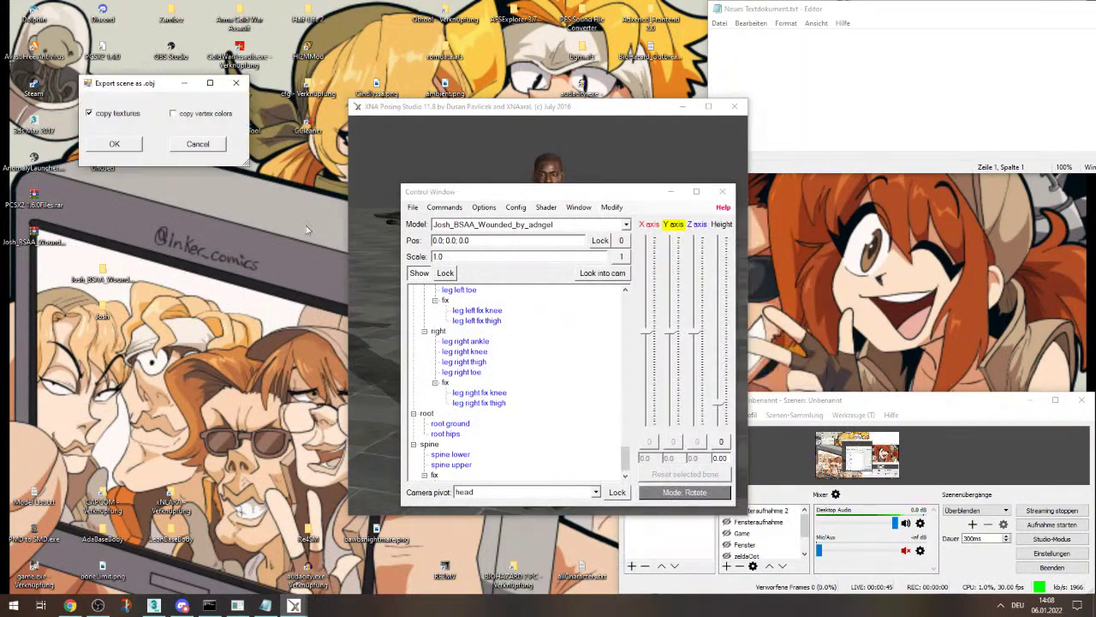
- Export the scene as an OBJ file named Josh, with textures copied, into the Josh folder on the Desktop
left_click(105, 147)
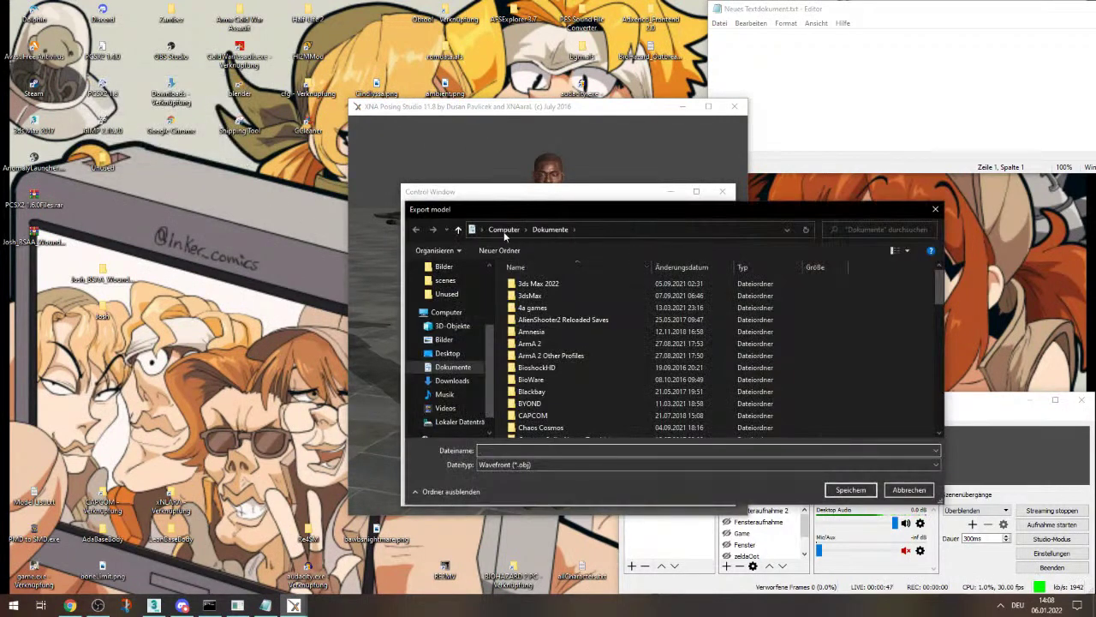
left_click(482, 230)
left_click(485, 247)
left_click(550, 346)
key("j")
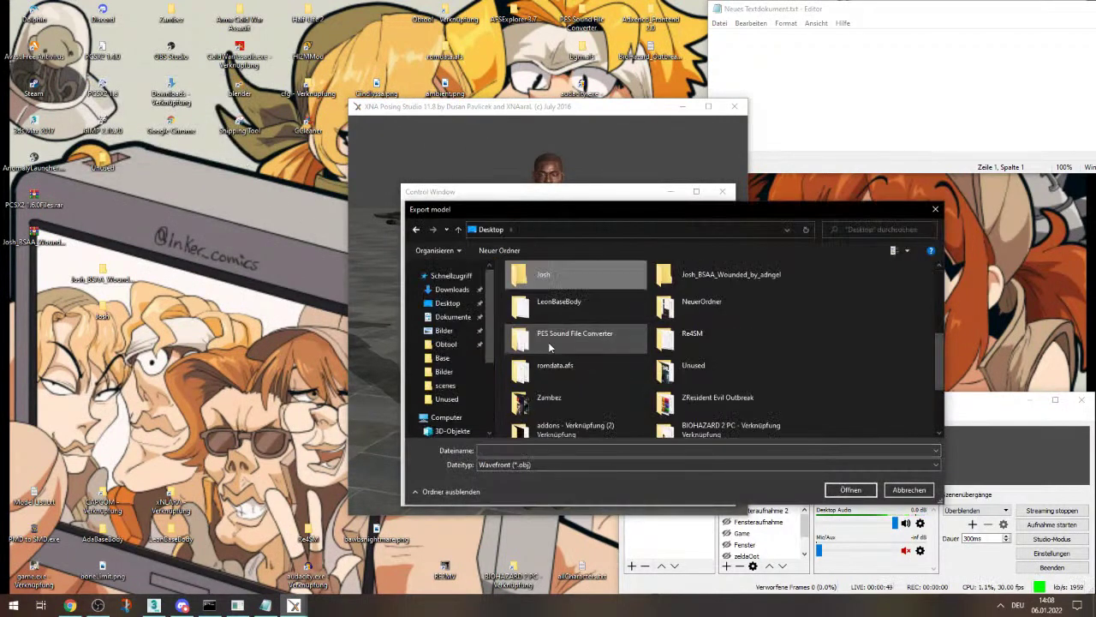
double_click(547, 281)
left_click(552, 449)
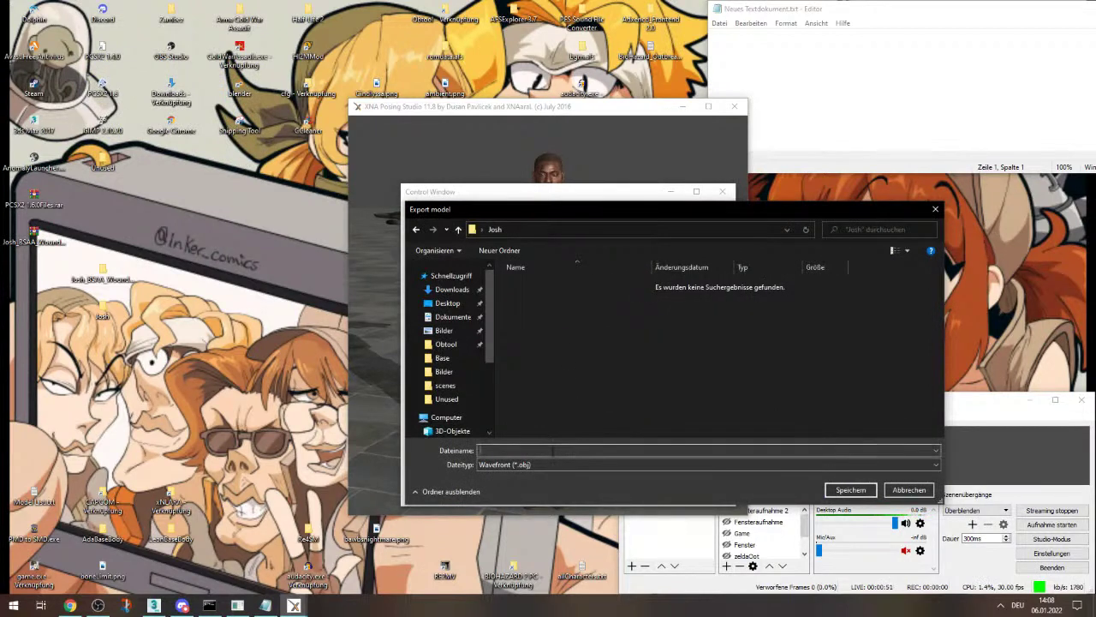
type("Josh")
key("Return")
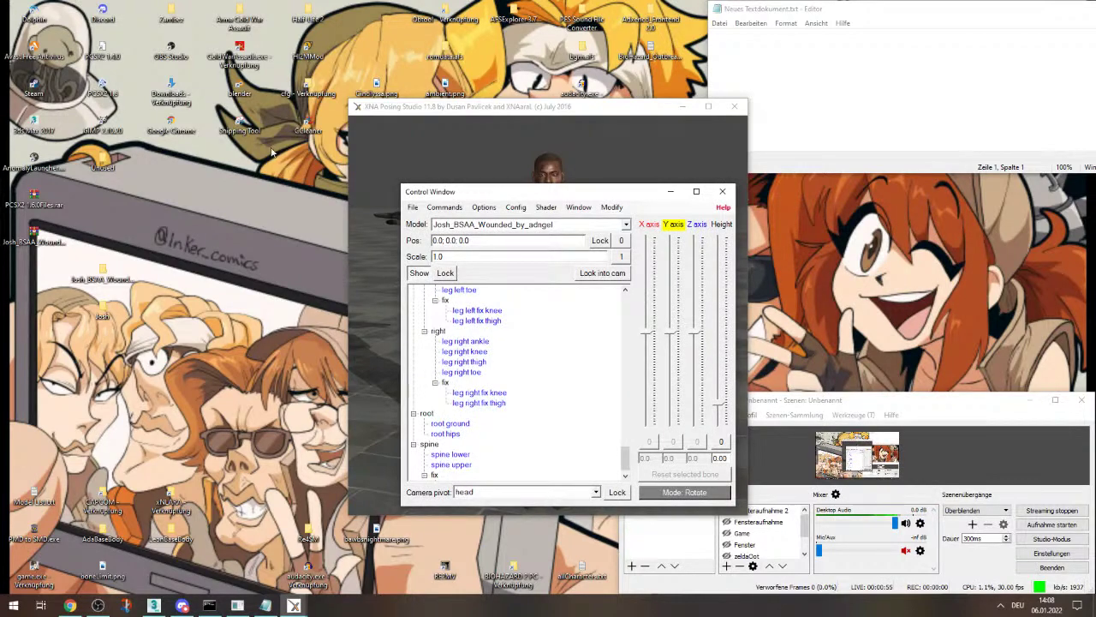
- Delete all the normal map textures ending in _NM.png from the Josh folder on the Desktop
double_click(83, 315)
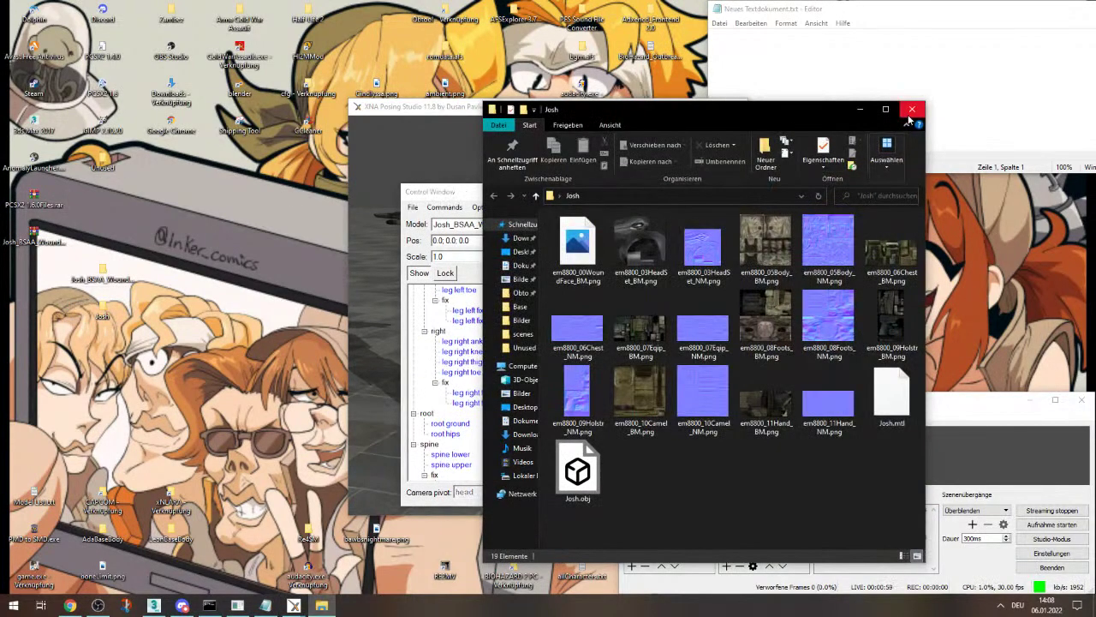
left_click(912, 110)
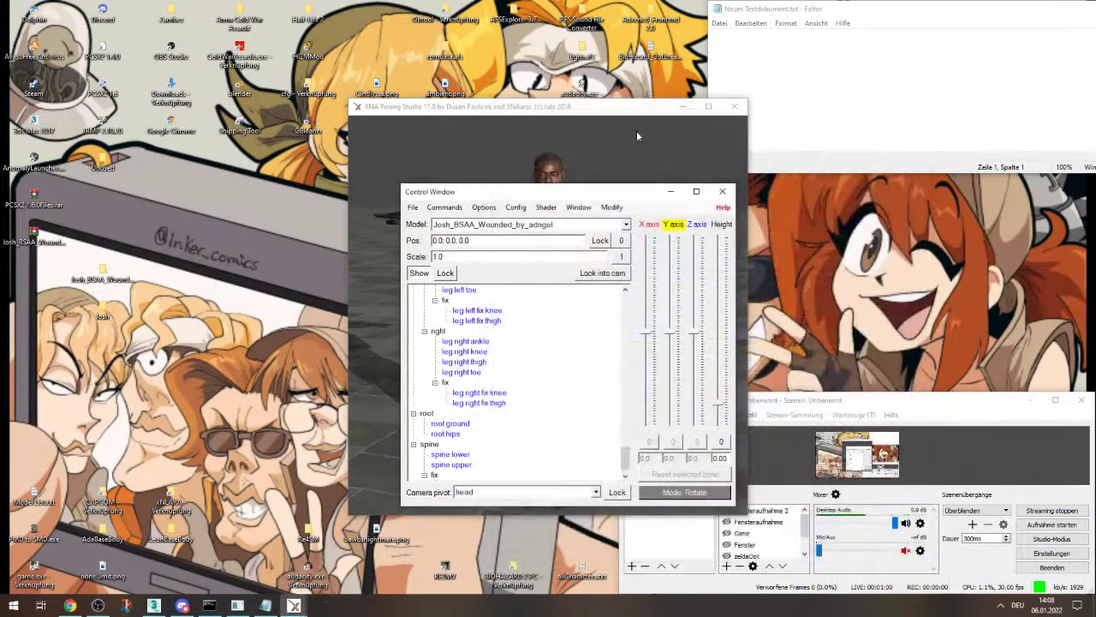
double_click(124, 305)
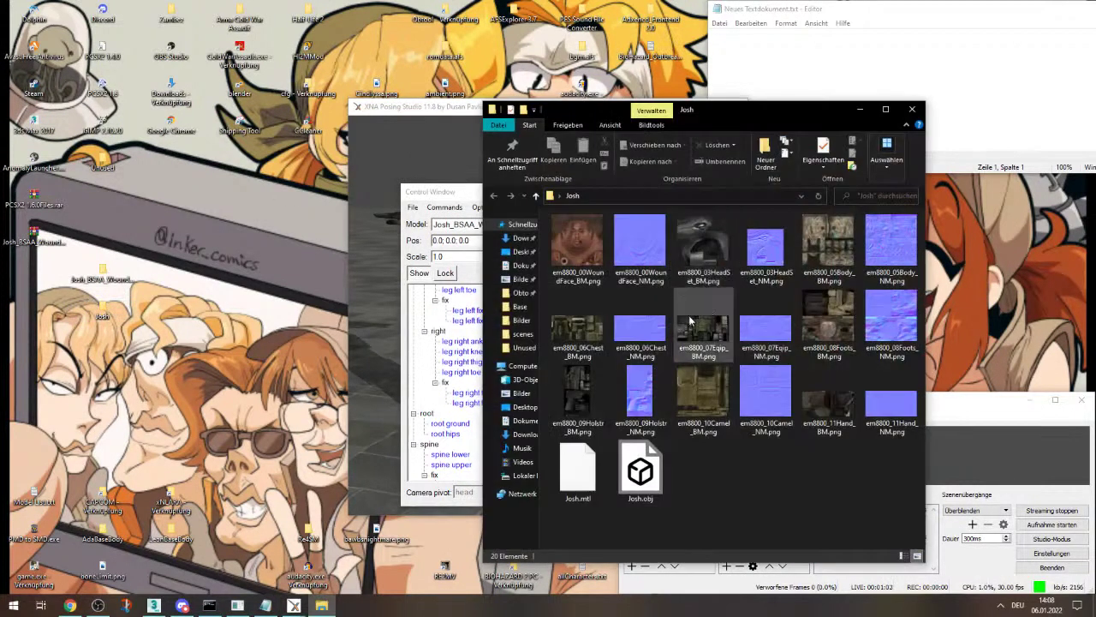
left_click(639, 399)
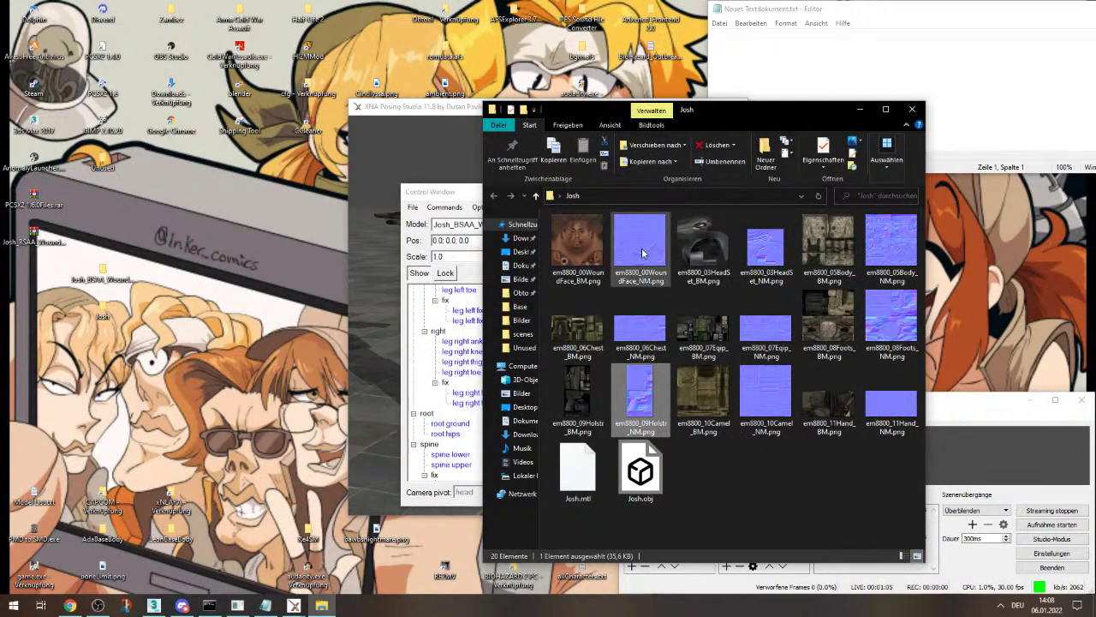
left_click(642, 253, "ctrl")
left_click(634, 331, "ctrl")
left_click(775, 398, "ctrl")
left_click(771, 327, "ctrl")
left_click(773, 246, "ctrl")
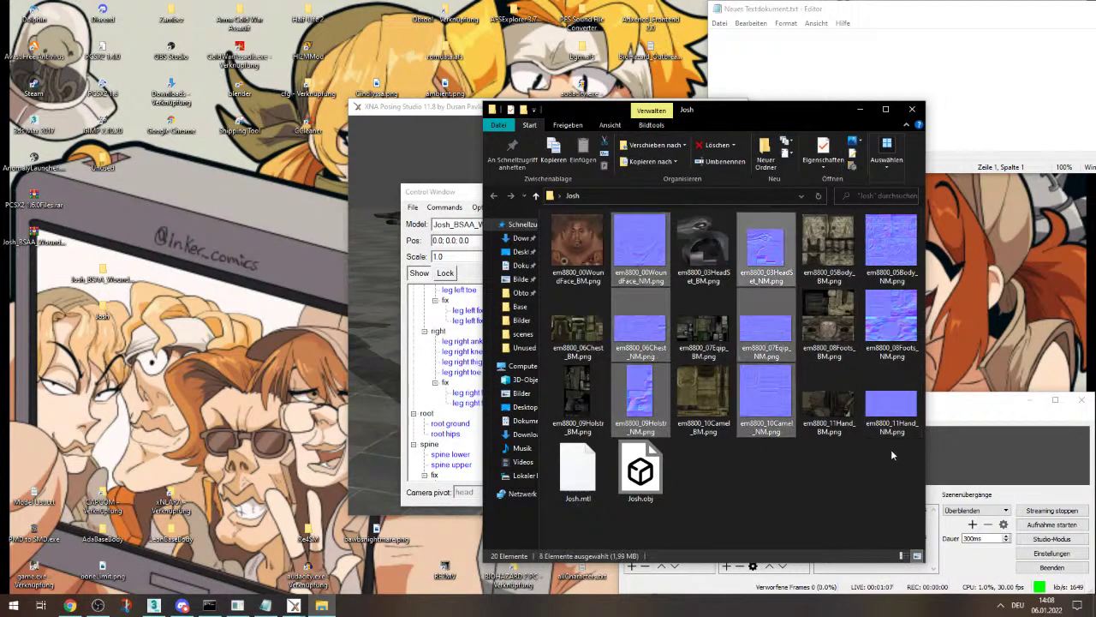
left_click(891, 407, "ctrl")
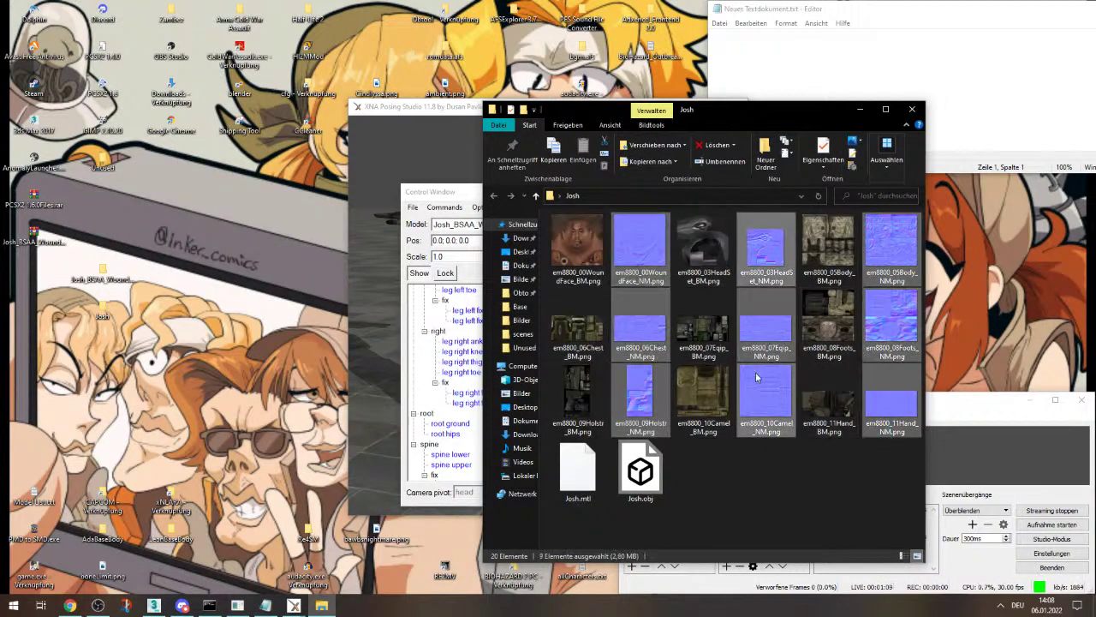
key("Delete")
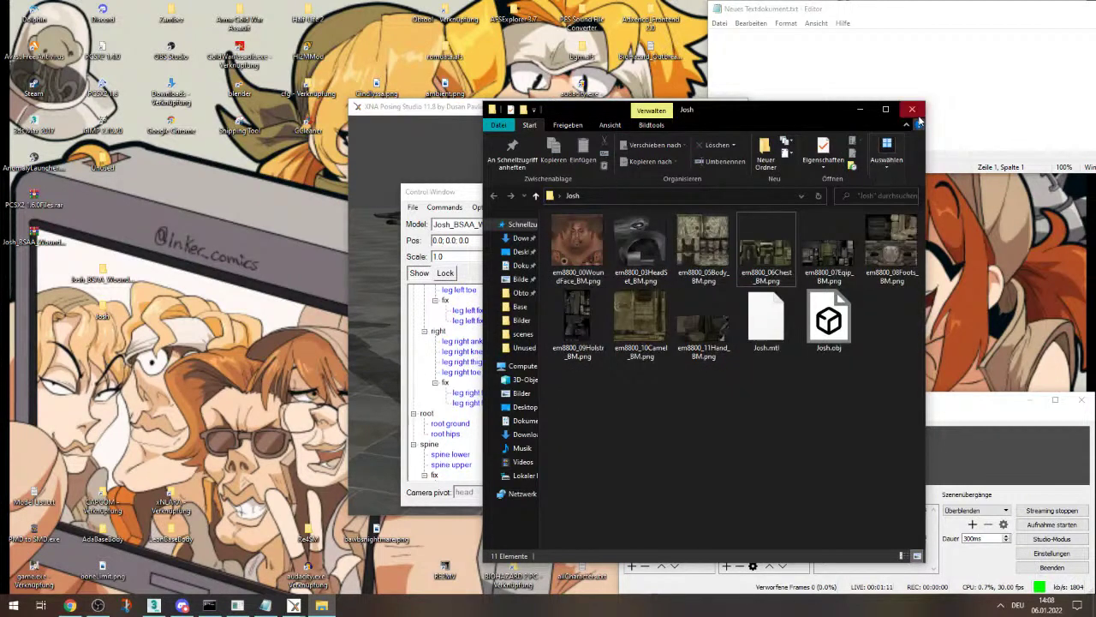
left_click(913, 109)
- Keep XNA Posing Studio running, minimize its control and model windows, and switch to 3ds Max
left_click(734, 107)
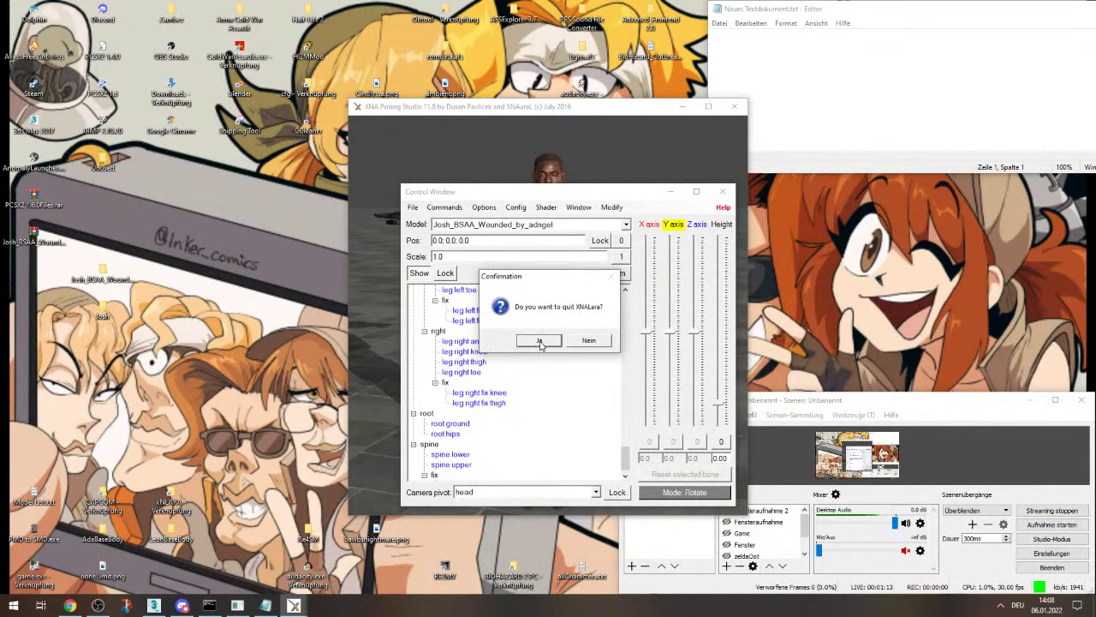
left_click(588, 340)
left_click(671, 191)
left_click(683, 106)
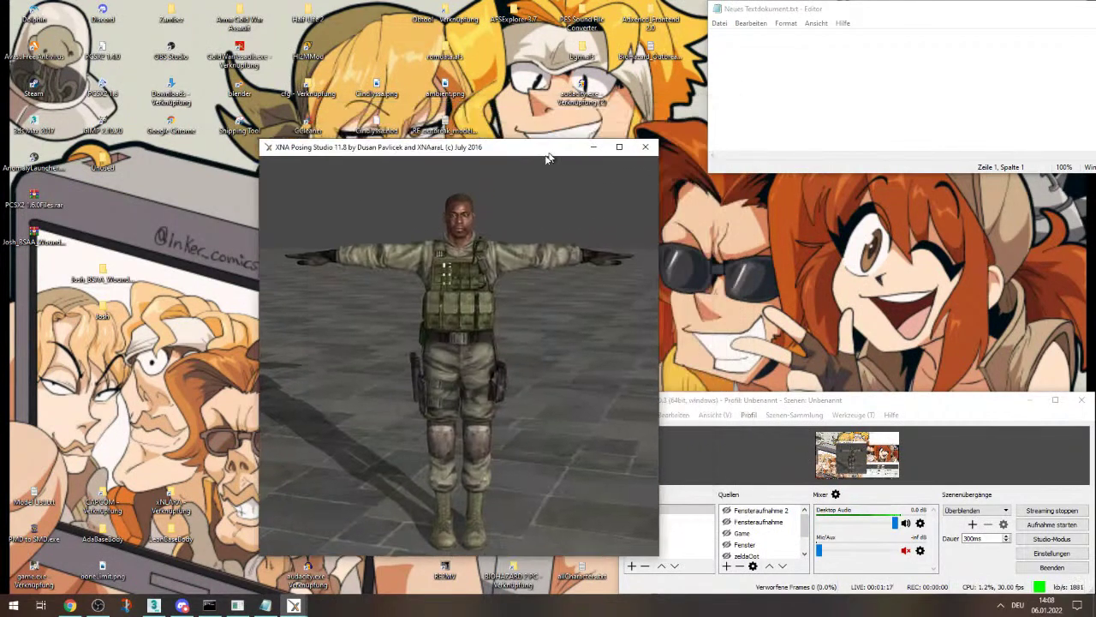
left_click(154, 605)
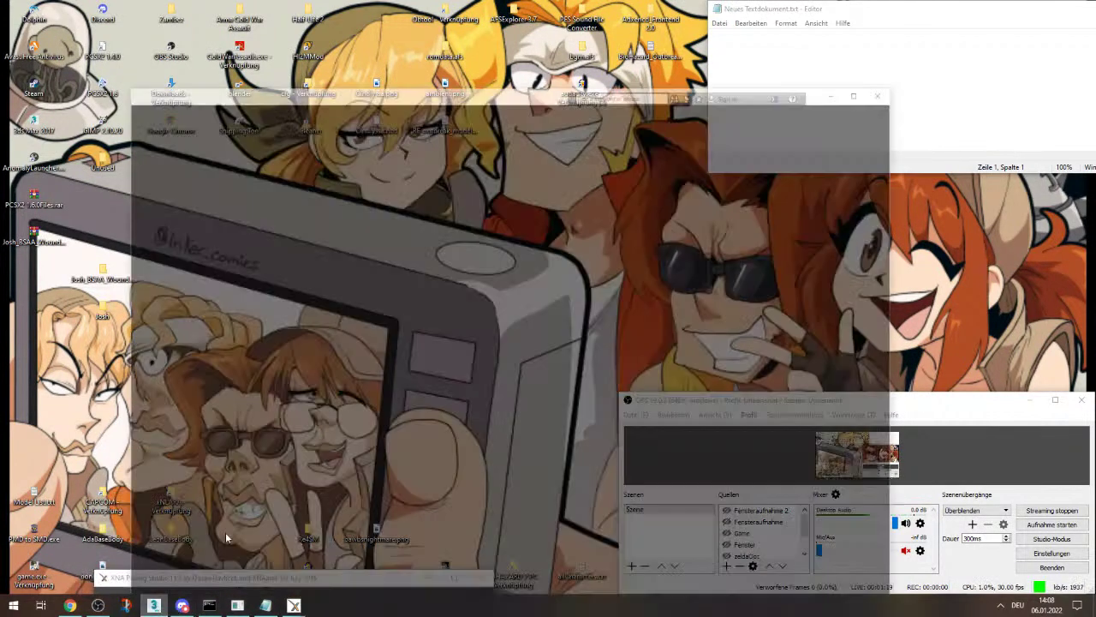
- Import Josh.obj from the Josh folder on the Desktop with all its meshes and materials, skipping the missing maps
left_click(139, 35)
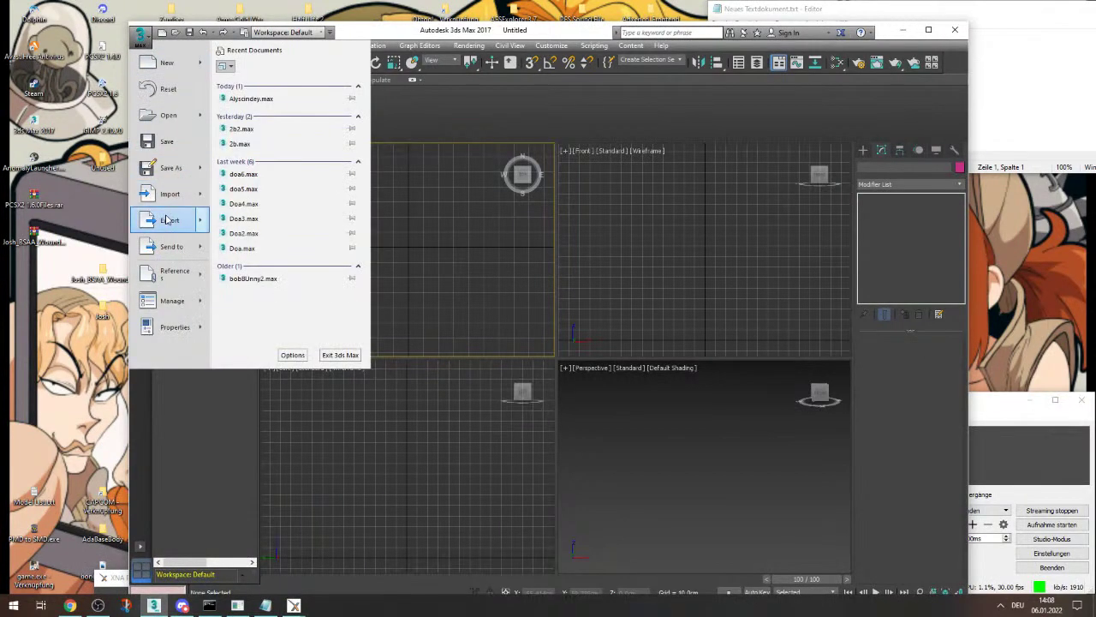
left_click(166, 192)
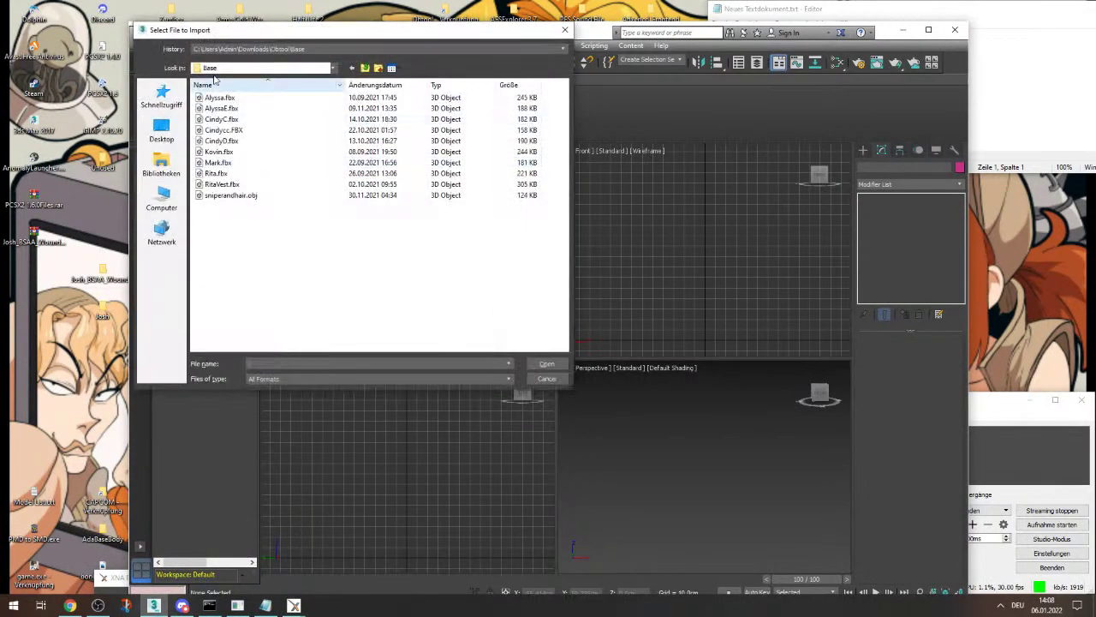
left_click(213, 68)
scroll(212, 86, "up", 3)
scroll(212, 86, "up", 1)
left_click(214, 85)
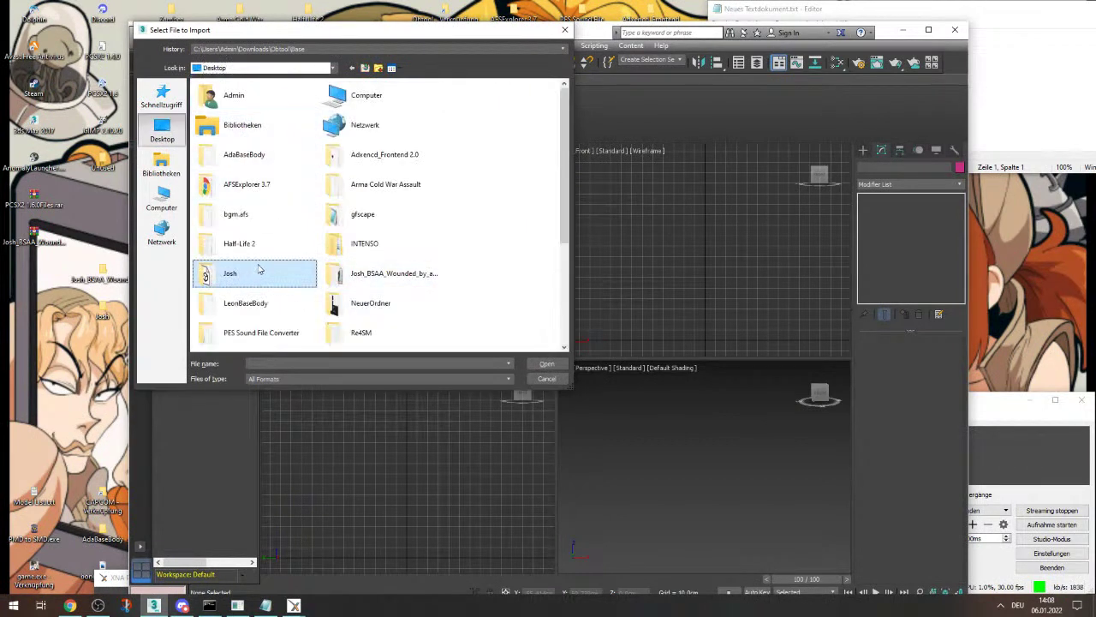
double_click(275, 282)
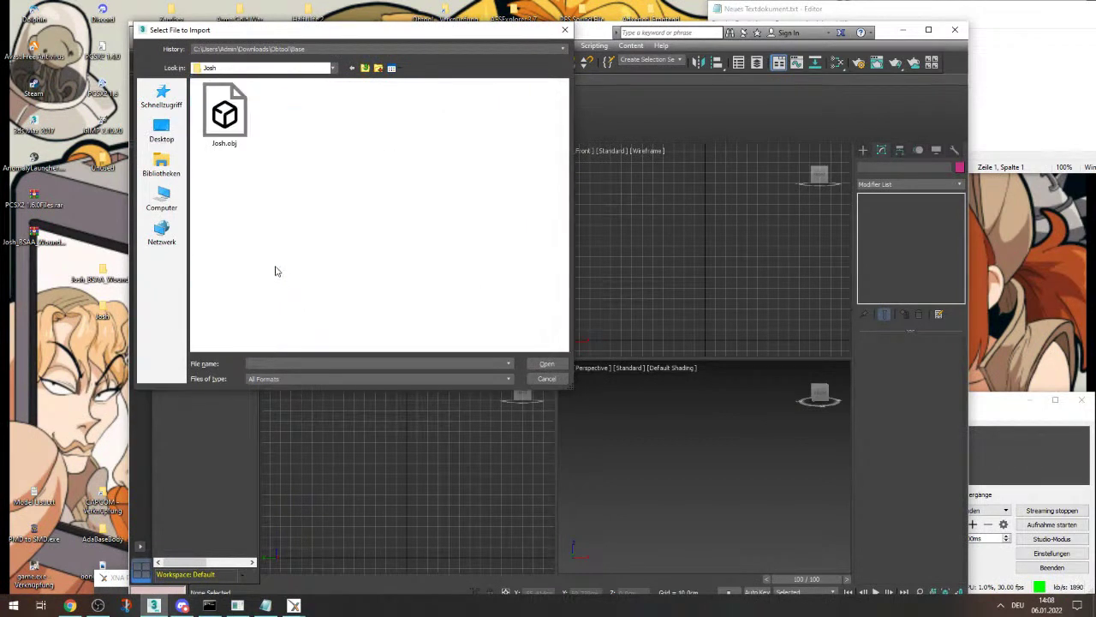
double_click(227, 120)
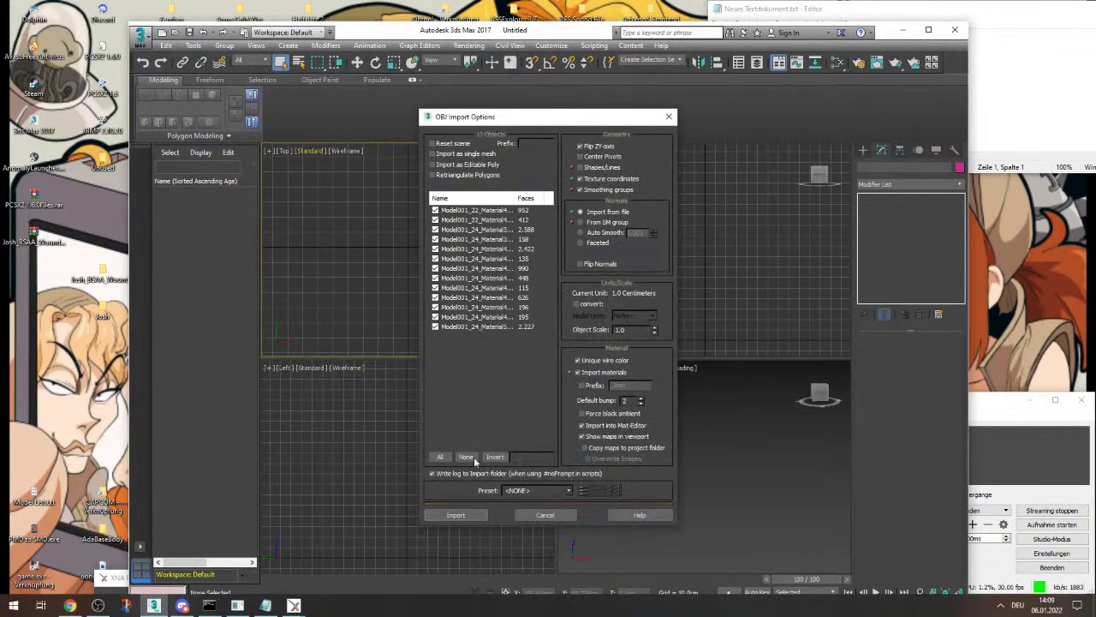
left_click(456, 514)
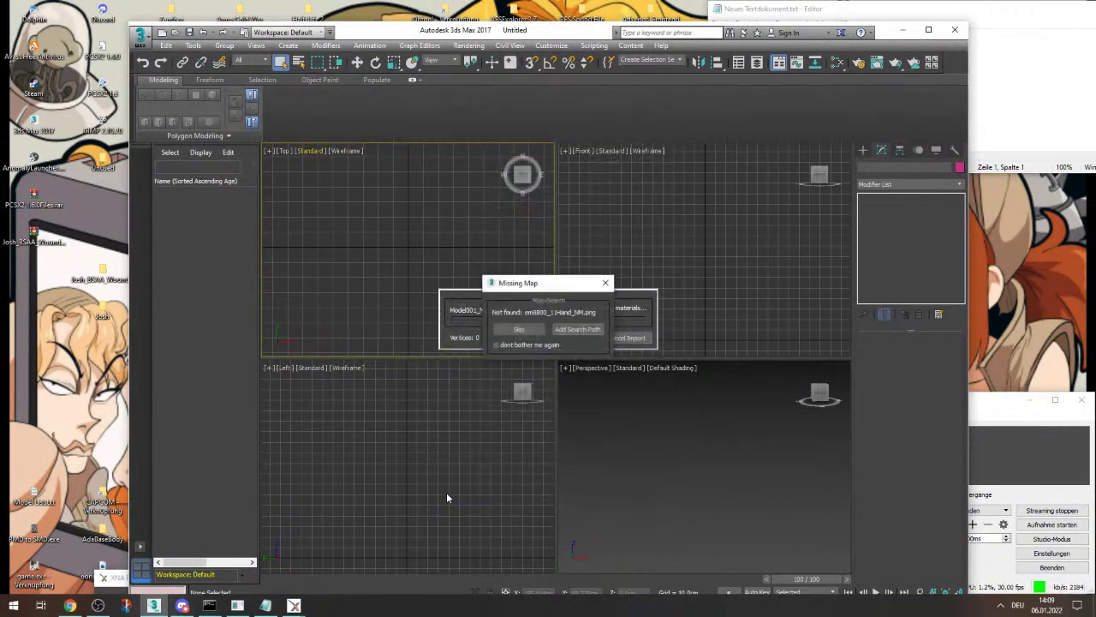
left_click(519, 329)
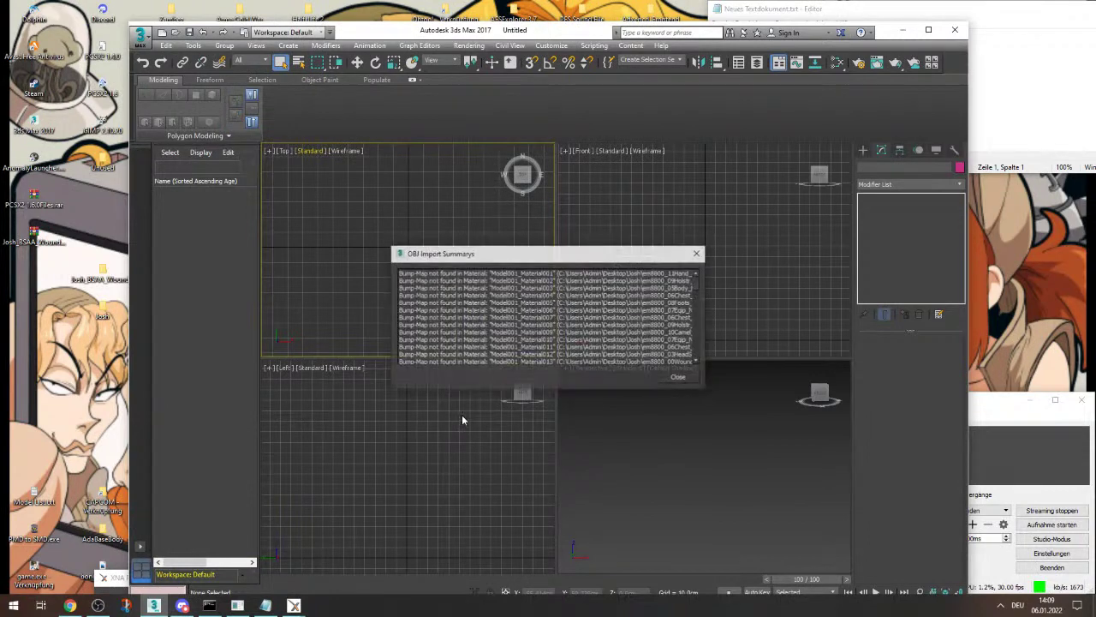
left_click(678, 377)
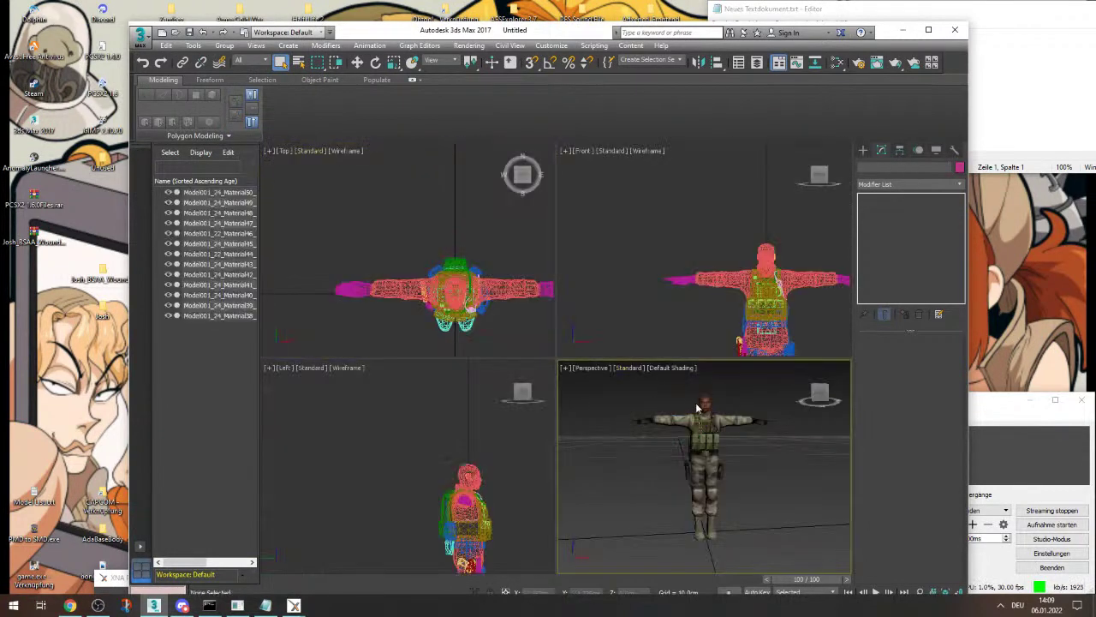
- Show the total polygon and vertex count statistics in the perspective viewport
scroll(698, 410, "up", 2)
left_click(566, 368)
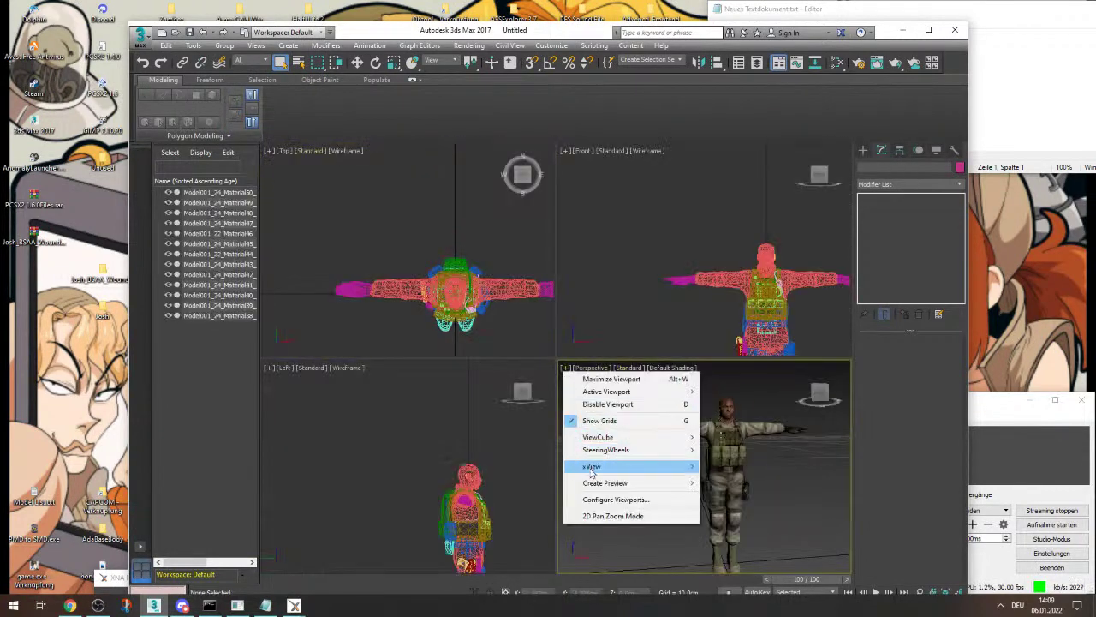
left_click(612, 501)
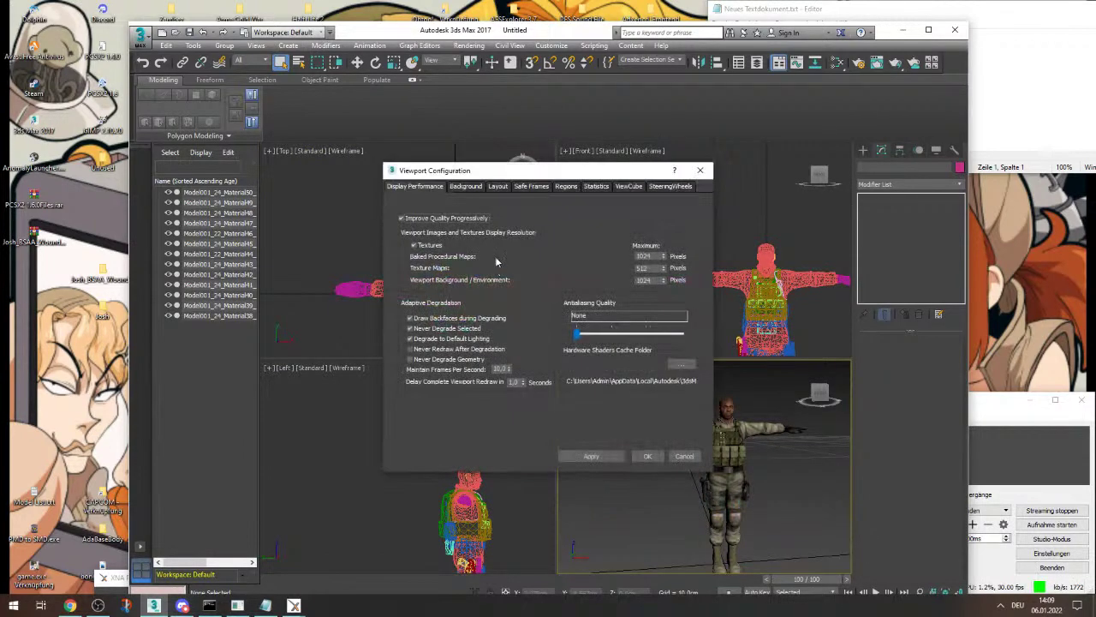
left_click(597, 187)
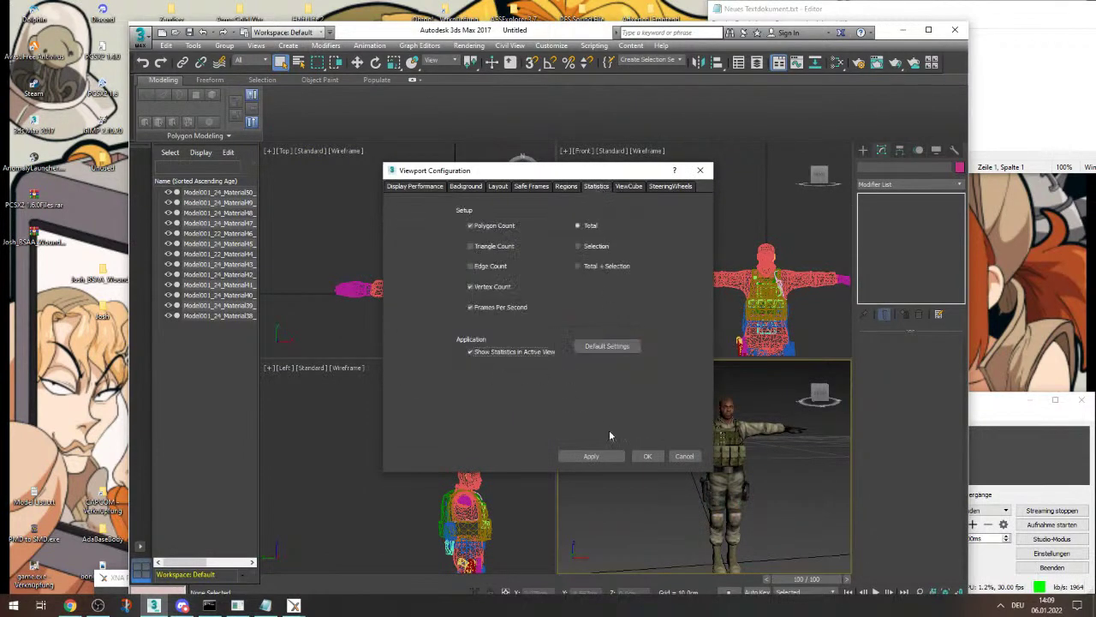
left_click(649, 458)
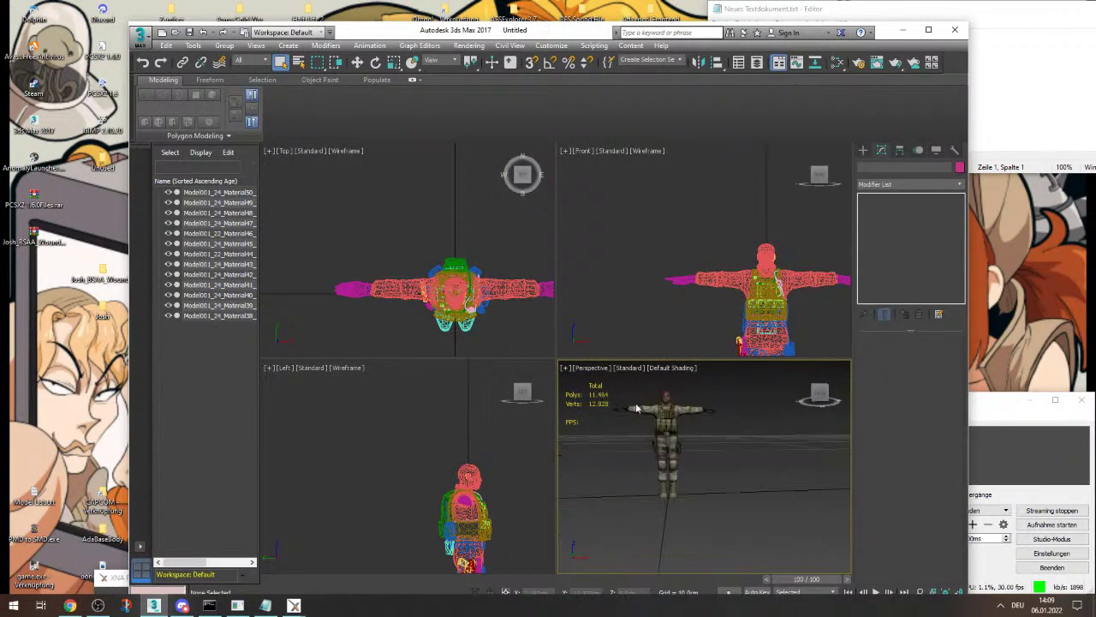
- Inspect the imported character in the perspective viewport and select its head mesh
scroll(683, 415, "down", 5)
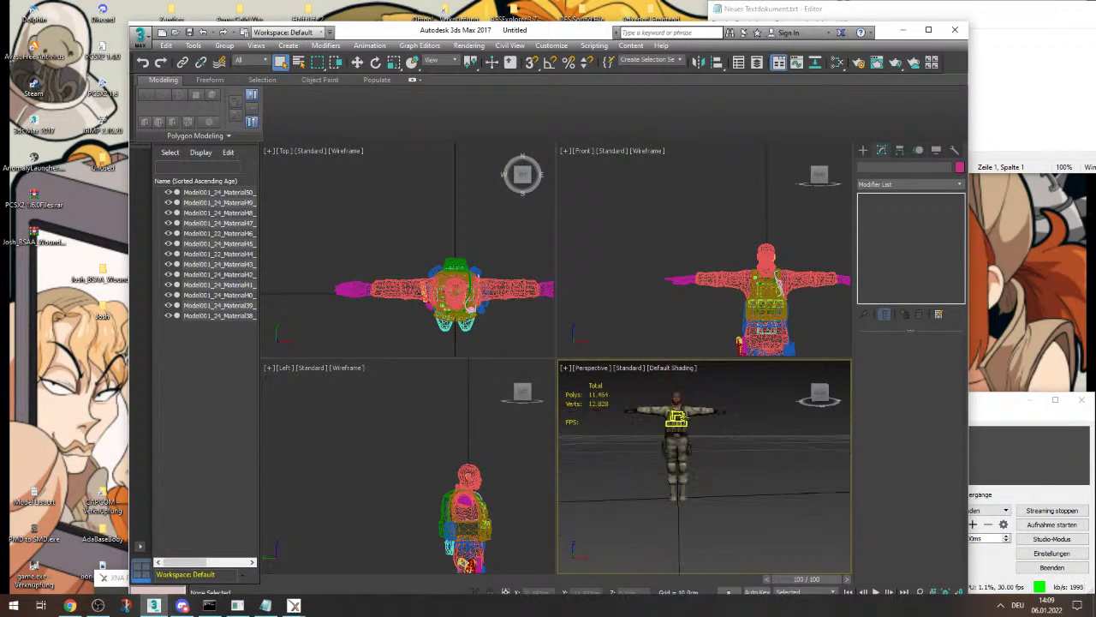
scroll(683, 415, "up", 9)
scroll(774, 497, "down", 10)
scroll(774, 496, "up", 9)
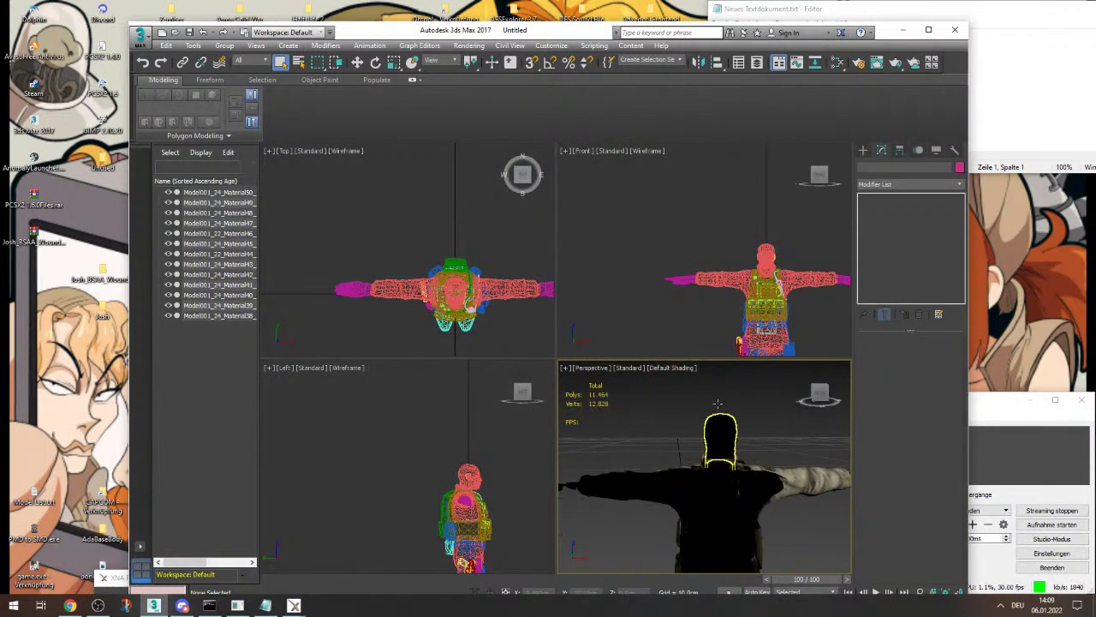
scroll(728, 446, "down", 2)
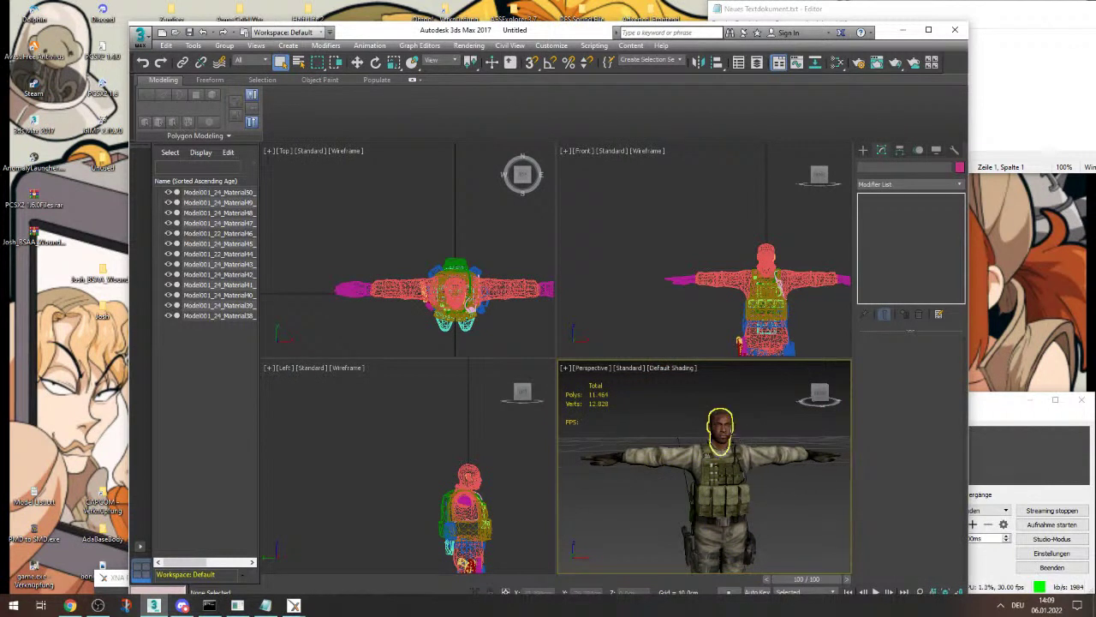
left_click(720, 431)
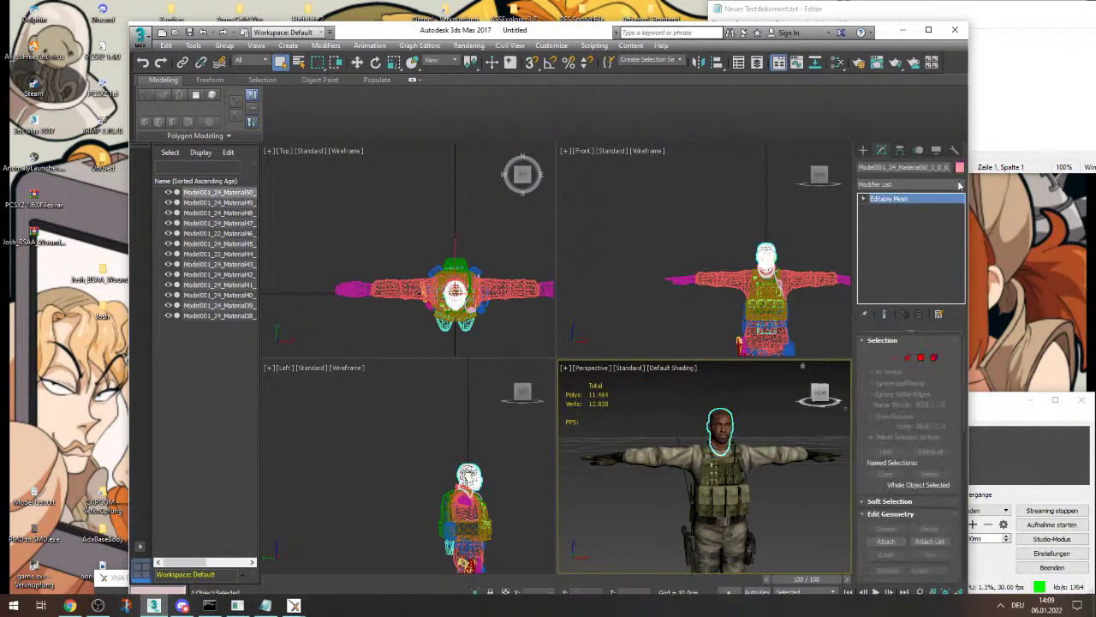
left_click(960, 185)
scroll(930, 257, "down", 10)
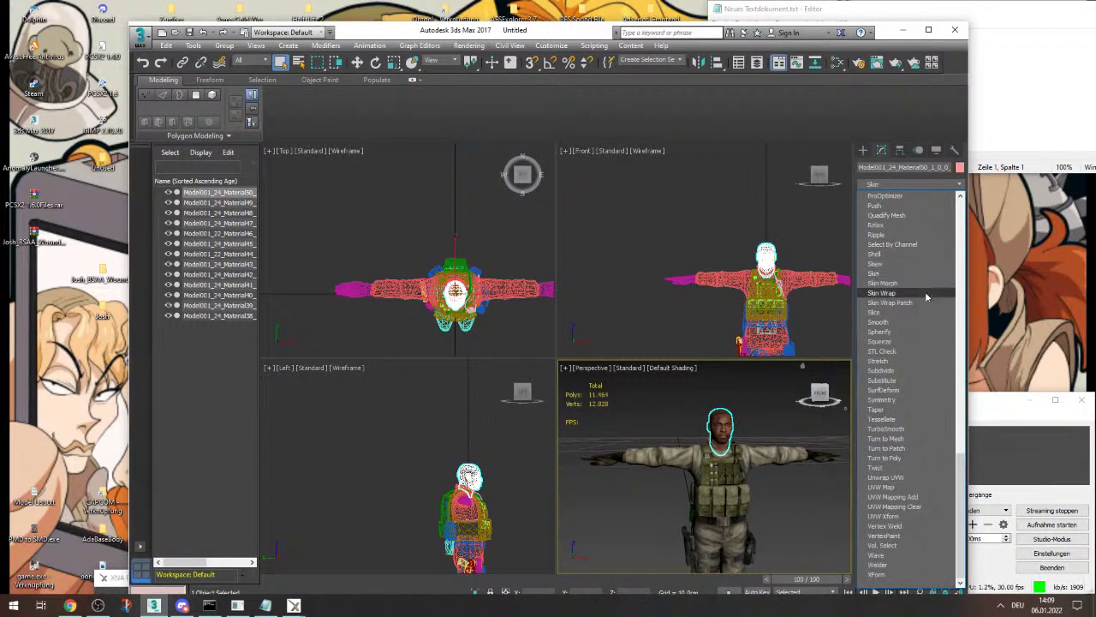
left_click(926, 295)
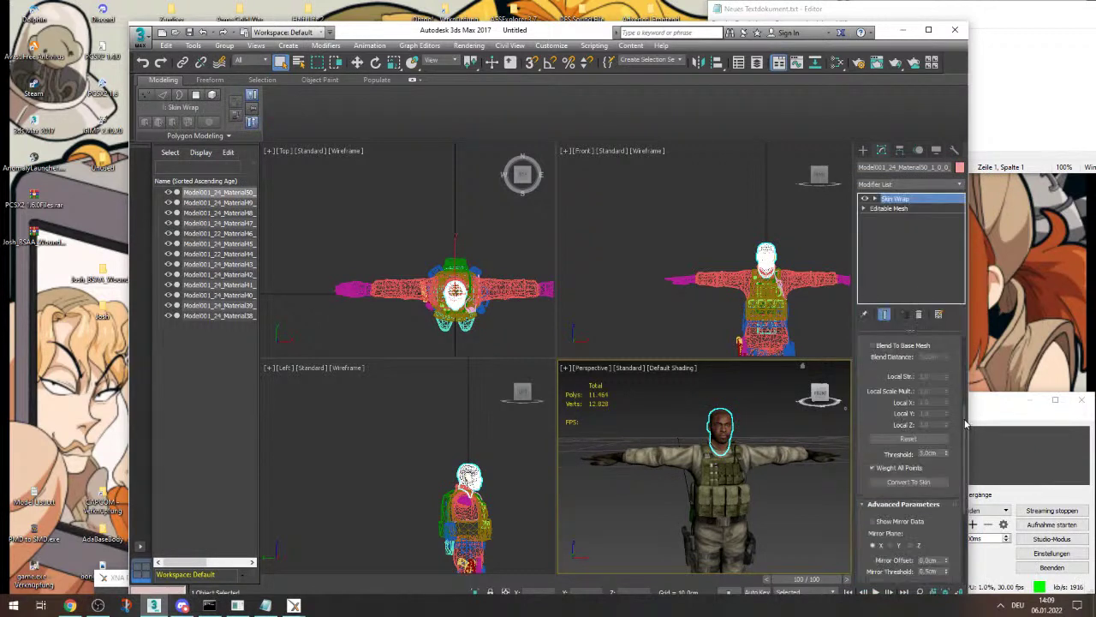
right_click(885, 200)
left_click(895, 217)
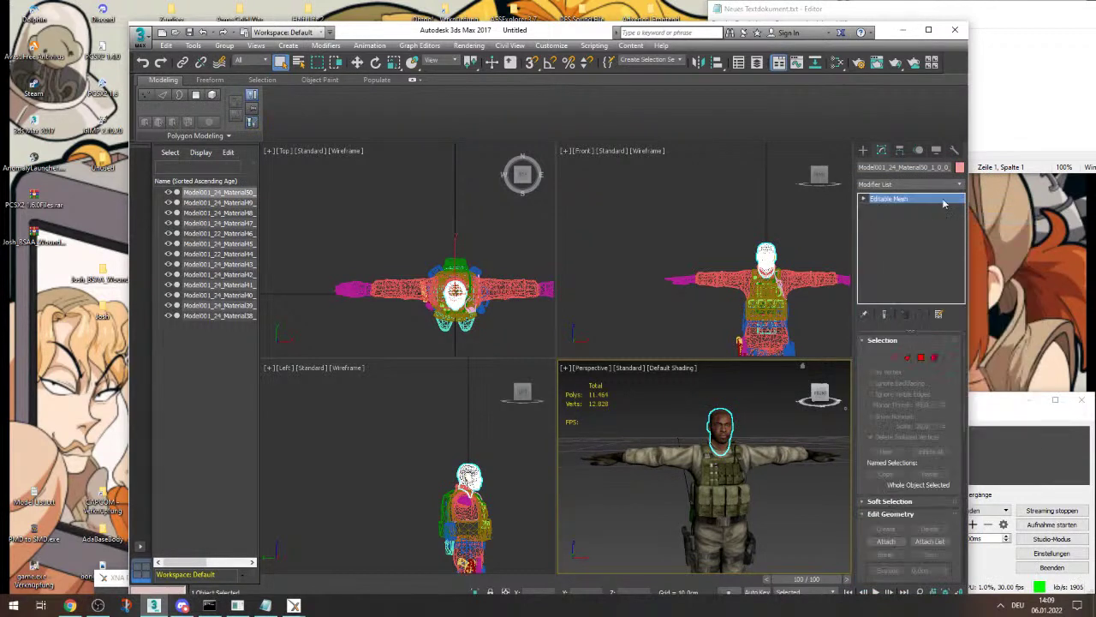
- Add an Unwrap UVW modifier to the selected head mesh
left_click(958, 187)
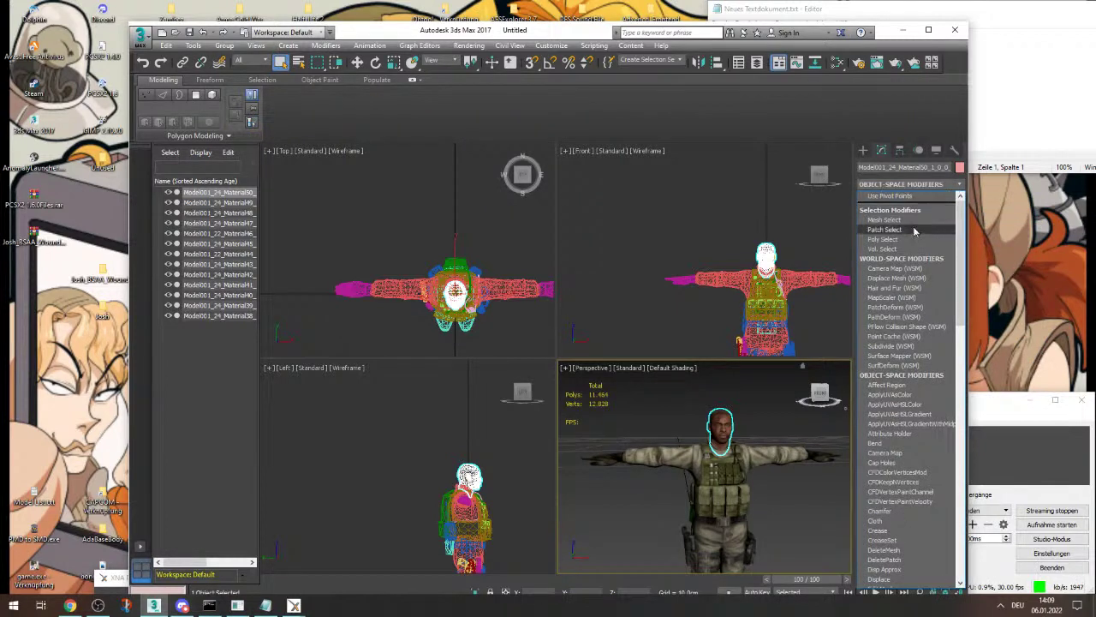
type("uv")
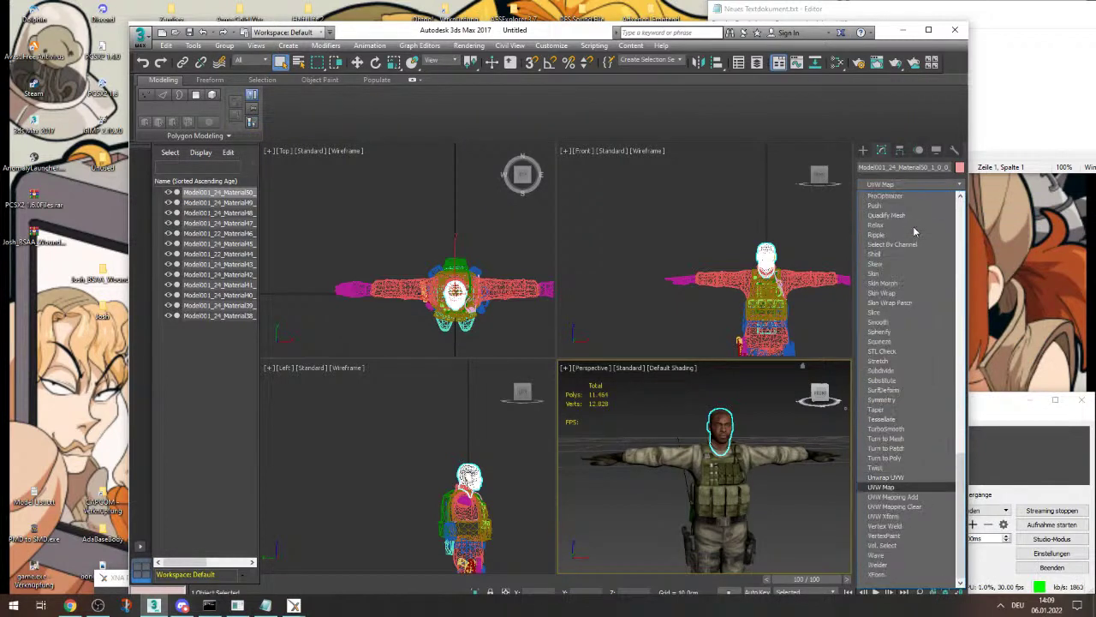
left_click(929, 482)
- Open the head's UV layout in the UV editor, examine it and close the editor
scroll(957, 426, "down", 10)
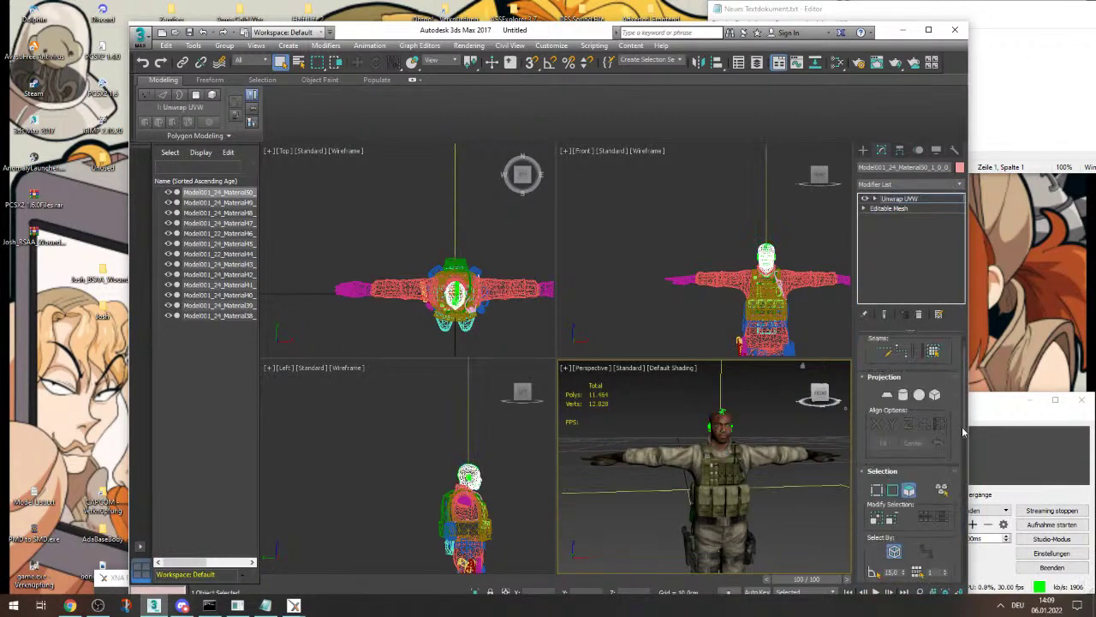
left_click(931, 439)
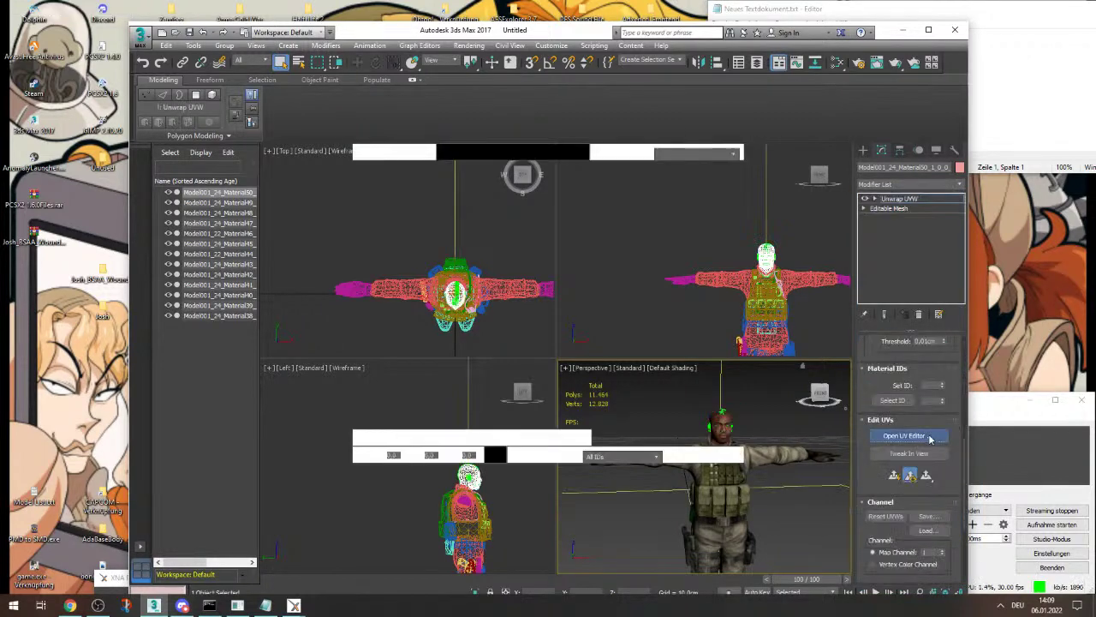
left_click_drag(176, 51, 356, 69)
scroll(369, 257, "down", 3)
scroll(368, 257, "up", 2)
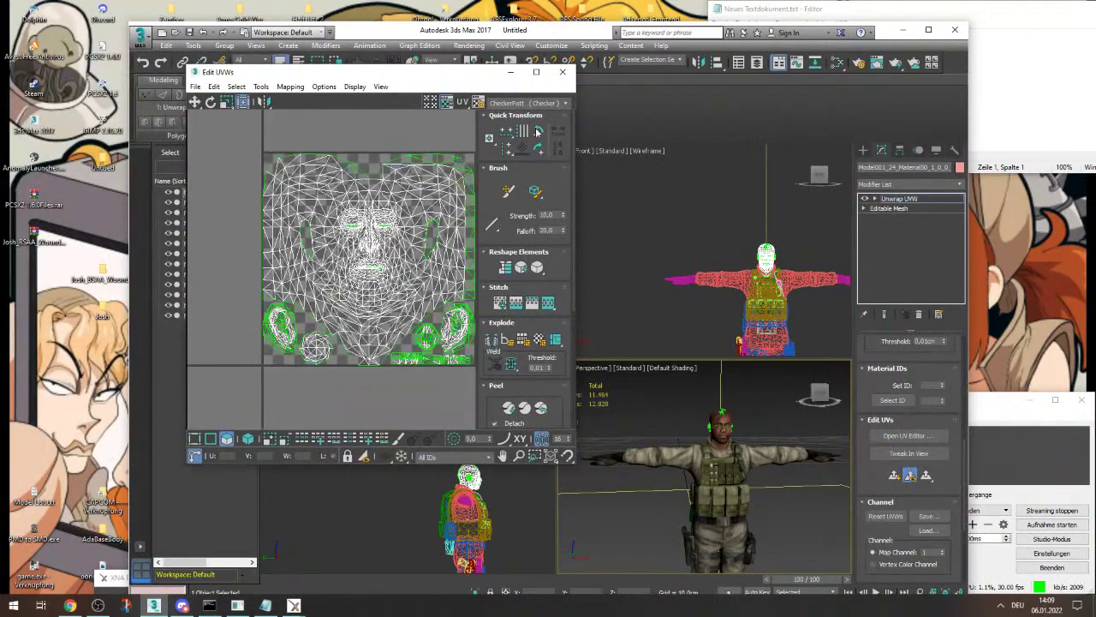
left_click(554, 73)
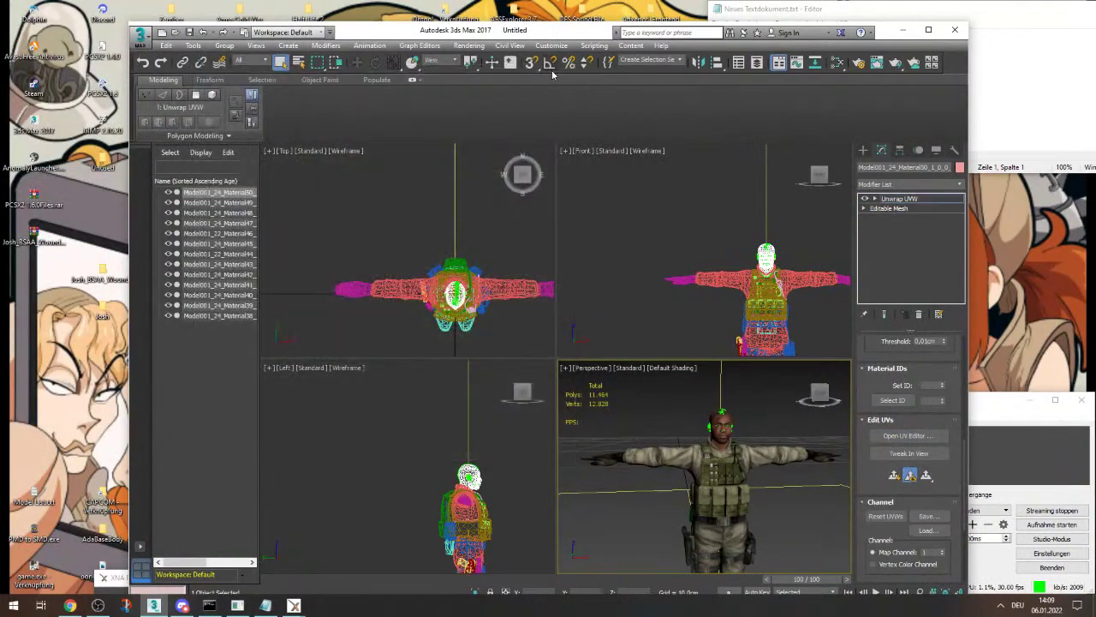
- Open the Josh folder on the Desktop, move the 3ds Max window out of the way and open em8800_00WoundFace_BM.png in GIMP
double_click(105, 315)
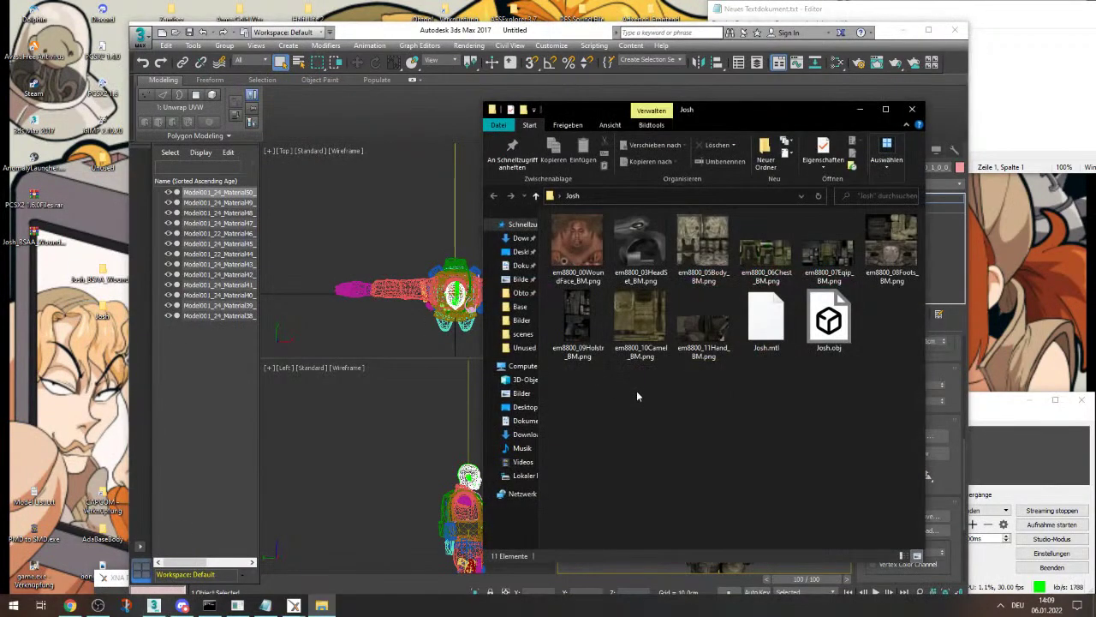
right_click(620, 404)
key("Escape")
left_click_drag(406, 36, 514, 458)
left_click_drag(577, 244, 669, 373)
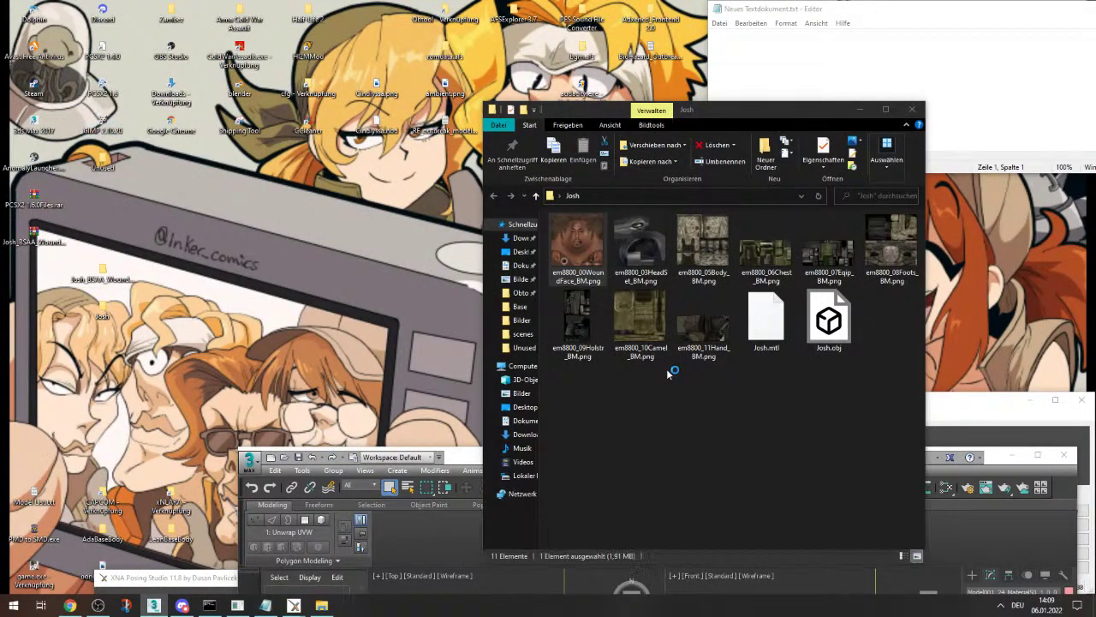
left_click(669, 374)
- Look through the character's texture images in the Photos viewer, including the holster, headset and chest textures, and close the viewer
double_click(575, 319)
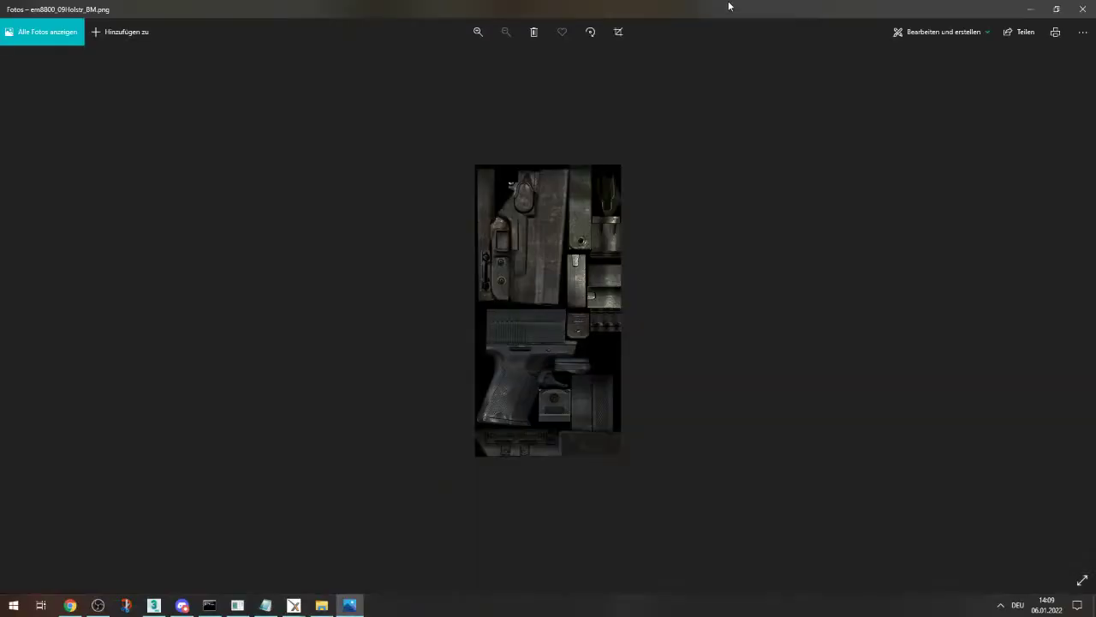
left_click_drag(729, 6, 532, 150)
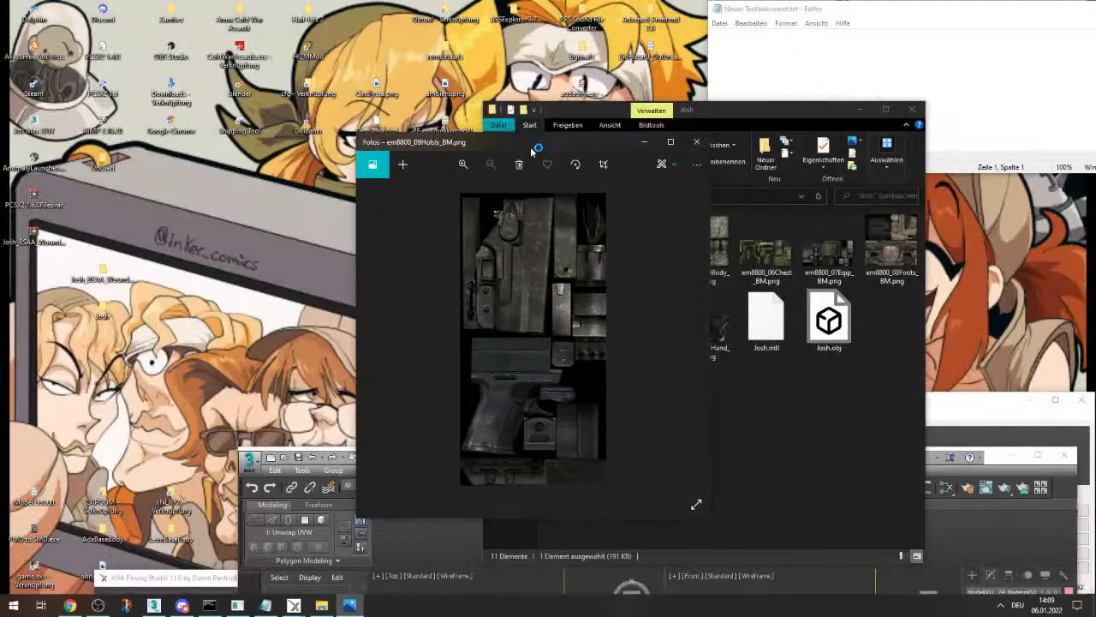
scroll(617, 301, "down", 2)
scroll(618, 301, "up", 3)
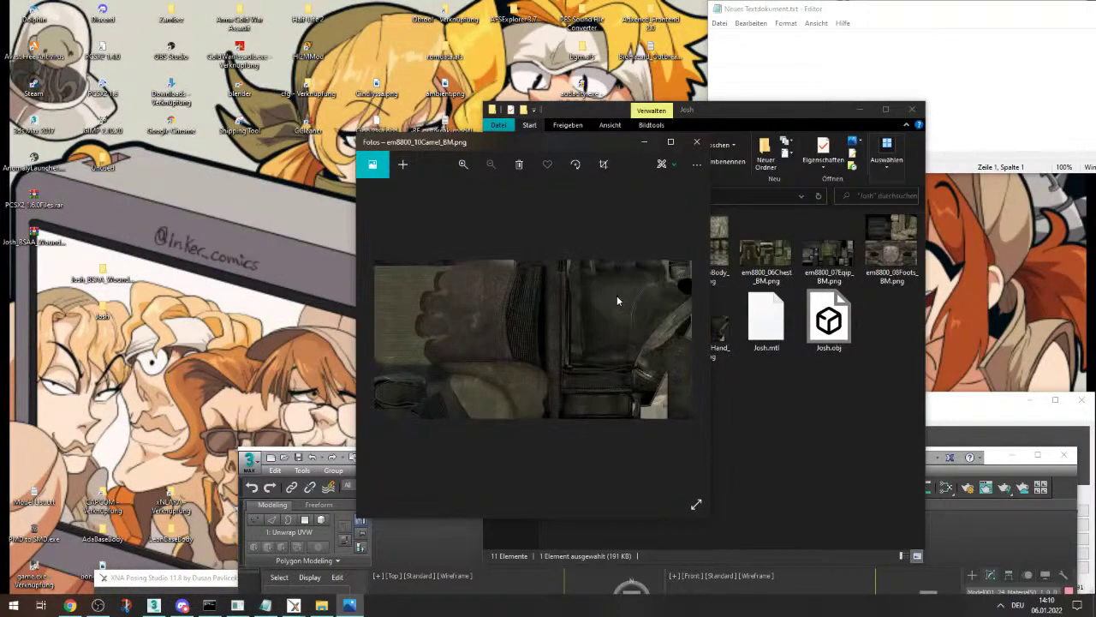
key("Left")
key("Left")
key("Left")
key("Left")
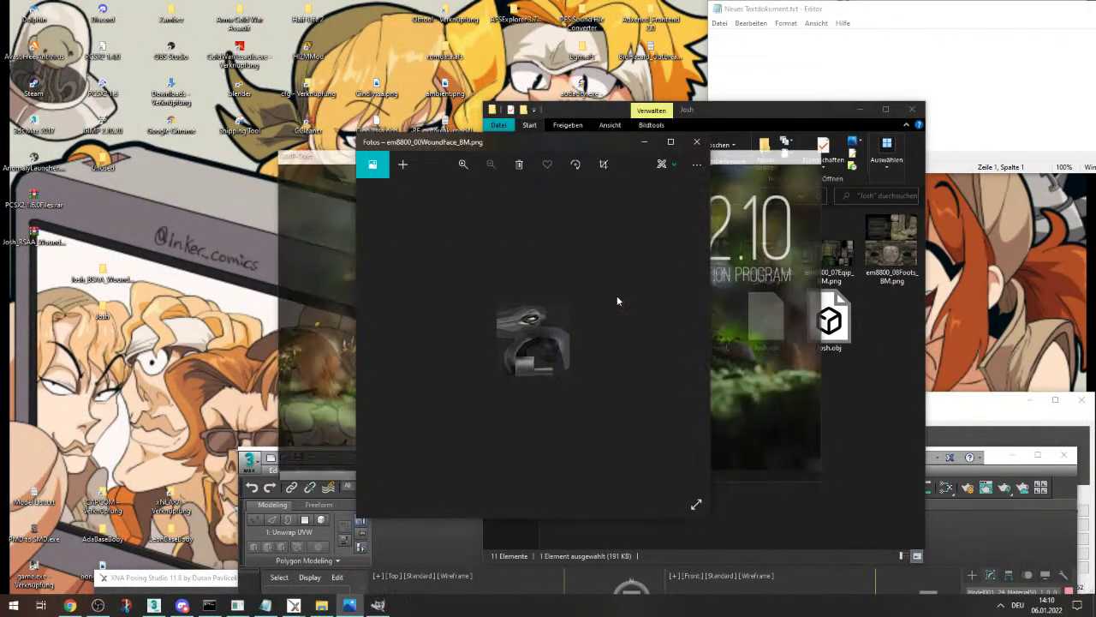
key("Left")
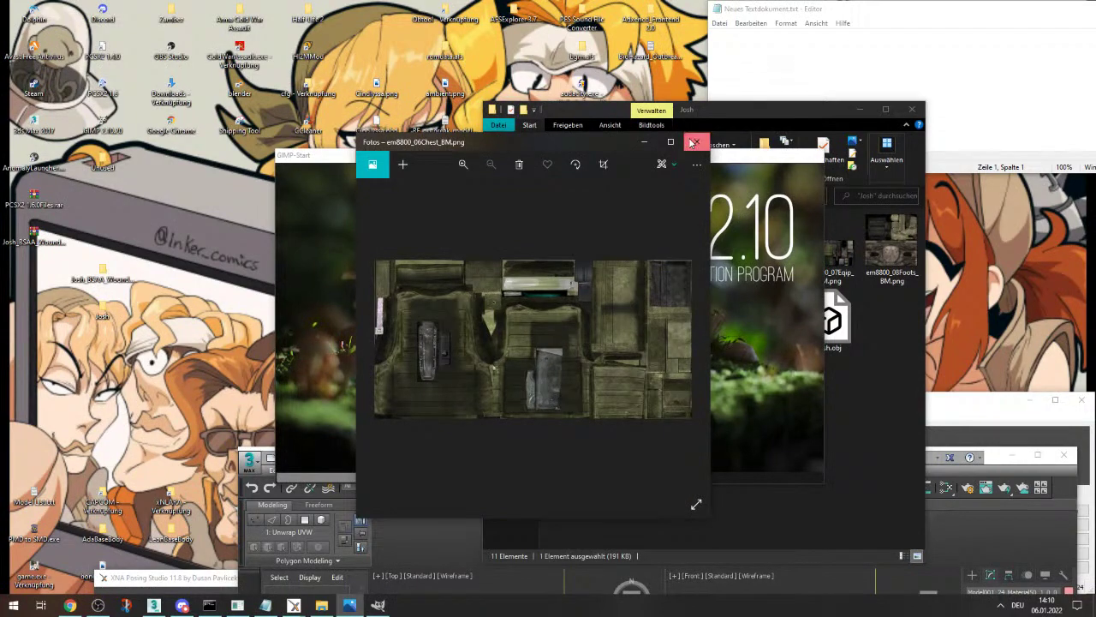
left_click(697, 142)
double_click(629, 239)
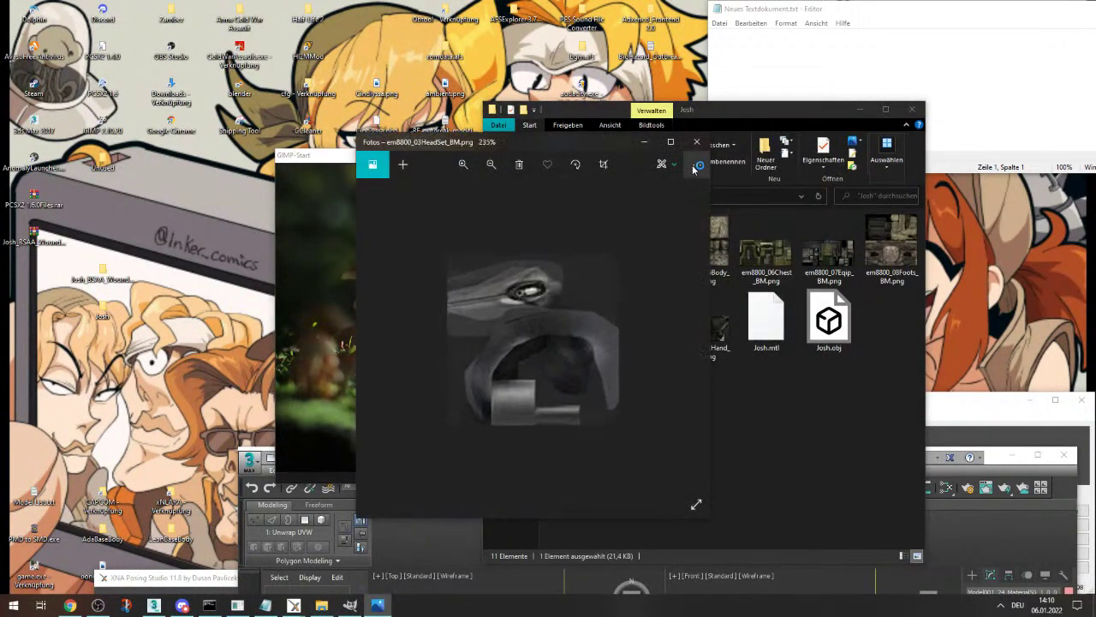
left_click(696, 141)
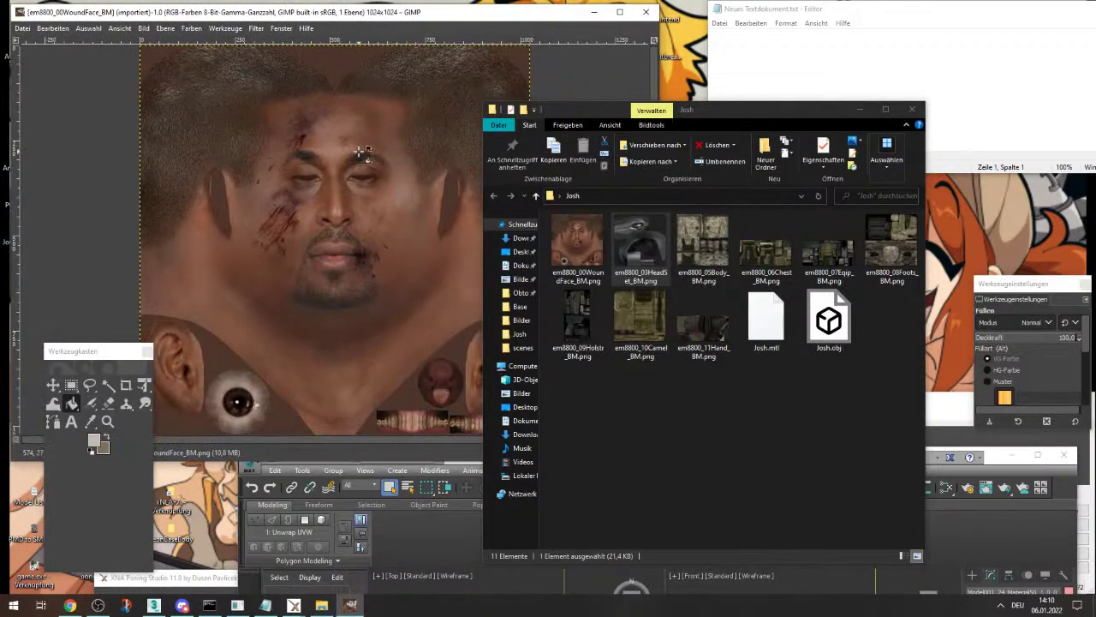
- Scale the wounded face texture image to 256 × 256 pixels in GIMP
left_click(142, 29)
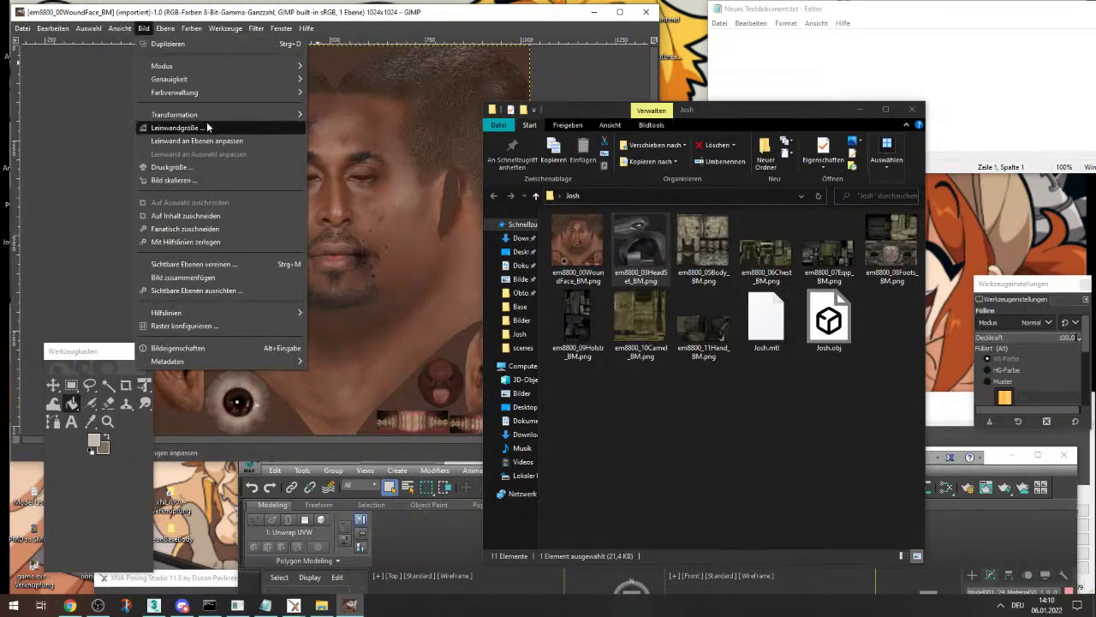
left_click(227, 179)
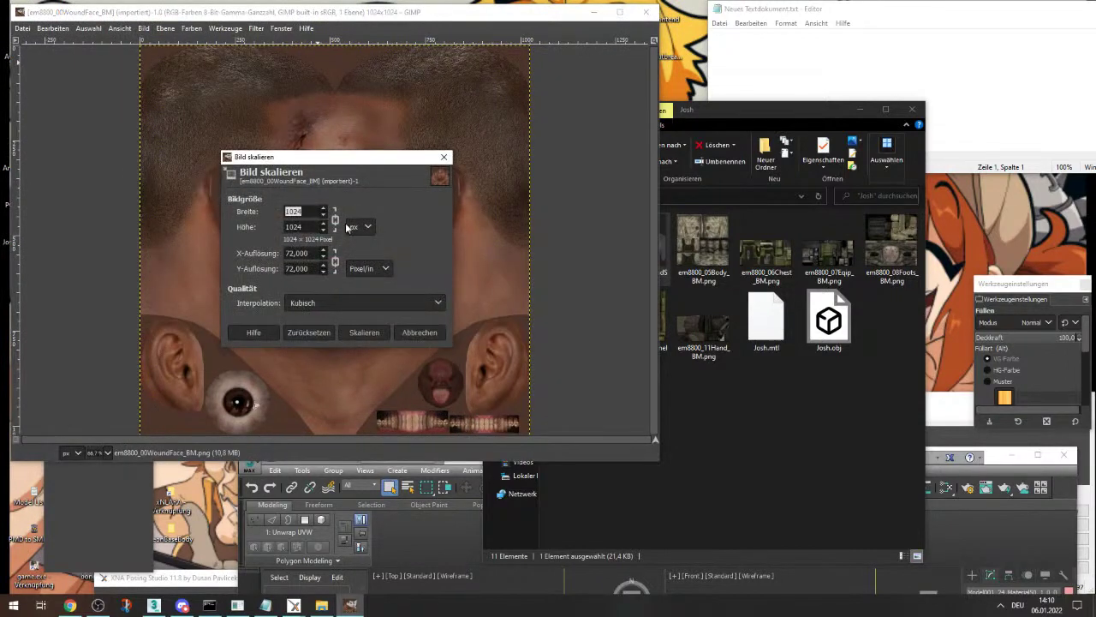
type("256")
left_click(364, 332)
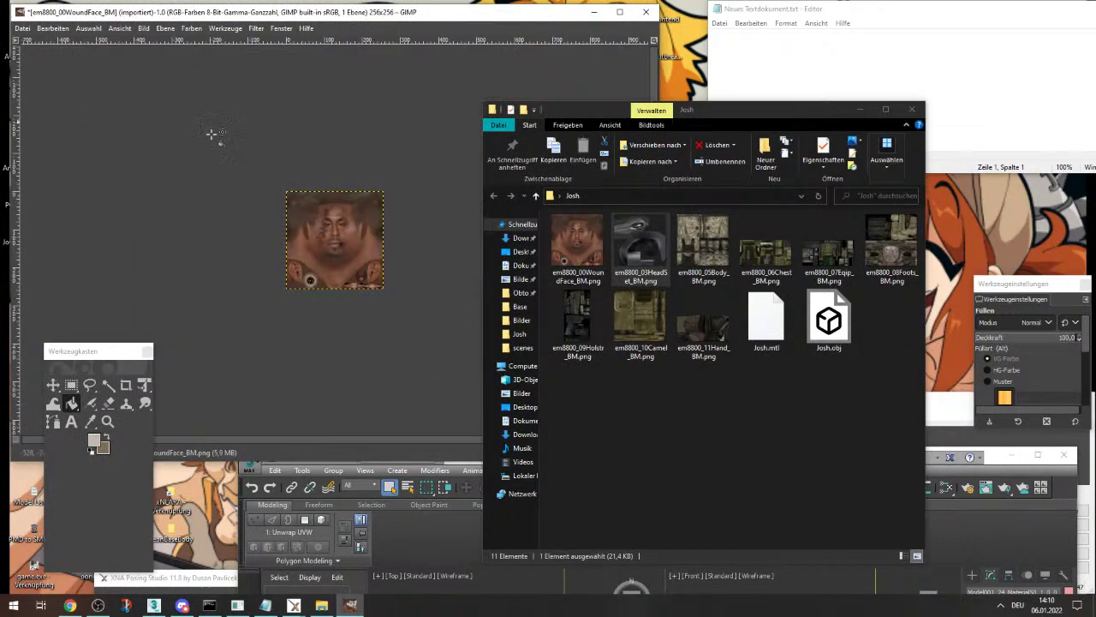
- Shrink the face layer to half size, factor 0.5, in the canvas's upper-left quarter with Unified Transform, moving the Josh folder window aside
left_click(144, 386)
left_click(249, 333)
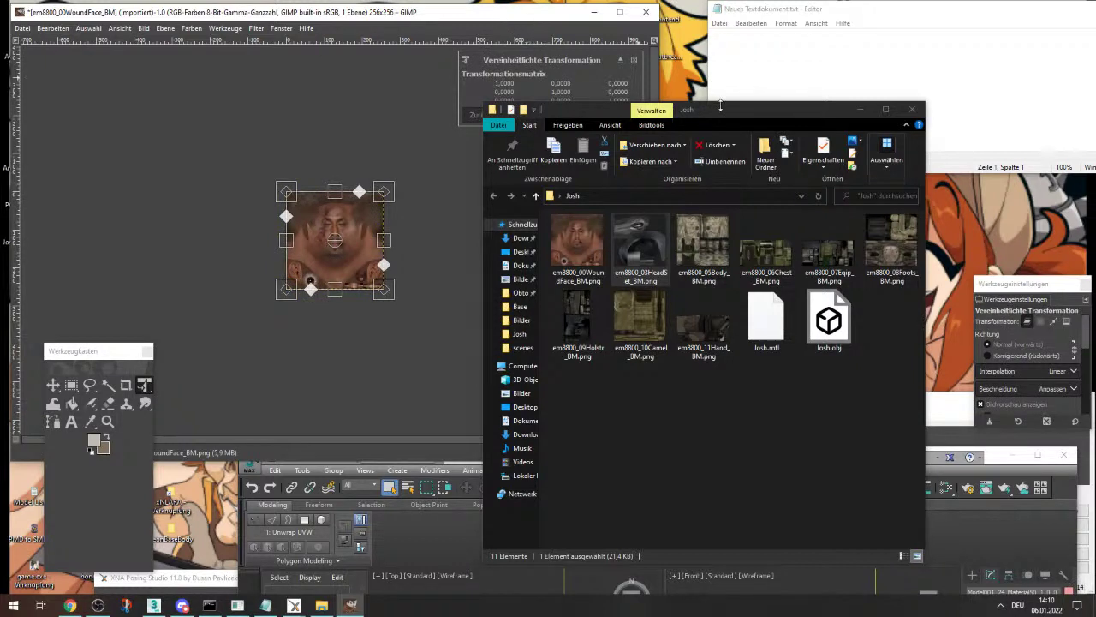
left_click_drag(720, 105, 853, 121)
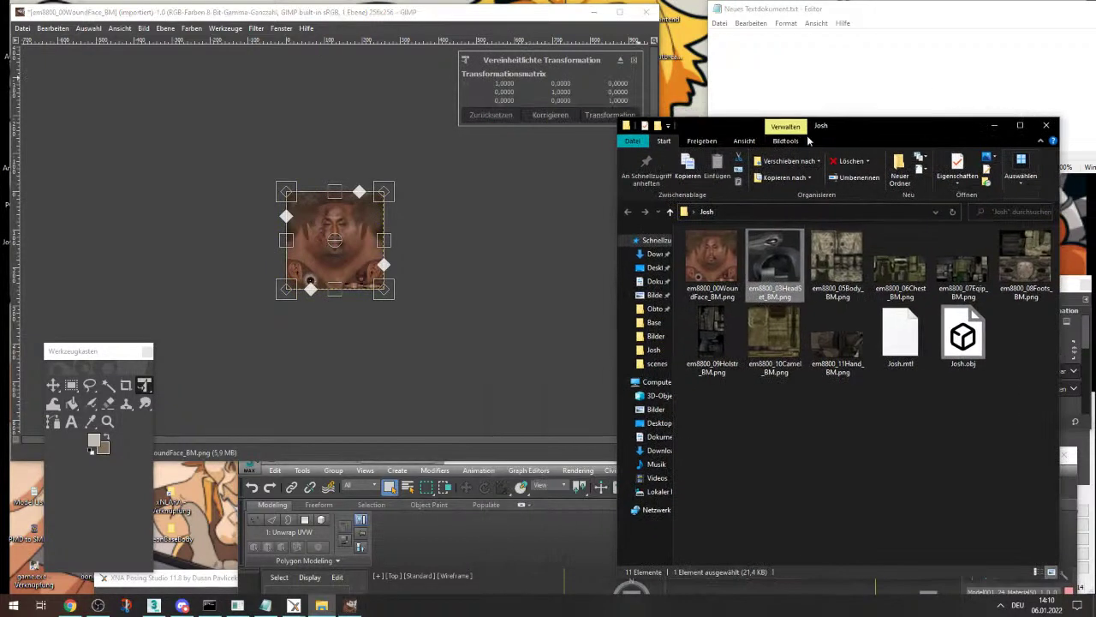
left_click(387, 301)
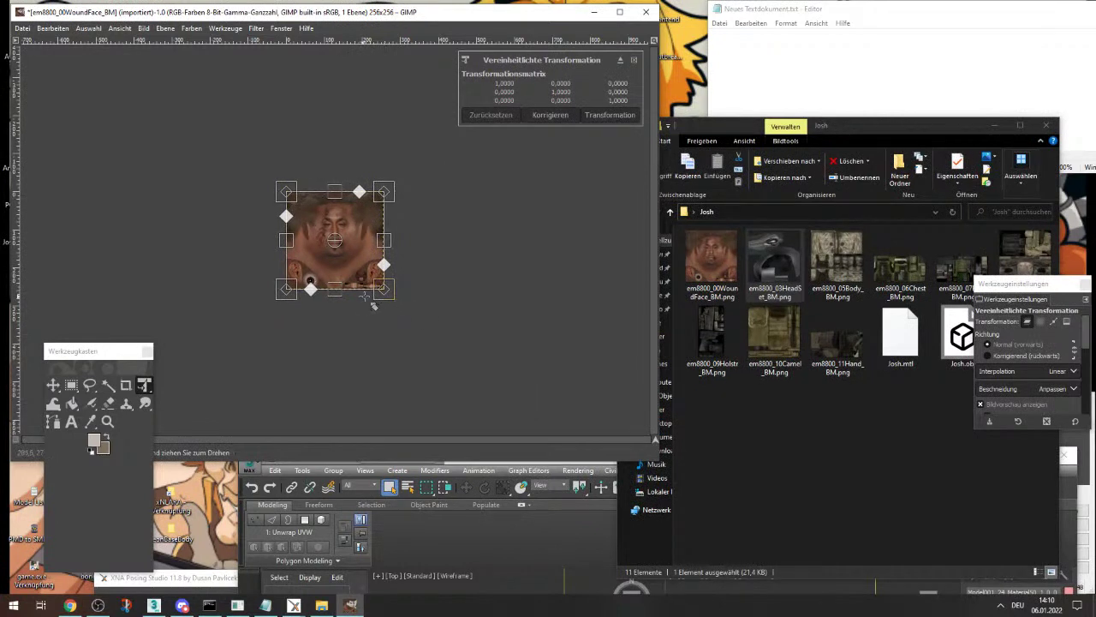
left_click_drag(375, 293, 333, 242)
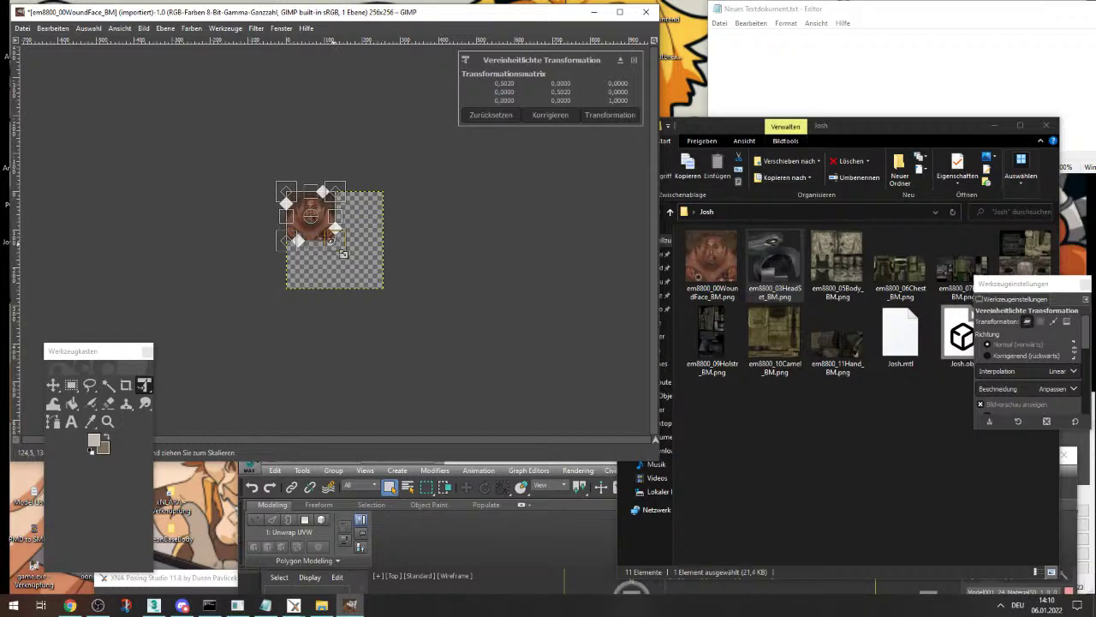
left_click_drag(342, 253, 342, 252)
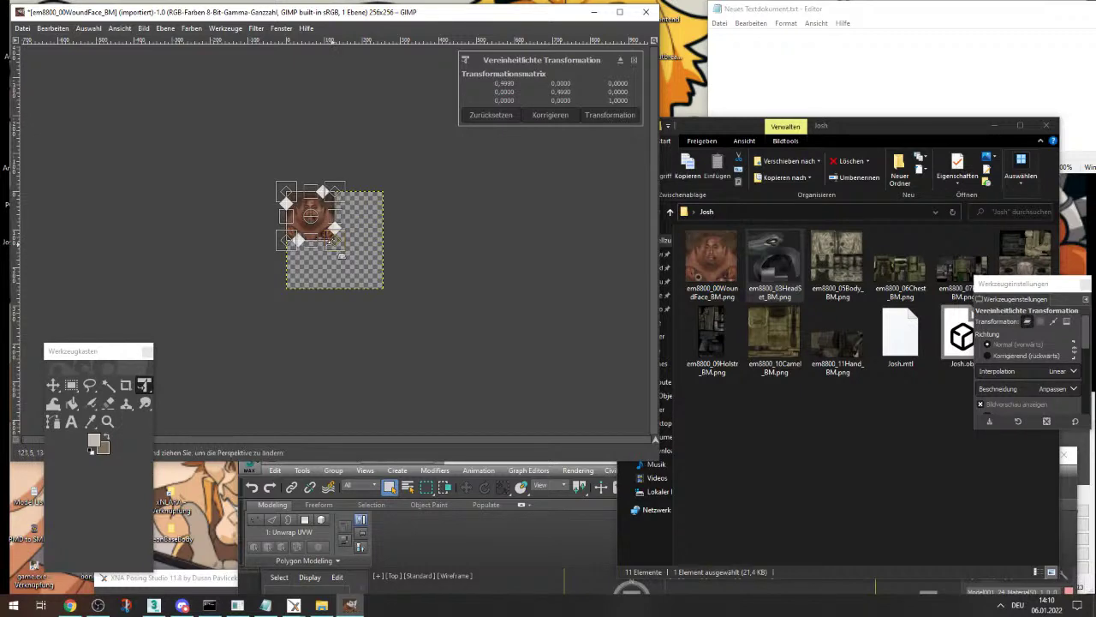
scroll(342, 253, "up", 10, "ctrl")
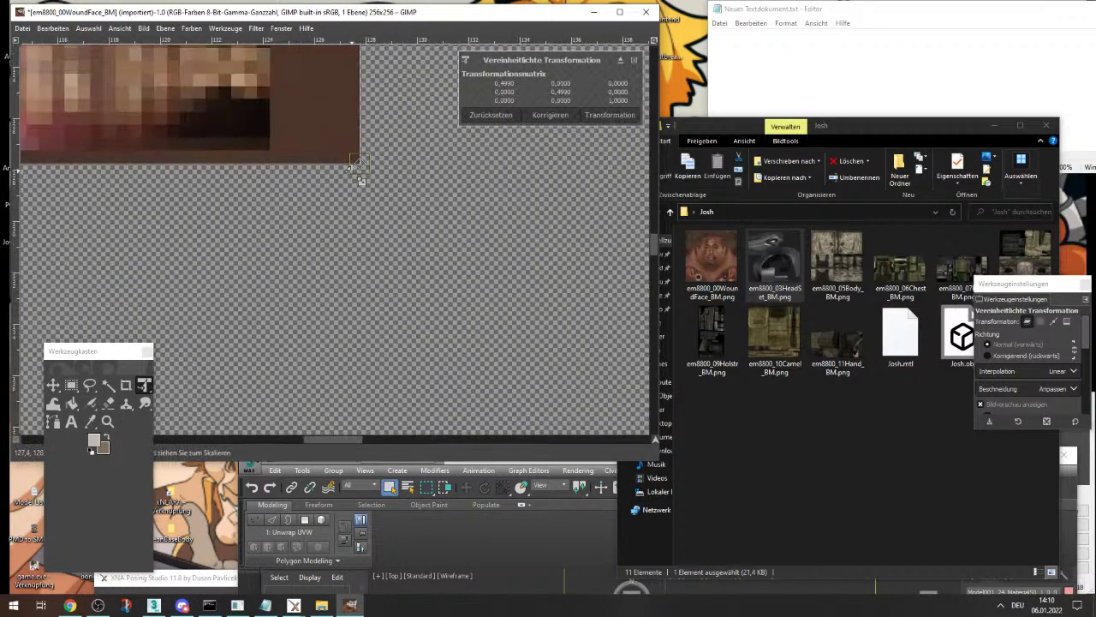
left_click_drag(349, 168, 364, 169)
- Write in the text document "i reccomend to learn quick keys", "like strg+scroll to zoon" and "strg+Z to reverse a action etc" on three lines
left_click(908, 69)
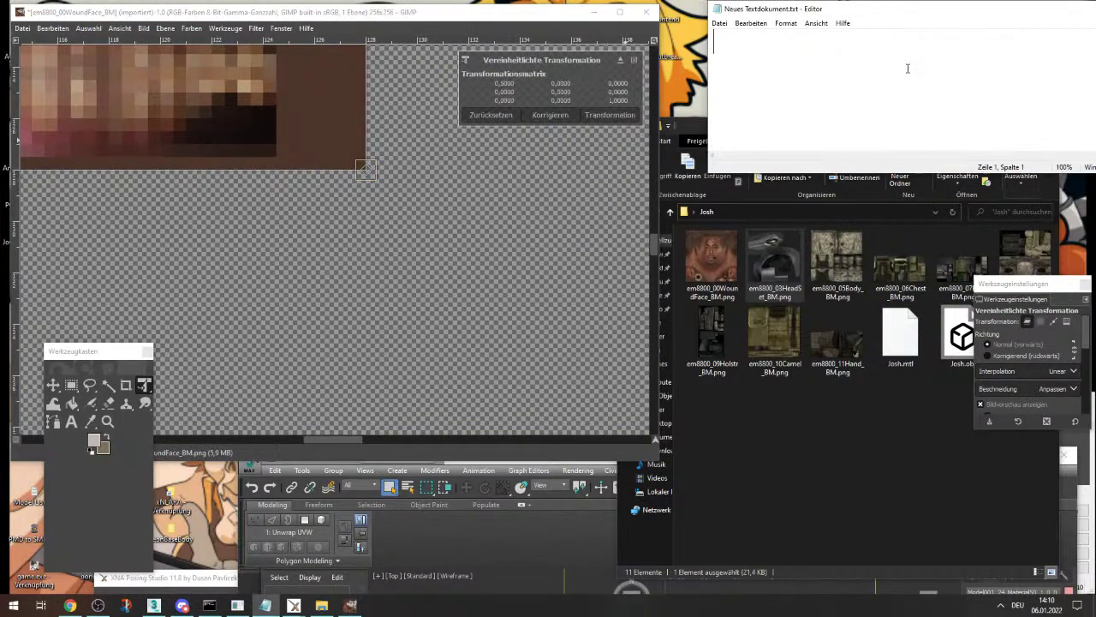
type("i reccome")
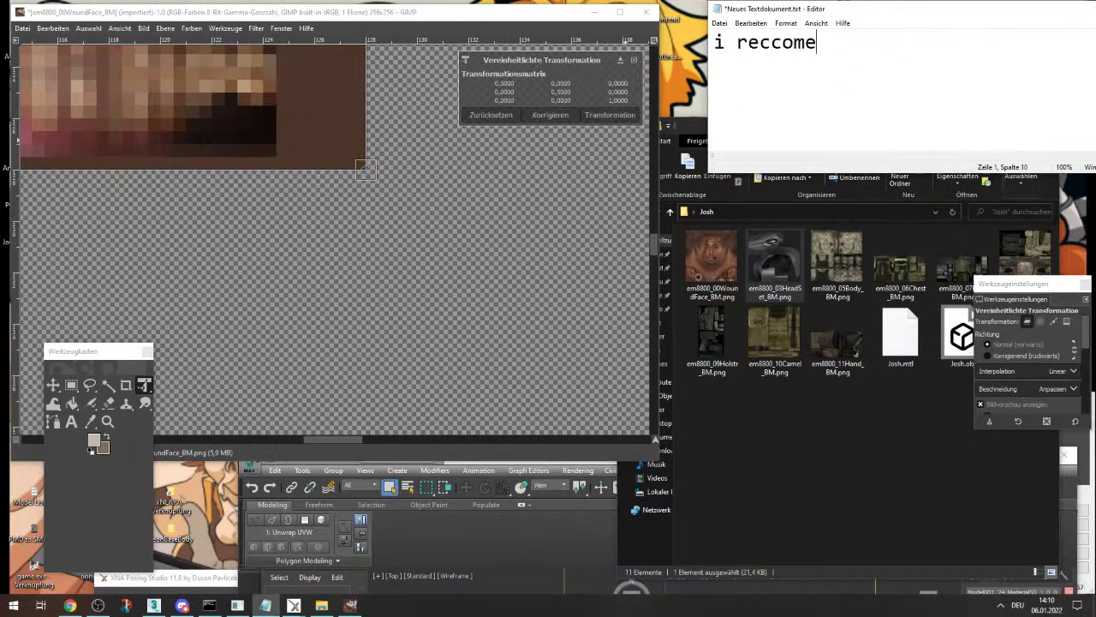
type("nd toi learn quick keys")
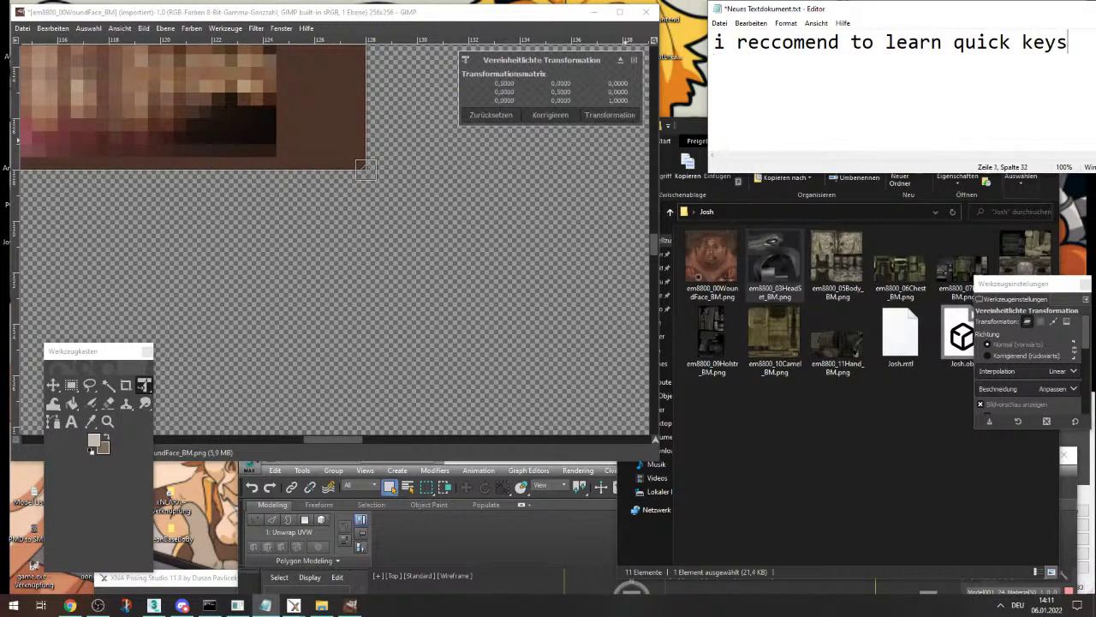
type("ike strg+scroll to zoon")
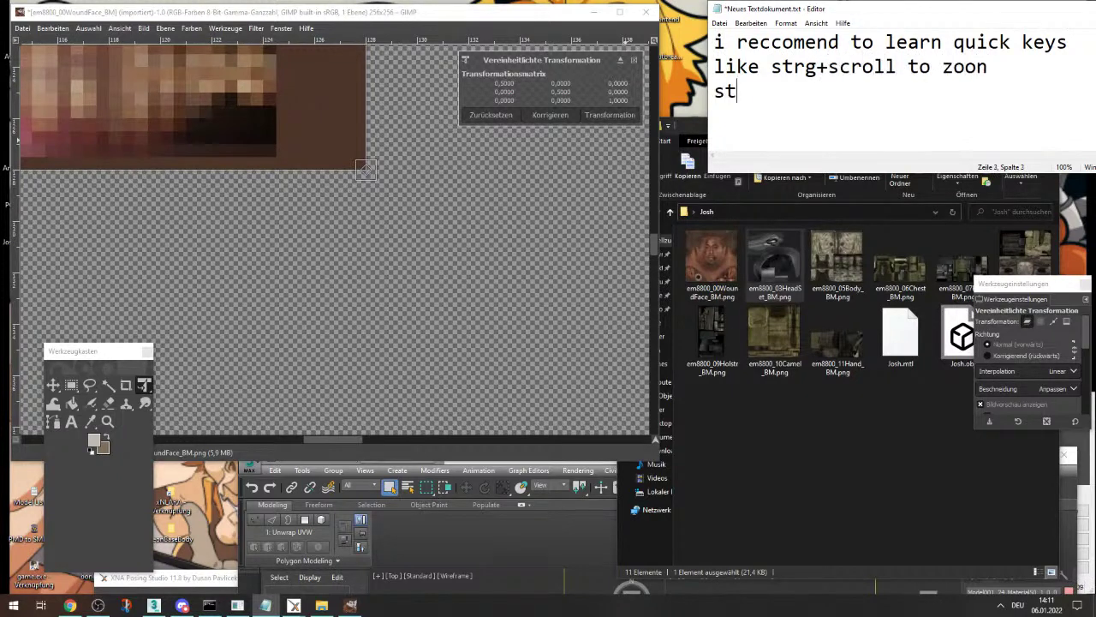
type("rg+Z to rev")
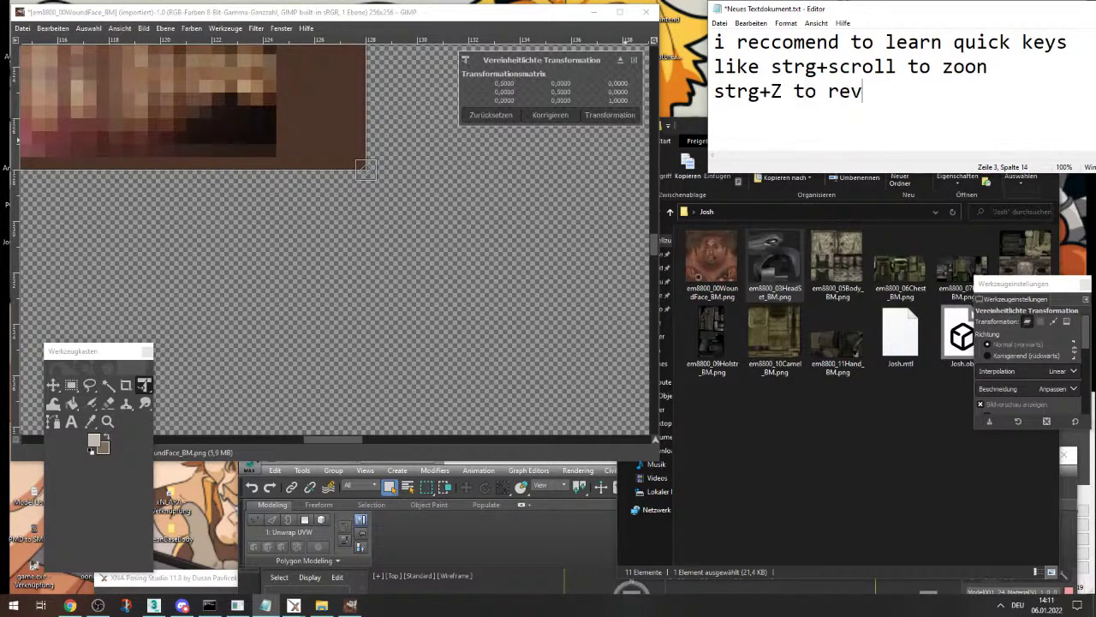
type("erse a action")
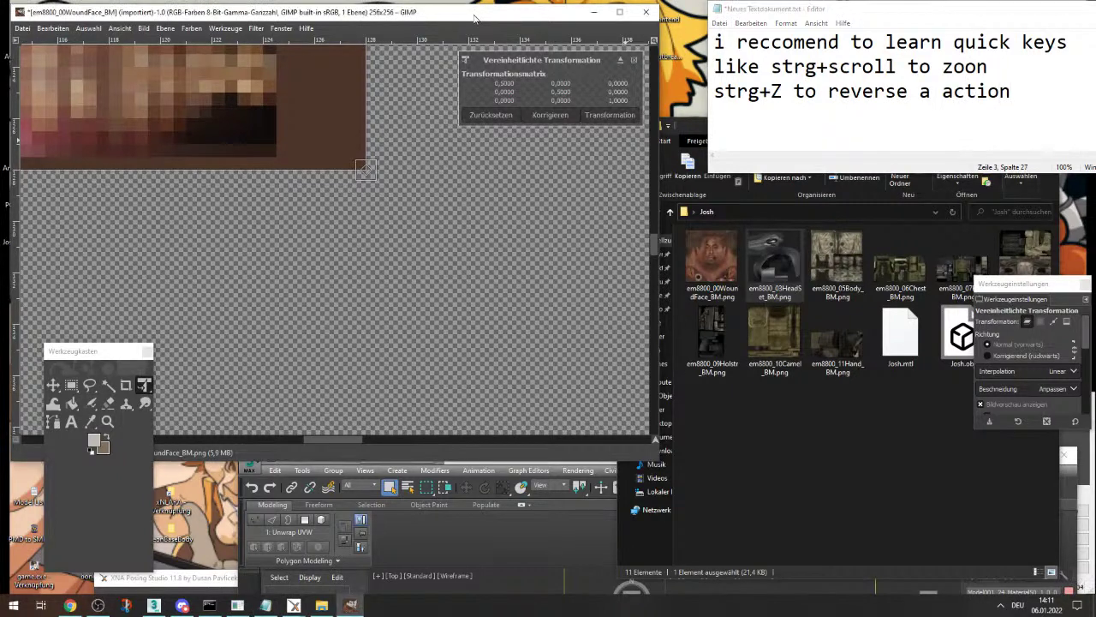
left_click(523, 17)
scroll(528, 284, "up", 2, "ctrl")
left_click(1034, 92)
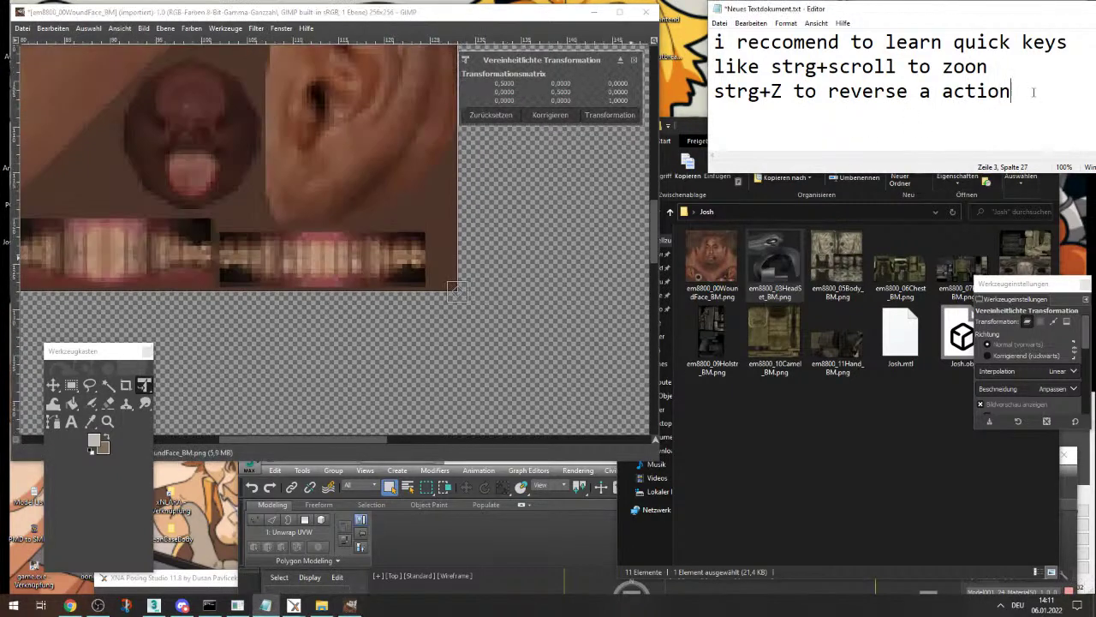
- Return to GIMP and apply the pending Unified Transform to the face layer
left_click(362, 6)
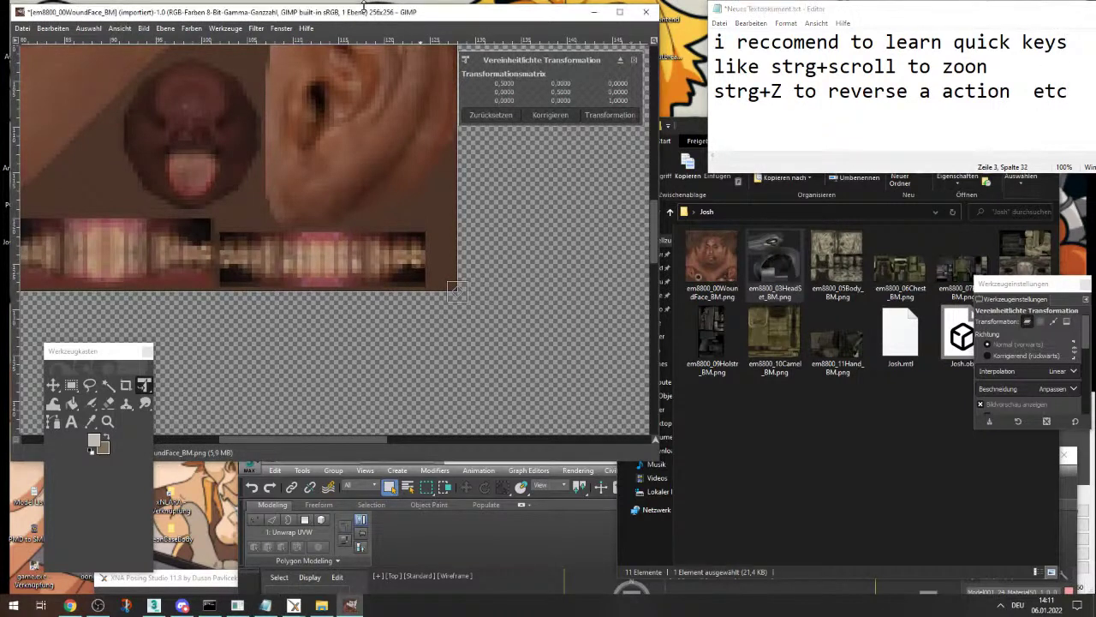
scroll(501, 330, "down", 2, "ctrl")
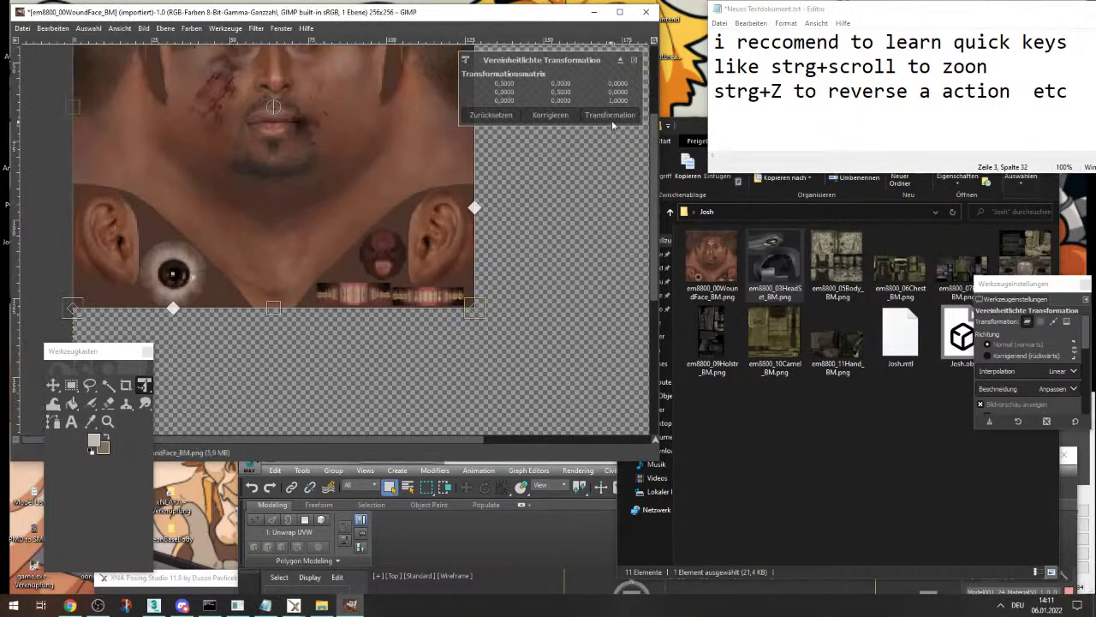
left_click(609, 115)
scroll(501, 319, "down", 2, "ctrl")
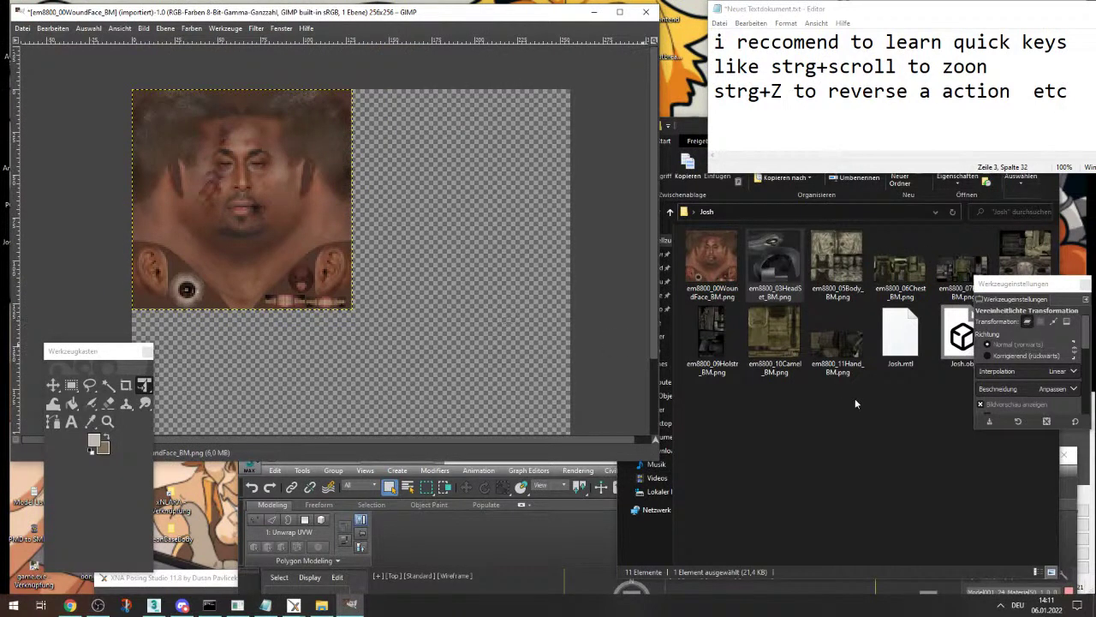
- Browse the texture images in the Josh folder, comparing the face, headset, body, chest, equipment and boot textures
left_click(855, 398)
left_click(776, 343)
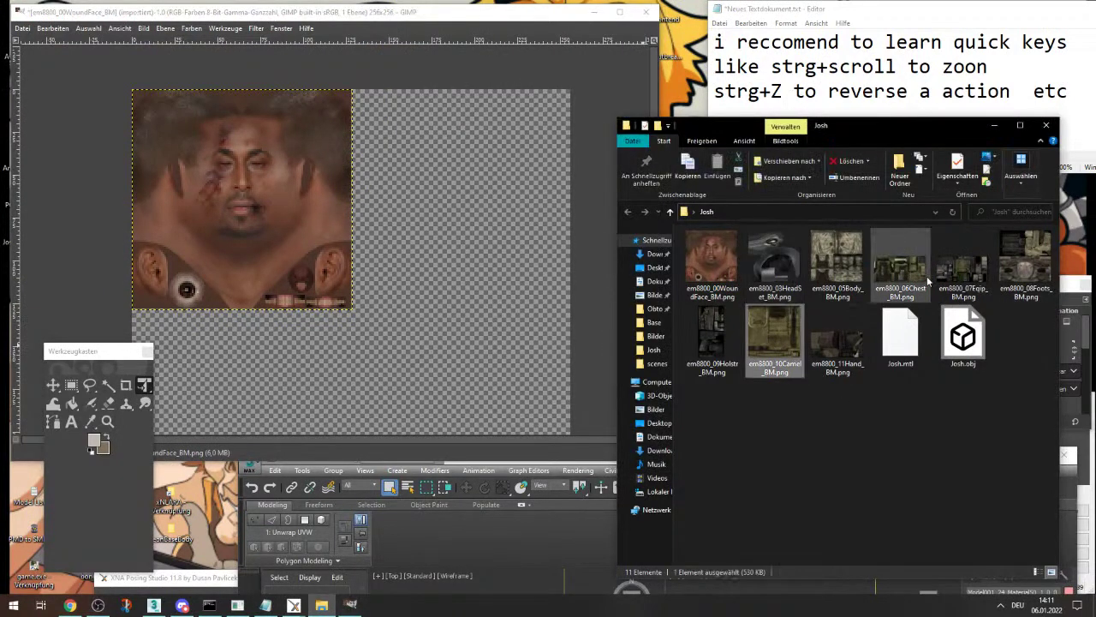
double_click(895, 281)
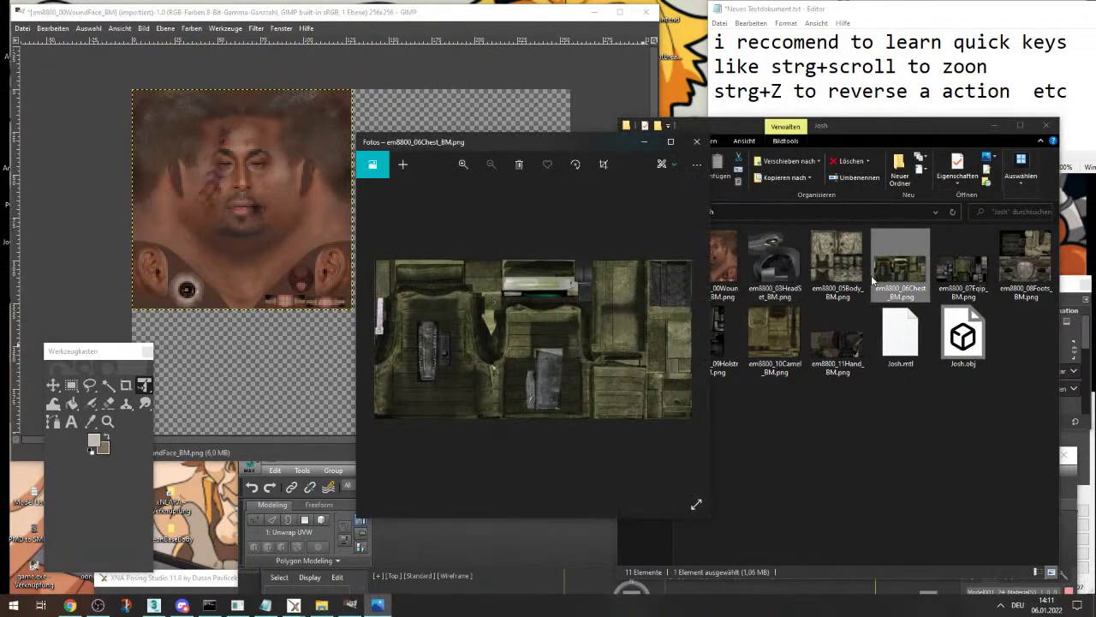
key("Right")
key("Left")
key("Left")
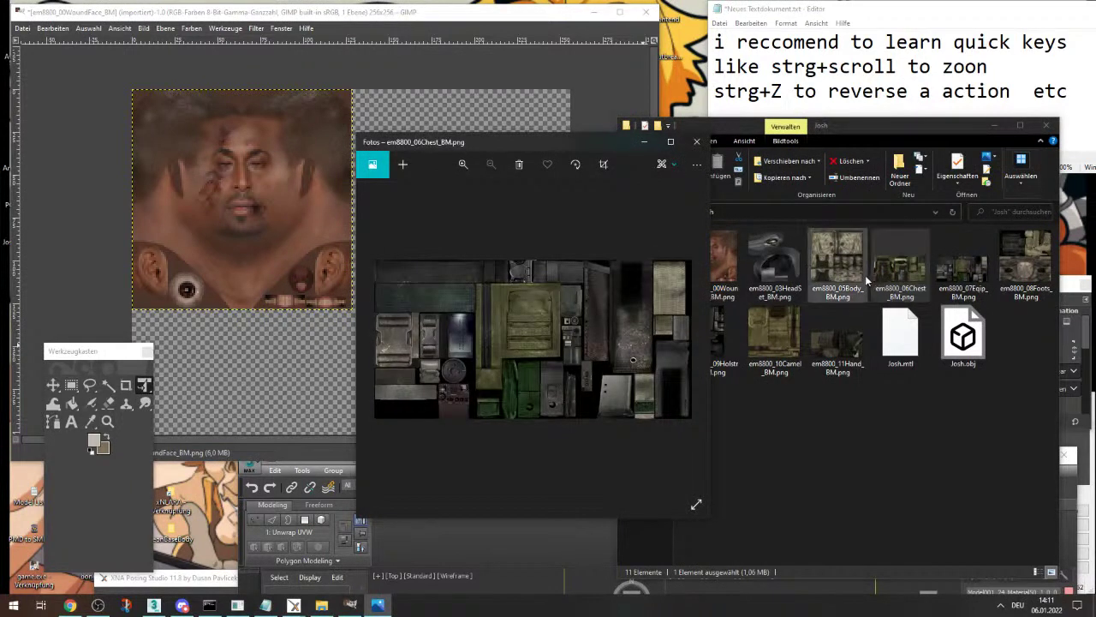
key("Right")
key("Right")
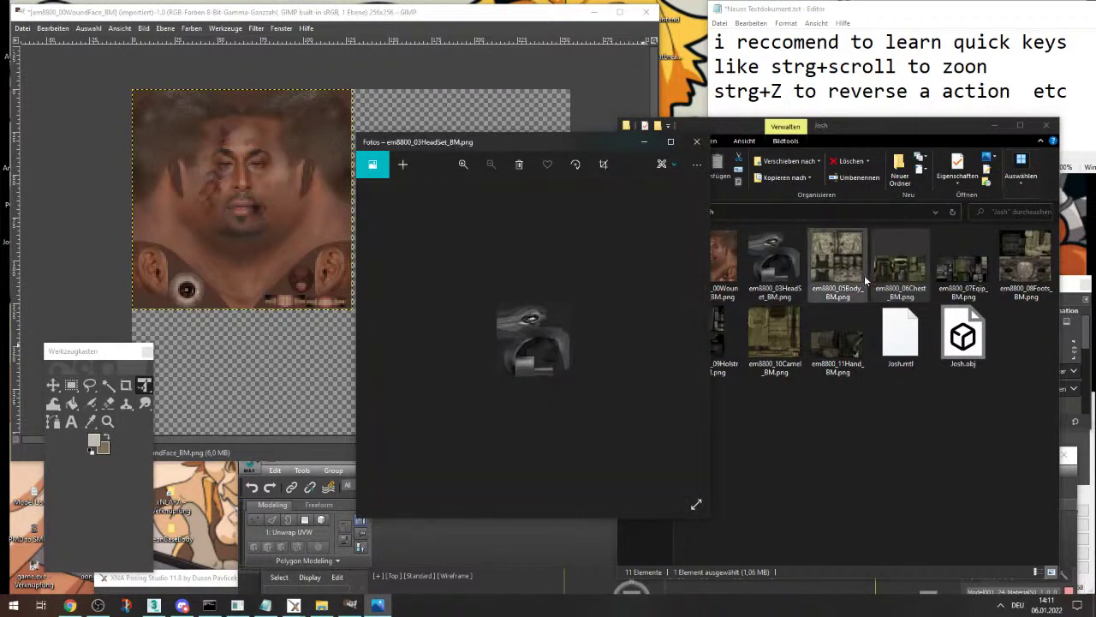
key("Left")
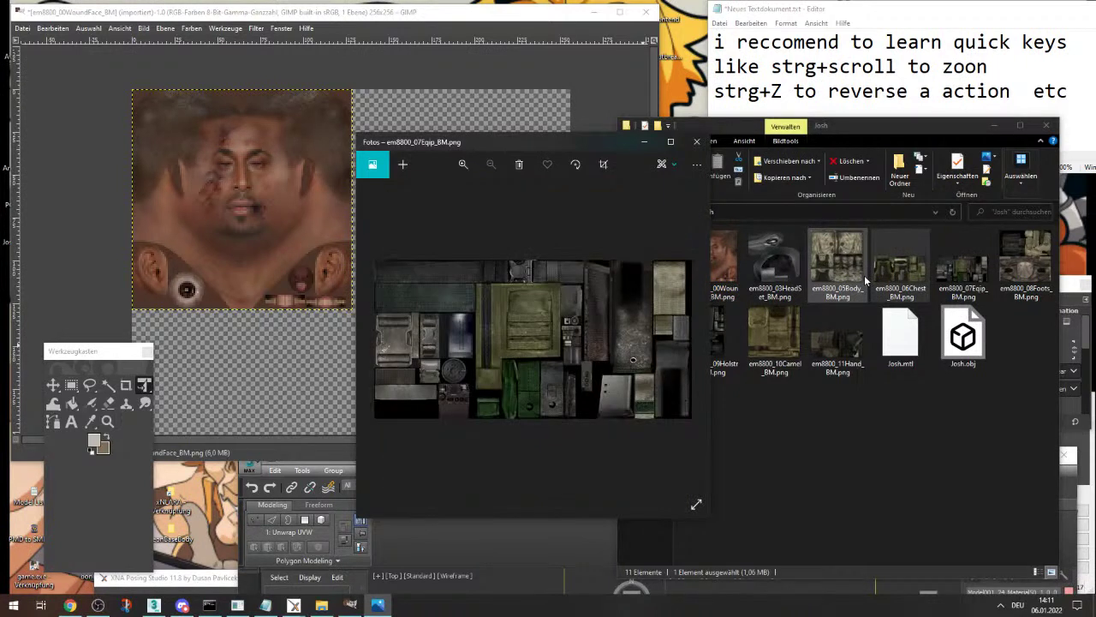
key("Right")
key("Right")
key("Right")
key("Right")
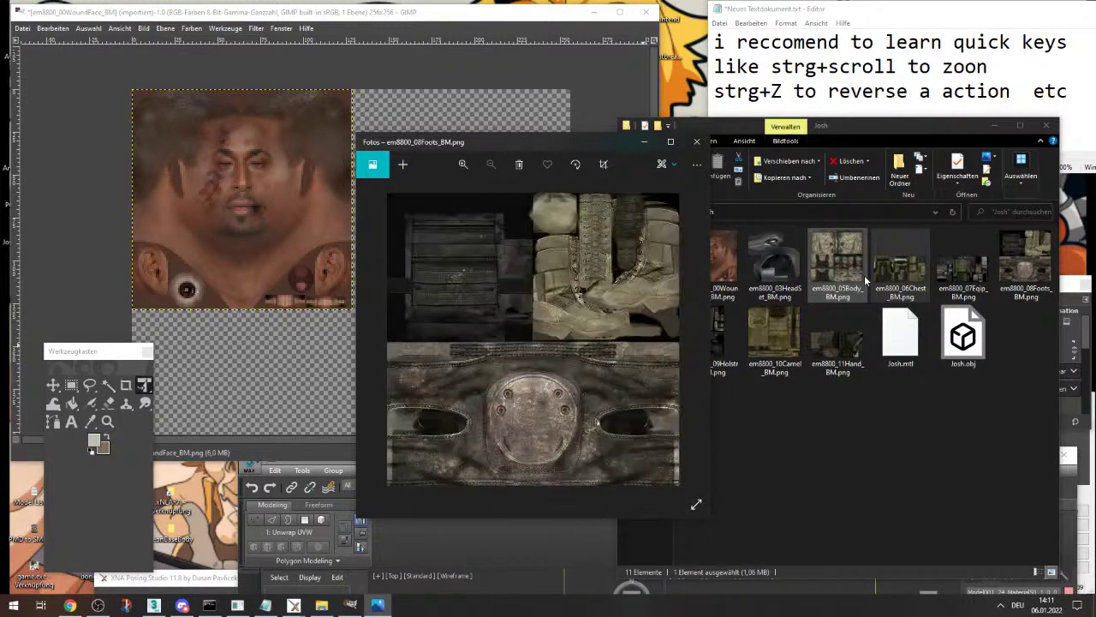
key("Left")
key("Left")
key("Left")
key("Left")
key("Left")
key("Left")
key("Left")
key("Left")
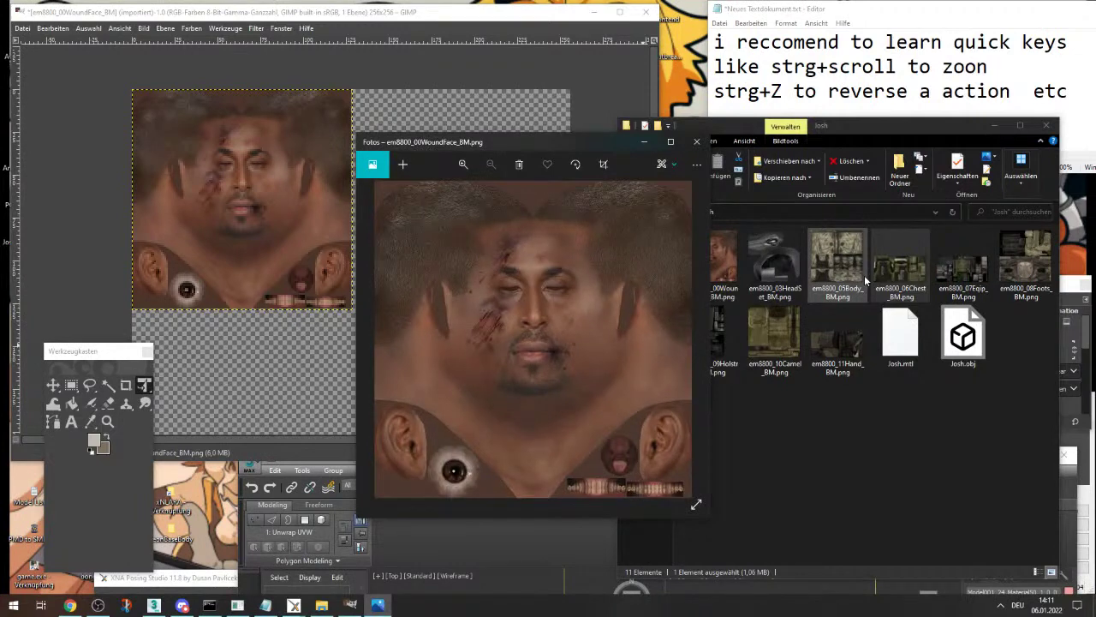
key("Right")
key("Right")
key("Right")
key("Left")
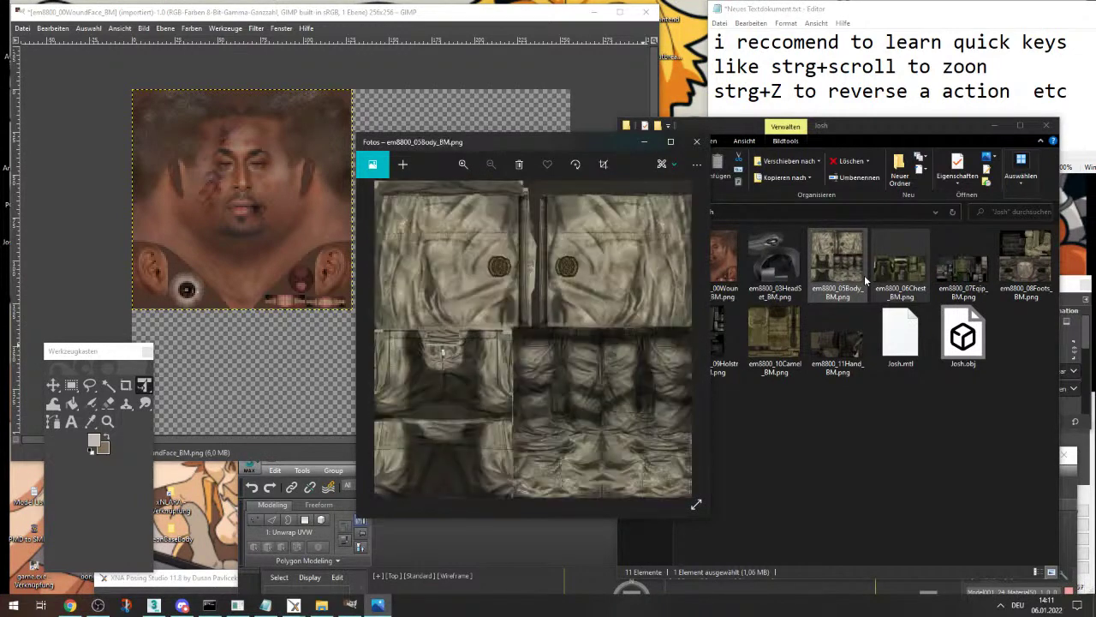
left_click(696, 141)
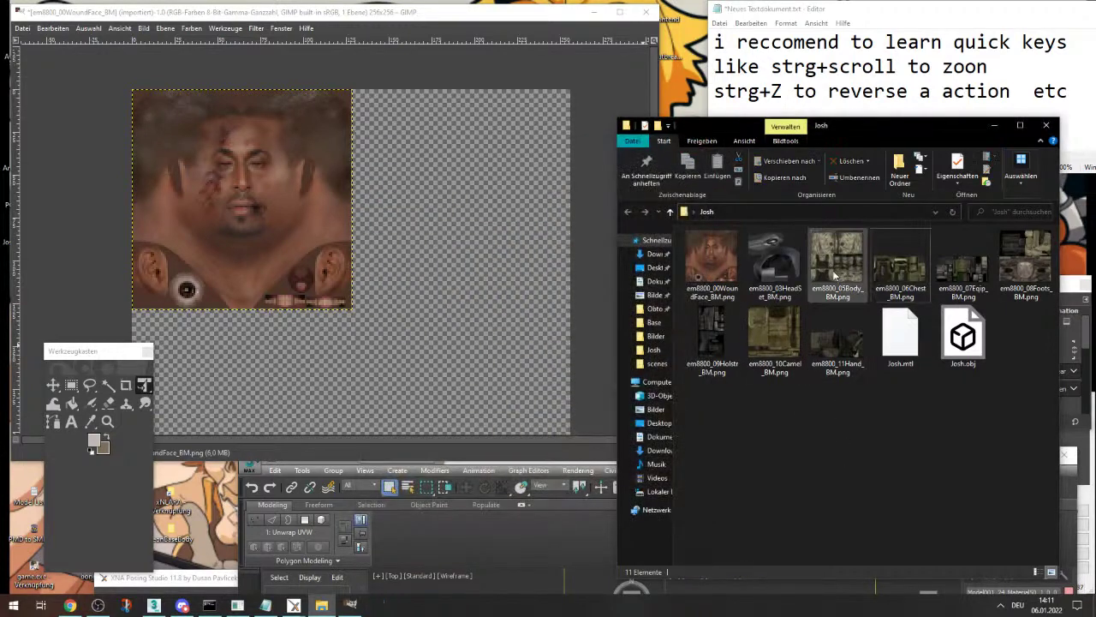
double_click(837, 257)
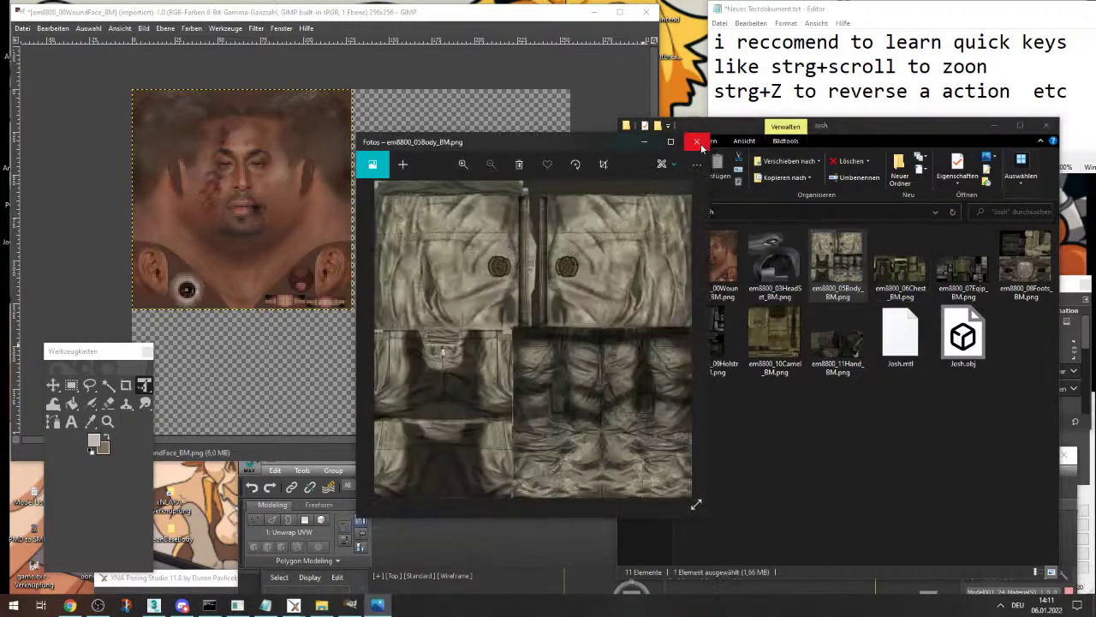
left_click(696, 141)
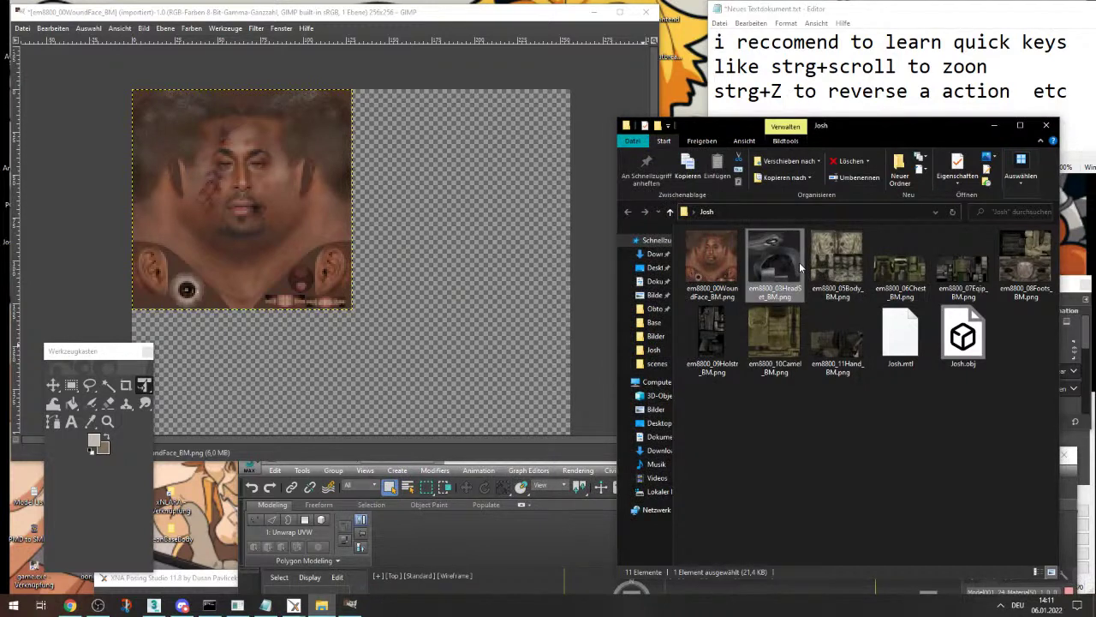
double_click(799, 262)
left_click(697, 141)
- Add em8800_03HeadSet_BM.png as a layer in GIMP and move it with Unified Transform to the canvas's left edge directly below the face
left_click_drag(431, 238, 429, 236)
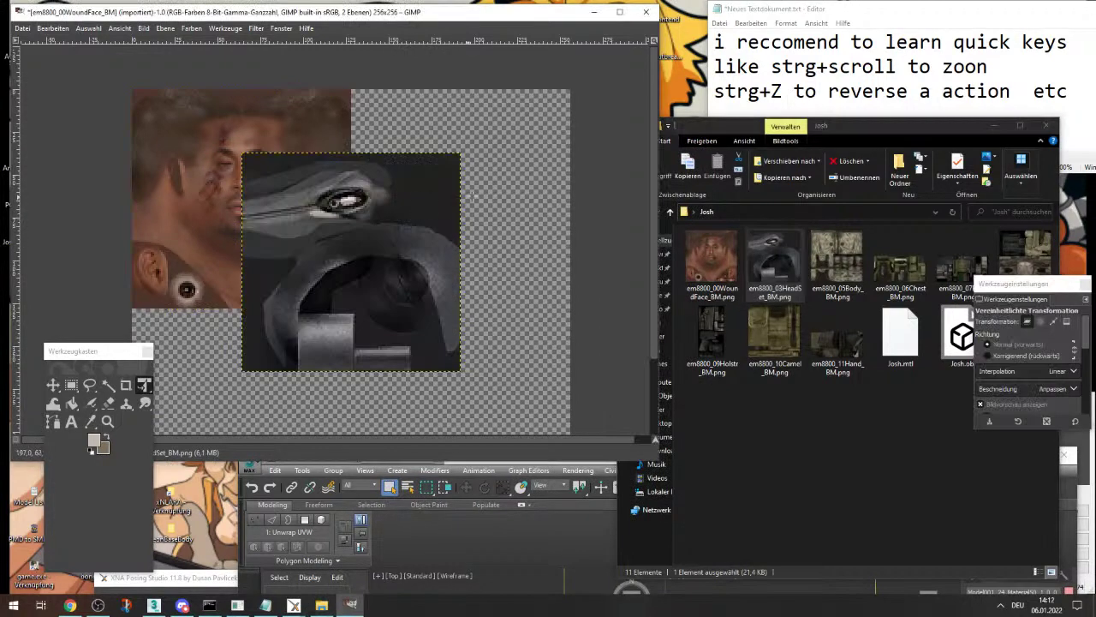
scroll(500, 237, "down", 3, "ctrl")
scroll(432, 287, "up", 2, "ctrl")
left_click(435, 245)
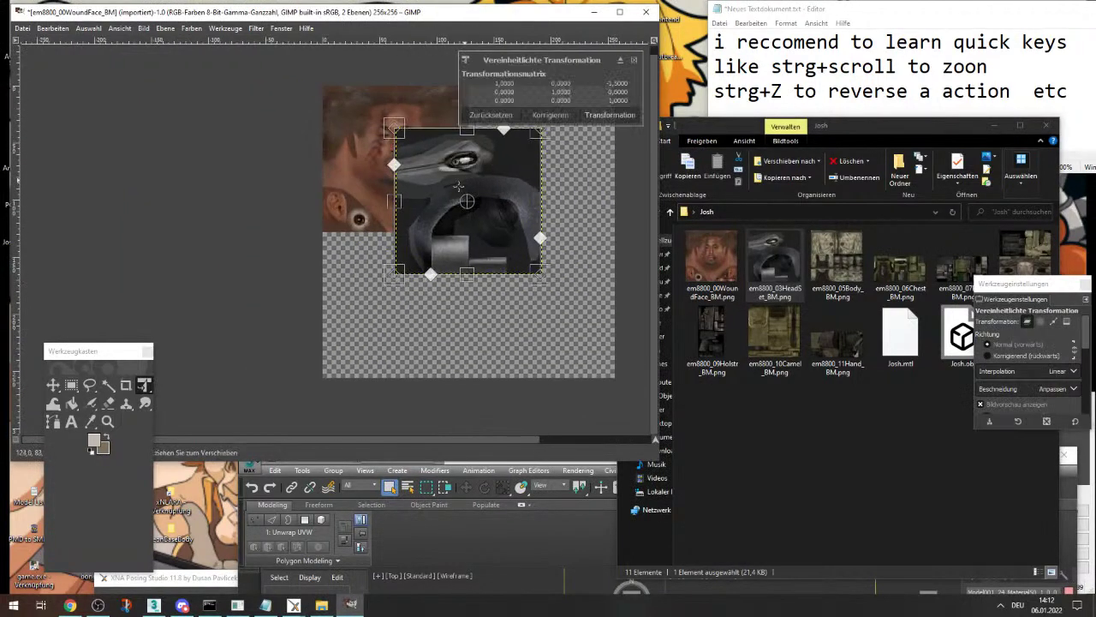
left_click_drag(434, 245, 360, 347)
scroll(322, 243, "up", 4, "ctrl")
scroll(324, 233, "up", 1, "ctrl")
scroll(327, 171, "up", 5, "ctrl")
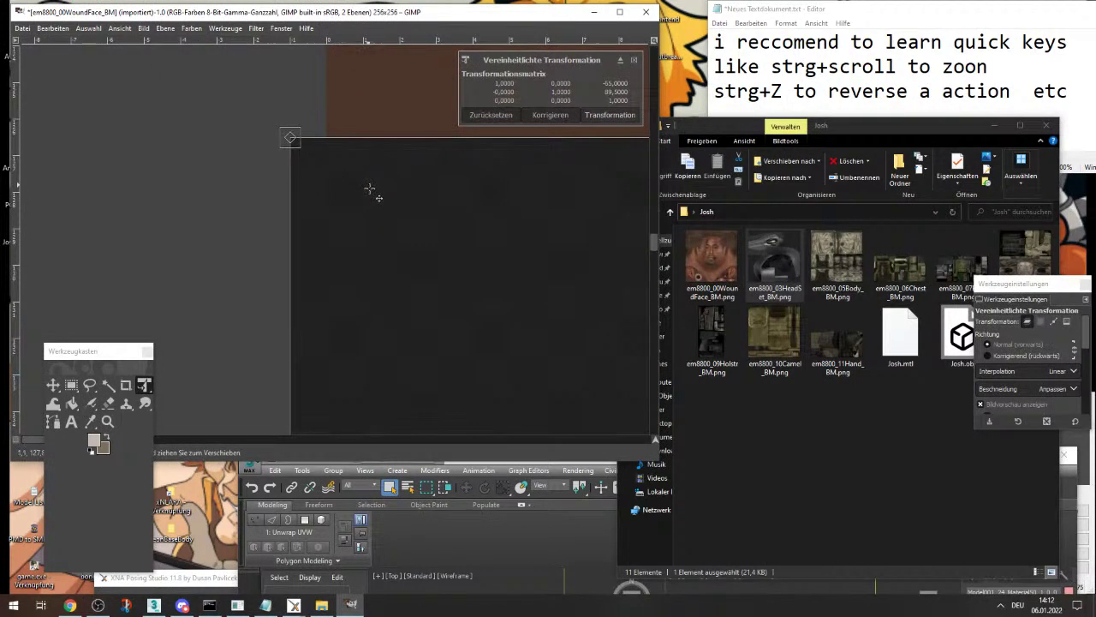
left_click_drag(369, 187, 402, 239)
scroll(403, 240, "down", 6, "ctrl")
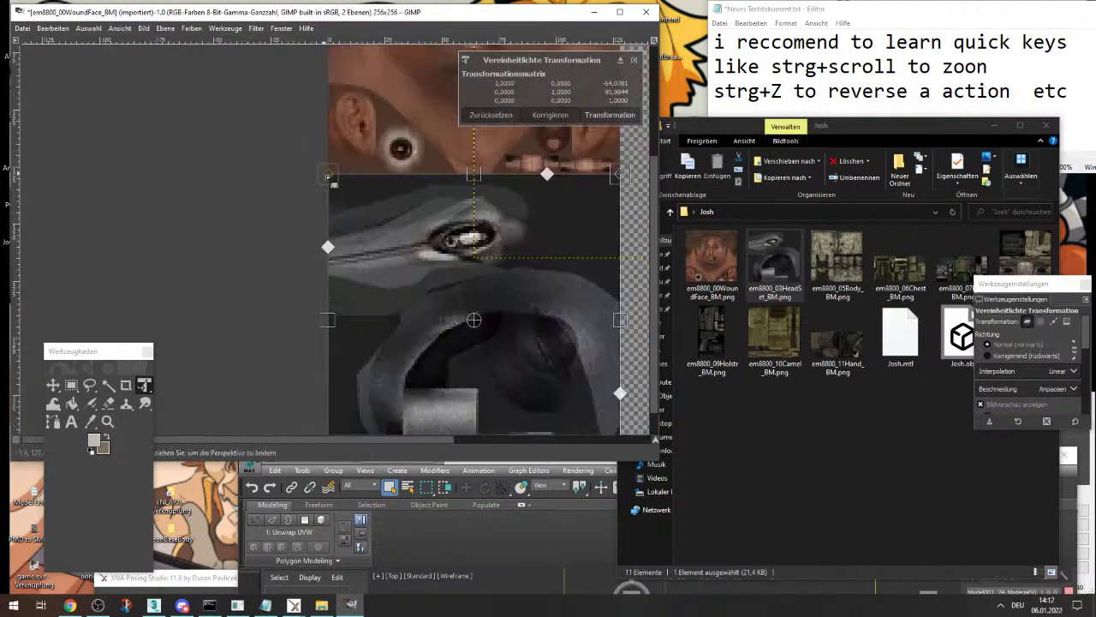
- Shrink the headset layer by a factor of about 0.29, keeping its upper-left corner under the face, and apply the transform
left_click_drag(509, 373, 342, 194)
left_click_drag(525, 306, 300, 161)
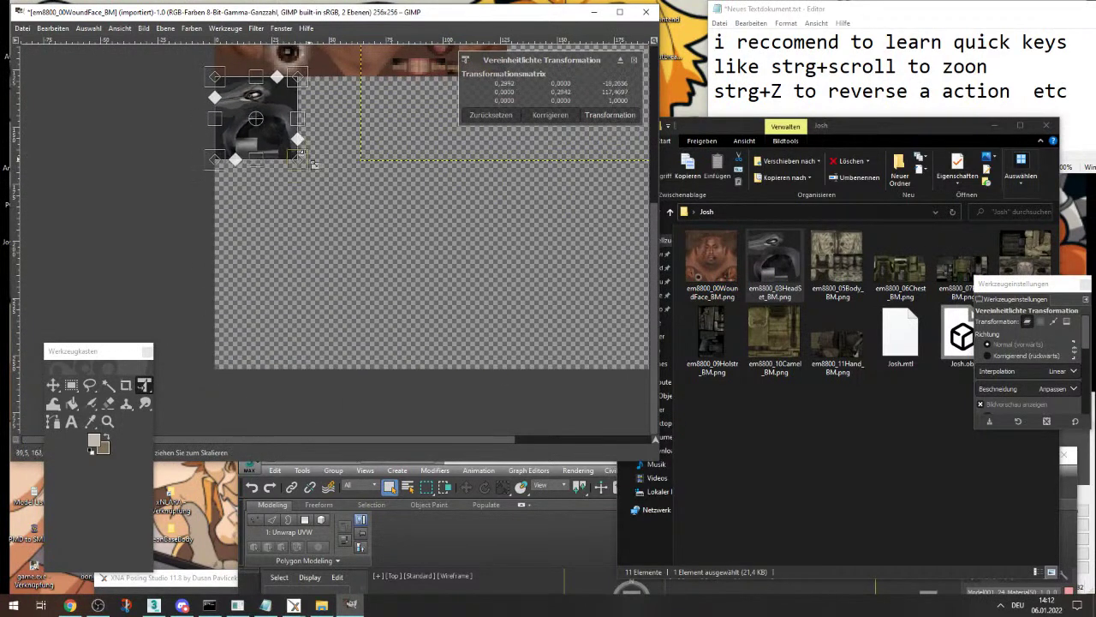
left_click(628, 119)
scroll(317, 232, "down", 3, "ctrl")
scroll(370, 189, "up", 2, "ctrl")
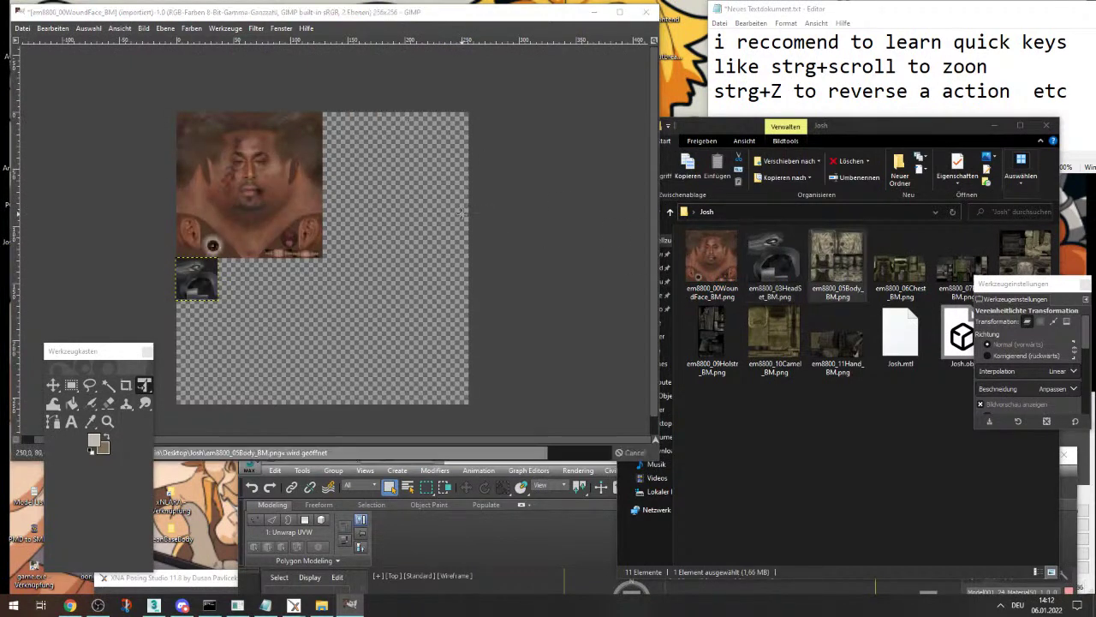
- Add em8800_05Body_BM.png as a layer and shrink it with Unified Transform to a factor of about 0.27
key("ctrl+v")
left_click(323, 245)
scroll(324, 245, "up", 2, "ctrl")
scroll(326, 245, "down", 2, "ctrl")
scroll(328, 246, "down", 3, "ctrl")
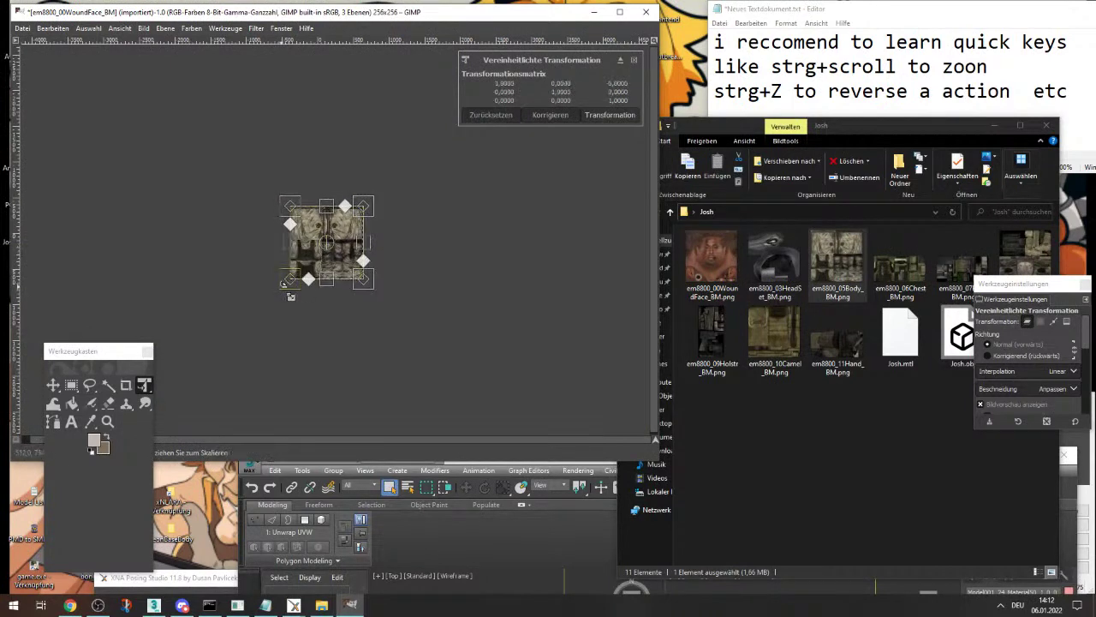
left_click_drag(292, 280, 345, 229)
scroll(347, 217, "up", 6, "ctrl")
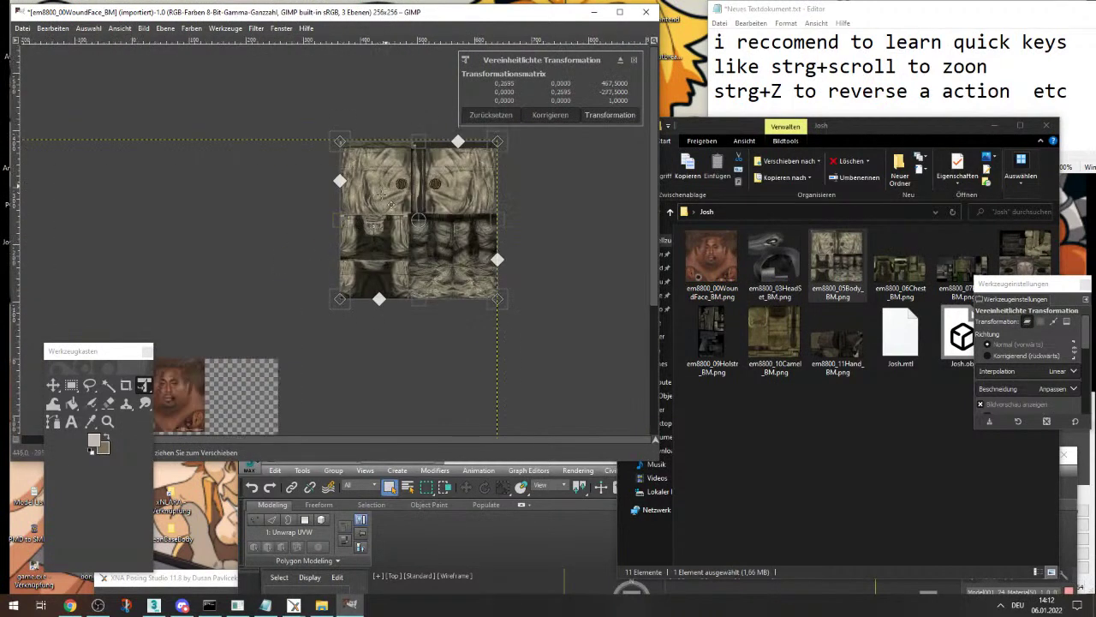
- Move the body layer so its upper-left corner meets the face texture's upper-right corner at the canvas's top edge
left_click_drag(390, 184, 277, 365)
scroll(279, 300, "down", 5, "ctrl")
scroll(271, 284, "up", 6, "ctrl")
left_click_drag(375, 170, 346, 231)
scroll(266, 152, "up", 5, "ctrl")
scroll(322, 162, "up", 5, "ctrl")
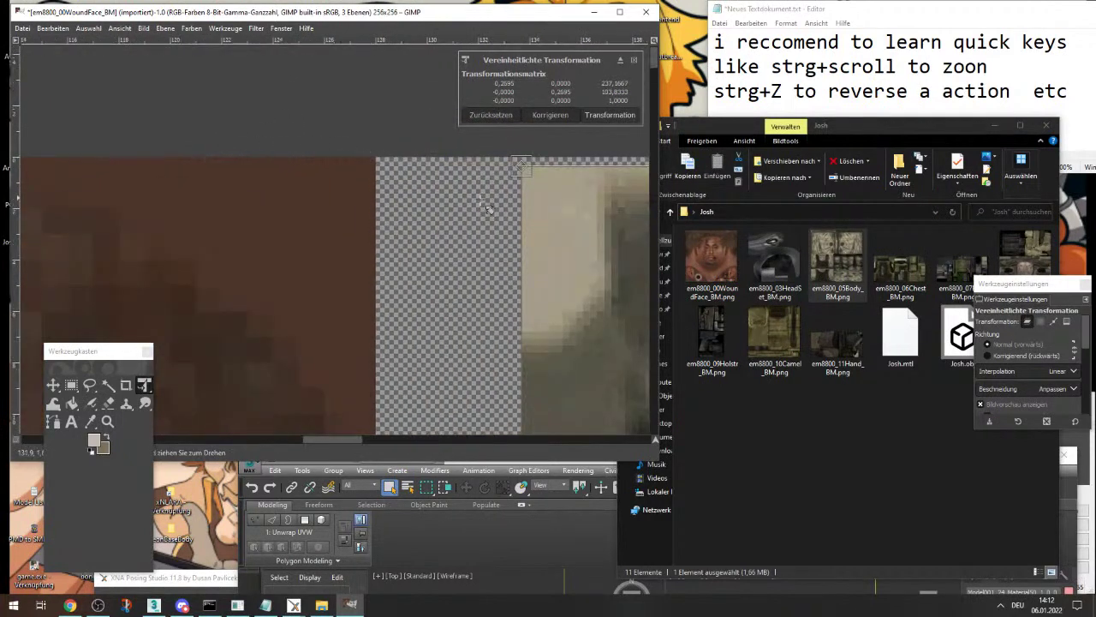
left_click_drag(542, 216, 392, 208)
scroll(411, 265, "down", 6, "ctrl")
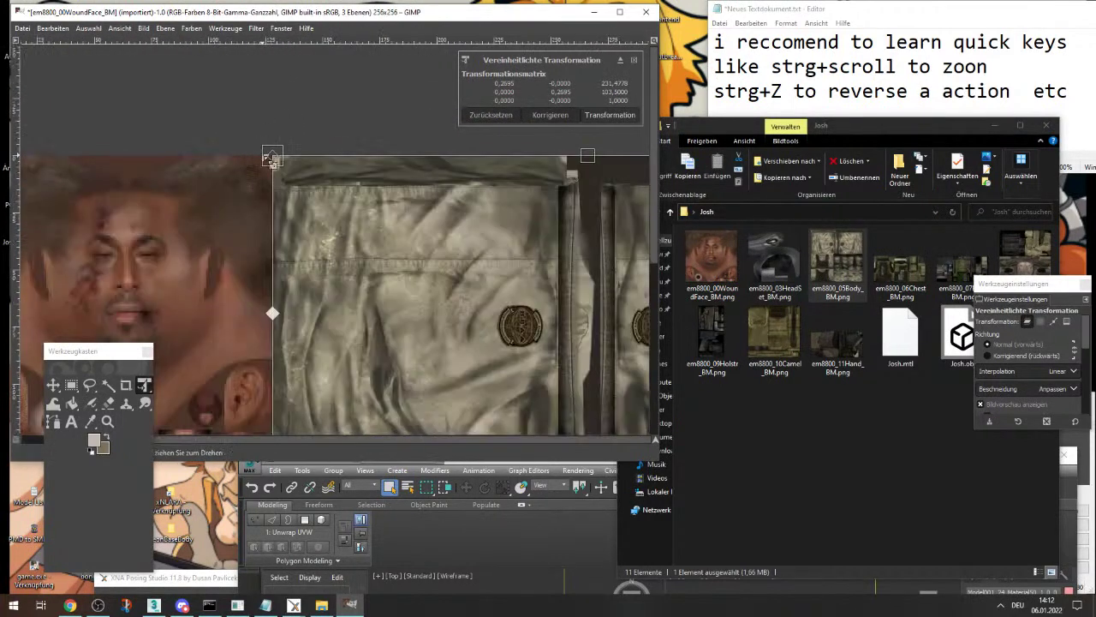
- Scale the body layer to factor 0.125, filling the canvas's upper-right quarter, and apply the transform
left_click_drag(436, 377, 285, 214)
scroll(285, 214, "up", 8, "ctrl")
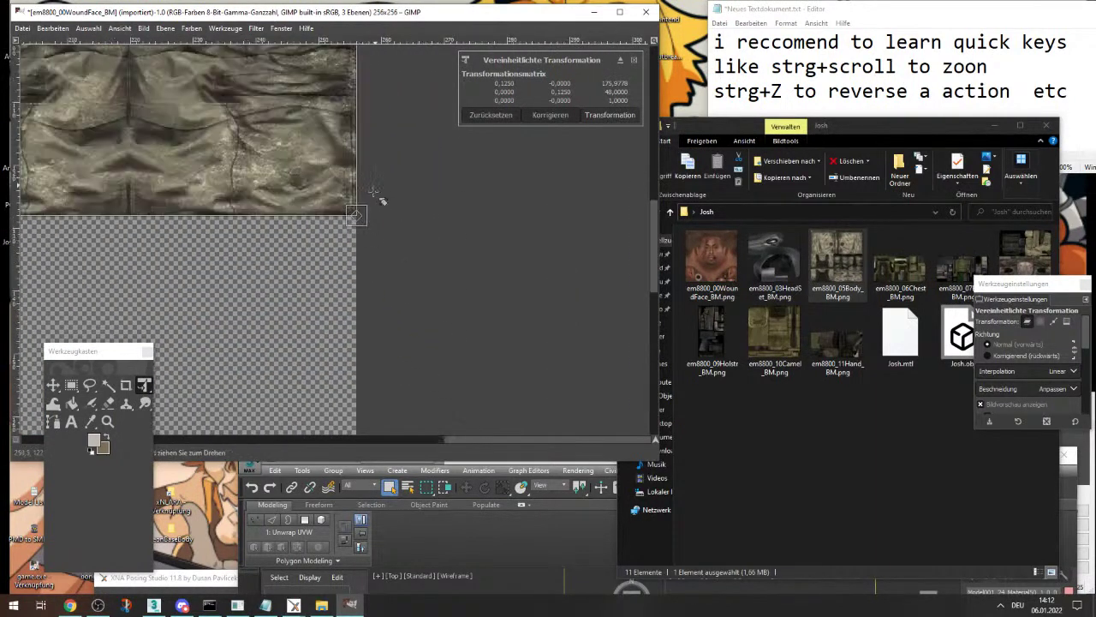
scroll(394, 248, "down", 2, "ctrl")
scroll(426, 298, "down", 3, "ctrl")
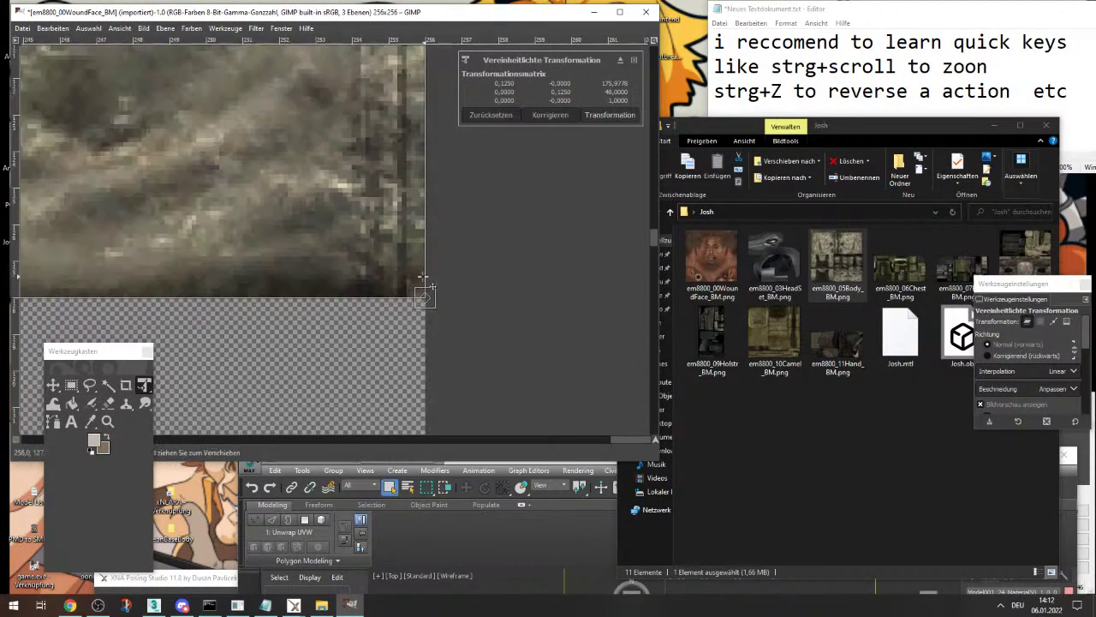
left_click_drag(421, 304, 417, 309)
scroll(437, 320, "down", 10, "ctrl")
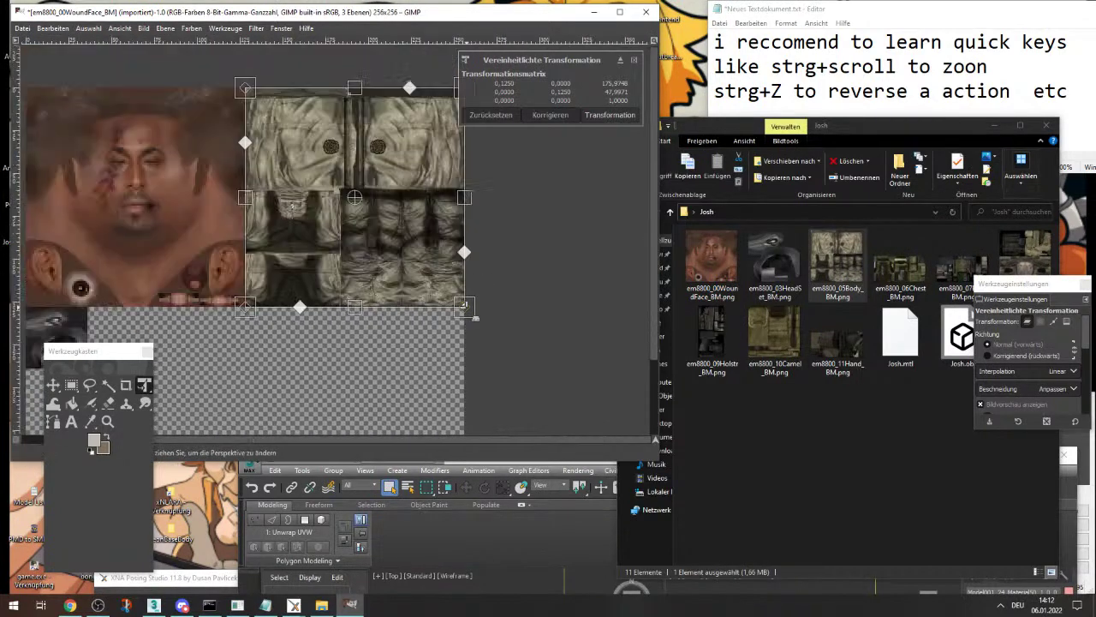
scroll(451, 183, "down", 1, "ctrl")
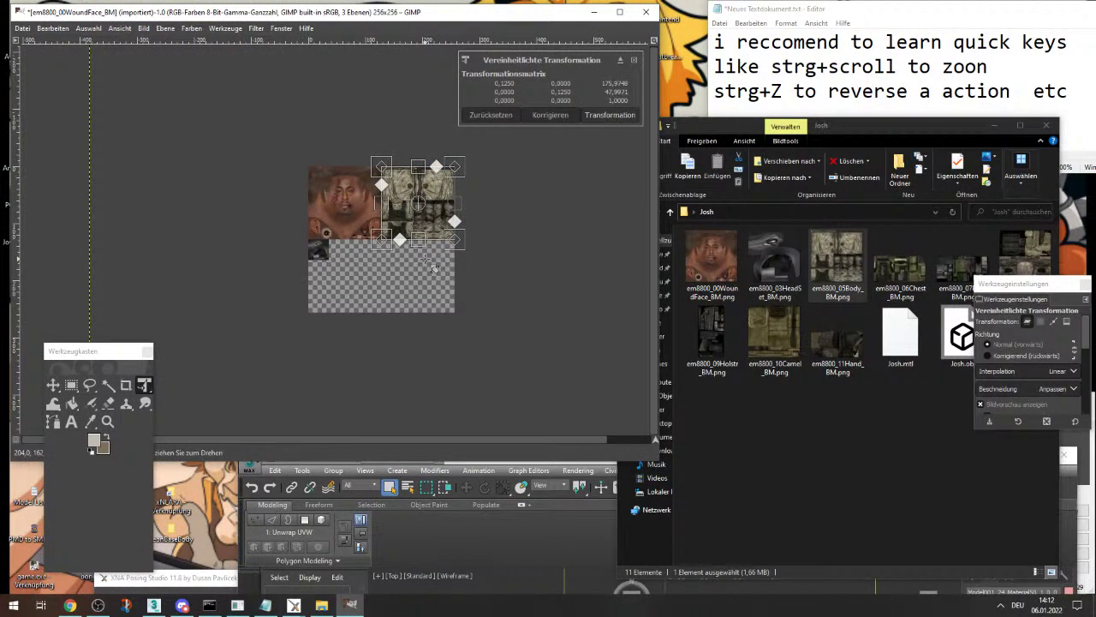
left_click(615, 114)
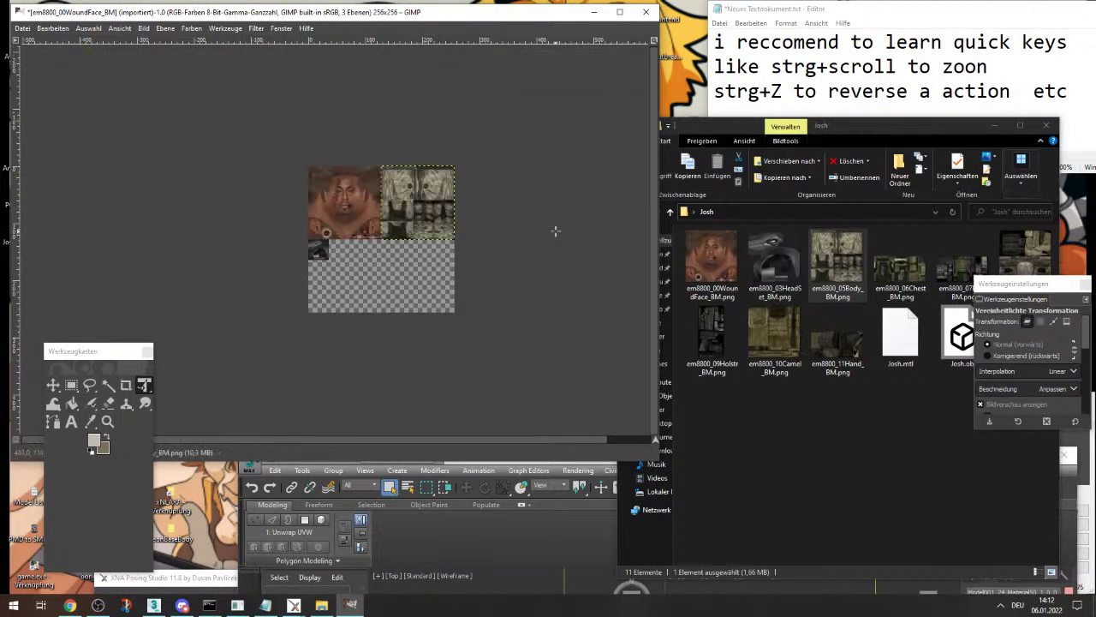
- Look through the remaining Josh textures from chest to hand to decide which to place next
left_click(910, 284)
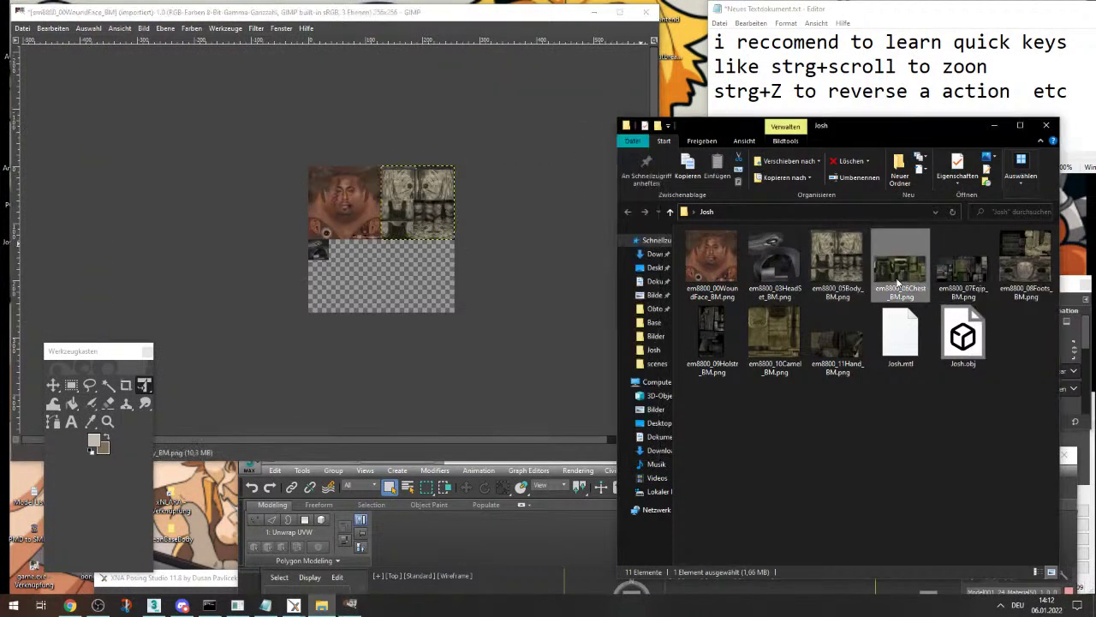
double_click(897, 284)
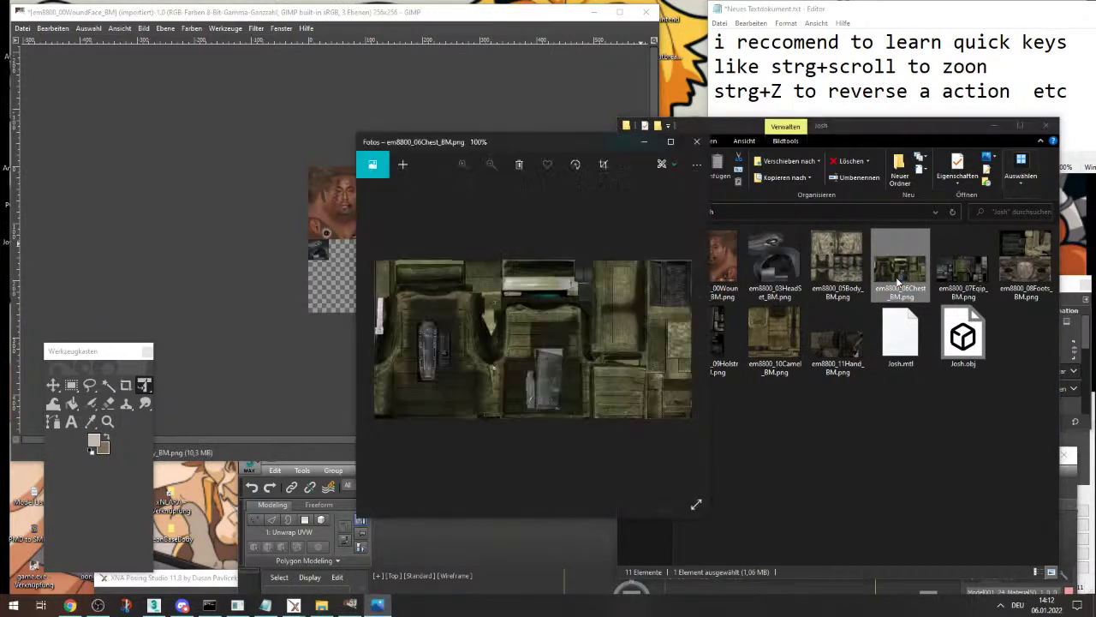
key("Right")
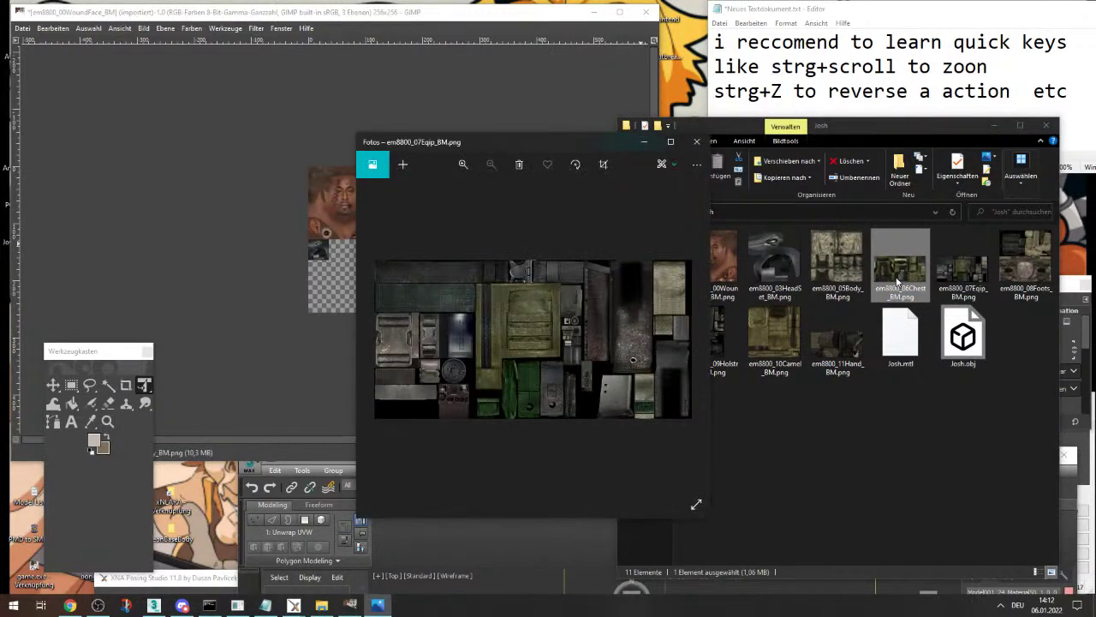
key("Right")
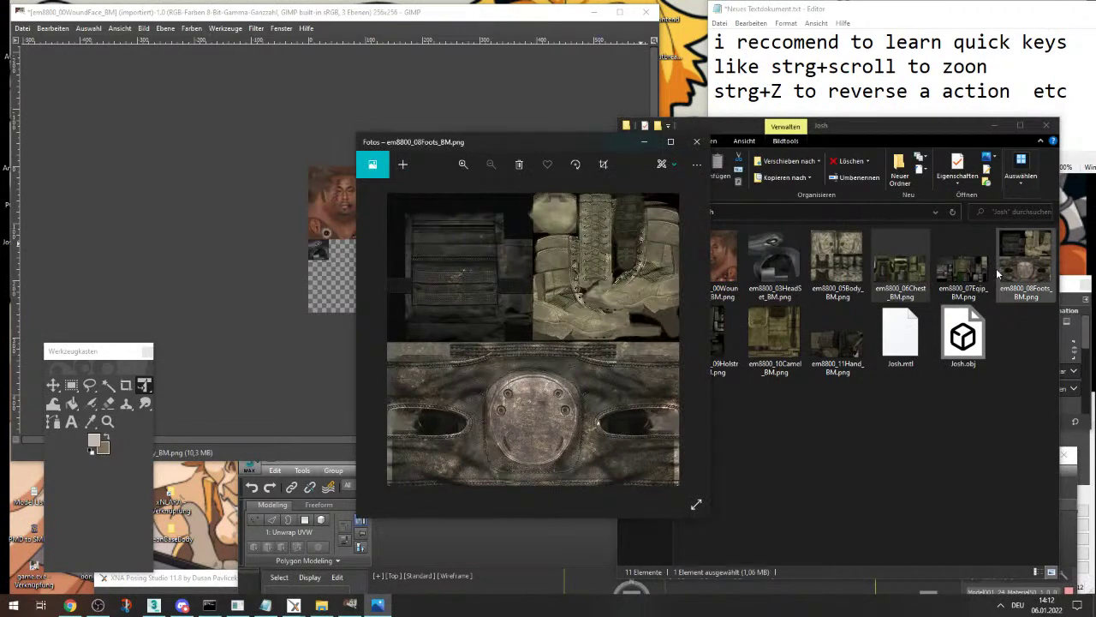
key("Left")
key("Right")
key("Right")
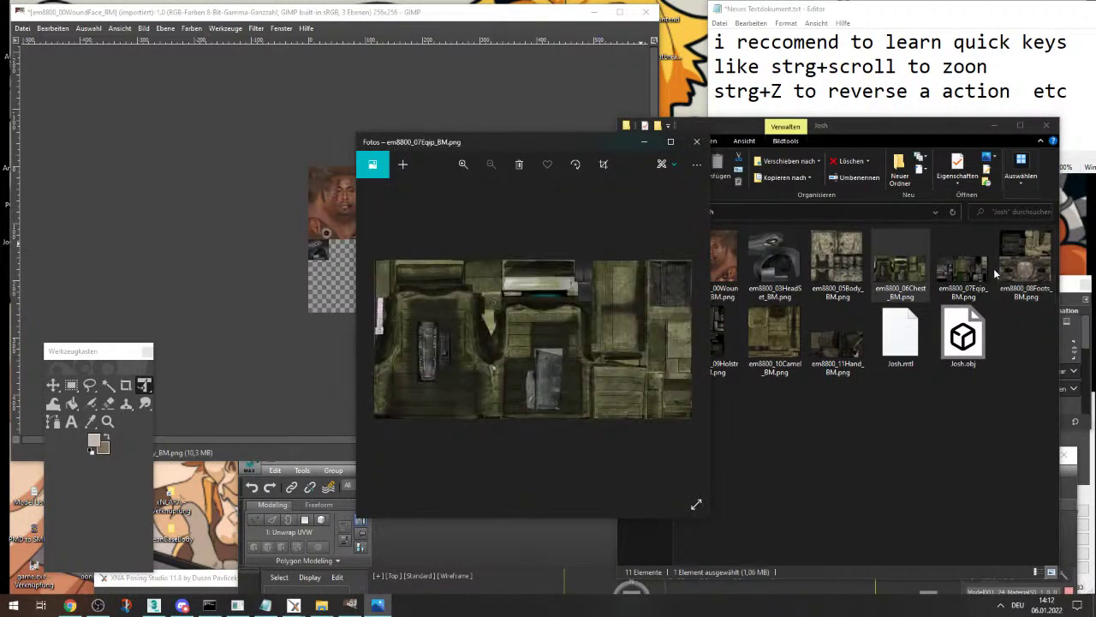
key("Right")
key("Right")
key("Right")
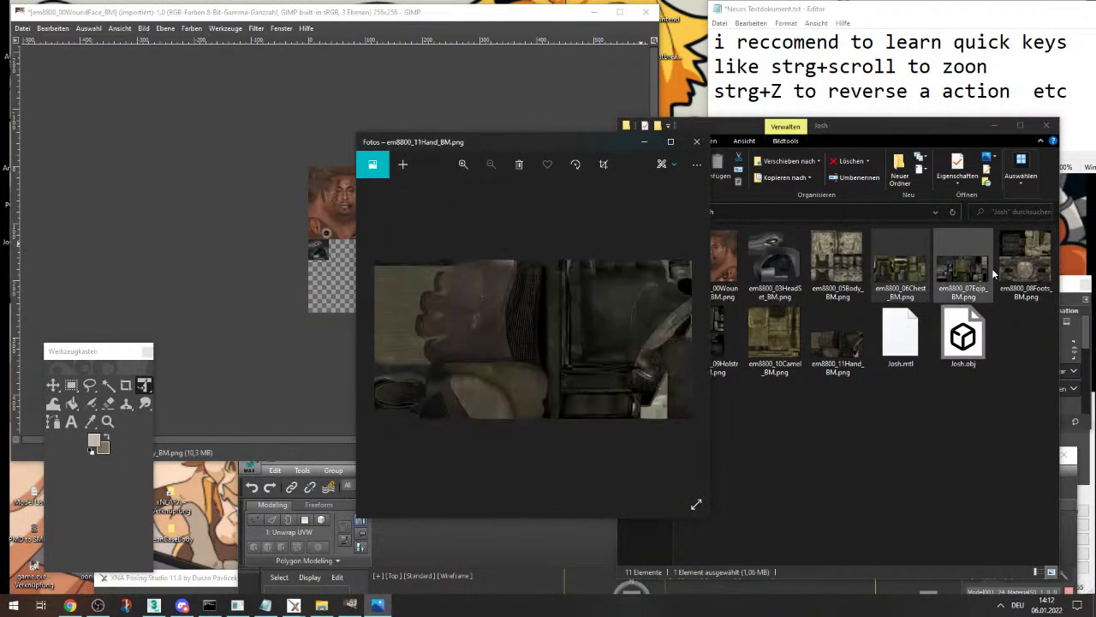
key("Left")
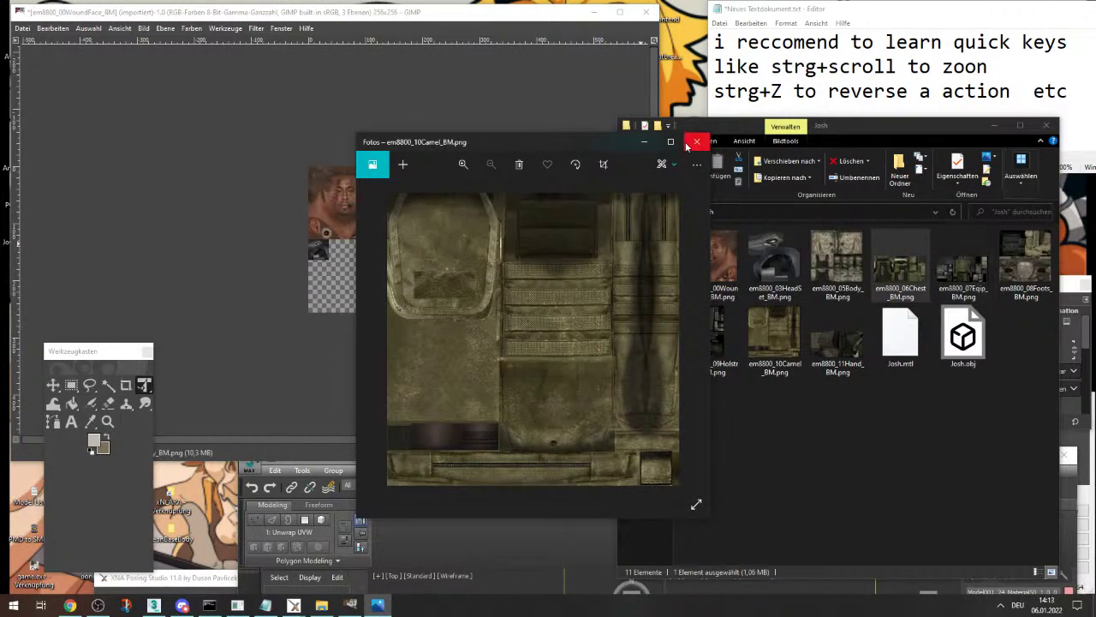
left_click(696, 141)
- Add em8800_06Chest_BM.png as a layer and shrink it with Unified Transform to a factor of about 0.2244
left_click(895, 434)
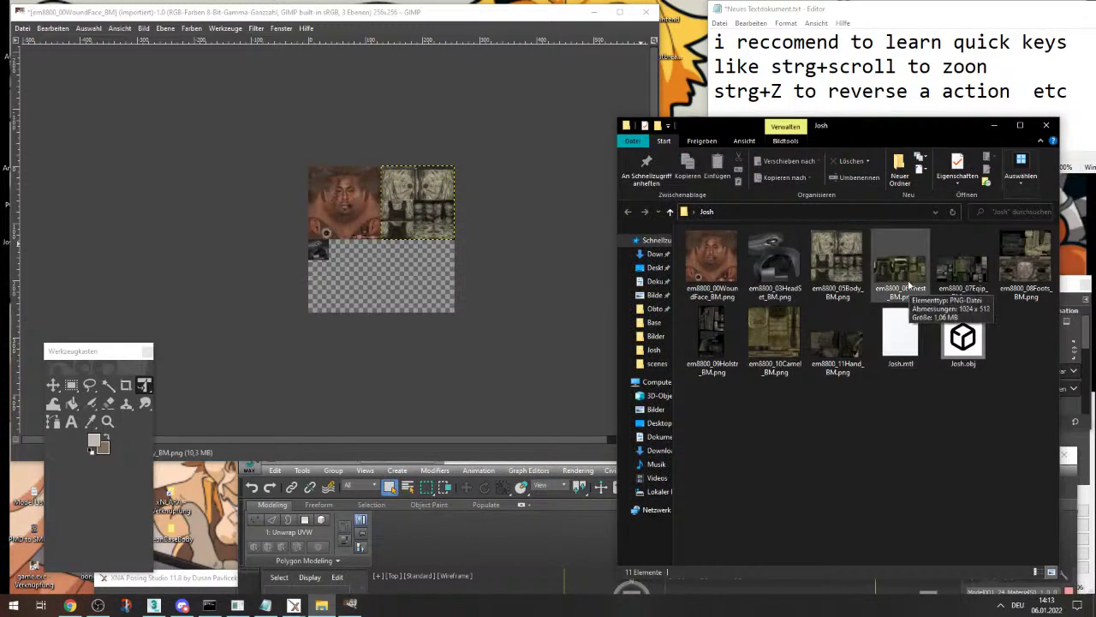
left_click_drag(905, 286, 454, 280)
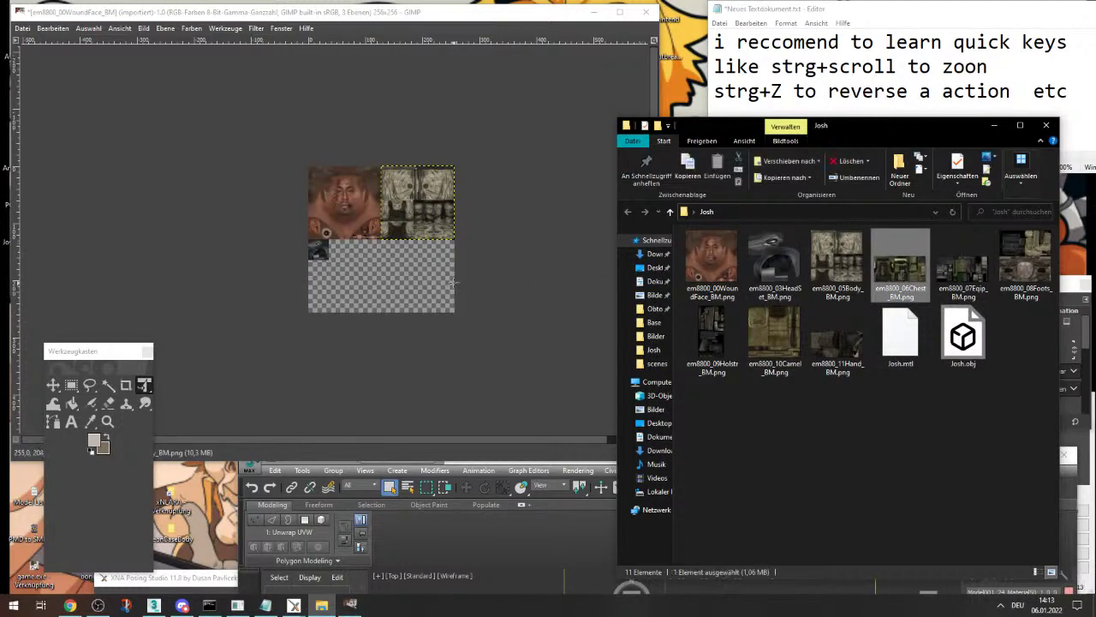
left_click(421, 245)
scroll(418, 245, "down", 5, "ctrl")
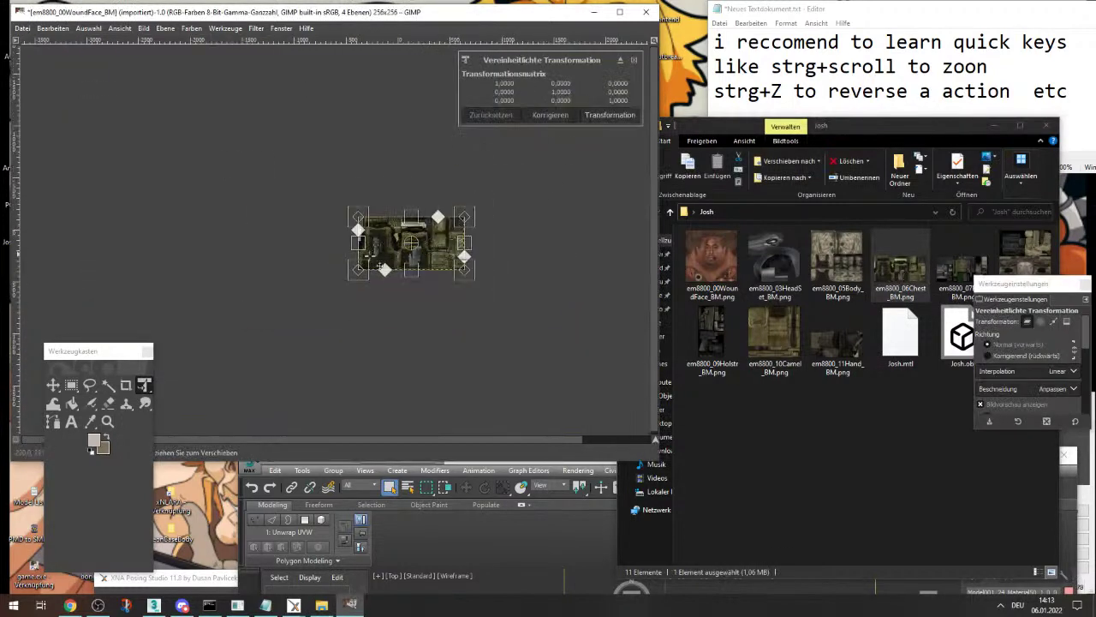
left_click_drag(353, 281, 437, 242, "shift")
scroll(412, 241, "up", 5, "ctrl")
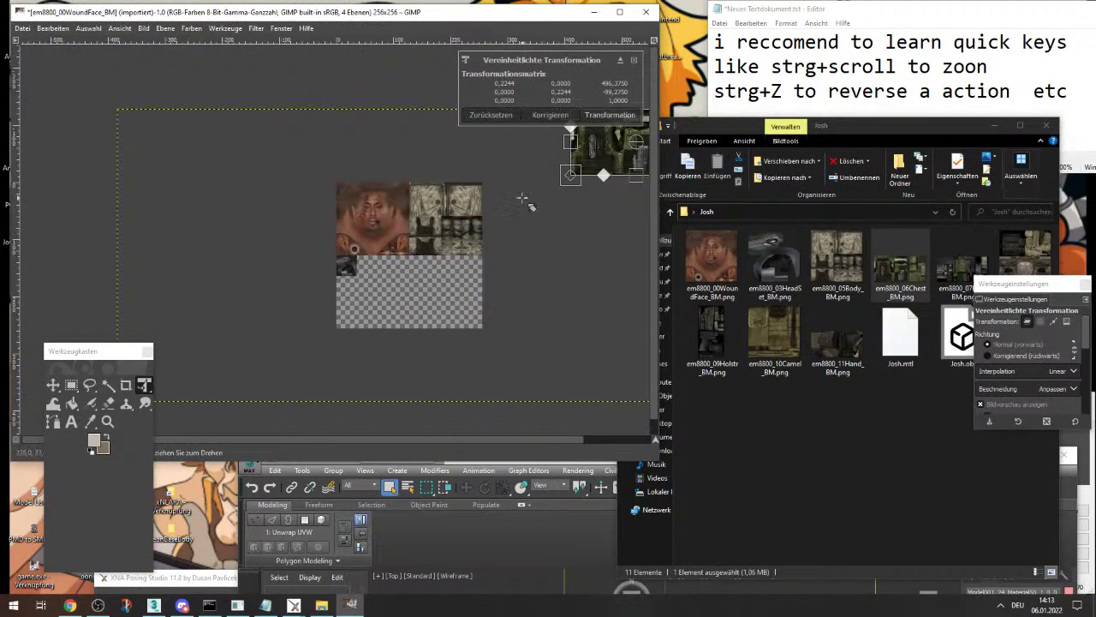
- Move the chest layer directly below the face and body textures, flush with the canvas's right edge
left_click_drag(601, 156, 385, 293)
scroll(411, 275, "up", 5, "ctrl")
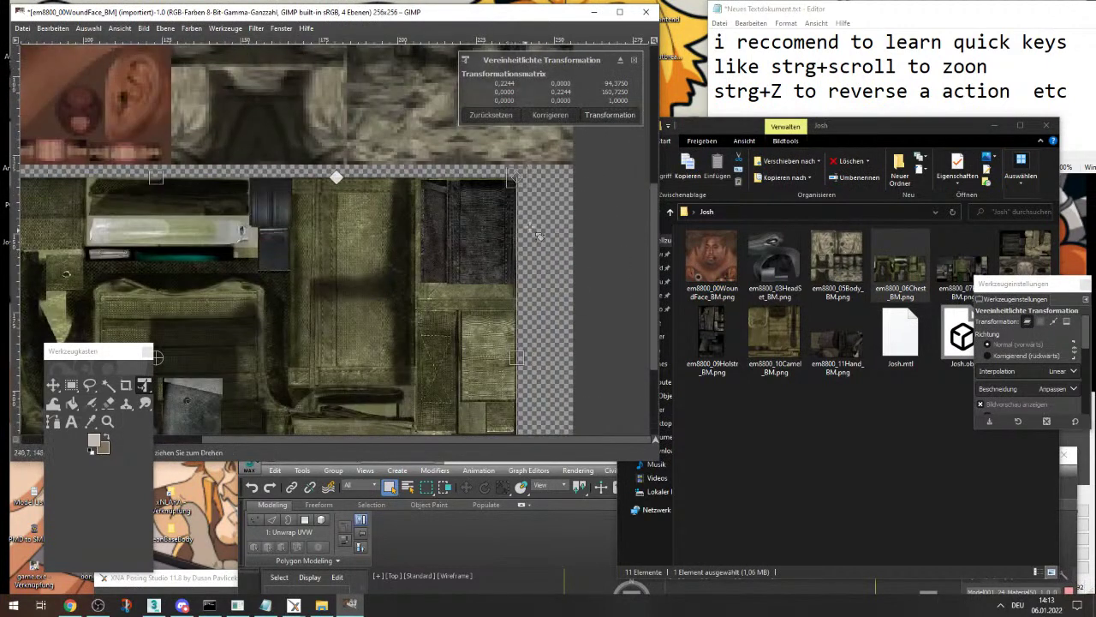
scroll(585, 175, "up", 3, "ctrl")
left_click_drag(163, 310, 501, 234)
scroll(578, 188, "down", 4, "ctrl")
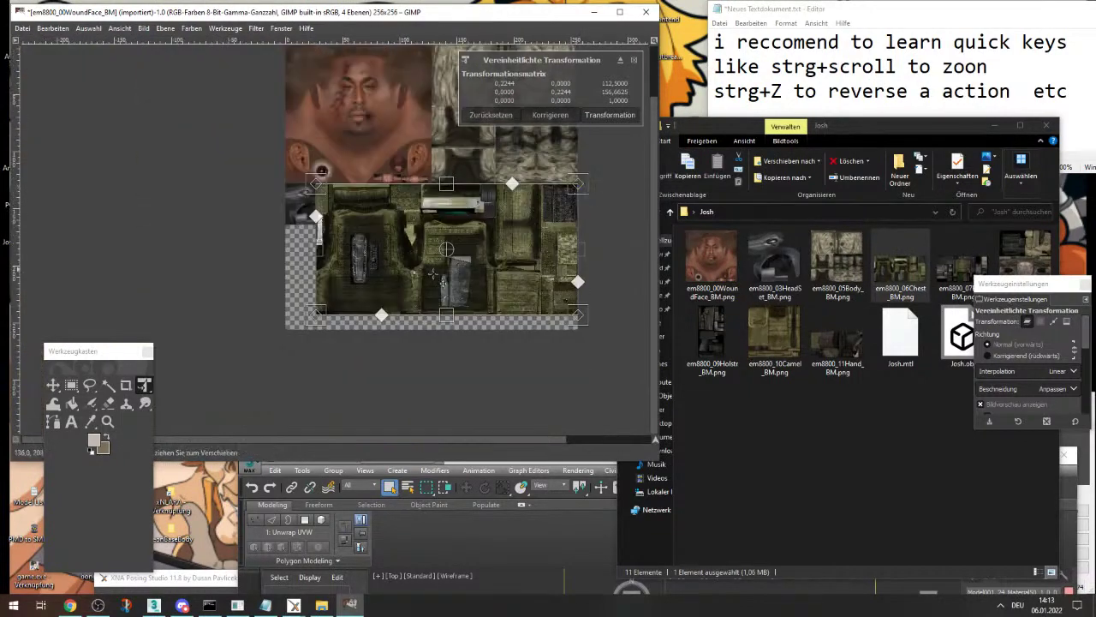
- Scale the chest layer to a factor of about 0.115, keeping it under the body texture, and apply the transform
scroll(433, 273, "up", 2, "ctrl")
left_click_drag(276, 322, 466, 227)
scroll(445, 229, "down", 3, "ctrl")
scroll(418, 229, "up", 3, "ctrl")
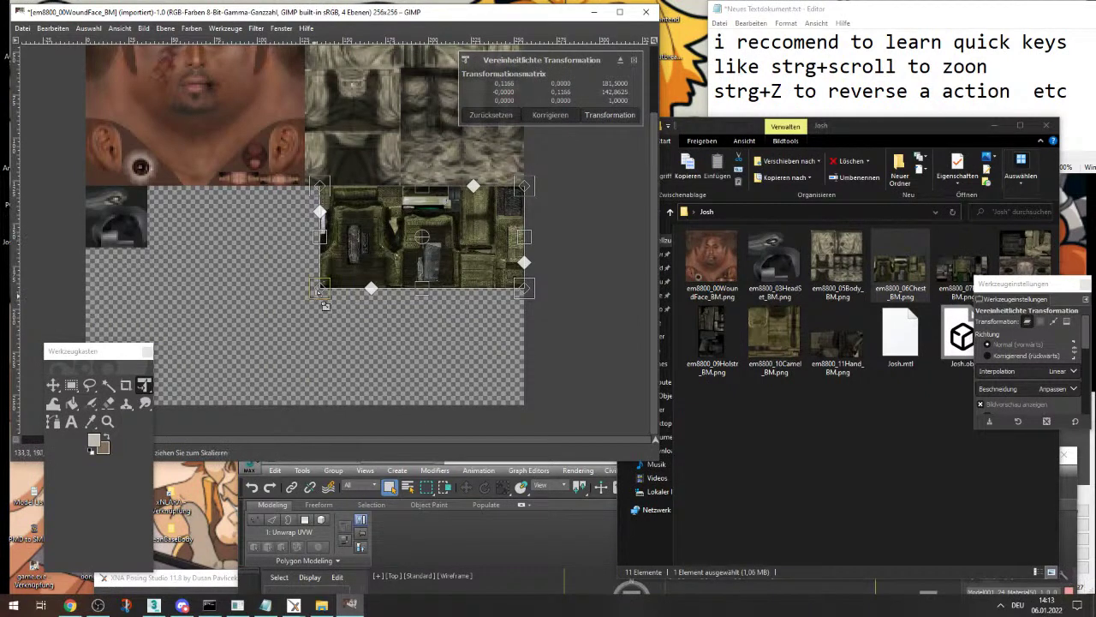
left_click_drag(321, 291, 326, 286)
left_click(612, 114)
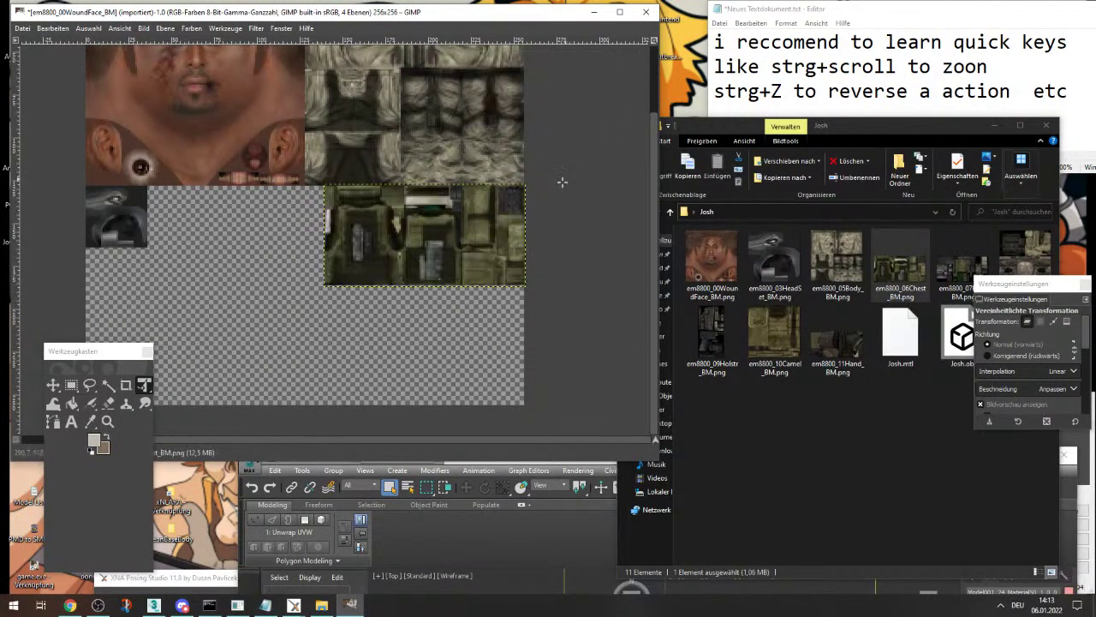
- Undo the chest layer's applied transform and start Unified Transform on it again
left_click(575, 313)
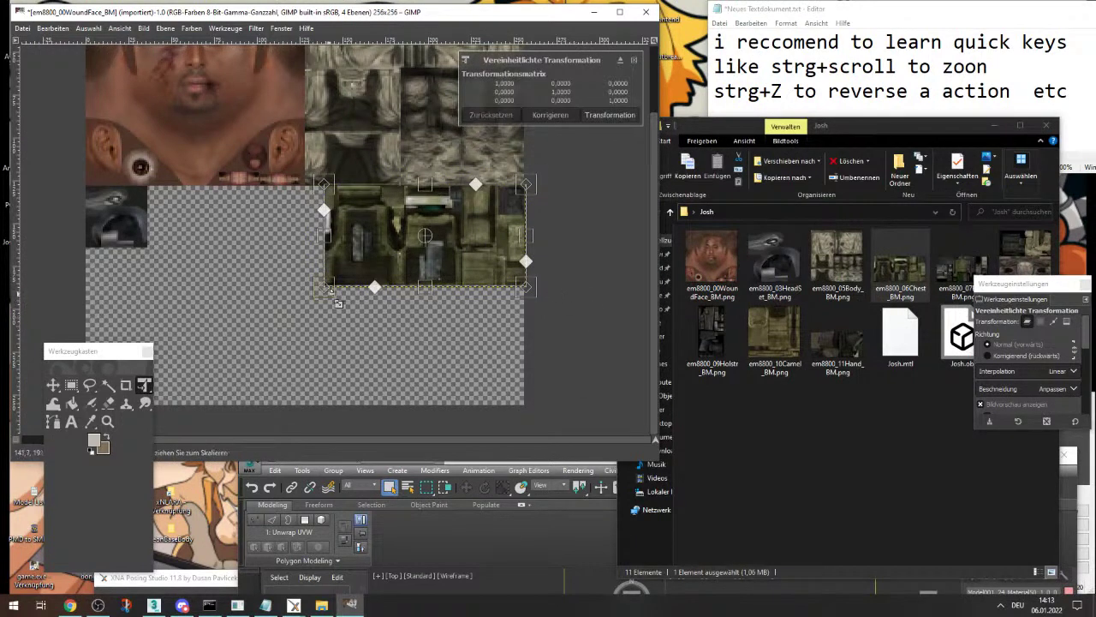
scroll(339, 303, "up", 3, "ctrl")
scroll(332, 300, "down", 4, "ctrl")
scroll(329, 295, "up", 2, "ctrl")
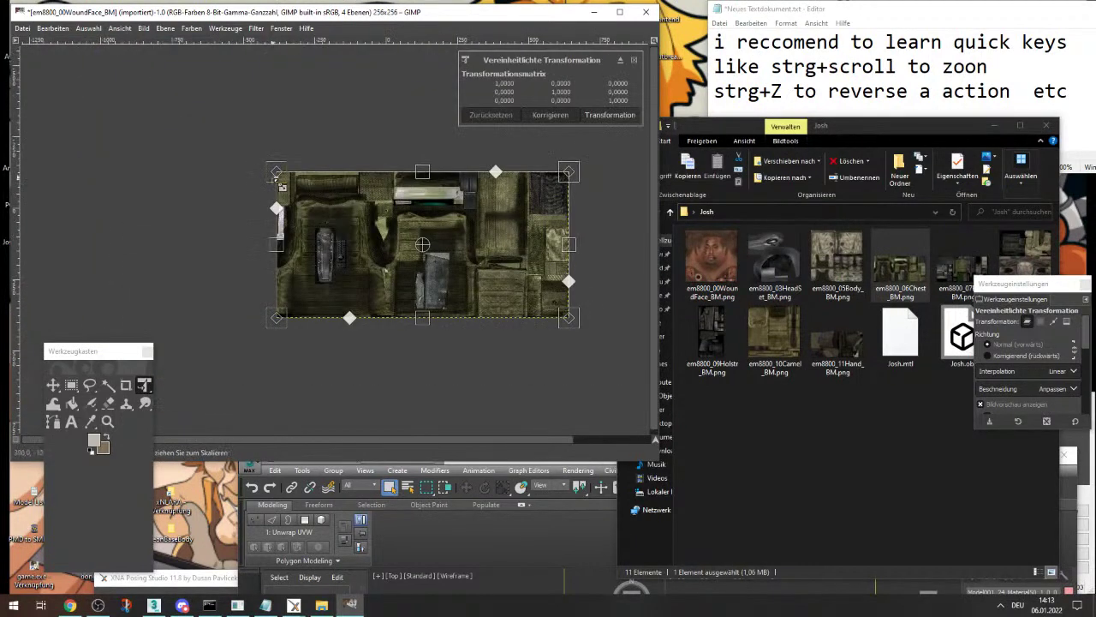
- Scale the chest layer to a factor of about 0.3547 and align its upper-right corner with the body texture's lower-right corner
left_click_drag(276, 179, 193, 221)
scroll(485, 278, "up", 3, "ctrl")
scroll(433, 176, "up", 5, "ctrl")
scroll(310, 207, "up", 3, "ctrl")
left_click_drag(447, 312, 404, 273)
scroll(555, 191, "down", 10, "ctrl")
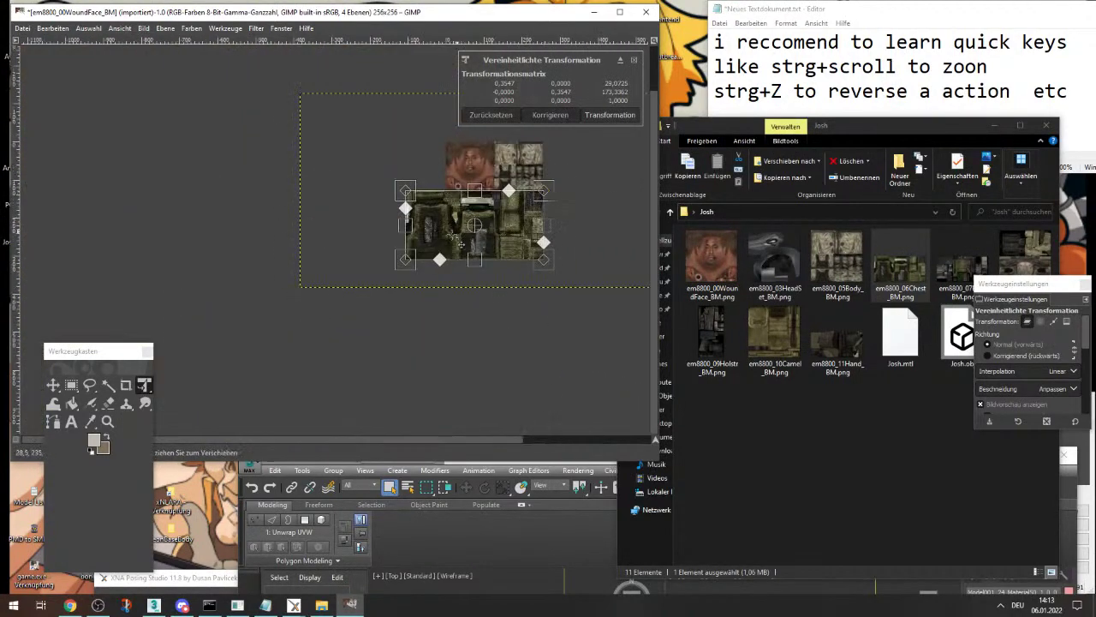
- Scale the chest layer from its lower-left corner to a factor of 0.2145, leaving its left edge beside the headset texture
scroll(461, 244, "up", 4, "ctrl")
left_click_drag(330, 302, 505, 262)
scroll(380, 271, "down", 4, "ctrl")
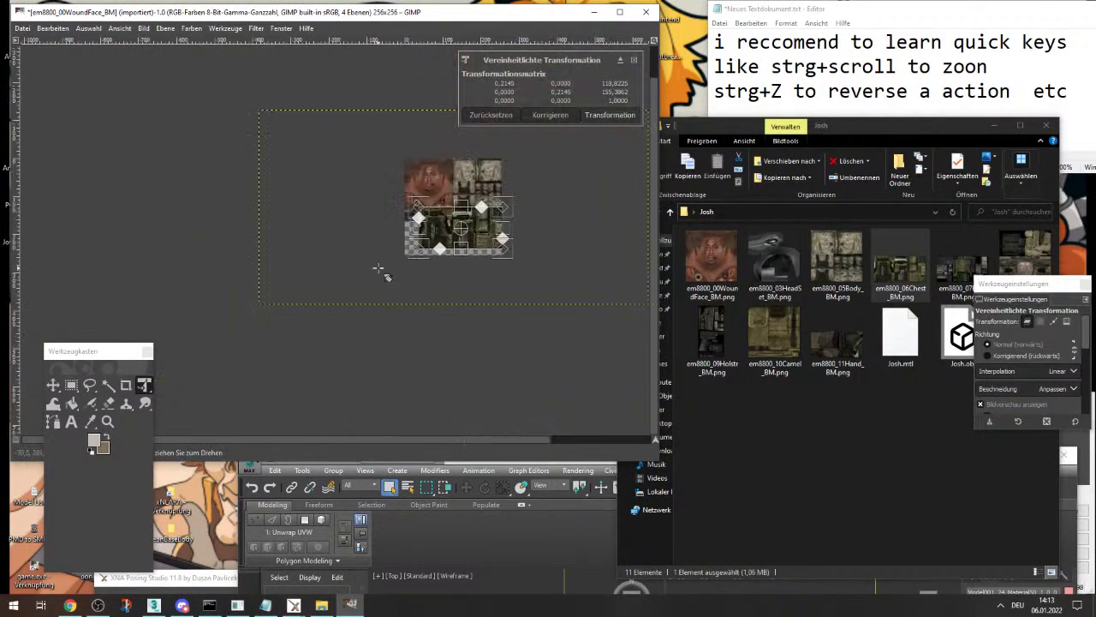
scroll(446, 224, "up", 3, "ctrl")
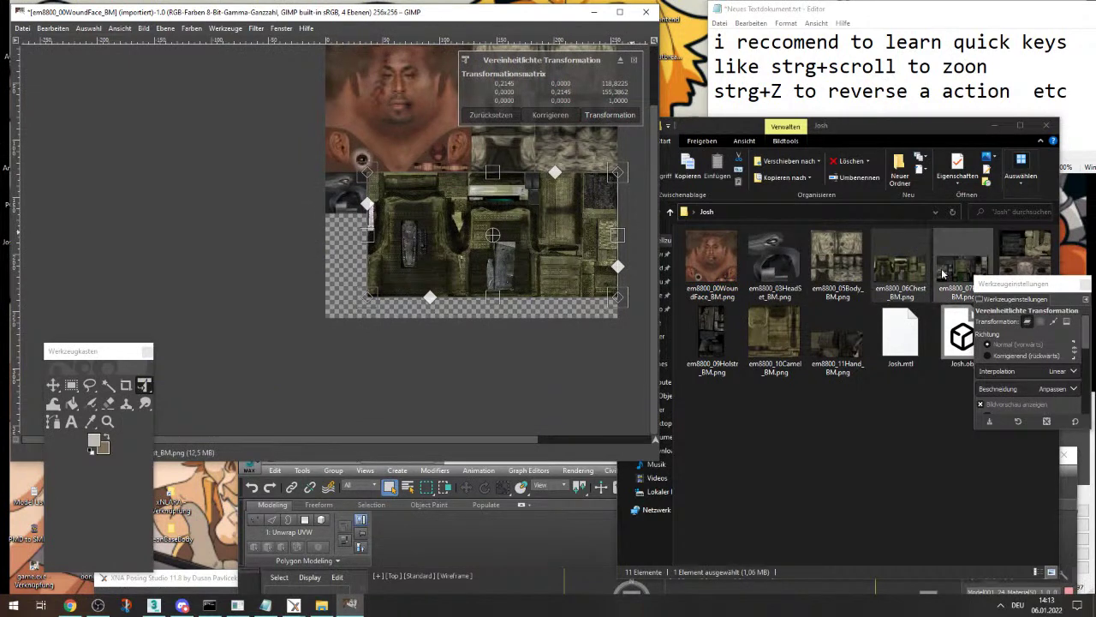
- Look through the Josh texture images from chest to hand to choose what fits in the remaining space
left_click(949, 271)
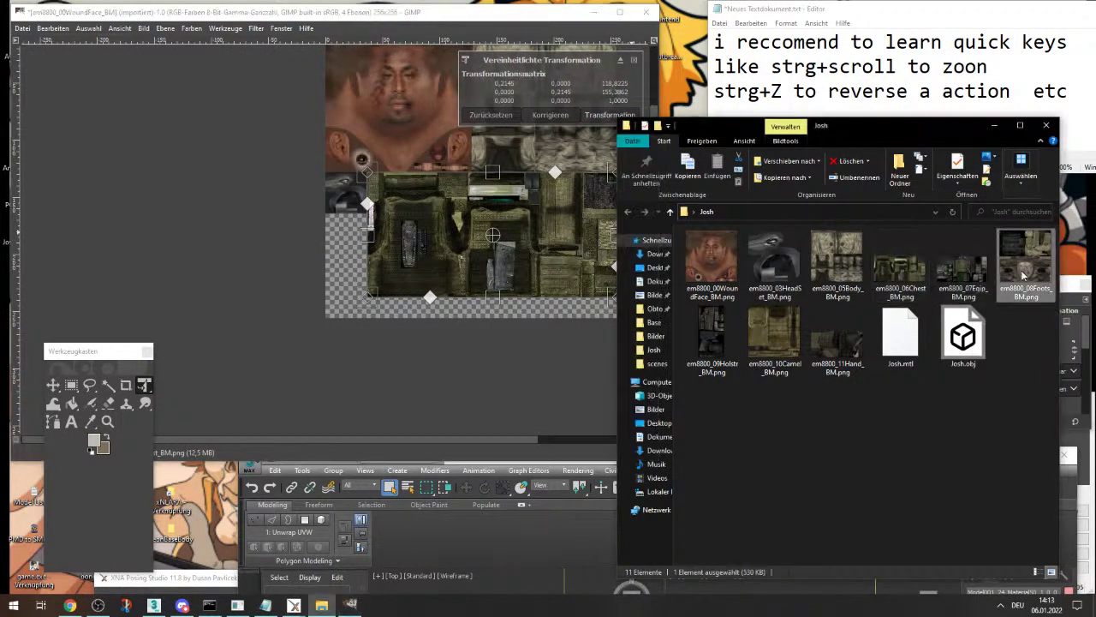
double_click(961, 277)
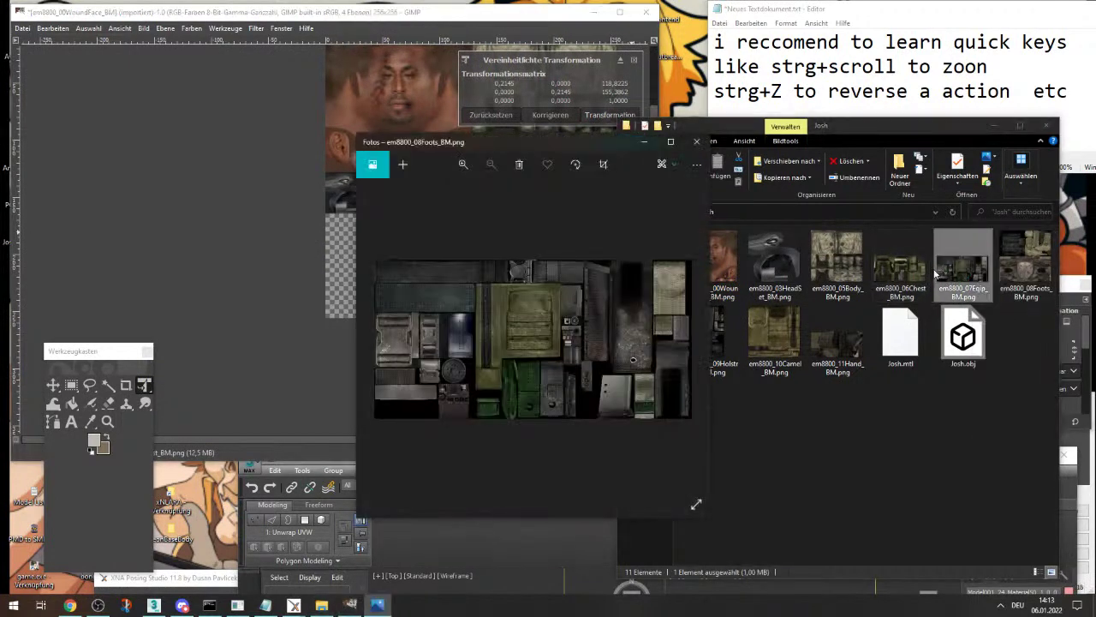
key("Right")
key("Right")
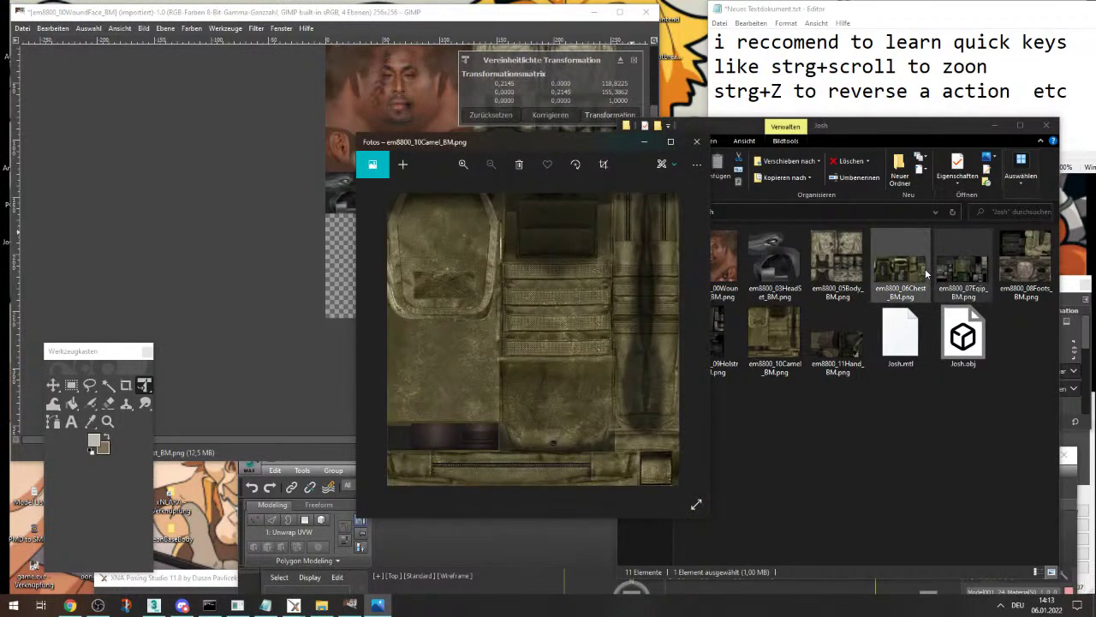
key("Right")
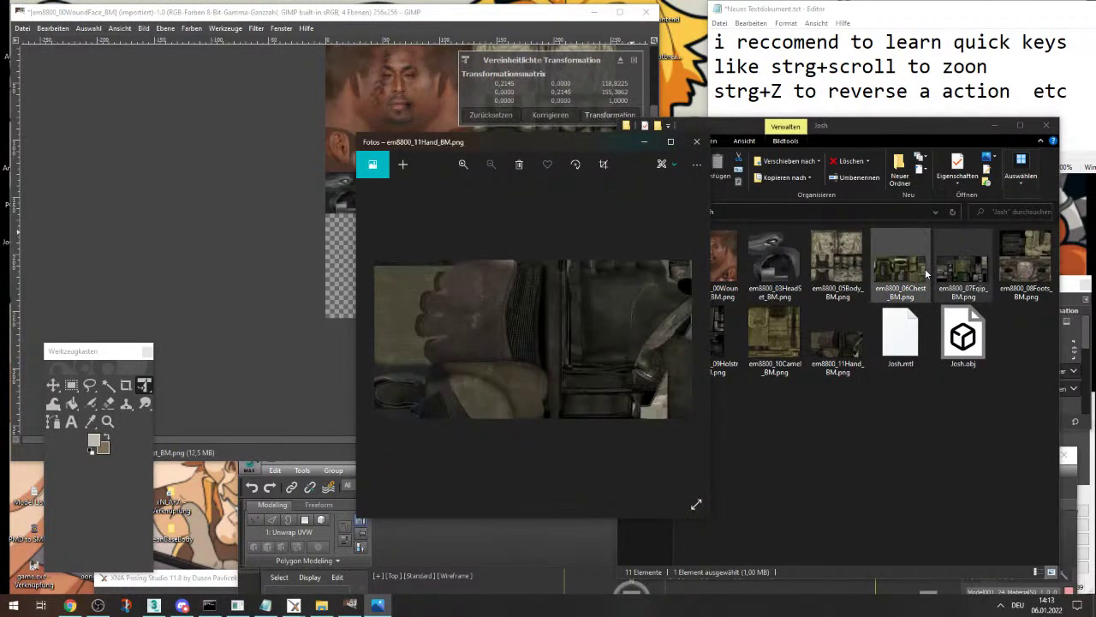
key("Left")
key("Left")
key("Left")
key("Left")
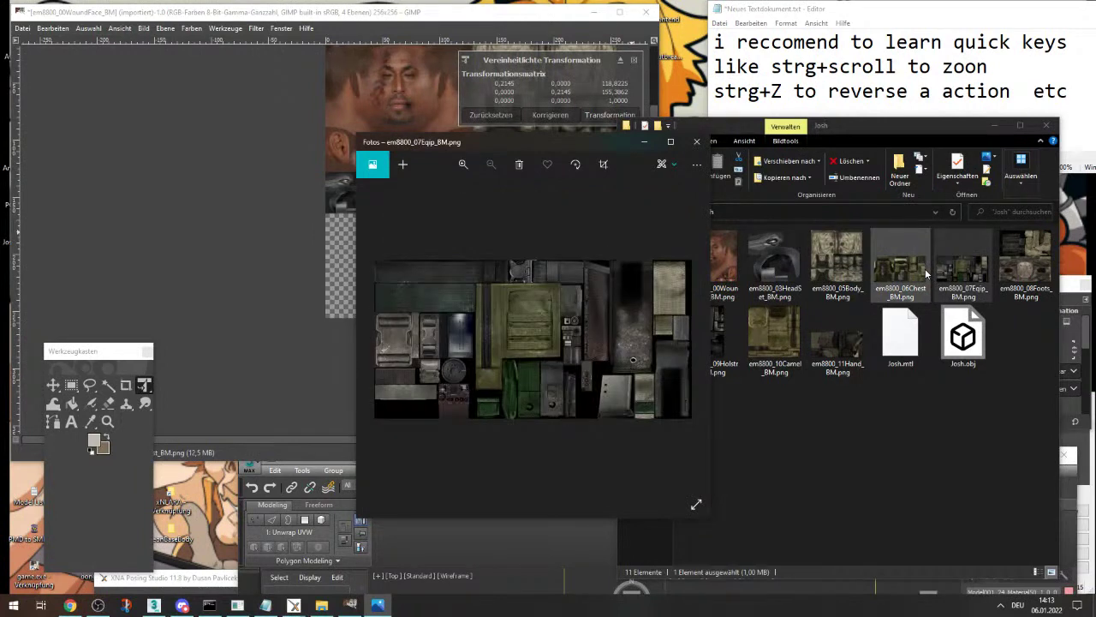
key("Left")
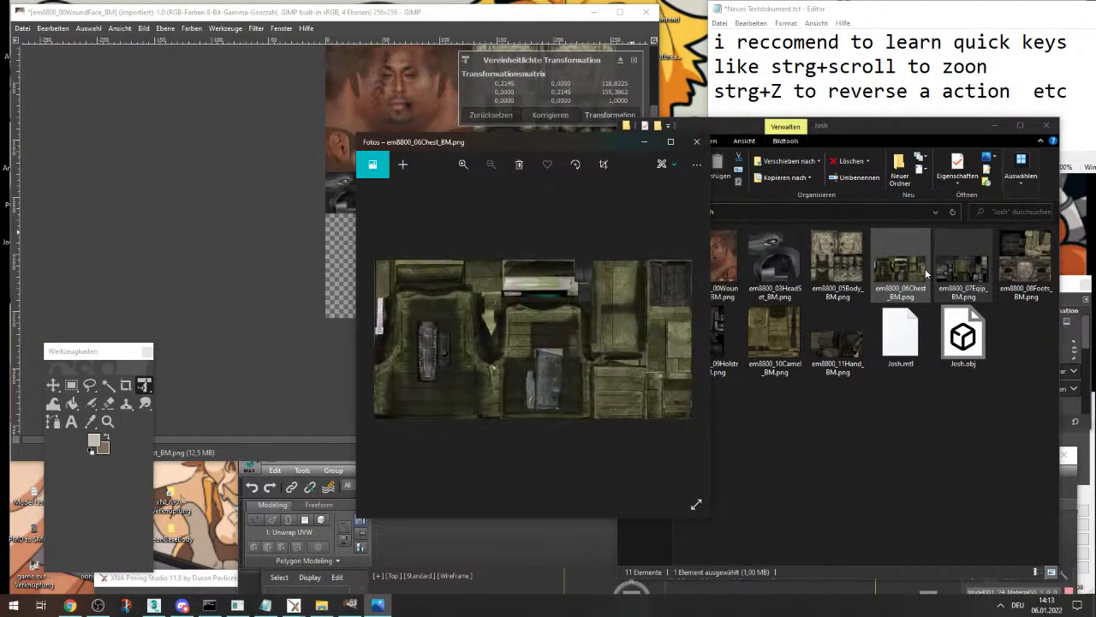
left_click(697, 142)
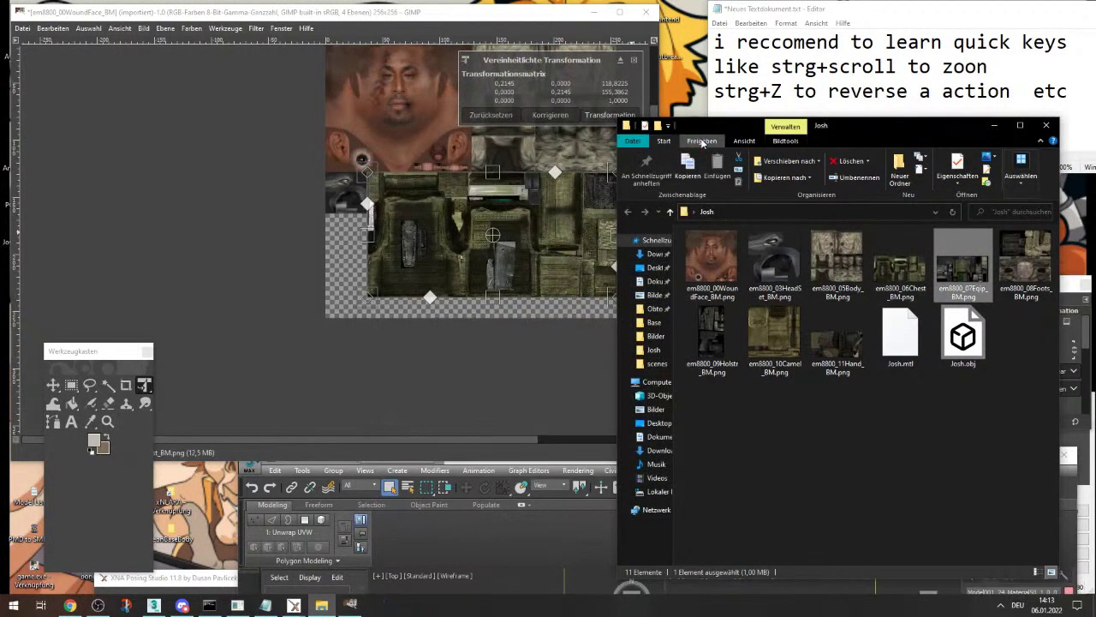
- Apply the chest layer's transform and add em8800_09Holstr_BM.png to the image as a new layer
left_click(439, 155)
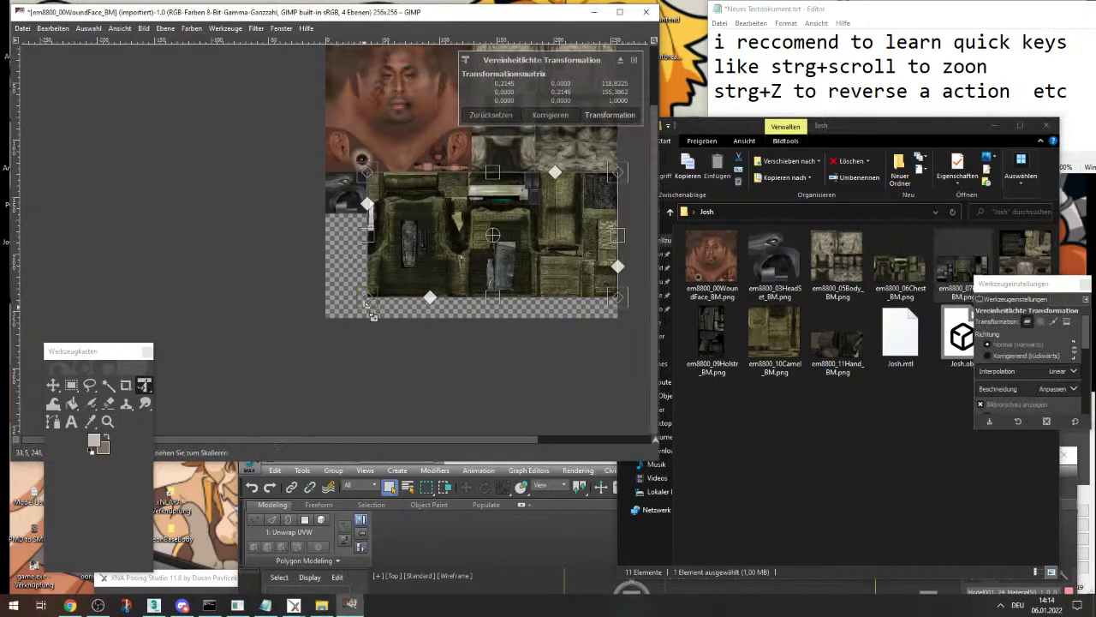
left_click(609, 115)
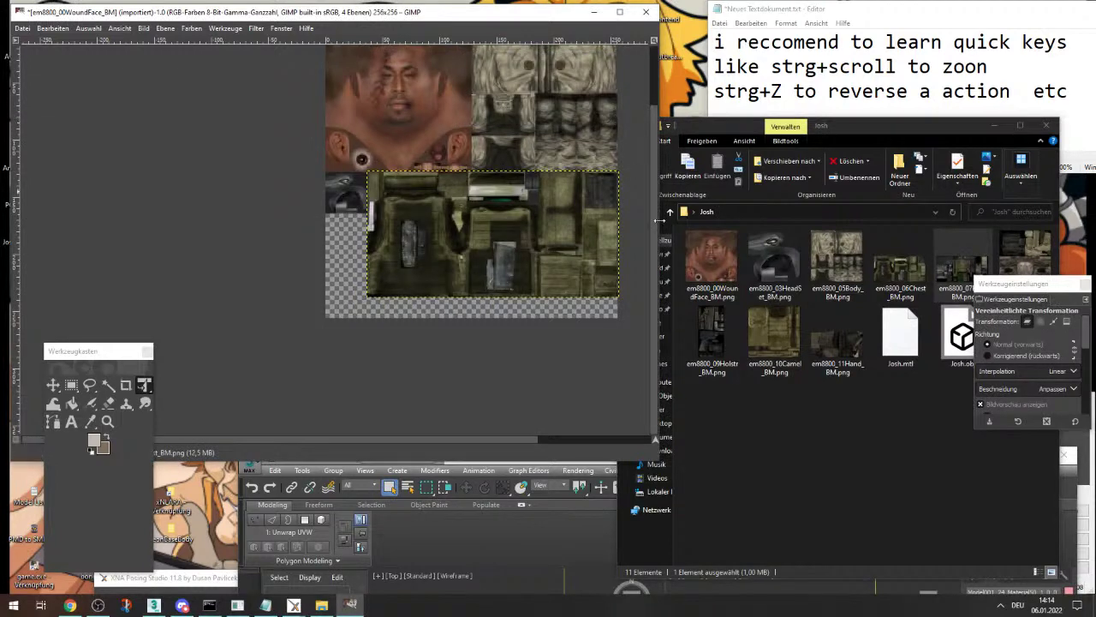
left_click(877, 457)
left_click_drag(718, 347, 499, 312)
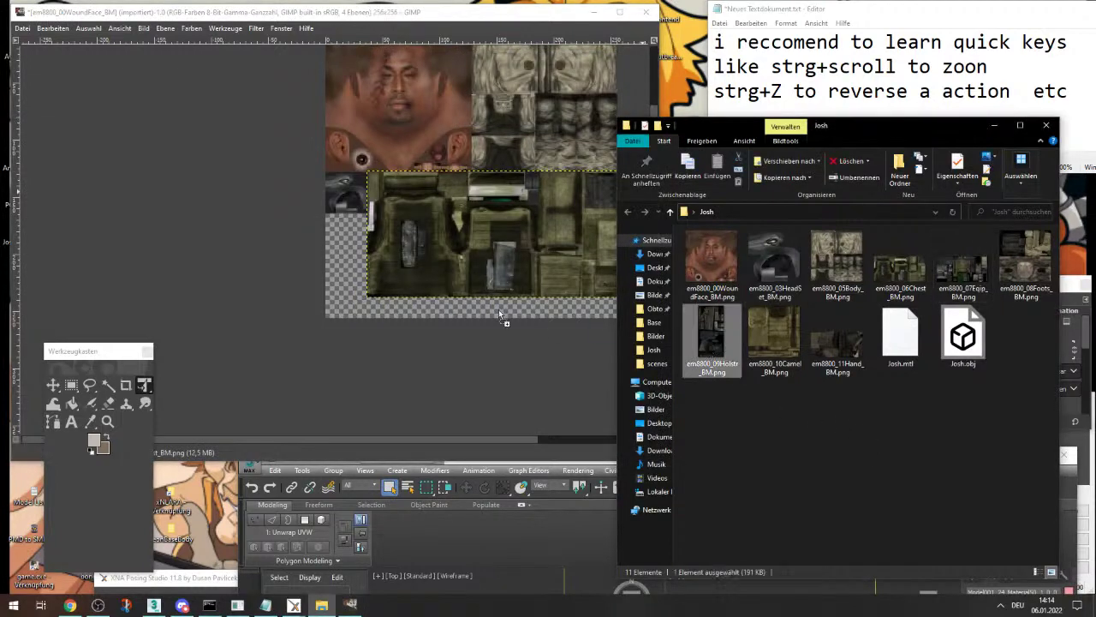
left_click(380, 289)
scroll(379, 290, "down", 4, "ctrl")
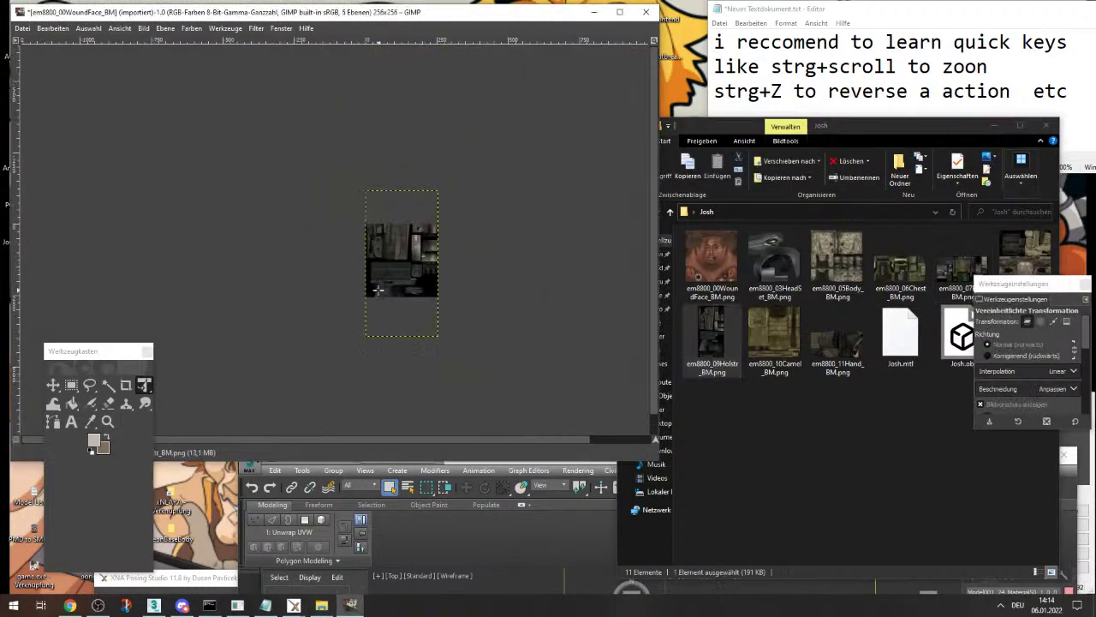
- Shrink the holster layer to a factor of about 0.2359 and move it to the canvas's left edge directly below the headset texture
left_click(395, 269)
left_click_drag(433, 199, 380, 309)
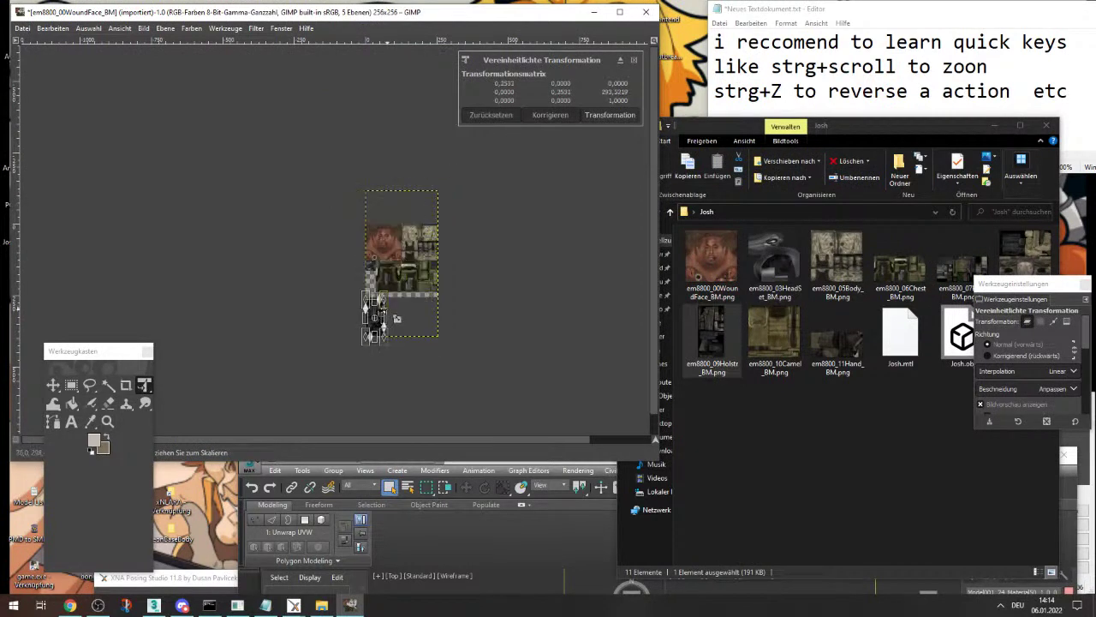
scroll(377, 298, "up", 5, "ctrl")
left_click_drag(375, 357, 374, 182)
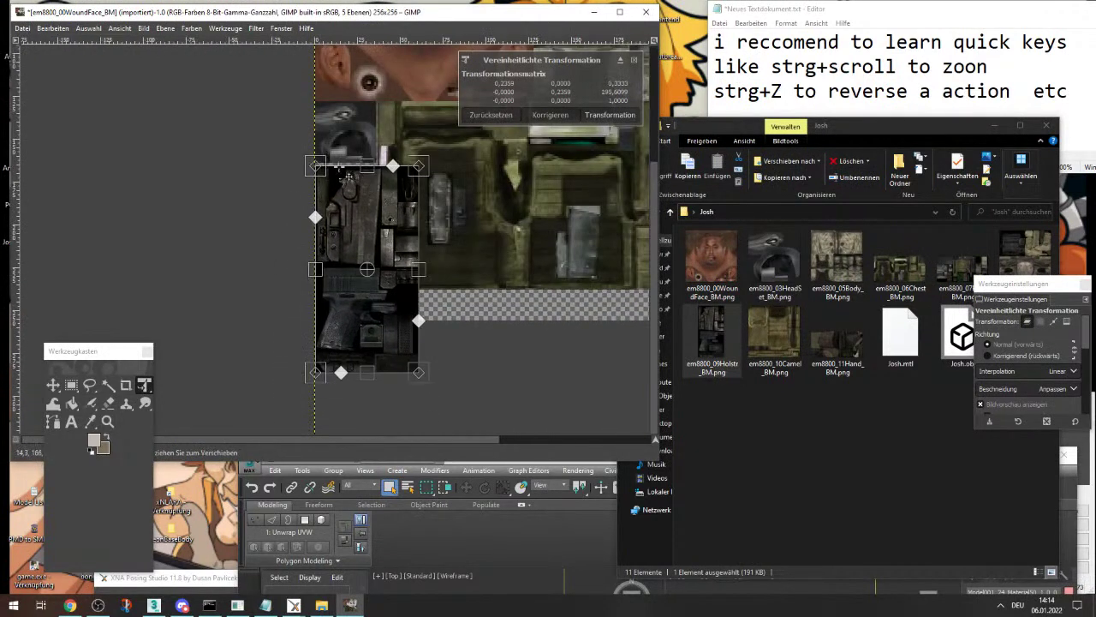
scroll(373, 181, "up", 4, "ctrl")
scroll(351, 235, "down", 4, "ctrl")
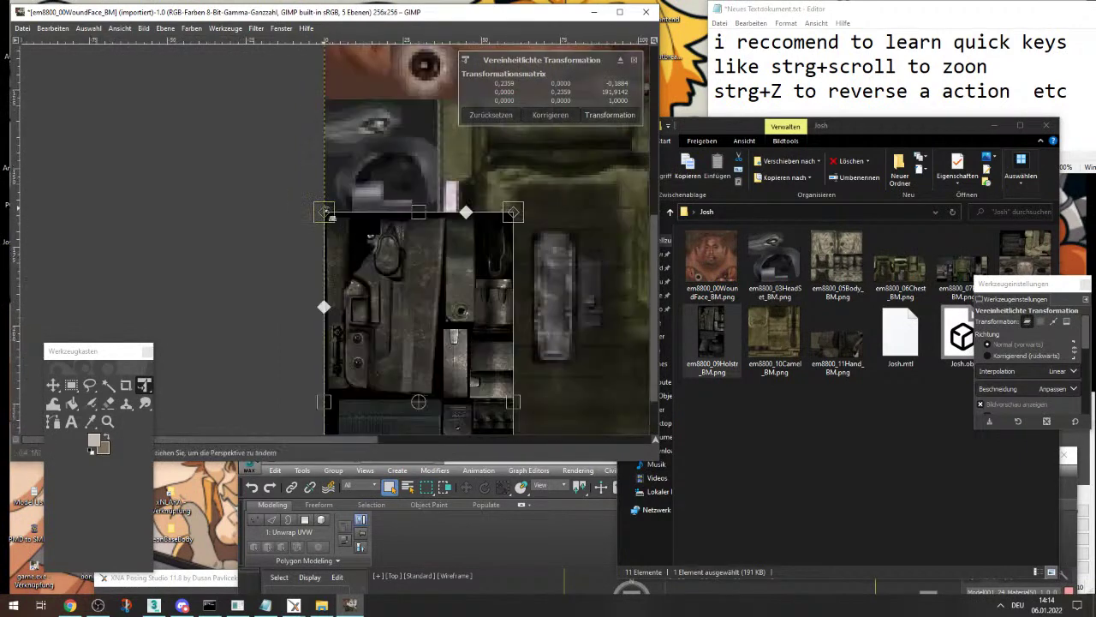
- Scale the holster layer to the headset texture's width, ending level with the chest texture's lower edge, and apply the transform
left_click_drag(374, 358, 325, 297)
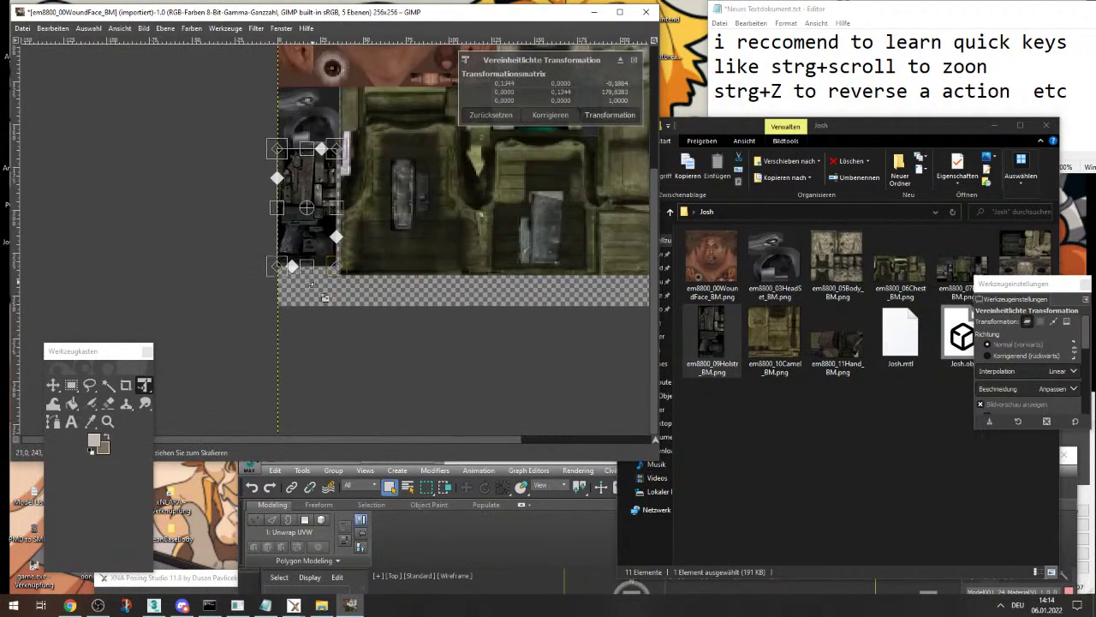
left_click(624, 115)
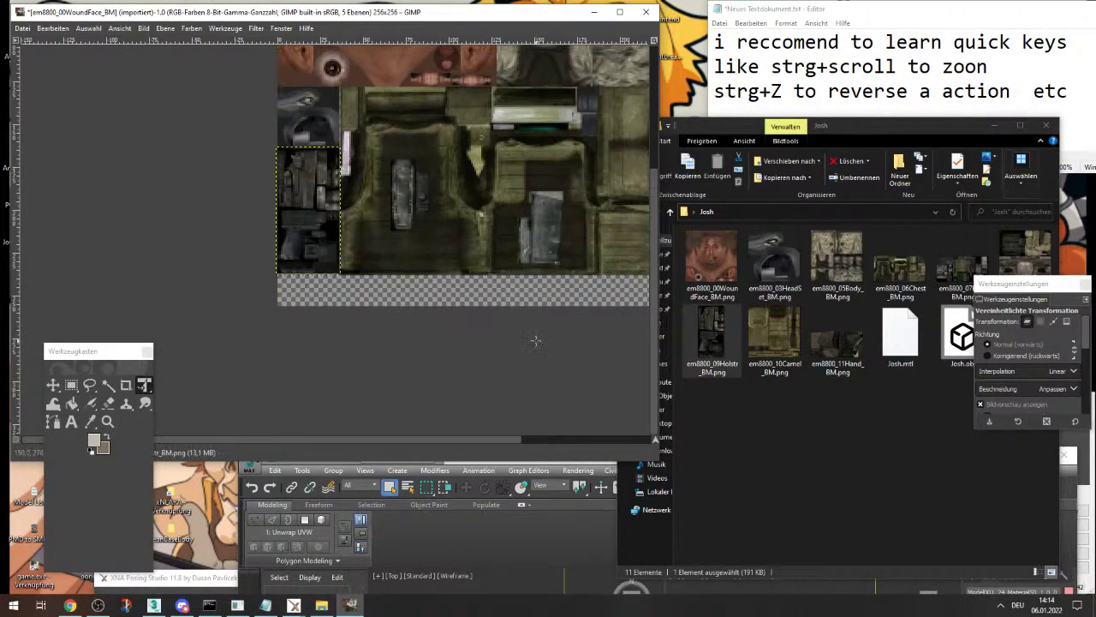
left_click(531, 339)
left_click(609, 117)
- Export the combined texture to the Josh folder as JoshFacePantsArmorGun.png
scroll(225, 245, "down", 4, "ctrl")
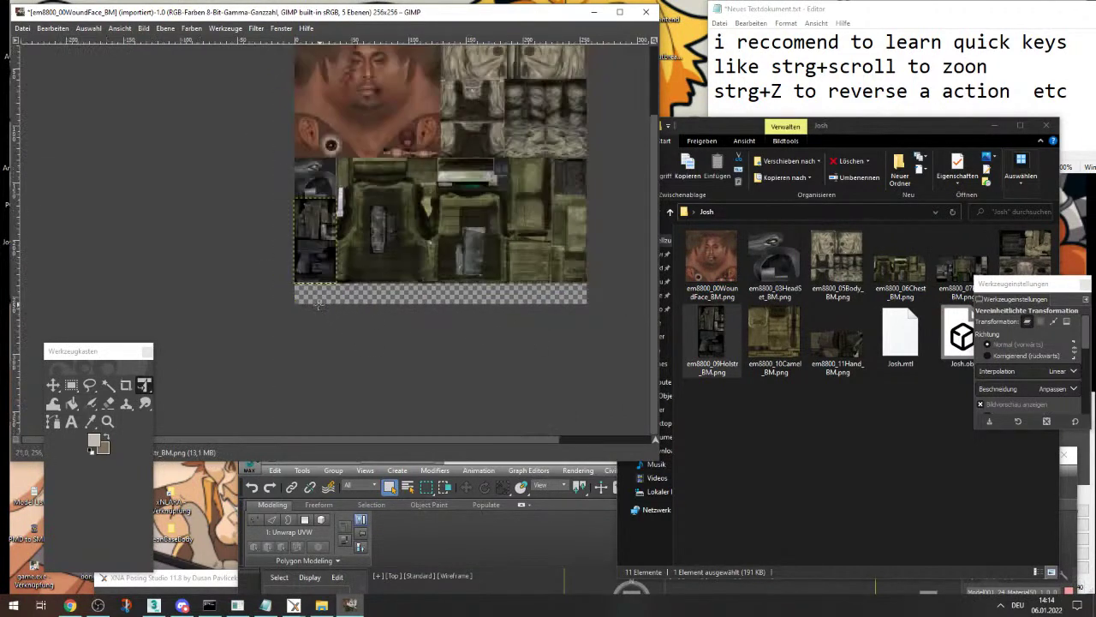
left_click(23, 28)
left_click(52, 194)
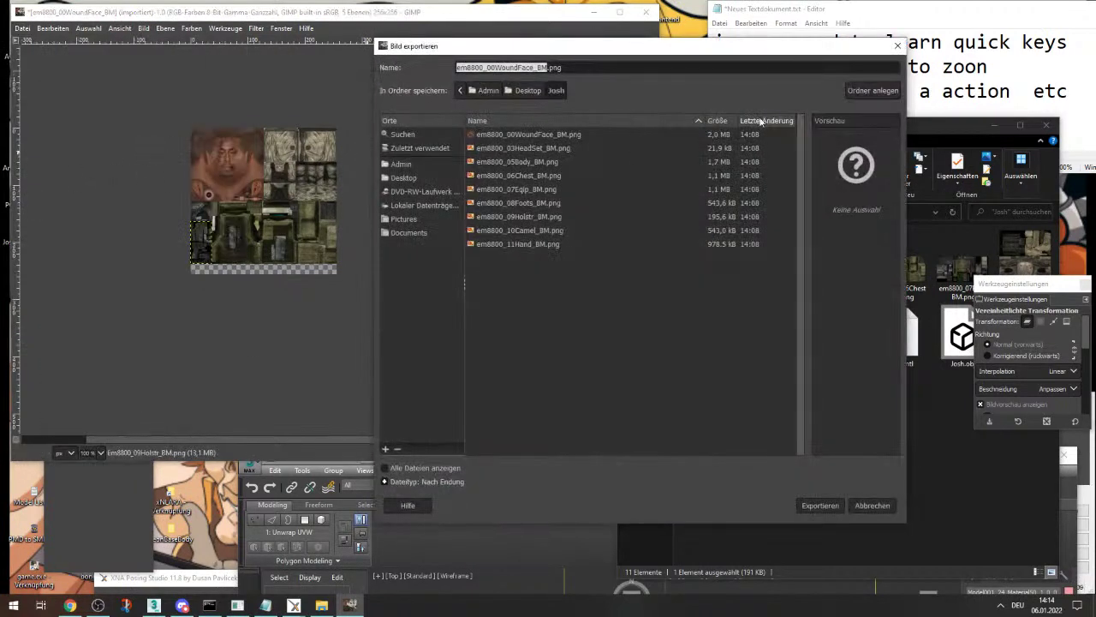
type("Josh")
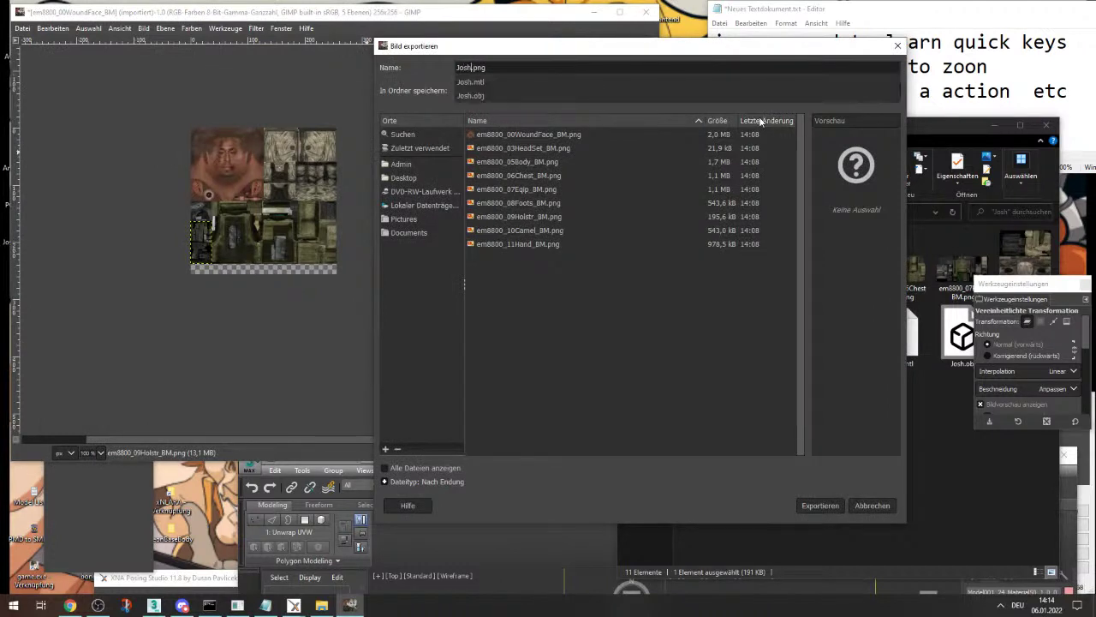
type("FacePantsArmorGun")
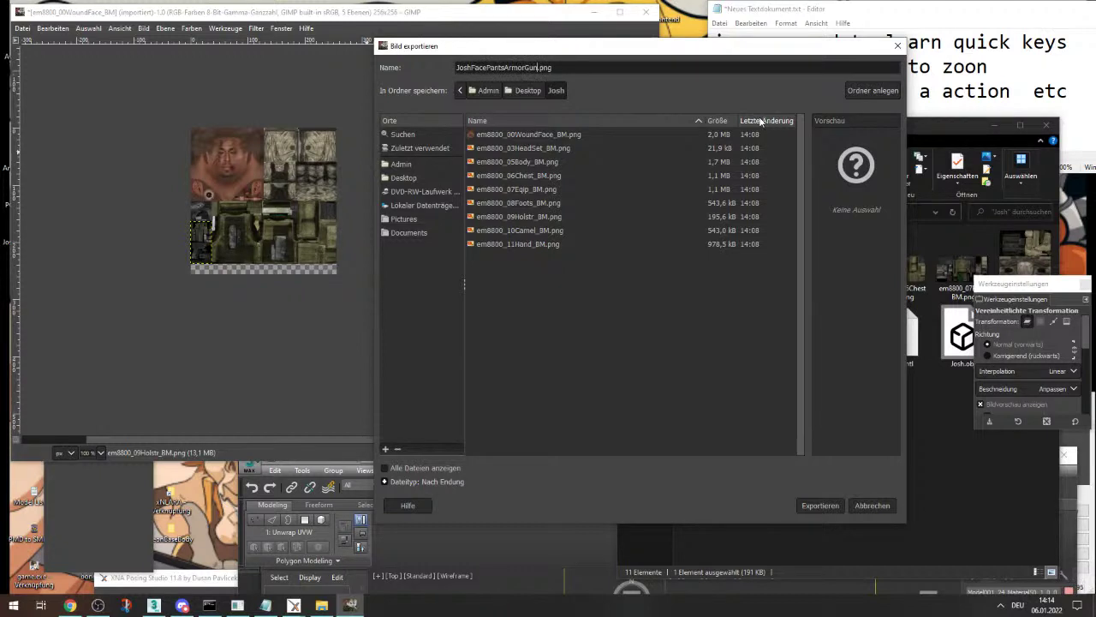
key("Return")
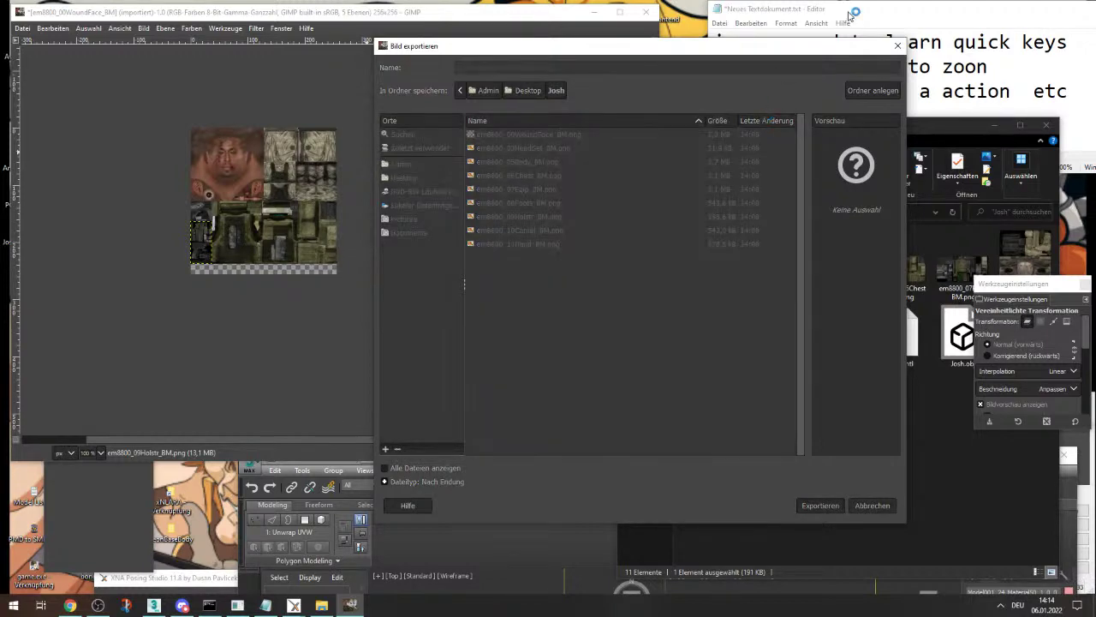
left_click(582, 435)
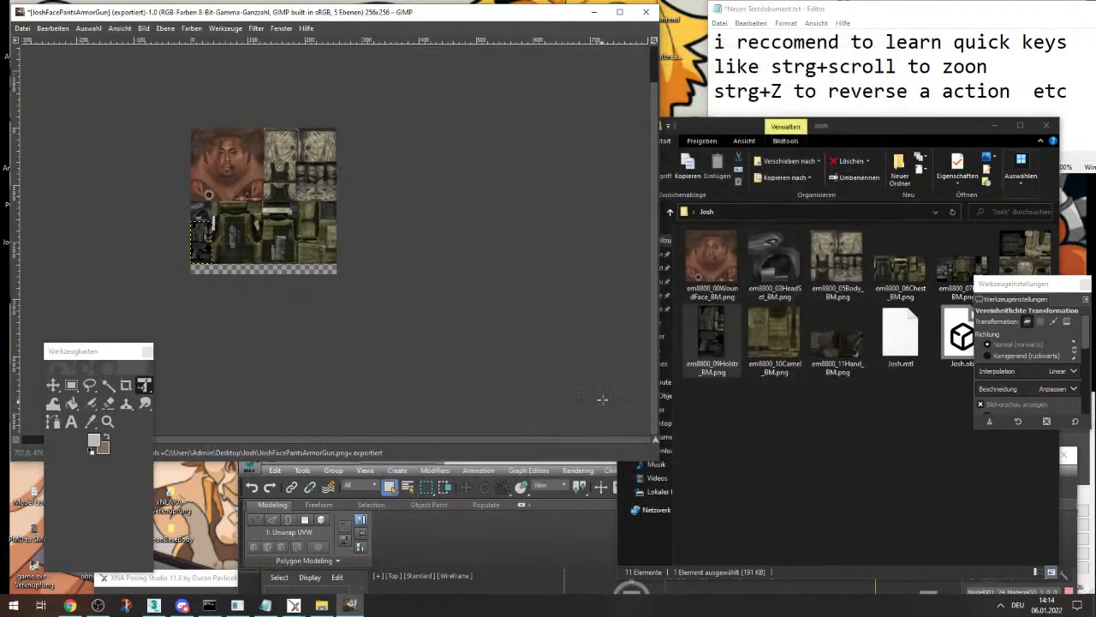
- Close the exported combined image without saving it as a project and shift the empty GIMP window aside
left_click(646, 12)
left_click(340, 329)
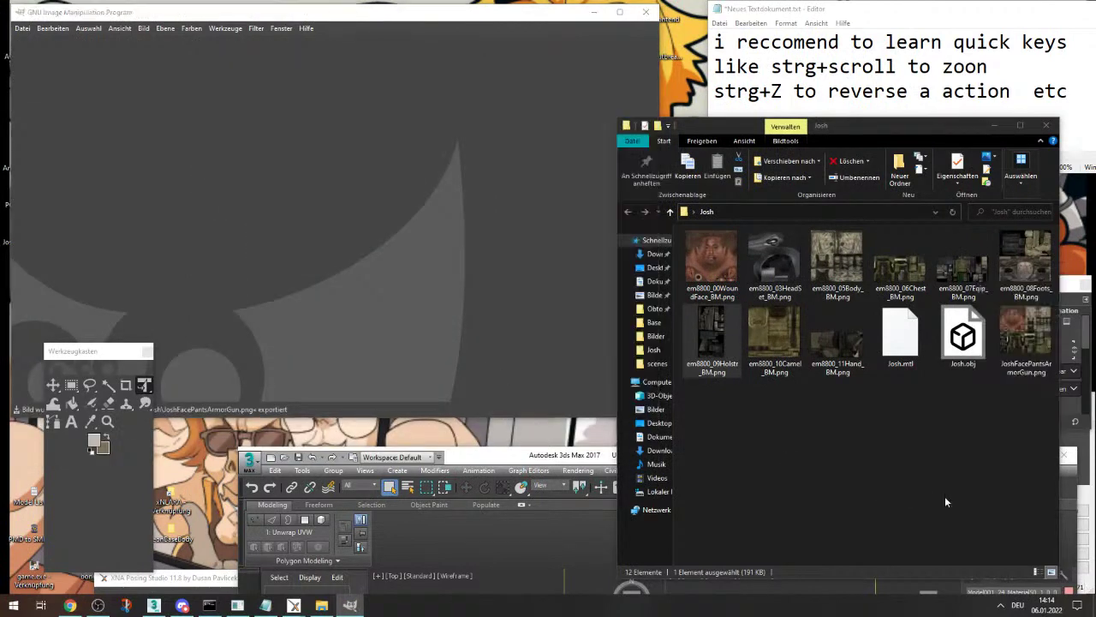
left_click(944, 496)
left_click(1032, 268)
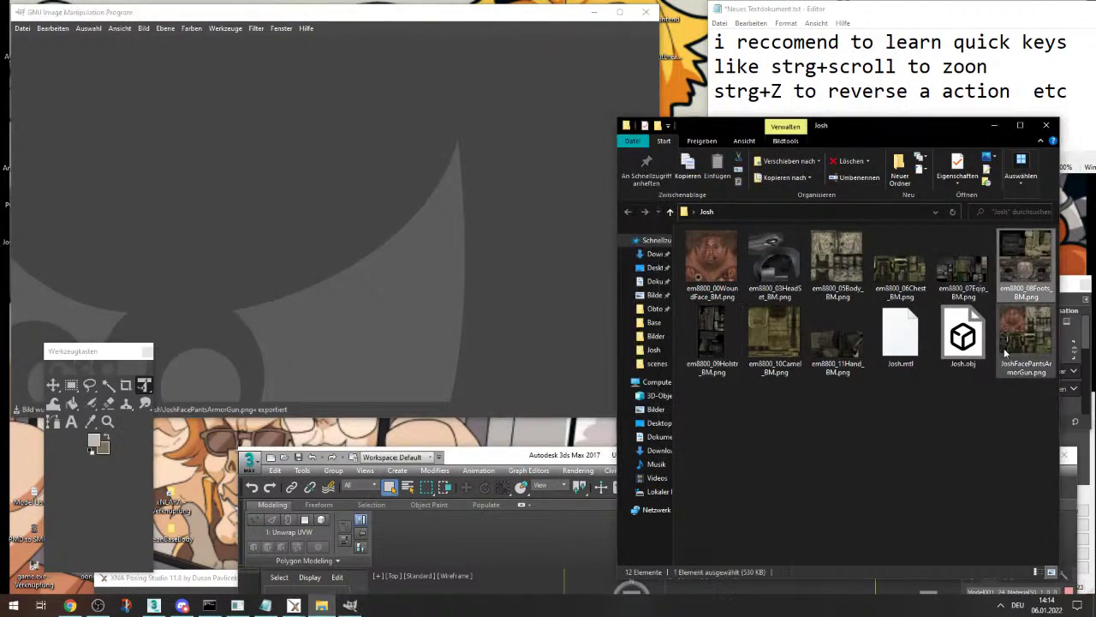
left_click_drag(501, 18, 616, 13)
- Preview em8800_07Eqip_BM.png and the exported JoshFacePantsArmorGun.png in the photo viewer, closing each preview after checking it
left_click(964, 267)
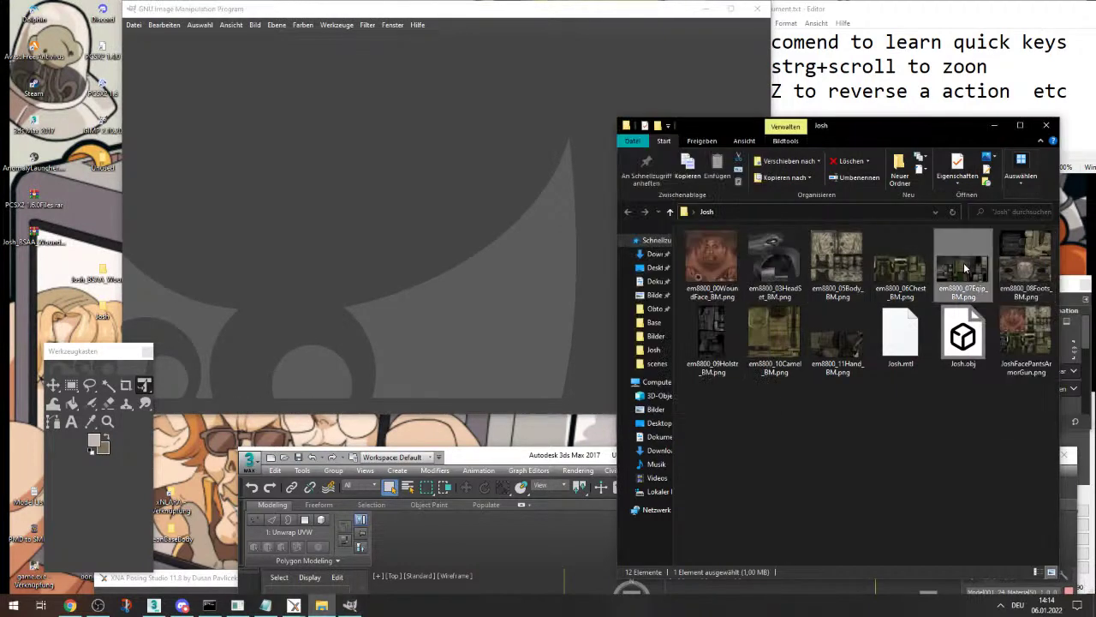
double_click(963, 268)
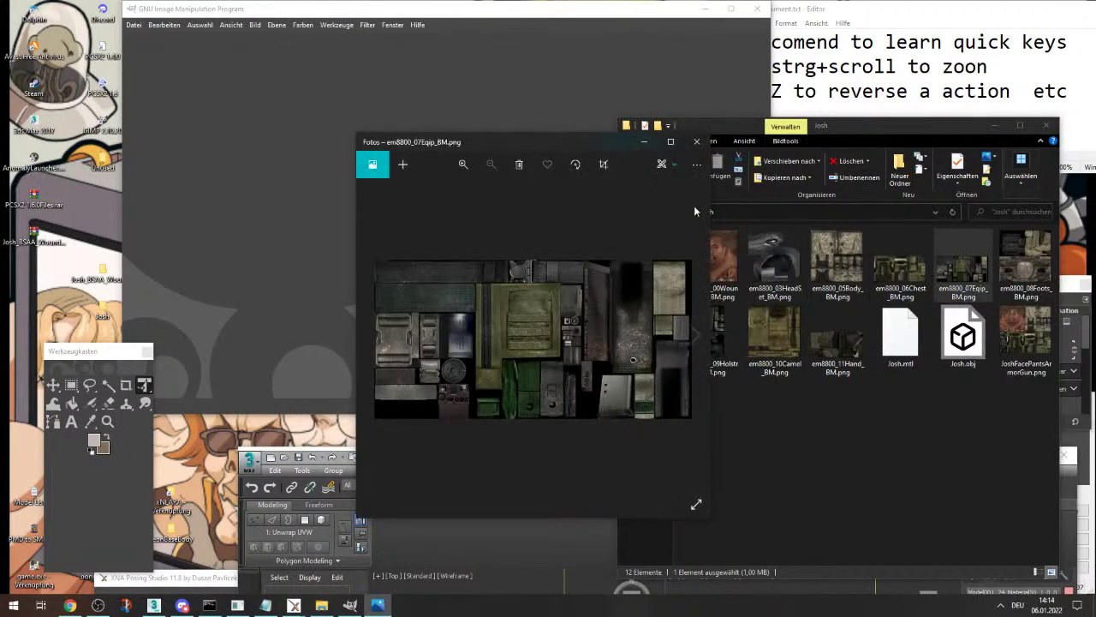
left_click(670, 142)
left_click(1083, 9)
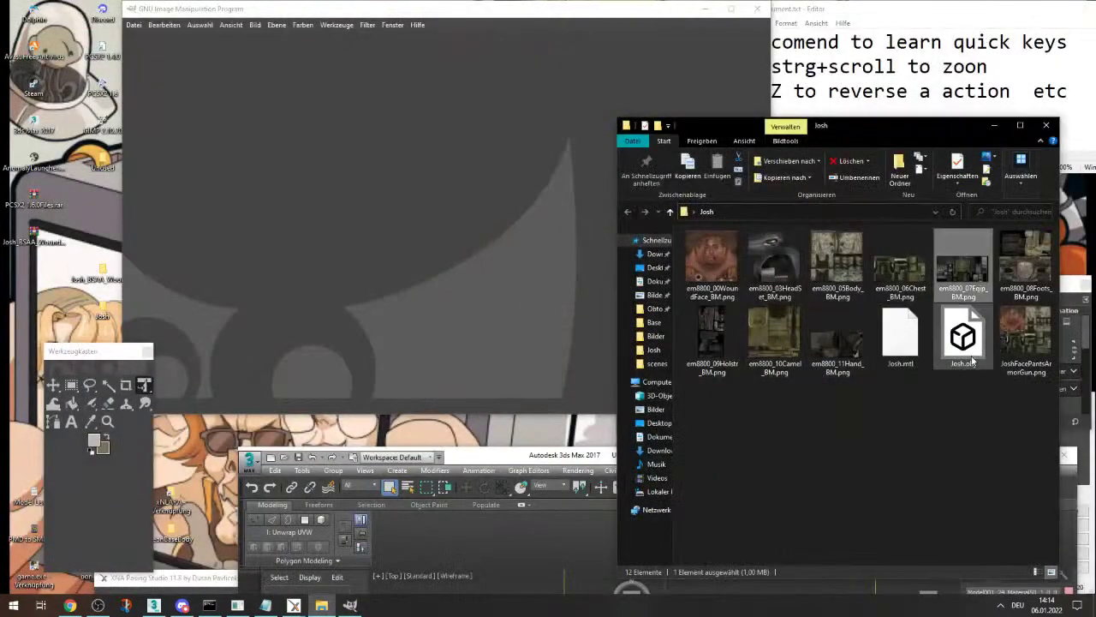
left_click(1034, 358)
double_click(1034, 358)
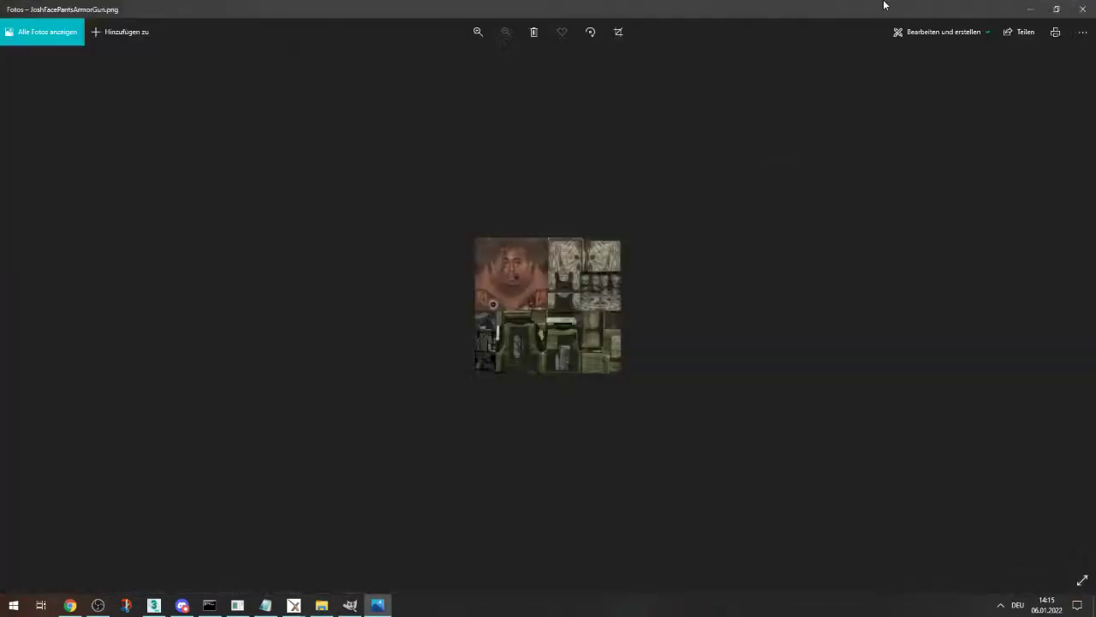
double_click(784, 5)
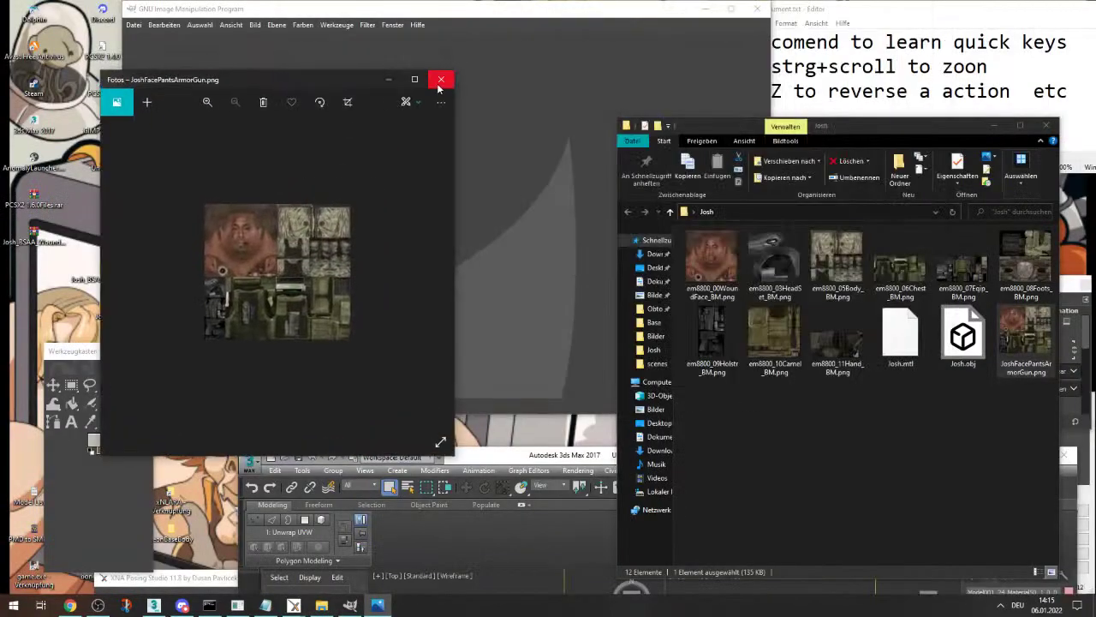
left_click(440, 80)
left_click(911, 401)
left_click_drag(948, 270, 390, 247)
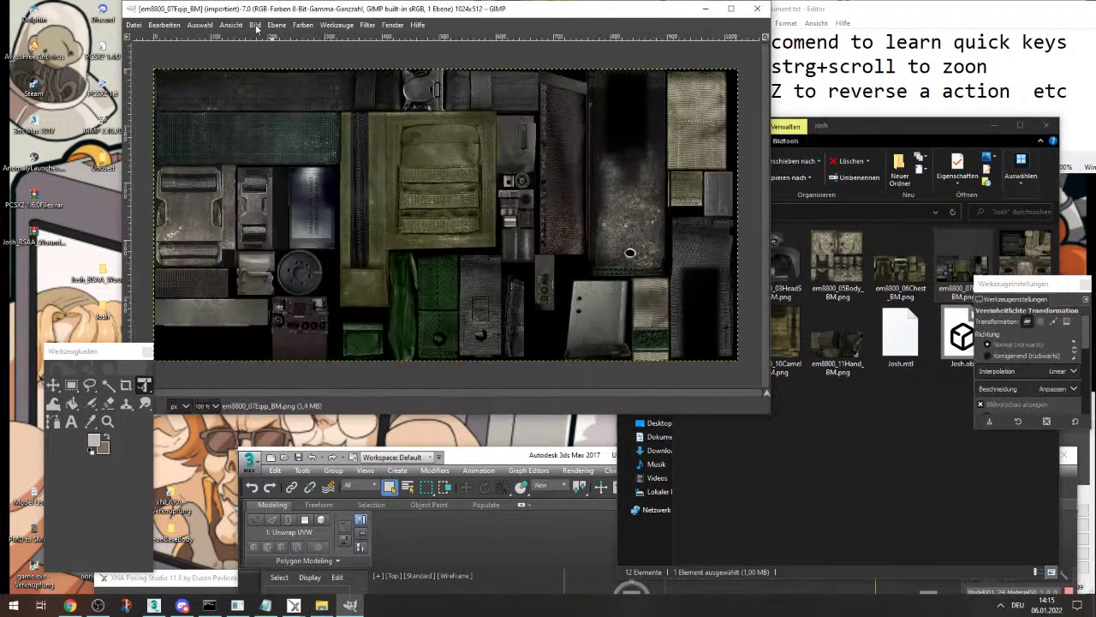
left_click(257, 28)
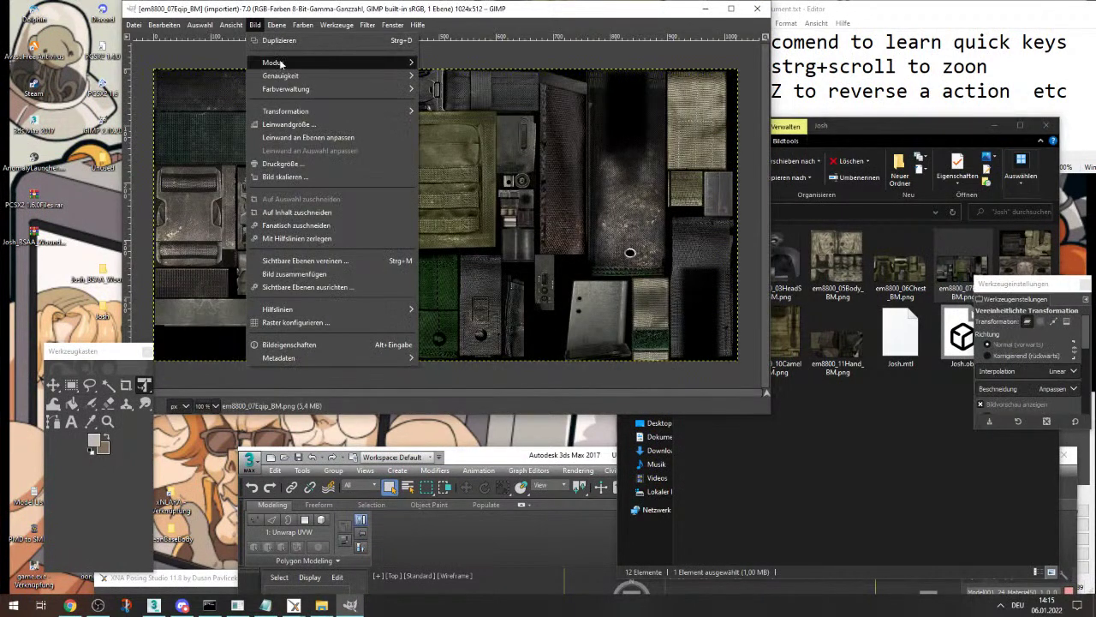
left_click(758, 10)
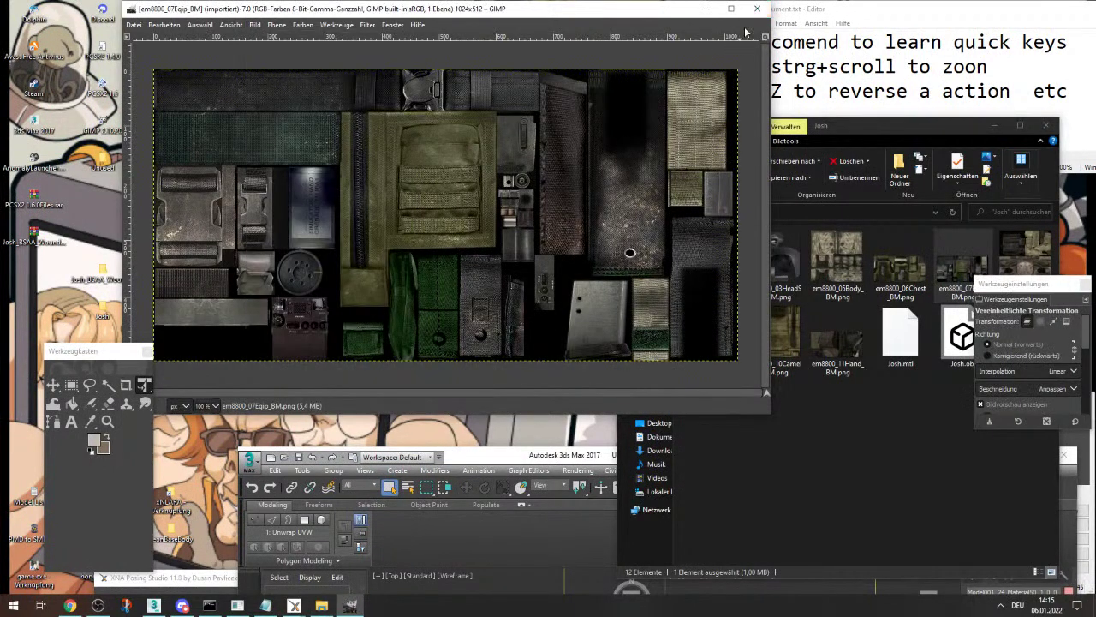
key("ctrl+w")
- Open em8800_10Camel_BM.png as a new GIMP image and scale the image to 256 × 256 pixels
left_click(903, 377)
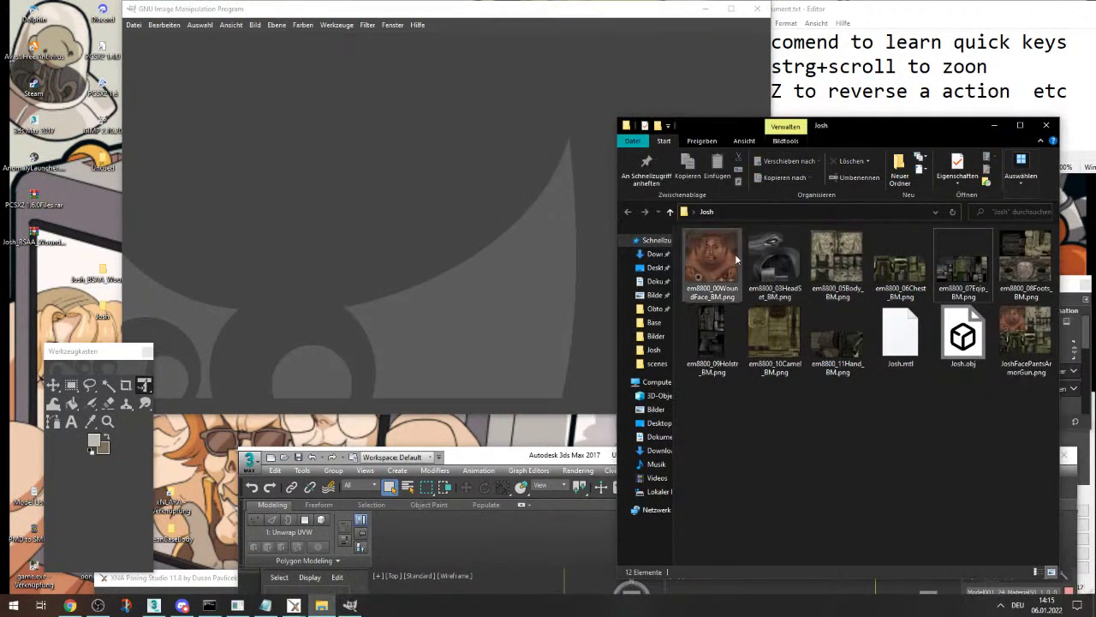
mouse_move(736, 260)
left_mouse_down()
mouse_move(470, 221)
mouse_move(760, 271)
mouse_move(726, 270)
left_mouse_up()
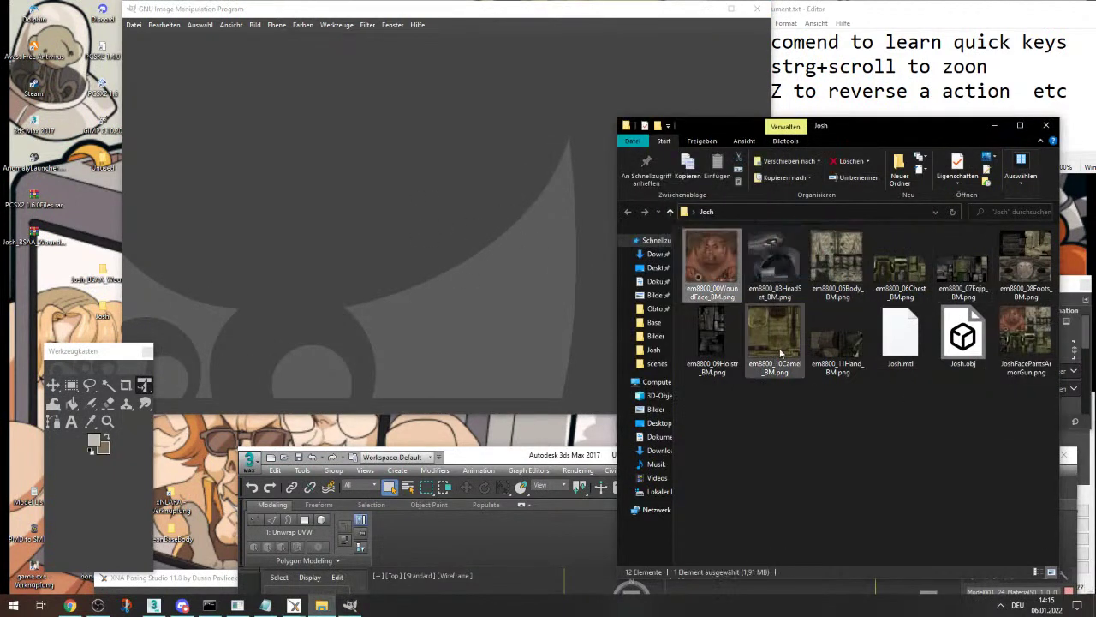
left_click_drag(780, 350, 328, 194)
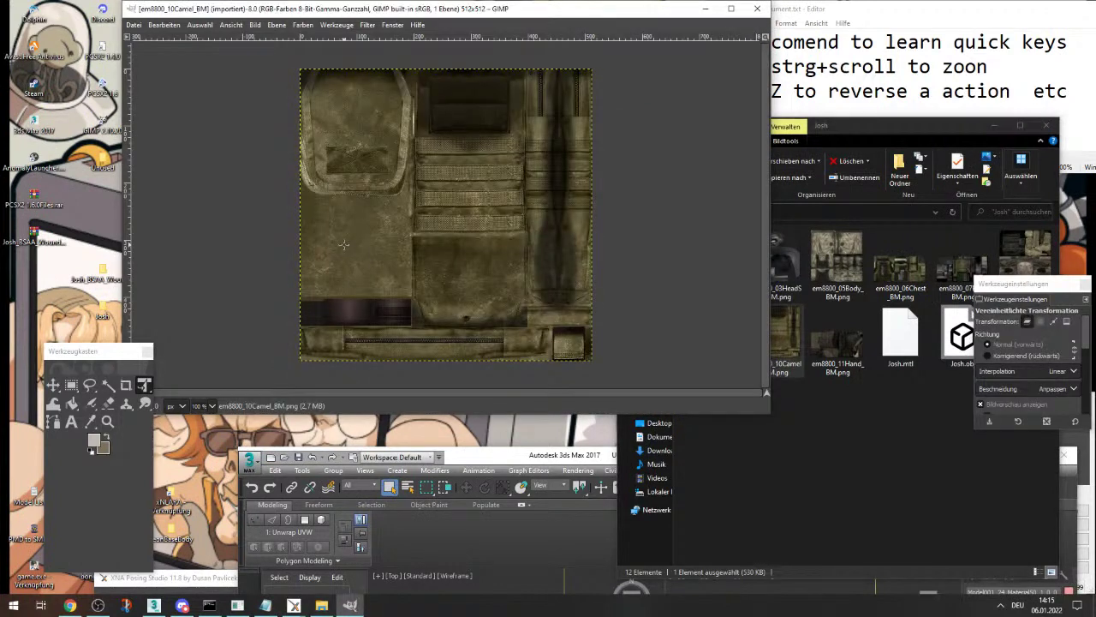
left_click(426, 214)
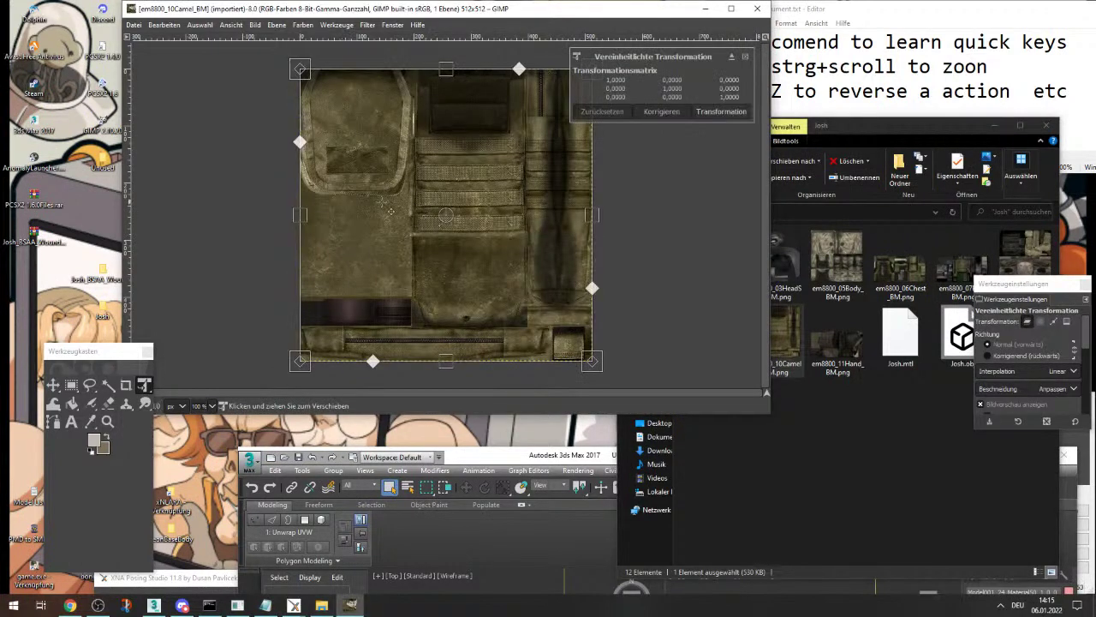
left_click(255, 25)
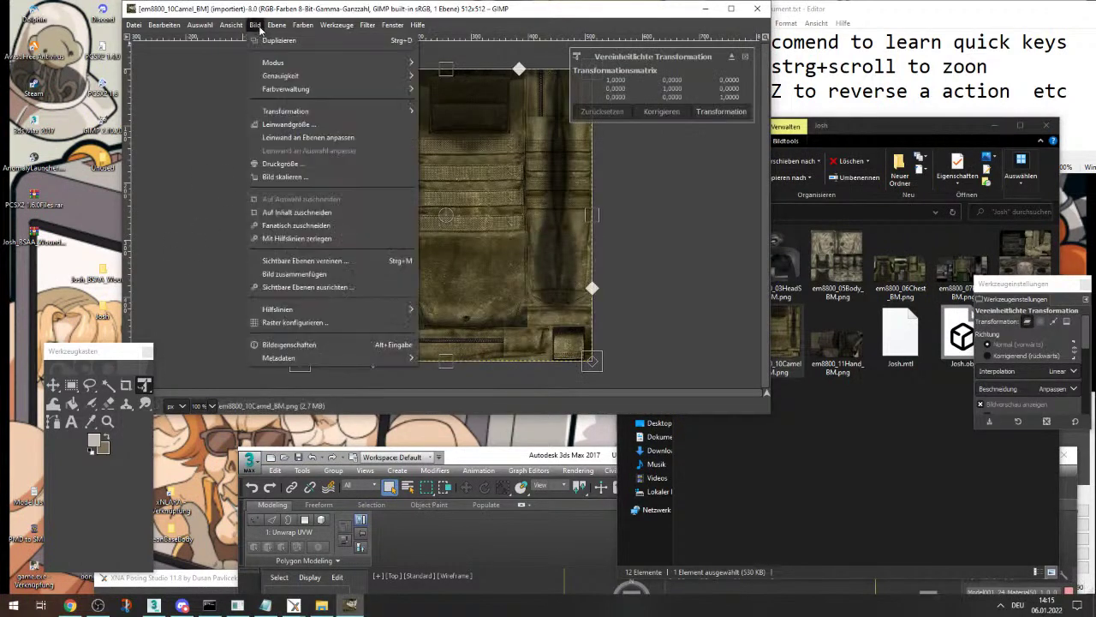
left_click(319, 177)
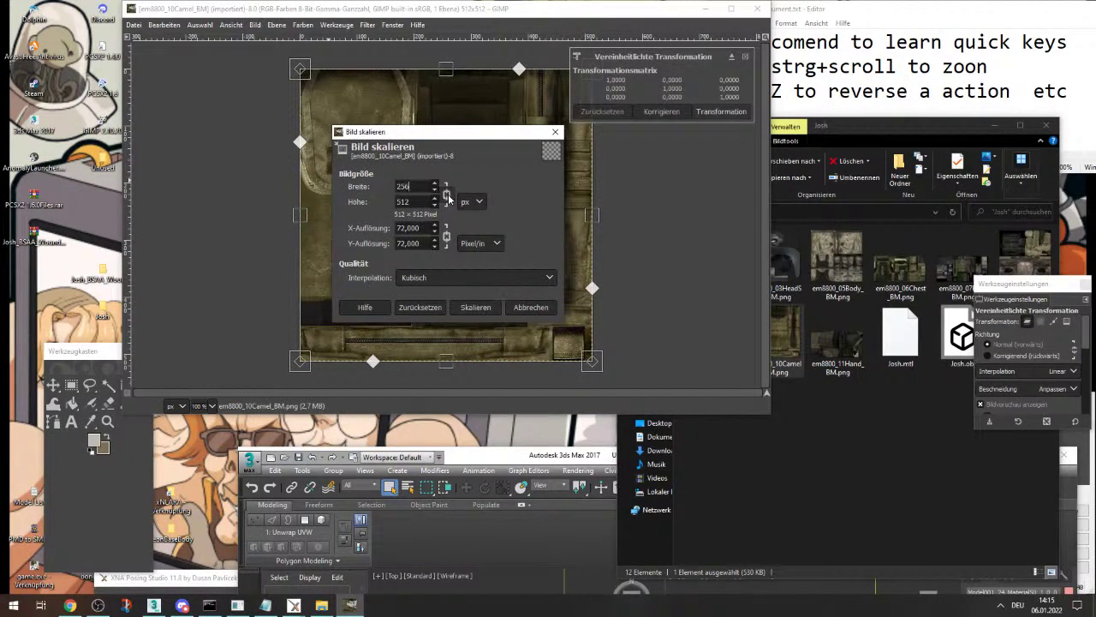
left_click(471, 307)
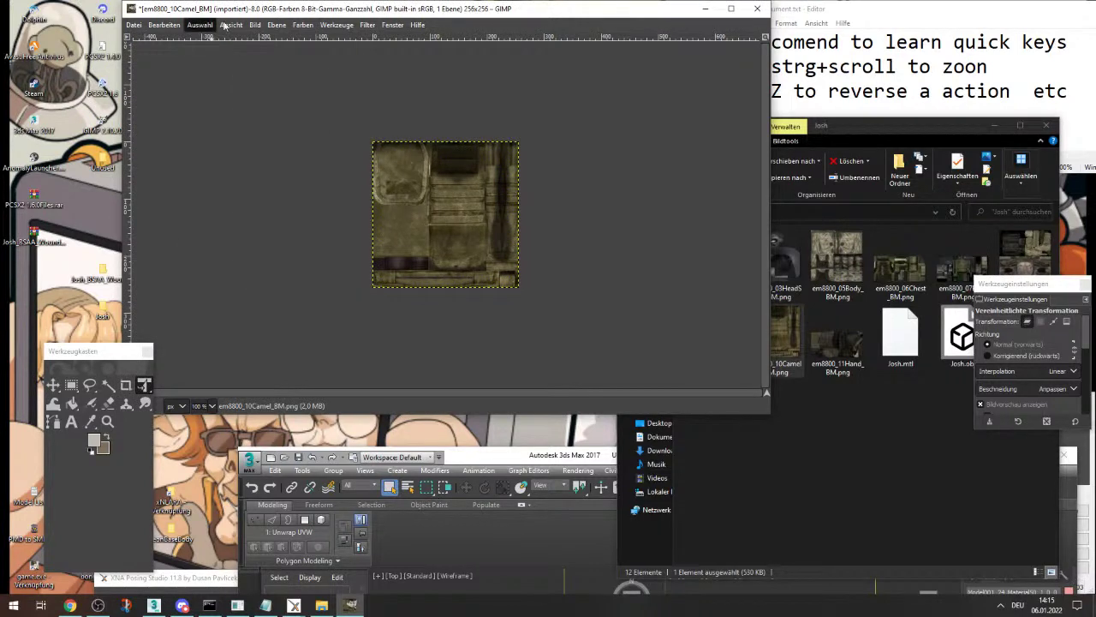
left_click(254, 25)
left_click(319, 176)
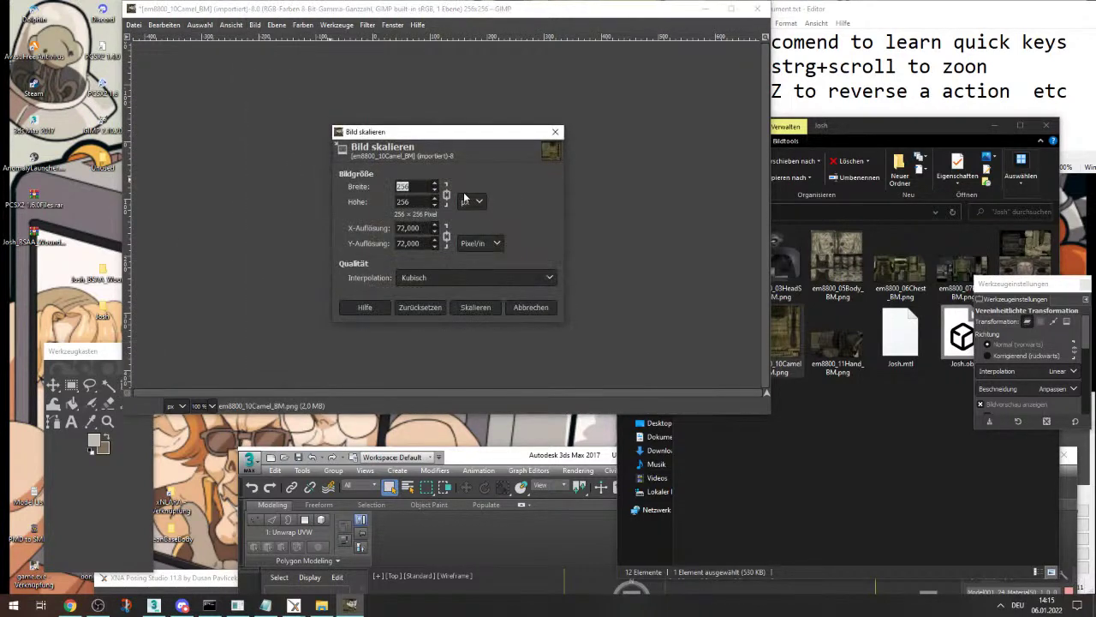
left_click(556, 134)
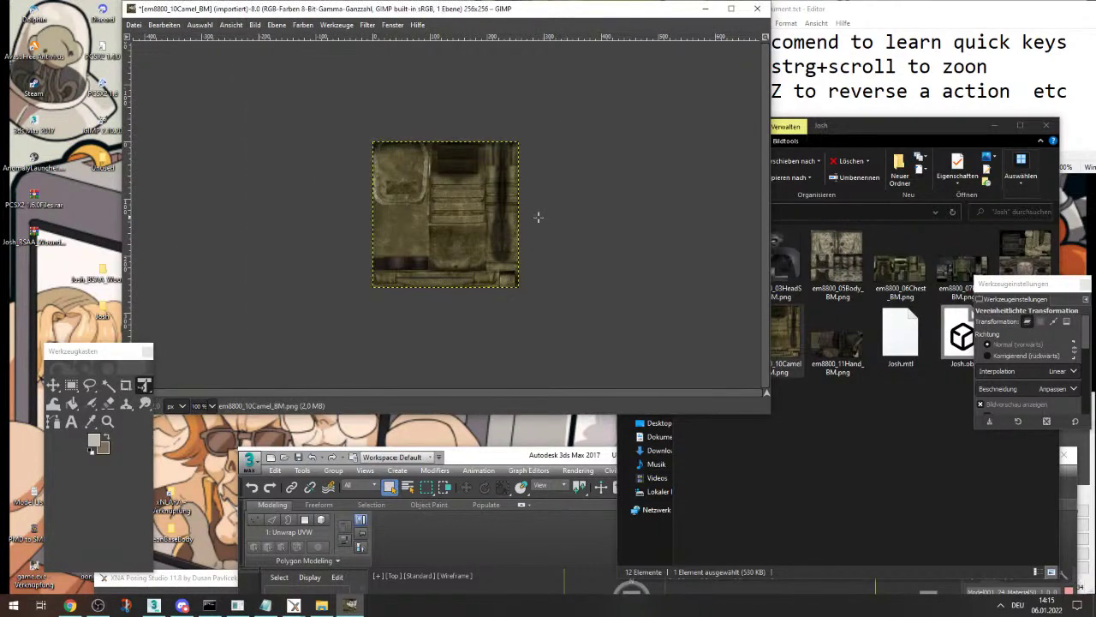
- Shrink the camel texture layer to about half size in the canvas's upper-left corner and apply the transform
left_click(451, 232)
left_click_drag(511, 300, 419, 239)
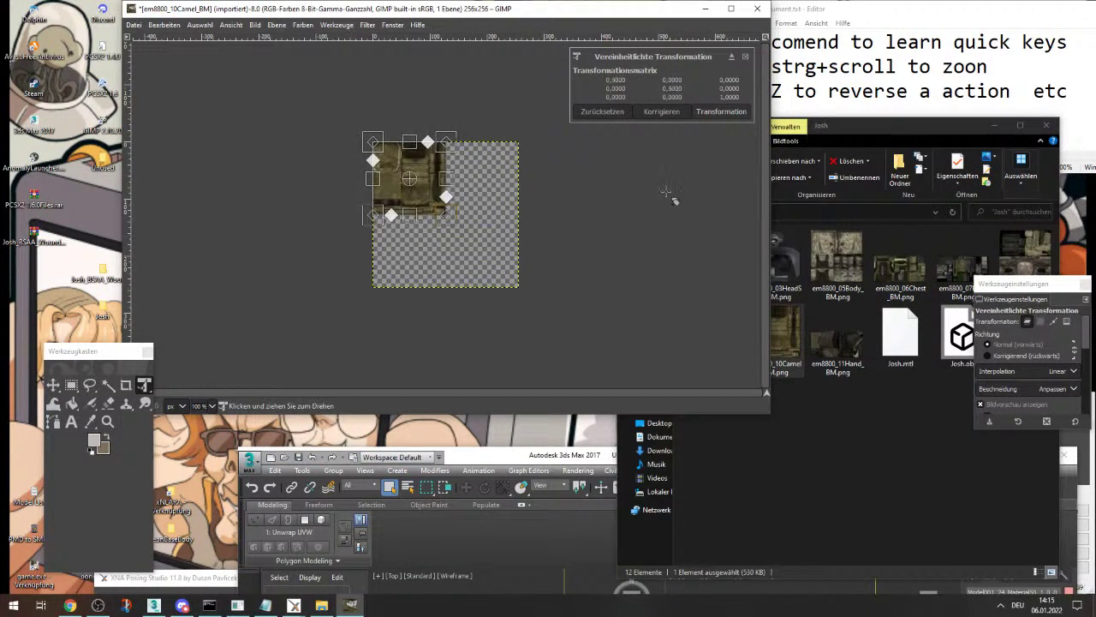
left_click(722, 112)
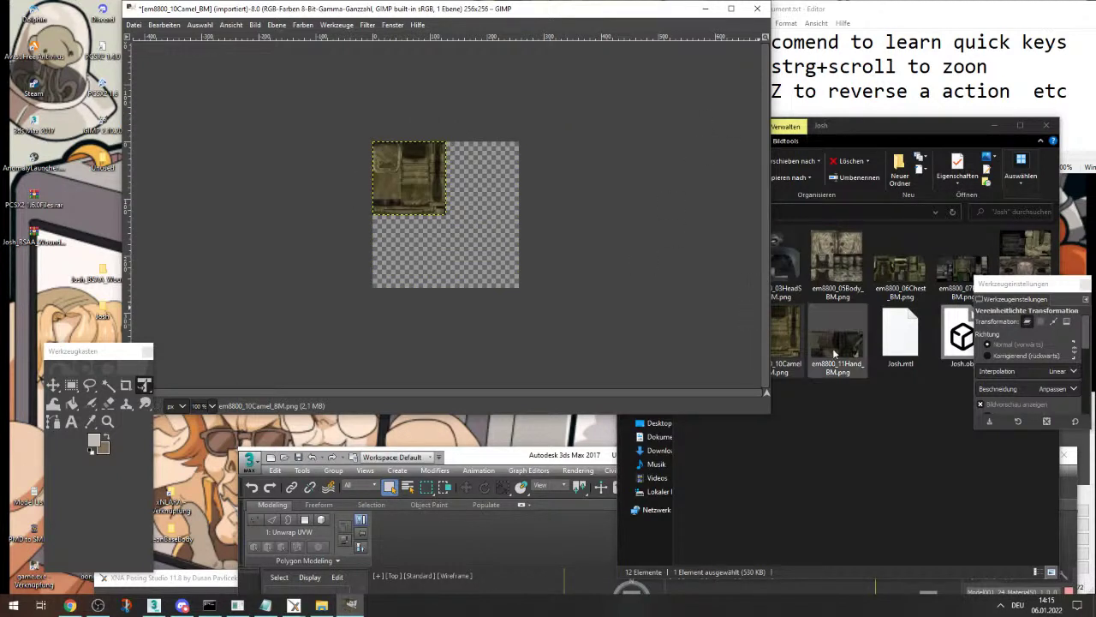
- Add em8800_07Eqip_BM.png to the image as a new layer and shrink it to a factor of about 0.2844
left_click(884, 433)
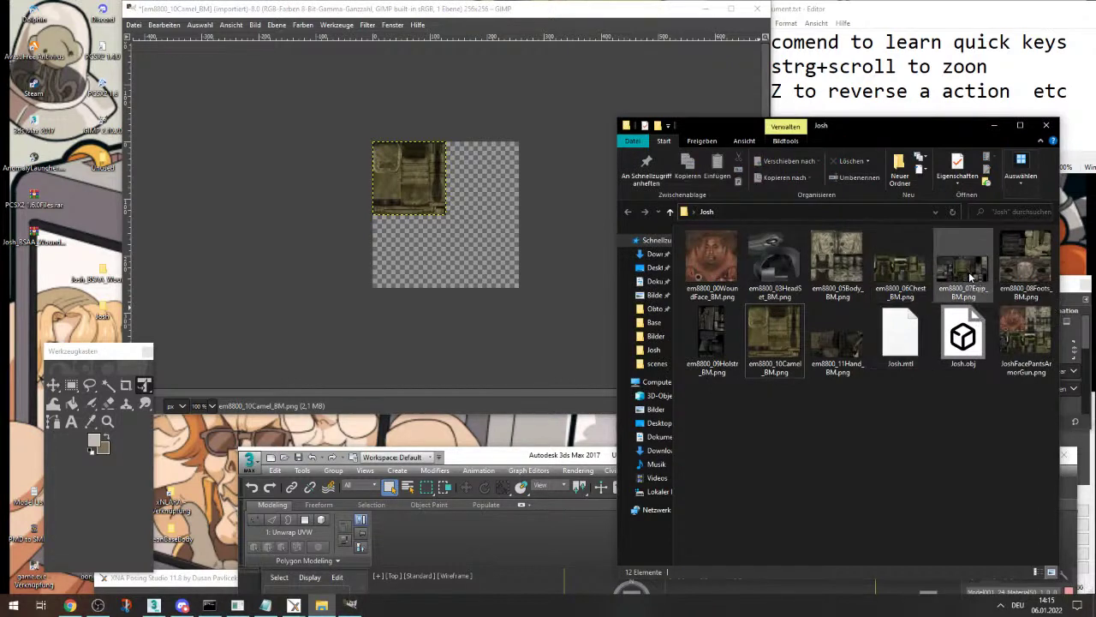
left_click_drag(970, 275, 512, 282)
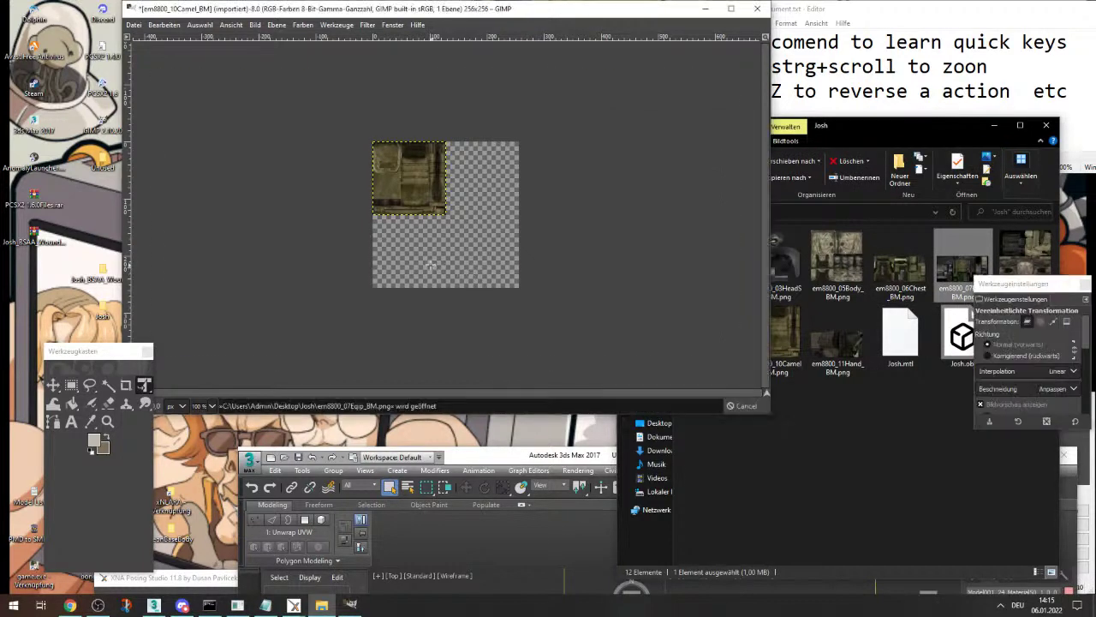
left_click(393, 256)
scroll(406, 228, "down", 1, "ctrl")
scroll(411, 227, "down", 1, "ctrl")
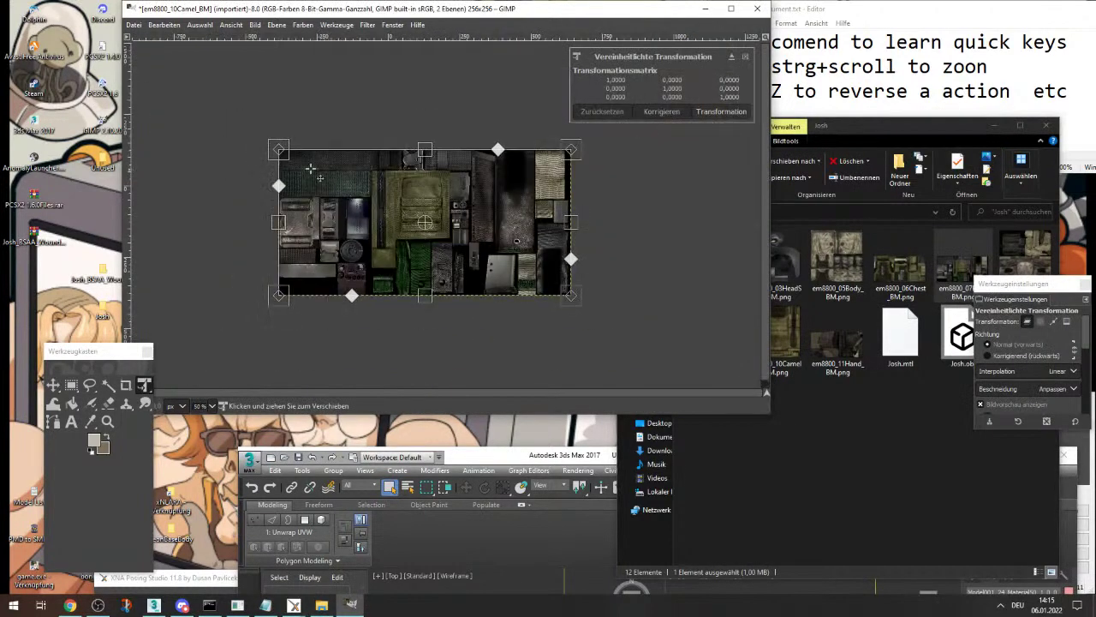
left_click_drag(280, 153, 489, 256)
- Shrink the equipment layer to a factor of about 0.15, place it directly below the camel texture at the left edge, and apply the transform
scroll(470, 227, "up", 3, "ctrl")
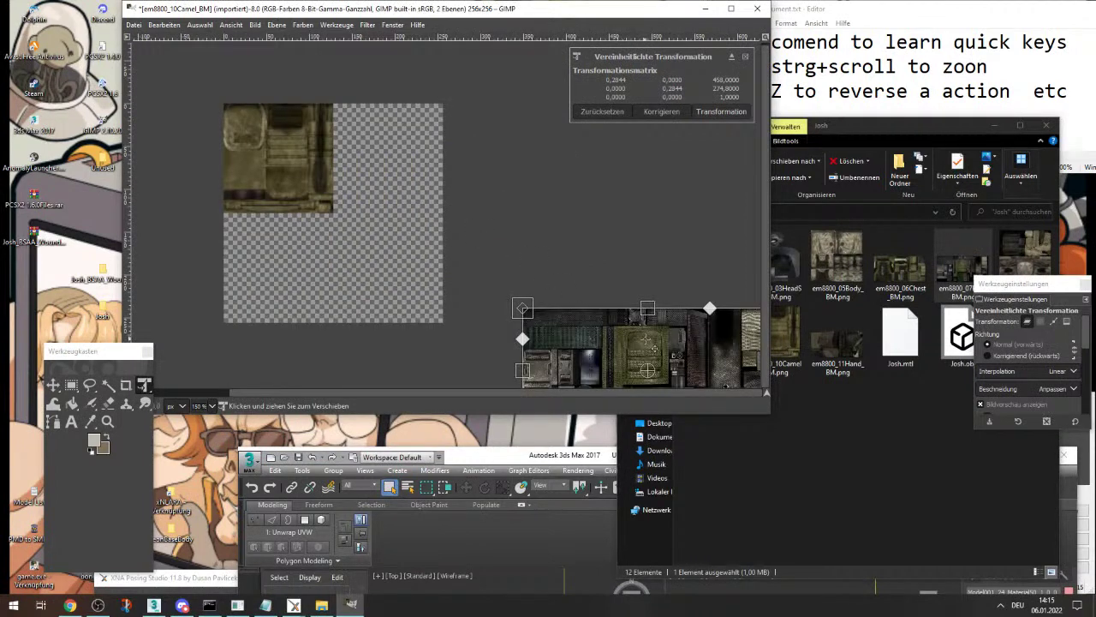
left_click_drag(678, 357, 359, 157)
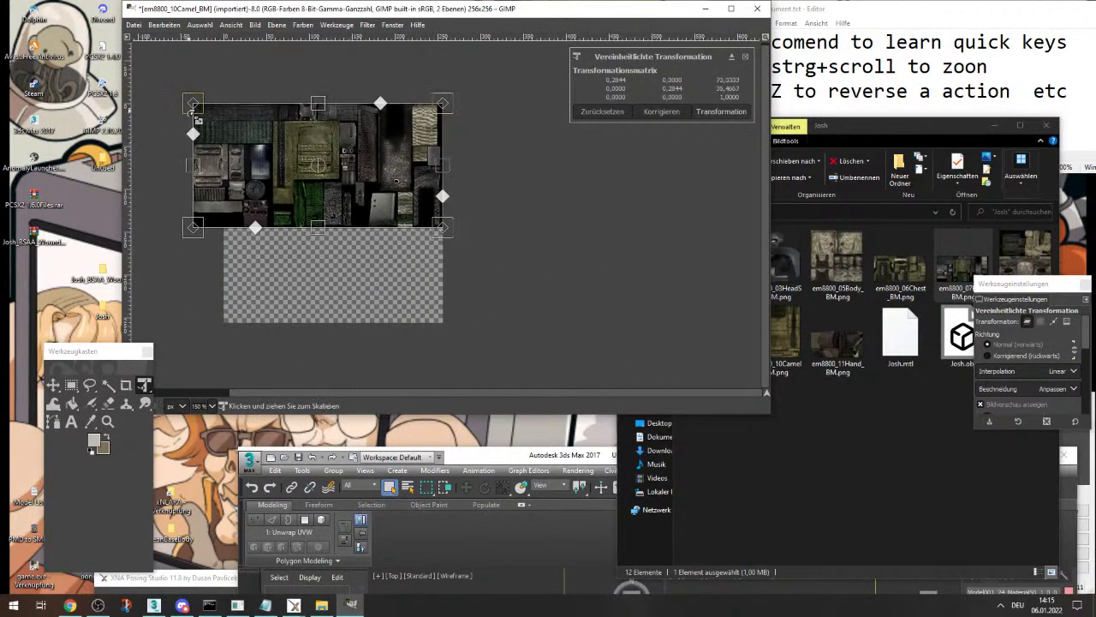
left_click_drag(193, 107, 305, 164, "shift")
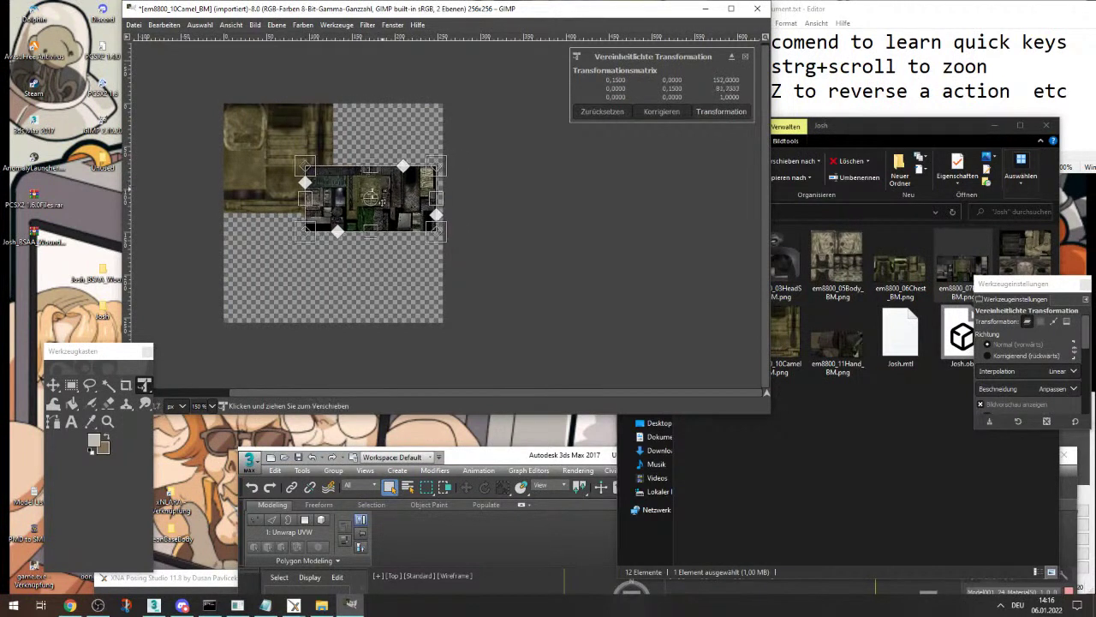
left_click_drag(375, 198, 303, 248)
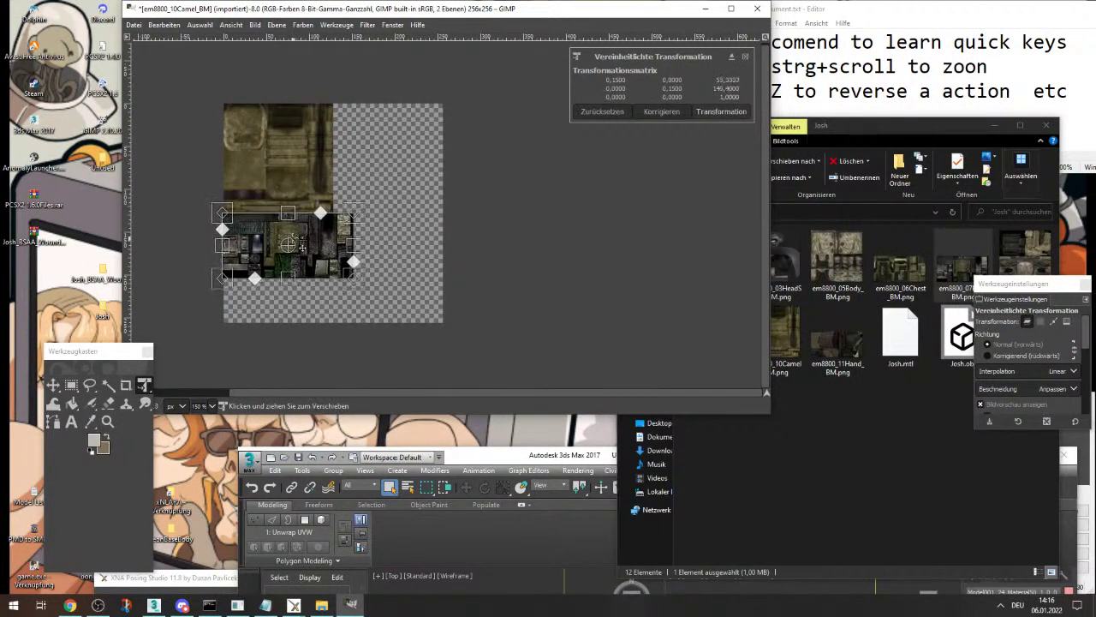
left_click(717, 111)
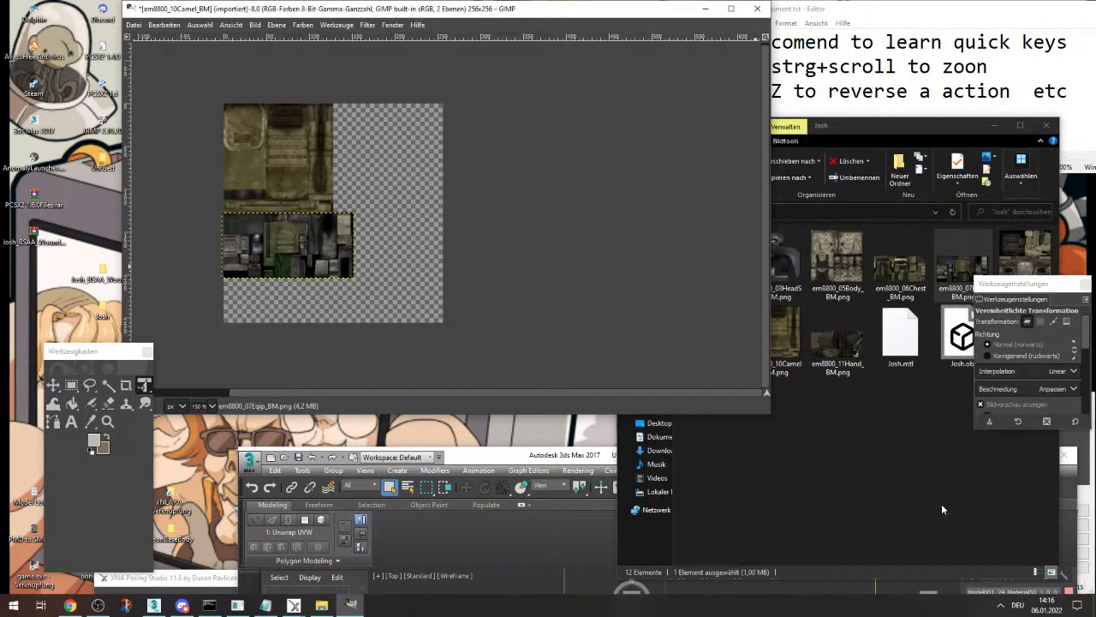
- Add em8800_08Foots_BM.png to the image as a new layer and shrink it to a factor of about 0.3516
left_click(941, 504)
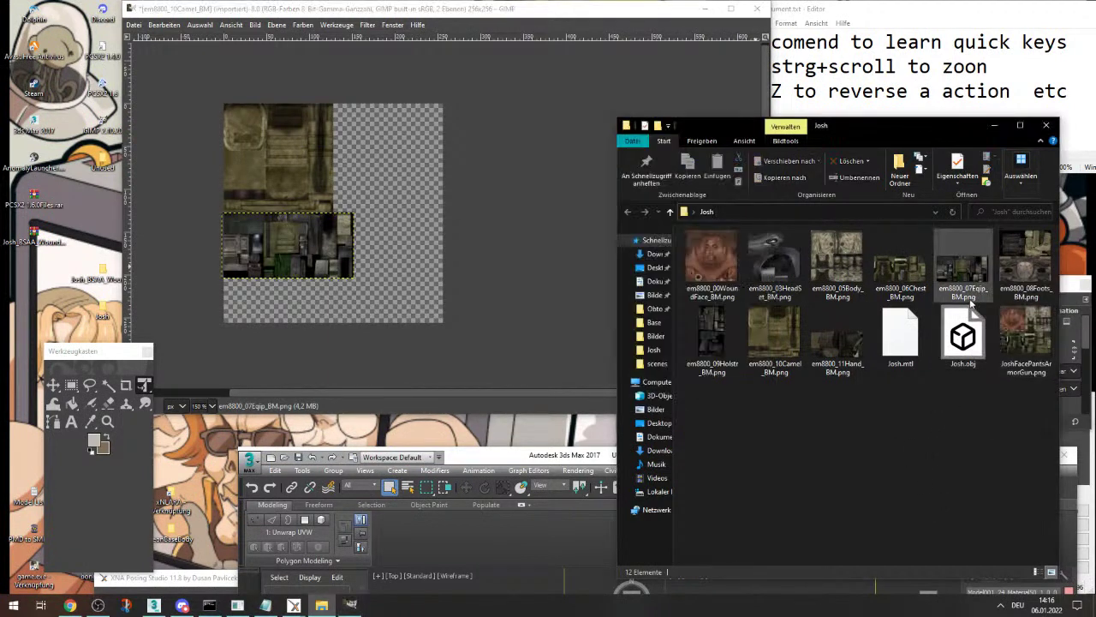
left_click(1026, 272)
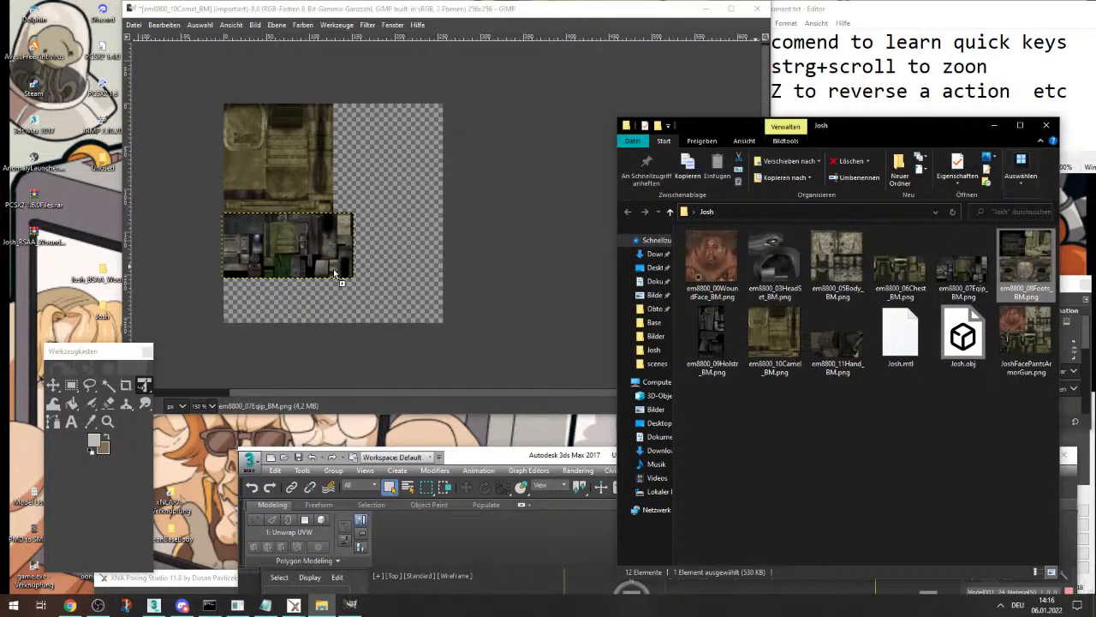
left_click_drag(342, 254, 373, 222)
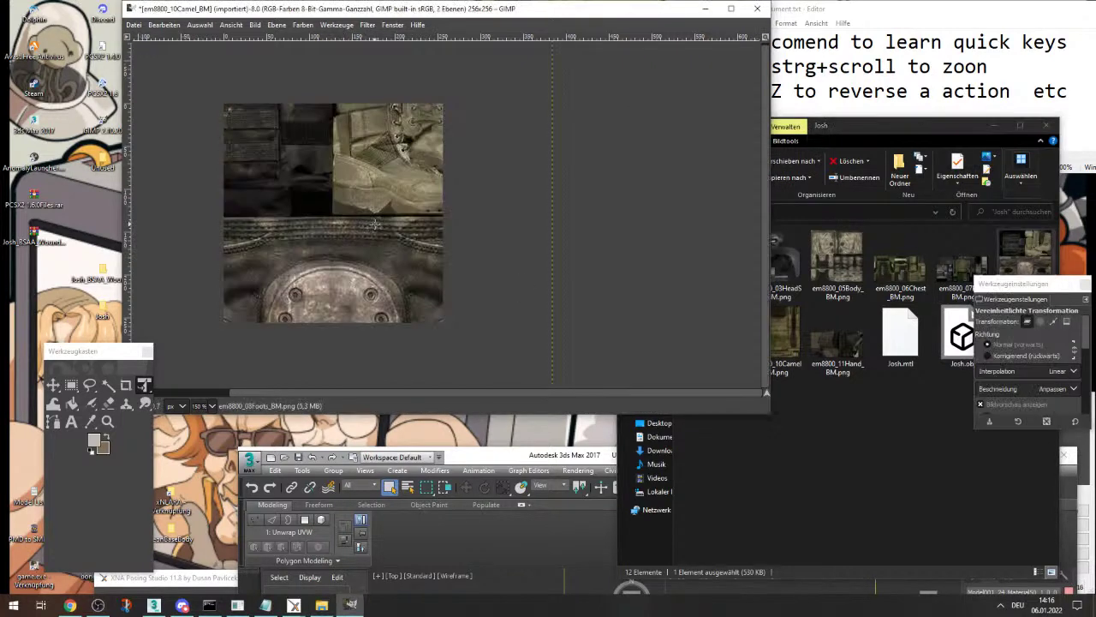
scroll(374, 224, "down", 3, "ctrl")
left_click(374, 224)
left_click_drag(286, 289, 358, 212)
- Move the foots layer so that its upper-right corner aligns with the canvas's upper-right corner
scroll(389, 176, "up", 8, "ctrl")
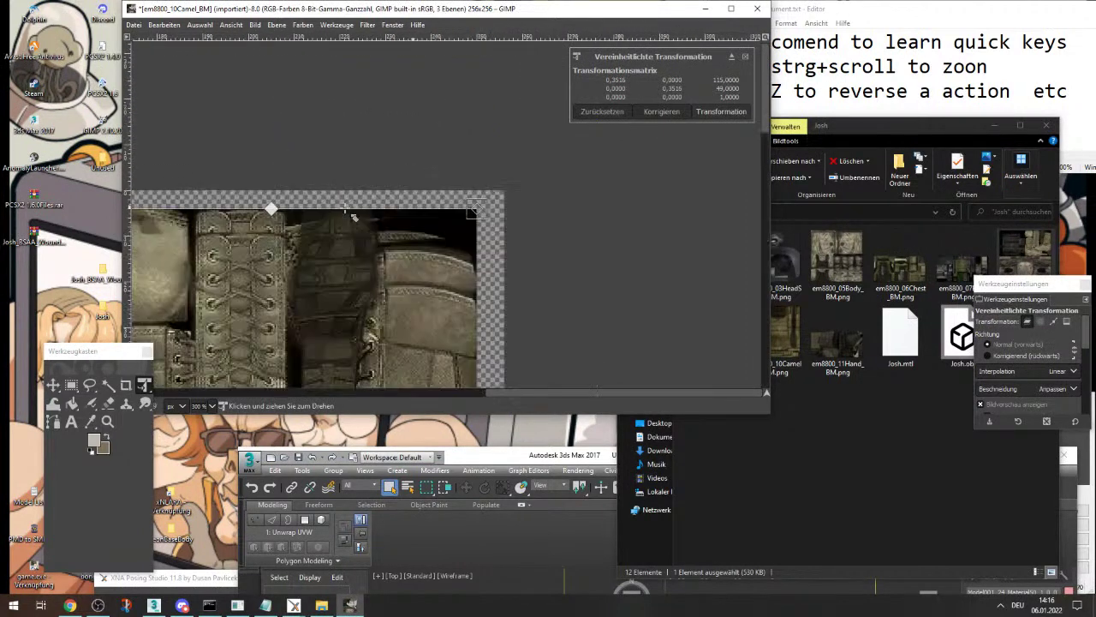
scroll(345, 209, "up", 6, "ctrl")
left_click_drag(570, 311, 636, 259)
scroll(428, 243, "down", 4, "ctrl")
scroll(548, 224, "up", 4, "ctrl")
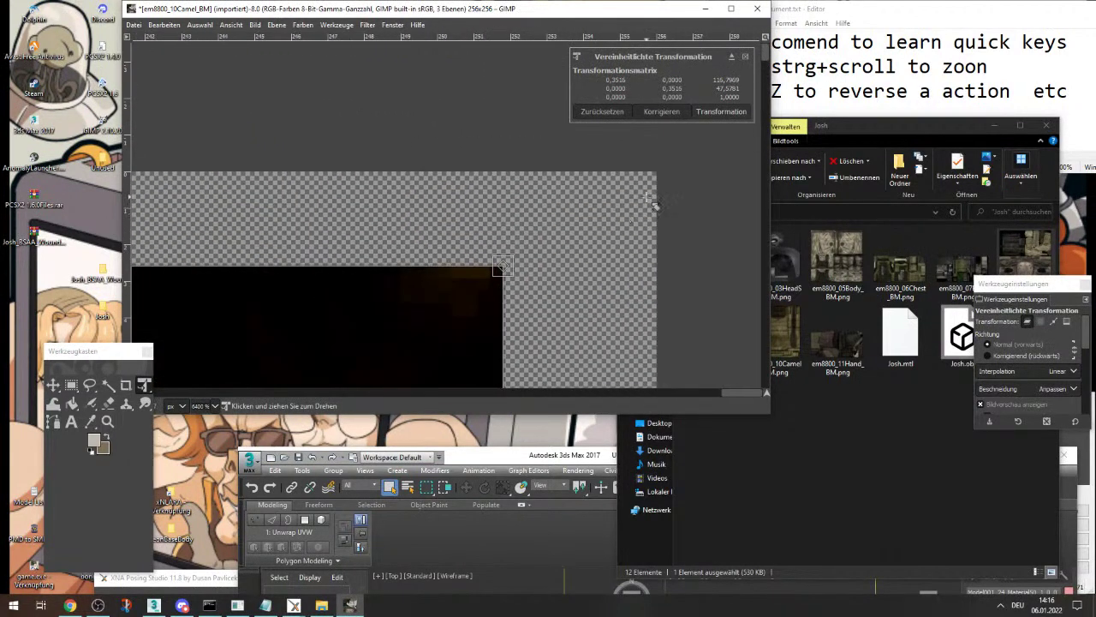
left_click_drag(440, 302, 581, 208)
scroll(637, 181, "down", 4, "ctrl")
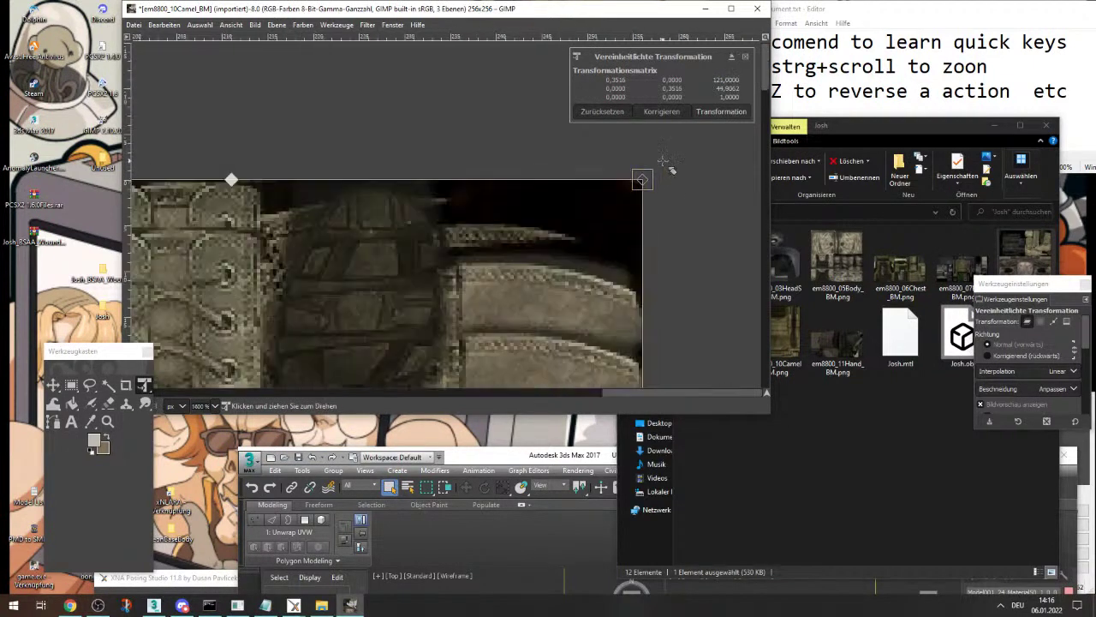
- Shrink the foots layer to a factor of about 0.25, keep it at the canvas's upper-right corner, and apply the transform
scroll(663, 163, "down", 6, "ctrl")
left_click_drag(448, 372, 476, 316)
scroll(514, 306, "up", 9, "ctrl")
scroll(371, 301, "down", 6, "ctrl")
scroll(371, 302, "down", 3, "ctrl")
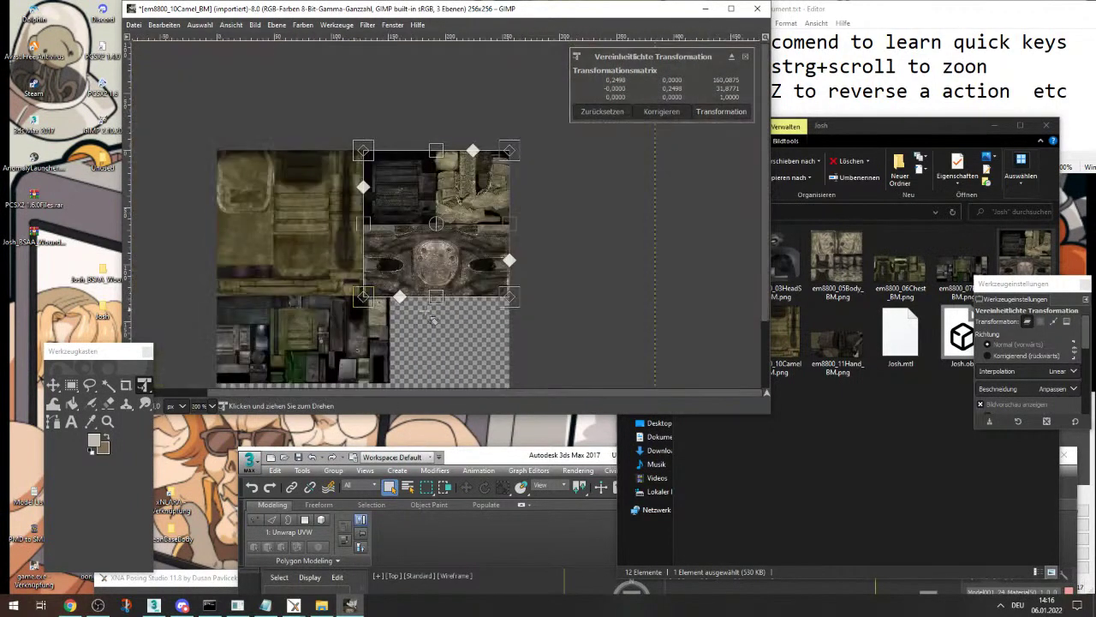
left_click(720, 111)
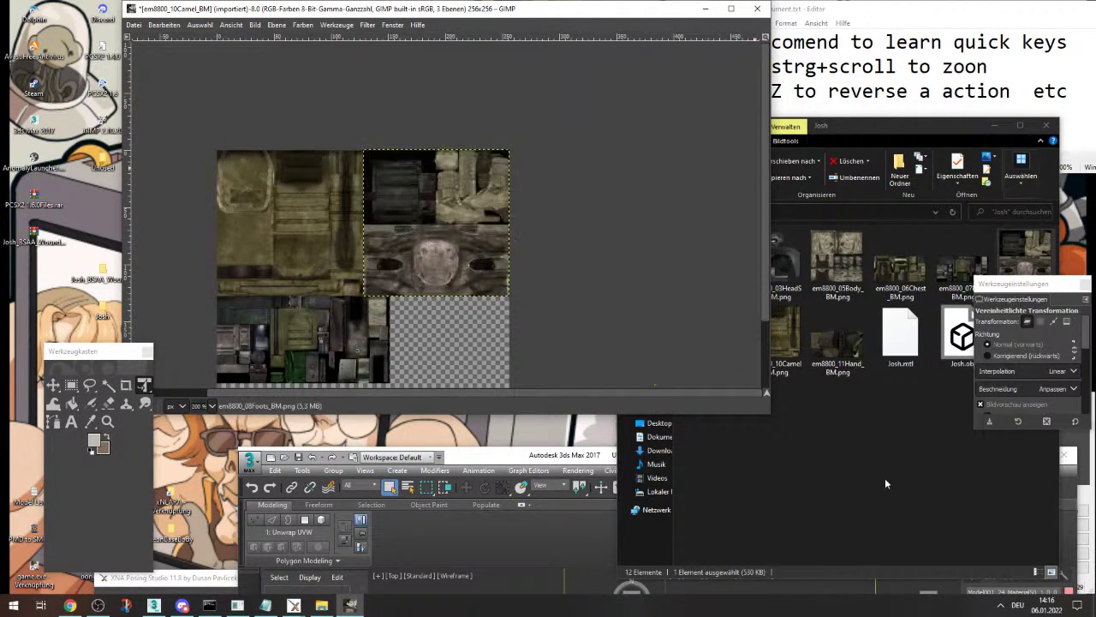
- Add em8800_11Hand_BM.png to the image as a new layer and shrink it to a factor of about 0.3594
left_click(887, 477)
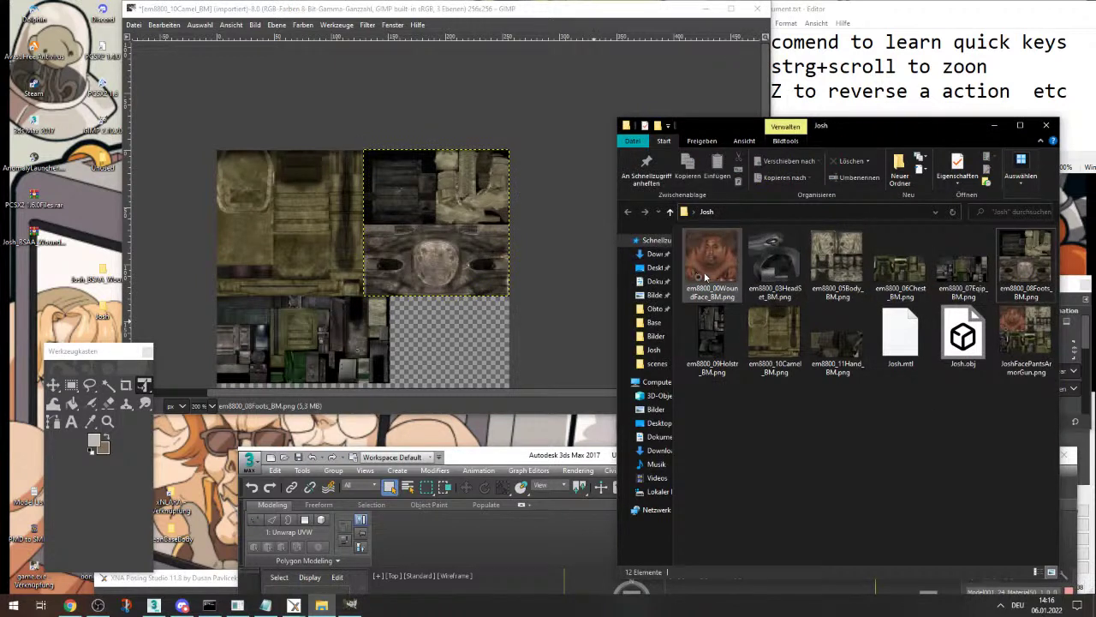
left_click(788, 366)
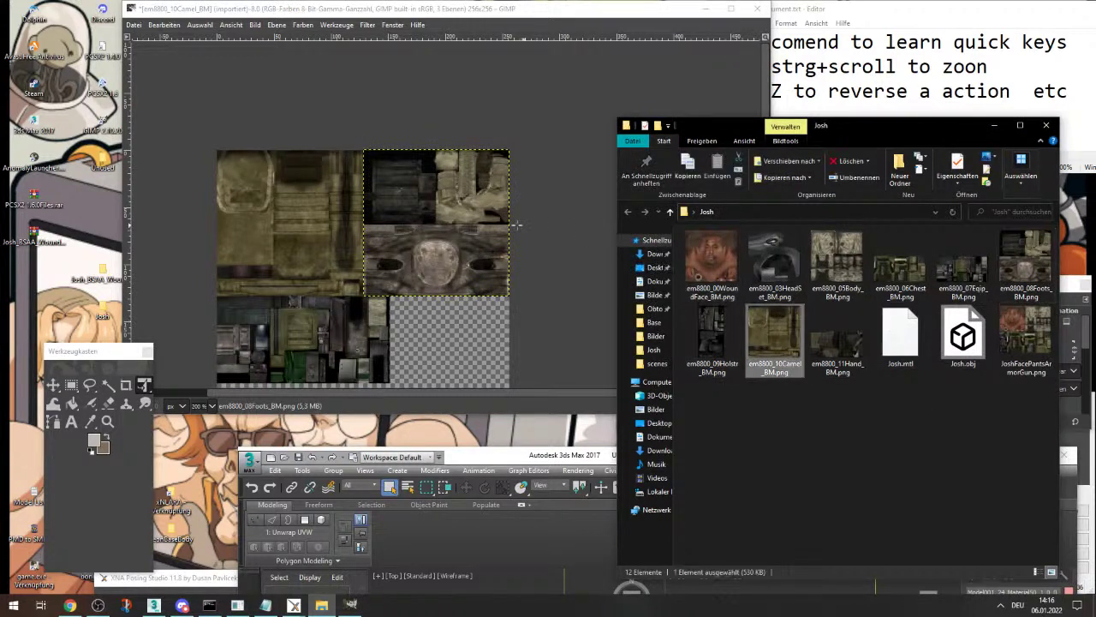
left_click(854, 363)
scroll(435, 188, "down", 2, "ctrl")
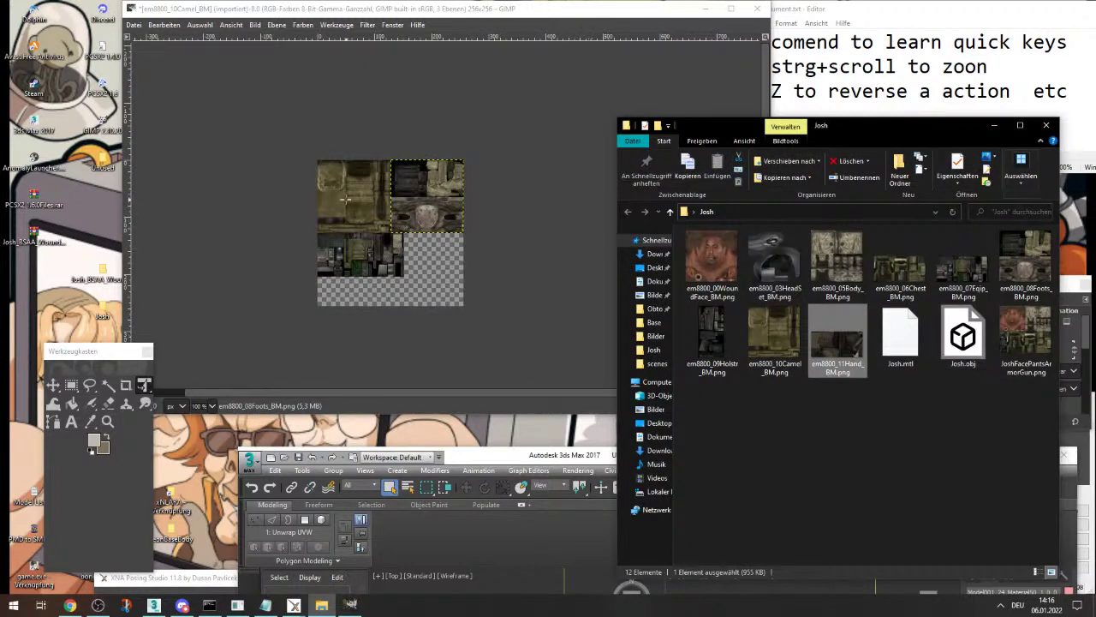
left_click_drag(346, 200, 354, 193)
left_click(385, 203)
scroll(387, 205, "down", 4, "ctrl")
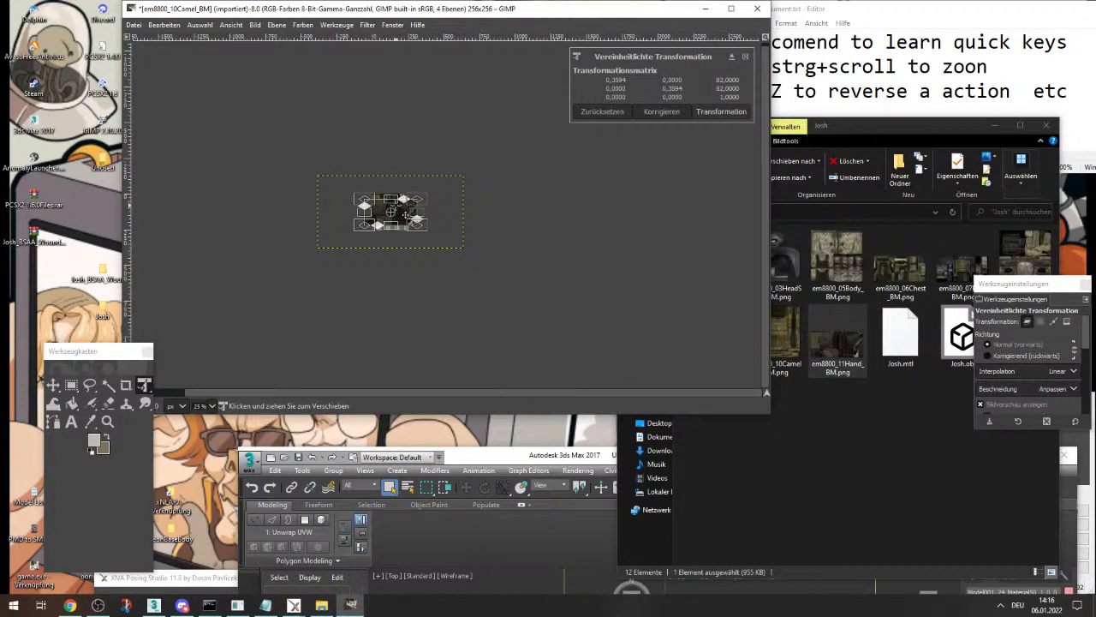
- Move the hand layer directly below the foots texture, with its right side at the canvas's right edge
scroll(398, 205, "up", 4, "ctrl")
left_click_drag(432, 204, 390, 243)
scroll(441, 244, "up", 4, "ctrl")
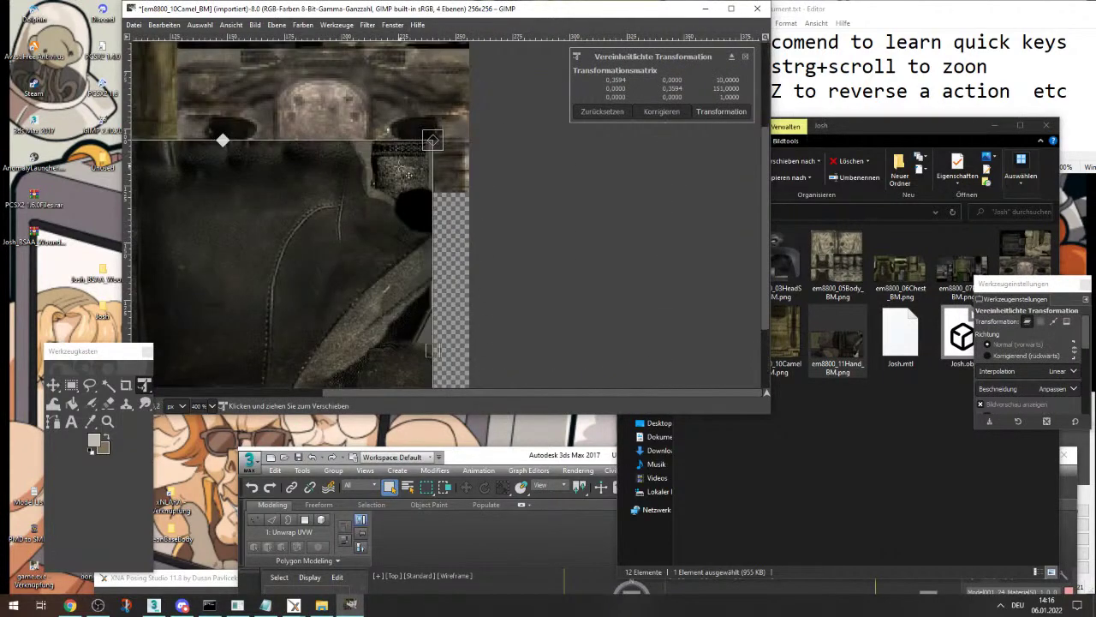
left_click_drag(399, 168, 434, 220)
scroll(498, 145, "down", 4, "ctrl")
scroll(445, 204, "up", 1, "ctrl")
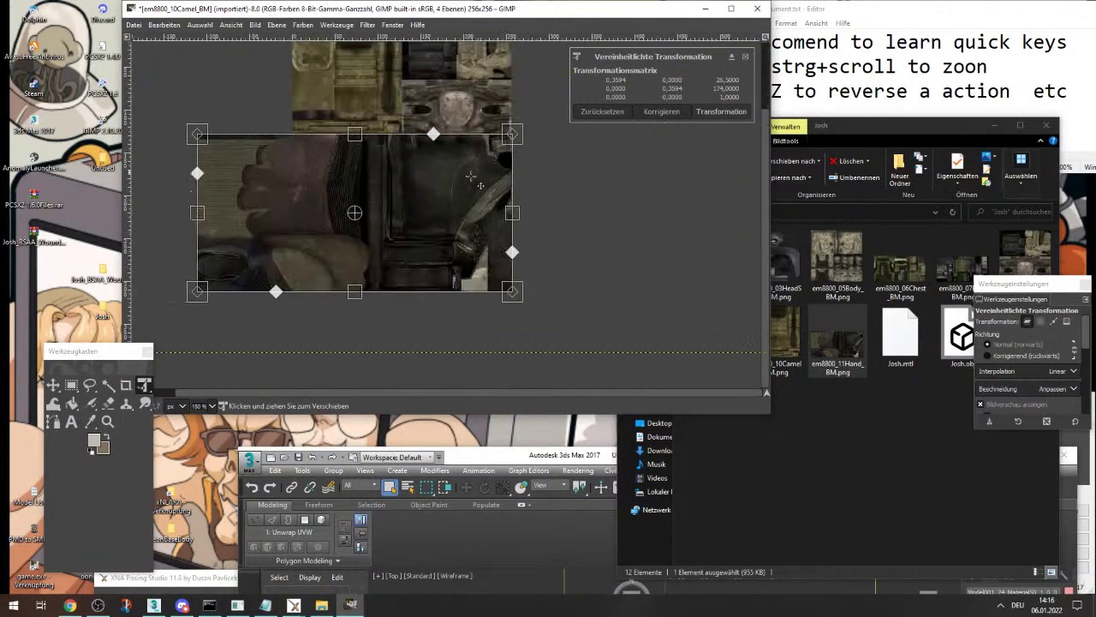
- Shrink the hand layer to fit between the equipment texture and the canvas's right edge, and apply the transform
left_click_drag(198, 291, 432, 215)
scroll(470, 140, "up", 3, "ctrl")
mouse_move(390, 153)
left_mouse_down()
mouse_move(401, 203)
mouse_move(394, 158)
mouse_move(402, 163)
left_mouse_up()
left_click(721, 111)
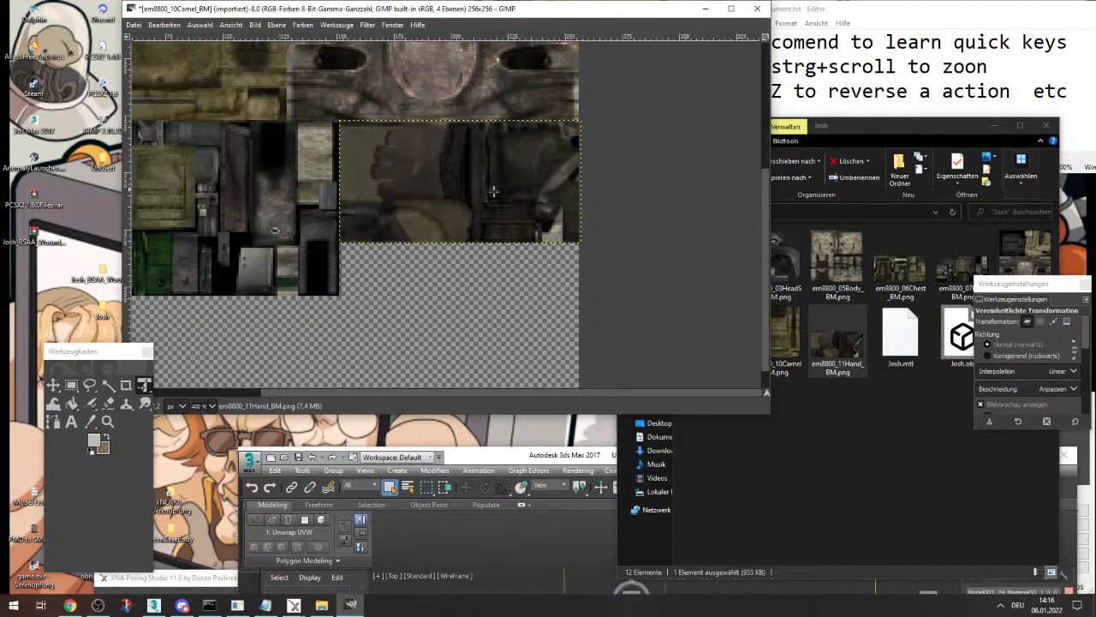
- Check the source textures in the Josh folder against those already placed in the combined image
scroll(326, 107, "down", 5, "ctrl")
left_click(139, 26)
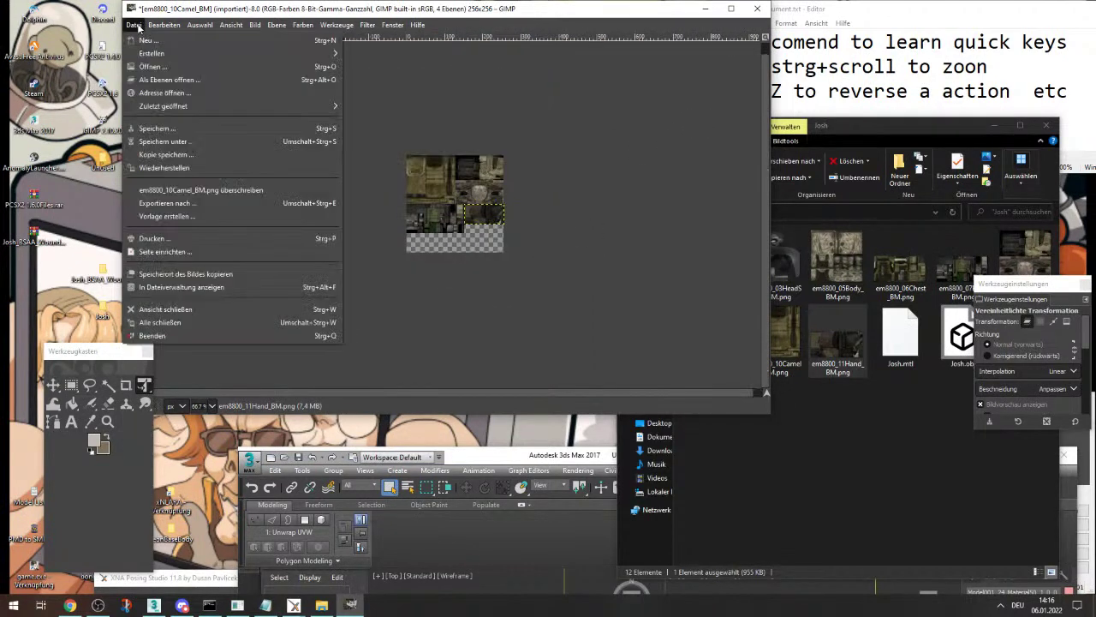
left_click(453, 249)
left_click(873, 452)
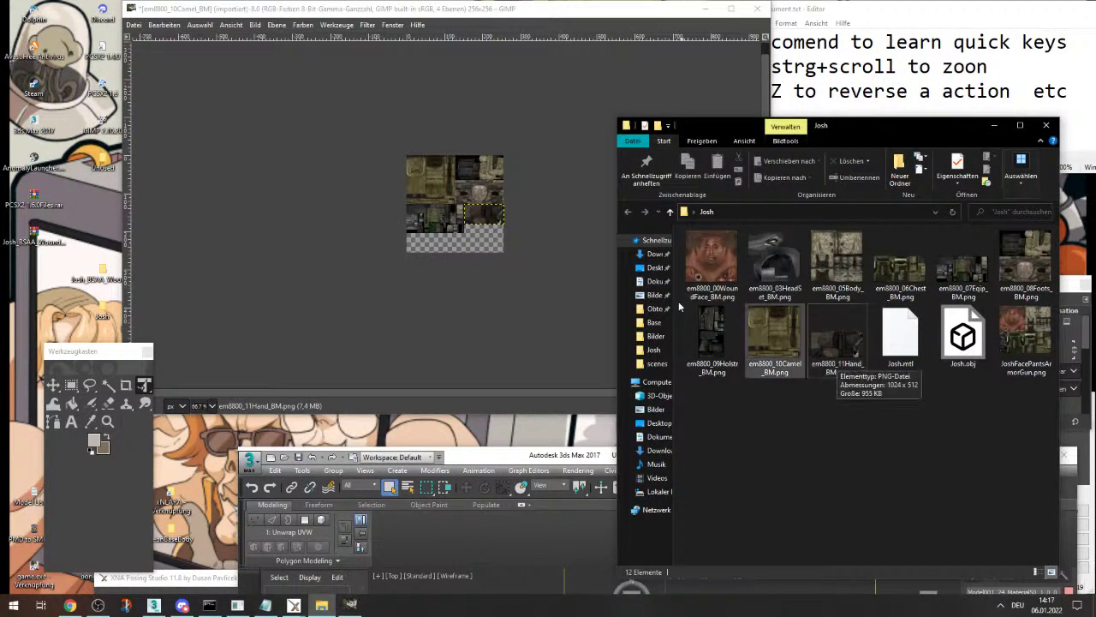
scroll(472, 191, "up", 3, "ctrl")
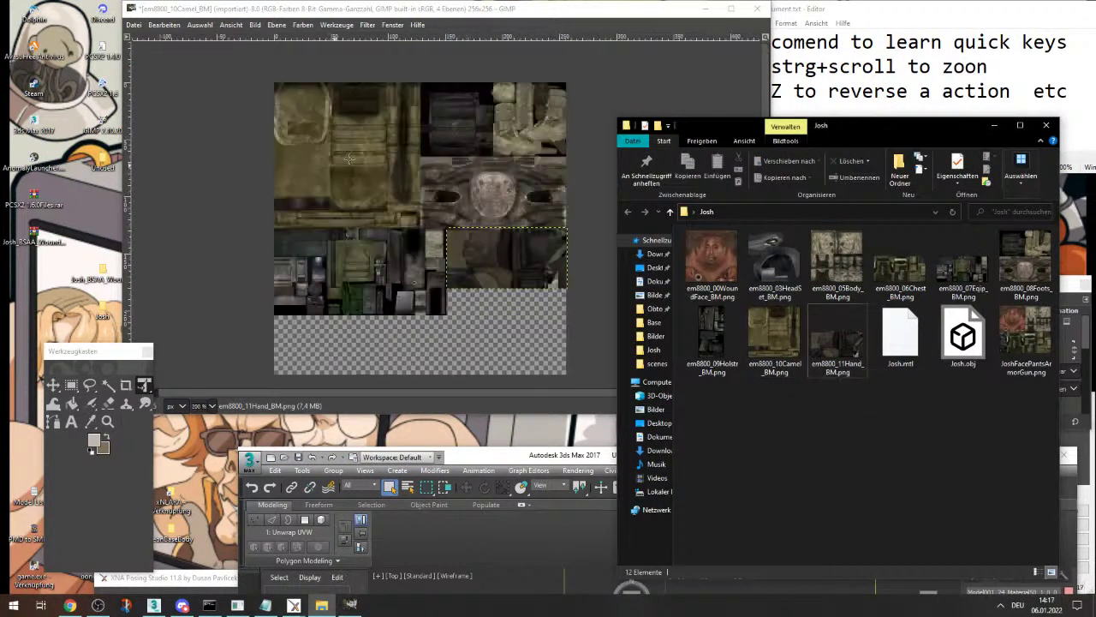
left_click(844, 370)
left_click(780, 360)
left_click(699, 353)
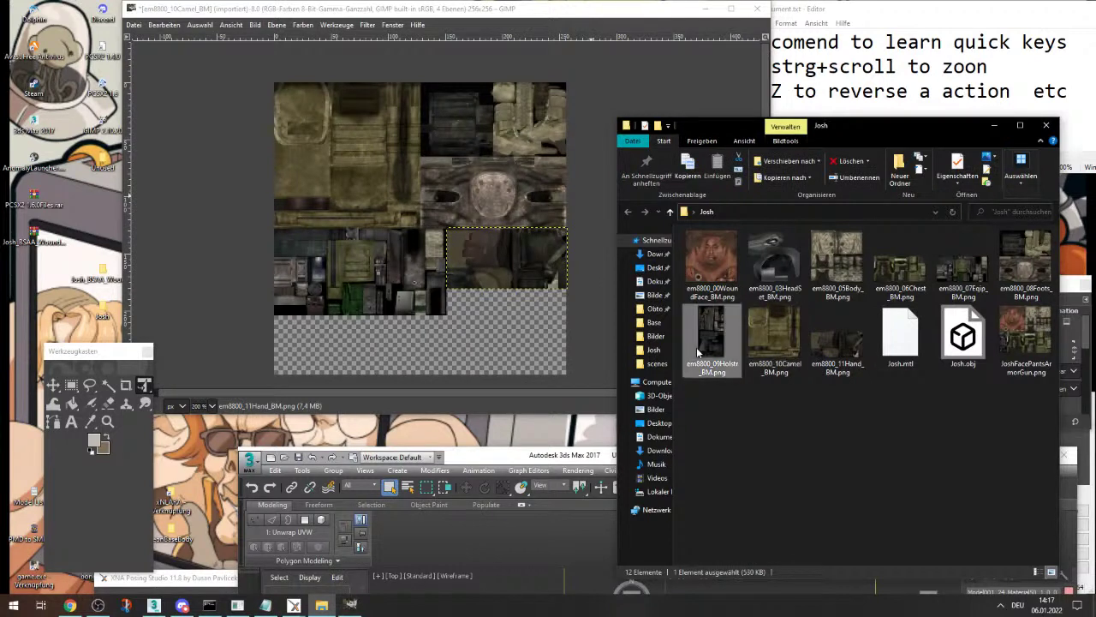
left_click(771, 360)
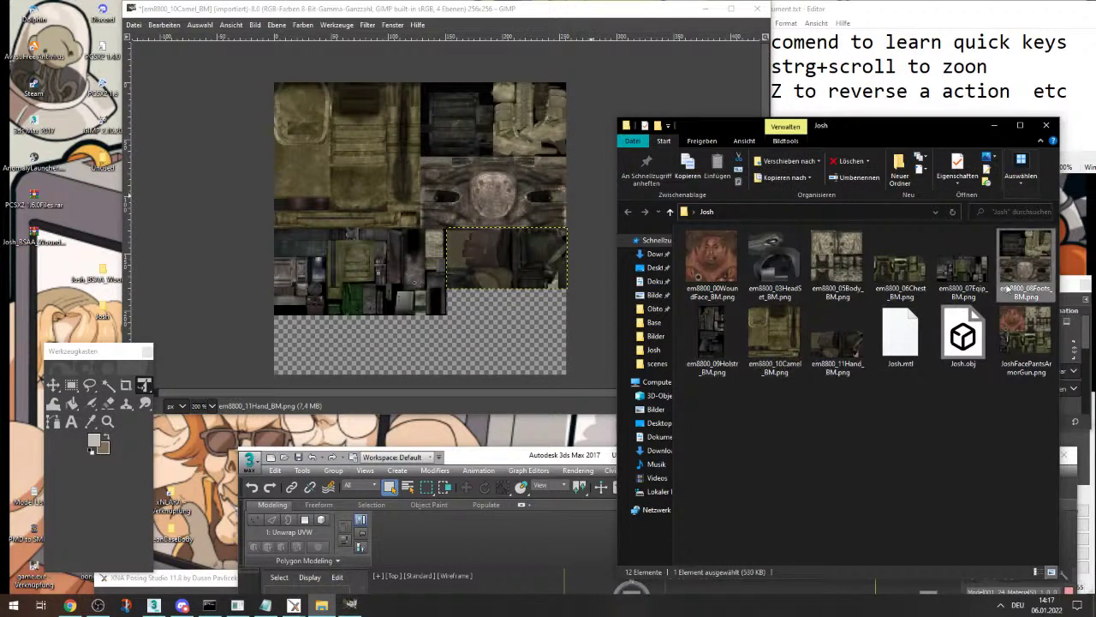
left_click(900, 261)
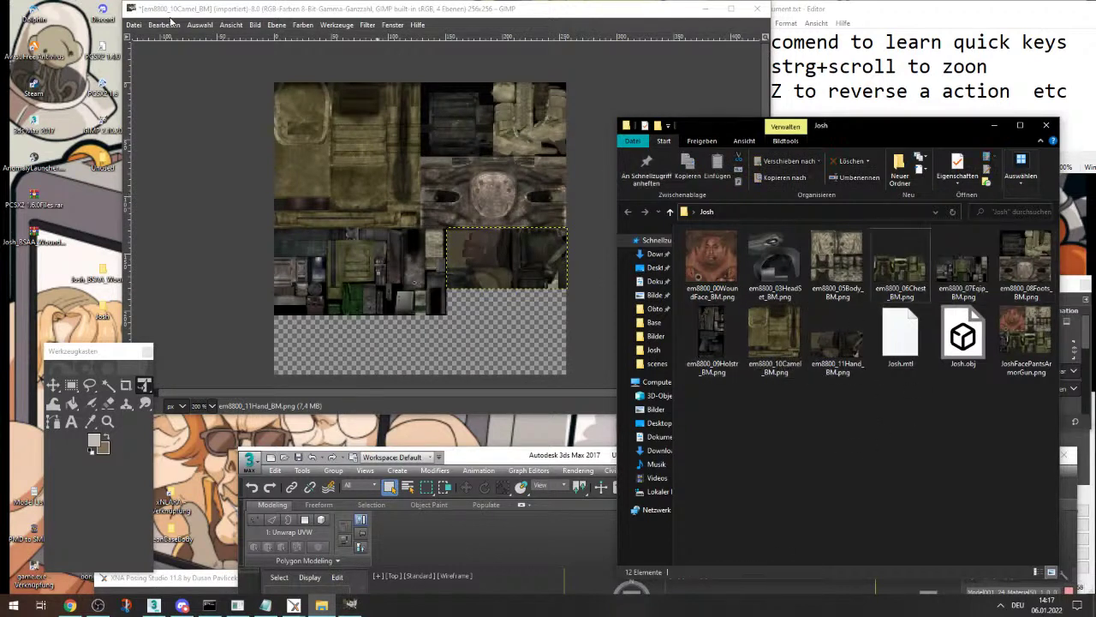
- Export the combined image to the Josh folder as JoshbagShoesGearGloves.png with the current PNG options
left_click(133, 24)
left_click(206, 203)
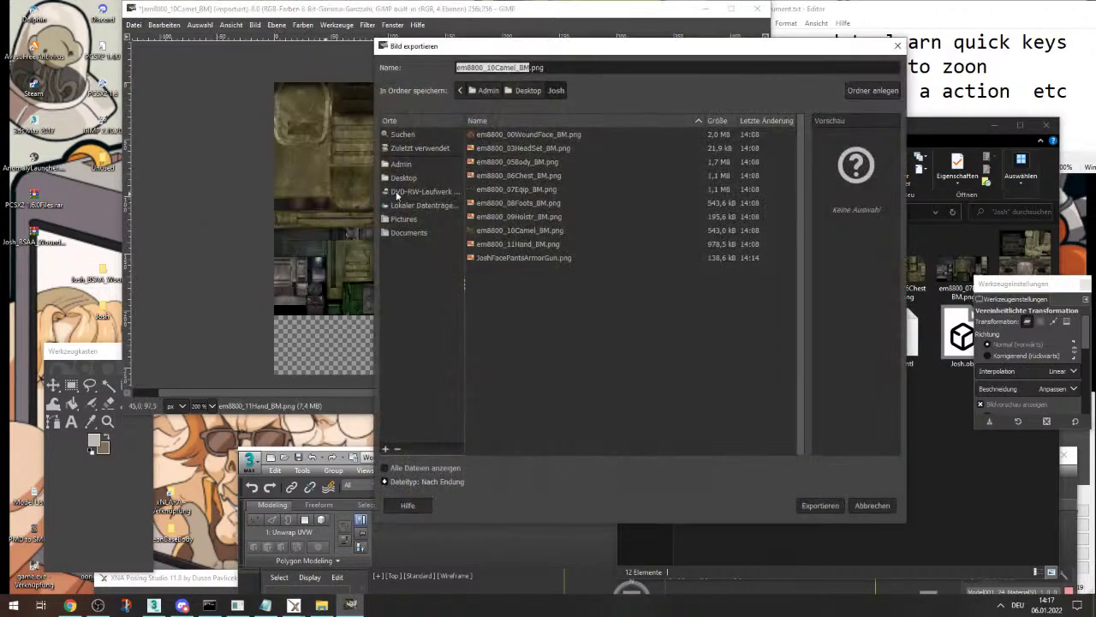
left_click_drag(598, 57, 871, 259)
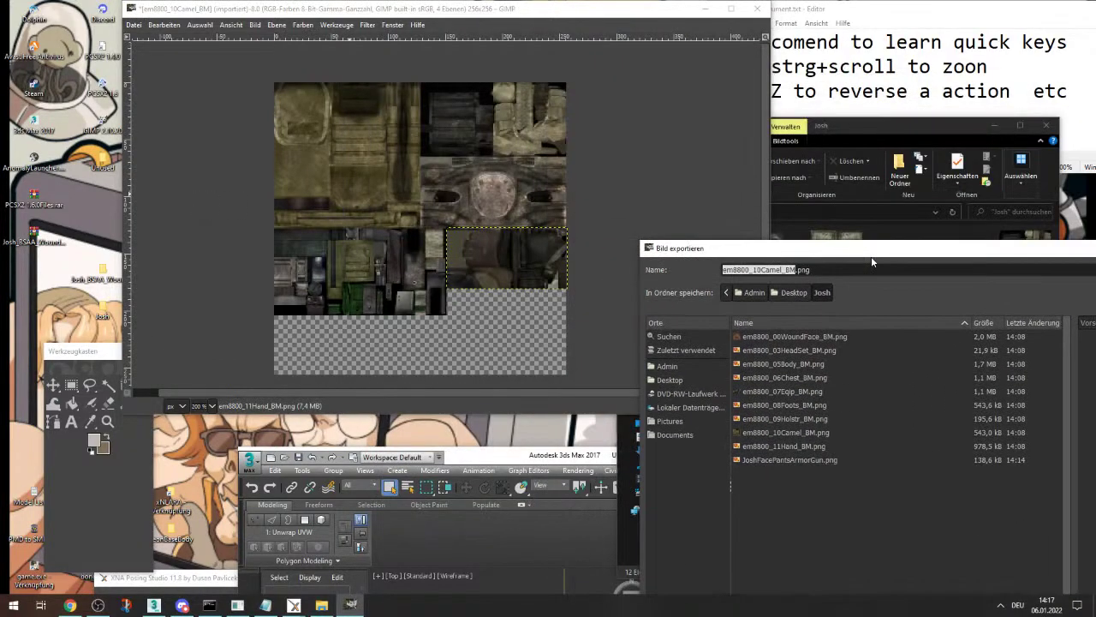
type("Josh")
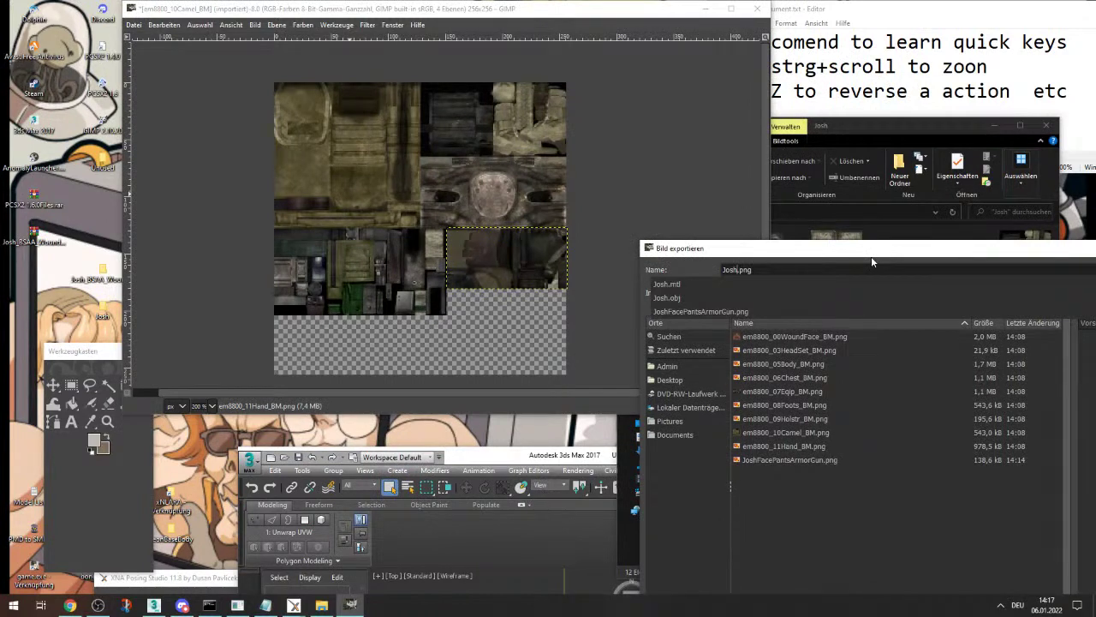
type("bag")
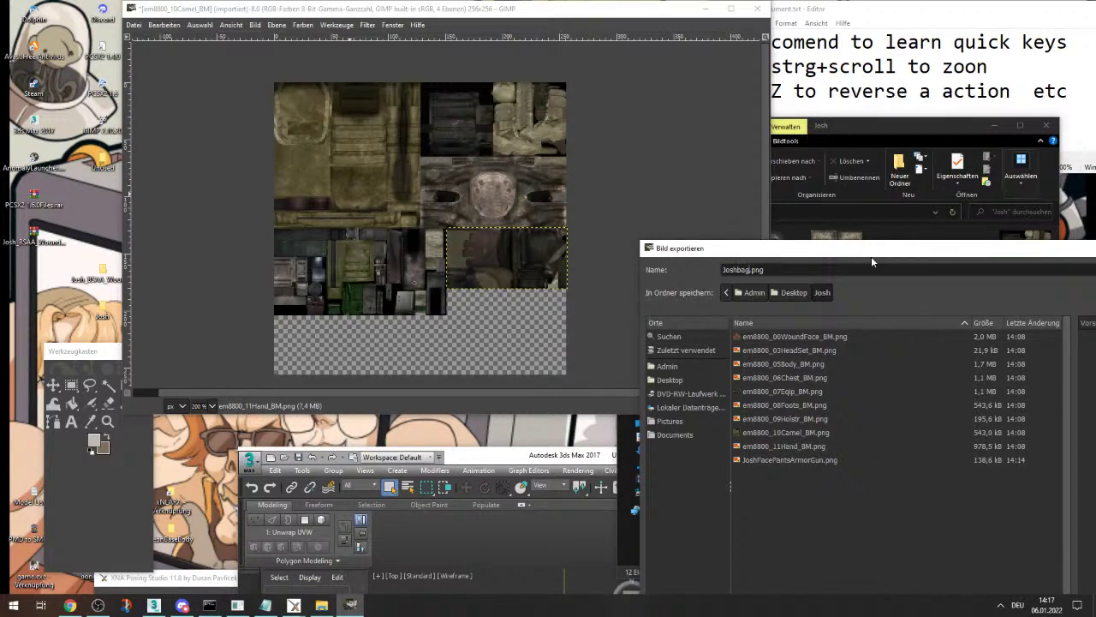
type("ShoesGearGloves")
key("Return")
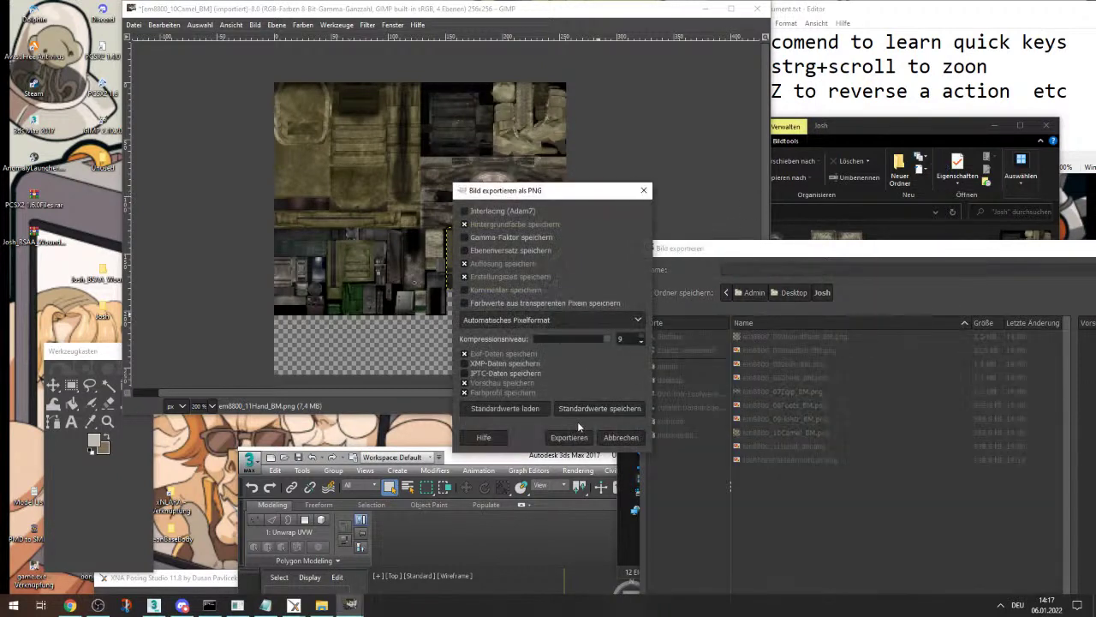
left_click(573, 436)
- Close the exported image without saving, minimize GIMP, and check the two combined PNG files in the Josh folder
left_click(757, 9)
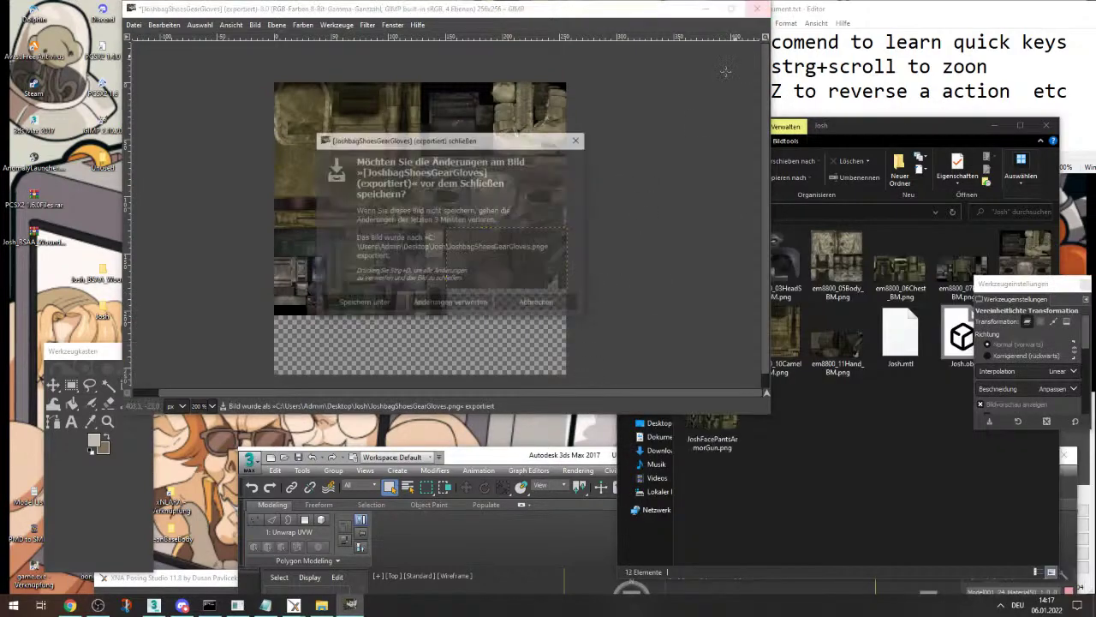
left_click(462, 304)
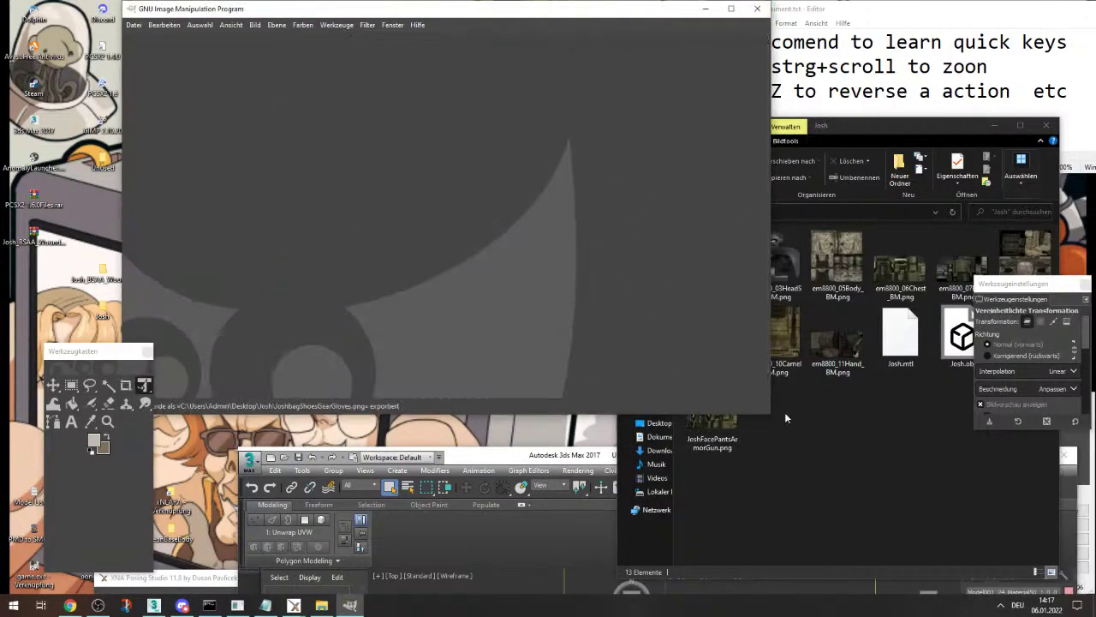
left_click(785, 412)
left_click(701, 8)
left_click(719, 400)
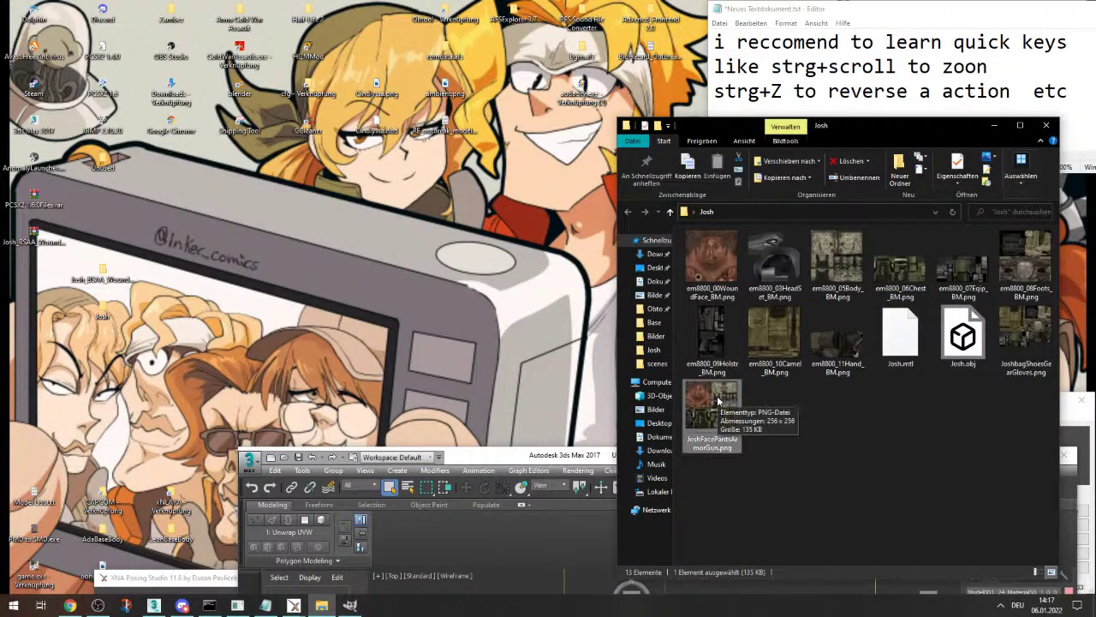
left_click(1009, 351)
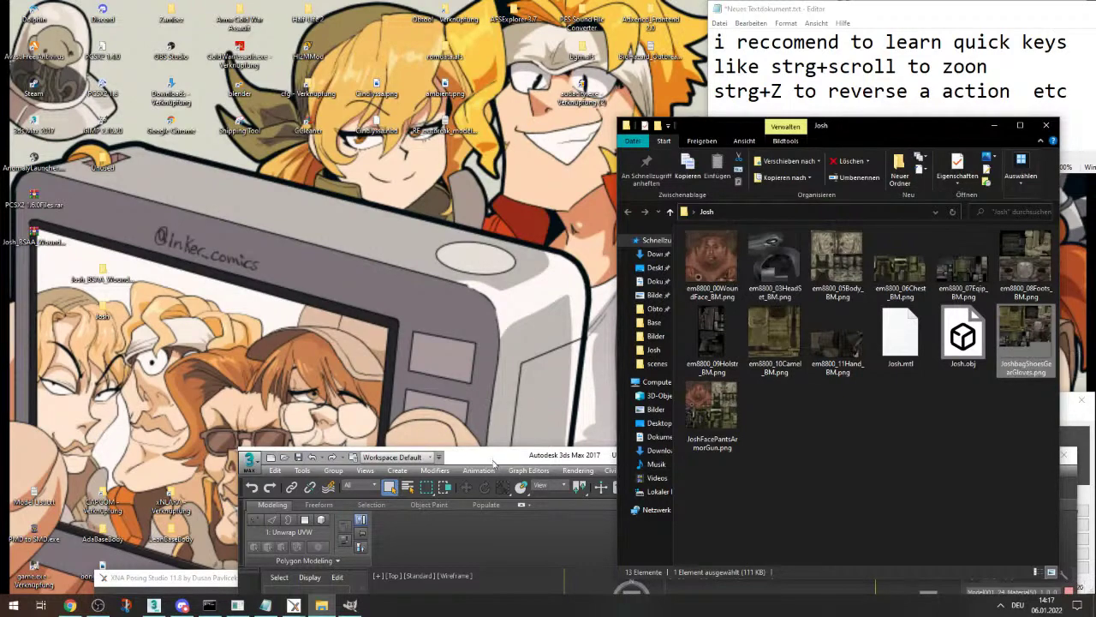
- Switch to 3ds Max, bring its whole window into view, and clear the head mesh selection
left_click_drag(497, 457, 326, 11)
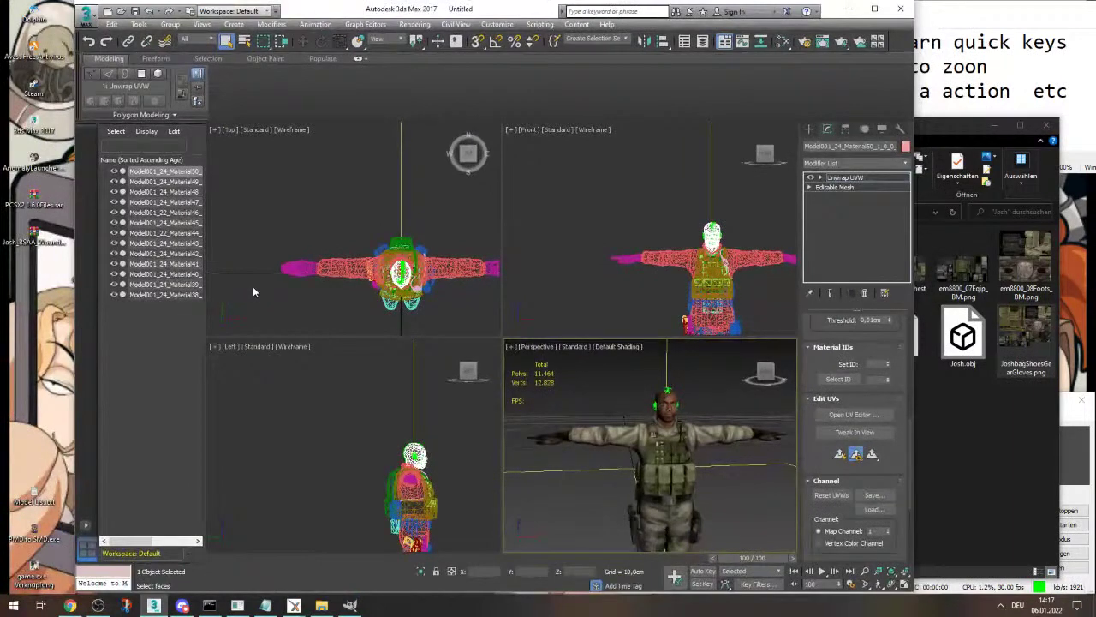
left_click(194, 343)
left_click(172, 172)
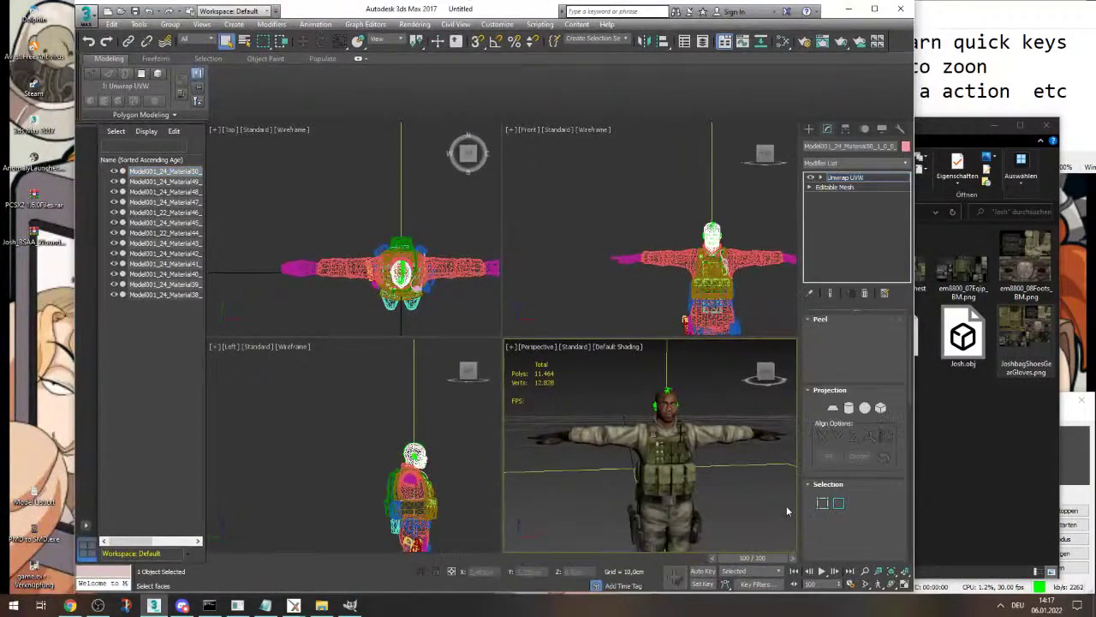
scroll(675, 400, "up", 5)
scroll(673, 402, "down", 10)
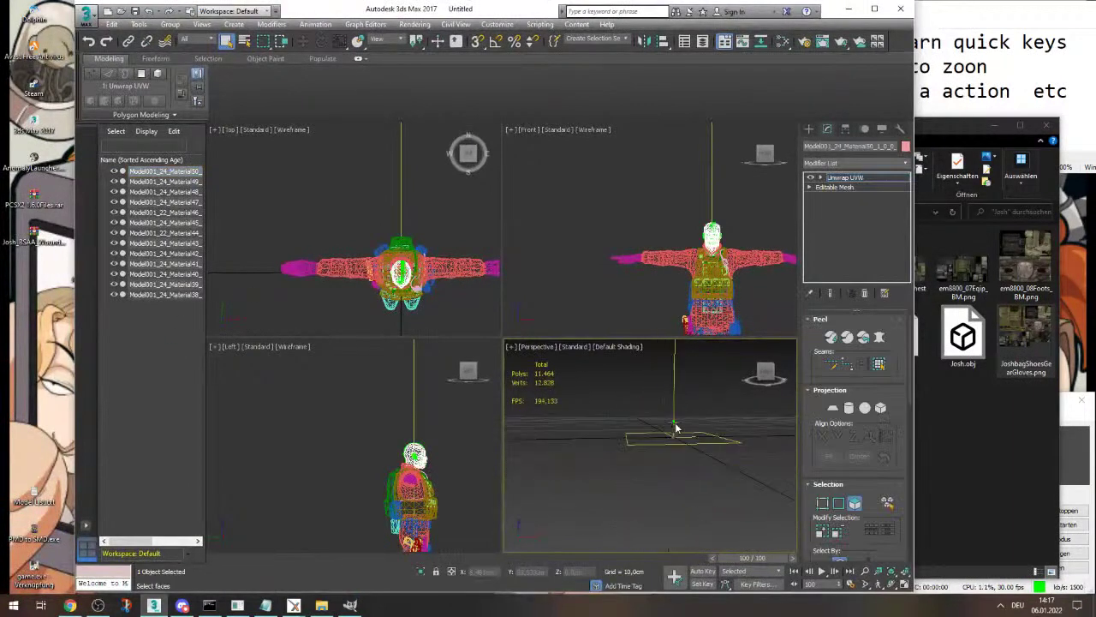
left_click(138, 417)
scroll(721, 250, "down", 12)
scroll(728, 251, "up", 5)
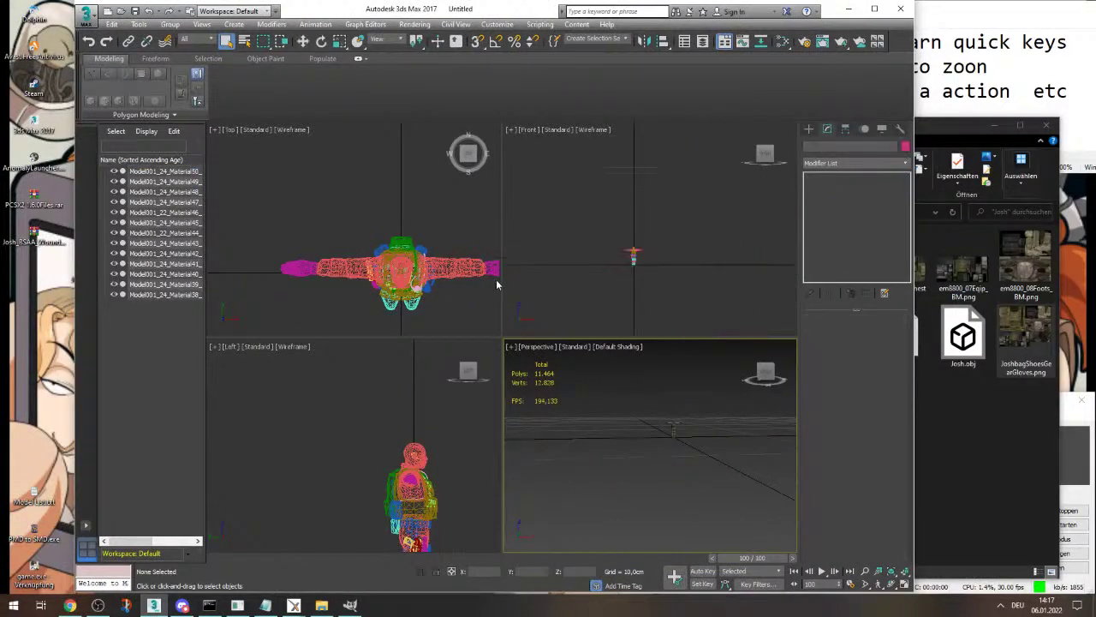
- Select all the character's meshes in the Front view, scale them up uniformly in two passes, and deselect them
left_click_drag(577, 294, 749, 214)
key("e")
key("r")
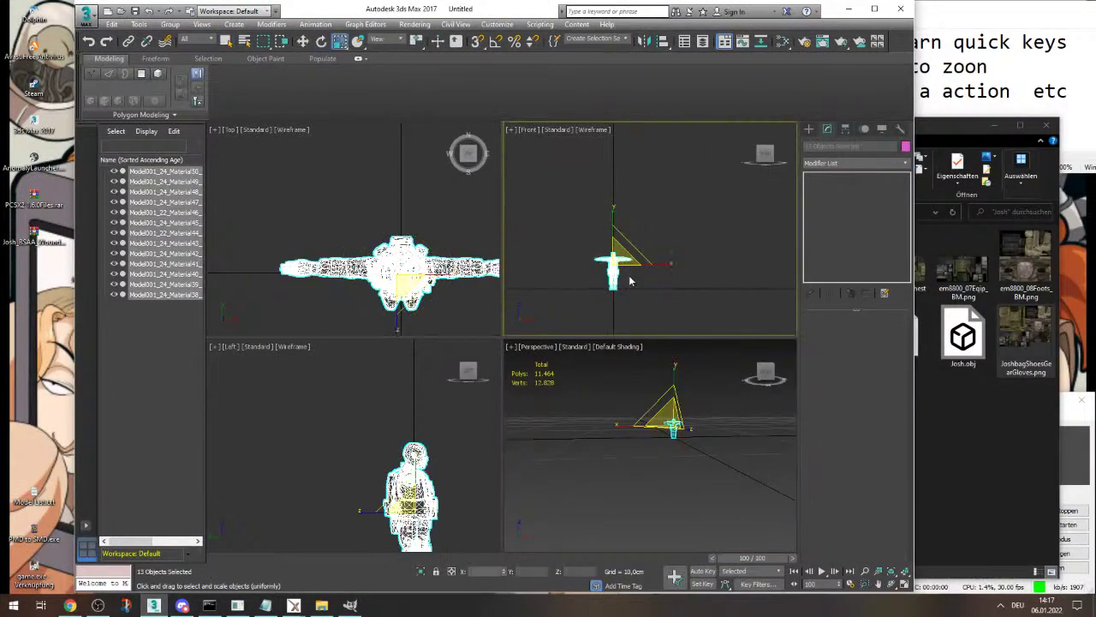
left_click_drag(614, 257, 611, 391)
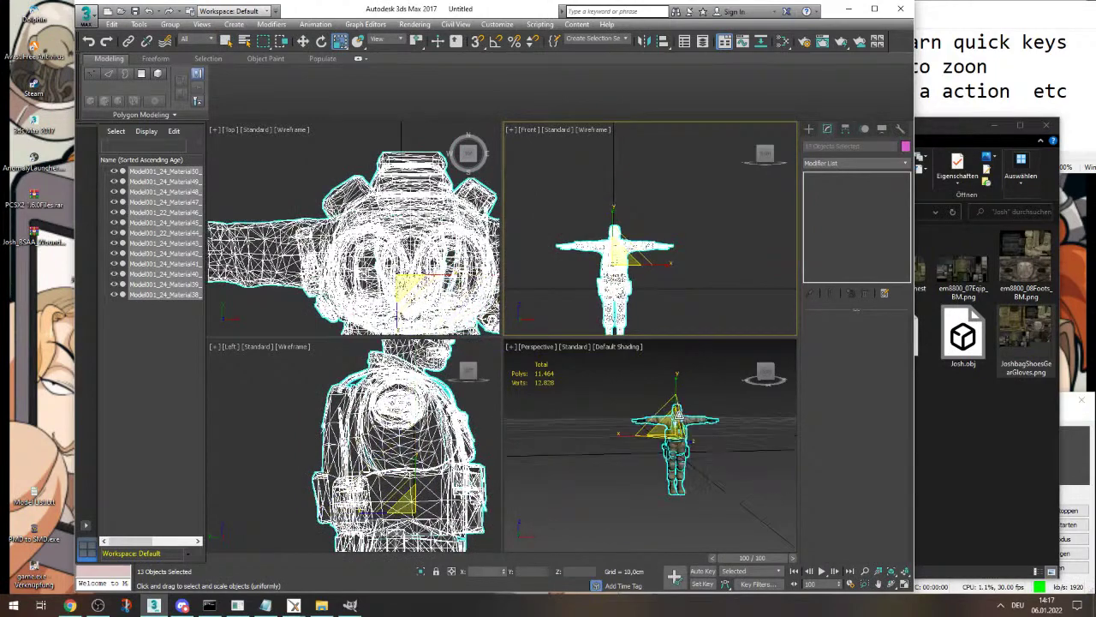
scroll(597, 397, "up", 2)
scroll(597, 397, "down", 8)
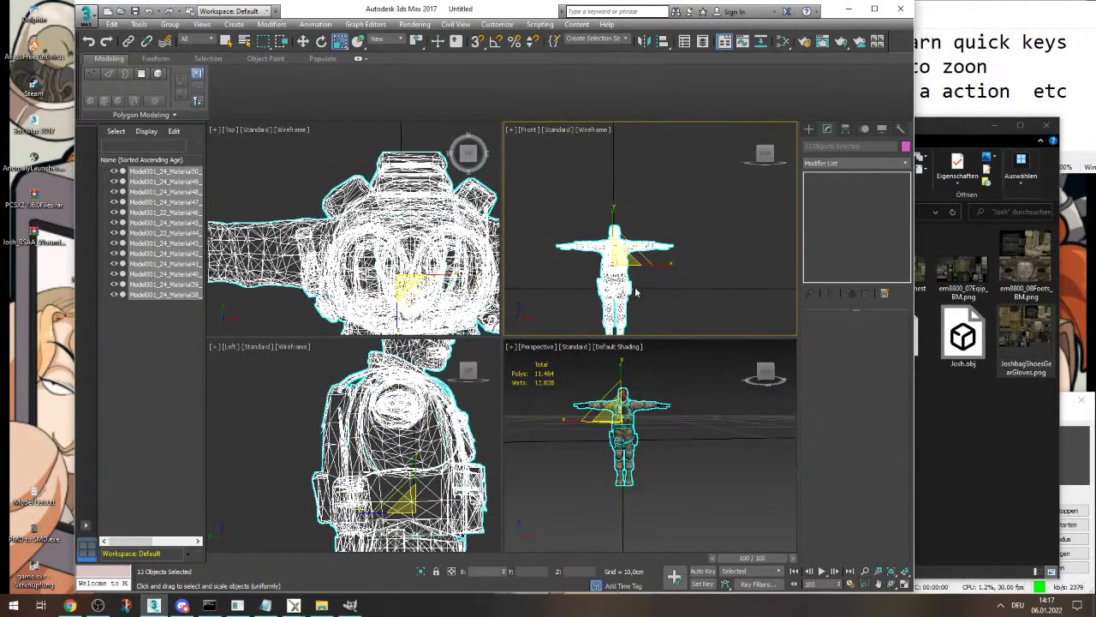
left_click_drag(613, 247, 616, 190)
left_click(680, 445)
- Select the character's head, examine it from the front in the Perspective view, and clear the selection
scroll(627, 395, "up", 7)
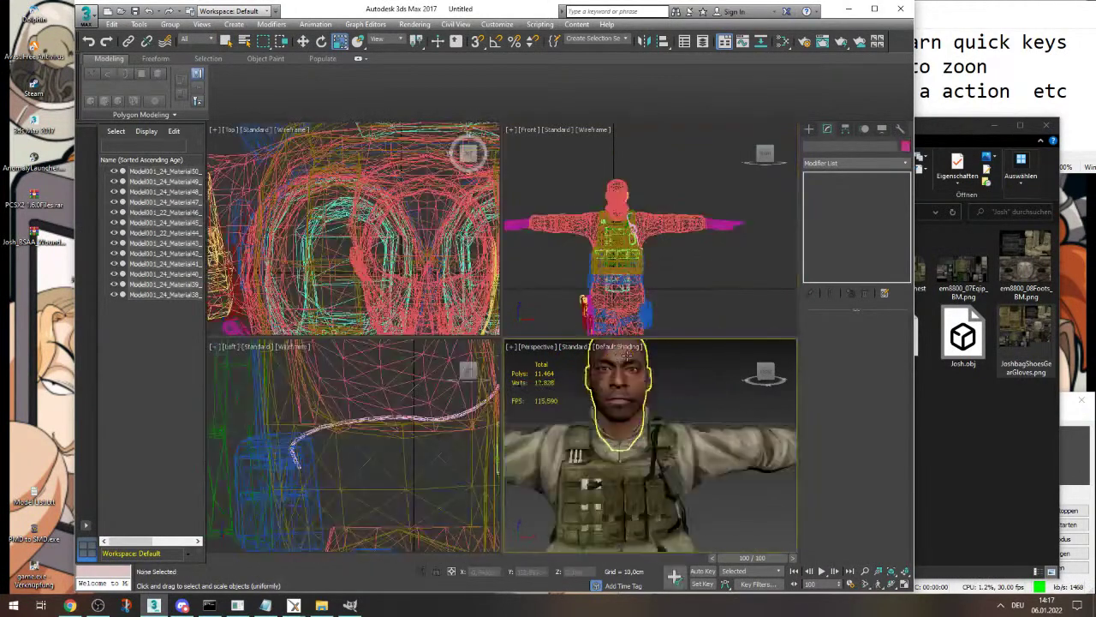
left_click(626, 394)
scroll(722, 418, "down", 8)
scroll(737, 404, "up", 7)
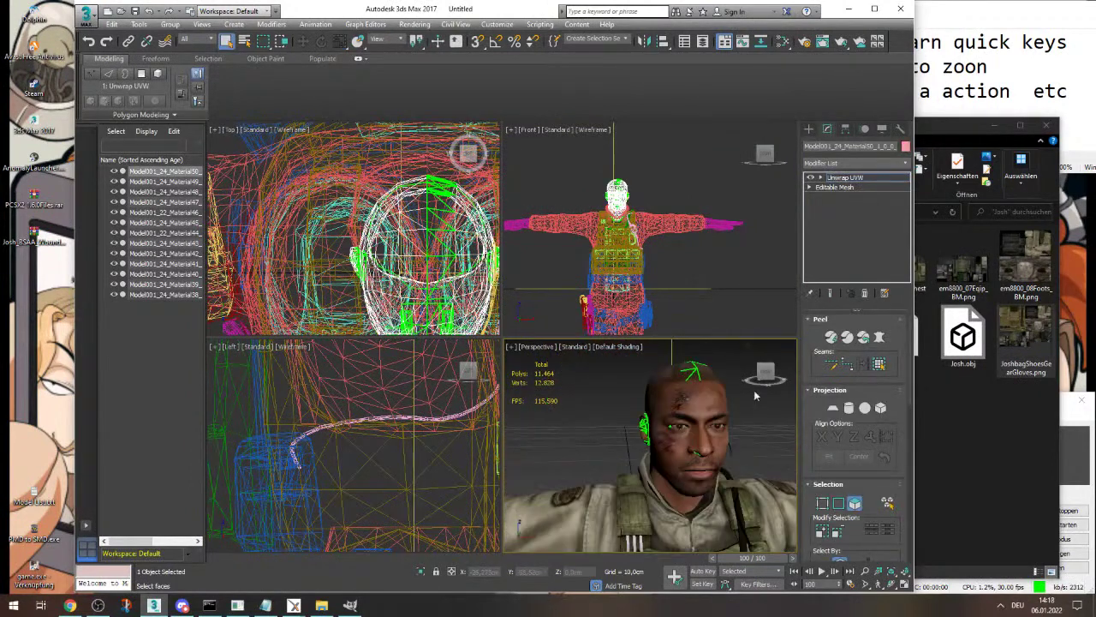
mouse_move(768, 380)
left_mouse_down()
mouse_move(814, 380)
mouse_move(768, 382)
left_mouse_up()
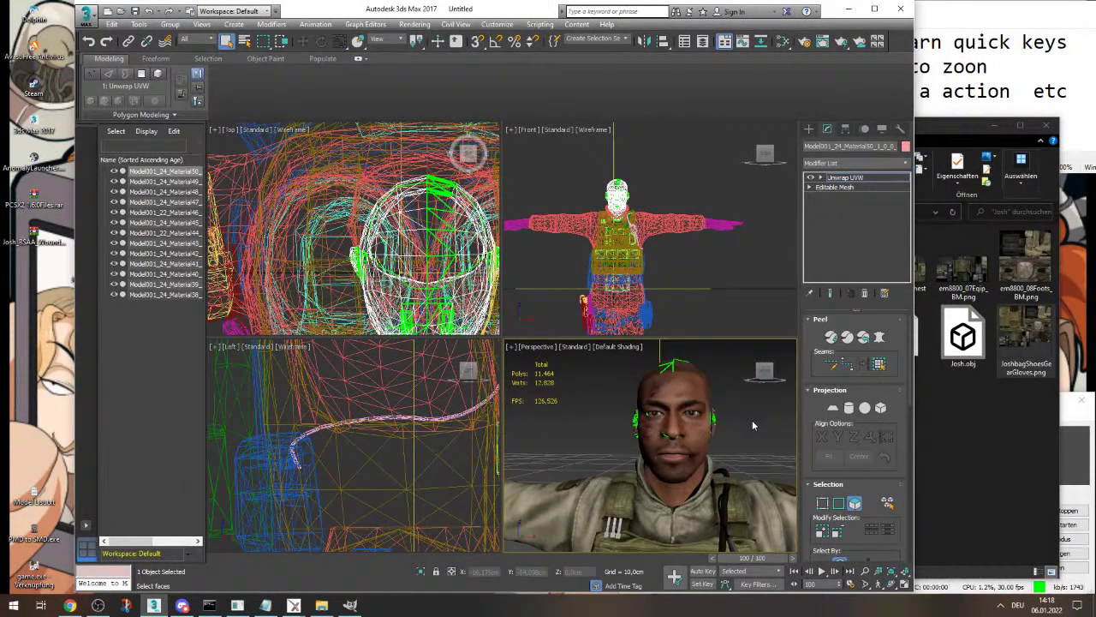
left_click(162, 331)
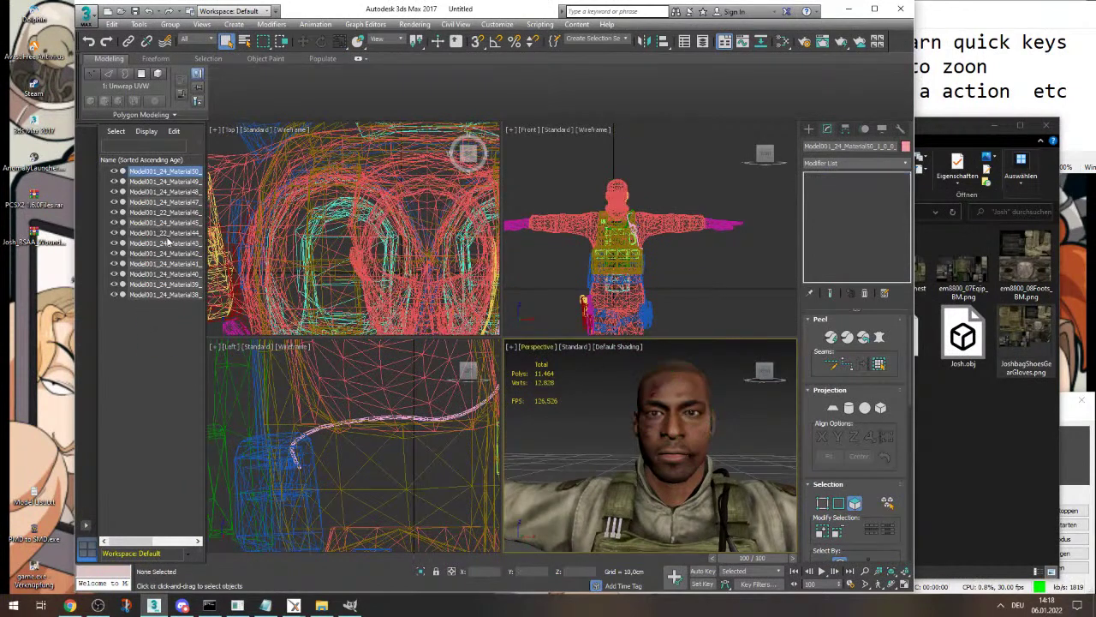
- Select the head mesh and delete its Unwrap UVW modifier, leaving only the Editable Mesh
left_click(171, 175)
left_click(168, 192)
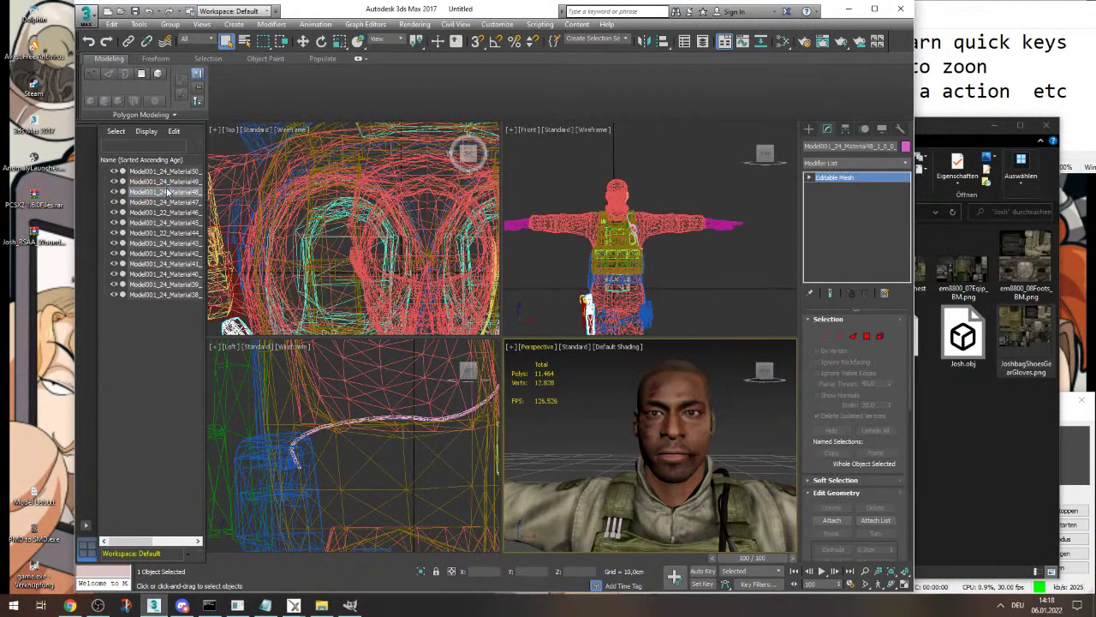
left_click(171, 174)
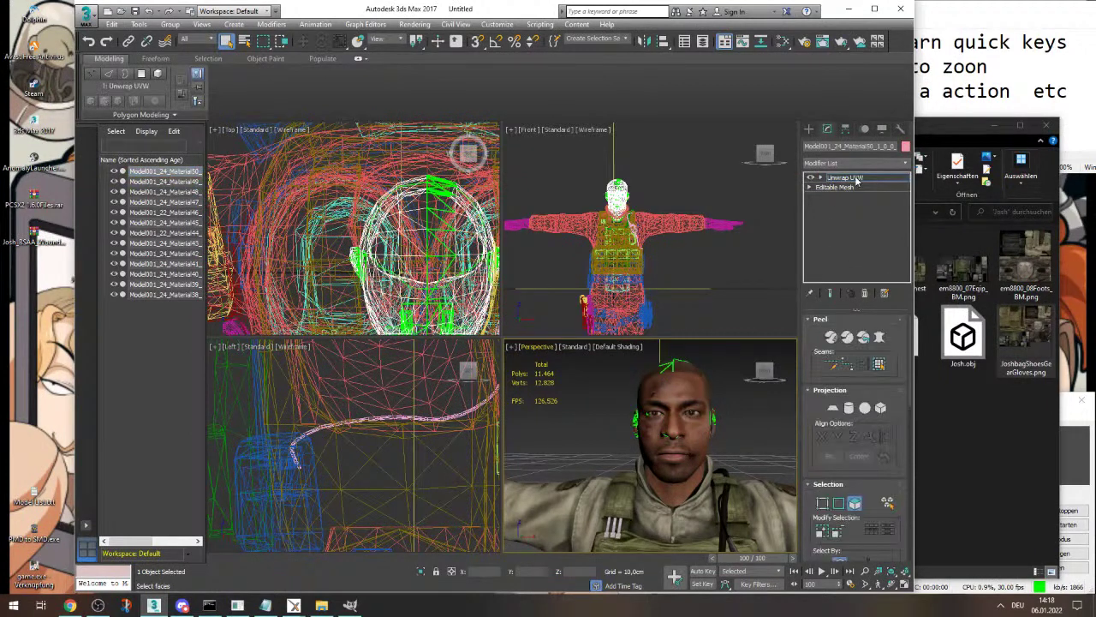
right_click(848, 181)
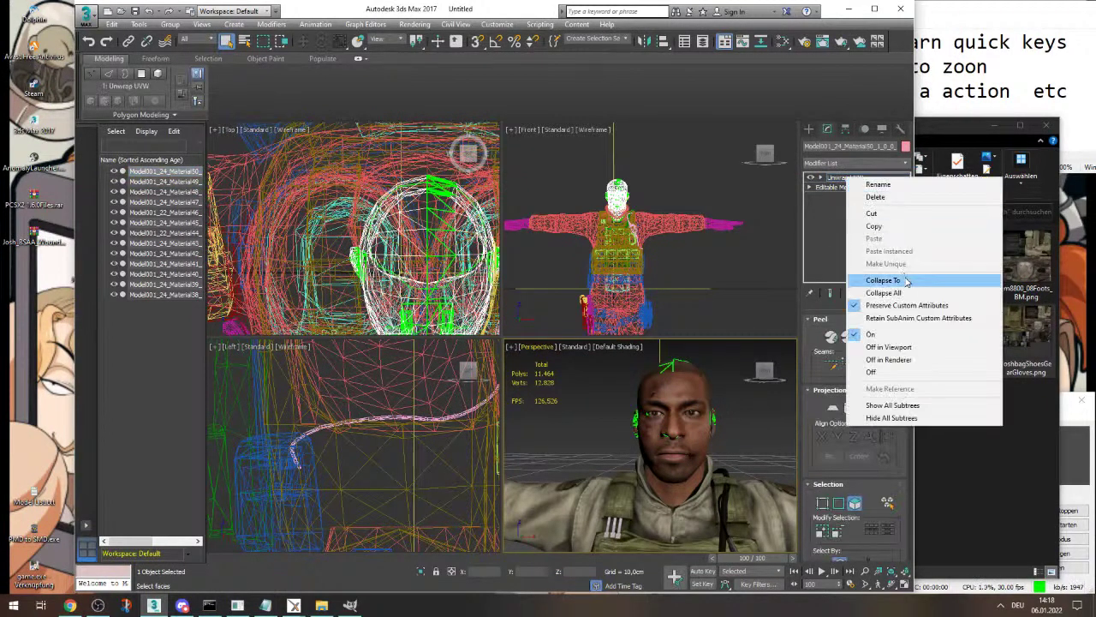
left_click(756, 418)
left_click(187, 183)
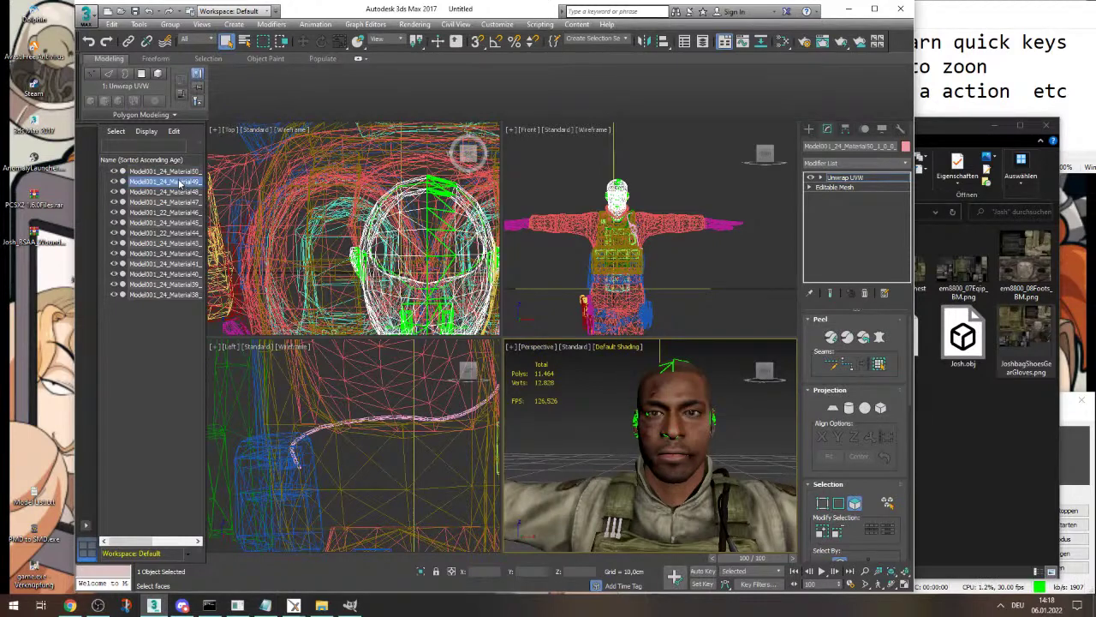
left_click(180, 172)
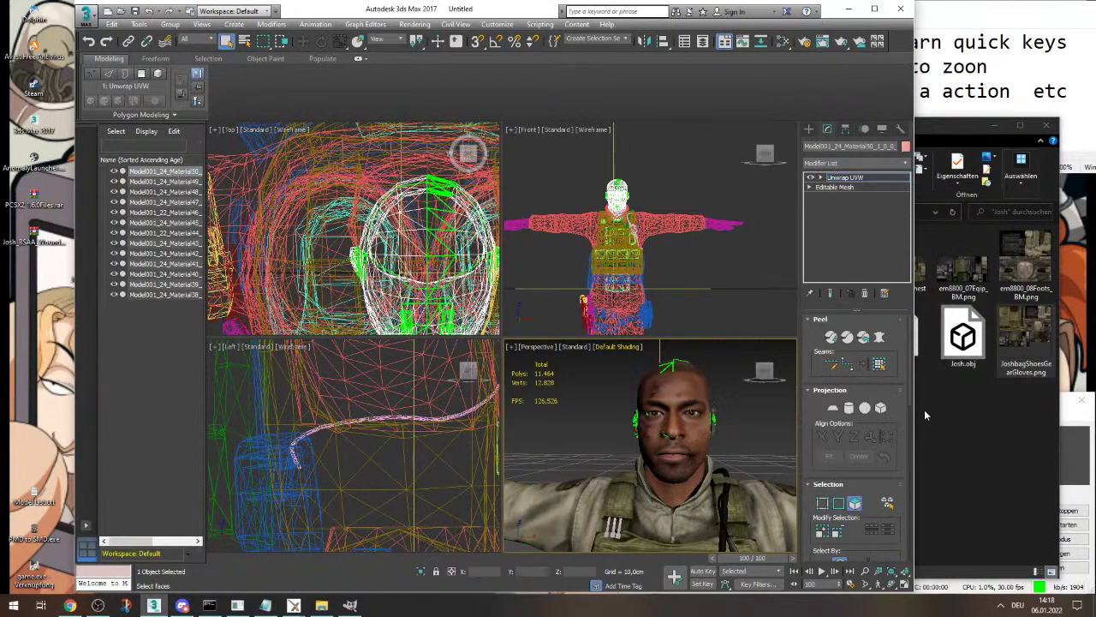
right_click(844, 182)
left_click(848, 201)
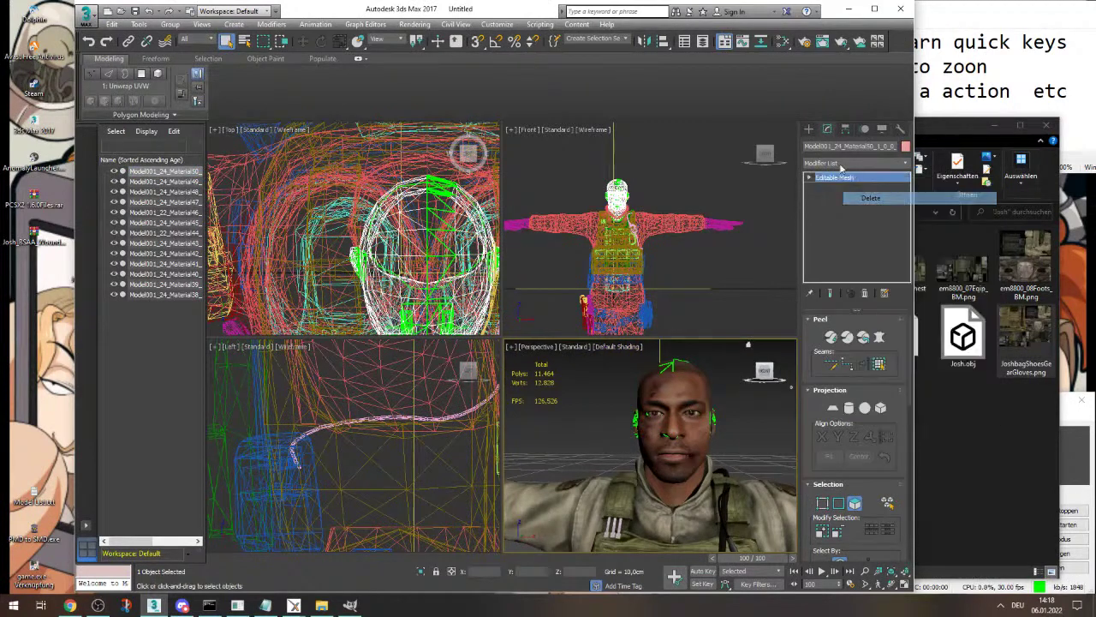
left_click(828, 128)
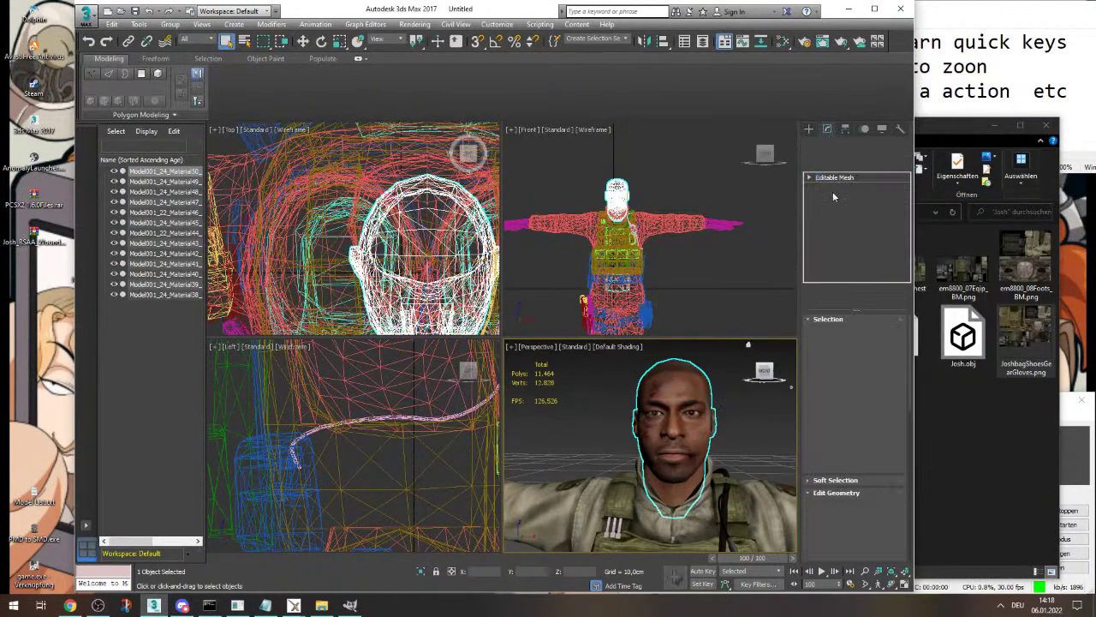
- Try to attach the headset mesh to the head mesh
left_click(831, 520)
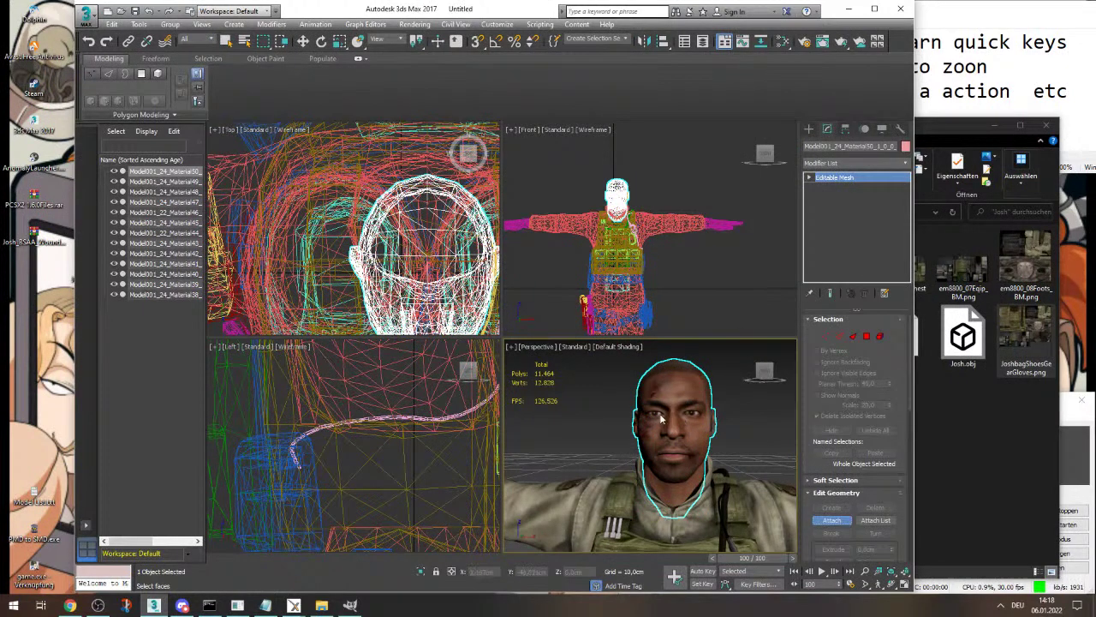
left_click(173, 179)
left_click(609, 286)
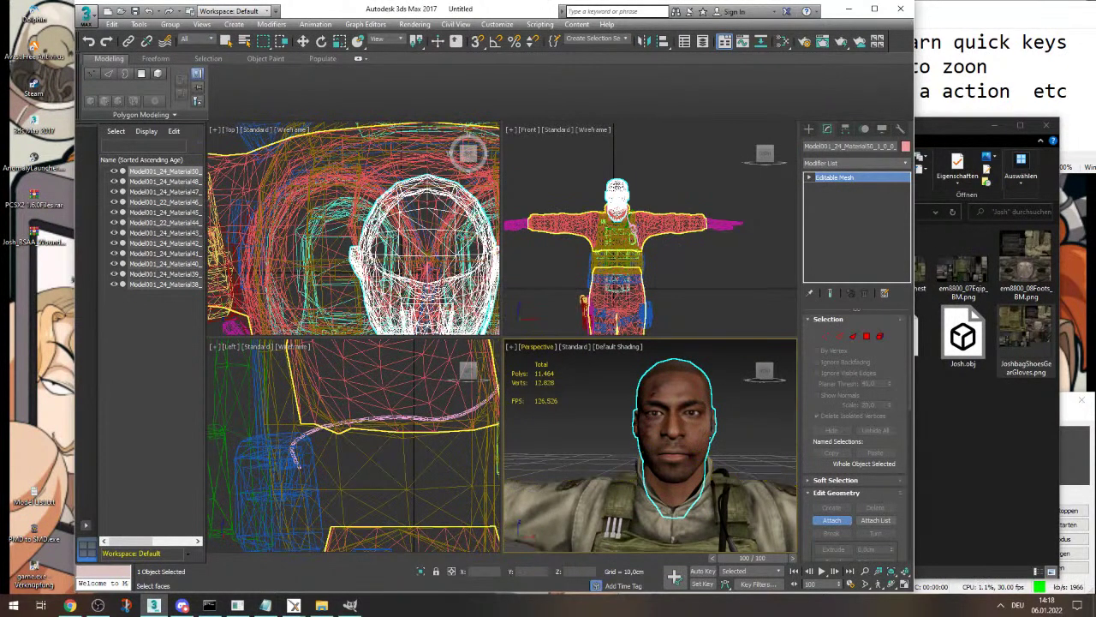
left_click(159, 366)
- Select the headset mesh beside the ear, attach the head mesh to it, and clear the selection
left_click(184, 183)
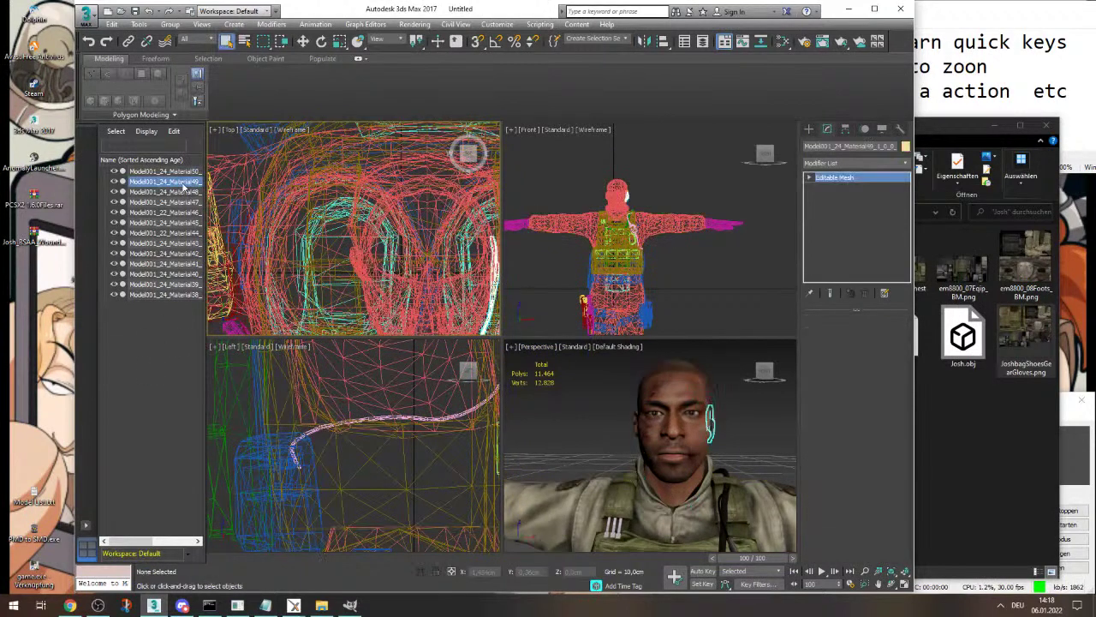
middle_click_drag(545, 415, 656, 420, "alt")
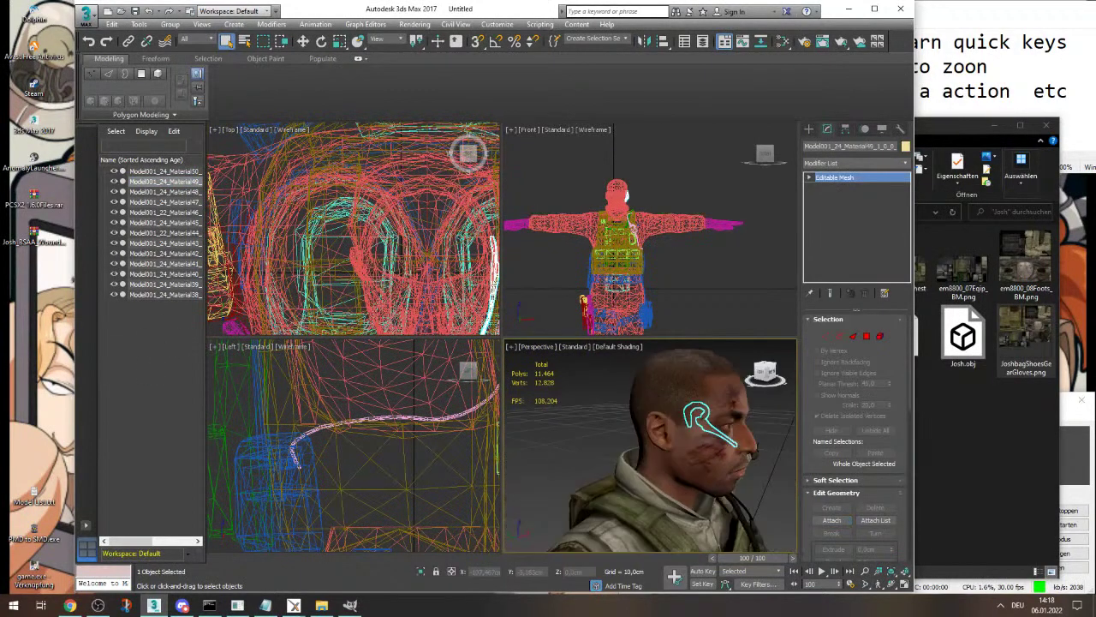
left_click(828, 522)
left_click(691, 394)
key("Return")
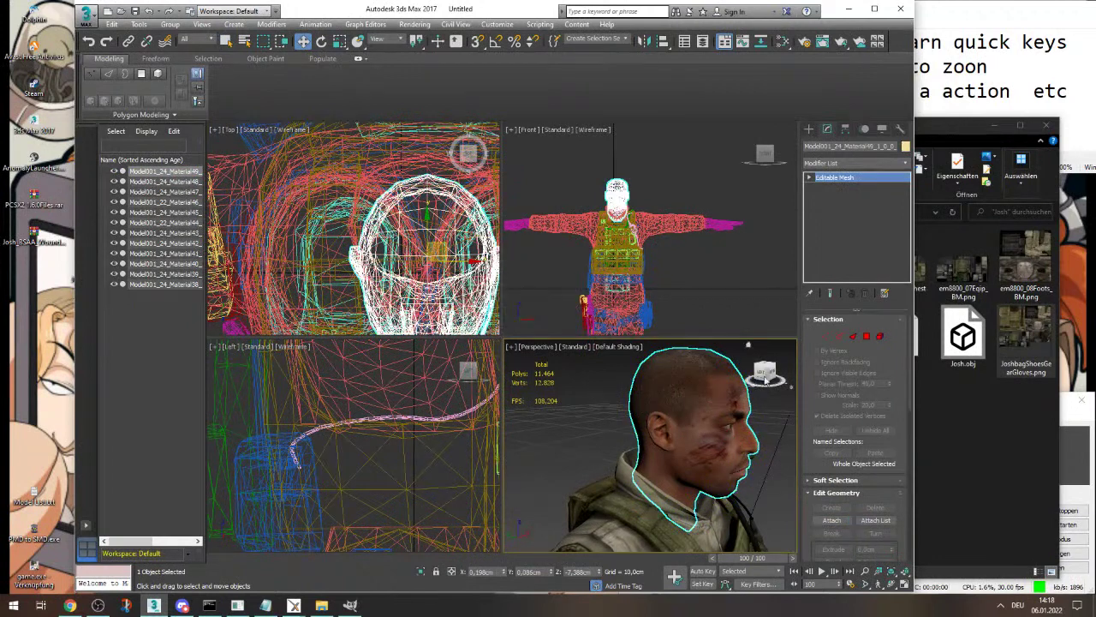
middle_click_drag(768, 396, 695, 410, "alt")
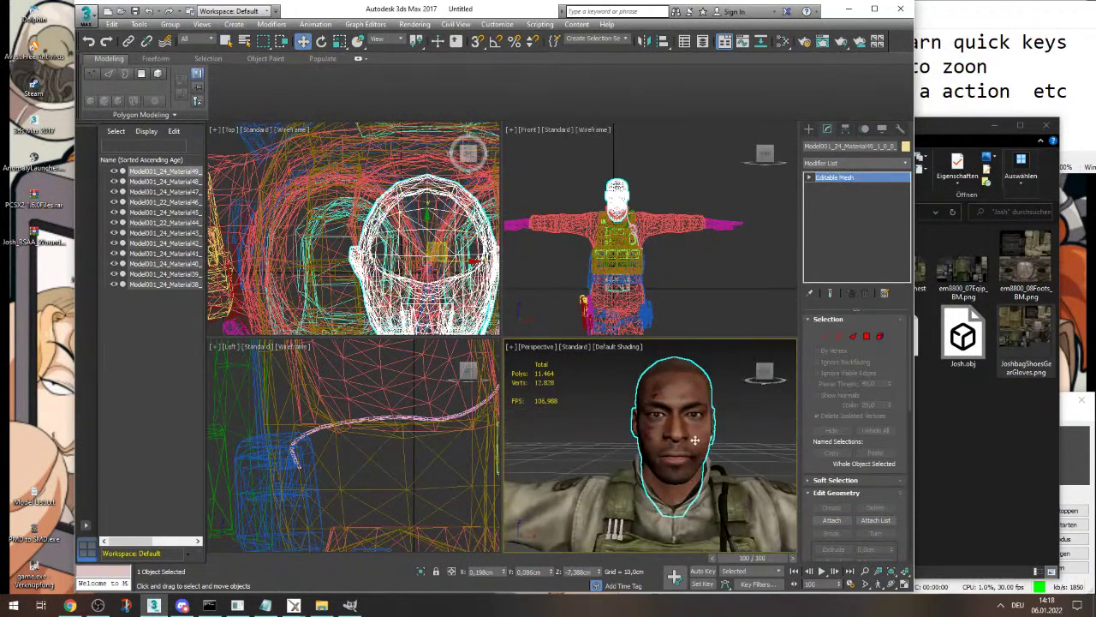
left_click(761, 442)
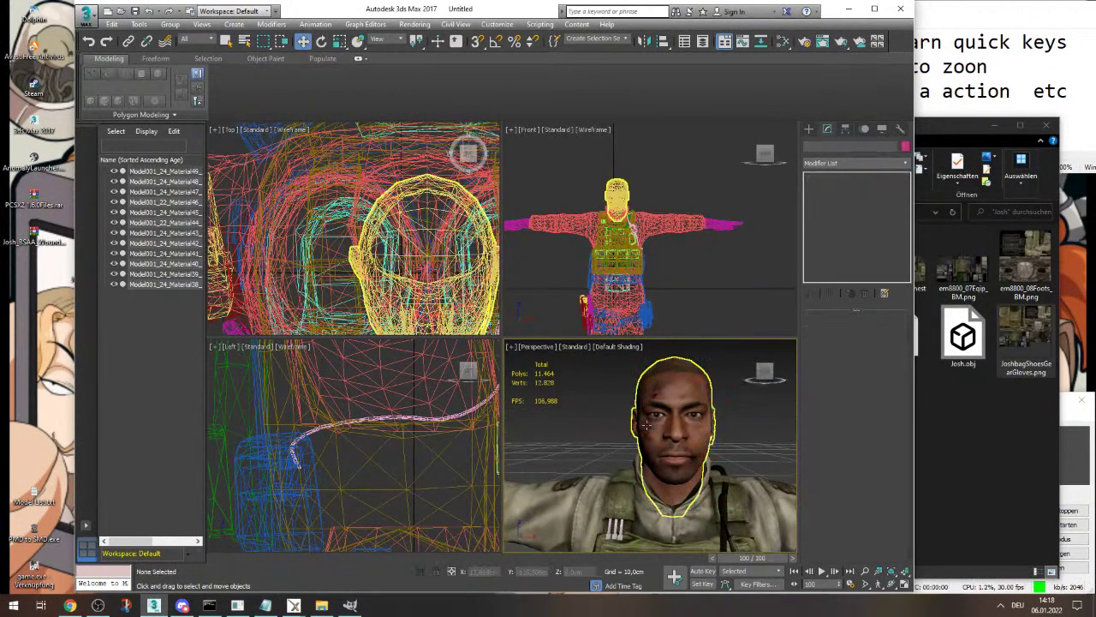
- Select the character's meshes one after another to examine which body part or piece of gear each one covers
left_click(167, 171)
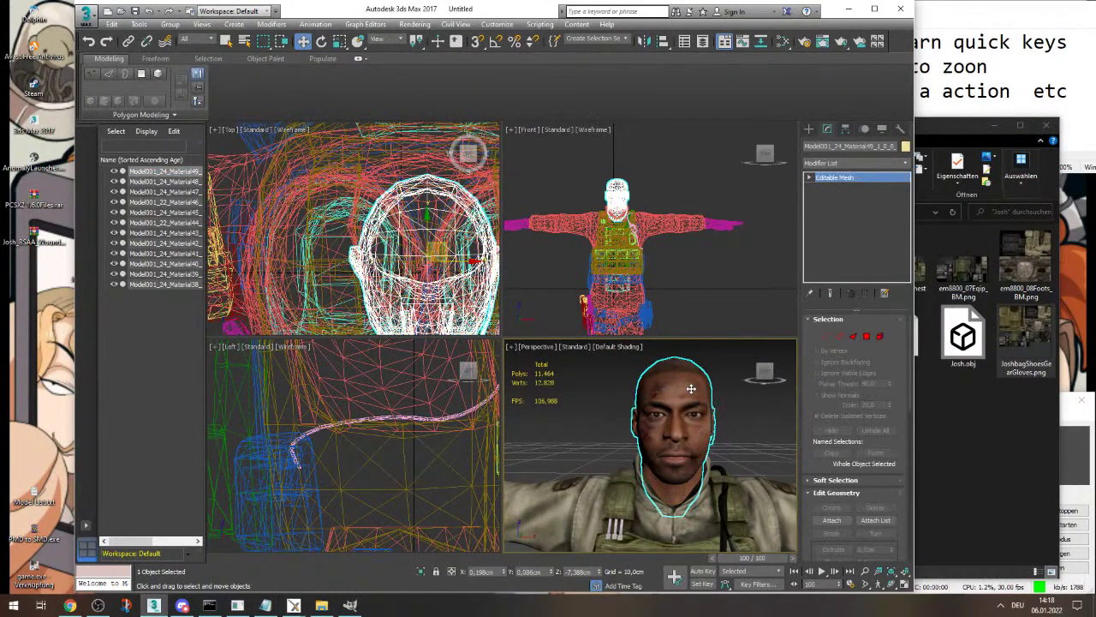
left_click(159, 182)
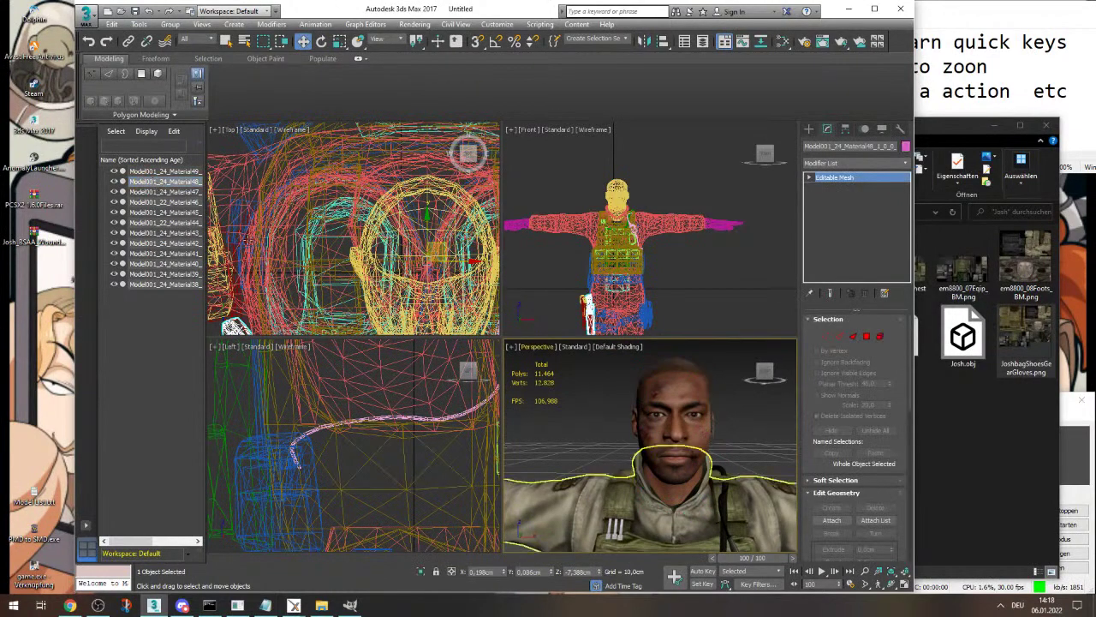
left_click(167, 192)
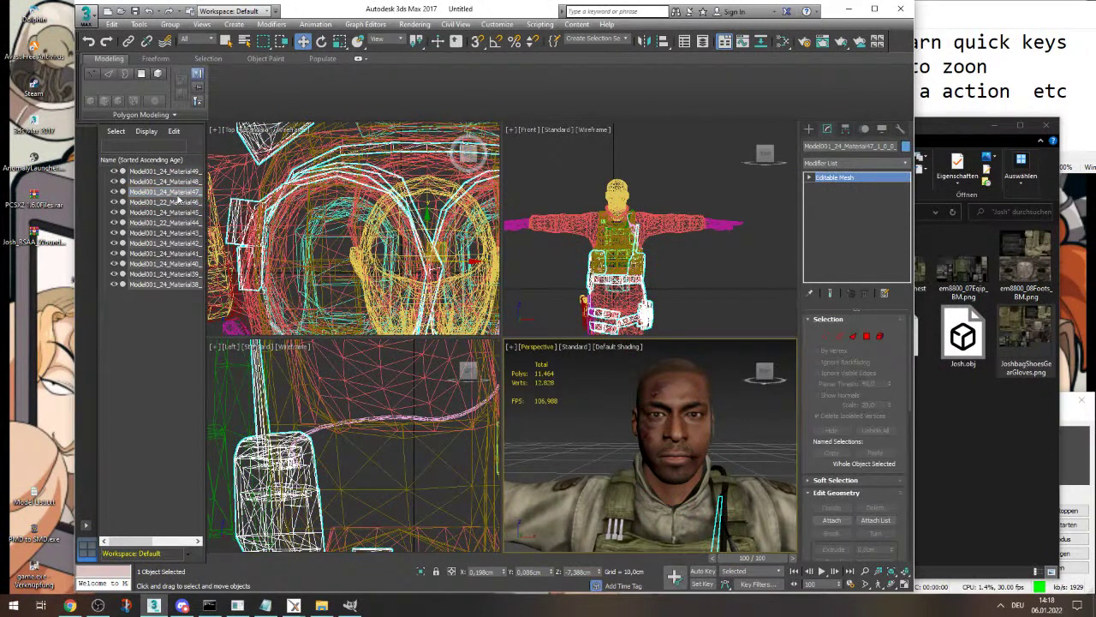
left_click(194, 210)
left_click(187, 232)
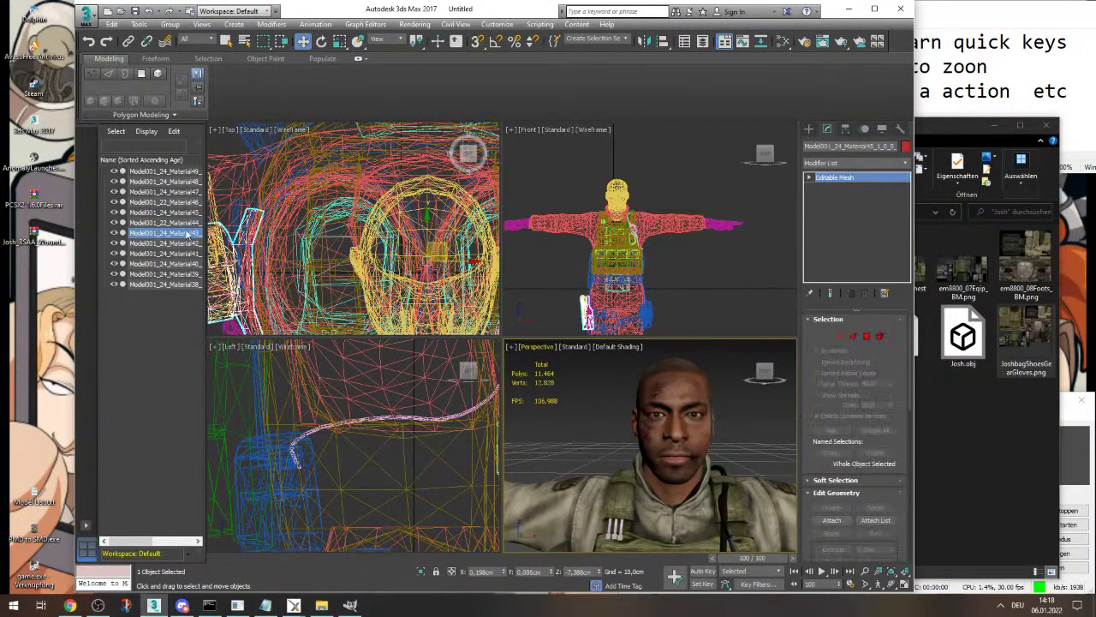
left_click(178, 243)
left_click(171, 253)
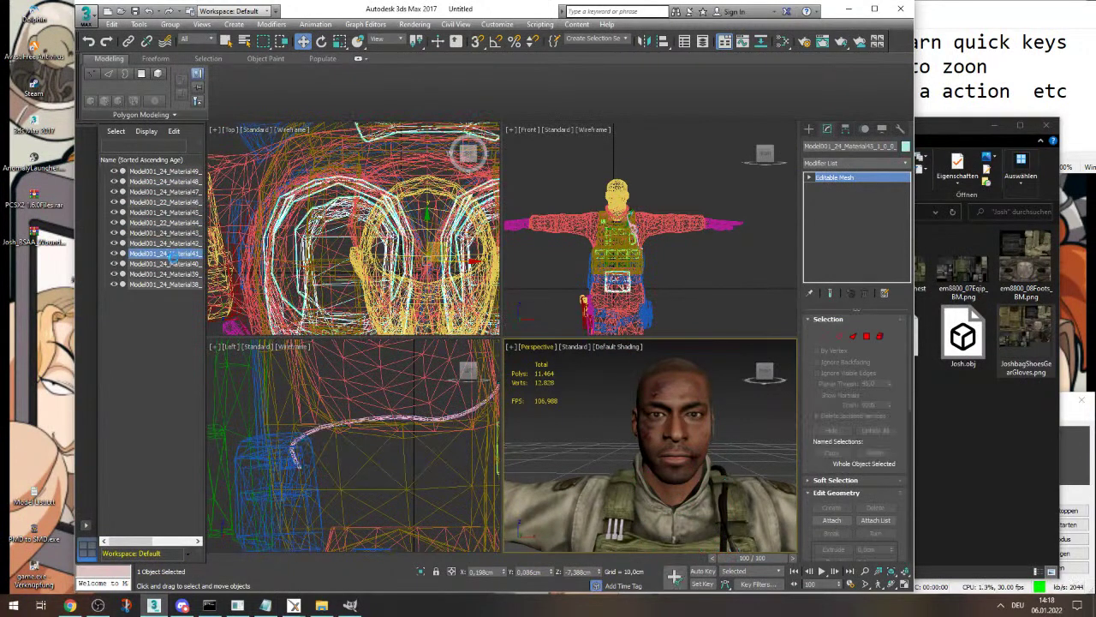
left_click(172, 273)
left_click(175, 283)
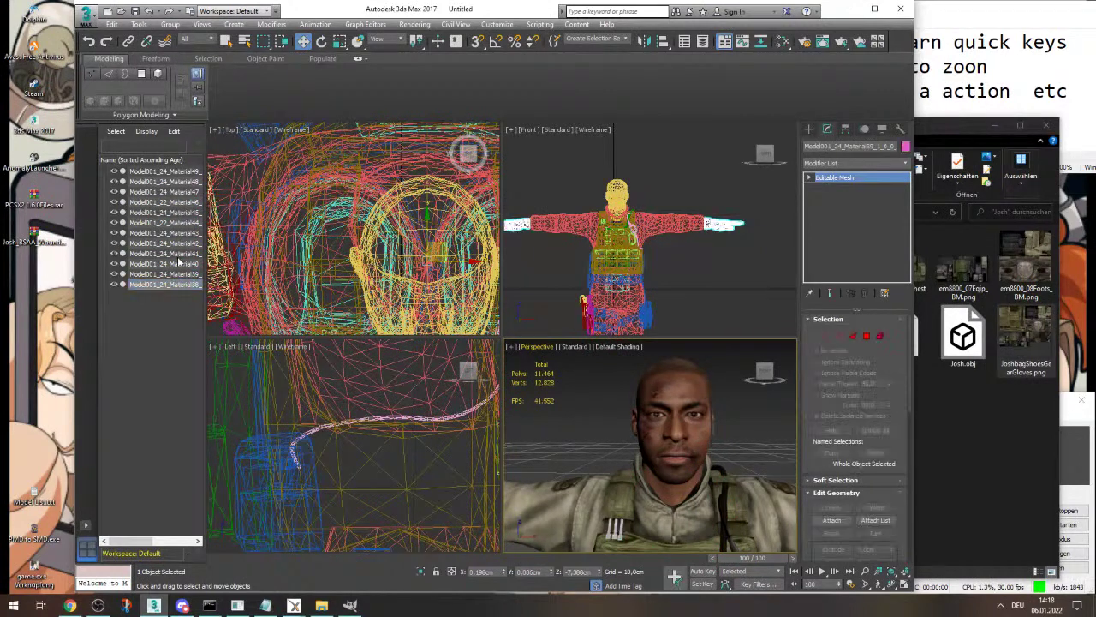
left_click(172, 171)
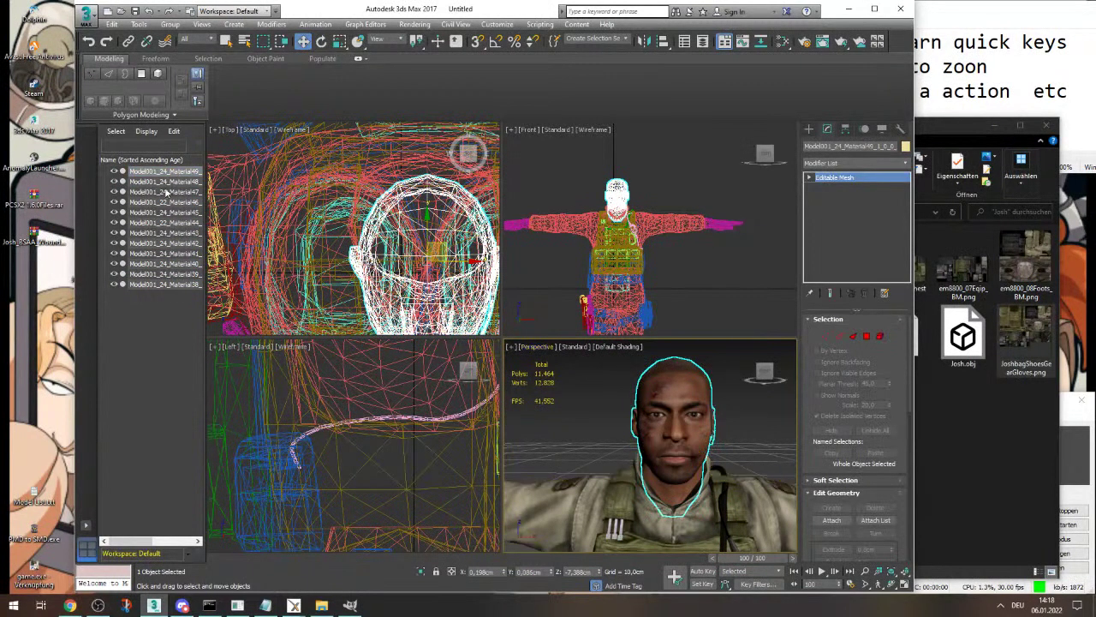
left_click(175, 181)
left_click(176, 173)
left_click(165, 192)
left_click(167, 212)
left_click(162, 223)
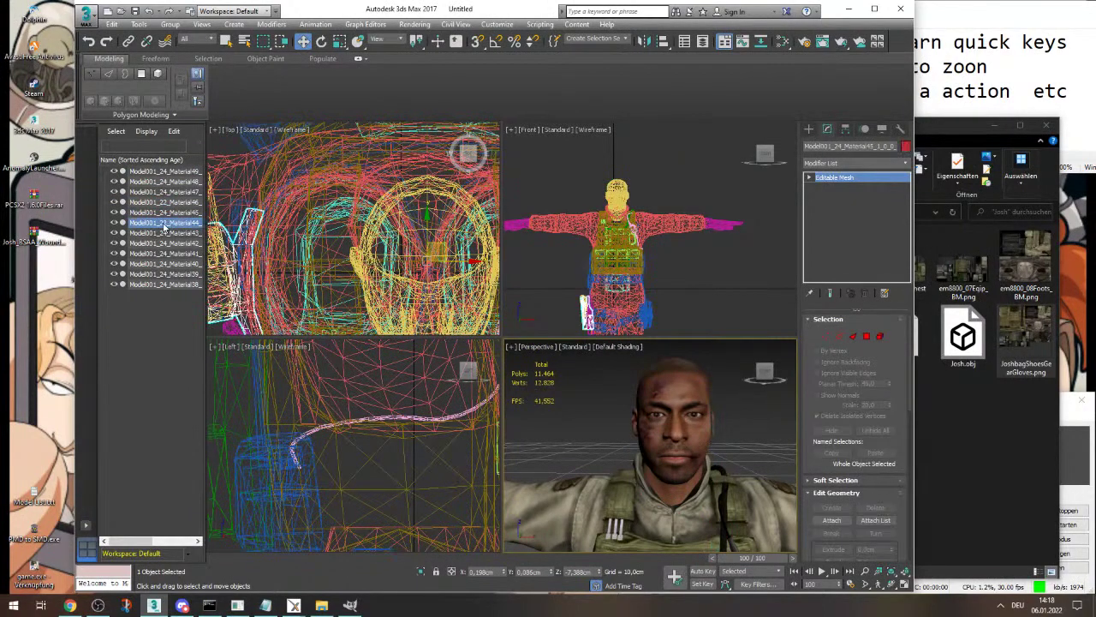
left_click(163, 234)
left_click(163, 253)
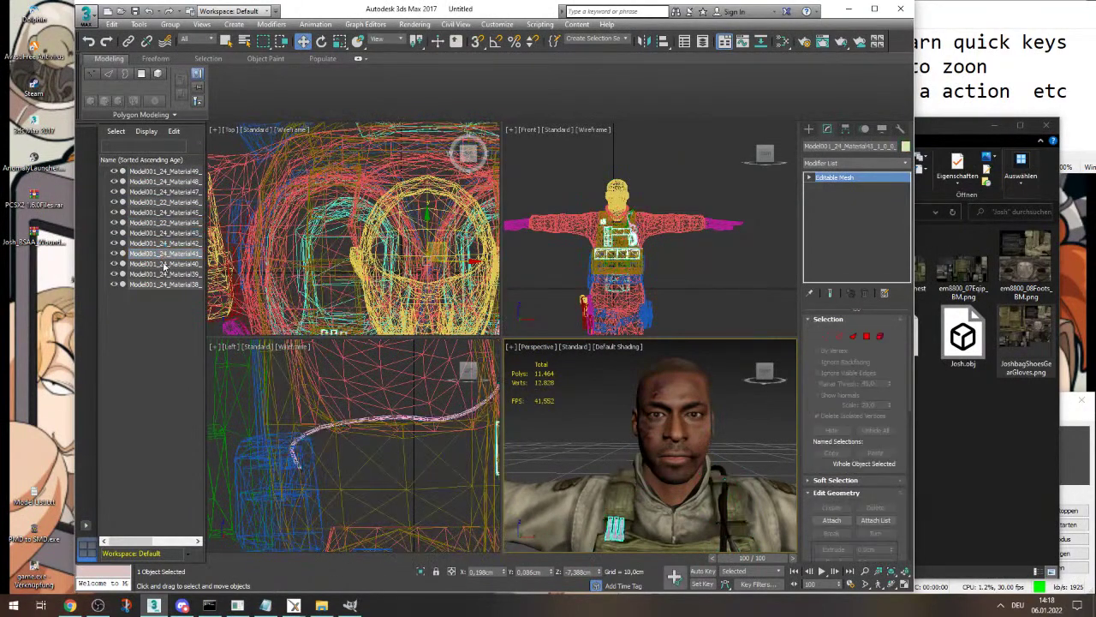
left_click(162, 264)
left_click(163, 283)
left_click(163, 274)
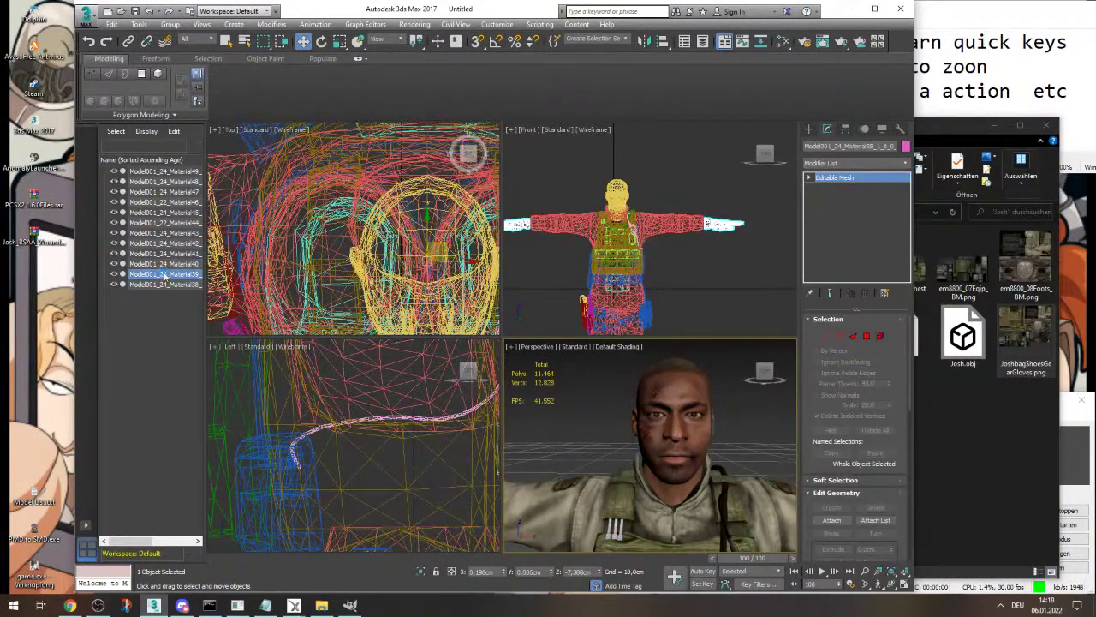
- Apply an Unwrap UVW modifier to the combined head and headset mesh and open its UV editor
left_click(165, 173)
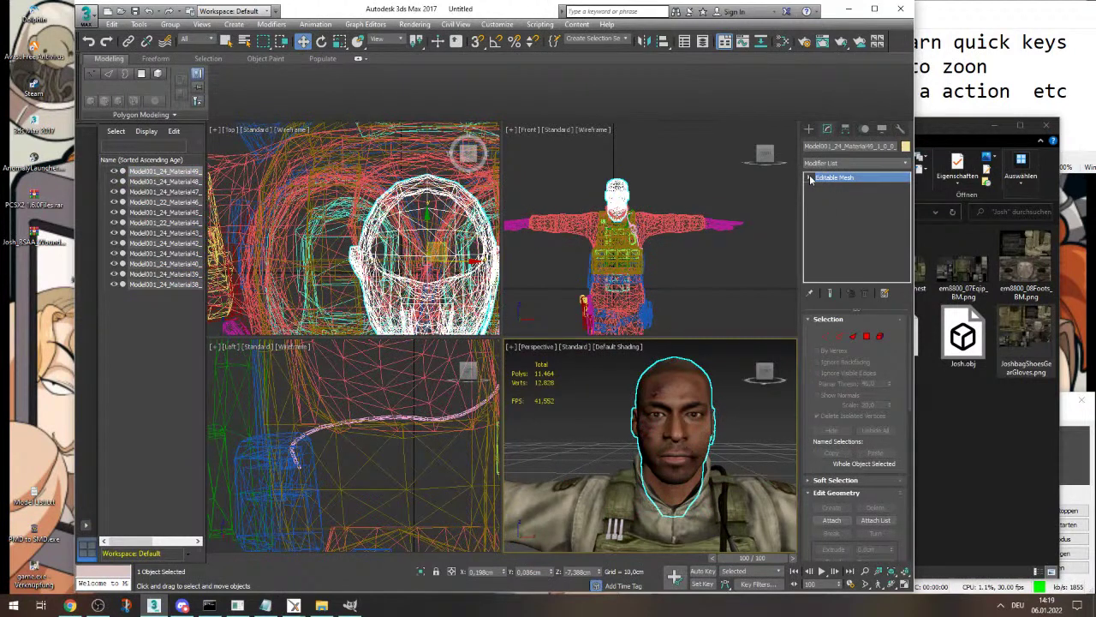
left_click(905, 163)
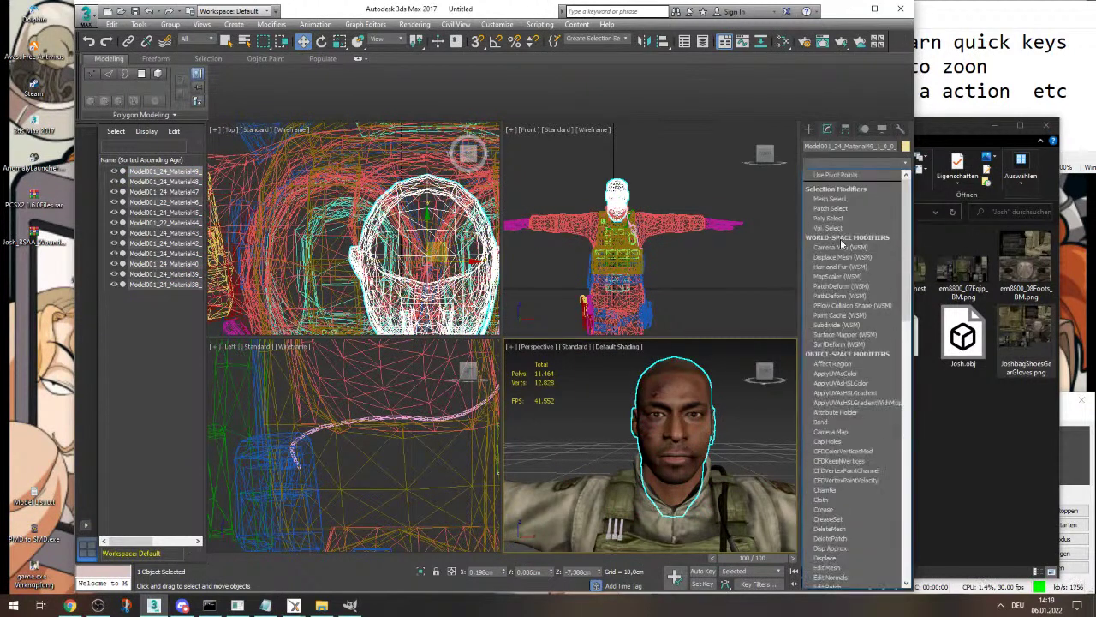
scroll(843, 247, "down", 20)
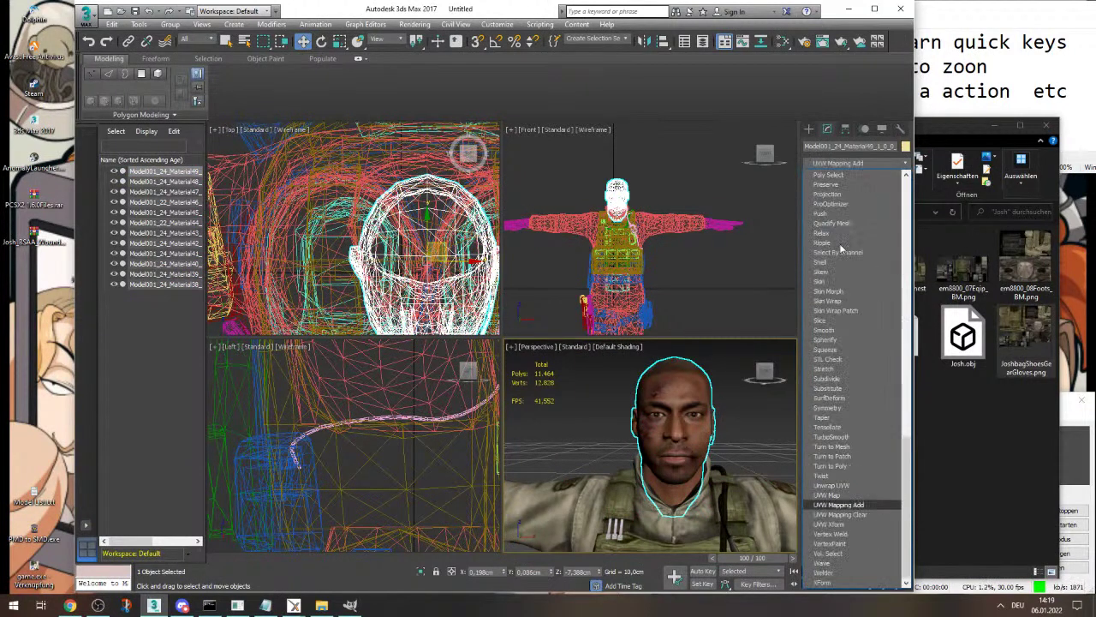
left_click(832, 485)
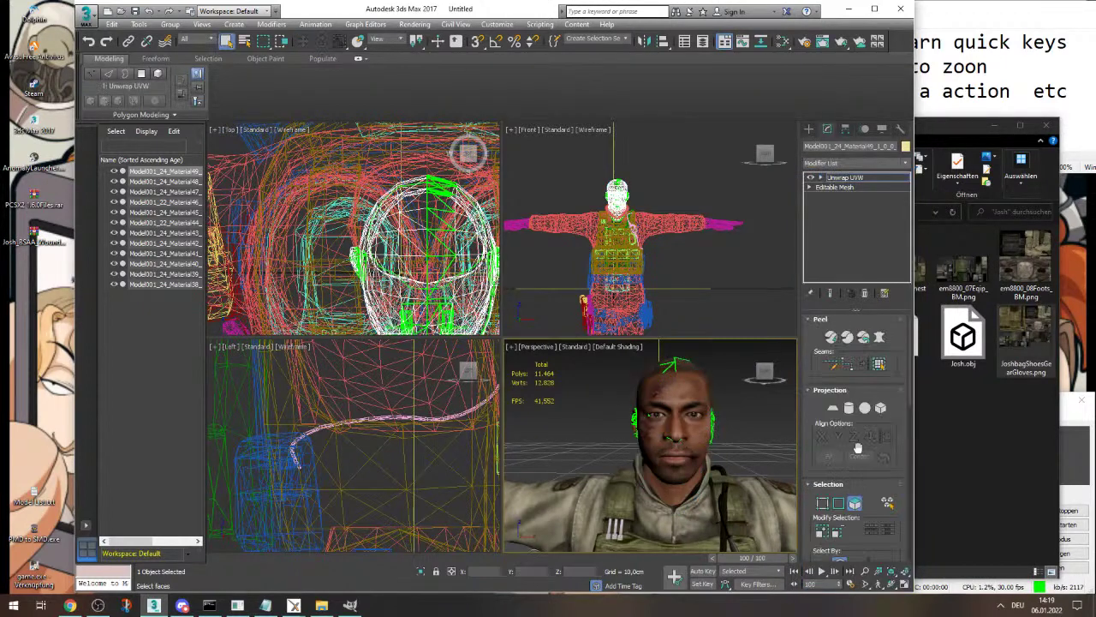
scroll(856, 403, "down", 5)
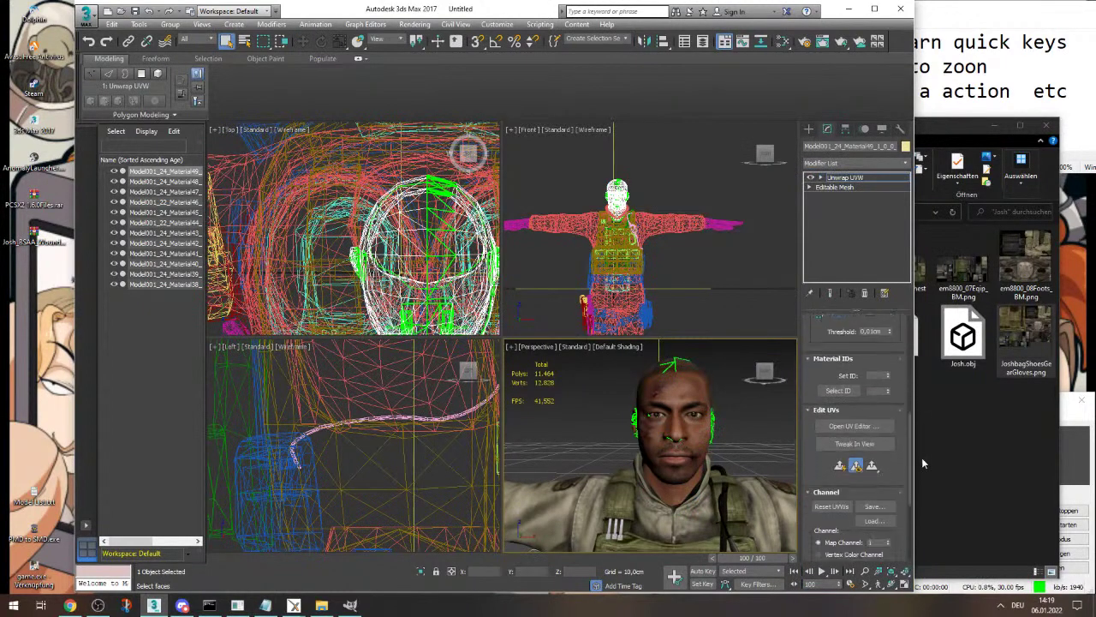
left_click(882, 421)
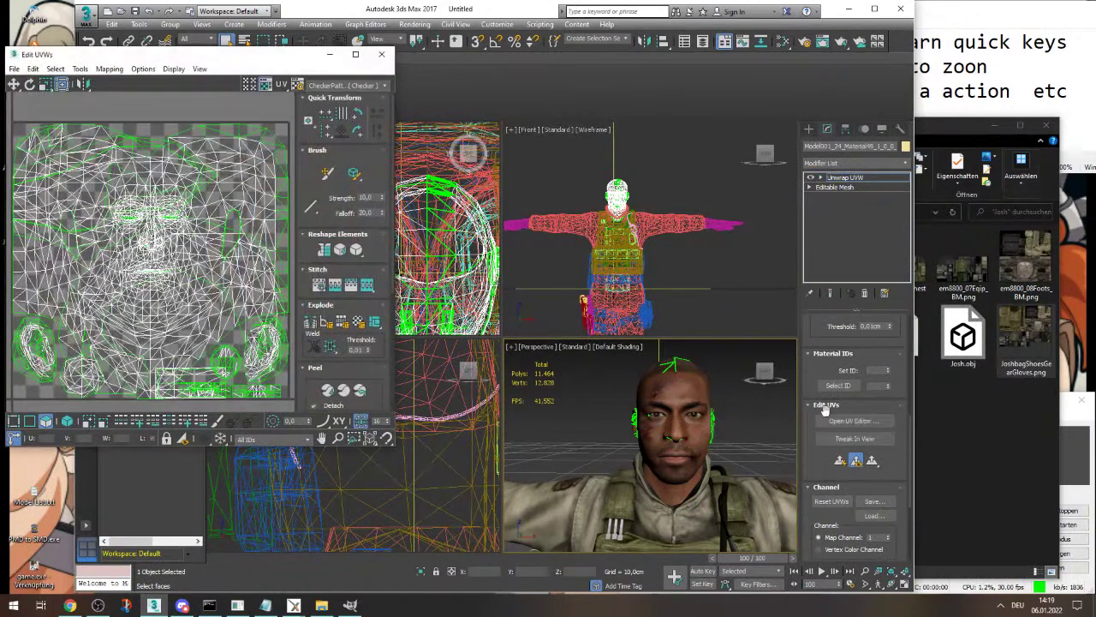
left_click_drag(257, 55, 516, 76)
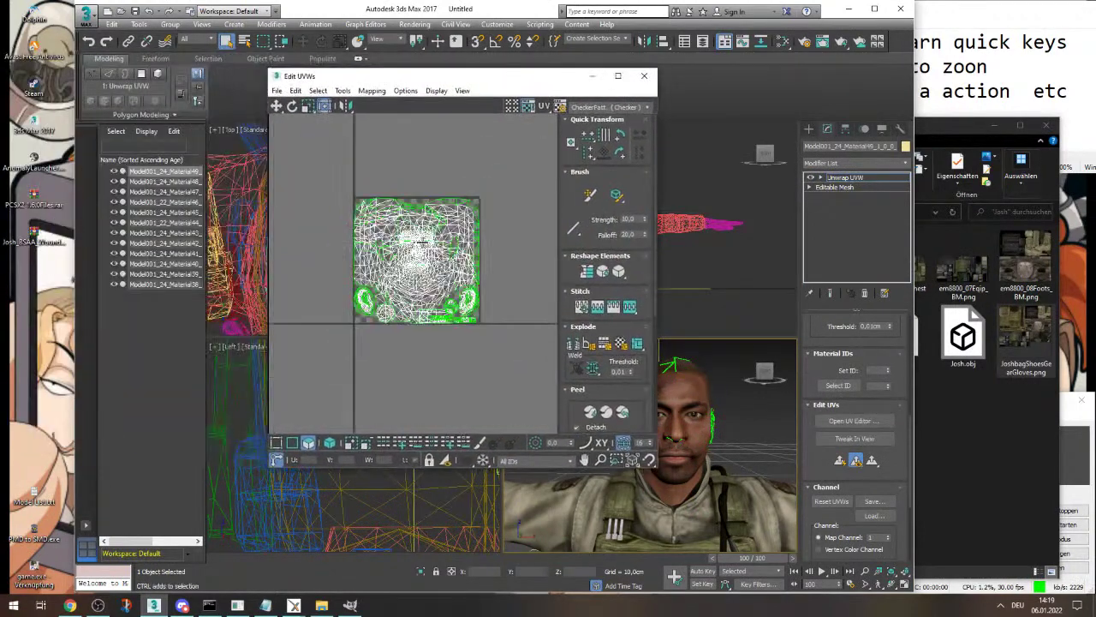
- Examine the head's UV layout over the em8800_03HeadSet_BM.png and em8800_03HeadSet_NM.png maps, and deselect the mesh
left_click(610, 107)
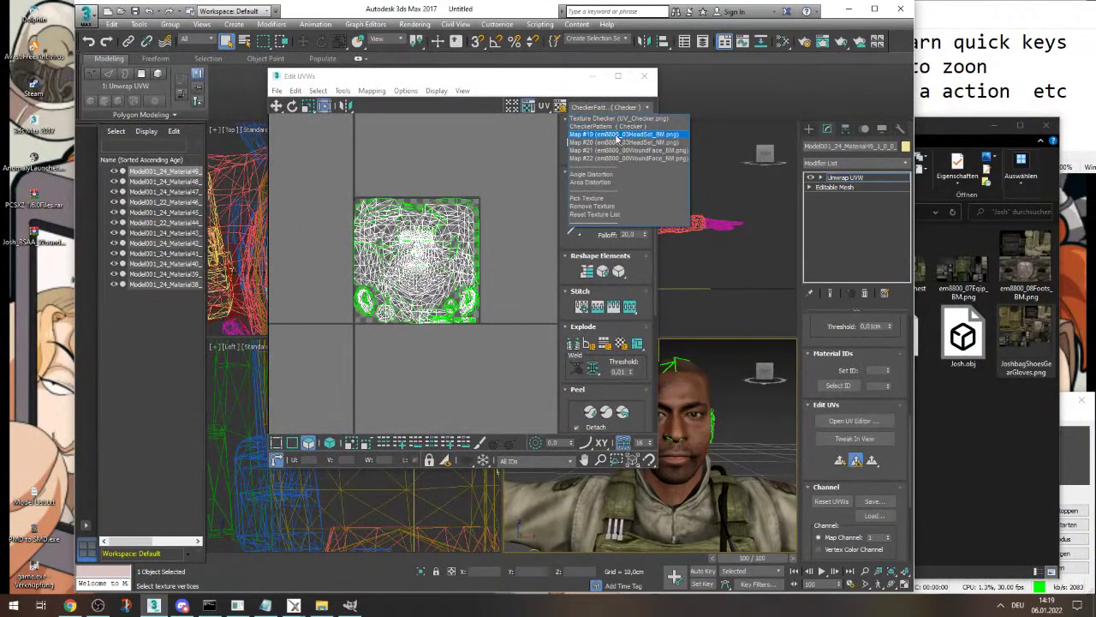
left_click(617, 136)
left_click(621, 108)
left_click(623, 143)
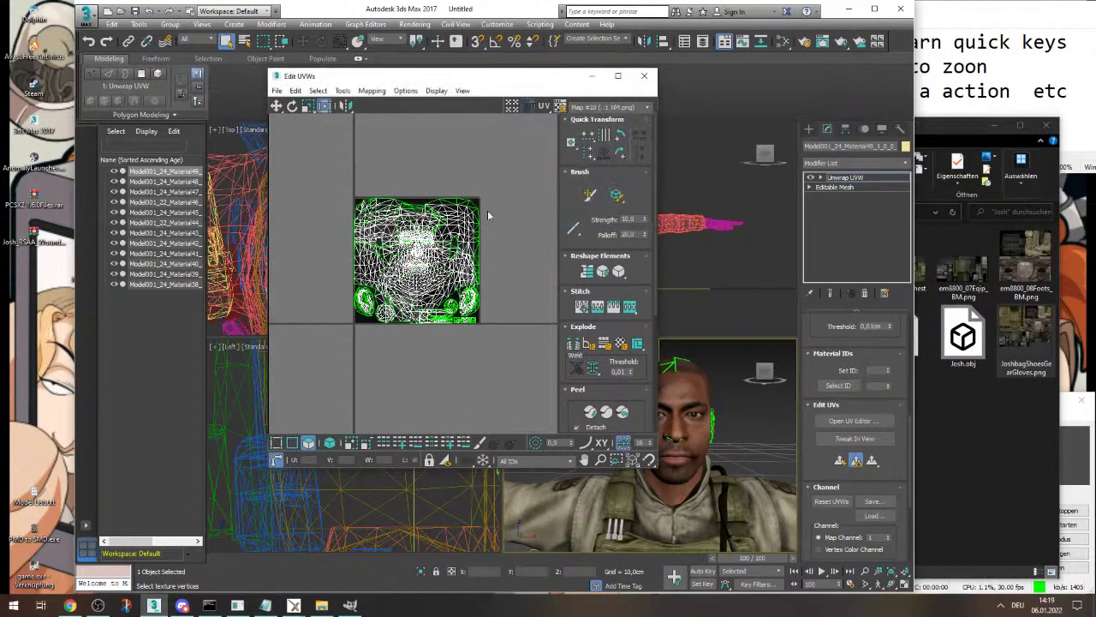
scroll(428, 279, "down", 9)
scroll(429, 276, "up", 10)
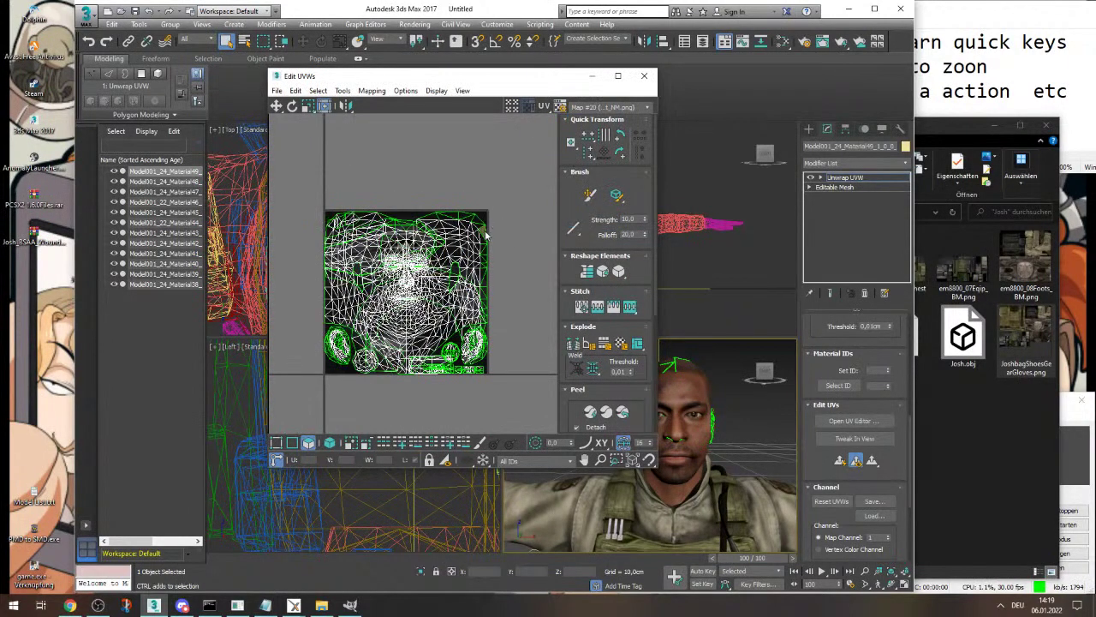
left_click(165, 350)
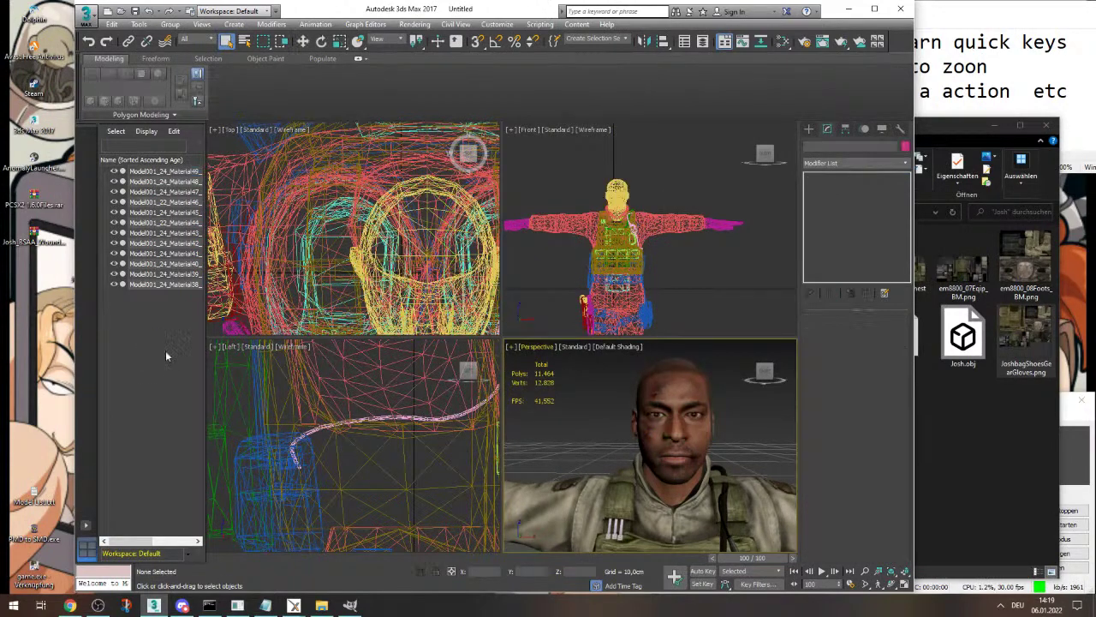
- Move the 3ds Max window aside so the Josh folder is reachable, and select the combined head and headset mesh
left_click(973, 476)
left_click_drag(480, 8, 396, 8)
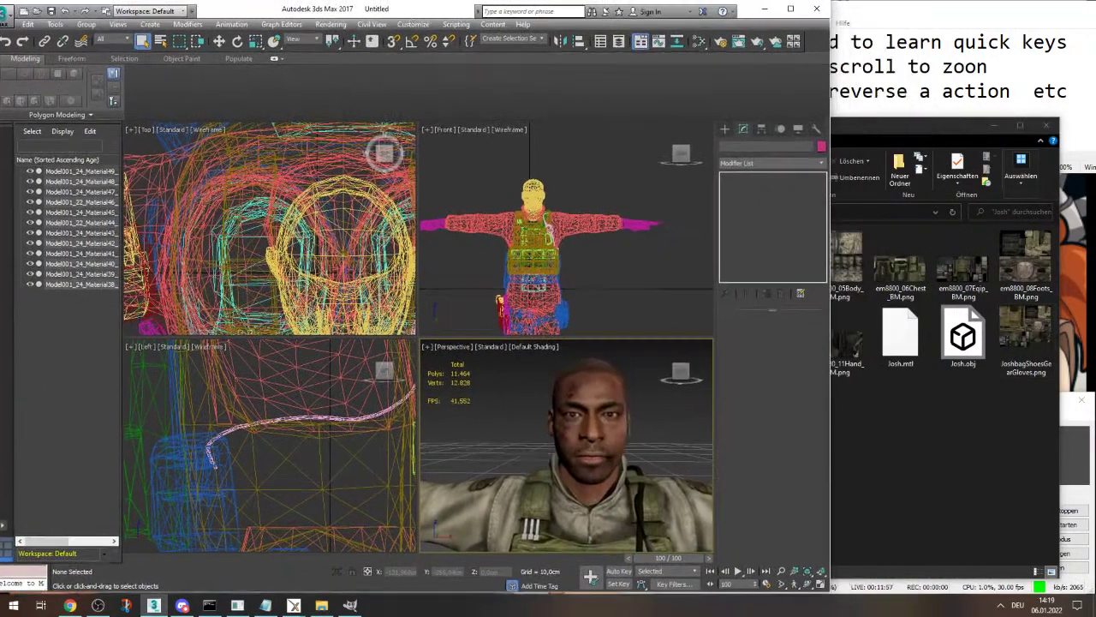
left_click(591, 402)
left_click(591, 403)
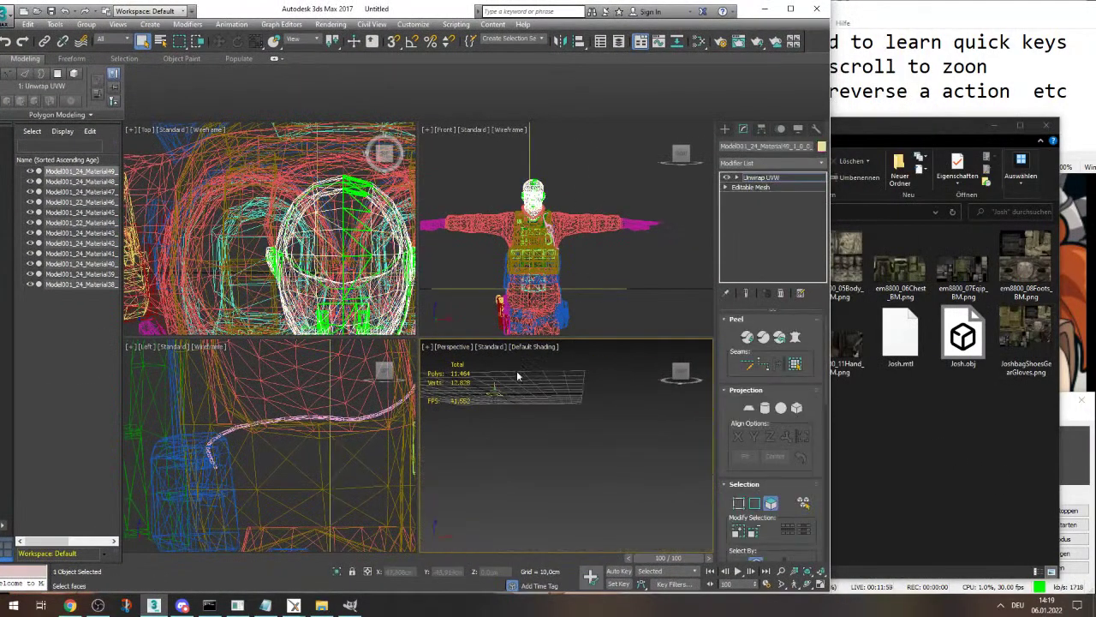
scroll(497, 385, "up", 10)
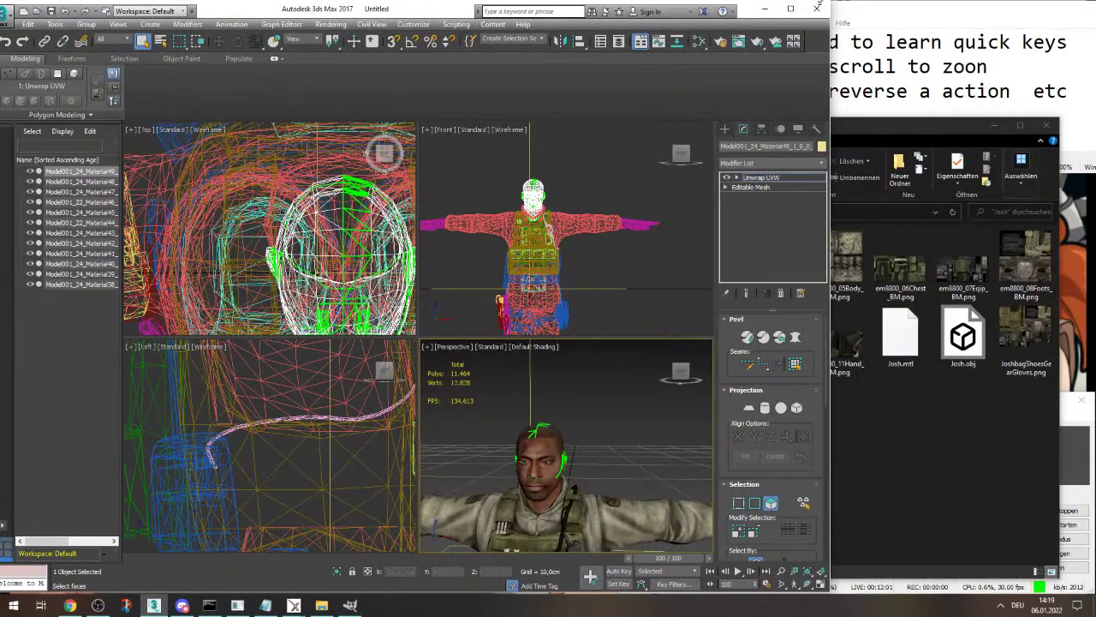
- Open the Compact Material Editor and load JoshFacePantsArmorGun.png from the Josh folder into the first sample slot
left_click(699, 41)
left_click(108, 109)
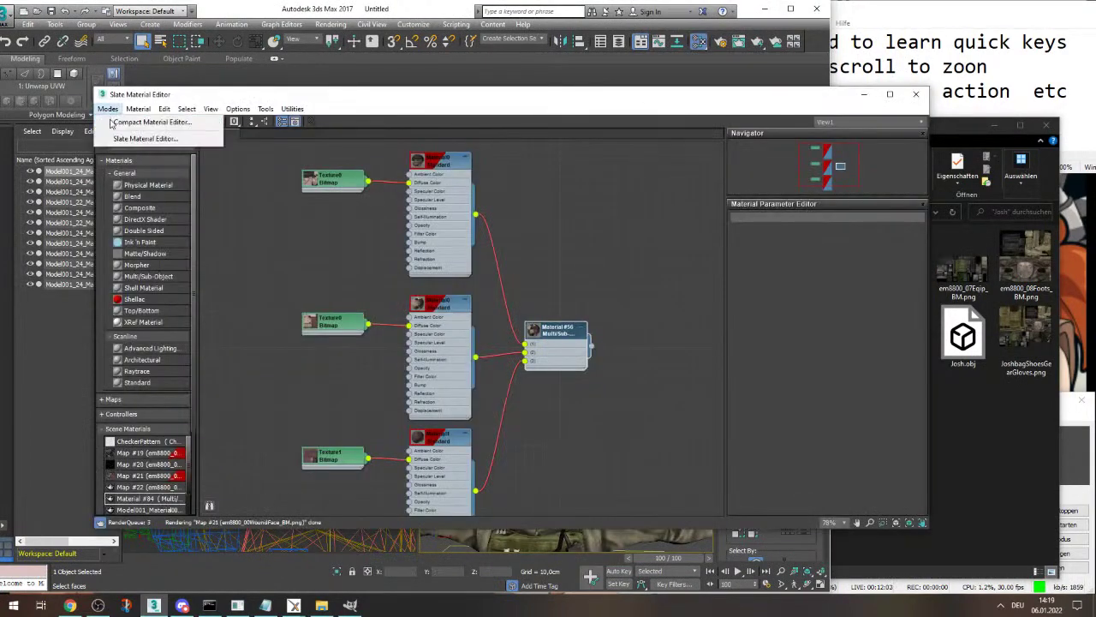
left_click(128, 122)
left_click(959, 412)
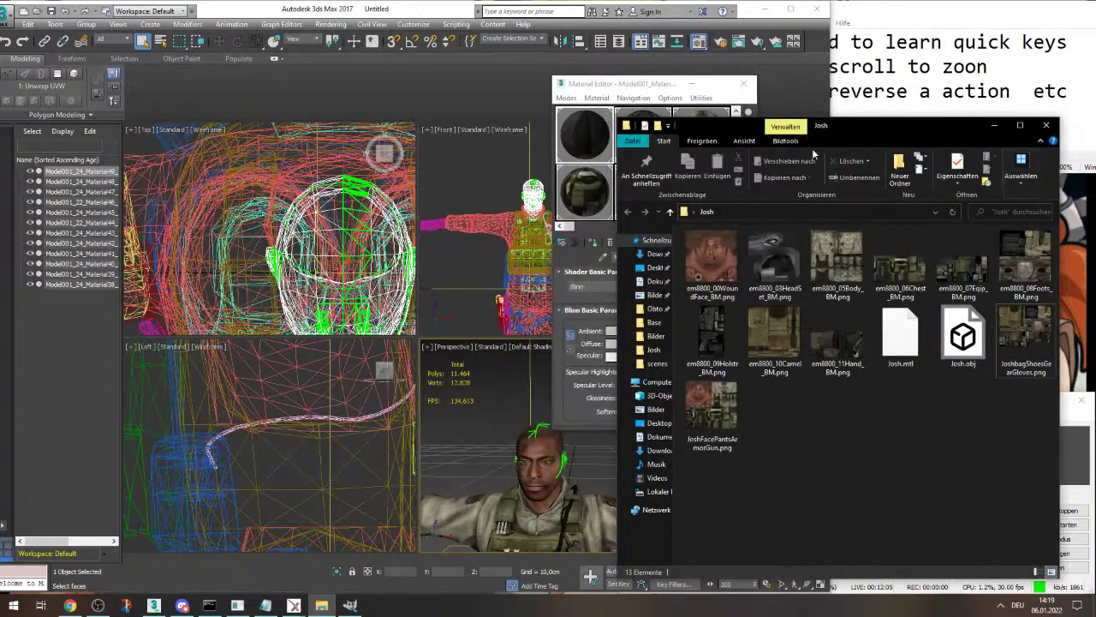
left_click_drag(812, 126, 936, 127)
left_click(836, 415)
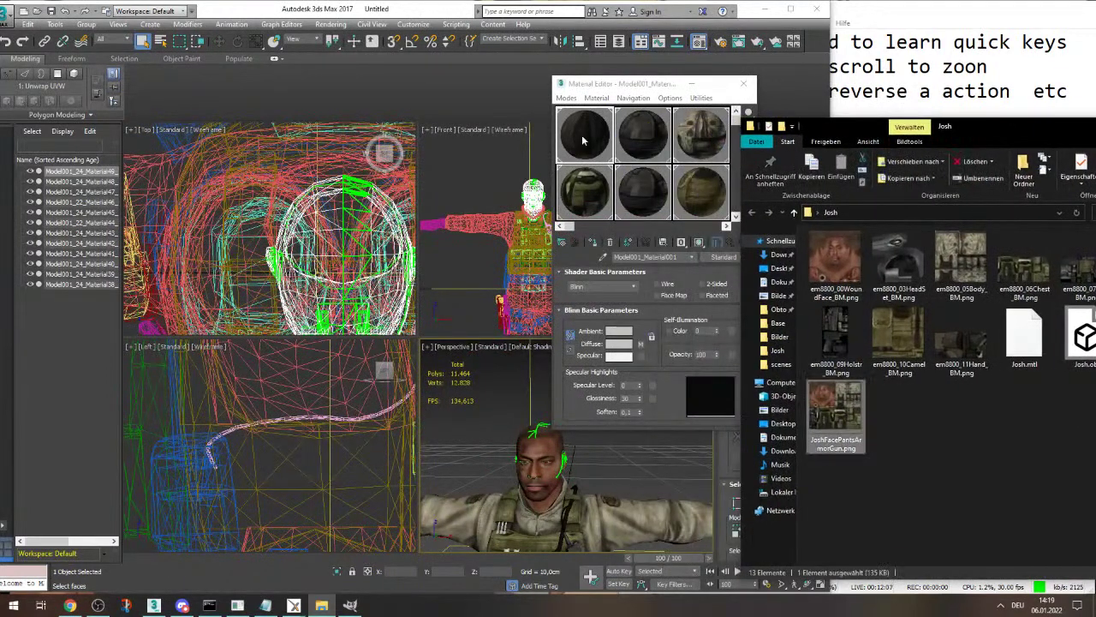
left_click_drag(582, 139, 584, 140)
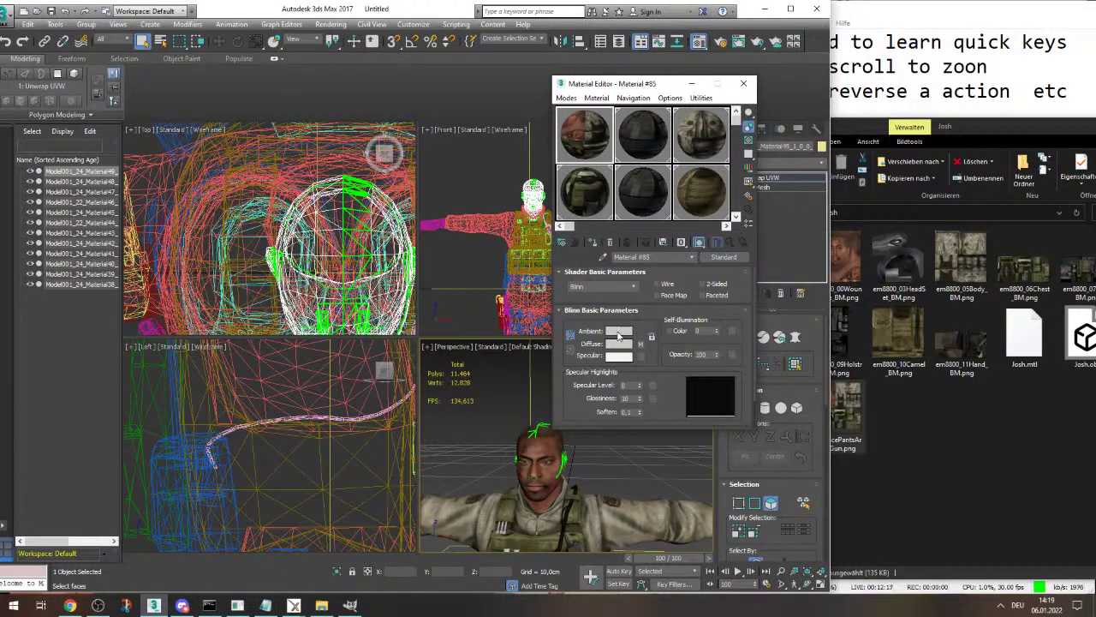
- Following the ambient.png reference on the desktop, unlock the material's Ambient and Diffuse colors and set Ambient to a very dark grey
left_click_drag(434, 1, 539, 470)
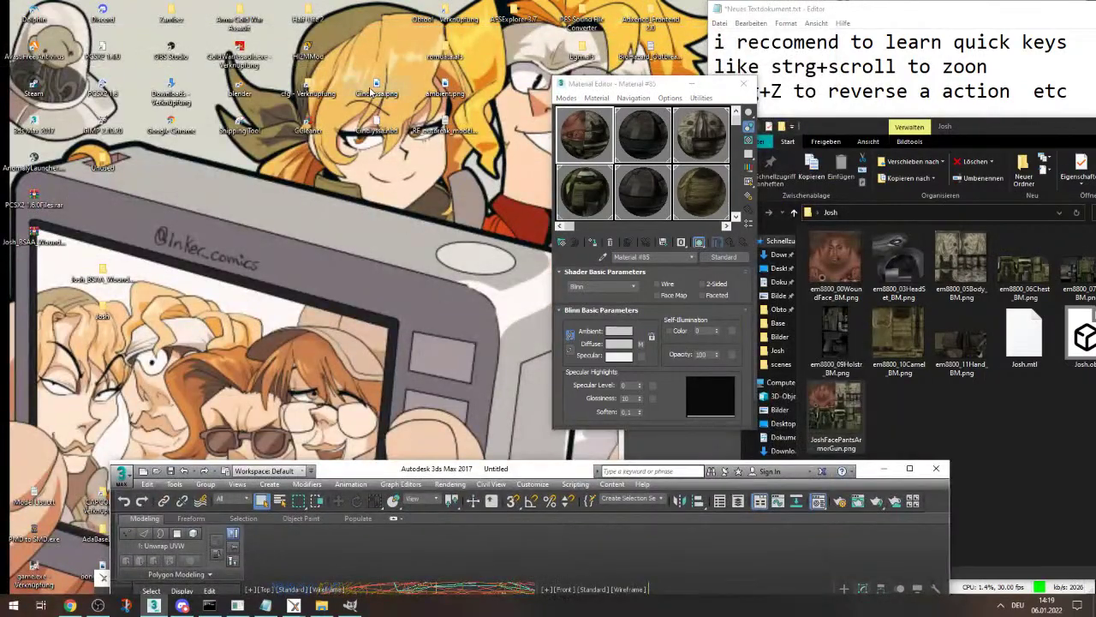
double_click(454, 91)
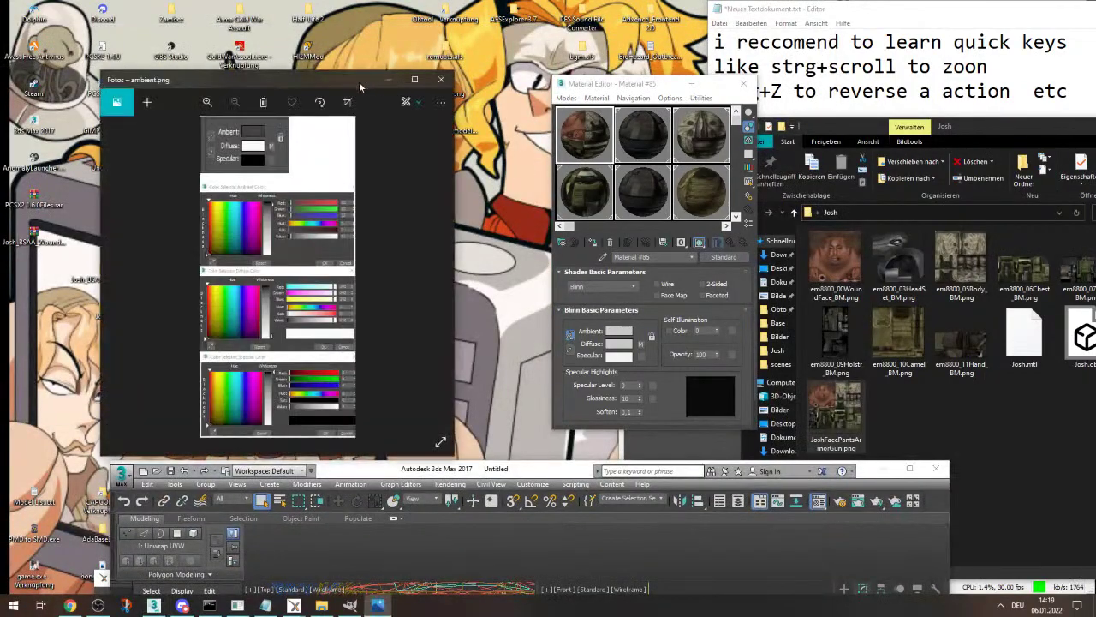
left_click(576, 342)
left_click(618, 333)
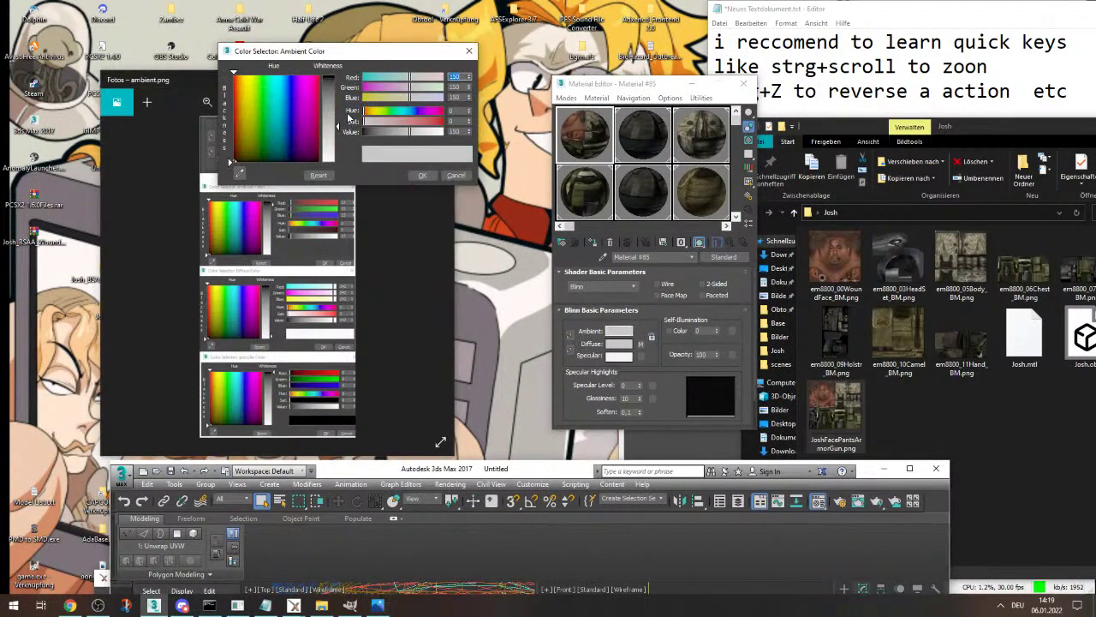
left_click_drag(340, 129, 336, 78)
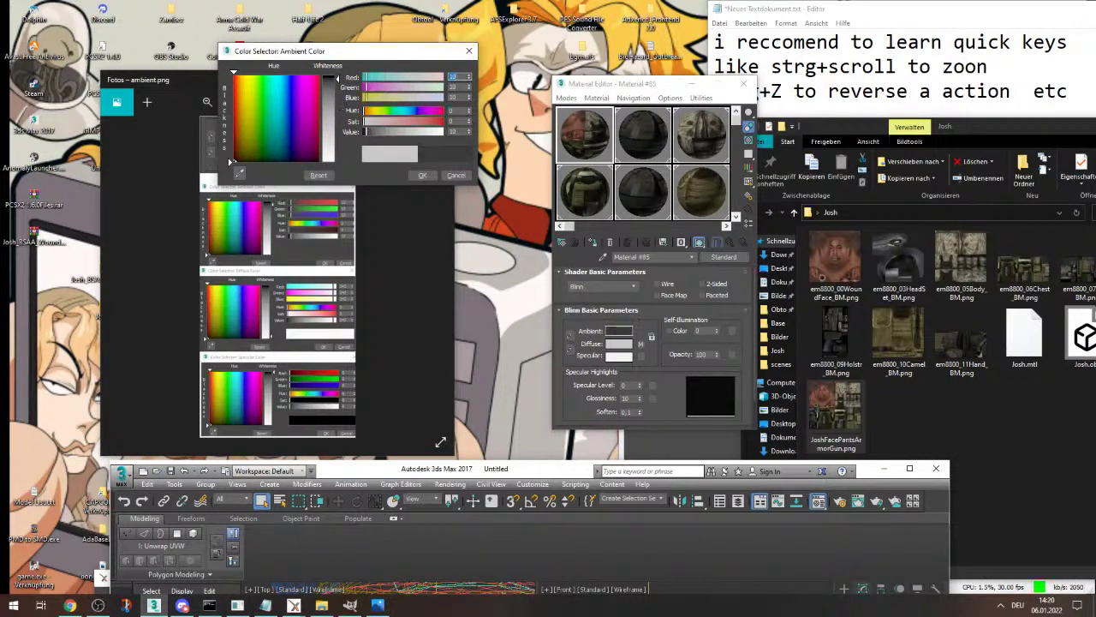
left_click(424, 176)
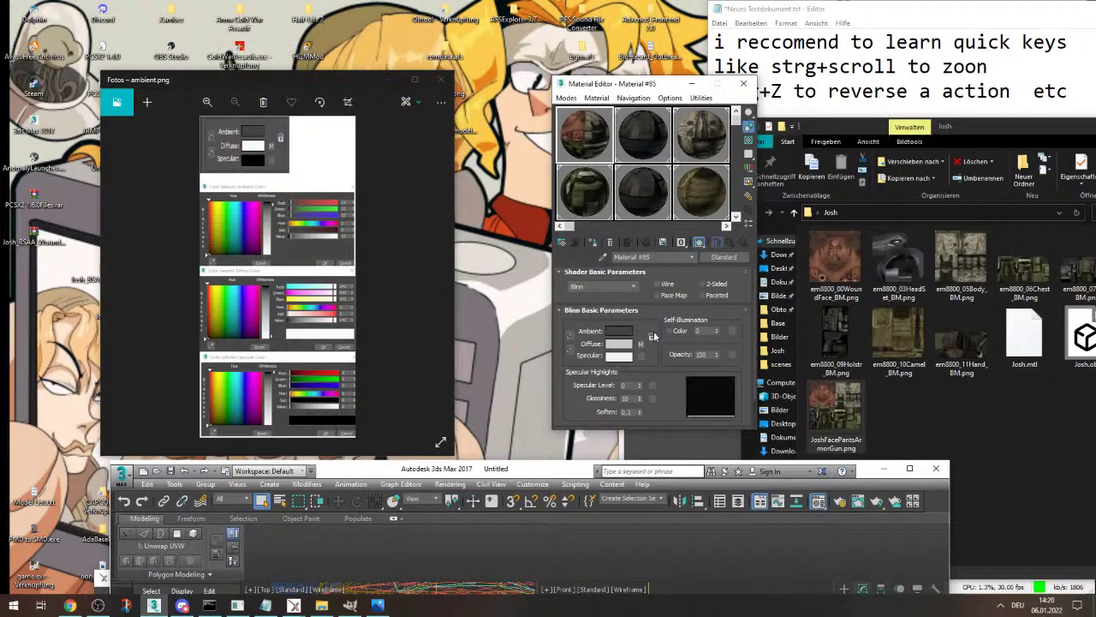
- Set the material's Diffuse color to a near-white with red, green and blue at 243, matching the reference image
left_click(619, 344)
left_click_drag(362, 57, 484, 68)
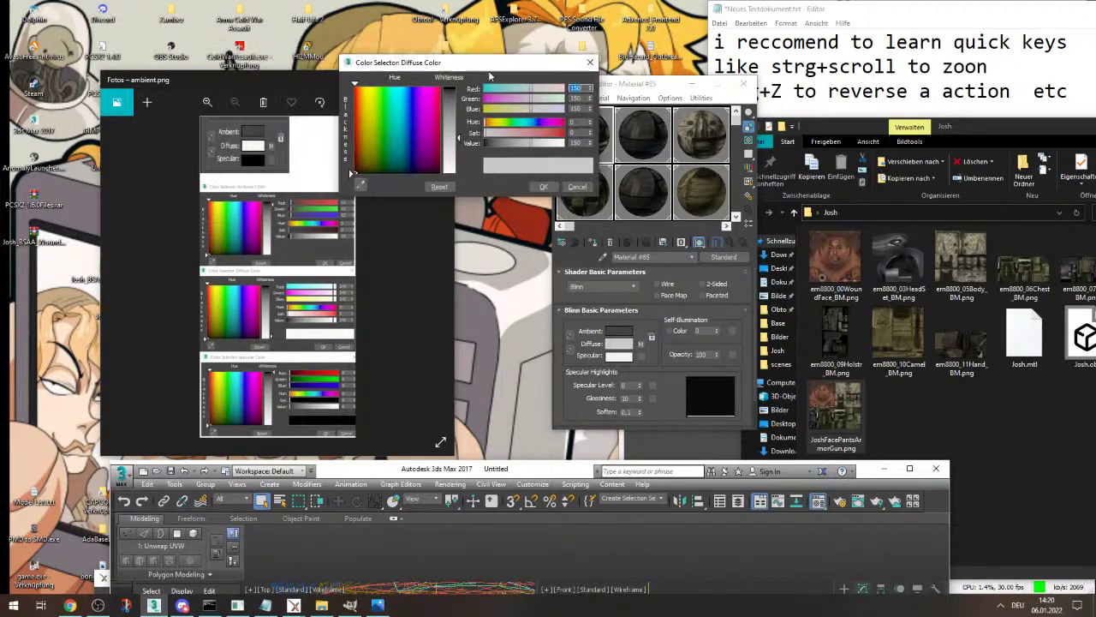
mouse_move(460, 141)
left_mouse_down()
mouse_move(459, 128)
mouse_move(459, 174)
left_mouse_up()
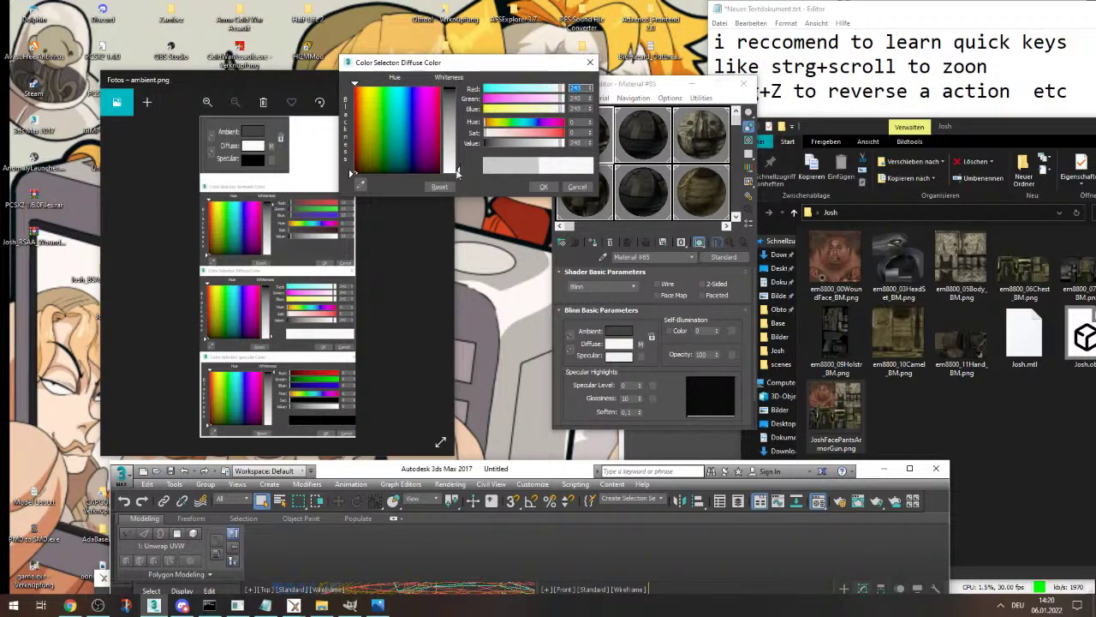
left_click(543, 188)
left_click(353, 299)
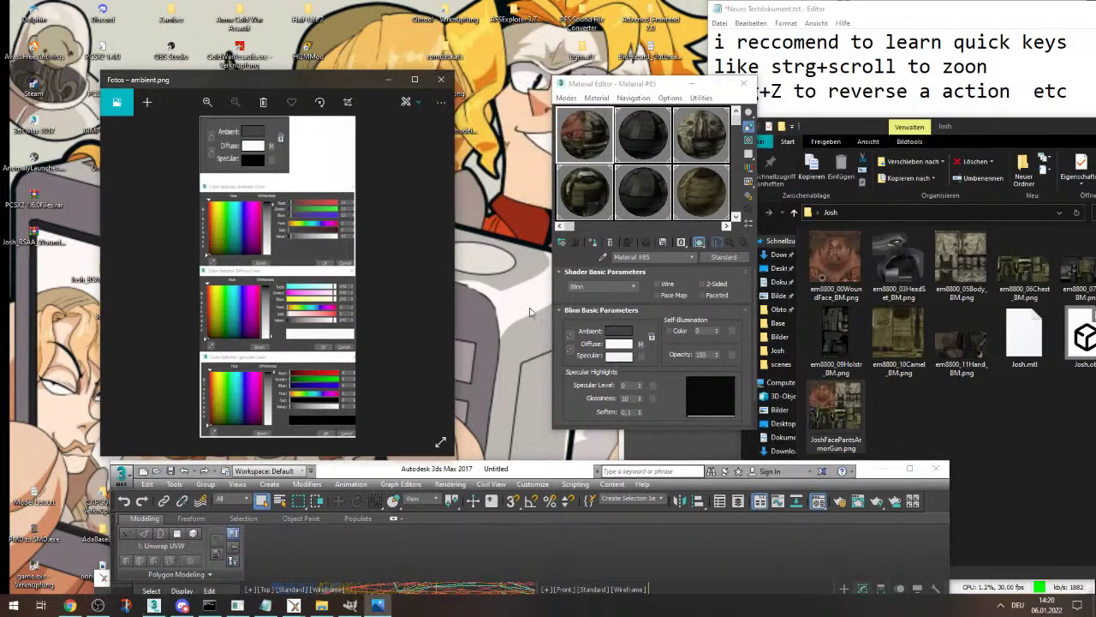
left_click(620, 345)
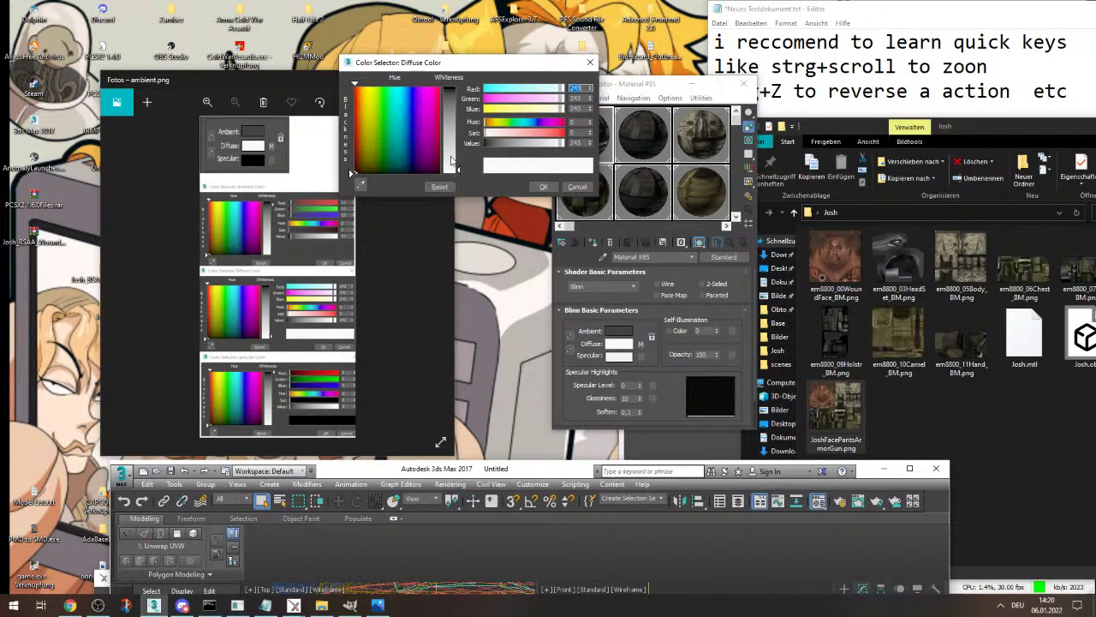
left_click(543, 188)
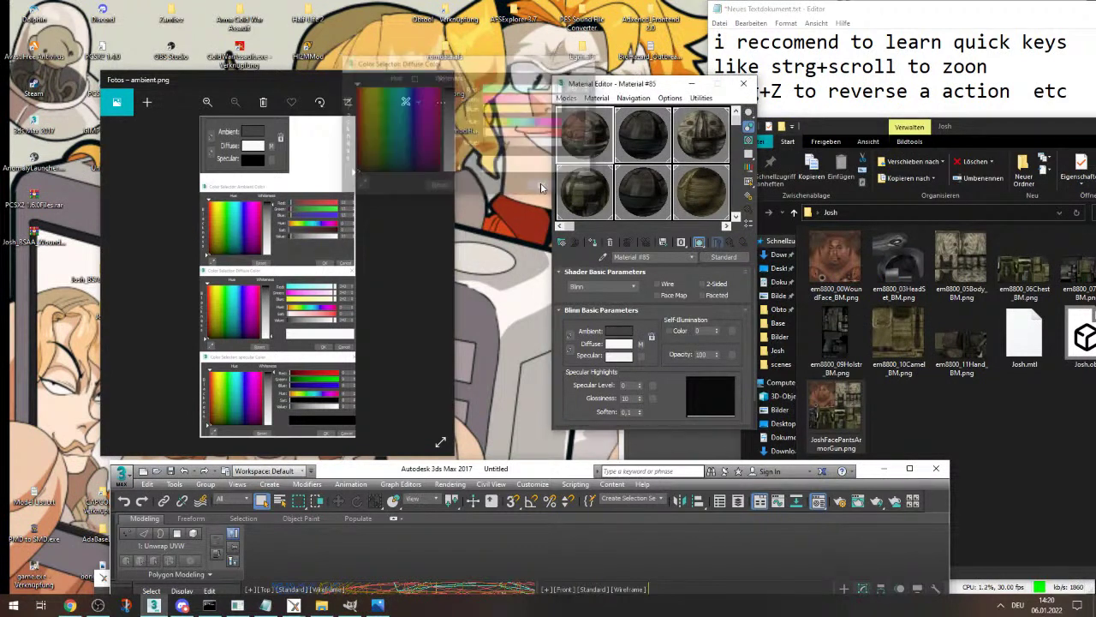
- Set the material's Specular color to black and minimize the reference image
left_click(622, 356)
left_click_drag(458, 163, 460, 87)
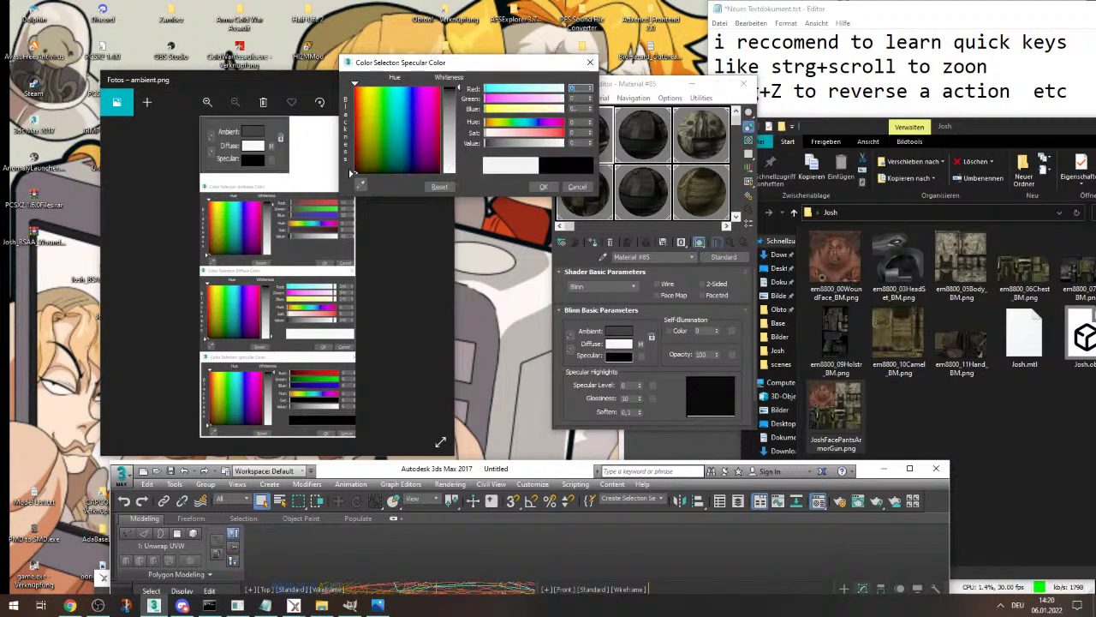
left_click(543, 186)
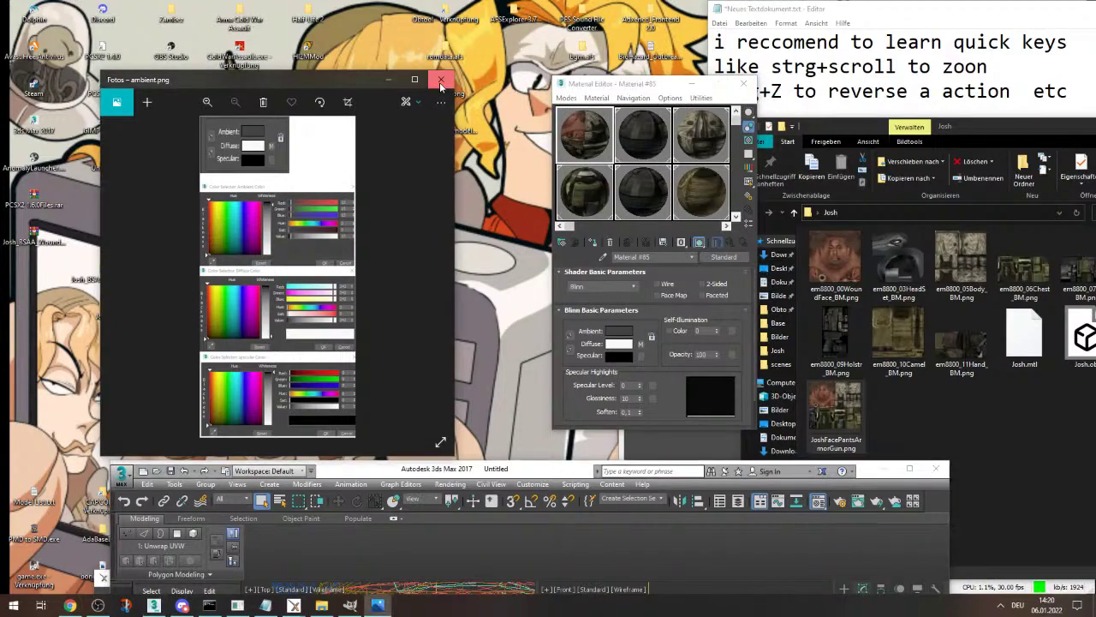
left_click(390, 80)
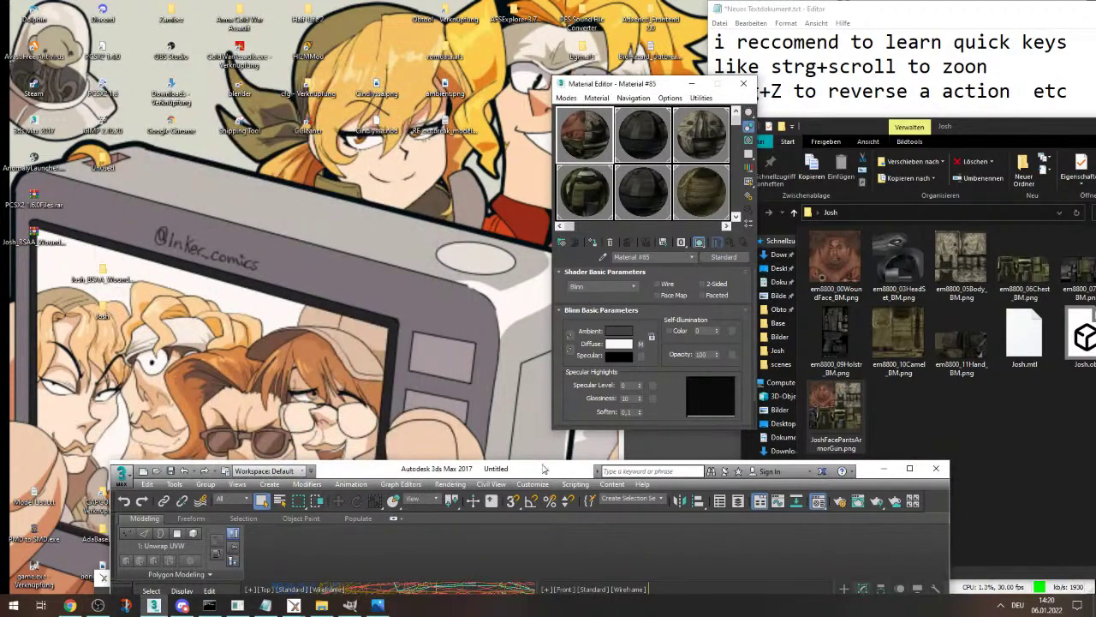
- Assign the new material to the selected head mesh, close the Material Editor, and maximize the 3ds Max window
left_click_drag(542, 468, 441, 12)
left_click(592, 242)
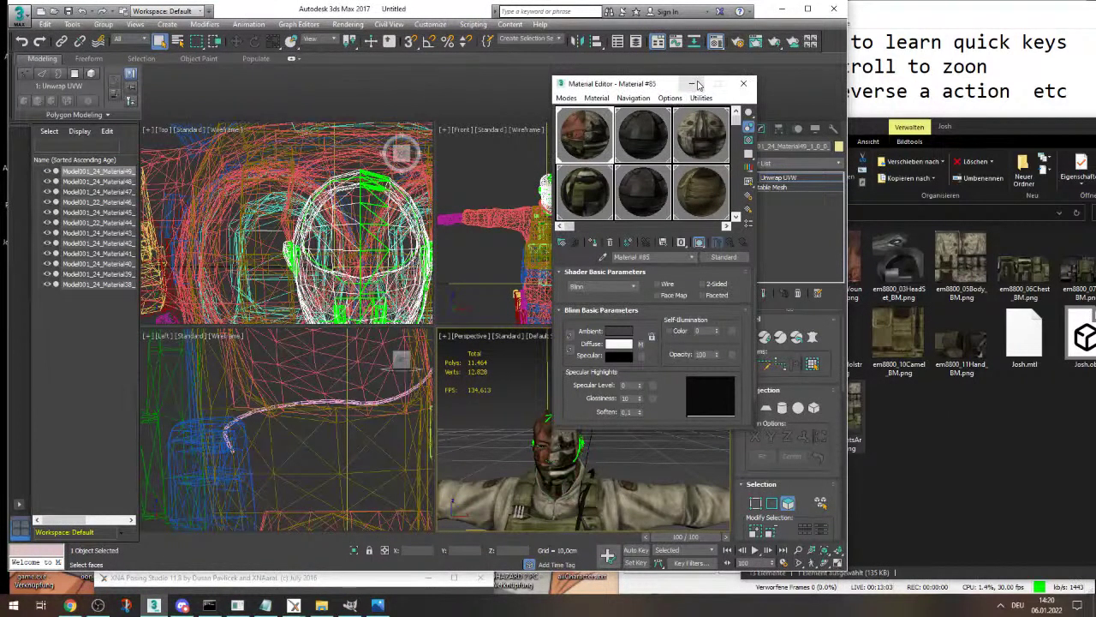
left_click(744, 83)
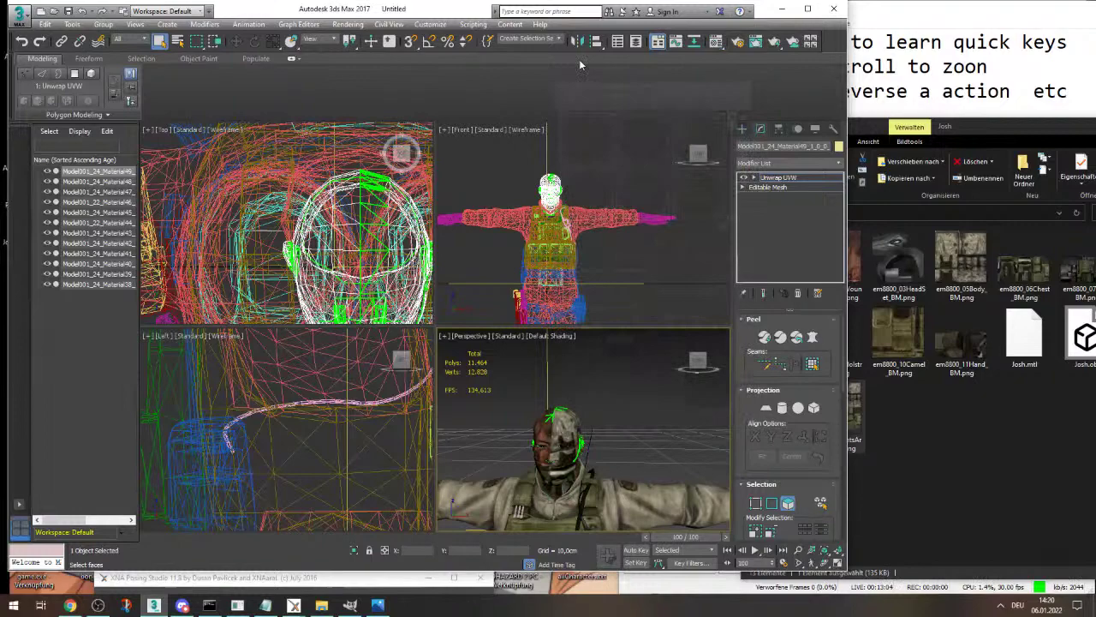
double_click(418, 10)
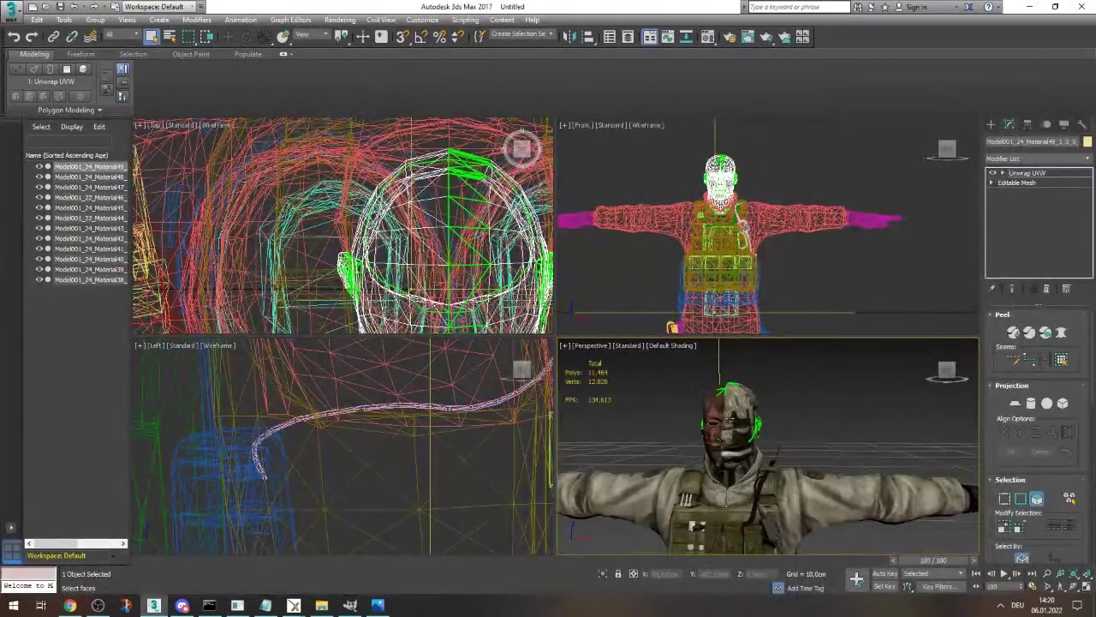
- Open the head's UV editor with the em8800_03HeadSet_BM.png background and move all UVs off to the side of the texture tile
scroll(1008, 485, "down", 5)
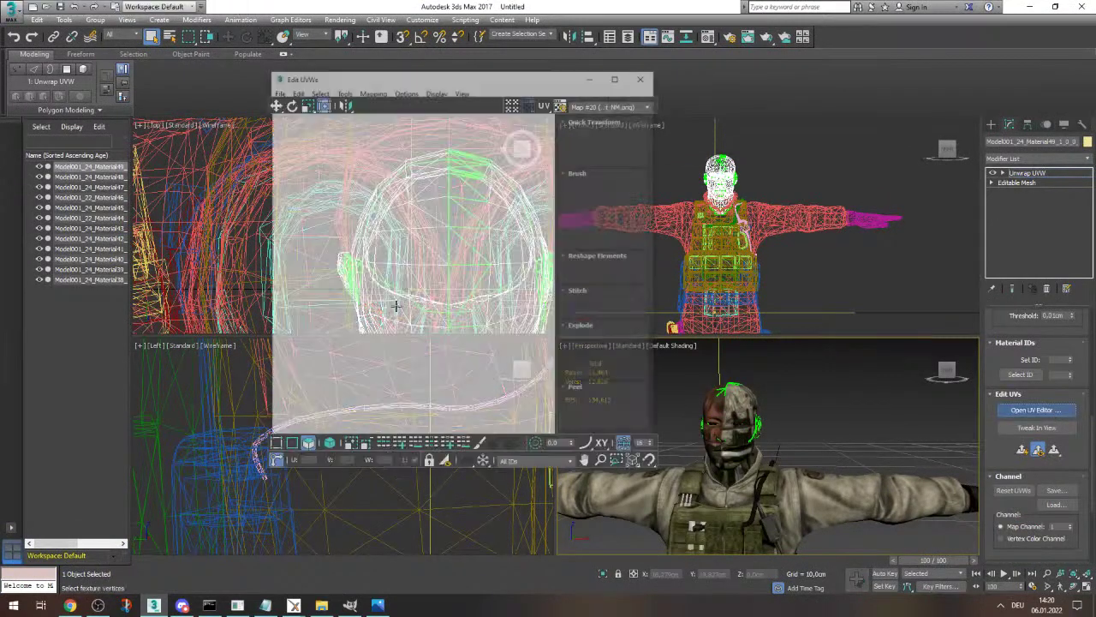
left_click(625, 107)
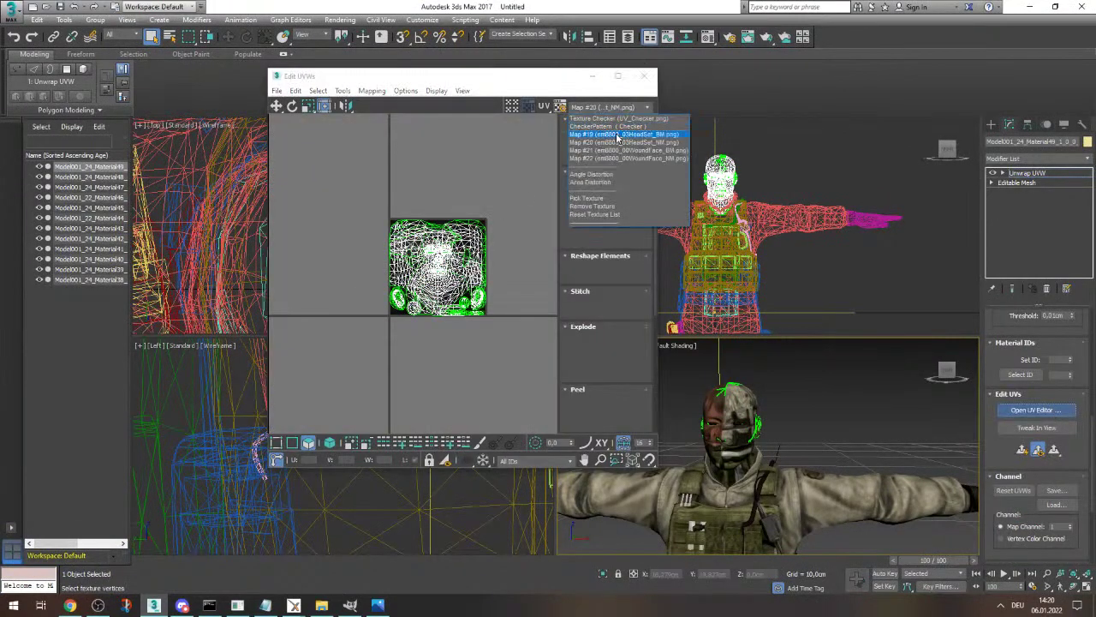
left_click(621, 140)
left_click_drag(391, 220, 288, 315)
scroll(430, 304, "up", 5)
- Cycle the UV editor background through the listed maps, including the em8800_00WoundFace BM and NM textures, to check which textures are available
left_click(625, 108)
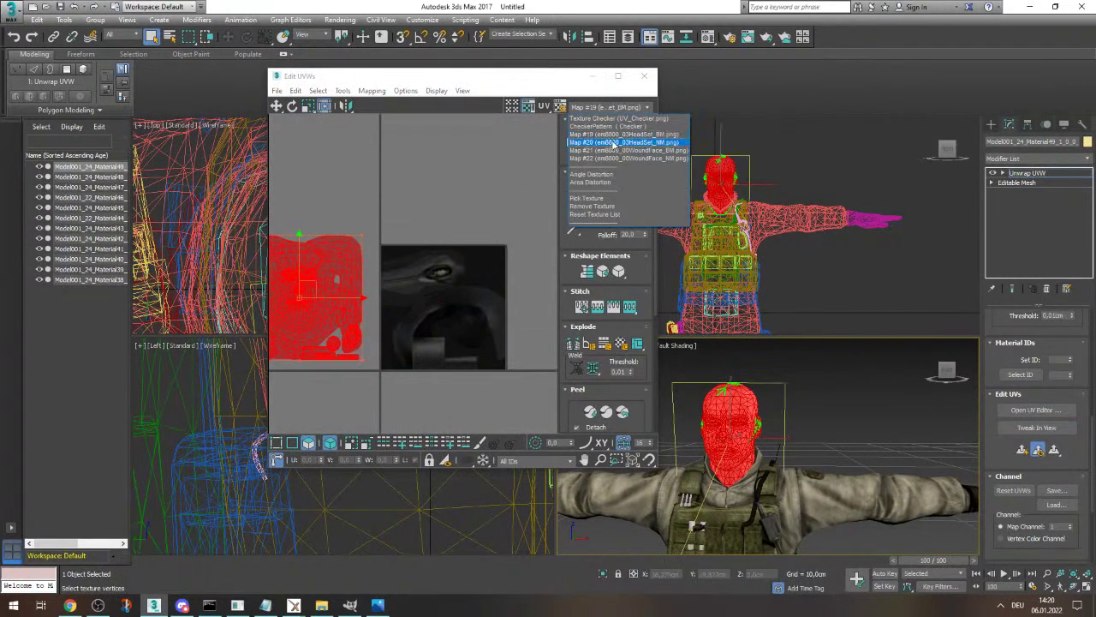
left_click(626, 120)
left_click(626, 108)
left_click(624, 161)
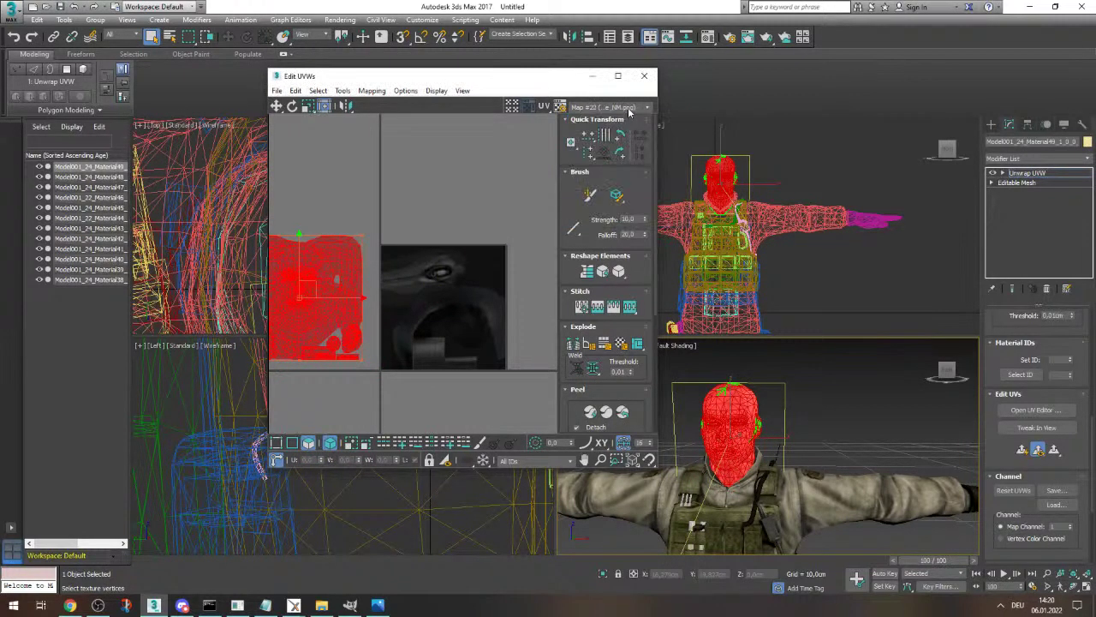
left_click(630, 109)
left_click(624, 152)
left_click(625, 108)
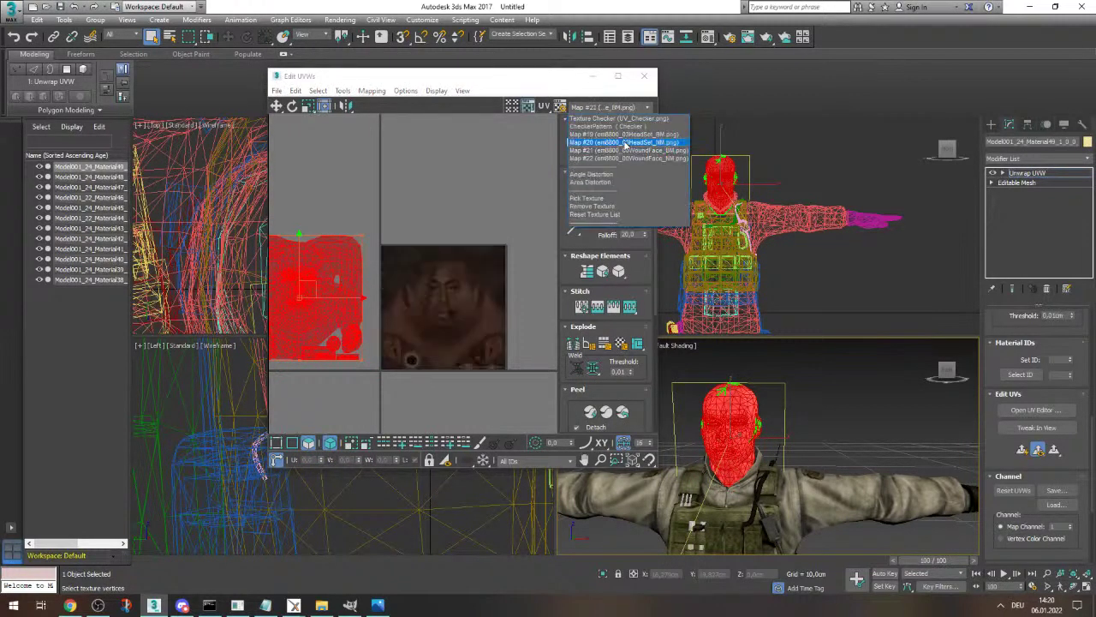
left_click(627, 140)
- Close the UV editor and delete the Unwrap UVW modifier from the head mesh
left_click(644, 75)
right_click(1027, 173)
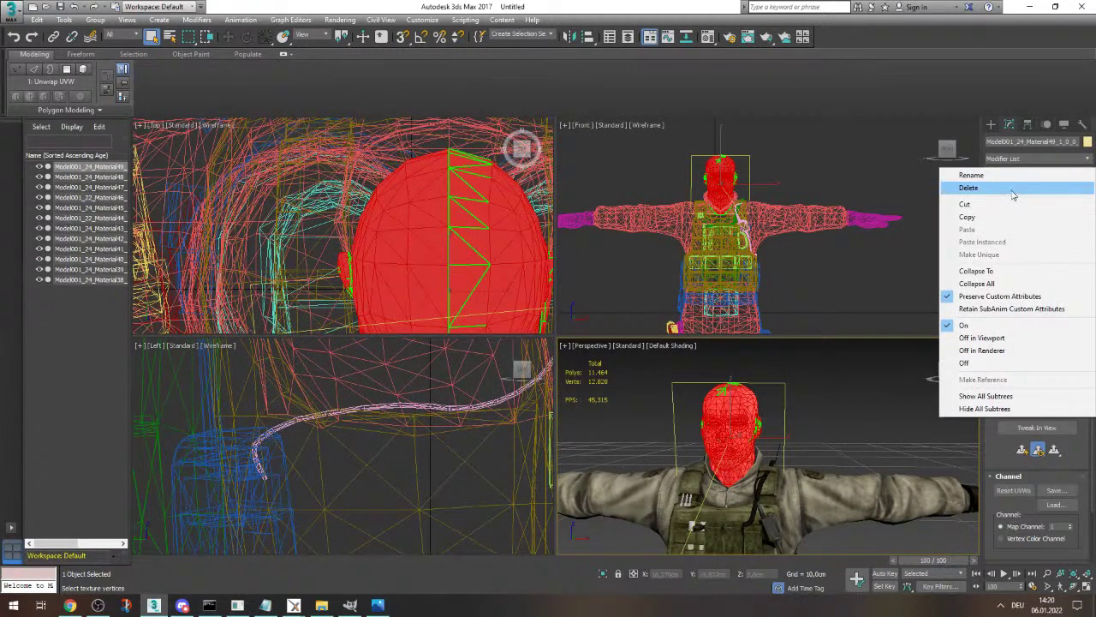
left_click(972, 188)
left_click(1087, 160)
key("s")
key("s")
key("s")
key("s")
key("s")
key("s")
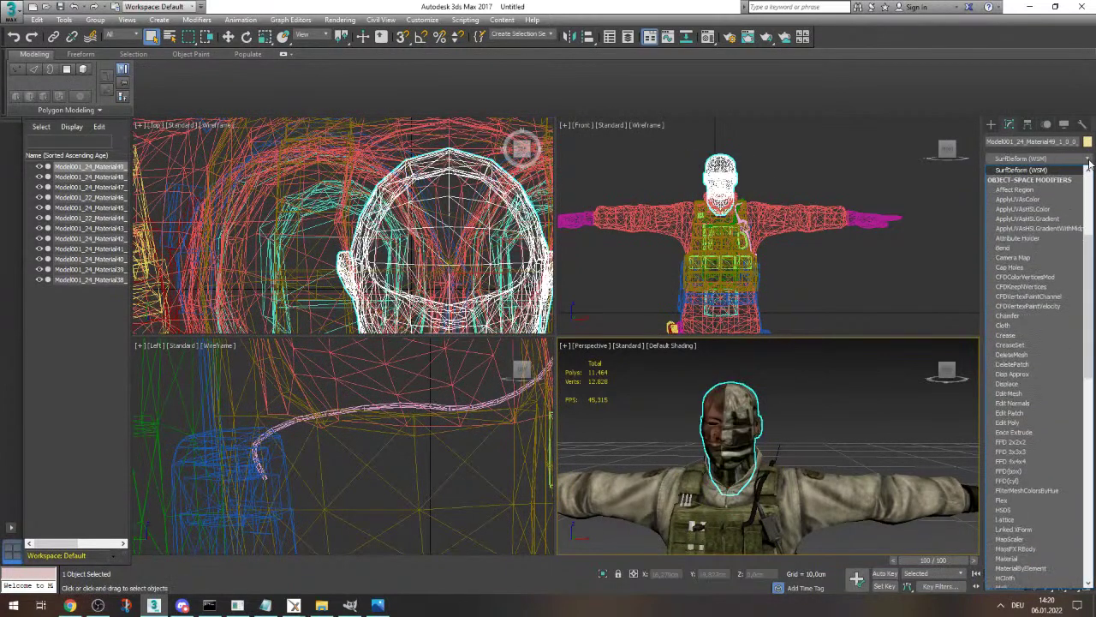
left_click(1023, 297)
left_click(1010, 296)
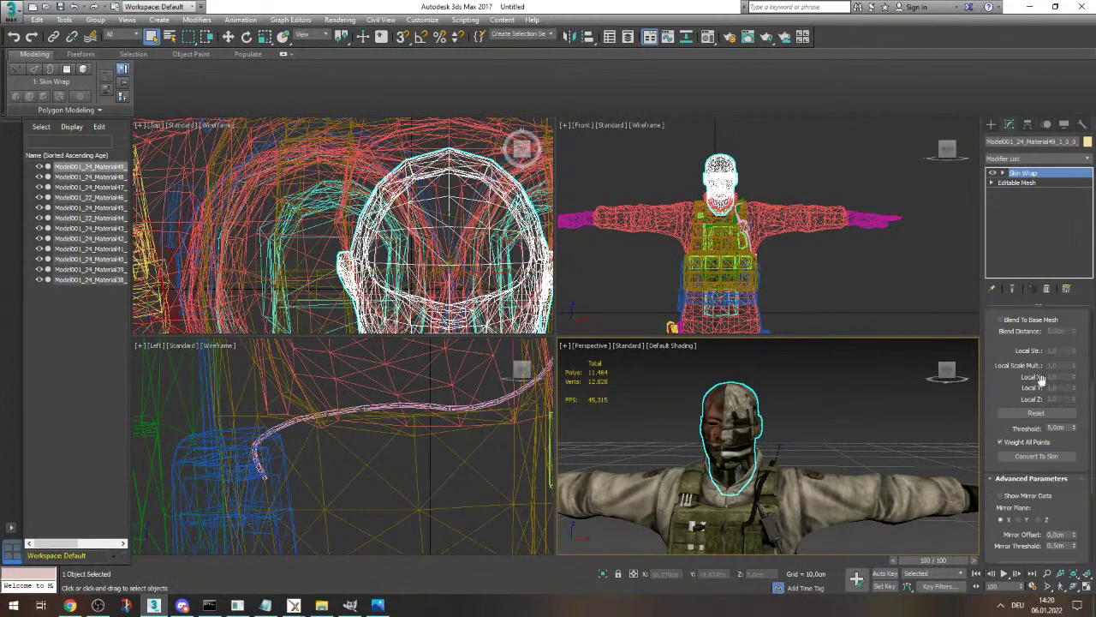
scroll(1062, 467, "up", 5)
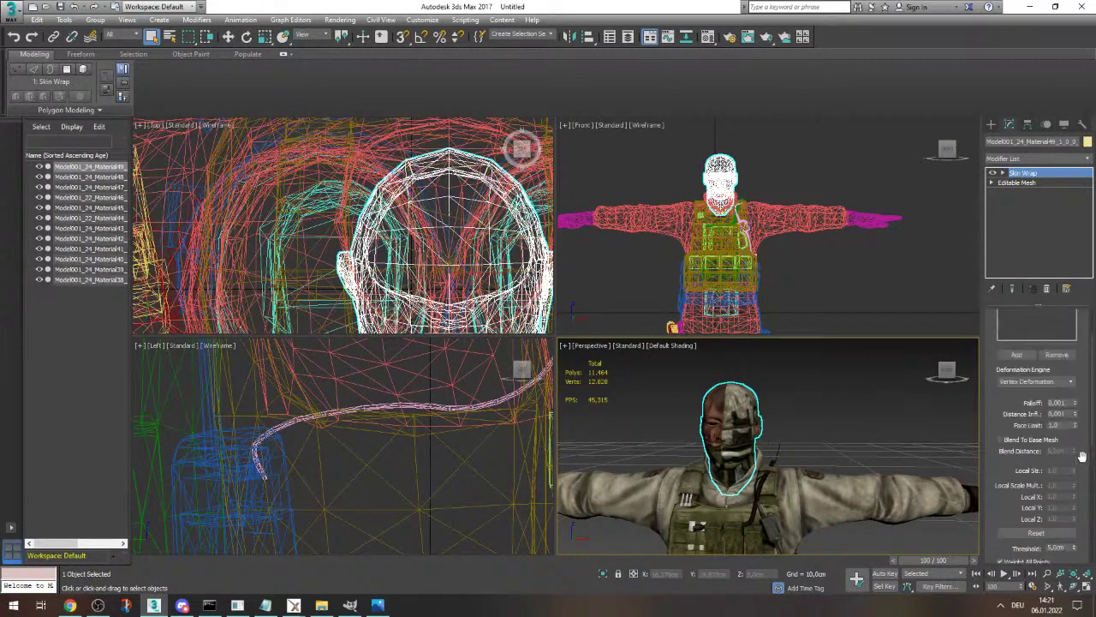
scroll(1085, 454, "down", 5)
right_click(1022, 173)
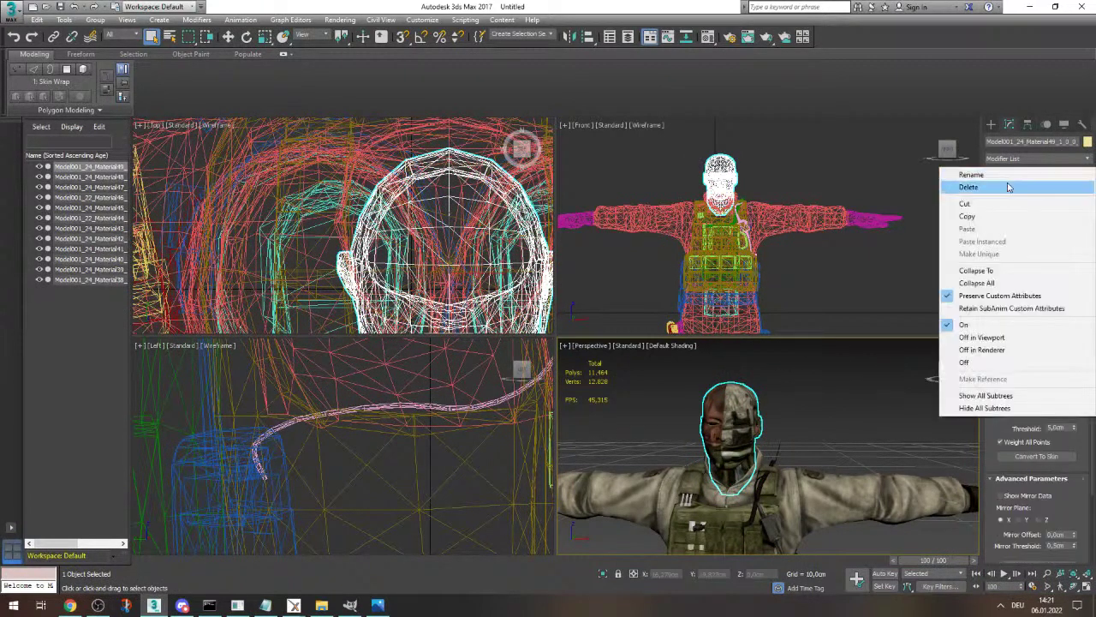
left_click(1008, 186)
- Apply a fresh Unwrap UVW modifier to the head mesh
left_click(1087, 161)
key("u")
key("u")
key("u")
key("u")
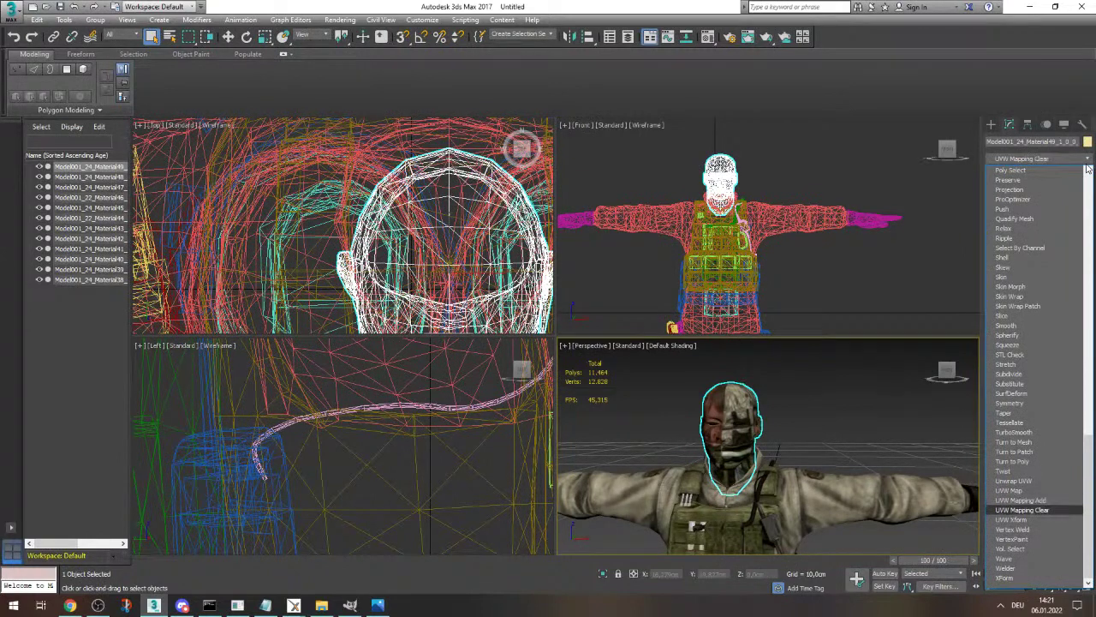
left_click(1030, 482)
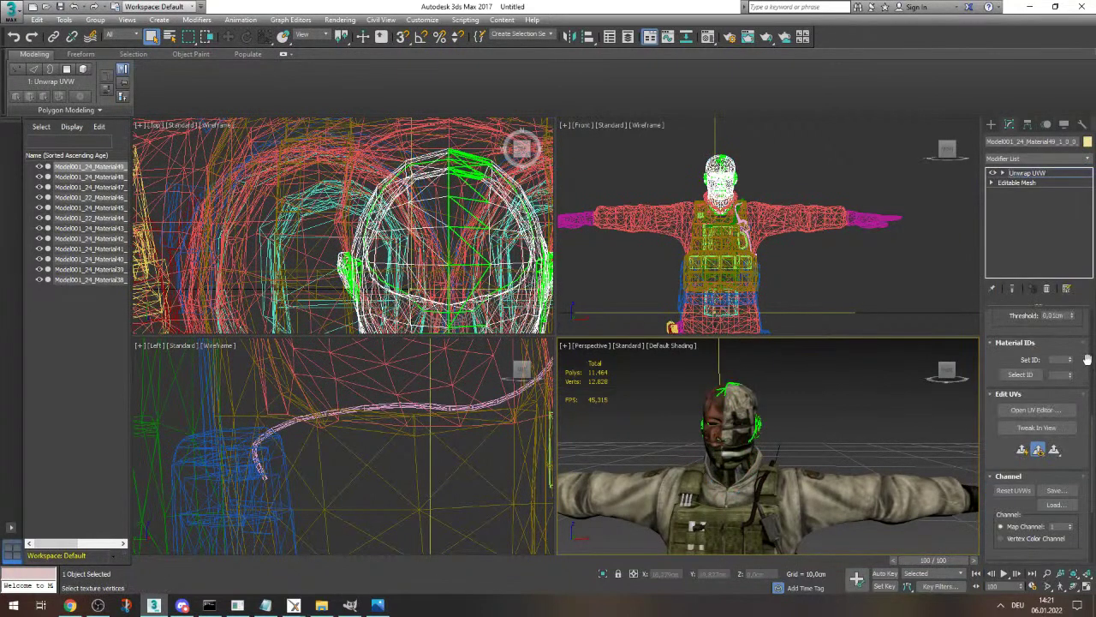
- Open the head's UV editor and show the JoshFacePantsArmorGun.png texture as its background
scroll(1090, 361, "up", 6)
scroll(1090, 364, "down", 1)
scroll(1071, 385, "down", 4)
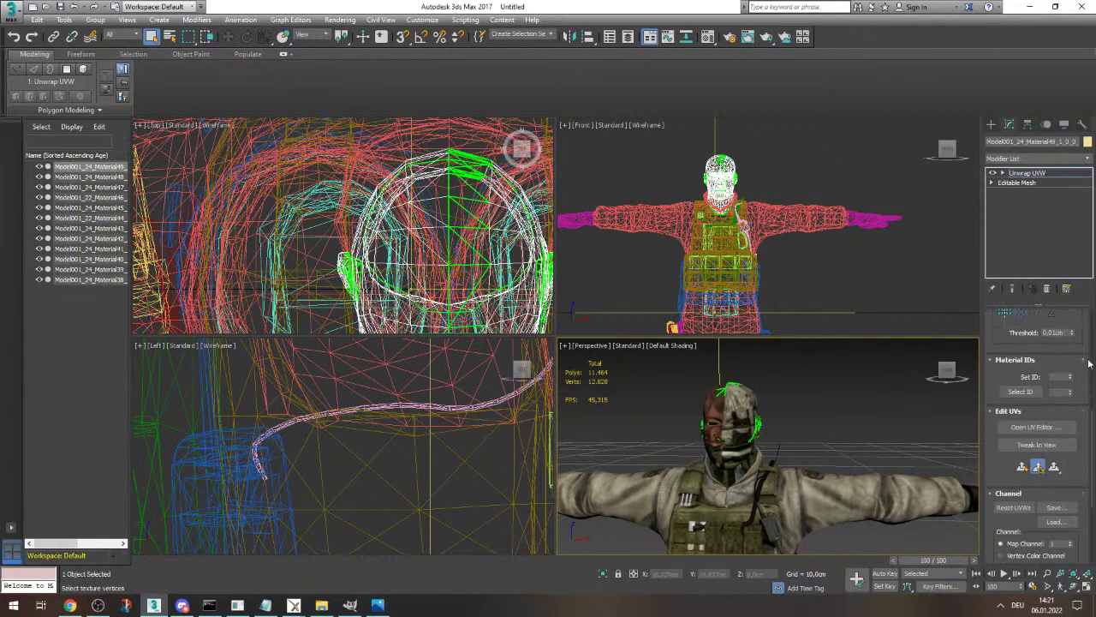
left_click(1035, 427)
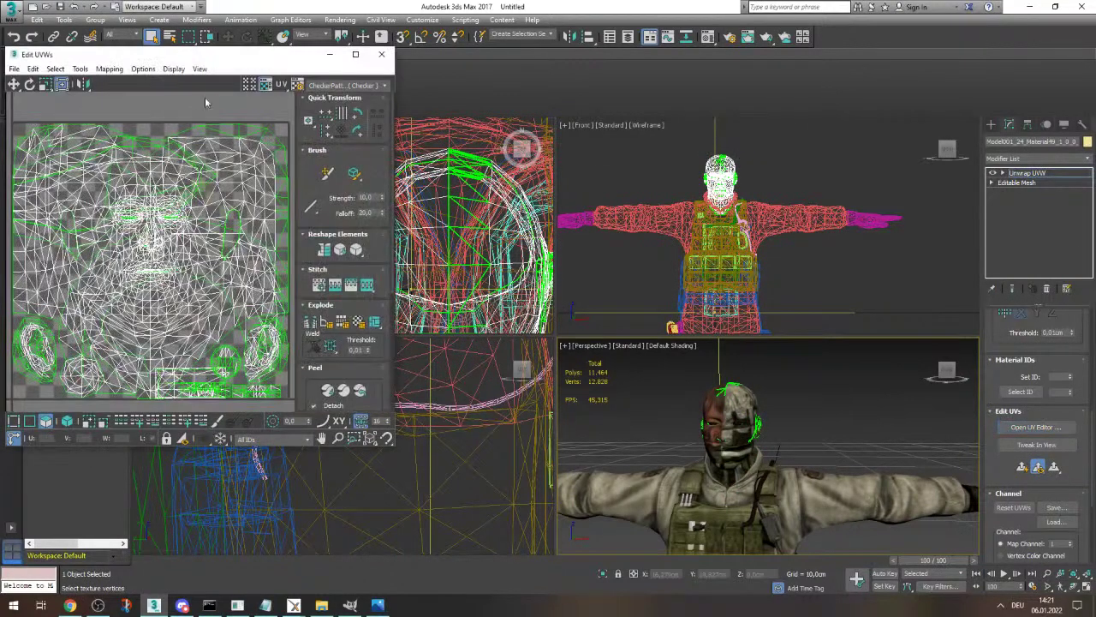
left_click_drag(229, 60, 445, 78)
left_click(561, 103)
left_click(558, 128)
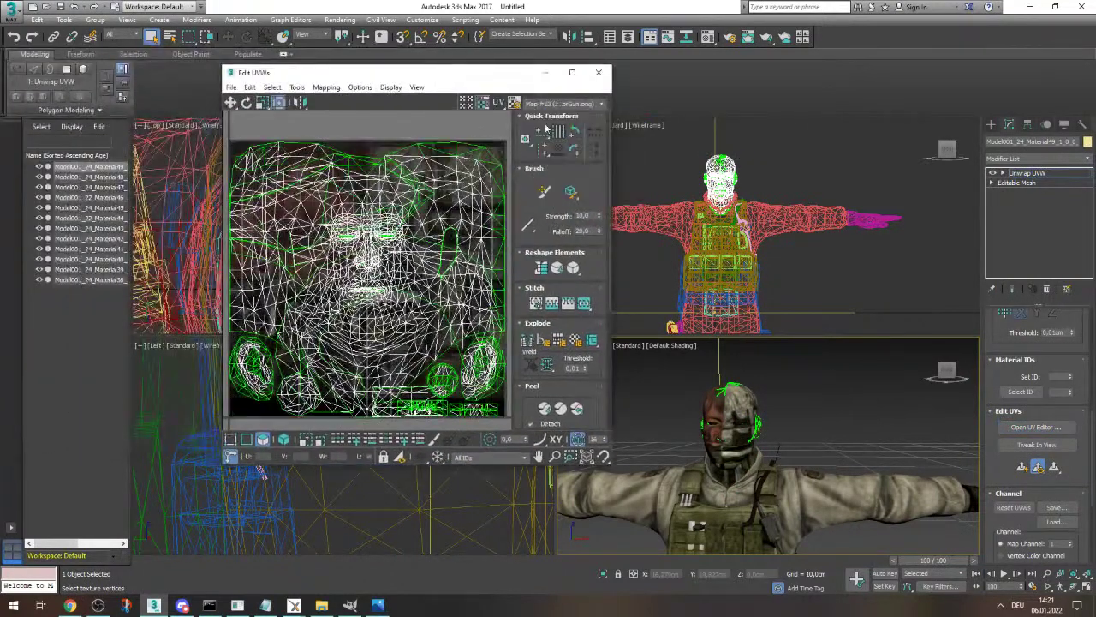
- Move all of the head's UVs off to the side of the texture tile and maximize the UV editor
scroll(362, 281, "down", 2)
left_click_drag(294, 227, 411, 331)
left_click_drag(370, 275, 270, 298)
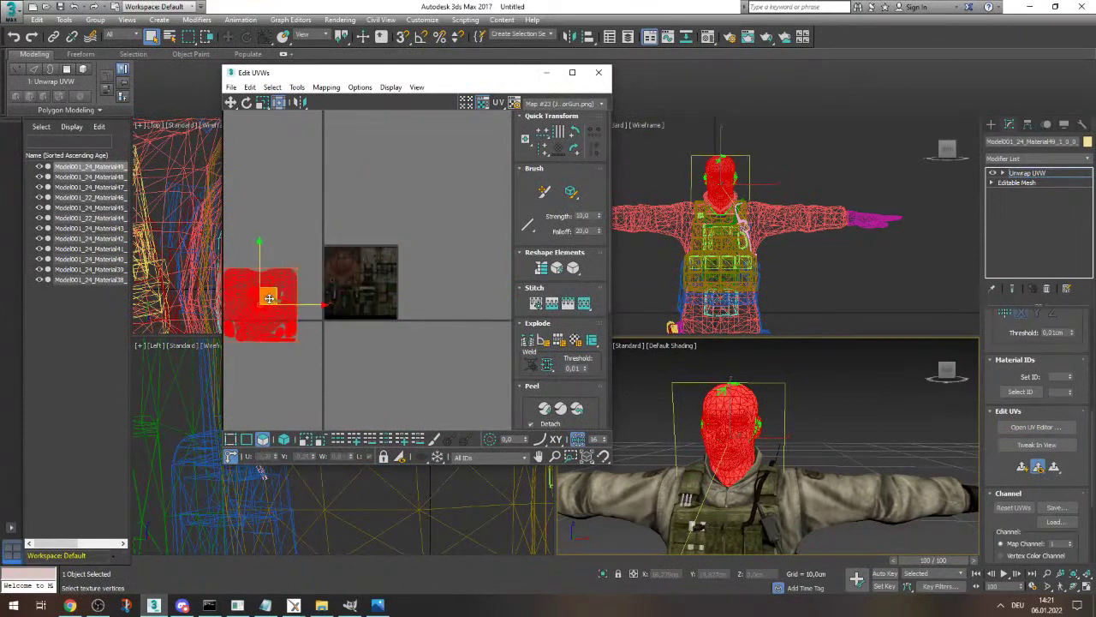
scroll(288, 289, "up", 4)
scroll(479, 269, "down", 4)
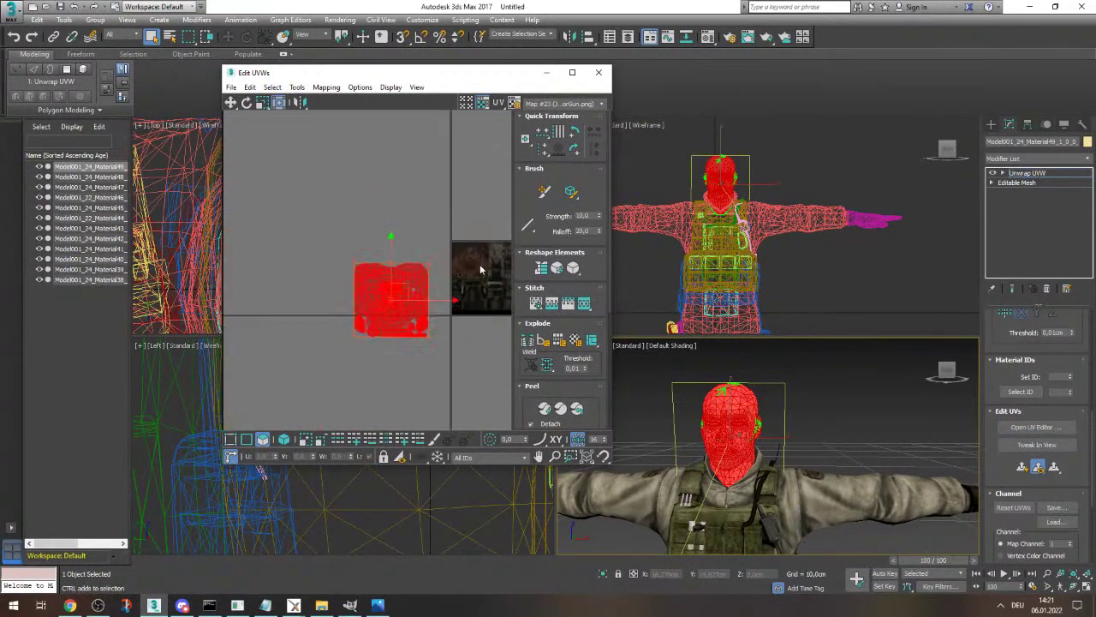
double_click(456, 75)
scroll(410, 247, "up", 3)
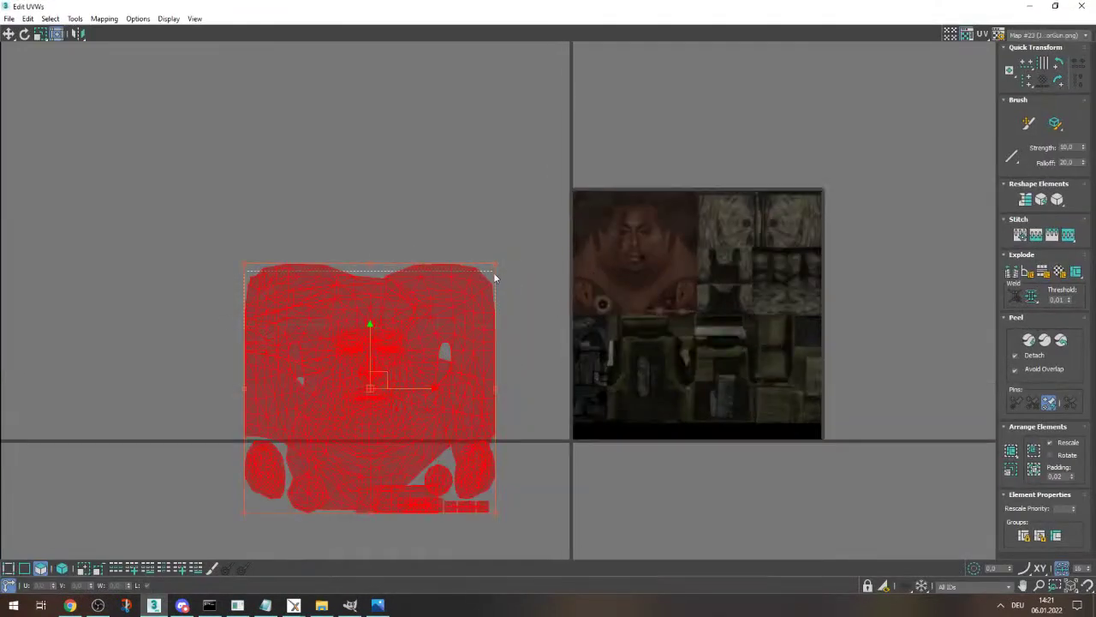
- Reselect all of the head's UVs and move them back over the texture tile, aligned with its edges
left_click_drag(494, 274, 495, 278)
left_click_drag(186, 194, 533, 553)
left_click_drag(381, 378, 652, 307)
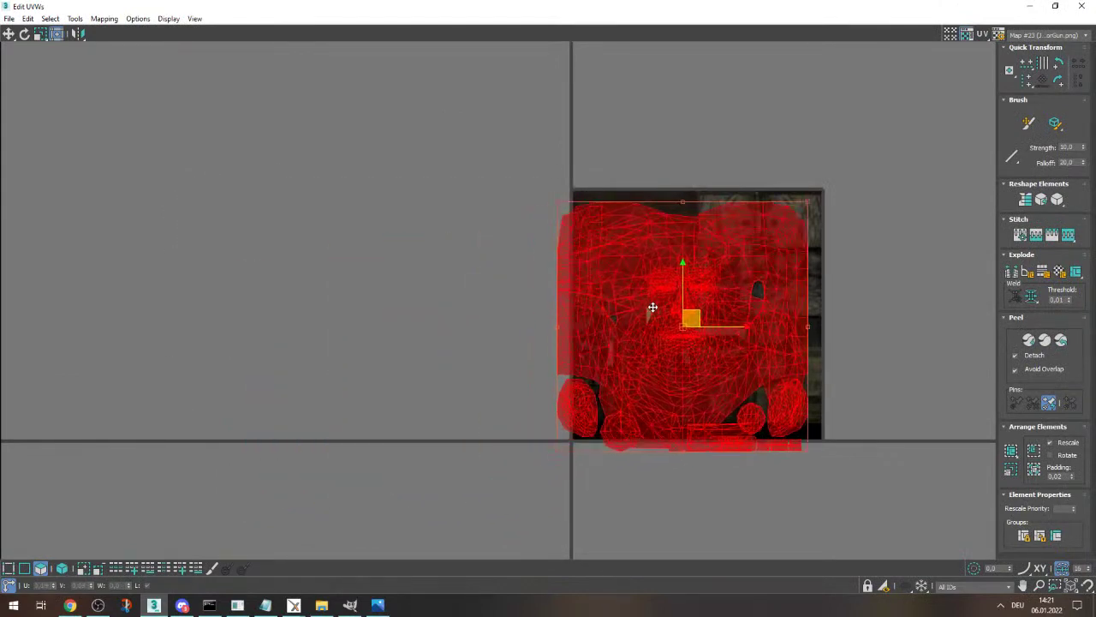
scroll(608, 289, "up", 6)
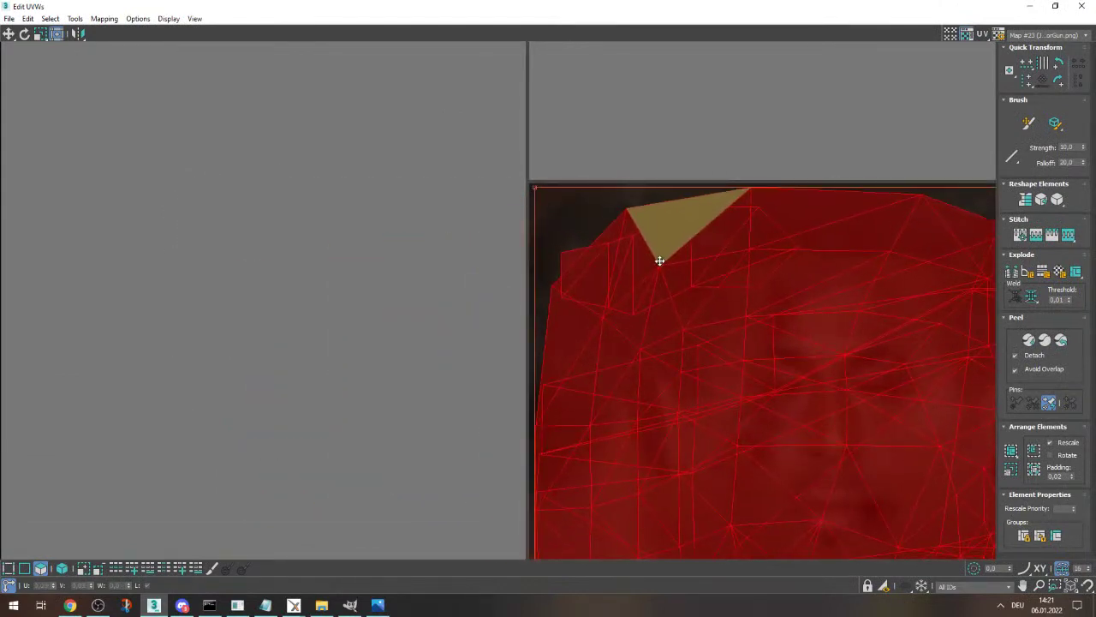
scroll(440, 218, "down", 8)
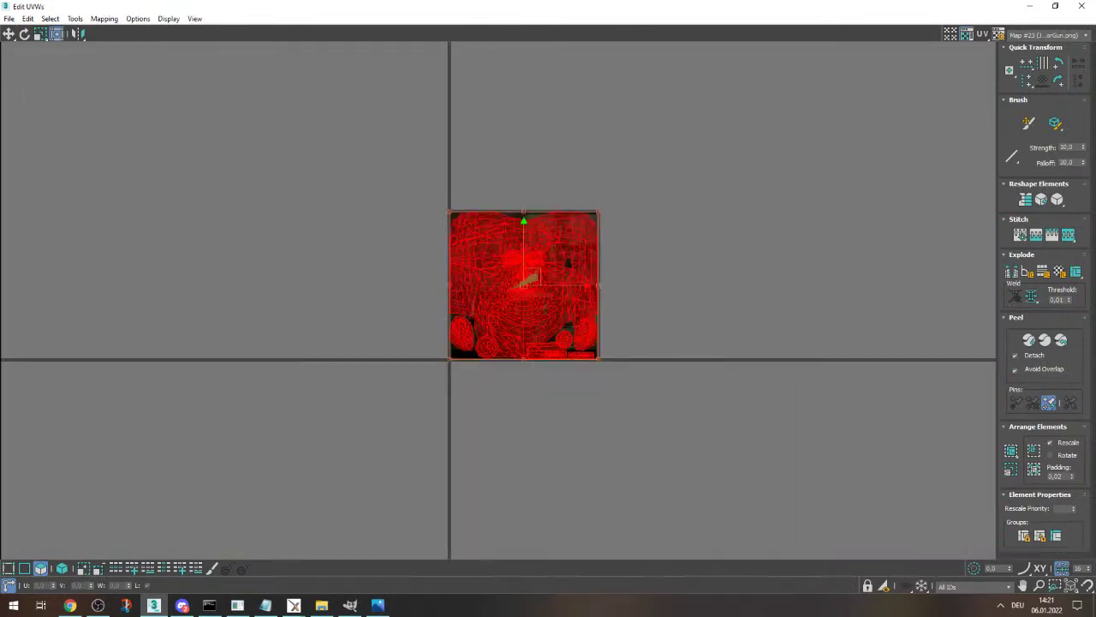
- Scale the head's UVs down towards the tile's upper-left corner so they fit the face quadrant of the texture
scroll(589, 345, "up", 3)
left_click_drag(612, 374, 440, 205)
scroll(443, 207, "up", 5)
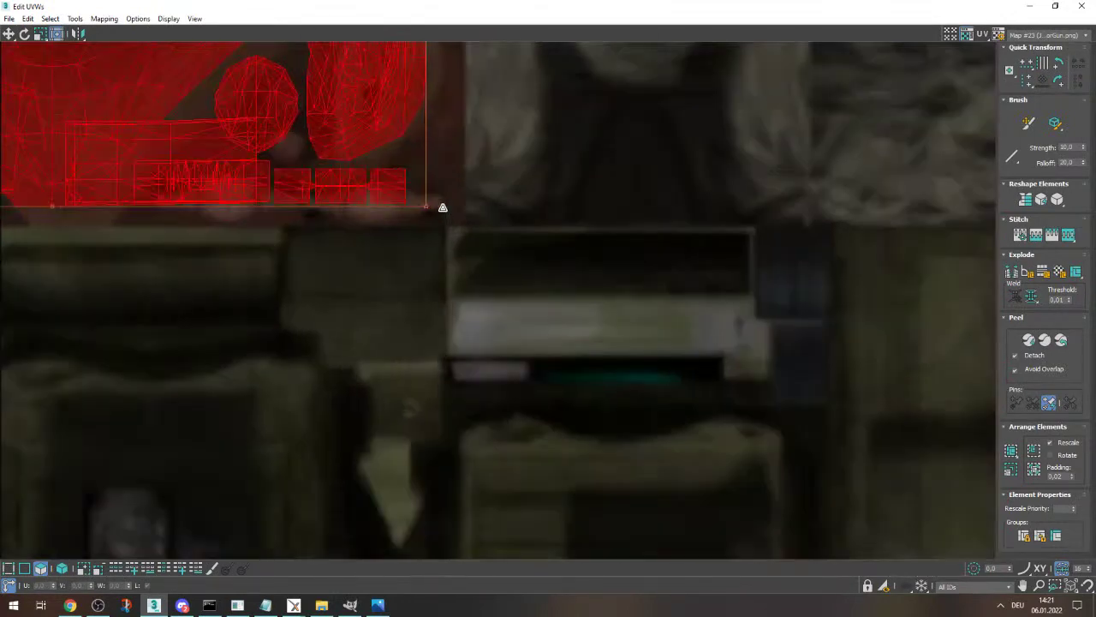
scroll(436, 197, "up", 3)
left_click_drag(430, 241, 510, 281)
scroll(559, 334, "down", 6)
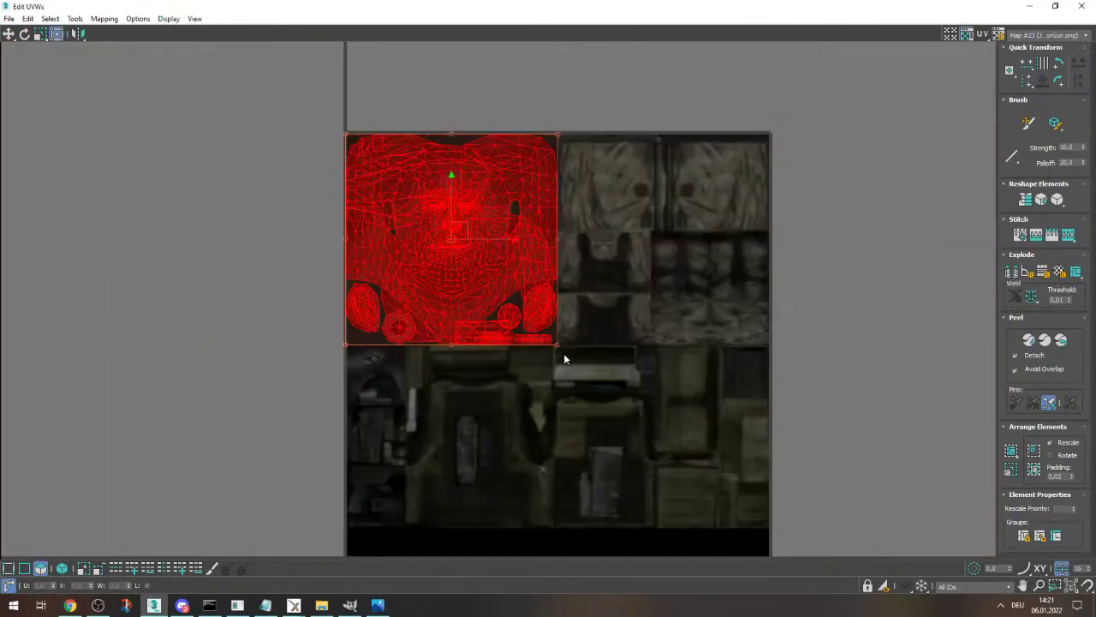
- Deselect the UVs, restore the UV editor to its smaller size and inspect the face texture on the head in the perspective view
left_click(259, 306)
scroll(476, 169, "up", 3)
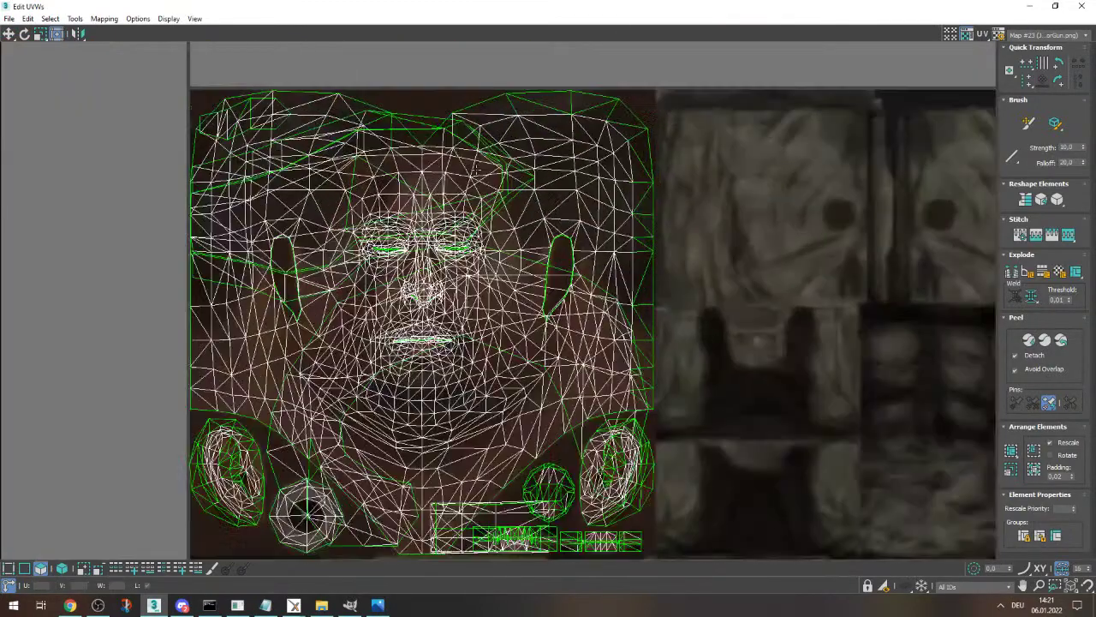
double_click(626, 15)
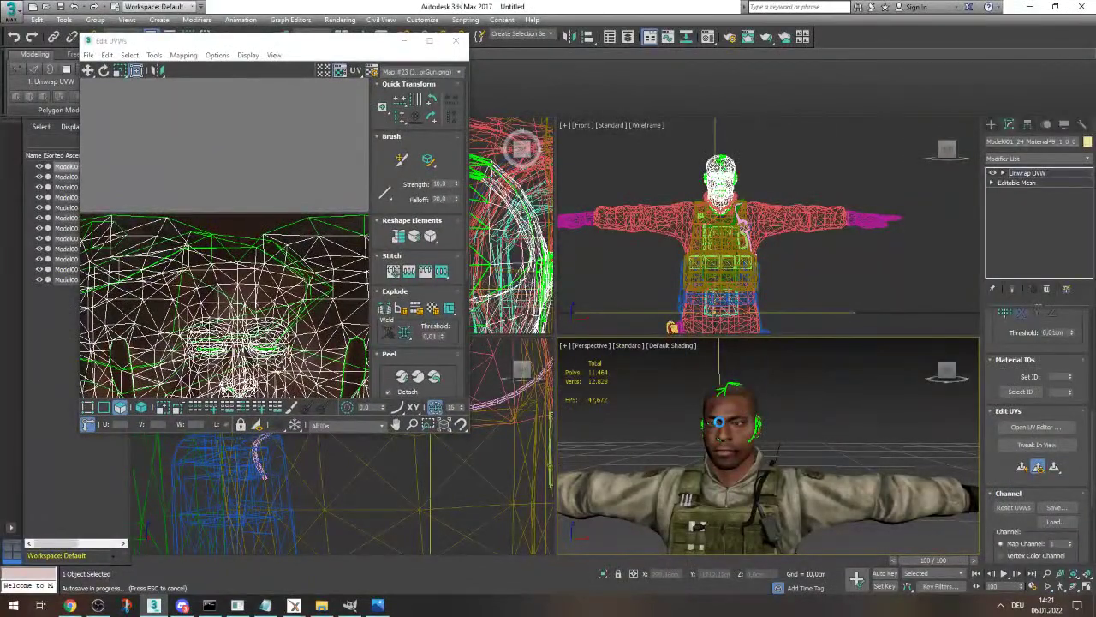
scroll(719, 422, "up", 6)
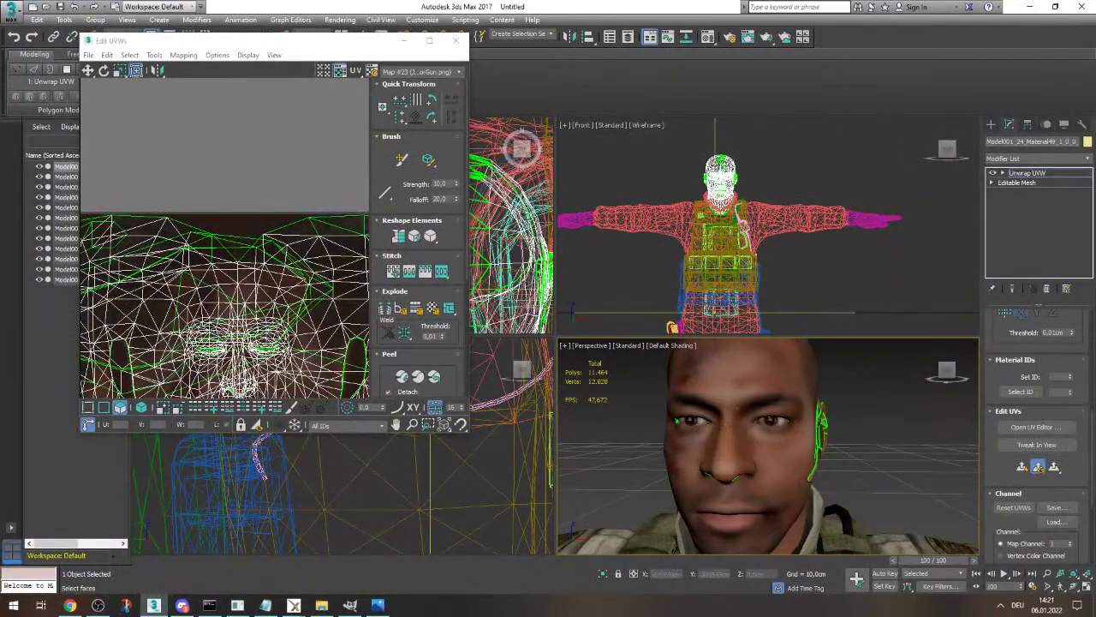
- Close the UV editor and collapse the head's Unwrap UVW modifier into its editable mesh
left_click_drag(347, 37, 491, 76)
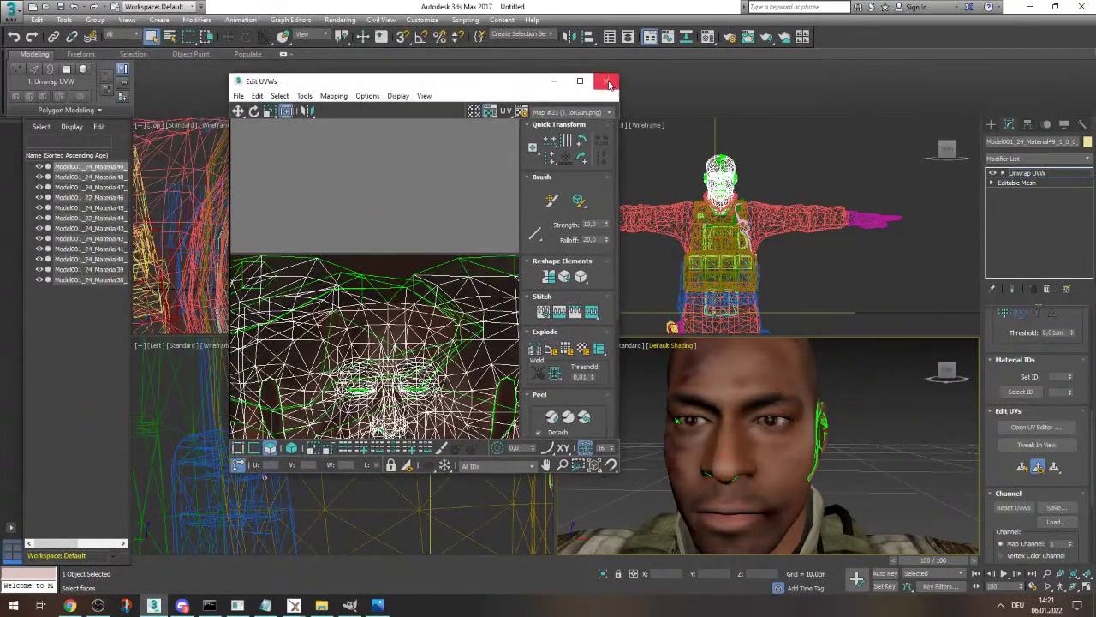
left_click(600, 80)
scroll(715, 401, "down", 6)
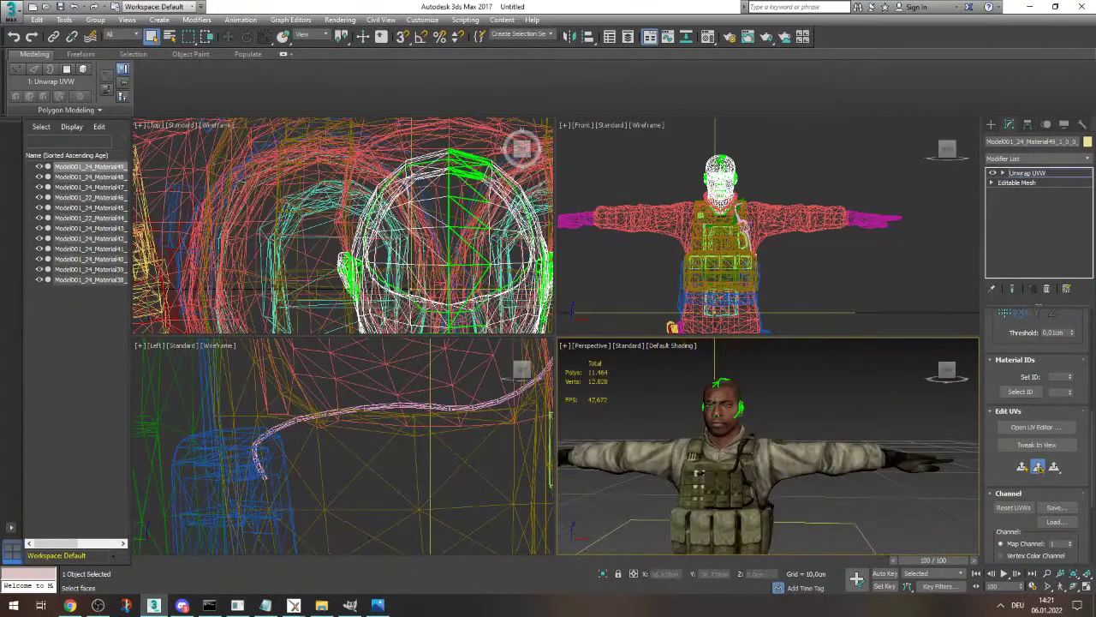
right_click(1032, 173)
left_click(1011, 275)
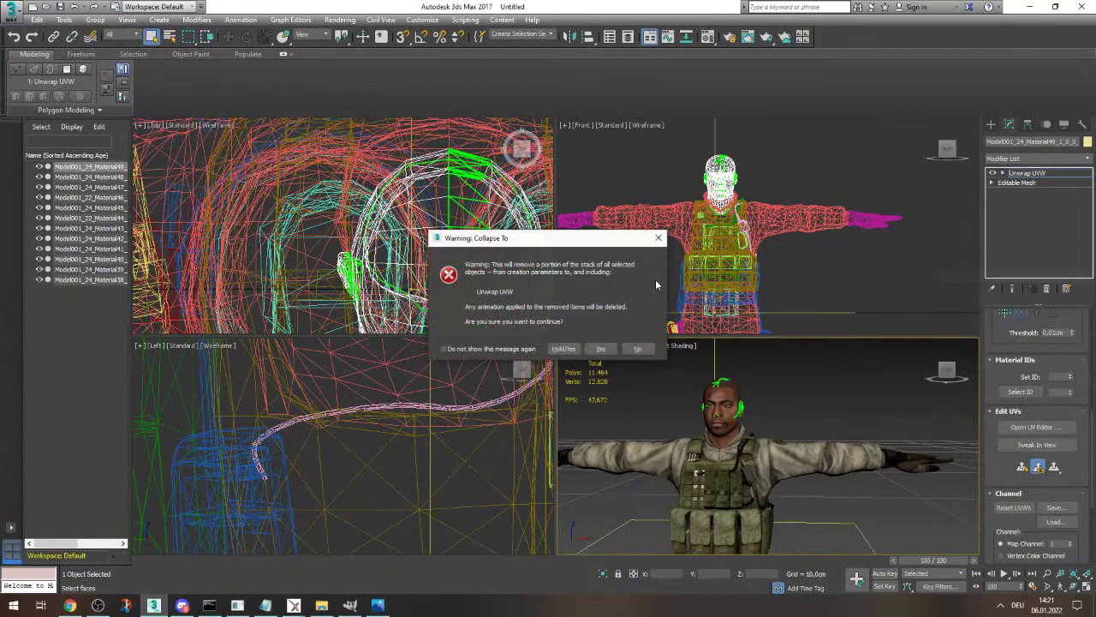
left_click(600, 348)
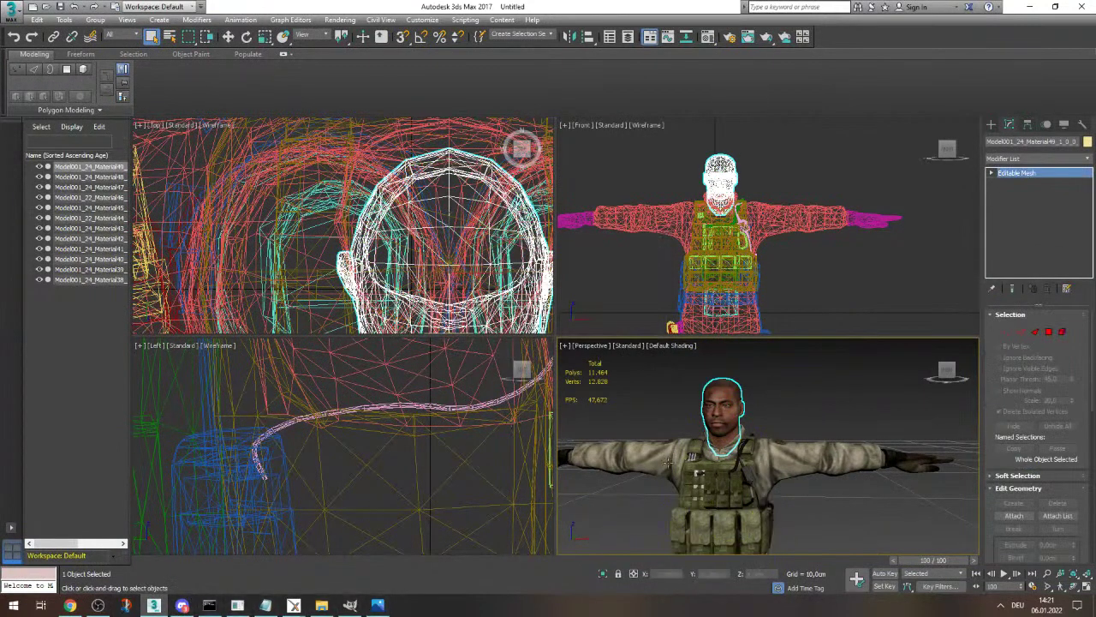
- Open JoshFacePantsArmorGun.png from the Josh folder and examine which parts of the character the combined texture covers
left_click(796, 378)
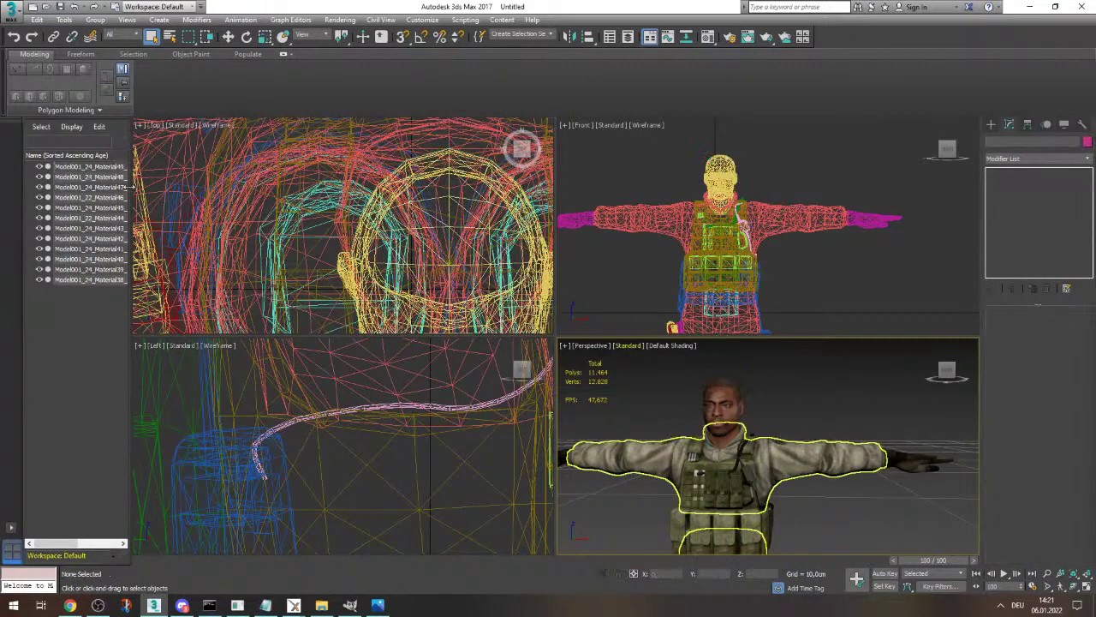
left_click(96, 176)
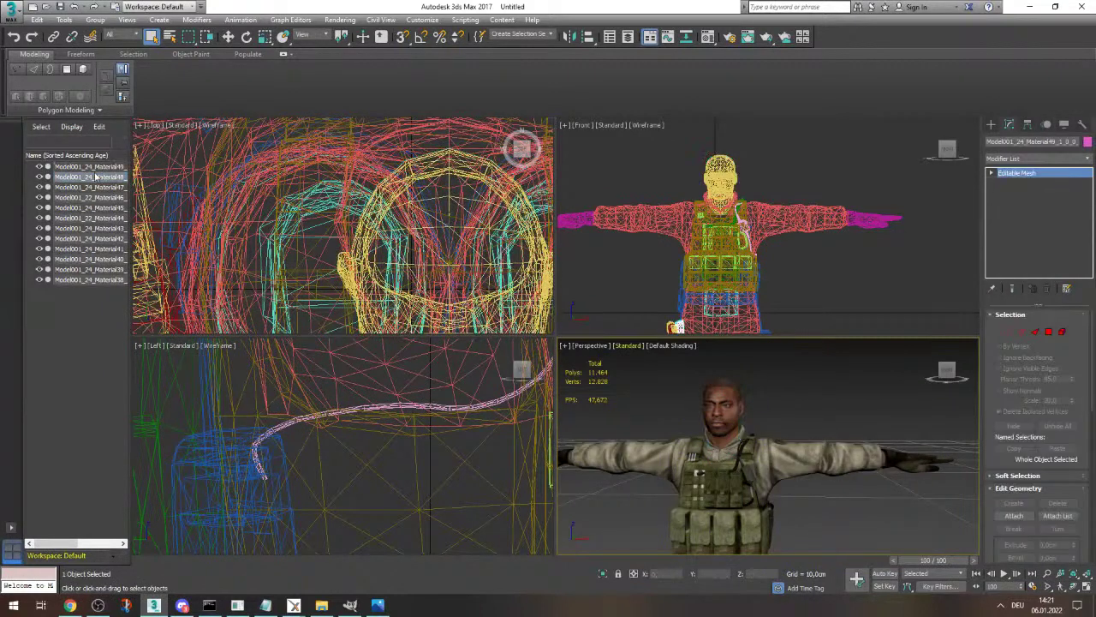
left_click(380, 606)
left_click(379, 606)
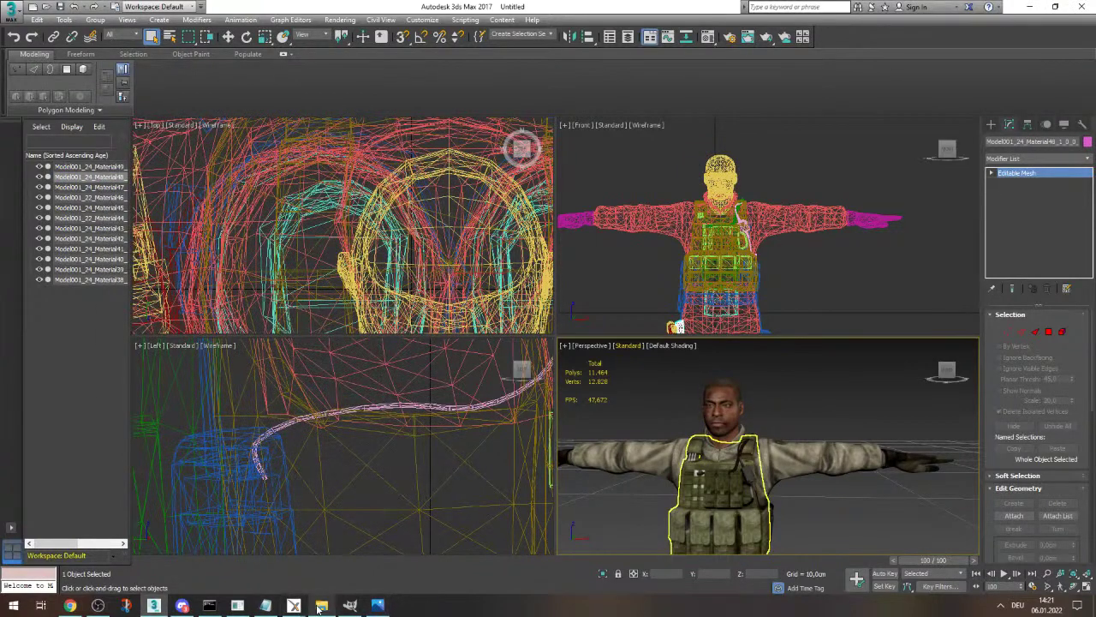
left_click(321, 605)
left_click_drag(1032, 130, 670, 168)
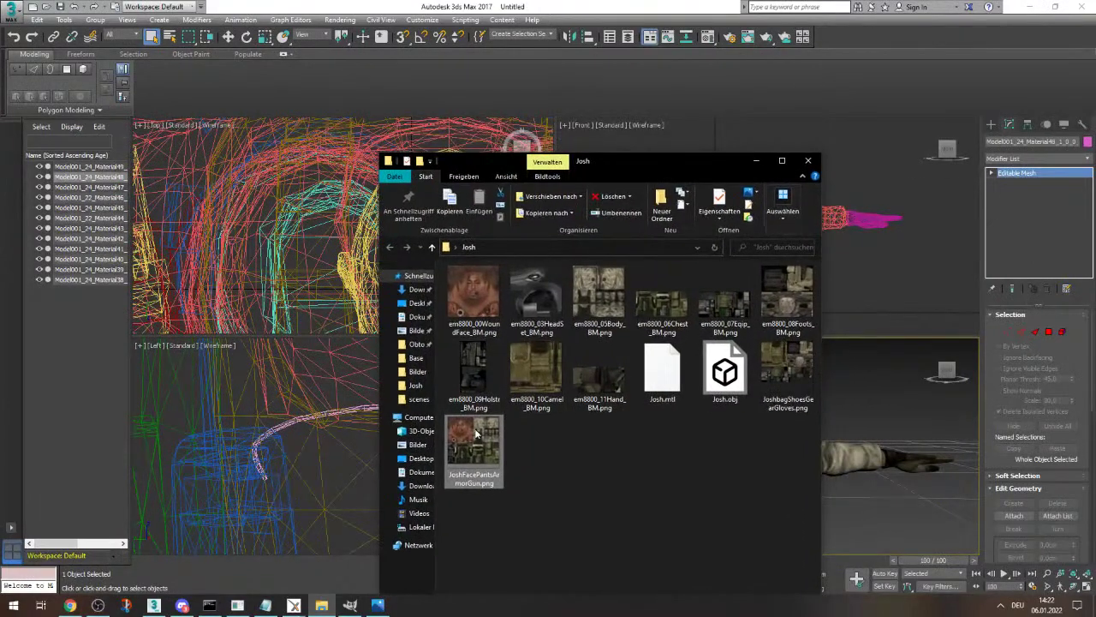
double_click(477, 432)
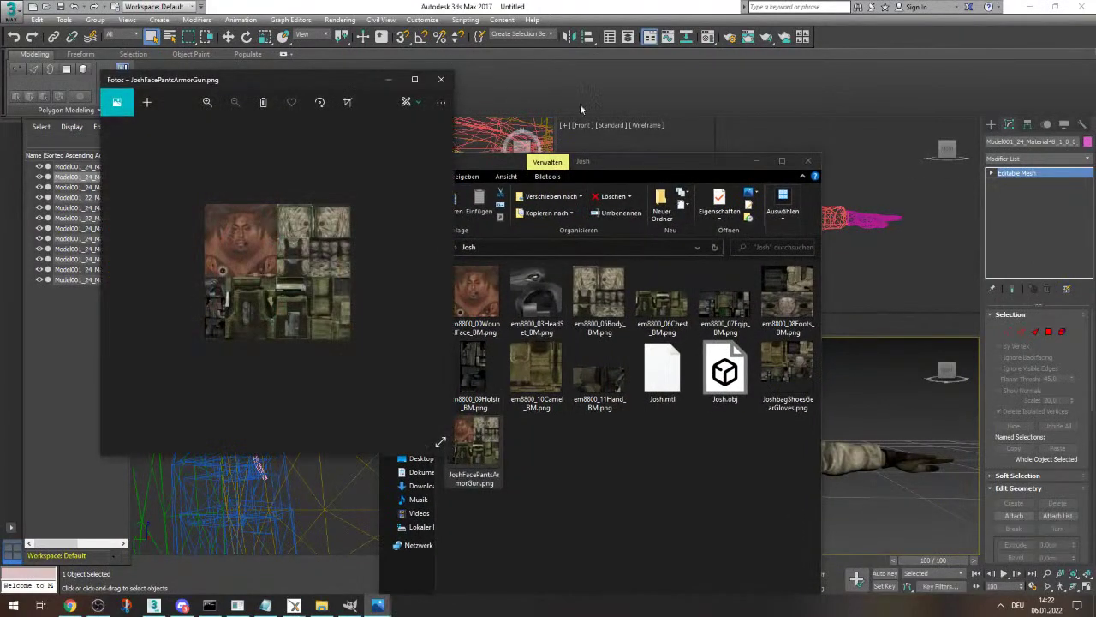
left_click(765, 162)
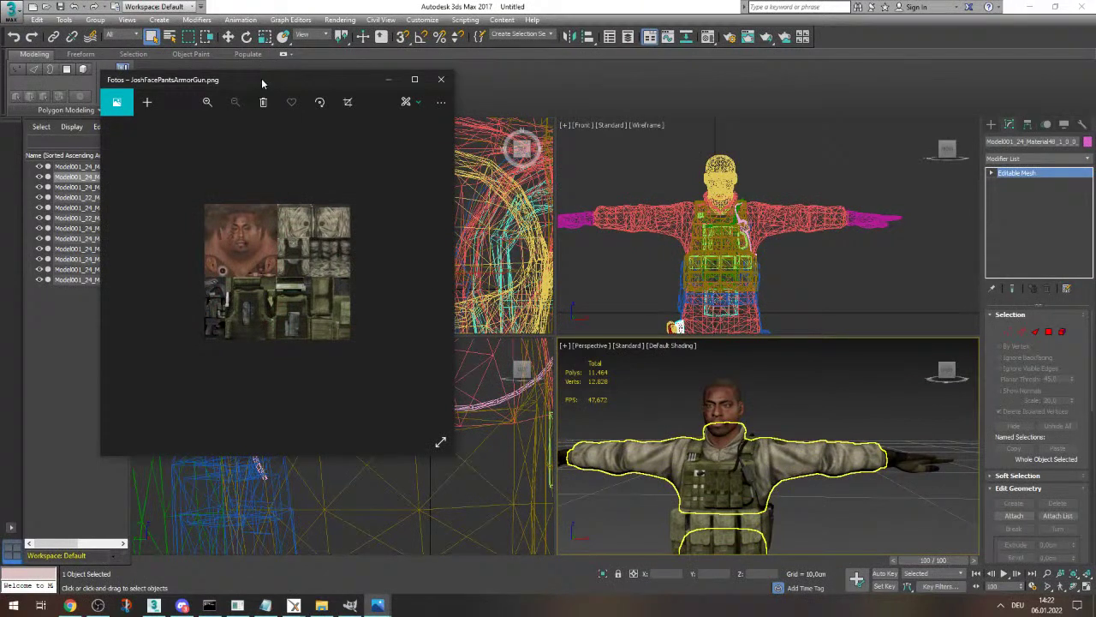
left_click_drag(261, 78, 361, 90)
scroll(440, 216, "up", 4)
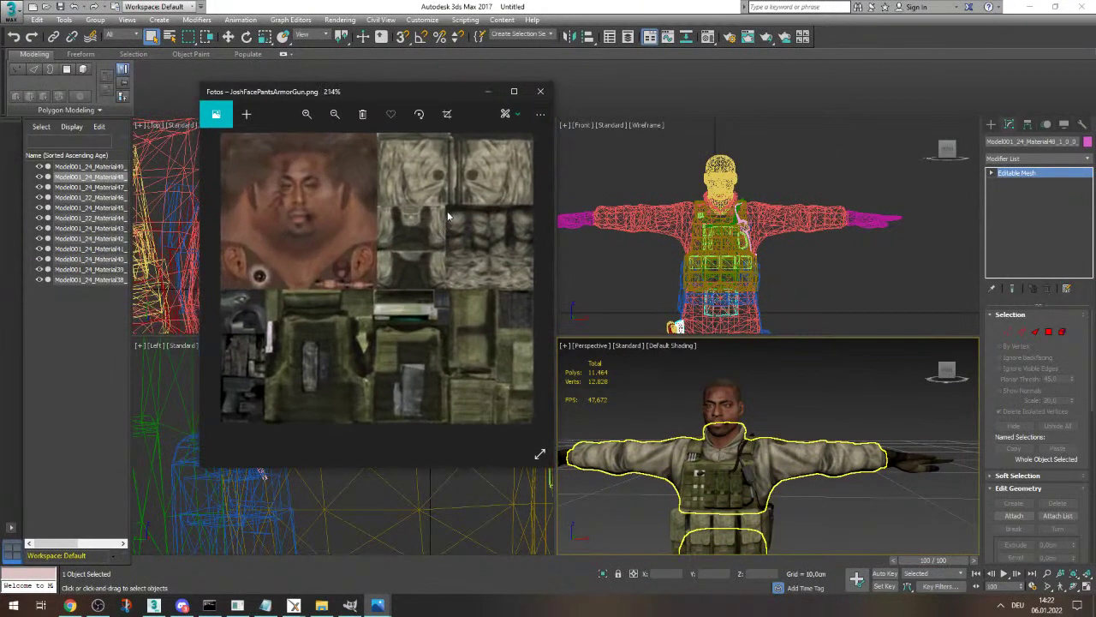
left_click(540, 91)
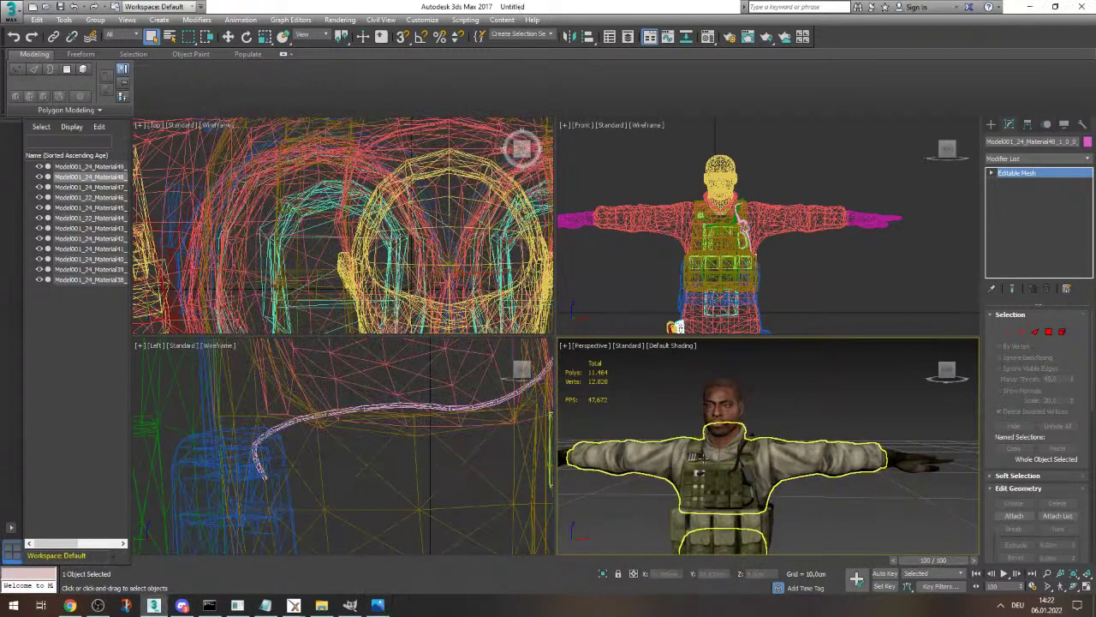
- Select the jacket-and-trousers body mesh and inspect its extent from collar to knees in the perspective view
left_click(818, 452)
scroll(747, 396, "down", 5)
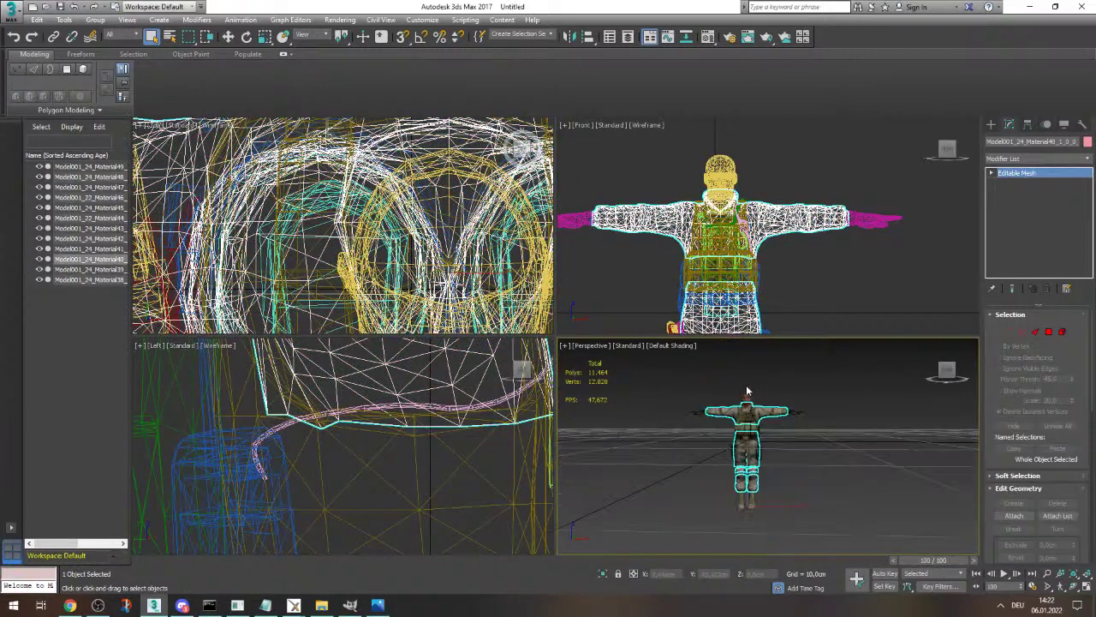
scroll(757, 411, "up", 3)
scroll(794, 405, "down", 3)
scroll(788, 409, "up", 5)
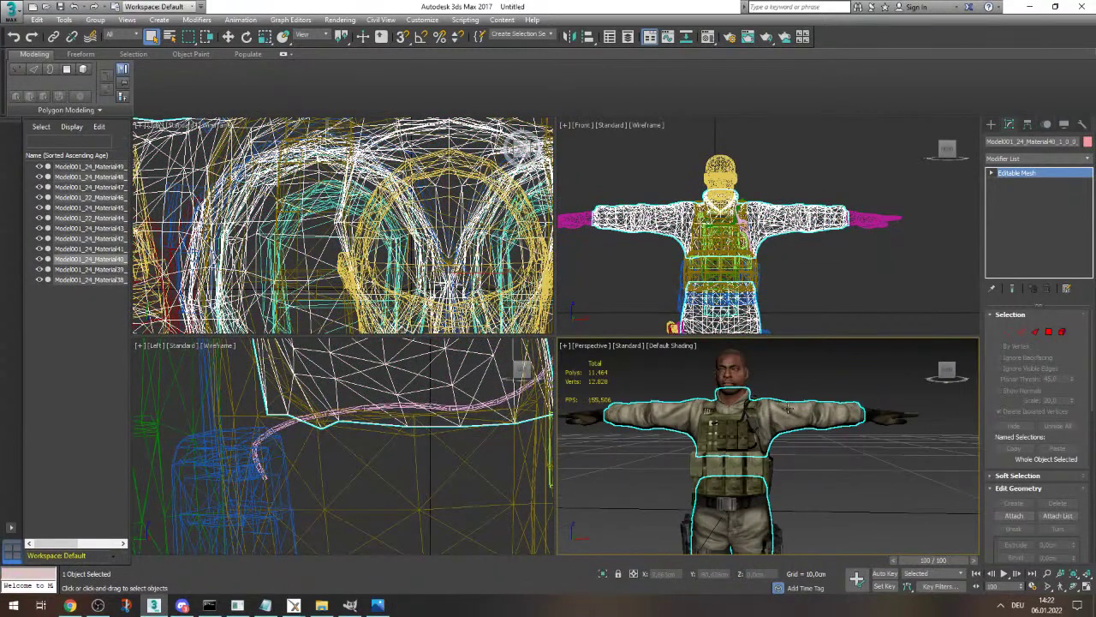
scroll(805, 388, "down", 3)
scroll(793, 432, "up", 5)
scroll(790, 426, "down", 3)
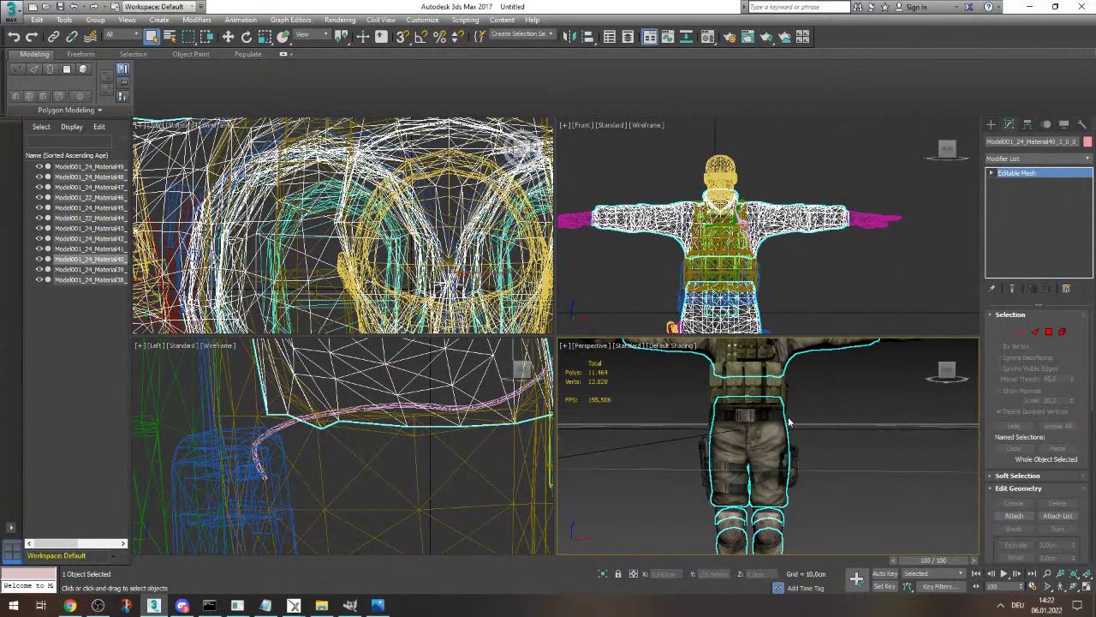
- Reopen JoshFacePantsArmorGun.png to check the clothing section against the selected body mesh, and close the image
left_click(377, 605)
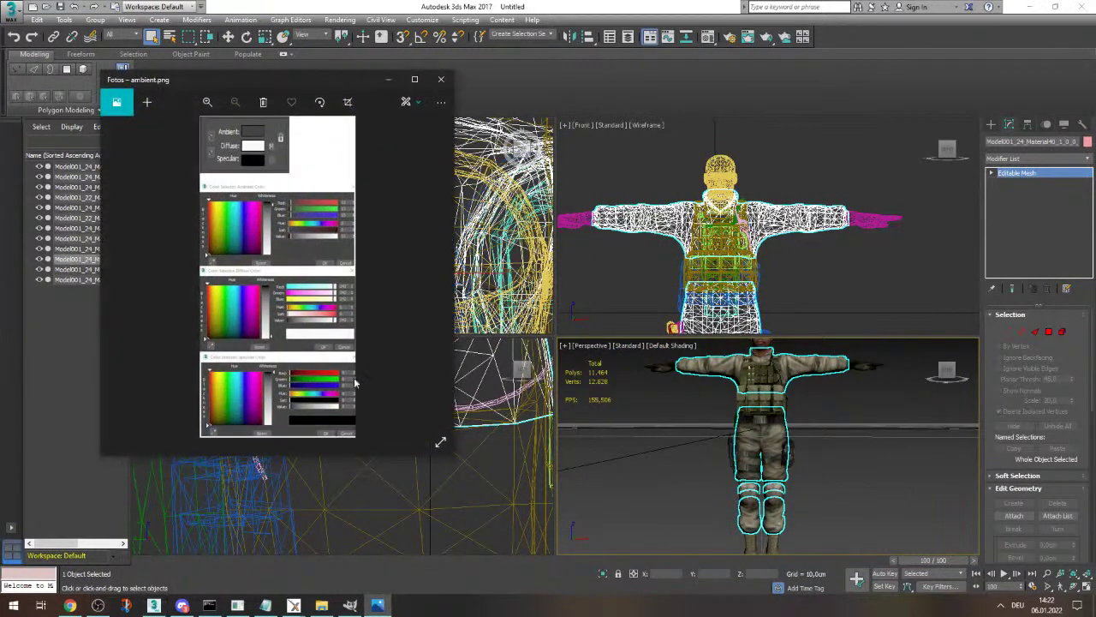
left_click(373, 602)
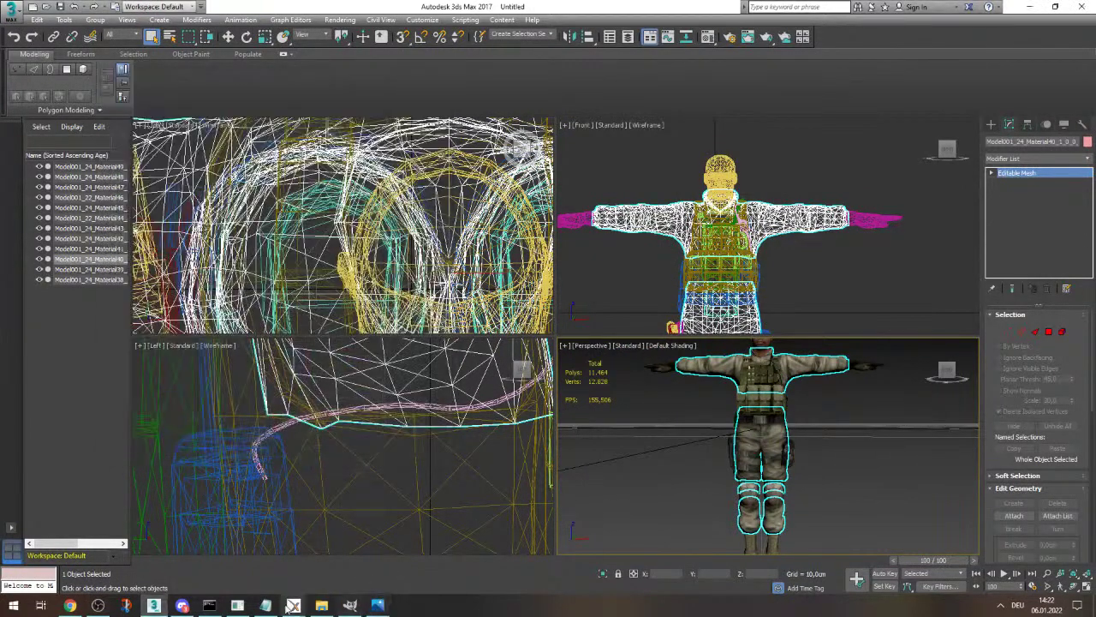
left_click(321, 604)
double_click(475, 447)
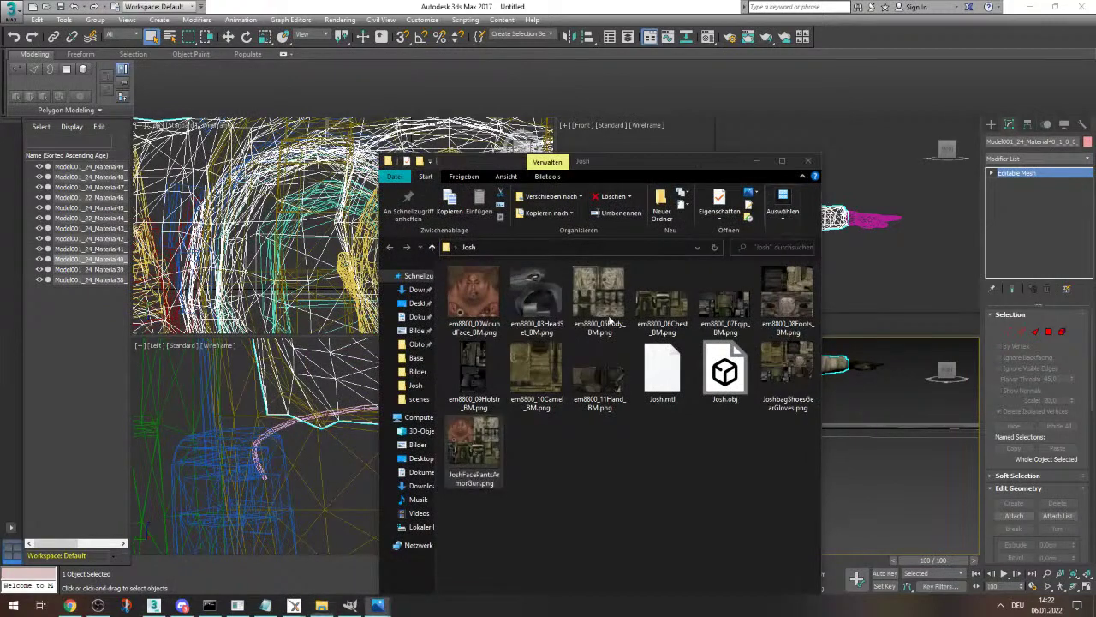
scroll(365, 297, "up", 3)
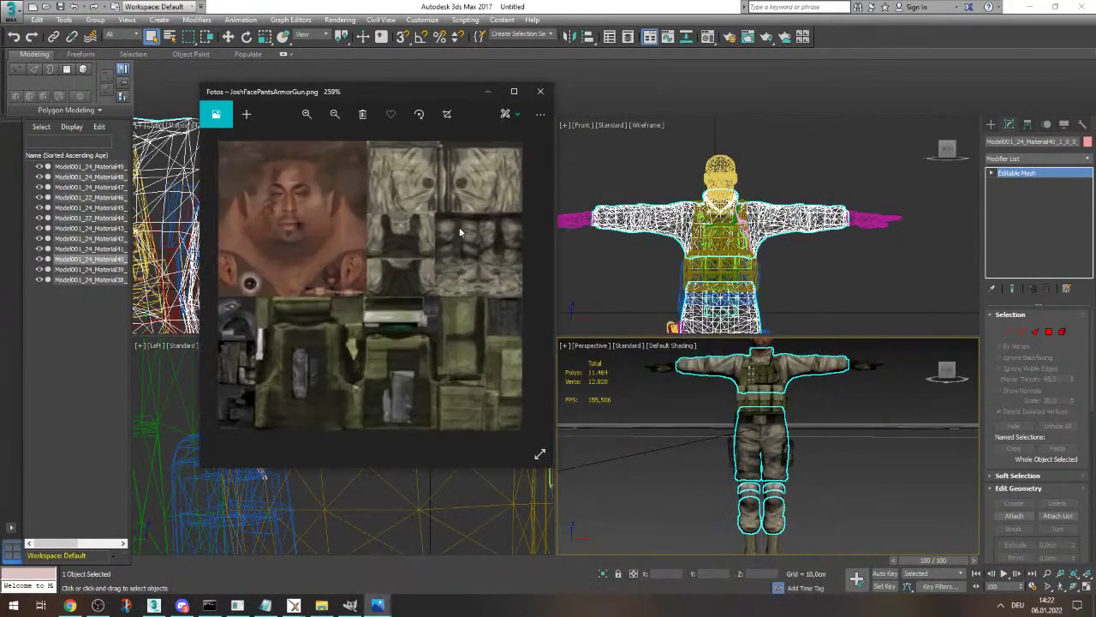
left_click(540, 90)
left_click(1089, 159)
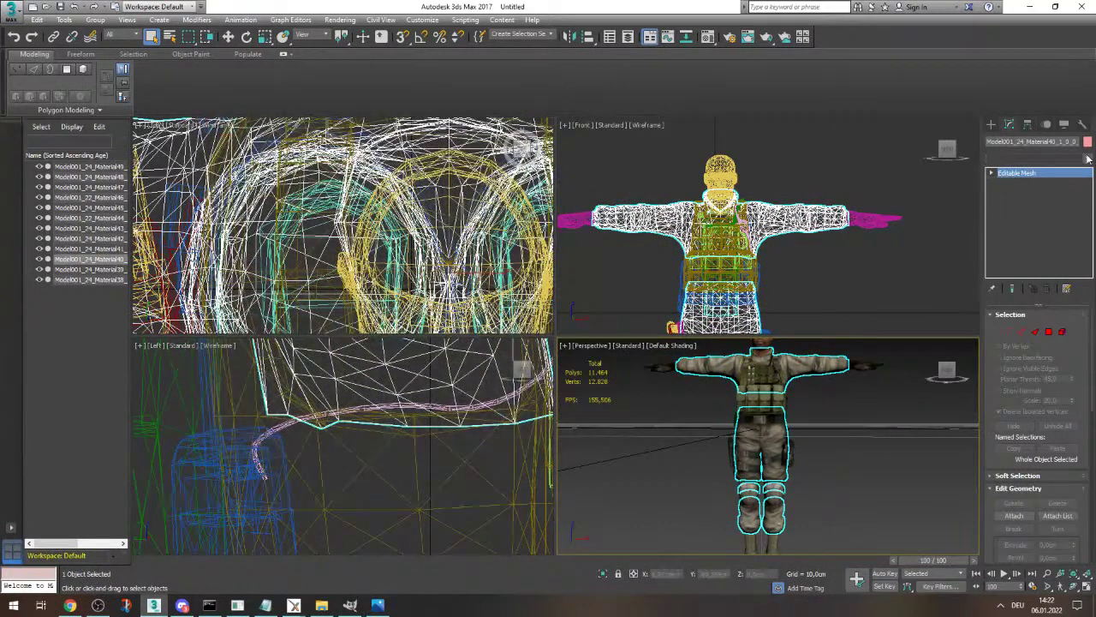
left_click(1089, 160)
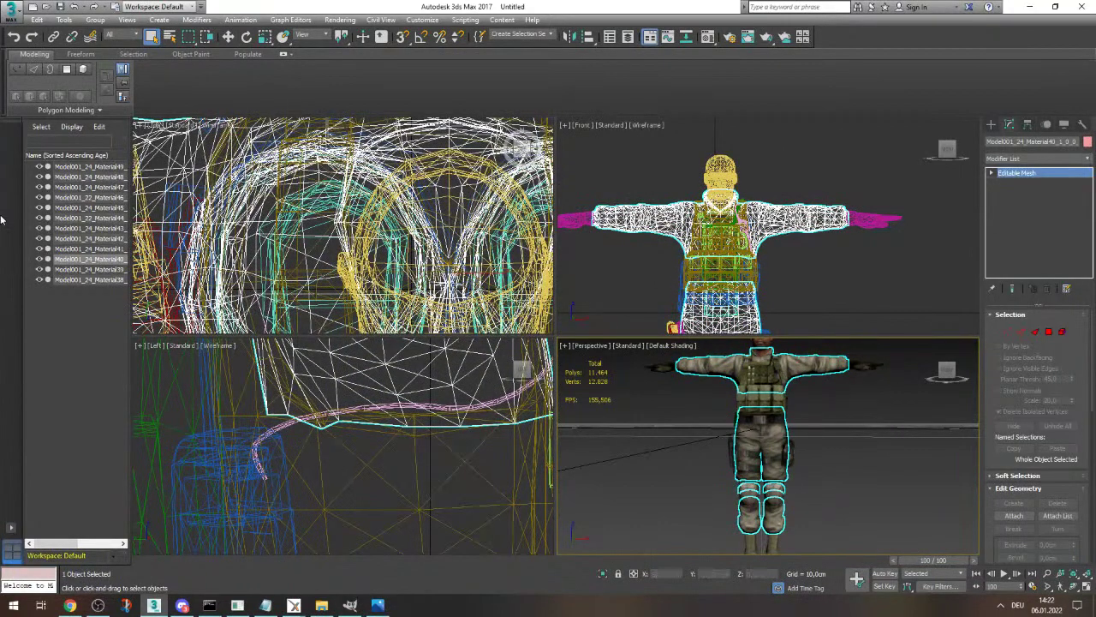
- Rename the character's head mesh to 1head
left_click(89, 166)
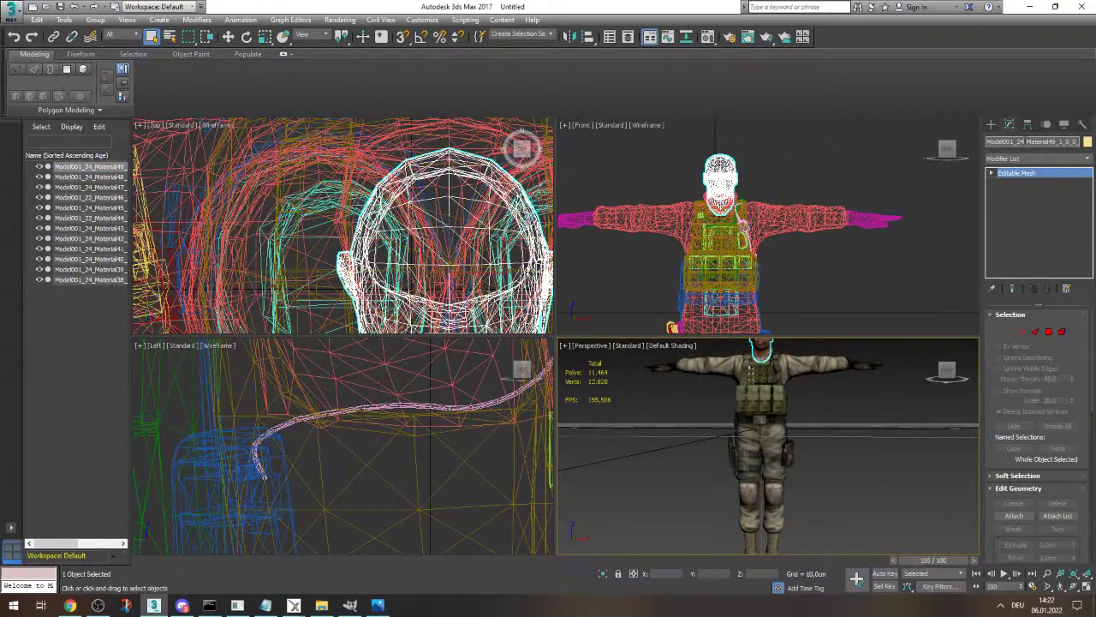
double_click(1024, 141)
type("In")
left_click(92, 342)
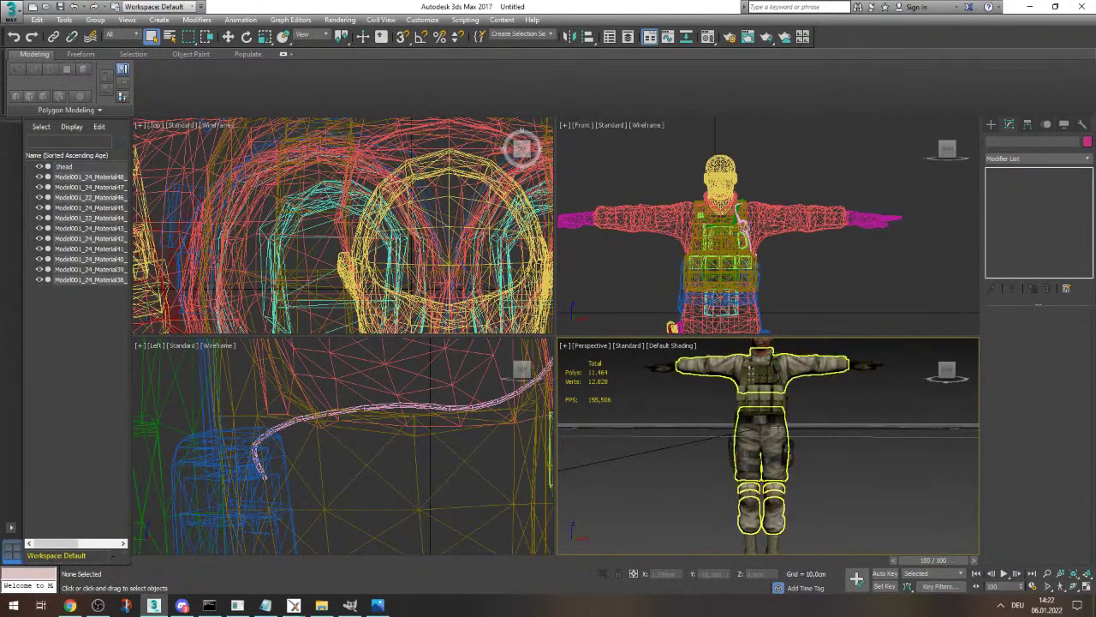
- Select the jacket-and-trousers body mesh and rename it 2shirtpants
left_click(744, 225)
left_click(1033, 142)
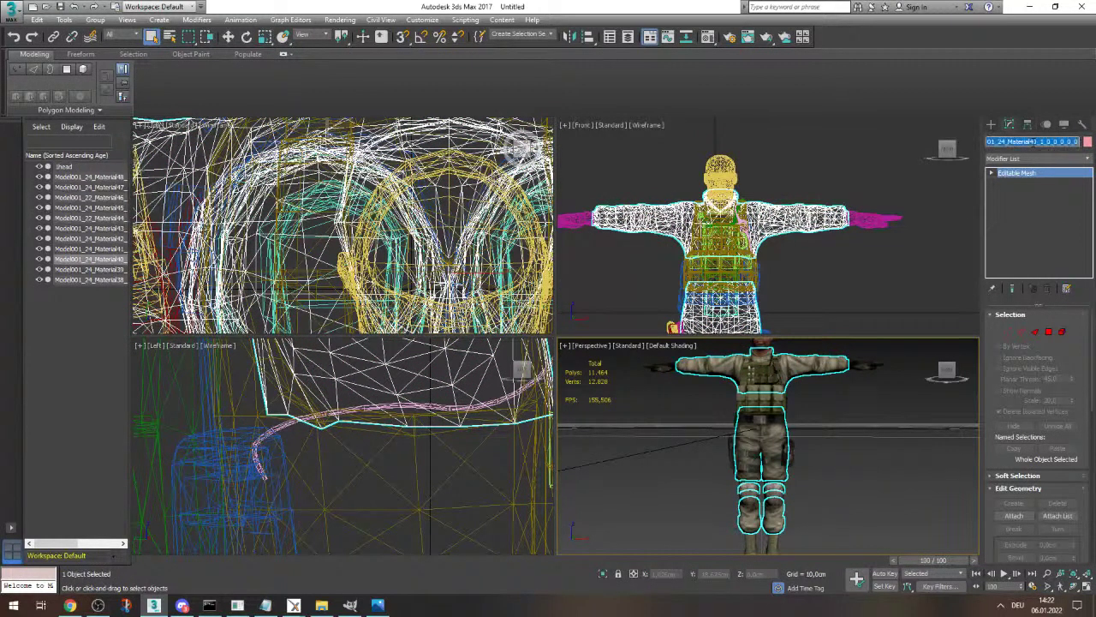
type("o")
key("Return")
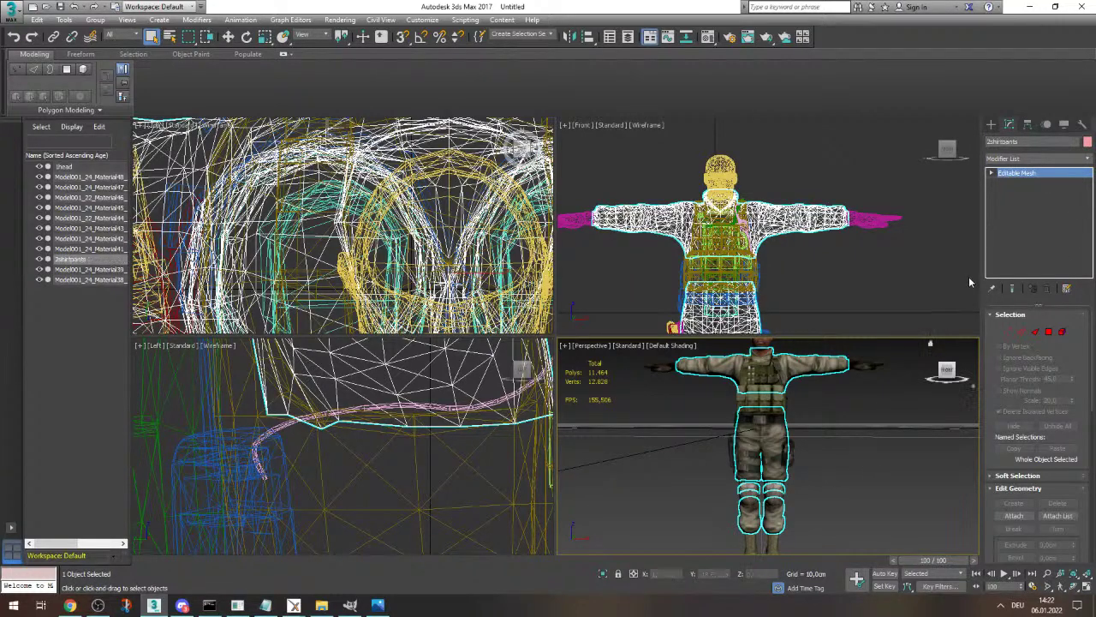
- Assign the combined face, pants and armor texture material, Material #85, to the jacket-and-trousers mesh and close the Material Editor
left_click(1084, 160)
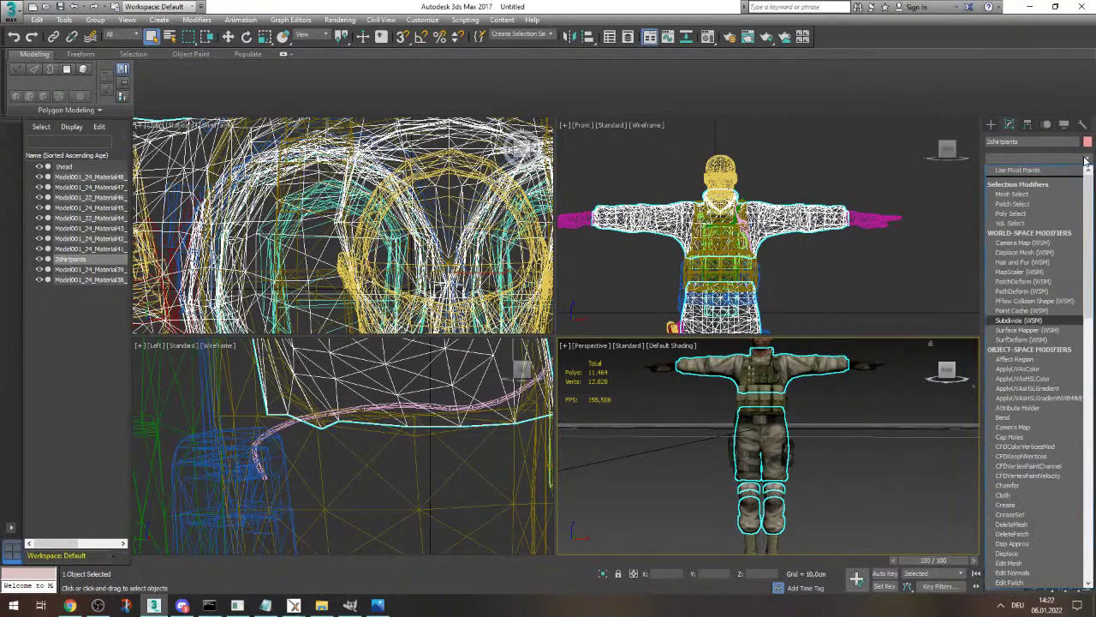
left_click(740, 81)
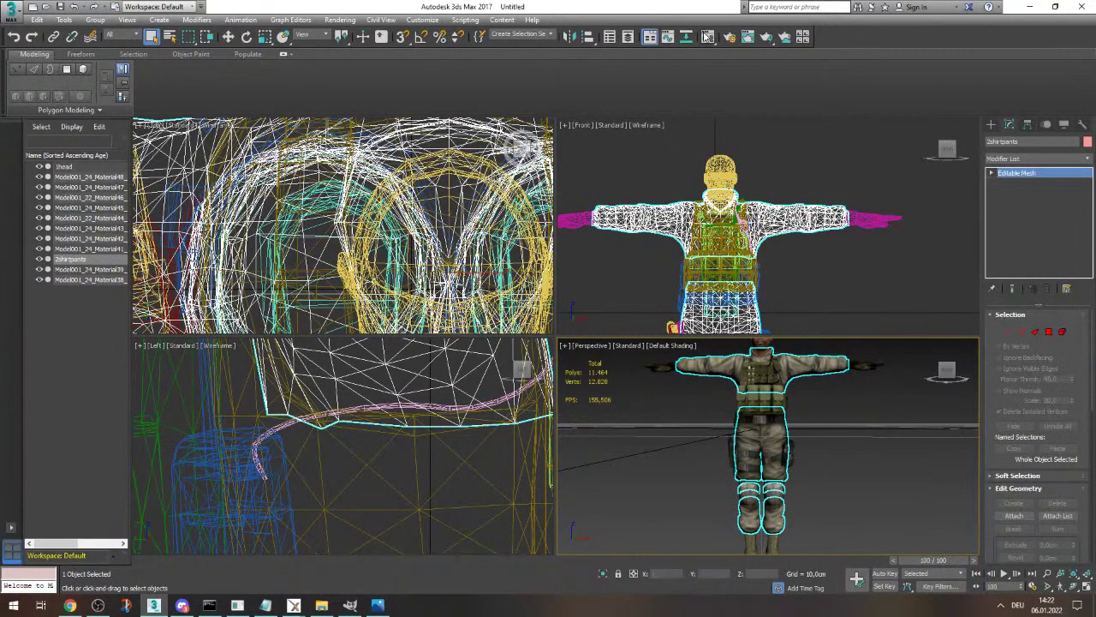
left_click(708, 37)
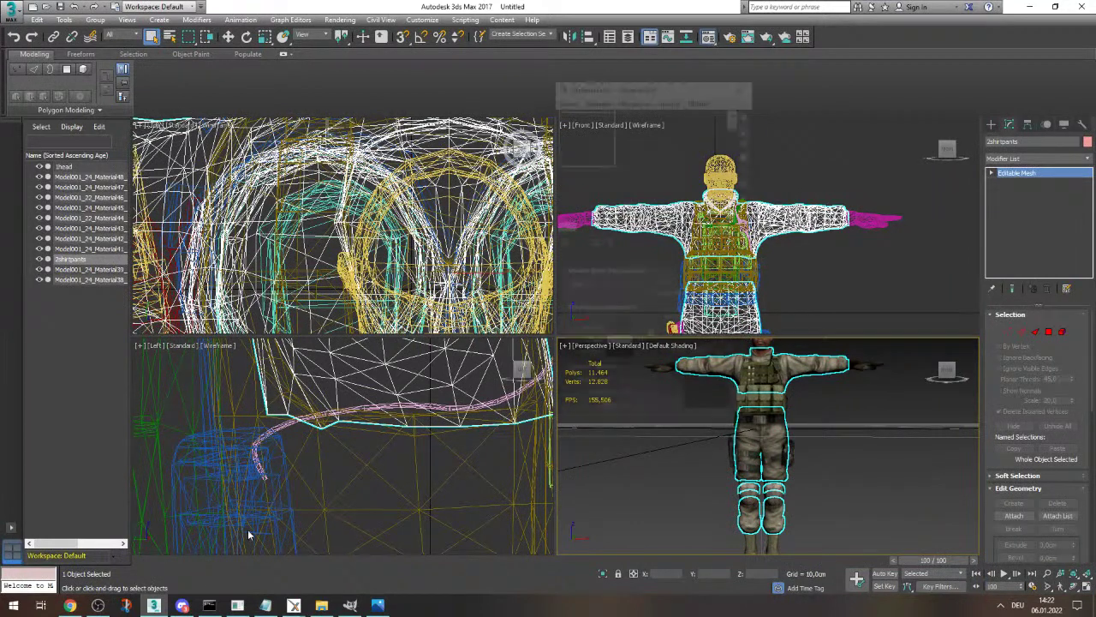
left_click(98, 605)
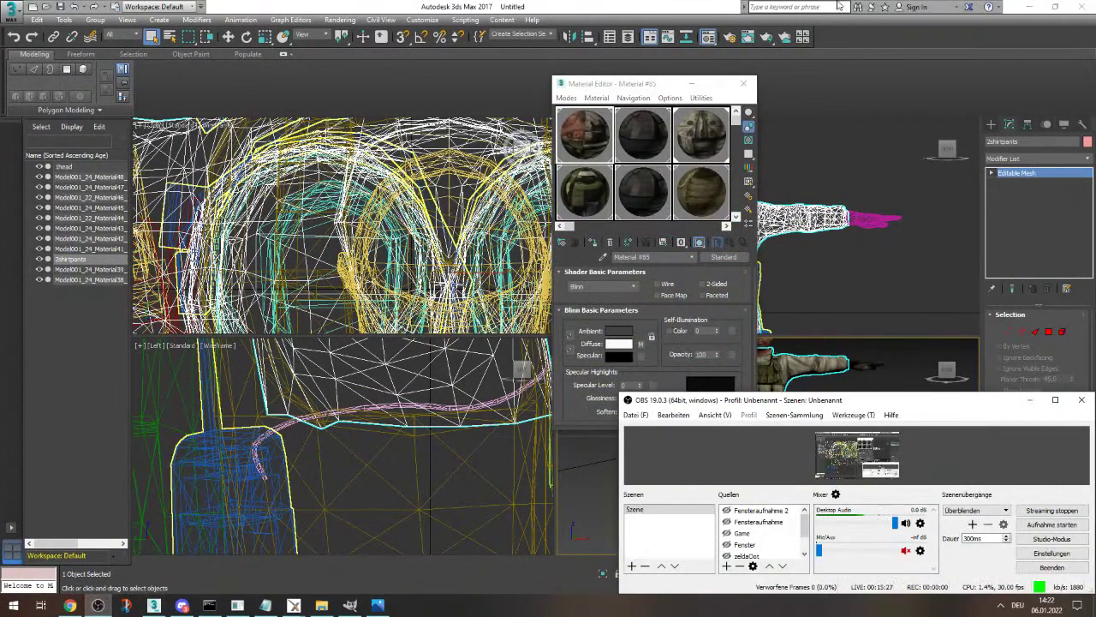
left_click_drag(640, 83, 524, 46)
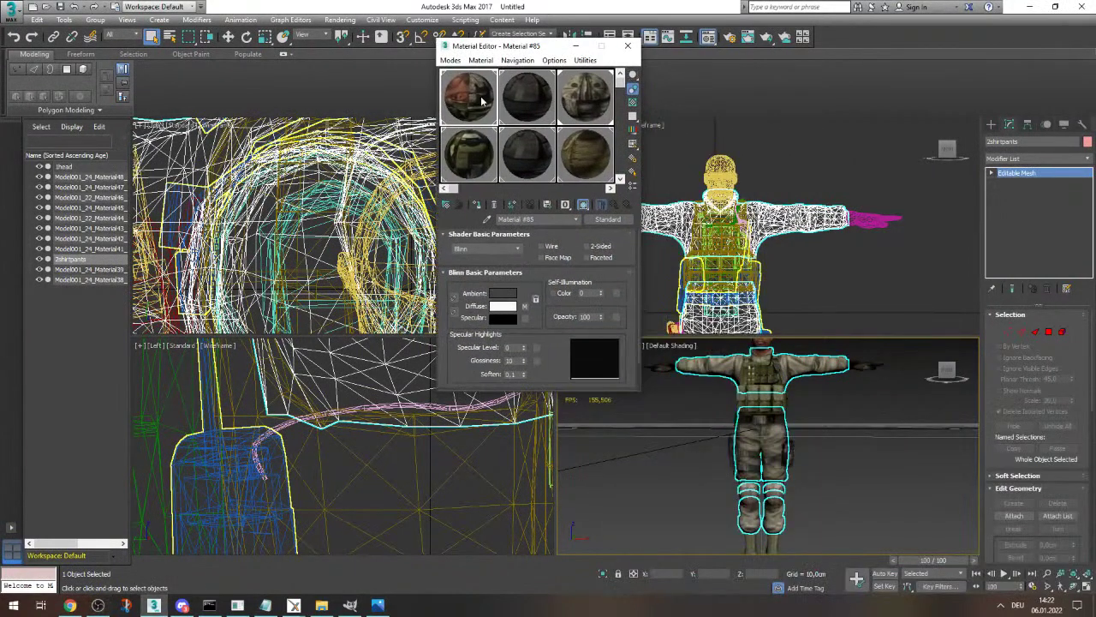
left_click(480, 206)
left_click(628, 46)
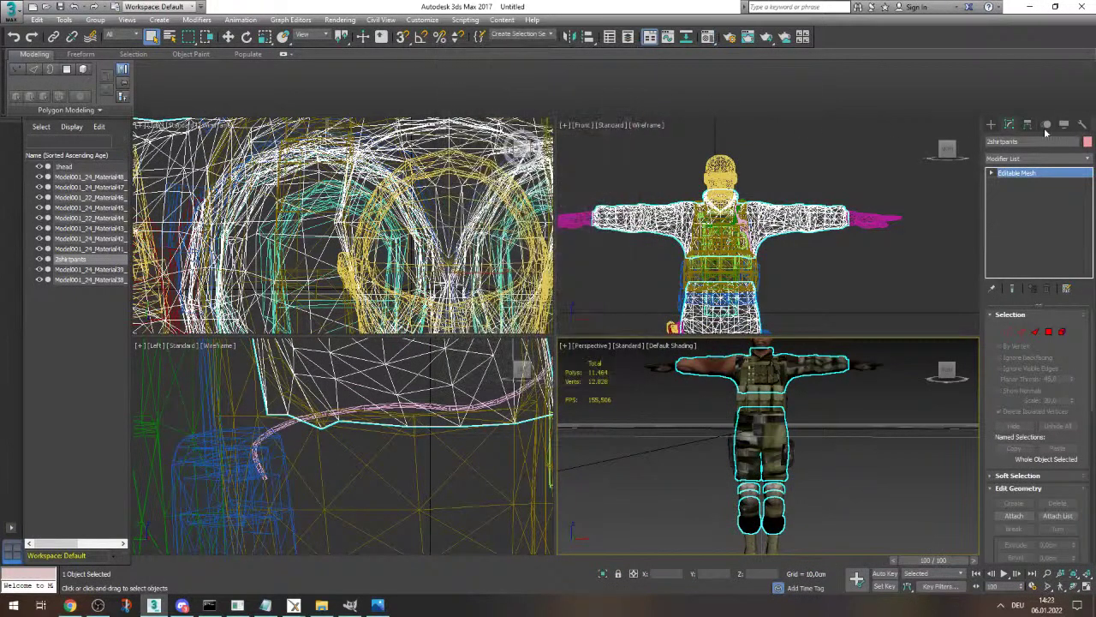
- Add an Unwrap UVW modifier to the 2shirtpants mesh and show the JoshFacePantsArmorGun.png map behind the UVs in its UV editor
left_click(1081, 159)
type("uv")
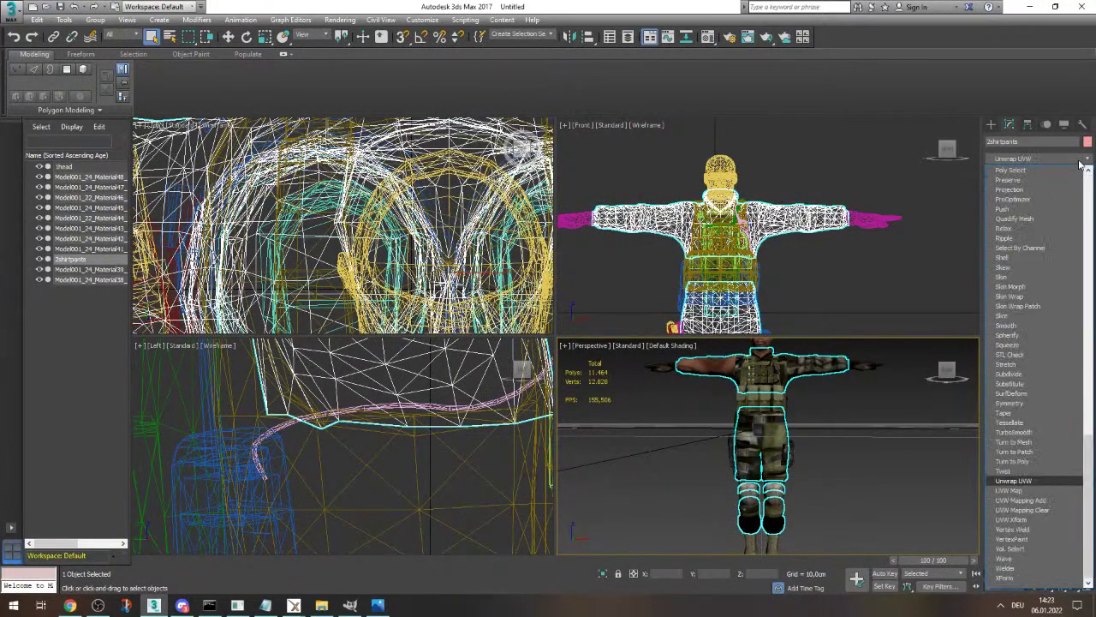
left_click(1040, 477)
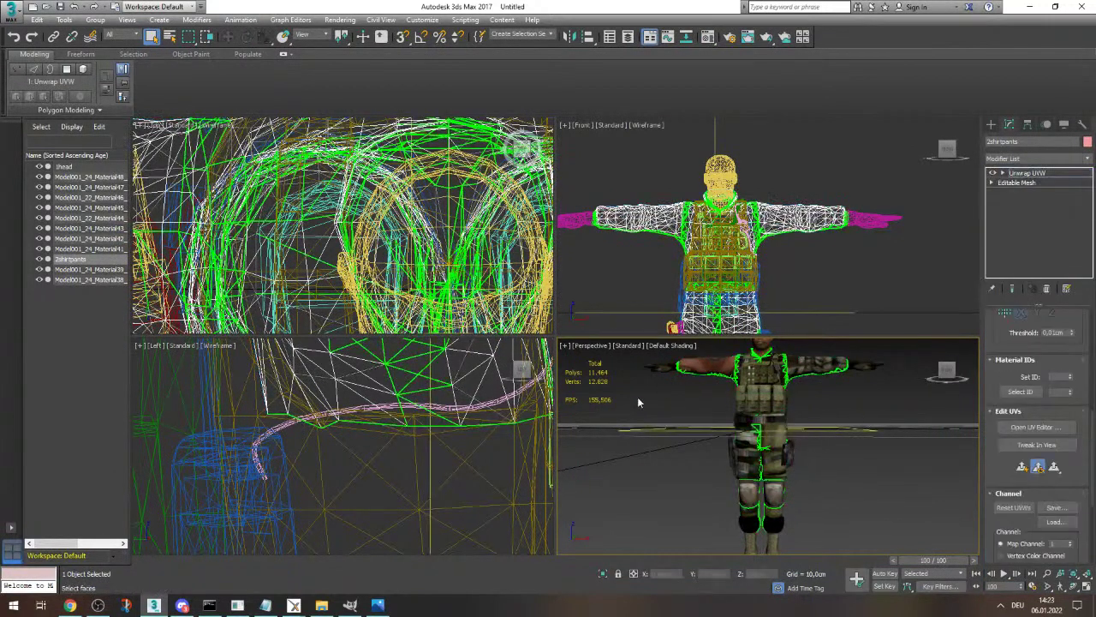
left_click(1068, 432)
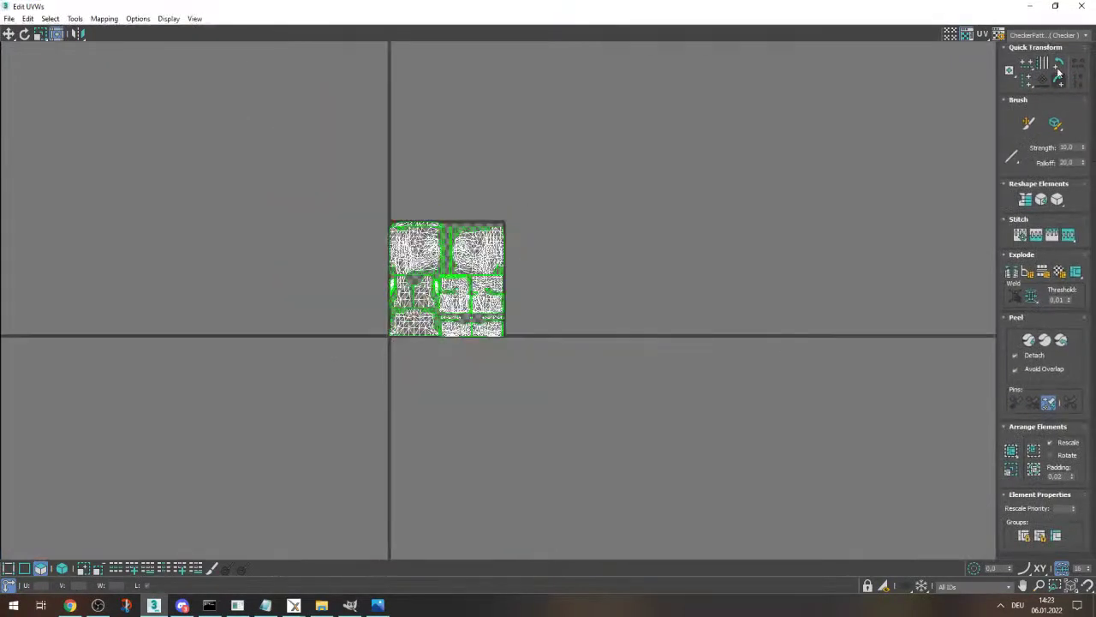
left_click(1053, 36)
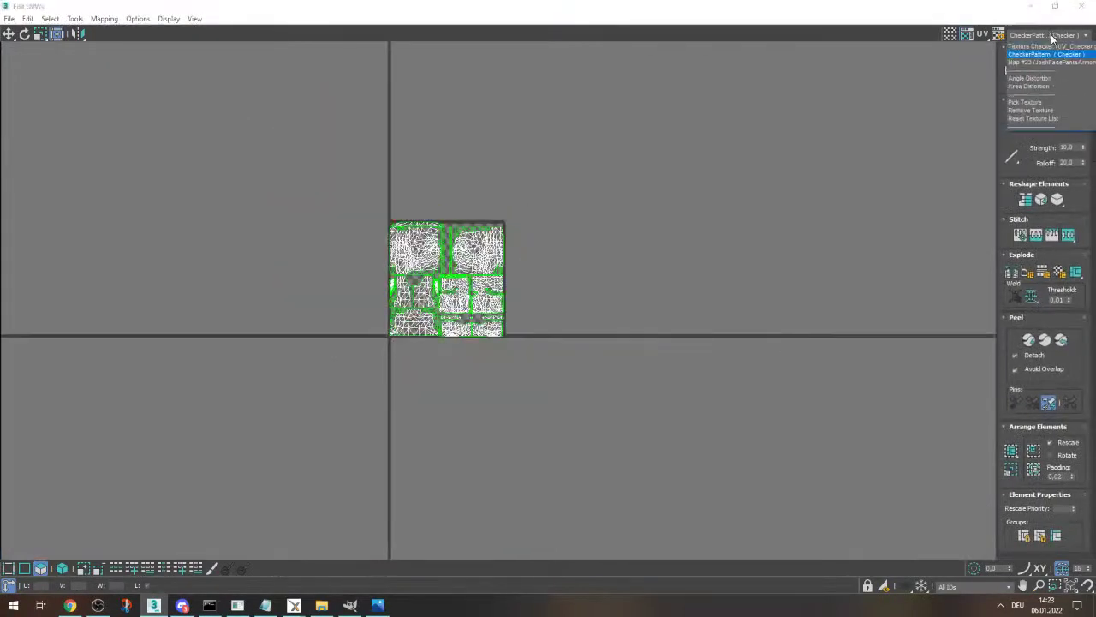
left_click(1039, 64)
- Scale all the 2shirtpants UVs to half size and fit them over the clothing area in the texture's upper-right quadrant
left_click_drag(366, 201, 593, 405)
scroll(460, 241, "up", 4)
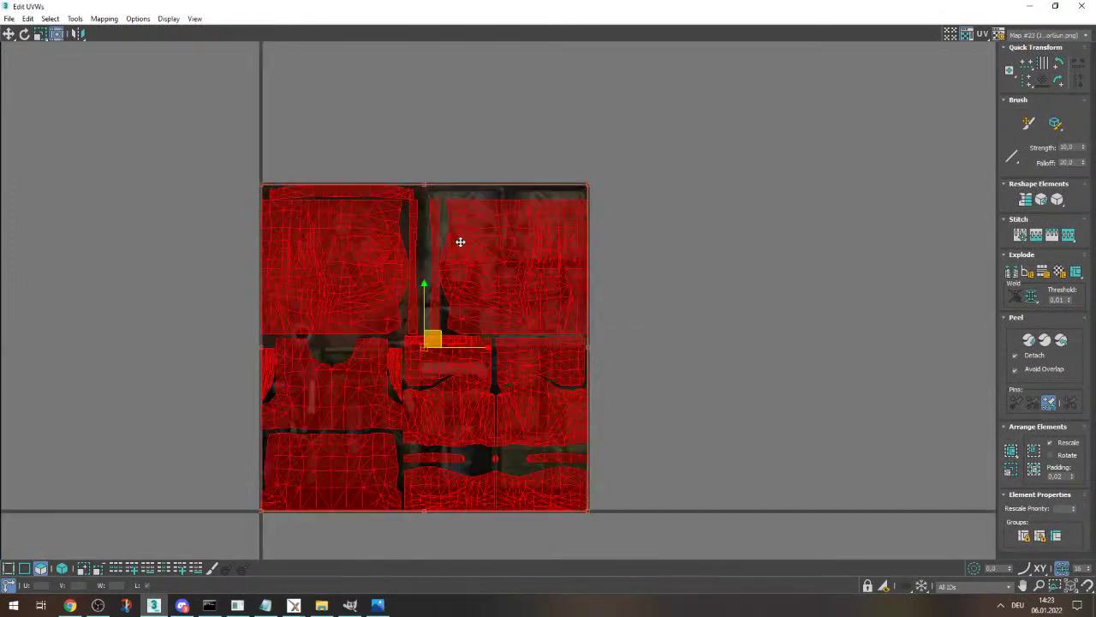
mouse_move(486, 255)
left_mouse_down()
mouse_move(115, 270)
mouse_move(445, 282)
mouse_move(485, 259)
left_mouse_up()
scroll(590, 194, "up", 5)
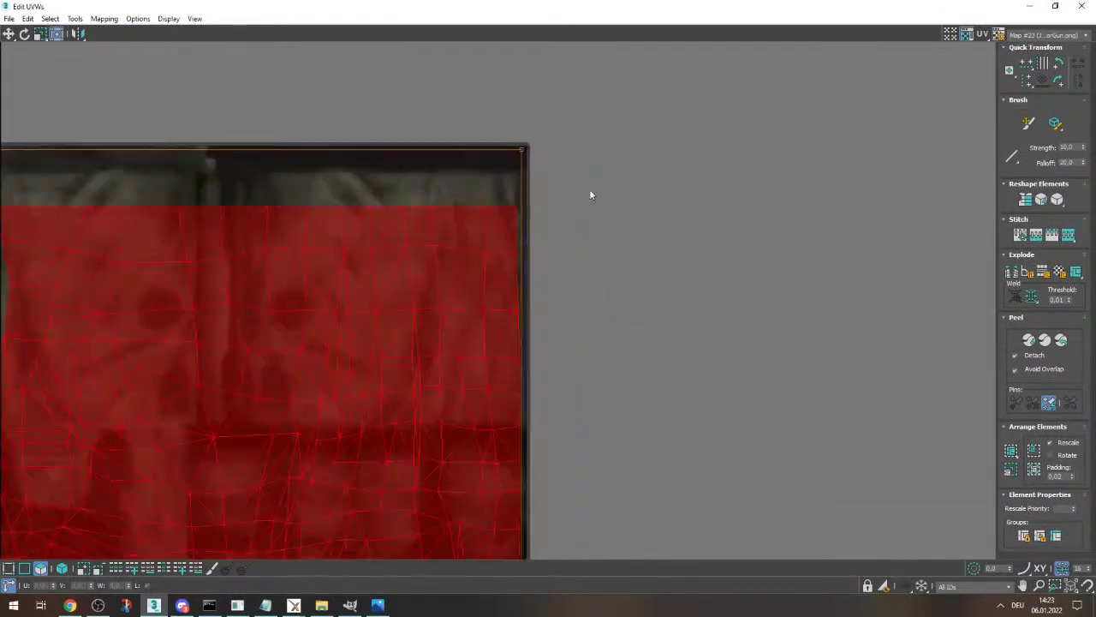
scroll(521, 160, "up", 3)
left_click_drag(480, 357, 499, 341)
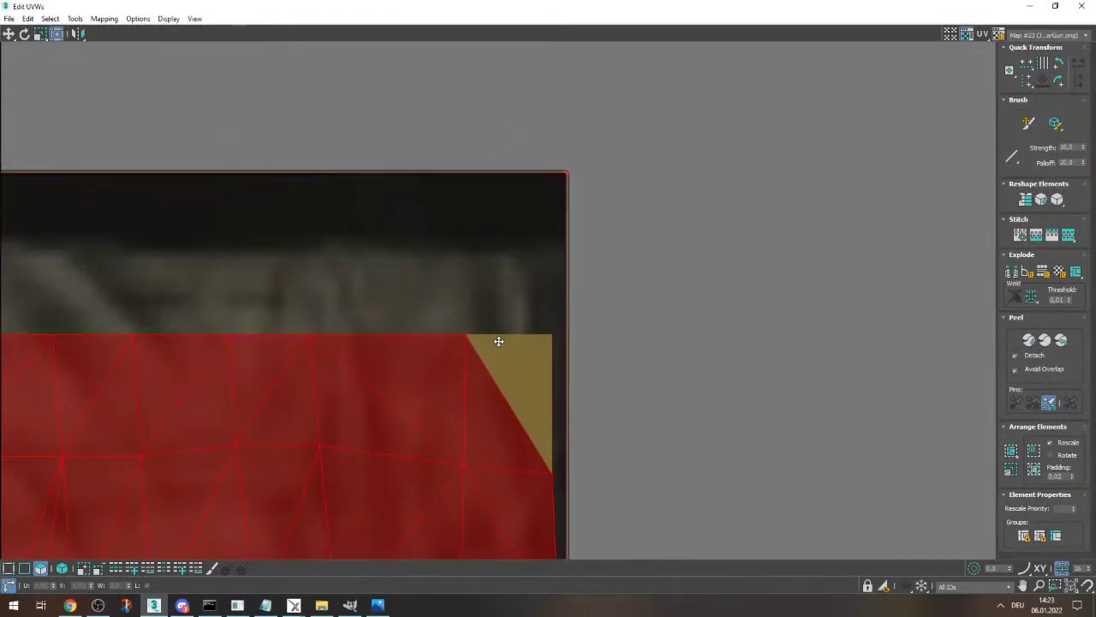
scroll(666, 195, "down", 7)
scroll(667, 198, "down", 3)
left_click_drag(463, 396, 568, 296)
scroll(582, 297, "up", 7)
scroll(552, 272, "up", 5)
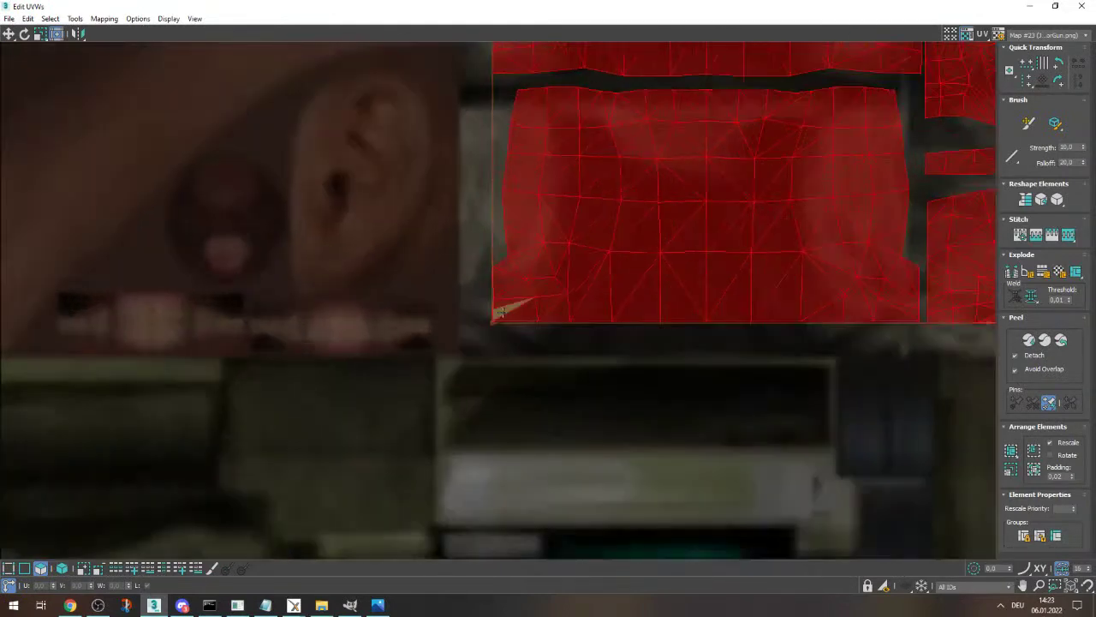
scroll(428, 391, "down", 15)
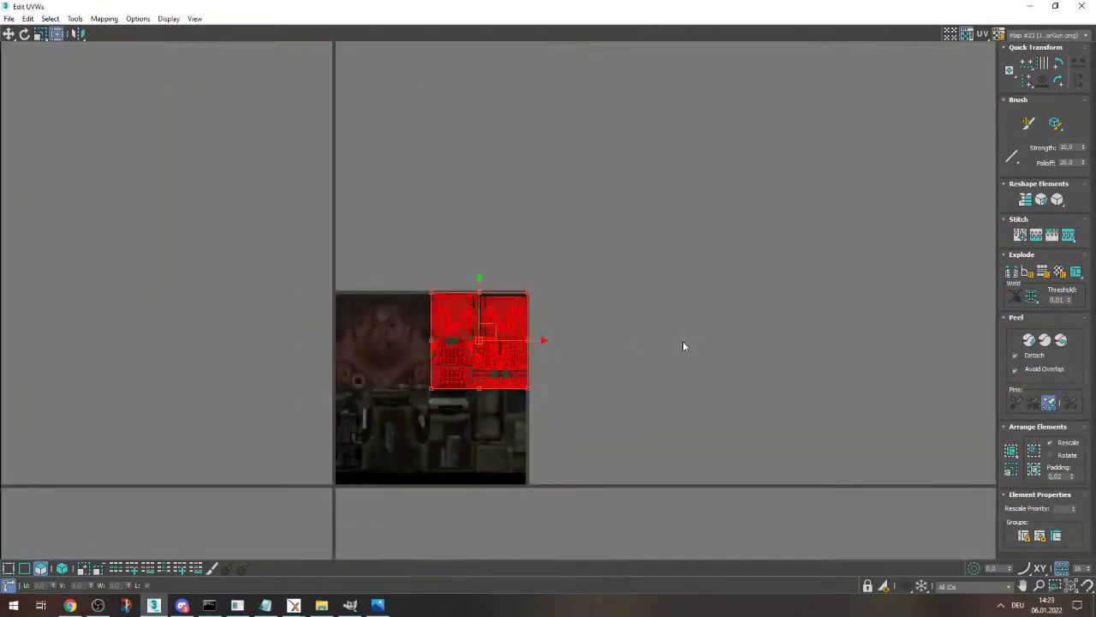
left_click(683, 346)
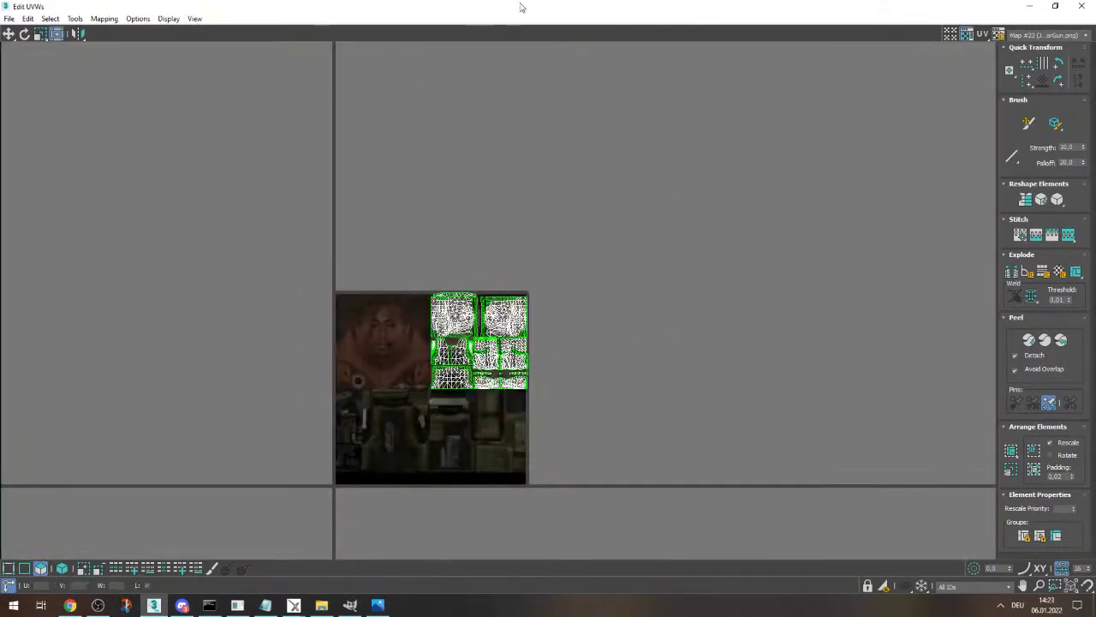
- Examine the shirt and trousers texture on the 3D model and compare it with the original in XNA Posing Studio
left_click_drag(523, 7, 297, 68)
scroll(778, 360, "up", 5)
scroll(775, 402, "down", 4)
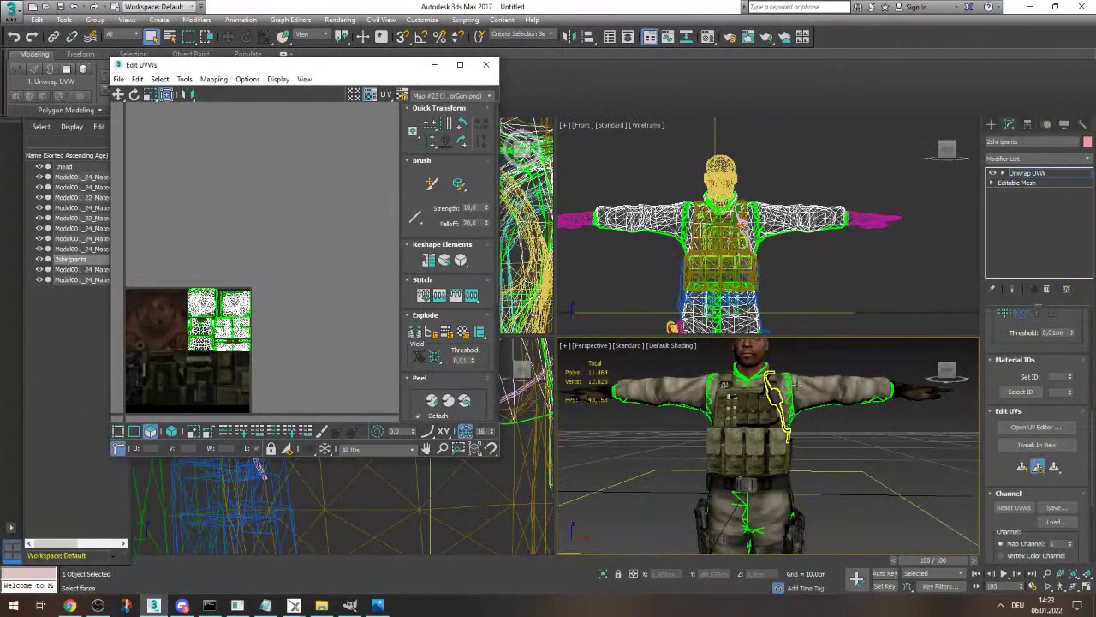
scroll(798, 382, "down", 5)
scroll(802, 415, "up", 8)
left_click(872, 424)
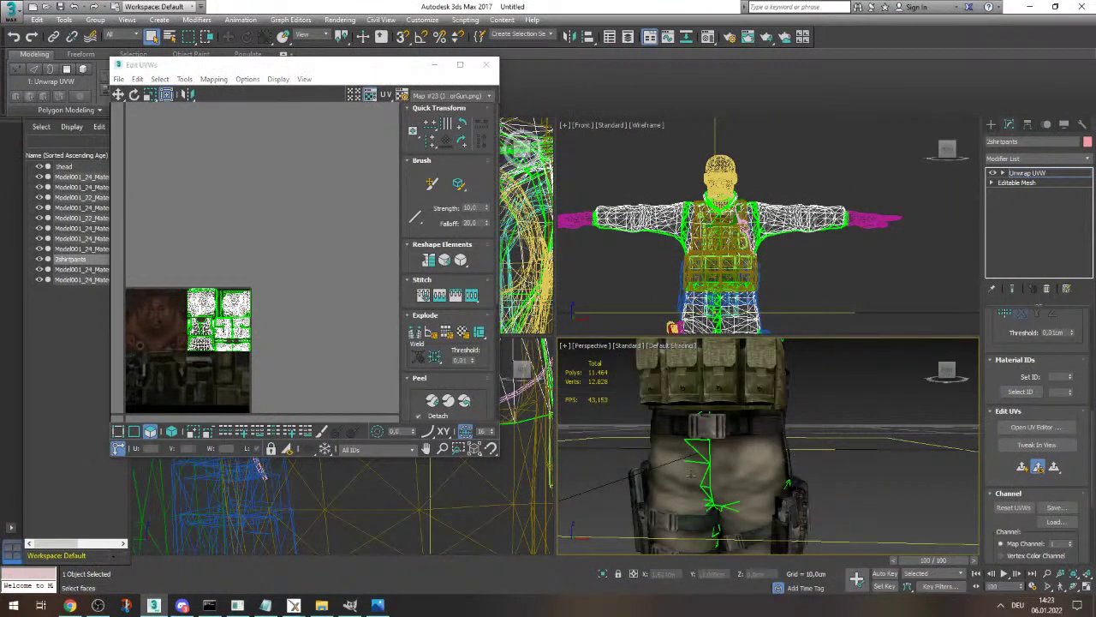
left_click(335, 564)
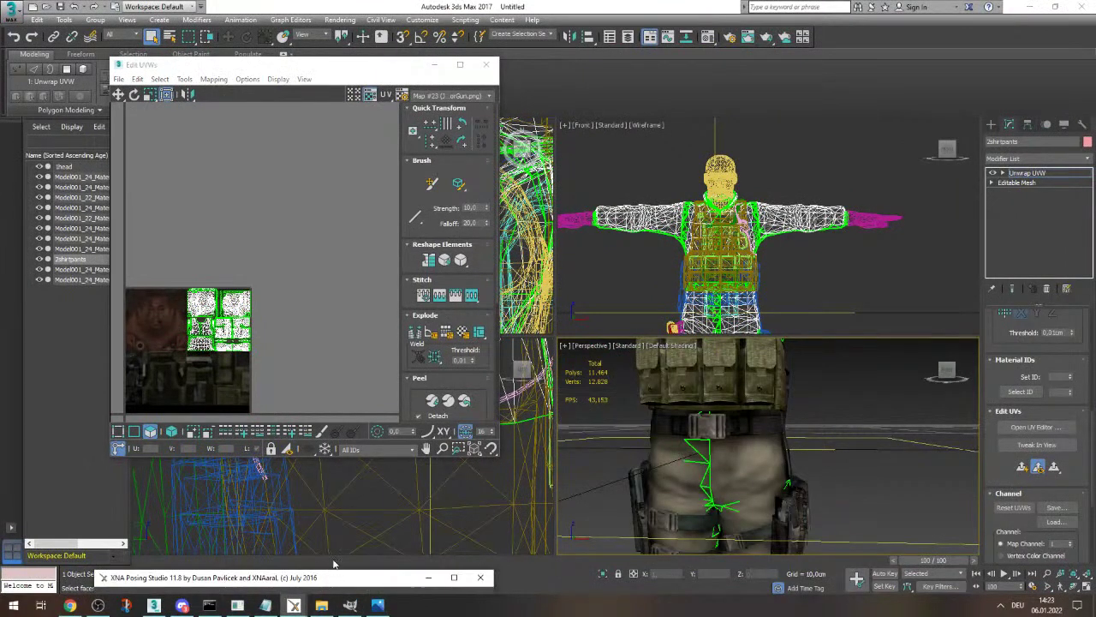
left_click_drag(345, 580, 368, 216)
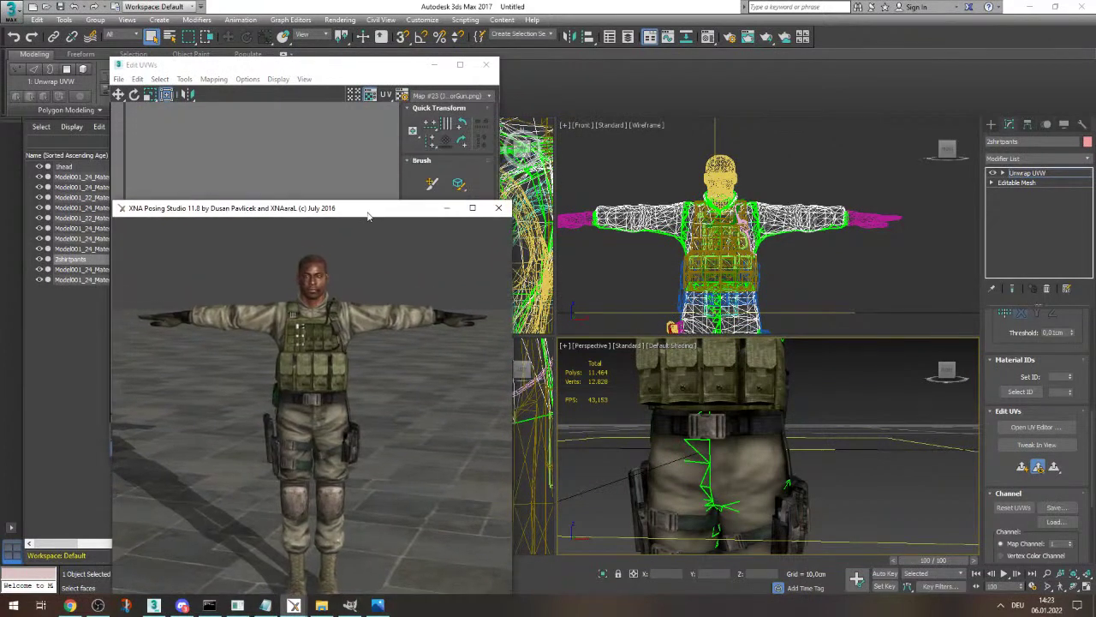
left_click(446, 208)
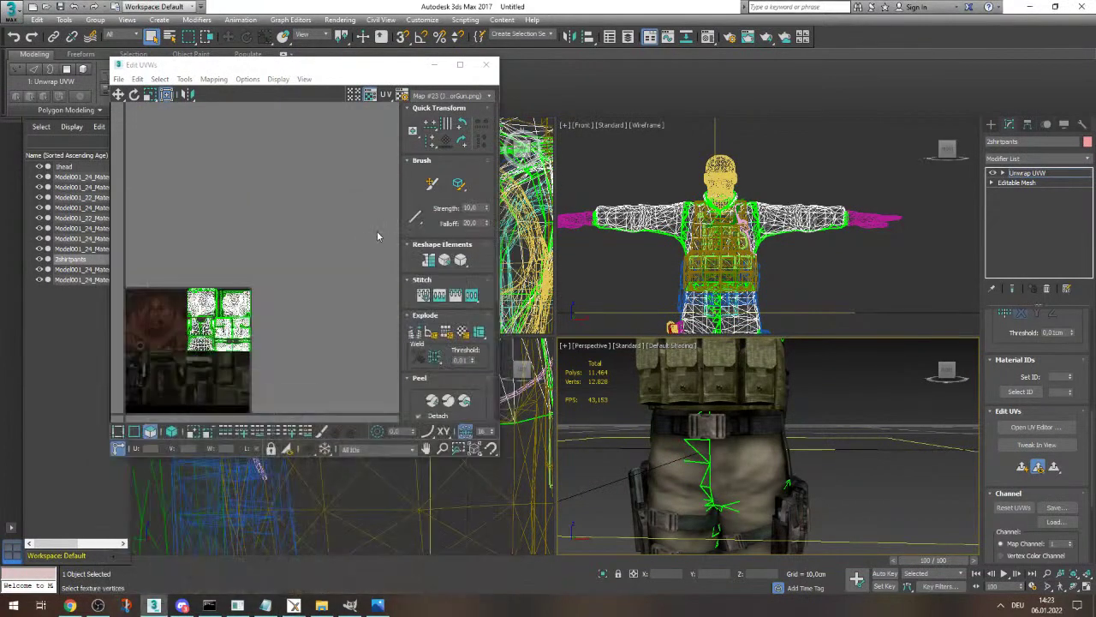
- Close the UV editor and collapse the Unwrap UVW modifier into the 2shirtpants mesh
left_click(485, 64)
right_click(1019, 172)
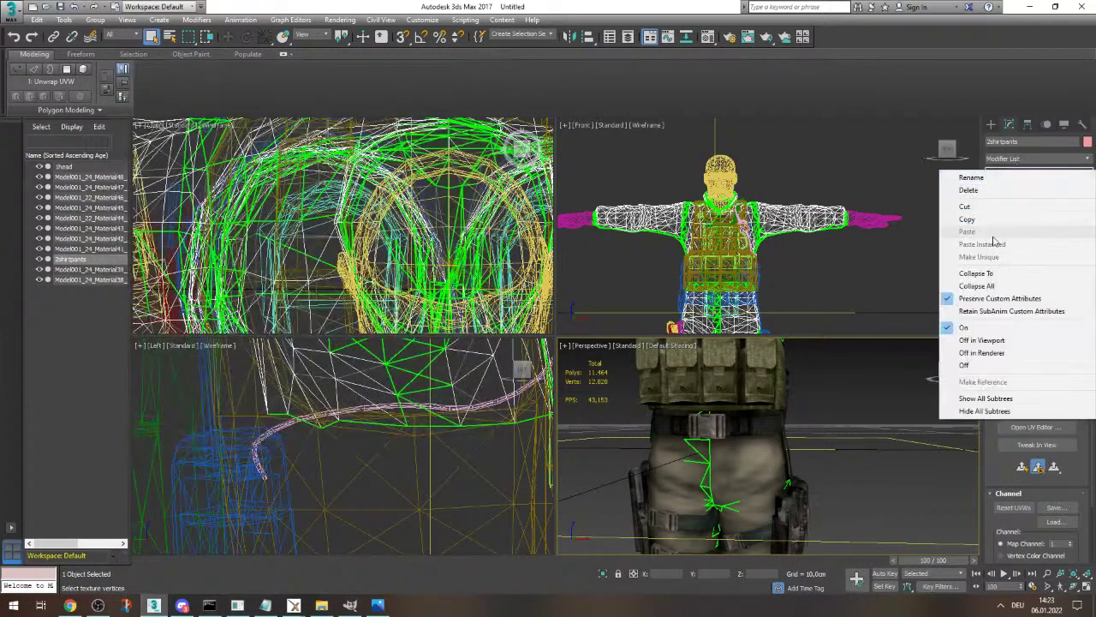
left_click(977, 273)
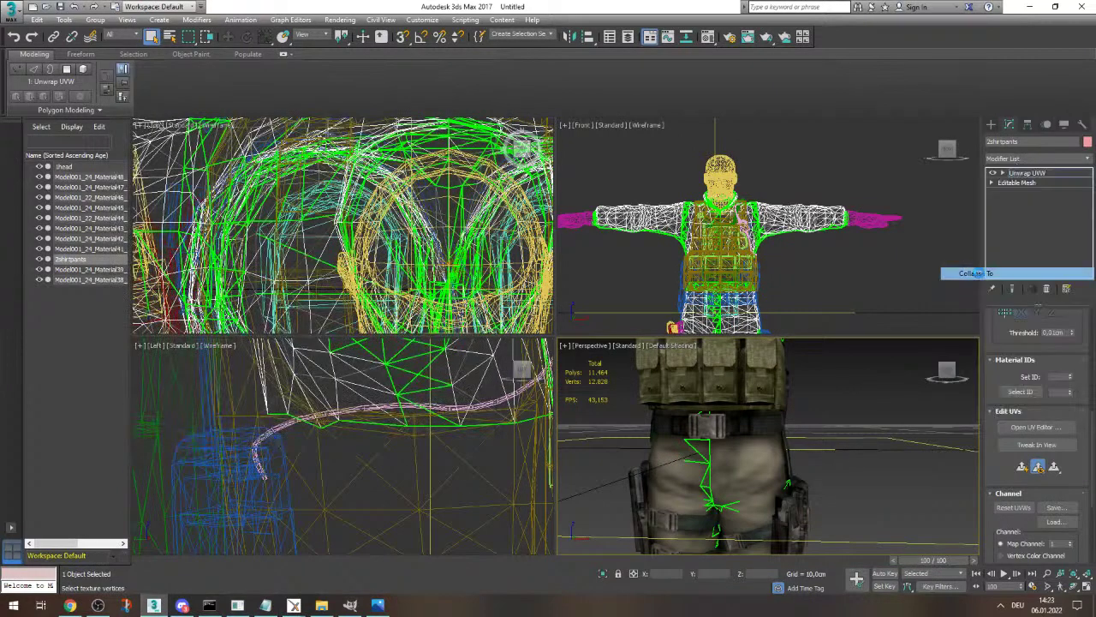
left_click(600, 349)
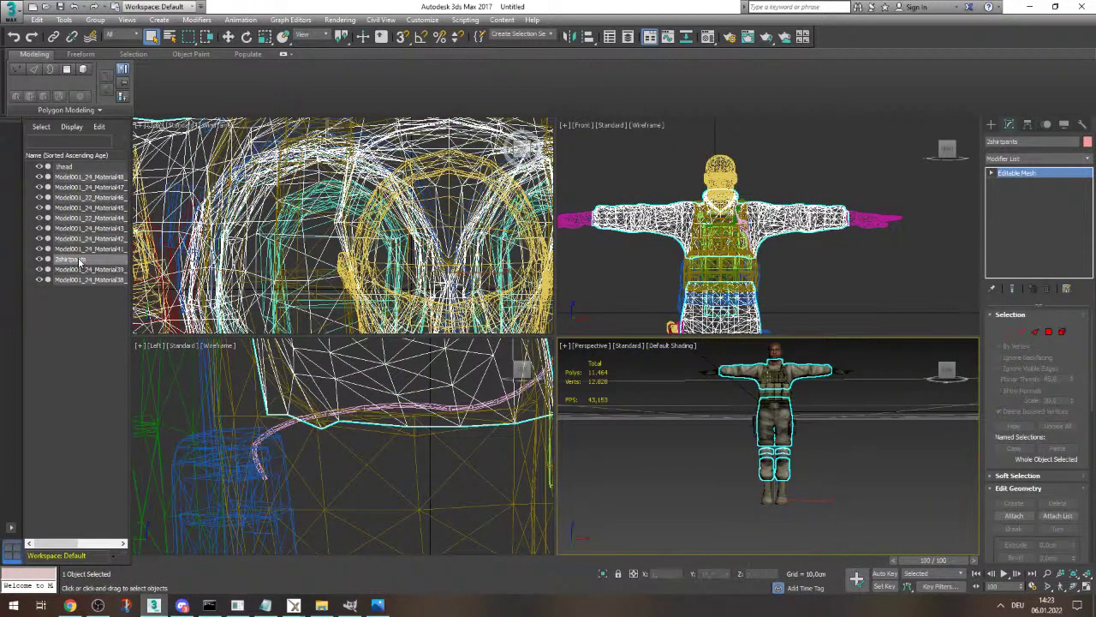
- Sort the scene objects by name in ascending order and select the vest mesh Model001_22_Material44
left_click(86, 155)
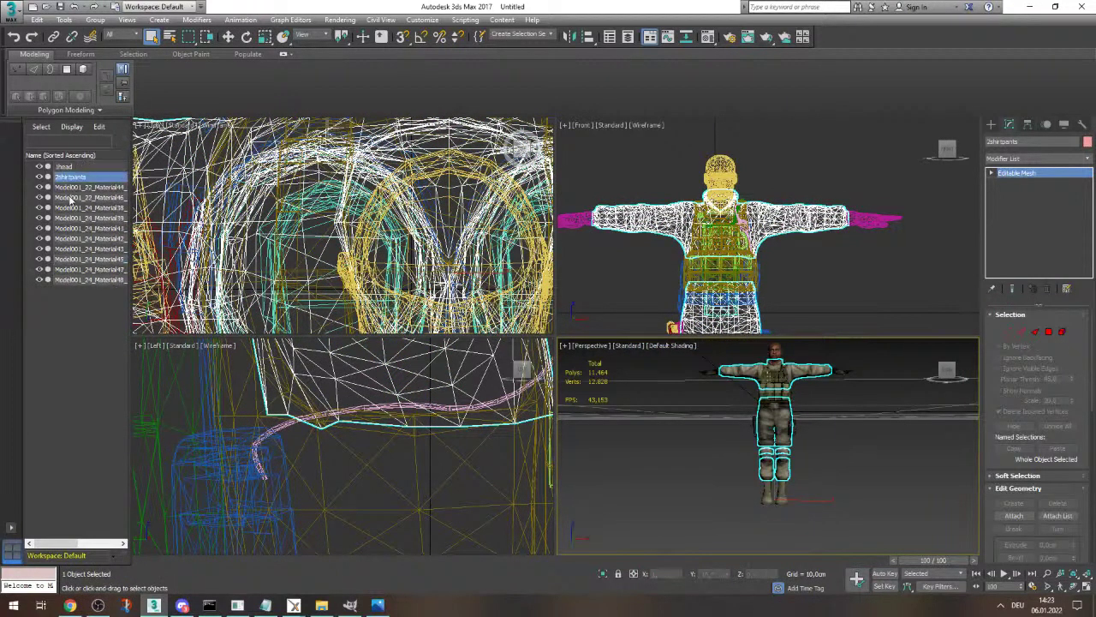
left_click(72, 187)
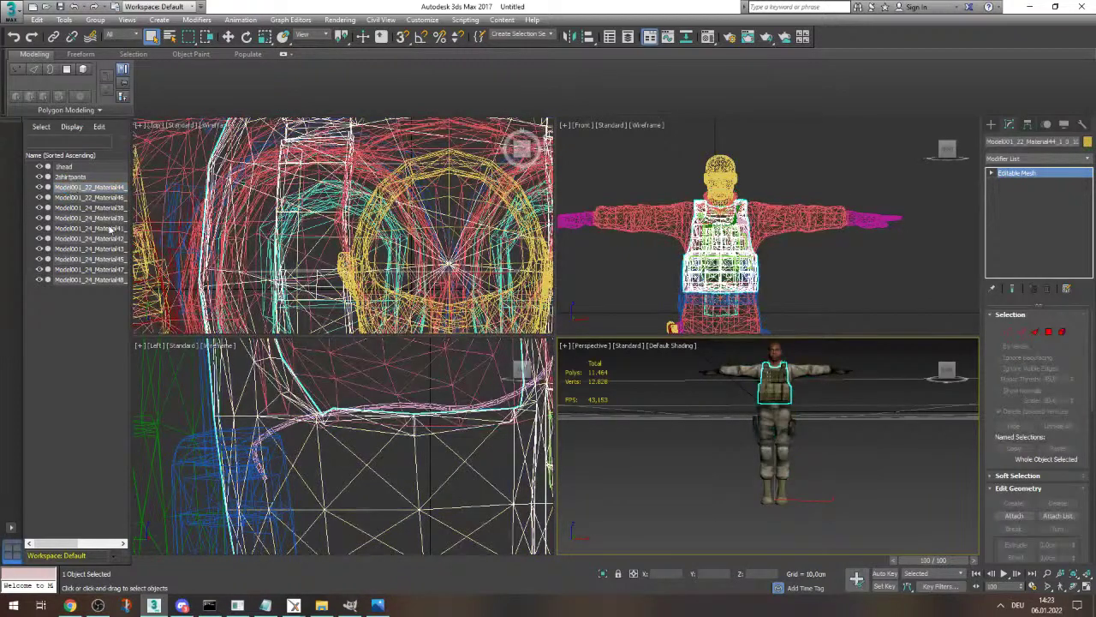
left_click(377, 606)
left_click(377, 605)
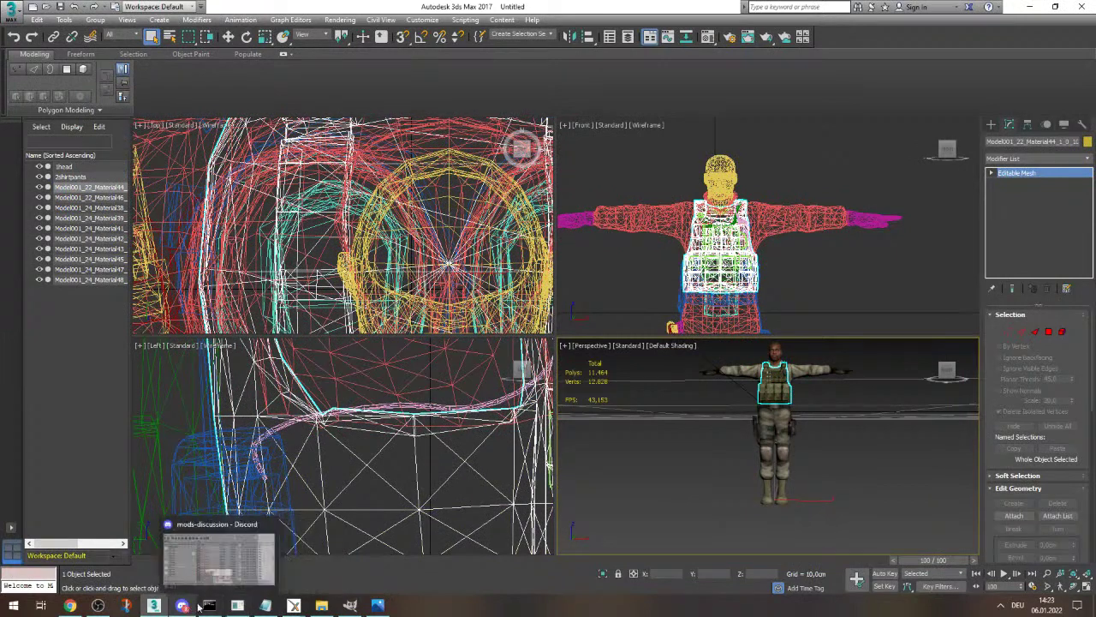
mouse_move(312, 609)
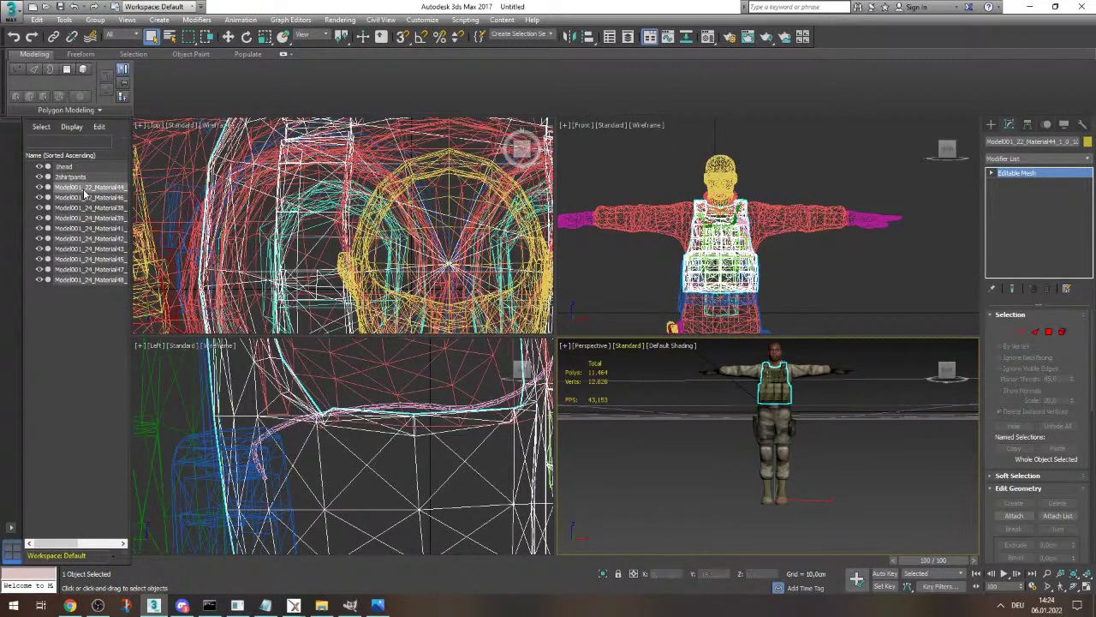
scroll(756, 401, "down", 5)
scroll(758, 400, "up", 6)
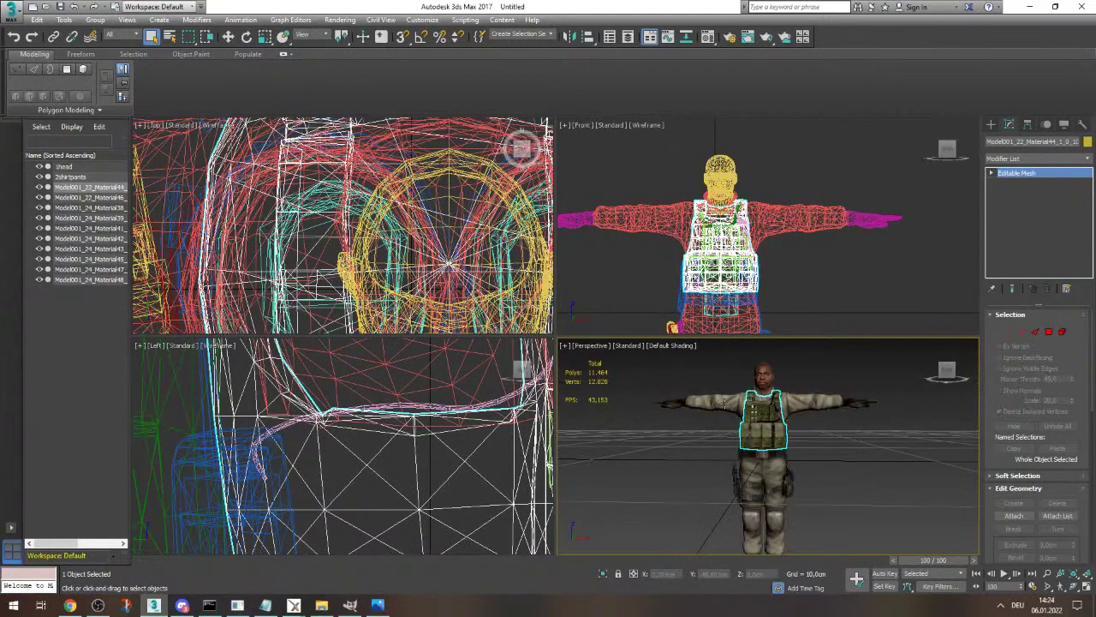
- Inspect the layout of the combined texture JoshFacePantsArmorGun.png in the image viewer
left_click(377, 606)
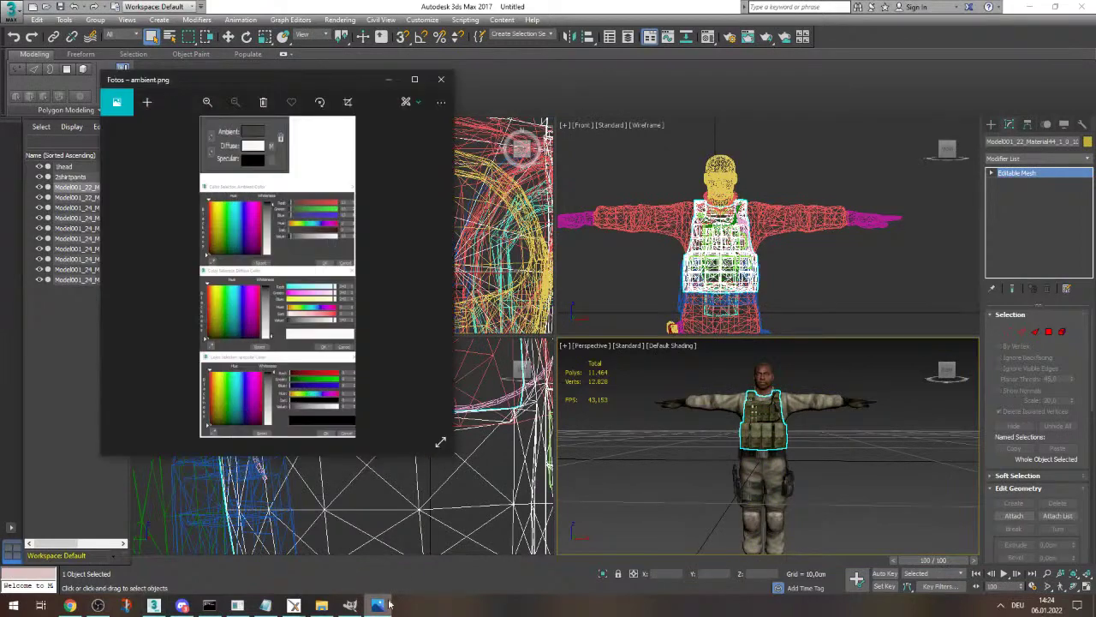
left_click(377, 605)
left_click(321, 605)
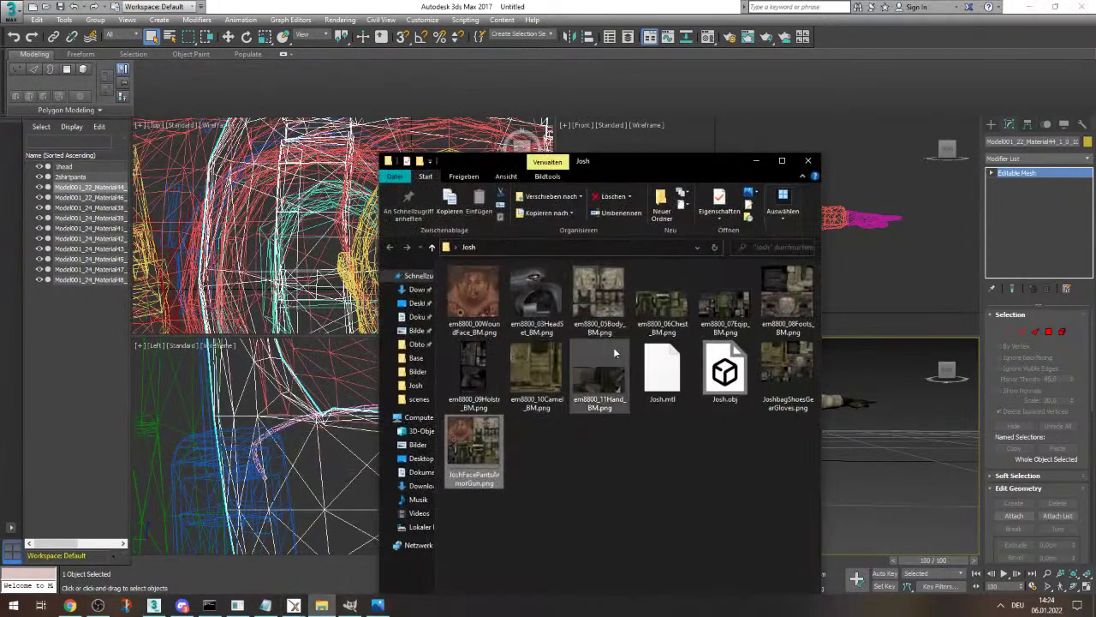
left_click(756, 160)
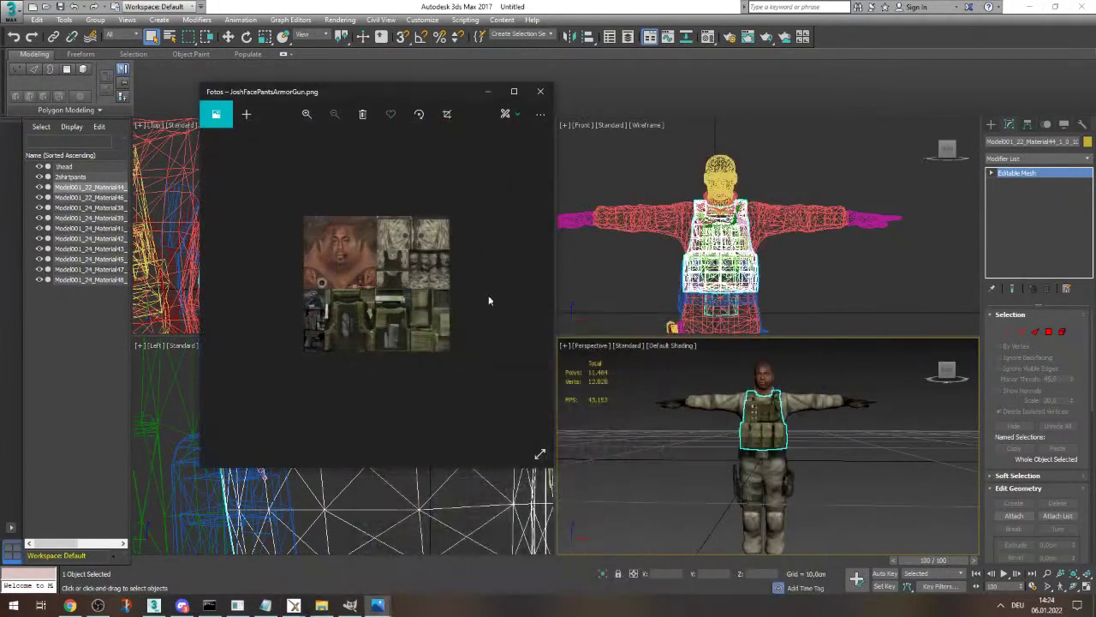
scroll(360, 271, "up", 3)
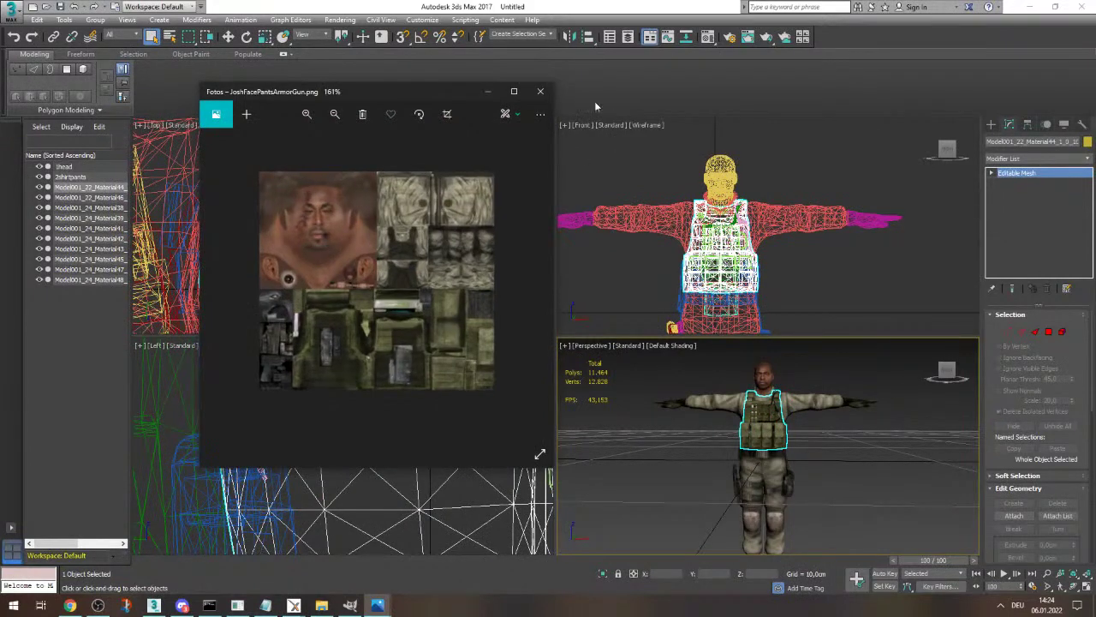
left_click(487, 91)
- Rename the selected vest mesh as 3armor
left_click(1034, 142)
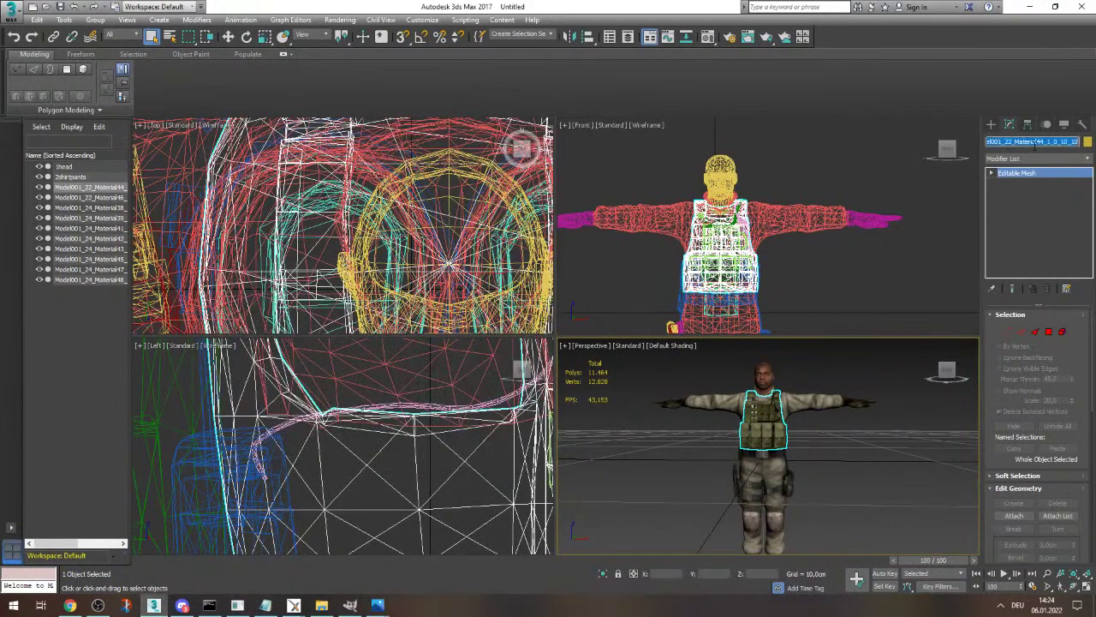
type("Jarmor")
key("Return")
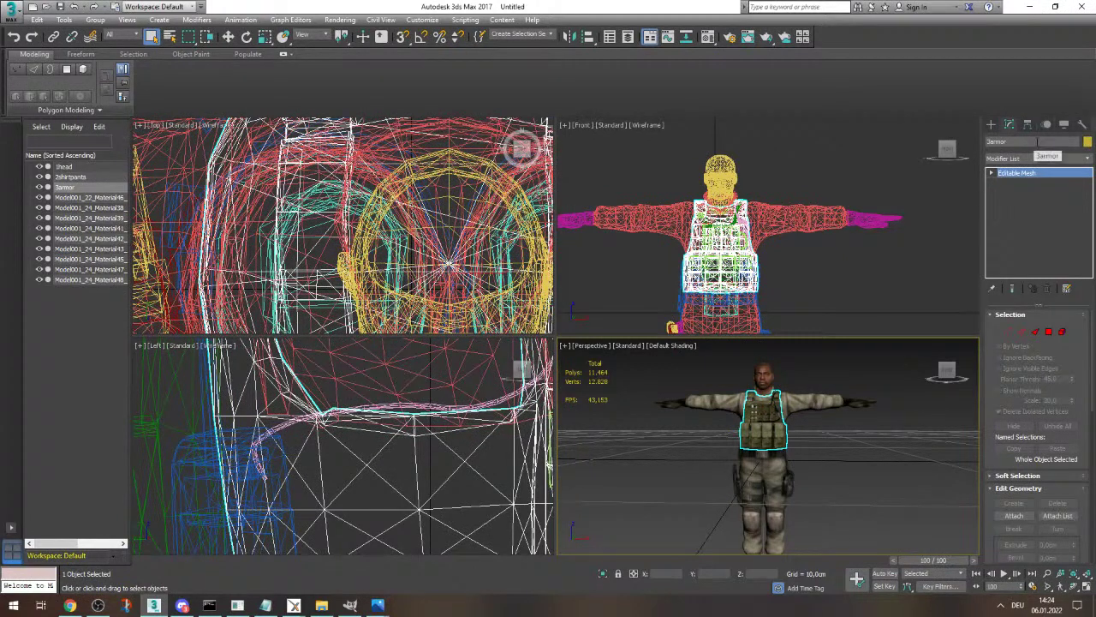
- Assign Material #85 with the combined texture to the 3armor mesh and close the Material Editor
left_click(1090, 159)
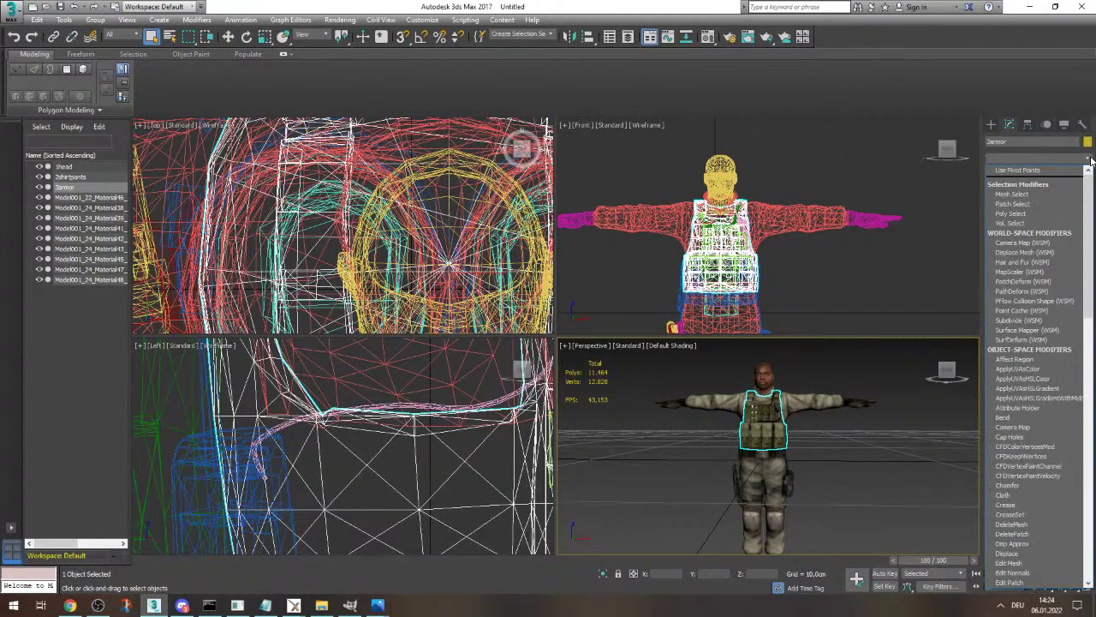
left_click(689, 37)
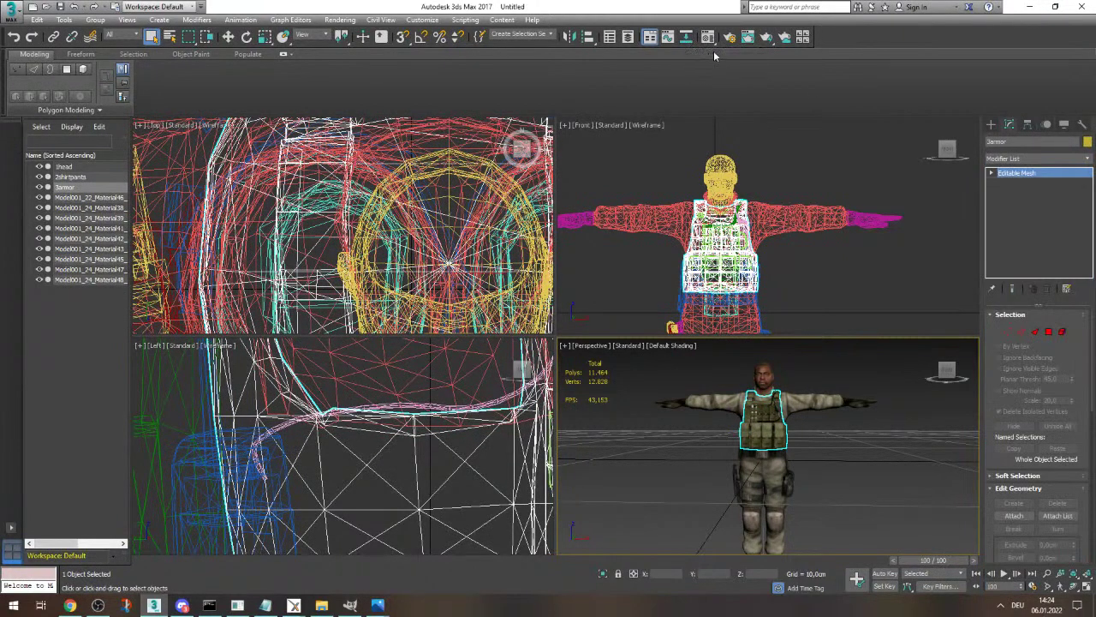
left_click(709, 39)
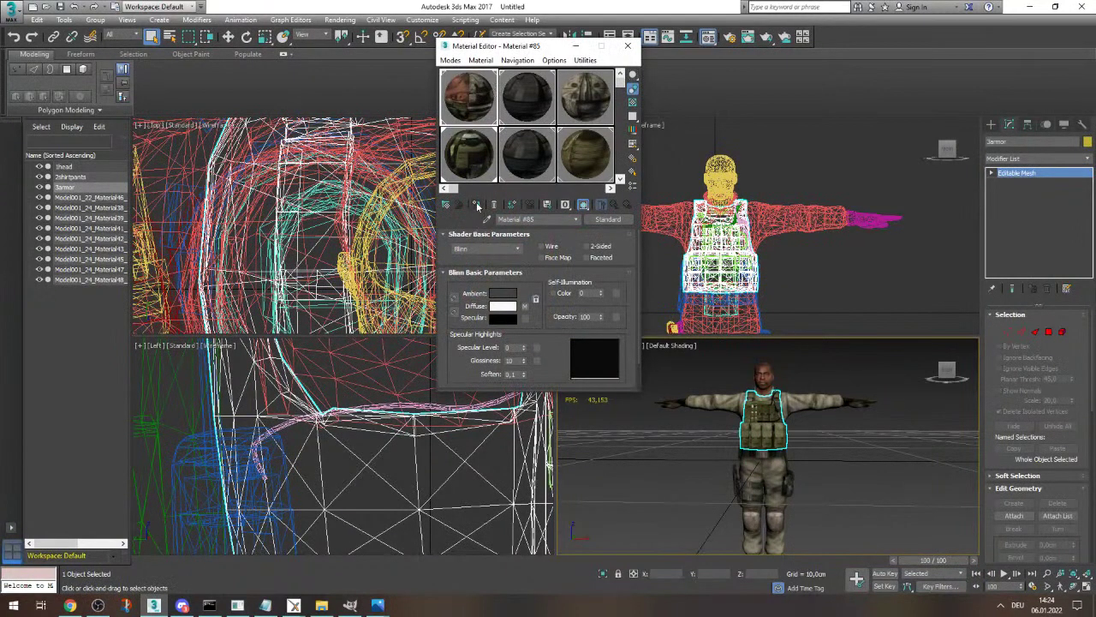
left_click(478, 206)
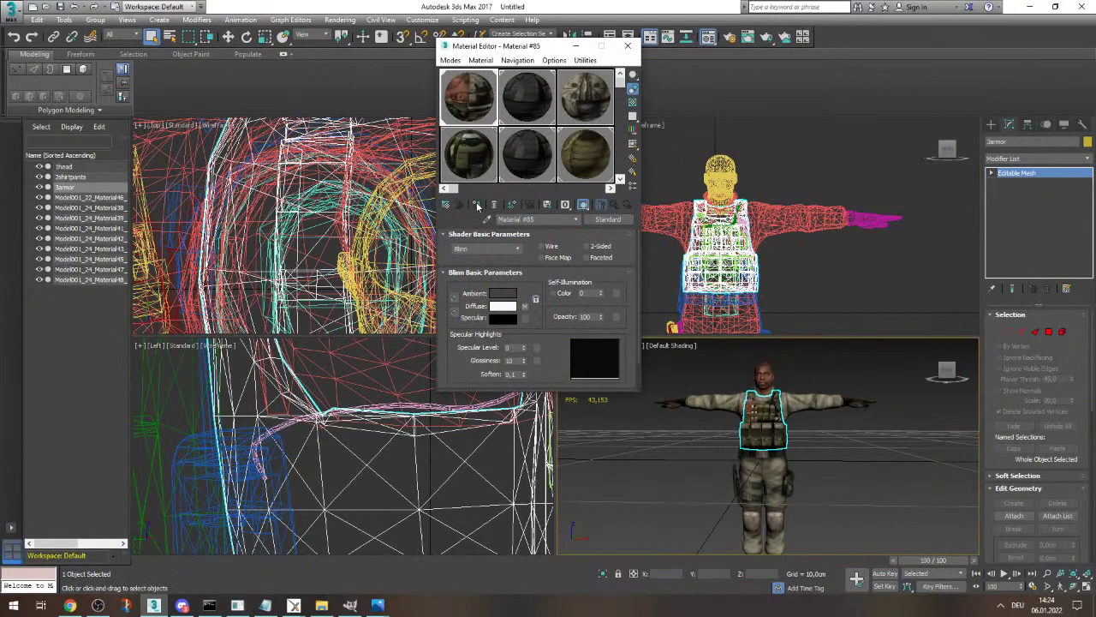
left_click(628, 46)
- Add an Unwrap UVW modifier to the 3armor mesh and open its UV editor
left_click(1087, 161)
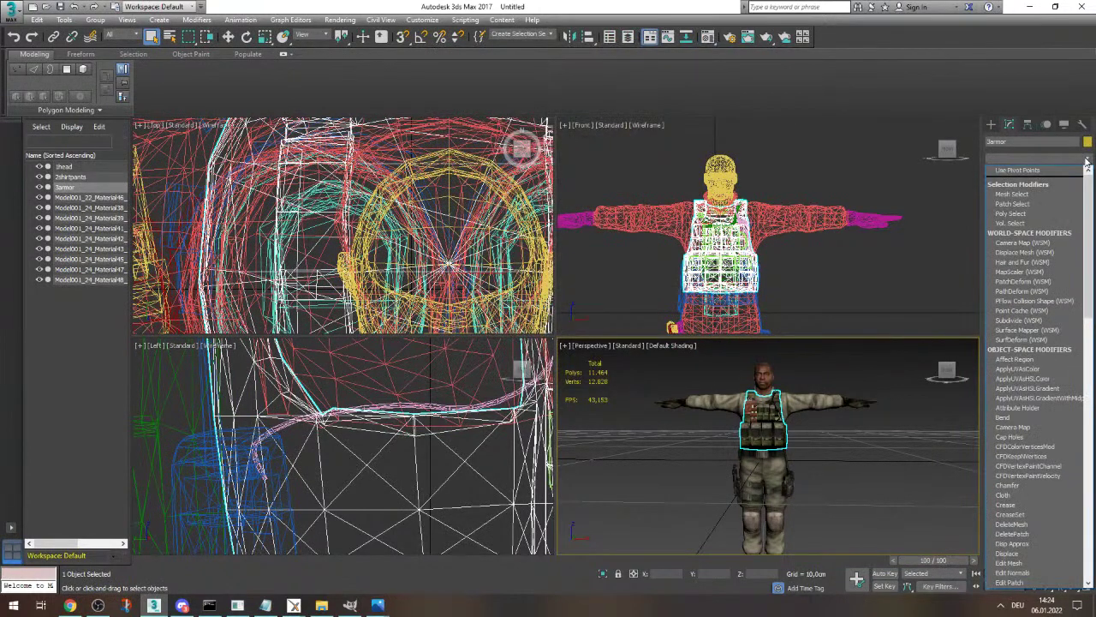
key("u")
key("u")
key("u")
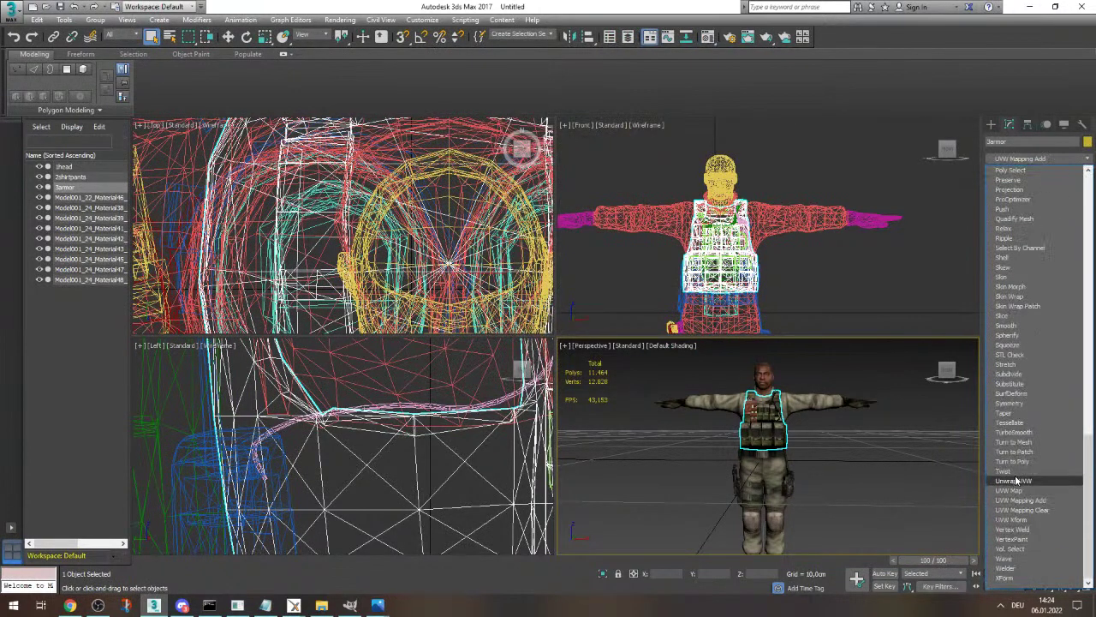
left_click(1016, 481)
left_click(1037, 427)
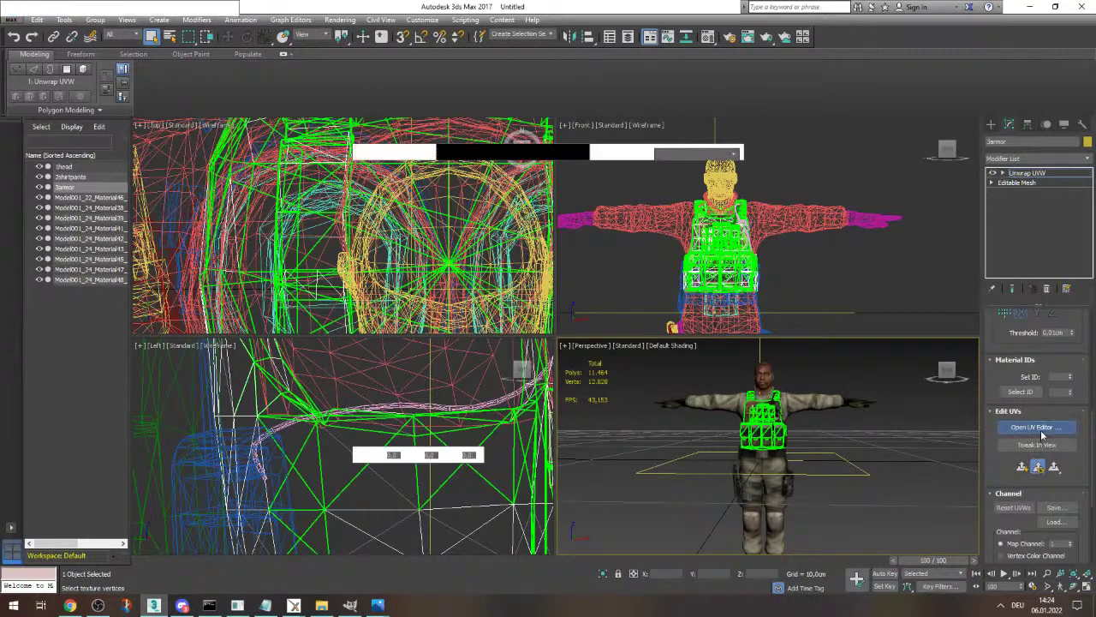
left_click_drag(183, 56, 402, 83)
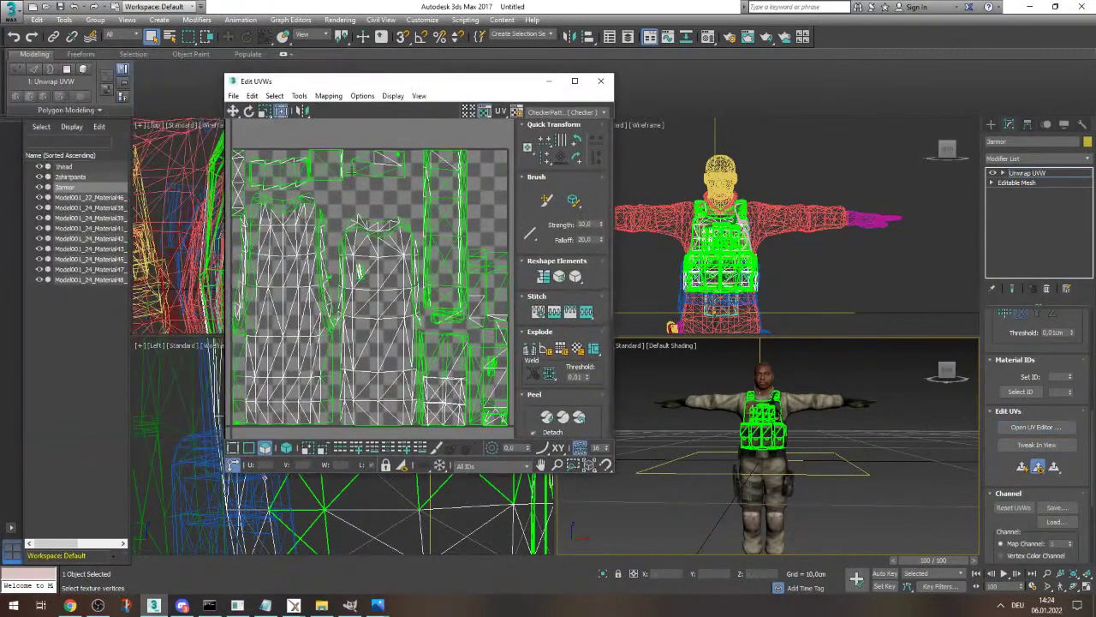
- Show the combined texture Map #23 (JoshFacePantsArmorGun.png) as the background behind the vest UVs
scroll(437, 220, "down", 4)
scroll(437, 220, "up", 2)
left_click(589, 114)
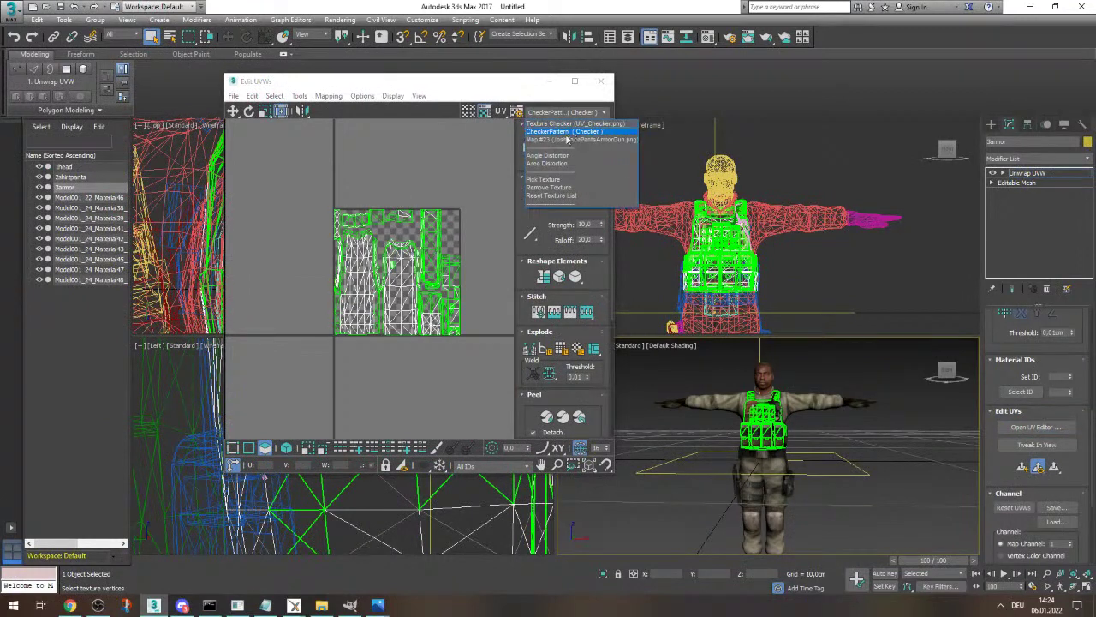
left_click(561, 130)
scroll(307, 310, "down", 1)
- Select all vest UVs and move them until their upper-left corner meets the armor area's corner below the face texture
left_click_drag(313, 218, 511, 375)
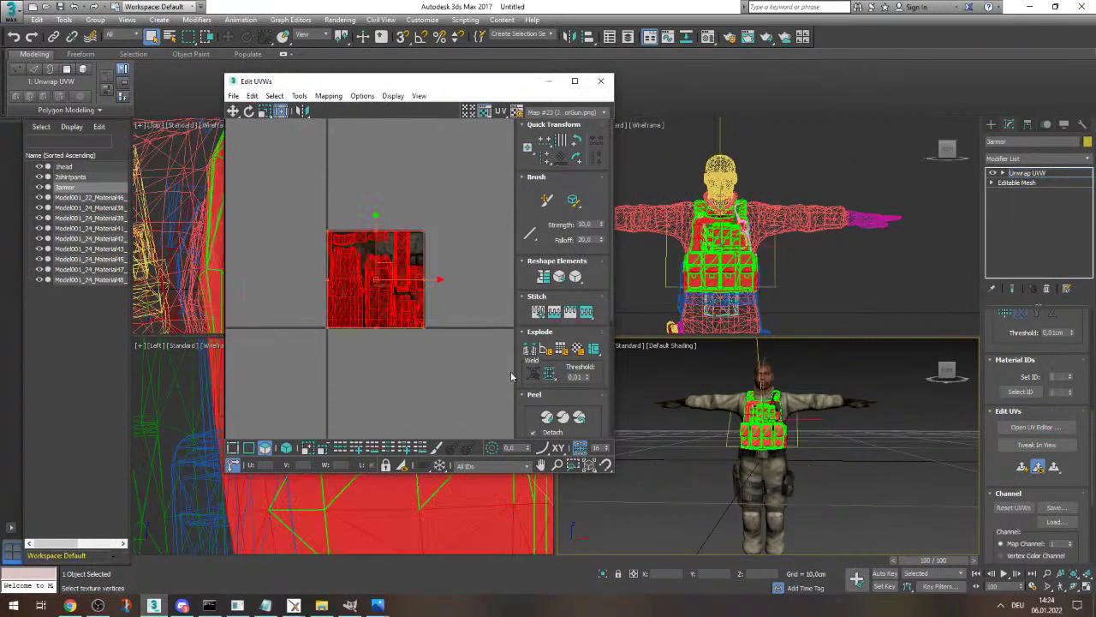
scroll(366, 277, "up", 2)
left_click_drag(332, 271, 334, 358)
scroll(324, 279, "up", 3)
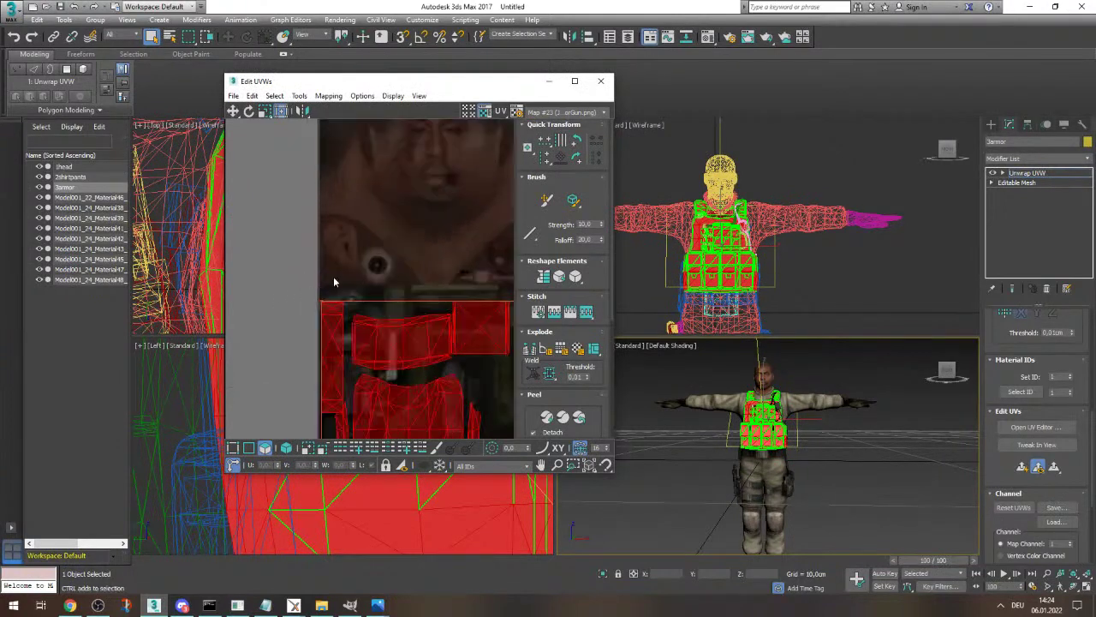
scroll(366, 314, "up", 2)
left_click_drag(292, 330, 482, 339)
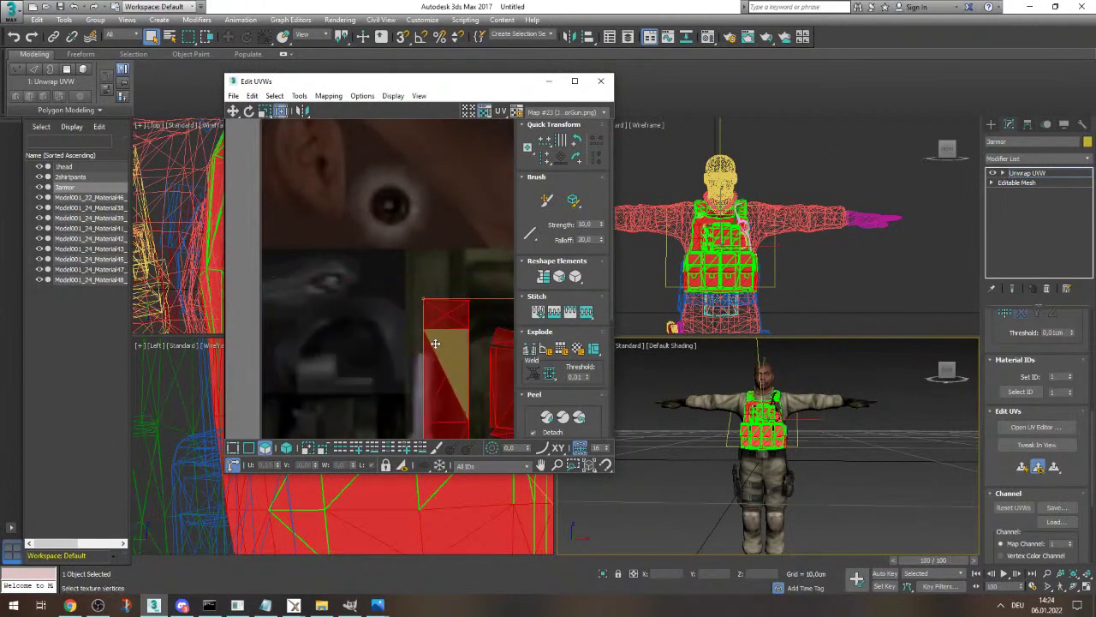
scroll(260, 266, "down", 5)
left_click_drag(296, 293, 300, 282)
scroll(288, 254, "up", 5)
left_click_drag(320, 330, 288, 296)
scroll(288, 295, "down", 5)
scroll(424, 355, "up", 3)
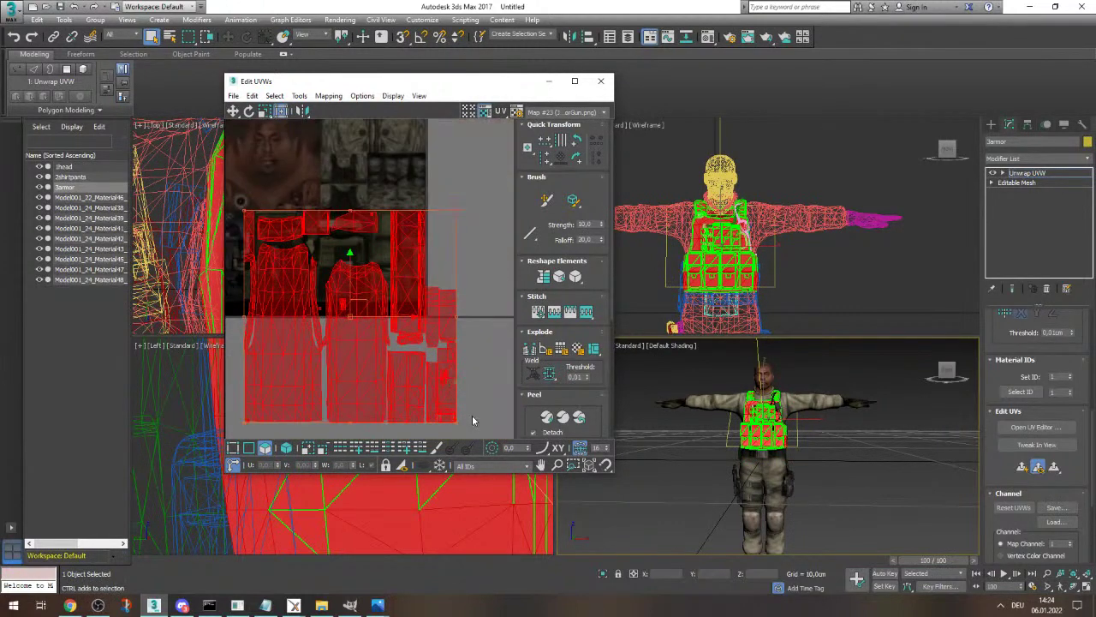
- Scale the selected vest UVs down to the armor area's height and stretch them sideways to reach its right edge
left_click_drag(459, 423, 279, 308)
scroll(318, 293, "up", 6)
scroll(395, 338, "down", 6)
double_click(434, 86)
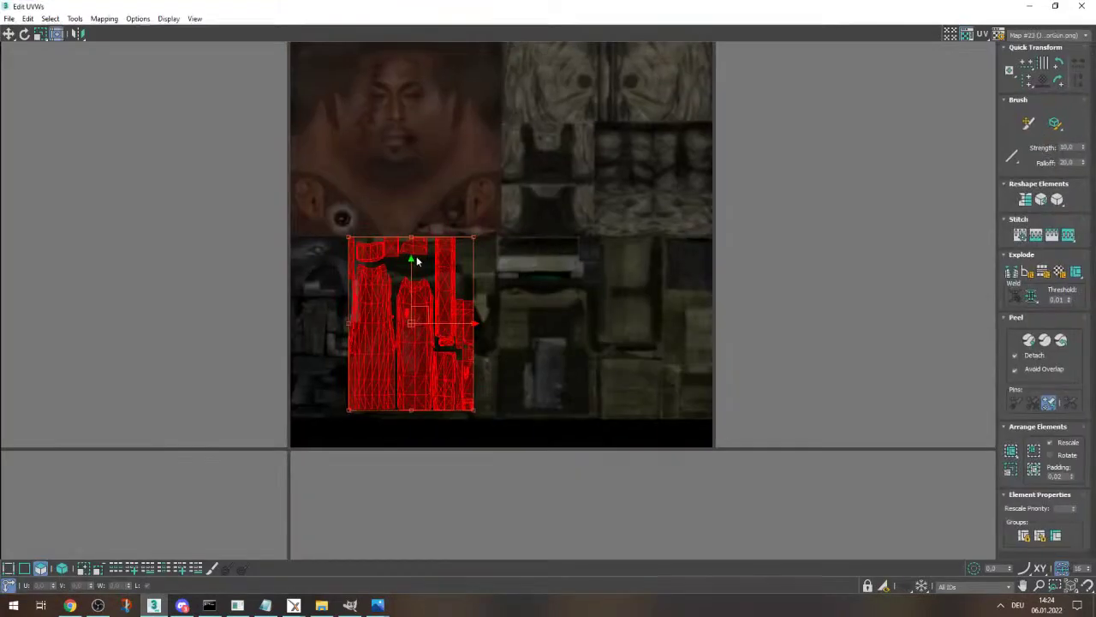
scroll(508, 324, "up", 3)
scroll(481, 162, "up", 3)
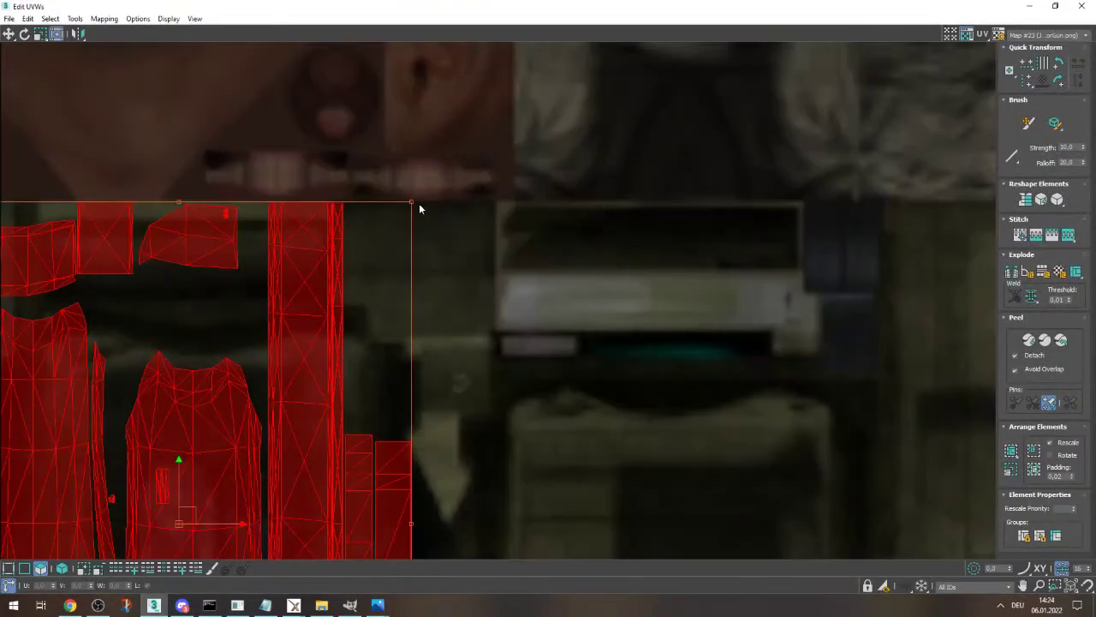
left_click_drag(419, 204, 499, 208)
scroll(513, 215, "down", 5)
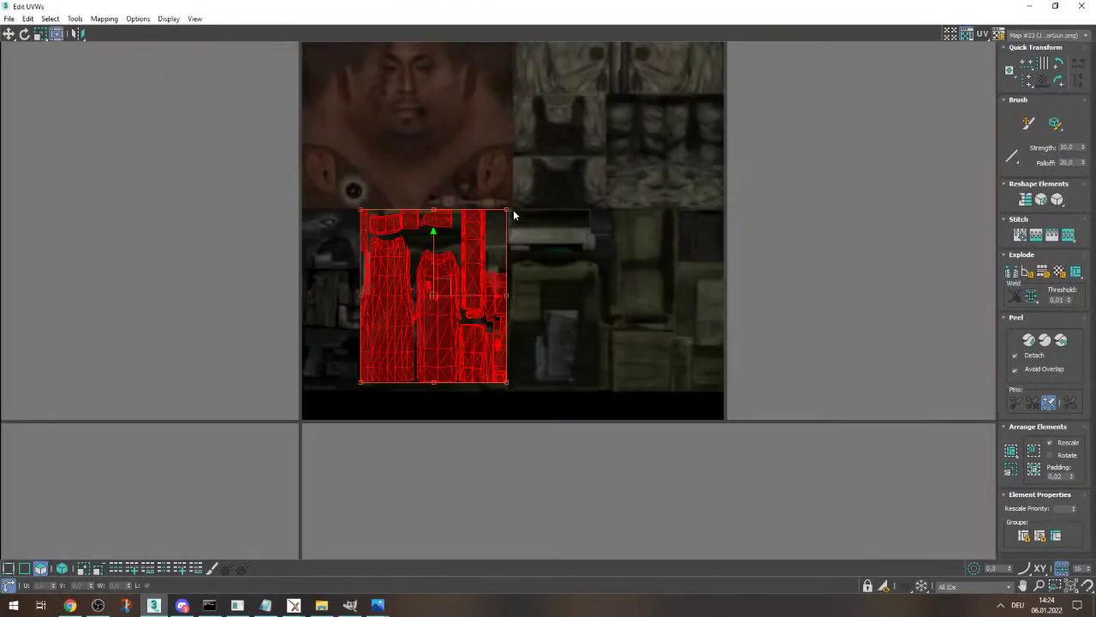
- Check the refitted vest UVs against the texture and the model, and close the UV editor
left_click(675, 329)
left_click_drag(679, 8, 359, 43)
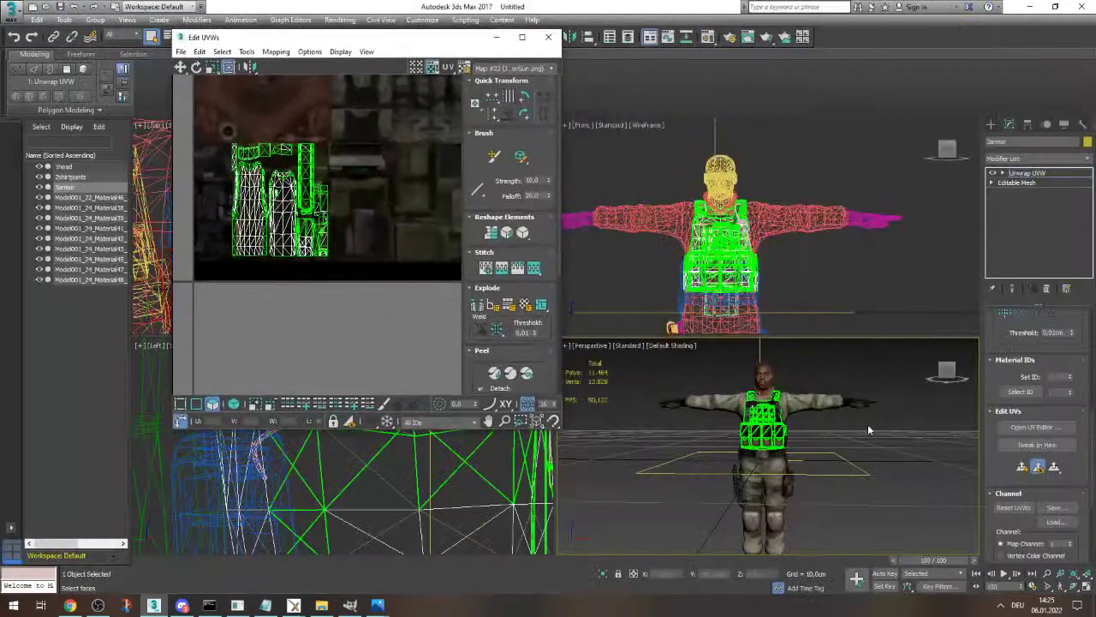
scroll(327, 170, "up", 5)
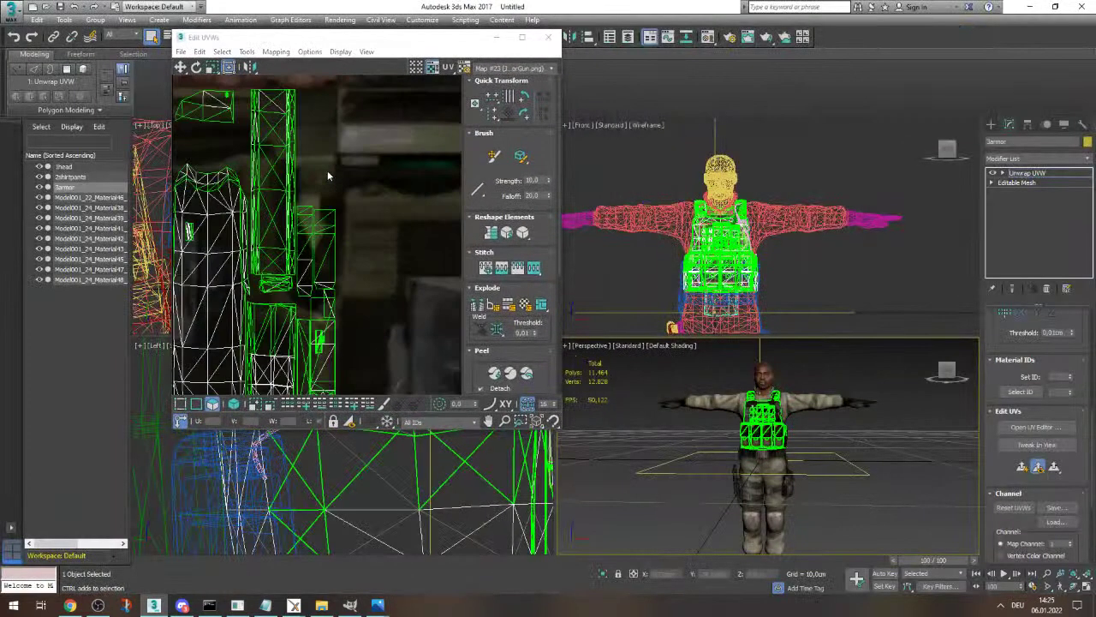
scroll(327, 171, "down", 5)
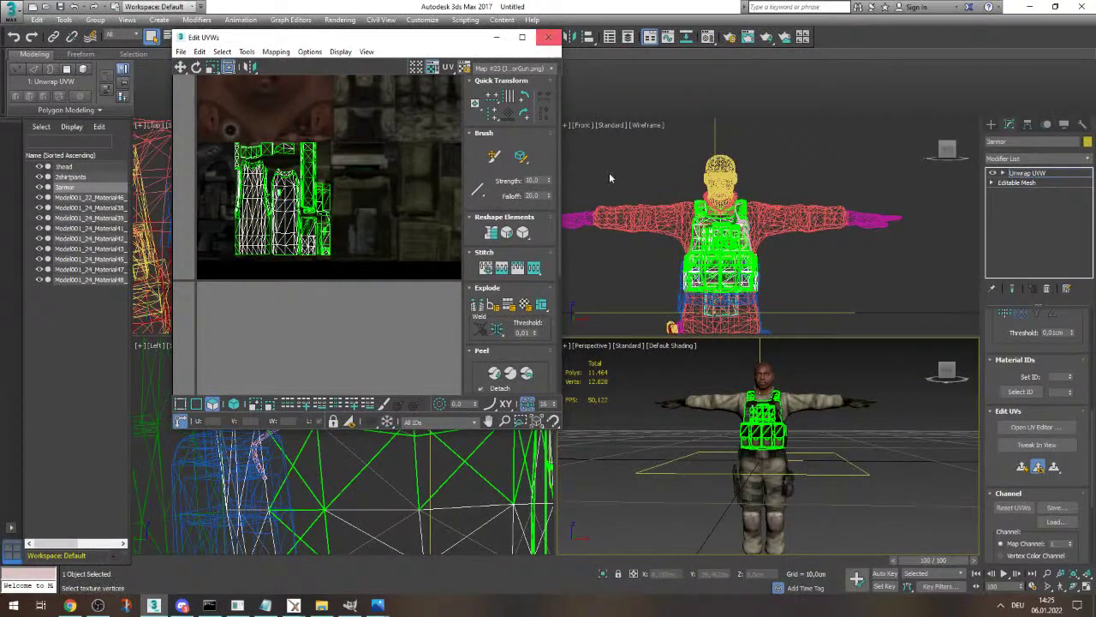
left_click_drag(945, 374, 916, 374)
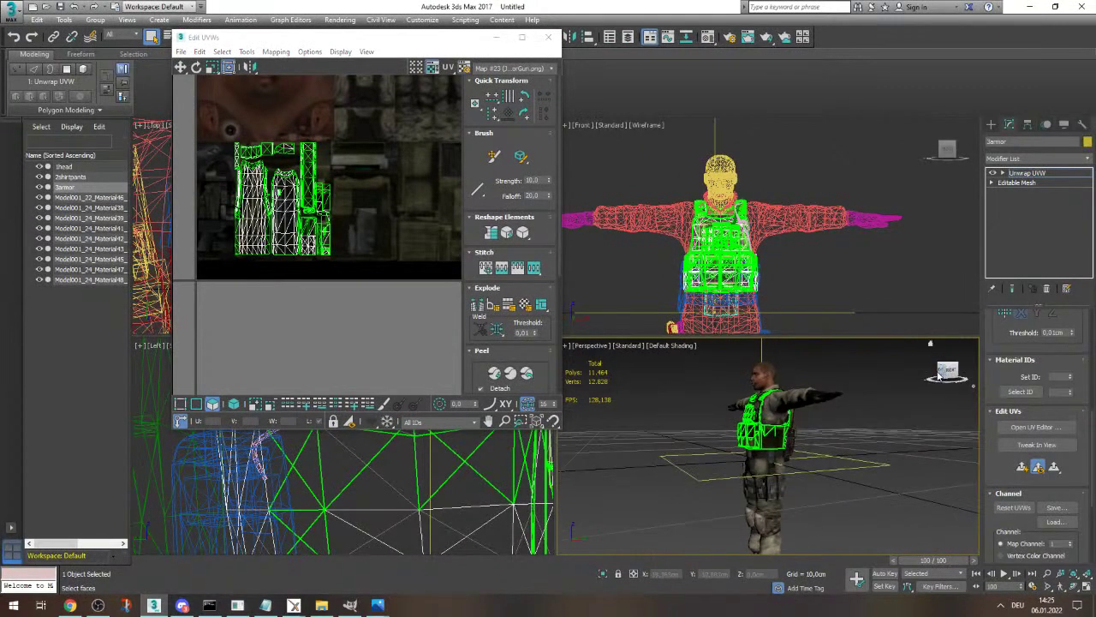
left_click(548, 37)
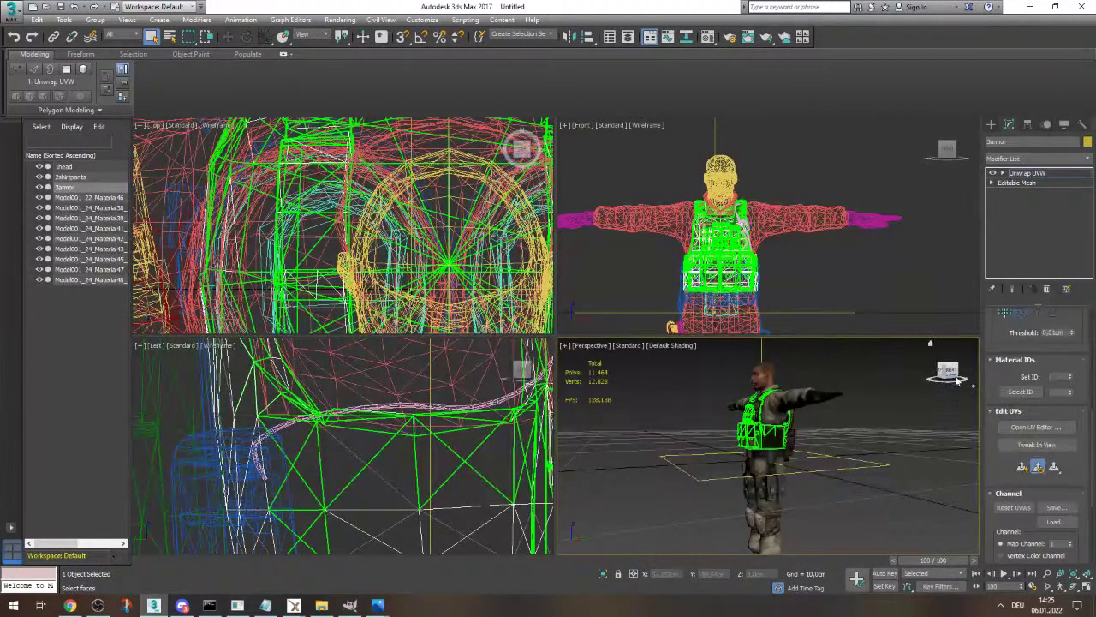
- Deselect the vest mesh and examine its remapped texture up close in the perspective view
left_click(68, 373)
scroll(766, 408, "up", 5)
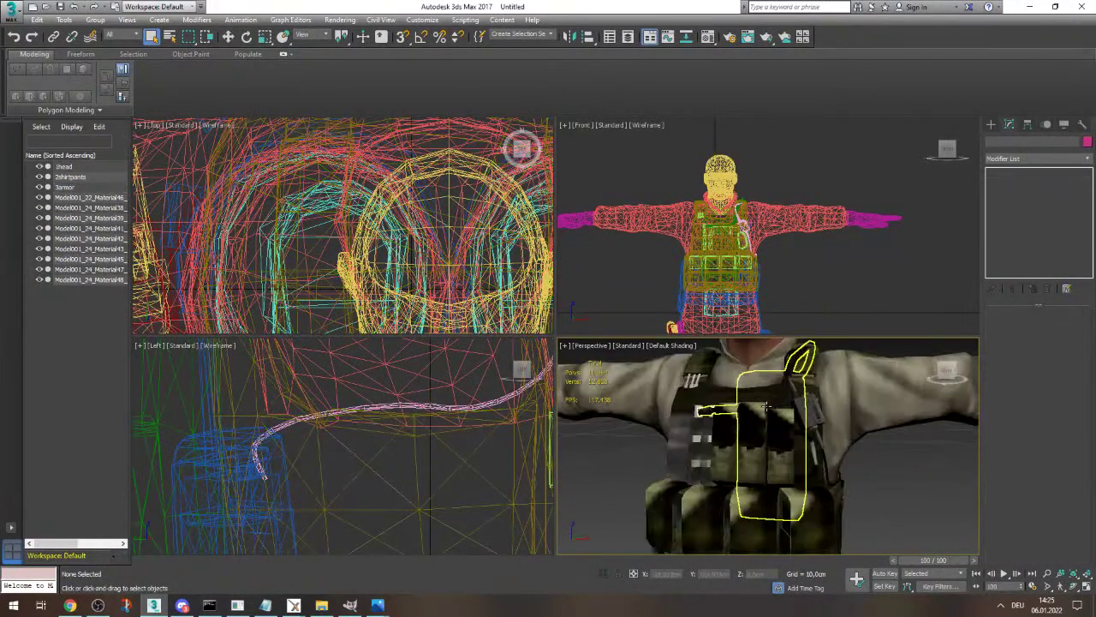
scroll(806, 406, "down", 5)
scroll(806, 430, "up", 3)
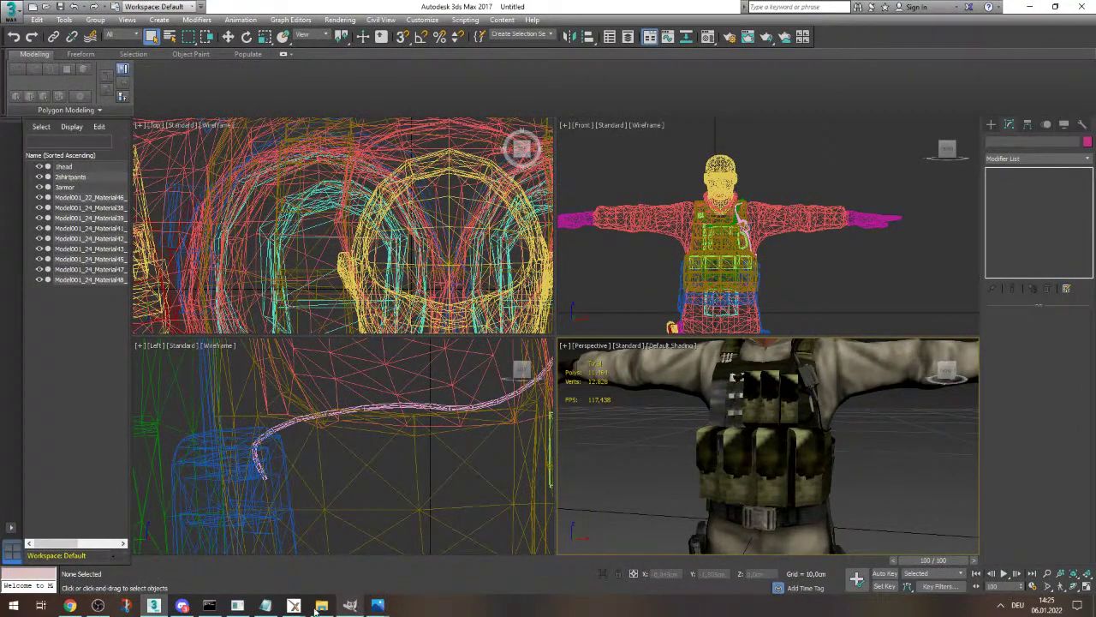
- Switch to XNA Posing Studio and view the original Josh model up close, keeping the program open
mouse_move(293, 606)
left_click(333, 552)
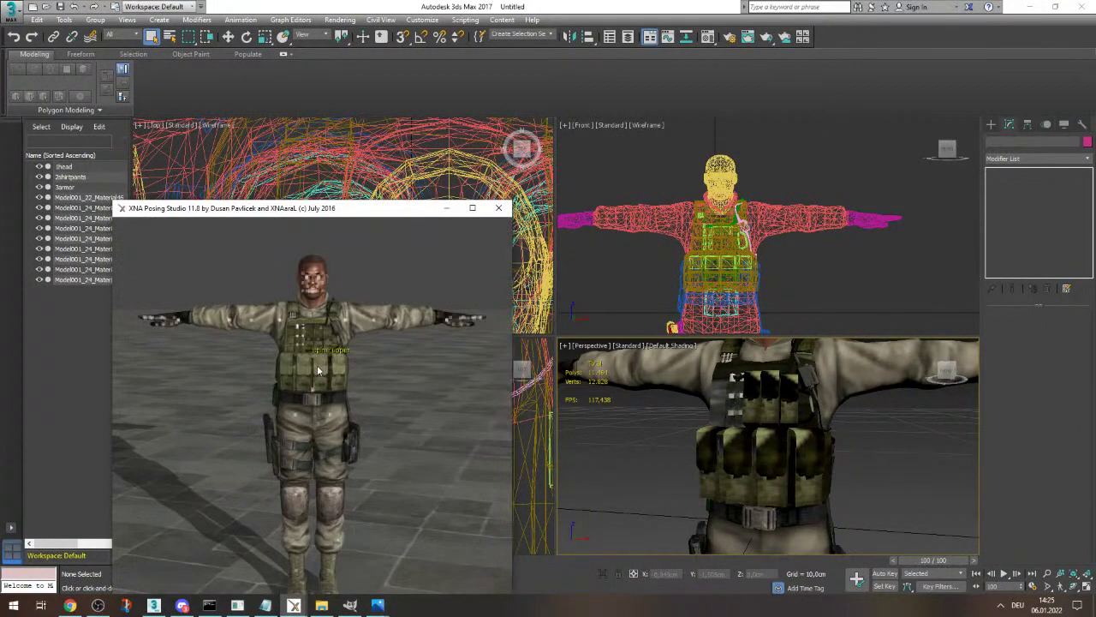
scroll(316, 361, "up", 7)
left_click_drag(327, 363, 411, 406)
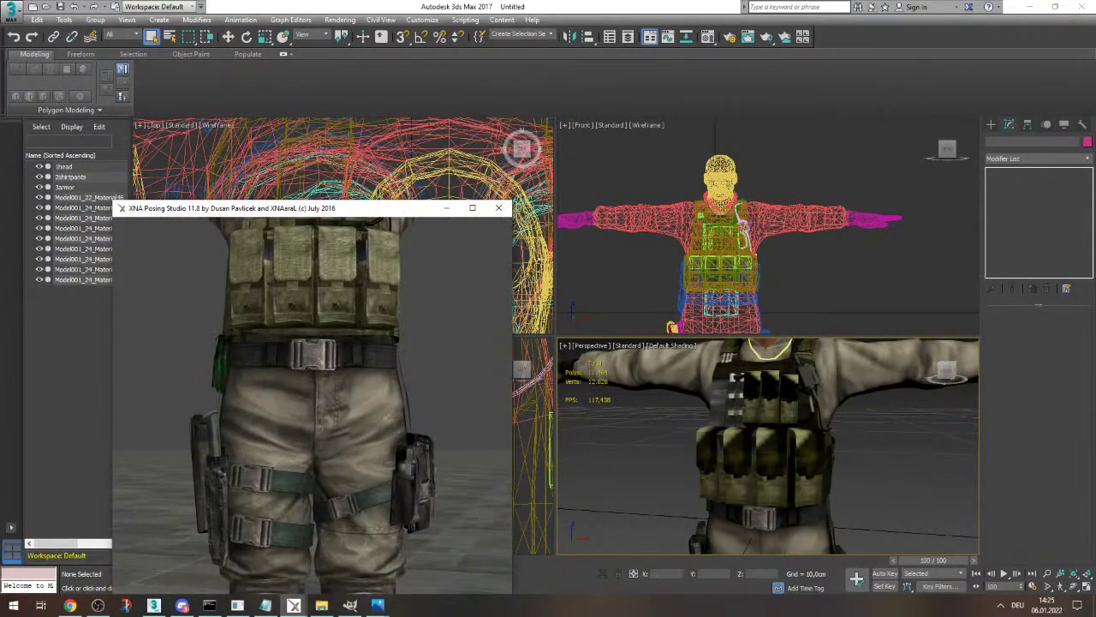
left_click(499, 207)
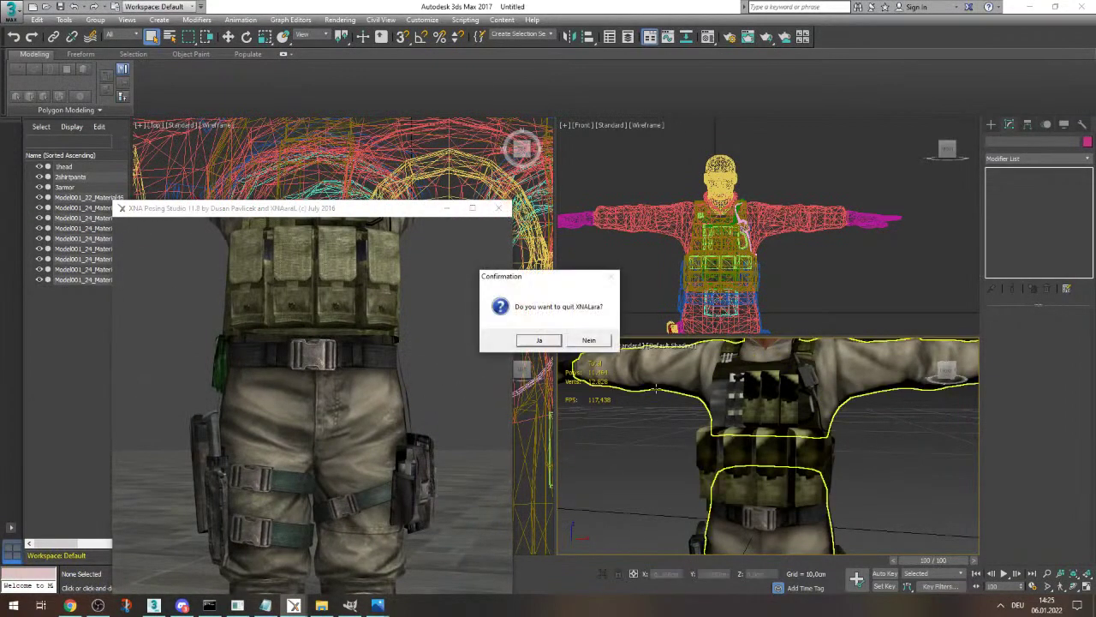
left_click(589, 340)
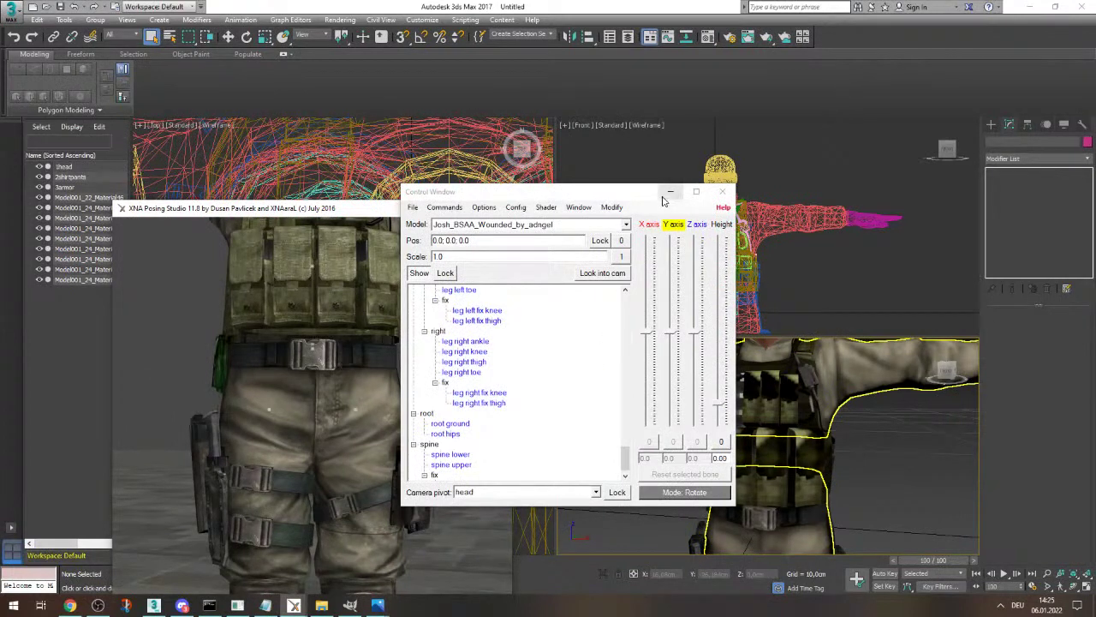
- Compare the remapped vest's texture with the vest on the original model and minimize XNA Posing Studio
scroll(737, 402, "down", 5)
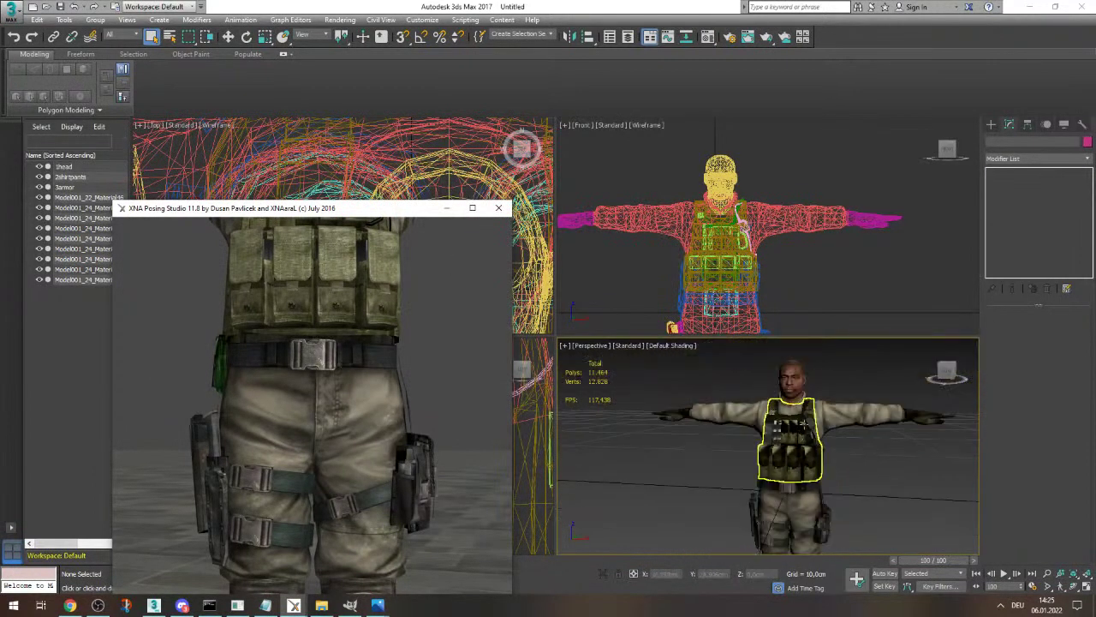
scroll(889, 482, "up", 5)
scroll(315, 407, "down", 3)
scroll(328, 291, "up", 3)
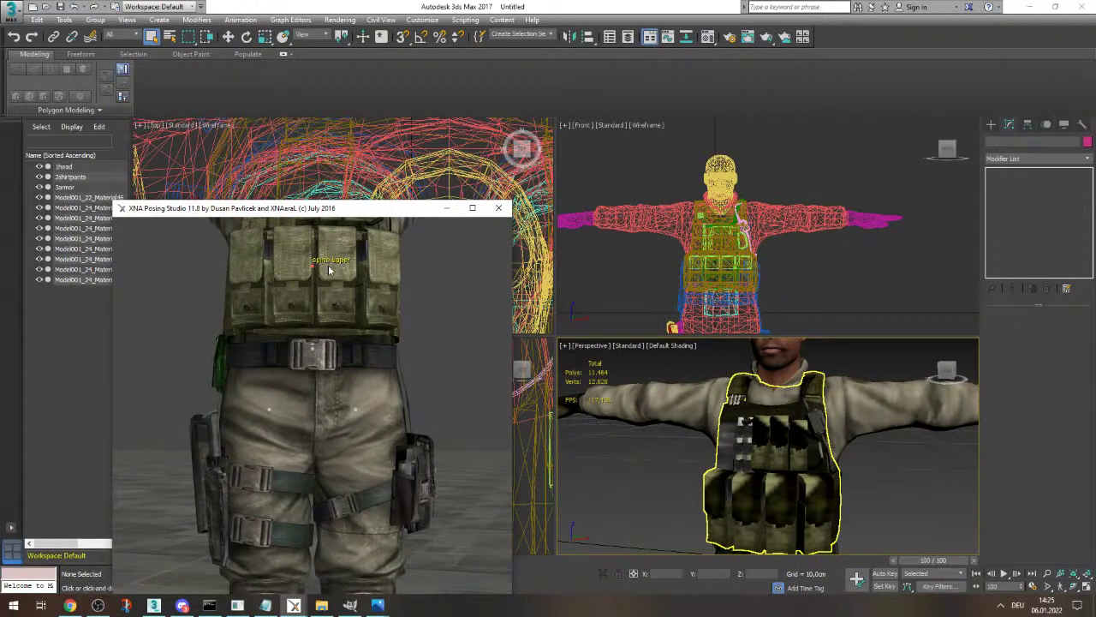
scroll(278, 394, "down", 5)
scroll(360, 310, "up", 3)
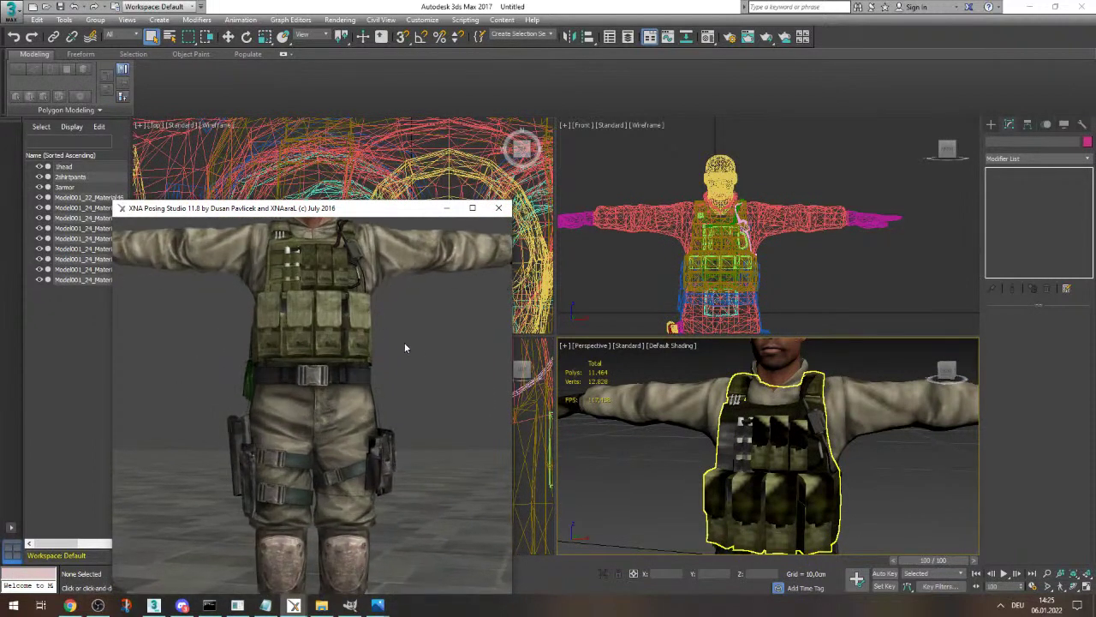
right_click_drag(412, 363, 416, 400)
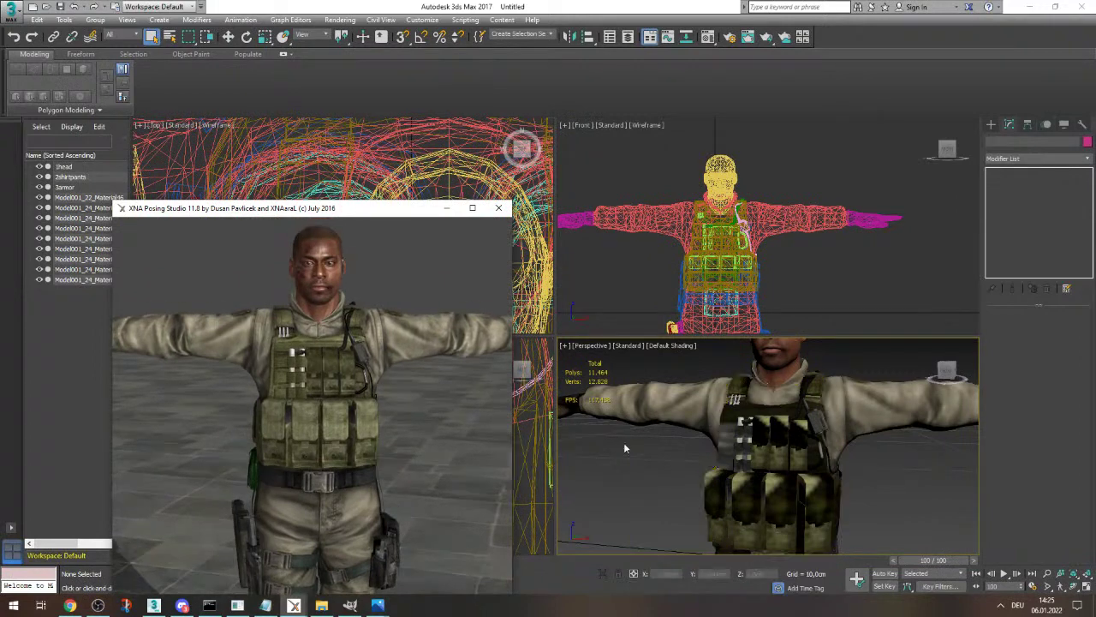
scroll(771, 429, "up", 4)
scroll(844, 428, "down", 3)
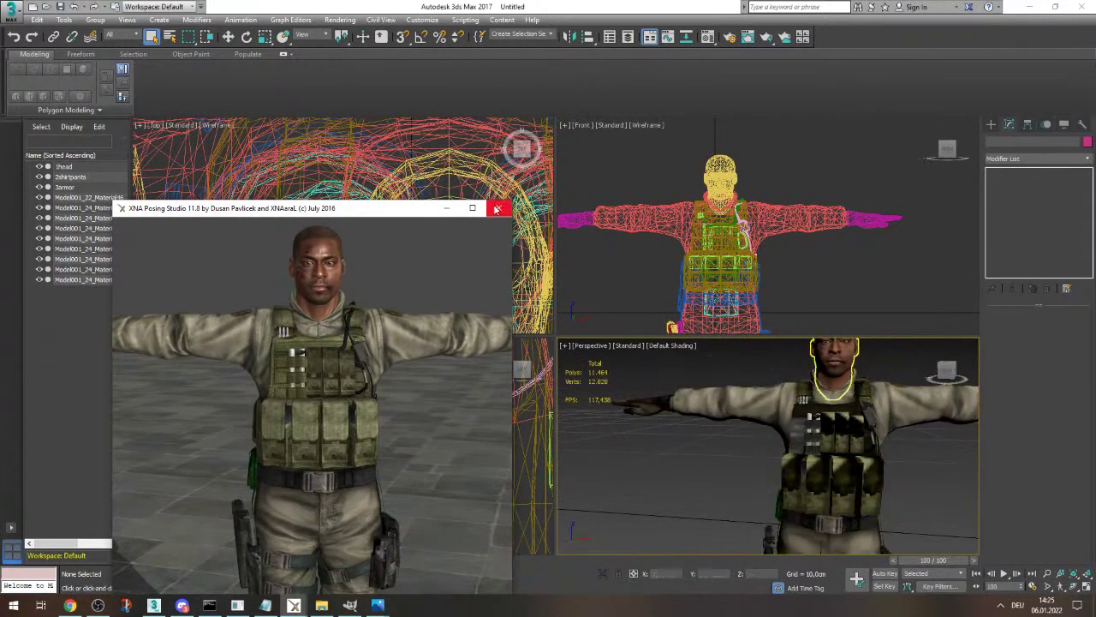
left_click(447, 208)
- Select the 3armor vest mesh again and reopen its Unwrap UVW editor in a maximized window
left_click(831, 437)
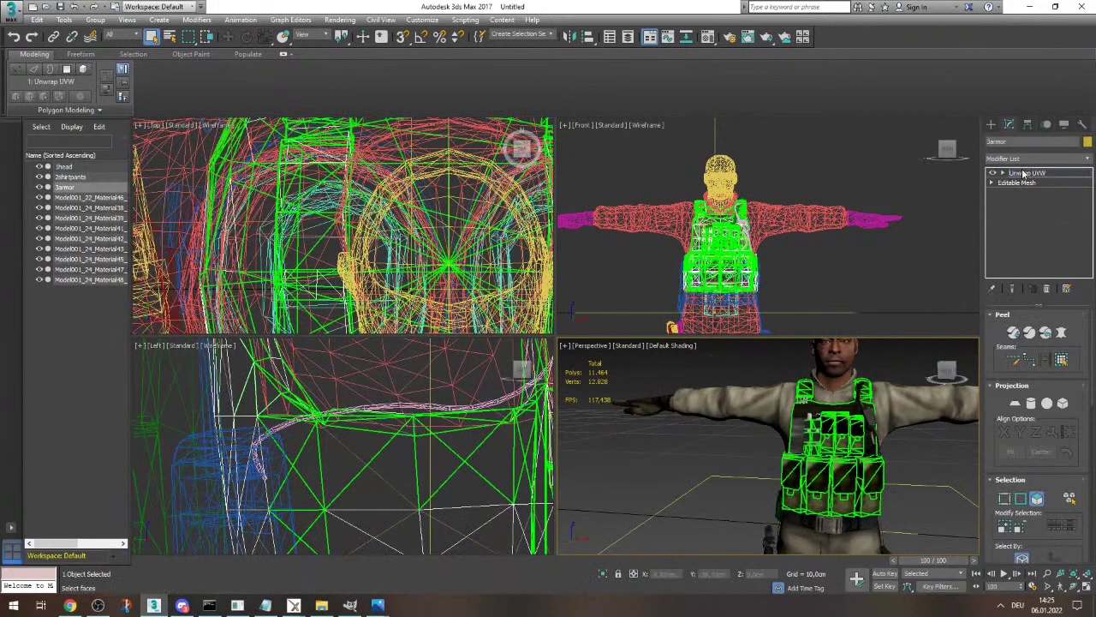
scroll(1087, 419, "down", 5)
left_click(1036, 478)
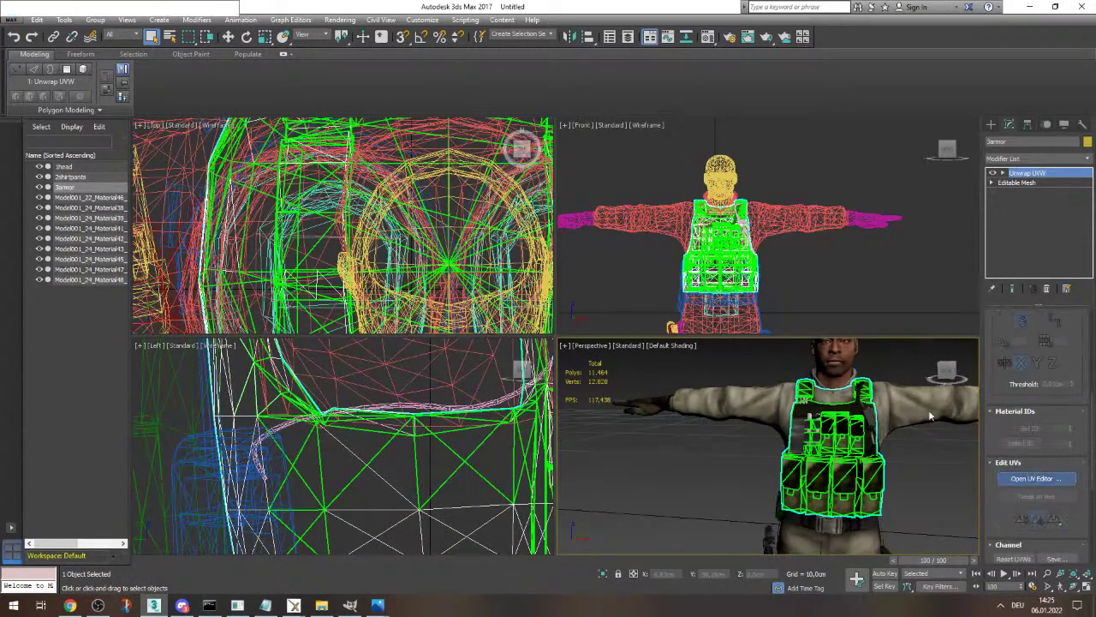
double_click(393, 39)
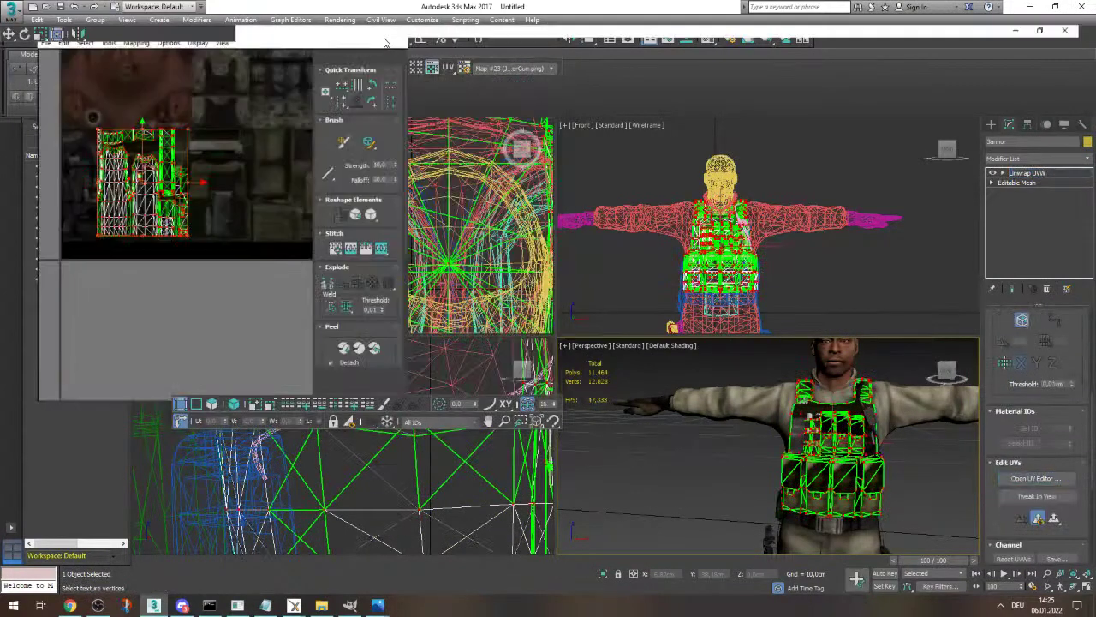
- Move all vest UVs aside to the texture's lower-right corner to uncover the armor area, with element selection enabled
left_click_drag(624, 454, 320, 227)
left_click_drag(420, 324, 662, 343)
left_click(62, 569)
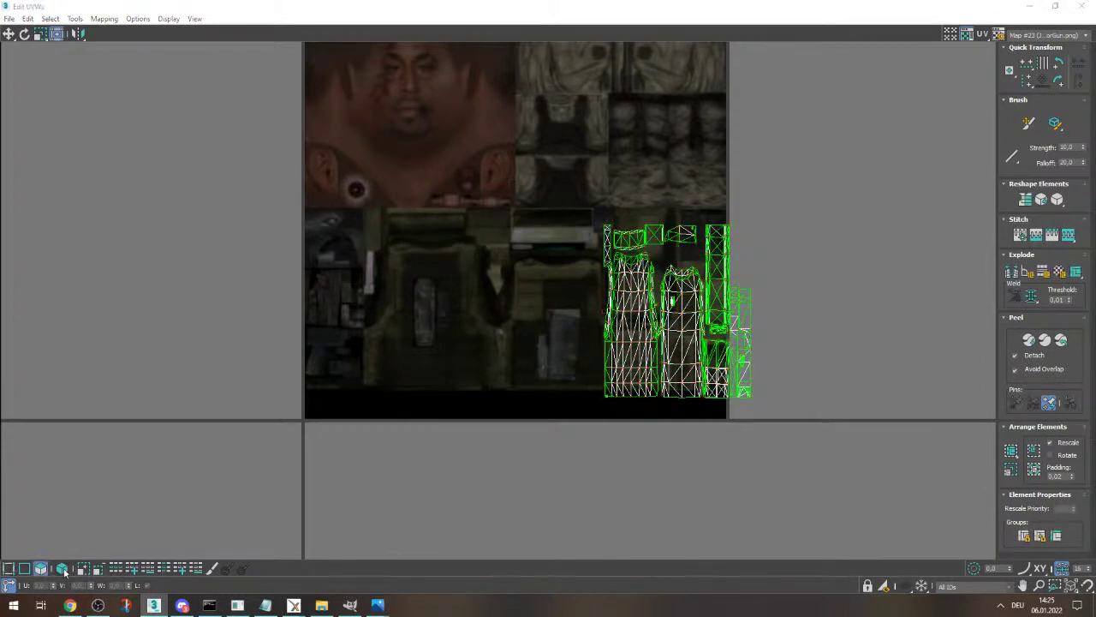
left_click_drag(763, 495, 603, 210)
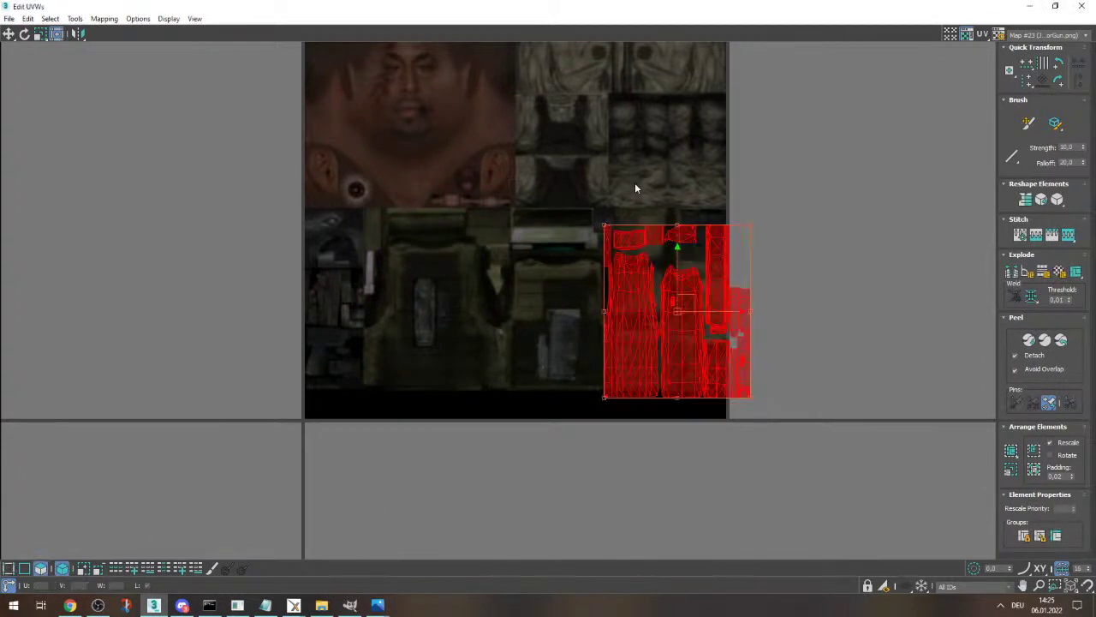
left_click_drag(683, 335, 681, 378)
scroll(416, 353, "down", 5)
scroll(416, 354, "up", 6)
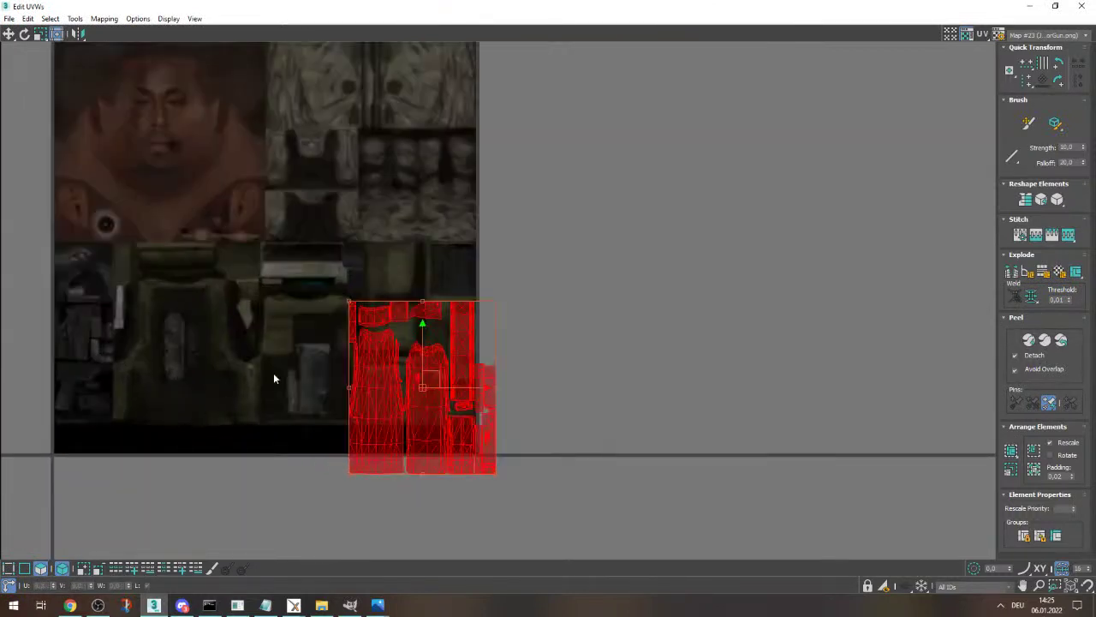
- Move the complete set of vest UVs back onto the armor area directly below the face texture
left_click_drag(414, 407, 488, 469)
left_click_drag(439, 439, 179, 350)
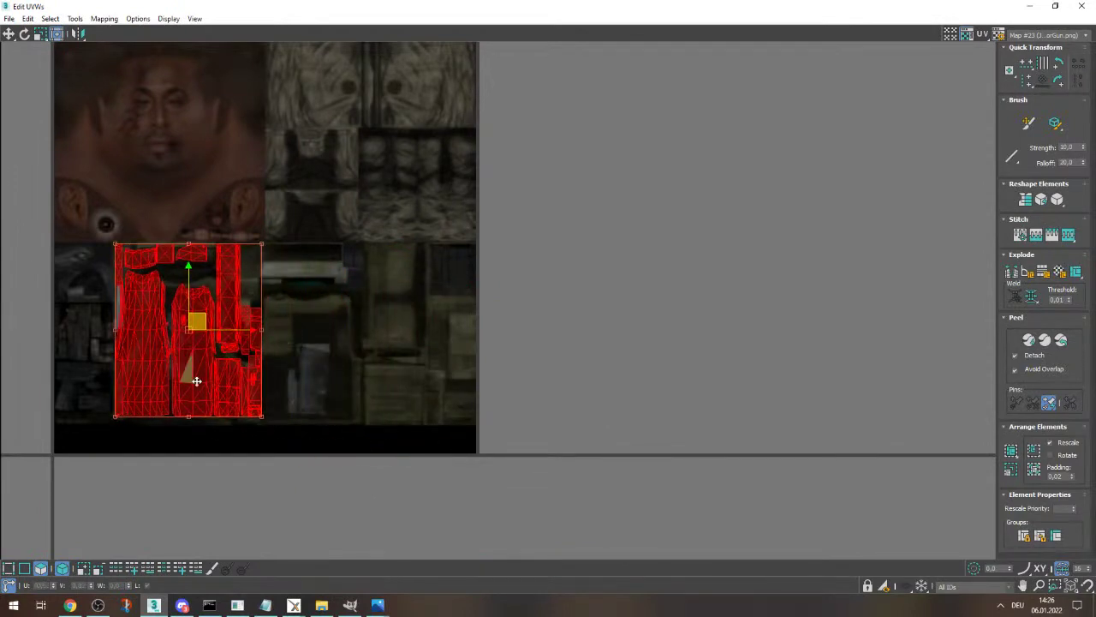
- Widen the vest UVs to the texture's right edge and check their upper-left corner against the armor area
left_click_drag(262, 417, 477, 420)
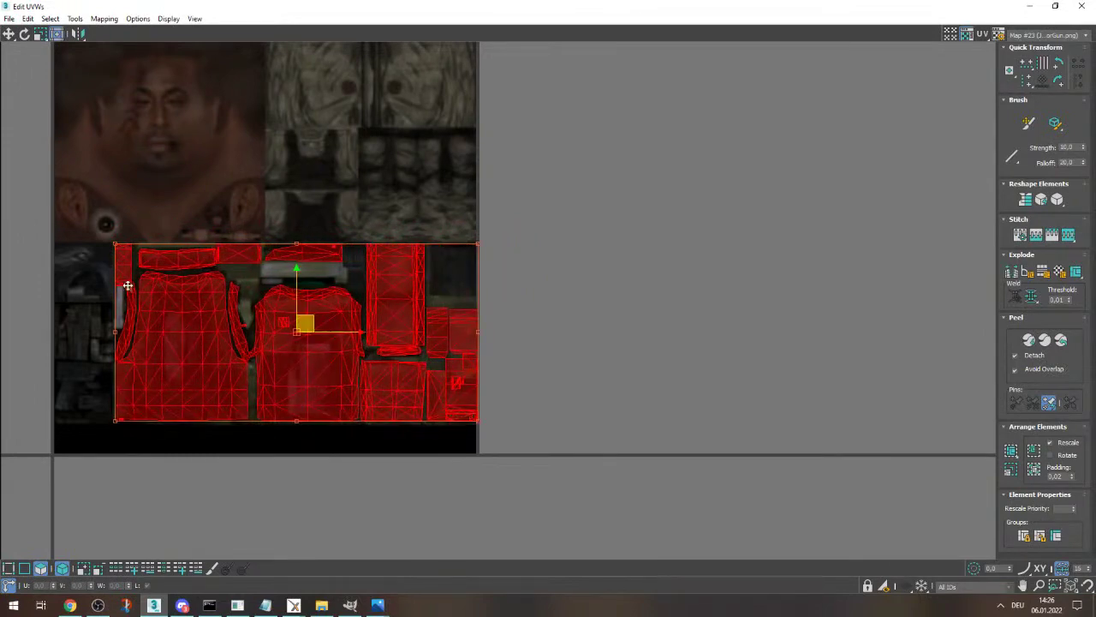
scroll(106, 246, "up", 10)
mouse_move(273, 297)
left_mouse_down()
mouse_move(331, 320)
mouse_move(254, 290)
left_mouse_up()
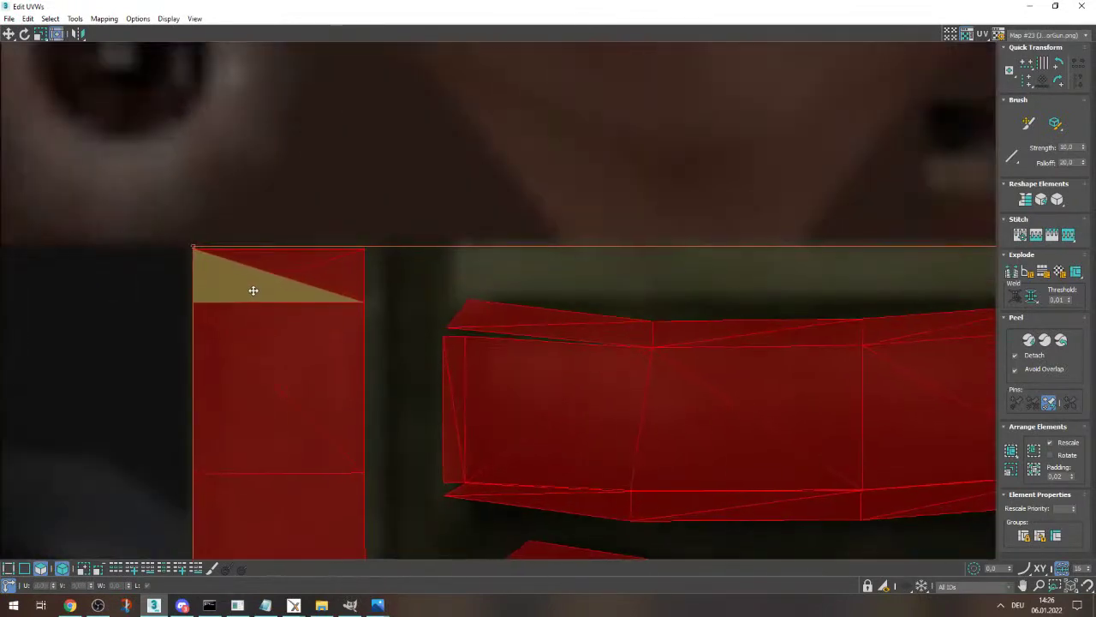
scroll(183, 277, "down", 10)
- Check the vest UVs' upper-right corner and fine-tune their lower-right corner to the edge of the armor area
scroll(413, 282, "up", 8)
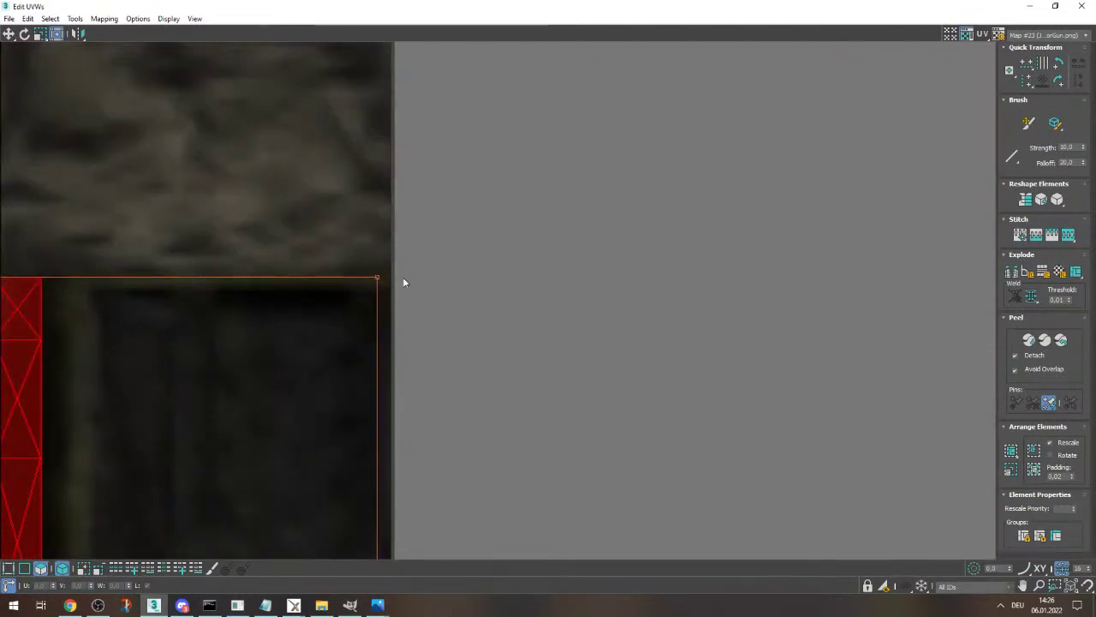
scroll(426, 242, "down", 6)
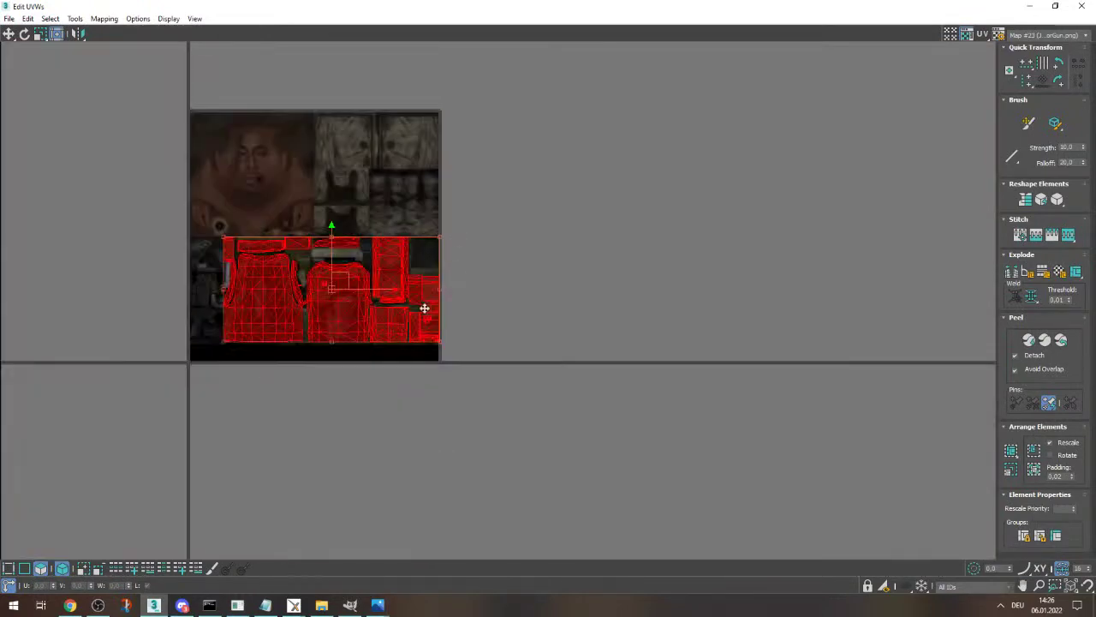
scroll(424, 307, "up", 8)
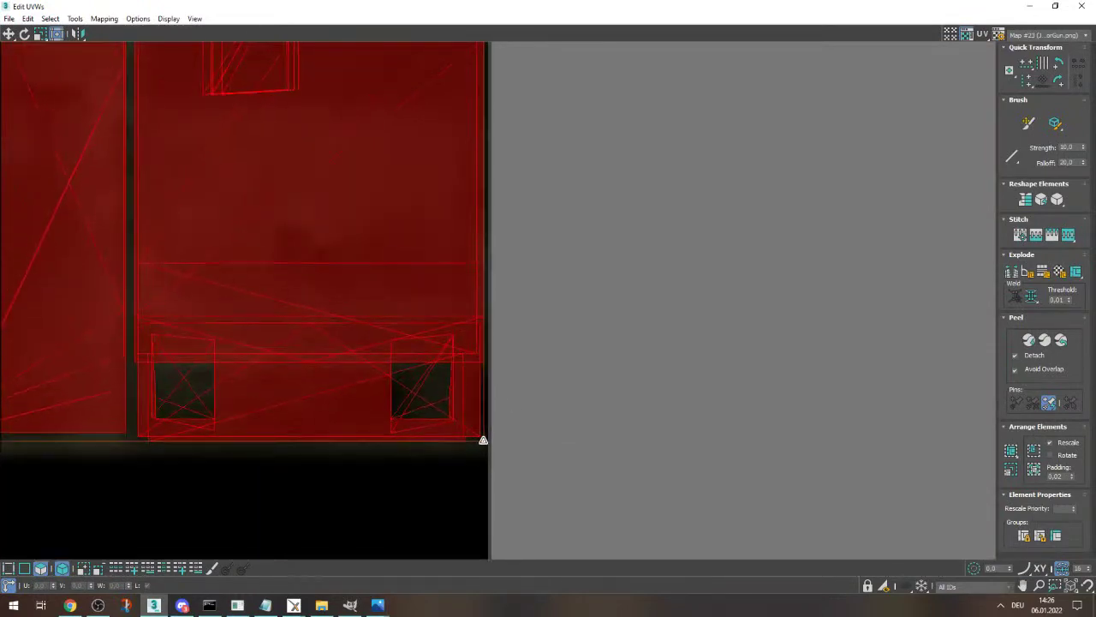
left_click_drag(483, 440, 484, 450)
scroll(562, 443, "down", 8)
- Deselect the vest UVs, close the UV editor and inspect the refitted armor texture on the character with nothing selected
left_click(651, 430)
left_click_drag(603, 7, 315, 52)
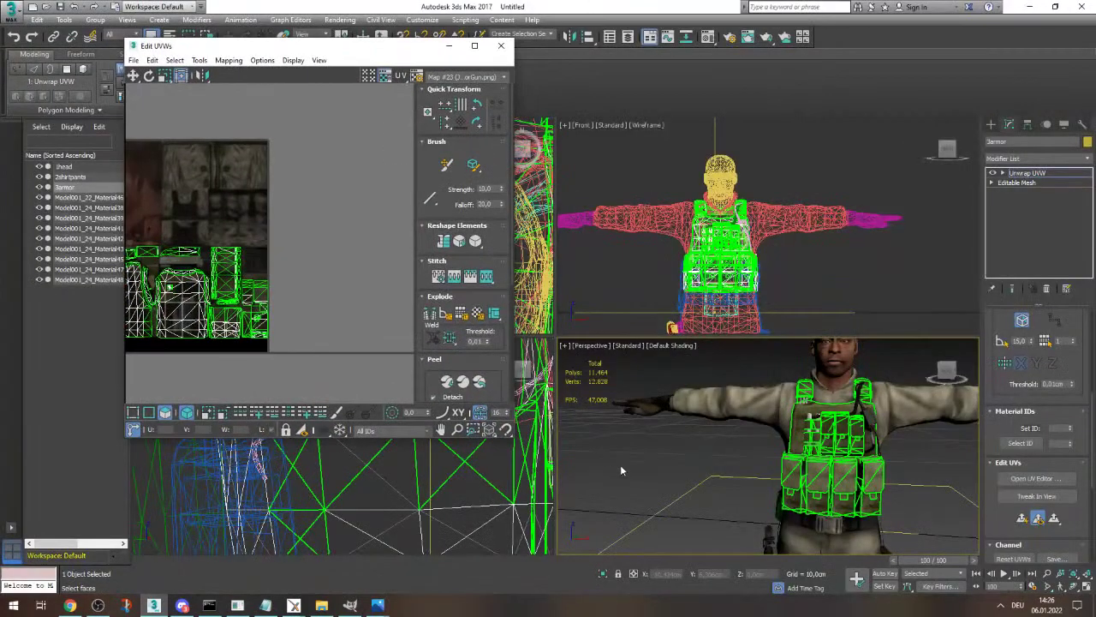
left_click(503, 45)
scroll(686, 456, "down", 7)
left_click(80, 406)
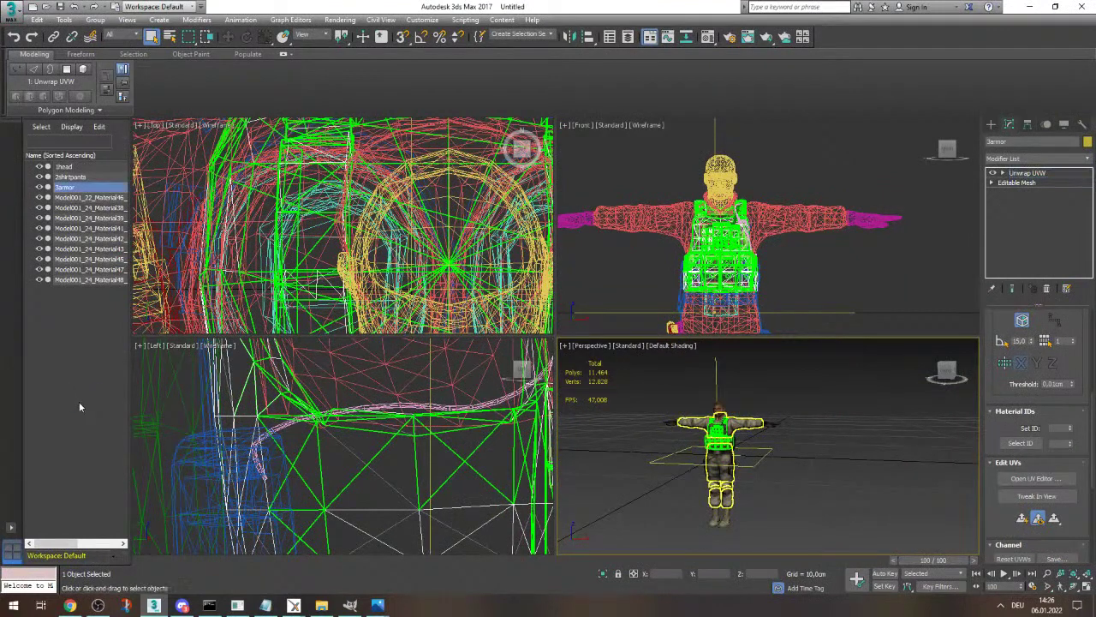
scroll(733, 445, "up", 8)
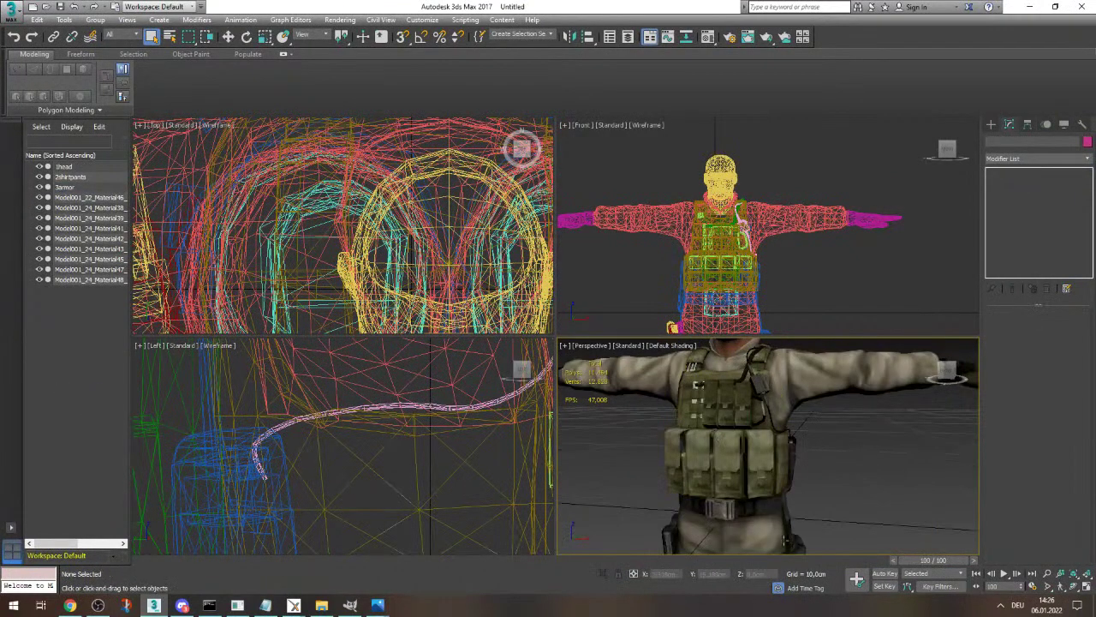
- Collapse the 3armor mesh's Unwrap UVW modifier into its editable mesh and deselect the object
left_click(91, 188)
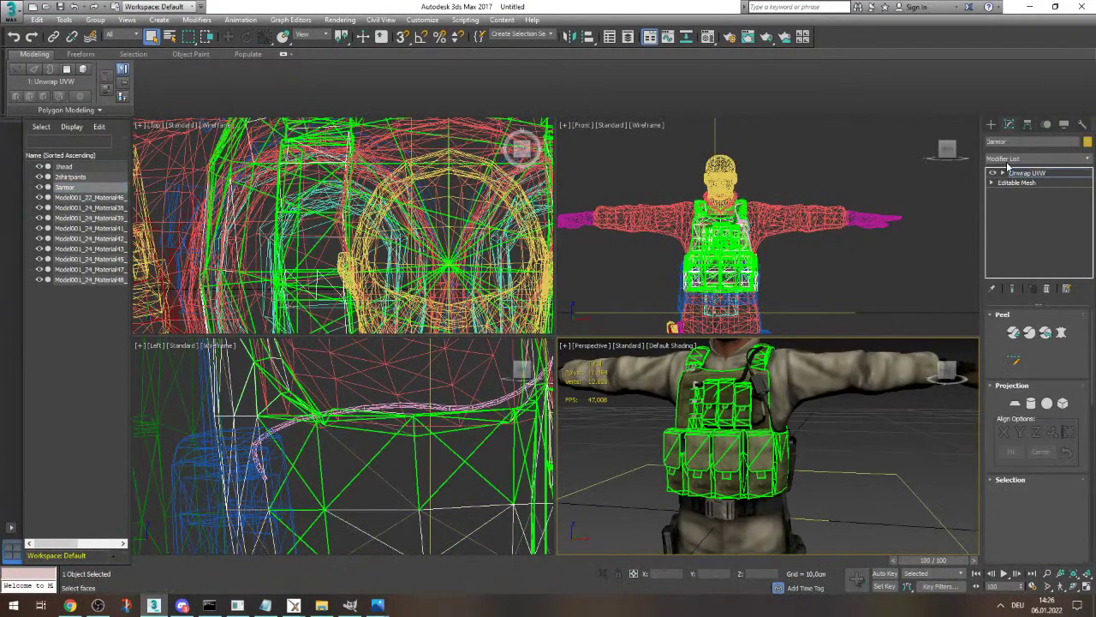
right_click(1058, 176)
left_click(976, 277)
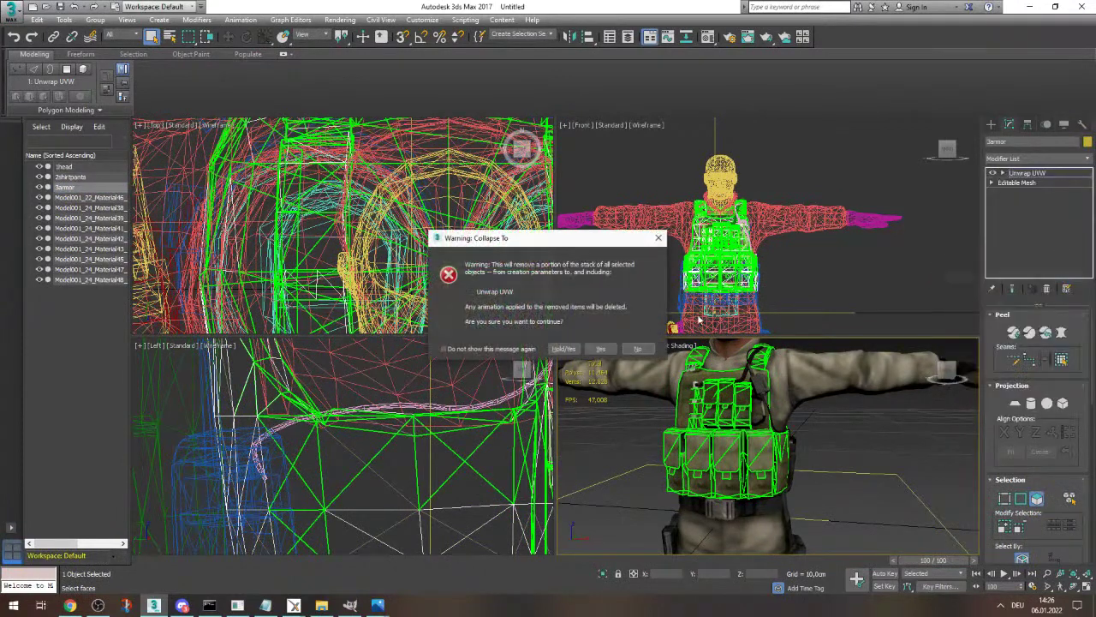
left_click(602, 350)
scroll(854, 454, "down", 5)
left_click(854, 454)
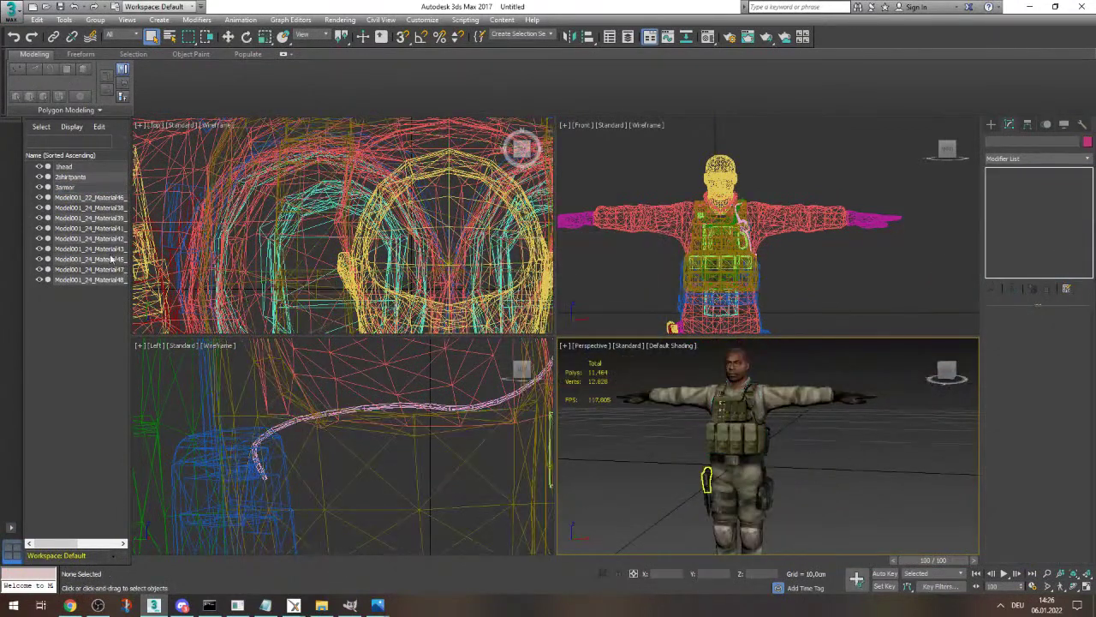
- Select the Model001_22_Material46 mesh and examine the part it forms from the character's front and back
left_click(88, 198)
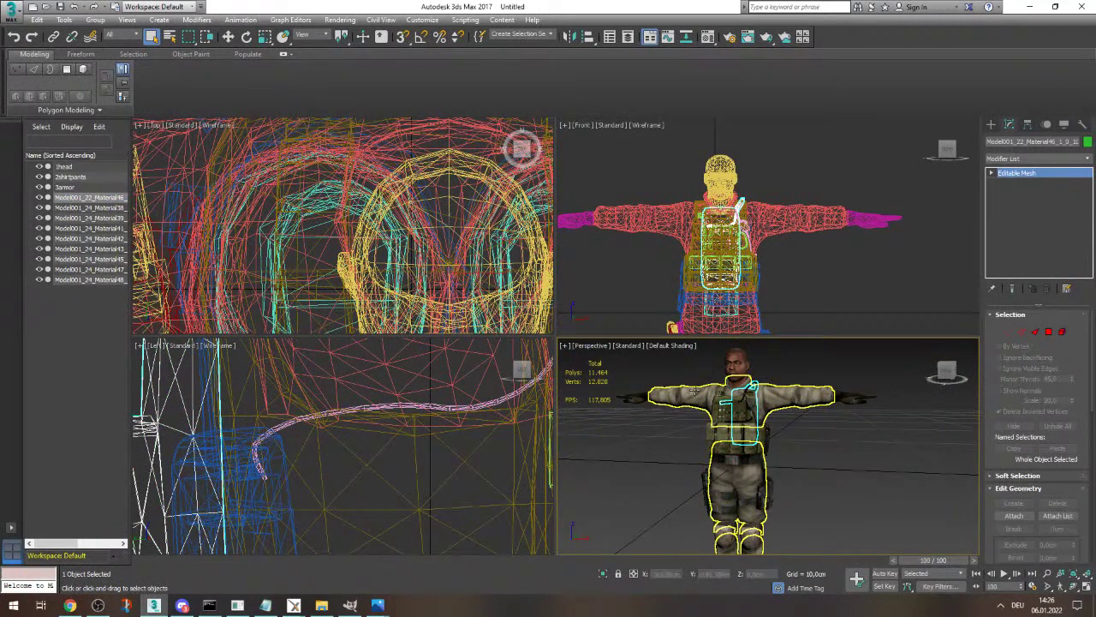
scroll(736, 391, "up", 5)
scroll(788, 396, "down", 2)
scroll(788, 395, "up", 2)
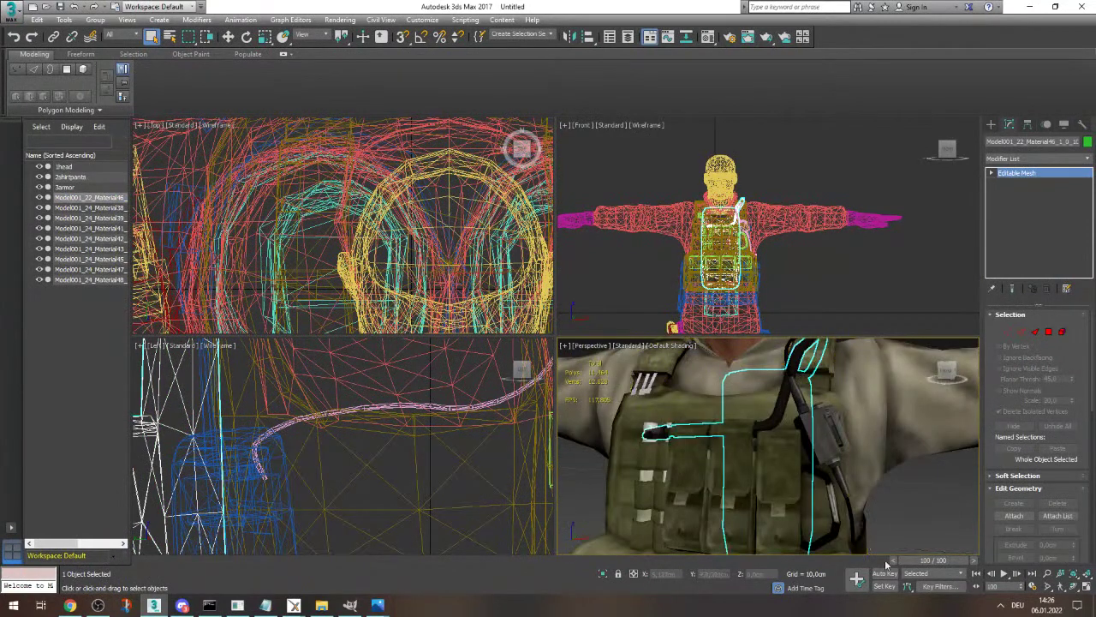
scroll(884, 506, "down", 5)
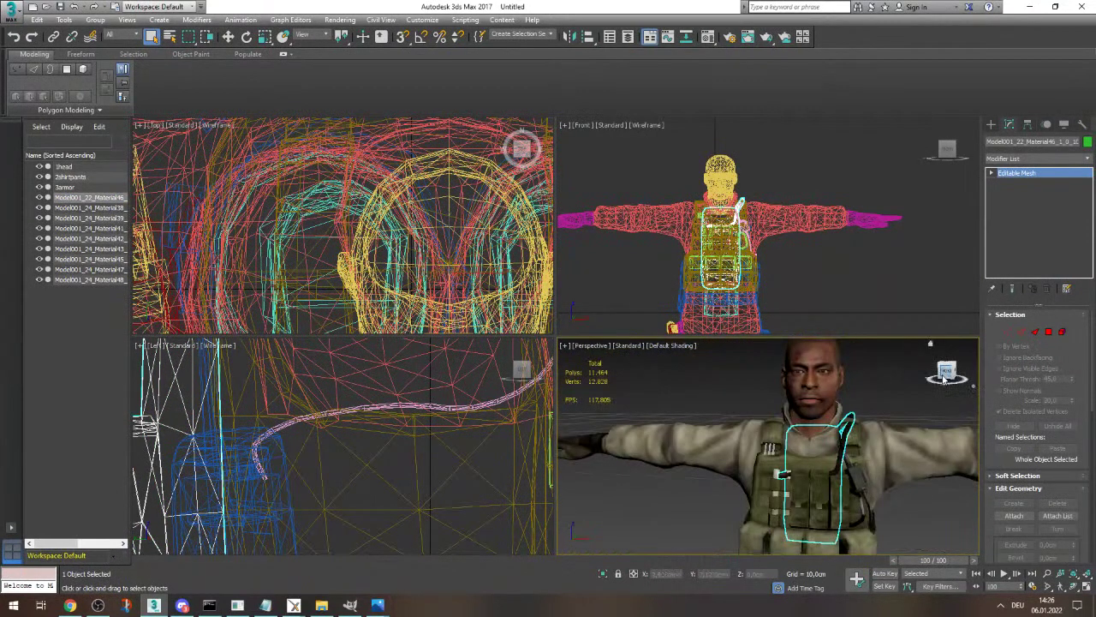
left_click(944, 371)
left_click_drag(944, 371, 934, 381)
scroll(848, 449, "down", 4)
scroll(848, 450, "up", 4)
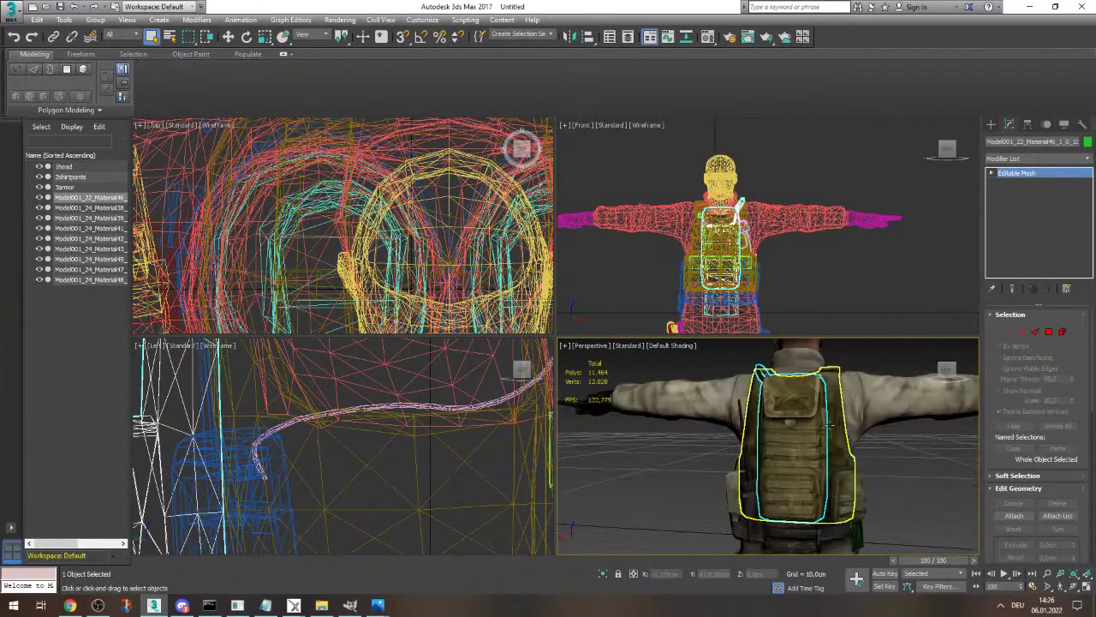
- Compare JoshFacePantsArmorGun.png with JoshbagShoesGearGloves.png to find the texture containing the backpack, and close the image viewer
mouse_move(377, 605)
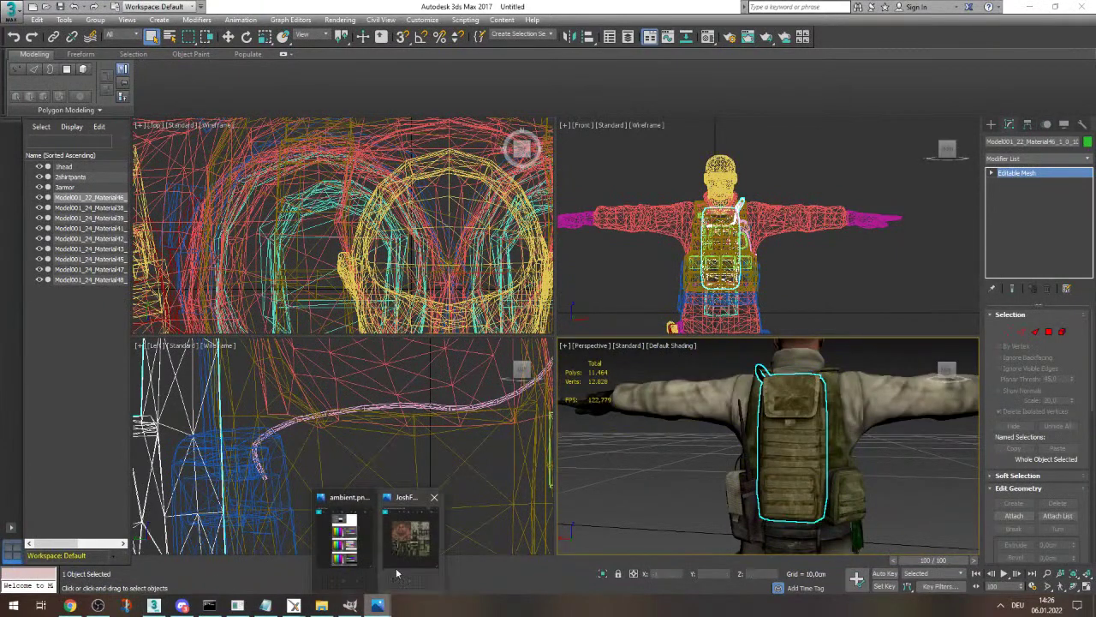
left_click(414, 557)
scroll(448, 381, "up", 2)
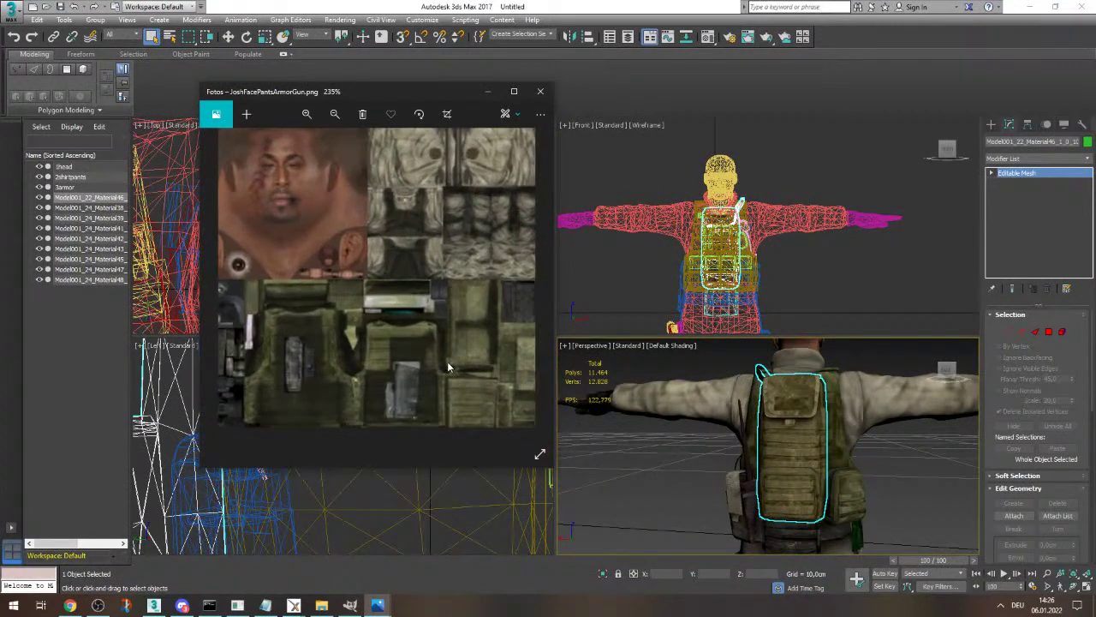
left_click(378, 604)
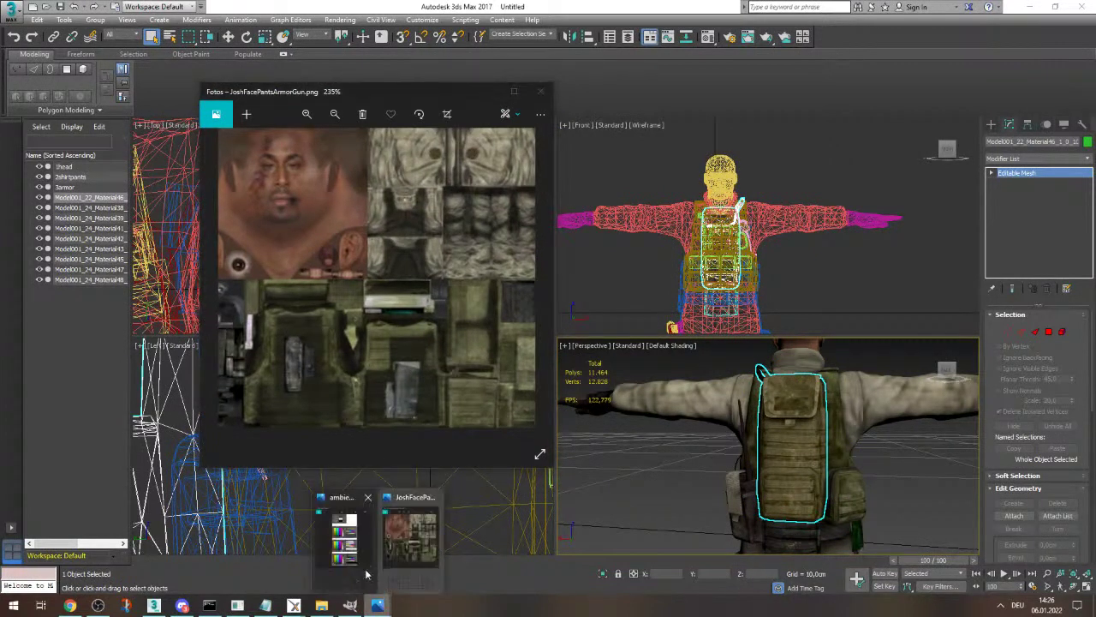
left_click(321, 605)
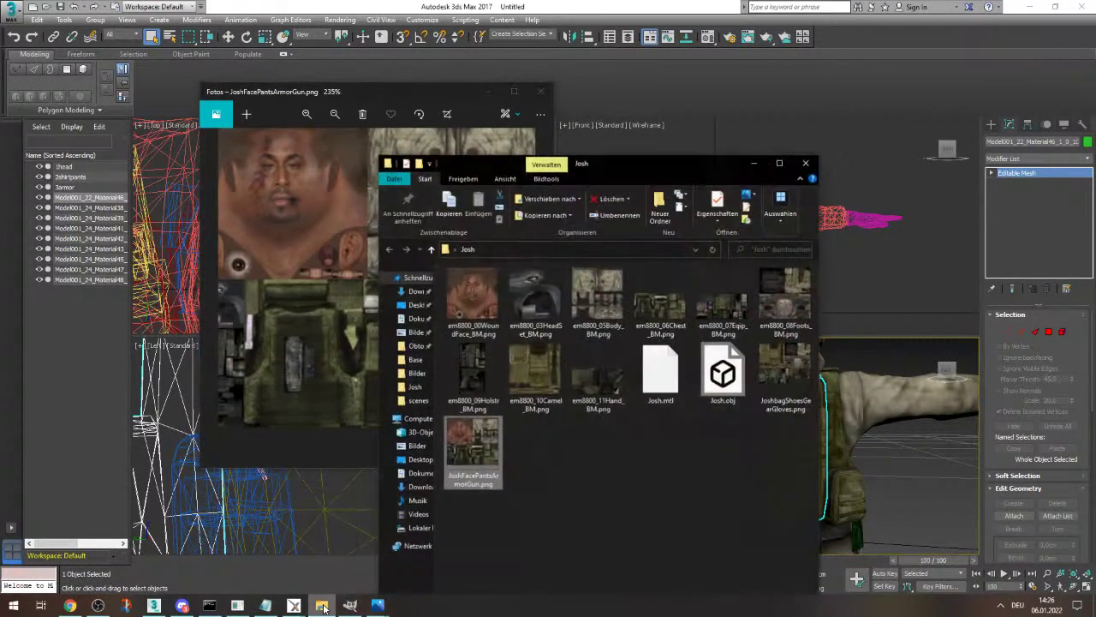
double_click(762, 347)
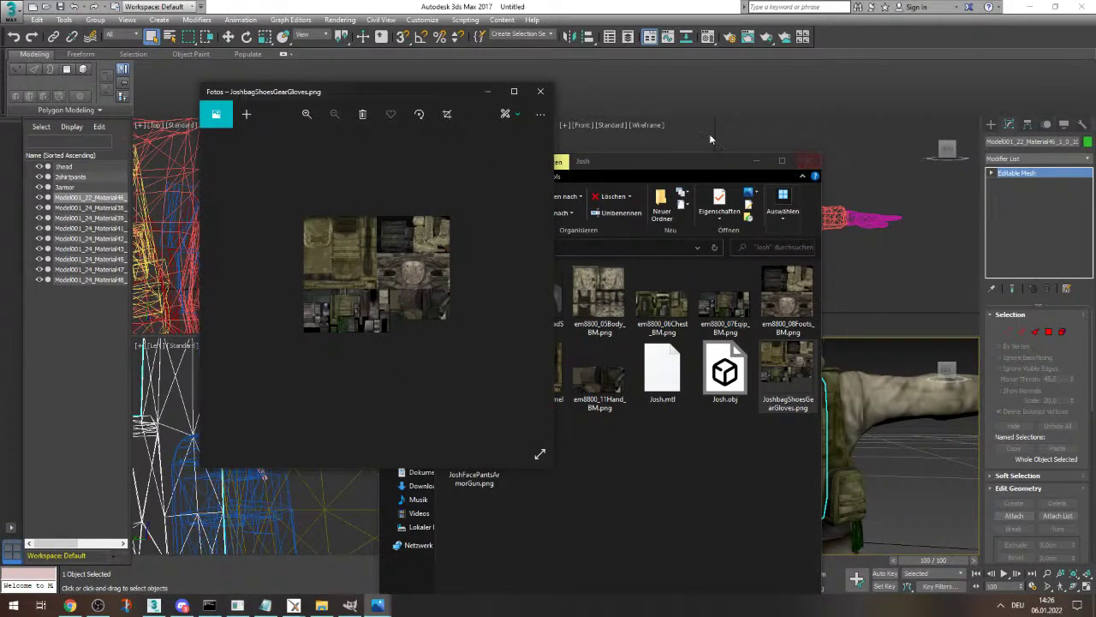
left_click(543, 94)
left_click(748, 161)
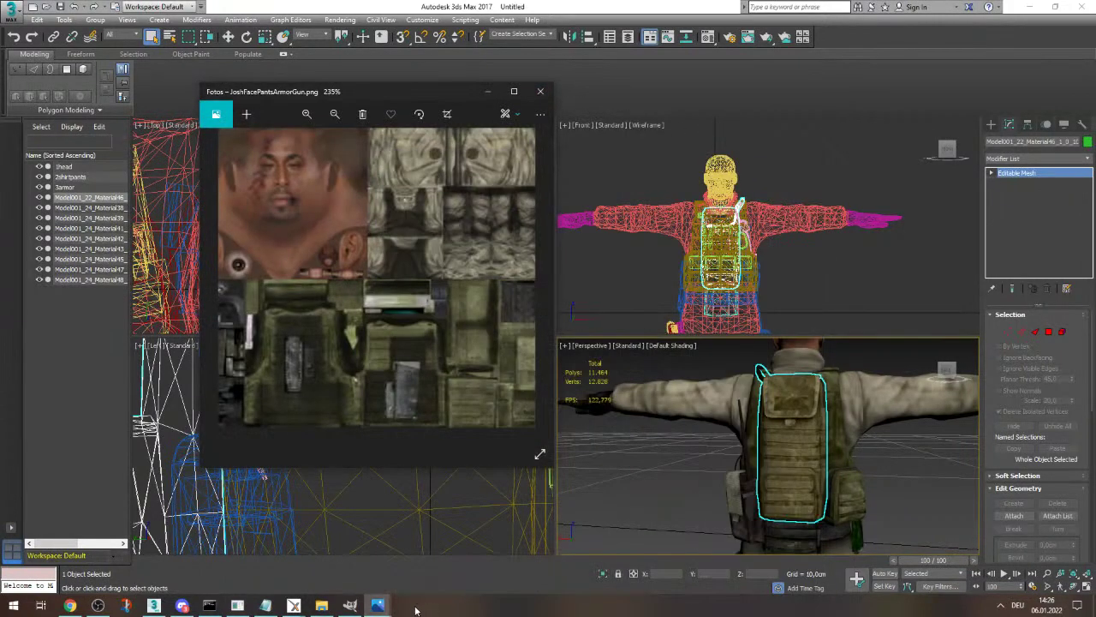
scroll(422, 361, "down", 5)
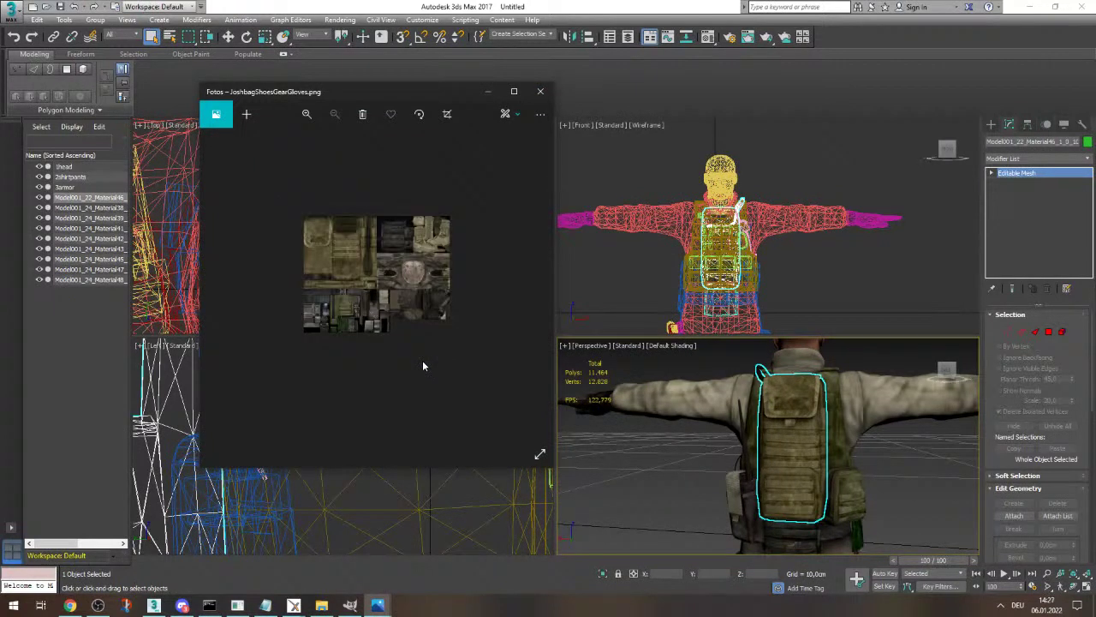
scroll(336, 252, "up", 3)
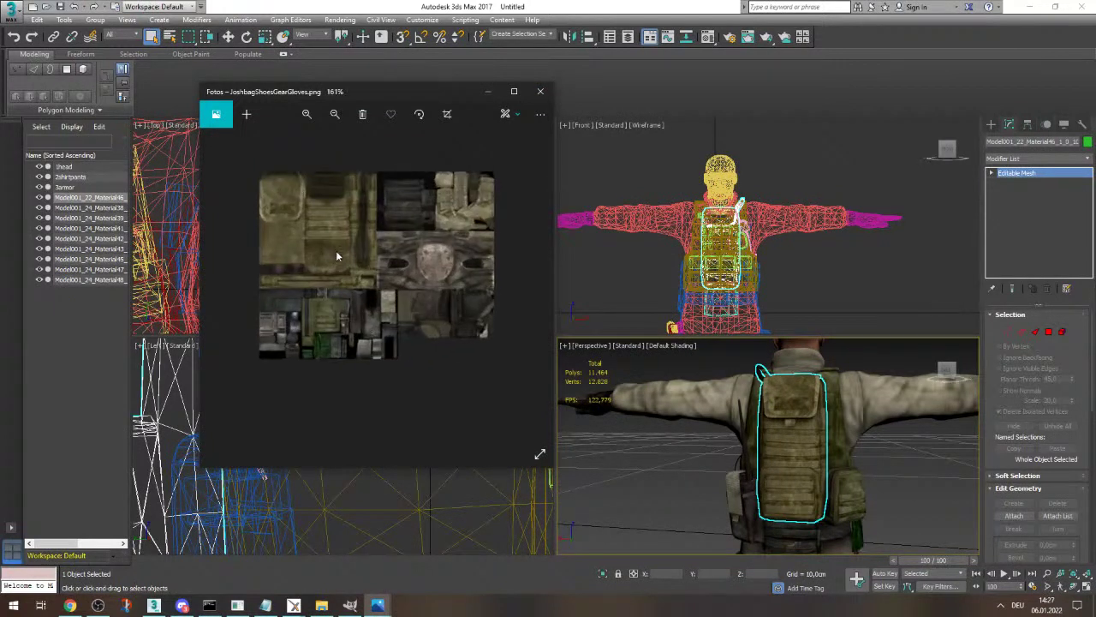
left_click(541, 91)
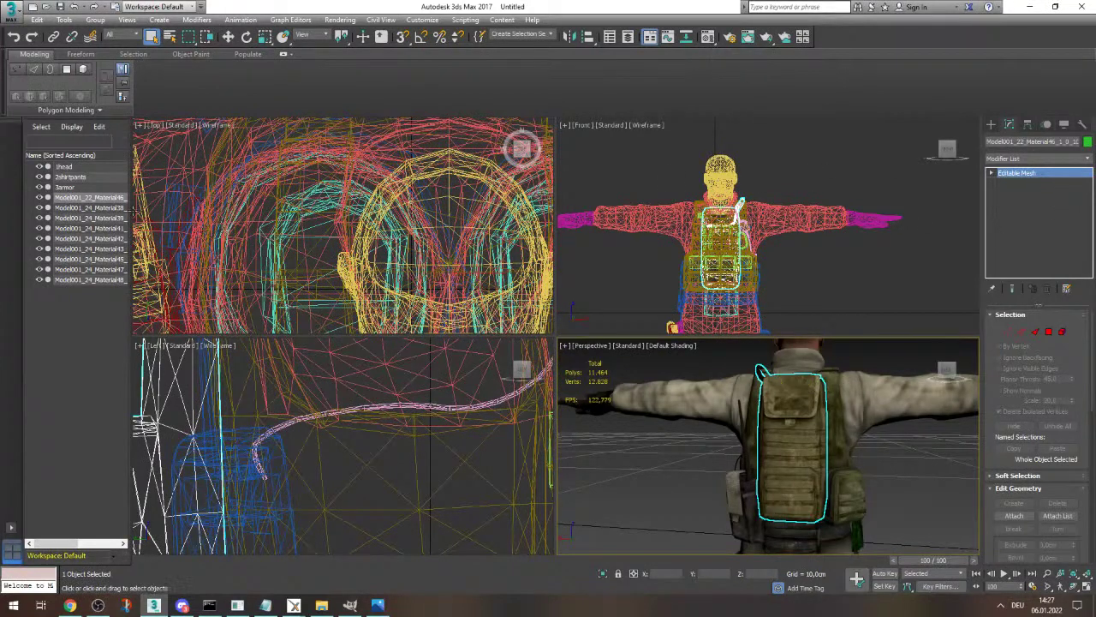
- Rename the selected backpack mesh as 4bagback
left_click(84, 198)
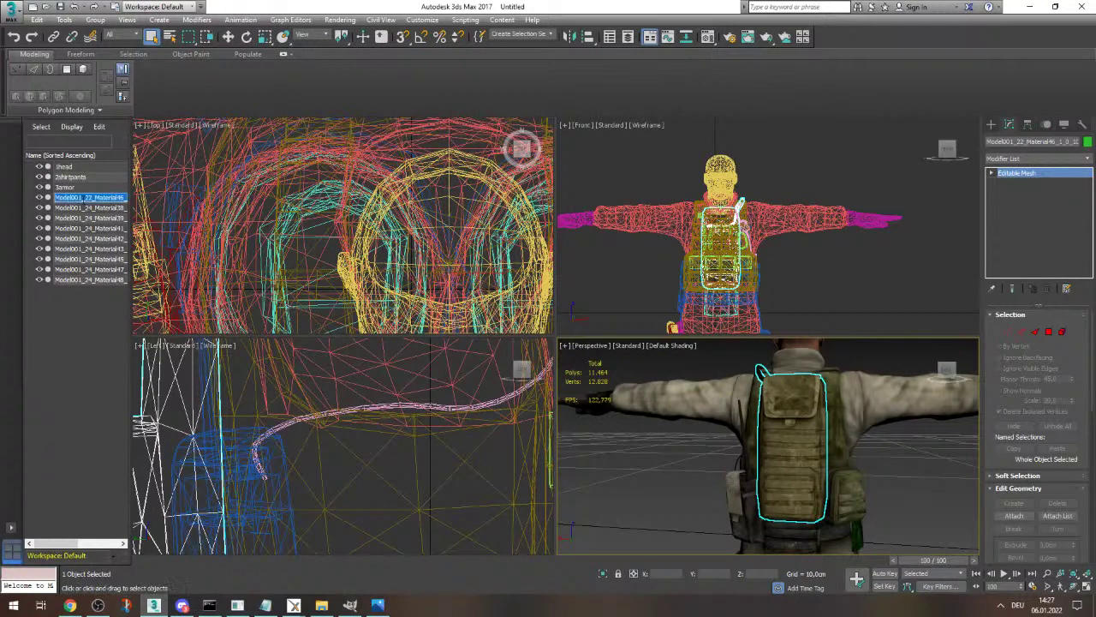
type("bag")
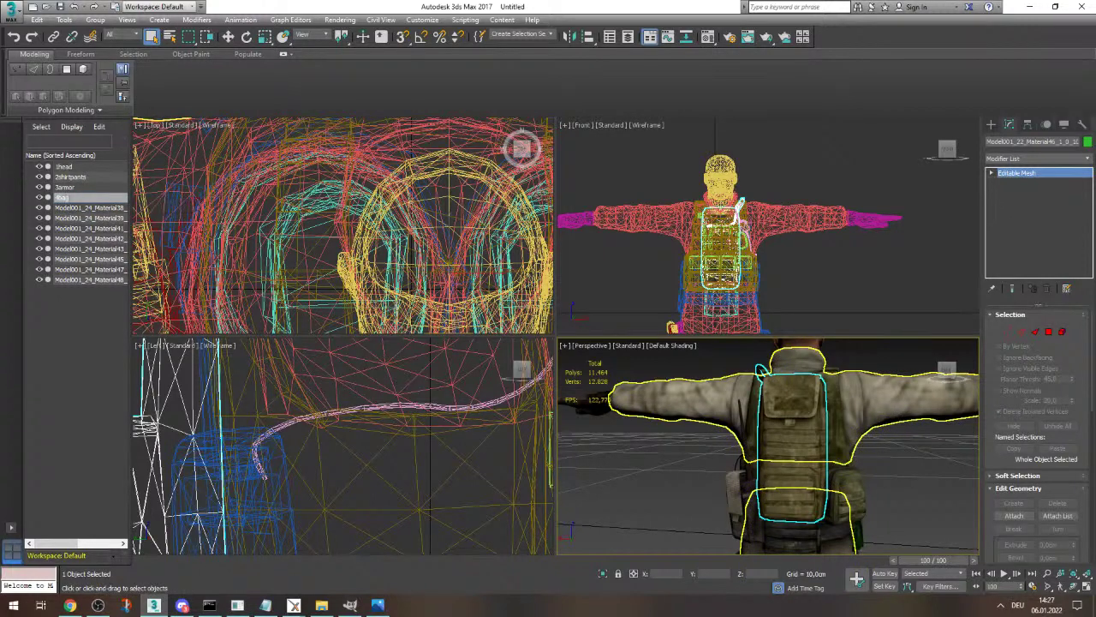
type("agpack")
key("Return")
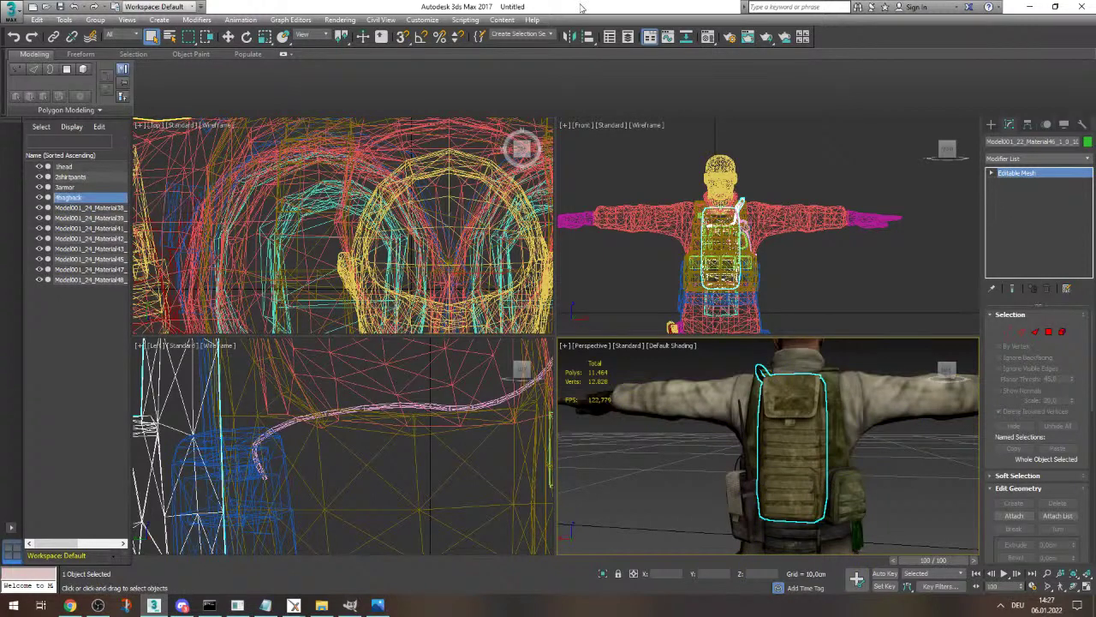
left_click(1089, 161)
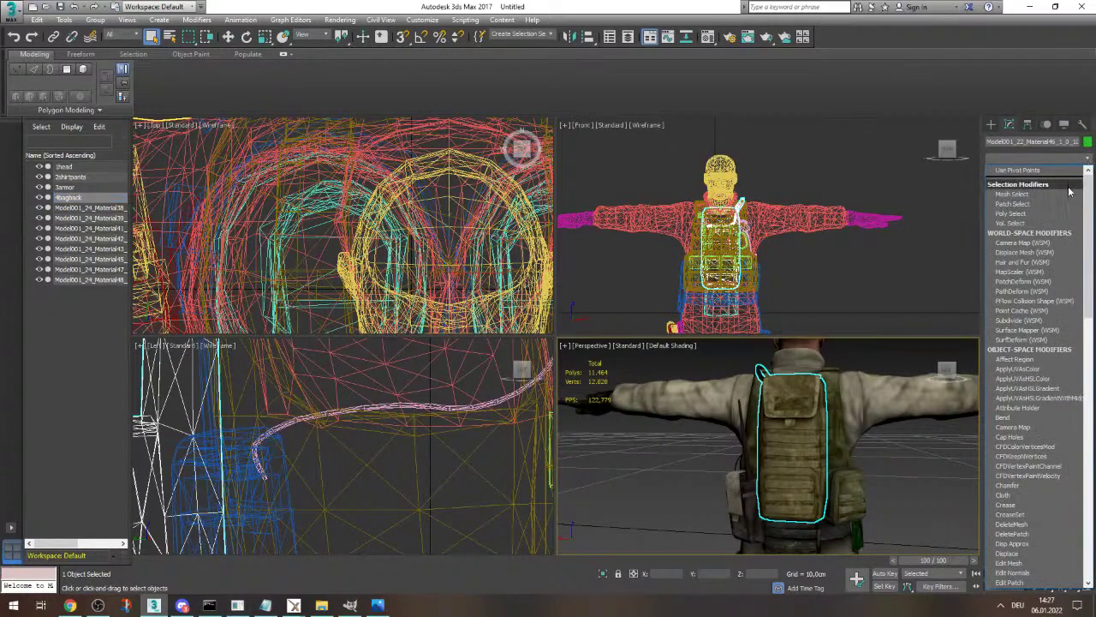
scroll(1069, 191, "down", 15)
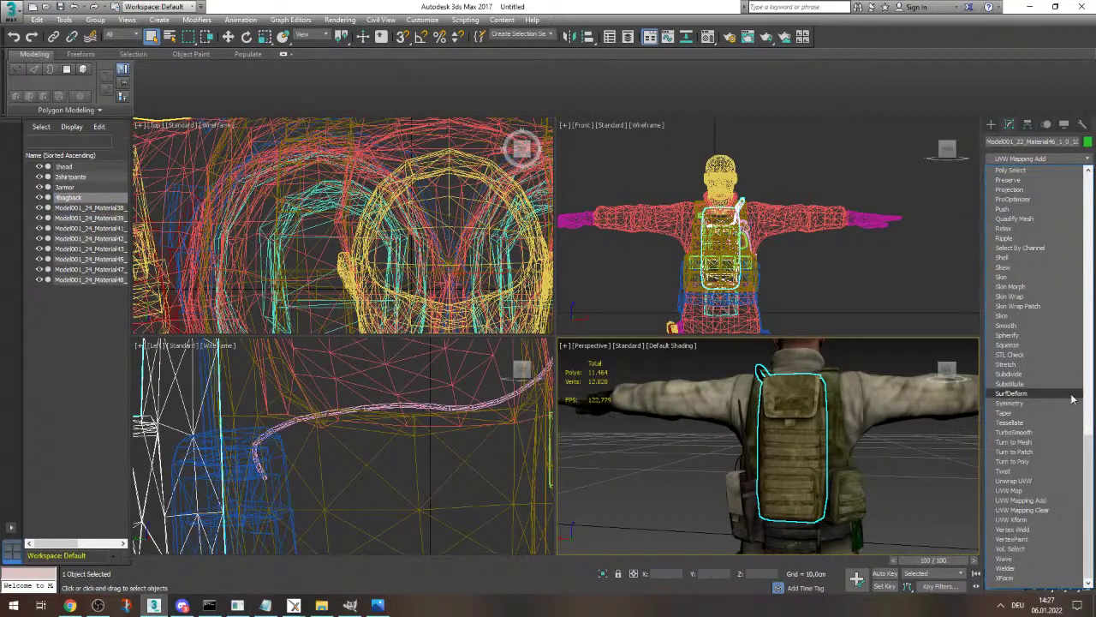
left_click(1061, 483)
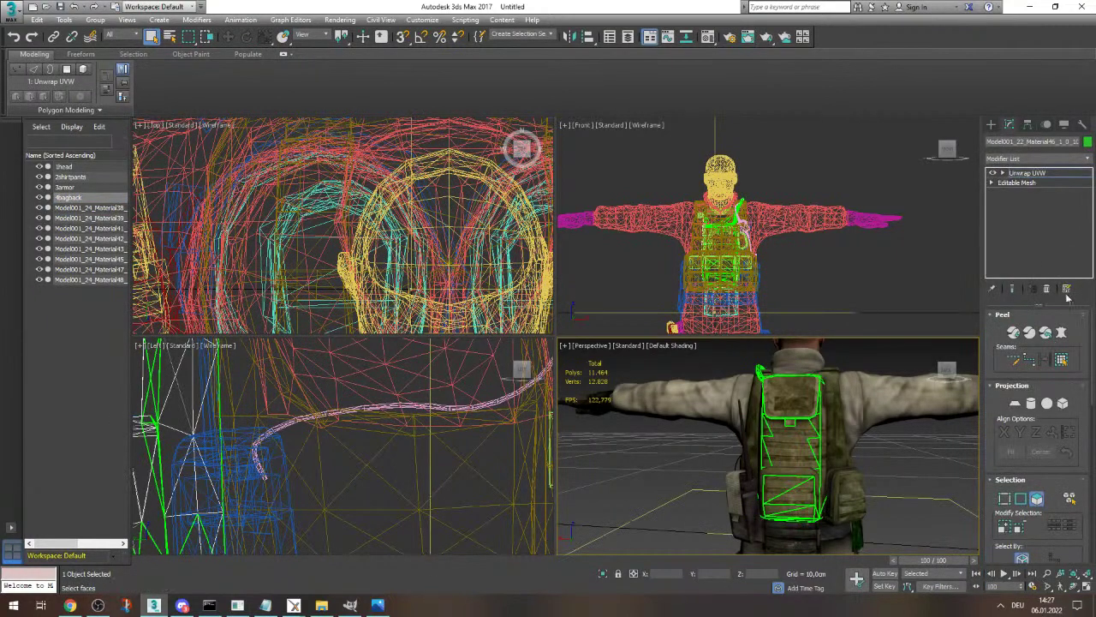
scroll(1041, 385, "down", 5)
left_click(1036, 444)
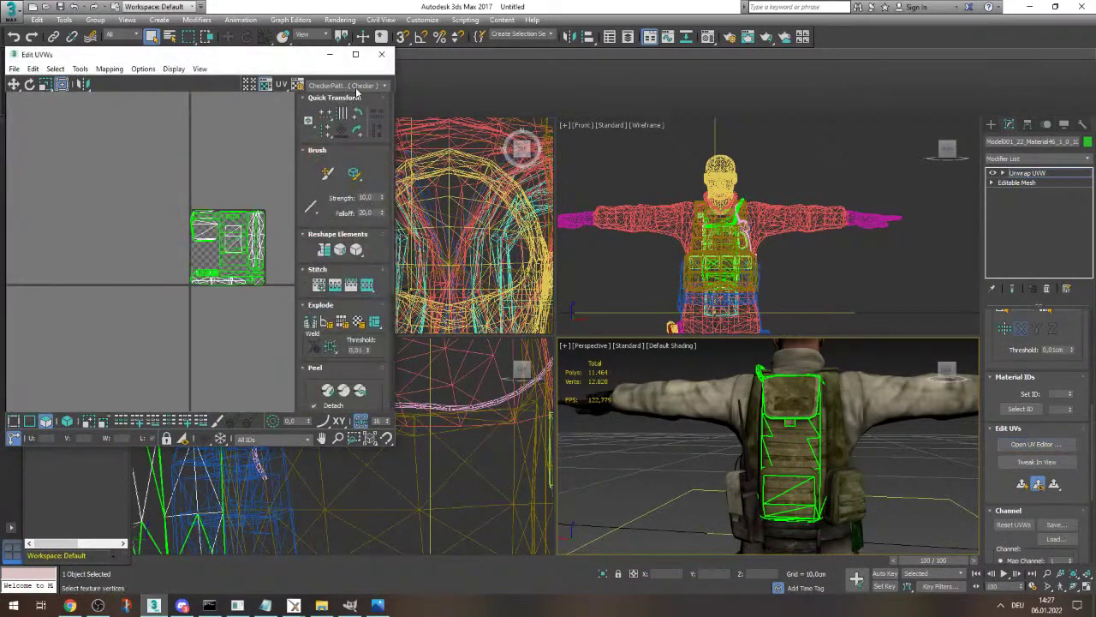
left_click(360, 87)
left_click(385, 57)
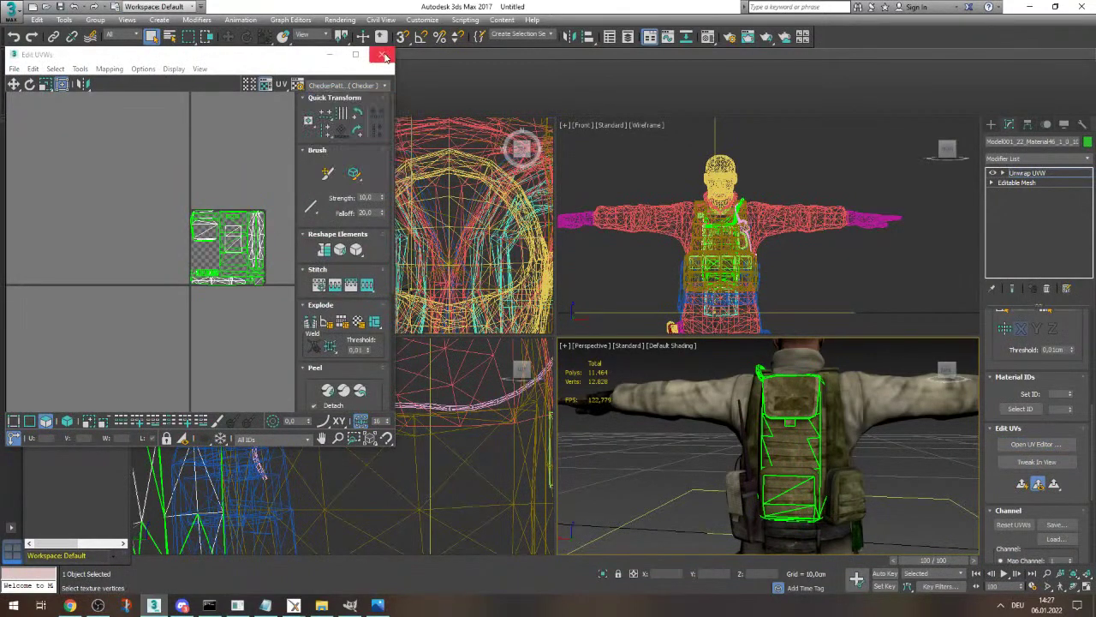
left_click(383, 54)
left_click(1034, 173)
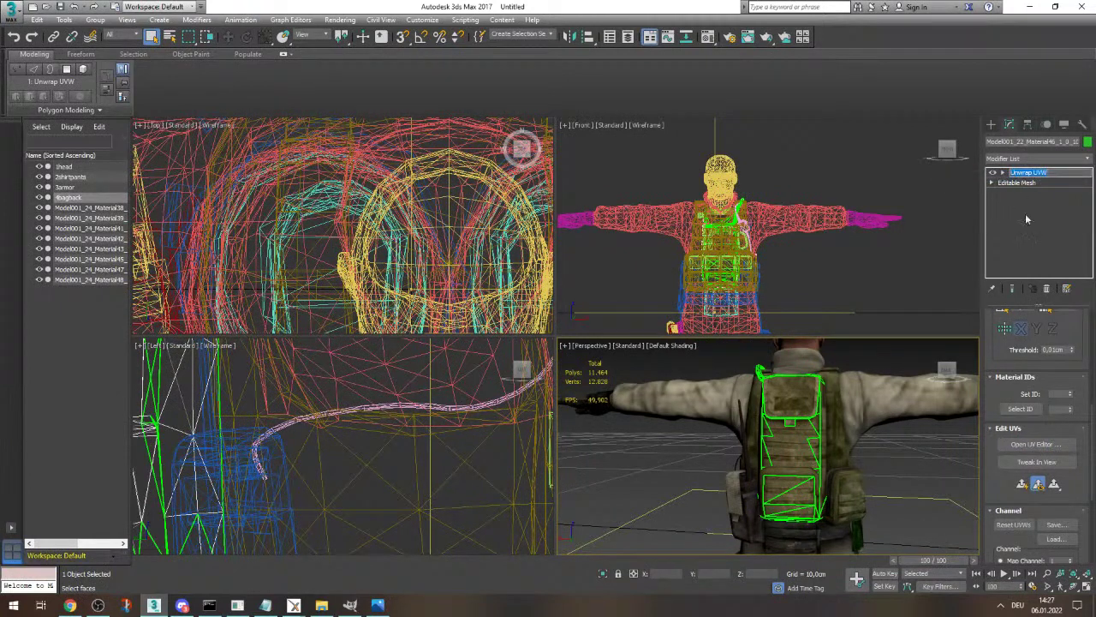
right_click(1020, 175)
left_click(1022, 192)
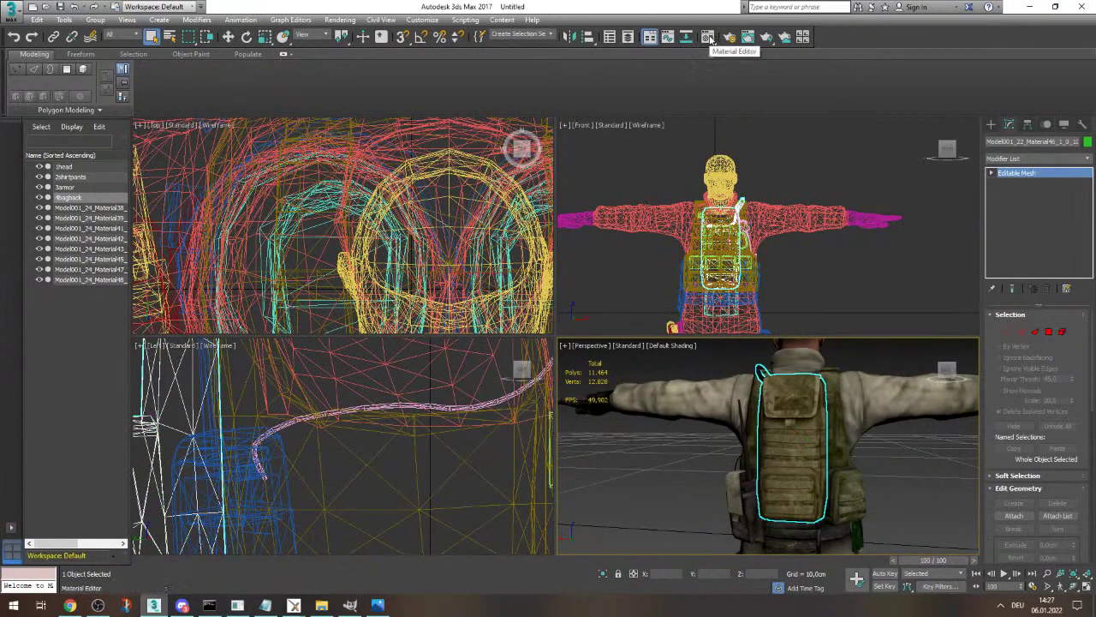
- Load JoshbagShoesGearGloves.png from the Josh folder onto the second sample sphere of the Material Editor and close the folder
left_click(708, 37)
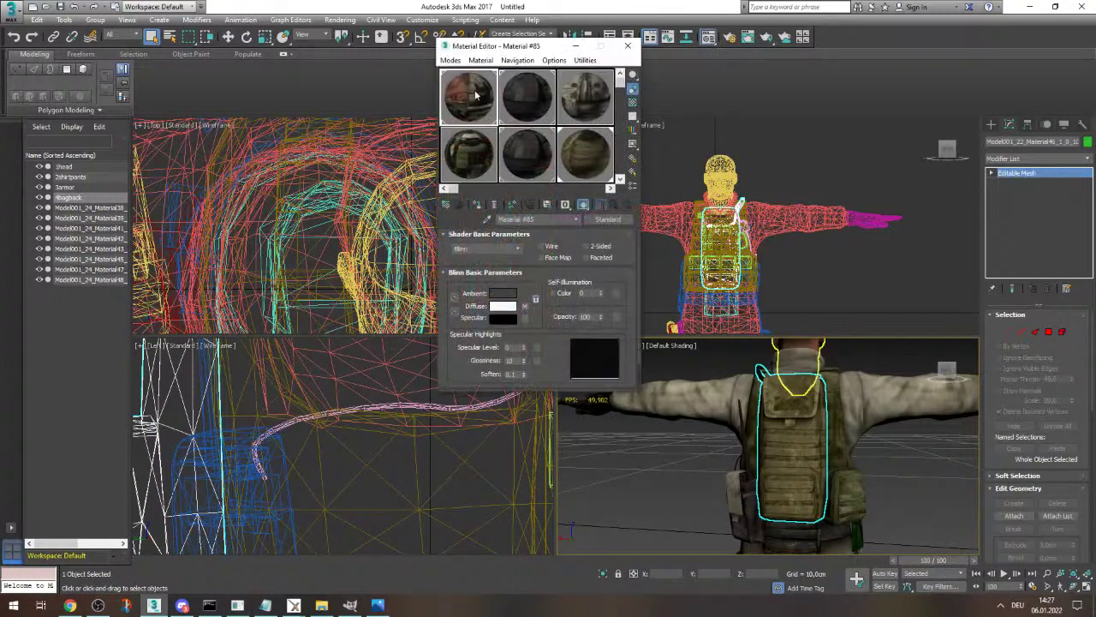
left_click(477, 205)
left_click(321, 605)
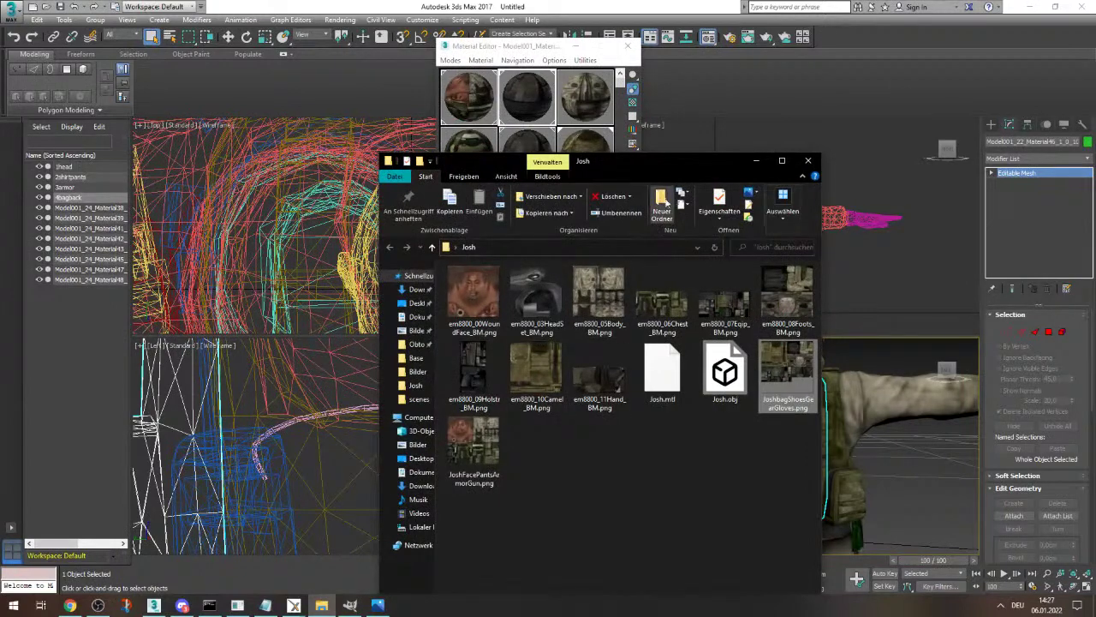
left_click_drag(630, 167, 479, 257)
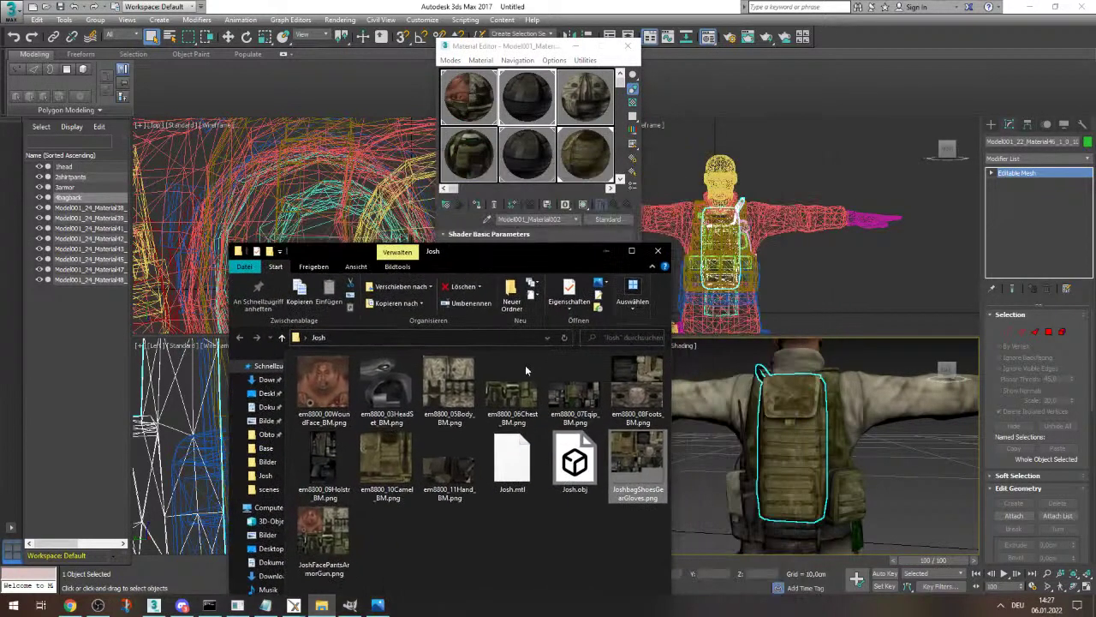
left_click(536, 96)
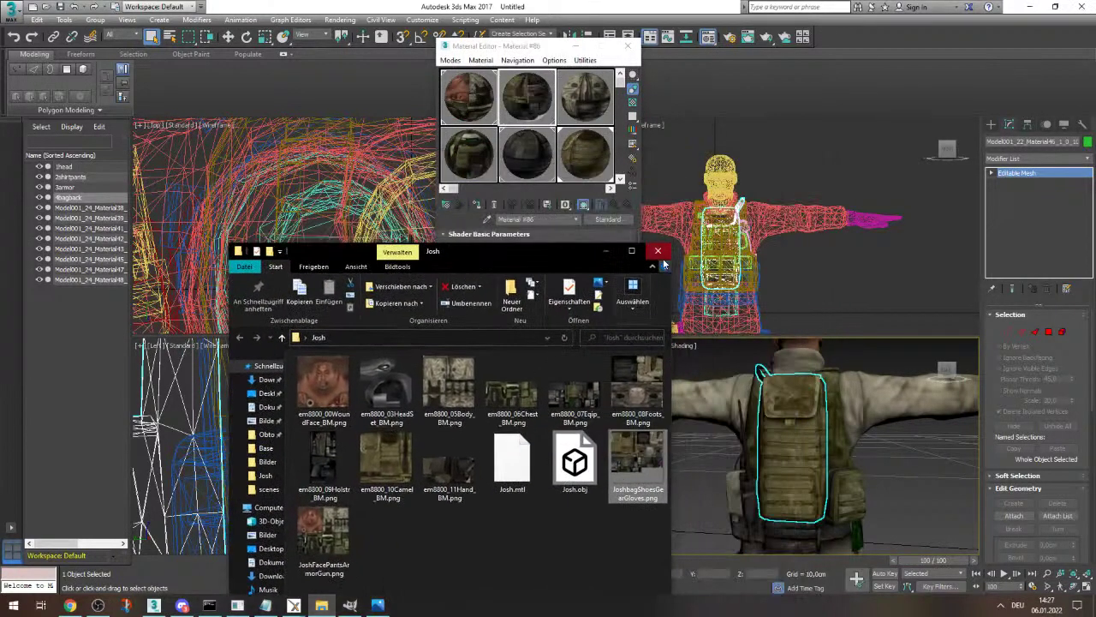
left_click(658, 250)
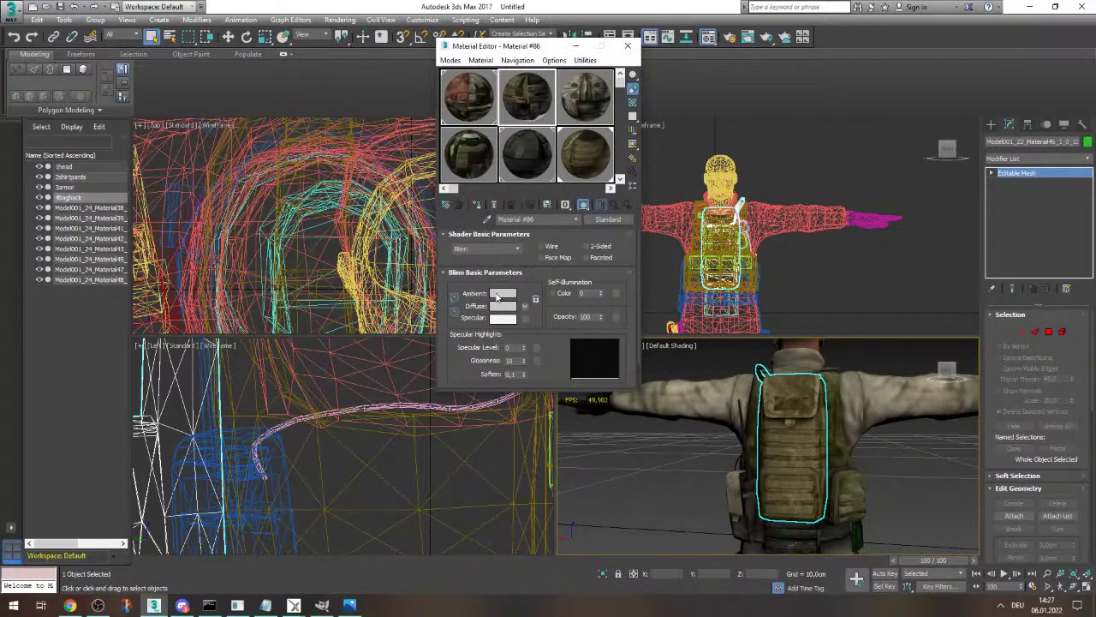
- Set the new texture material's ambient colour to a very dark grey and its diffuse colour to near white
left_click(501, 294)
mouse_move(450, 133)
left_mouse_down()
mouse_move(451, 164)
mouse_move(457, 91)
left_mouse_up()
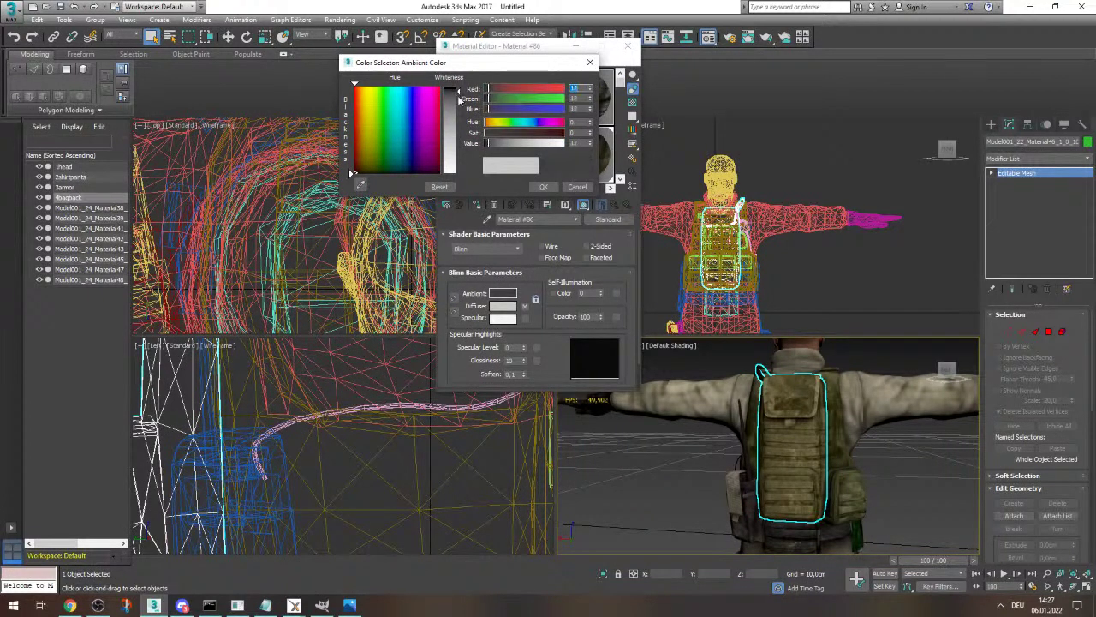
left_click(544, 188)
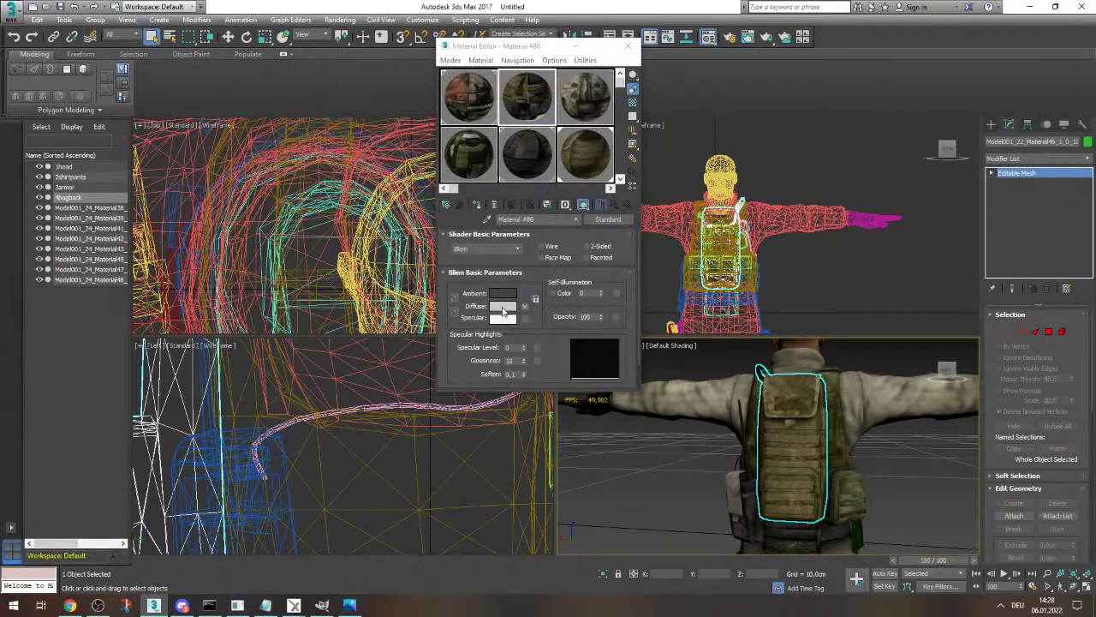
left_click(503, 305)
left_click_drag(454, 135, 457, 163)
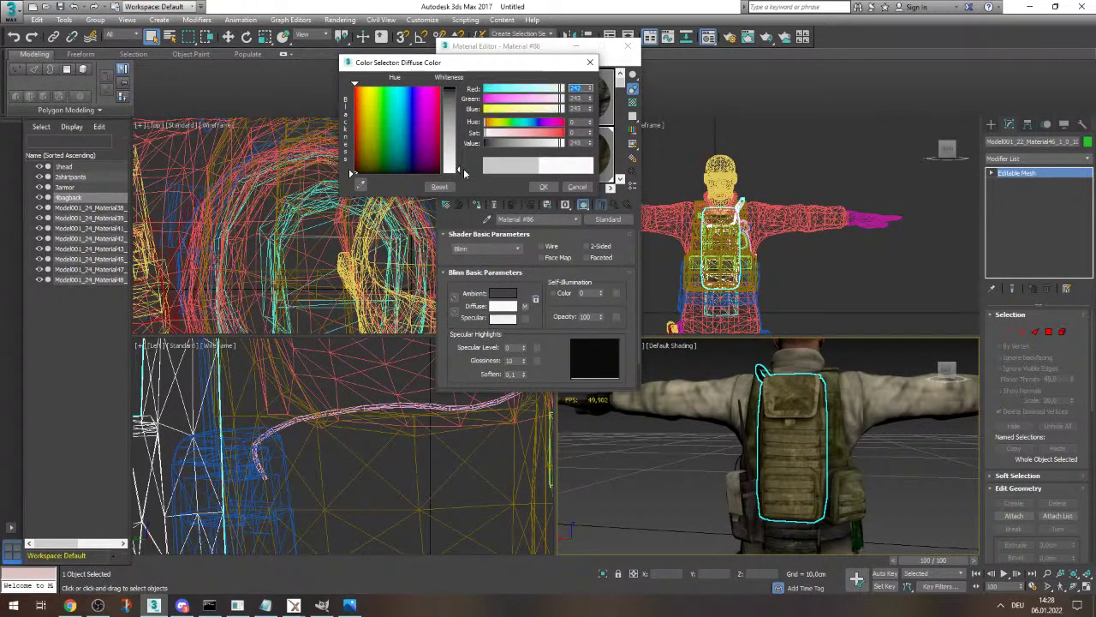
left_click(543, 188)
- Set the material's specular colour to black, assign the material to the selected backpack mesh and close the Material Editor
left_click(505, 319)
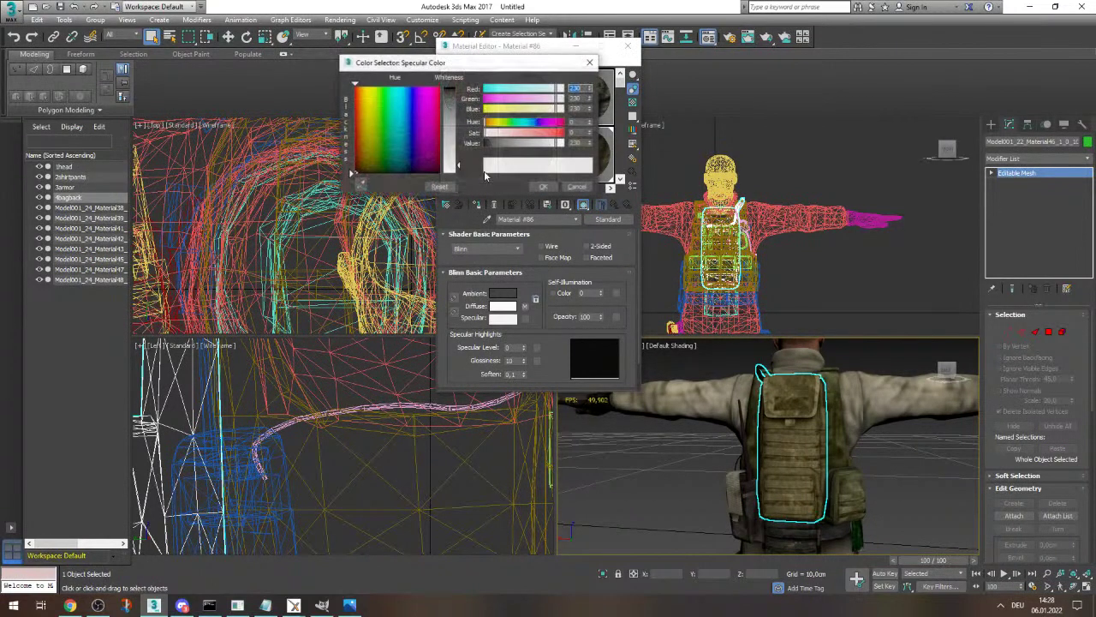
left_click_drag(457, 163, 457, 101)
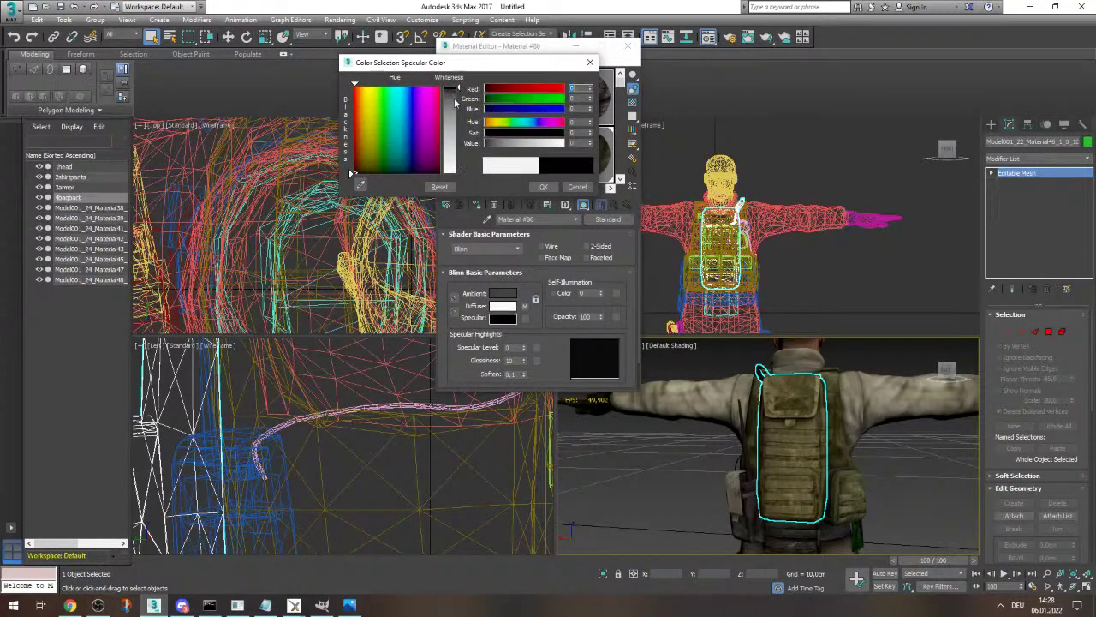
left_click(545, 187)
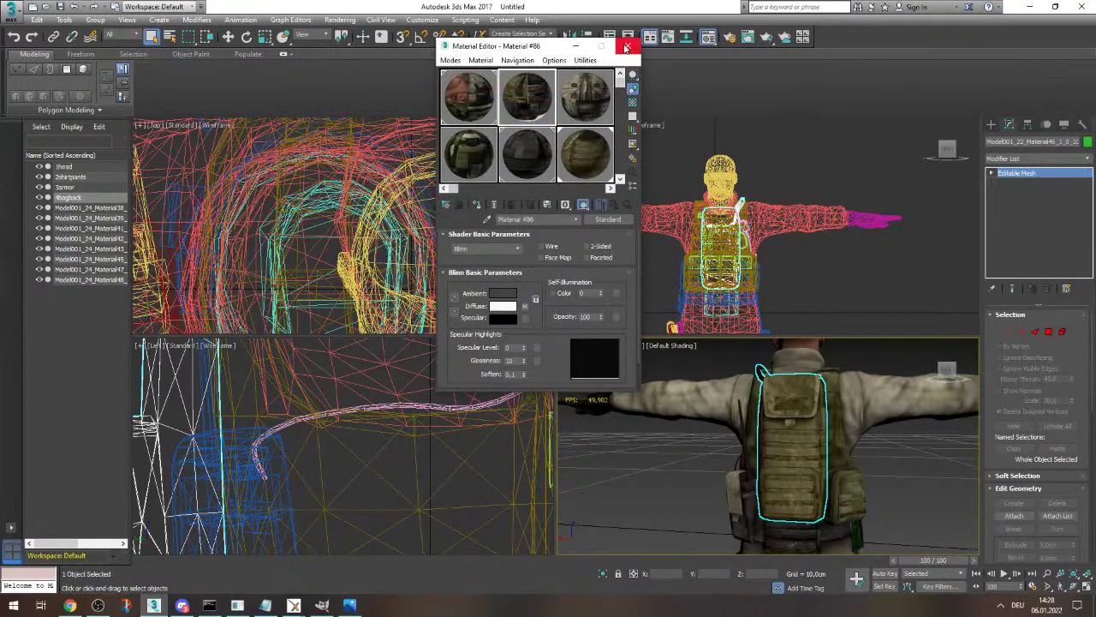
left_click(478, 206)
left_click(627, 47)
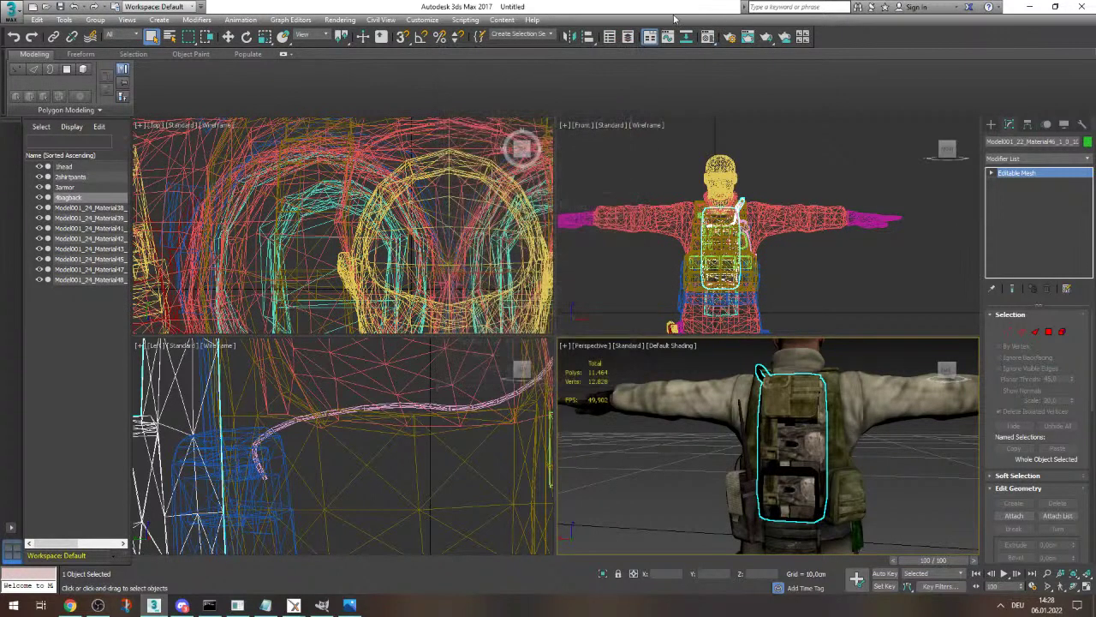
- View the ambient reference image stored on the desktop, close it and return to the maximized 3ds Max window
left_click_drag(644, 7, 486, 135)
double_click(445, 83)
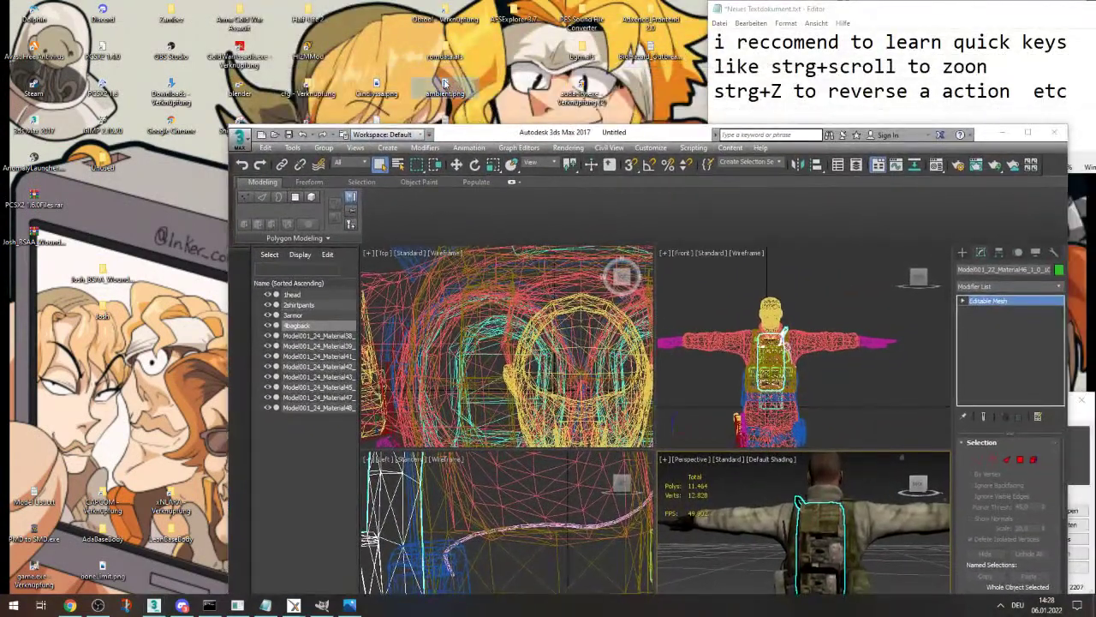
scroll(436, 240, "up", 2)
left_click_drag(455, 221, 466, 135)
left_click(540, 93)
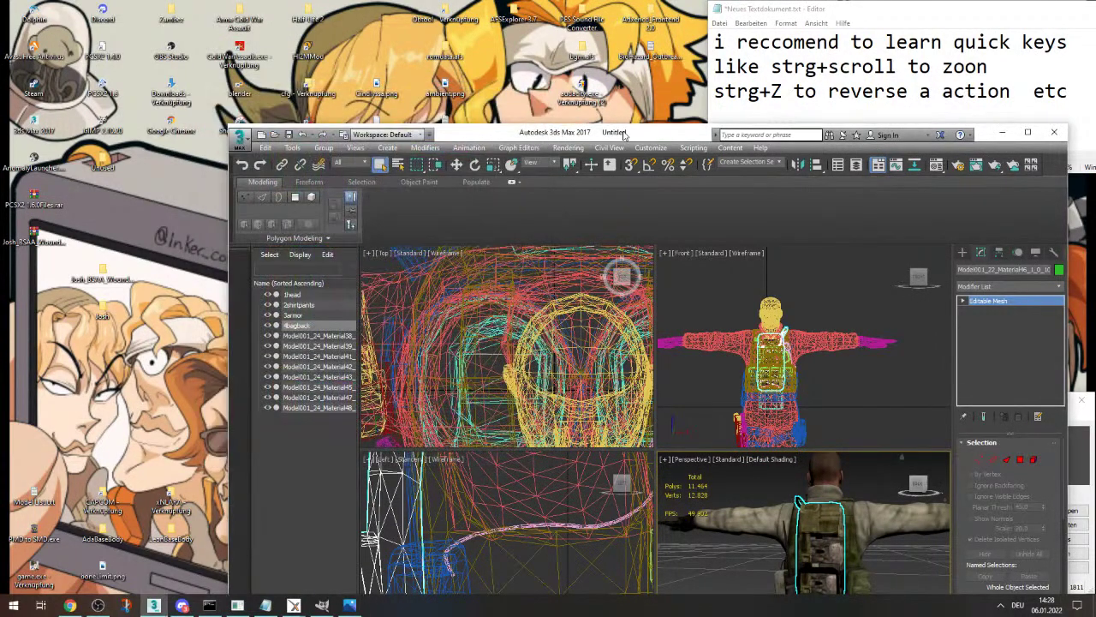
double_click(620, 130)
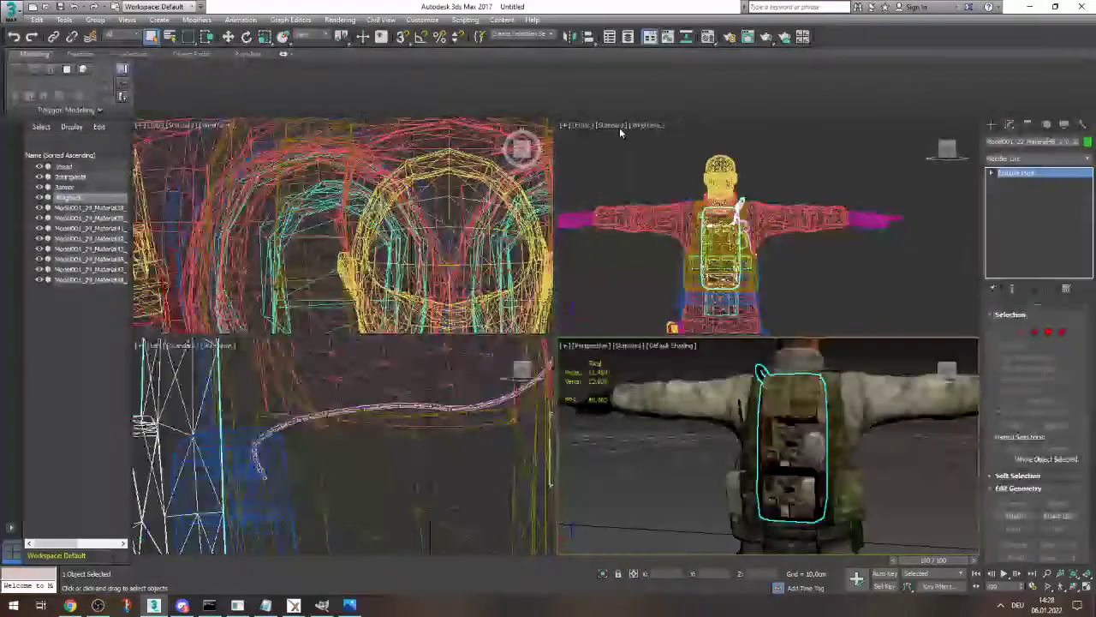
- Check the backpack material's diffuse colour in the Material Editor and close it without changing anything
left_click(708, 41)
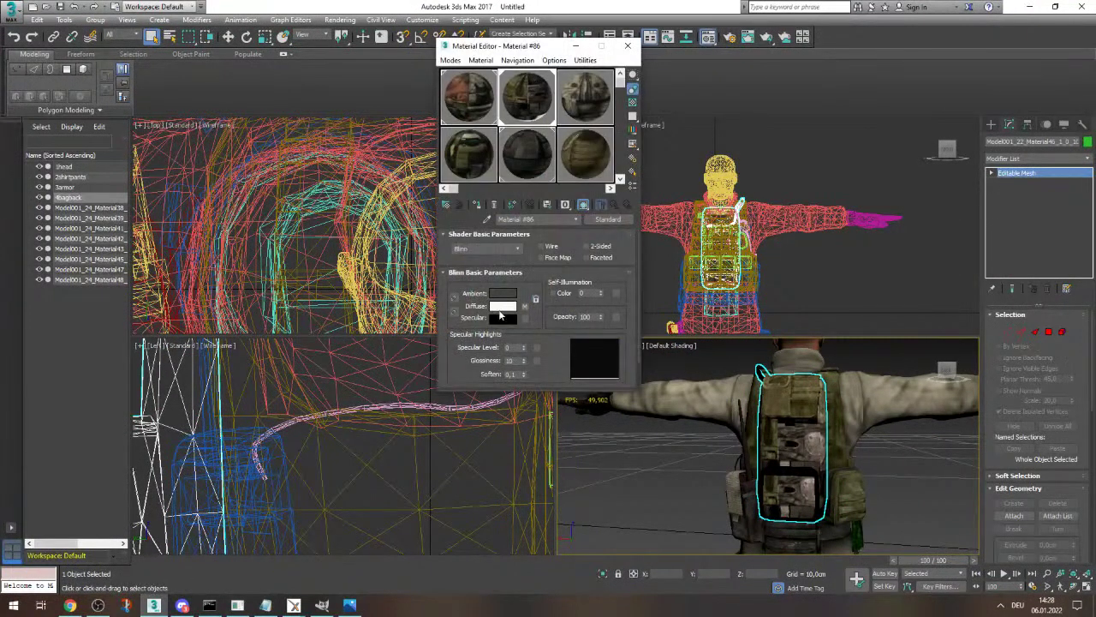
left_click(503, 306)
left_click(590, 61)
left_click(628, 45)
- Add an Unwrap UVW modifier to the 4bagback mesh and open its UV editor
left_click(1086, 158)
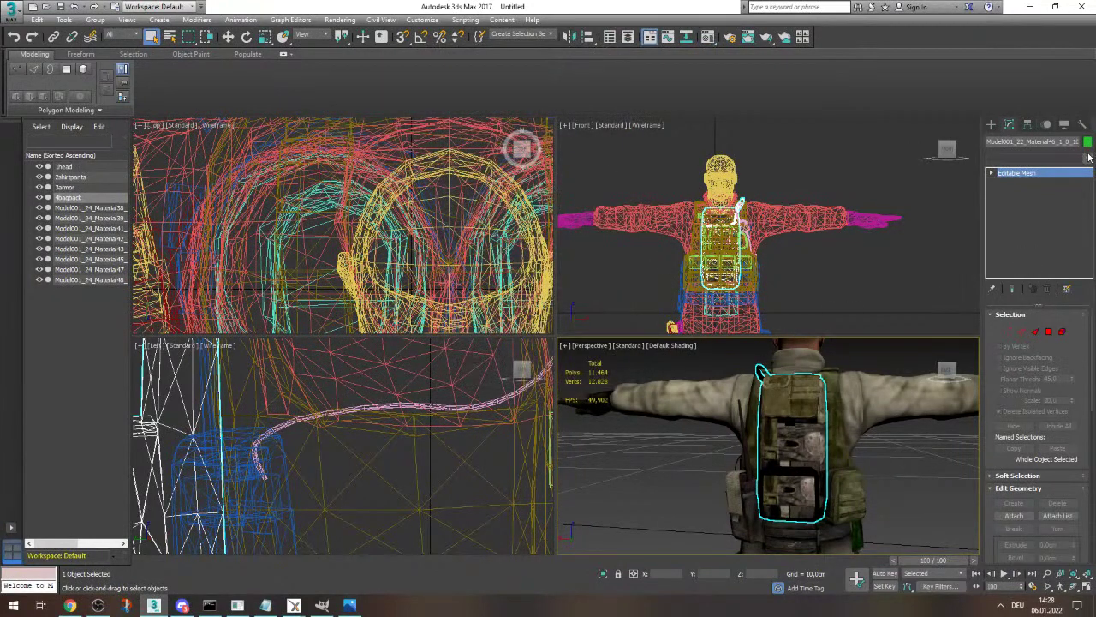
key("u")
key("u")
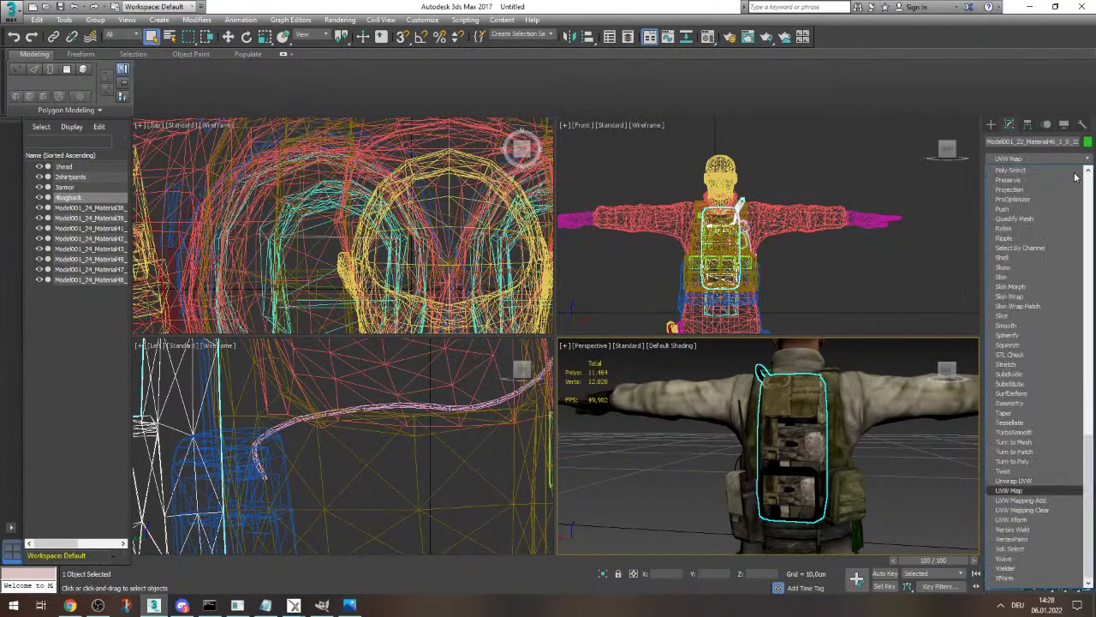
left_click(1022, 481)
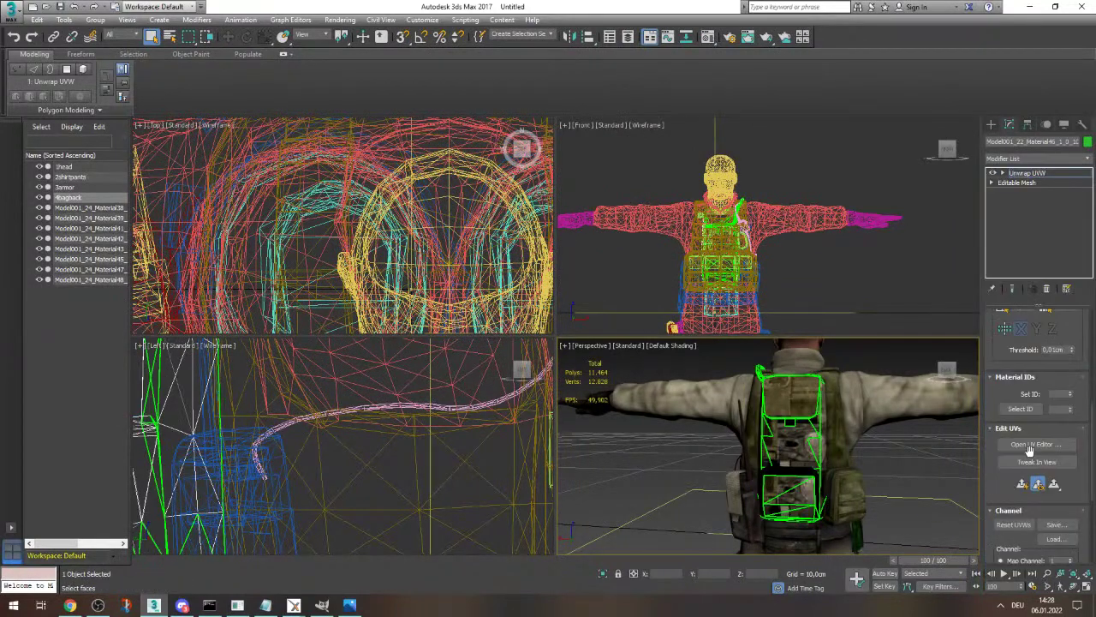
scroll(1082, 394, "down", 4)
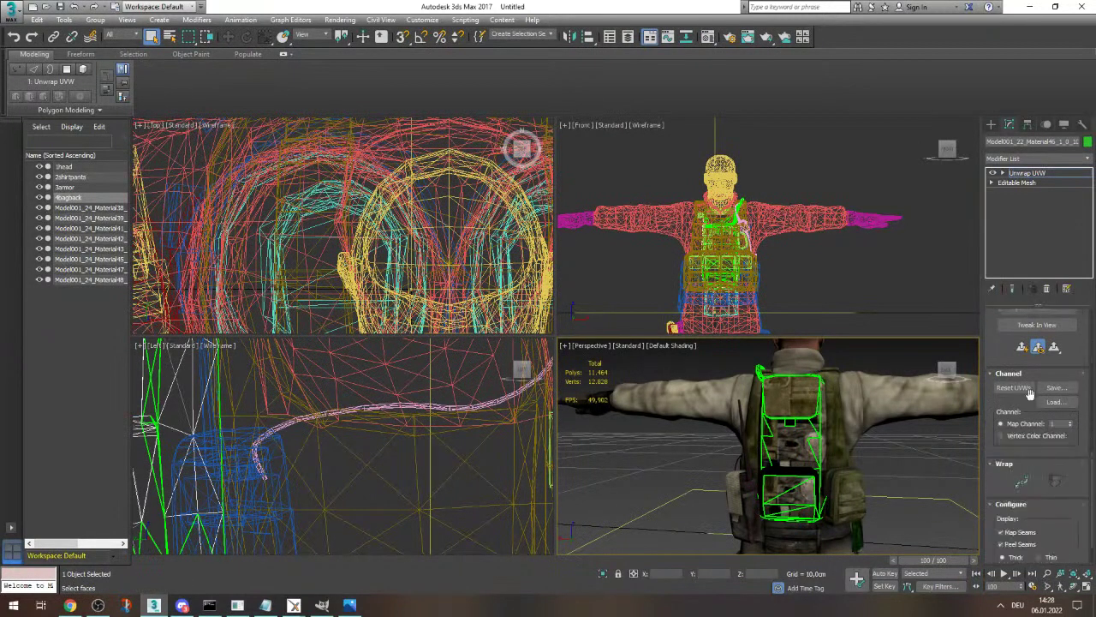
scroll(1037, 377, "up", 2)
left_click(1036, 376)
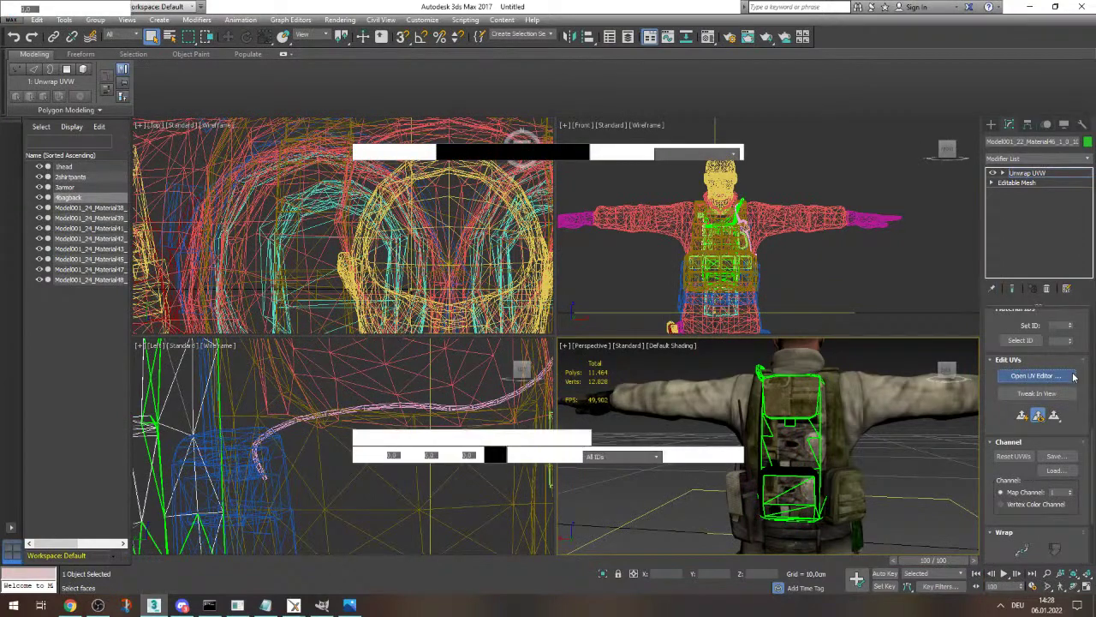
- Display JoshbagShoesGearGloves.png as the UV editor background, select all of the backpack's UVs and maximize the editor
left_click(335, 86)
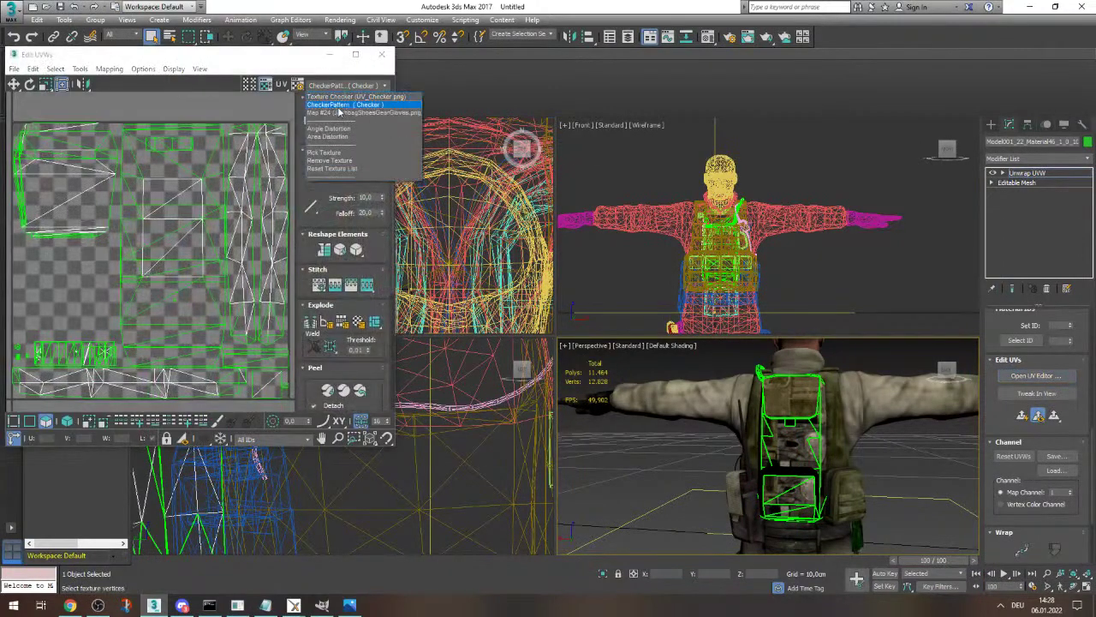
left_click(318, 102)
left_click_drag(221, 62, 384, 106)
scroll(330, 257, "down", 5)
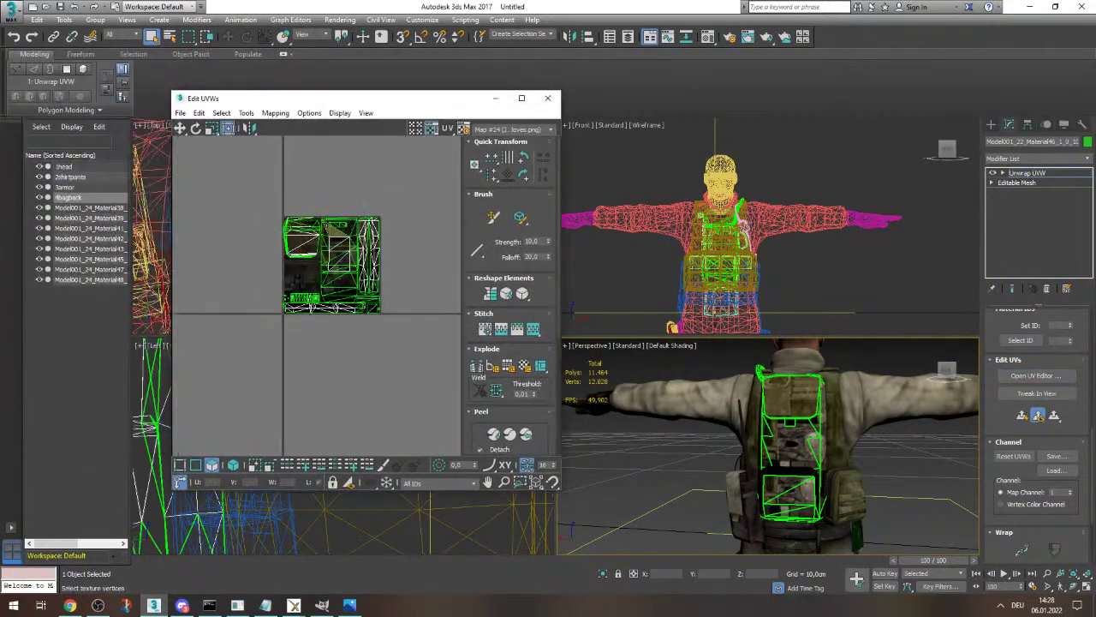
left_click_drag(278, 199, 431, 370)
double_click(375, 102)
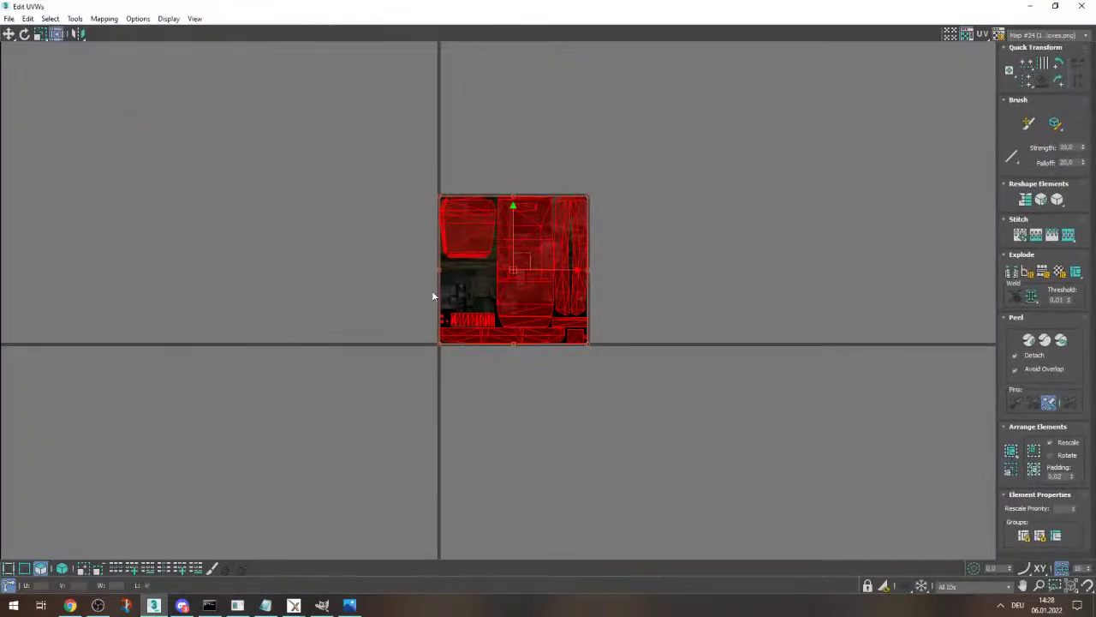
scroll(431, 290, "up", 3)
mouse_move(465, 256)
left_mouse_down()
mouse_move(730, 401)
mouse_move(476, 275)
mouse_move(248, 332)
mouse_move(416, 270)
mouse_move(561, 292)
mouse_move(473, 267)
left_mouse_up()
double_click(602, 18)
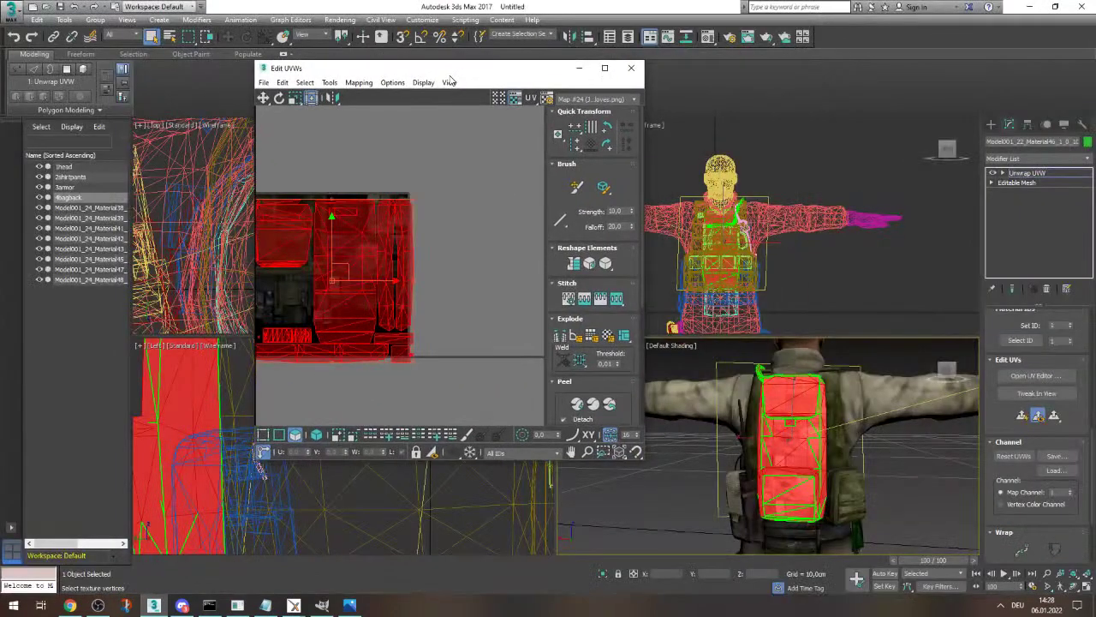
double_click(449, 74)
left_click_drag(467, 363, 443, 355)
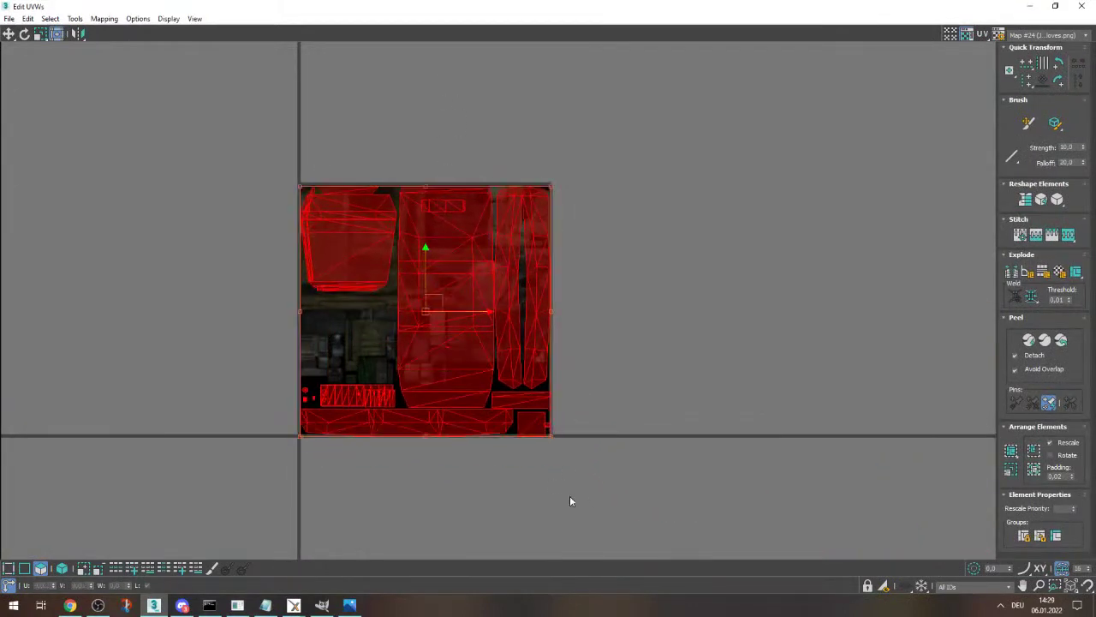
- Scale the selected backpack UVs into the texture's upper-left quarter, align their corners with the backpack artwork and deselect them
left_click_drag(553, 440, 425, 306)
mouse_move(406, 267)
left_mouse_down()
mouse_move(612, 291)
mouse_move(401, 257)
left_mouse_up()
scroll(401, 258, "up", 10)
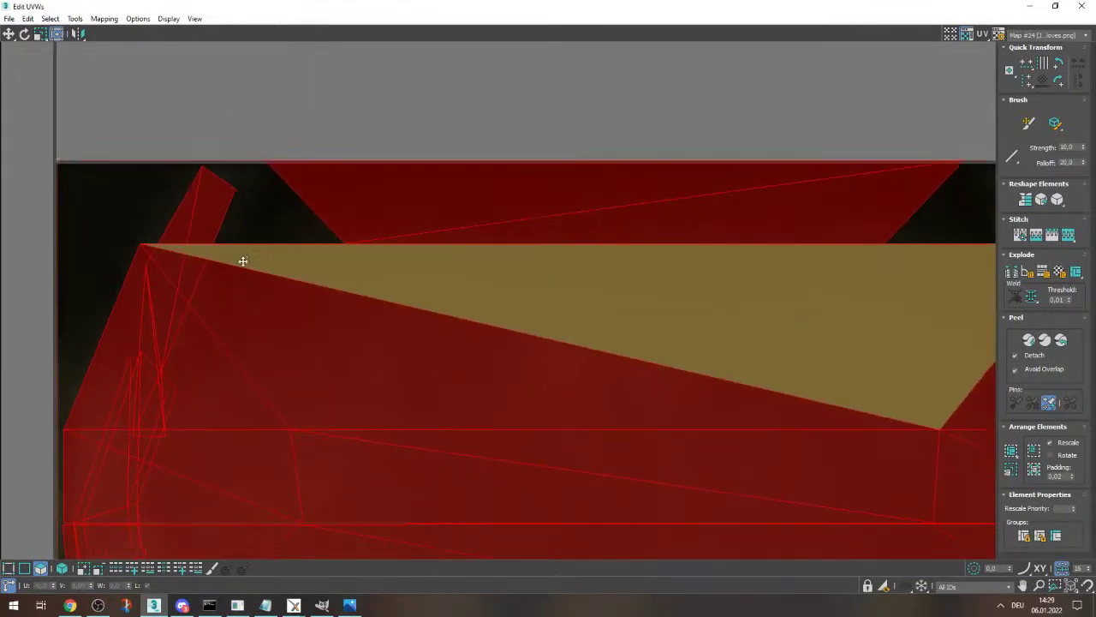
scroll(244, 256, "down", 10)
scroll(446, 392, "up", 8)
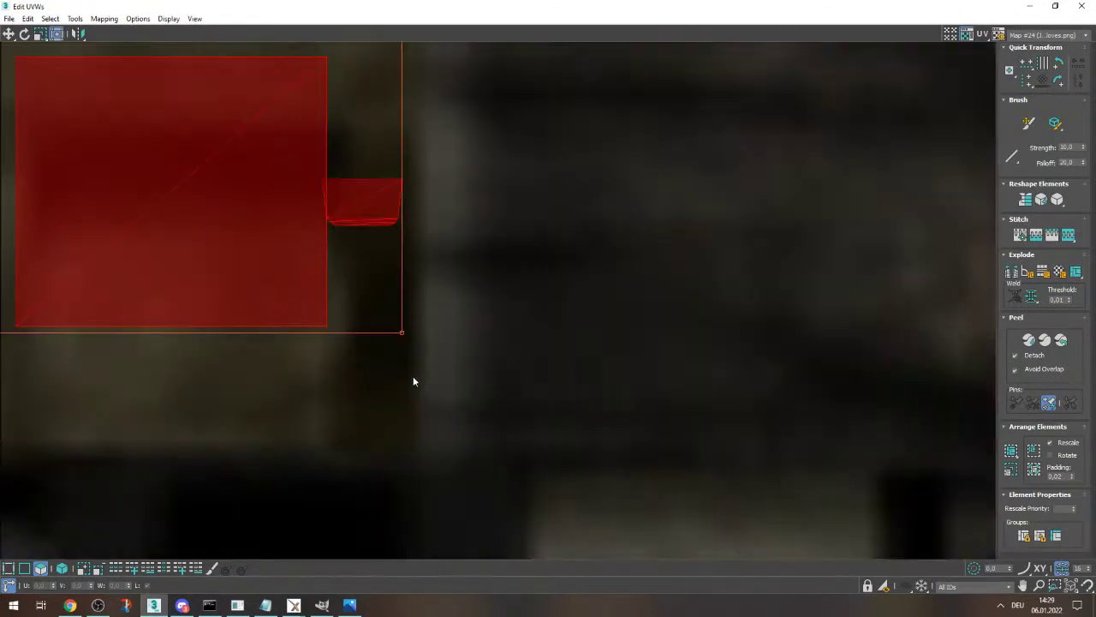
scroll(401, 336, "down", 8)
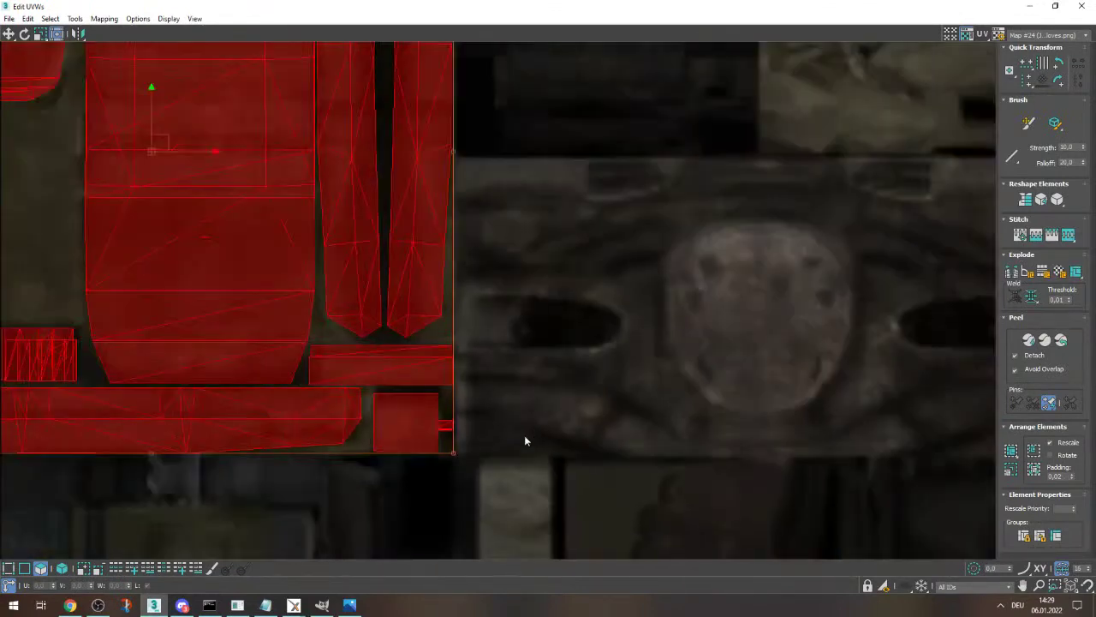
scroll(483, 445, "up", 4)
scroll(480, 411, "down", 3)
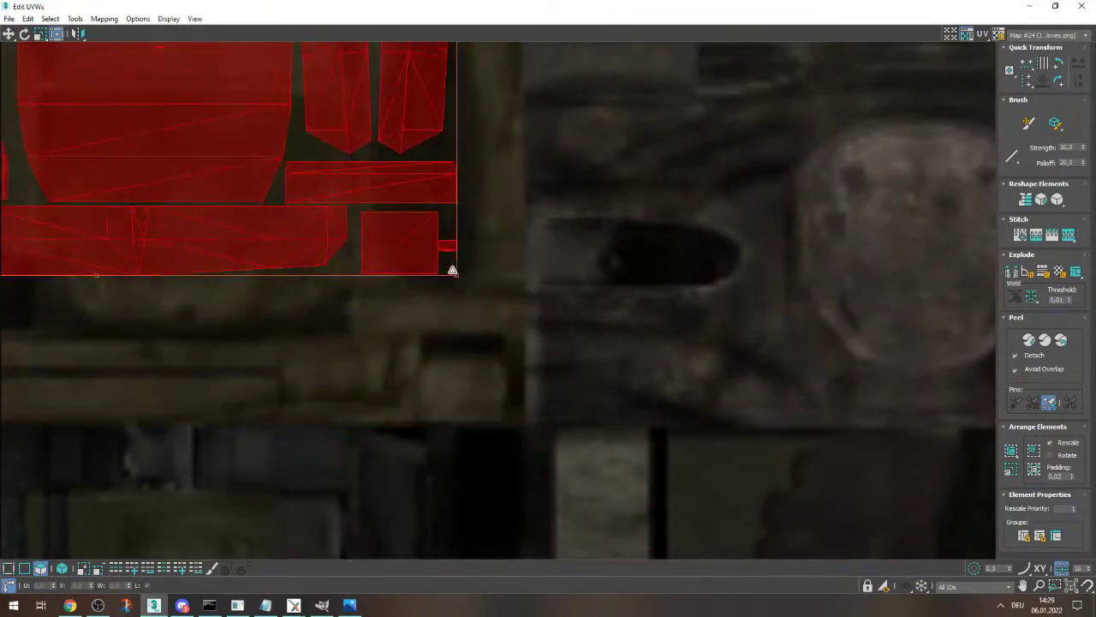
scroll(480, 411, "up", 3)
scroll(600, 439, "down", 10)
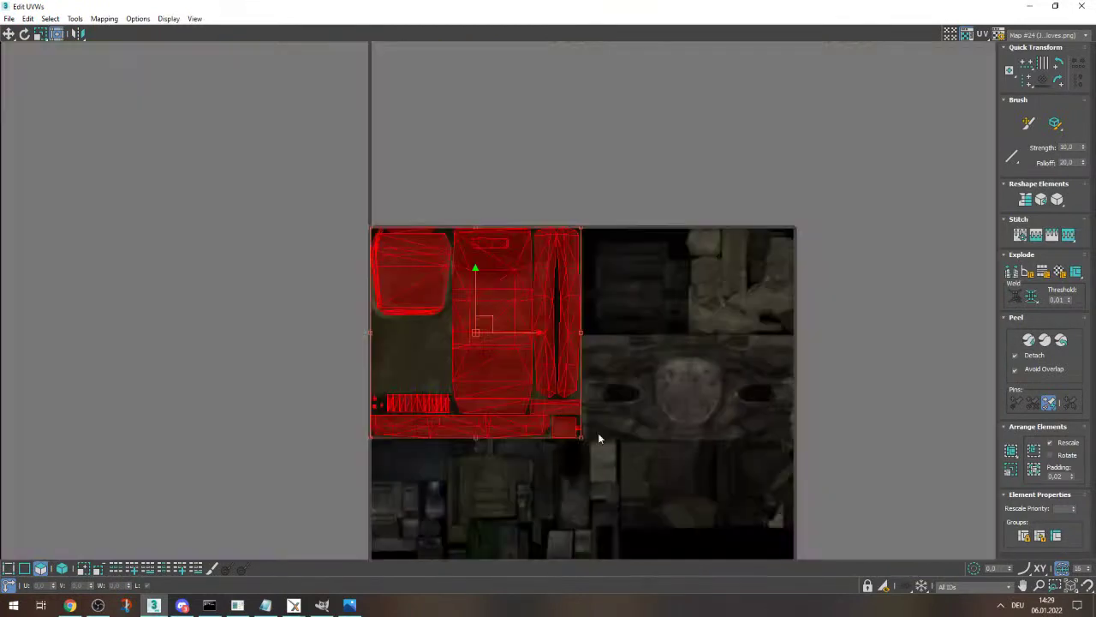
left_click(660, 428)
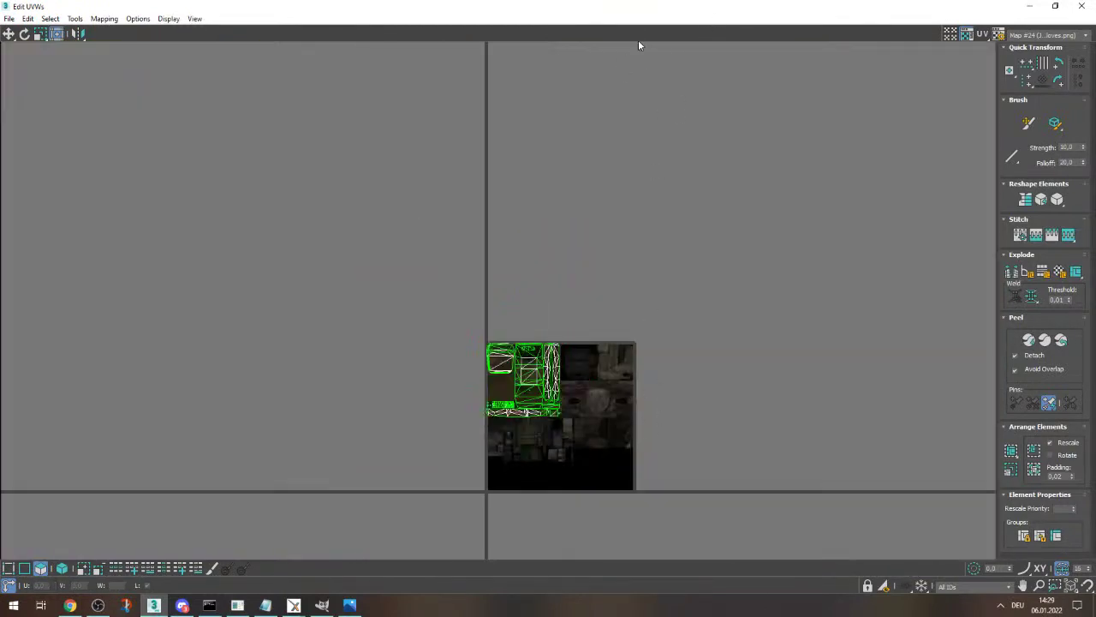
- Close the UV editor and collapse the Unwrap UVW modifier into the 4bagback editable mesh
double_click(664, 10)
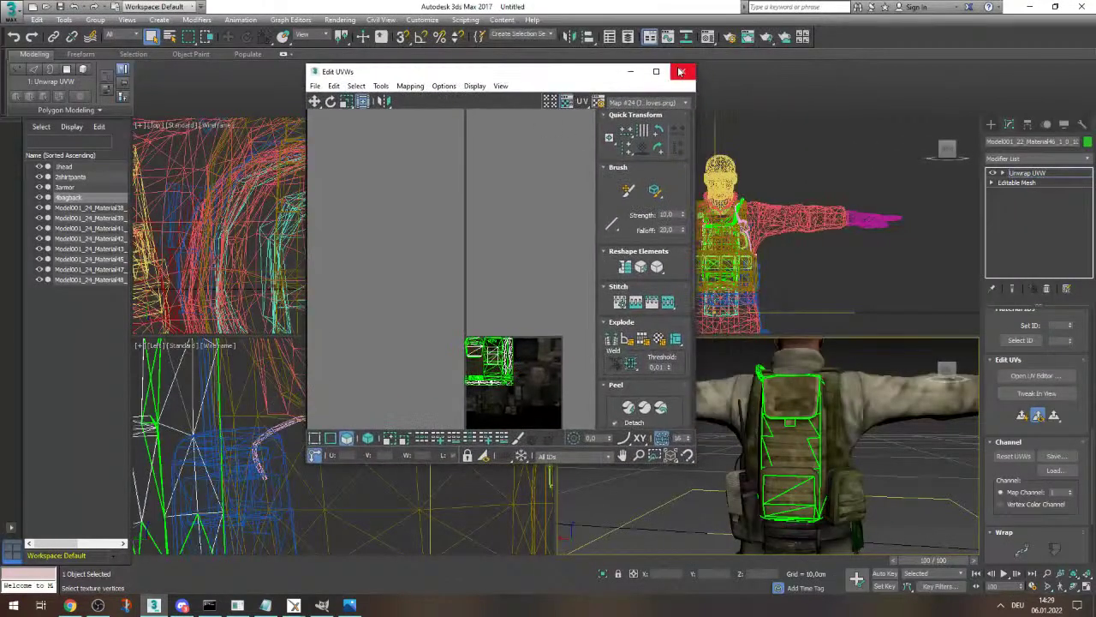
left_click(680, 72)
right_click(1002, 173)
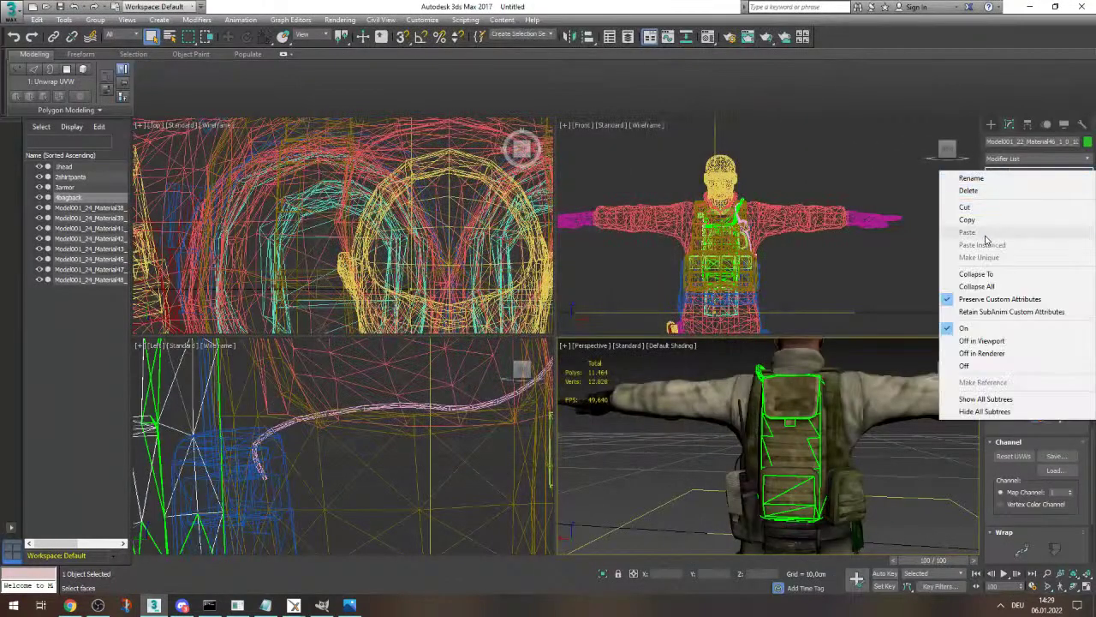
left_click(977, 274)
left_click(602, 349)
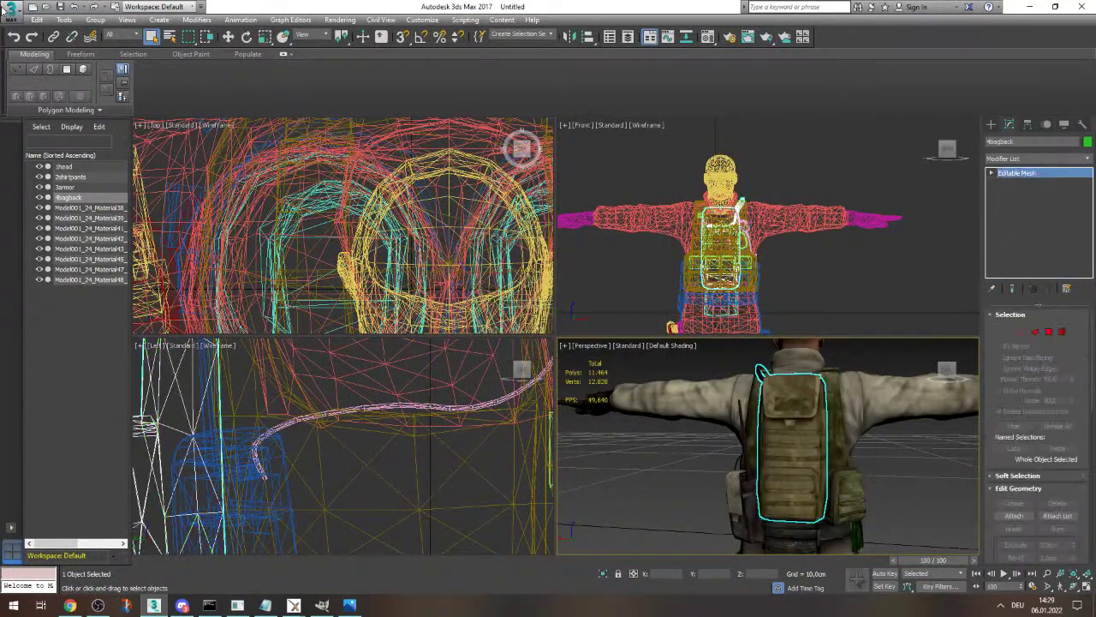
- Save the scene as Josh.max in the scenes folder
left_click(12, 10)
left_click(40, 143)
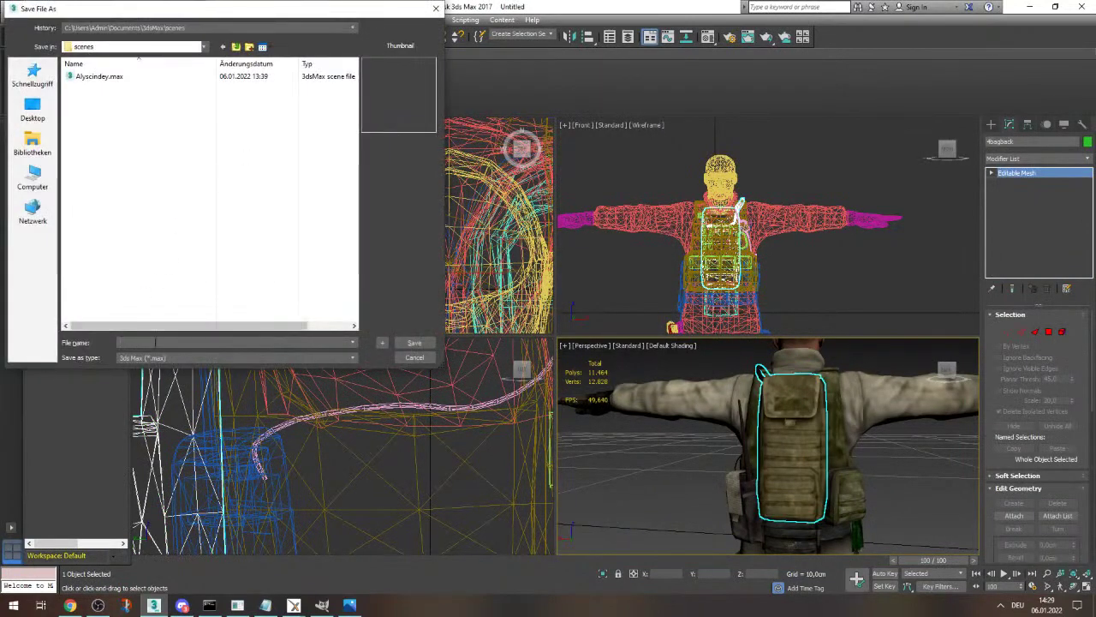
left_click(112, 76)
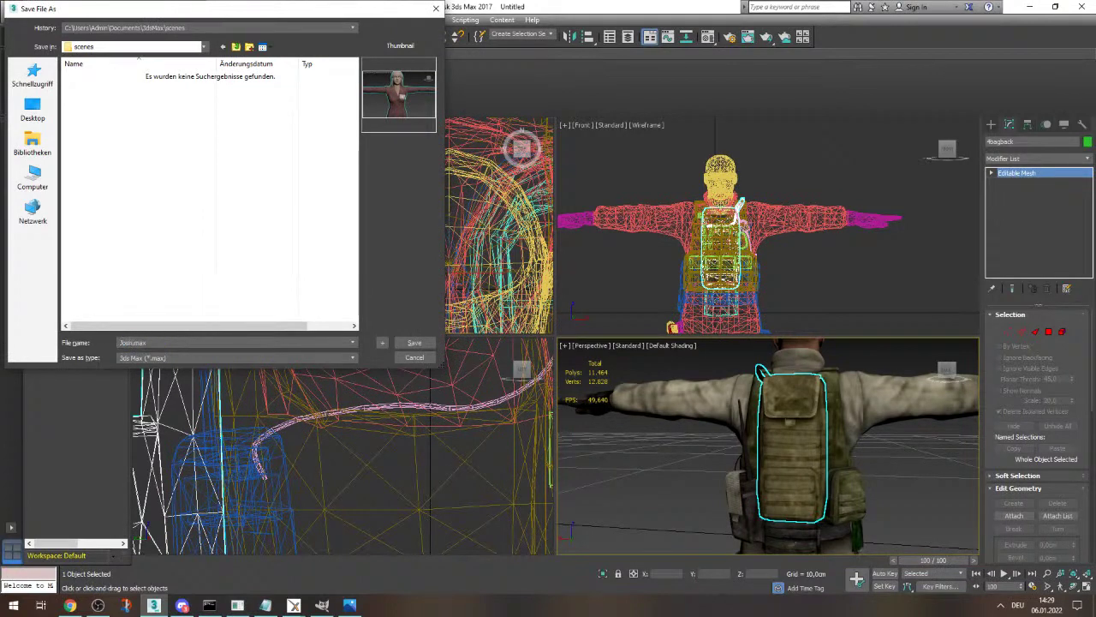
key("Return")
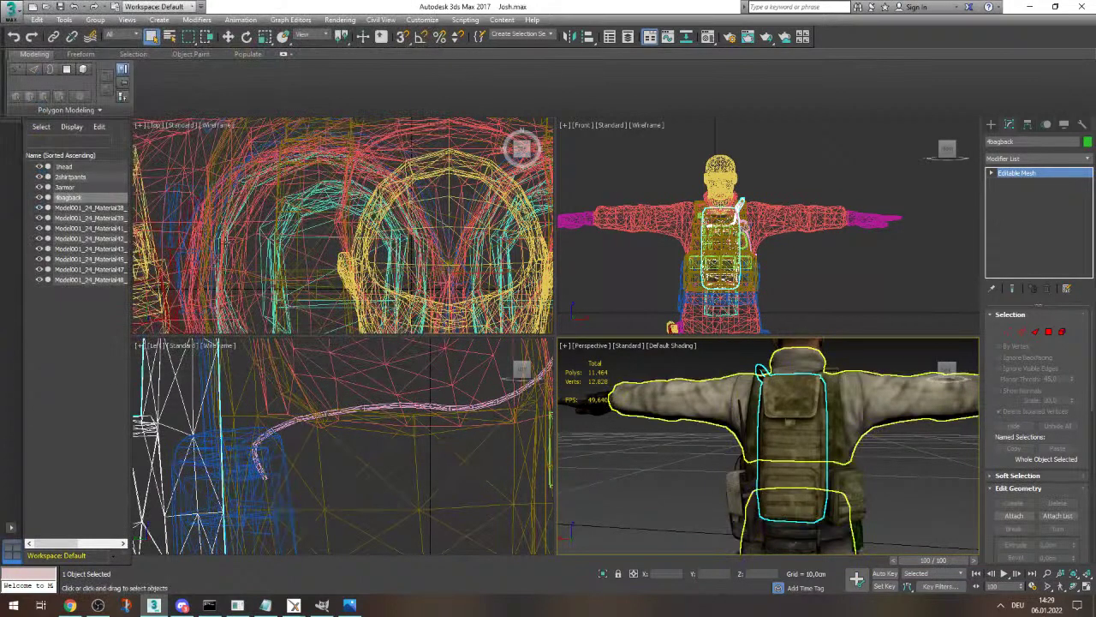
- Select the hand mesh Model001_24_Material38 and frame the whole character in the perspective view
left_click(77, 176)
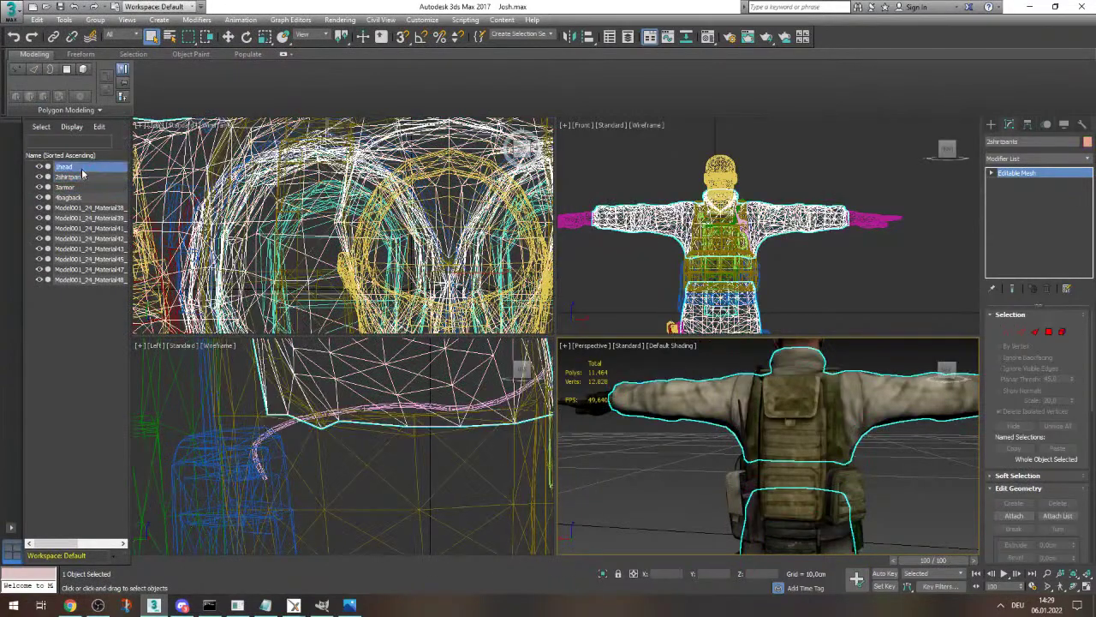
left_click(101, 219)
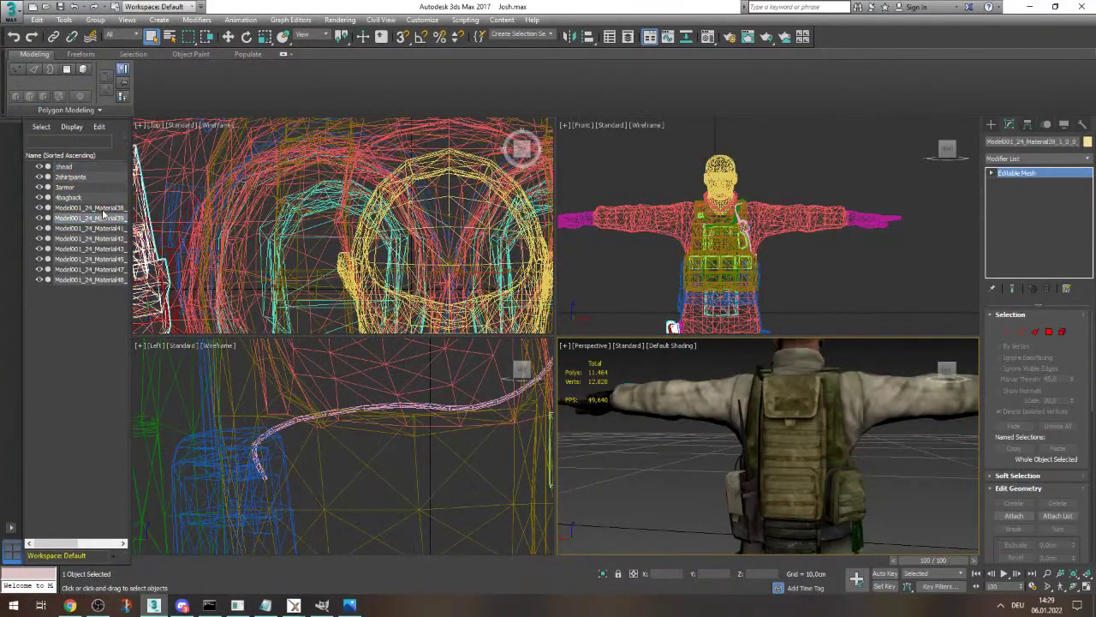
left_click(103, 209)
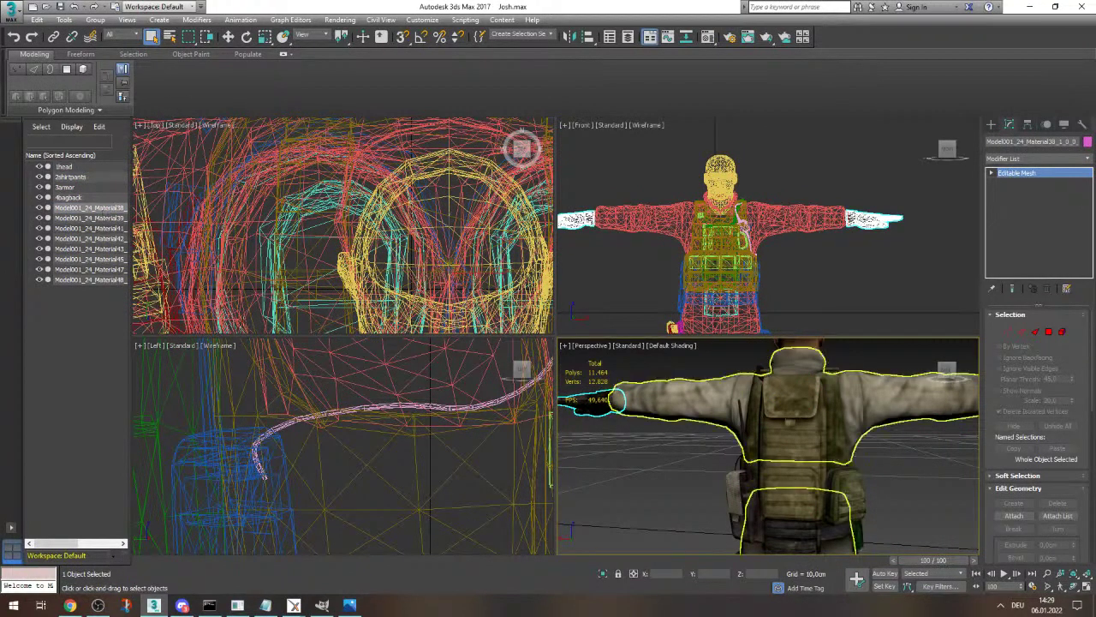
left_click(97, 606)
left_click(97, 605)
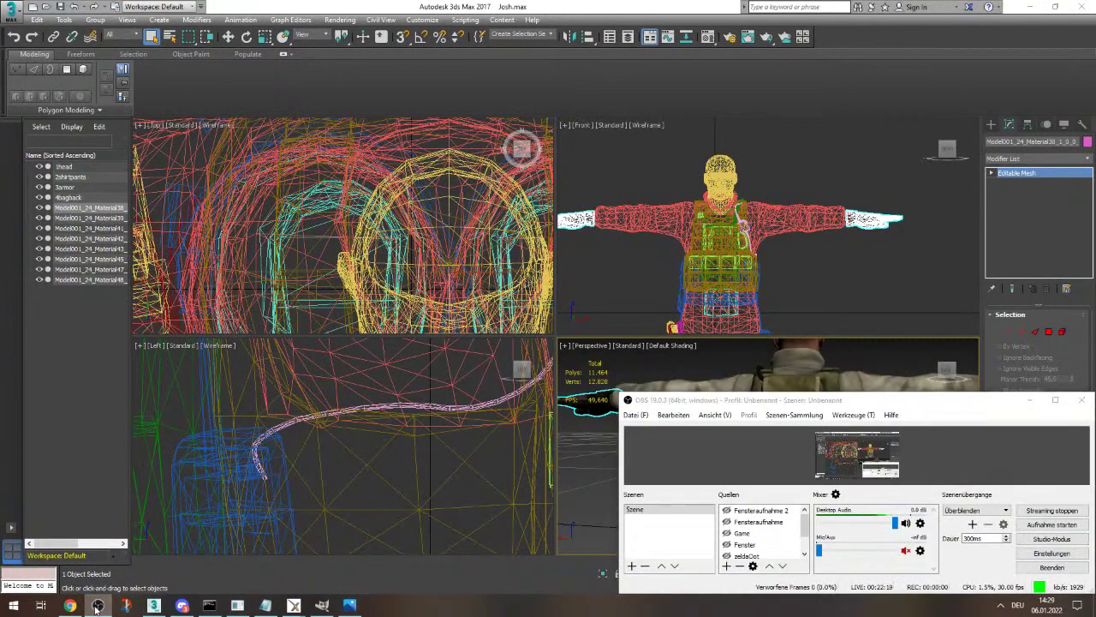
scroll(688, 396, "down", 5)
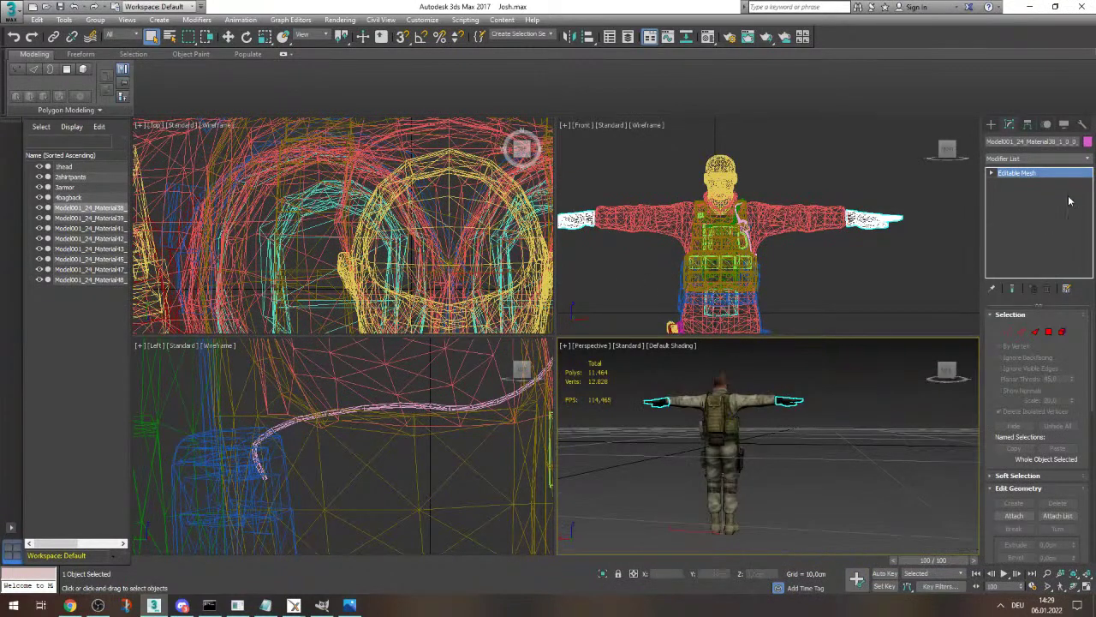
- Open the Material Editor and close the leftover texture preview image
left_click(709, 38)
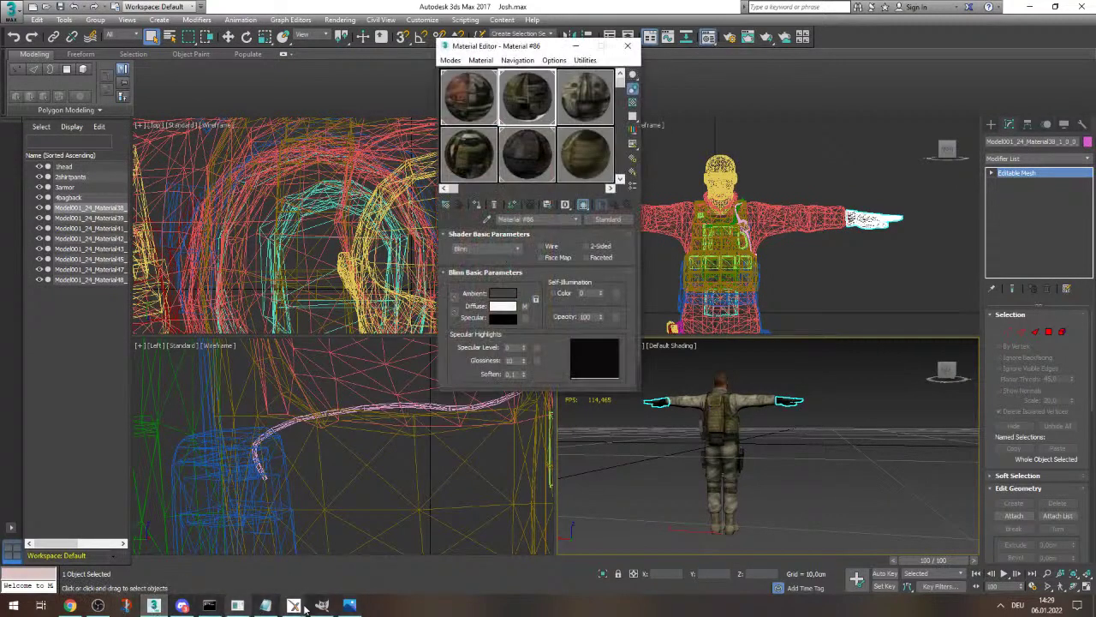
left_click(347, 608)
left_click(346, 607)
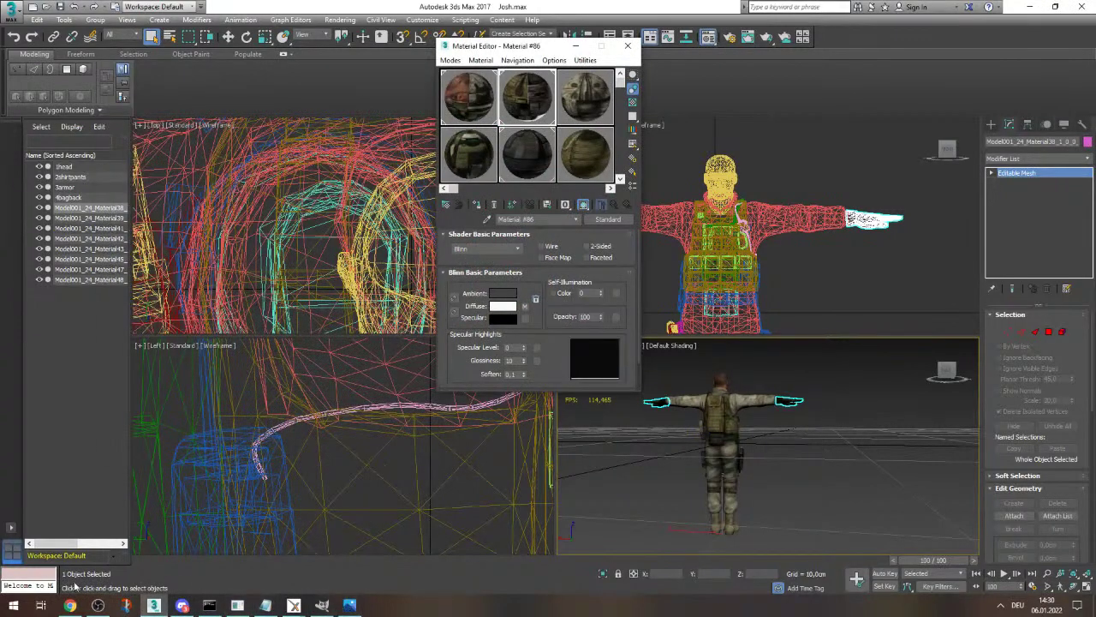
left_click(350, 605)
left_click(441, 79)
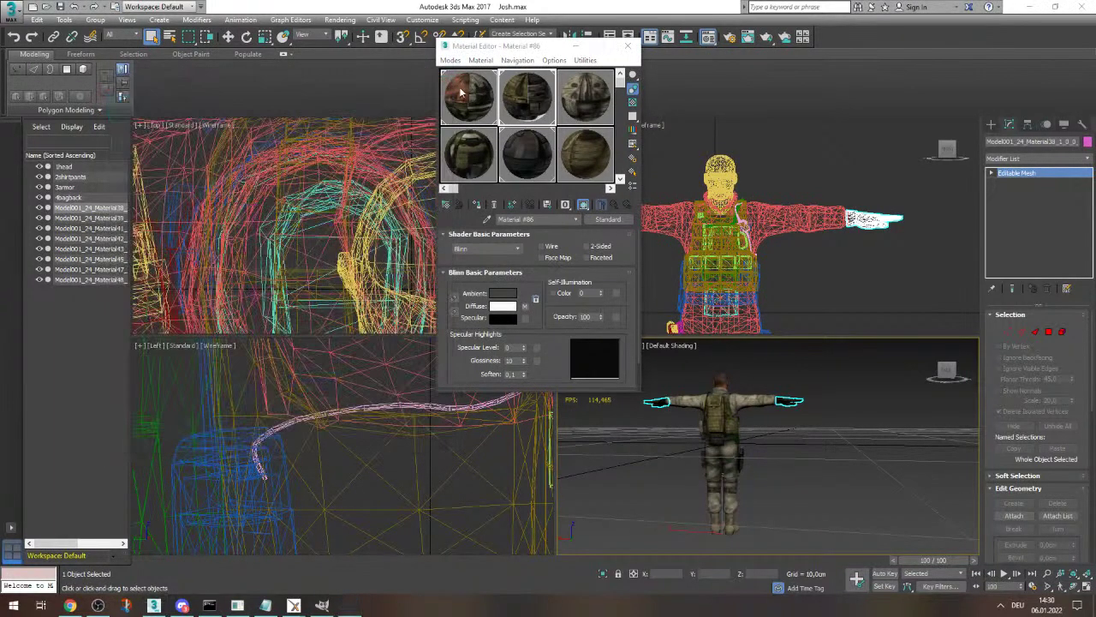
- Open the Josh texture folder from the desktop and place its window below the Material Editor's sample slots
left_click(1027, 8)
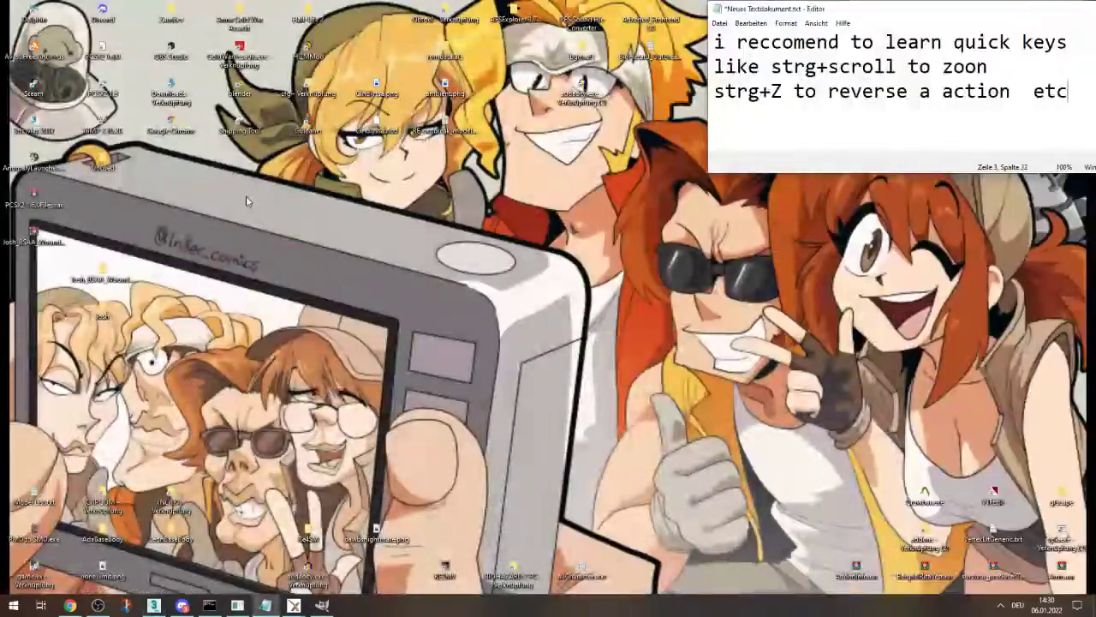
double_click(101, 313)
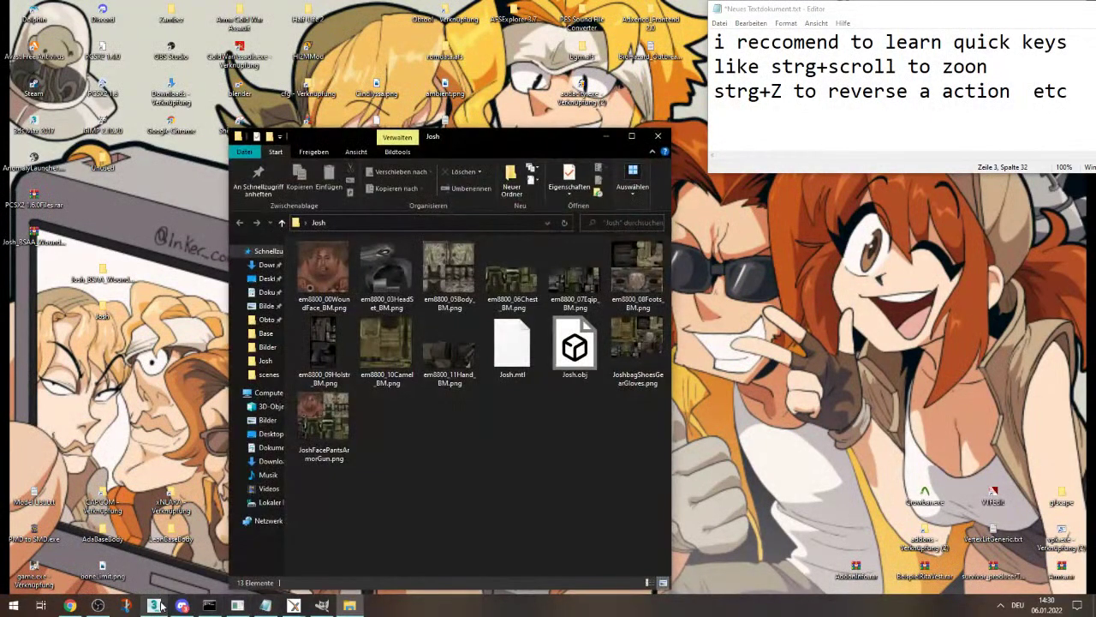
left_click(156, 605)
left_click(349, 605)
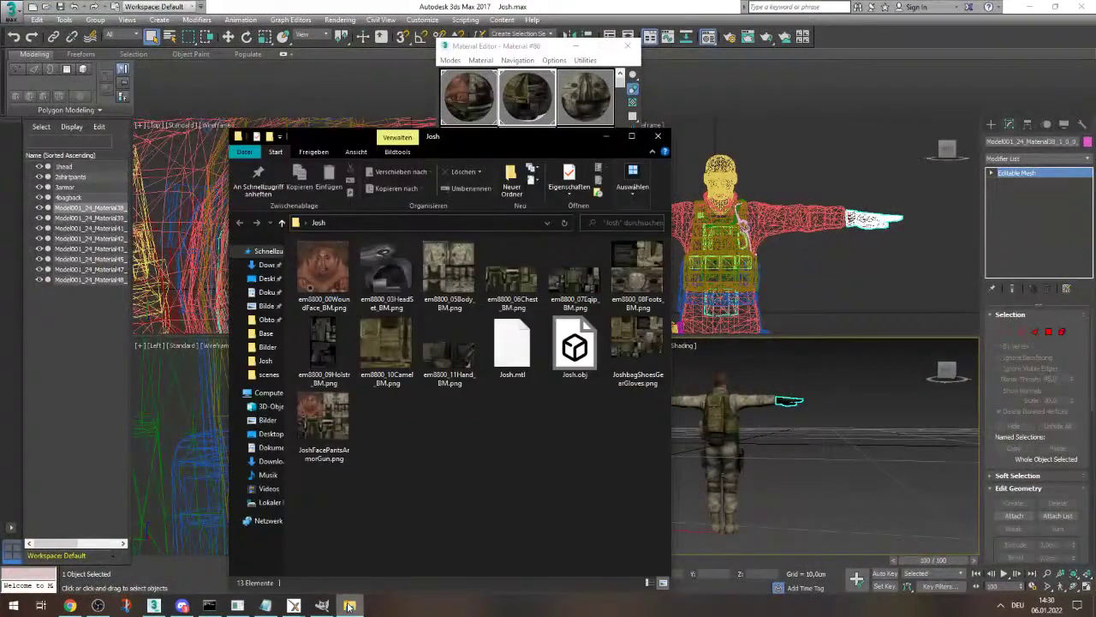
left_click_drag(499, 140, 542, 197)
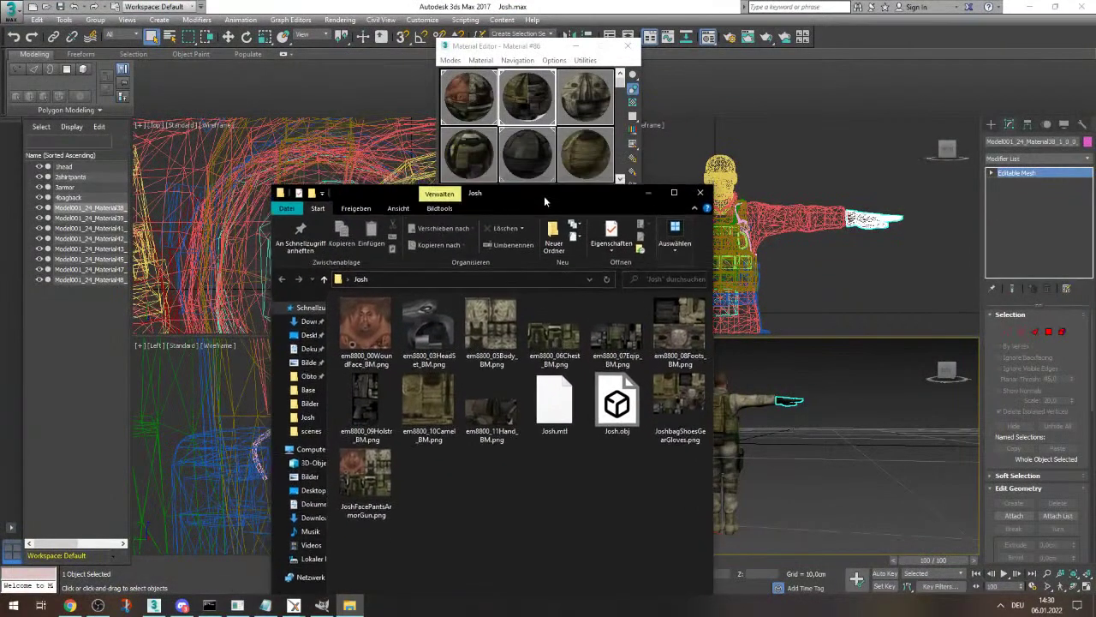
- Check the JoshbagShoesGearGloves.png texture file, then assign Material #86 to the selected hand mesh and close the Material Editor
left_click(664, 403)
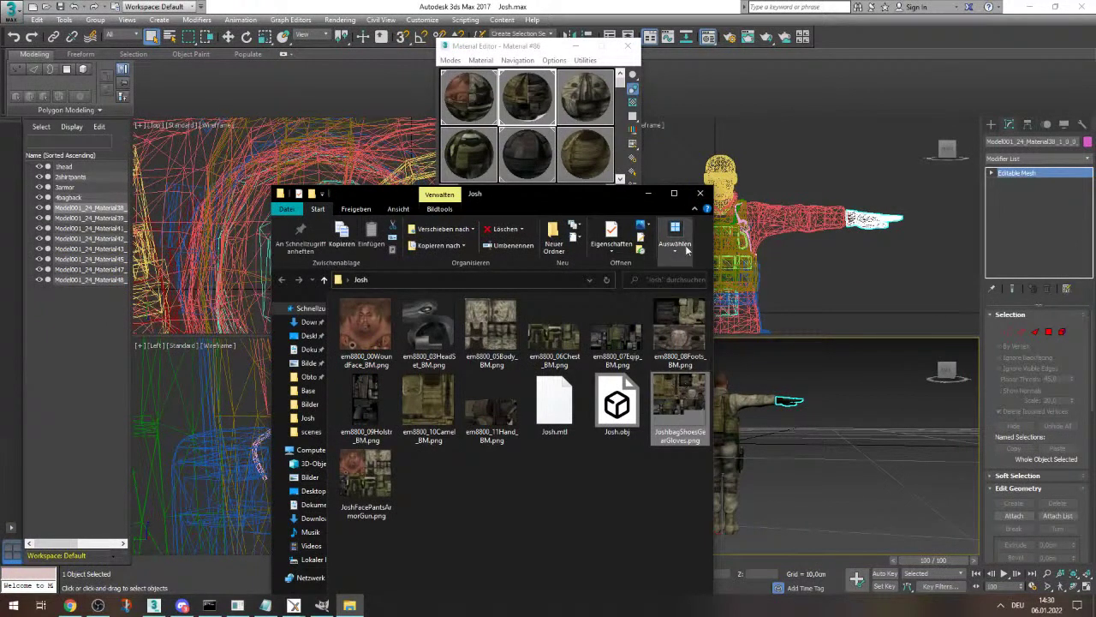
left_click(648, 193)
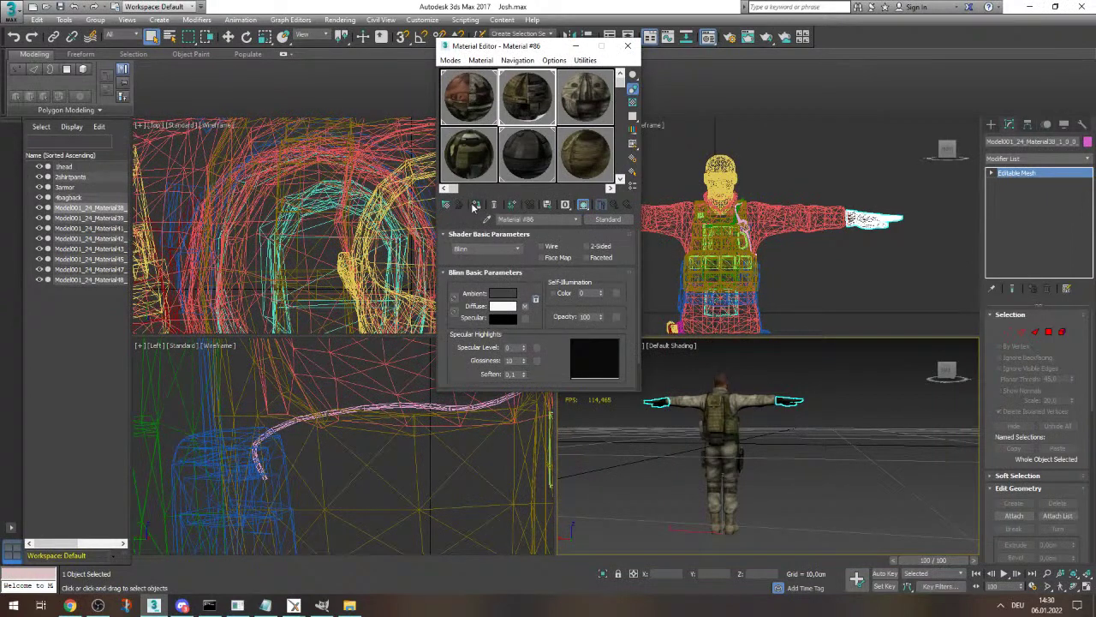
left_click(627, 46)
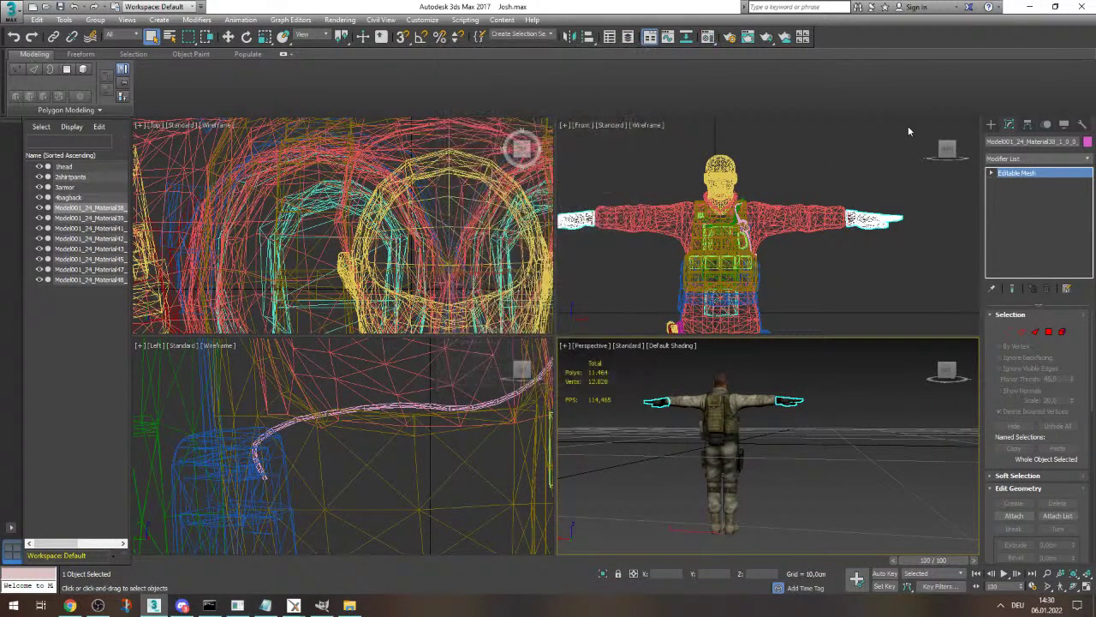
- Add an Unwrap UVW modifier to the hand mesh and open its UV editor
left_click(1087, 160)
key("u")
key("u")
key("u")
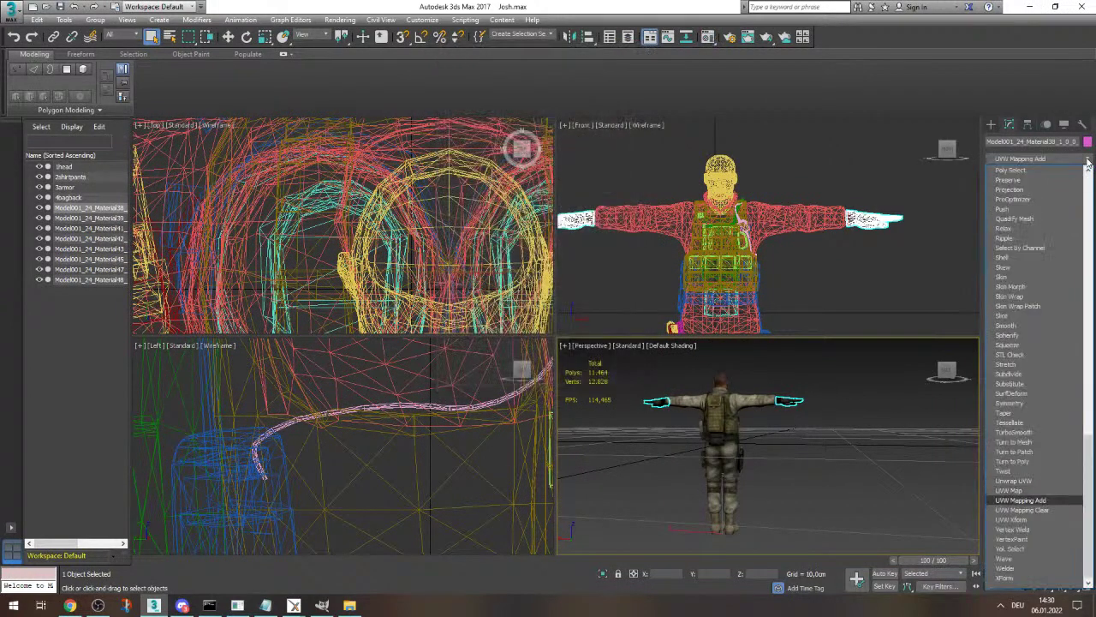
left_click(1014, 480)
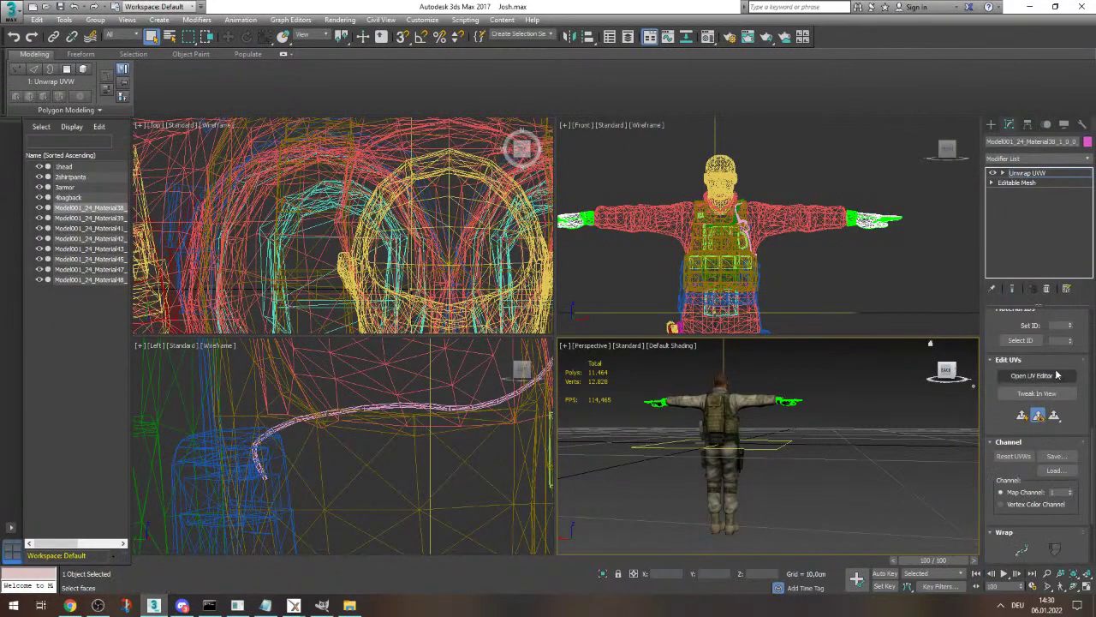
left_click(1035, 375)
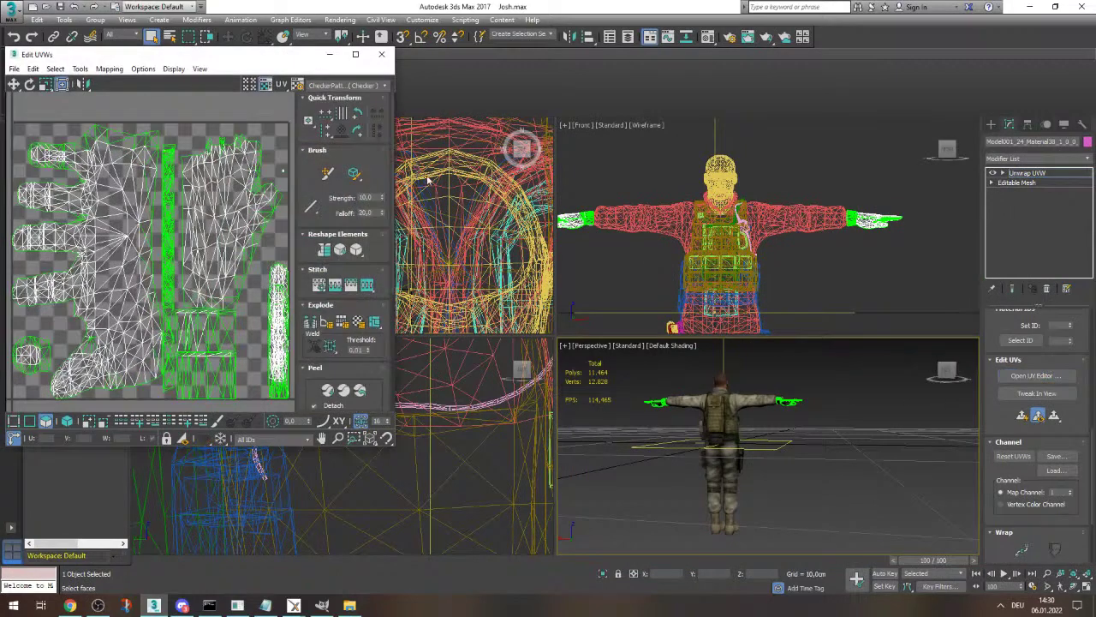
- Display JoshbagShoesGearGloves.png as the UV editor background and select all of the glove UVs
left_click_drag(240, 54, 558, 140)
left_click(676, 172)
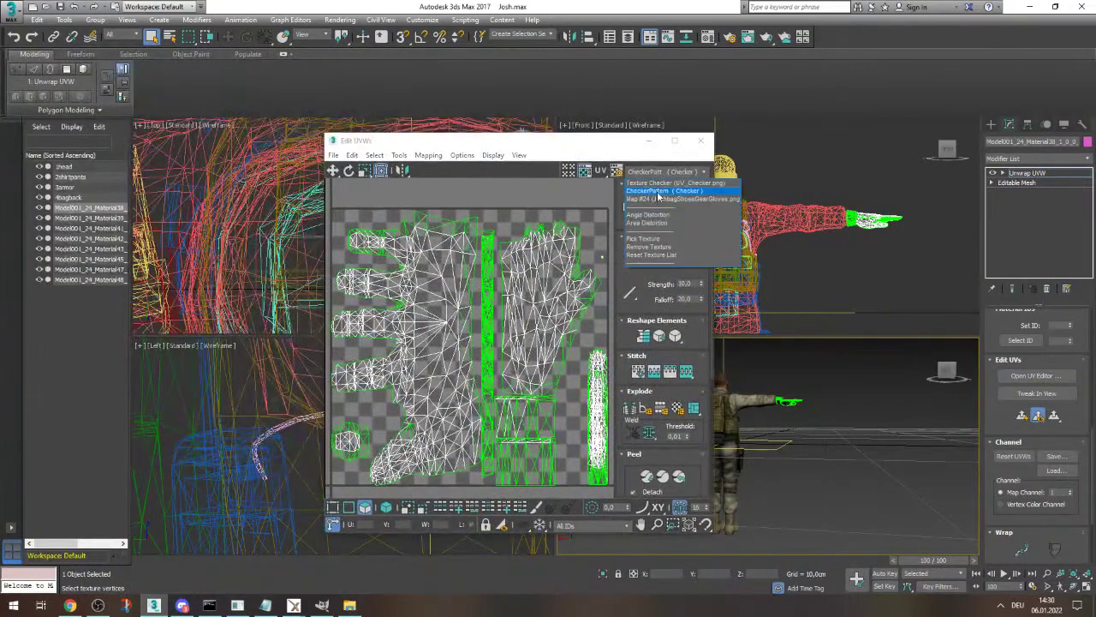
left_click(656, 190)
scroll(469, 334, "down", 5)
key("ctrl+a")
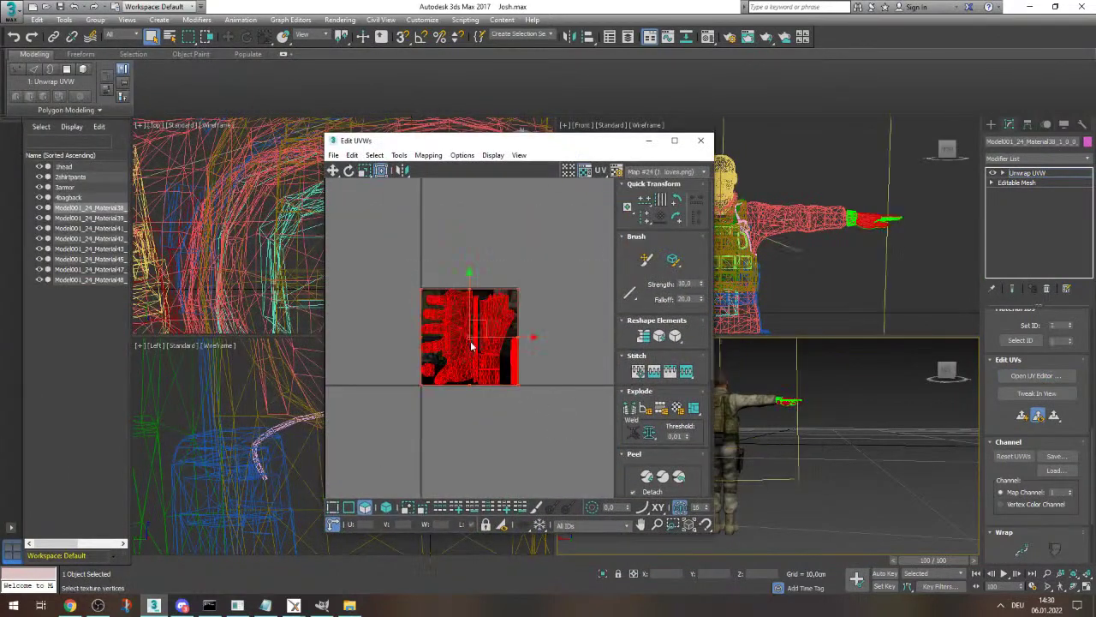
- Maximize the UV editor and move the selected UVs so their upper-left corner meets the glove artwork's upper-left corner
left_click_drag(470, 341, 504, 398)
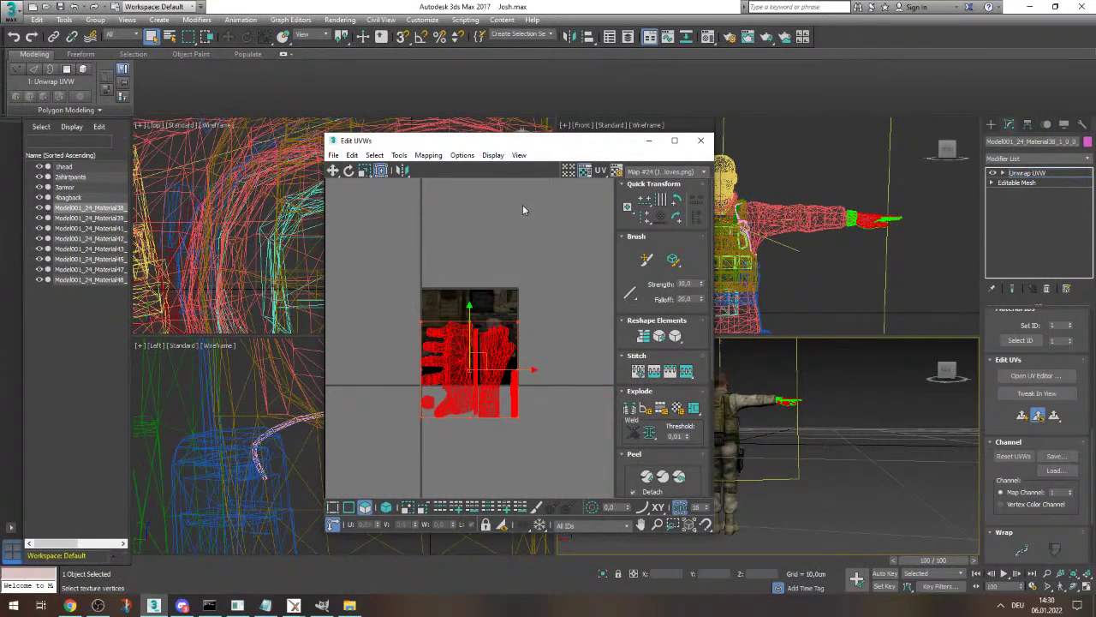
double_click(553, 142)
scroll(484, 308, "up", 3)
left_click_drag(490, 305, 660, 385)
scroll(651, 271, "up", 4)
scroll(384, 297, "down", 2)
scroll(535, 379, "up", 2)
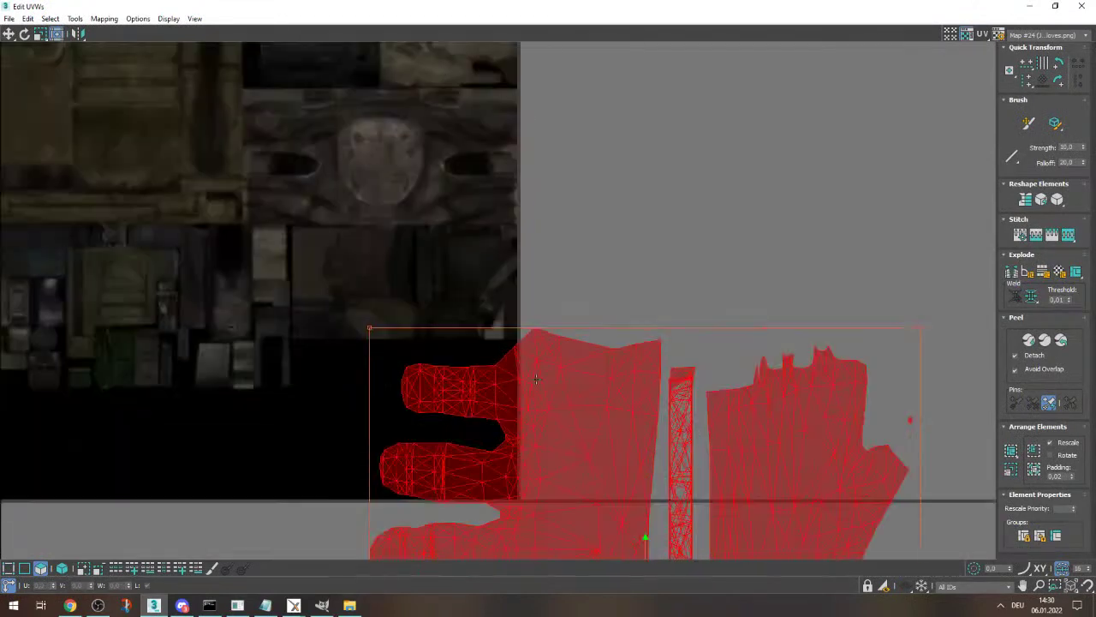
left_click_drag(536, 387, 459, 289)
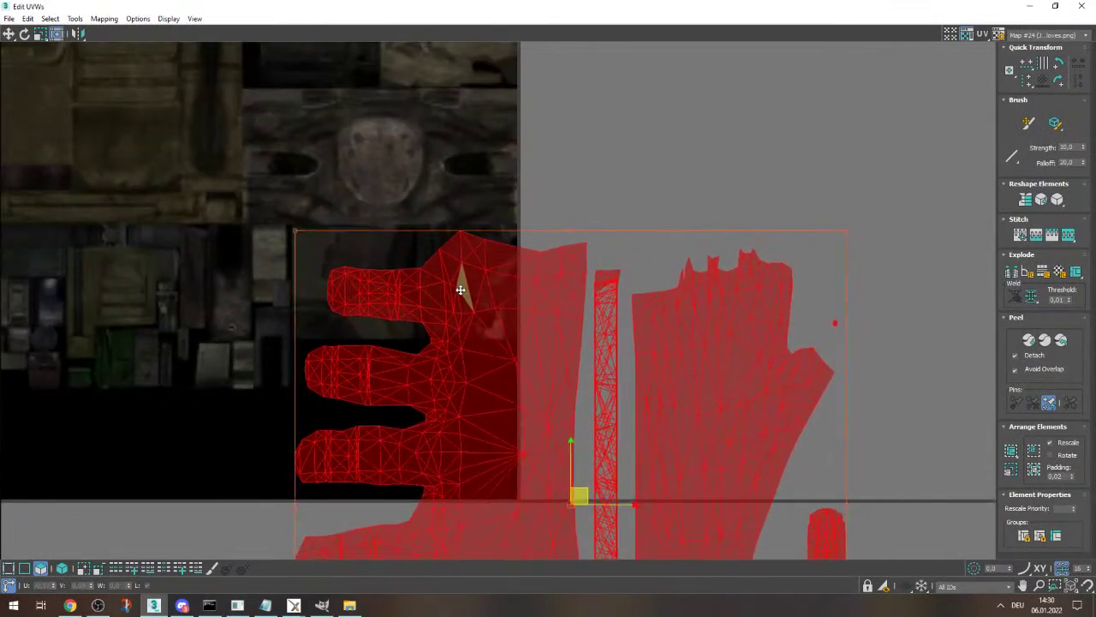
scroll(460, 289, "down", 3)
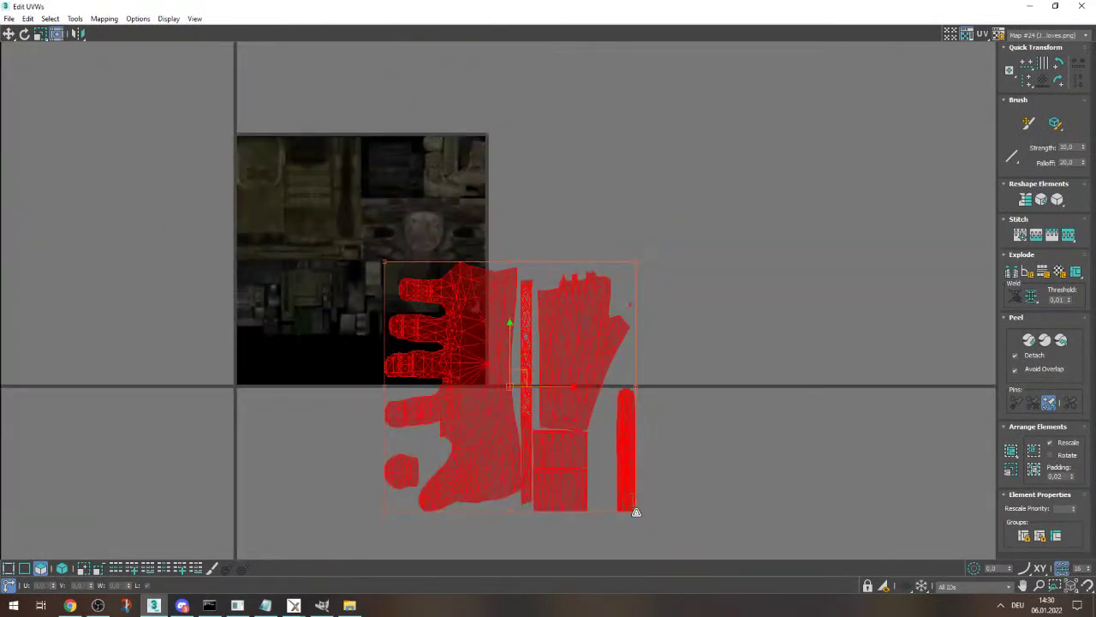
- Scale the selected glove UVs down to the glove artwork below the shoe texture and align their edges with it
left_click_drag(636, 512, 443, 284)
scroll(443, 286, "up", 3)
scroll(304, 240, "up", 5)
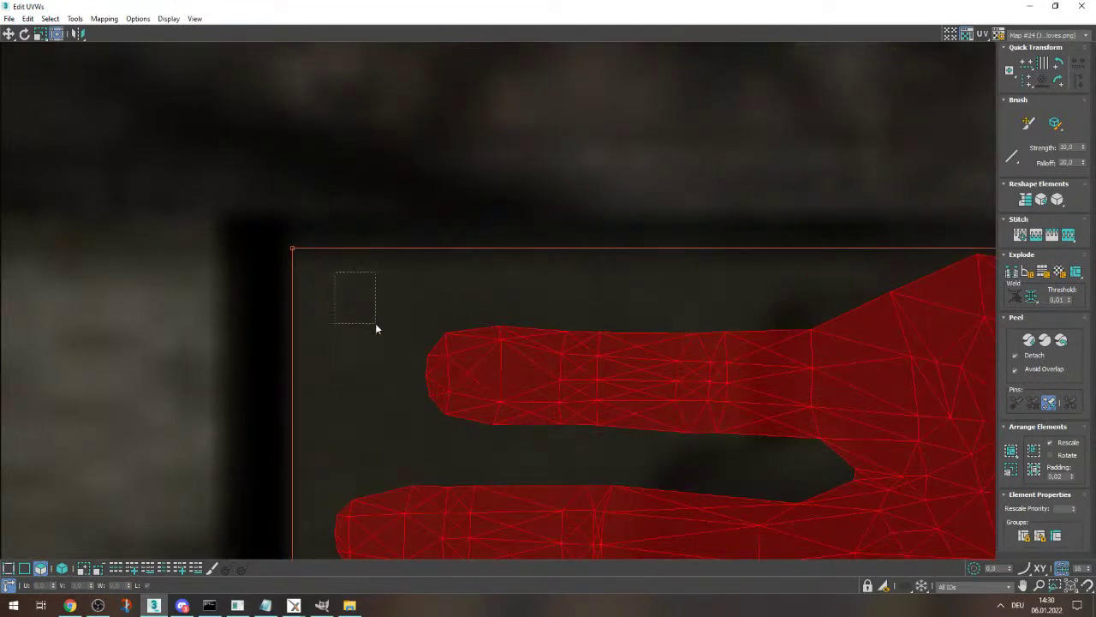
left_click_drag(375, 328, 625, 381)
scroll(367, 296, "down", 5)
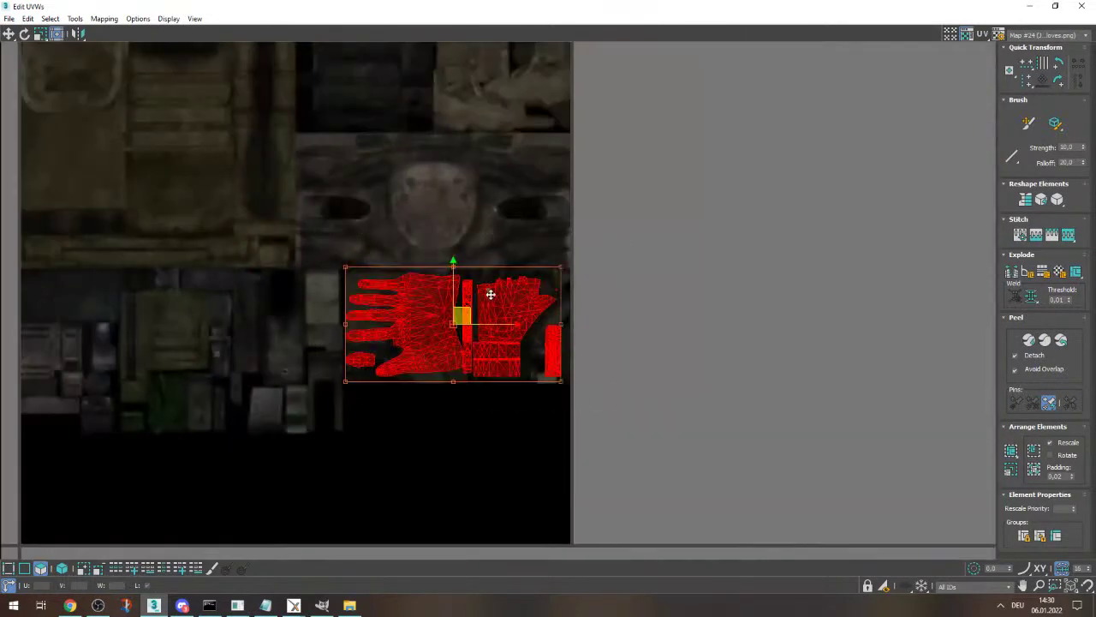
scroll(582, 267, "up", 4)
left_click_drag(446, 323, 469, 318)
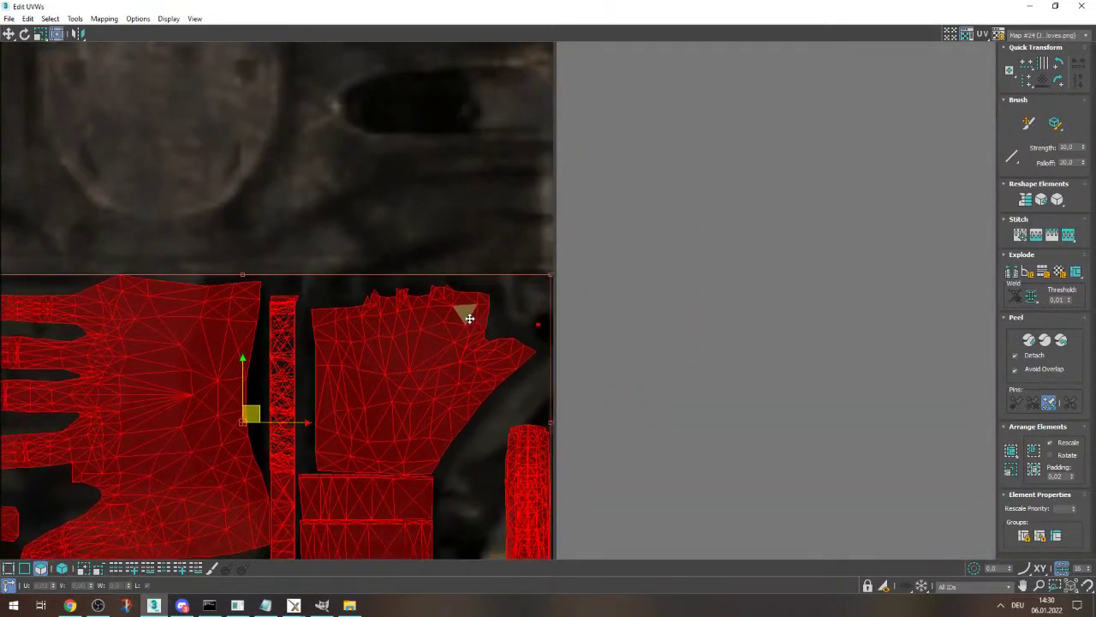
scroll(581, 260, "down", 4)
scroll(336, 336, "up", 5)
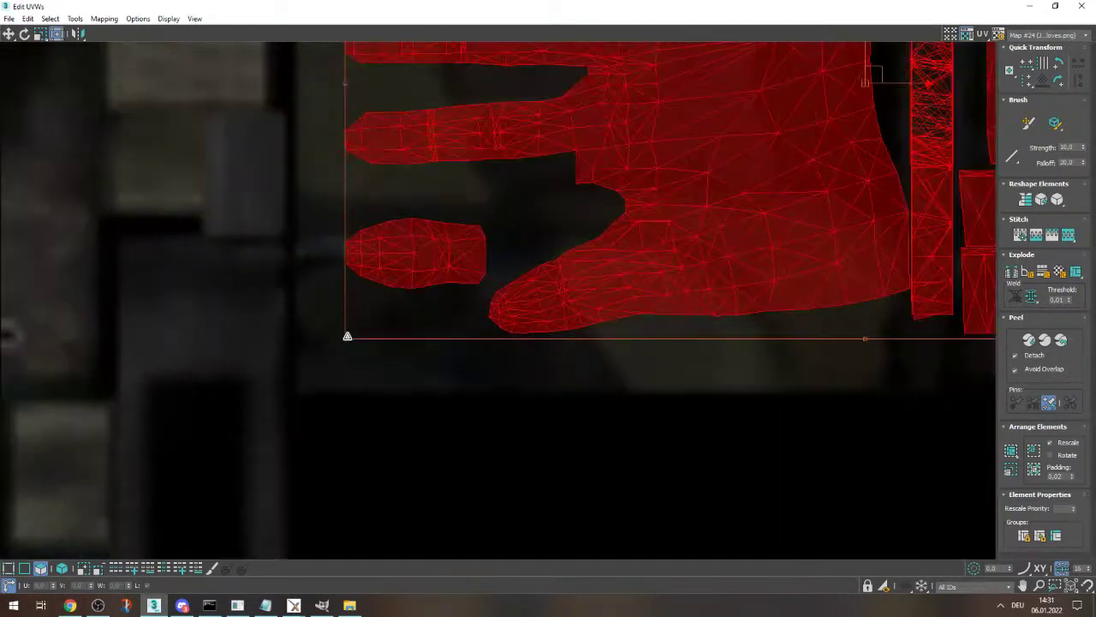
scroll(414, 444, "down", 8)
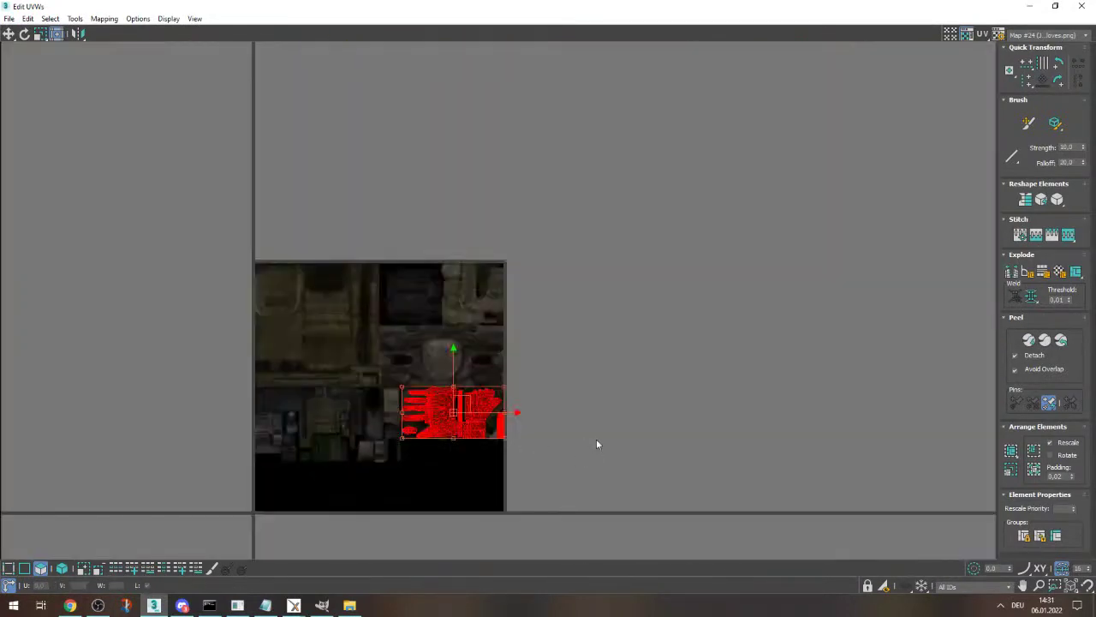
- Deselect the glove UVs, restore the UV editor to a smaller window and check the gloves in the perspective view
left_click(596, 440)
left_click_drag(660, 4, 467, 80)
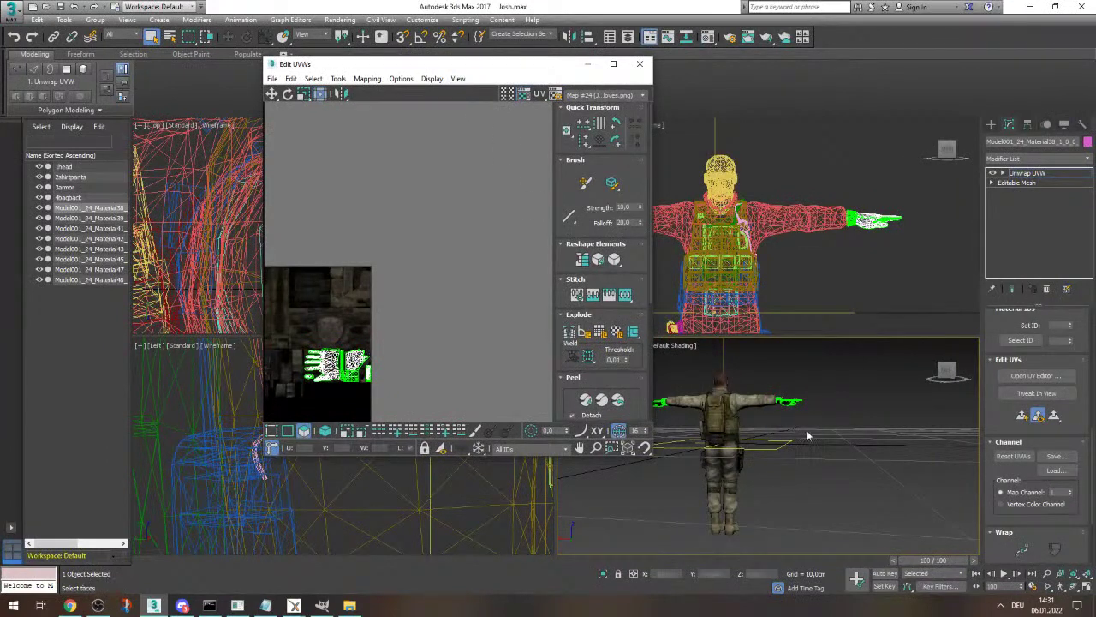
scroll(788, 393, "up", 6)
scroll(895, 395, "down", 6)
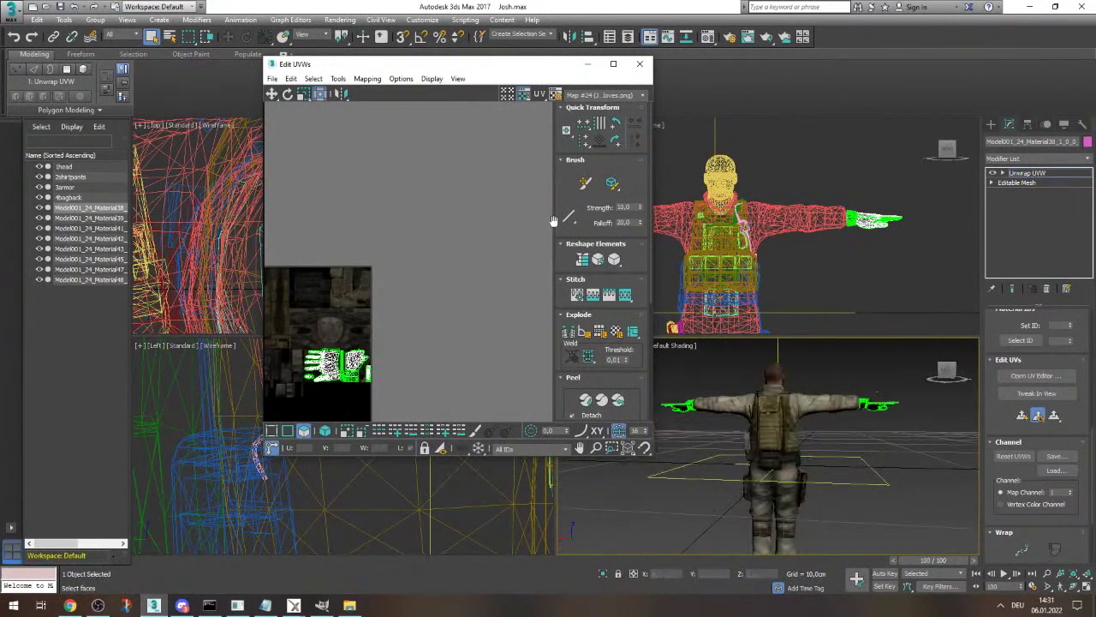
- Close the UV editor, collapse the glove mesh's Unwrap UVW modifier into its Editable Mesh and rename the mesh as 5gloves
left_click(587, 65)
right_click(1027, 173)
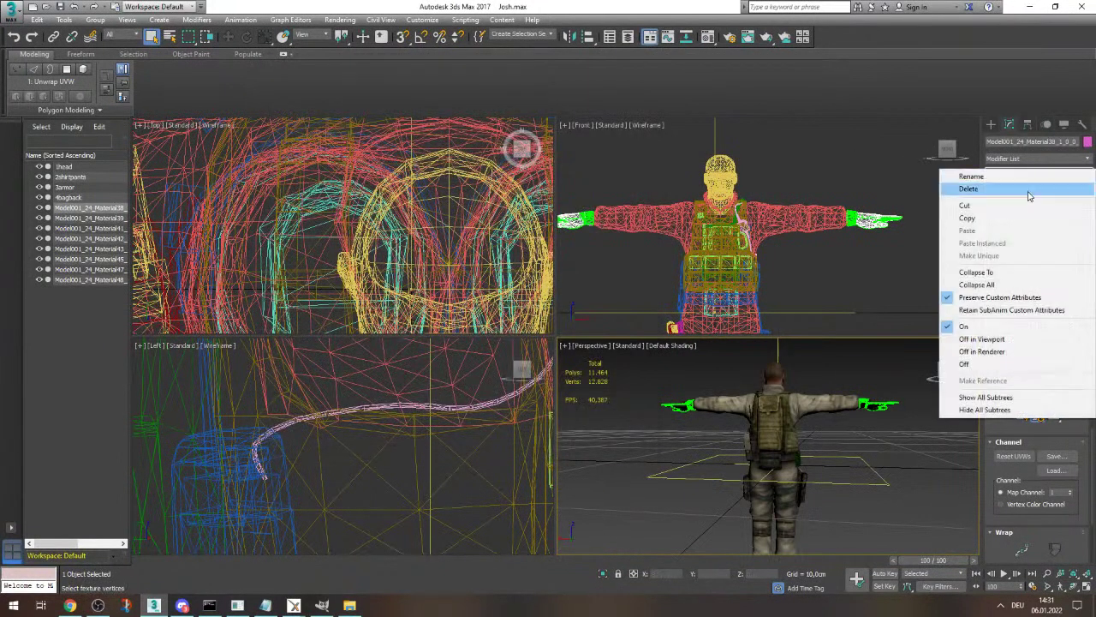
left_click(991, 273)
left_click(602, 343)
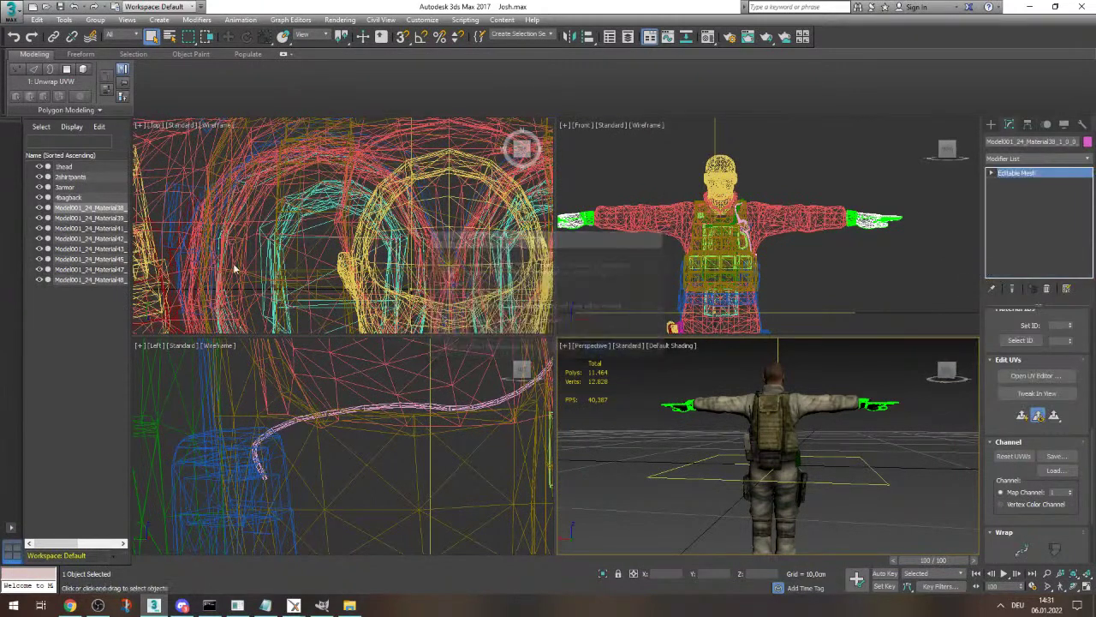
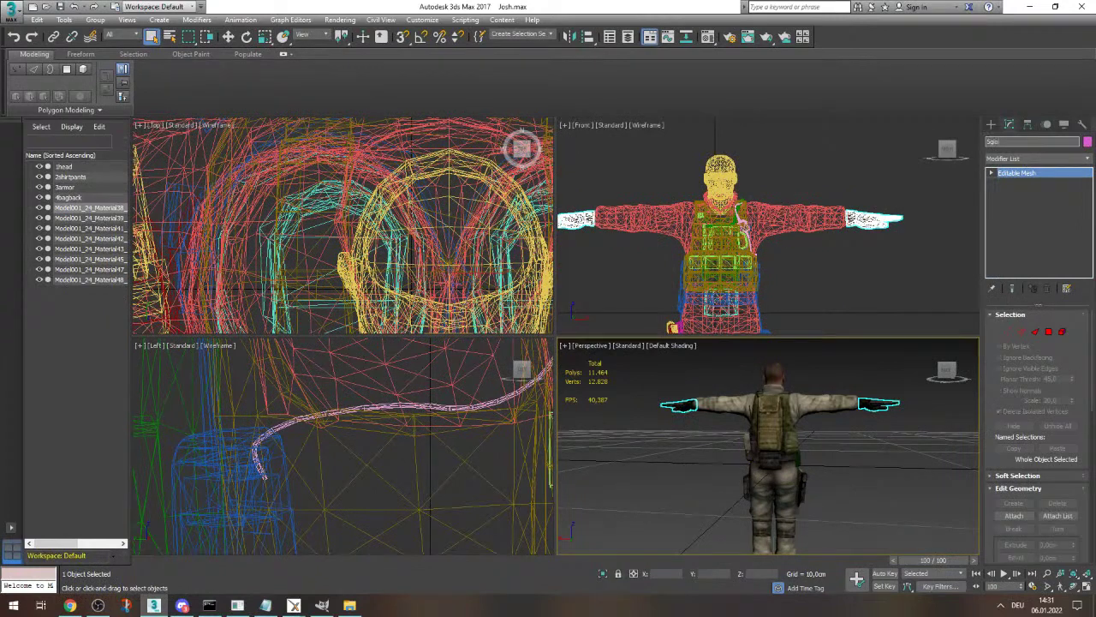
- Select the Model001_24_Material39 mesh and frame the holstered pistol in the perspective view
left_click(101, 220)
left_click_drag(946, 370, 848, 375)
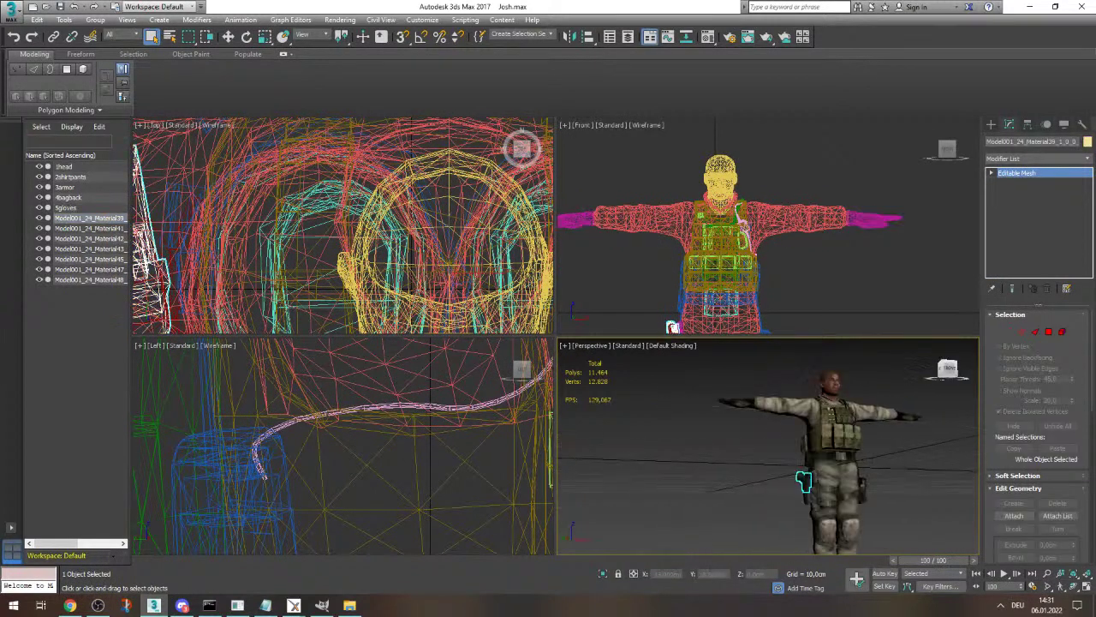
middle_click_drag(754, 428, 825, 415, "alt")
key("z")
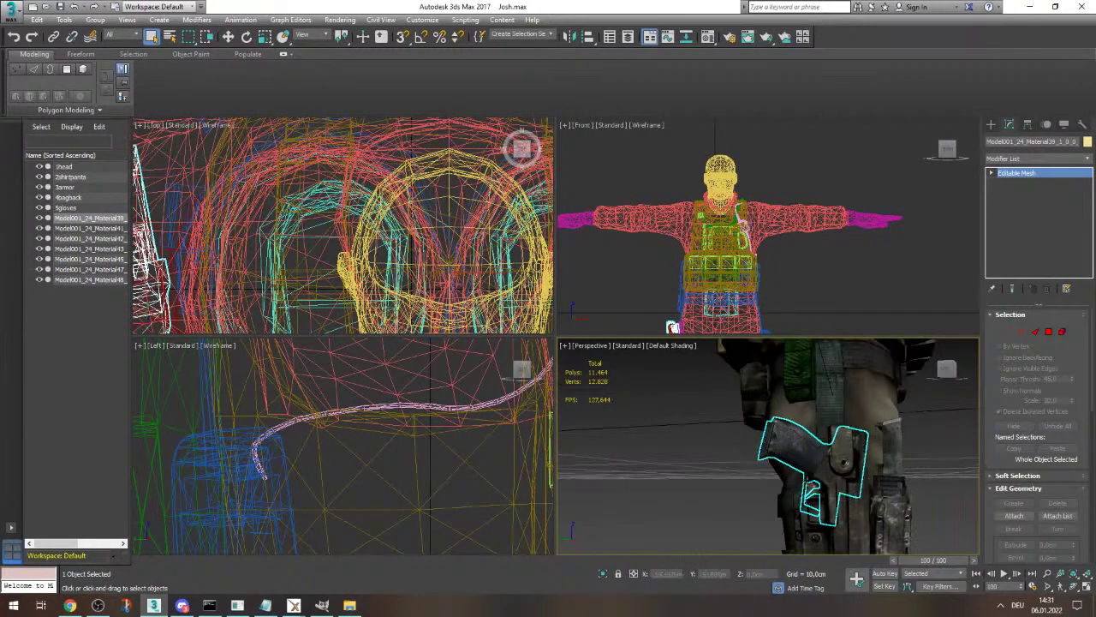
left_click(1040, 143)
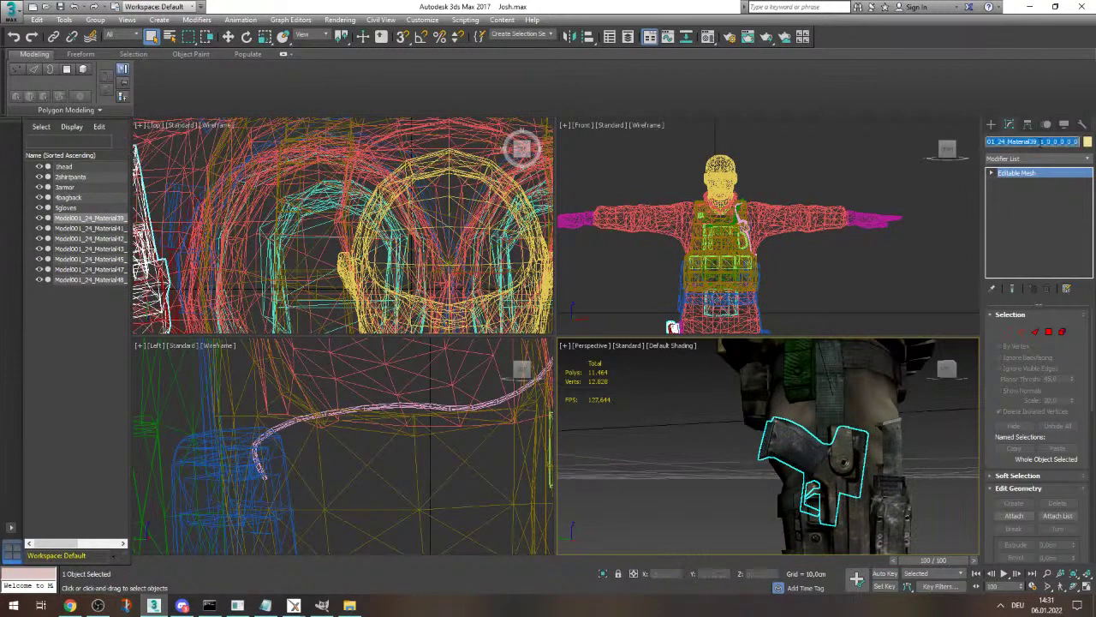
scroll(841, 440, "down", 2)
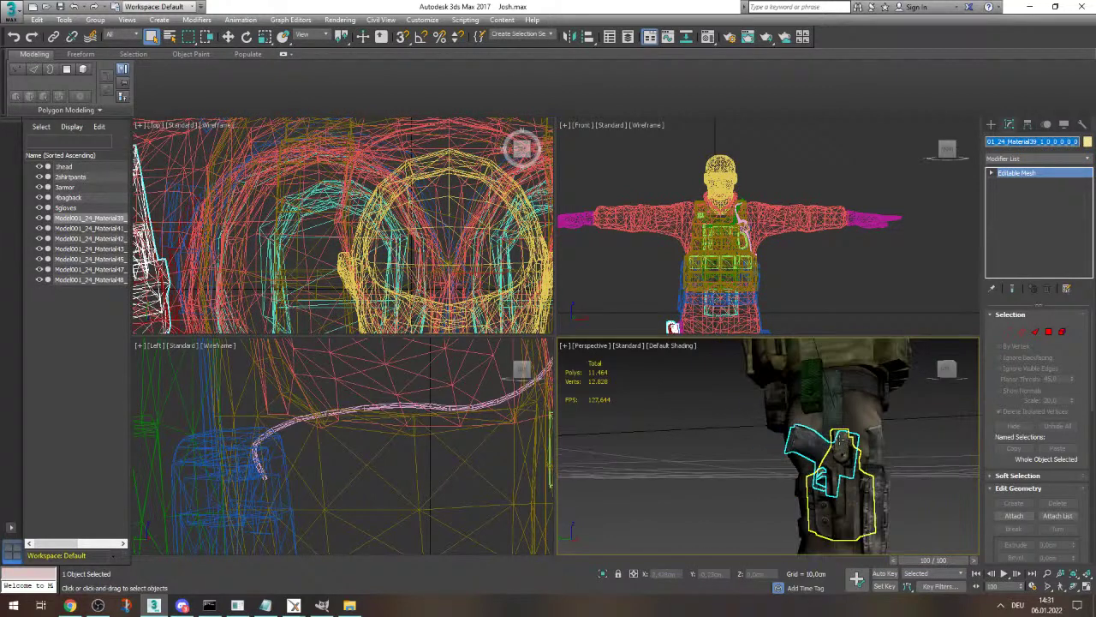
- Try attaching the pistol mesh to the leg holster mesh with material IDs matched to material, and undo it
left_click(844, 488)
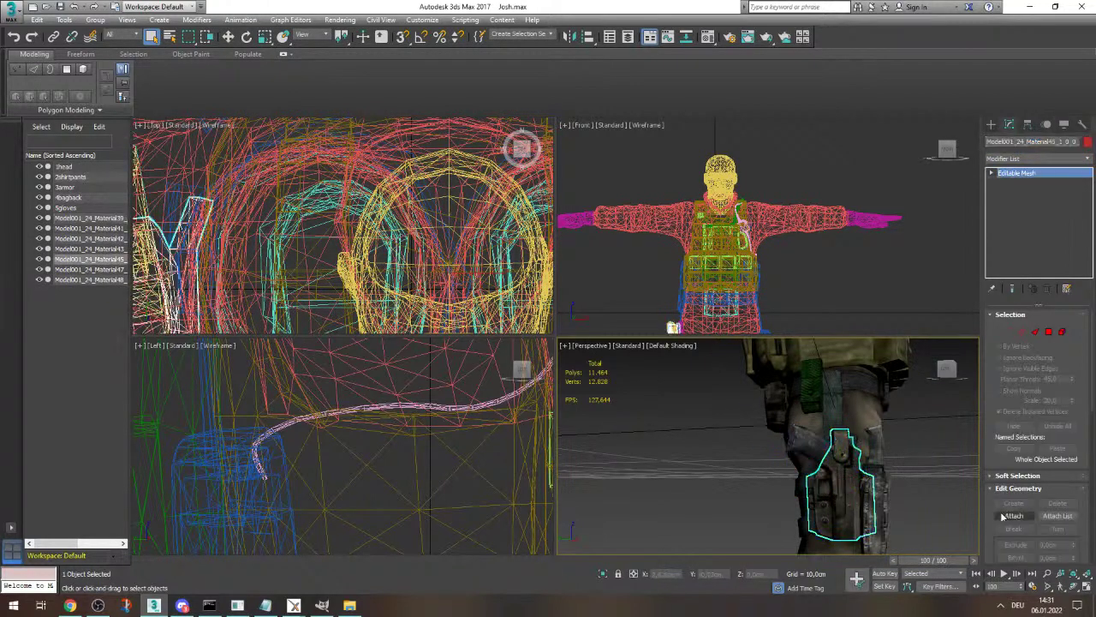
left_click(1010, 515)
left_click(828, 454)
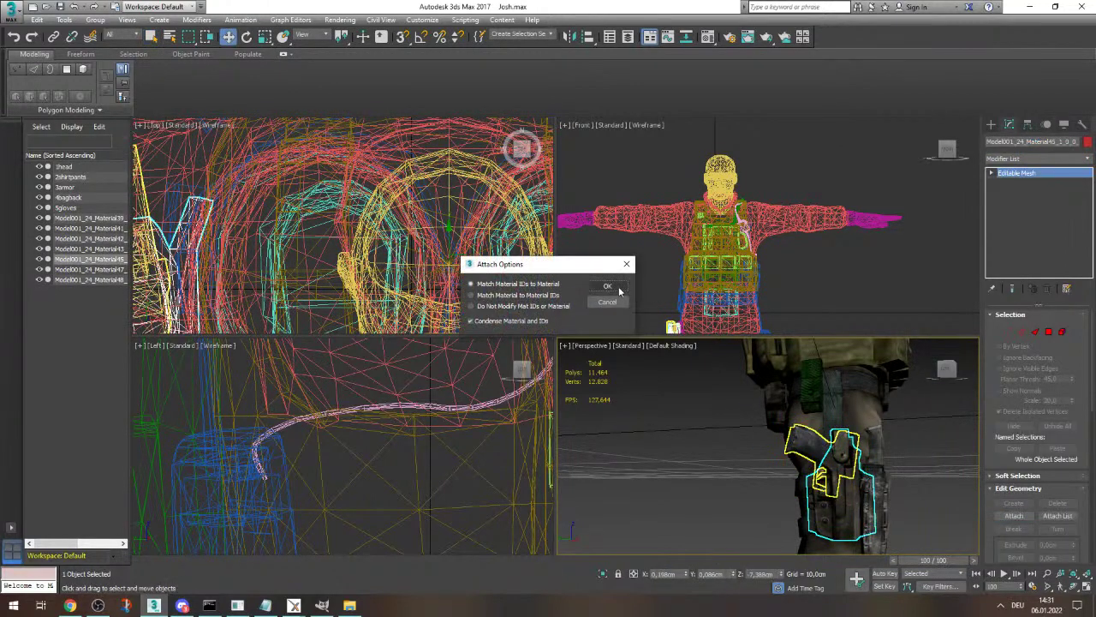
left_click(607, 287)
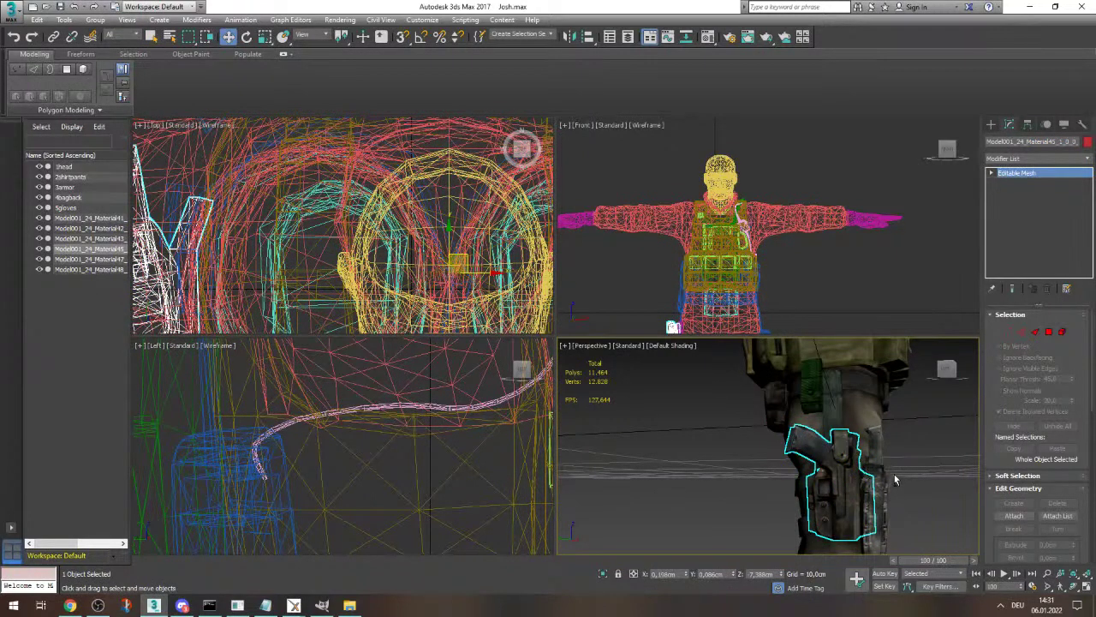
key("ctrl+z")
key("ctrl+z")
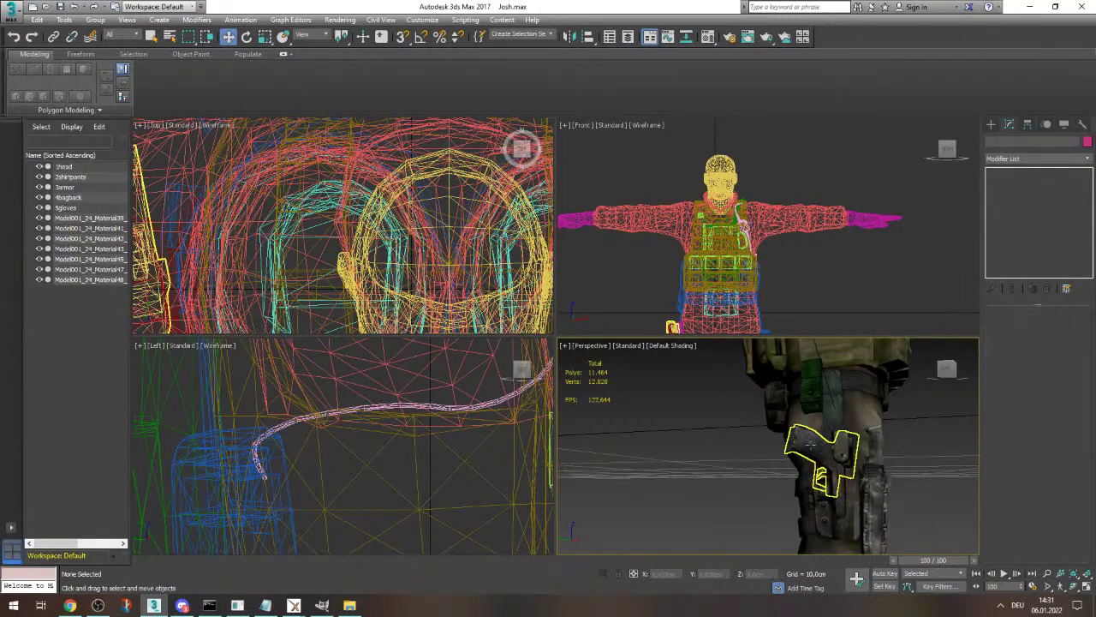
- Rename the pistol mesh as 6gun and assign it Material #85, the combined face, pants, armor and gun material
left_click(821, 451)
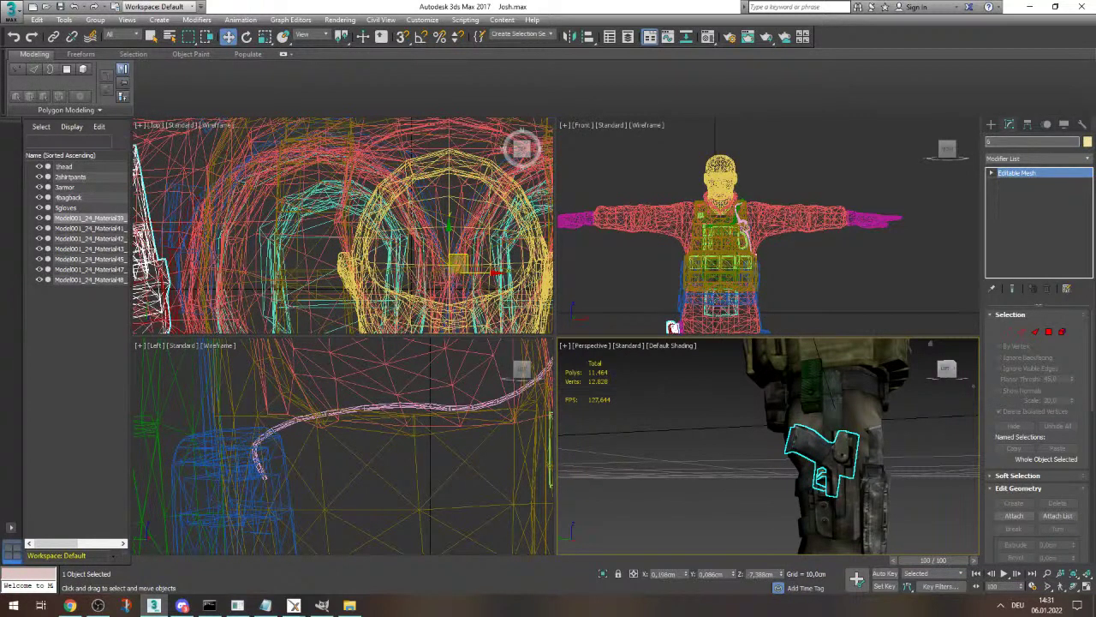
key("Return")
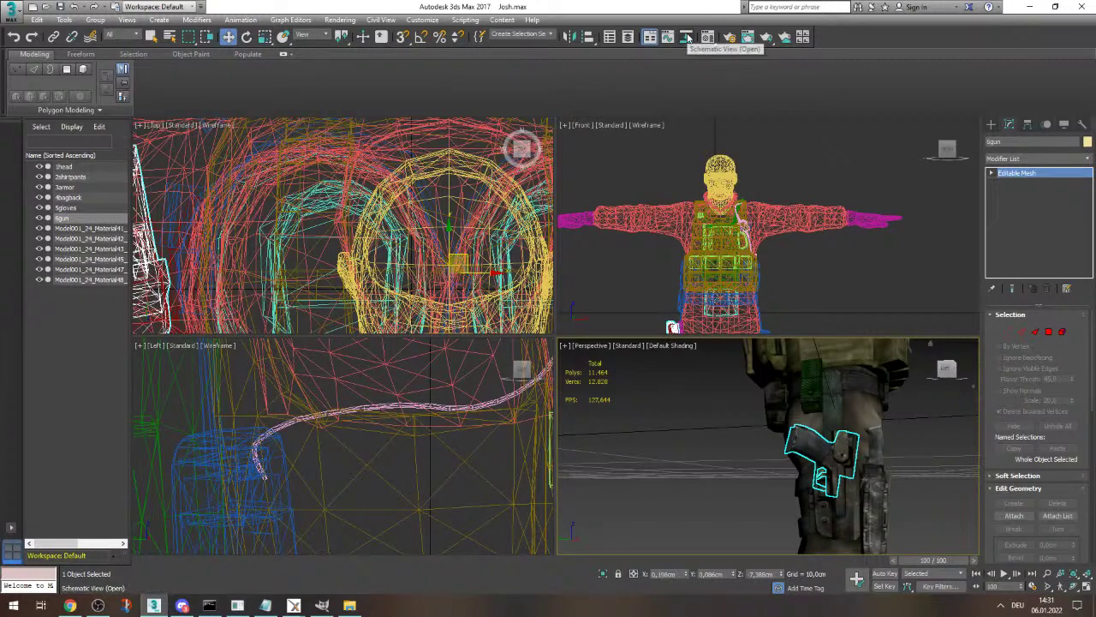
key("m")
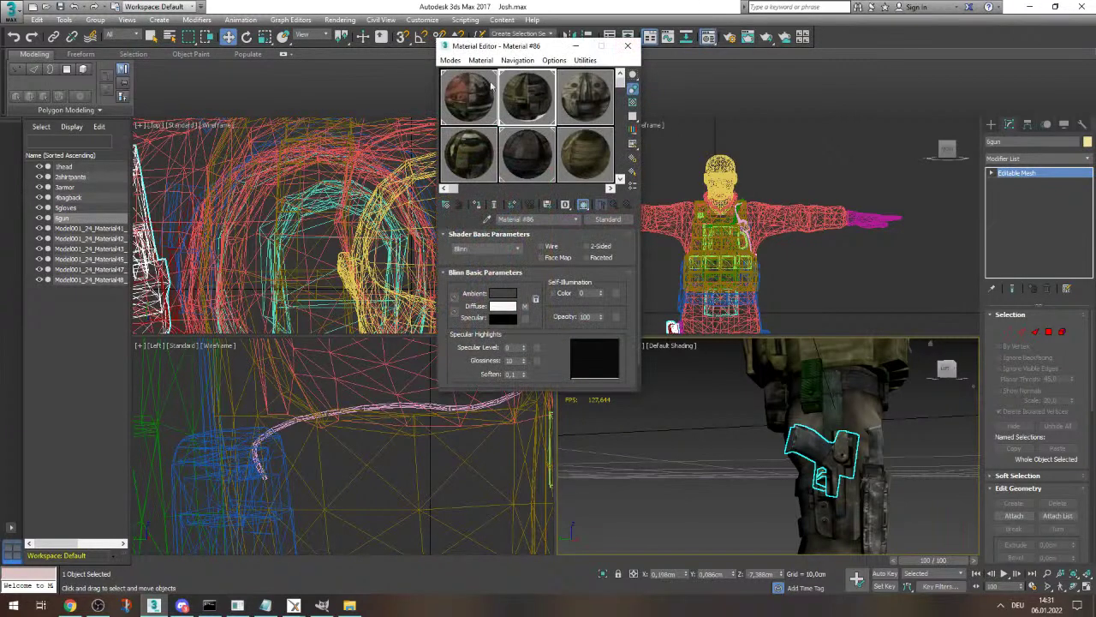
left_click(349, 606)
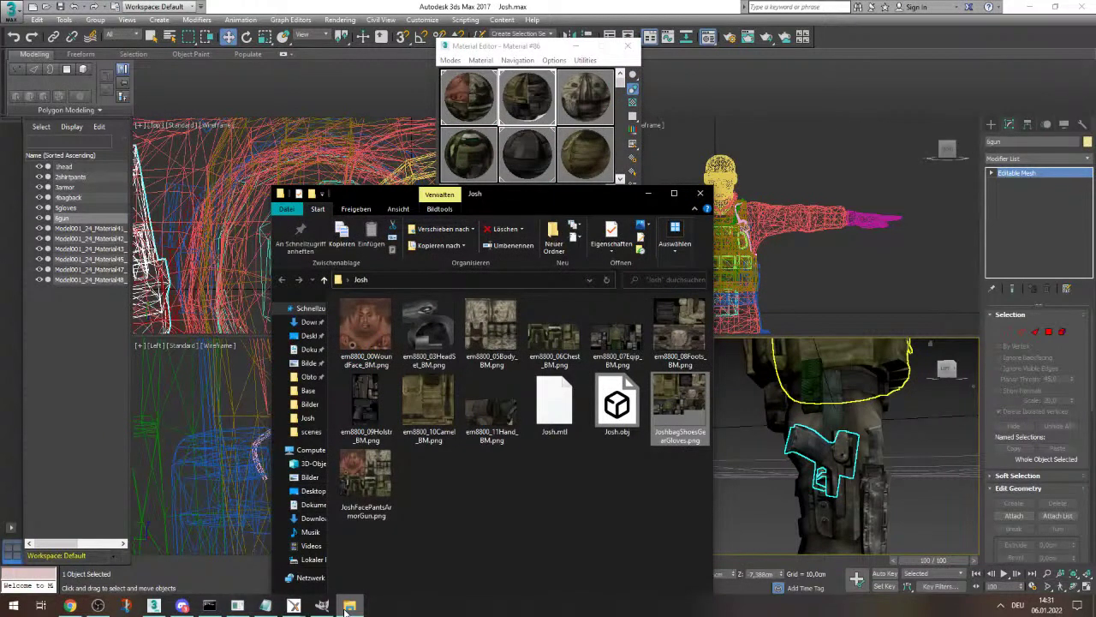
left_click(350, 605)
left_click(469, 107)
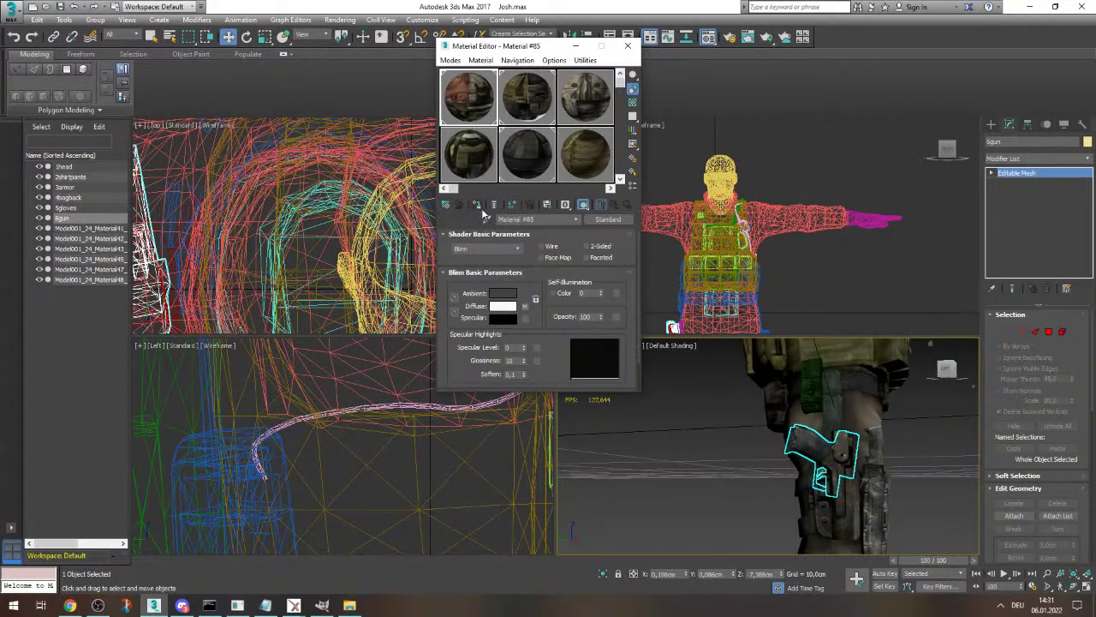
left_click(480, 207)
left_click(626, 47)
left_click(1088, 158)
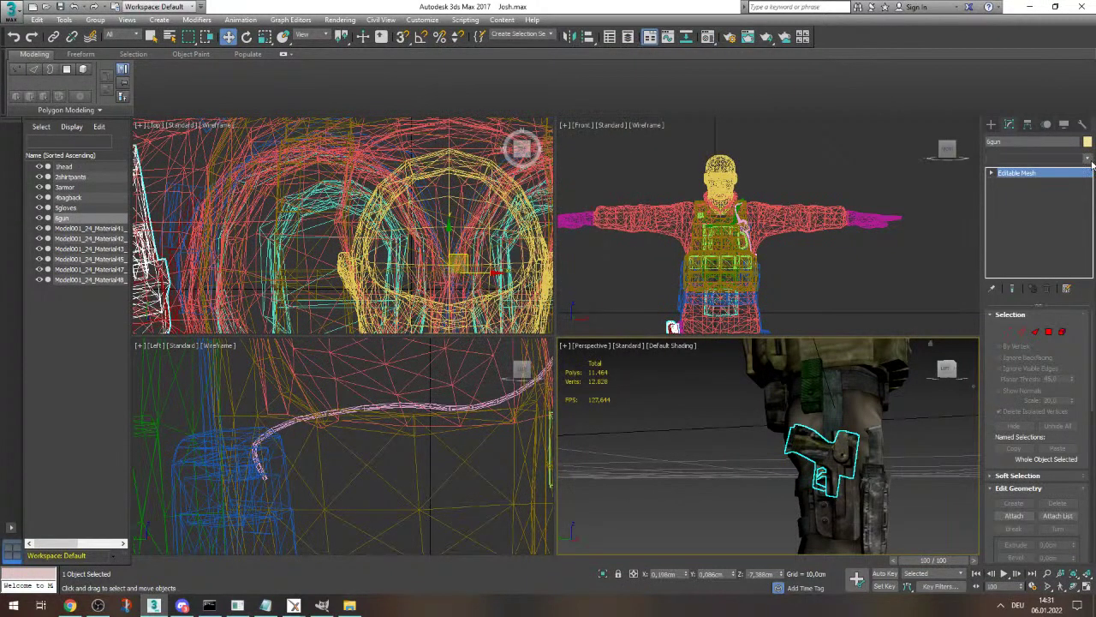
scroll(1037, 343, "down", 5)
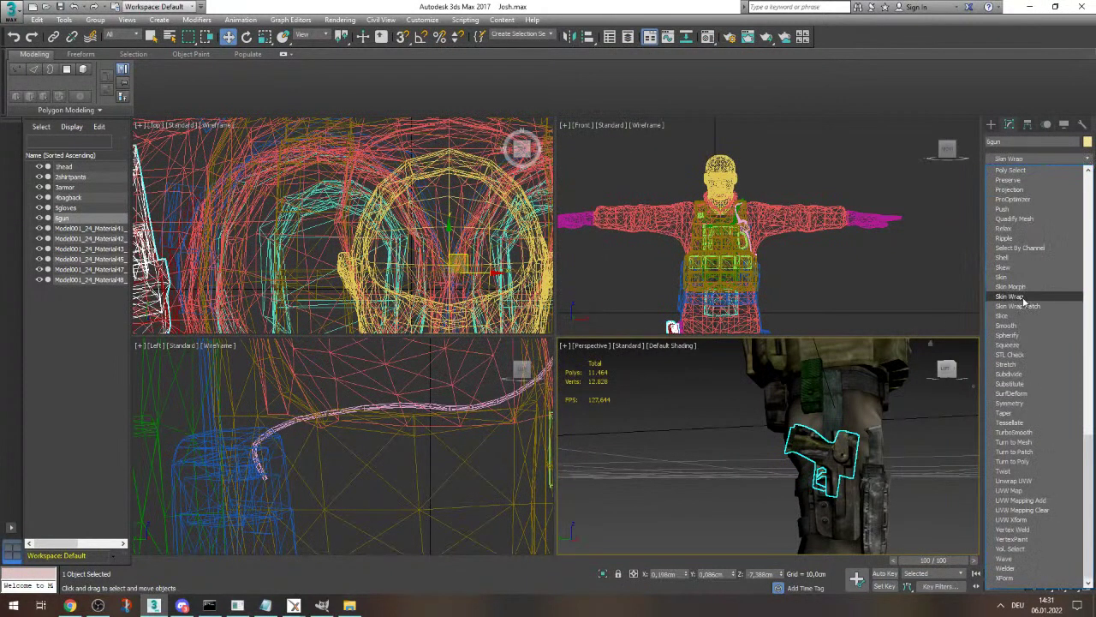
left_click(1015, 296)
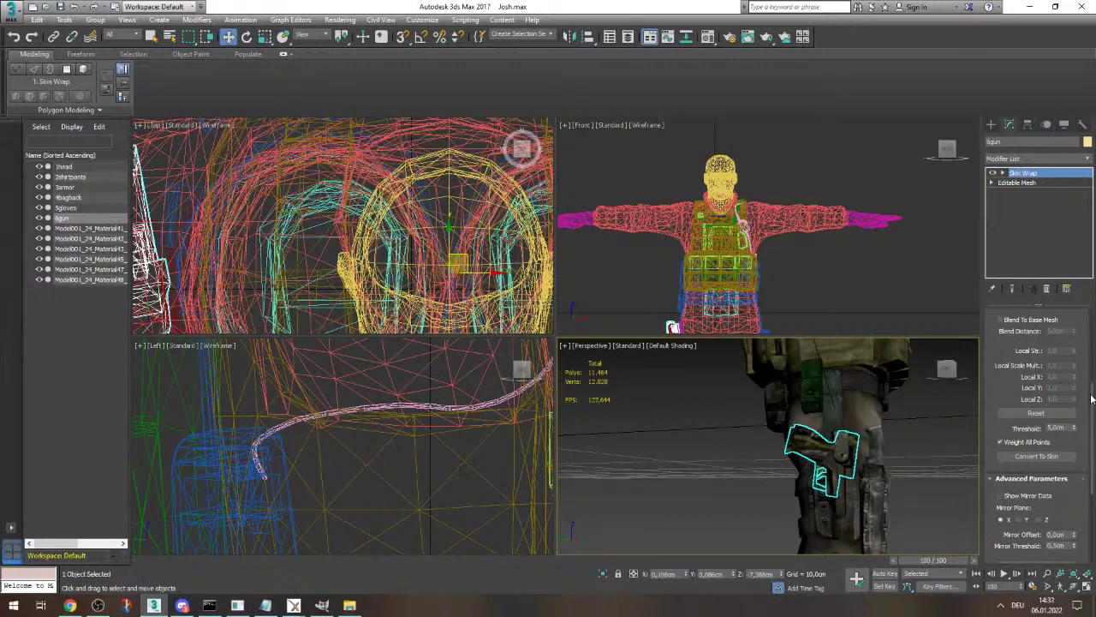
scroll(1092, 398, "up", 4)
right_click(1029, 176)
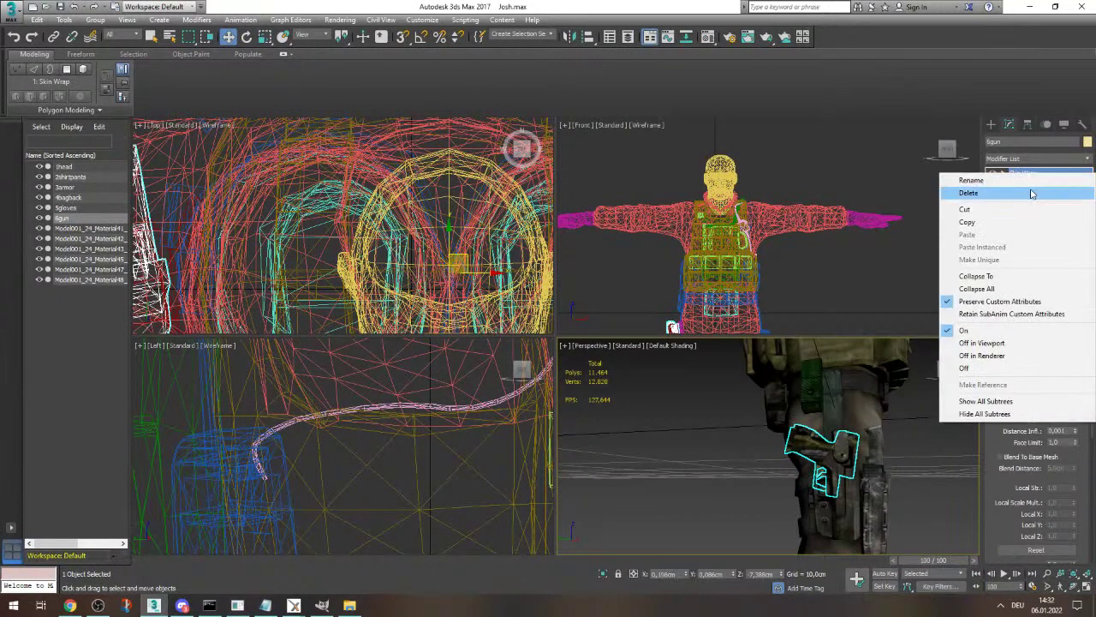
left_click(1033, 193)
- Add an Unwrap UVW modifier to the 6gun mesh and open its UV editor
left_click(1068, 160)
key("u")
key("u")
key("Down")
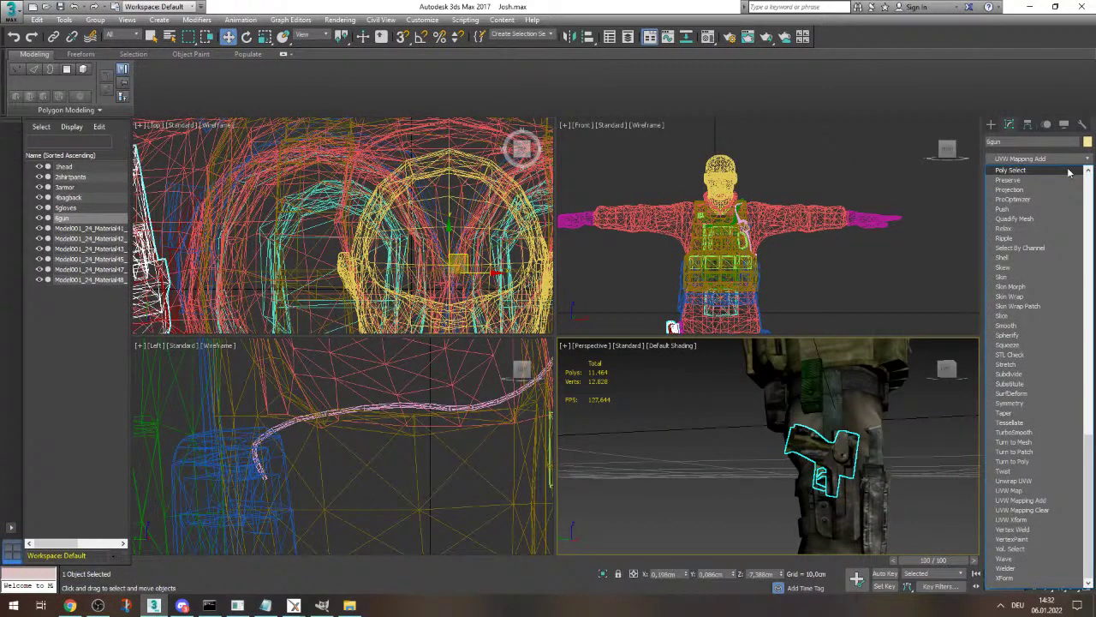
left_click(1041, 480)
left_click(1036, 376)
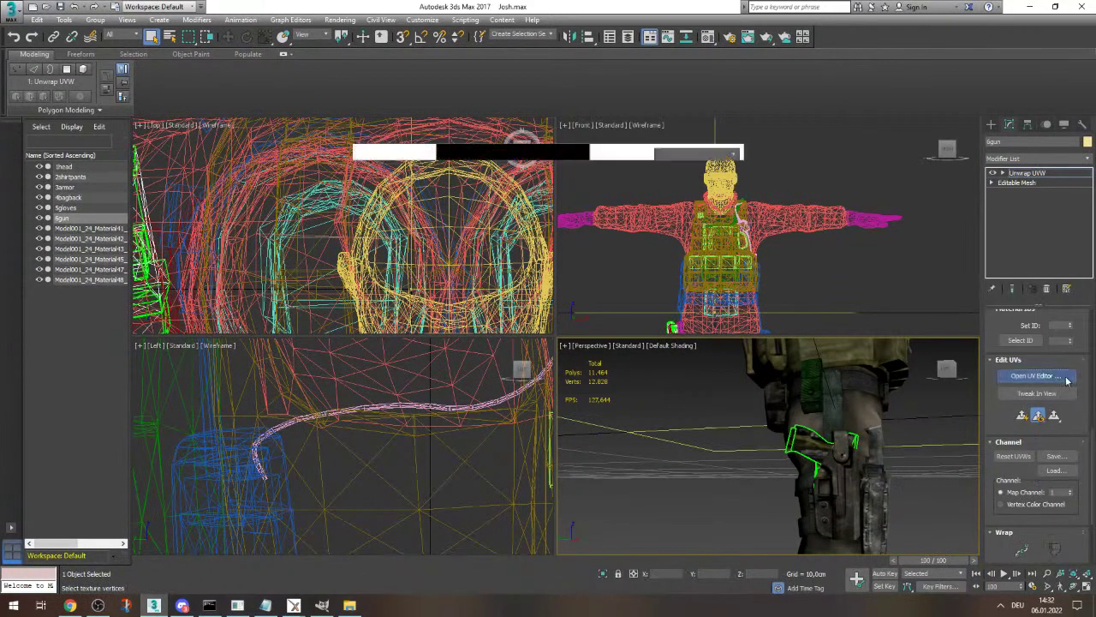
- Display JoshFacePantsArmorGun.png as the UV editor background, select all pistol UVs and maximize the editor
left_click(361, 86)
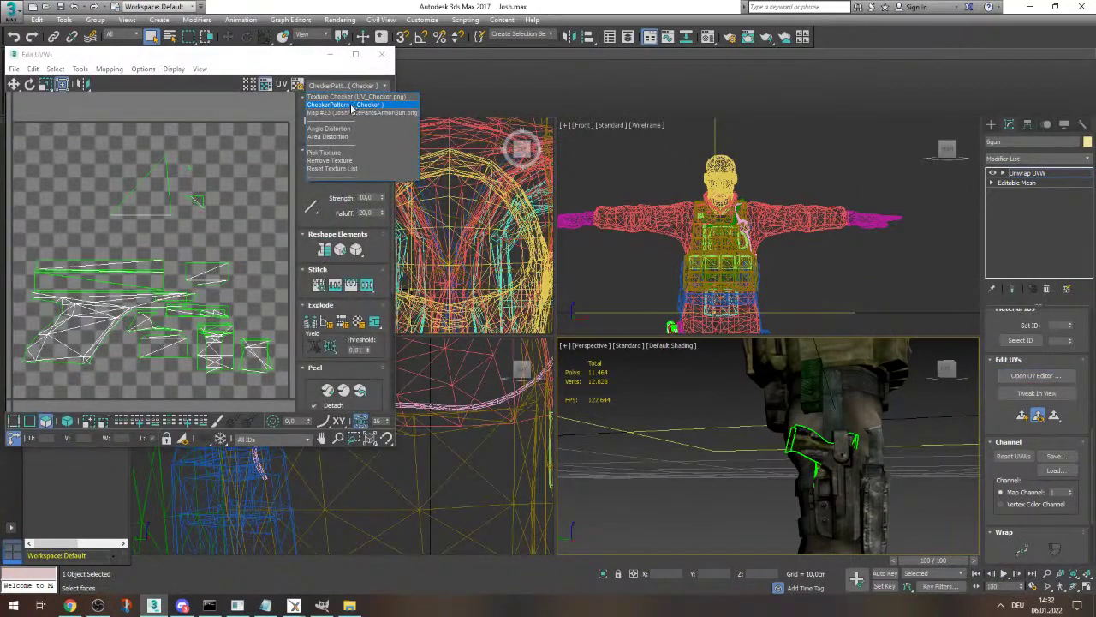
left_click(350, 112)
scroll(59, 267, "down", 5)
scroll(129, 320, "up", 5)
scroll(128, 325, "down", 4)
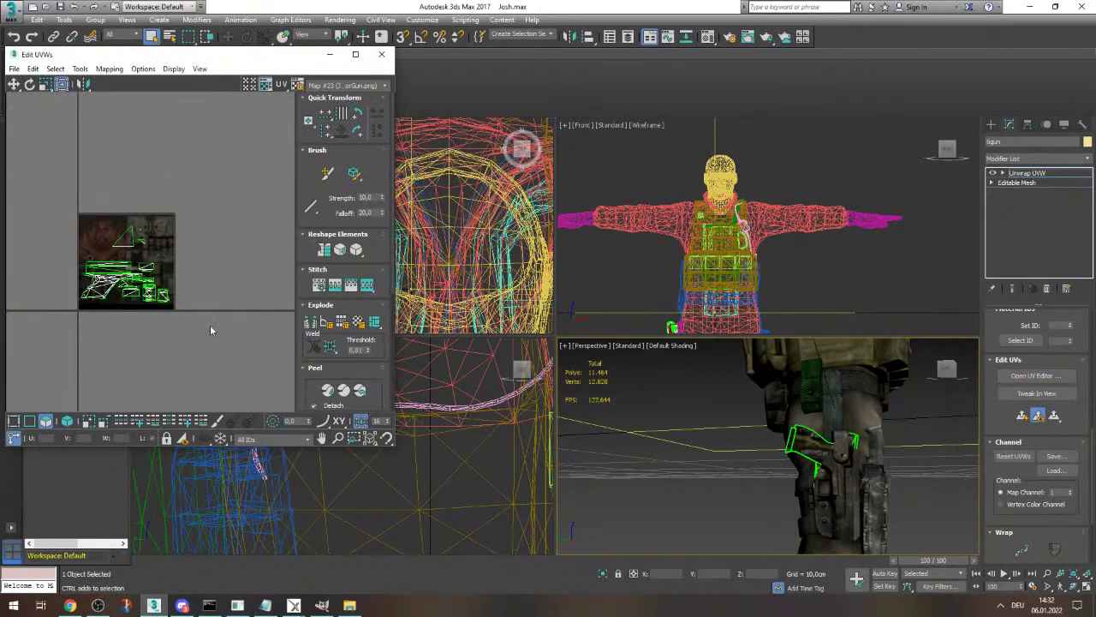
left_click_drag(211, 328, 115, 127)
double_click(226, 62)
scroll(534, 244, "up", 5)
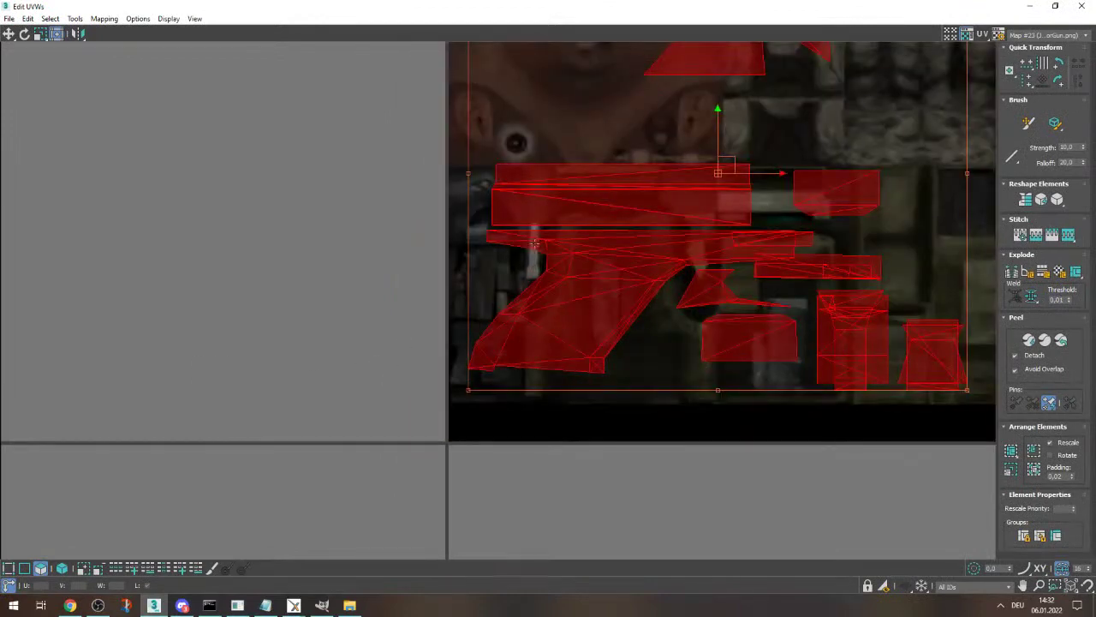
- Scale the selected pistol UVs down to the width of the small gun artwork at the texture's left edge
scroll(360, 382, "down", 5)
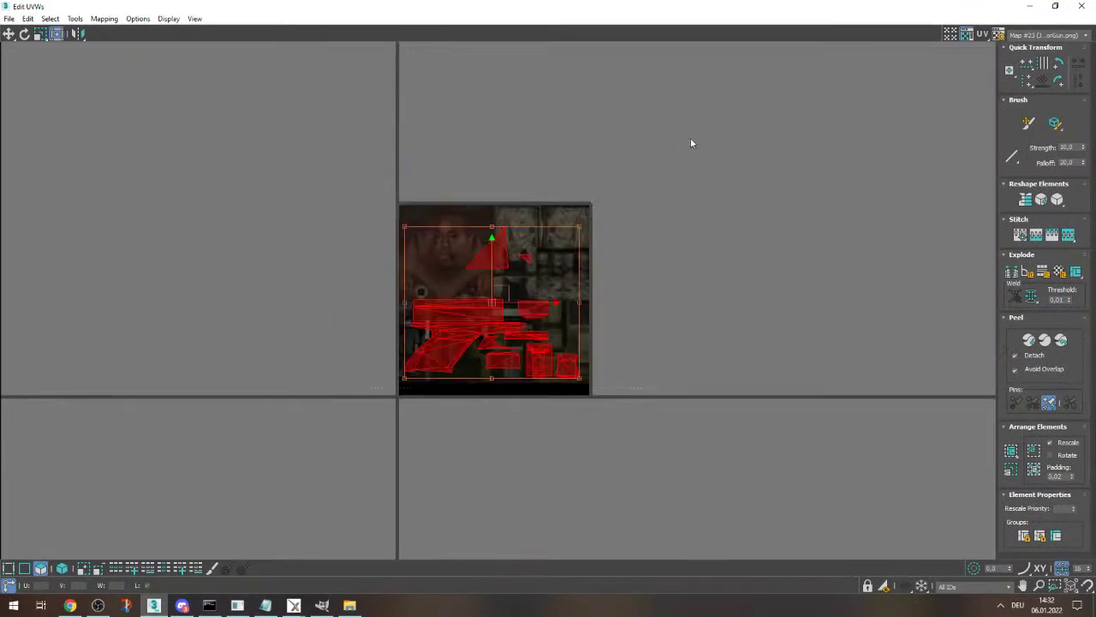
left_click_drag(578, 225, 391, 406)
scroll(432, 359, "up", 4)
scroll(394, 406, "down", 3)
scroll(454, 425, "up", 3)
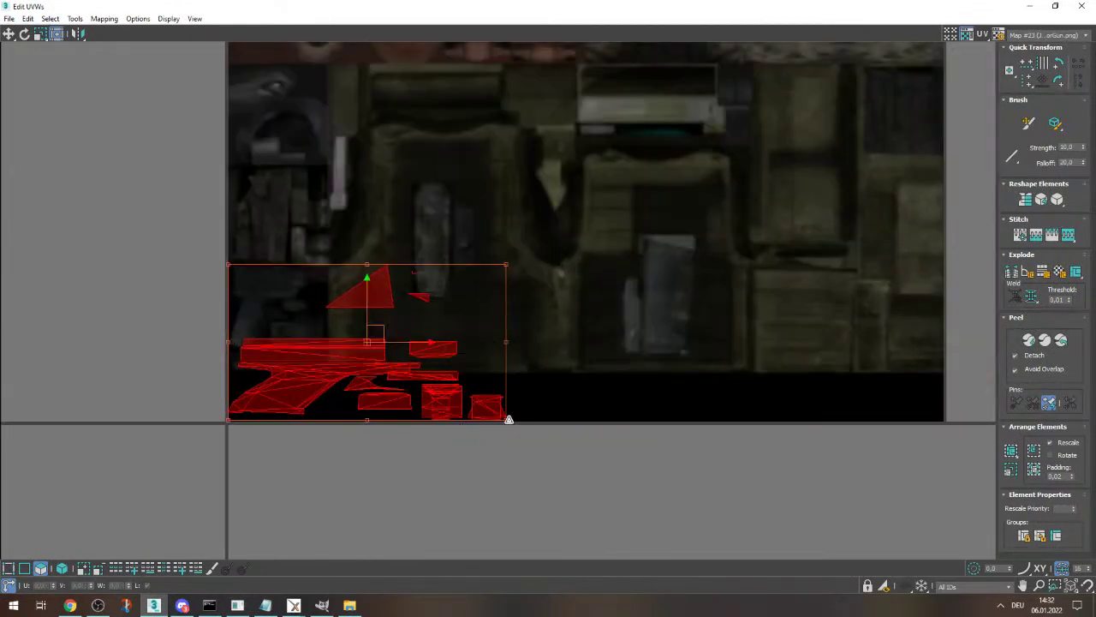
left_click_drag(509, 420, 310, 298)
scroll(283, 351, "up", 1)
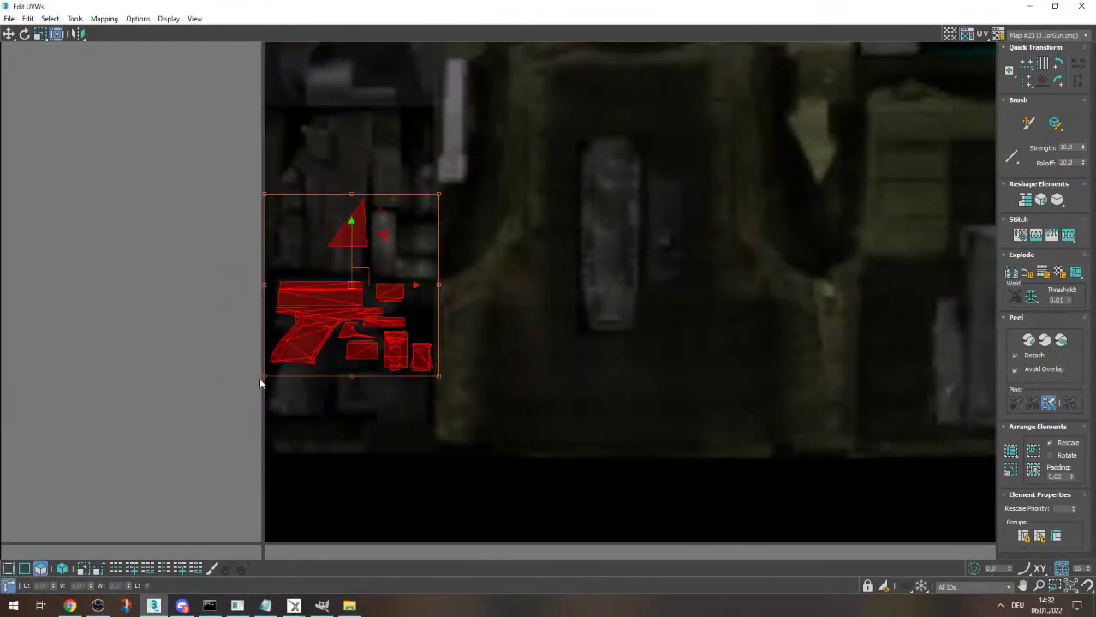
- Stretch the pistol UVs vertically so their upper and lower edges approach those of the gun artwork
left_click_drag(263, 375, 265, 423)
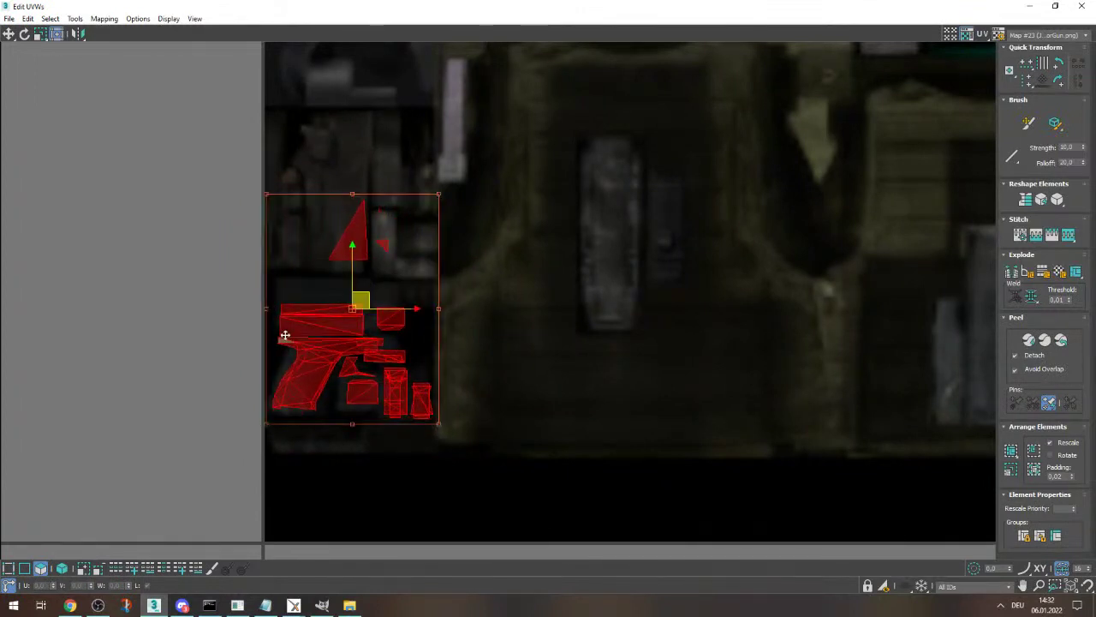
left_click_drag(266, 195, 268, 115)
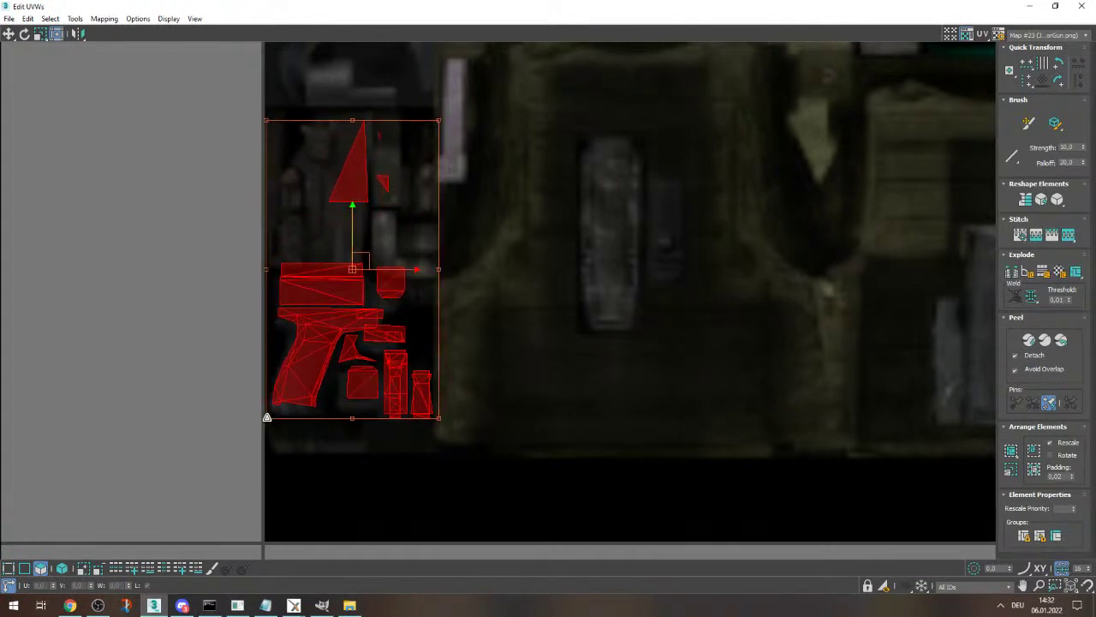
left_click_drag(267, 417, 255, 451)
scroll(421, 303, "down", 3)
scroll(425, 180, "up", 3)
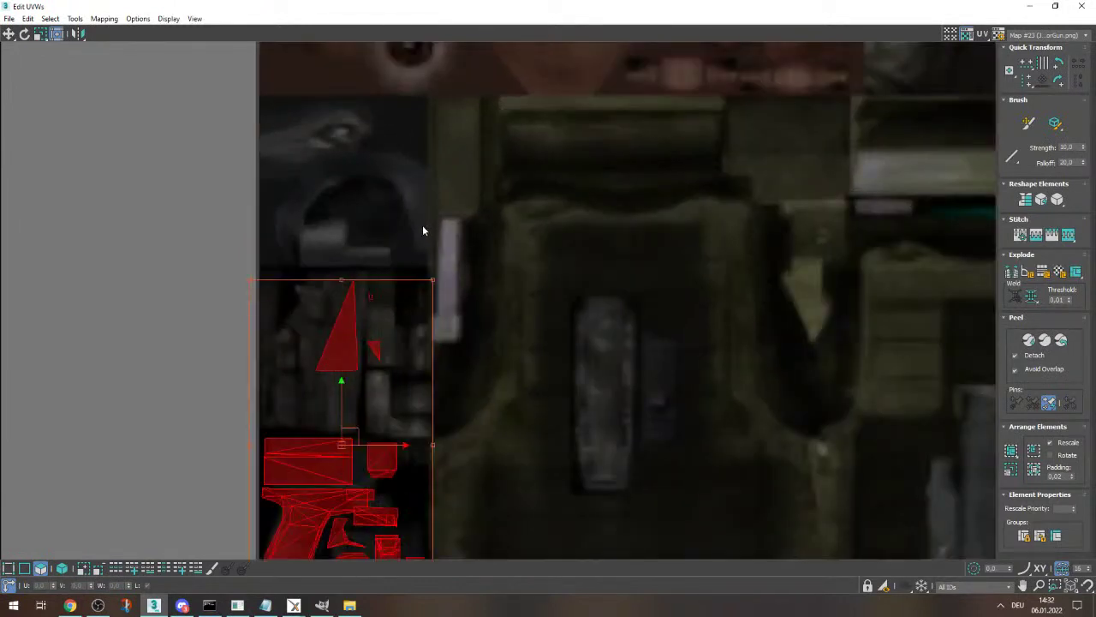
- Fine-tune the width and lower edge of the pistol UV layout so it fits the gun artwork on the texture
left_click_drag(433, 280, 476, 282)
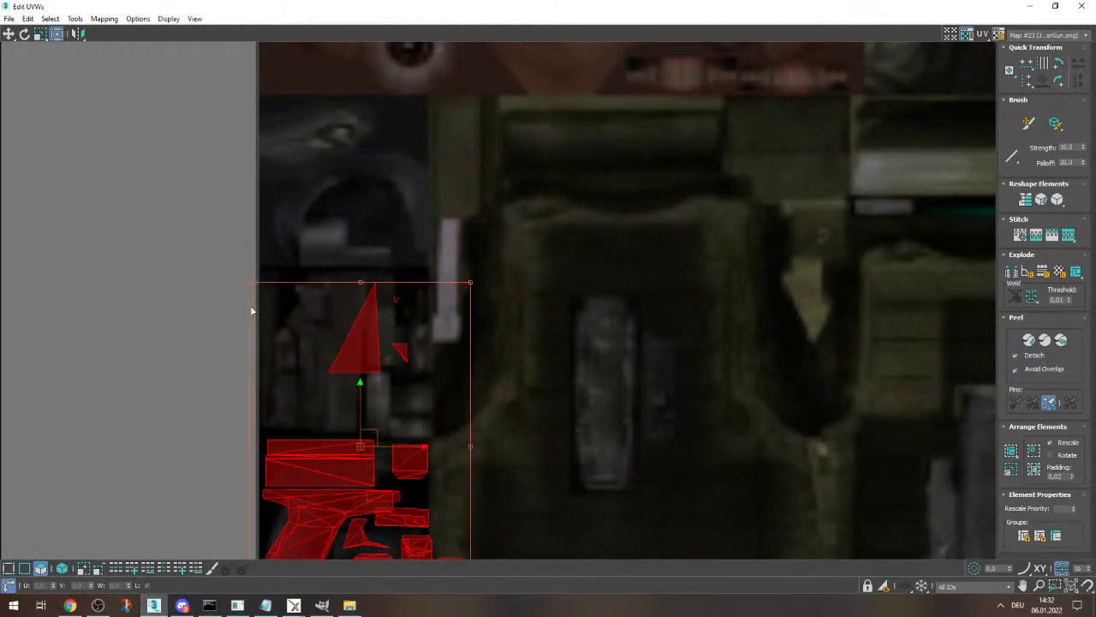
middle_click_drag(453, 480, 438, 364)
scroll(438, 364, "up", 1)
middle_click_drag(222, 557, 255, 505)
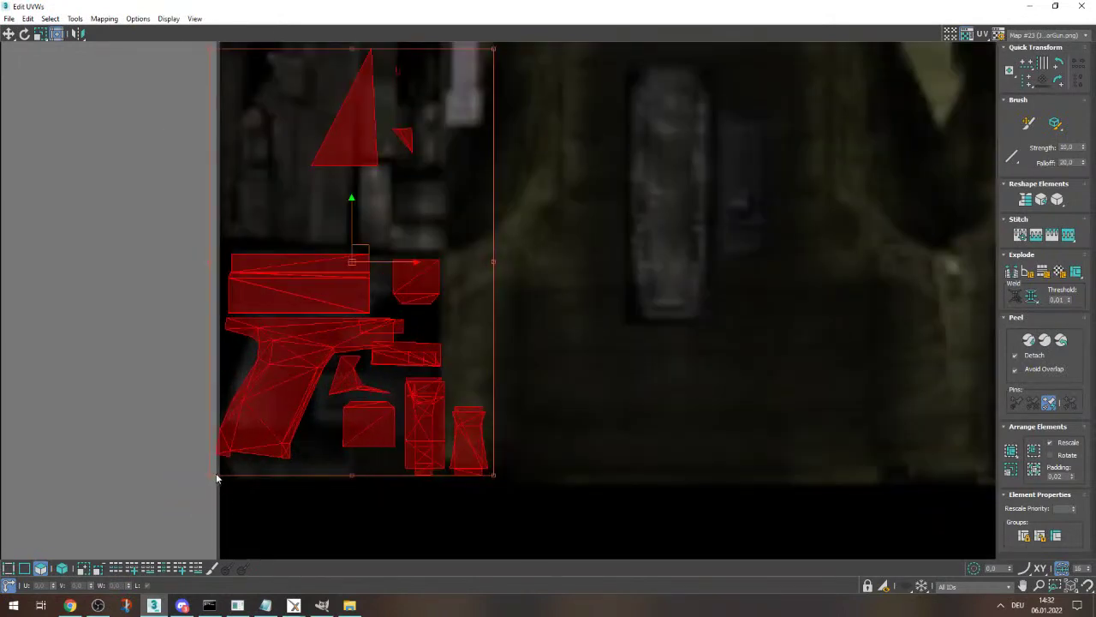
left_click_drag(217, 478, 216, 442)
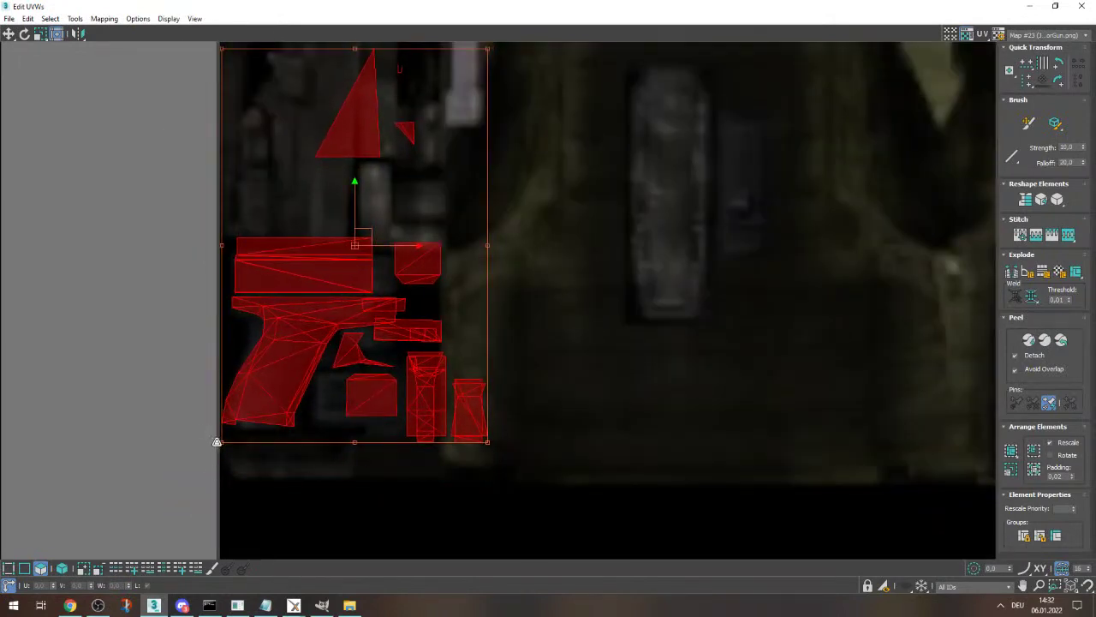
left_click_drag(488, 442, 448, 444)
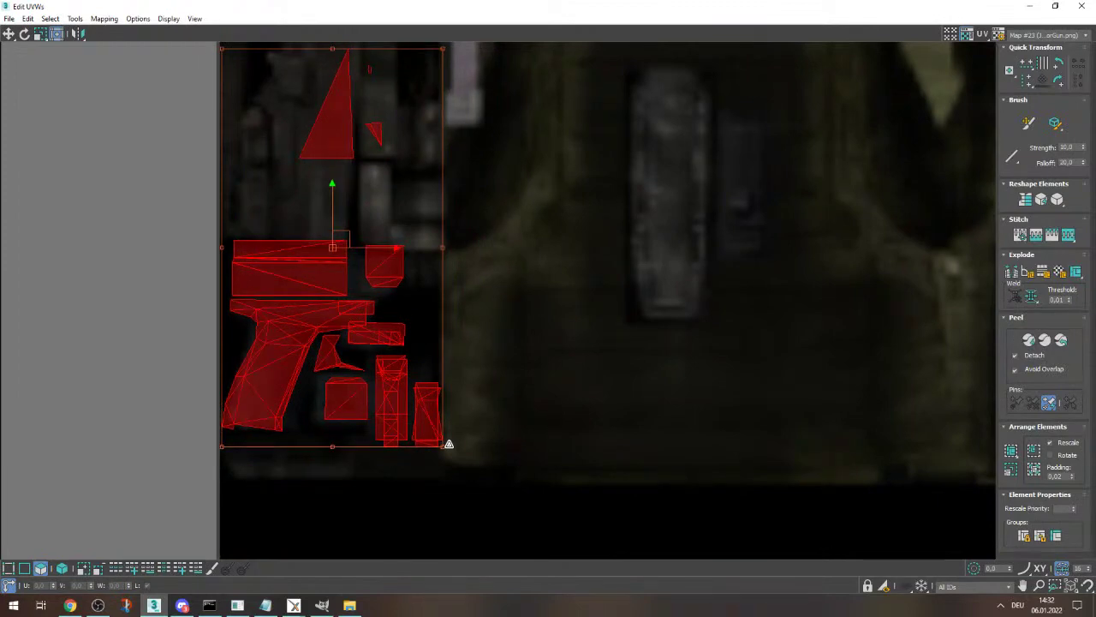
left_click(529, 491)
- Close the UV editor and collapse the Unwrap UVW modifier into the 6gun mesh
left_click(1082, 6)
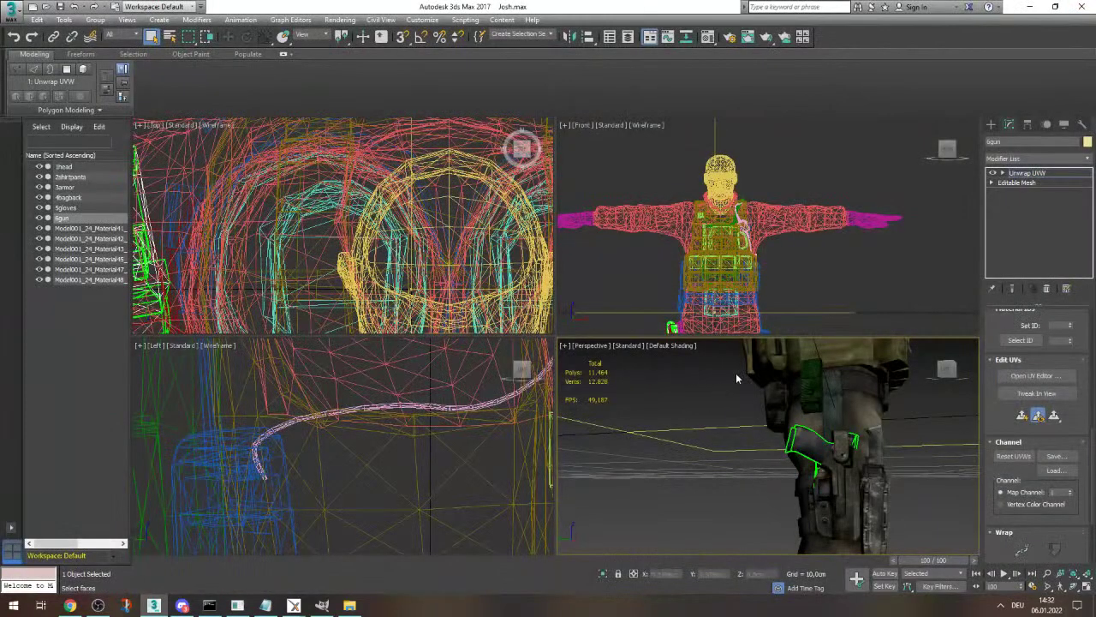
right_click(1028, 177)
left_click(1023, 277)
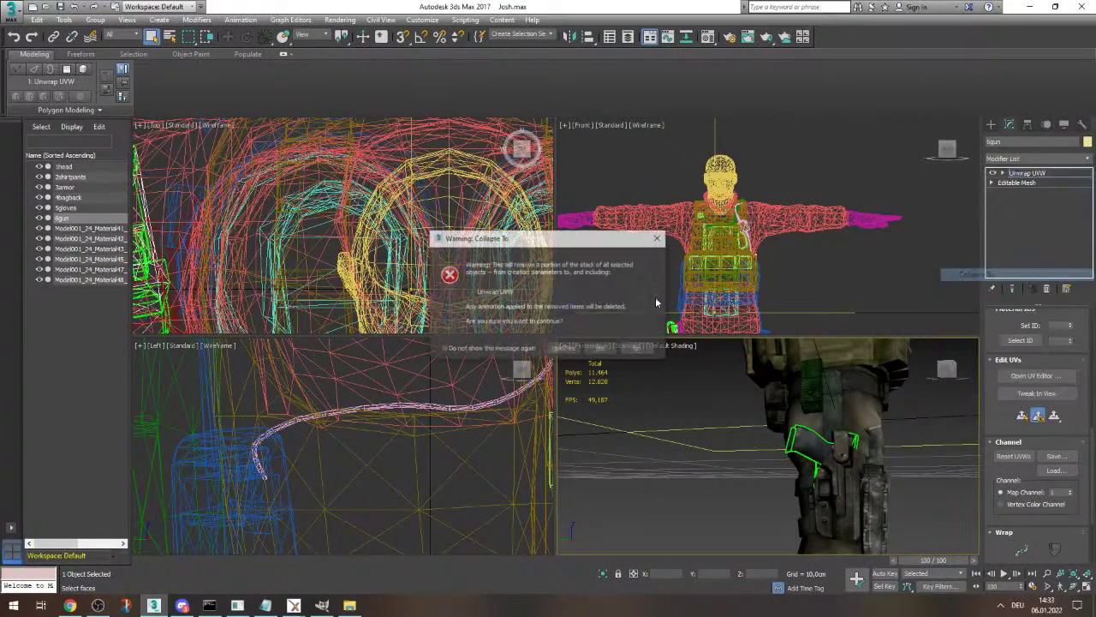
left_click(606, 352)
- Select the Model001_24_Material41 mesh covering the vest pouches and straps, and rename it 7armorparts
left_click(840, 492)
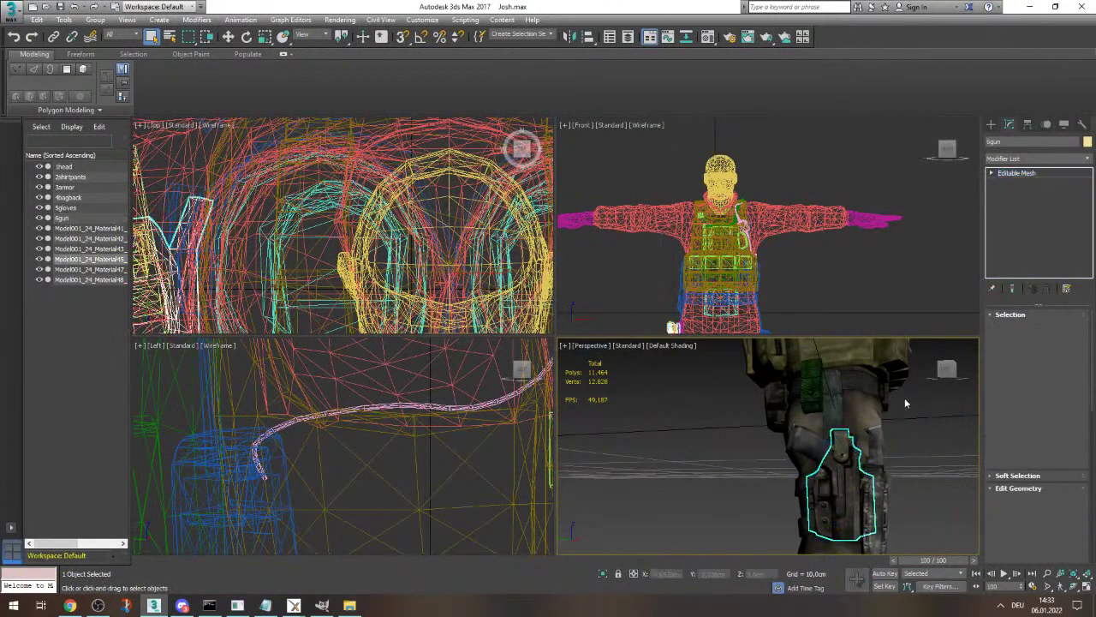
left_click(86, 228)
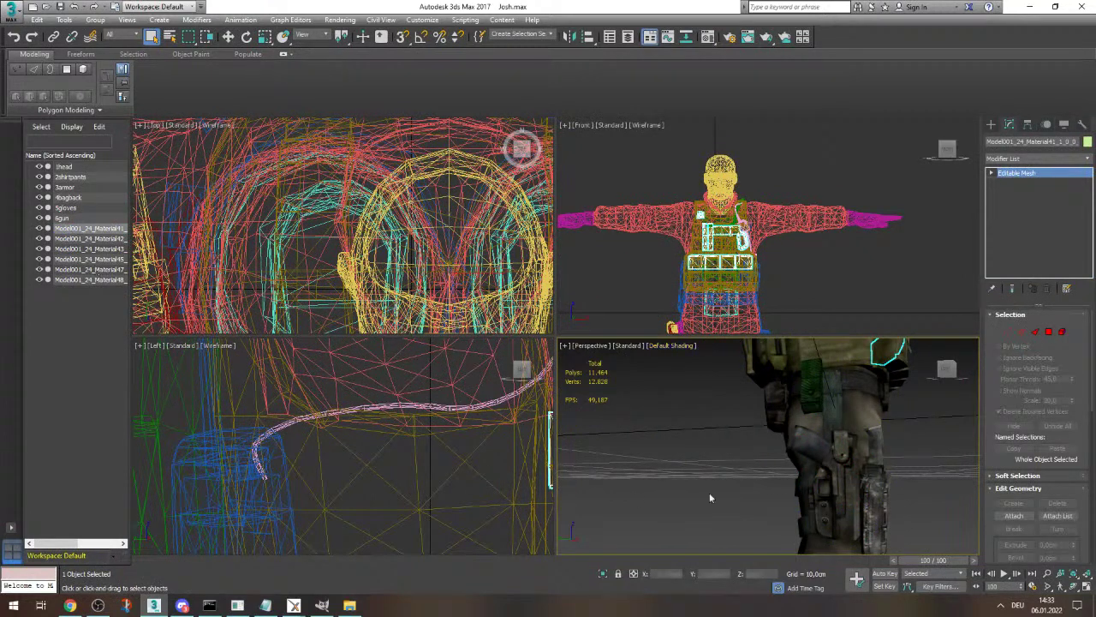
key("z")
left_click(947, 369)
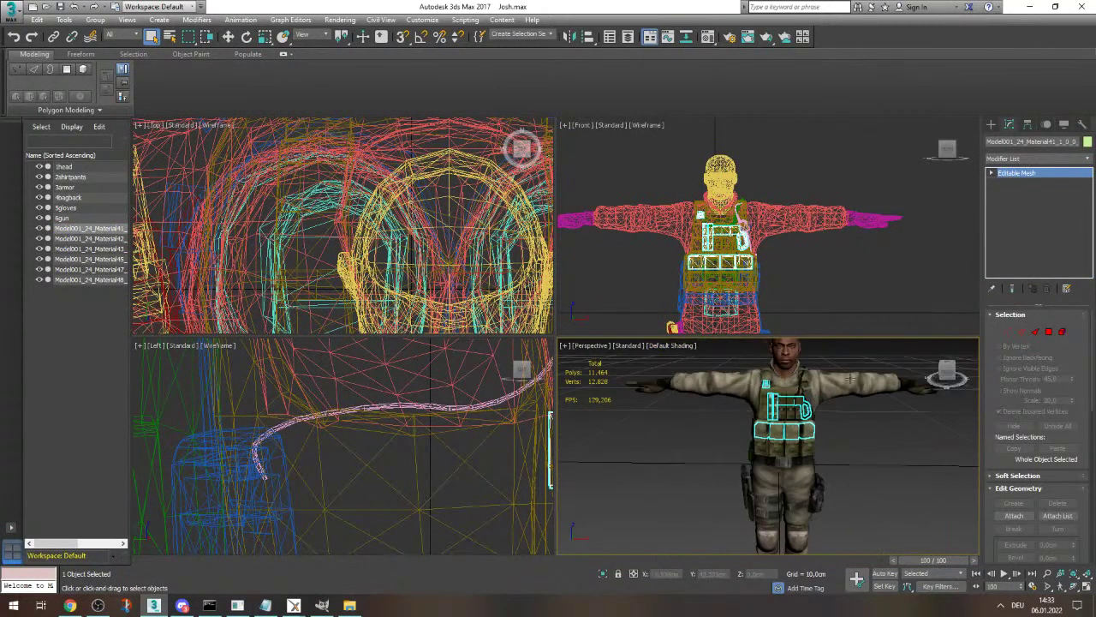
scroll(772, 417, "down", 6)
scroll(771, 407, "up", 4)
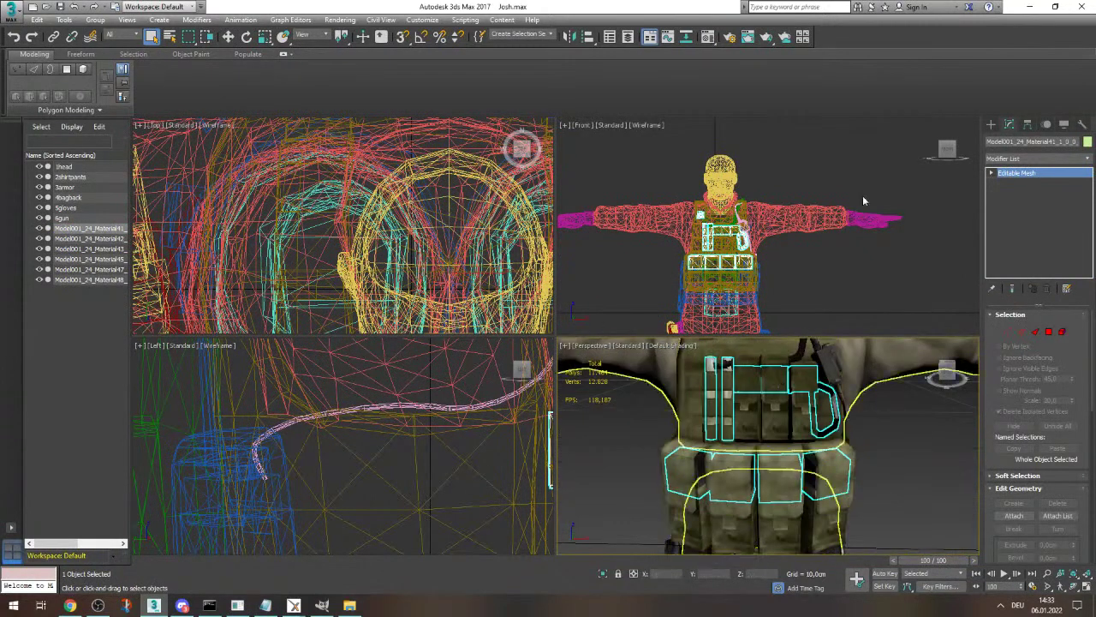
left_click(1038, 141)
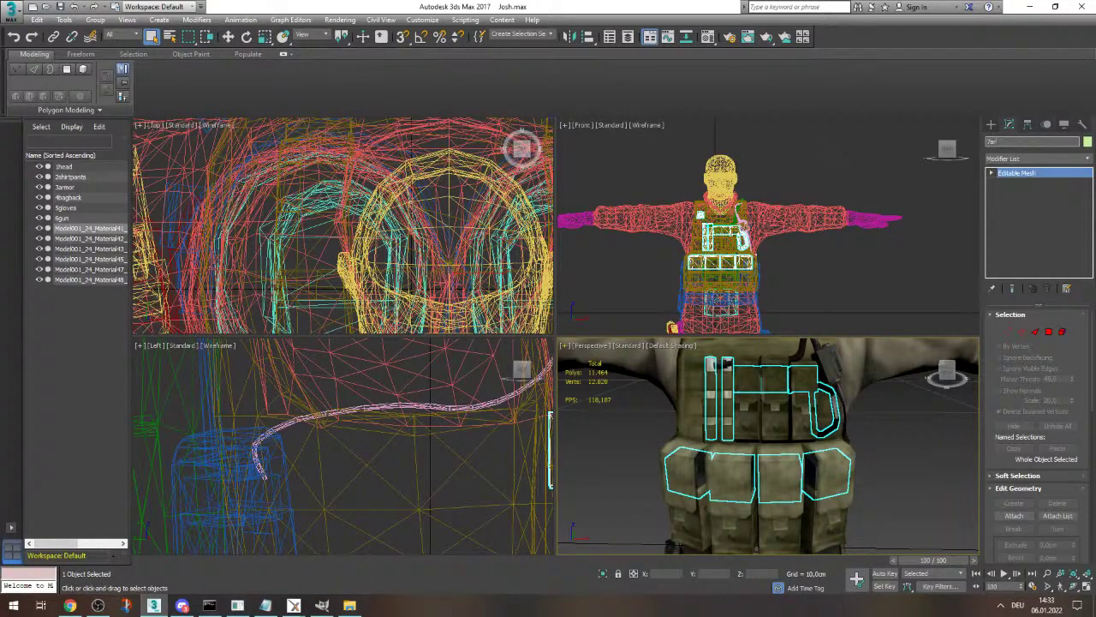
key("Return")
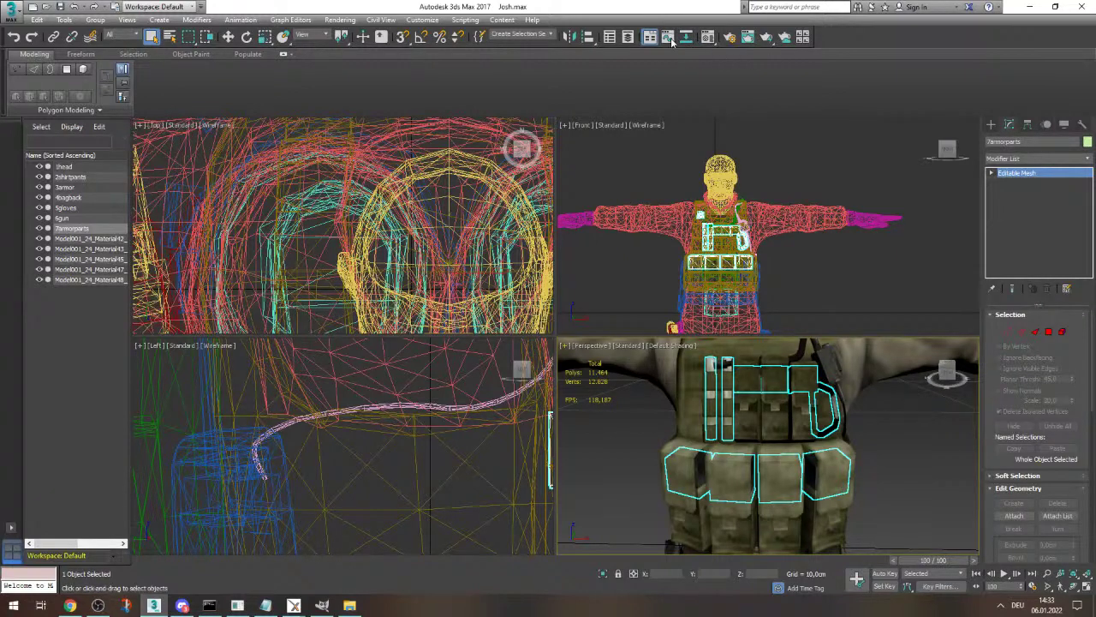
- Check the JoshbagShoesGearGloves.png texture and assign Material #85 to the 7armorparts mesh
left_click(708, 38)
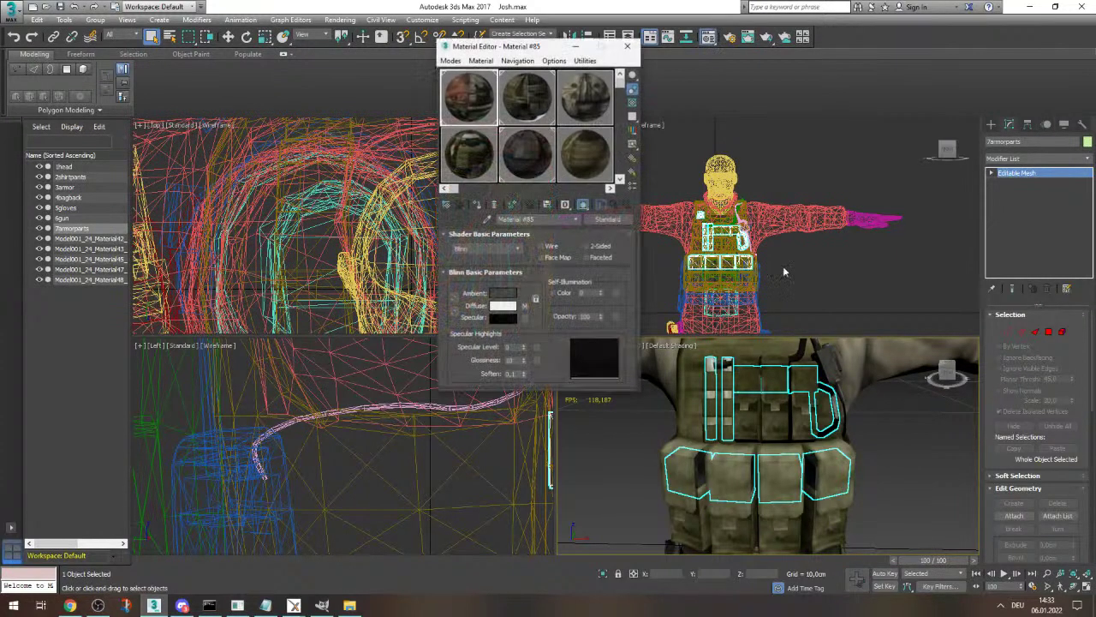
left_click(350, 605)
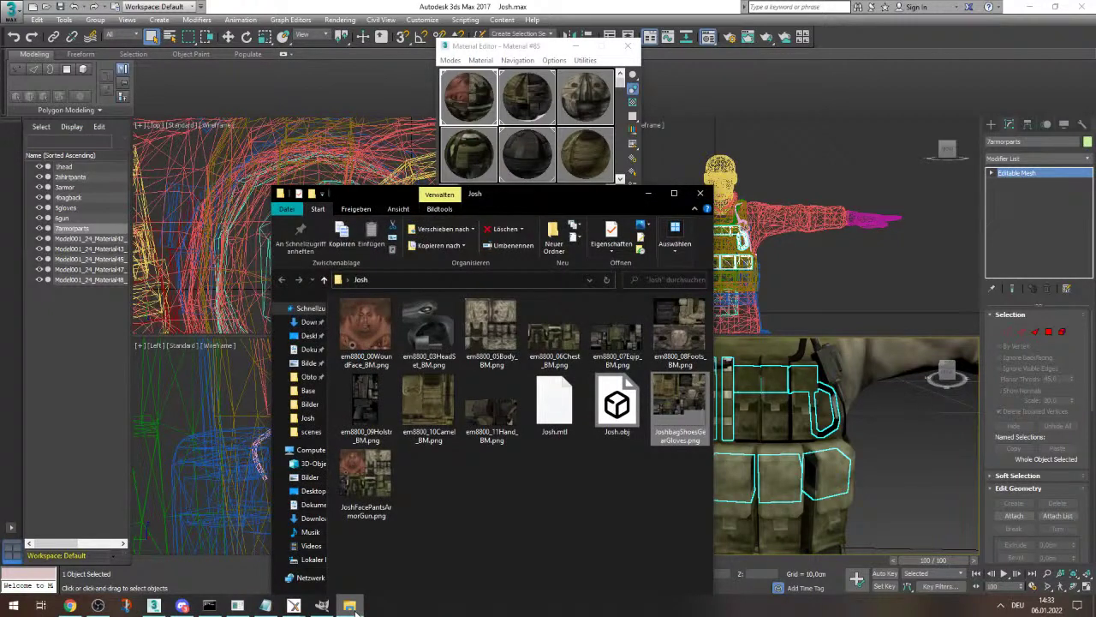
double_click(681, 403)
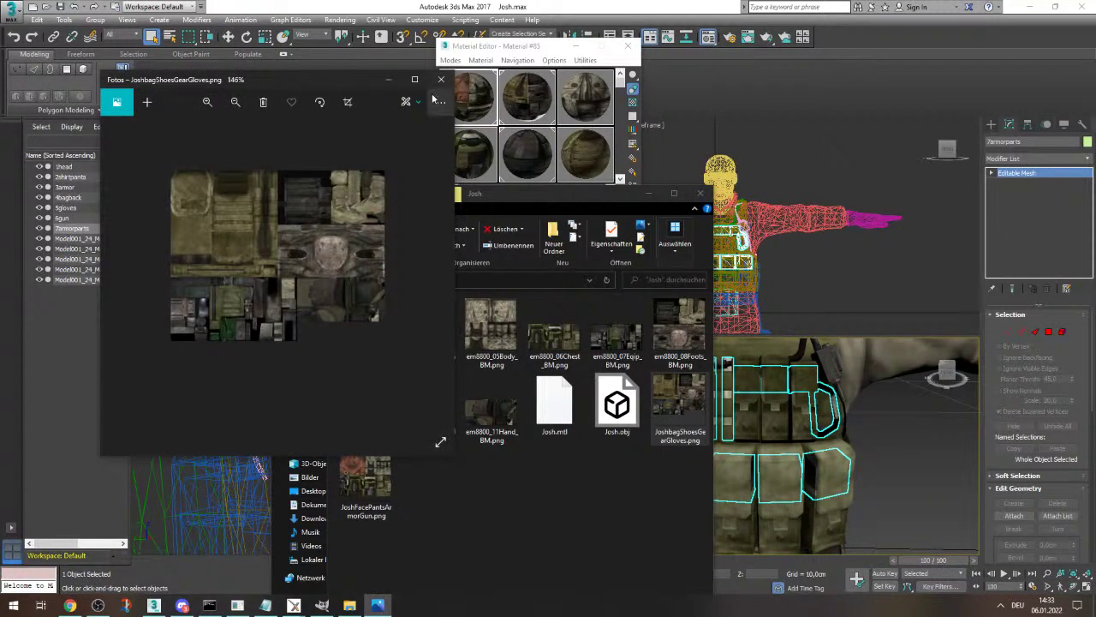
left_click(441, 79)
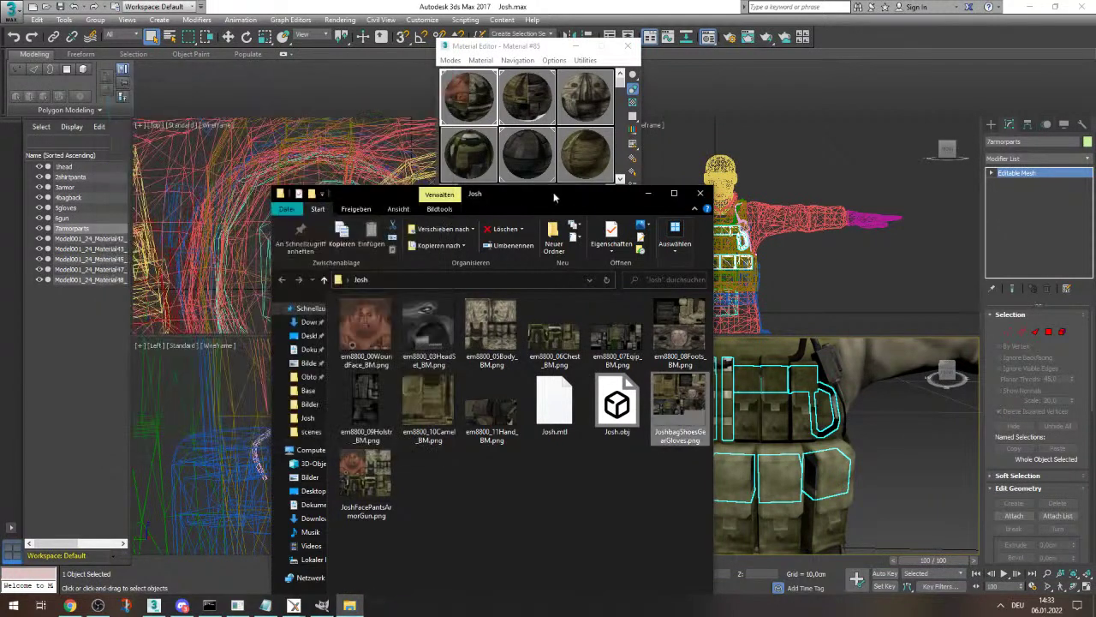
left_click(698, 194)
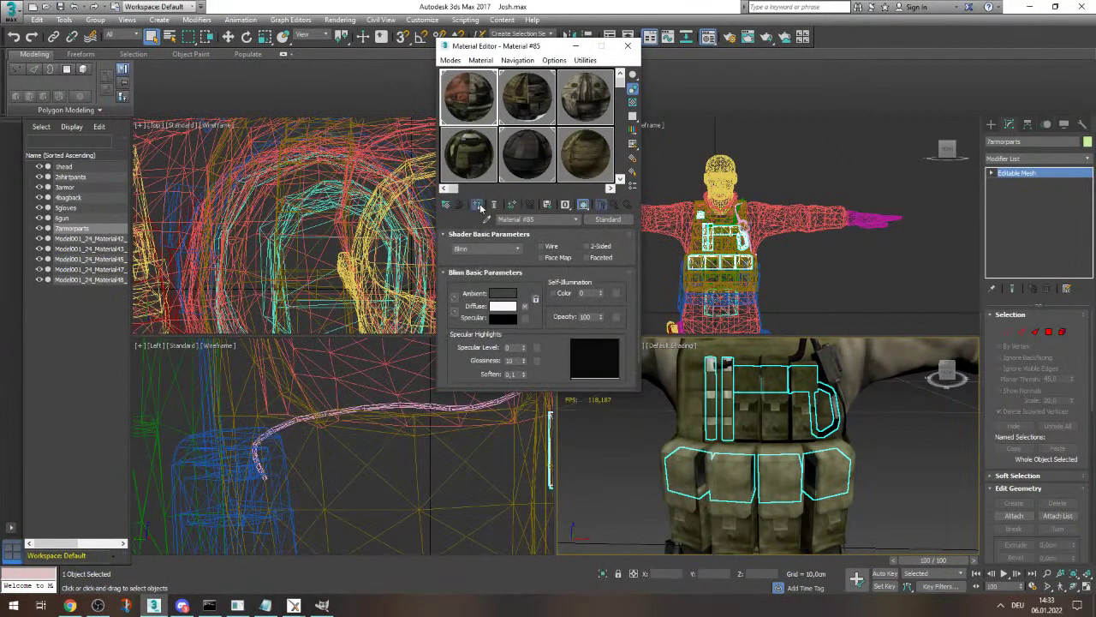
left_click(628, 45)
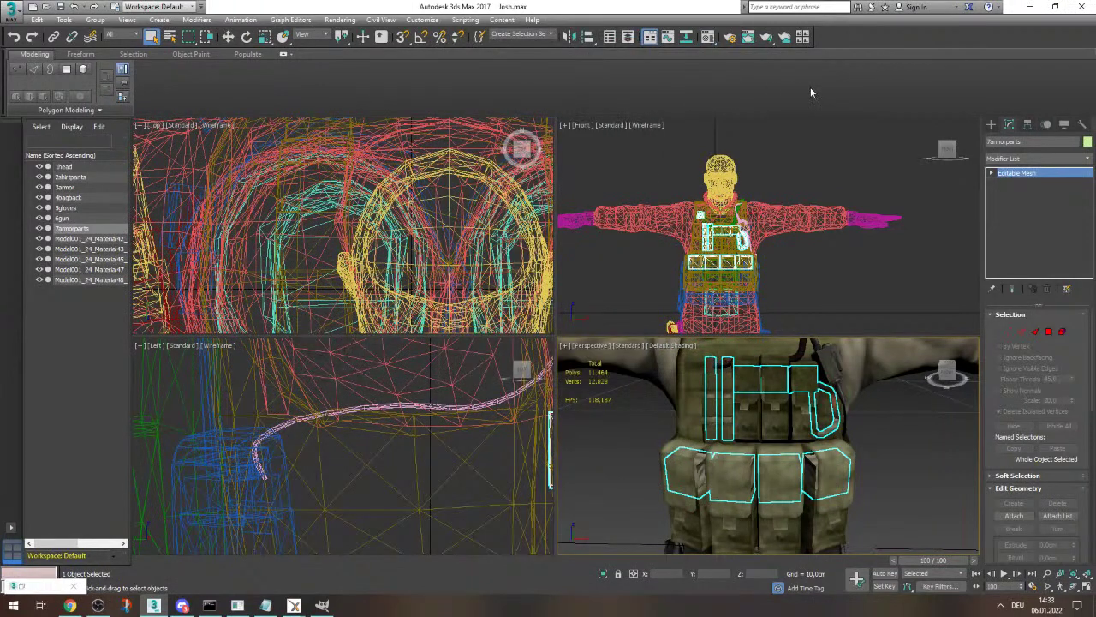
- Add an Unwrap UVW modifier to the 7armorparts mesh and open its UV editor
left_click(1086, 159)
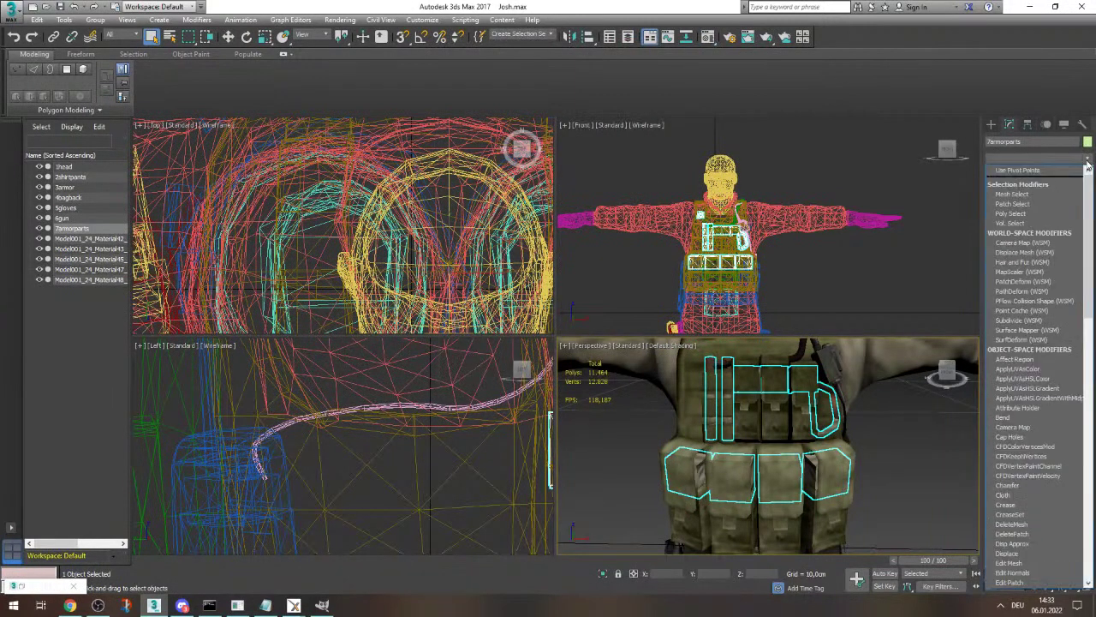
scroll(1053, 489, "down", 15)
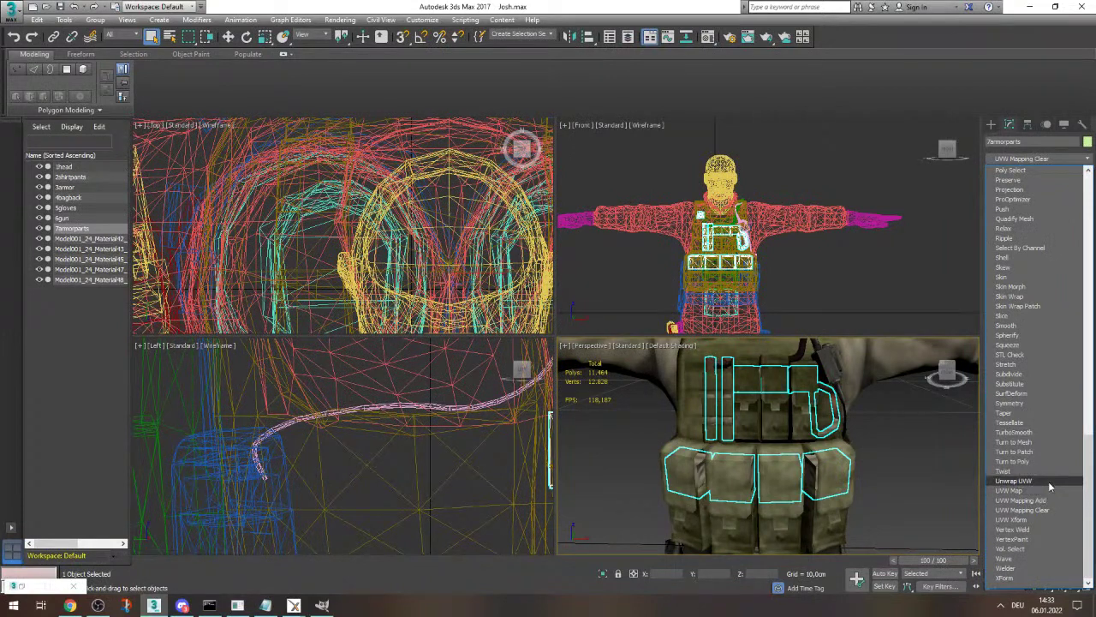
left_click(1019, 481)
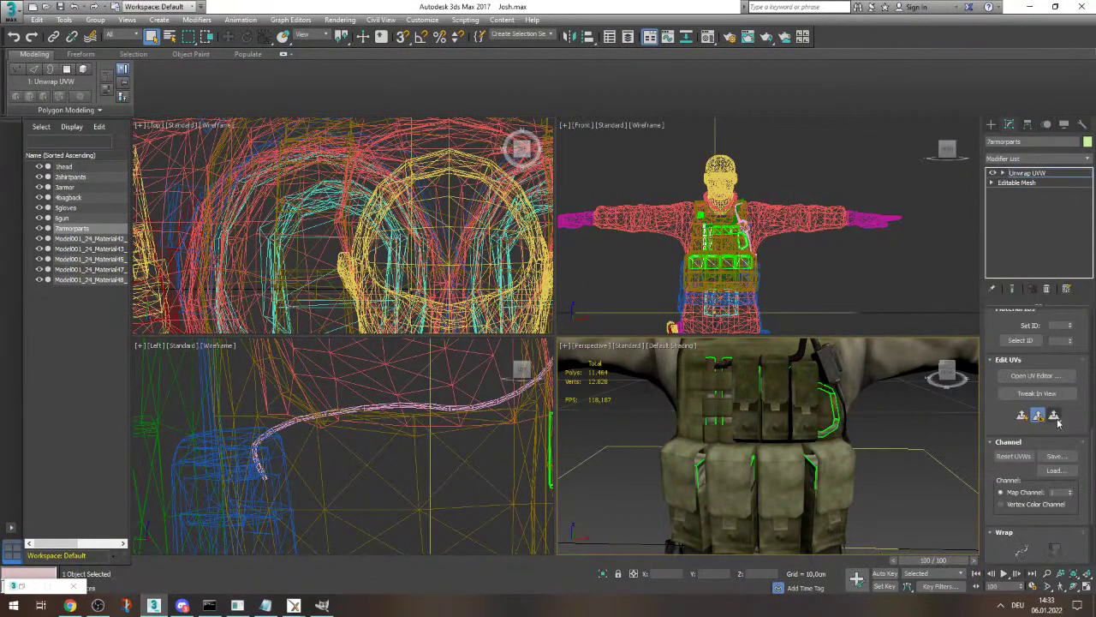
left_click(1018, 376)
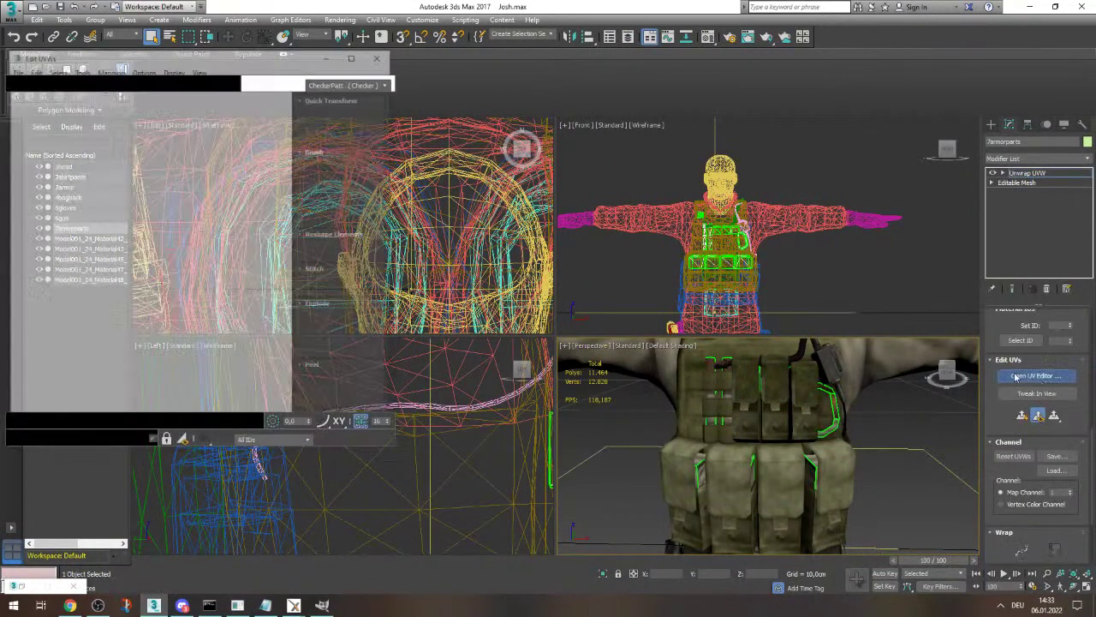
- Display JoshFacePantsArmorGun.png as the UV editor background, maximize the editor and select all the armor part UVs
left_click(343, 86)
left_click(342, 110)
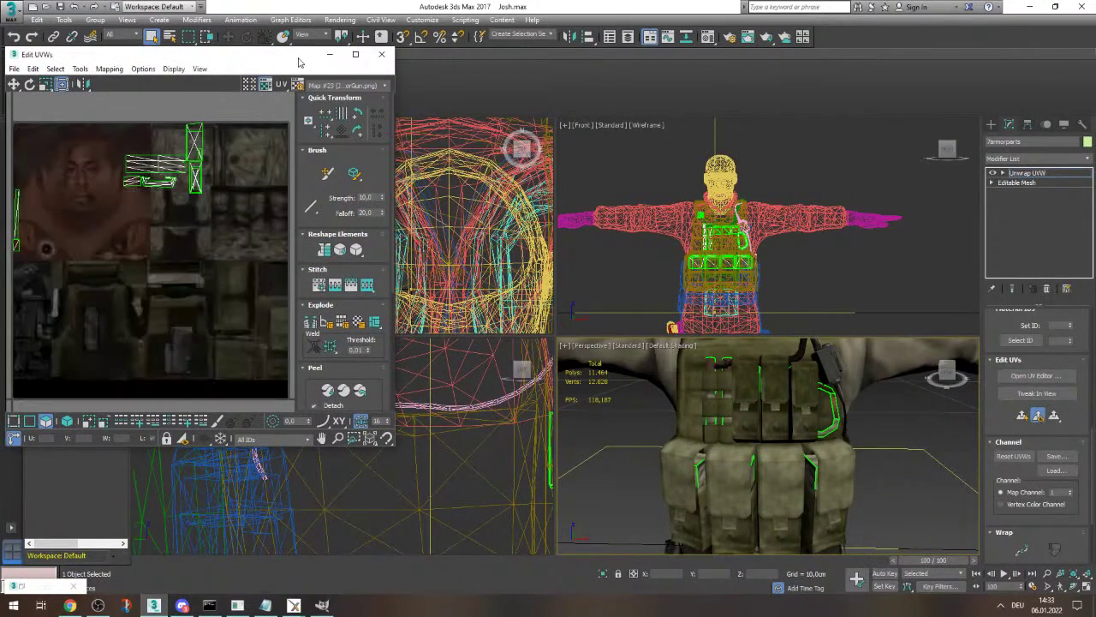
double_click(277, 55)
left_click_drag(724, 5, 565, 101)
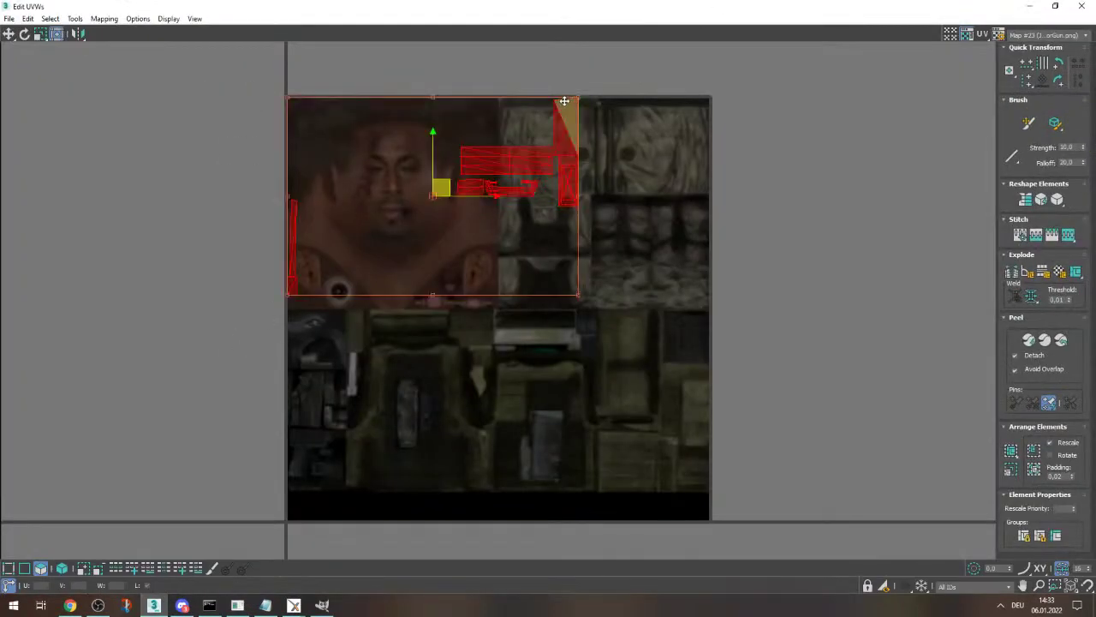
- Move the armor part UVs to the lower half of the texture and scale them to fit the vest artwork beside the gun section
left_click_drag(509, 154, 638, 376)
left_click_drag(417, 513, 352, 482)
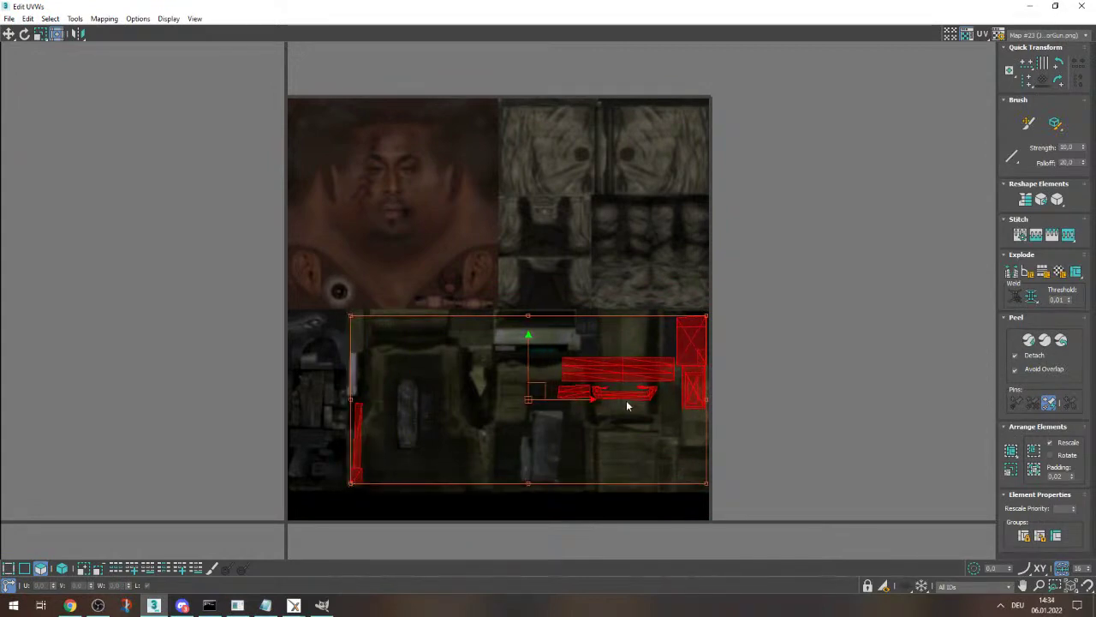
left_click_drag(658, 331, 683, 326)
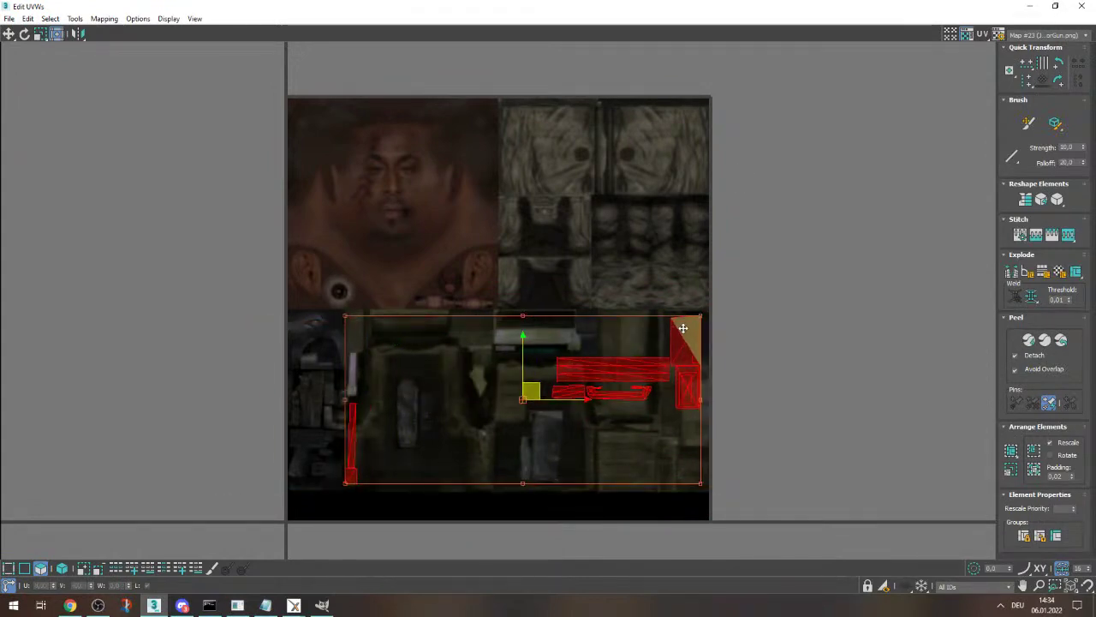
- Compare the repositioned armor part UVs with the vest in the perspective view, checking the small box shell at the texture's right edge
left_click_drag(847, 8, 433, 90)
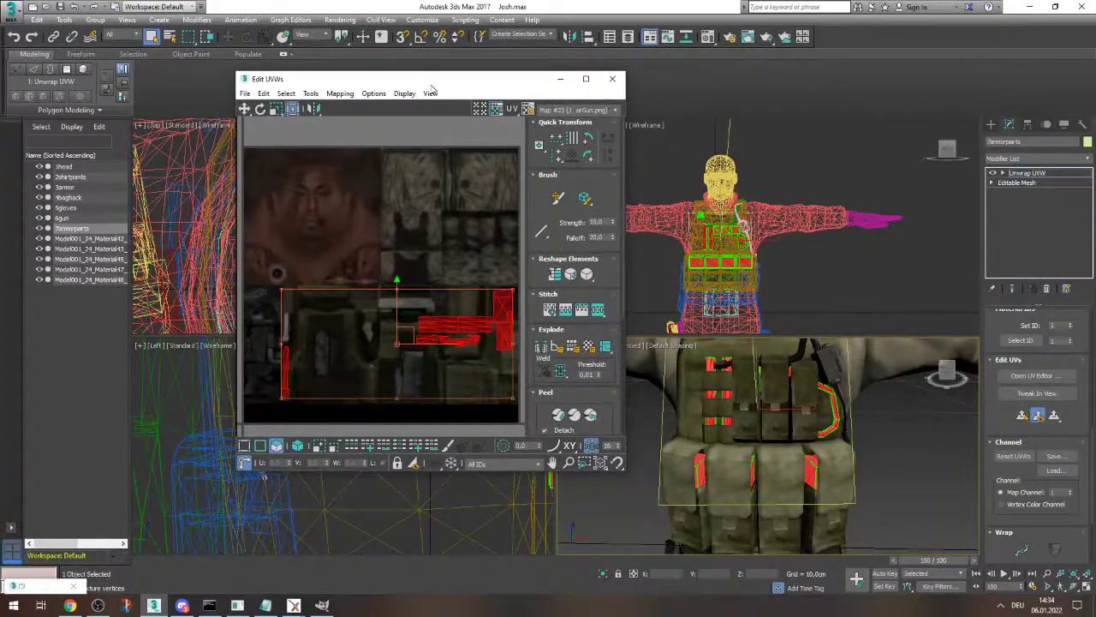
double_click(431, 84)
left_click(710, 413)
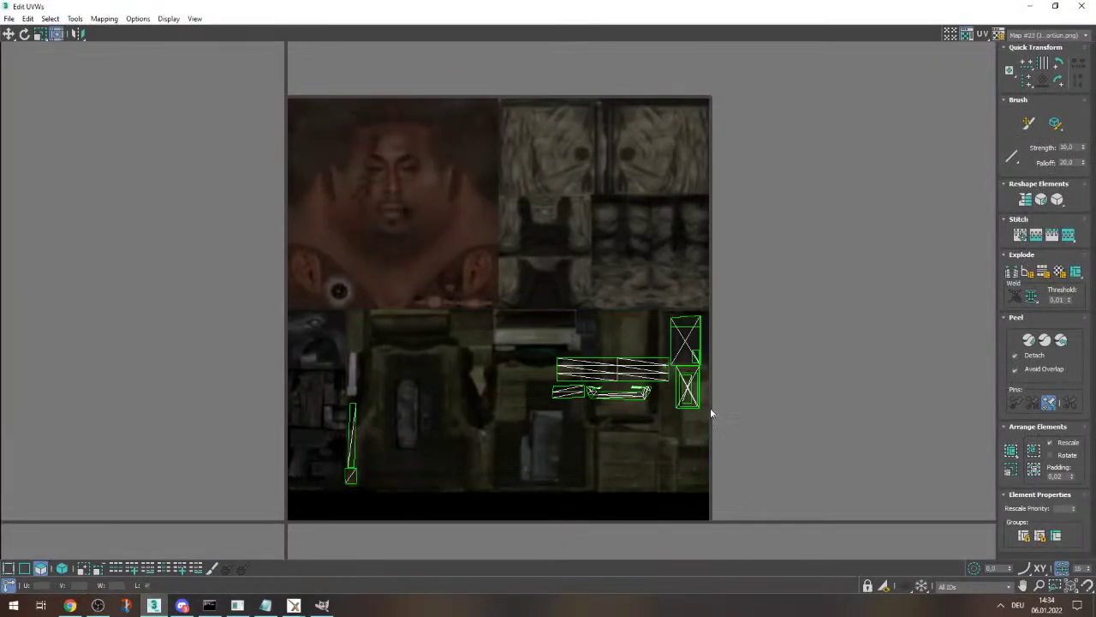
left_click(687, 390)
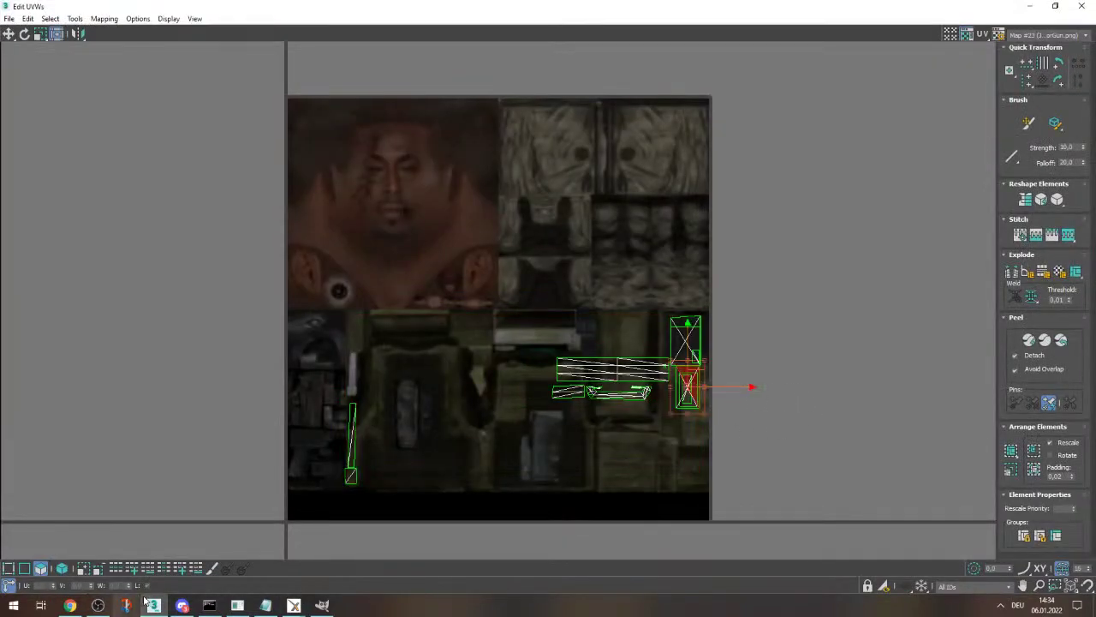
left_click_drag(790, 5, 536, 105)
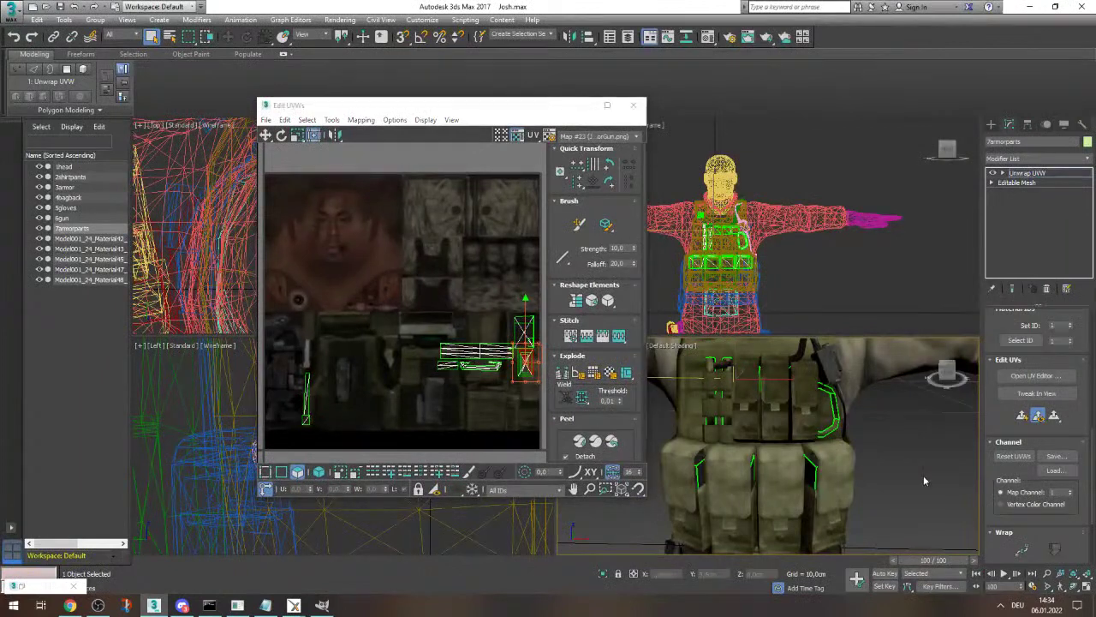
- Switch to XNA Posing Studio to examine the reference vest, and inspect the same armor parts in the 3ds Max perspective view
left_click(338, 553)
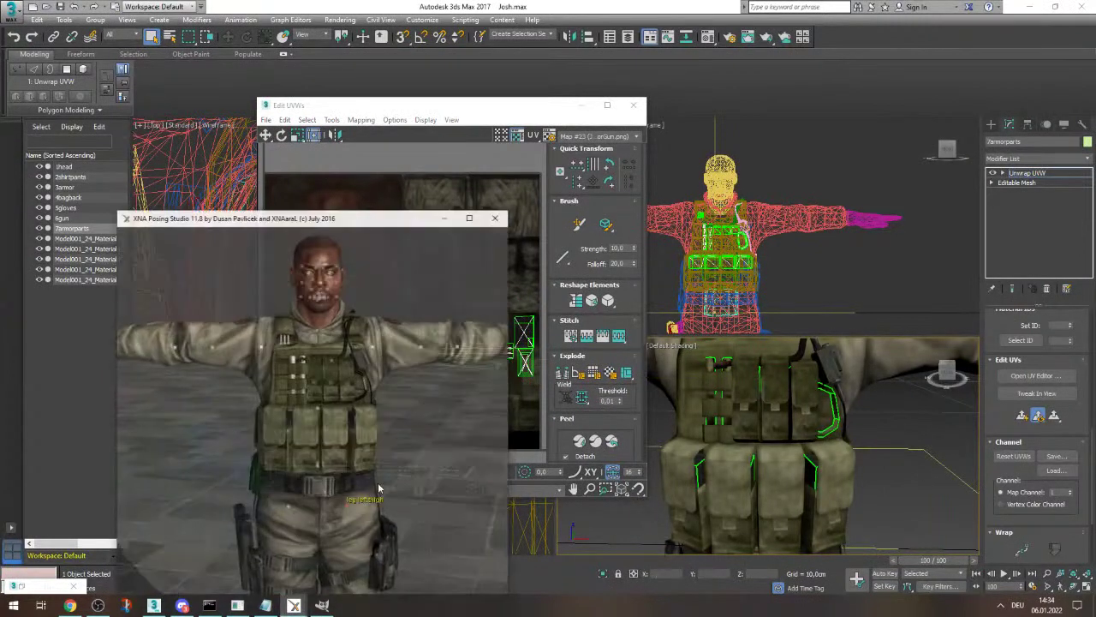
right_click_drag(368, 388, 442, 296)
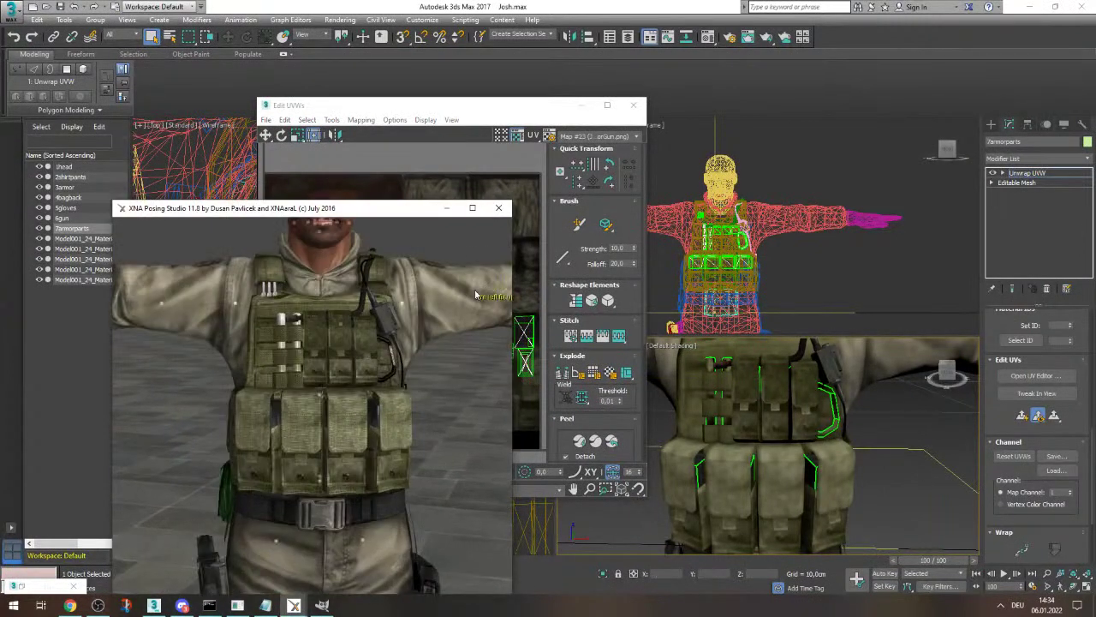
left_click(447, 208)
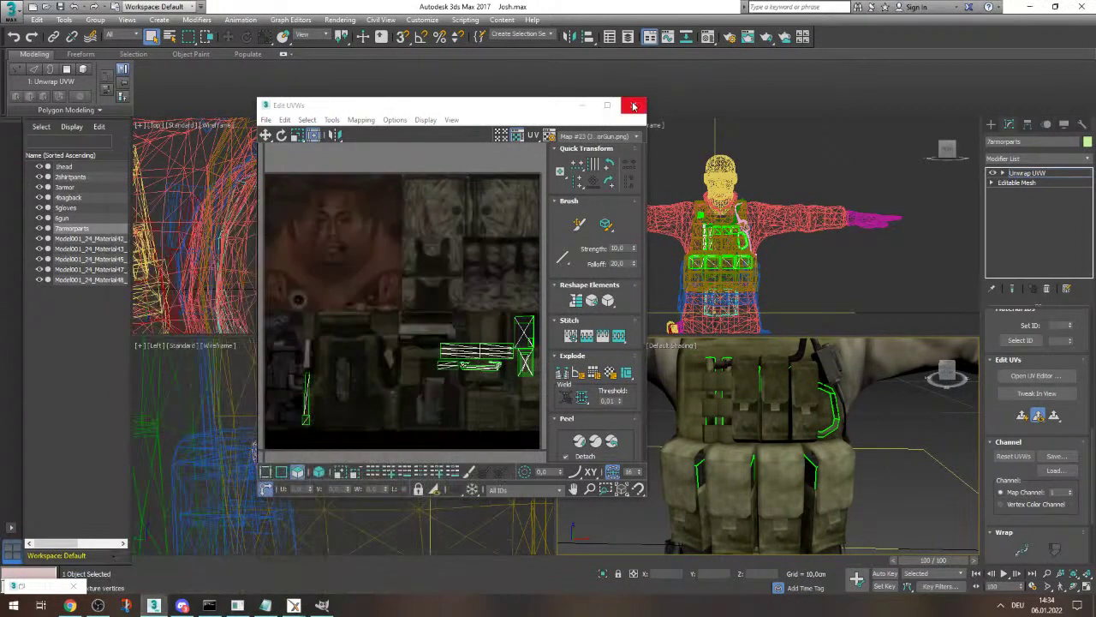
scroll(839, 431, "down", 5)
scroll(830, 411, "up", 4)
scroll(829, 333, "up", 3)
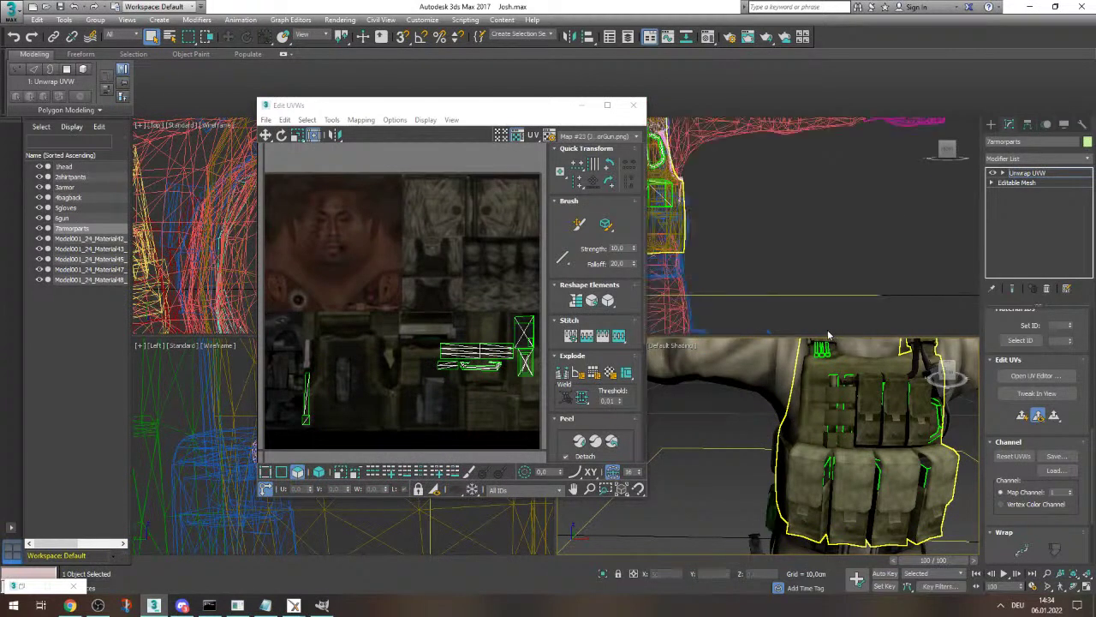
scroll(828, 343, "down", 3)
scroll(921, 364, "up", 6)
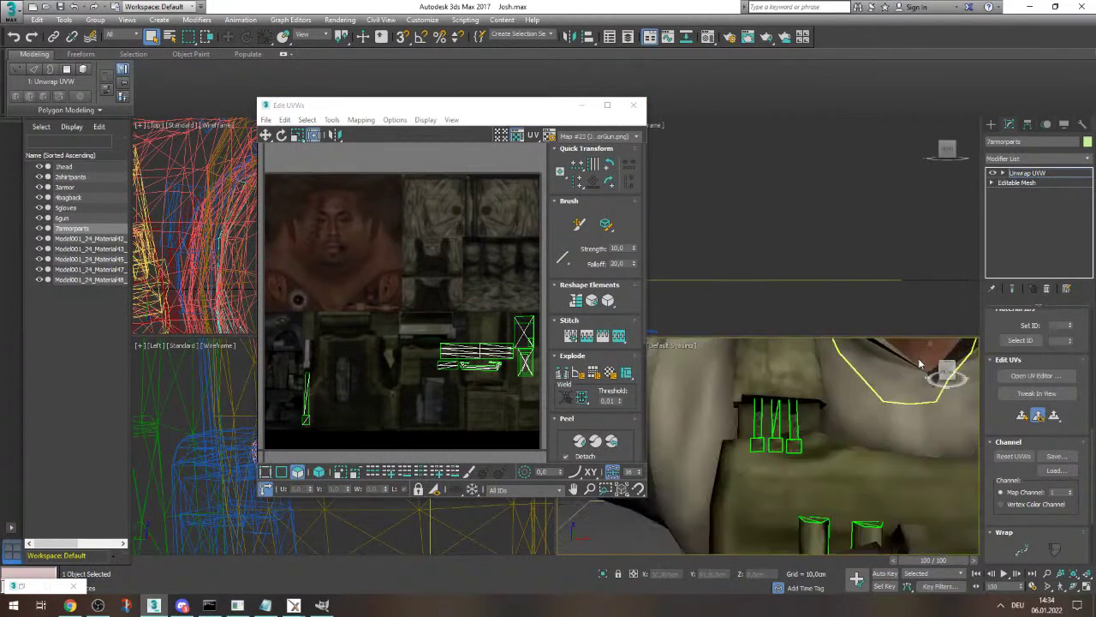
- Close the UV editor and delete the finished 7armorparts mesh from the scene
scroll(775, 391, "down", 4)
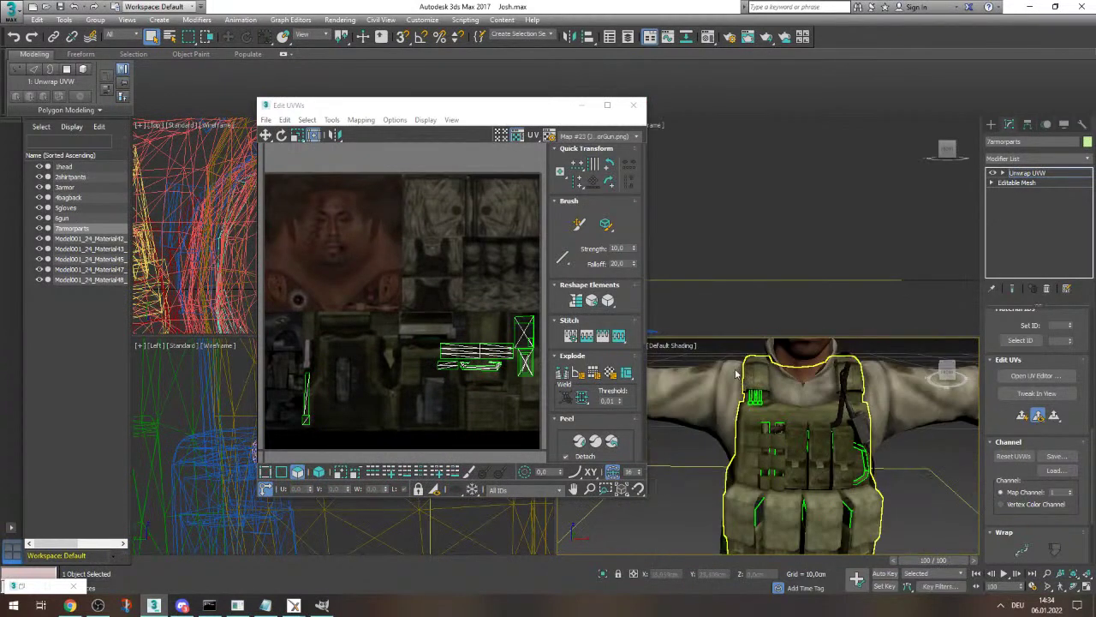
left_click(634, 104)
left_click(68, 351)
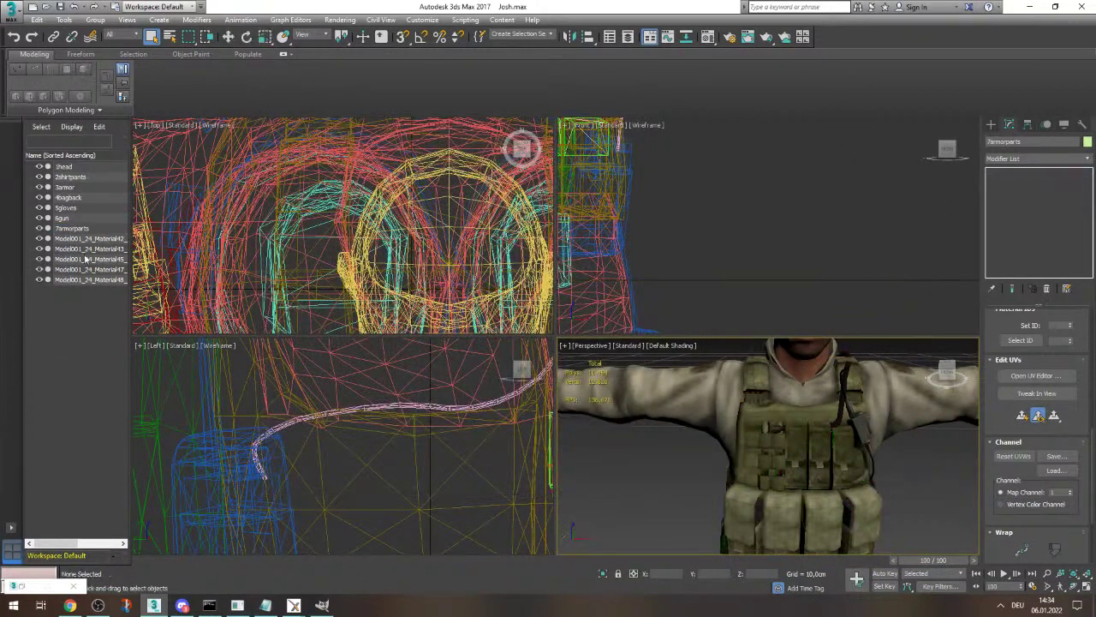
left_click(84, 228)
key("Delete")
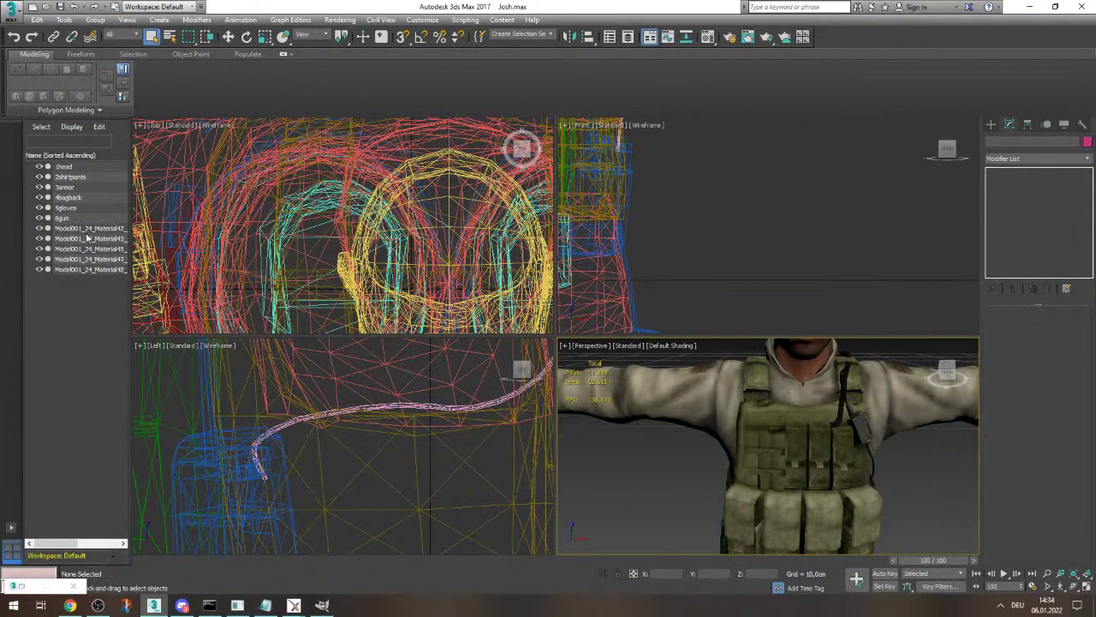
- Find the Model001_24_Material42 pouch at the back of the character's waist and delete it
left_click(90, 229)
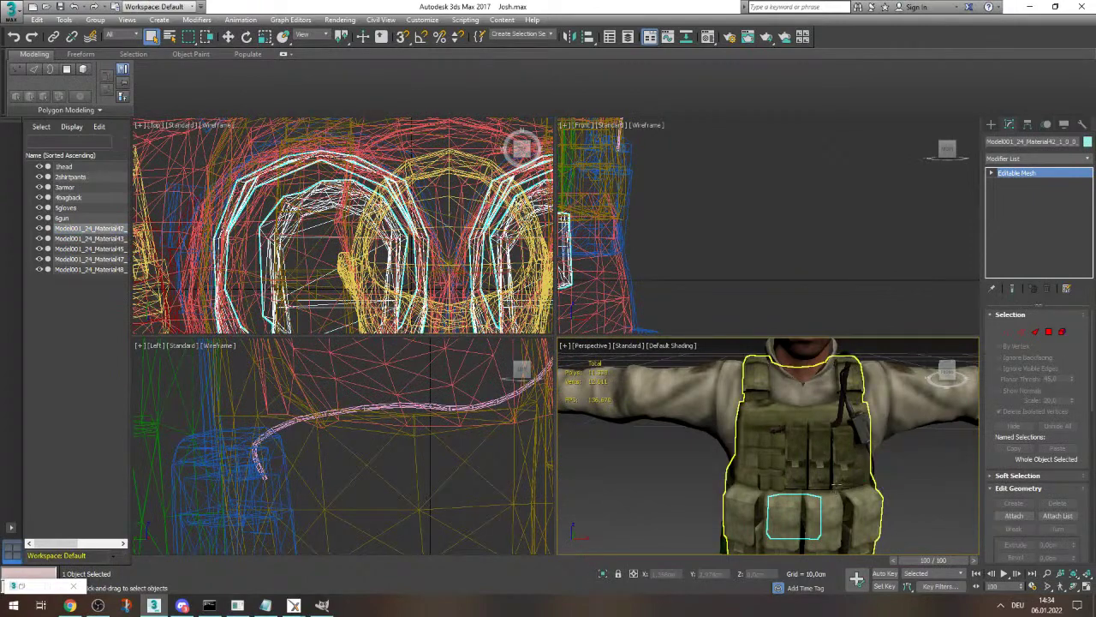
scroll(829, 503, "up", 2)
middle_click_drag(830, 503, 892, 445, "alt")
left_click(859, 485)
scroll(859, 485, "down", 2)
scroll(813, 501, "up", 5)
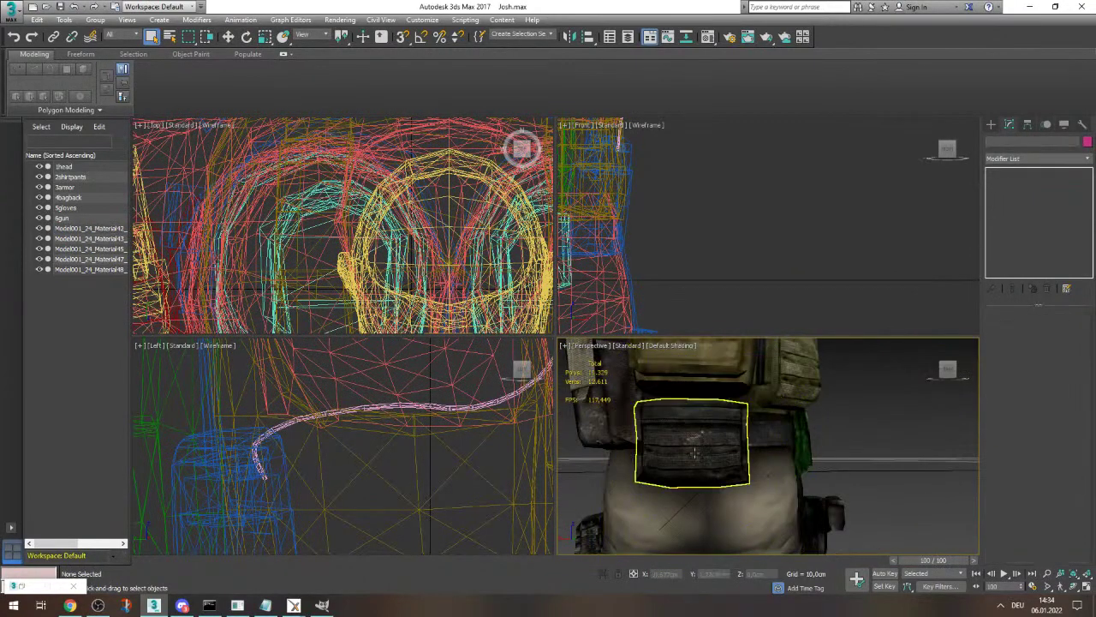
left_click(722, 461)
key("Delete")
scroll(848, 489, "down", 8)
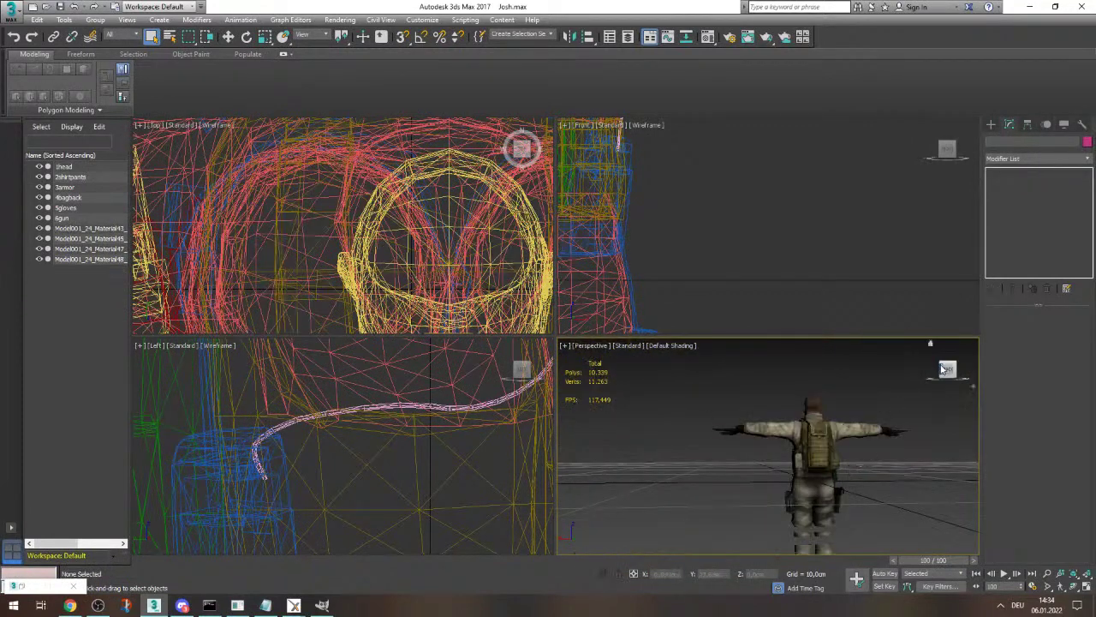
- Select the Model001_24_Material43 radio and cable mesh and inspect it on the front of the vest
left_click_drag(961, 377, 899, 382)
scroll(847, 431, "up", 5)
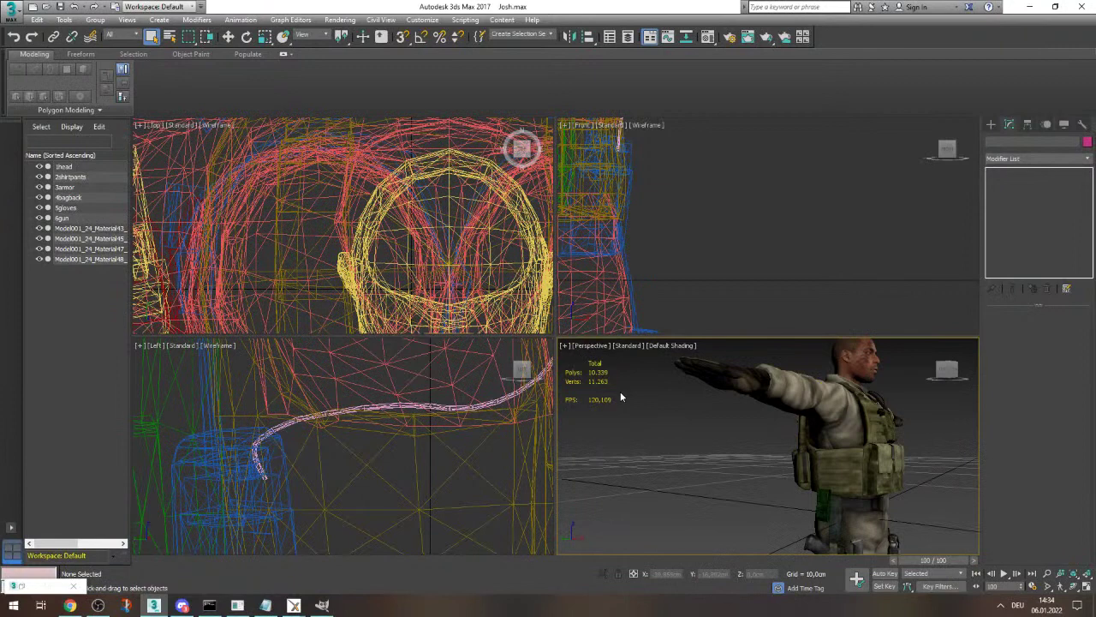
left_click(101, 239)
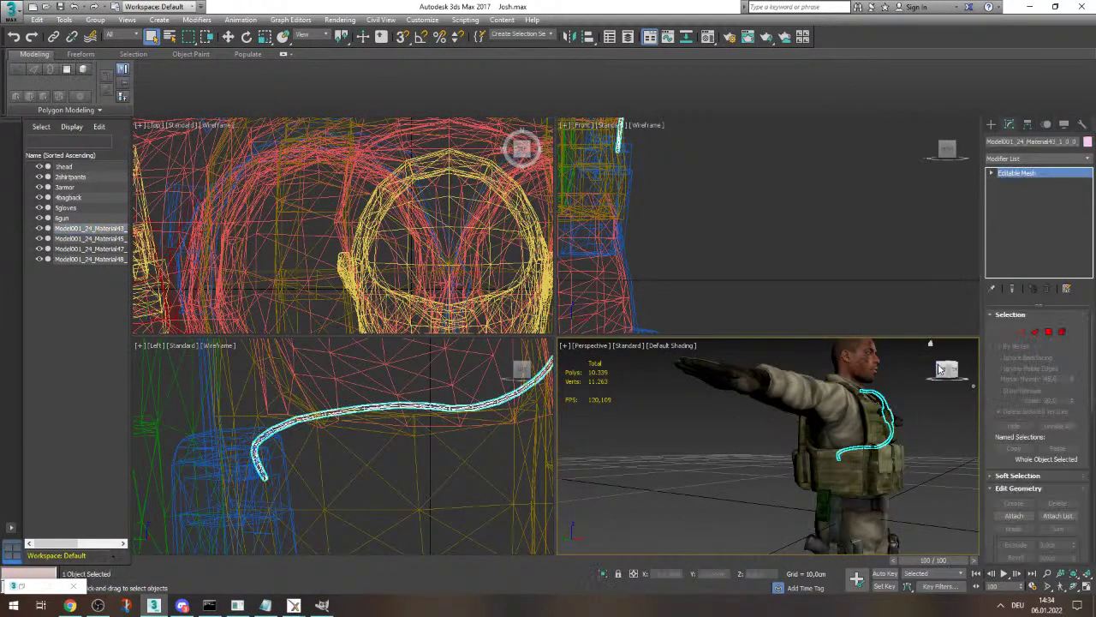
left_click_drag(940, 368, 908, 370)
scroll(844, 424, "up", 4)
scroll(844, 424, "down", 4)
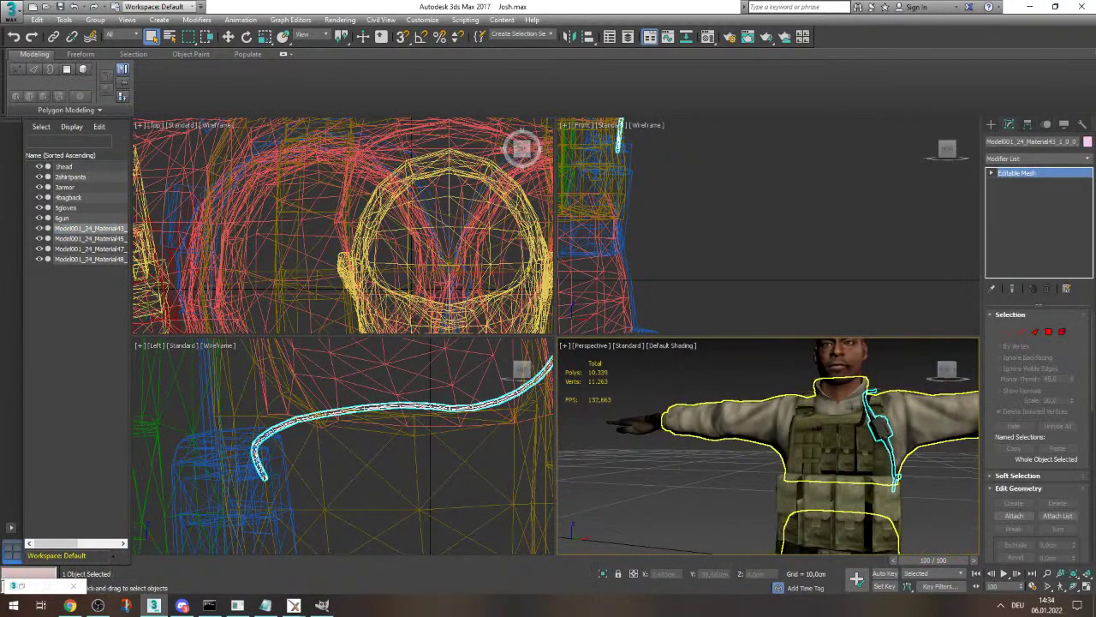
scroll(848, 407, "up", 2)
scroll(857, 428, "down", 4)
scroll(905, 390, "up", 6)
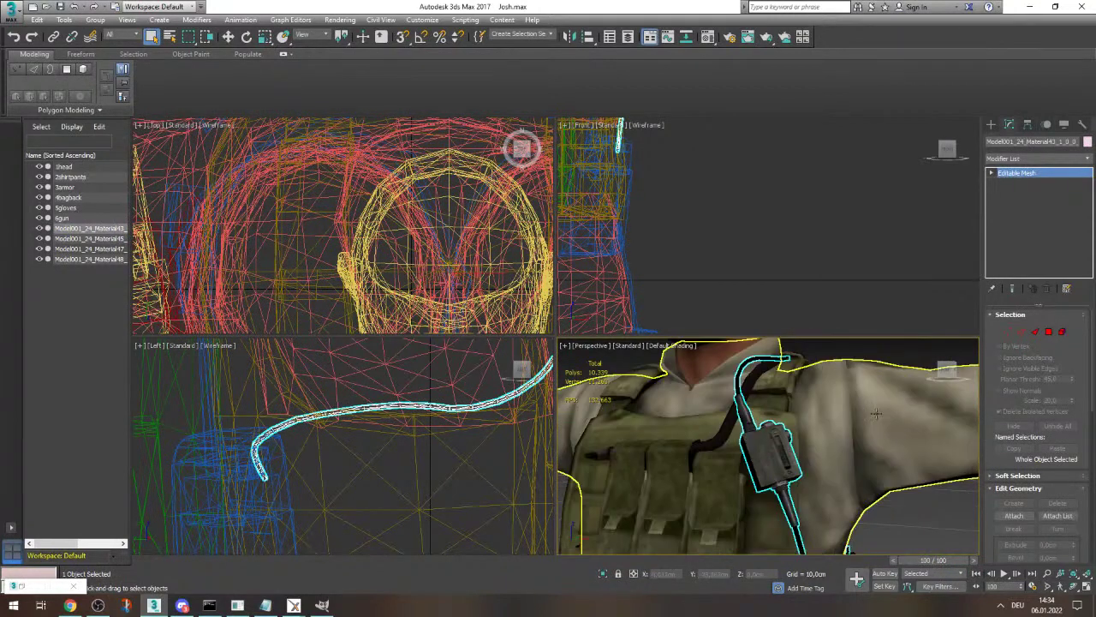
left_click(76, 229)
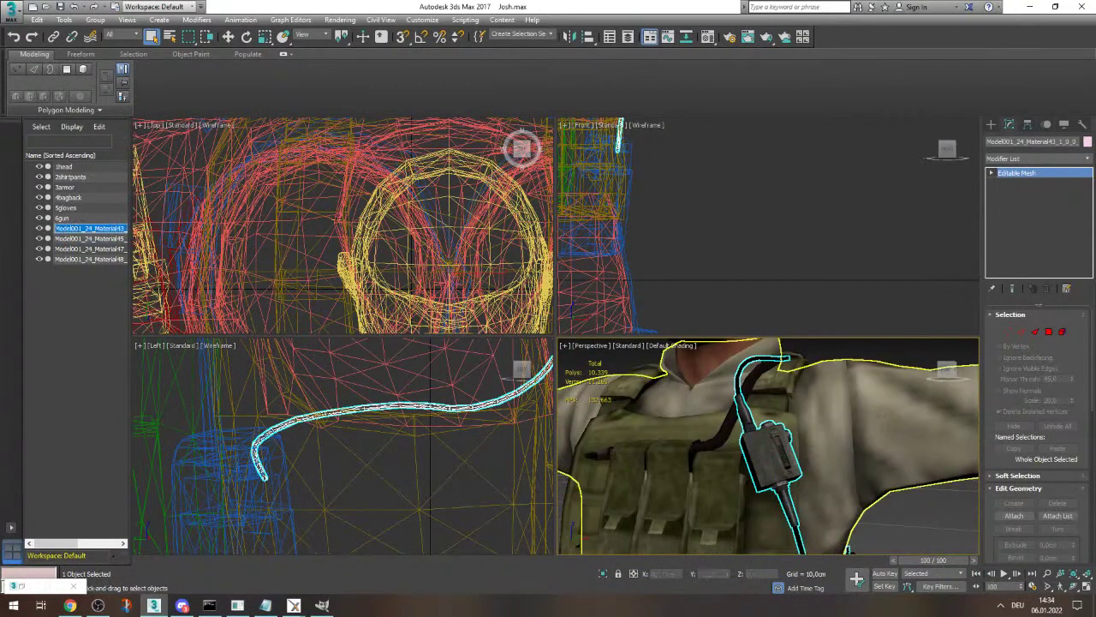
key("z")
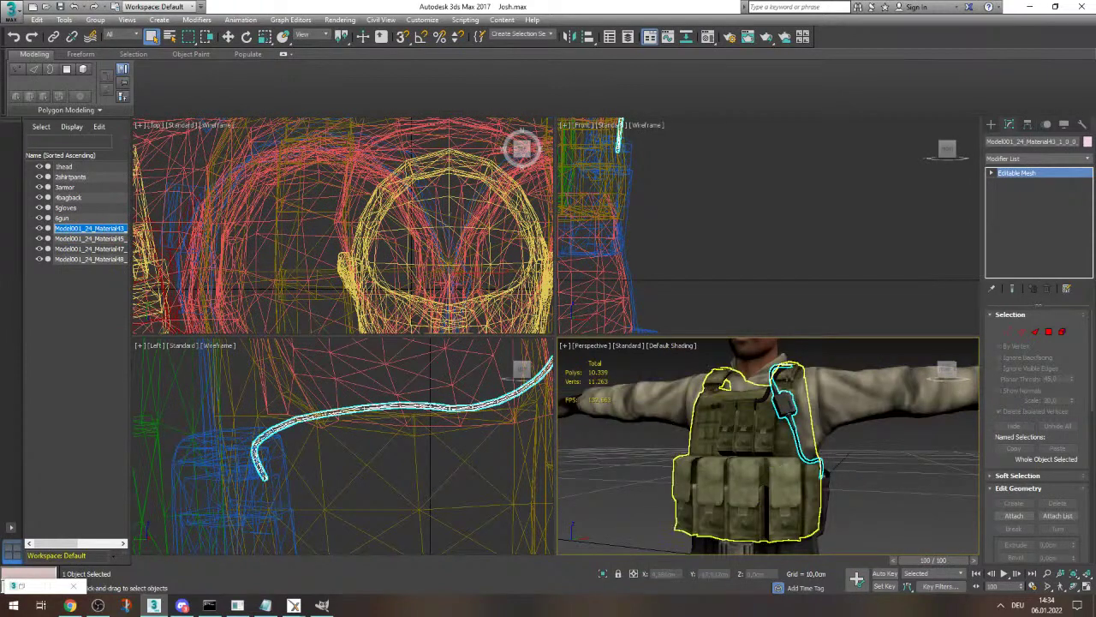
- Open JoshbagShoesGearGloves.png from the Josh folder on the desktop and check it for the radio artwork
left_click(161, 605)
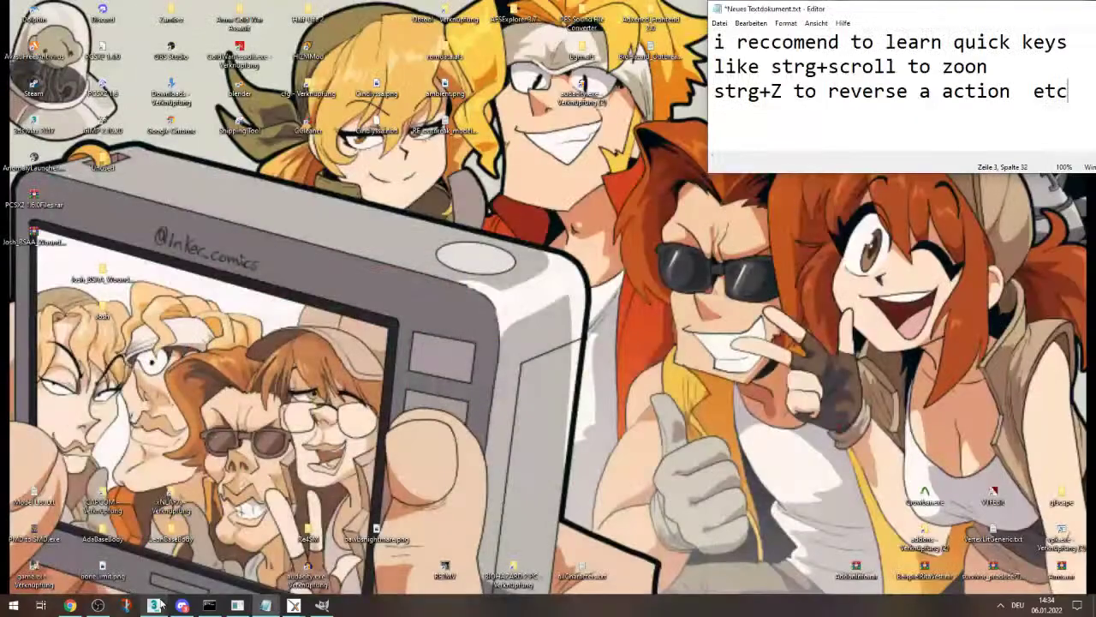
left_click(161, 605)
left_click(161, 605)
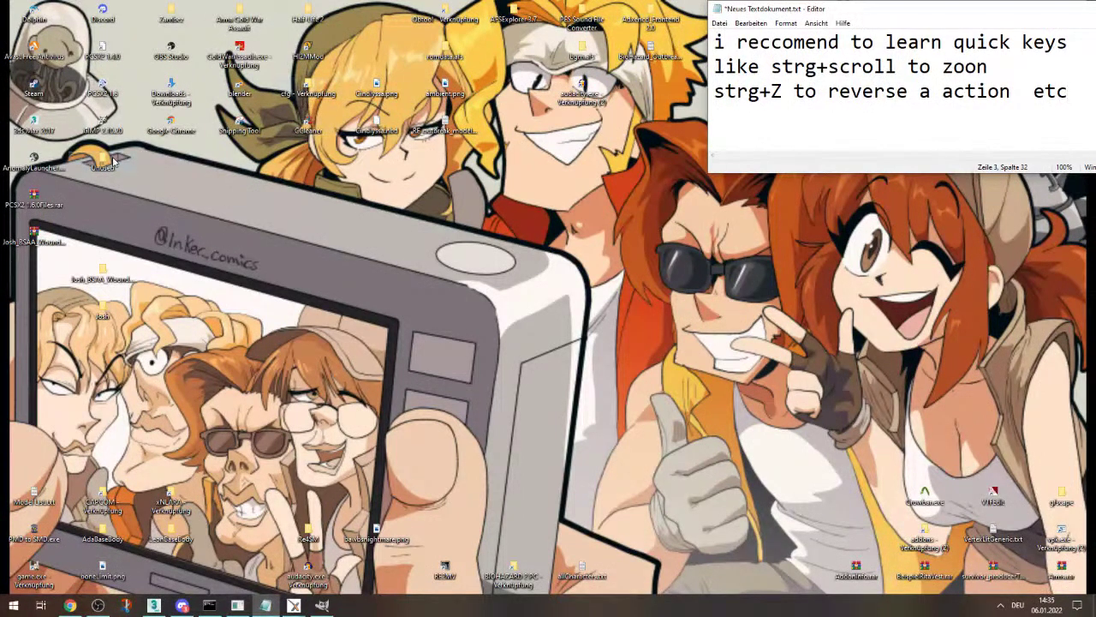
double_click(102, 312)
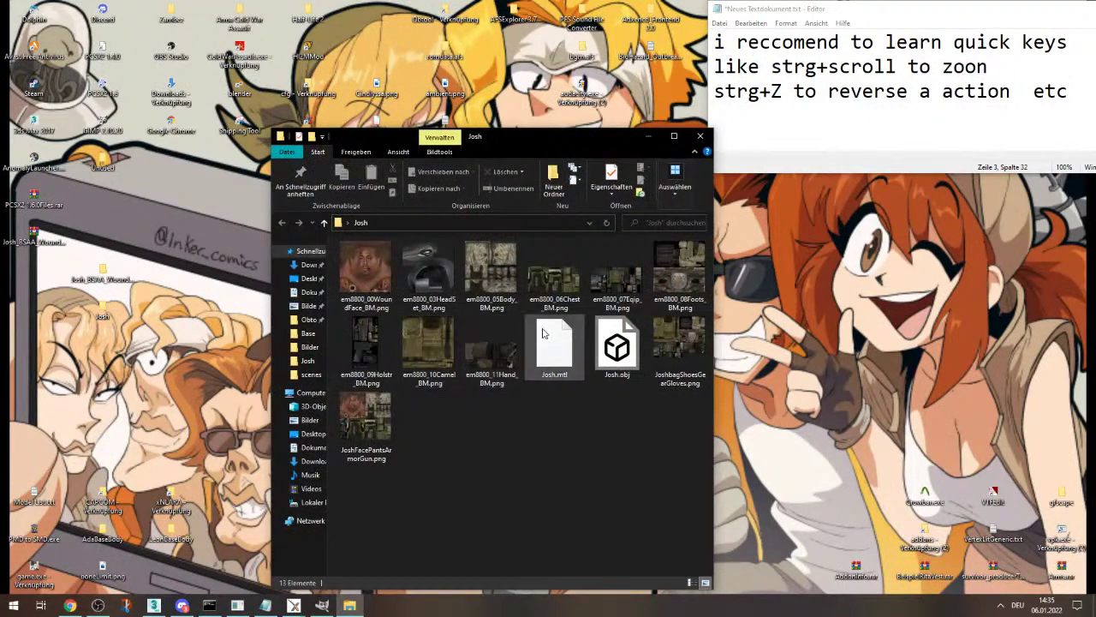
double_click(679, 343)
left_click(703, 139)
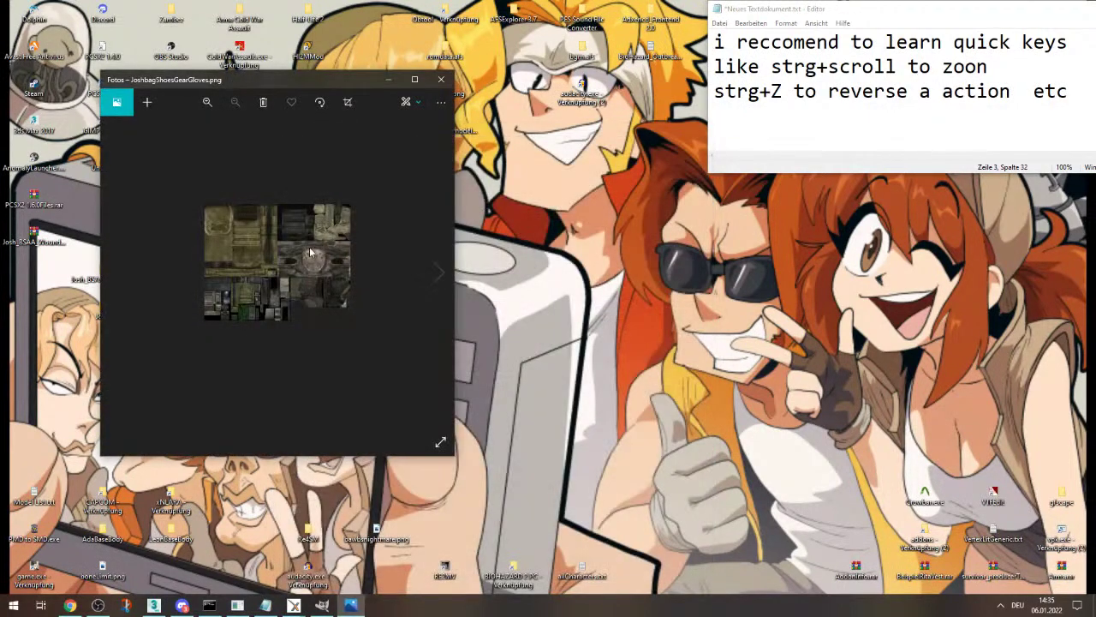
scroll(282, 247, "up", 5, "ctrl")
scroll(289, 332, "down", 1)
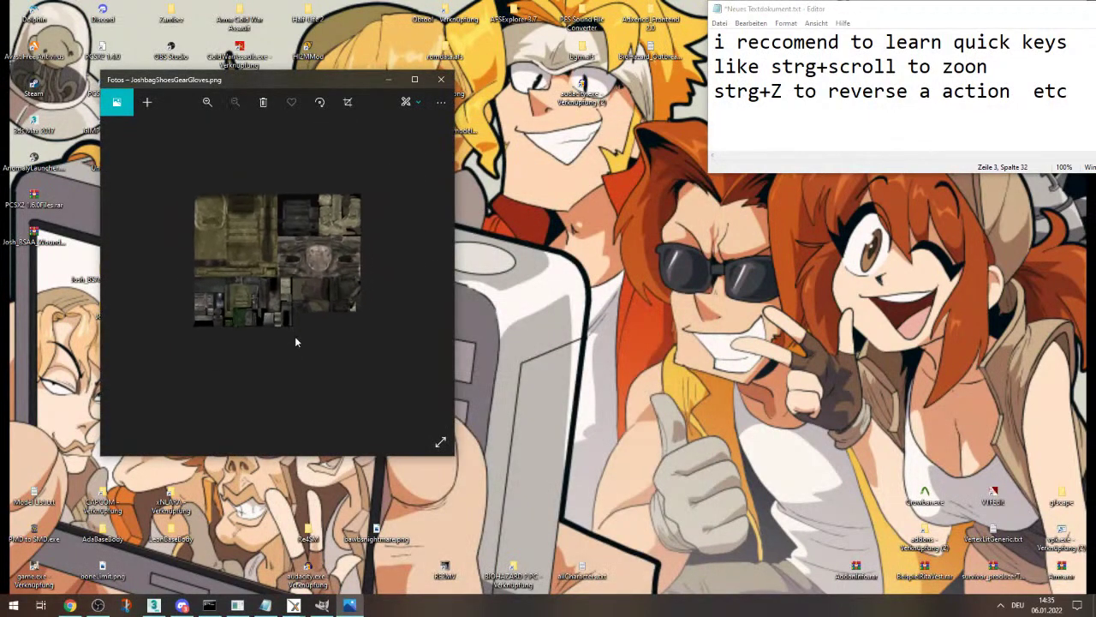
- Examine the headset and gun section of JoshFacePantsArmorGun.png up close and close the image viewer
scroll(245, 309, "up", 1, "ctrl")
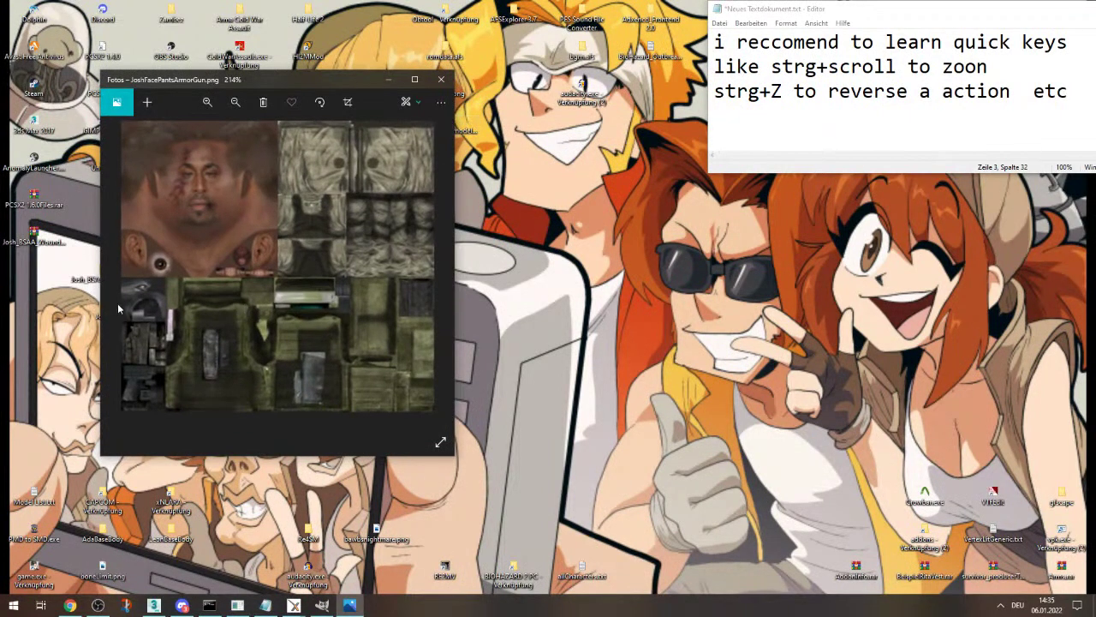
scroll(215, 295, "up", 3, "ctrl")
scroll(219, 294, "down", 3, "ctrl")
scroll(126, 304, "up", 5, "ctrl")
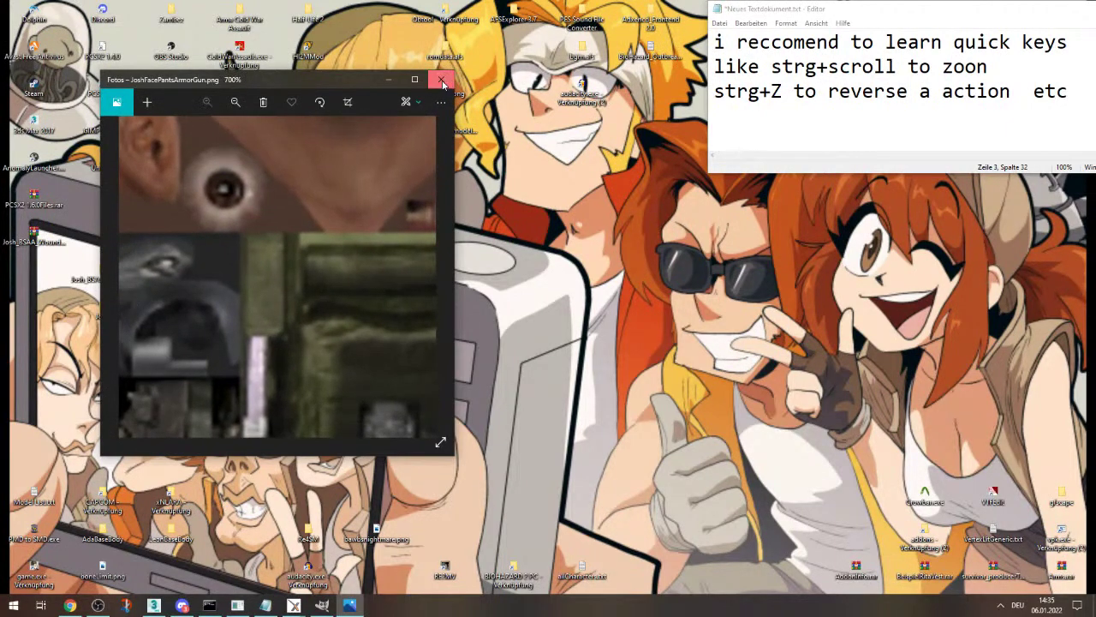
left_click(442, 80)
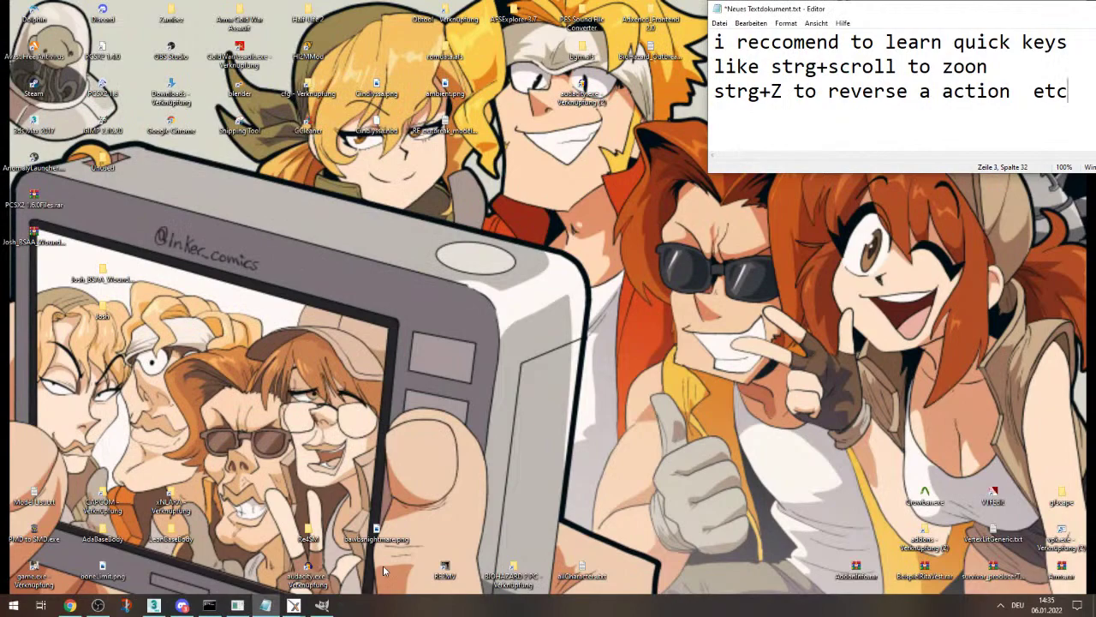
- Switch back to 3ds Max and assign the combined face and armor material, Material #85, to the selected radio and cable mesh
left_click(153, 606)
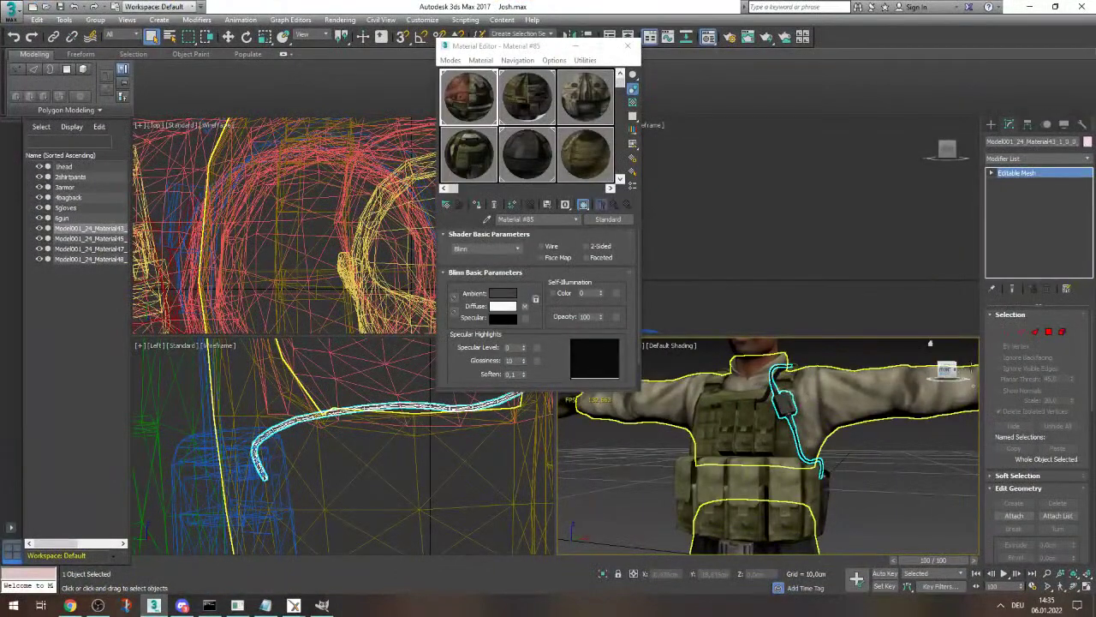
mouse_move(973, 385)
left_mouse_down()
mouse_move(870, 385)
mouse_move(958, 370)
left_mouse_up()
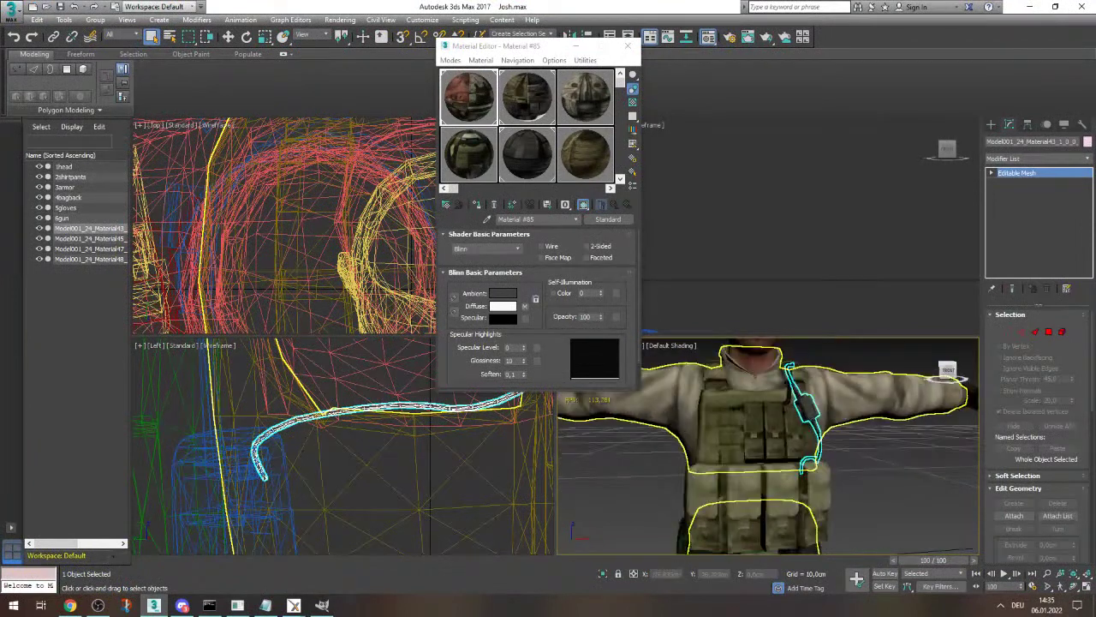
left_click(489, 99)
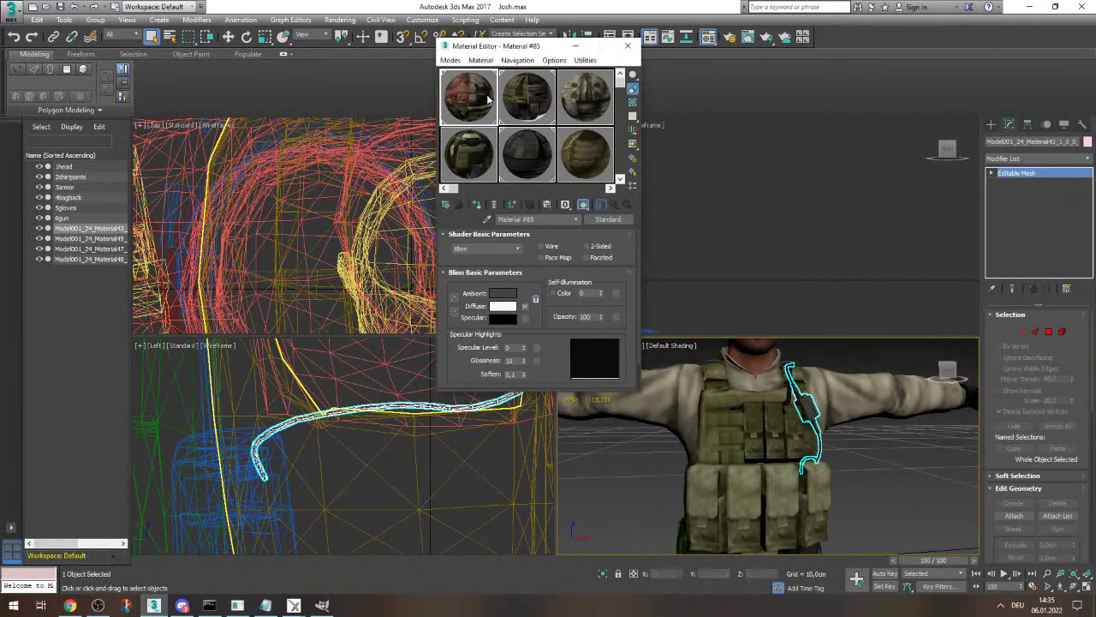
left_click(520, 108)
left_click(478, 105)
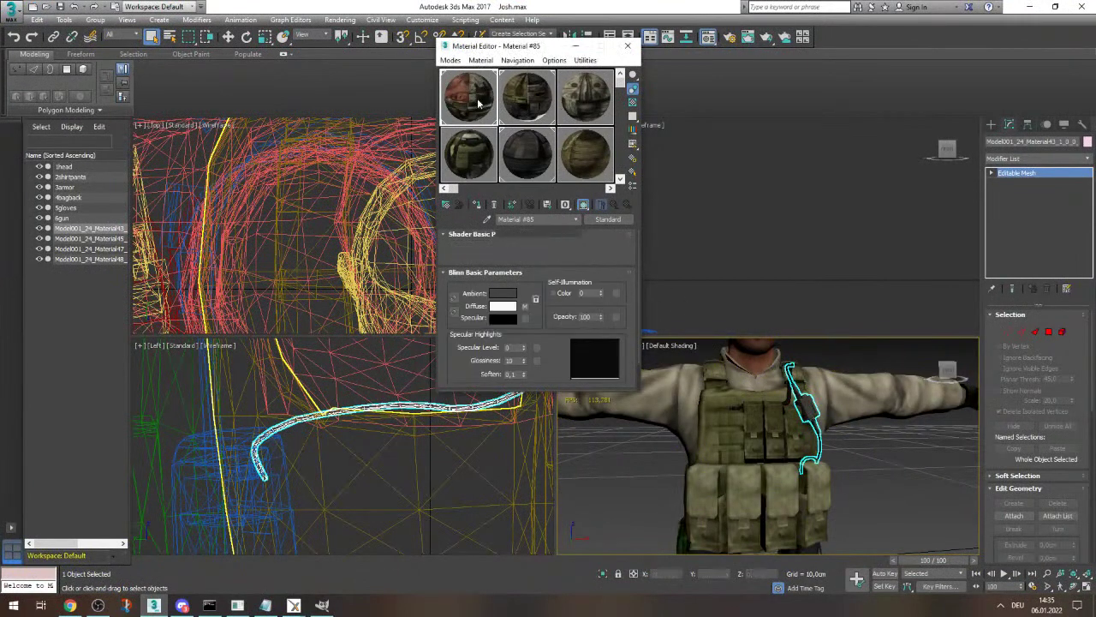
left_click(511, 206)
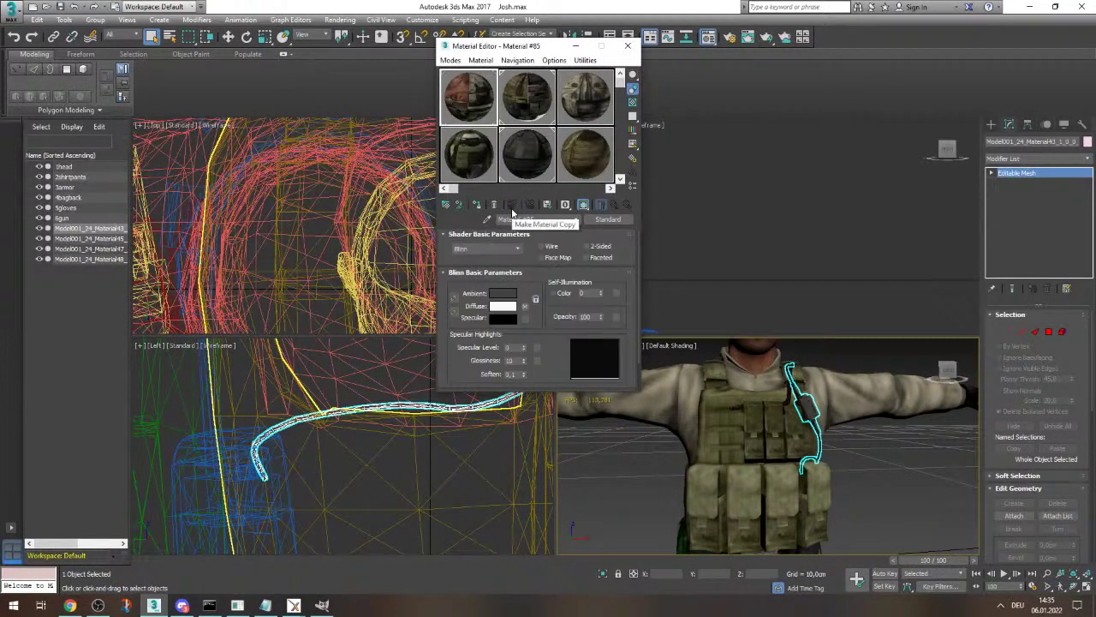
key("ctrl+z")
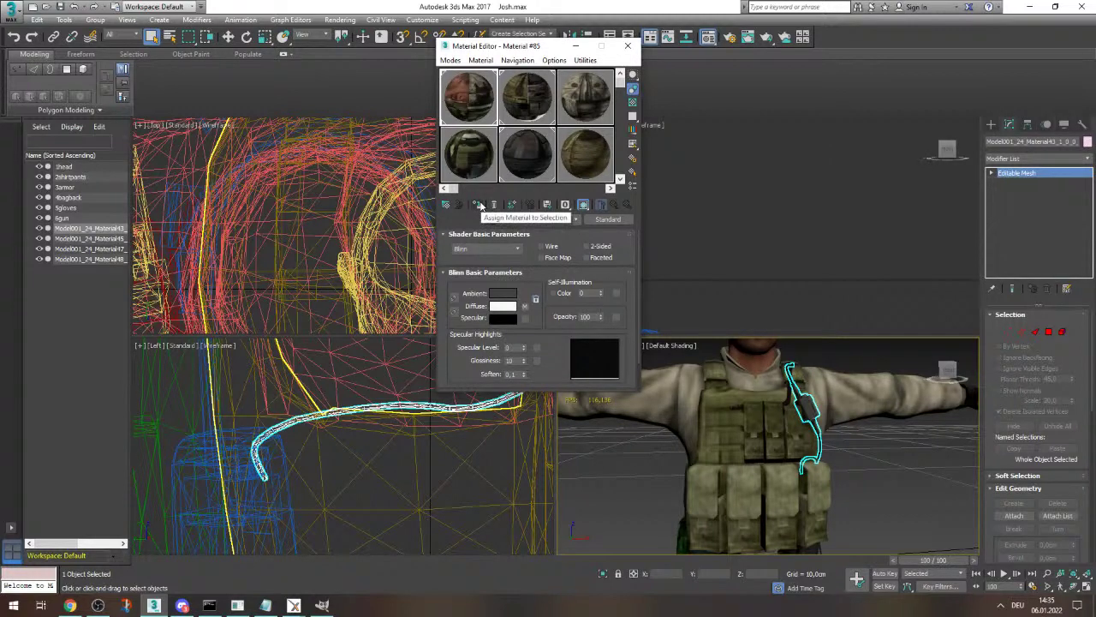
left_click(480, 204)
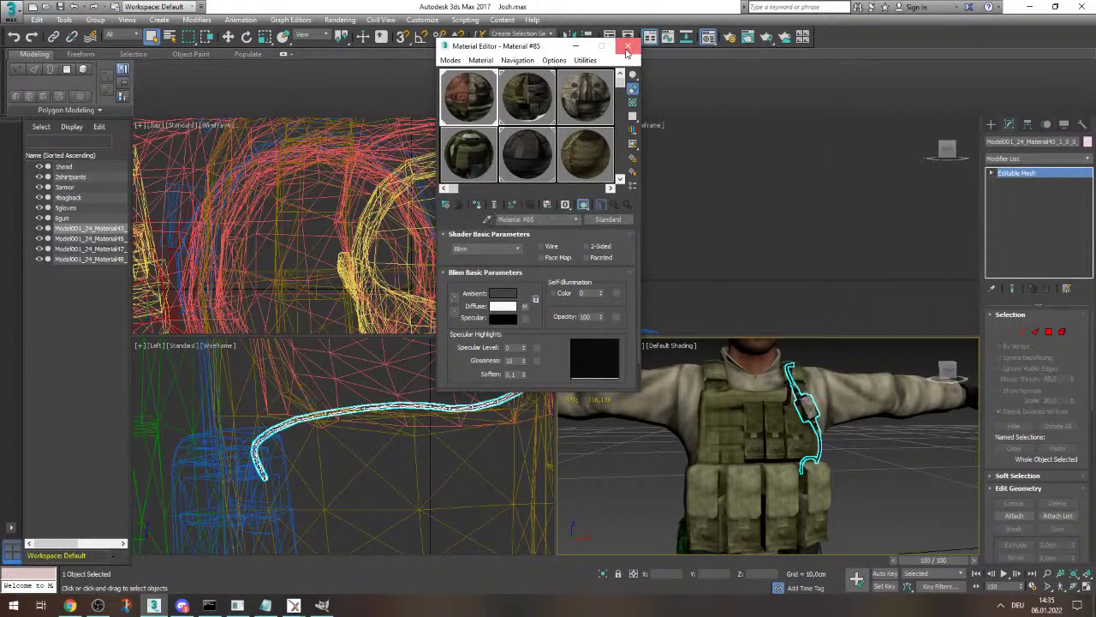
left_click(628, 45)
- Add an Unwrap UVW modifier to the radio mesh and show JoshFacePantsArmorGun.png behind its UVs in the UV editor
left_click(1082, 164)
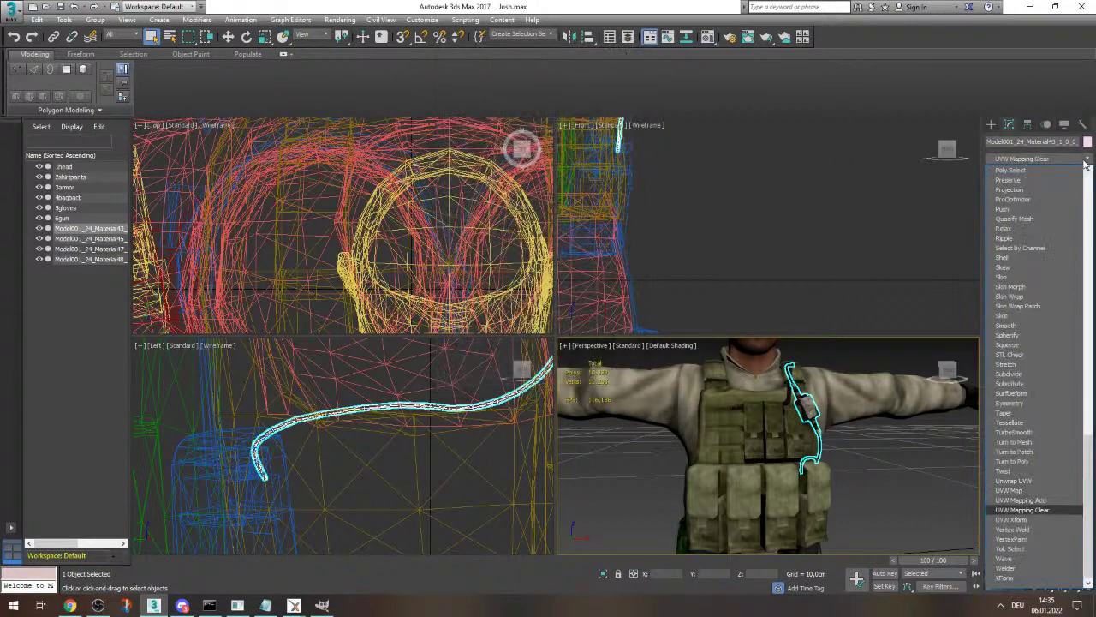
left_click(1056, 484)
scroll(1088, 438, "down", 5)
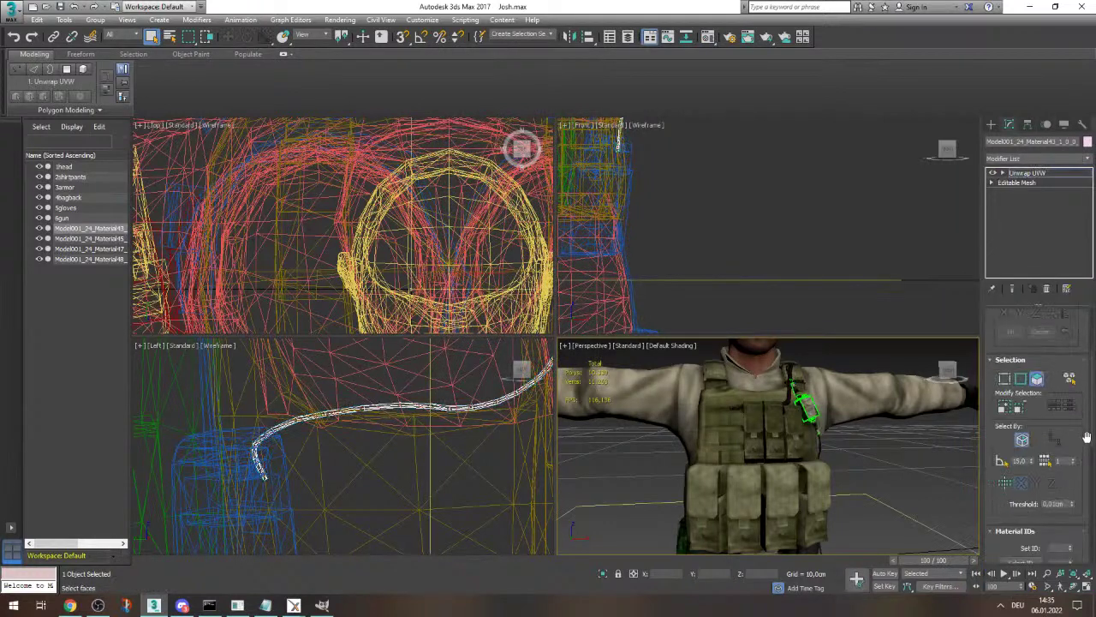
left_click(1060, 461)
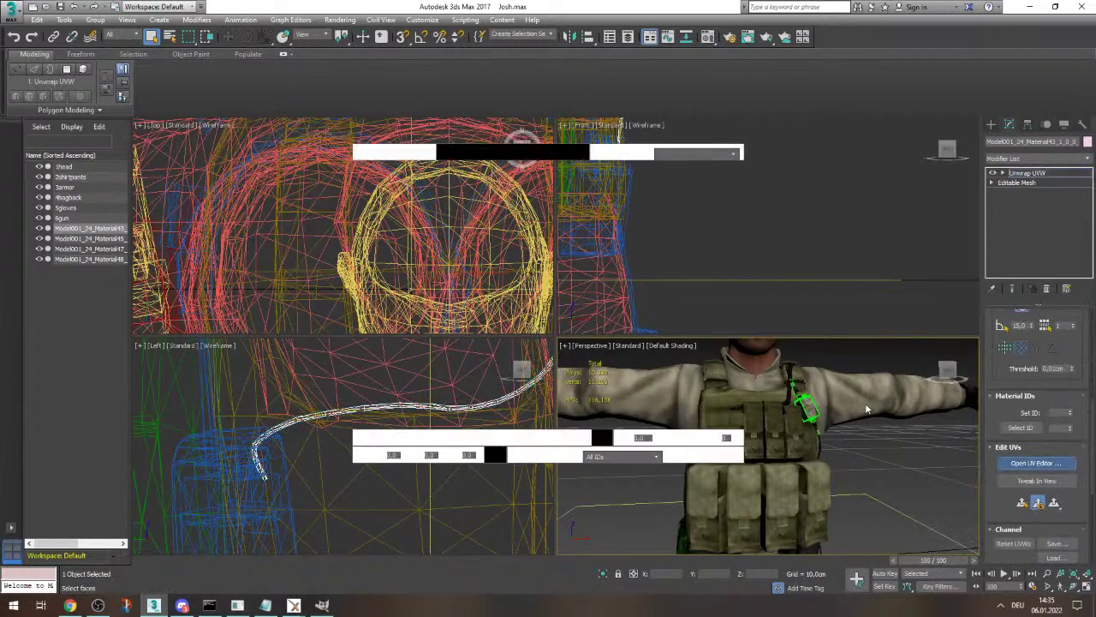
left_click(358, 85)
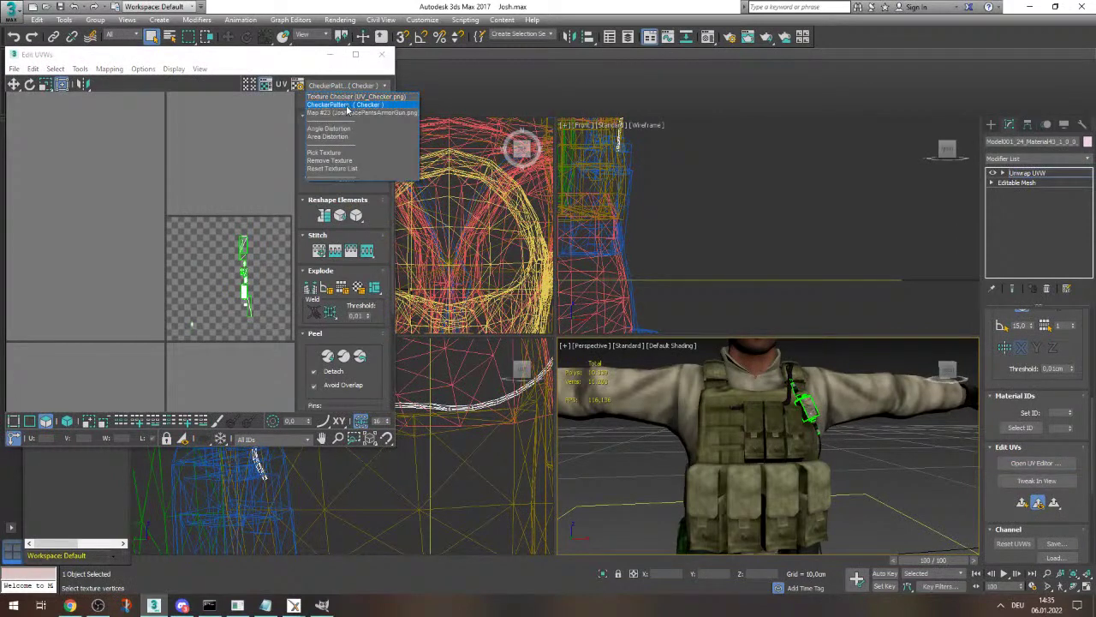
left_click(347, 108)
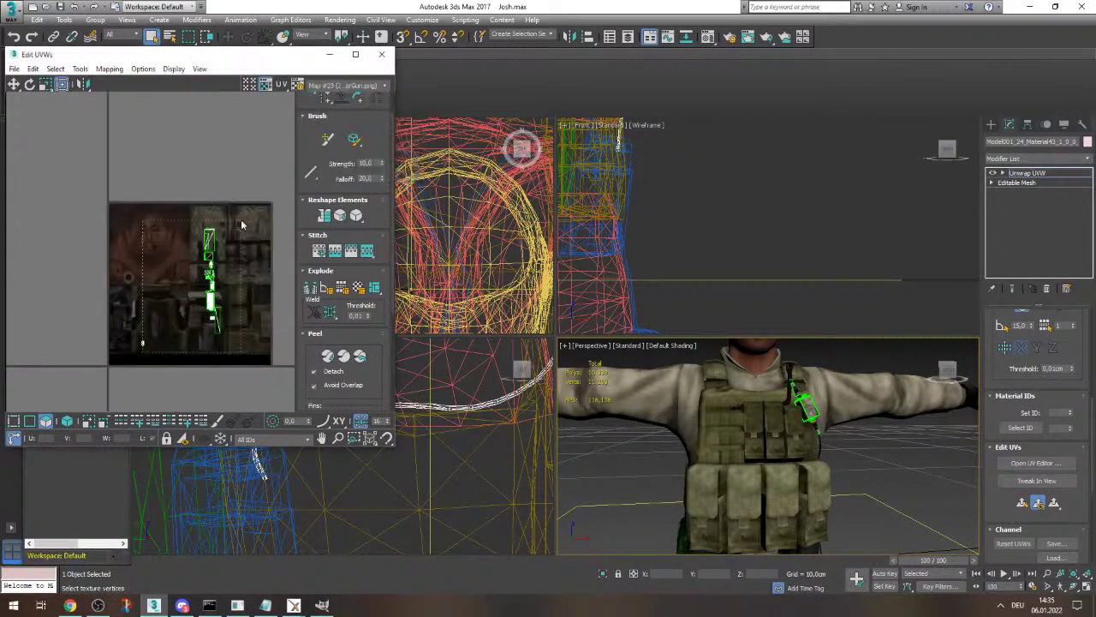
- Try to shrink the radio's UVs and fit them onto the dark headset area of JoshFacePantsArmorGun.png
left_click_drag(241, 221, 207, 301)
key("ctrl+z")
left_click_drag(265, 399, 106, 180)
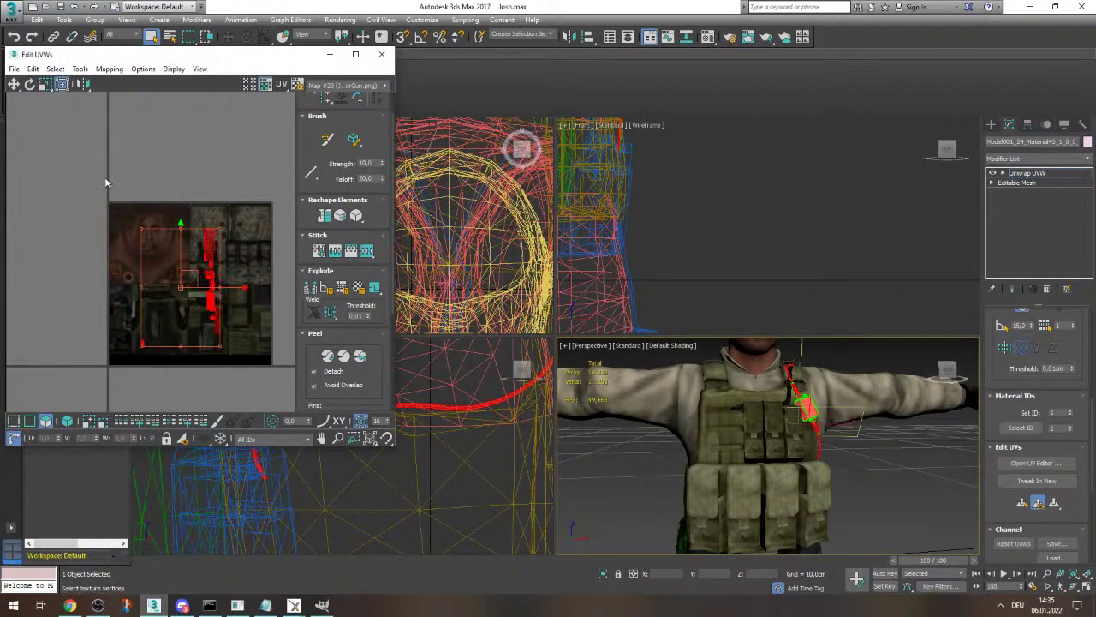
scroll(157, 310, "up", 2)
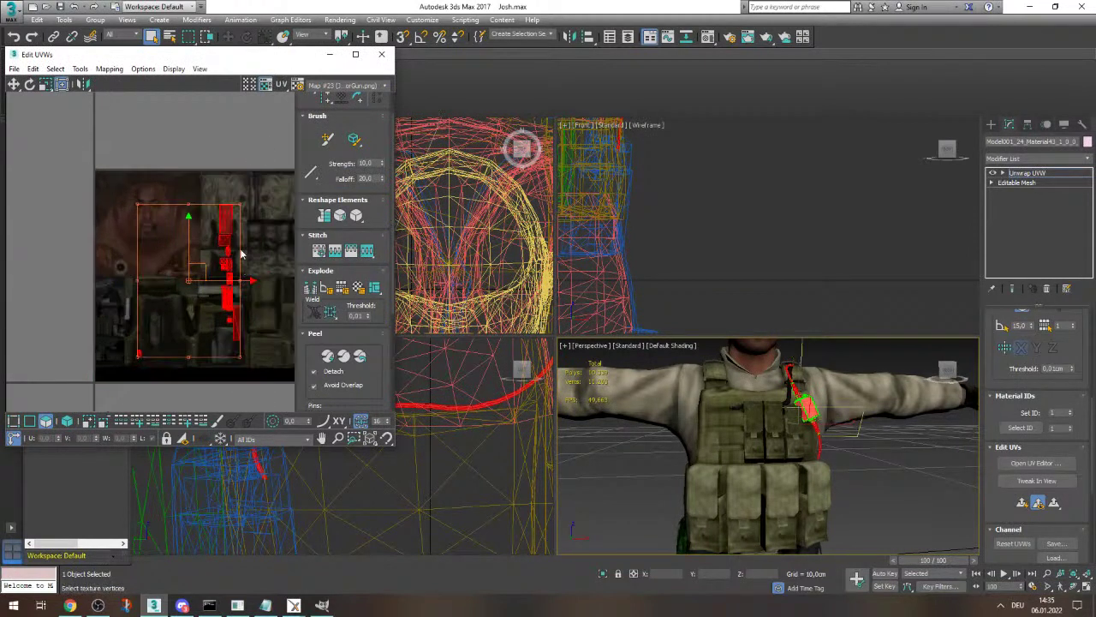
left_click_drag(230, 225, 112, 300)
middle_click_drag(169, 240, 207, 175)
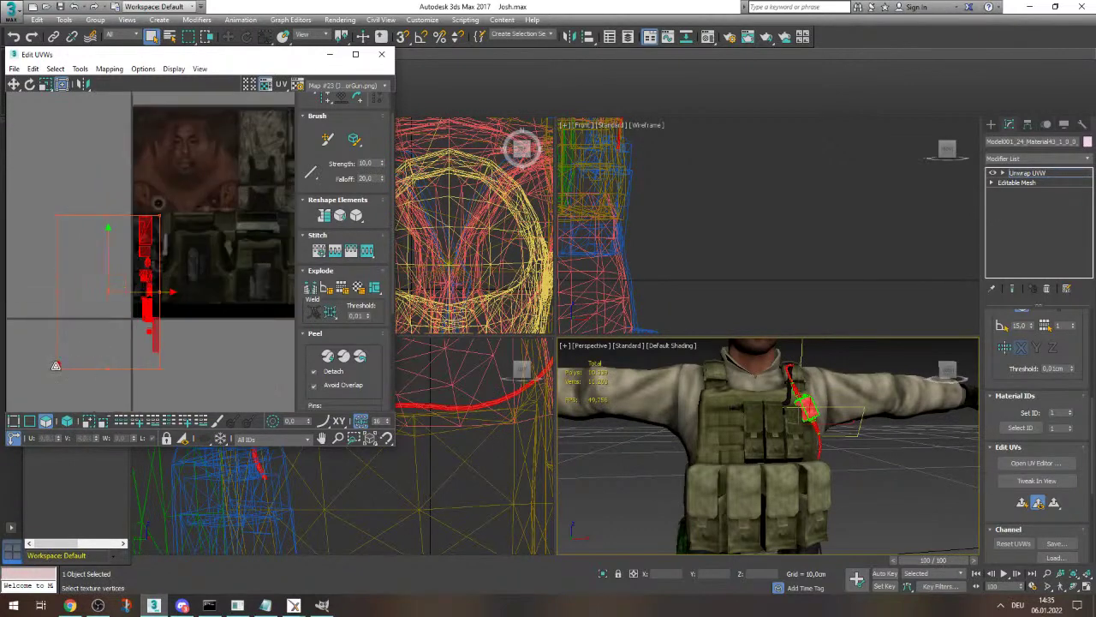
left_click_drag(60, 356, 127, 236)
scroll(133, 246, "up", 6)
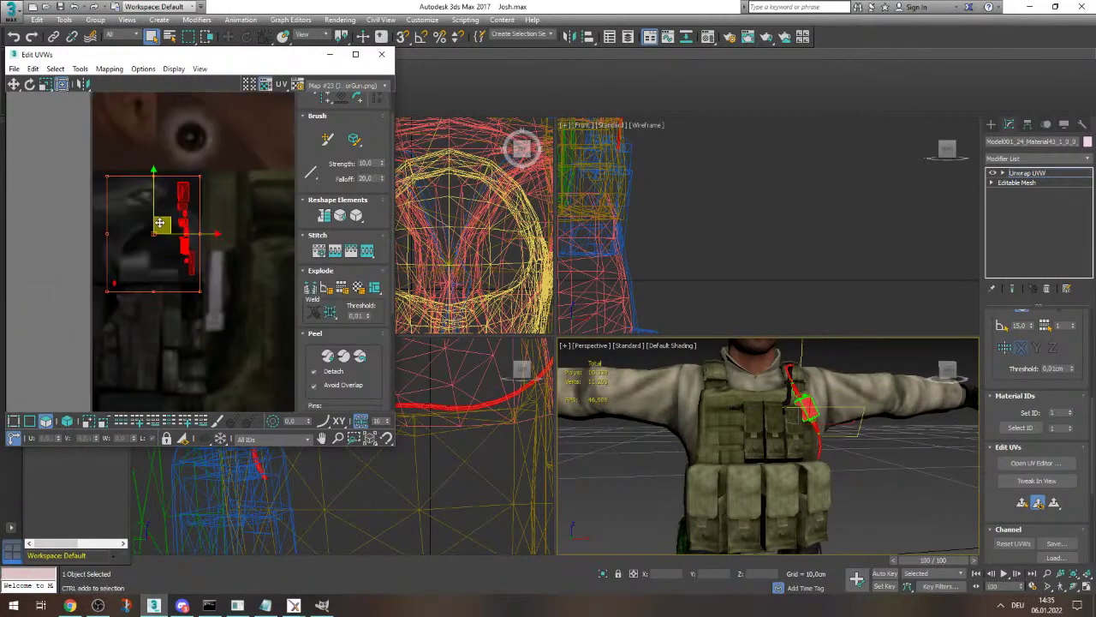
left_click_drag(78, 335, 50, 323)
left_click(124, 374)
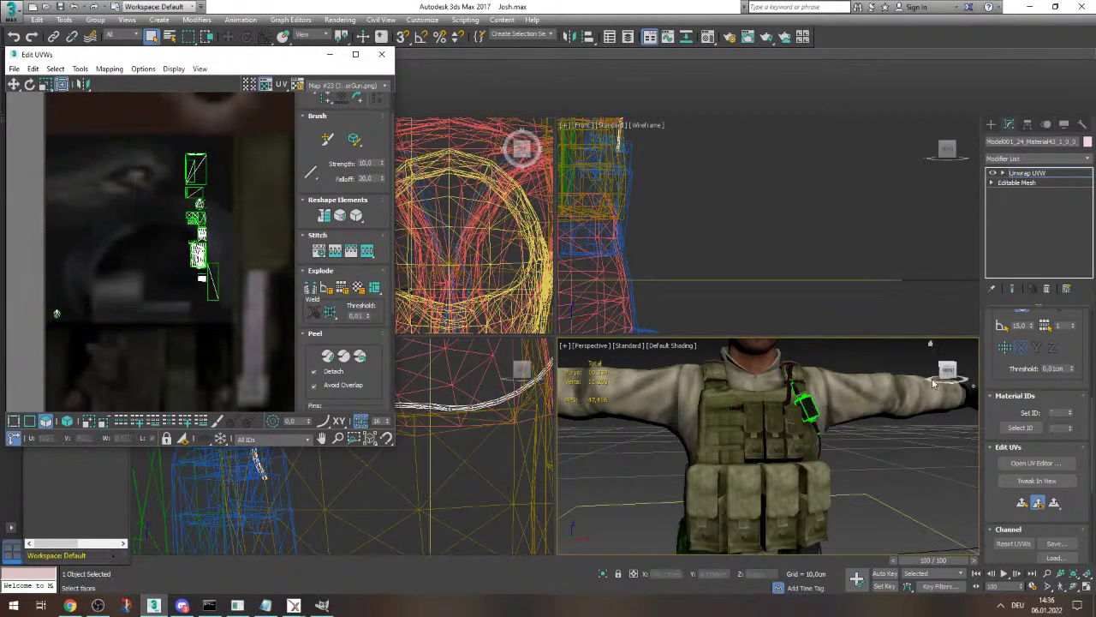
- Switch to XNA Posing Studio and compare the chest radio's original texturing up close with the radio mesh in 3ds Max
mouse_move(945, 370)
left_mouse_down()
mouse_move(829, 371)
mouse_move(941, 382)
left_mouse_up()
mouse_move(293, 605)
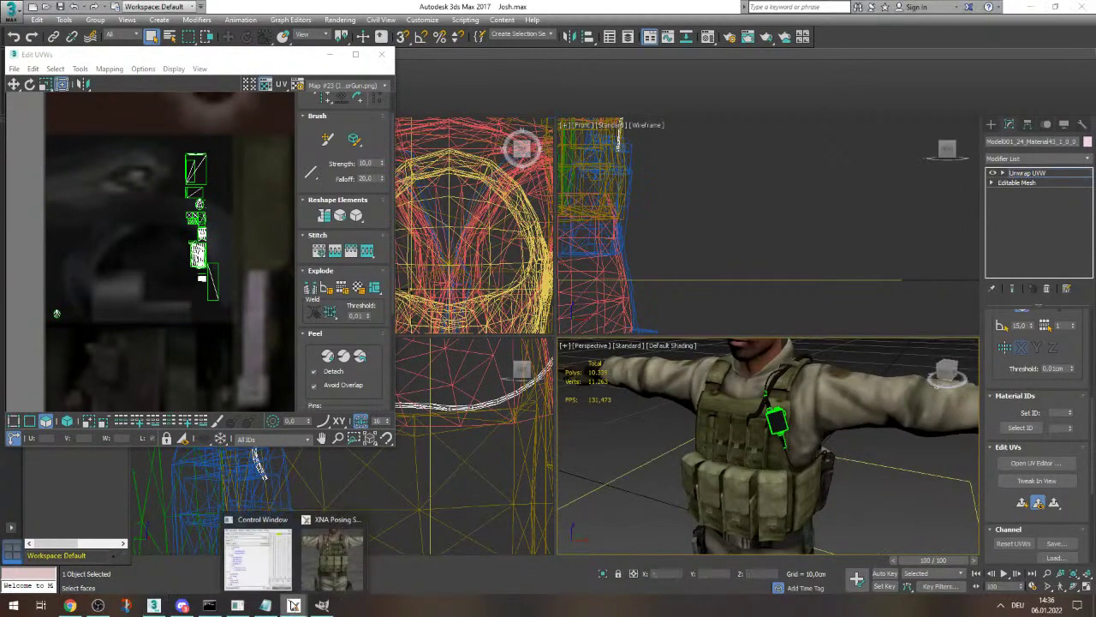
left_click(333, 557)
scroll(382, 270, "down", 5)
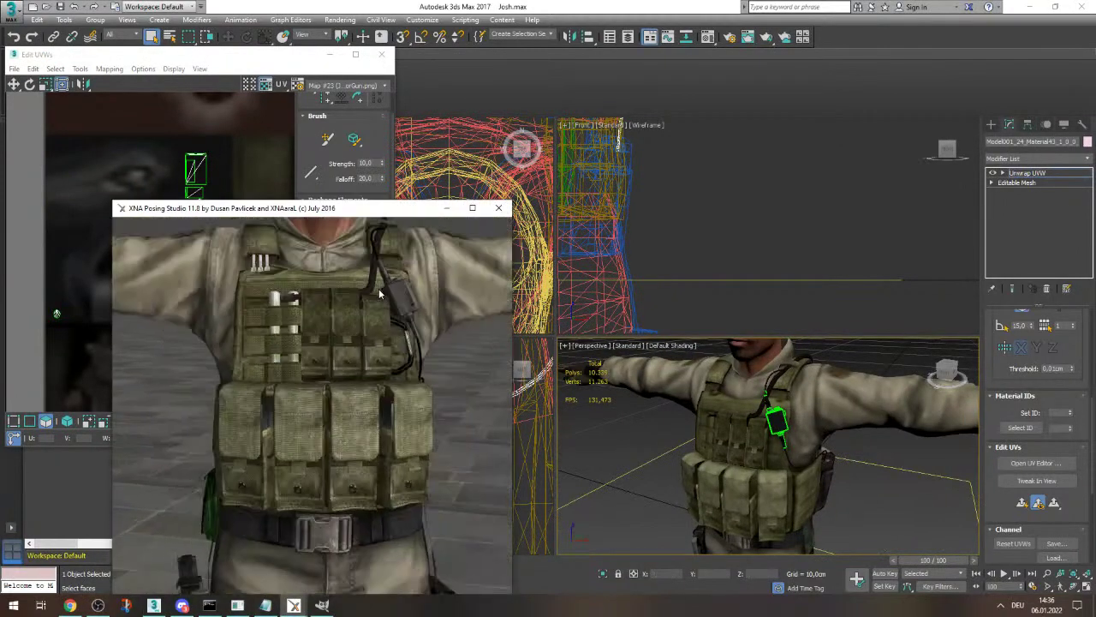
scroll(387, 287, "up", 5)
right_click_drag(393, 300, 359, 356)
left_click_drag(359, 356, 350, 357)
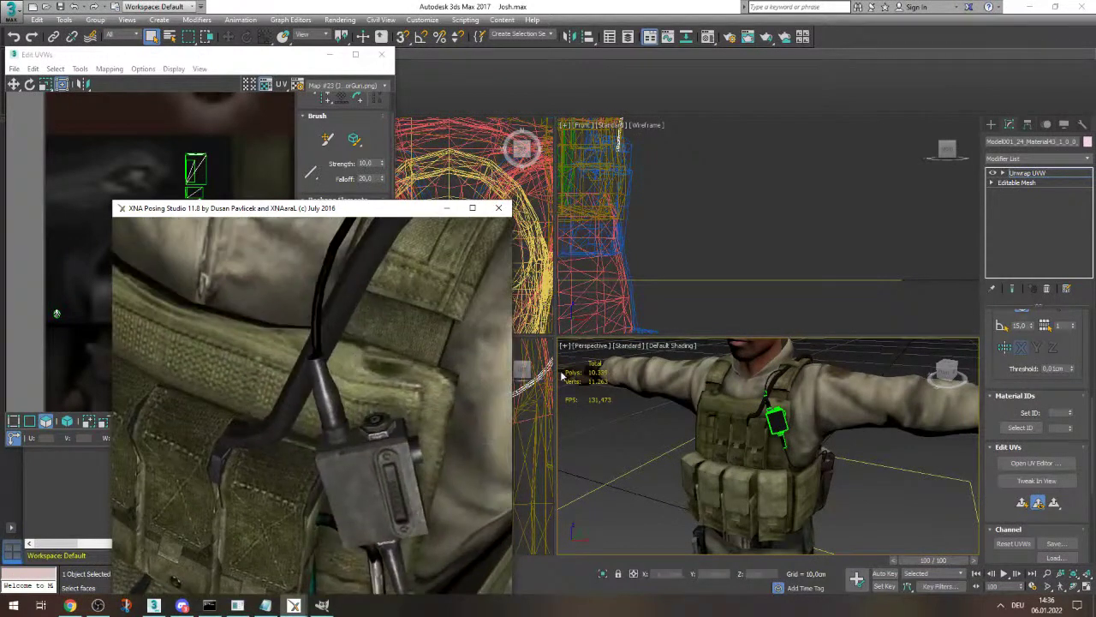
scroll(775, 406, "up", 8)
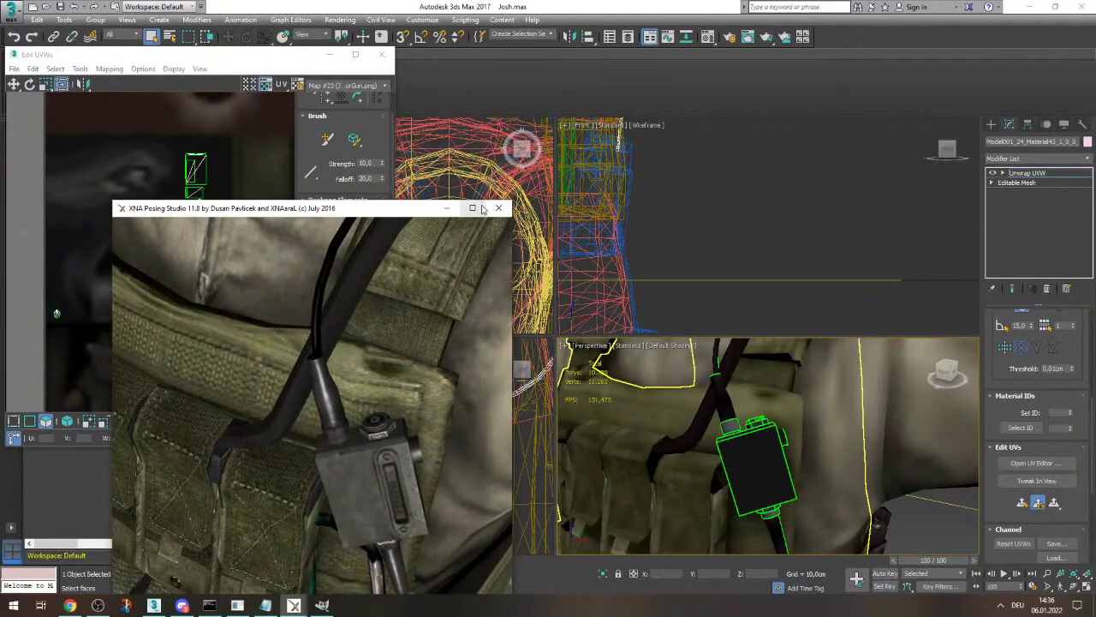
left_click(498, 208)
left_click(582, 340)
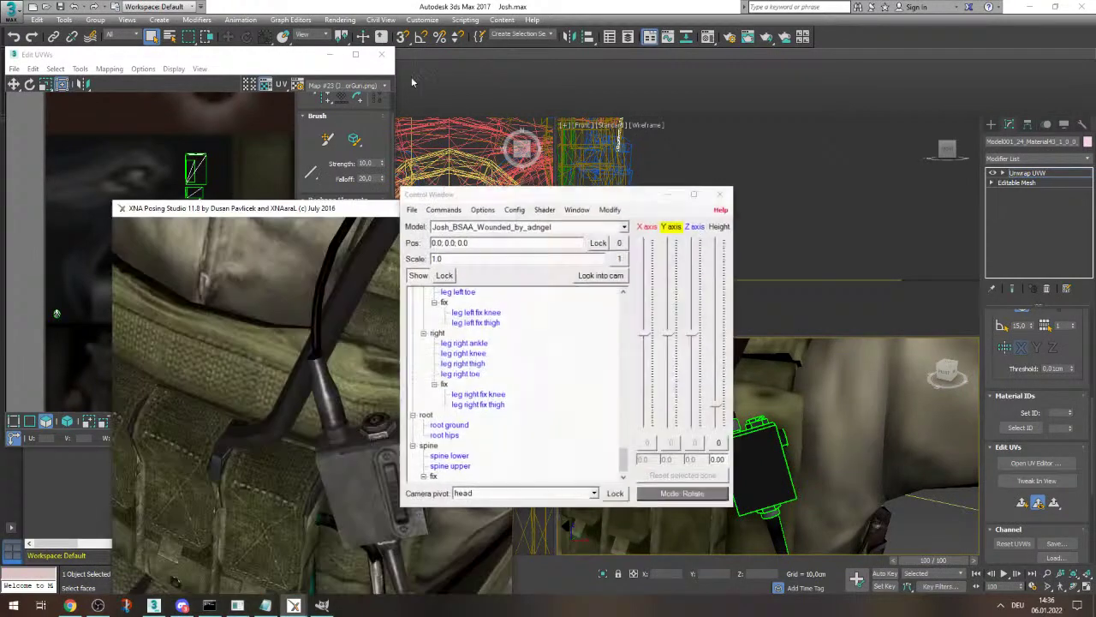
- Remove the Unwrap UVW modifier from the radio mesh and assign it the bag, gear and gloves material, Material #86
left_click(382, 54)
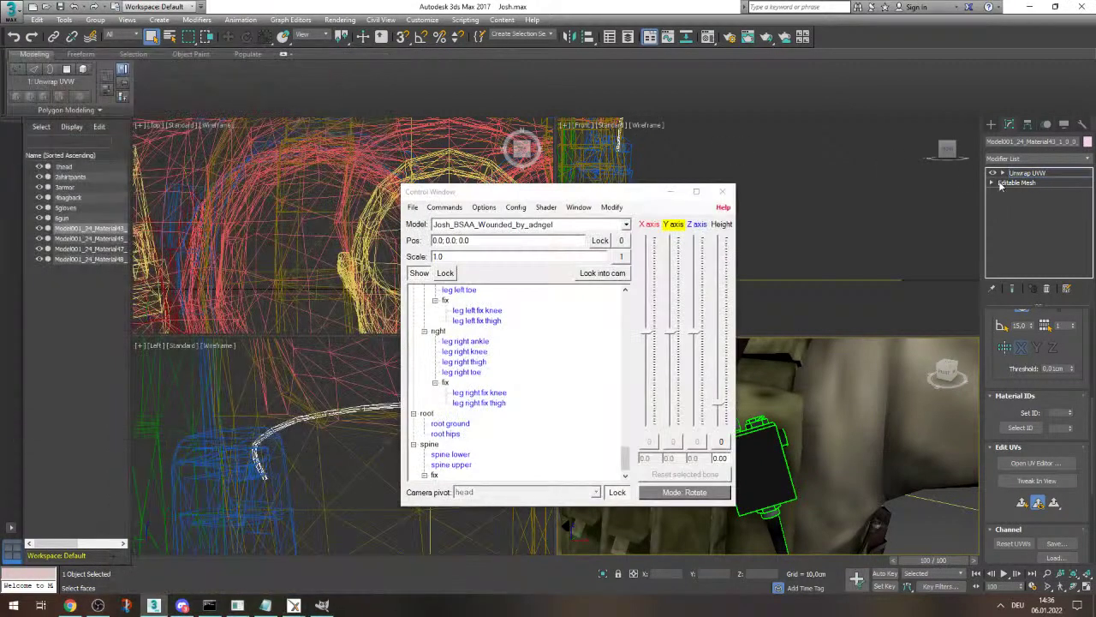
right_click(1027, 172)
left_click(977, 192)
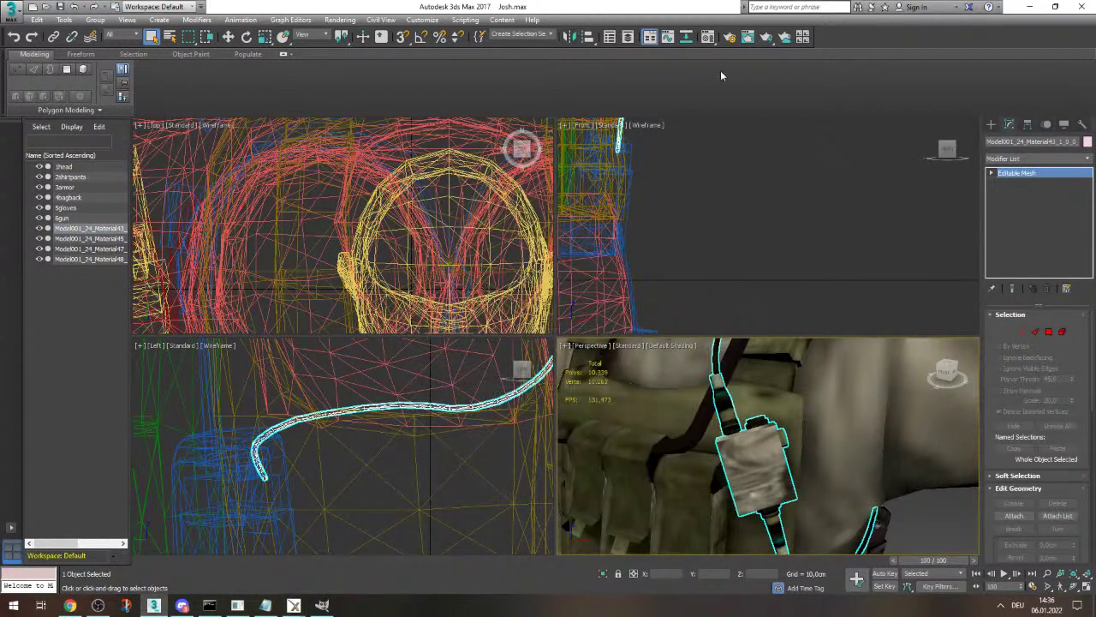
left_click(711, 40)
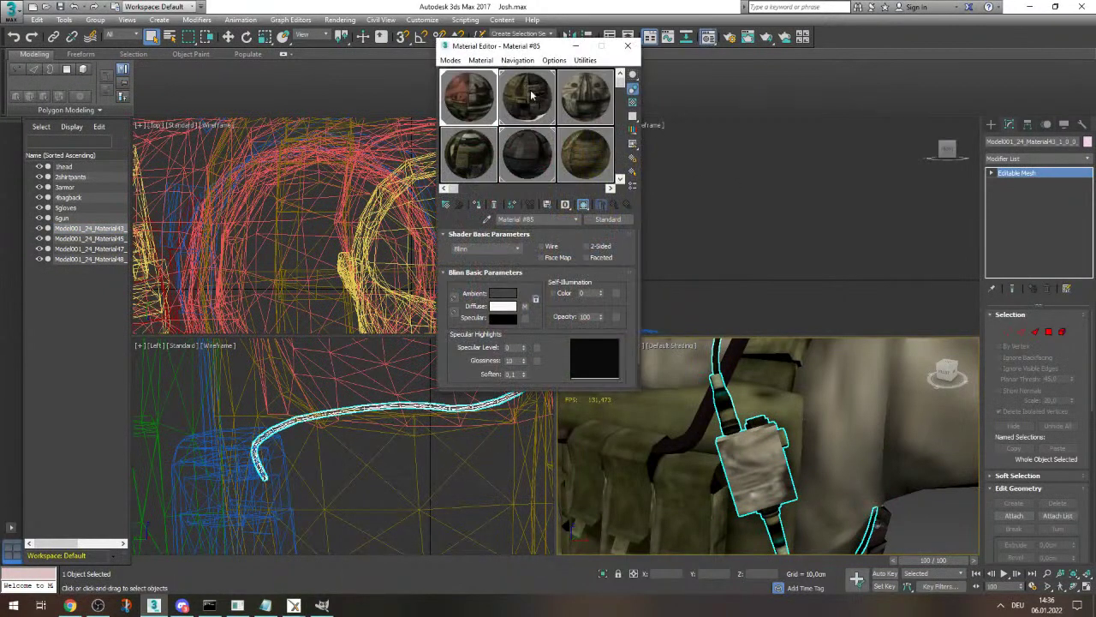
left_click(478, 206)
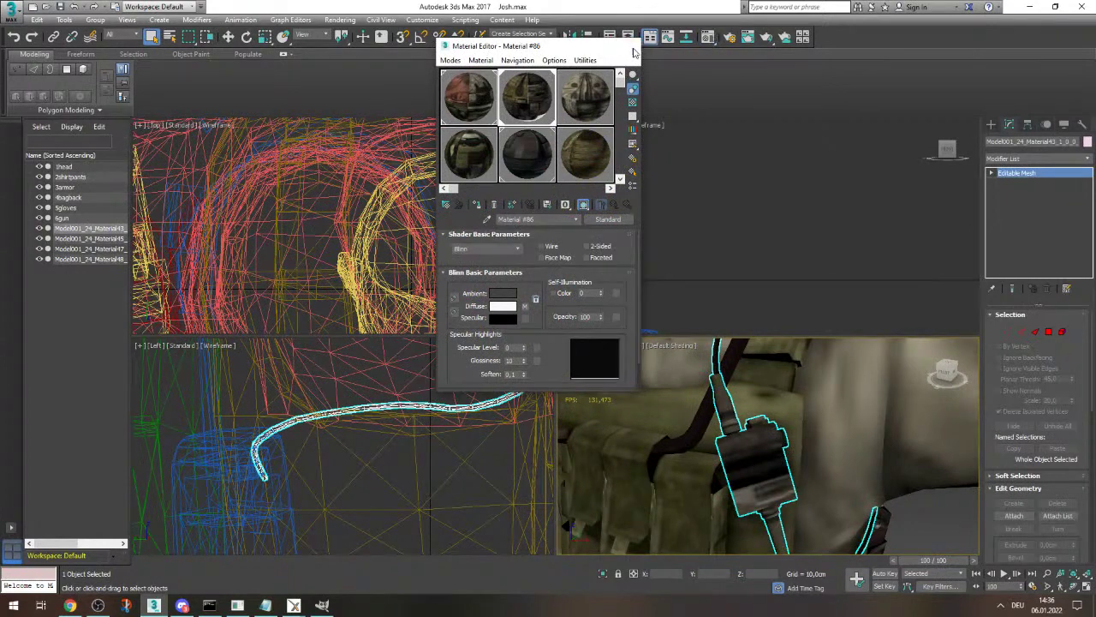
left_click(633, 48)
left_click(1088, 161)
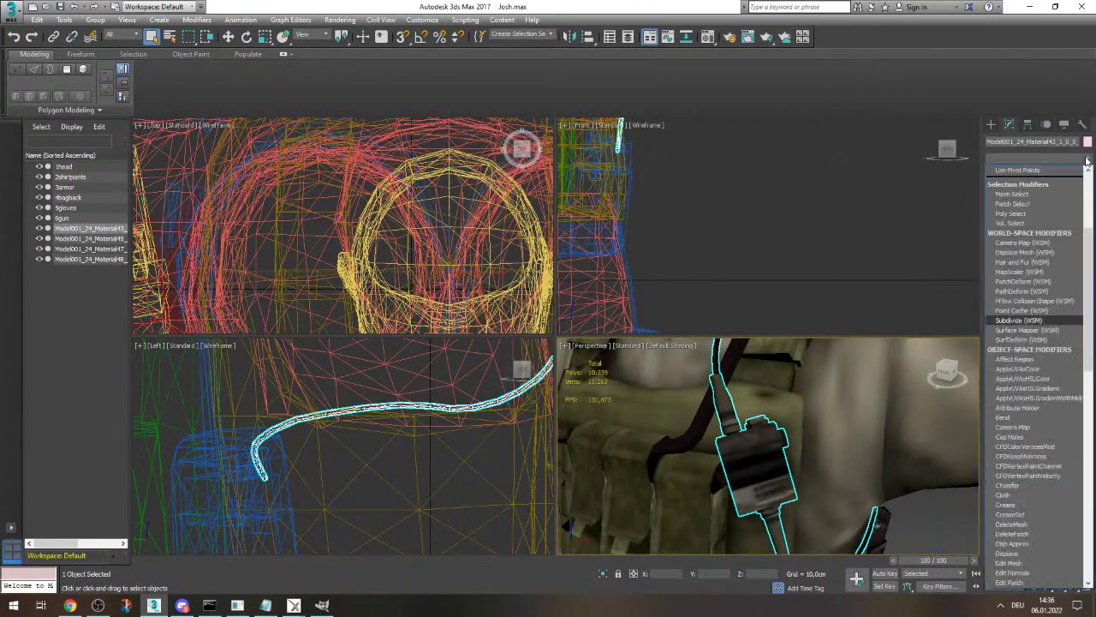
scroll(1032, 257, "down", 10)
left_click(1030, 297)
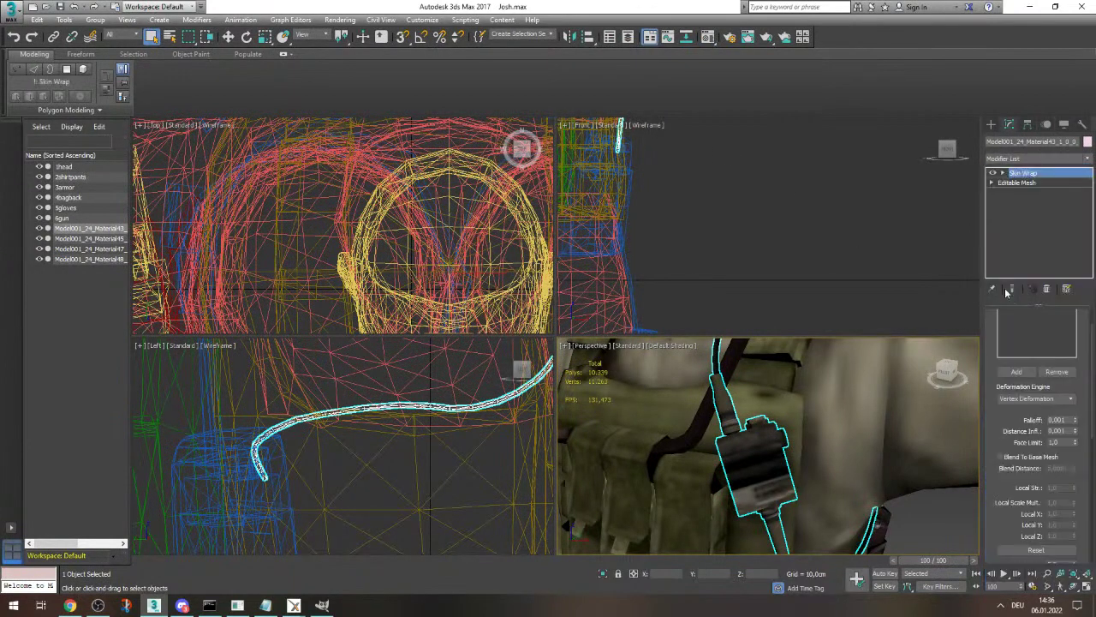
right_click(1031, 171)
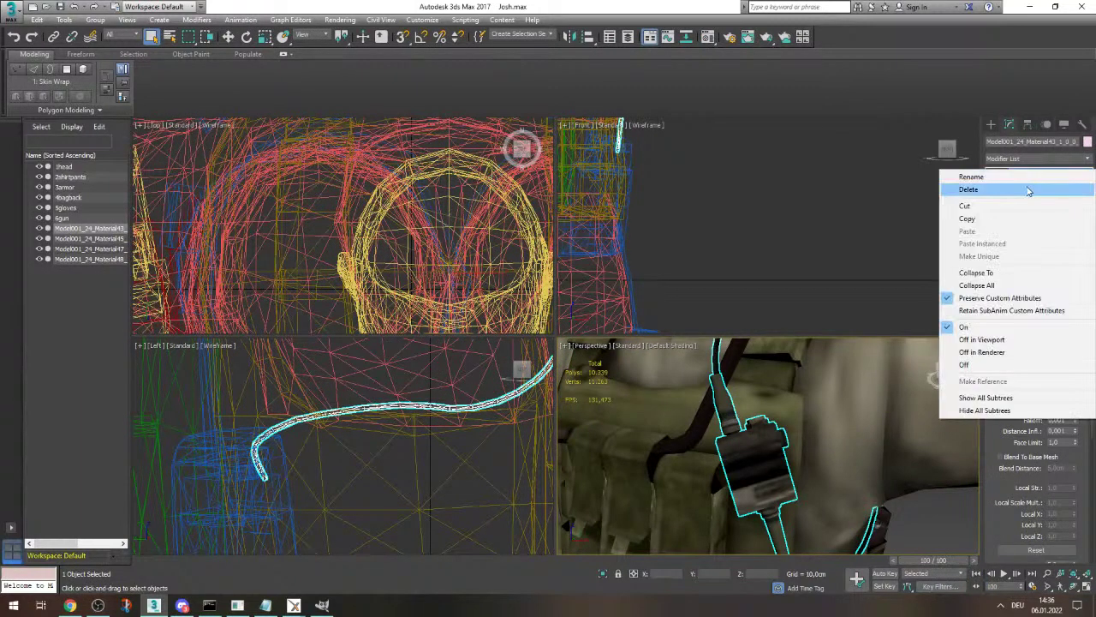
left_click(1030, 190)
- Add an Unwrap UVW modifier to the radio mesh and show JoshbagShoesGearGloves.png behind its UVs in the UV editor
left_click(1085, 162)
key("u")
key("u")
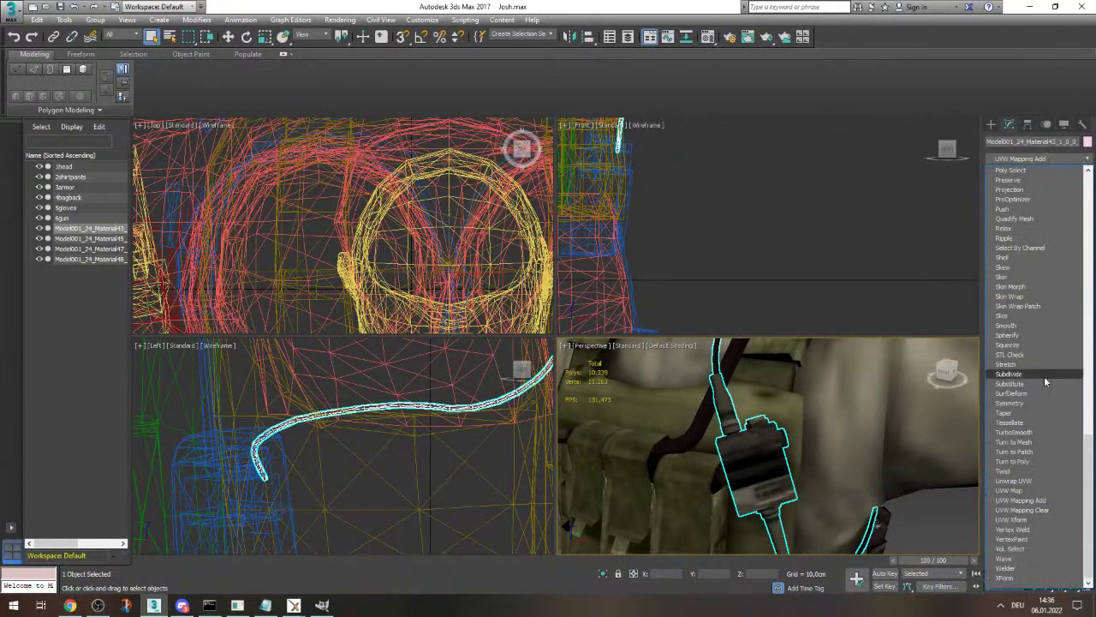
left_click(1015, 480)
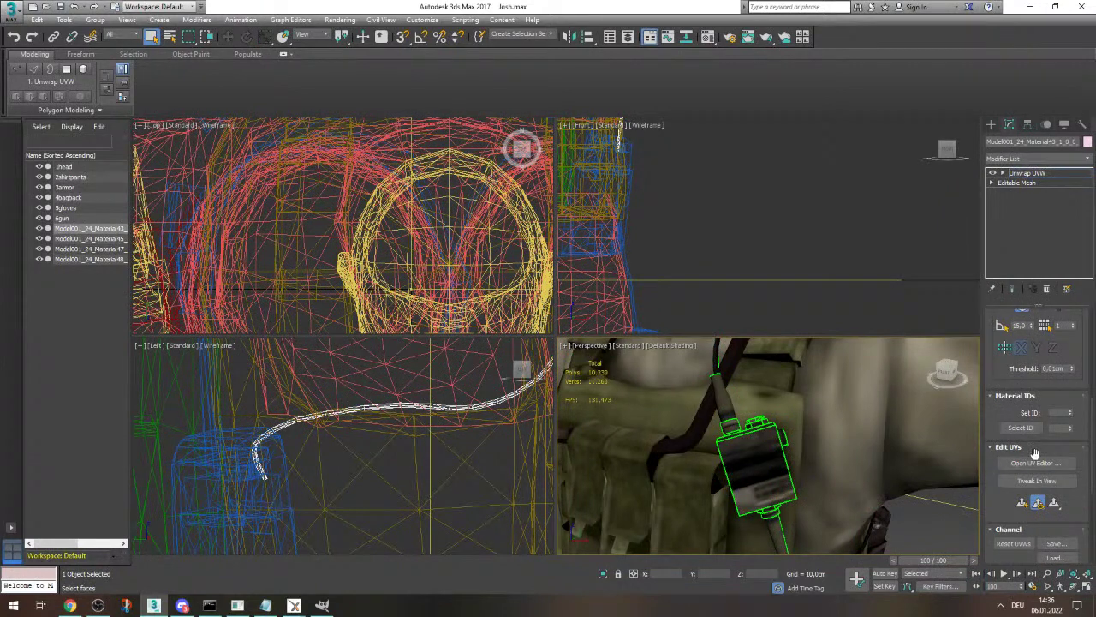
left_click(1036, 462)
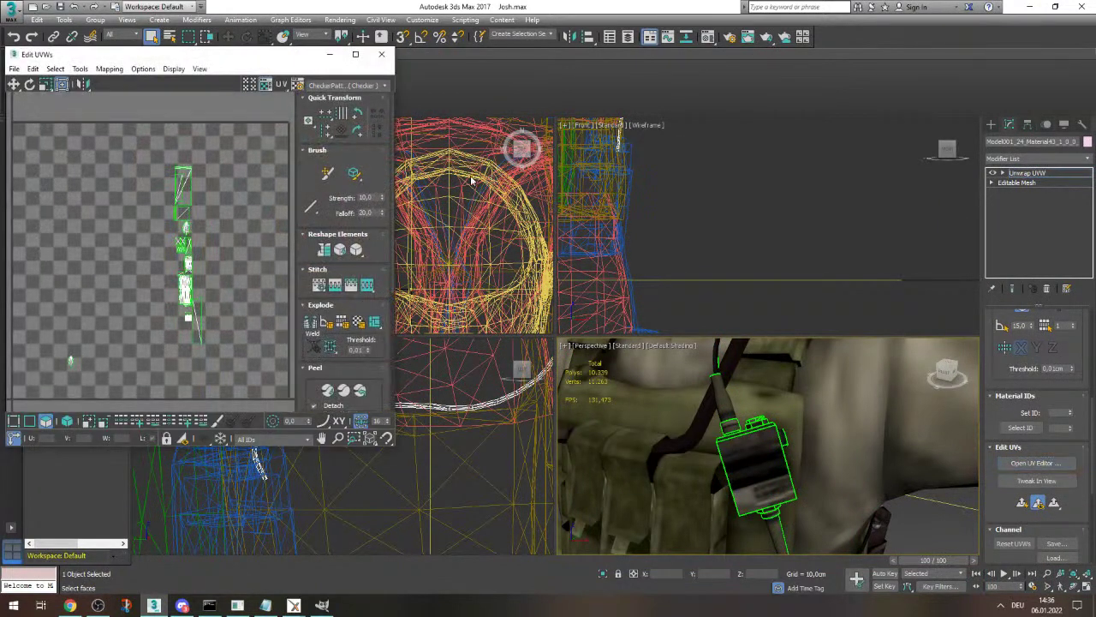
left_click(343, 86)
left_click(330, 114)
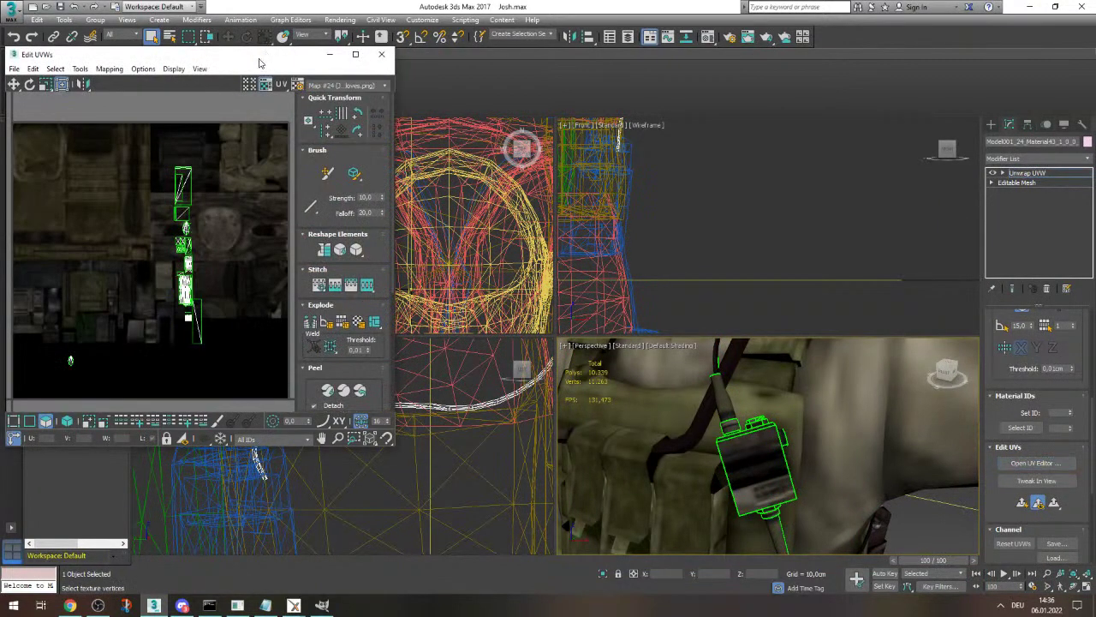
- Enlarge the UV editor and scale all radio UVs down toward the empty black area of the texture
double_click(268, 54)
left_click_drag(537, 332, 525, 373)
scroll(475, 437, "up", 5)
scroll(481, 433, "down", 2)
scroll(573, 311, "down", 3)
scroll(574, 299, "up", 3)
scroll(570, 278, "down", 3)
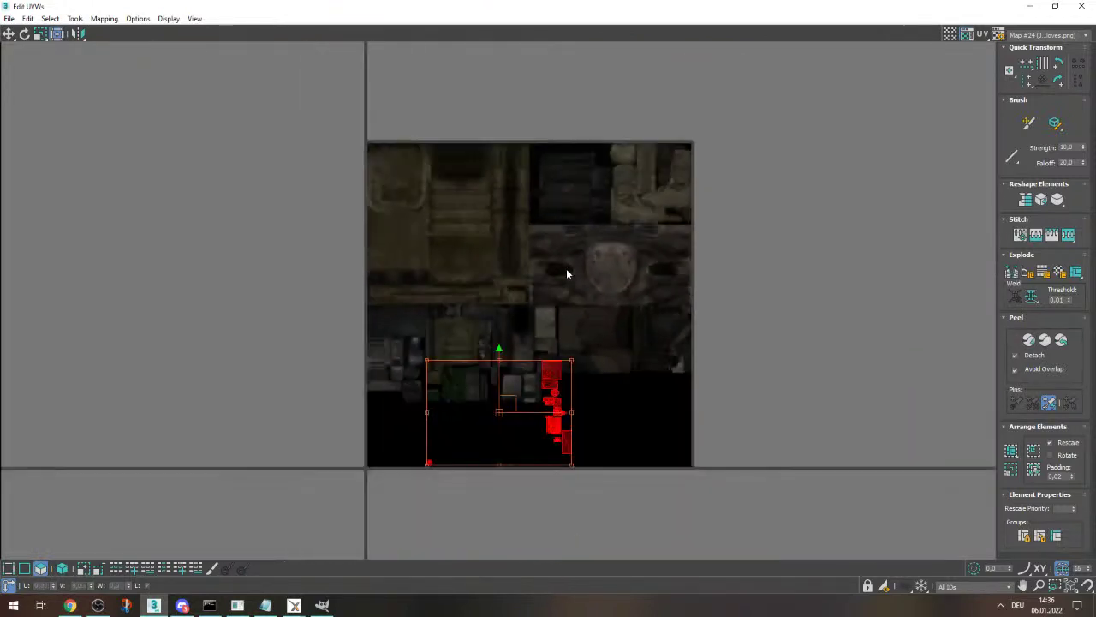
scroll(559, 240, "up", 5)
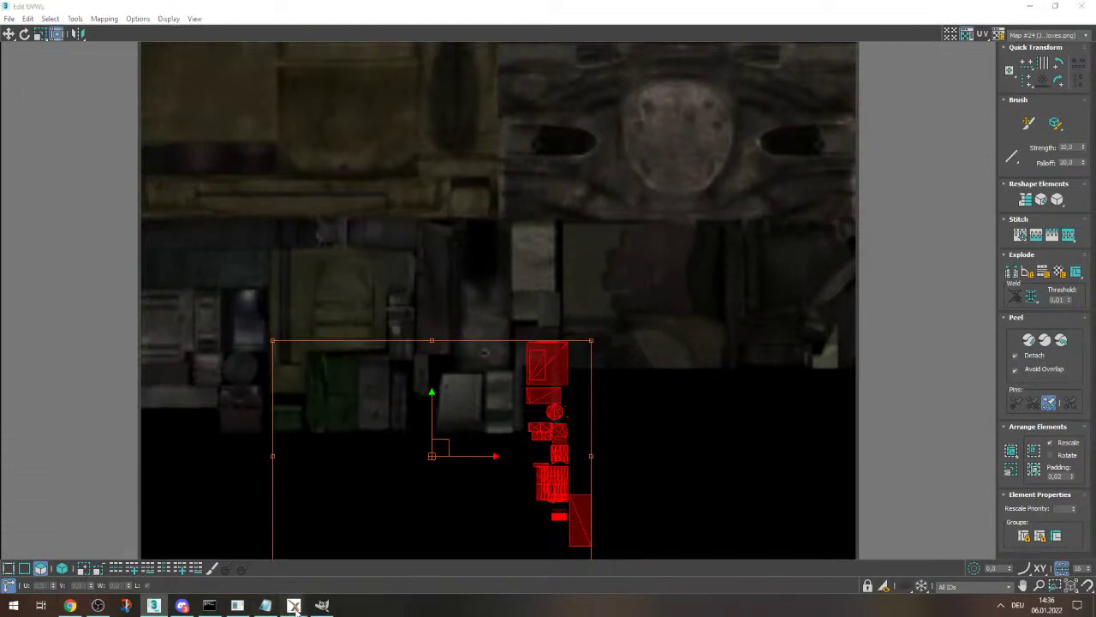
- Using the radio in XNA Posing Studio as reference, move and scale its UVs onto the gray gear patches of the texture
mouse_move(296, 608)
left_click(348, 561)
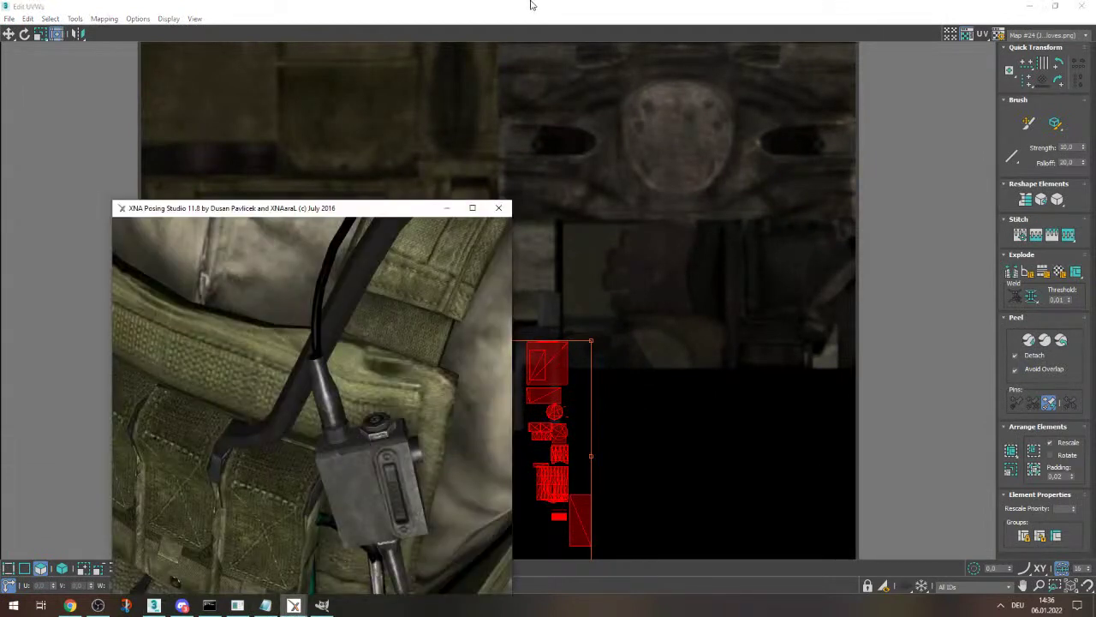
left_click(531, 5)
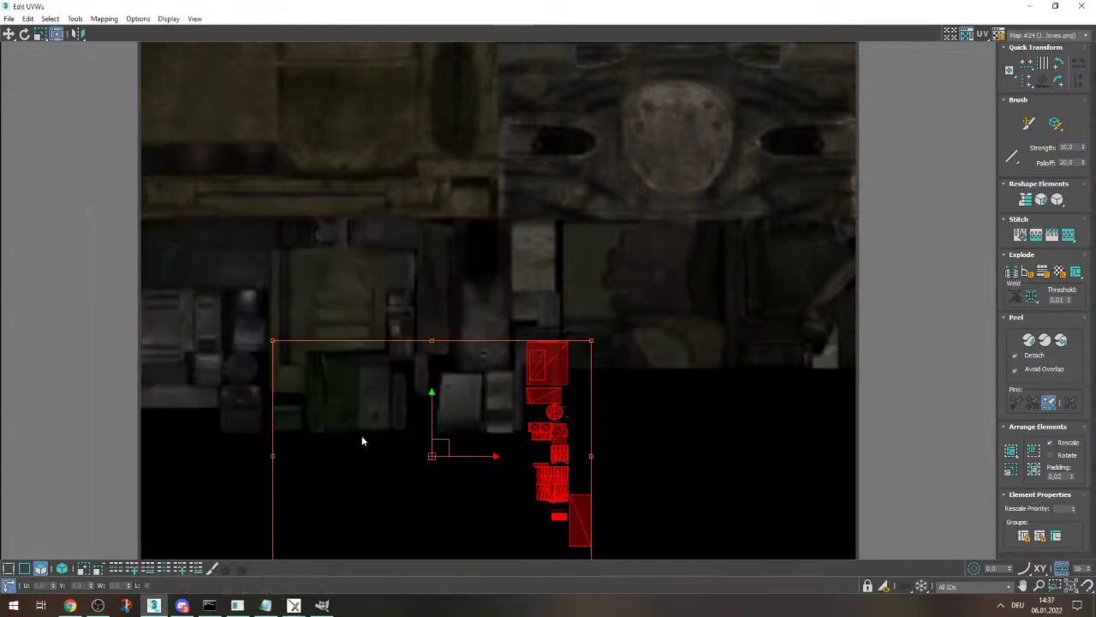
mouse_move(289, 607)
left_click(314, 563)
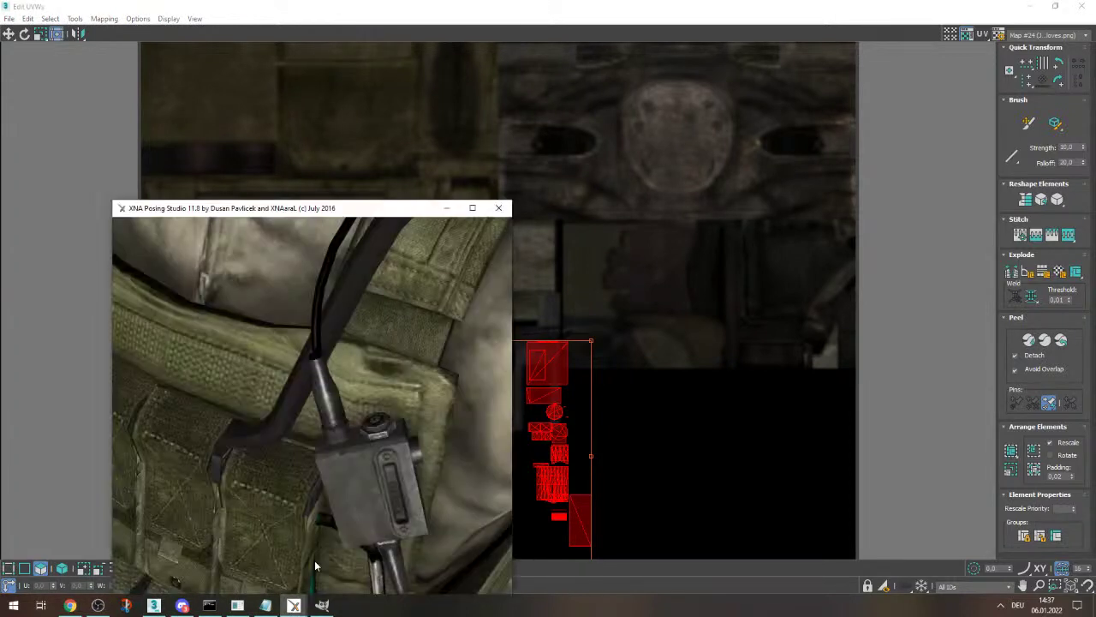
left_click(514, 5)
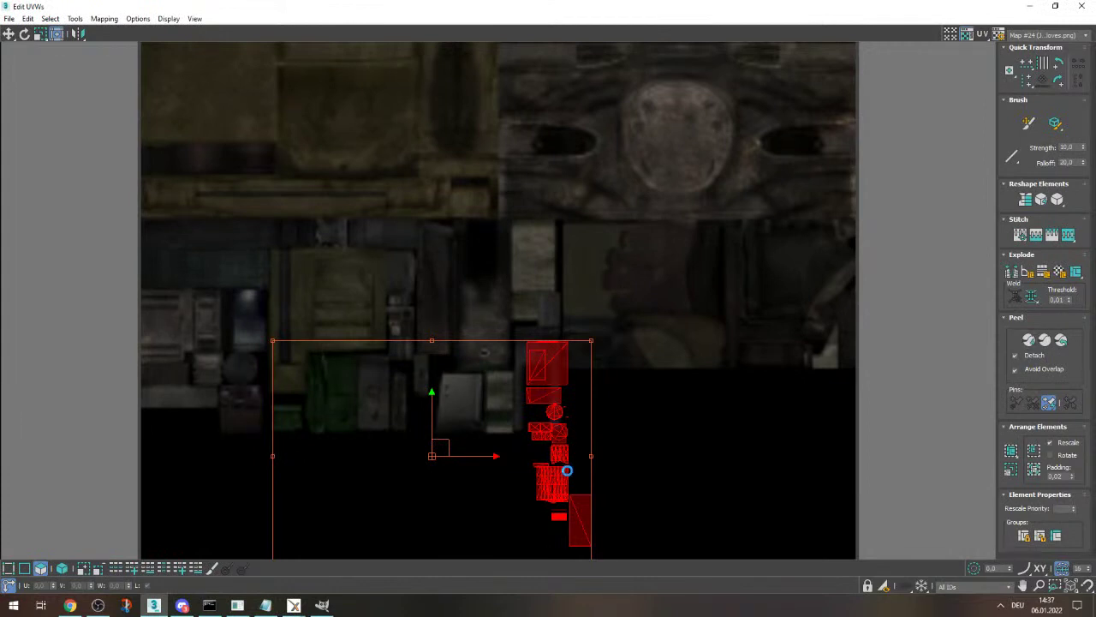
left_click_drag(547, 385, 511, 185)
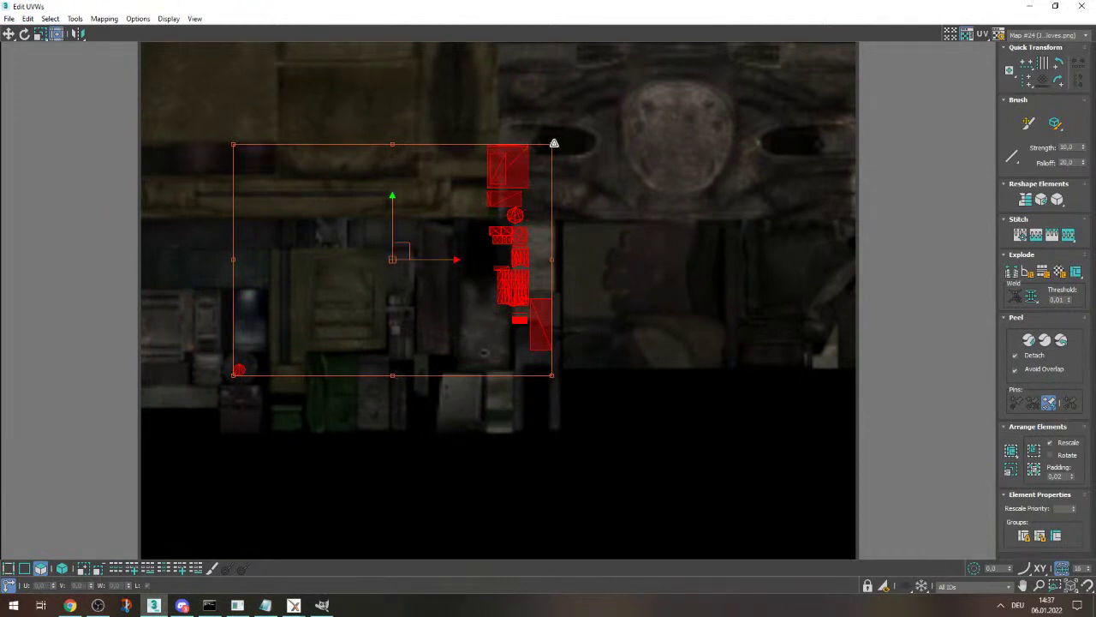
left_click_drag(554, 144, 488, 266)
scroll(619, 288, "down", 4)
scroll(666, 273, "up", 4)
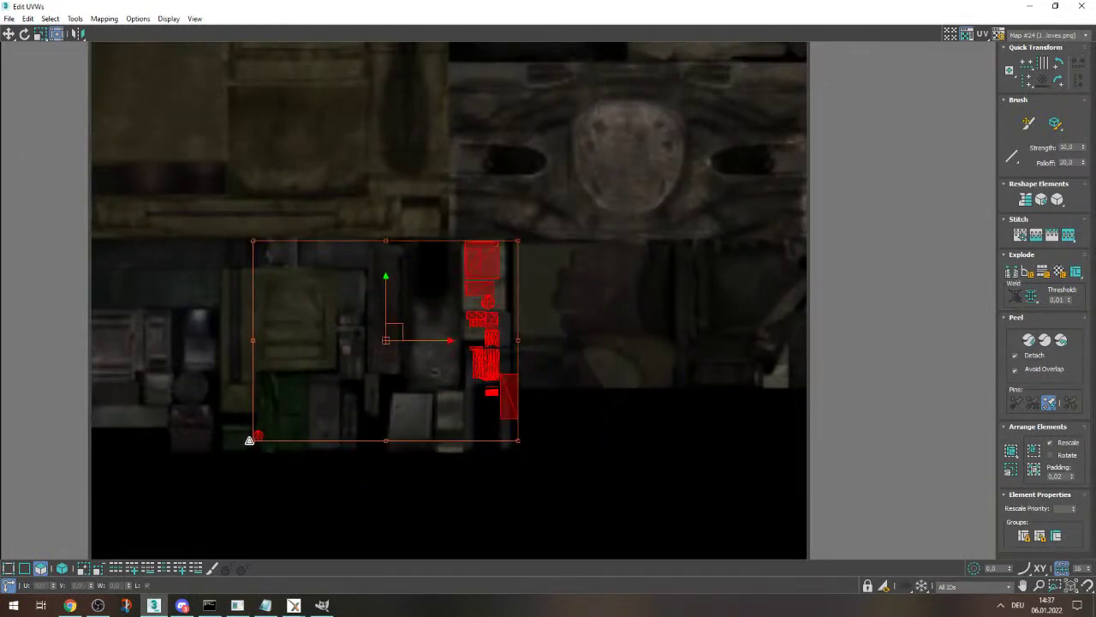
left_click_drag(249, 440, 221, 428)
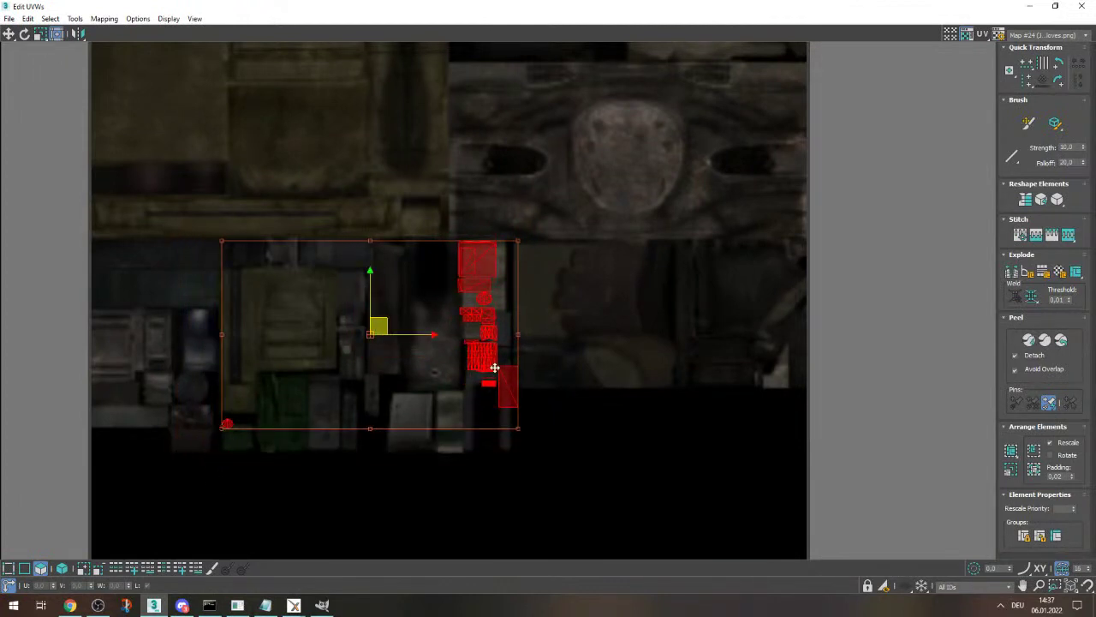
- Nudge all the radio UVs into alignment with the gray patch, check the radio on the model and close the UV editor
left_click(336, 404)
key("ctrl+a")
mouse_move(481, 349)
left_mouse_down()
mouse_move(215, 375)
mouse_move(203, 360)
mouse_move(480, 358)
left_mouse_up()
left_click_drag(925, 9, 434, 78)
scroll(822, 435, "down", 6)
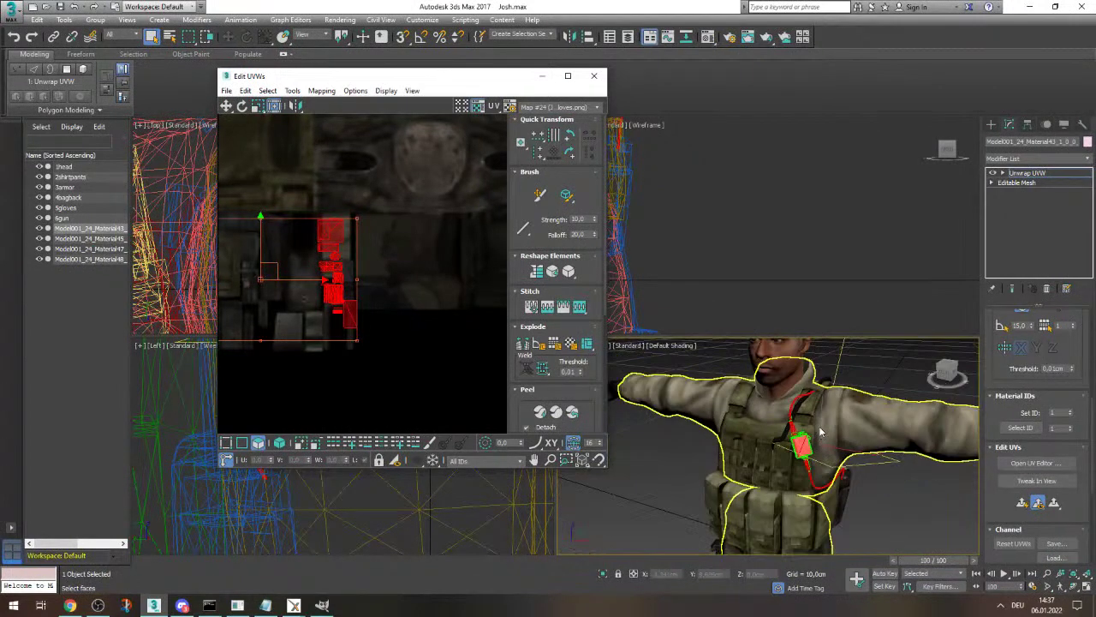
left_click(602, 77)
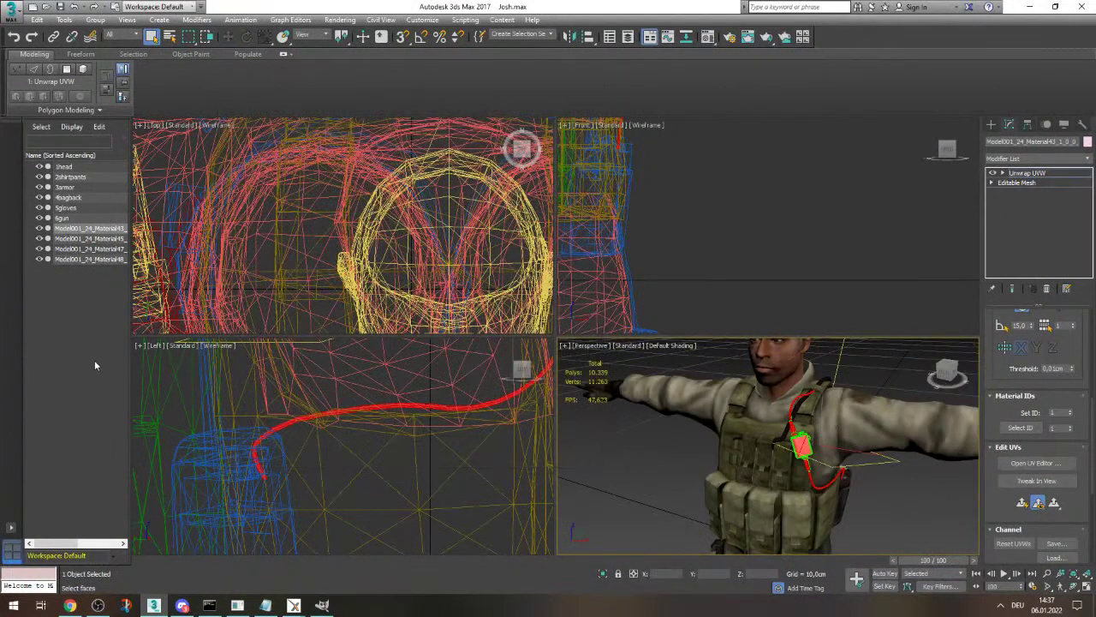
- Delete the finished radio and cable mesh from the scene
left_click(113, 229)
key("Delete")
scroll(771, 445, "down", 3)
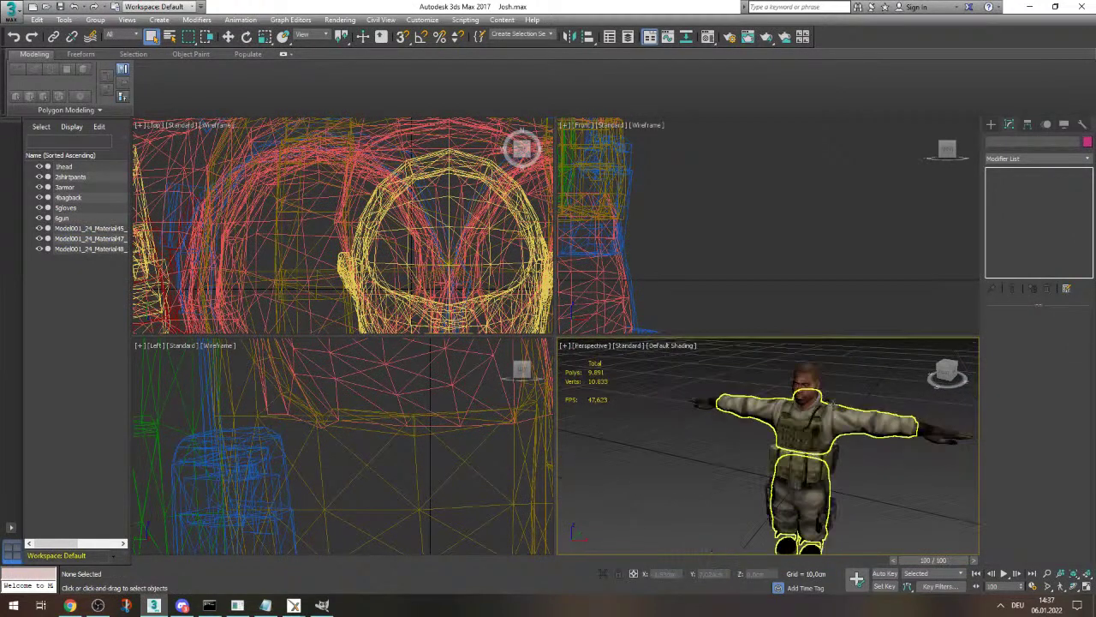
- Select the holster mesh on the character's right thigh, inspect it up close and rename it gunHolster
left_click_drag(946, 369, 598, 351)
left_click(68, 228)
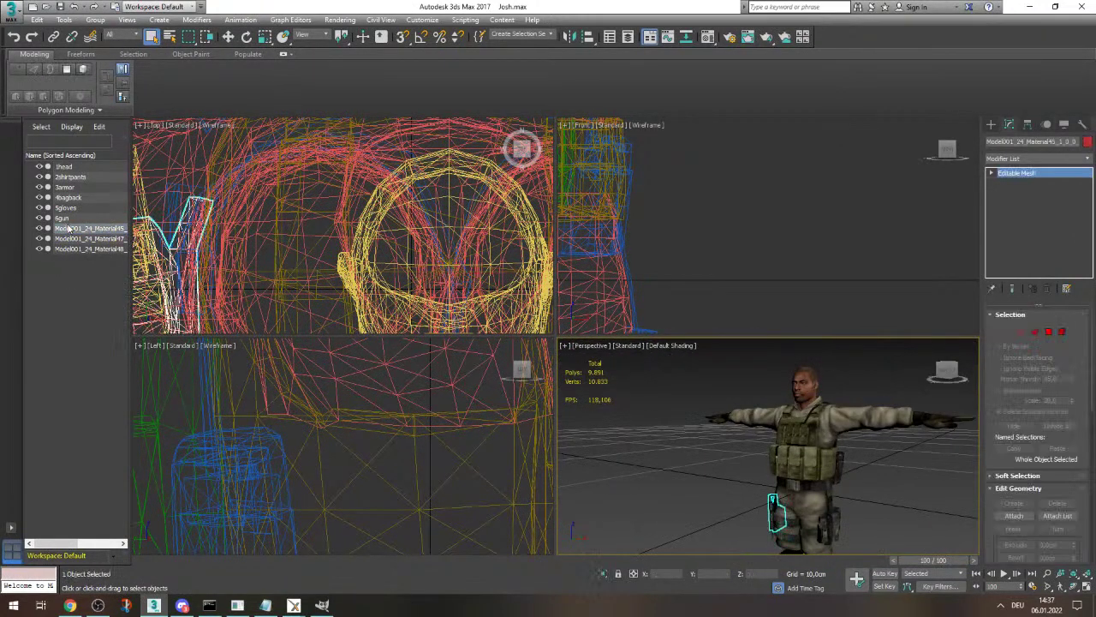
scroll(927, 439, "up", 4)
left_click_drag(954, 376, 943, 377)
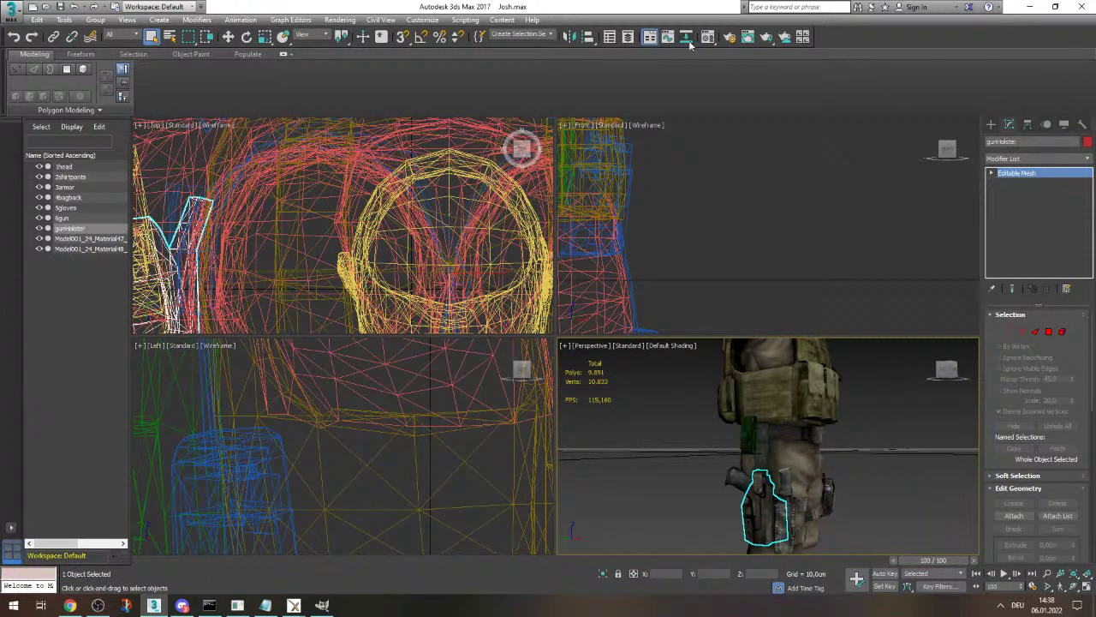
- Open the material editor for the holster, then switch to the desktop and open the Josh texture folder
key("m")
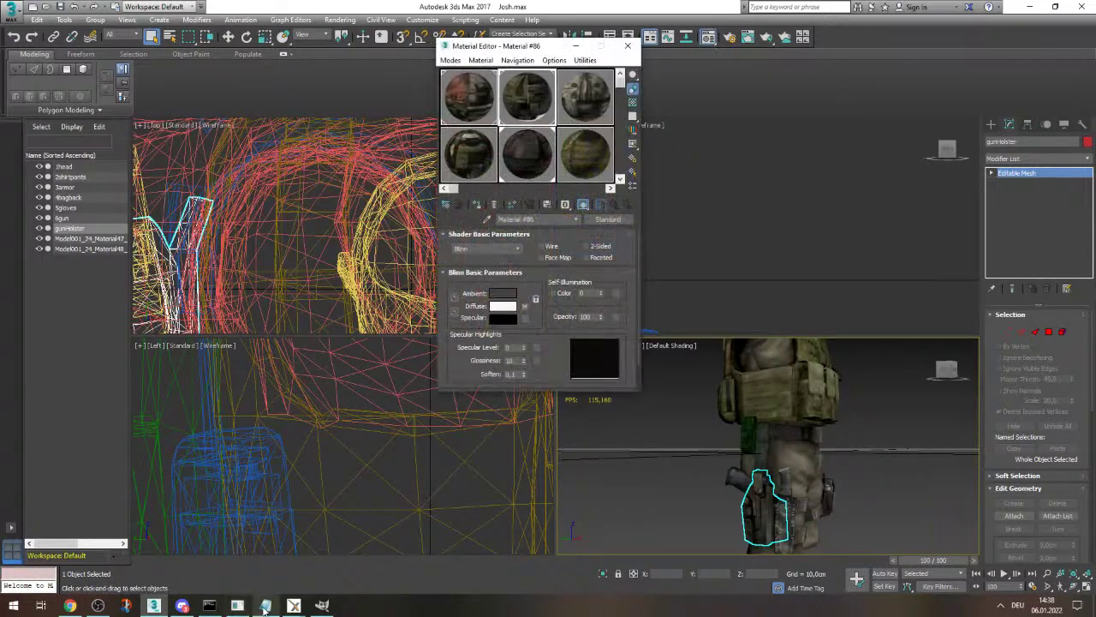
left_click(1029, 6)
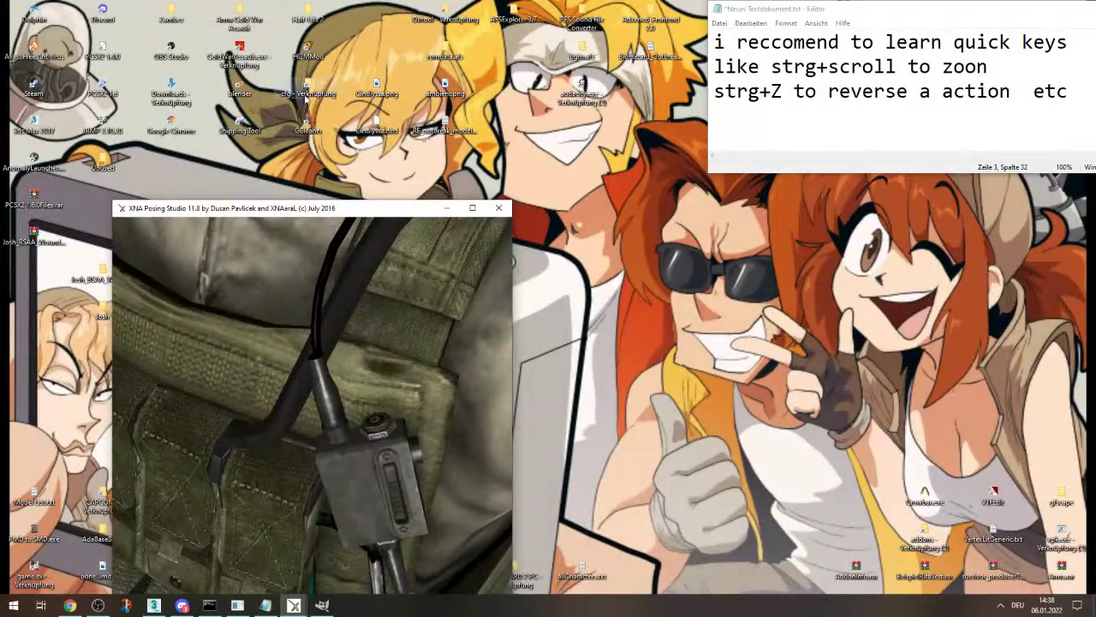
left_click_drag(191, 208, 256, 204)
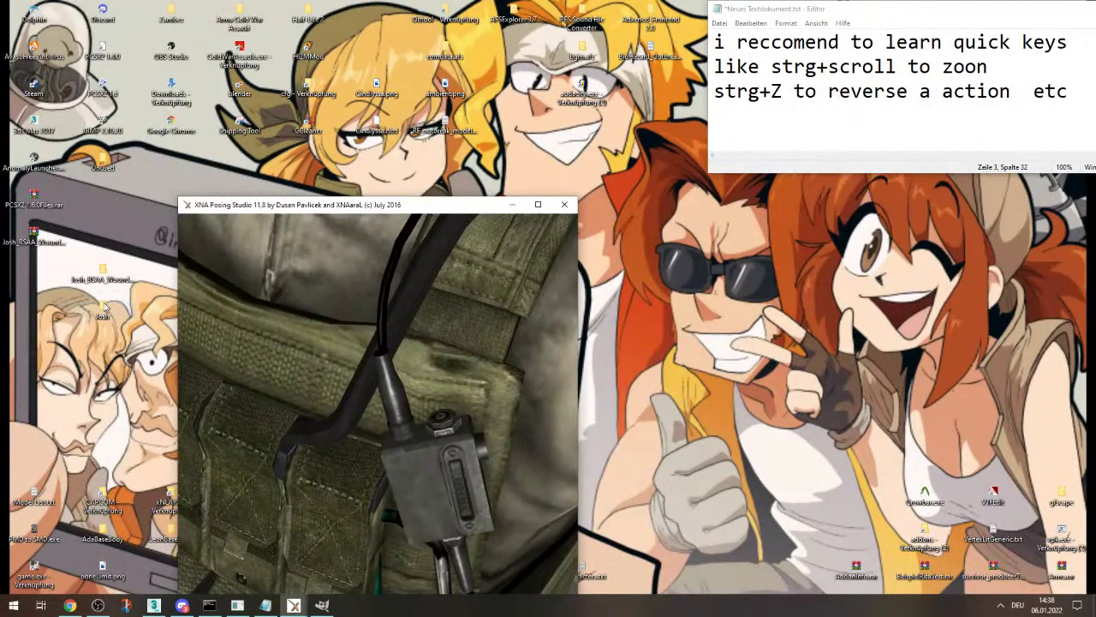
double_click(102, 310)
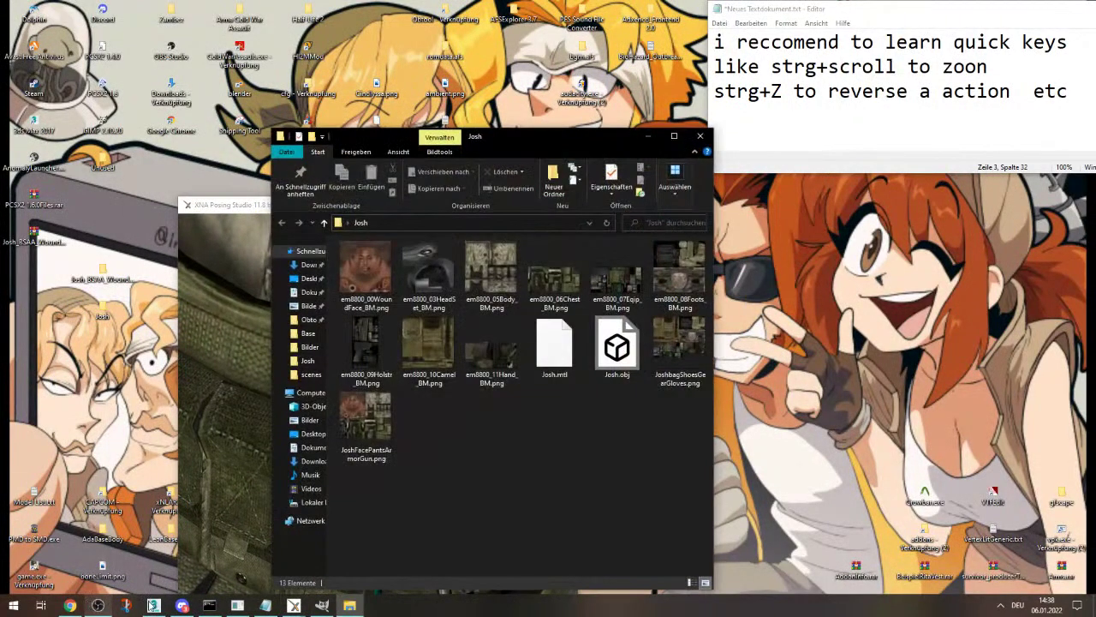
left_click(294, 605)
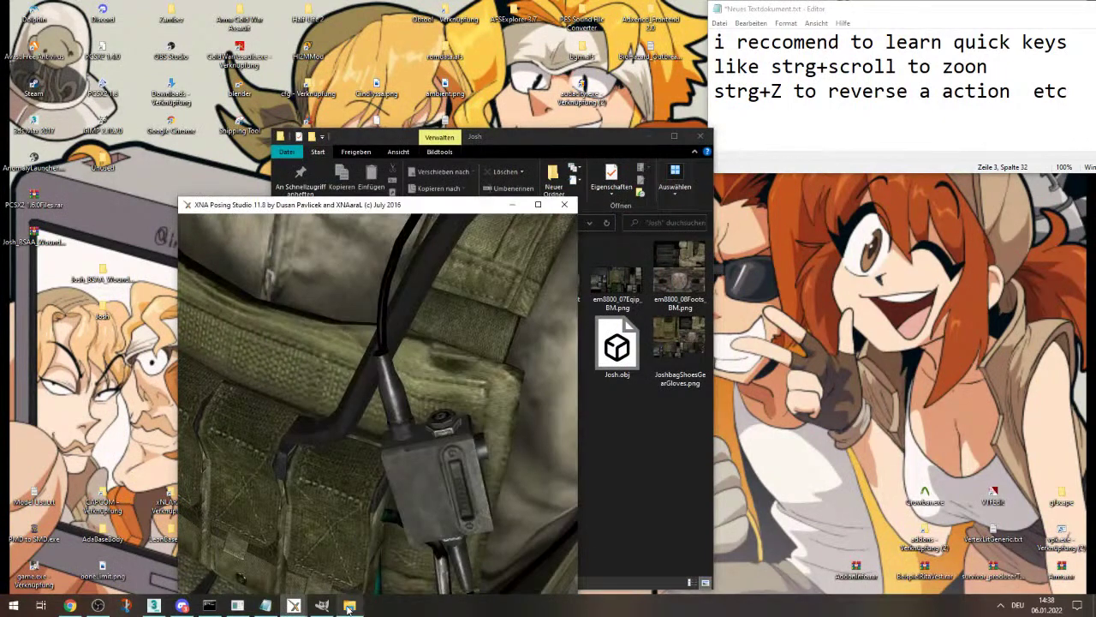
left_click(348, 606)
left_click(346, 606)
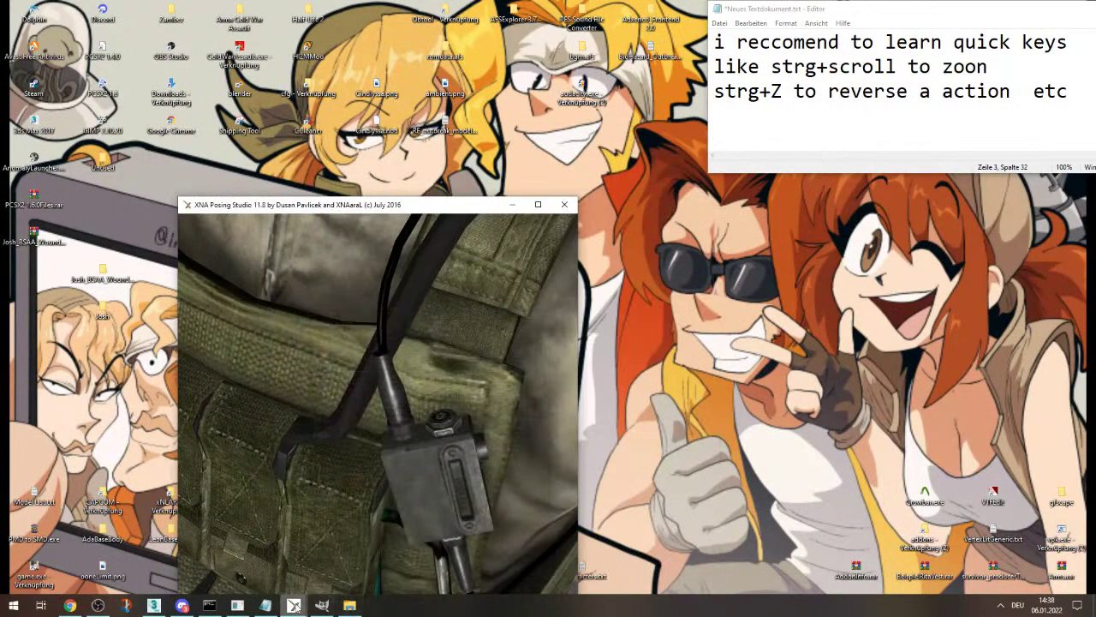
left_click(349, 606)
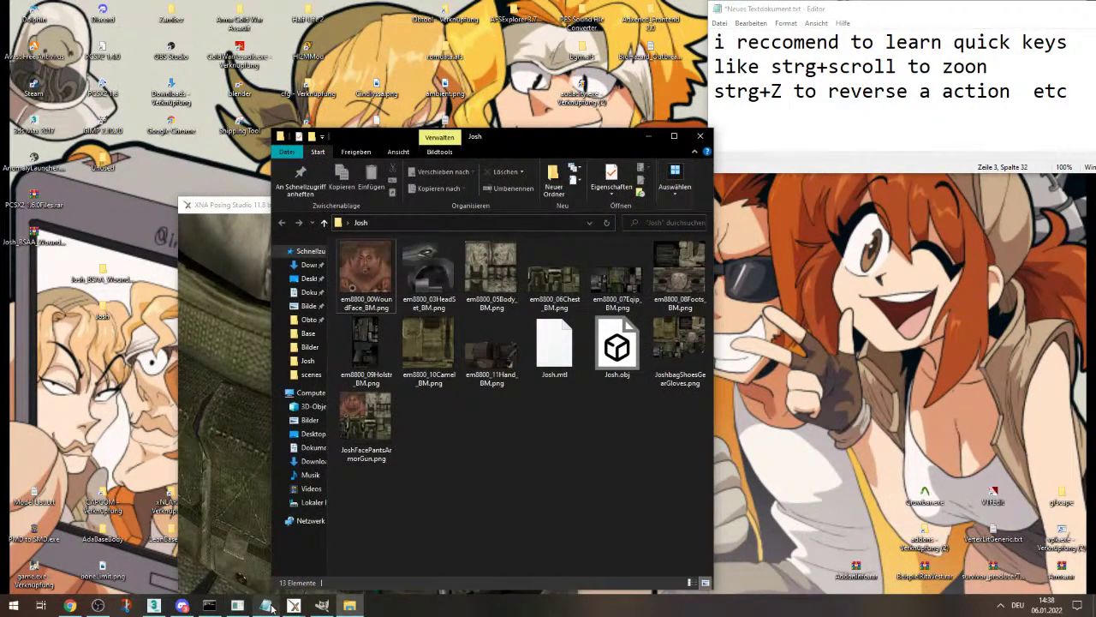
- Bring the Josh folder up over 3ds Max and check the combined texture JoshFacePantsArmorGun.png
left_click(155, 605)
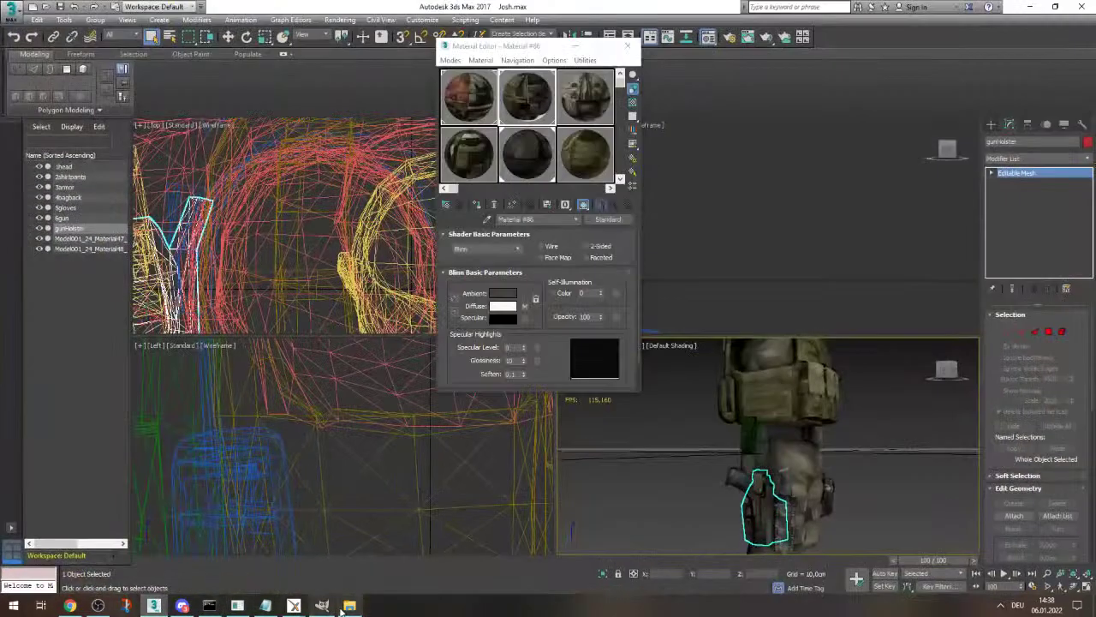
left_click(348, 605)
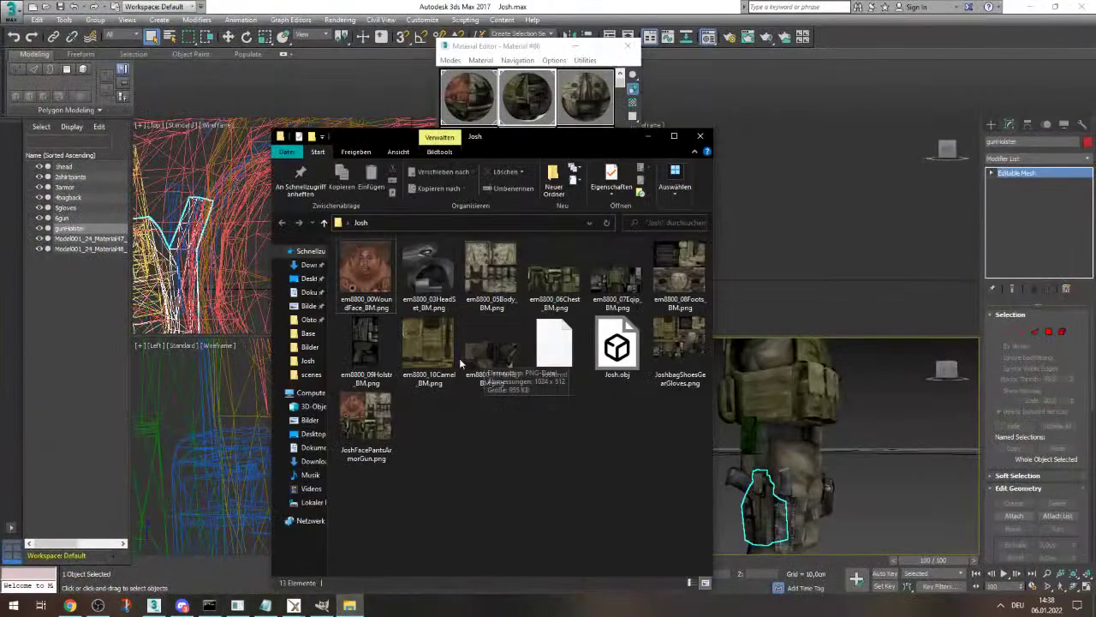
left_click(367, 433)
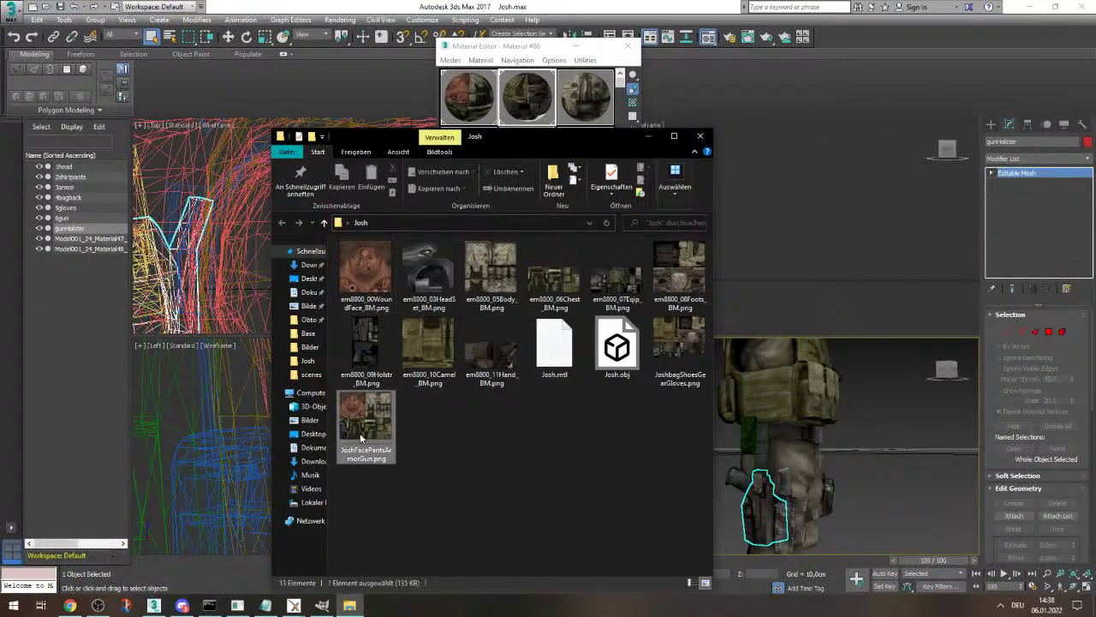
left_click(648, 136)
- Assign Material #85, with the combined face and gear texture, to the gunHolster mesh and inspect the holster up close
left_click(468, 97)
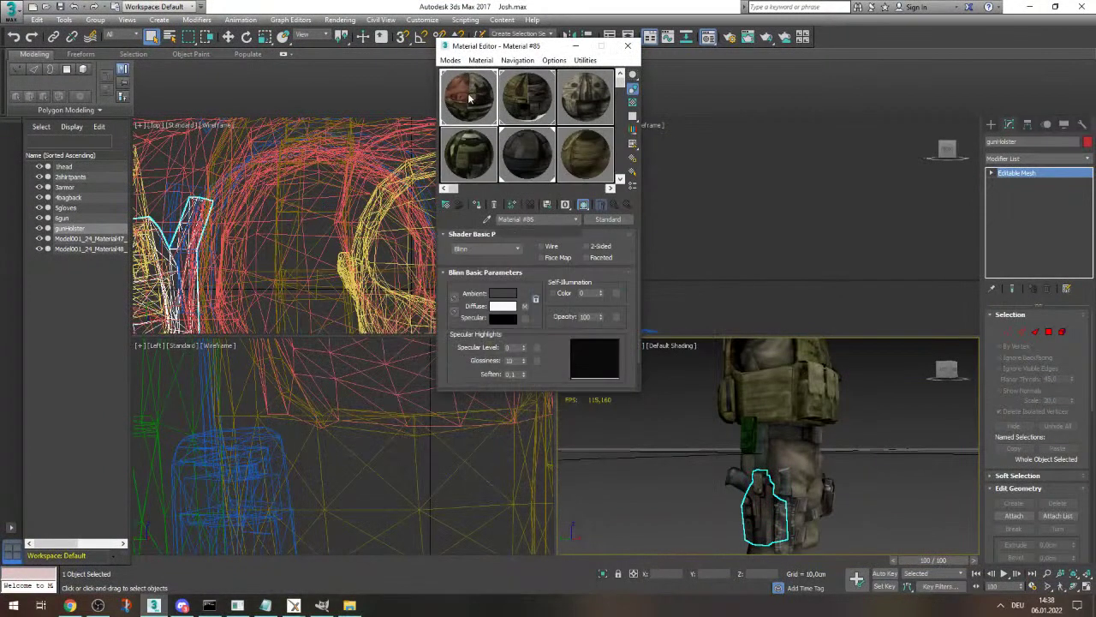
left_click(482, 206)
left_click(631, 47)
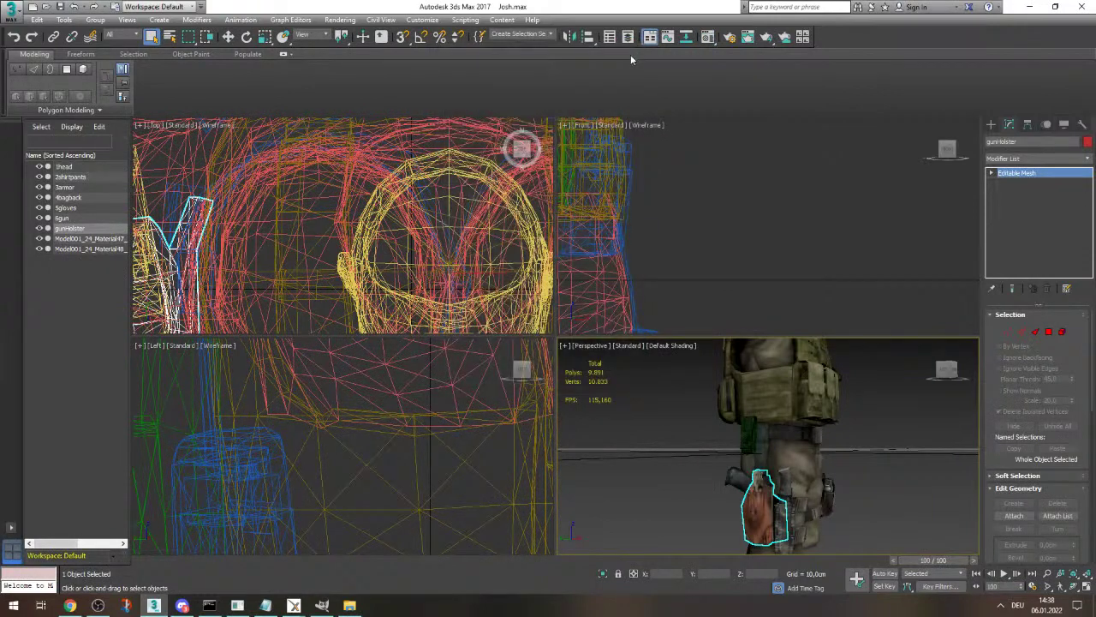
scroll(767, 505, "up", 5)
scroll(760, 484, "down", 5)
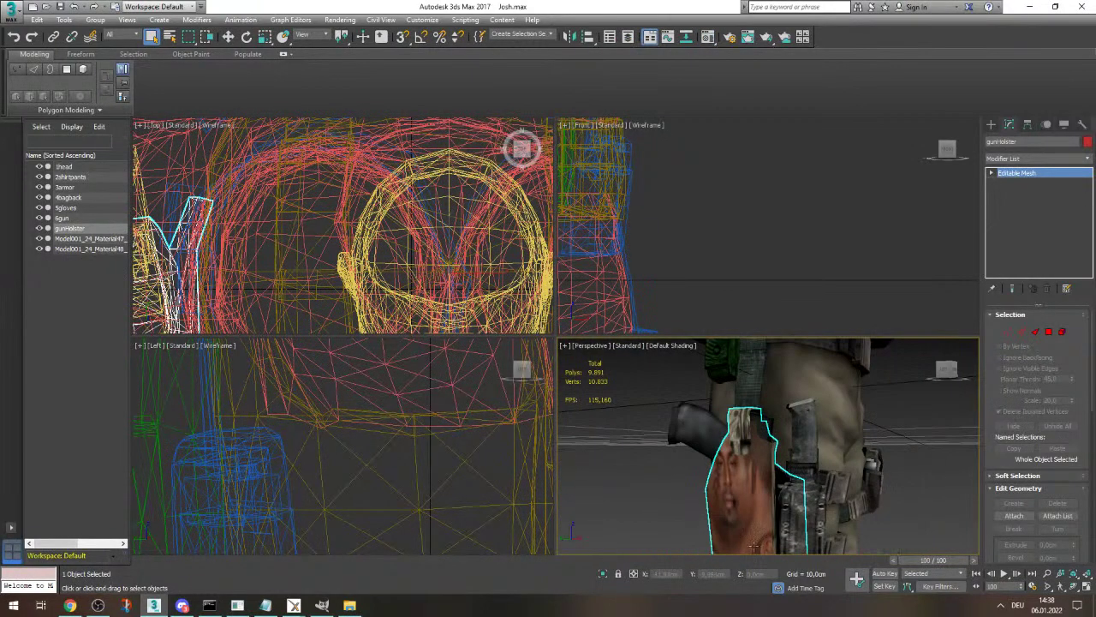
scroll(755, 547, "up", 4)
scroll(754, 546, "down", 3)
left_click(1087, 159)
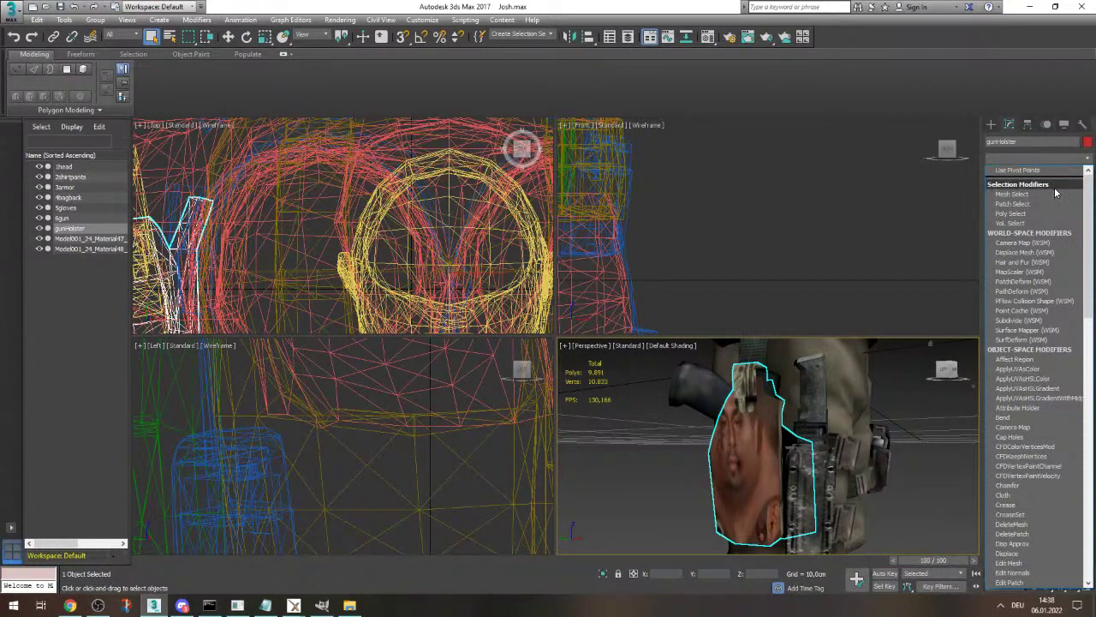
left_click(1087, 160)
left_click(1088, 160)
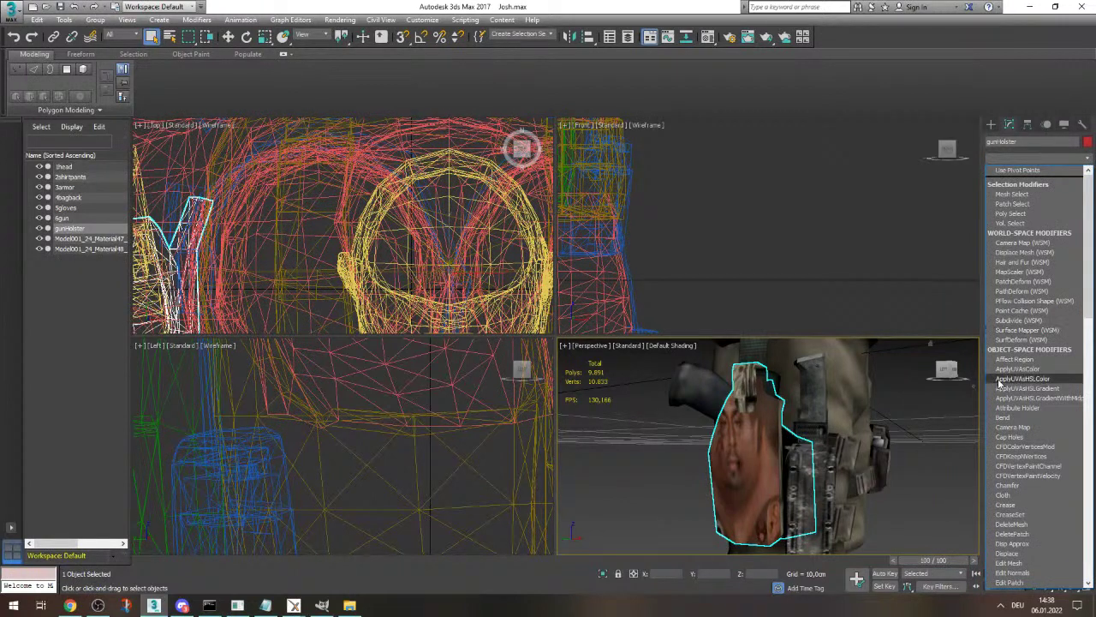
left_click(1087, 158)
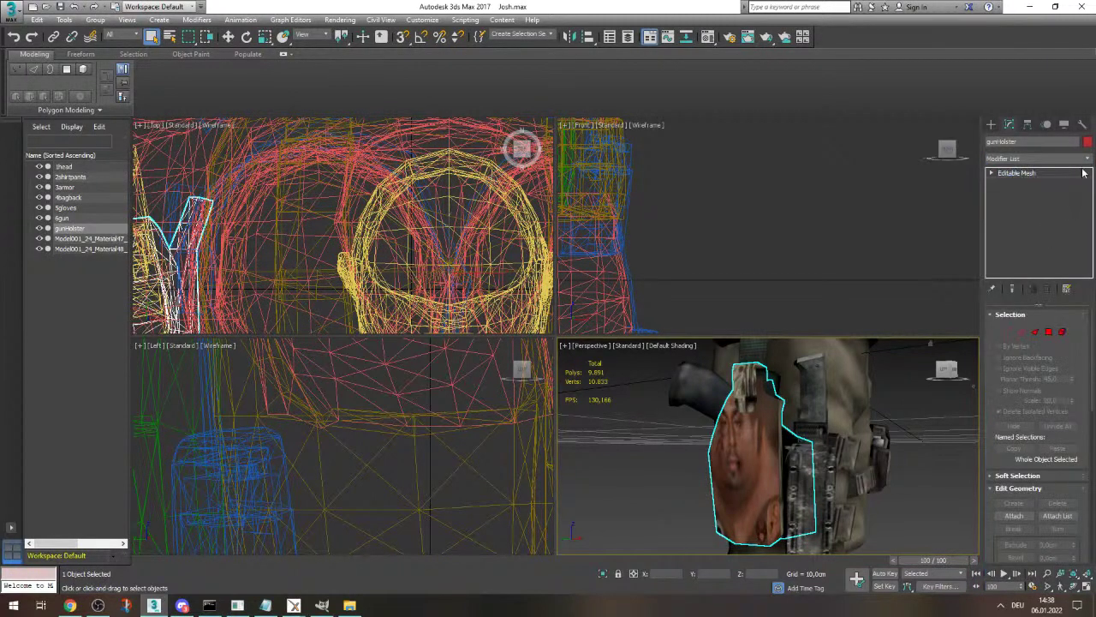
- Apply an Unwrap UVW modifier to the gunHolster mesh
left_click(1087, 159)
key("s")
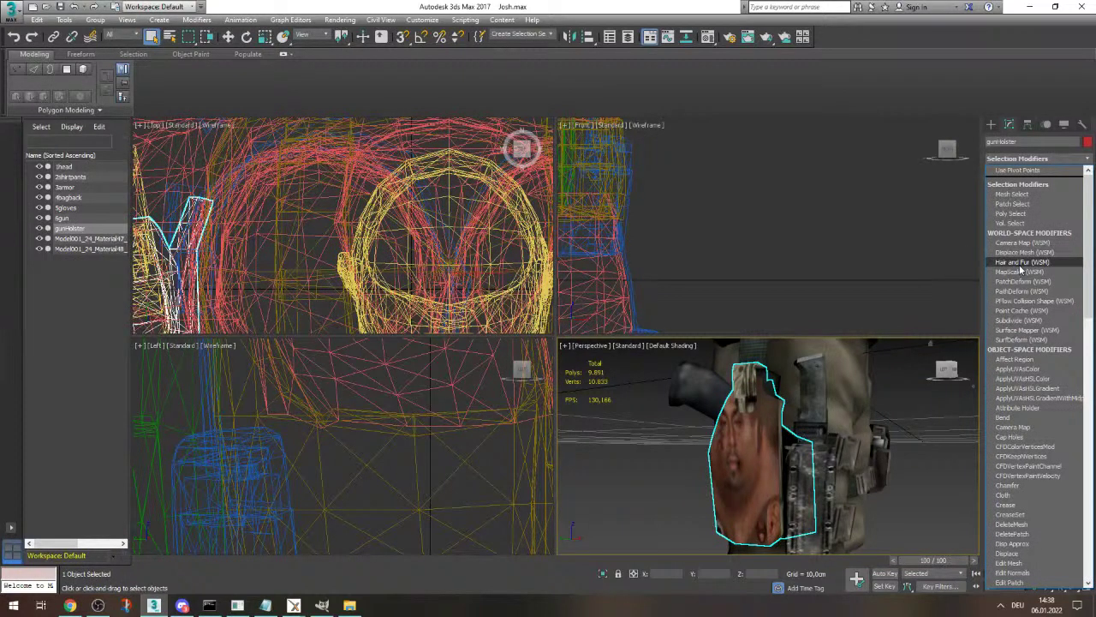
key("u")
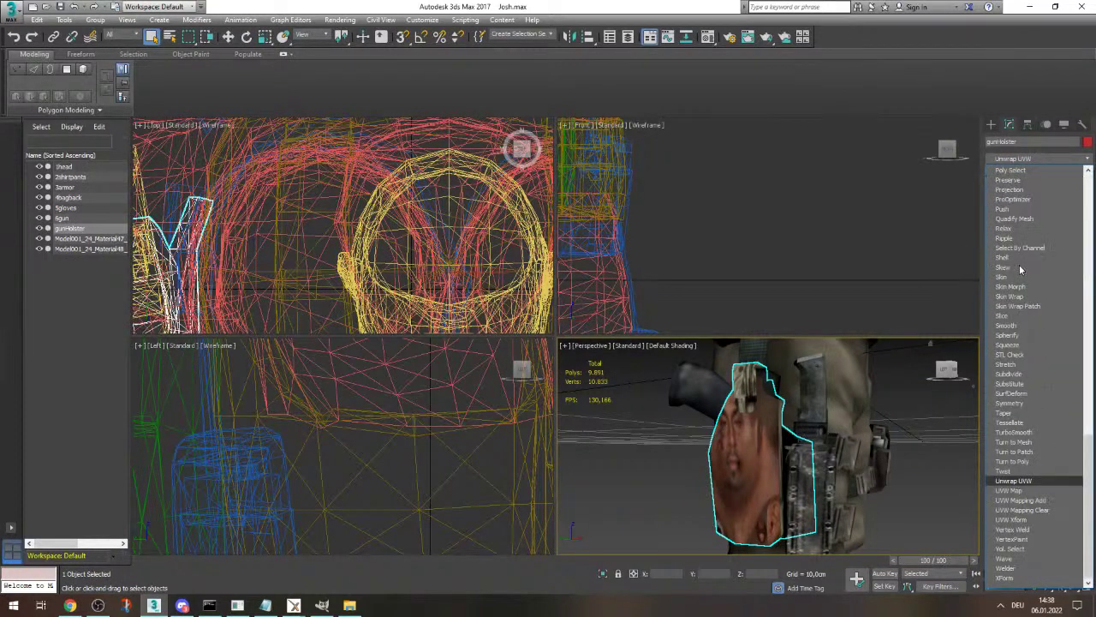
key("Return")
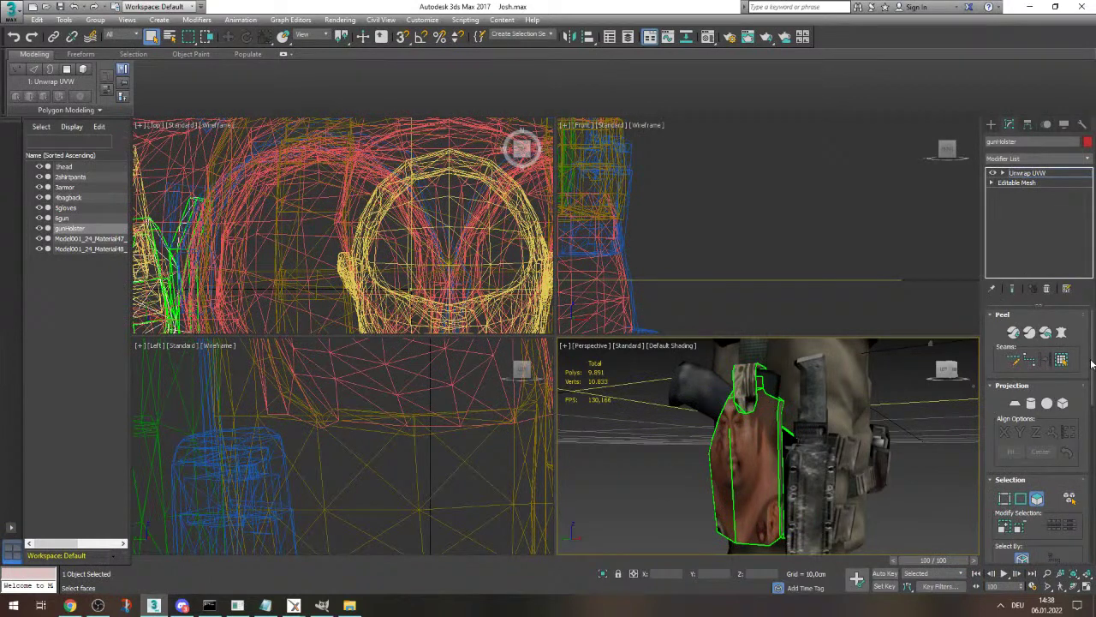
- Open the holster's UVs in a maximized UV editor and show the Map #23 texture as the background
scroll(1061, 428, "down", 8)
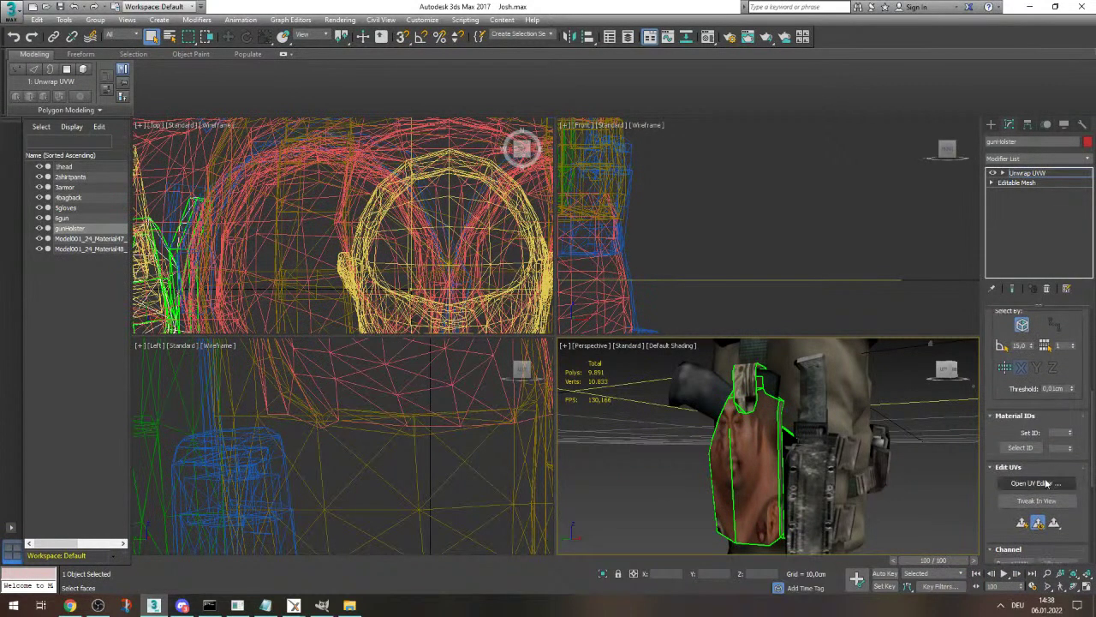
left_click(1045, 483)
double_click(274, 58)
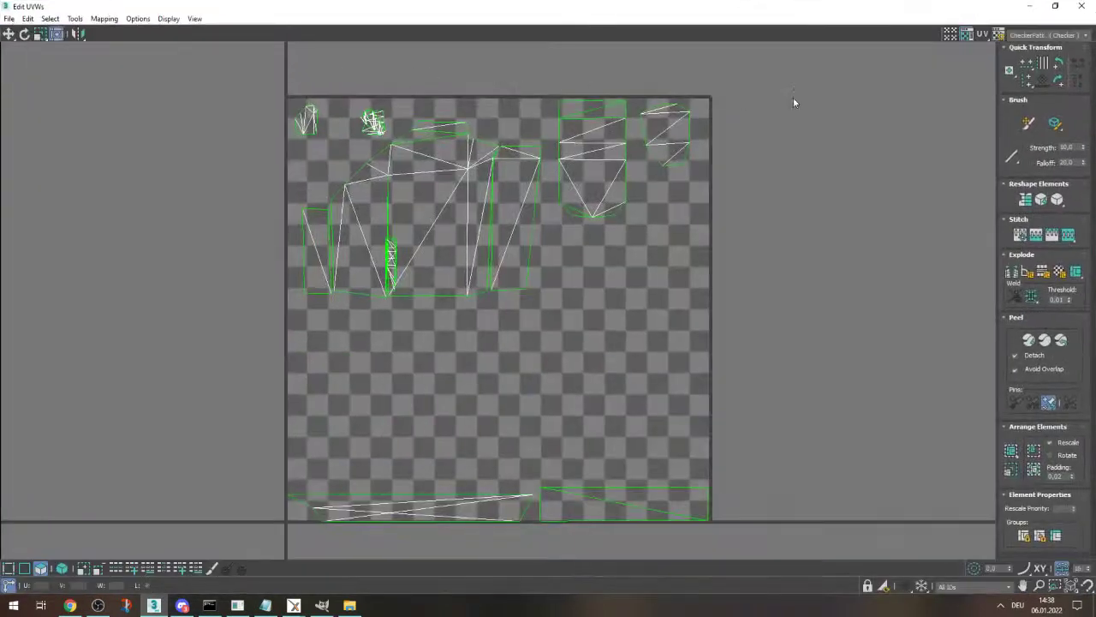
left_click(1047, 34)
left_click(1033, 61)
- Select all holster UVs and shift them straight down by half the texture's height
scroll(460, 266, "down", 3)
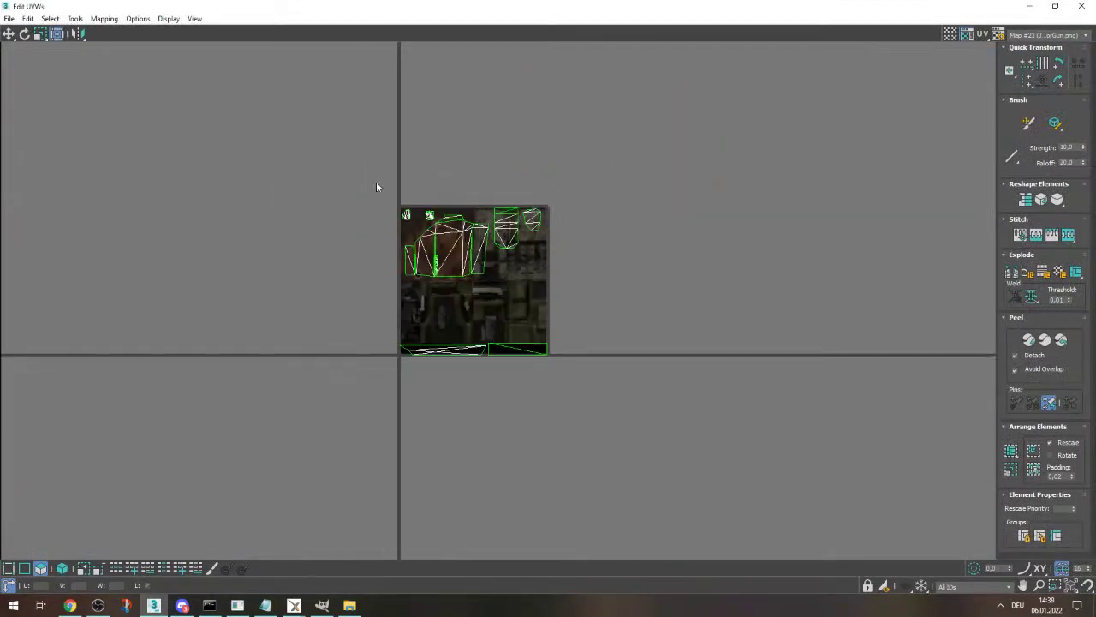
left_click_drag(376, 181, 707, 437)
scroll(473, 304, "up", 3)
left_click_drag(437, 237, 438, 362)
middle_click_drag(601, 514, 505, 409)
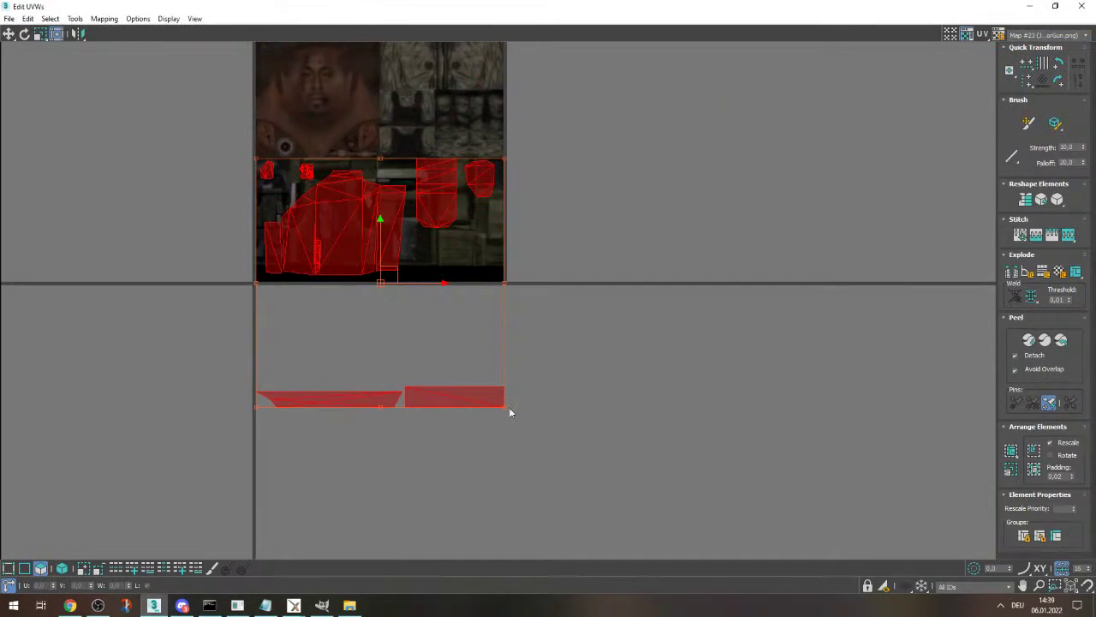
- Shrink the selected UVs toward the atlas's lower-left block and narrow and shorten them to roughly fit the holster texture
left_click_drag(507, 408, 306, 341)
scroll(362, 347, "up", 1)
scroll(328, 192, "up", 4)
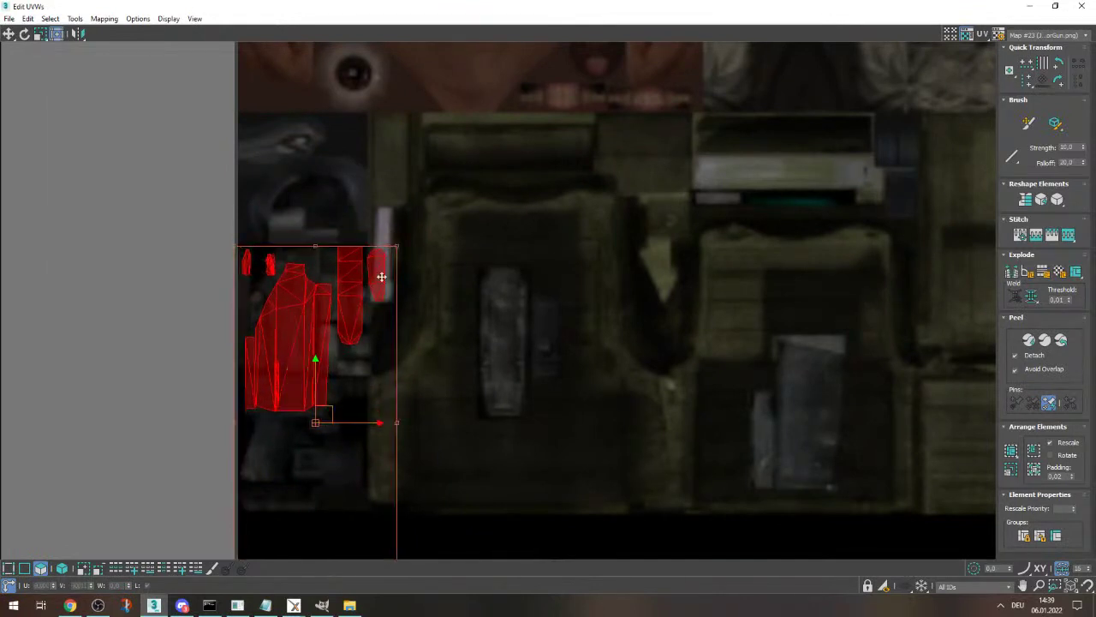
left_click_drag(402, 250, 374, 248)
scroll(374, 247, "down", 3)
scroll(373, 247, "up", 5)
left_click_drag(359, 440, 357, 349)
- Fine-tune the corners of the UV selection to match the edges of the holster texture block, and deselect the UVs
scroll(377, 404, "down", 1)
scroll(355, 299, "up", 6)
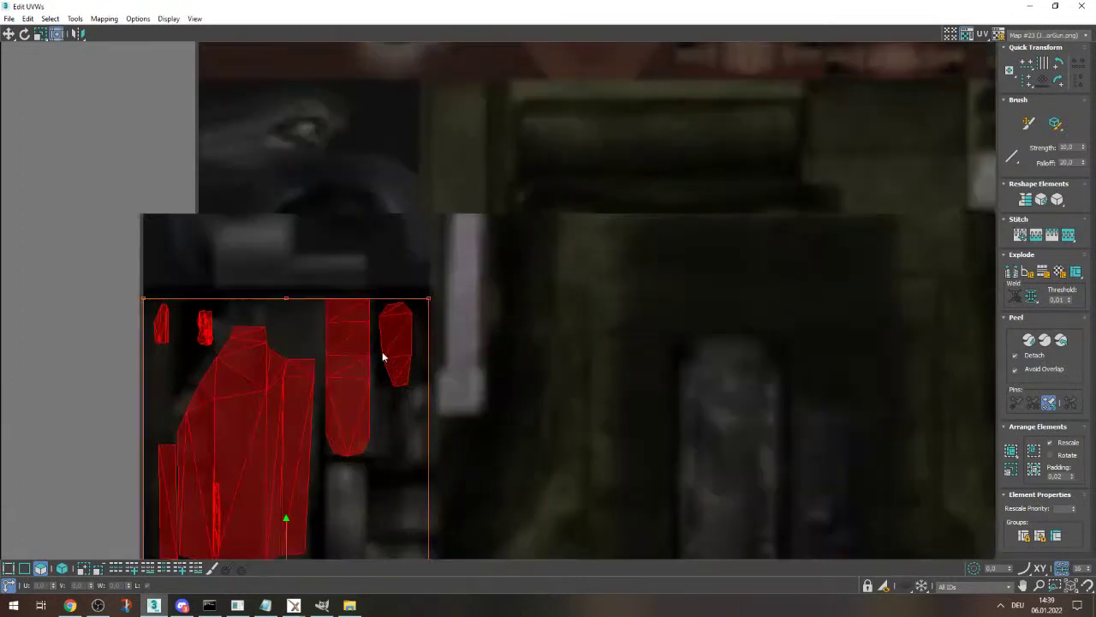
mouse_move(423, 309)
left_mouse_down()
mouse_move(420, 403)
mouse_move(437, 316)
mouse_move(423, 296)
left_mouse_up()
left_click_drag(144, 296, 142, 287)
scroll(321, 250, "down", 6)
scroll(330, 406, "up", 4)
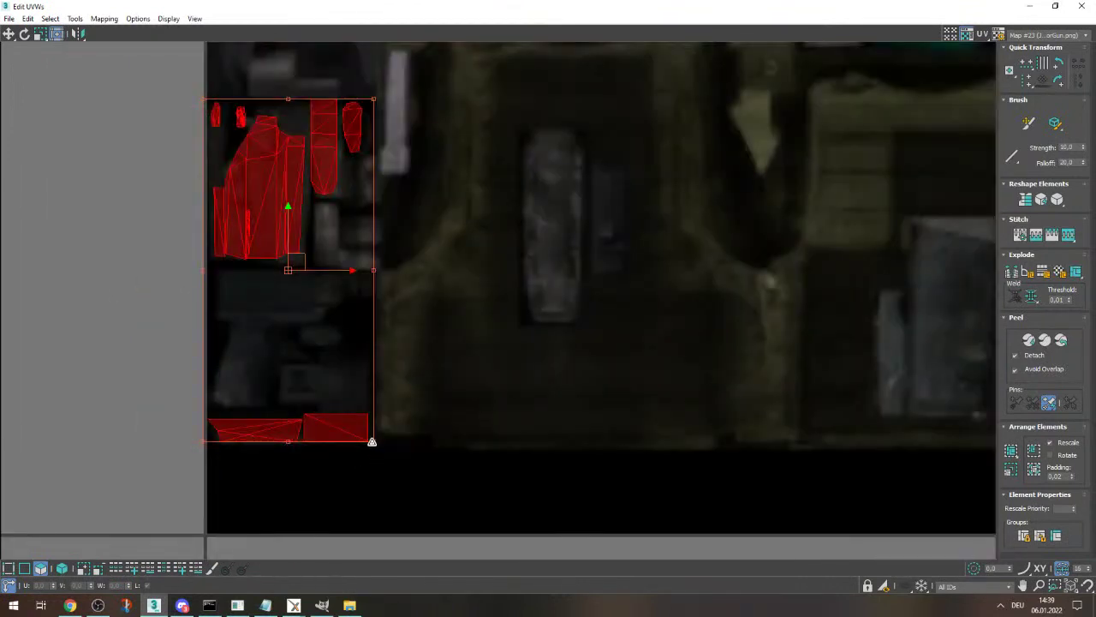
left_click_drag(372, 441, 374, 443)
left_click(520, 437)
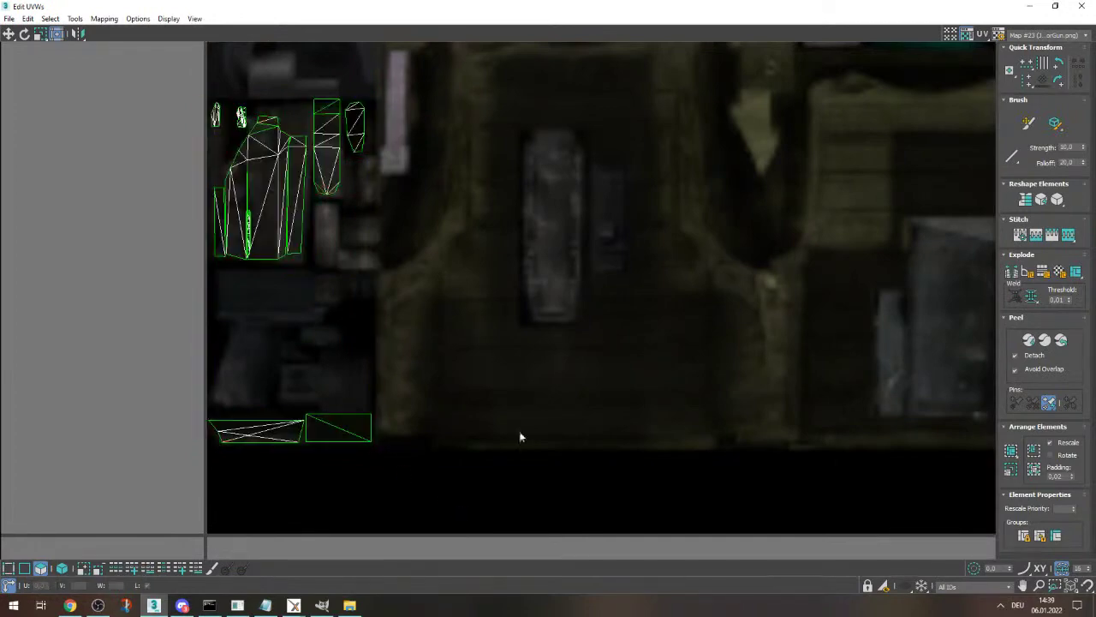
- Restore the UV editor to a smaller window and compare the retextured holster with the reference model in XNA Posing Studio
double_click(828, 6)
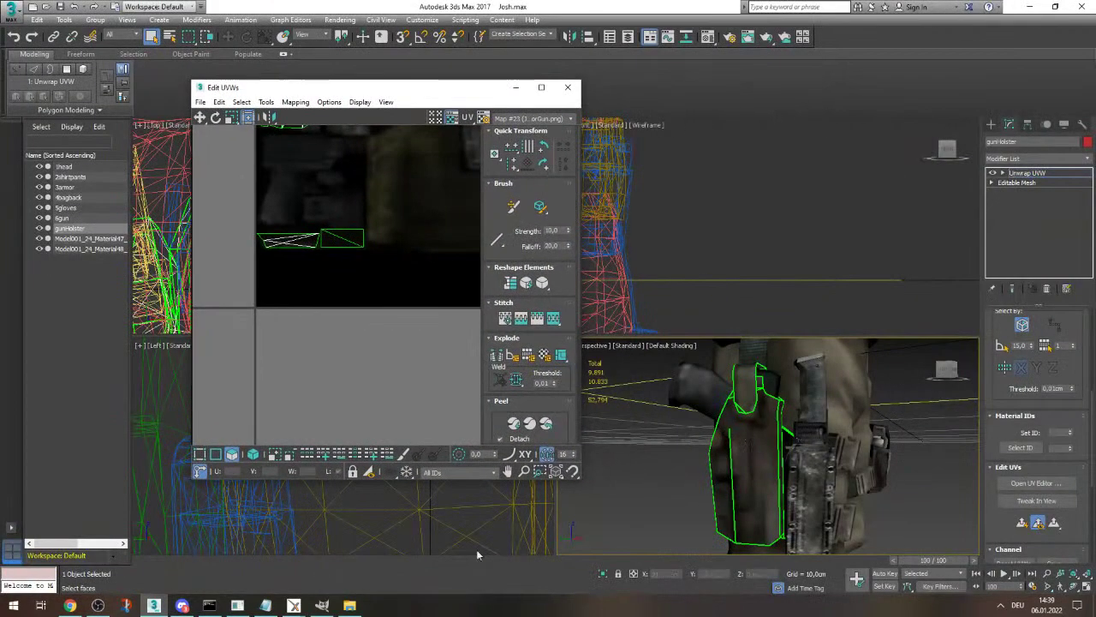
mouse_move(293, 606)
left_click(323, 583)
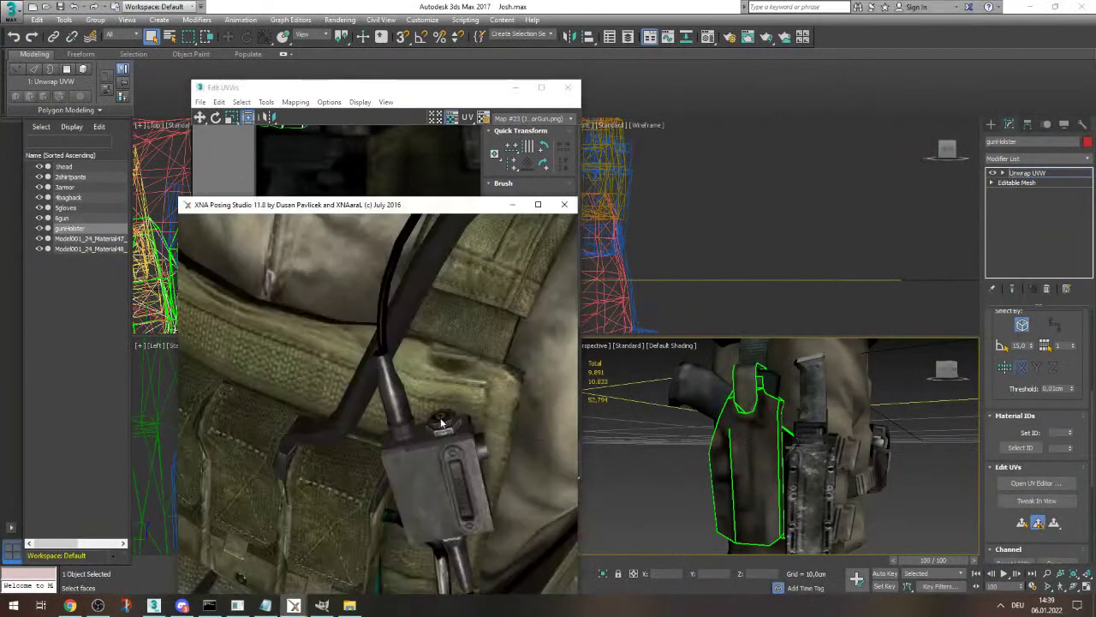
scroll(441, 422, "down", 8)
left_click_drag(412, 425, 458, 403)
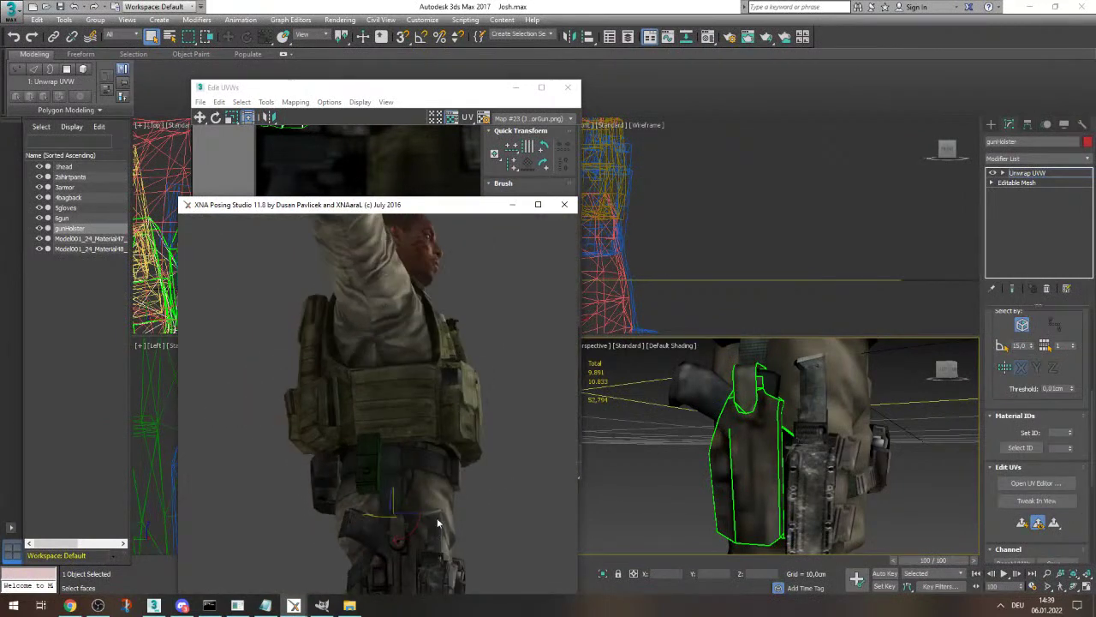
scroll(437, 522, "up", 10)
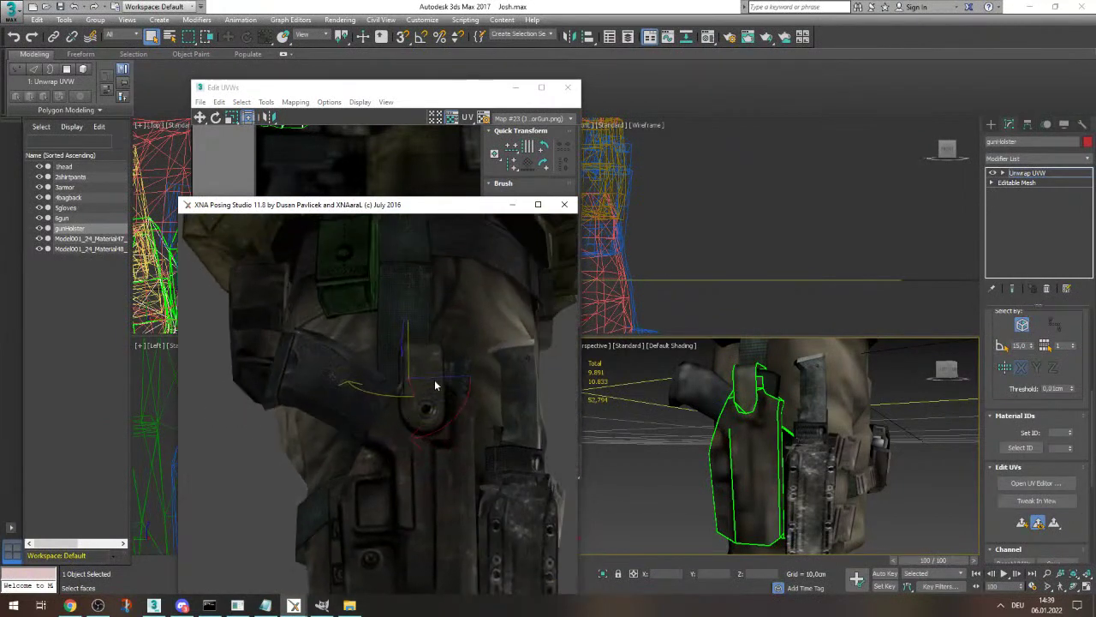
left_click_drag(471, 440, 468, 437)
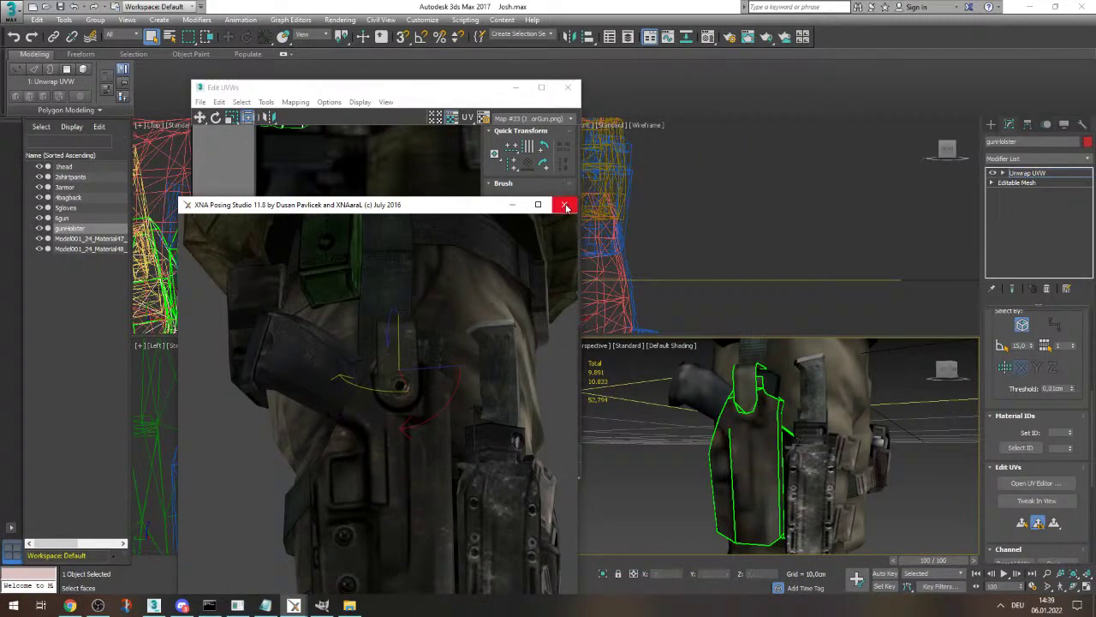
left_click(511, 205)
- Close the UV editor and collapse the Unwrap UVW modifier into the holster's Editable Mesh
left_click(567, 87)
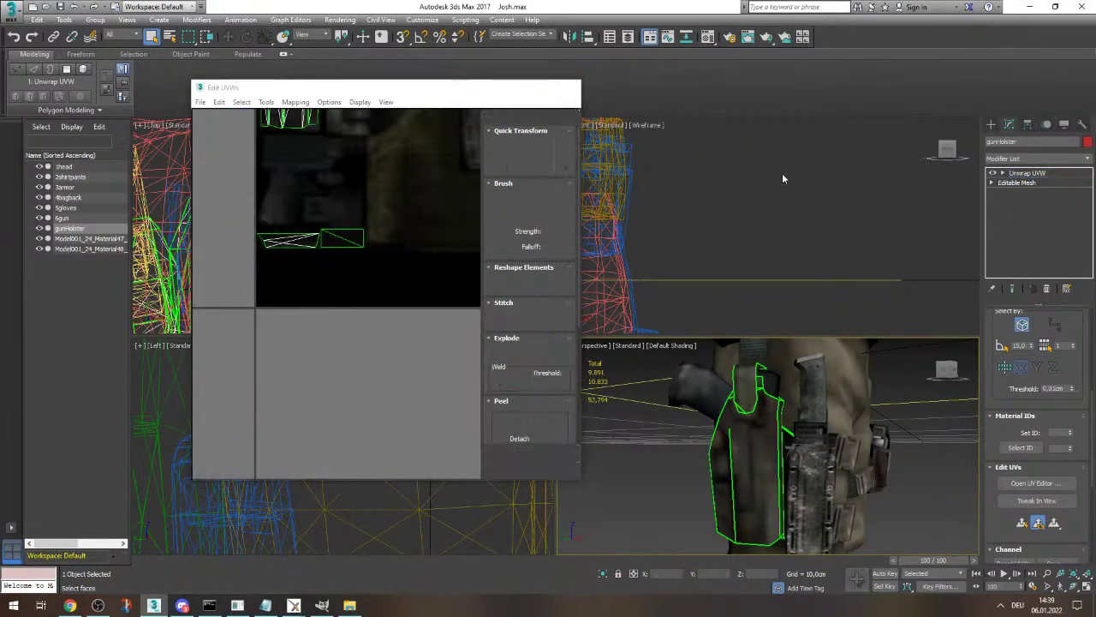
right_click(1028, 174)
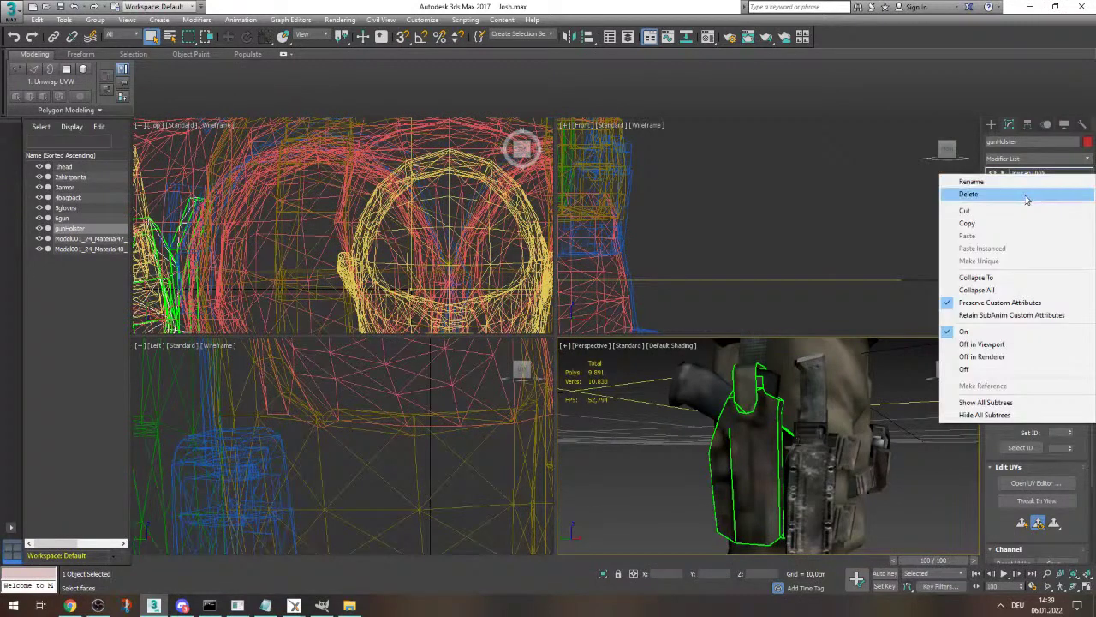
left_click(975, 277)
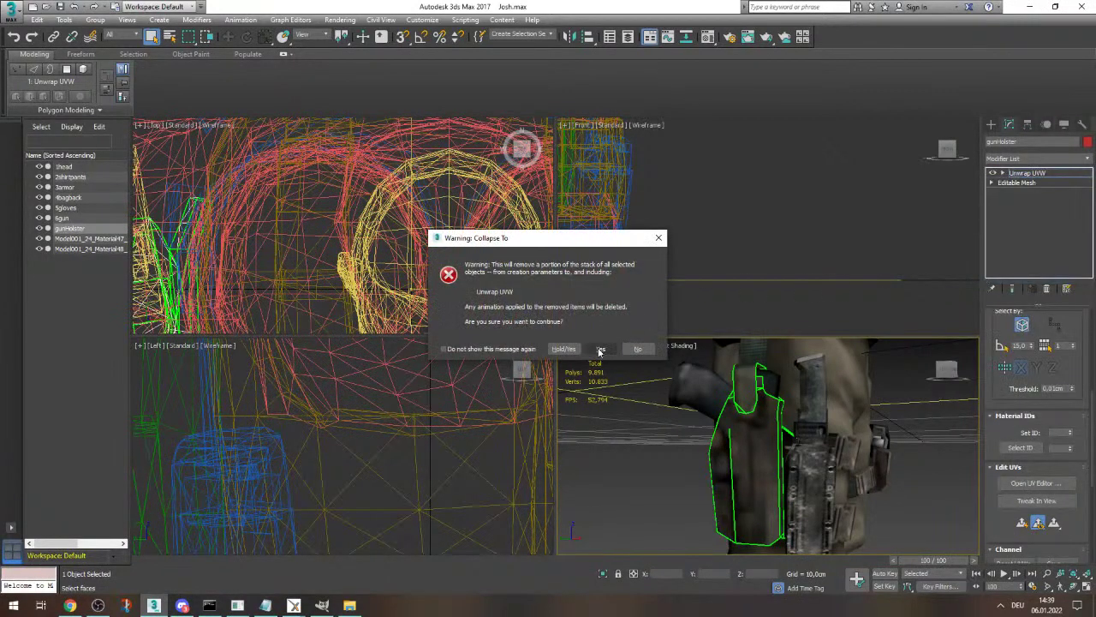
left_click(659, 238)
right_click(1030, 182)
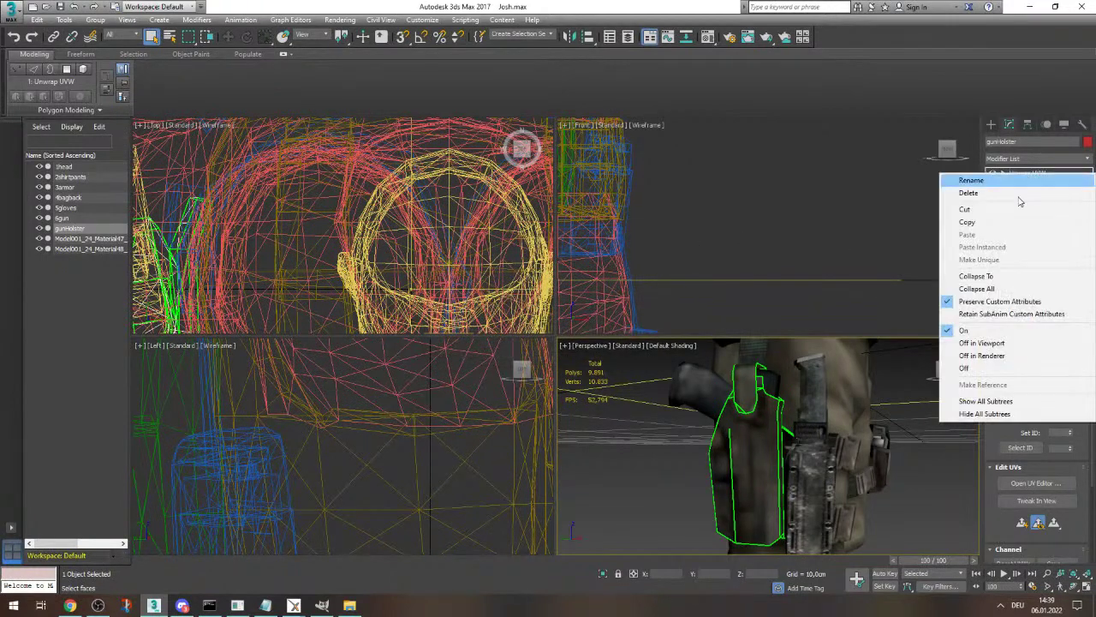
left_click(972, 277)
left_click(596, 348)
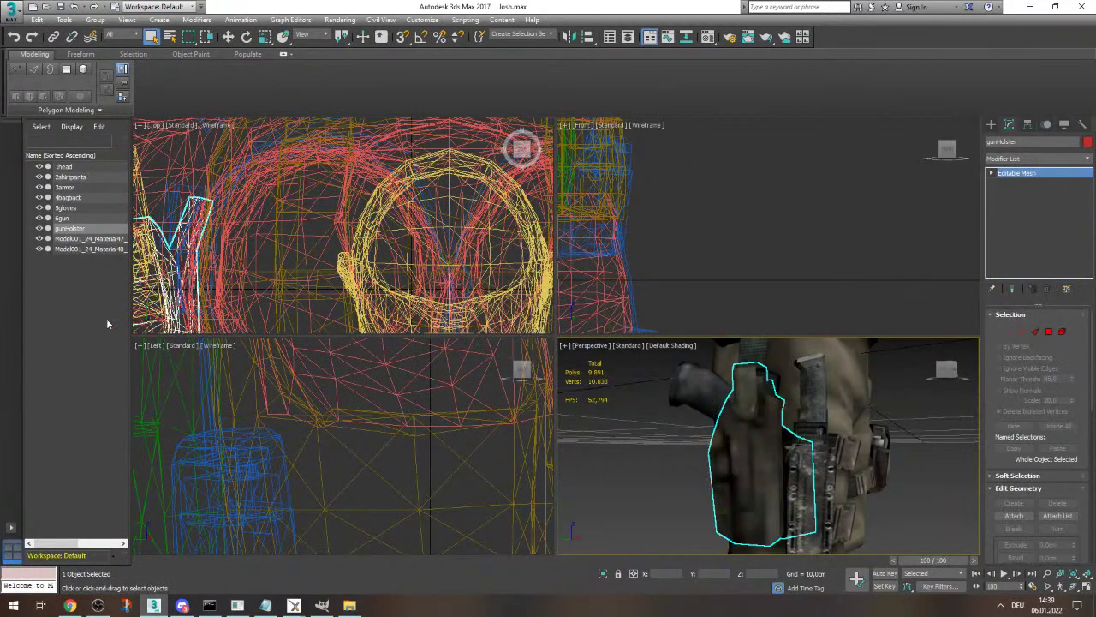
- Rename the holster mesh to 7gunHolster and select the Model001_24_Material47 mesh for viewing
left_click(57, 295)
left_click(91, 230)
left_click(68, 238)
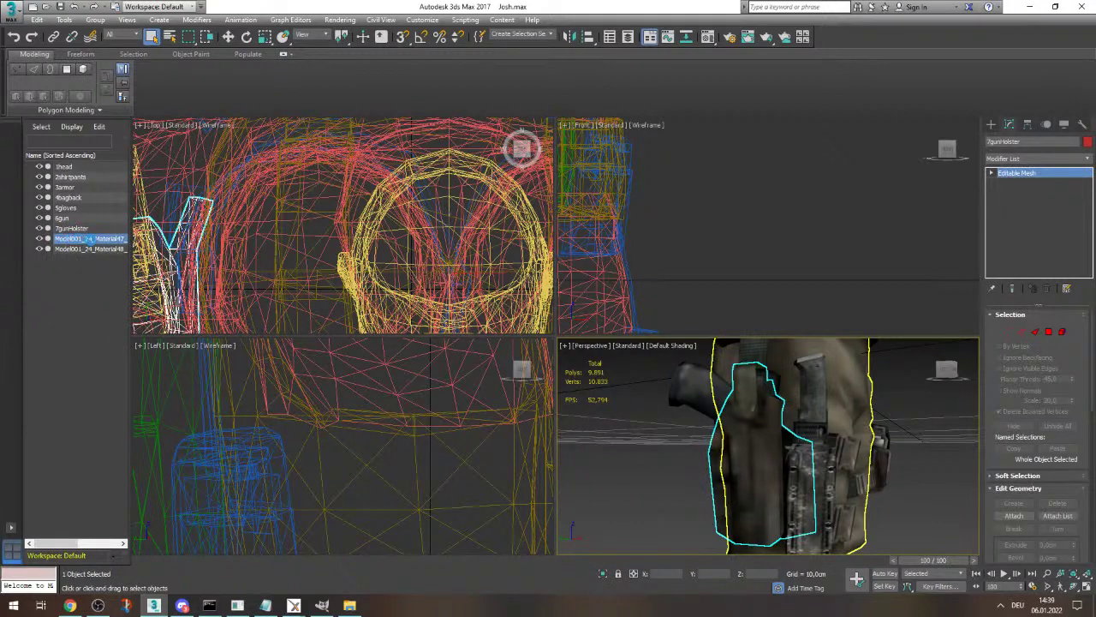
key("z")
left_click_drag(940, 371, 220, 587)
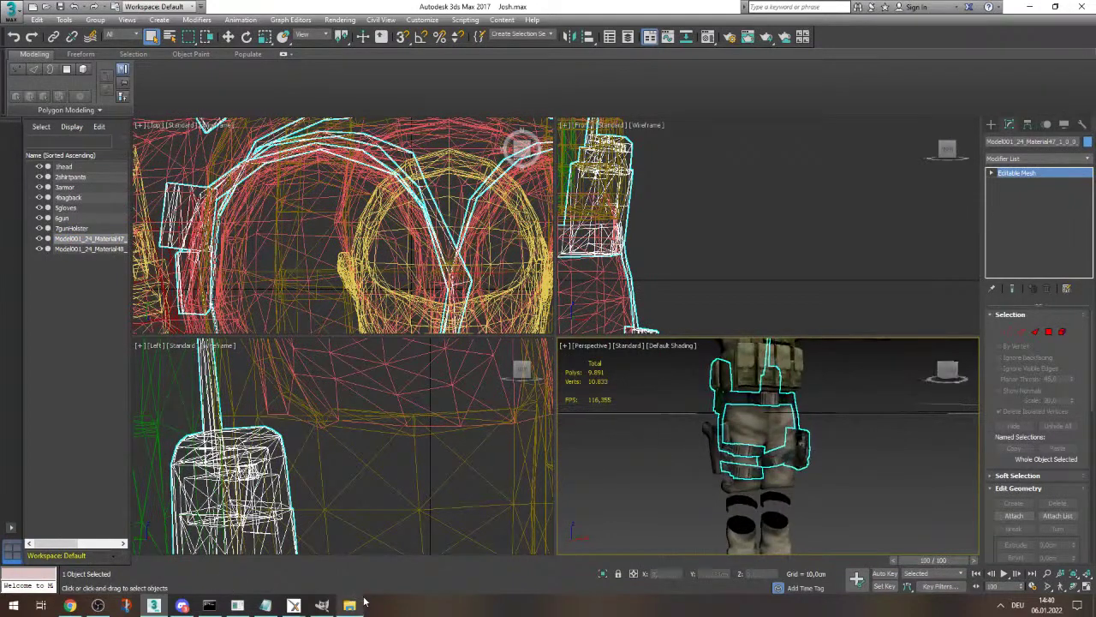
- Switch to the Josh texture folder and examine the JoshFacePantsArmorGun.png and JoshbagShoesGearGloves.png atlases
left_click(349, 604)
double_click(343, 433)
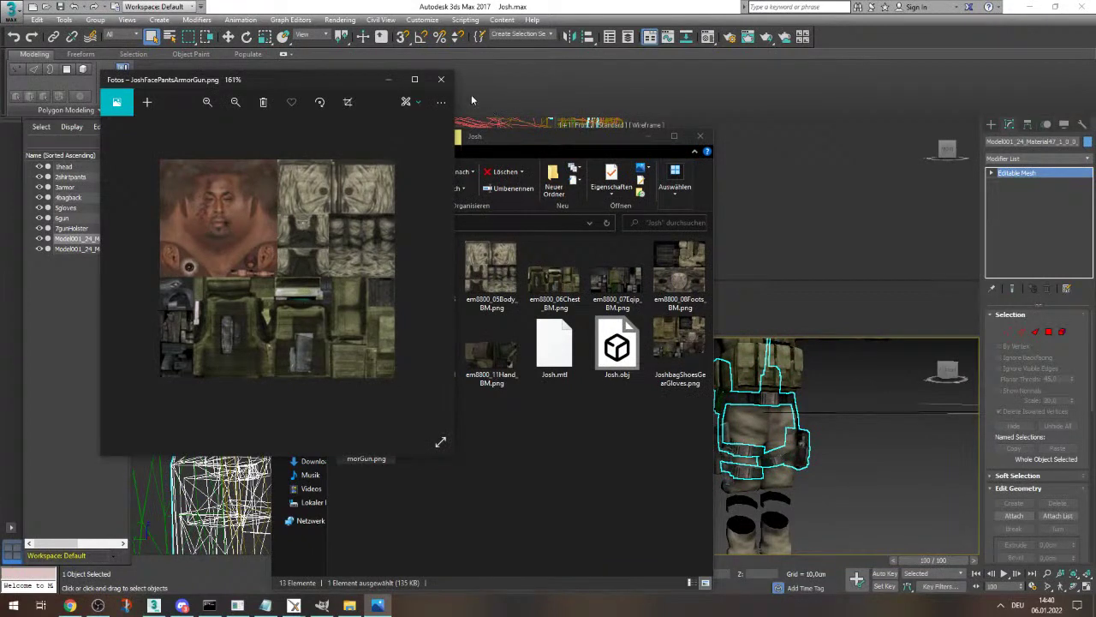
left_click(441, 79)
left_click(682, 349)
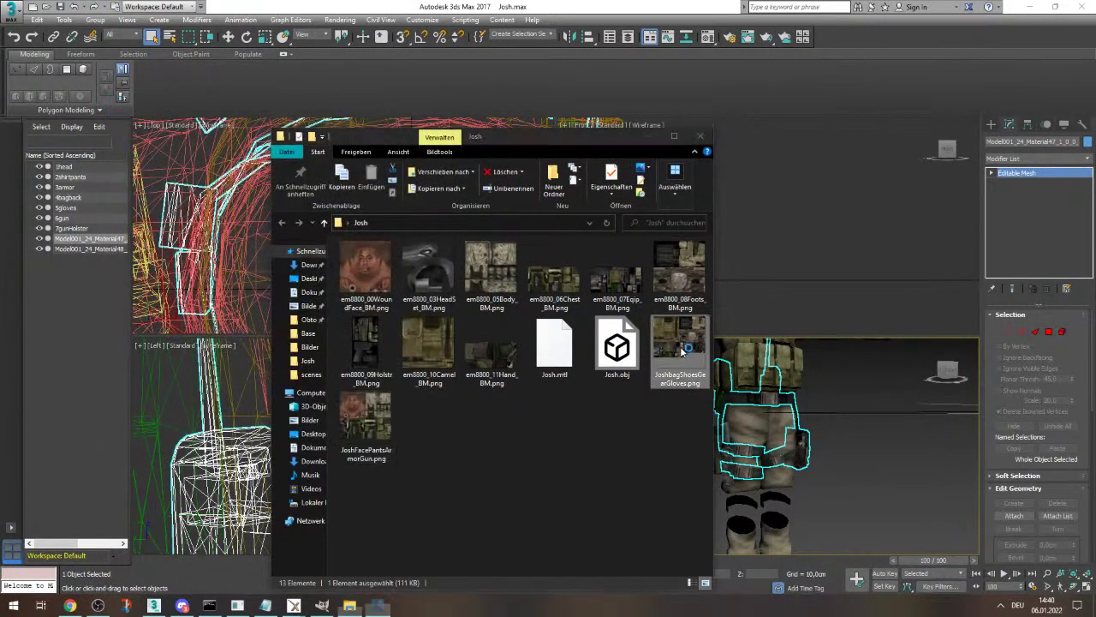
double_click(683, 350)
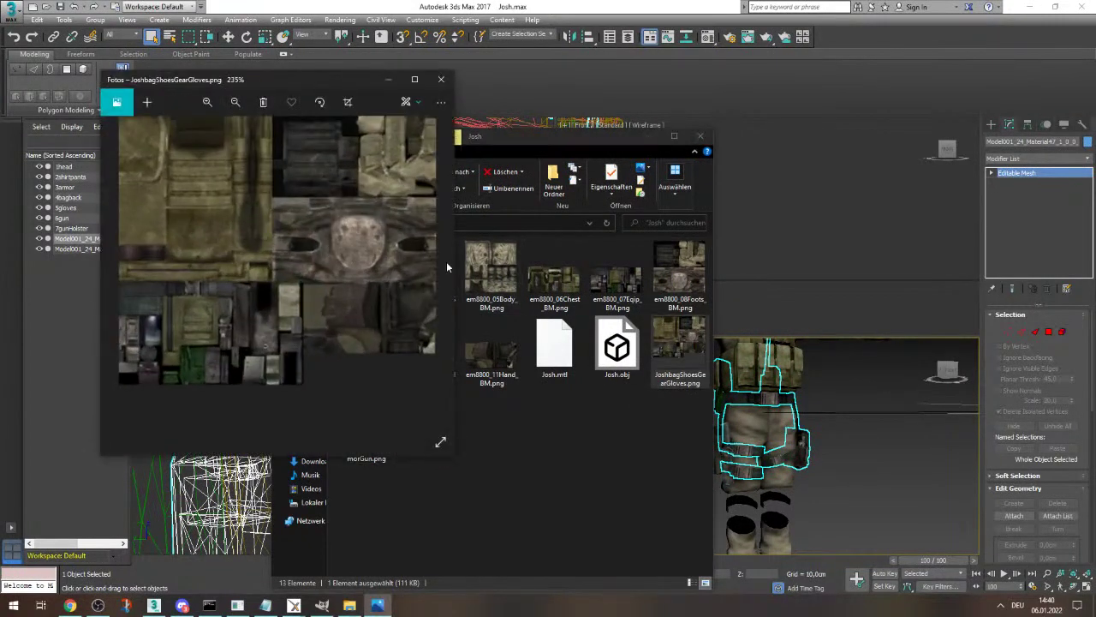
scroll(374, 303, "down", 1)
scroll(205, 237, "up", 2)
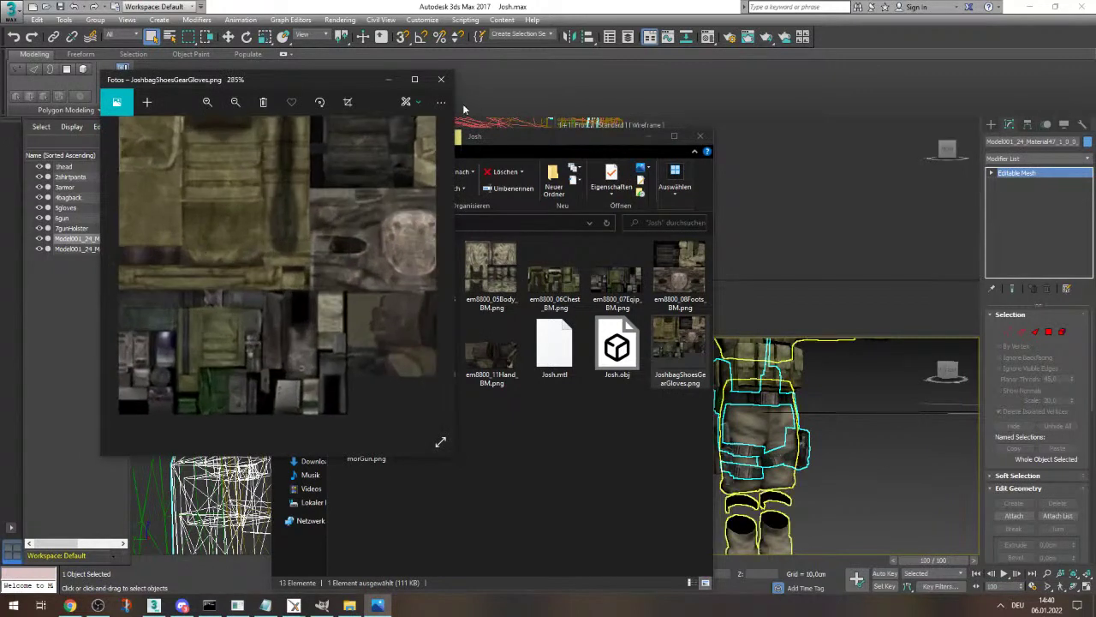
left_click(441, 78)
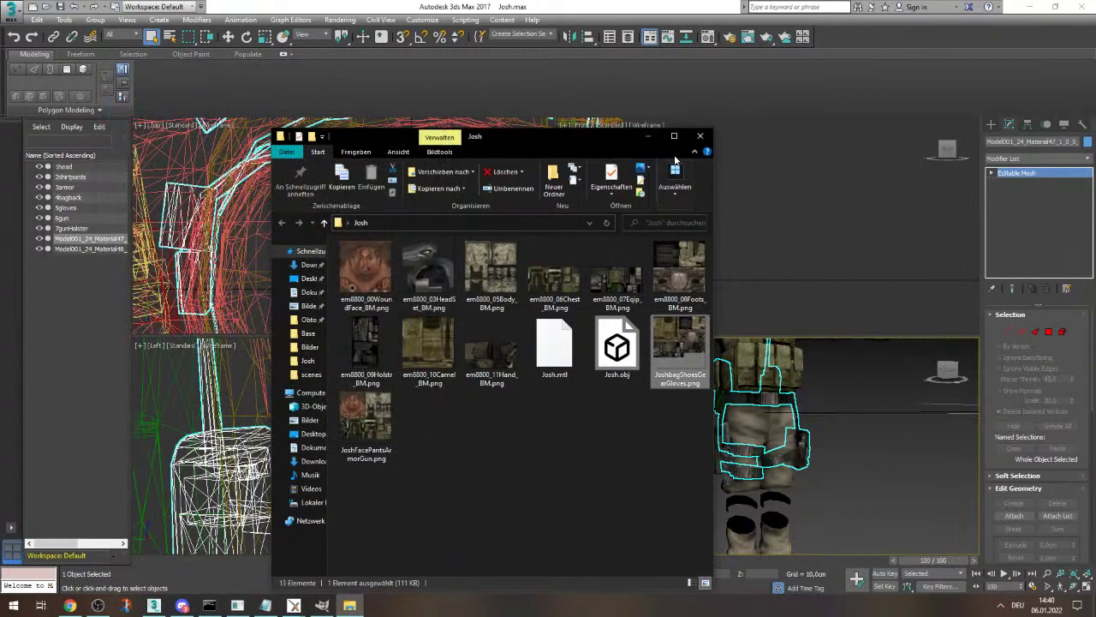
- View the em8800_07Eqip_BM.png texture and compare it with the Model001_24_Material47 mesh on the character
double_click(620, 291)
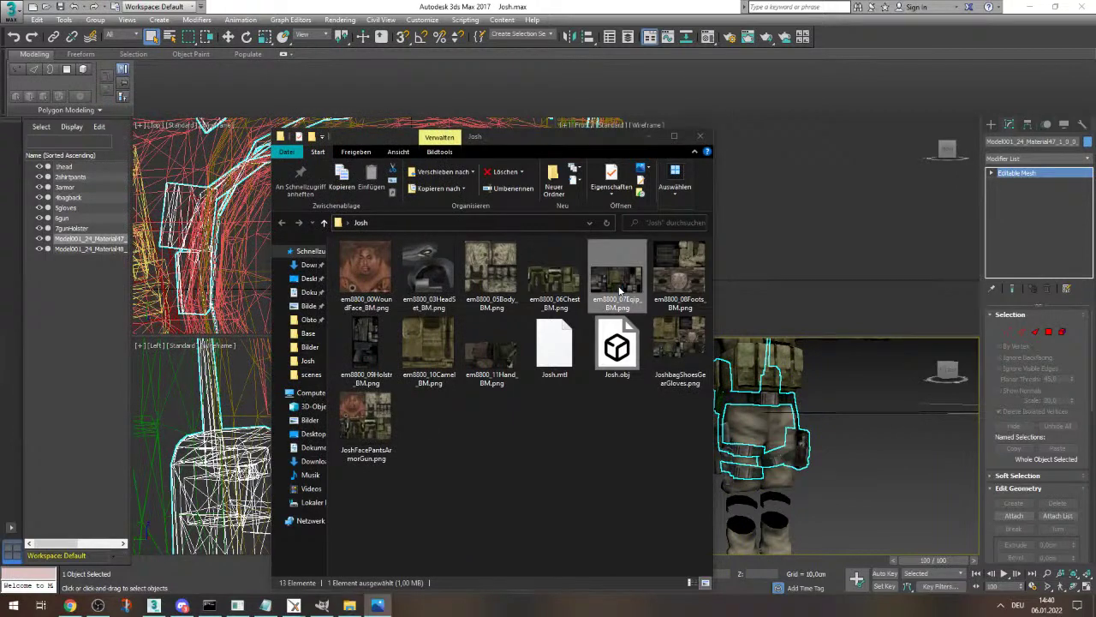
scroll(258, 237, "up", 3)
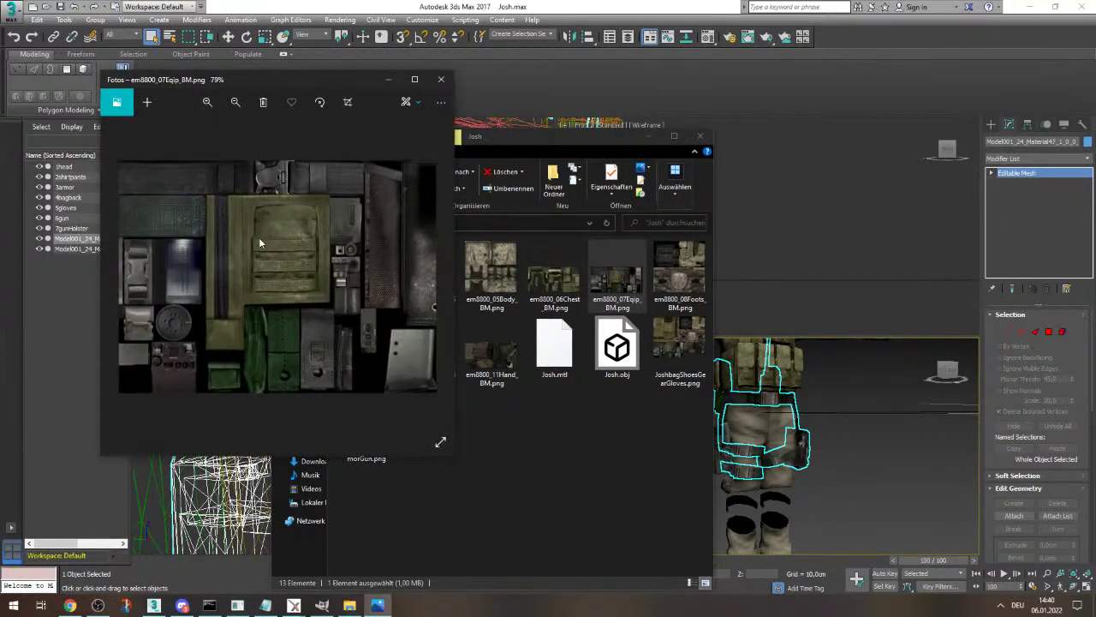
scroll(259, 237, "down", 2)
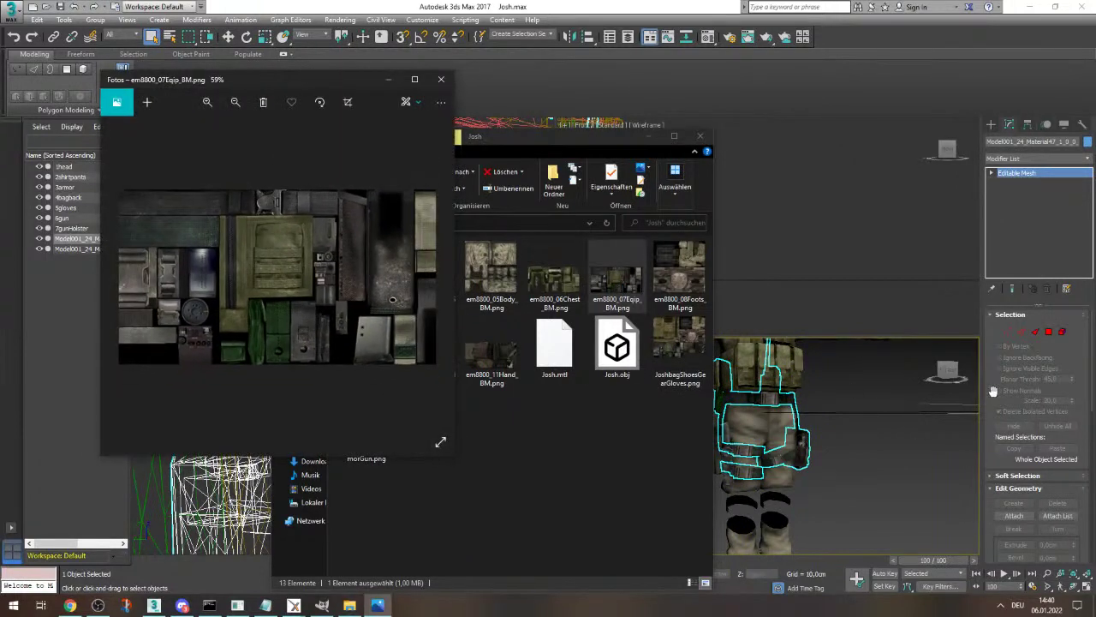
left_click(954, 383)
left_click_drag(947, 371, 831, 370)
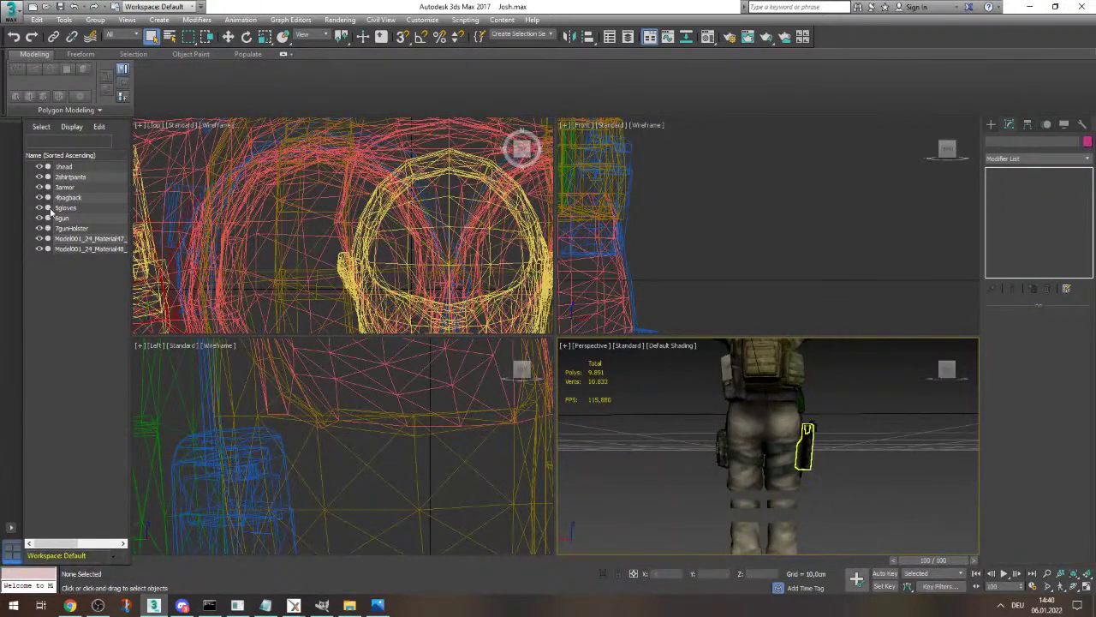
left_click(81, 239)
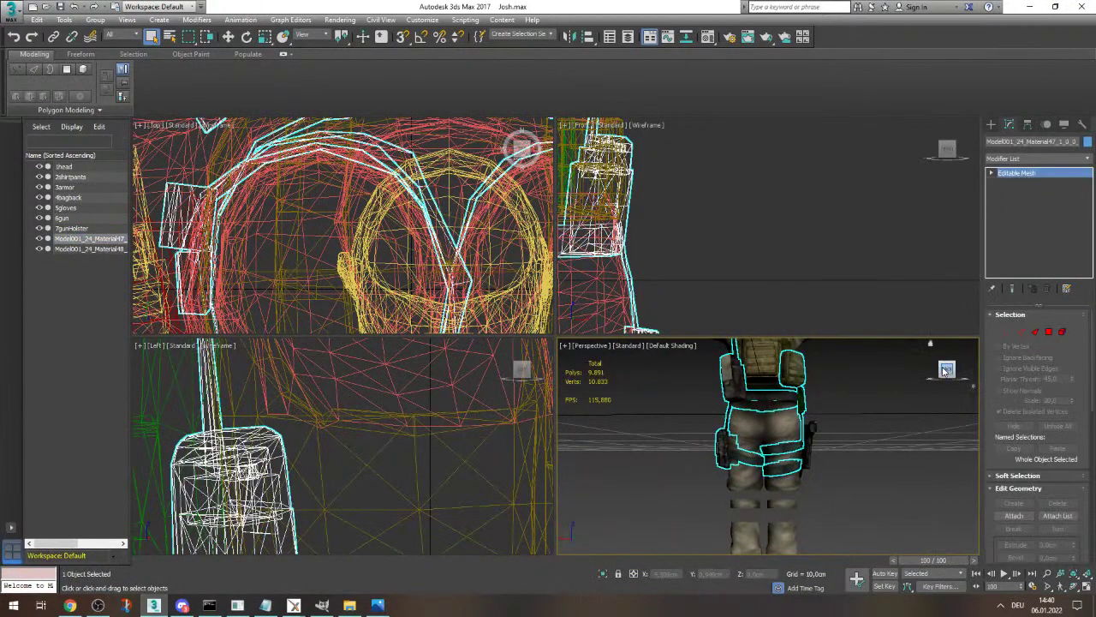
left_click_drag(945, 369, 504, 495)
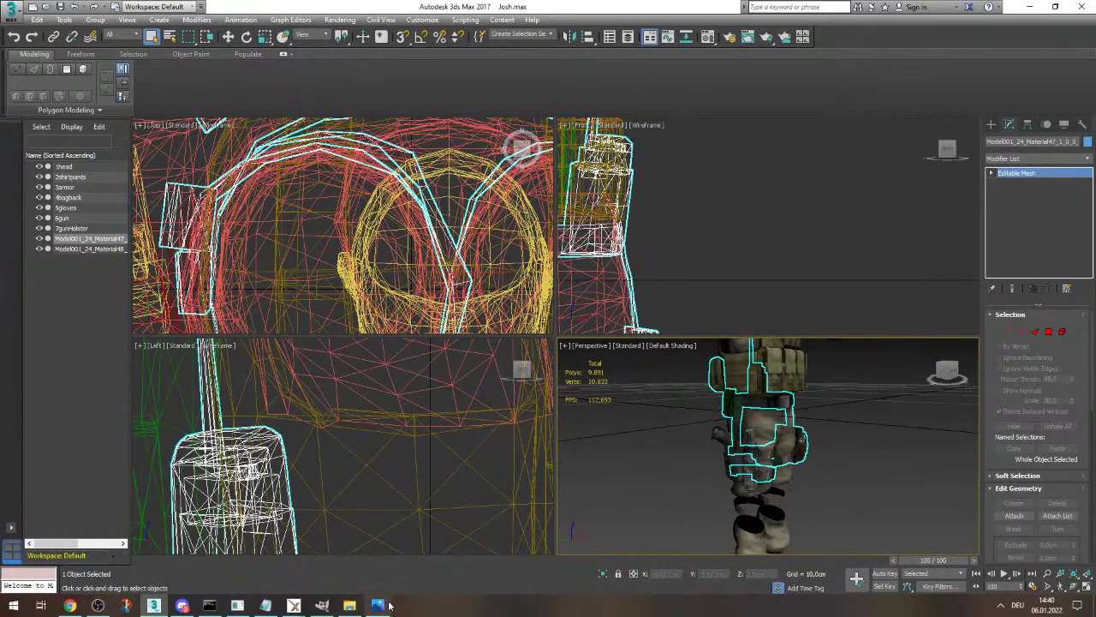
left_click(377, 605)
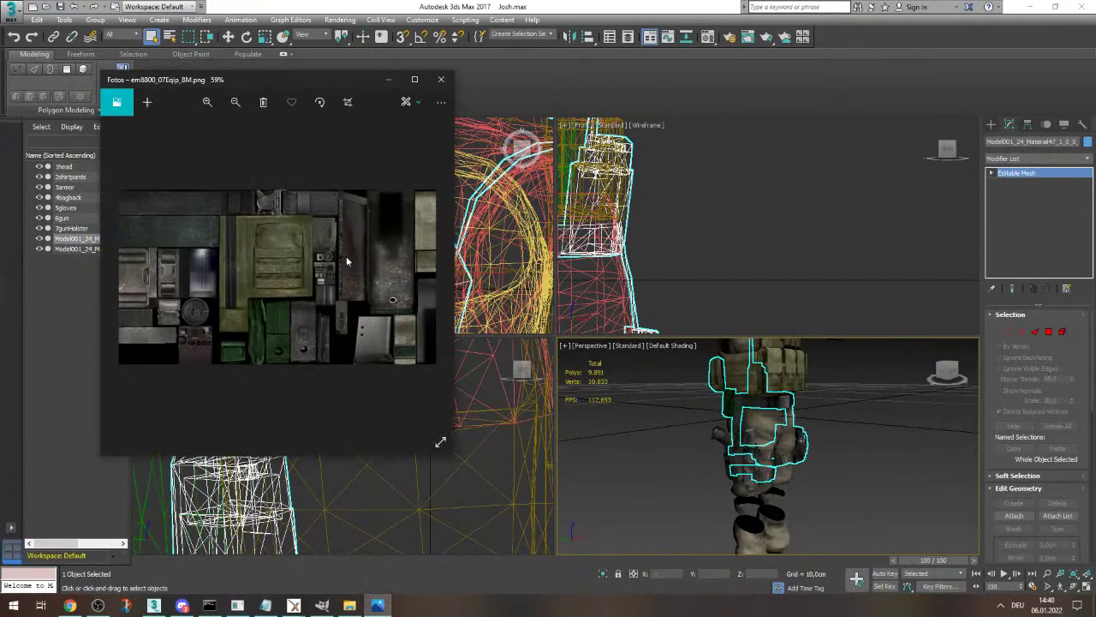
- Close the texture image and rename the Model001_24_Material47 mesh to 8gear, keeping it selected
left_click(442, 80)
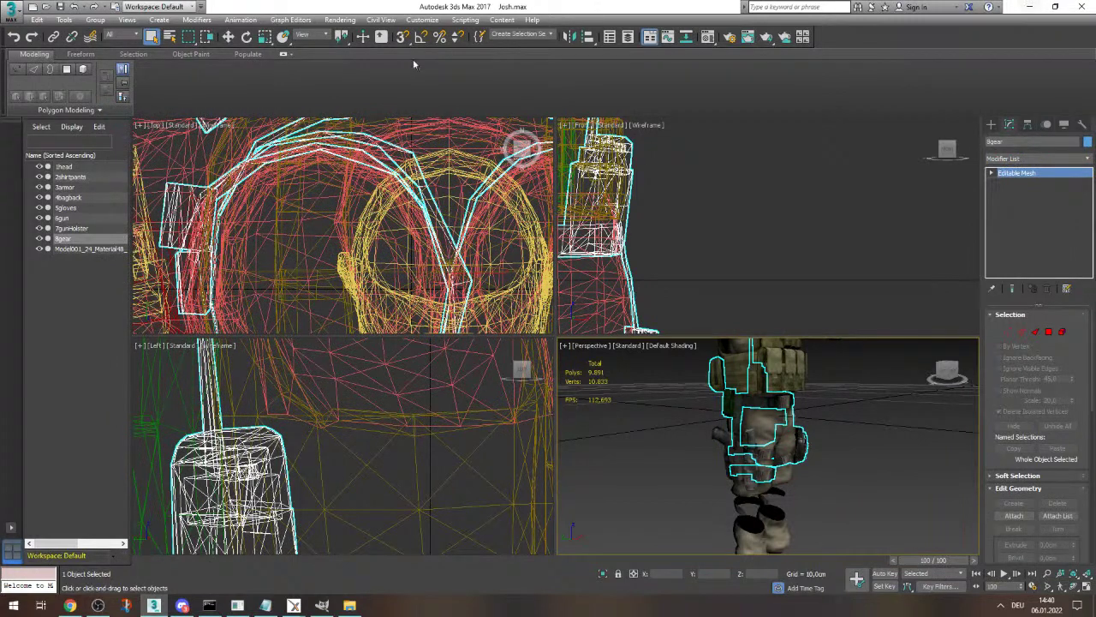
left_click_drag(1093, 345, 1095, 320)
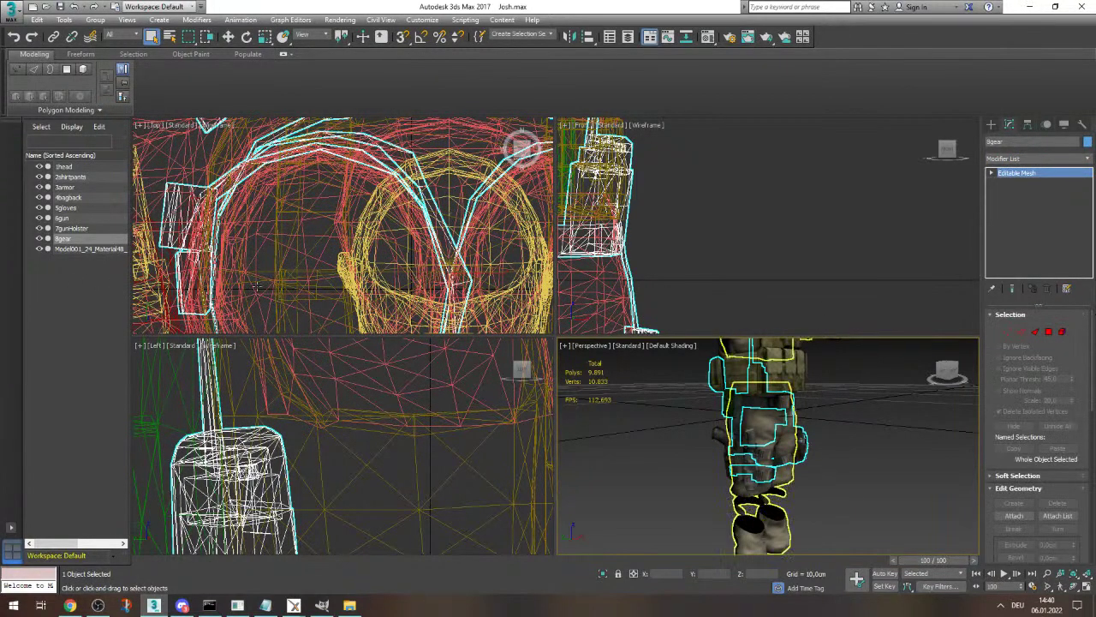
left_click(38, 310)
left_click(72, 239)
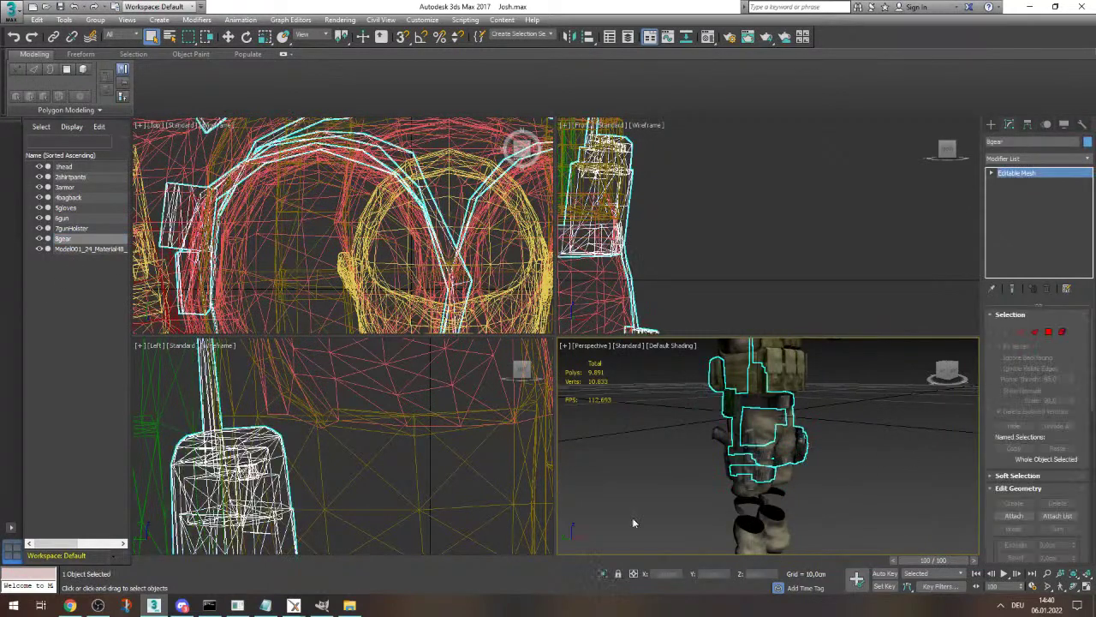
left_click(100, 606)
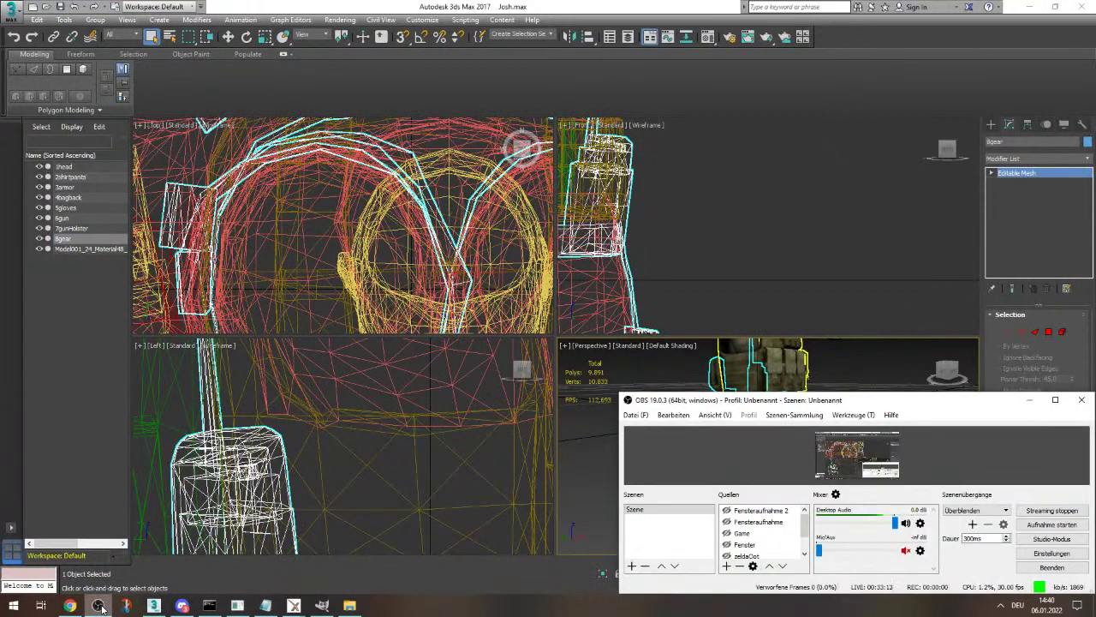
left_click(99, 606)
left_click(1087, 159)
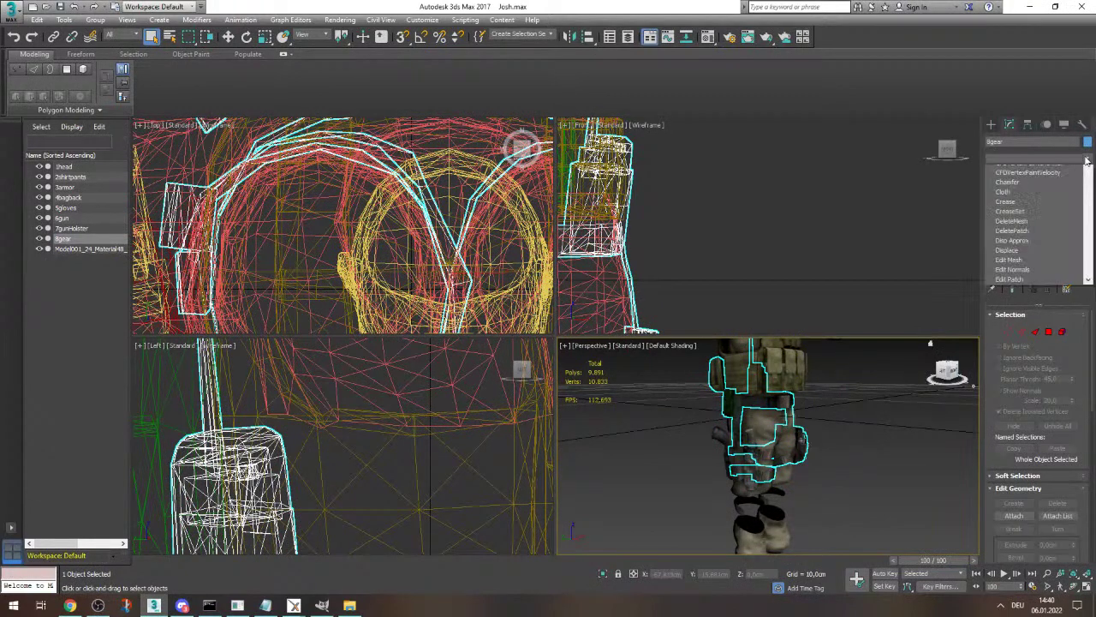
- Assign the material with the JoshbagShoesGearGloves.png atlas to the 8gear mesh and close the Material Editor
left_click(704, 37)
left_click(710, 40)
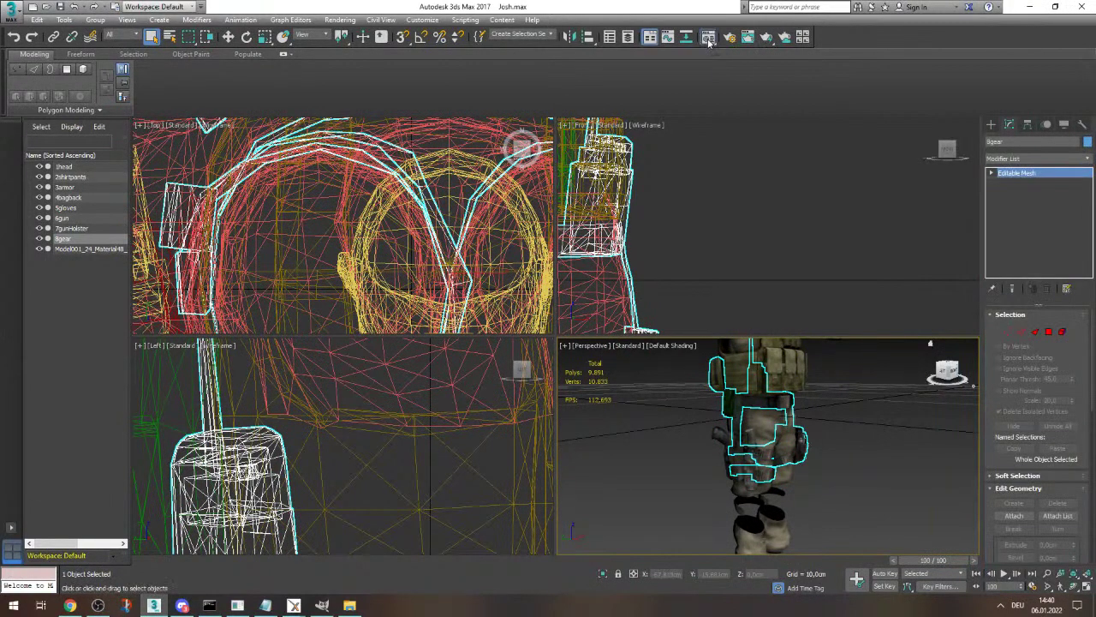
left_click(708, 38)
left_click(510, 107)
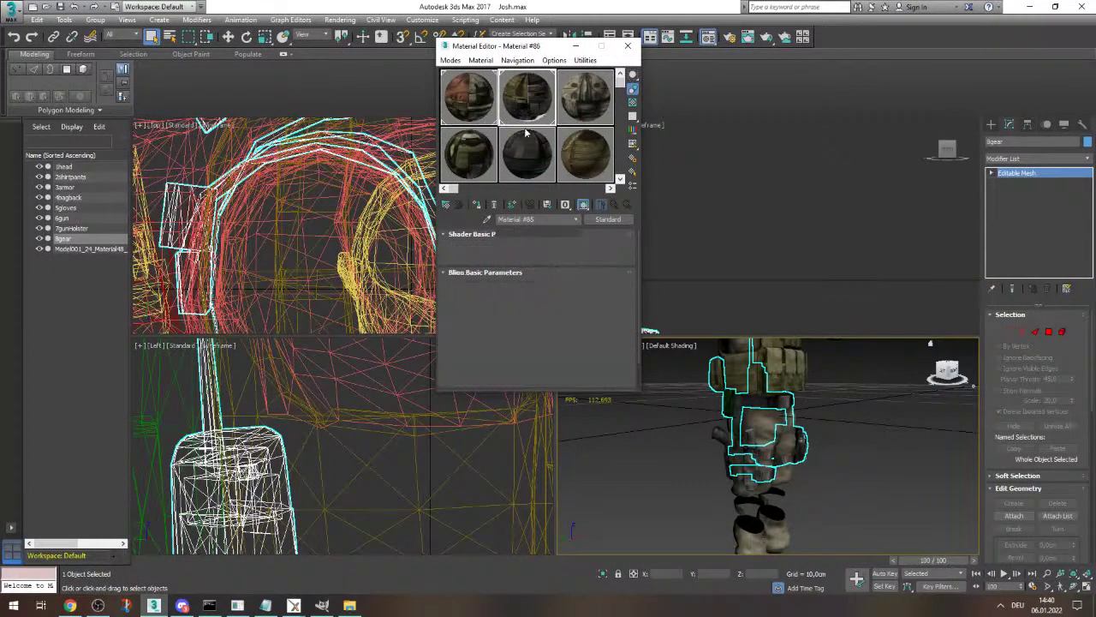
left_click(477, 206)
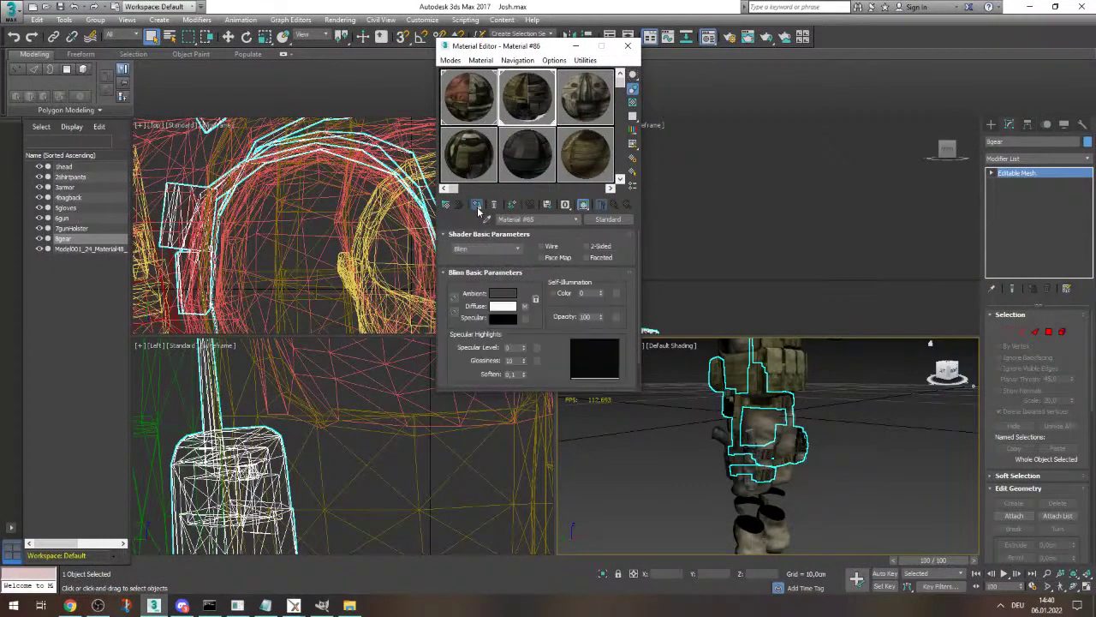
left_click(628, 46)
- Add an Unwrap UVW modifier to the 8gear mesh and open its UV editor
left_click(1087, 159)
key("u")
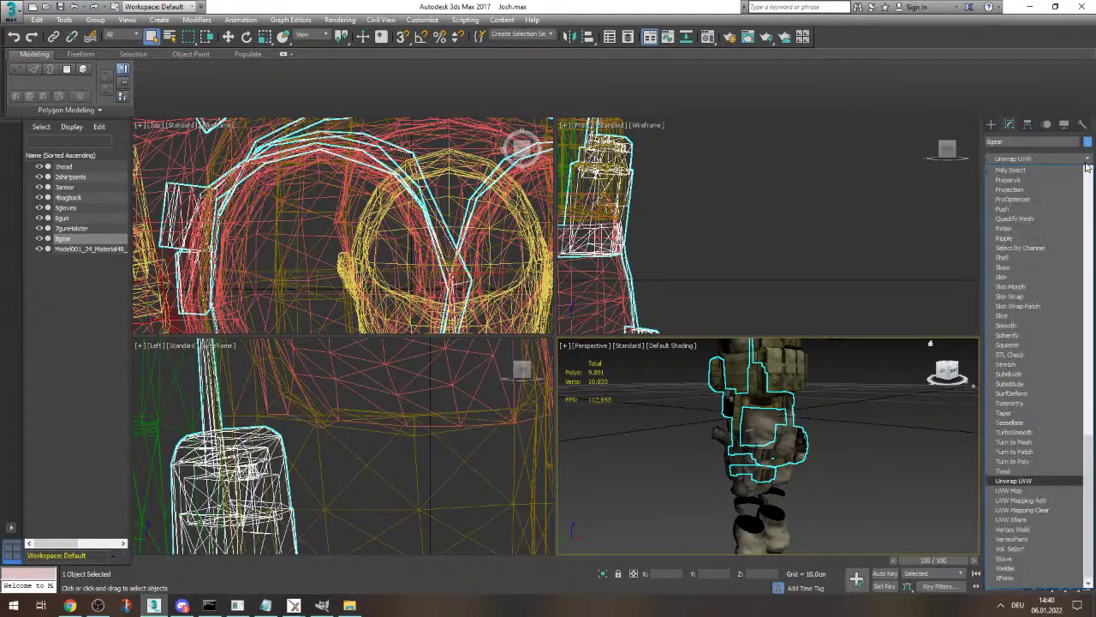
left_click(1019, 481)
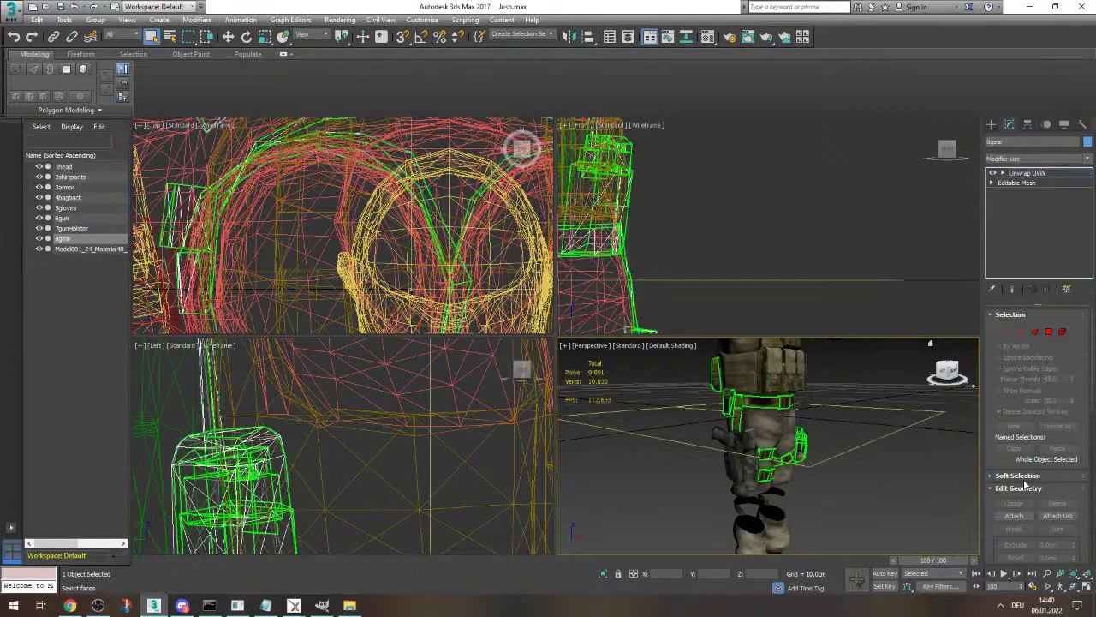
left_click(1038, 484)
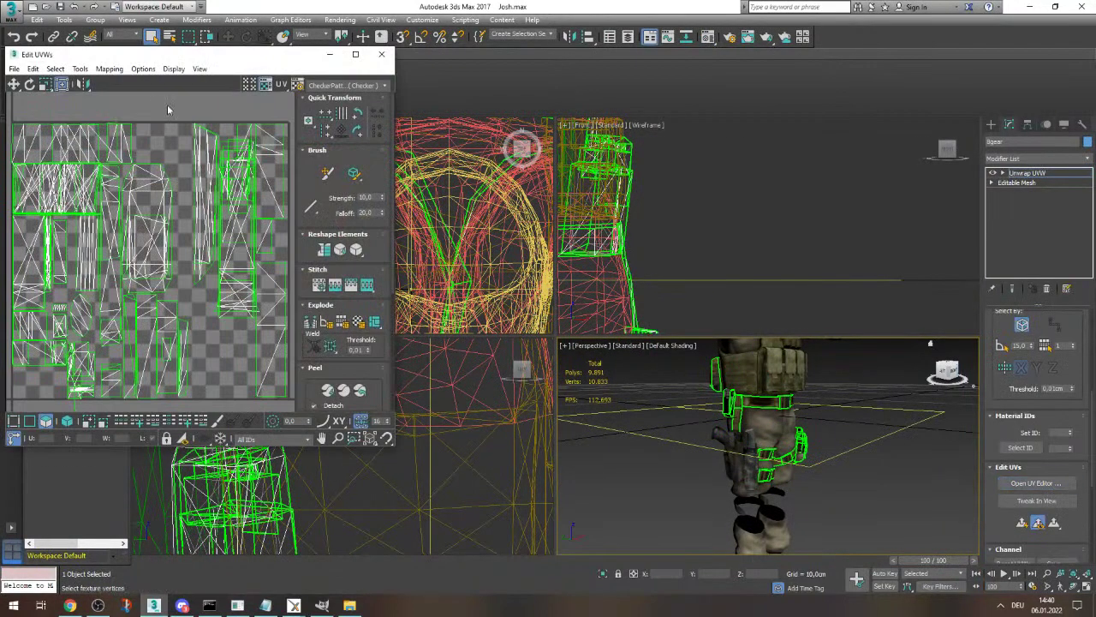
left_click_drag(200, 56, 535, 114)
- Show the JoshbagShoesGearGloves.png map behind the UVs, select all gear UVs and maximize the UV editor
left_click(677, 143)
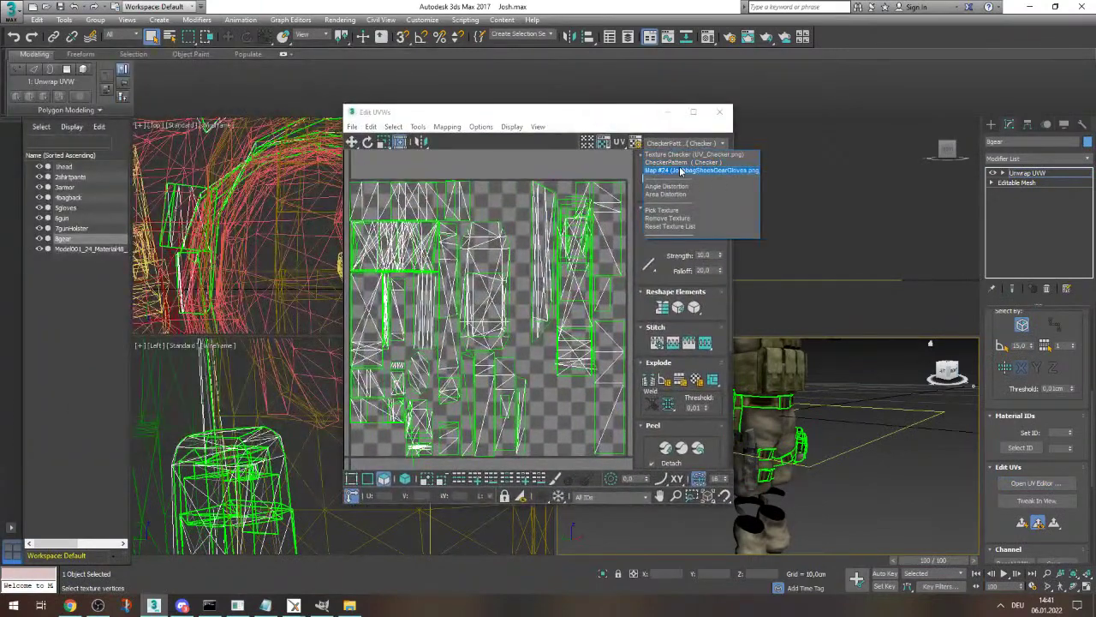
left_click(660, 170)
scroll(412, 332, "down", 6)
key("ctrl+a")
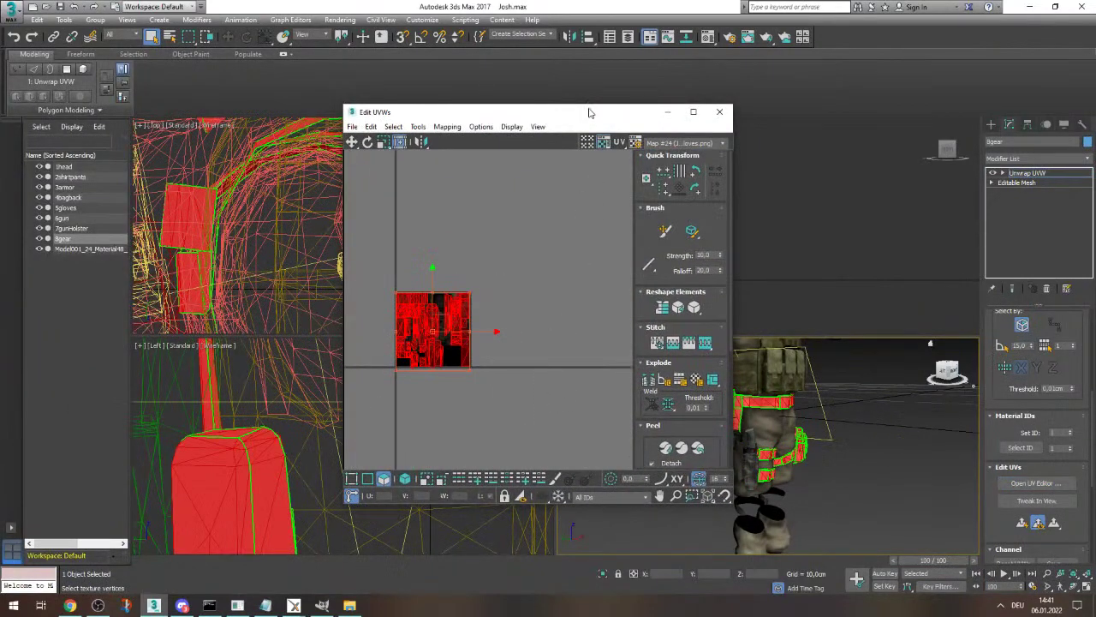
double_click(589, 112)
- Scale the selected gear UVs down into the equipment area in the lower-left part of the texture atlas
scroll(528, 262, "up", 3)
left_click_drag(553, 260, 334, 352)
scroll(308, 381, "up", 5)
scroll(273, 332, "down", 5)
middle_click_drag(942, 334, 504, 321)
scroll(331, 328, "up", 4)
scroll(206, 296, "up", 3)
left_click_drag(338, 299, 324, 379)
scroll(364, 360, "down", 7)
scroll(387, 332, "up", 3)
scroll(388, 327, "down", 5)
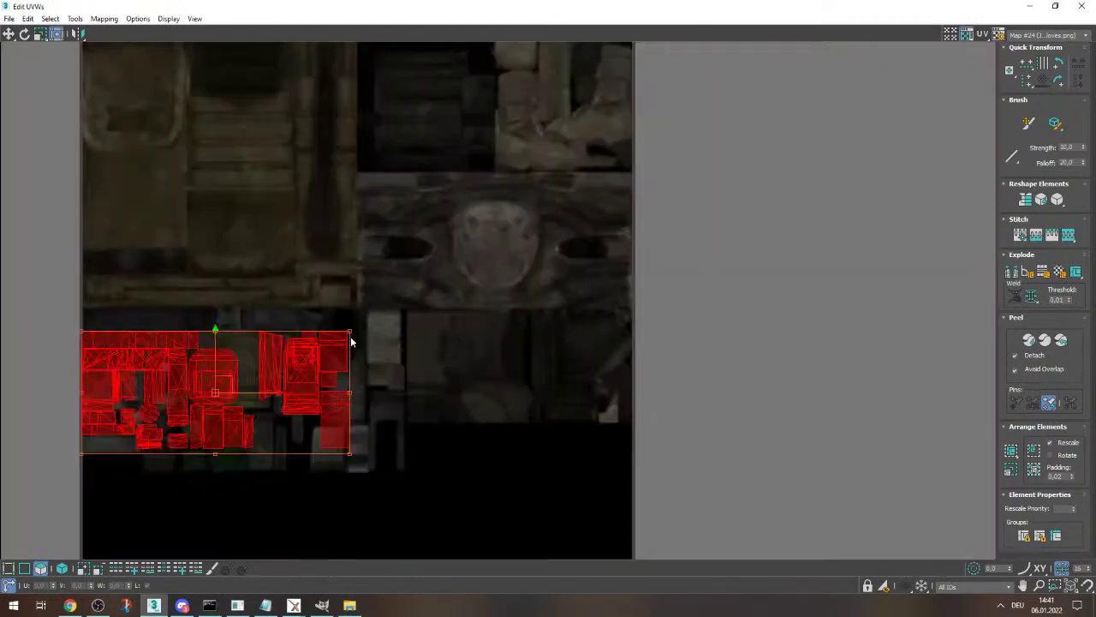
- Stretch the gear UV block's corners to align with the edges of the equipment texture, and deselect the UVs
left_click_drag(350, 336, 402, 312)
scroll(402, 394, "up", 2)
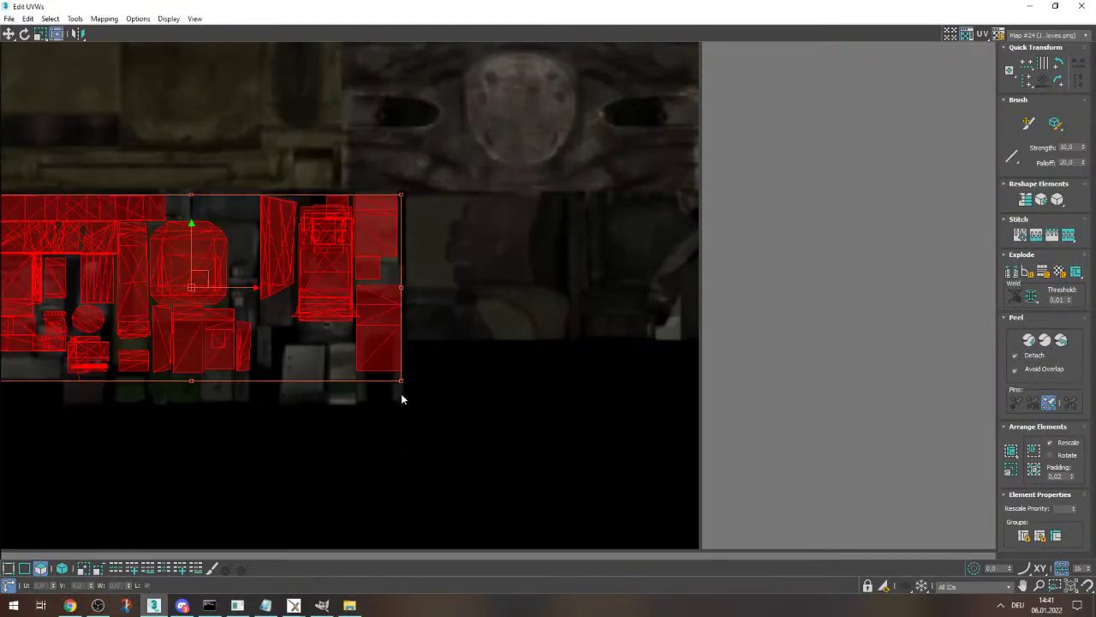
scroll(401, 398, "up", 3)
left_click_drag(379, 430, 392, 533)
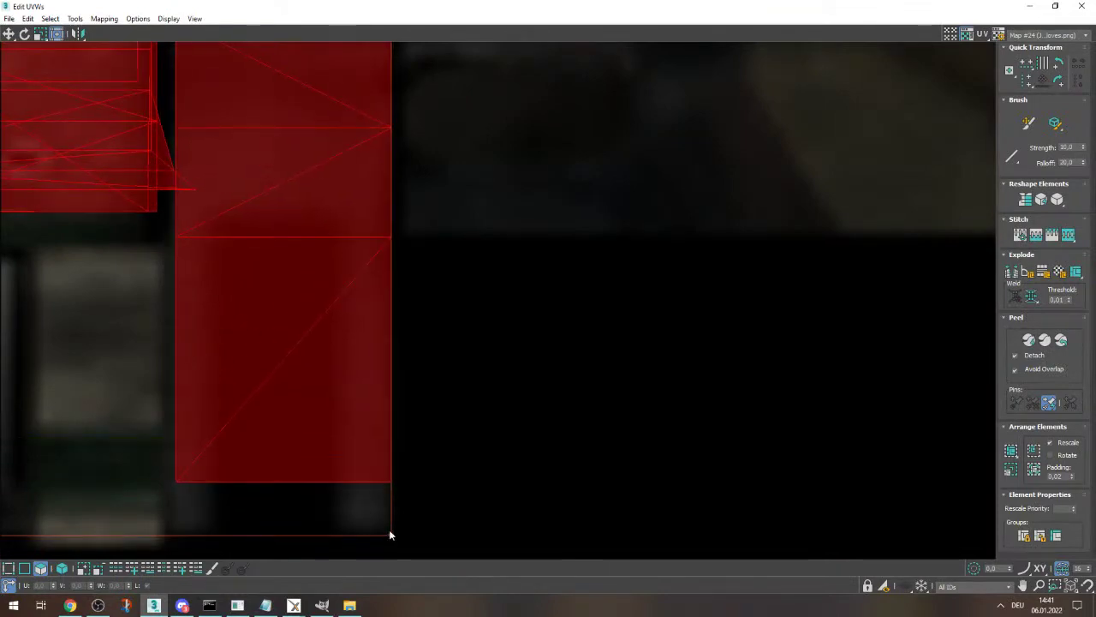
scroll(544, 456, "down", 8)
scroll(353, 477, "up", 5)
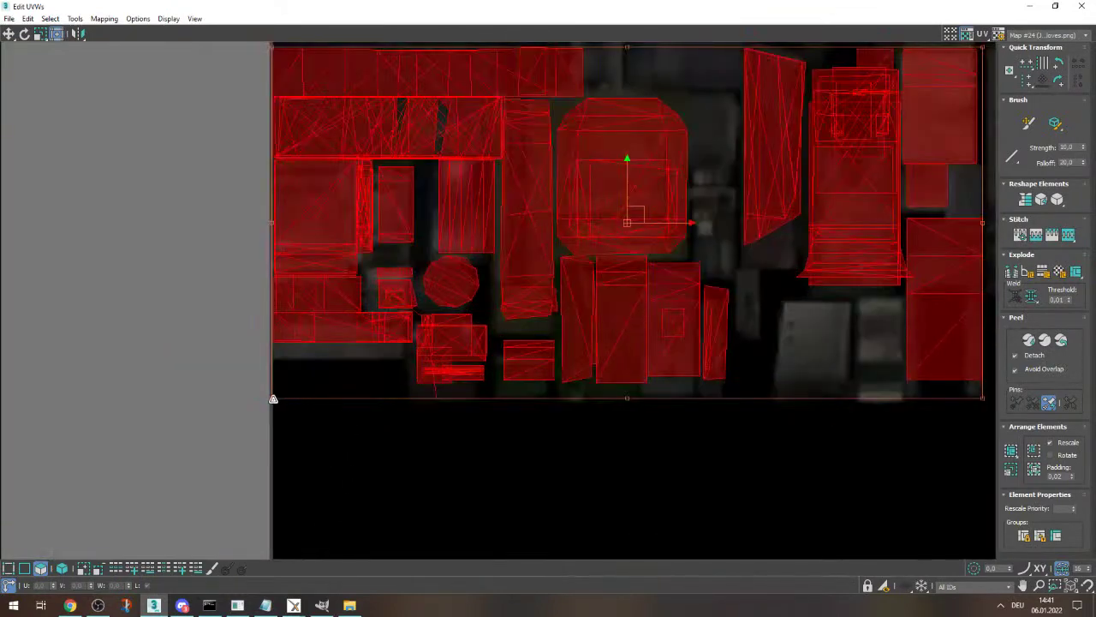
left_click_drag(273, 399, 273, 421)
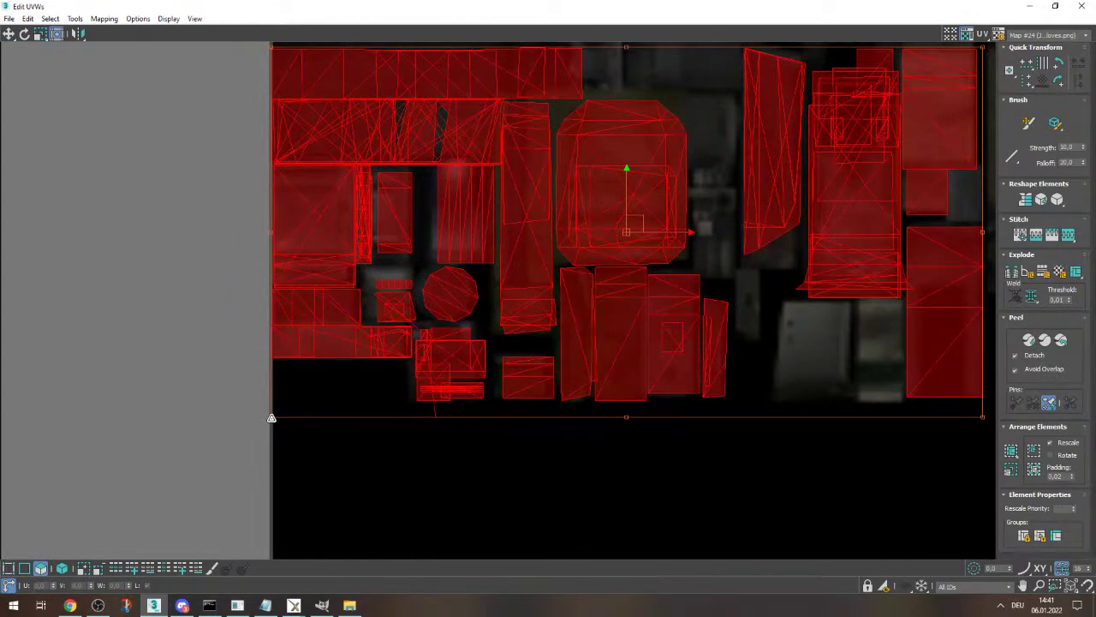
scroll(268, 428, "down", 4)
scroll(504, 338, "up", 4)
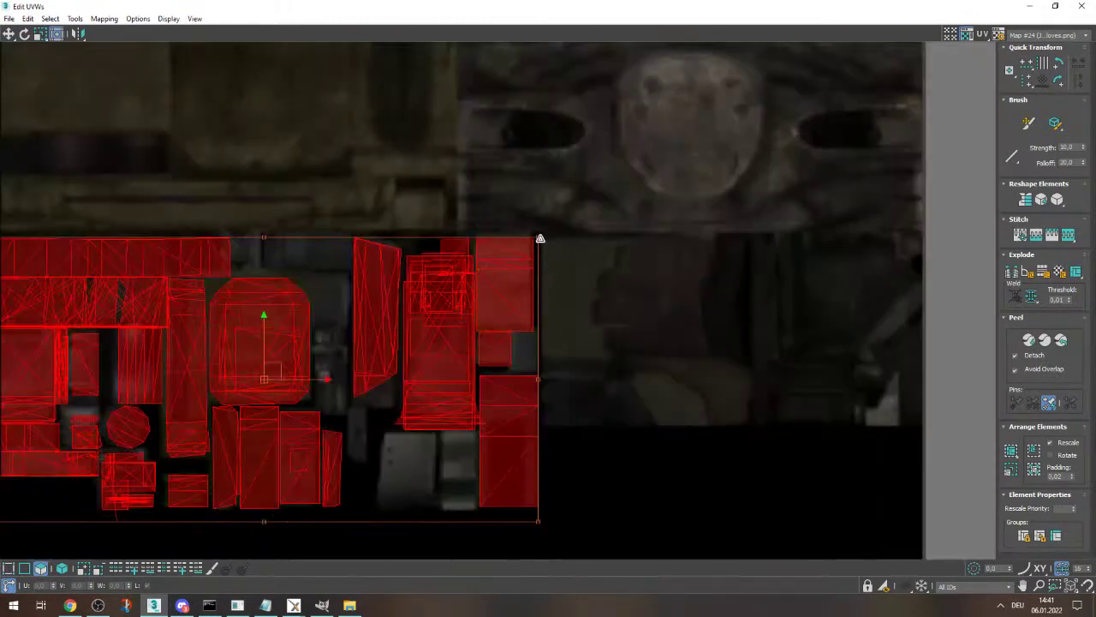
left_click_drag(540, 238, 535, 240)
left_click(638, 430)
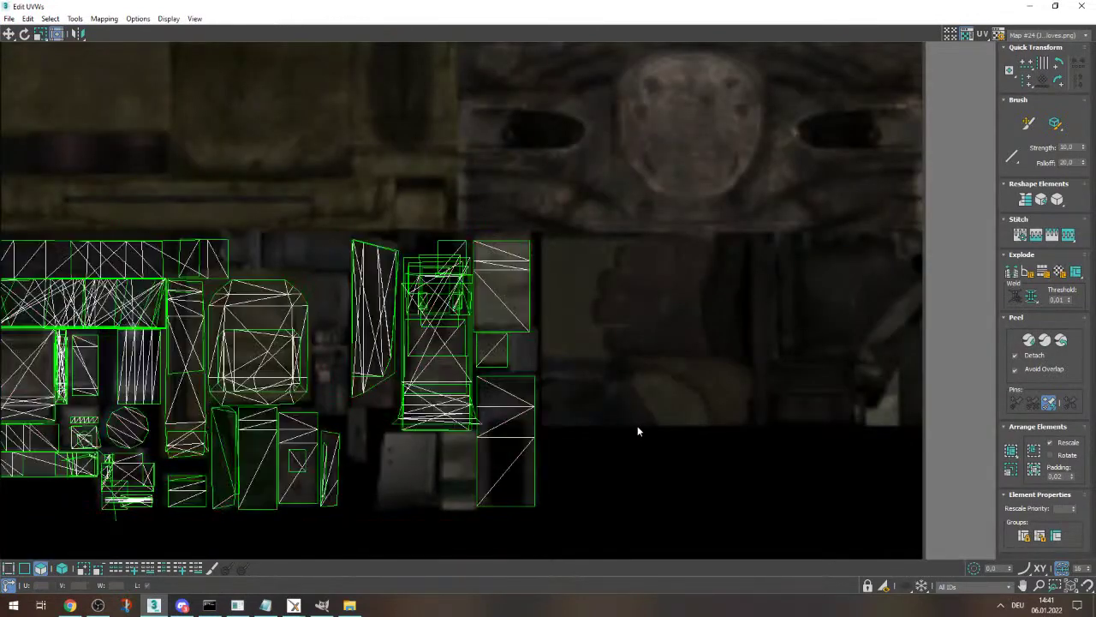
- Check the gear's texture from behind the character, close the UV editor and collapse Unwrap UVW into the Editable Mesh
scroll(634, 424, "down", 3)
double_click(895, 11)
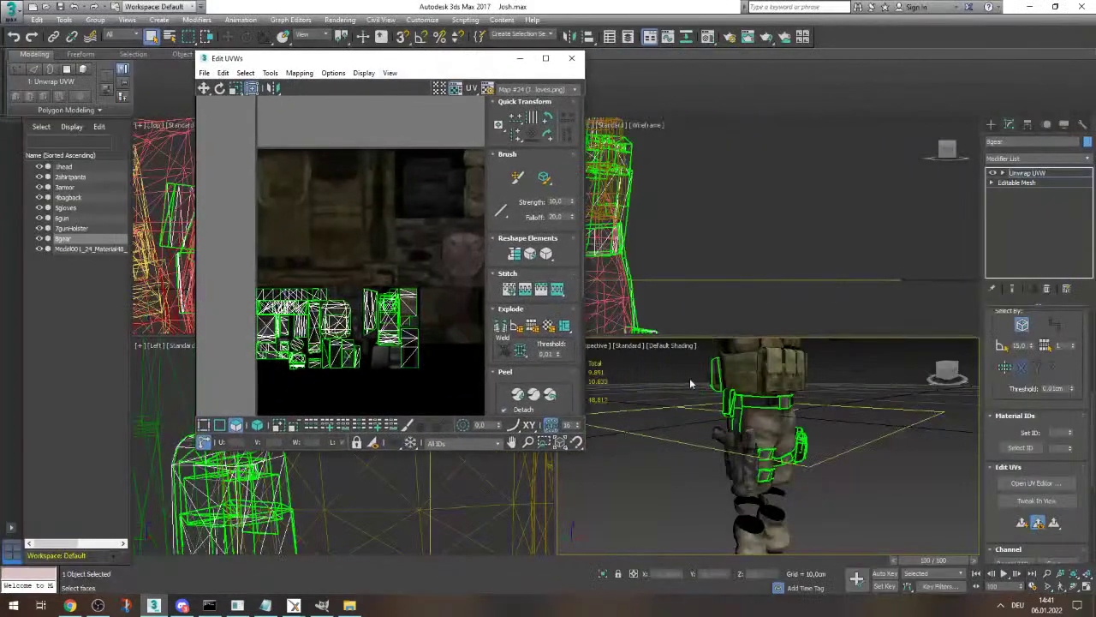
left_click_drag(964, 386, 848, 394)
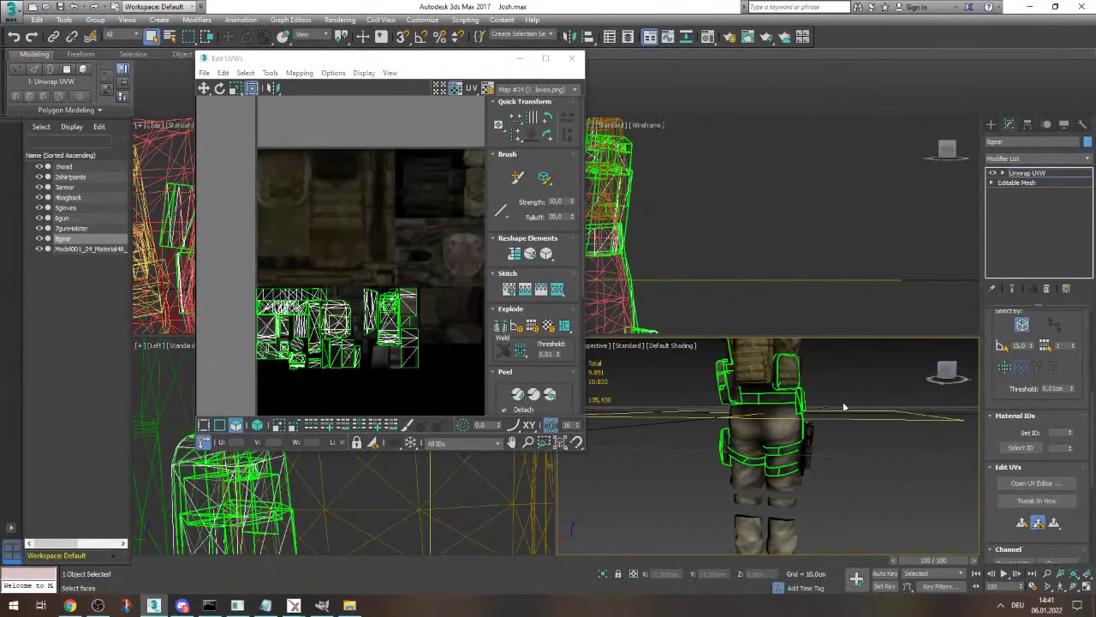
scroll(777, 362, "up", 4)
scroll(778, 364, "up", 2)
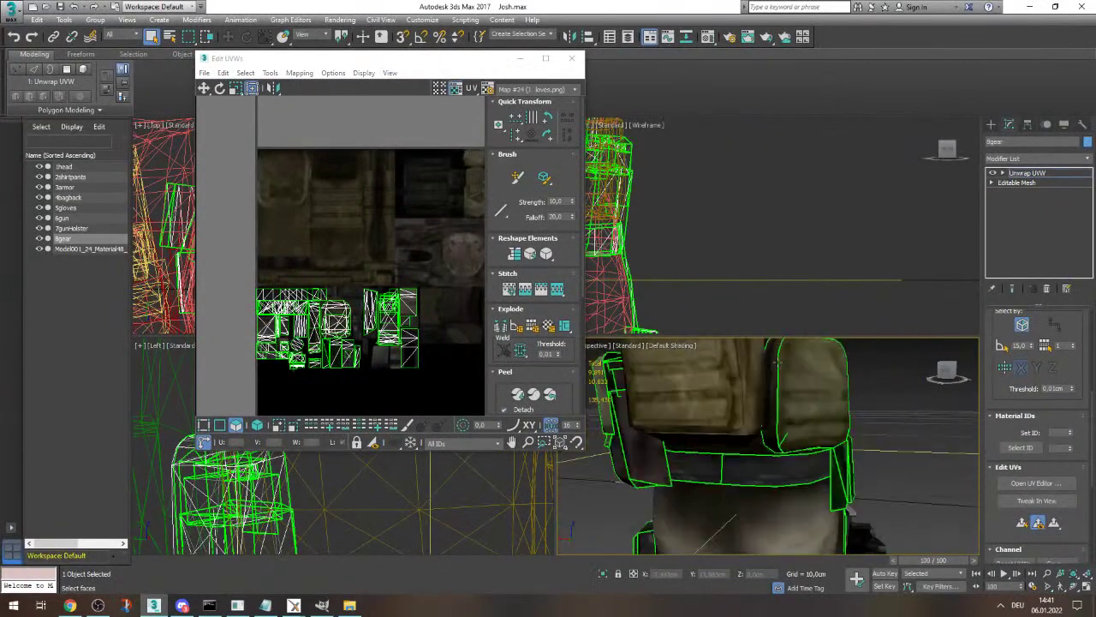
left_click(571, 58)
right_click(1045, 173)
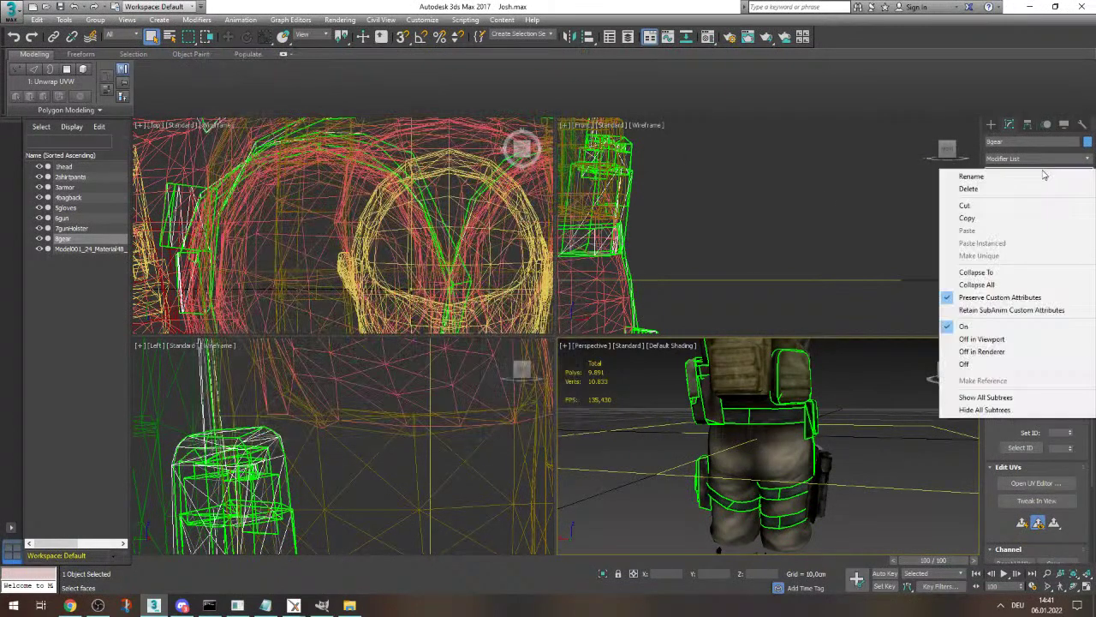
left_click(977, 271)
left_click(599, 351)
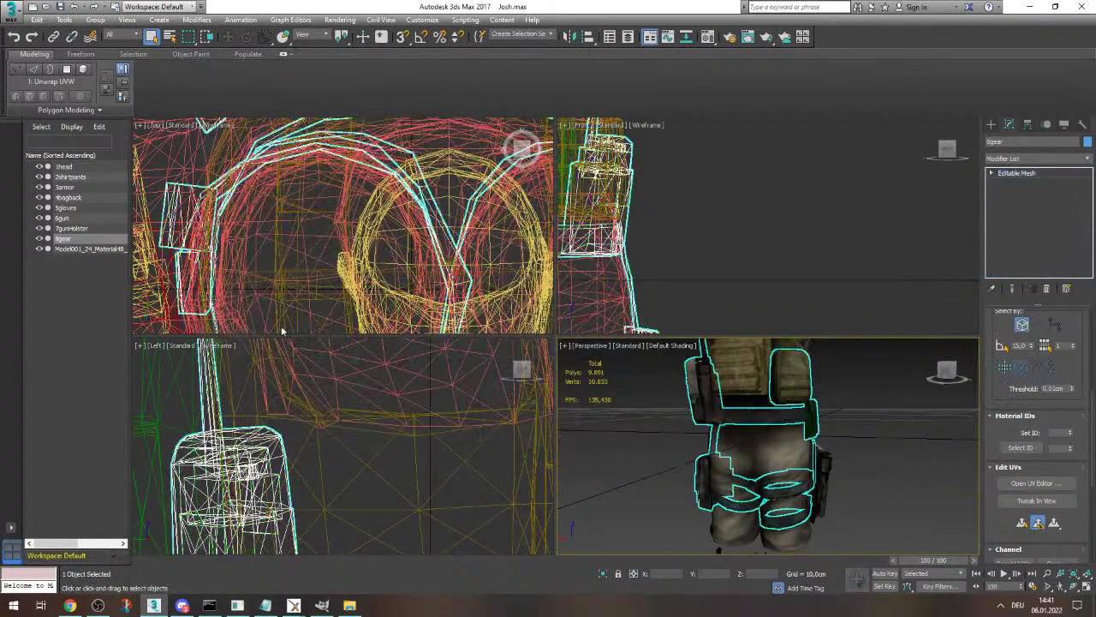
- Select the Model001_24_Material48 mesh and inspect the sheathed knife on the character's leg
left_click(90, 249)
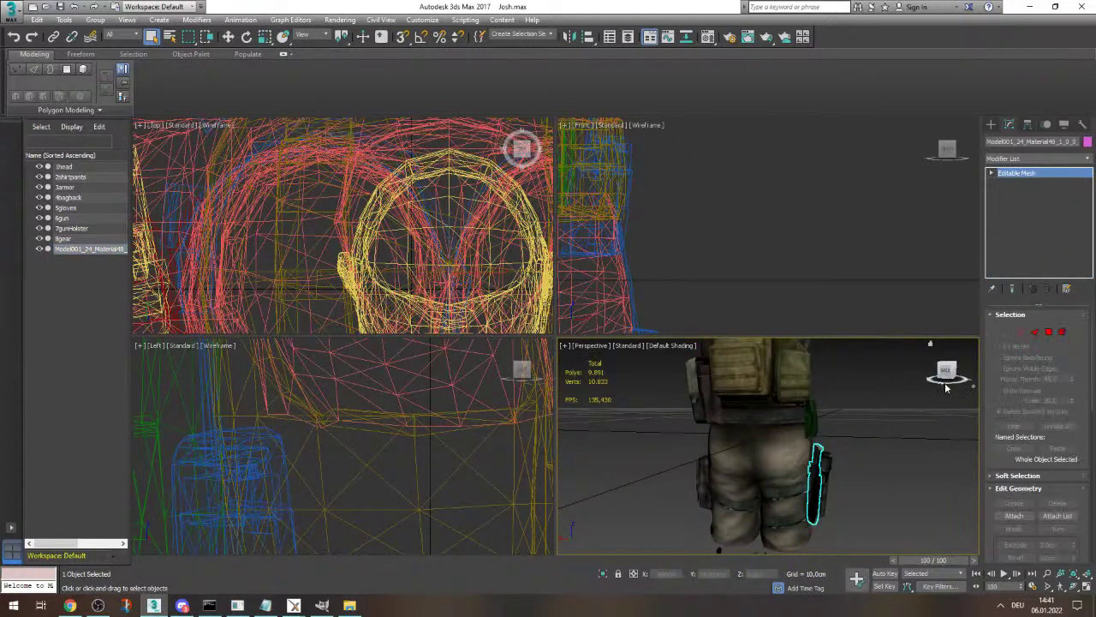
left_click_drag(946, 377, 882, 367)
scroll(829, 478, "up", 5)
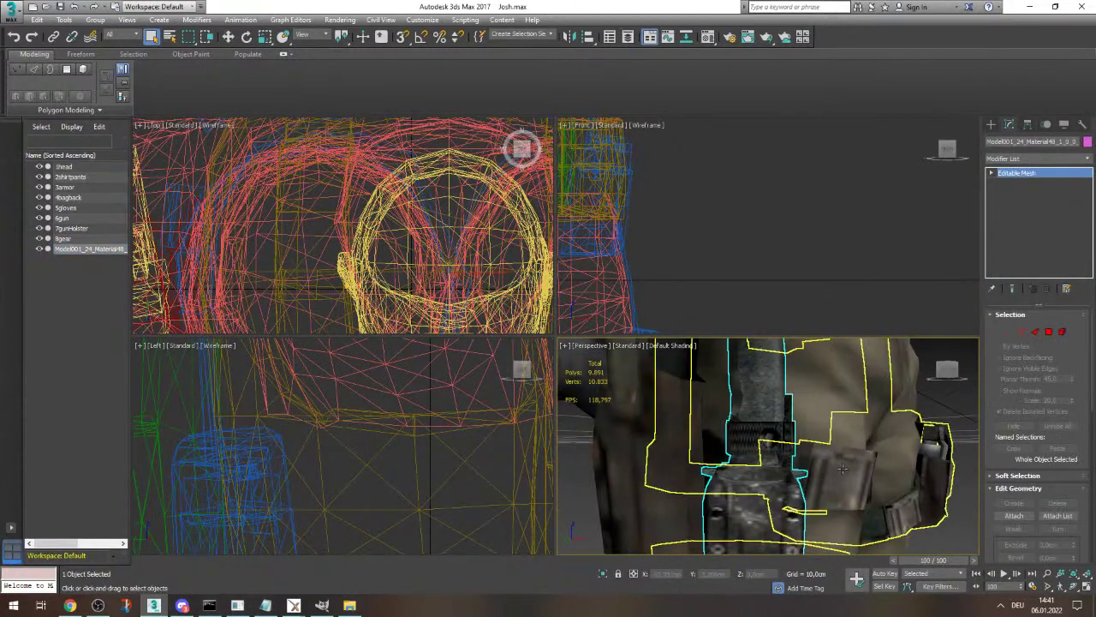
scroll(843, 432, "down", 3)
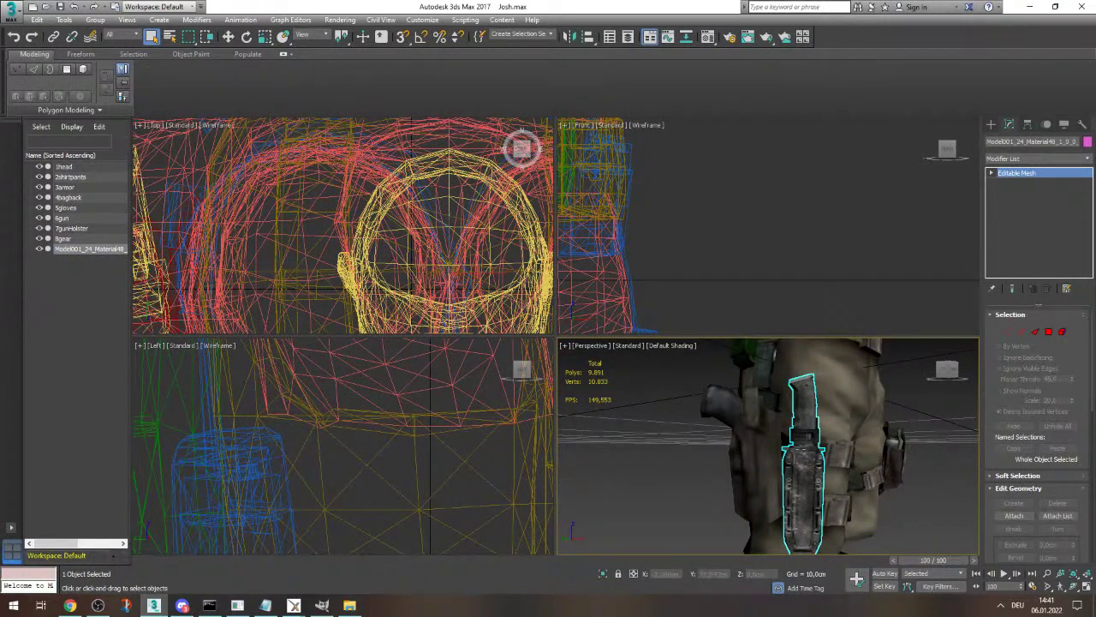
- Compare the em8800_07Eqip_BM.png and em8800_06Chest_BM.png textures in the Josh folder with the knife mesh
left_click(350, 606)
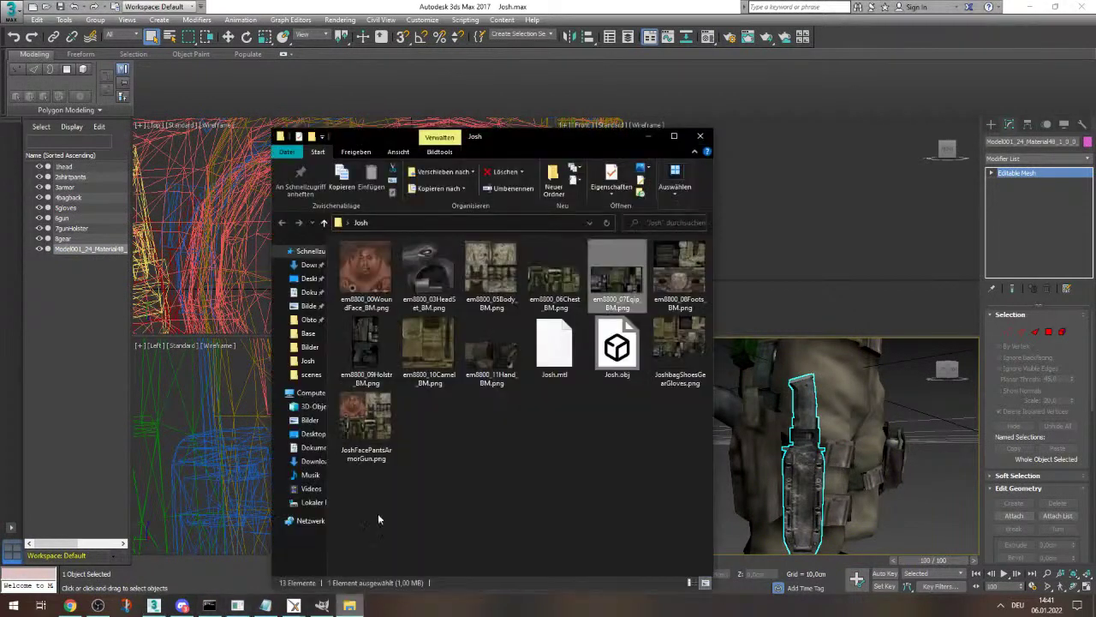
double_click(618, 283)
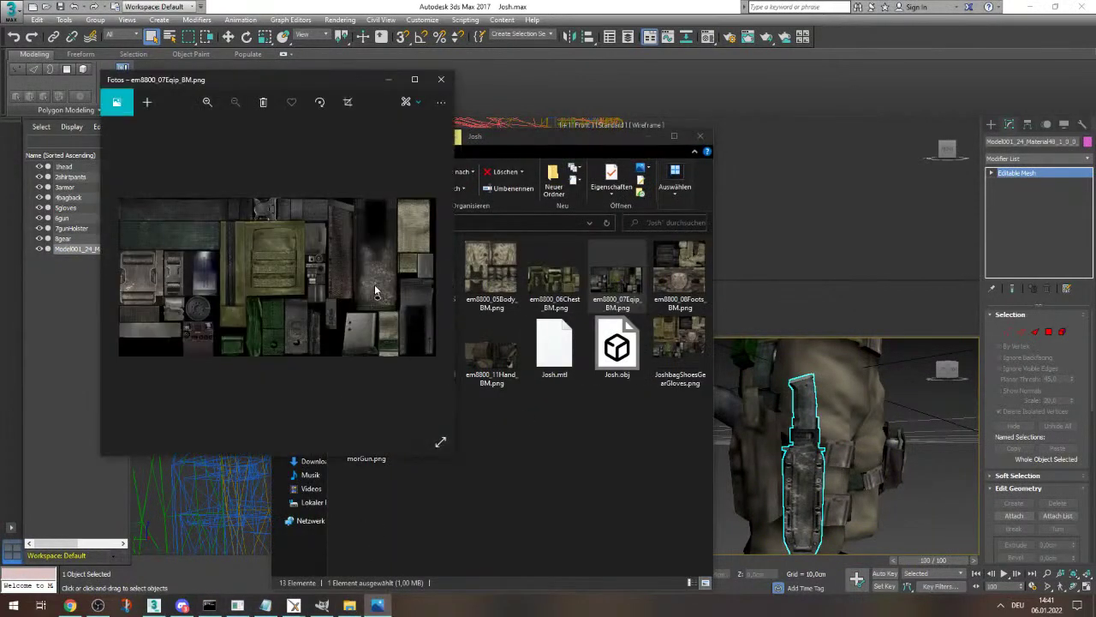
key("Right")
key("Left")
key("Left")
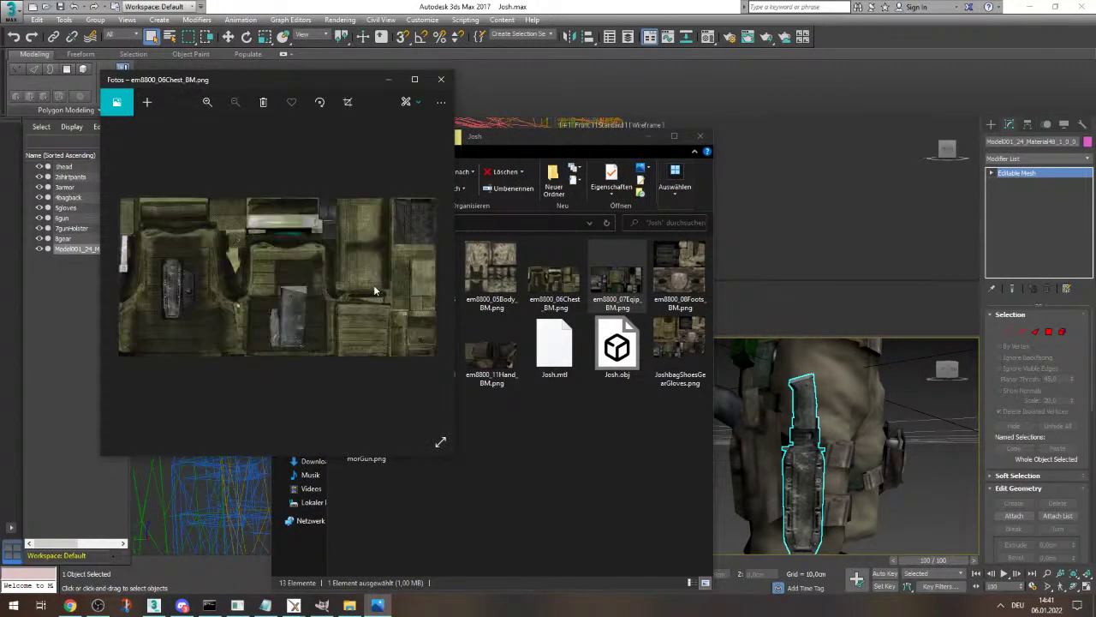
key("Left")
key("Right")
scroll(175, 281, "up", 3)
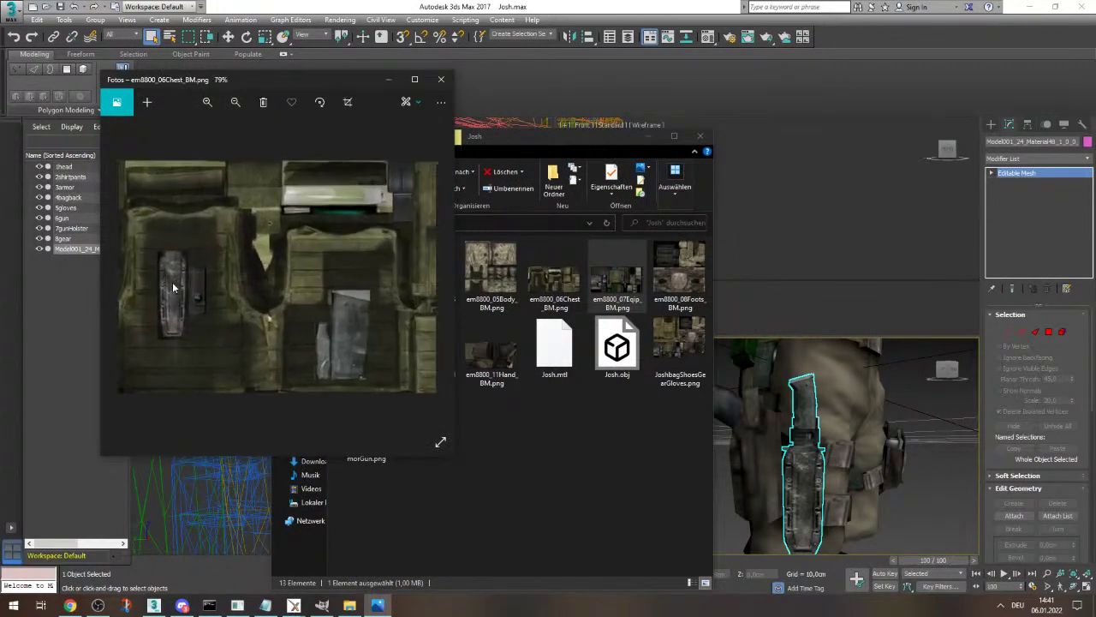
scroll(316, 276, "down", 3)
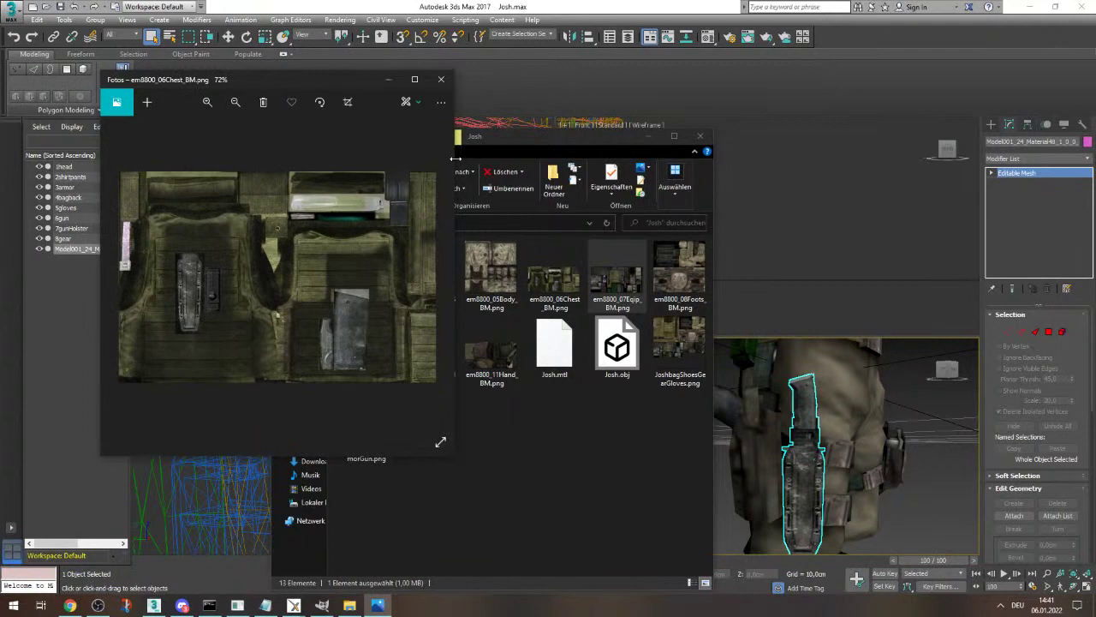
- View the JoshFacePantsArmorGun.png atlas to locate the knife texture, and close the image
left_click(441, 78)
double_click(355, 418)
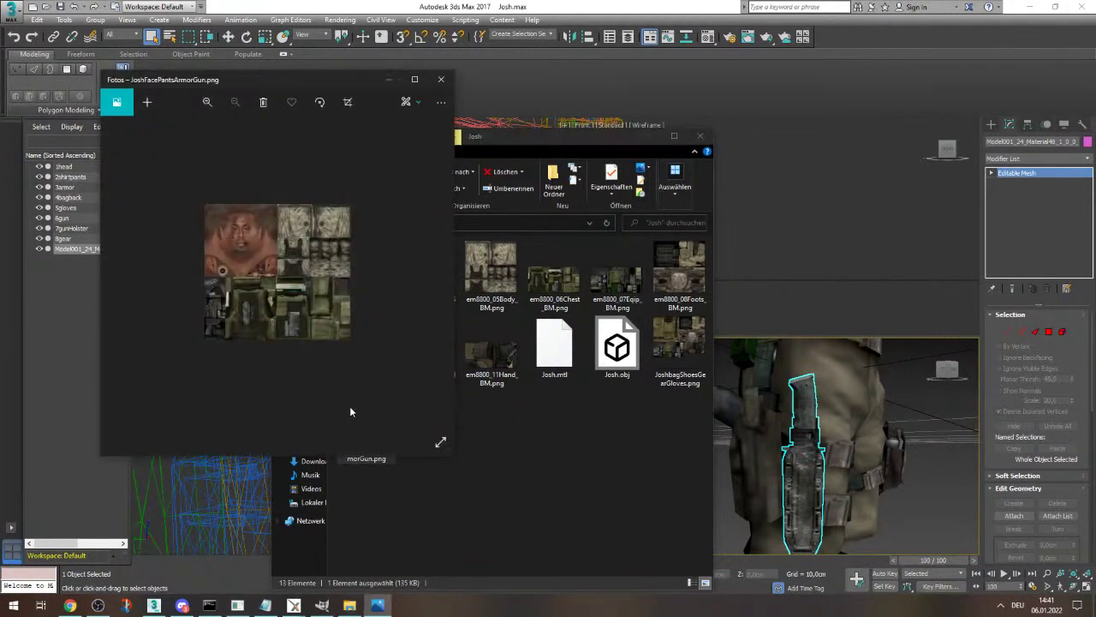
left_click(439, 81)
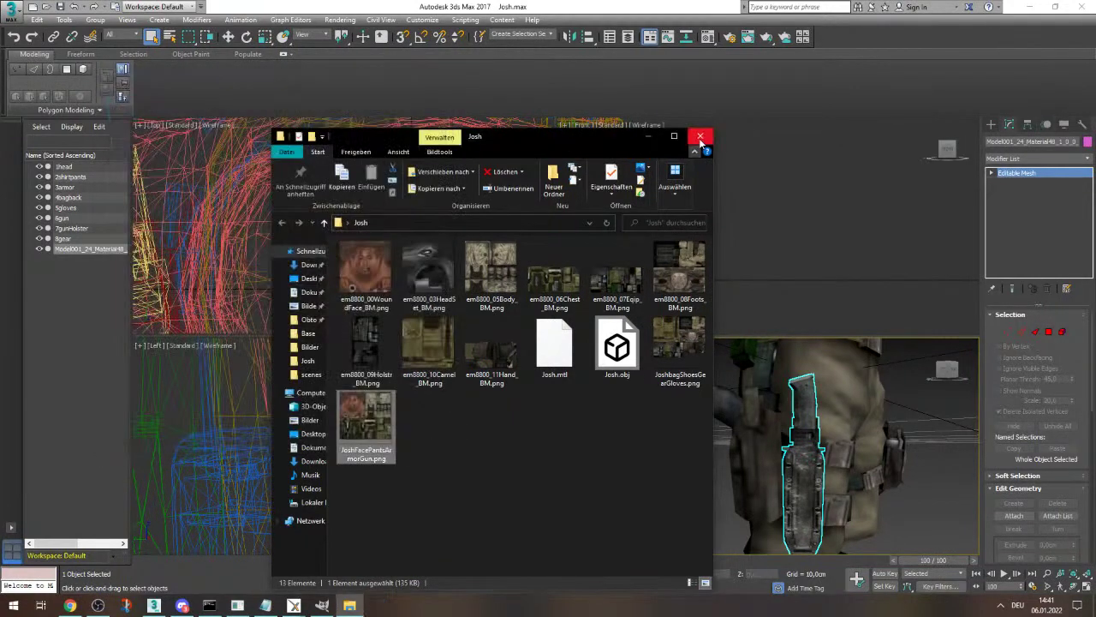
- Close the Josh texture folder, rename the selected knife mesh KnifeTomeetyou and save the scene
left_click(701, 137)
left_click(1033, 141)
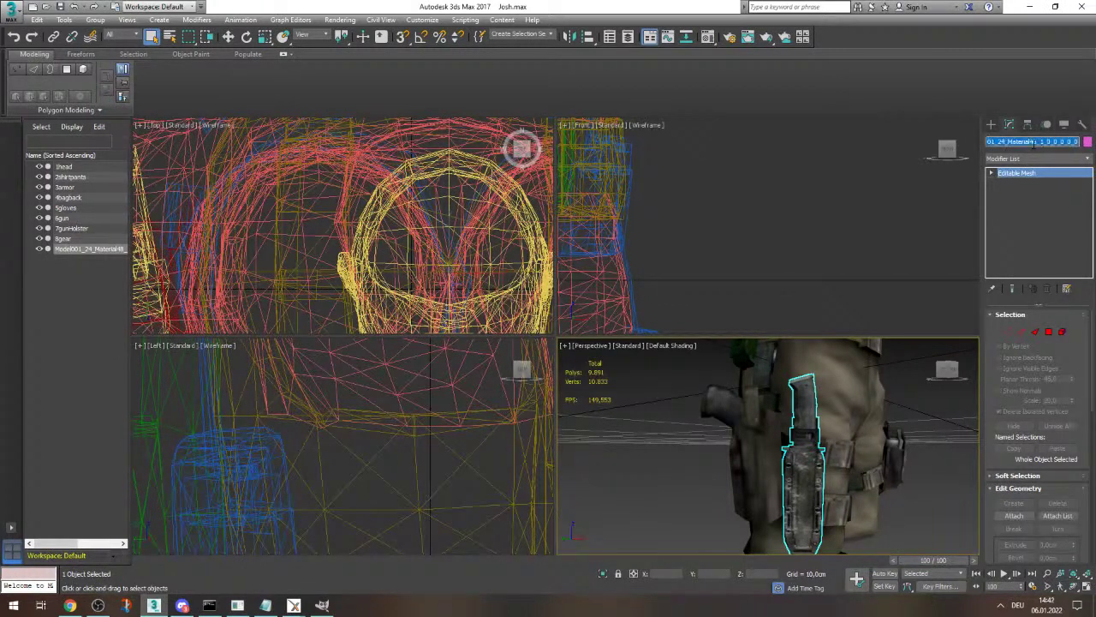
type("k")
left_click(1067, 227)
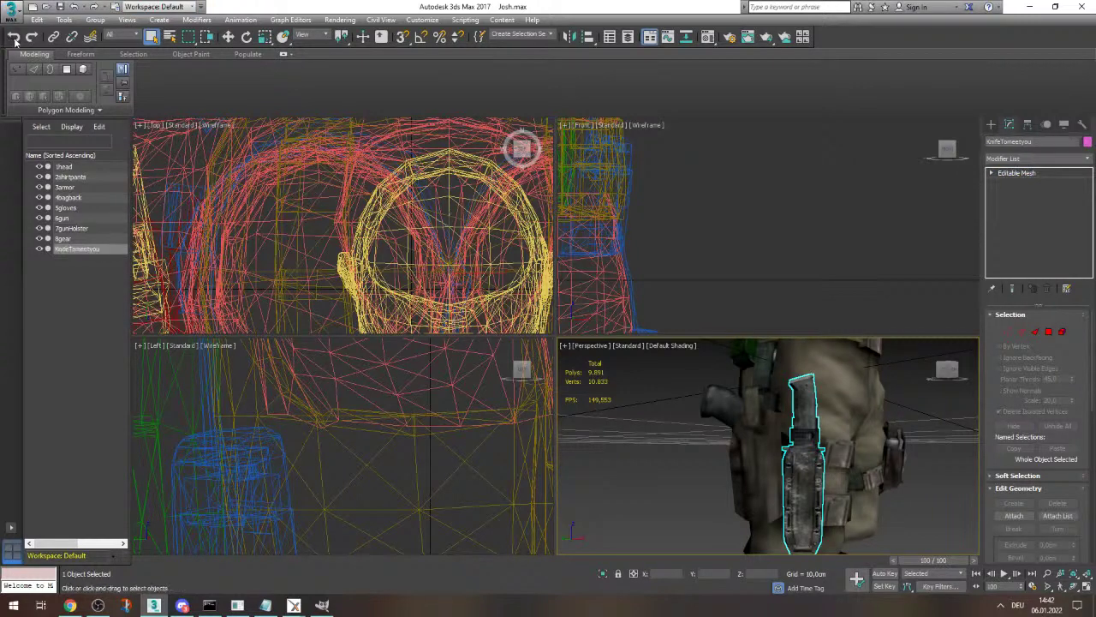
left_click(12, 12)
left_click(32, 111)
- Assign the JoshFacePantsArmorGun atlas material to the knife mesh and close the Material Editor
left_click(708, 37)
left_click(486, 107)
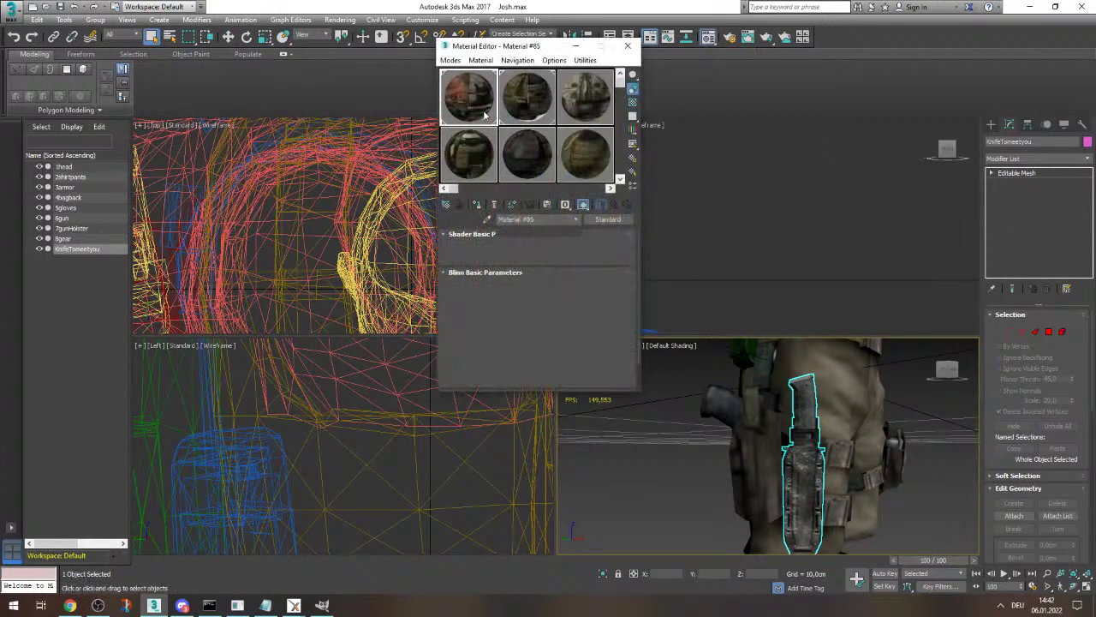
left_click(479, 206)
left_click(628, 46)
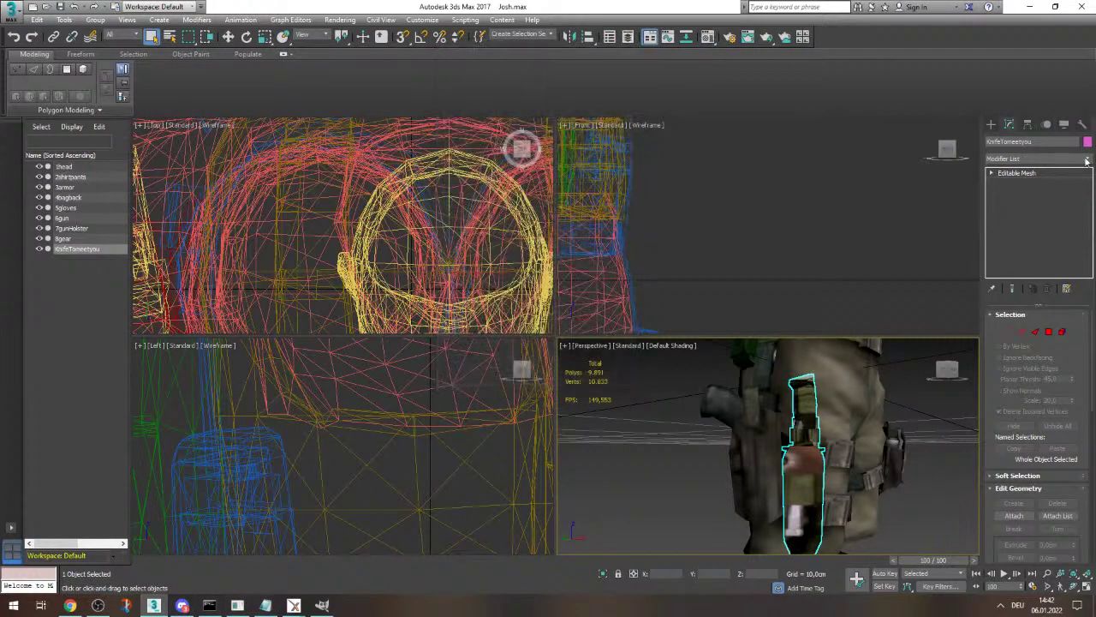
- Add an Unwrap UVW modifier to the knife mesh and show the JoshFacePantsArmorGun.png atlas behind its UVs in the UV editor
left_click(1088, 159)
key("u")
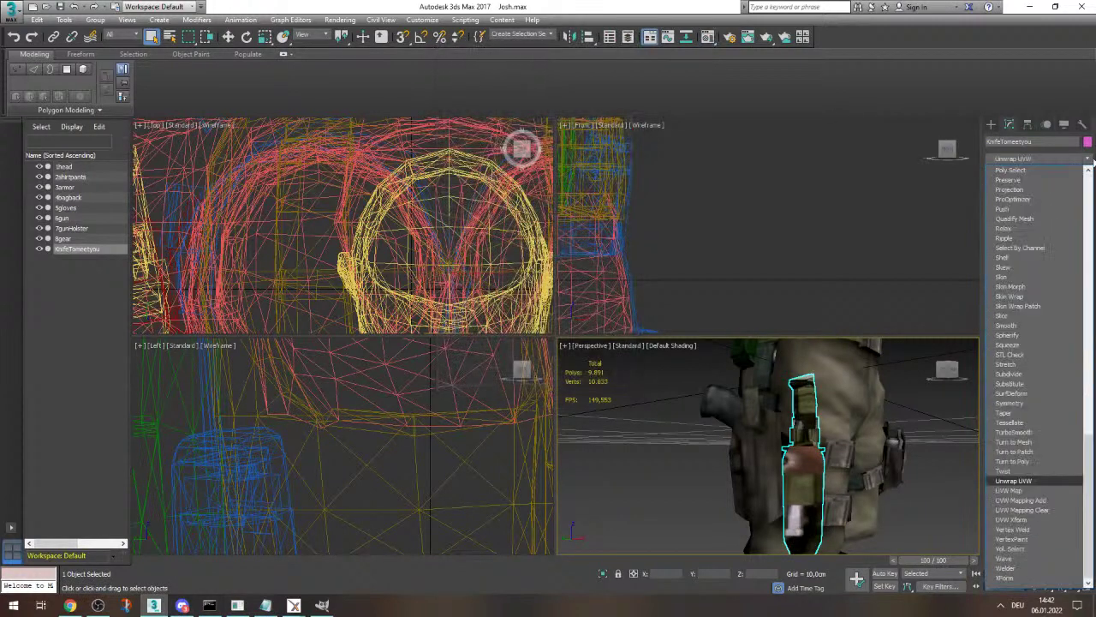
left_click(1046, 480)
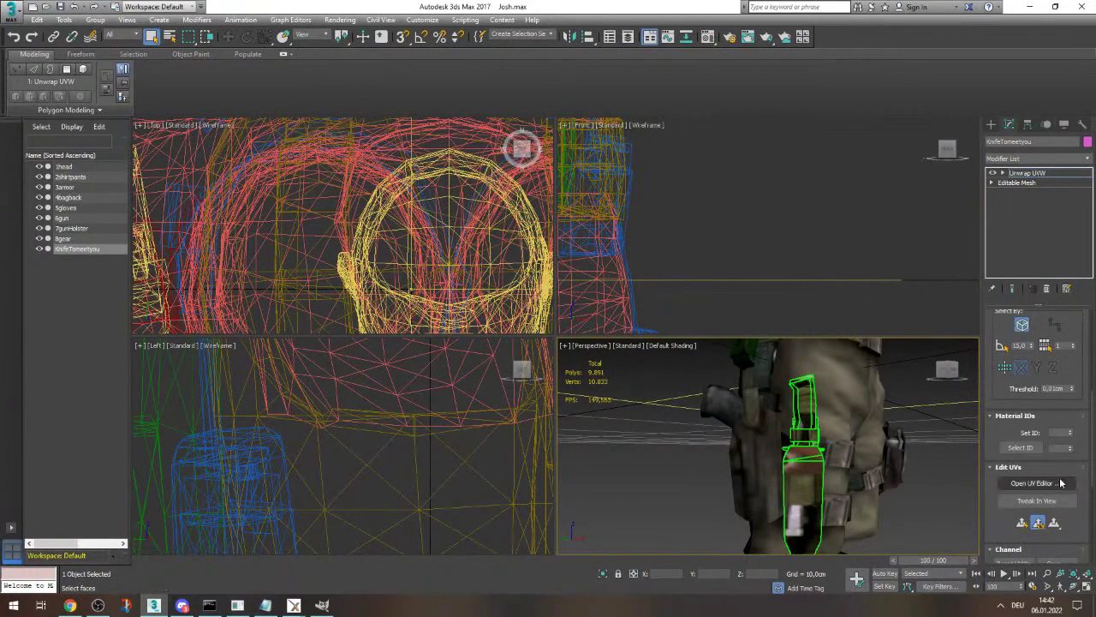
left_click(1036, 483)
left_click(347, 84)
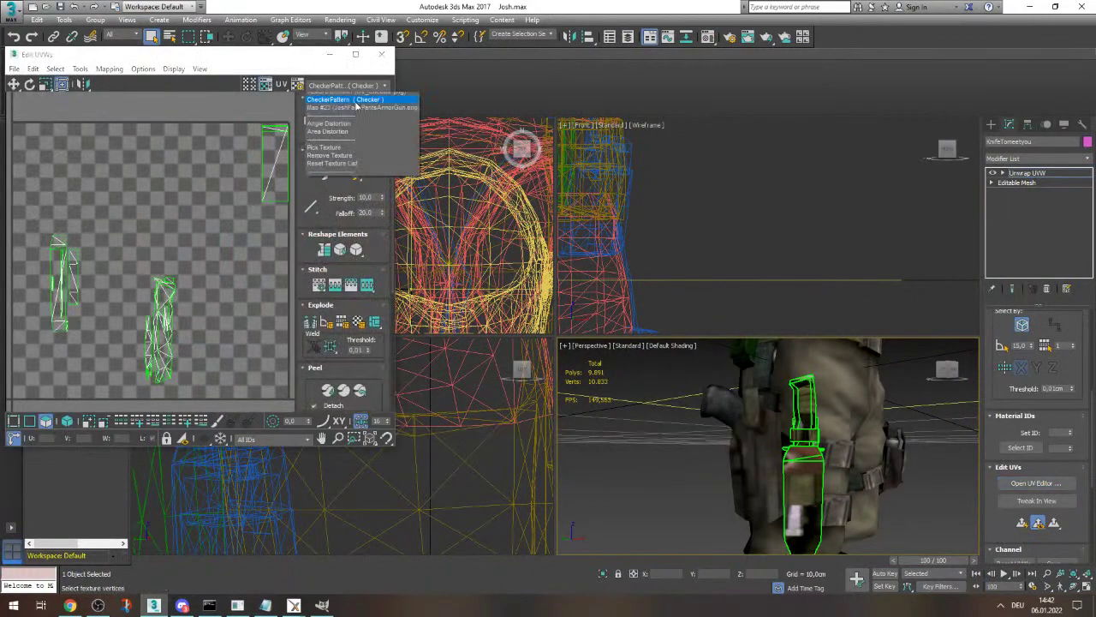
left_click(338, 104)
scroll(160, 228, "down", 1)
- Select all of the knife's UVs and scale them down into the lower half of the atlas, over the armor textures
left_click_drag(64, 294, 237, 163)
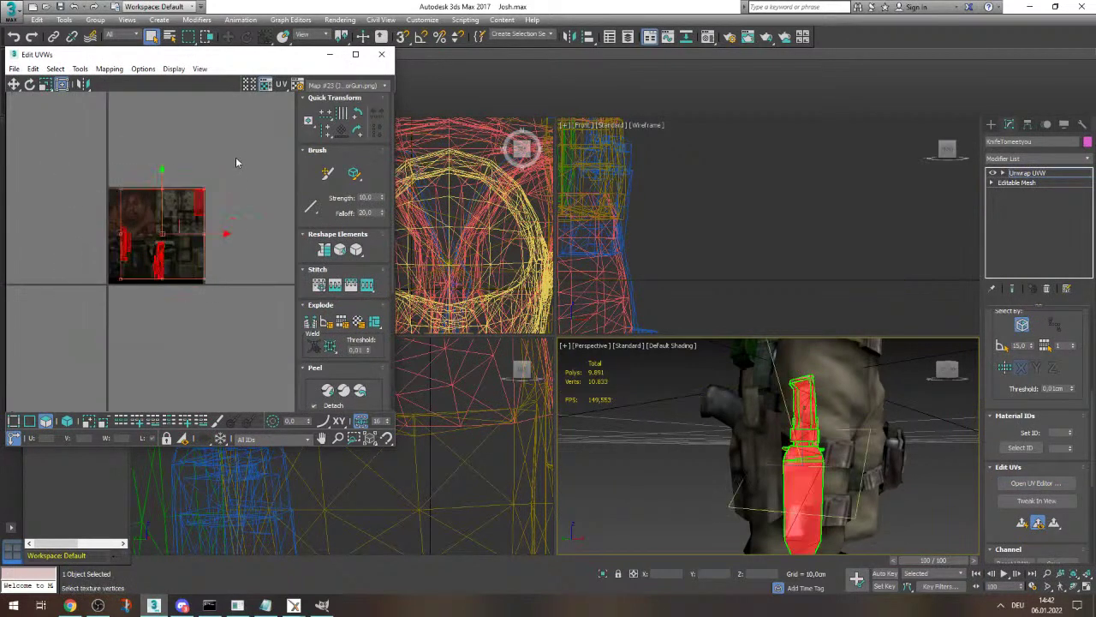
double_click(257, 60)
scroll(482, 246, "up", 5)
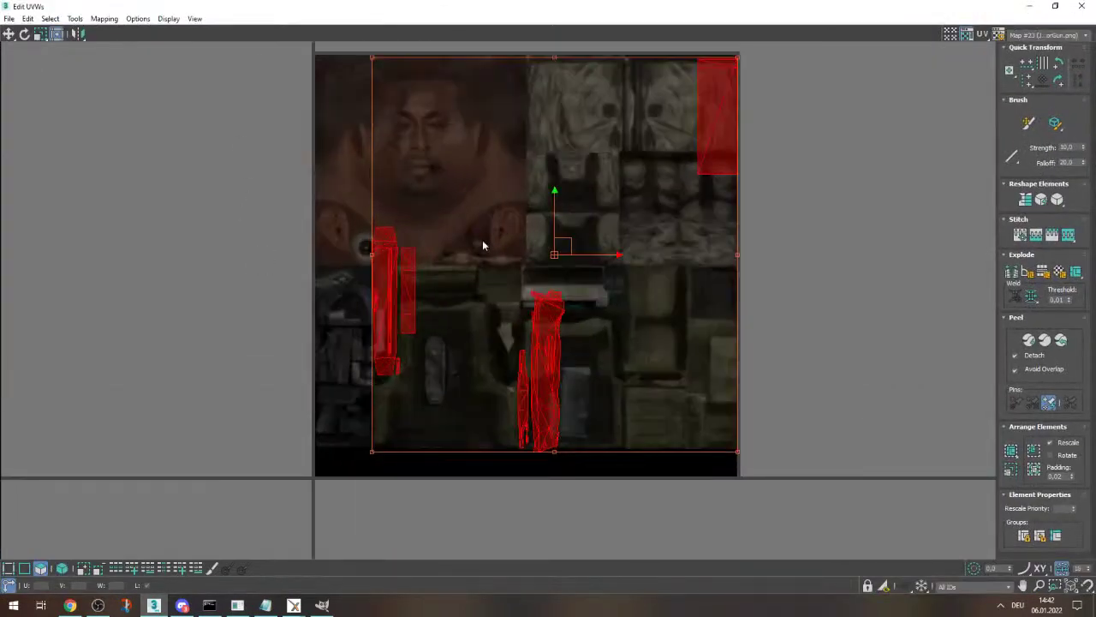
left_click_drag(373, 57, 376, 271)
scroll(722, 387, "up", 3)
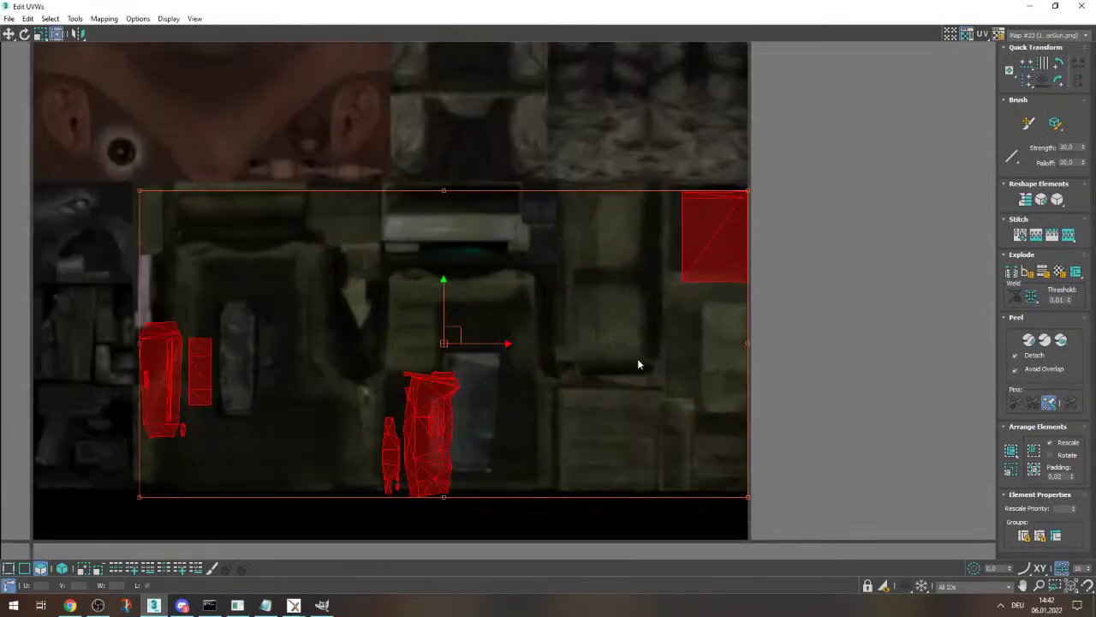
left_click_drag(748, 497, 636, 469)
left_click(530, 371)
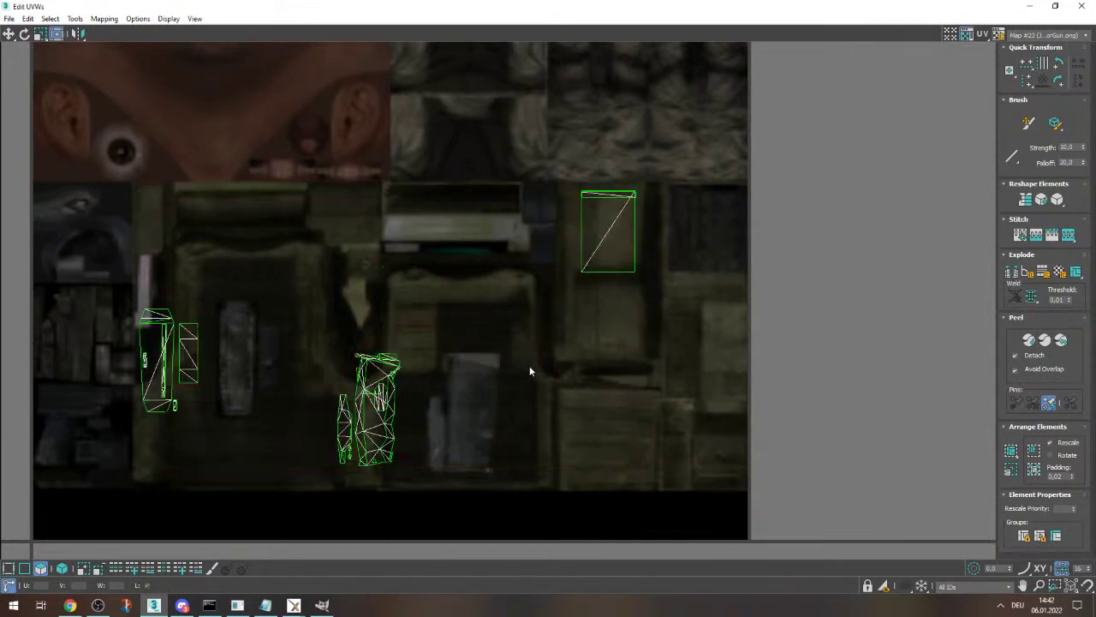
- Move the whole knife UV layout sideways and stretch it to fit the knife and sheath textures on the armor section
left_click_drag(94, 121, 661, 315)
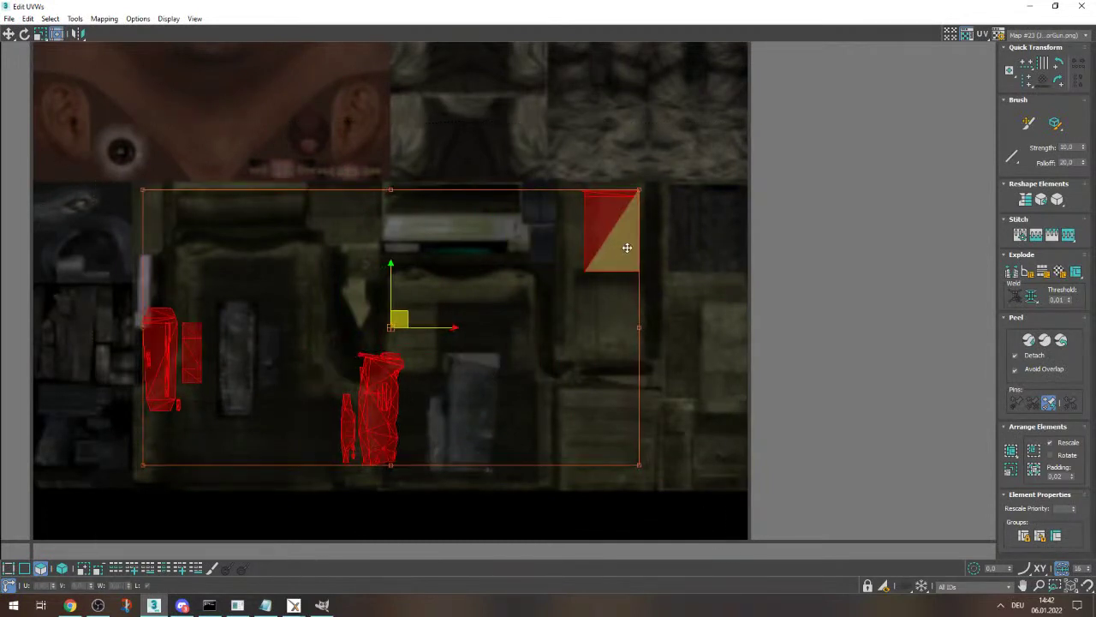
left_click_drag(624, 245, 701, 246)
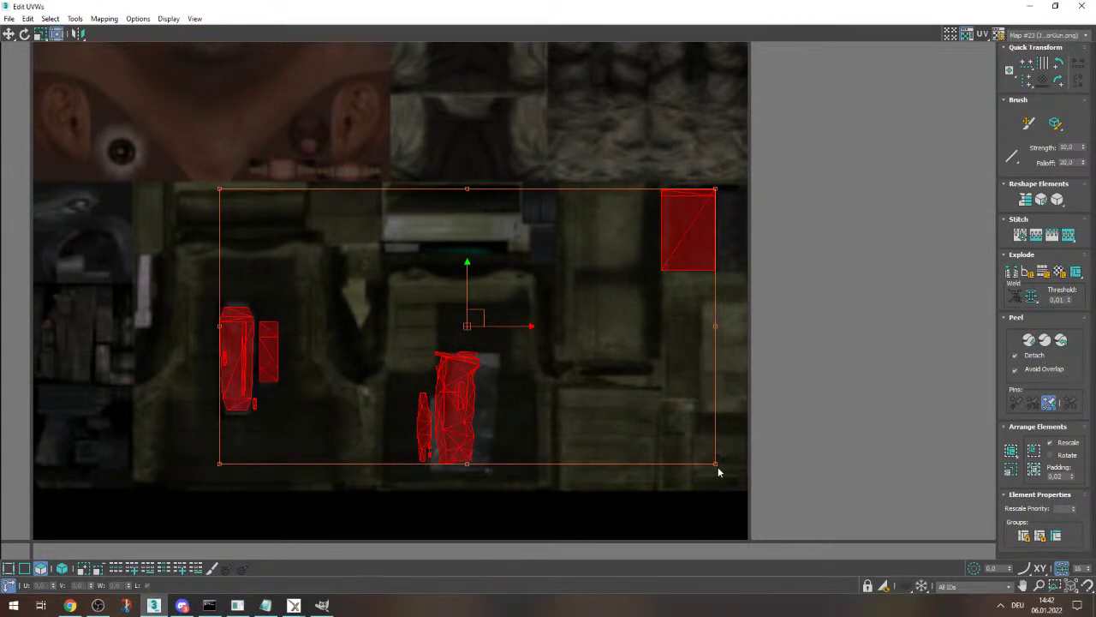
left_click_drag(719, 471, 744, 483)
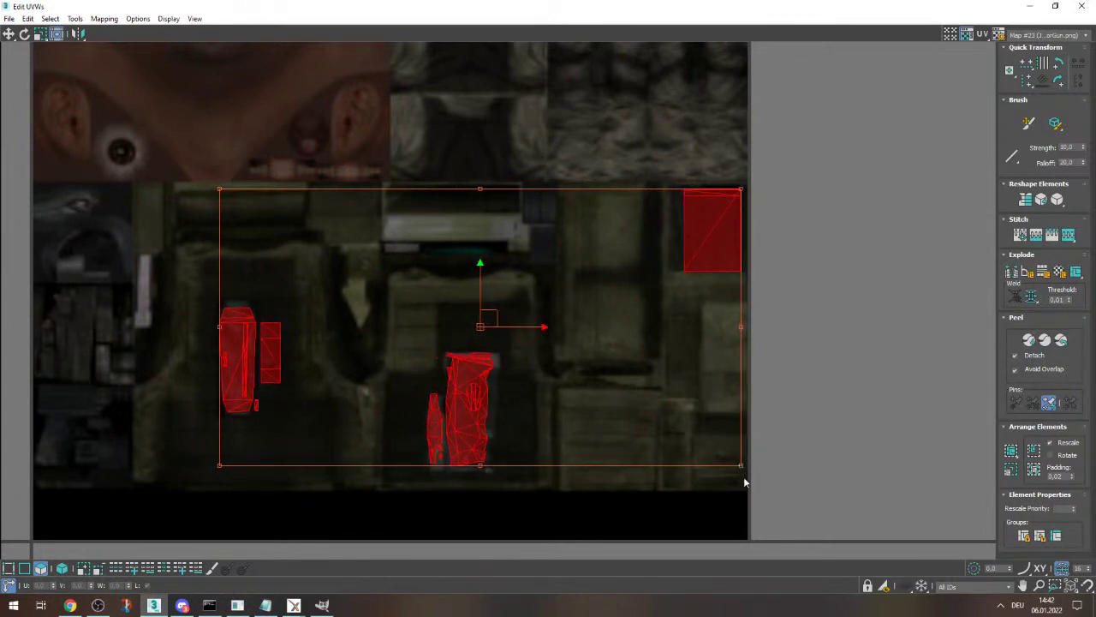
left_click(762, 460)
- Close the UV editor and collapse Unwrap UVW into the knife's Editable Mesh
left_click_drag(797, 12, 406, 53)
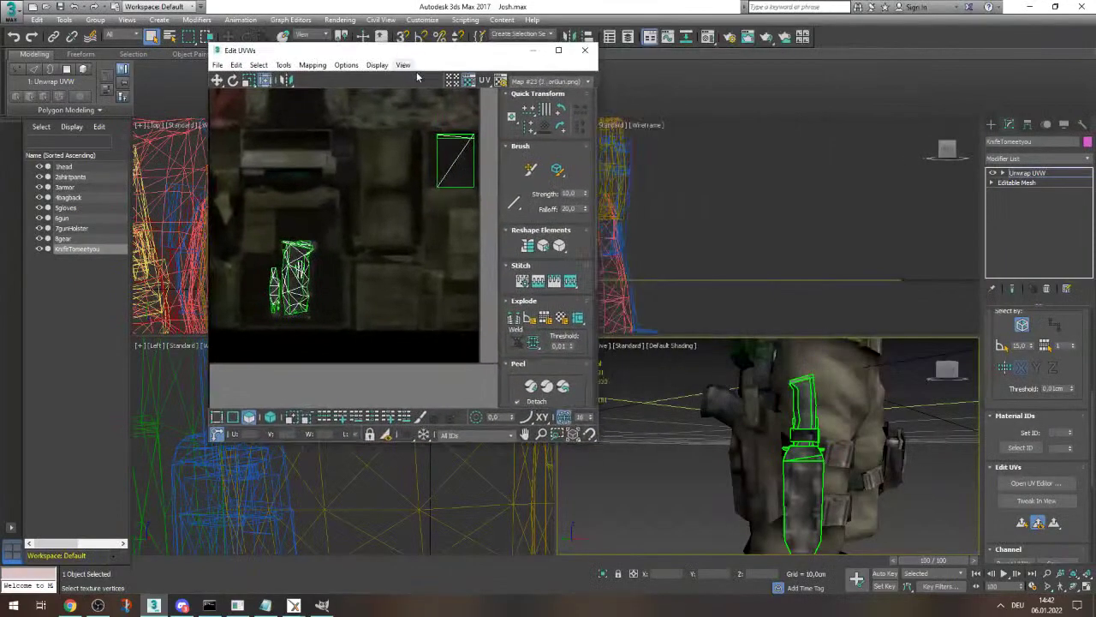
left_click(583, 52)
right_click(1024, 172)
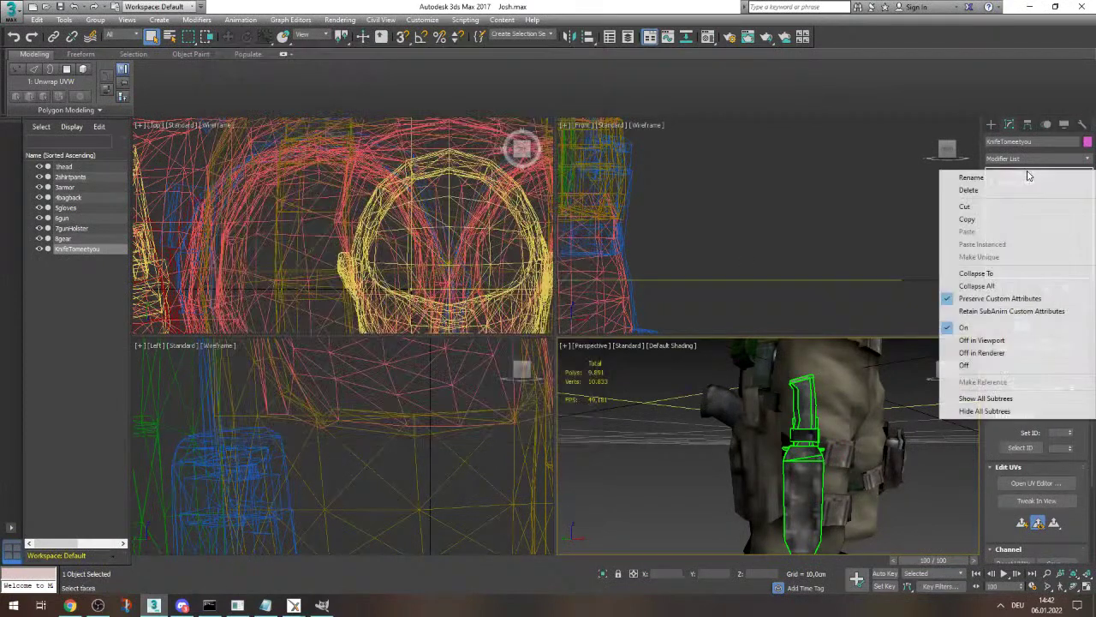
left_click(976, 272)
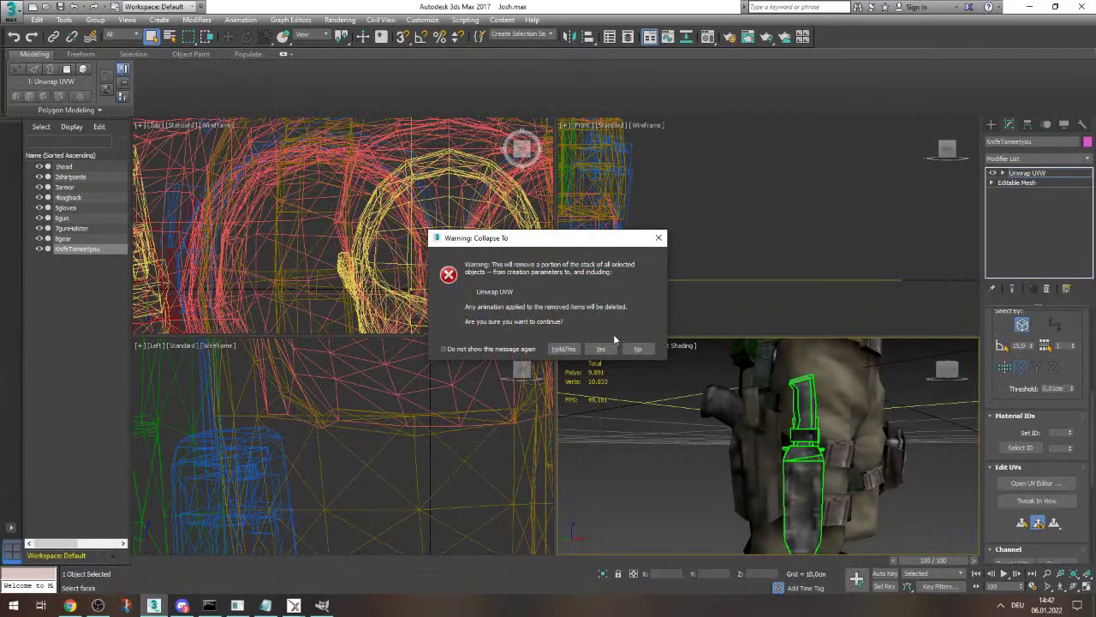
left_click(609, 347)
- Rename the knife mesh 9KnifeTomeetyou to continue the numbering of the other meshes
left_click(70, 240)
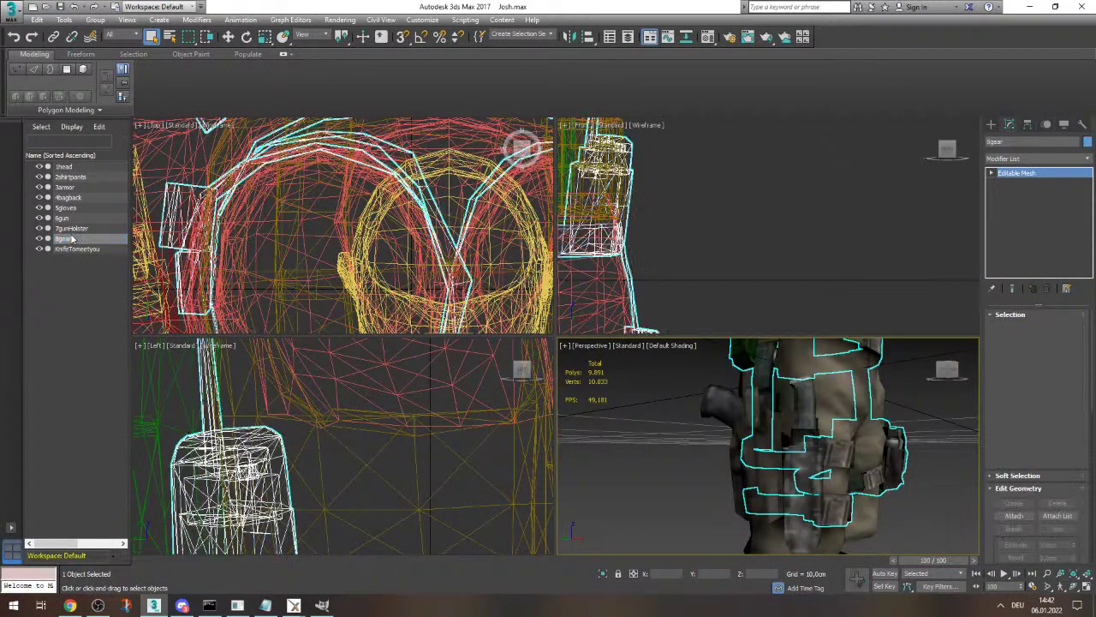
left_click(70, 230)
left_click(61, 249)
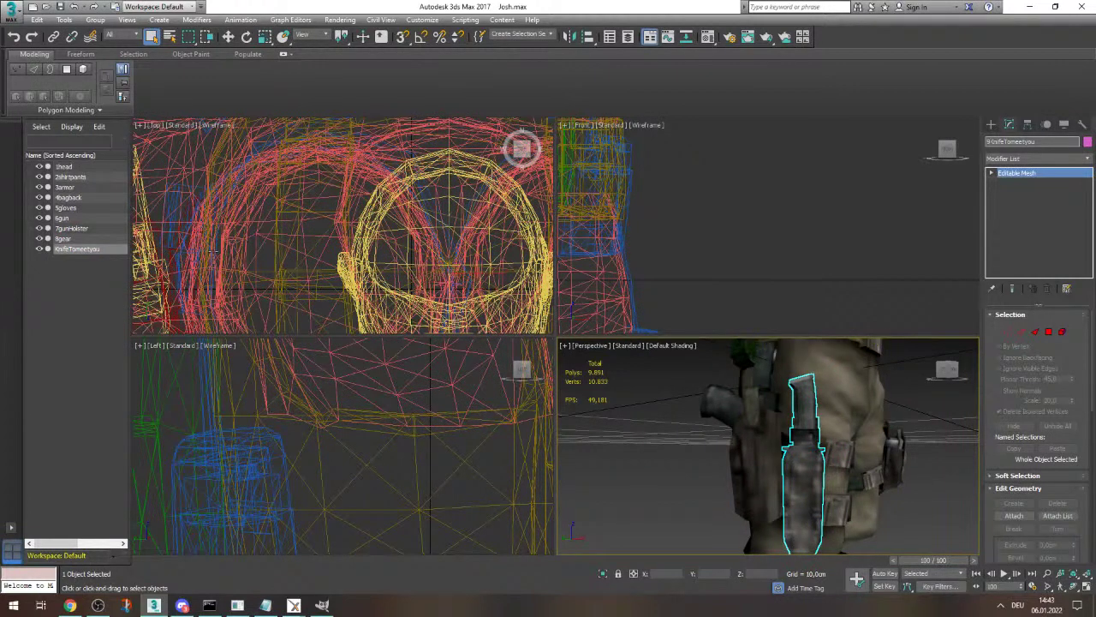
left_click(85, 263)
- Go through the numbered meshes in the scene list and examine the whole textured character from the front
left_click(72, 228)
left_click(81, 239)
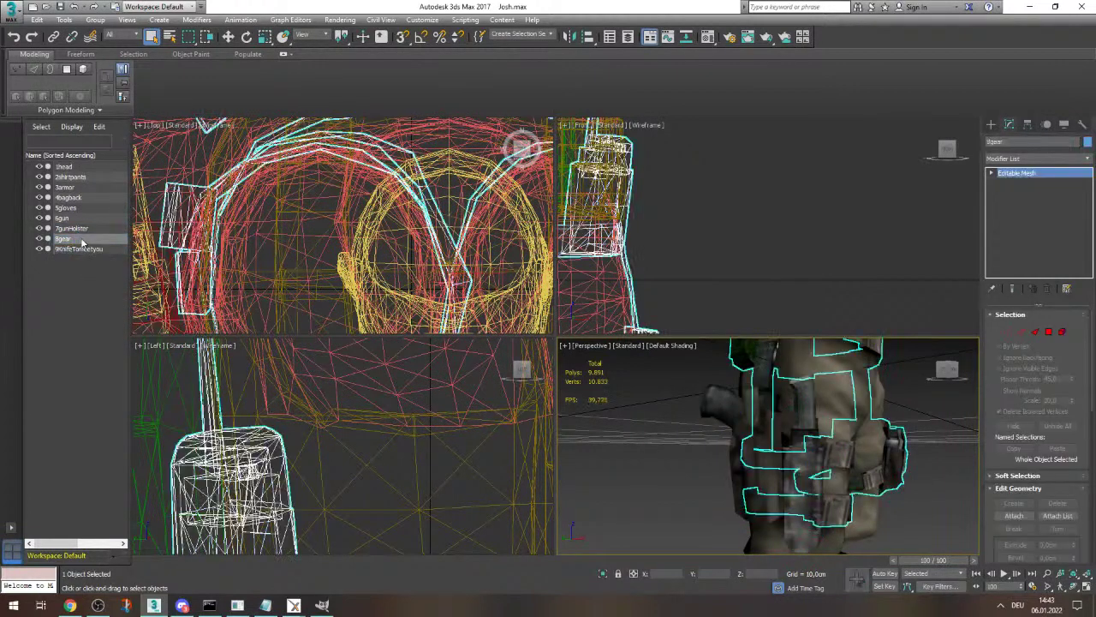
left_click(88, 228)
left_click(89, 208)
left_click(92, 186)
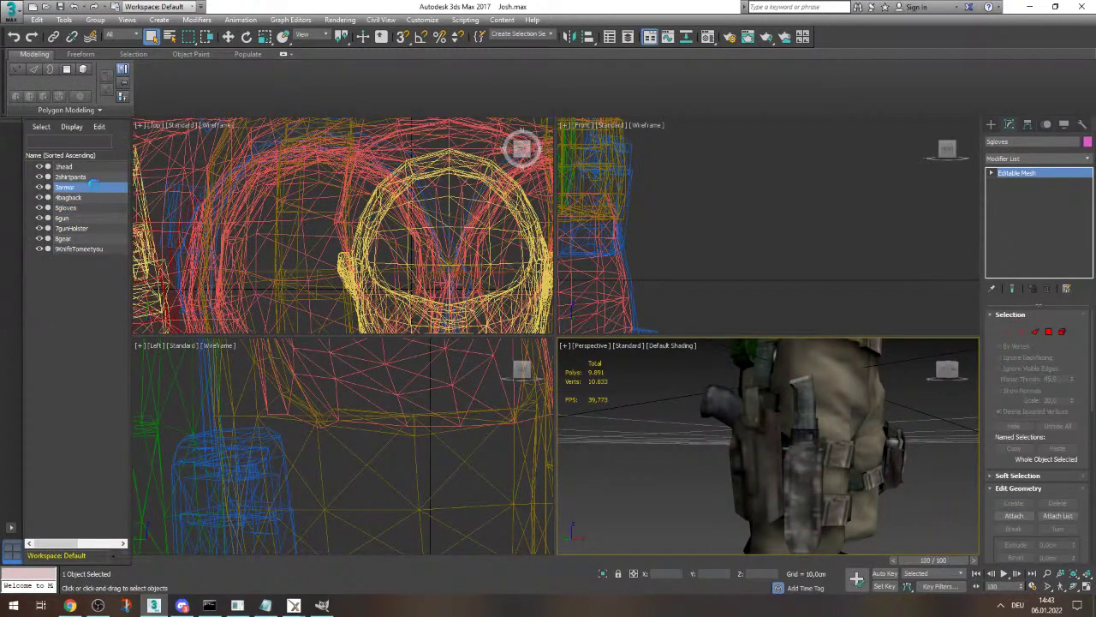
left_click(89, 176)
left_click(95, 298)
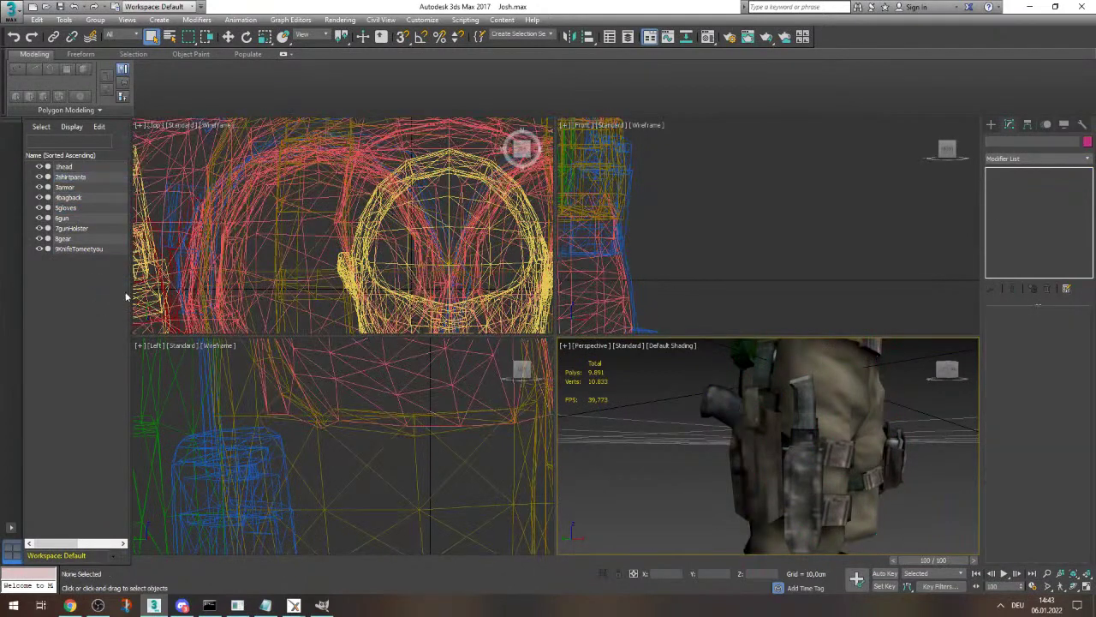
scroll(871, 431, "down", 5)
middle_click_drag(860, 435, 916, 381, "alt")
scroll(815, 442, "down", 5)
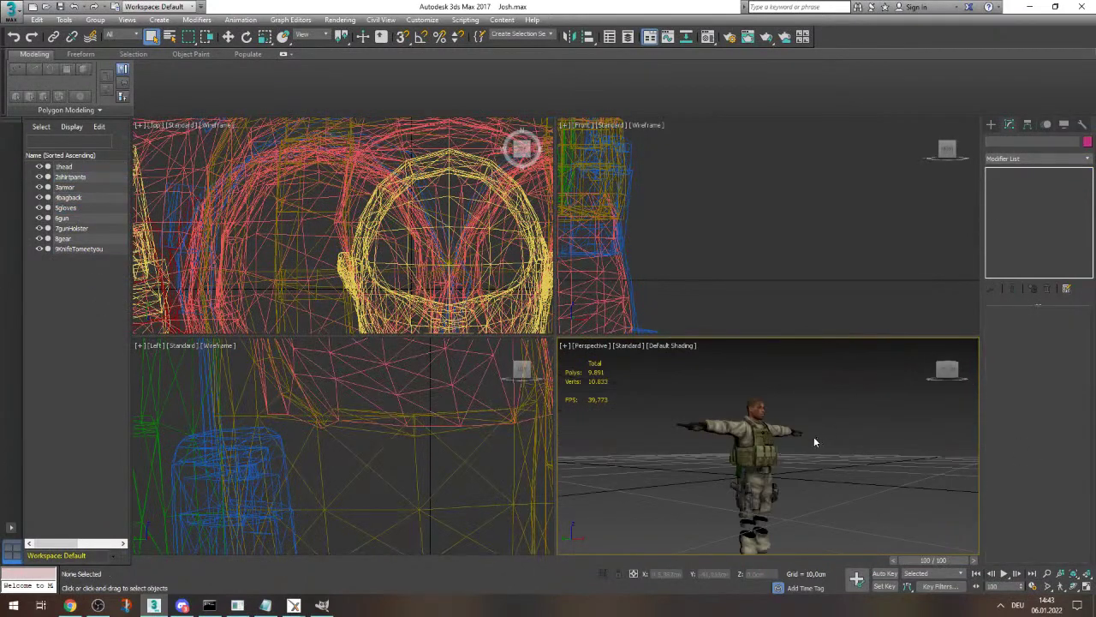
left_click(940, 373)
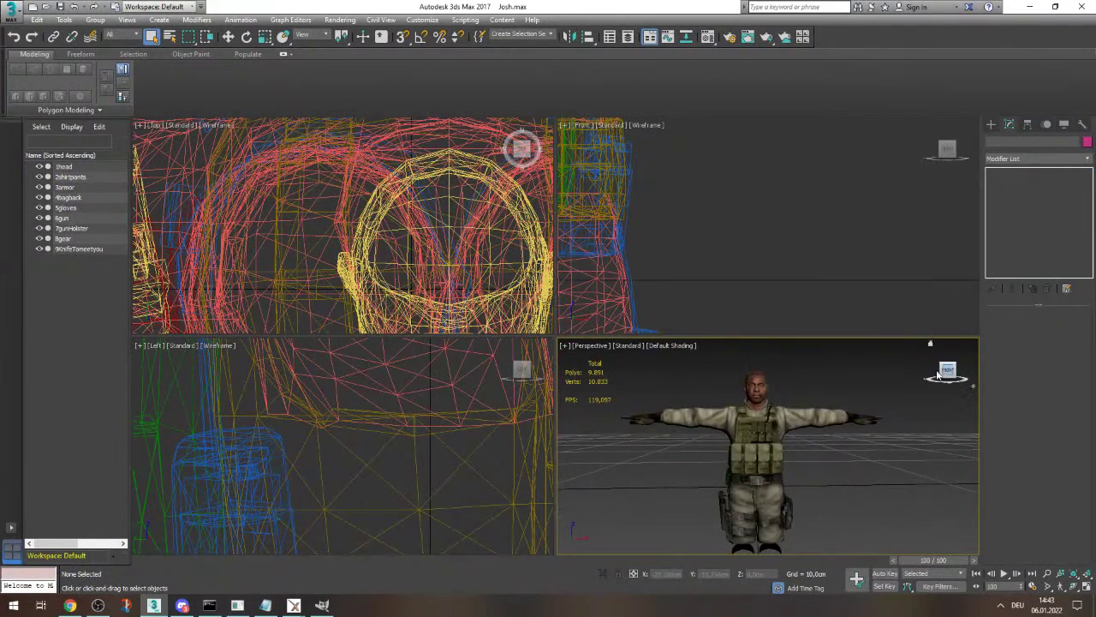
- Enter vertex editing on the 5gloves mesh and select the fingertip vertices of the hand in the Perspective view
scroll(699, 401, "up", 8)
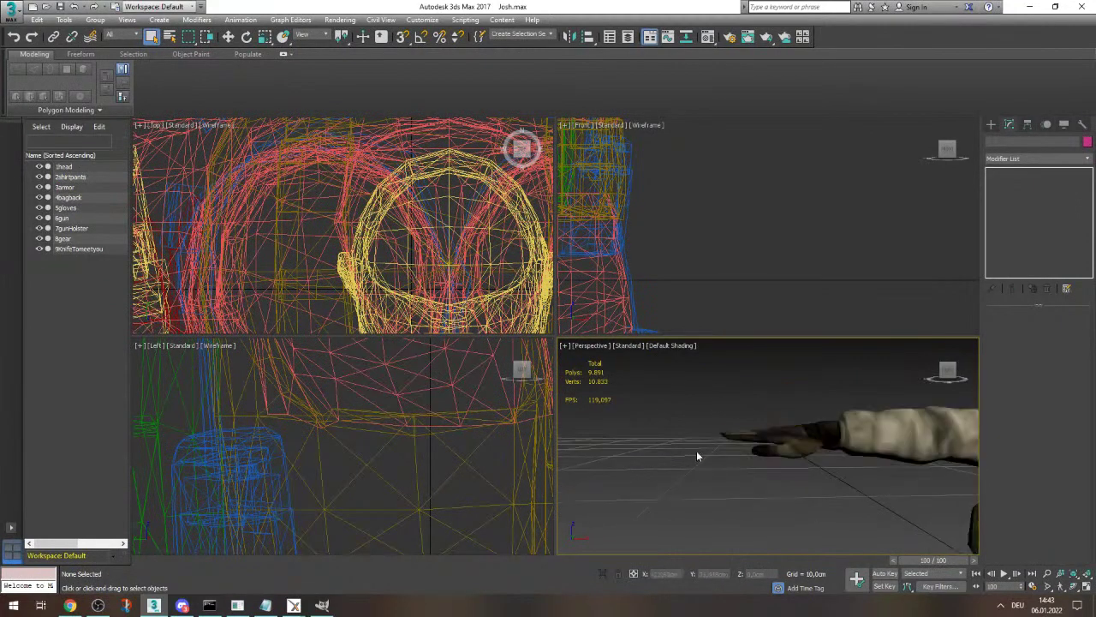
left_click(771, 442)
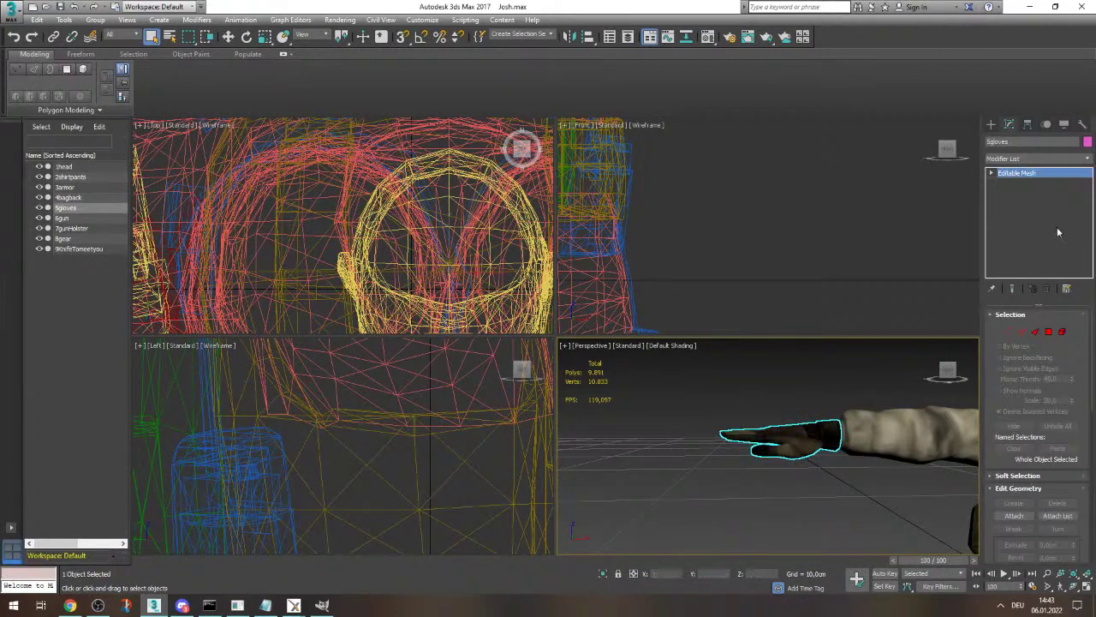
left_click(994, 173)
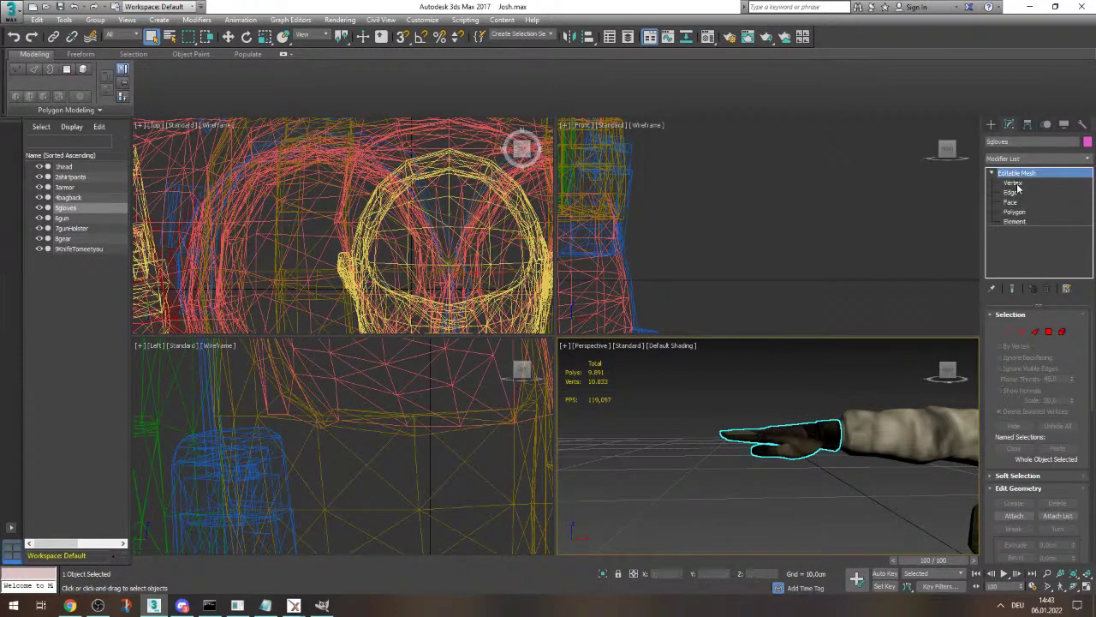
left_click(1015, 184)
scroll(753, 462, "up", 4)
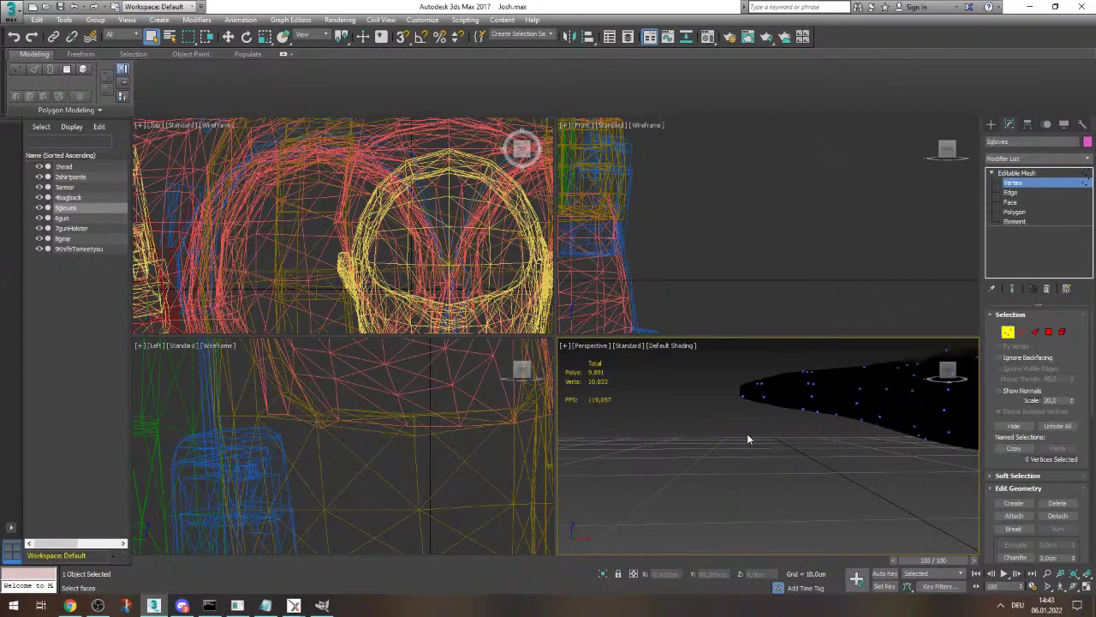
scroll(746, 439, "down", 3)
scroll(754, 437, "up", 2)
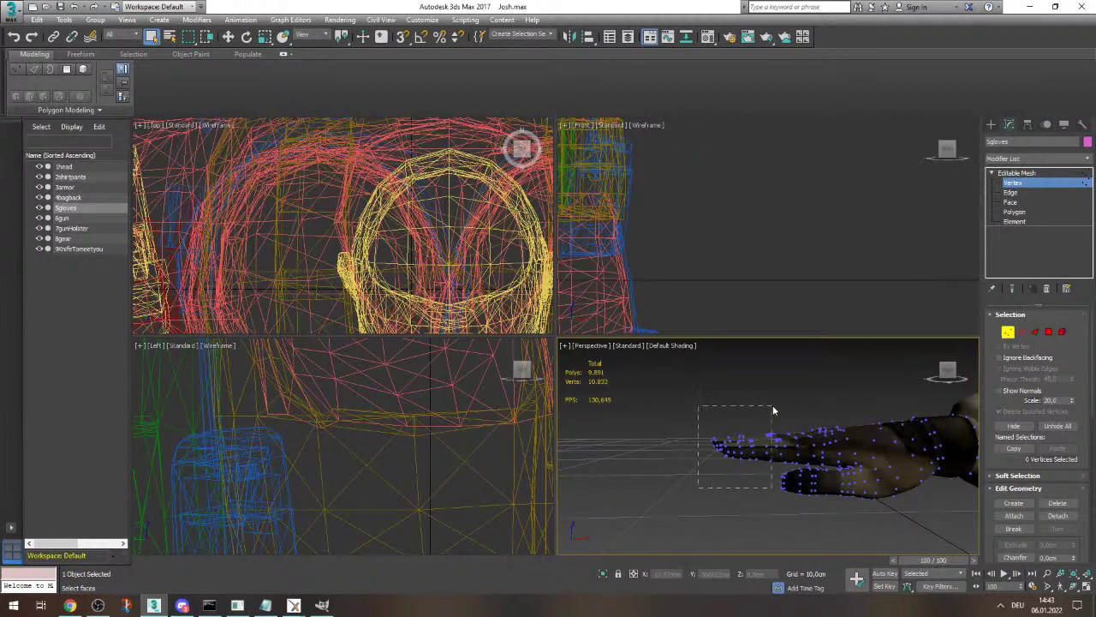
left_click_drag(773, 411, 774, 411)
- Reselect the outer finger vertices of the same hand in the Front view, leaving the thumb out
scroll(433, 385, "down", 6)
scroll(525, 265, "down", 5)
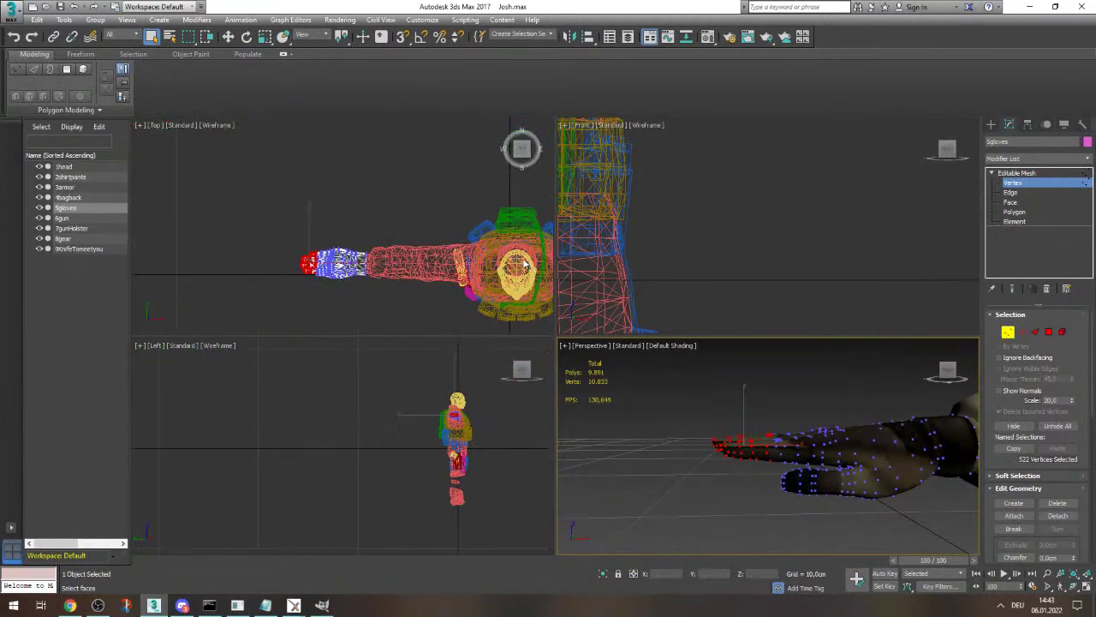
scroll(525, 266, "down", 3)
scroll(748, 255, "down", 4)
scroll(666, 223, "up", 3)
scroll(670, 268, "up", 3)
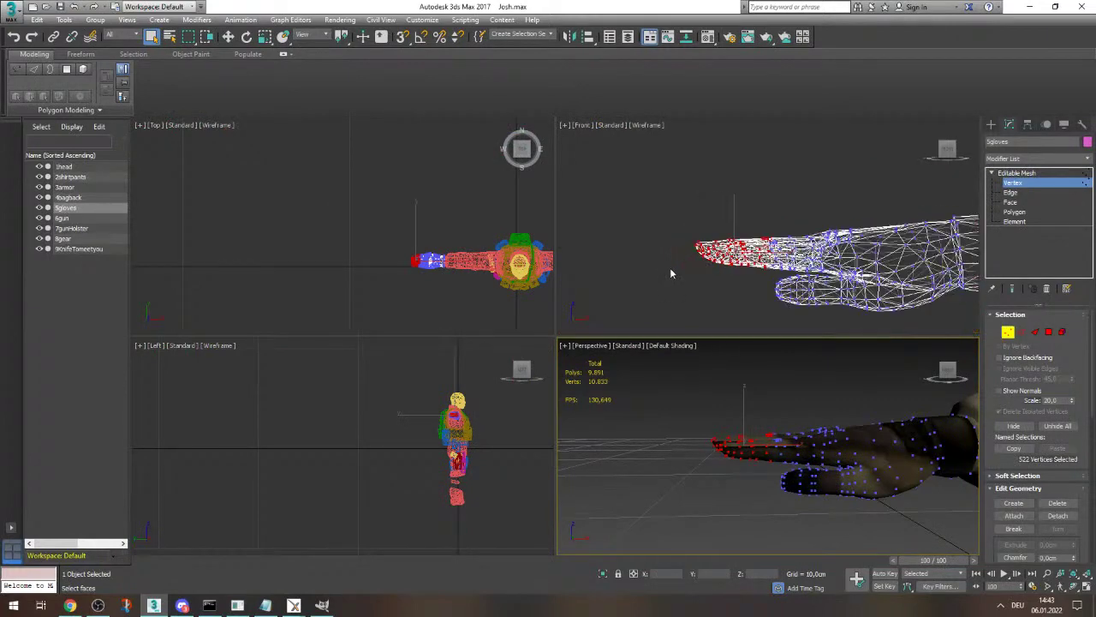
left_click_drag(696, 307, 774, 214)
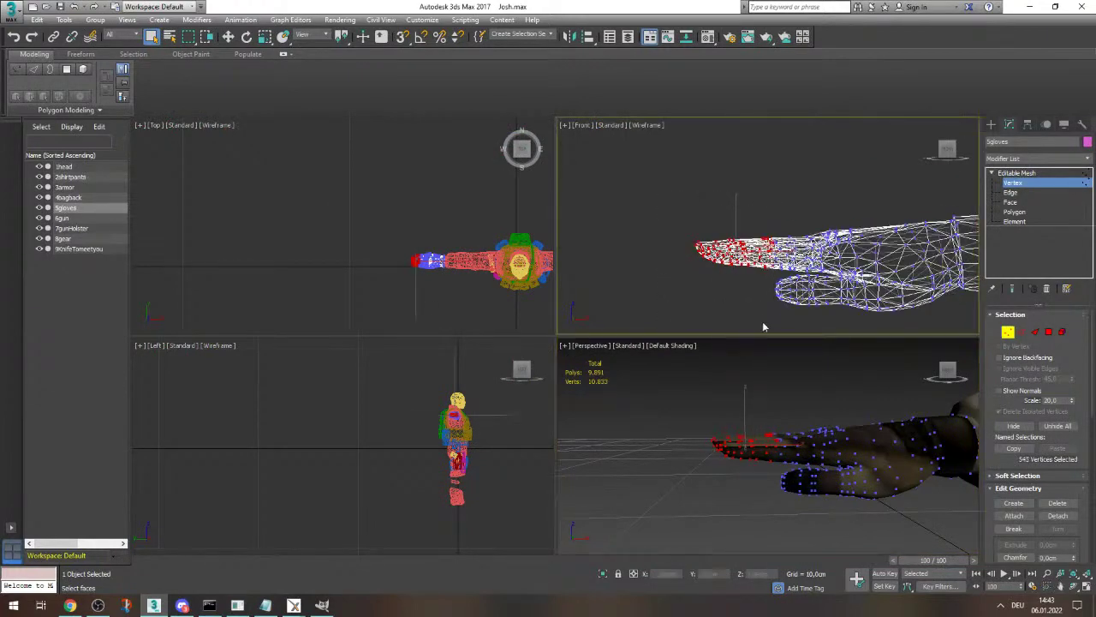
- Move the selected finger vertices downward and rotate them in the Front view so that hand's fingers bend down
key("w")
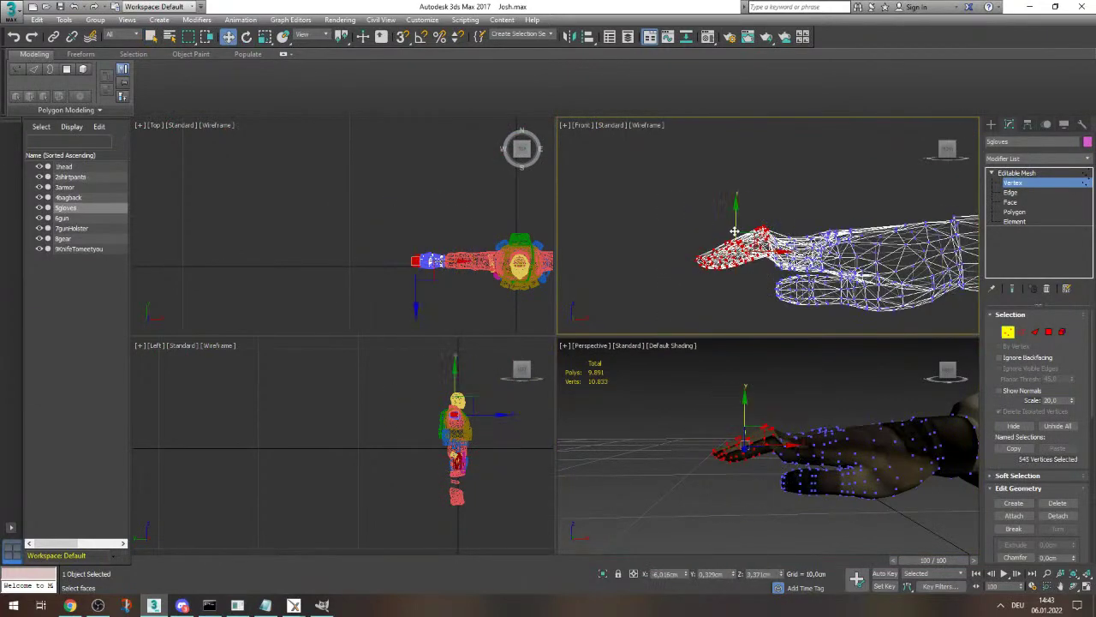
left_click_drag(735, 231, 735, 251)
key("e")
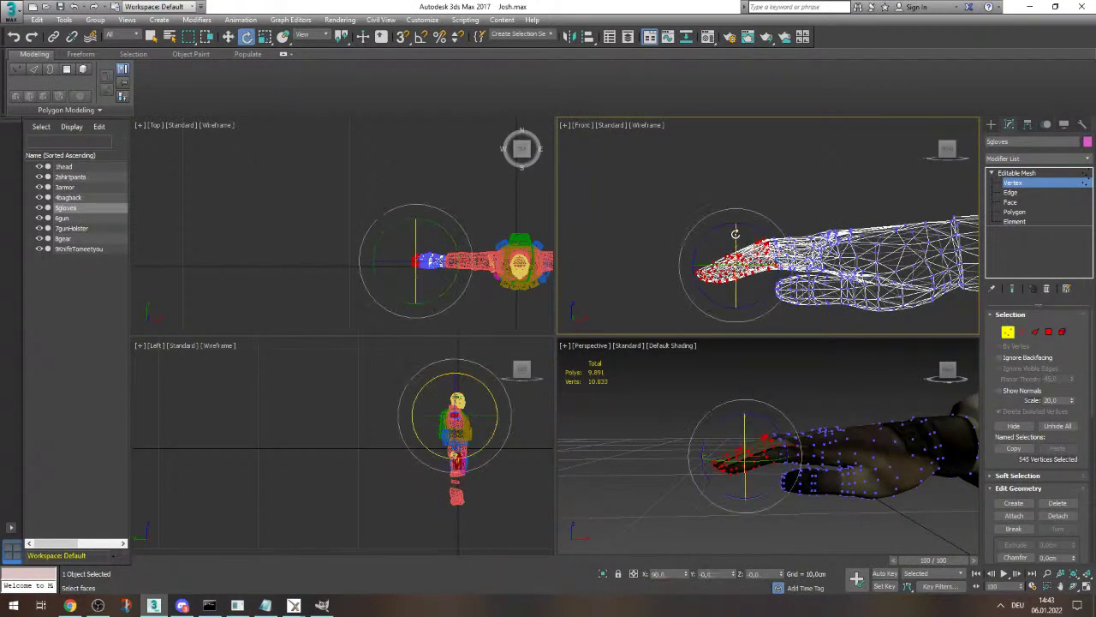
left_click_drag(736, 212, 737, 254)
key("w")
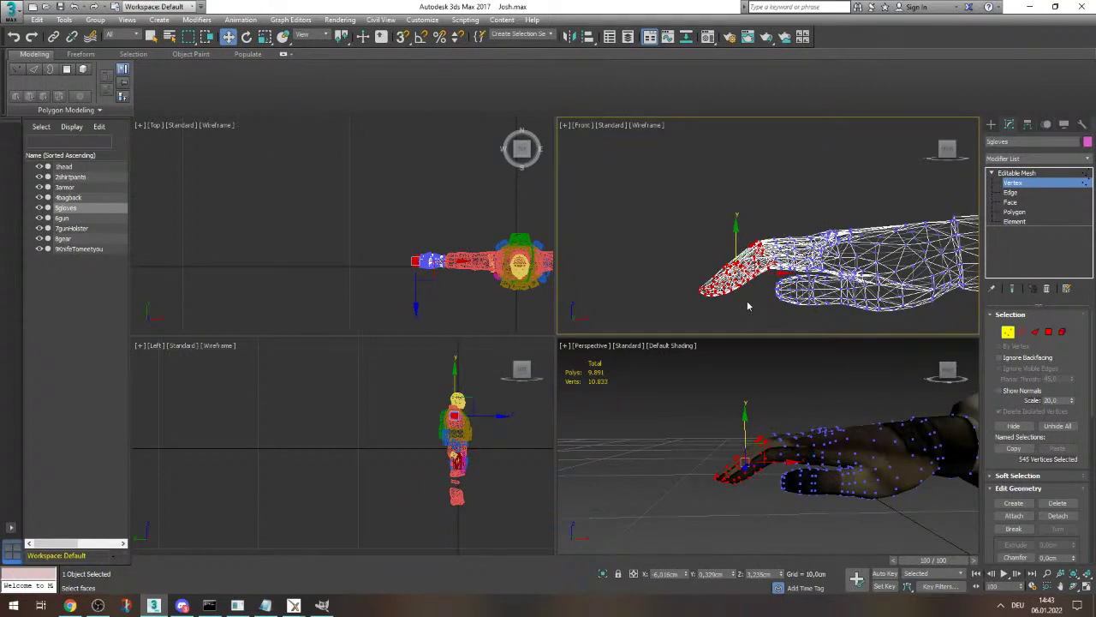
- Select the outer finger vertices of the opposite hand in the Front view, leaving the thumb out
scroll(687, 242, "down", 8)
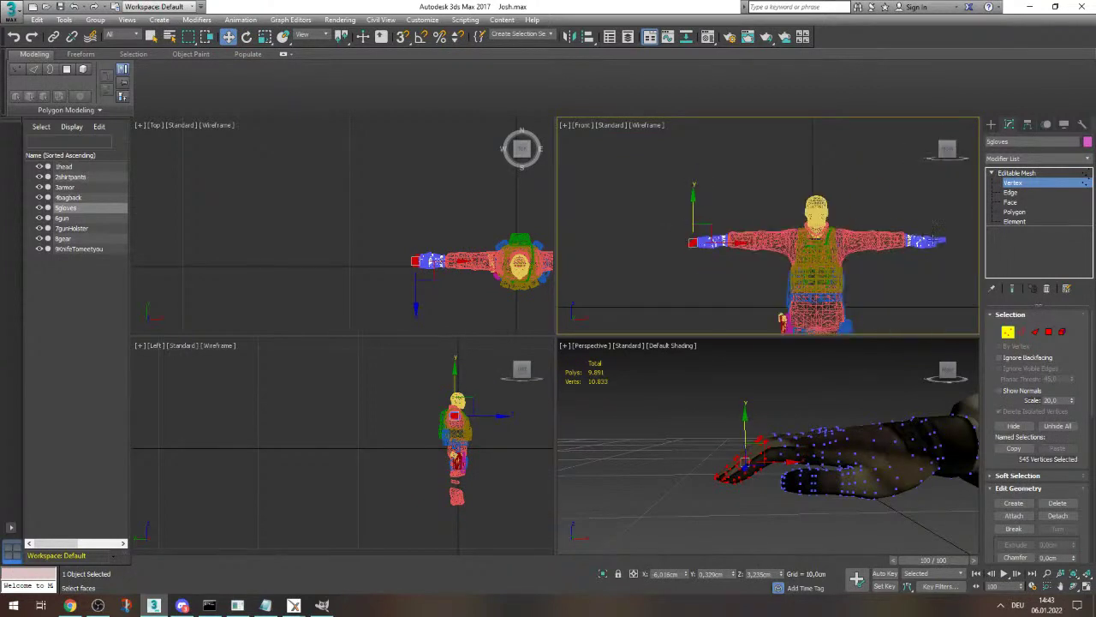
scroll(891, 253, "up", 10)
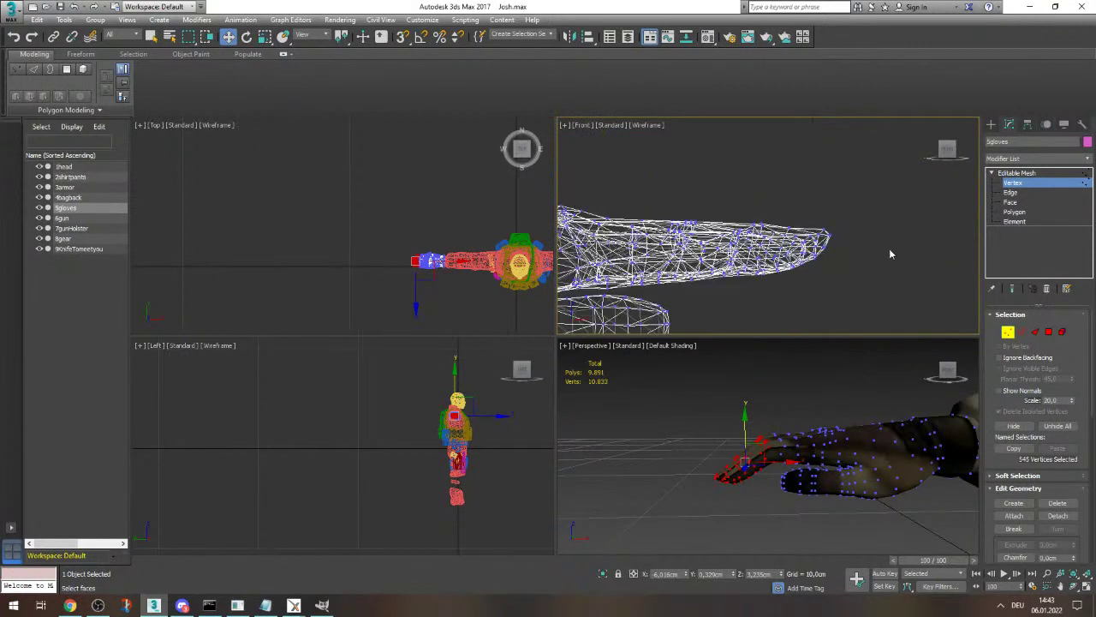
left_click_drag(709, 209, 709, 209)
key("e")
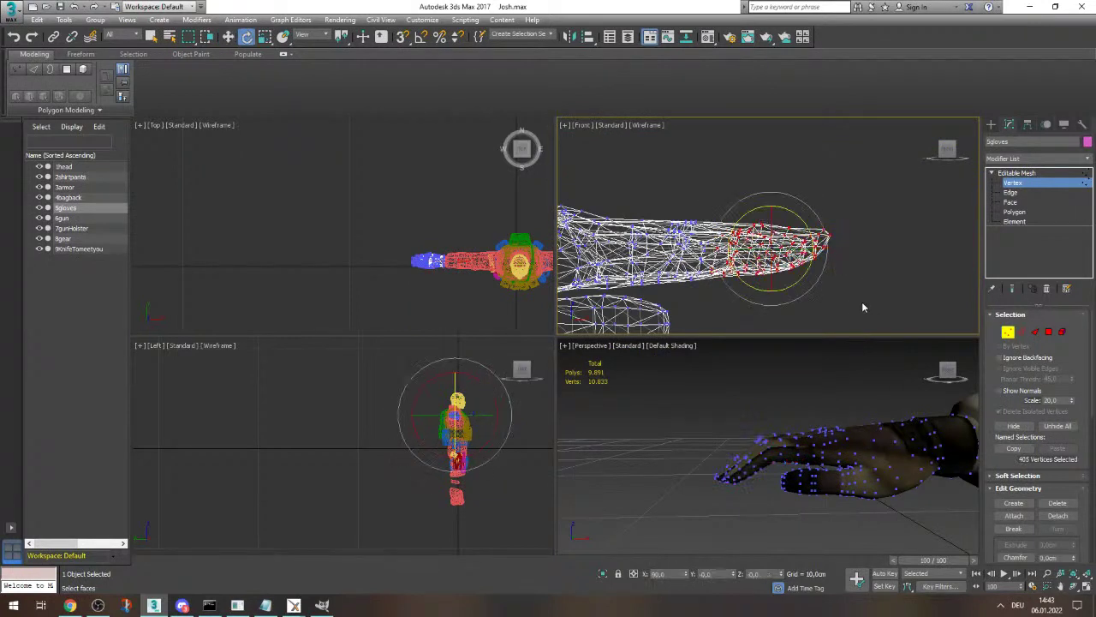
left_click_drag(862, 306, 825, 292)
left_click_drag(697, 190, 697, 189)
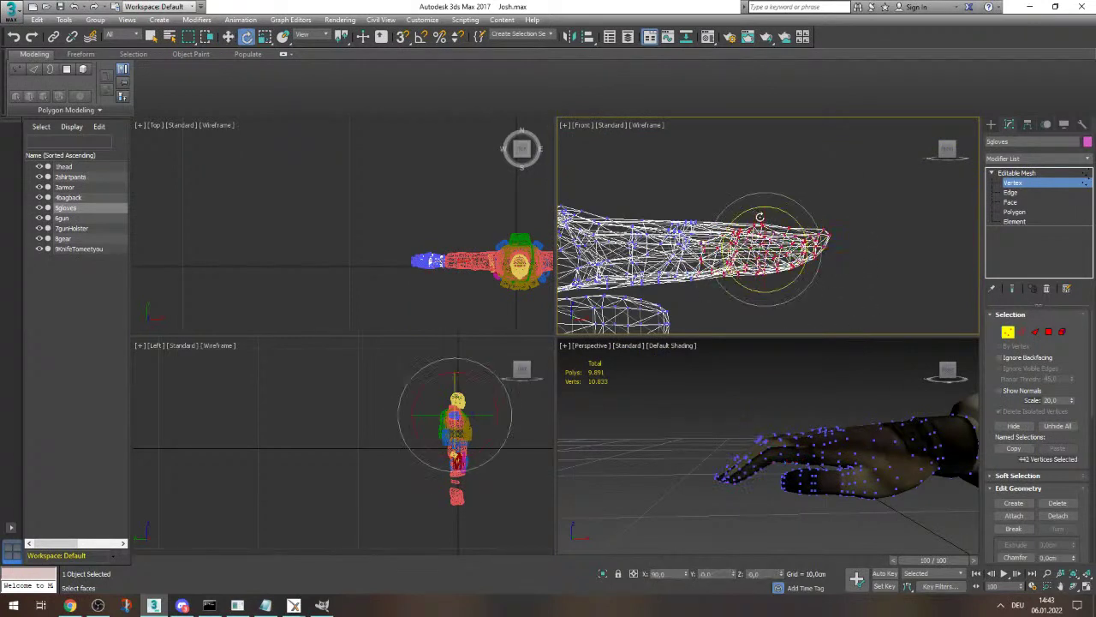
- Bend the opposite hand's selected fingers downward in the Front view and clear the vertex selection
scroll(740, 421, "down", 8)
scroll(902, 430, "up", 10)
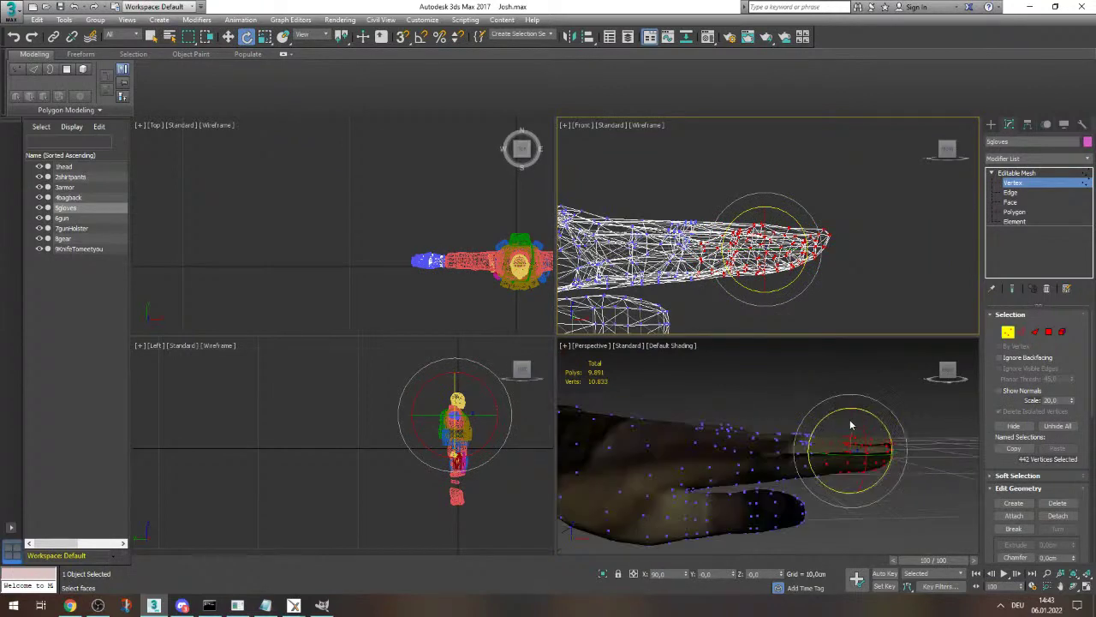
left_click_drag(945, 371, 951, 388)
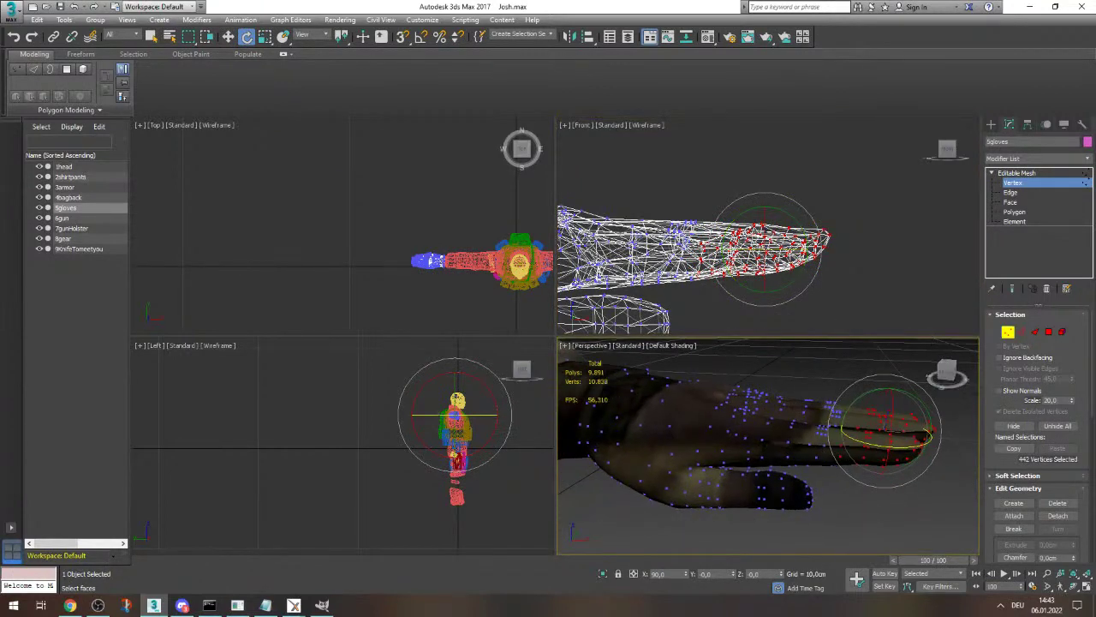
right_click(745, 192)
left_click_drag(760, 190, 766, 269)
key("w")
left_click(895, 236)
- Leave vertex editing on the 5gloves mesh, face the whole character from the front and save the scene
scroll(865, 240, "down", 5)
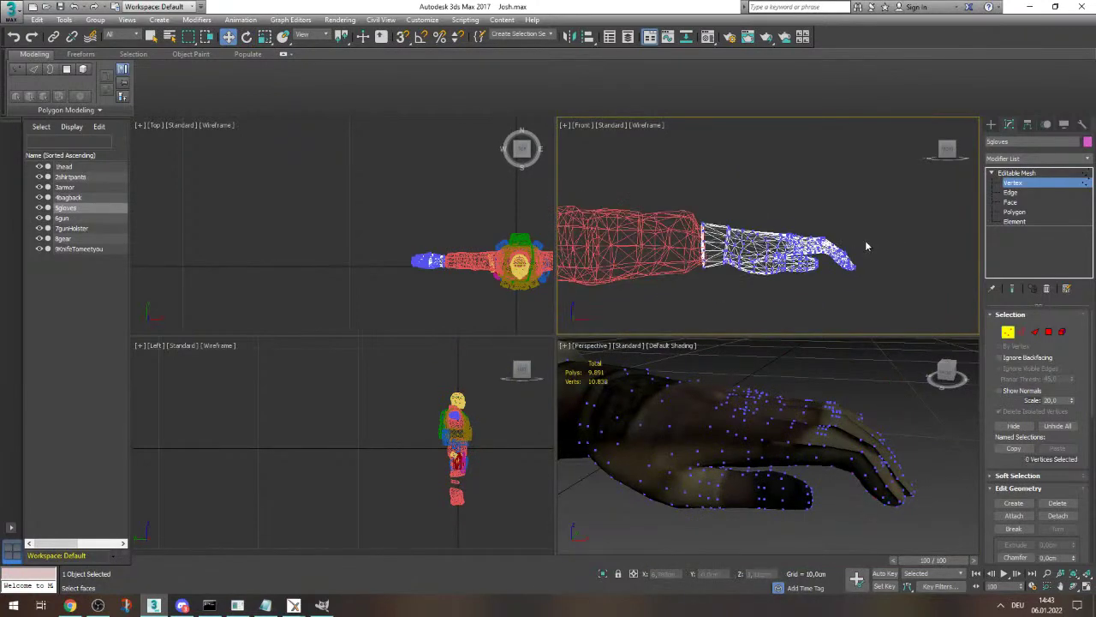
scroll(833, 407, "down", 5)
left_click(993, 174)
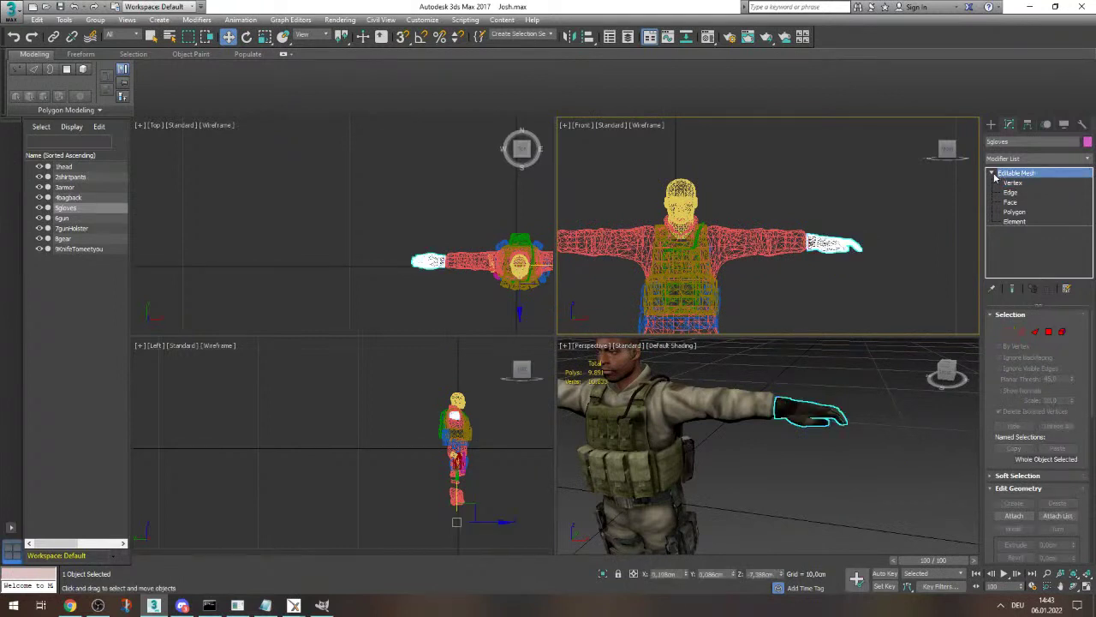
scroll(860, 379, "down", 5)
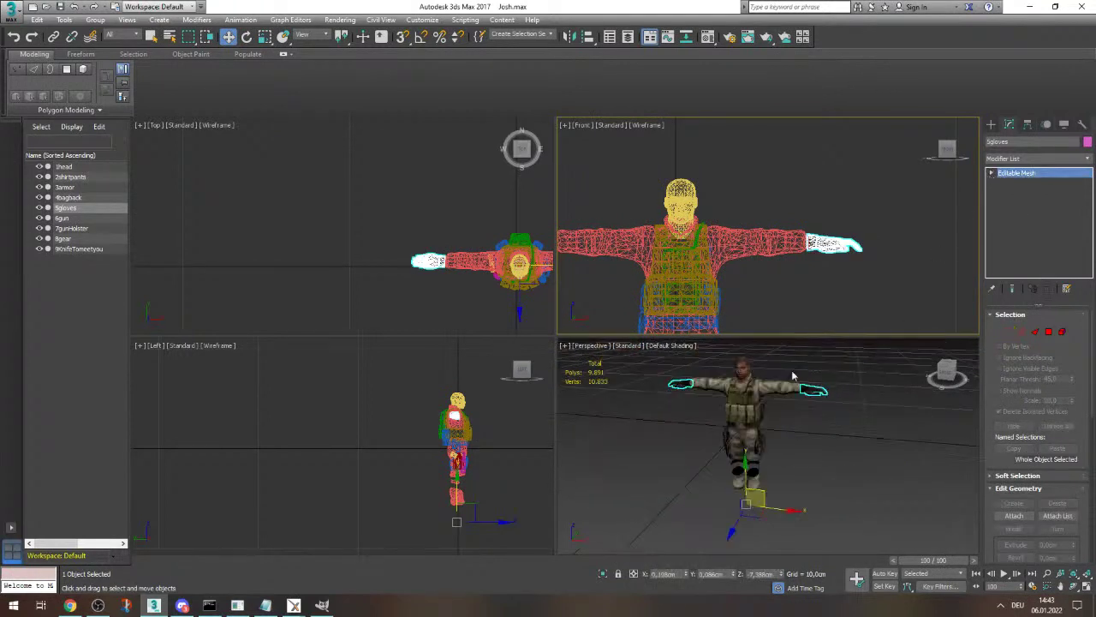
left_click(947, 377)
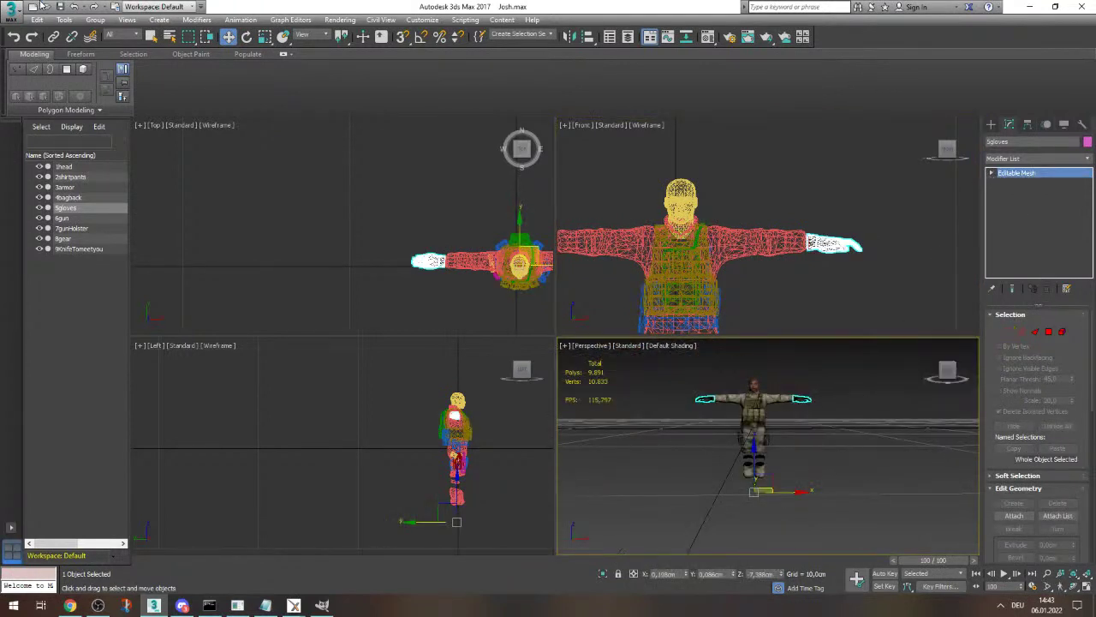
left_click(12, 11)
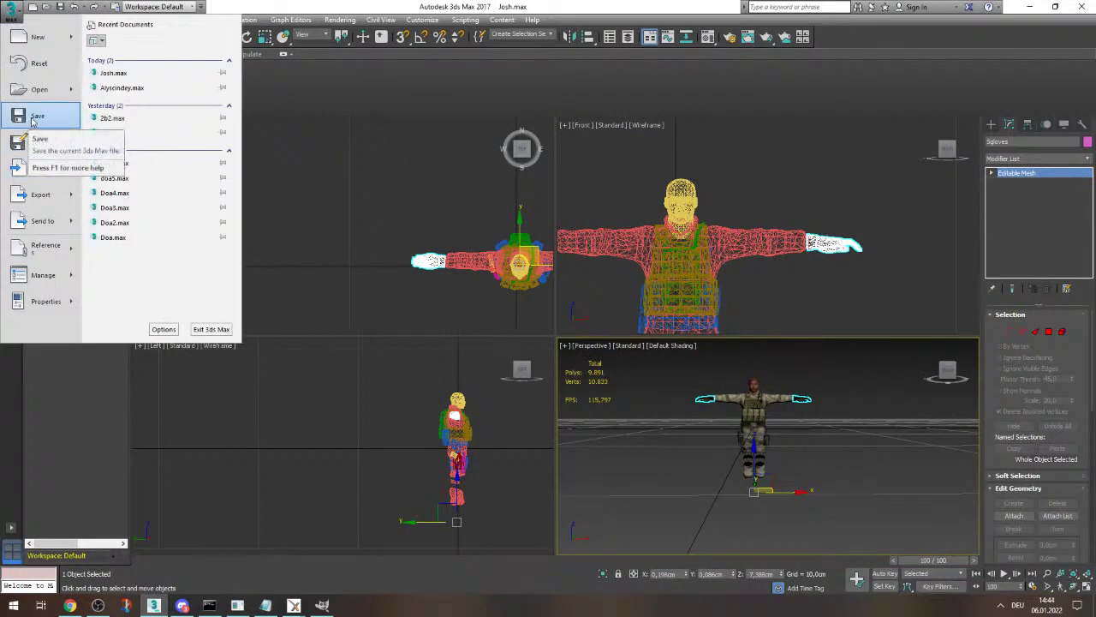
left_click(33, 121)
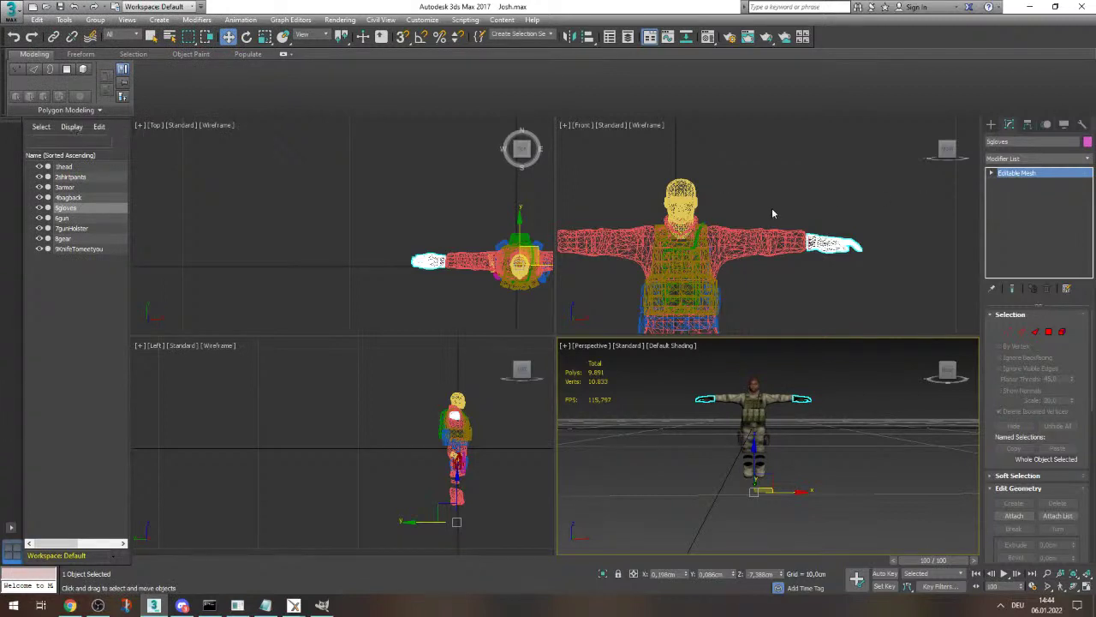
- Select the 1head mesh, examine the material node graph in the Slate Material Editor and close it
left_click(65, 167)
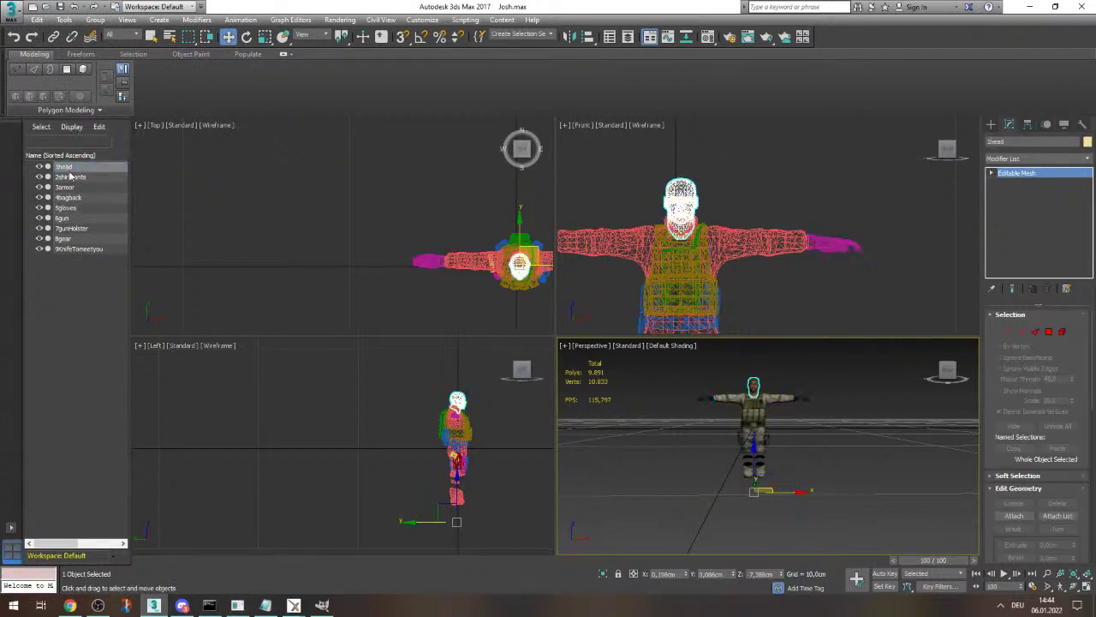
left_click(707, 38)
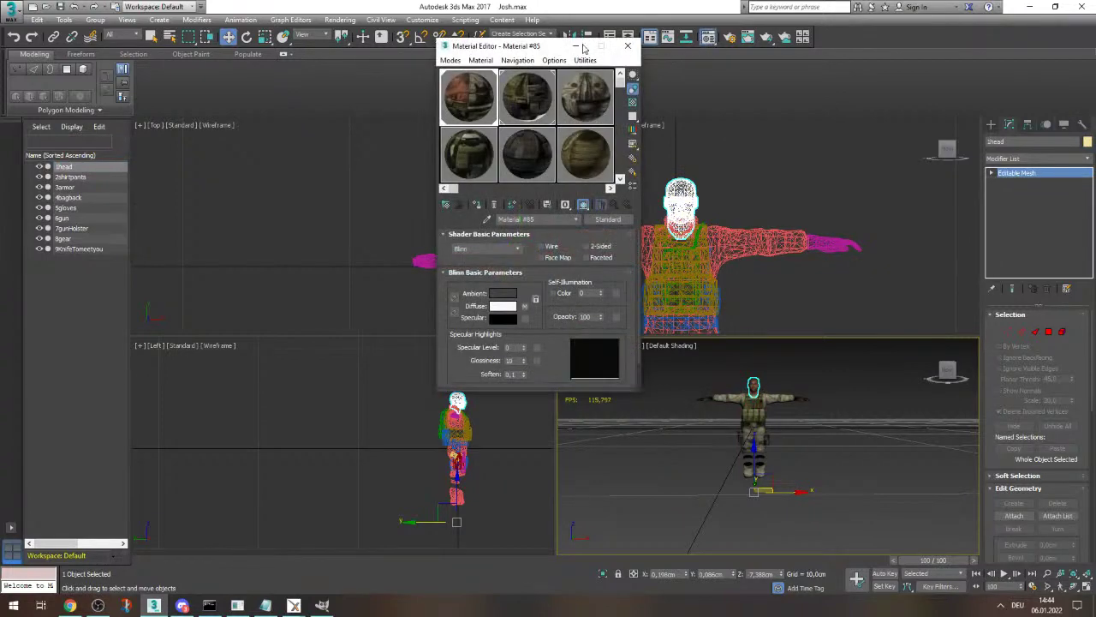
left_click(451, 60)
left_click(454, 87)
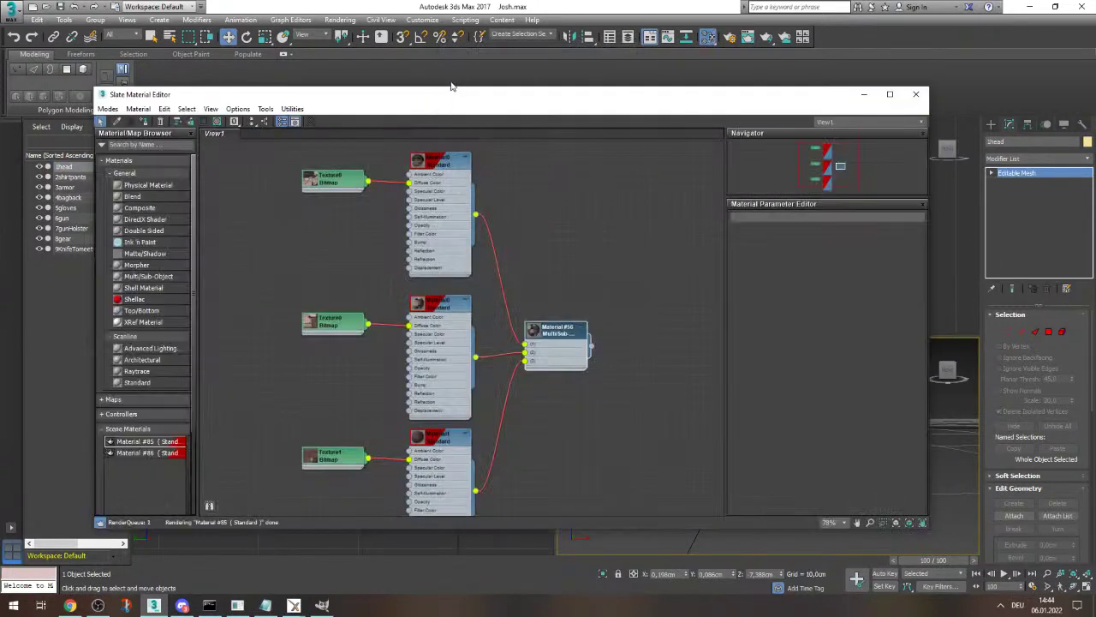
left_click(915, 94)
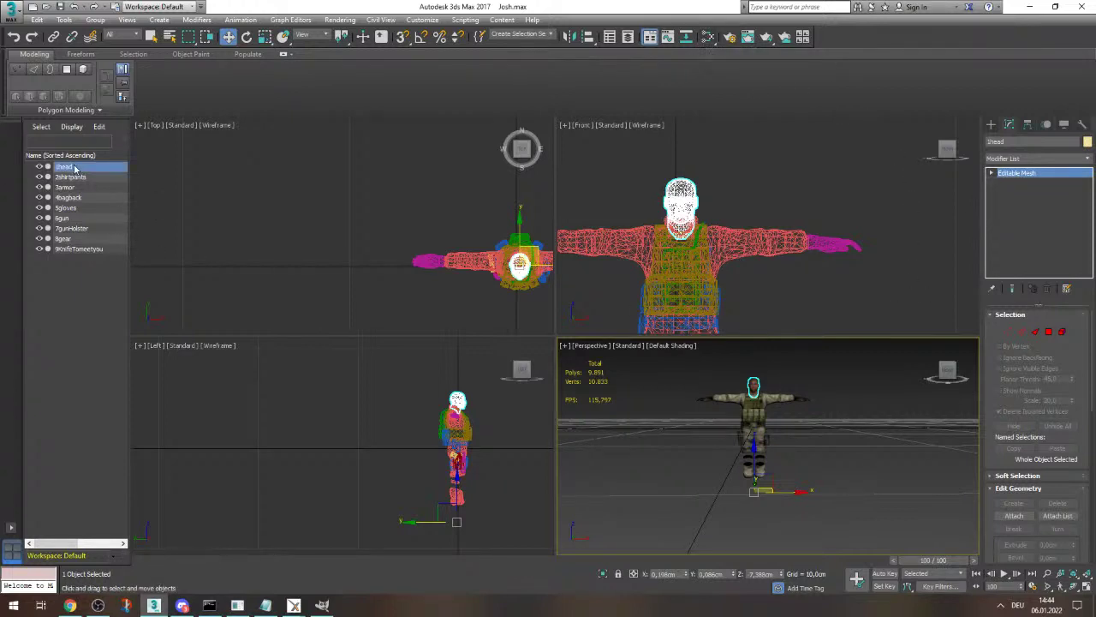
- Attach all the other numbered meshes to 1head, accepting Match Material IDs to Material with condensed materials
left_click(1014, 516)
left_click(92, 177)
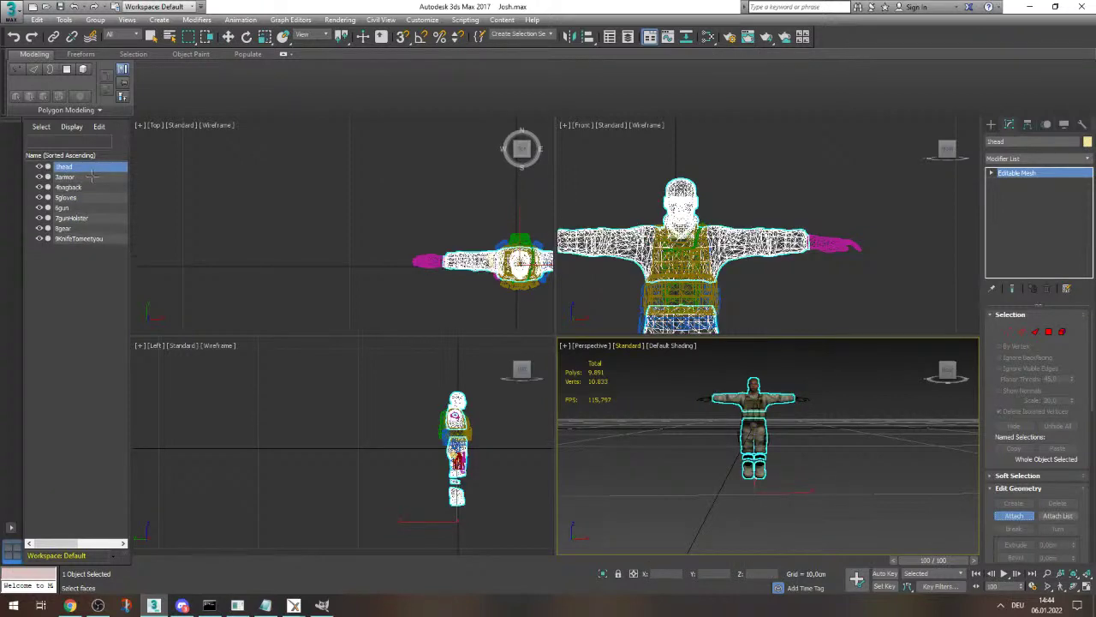
left_click(85, 176)
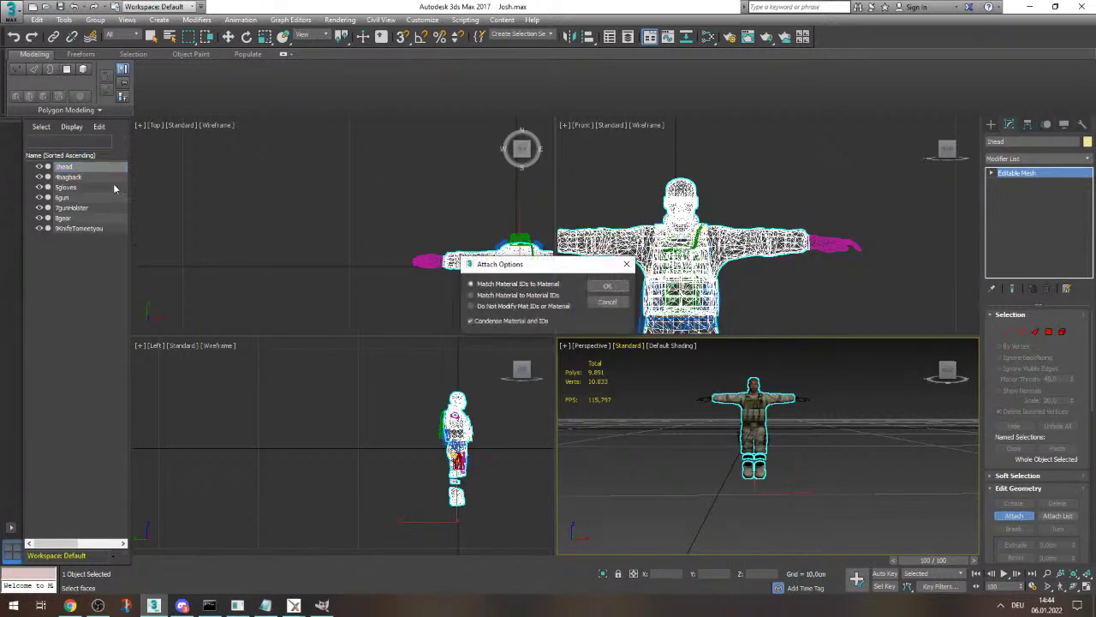
key("Return")
left_click(83, 177)
key("Return")
left_click(83, 177)
left_click(83, 176)
key("Return")
left_click(83, 176)
key("Return")
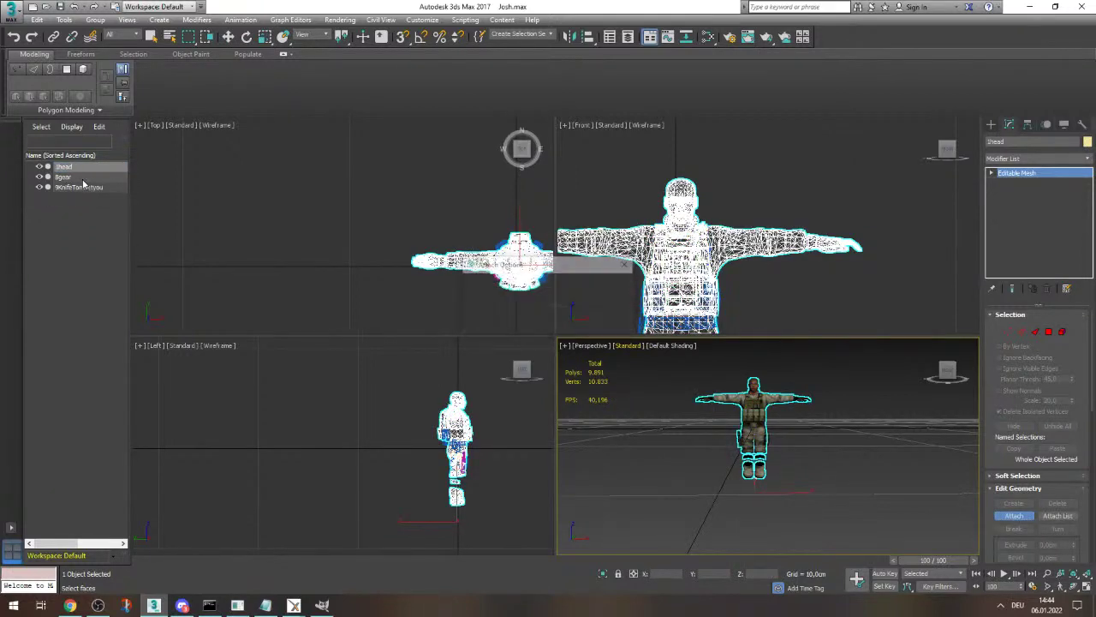
left_click(83, 179)
key("Return")
left_click(83, 179)
key("Return")
- Inspect the combined mesh in the Perspective view and undo the attachments back through the last finger bend
scroll(745, 404, "up", 5)
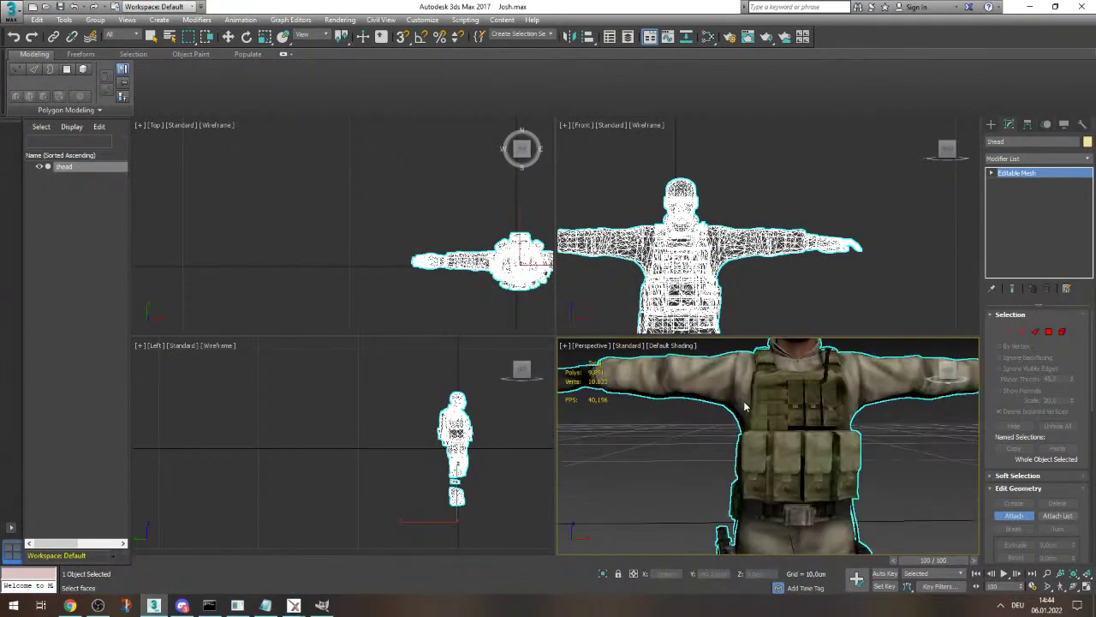
scroll(745, 408, "down", 5)
scroll(770, 482, "up", 6)
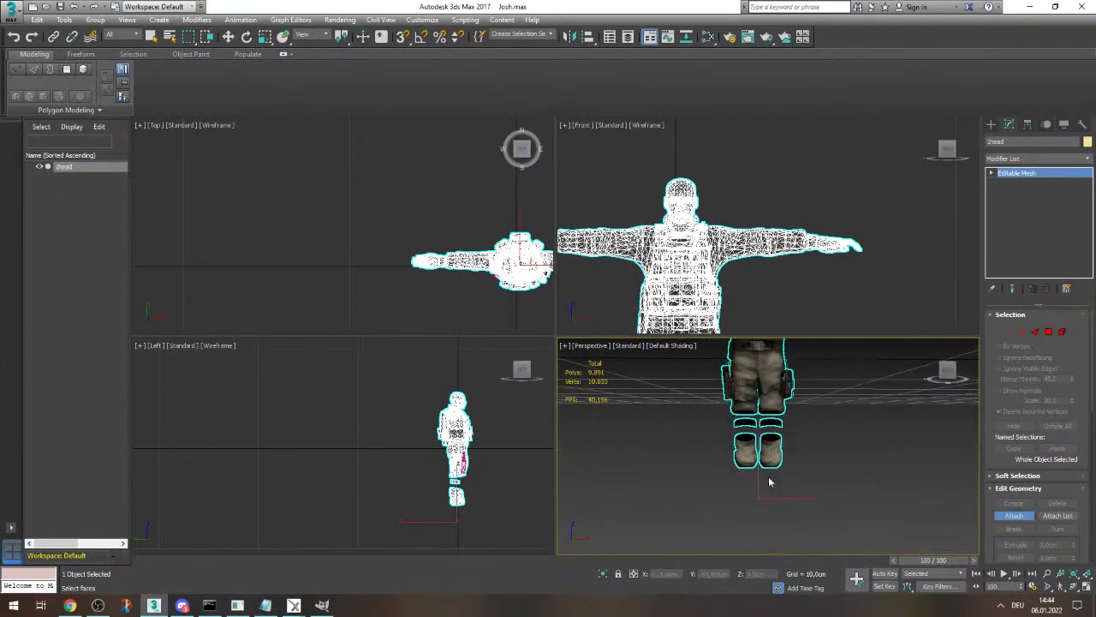
key("ctrl+z")
key("ctrl+z")
key("ctrl+z")
key("ctrl+z")
key("ctrl+z")
key("ctrl+z")
key("ctrl+z")
scroll(769, 482, "down", 3)
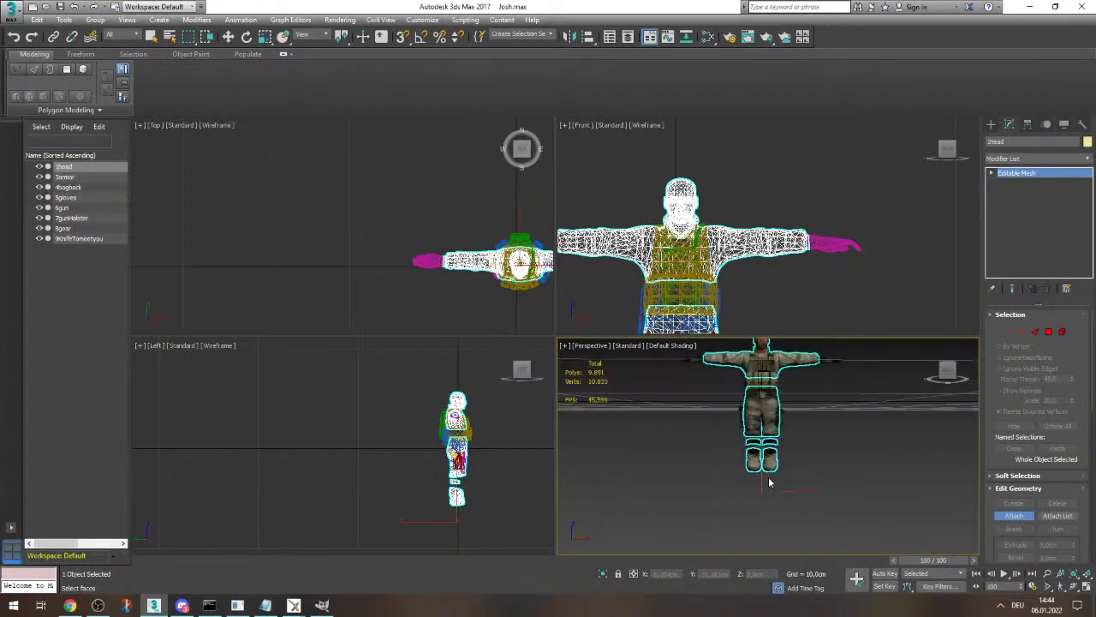
scroll(769, 482, "down", 3)
key("ctrl+z")
scroll(768, 476, "up", 3)
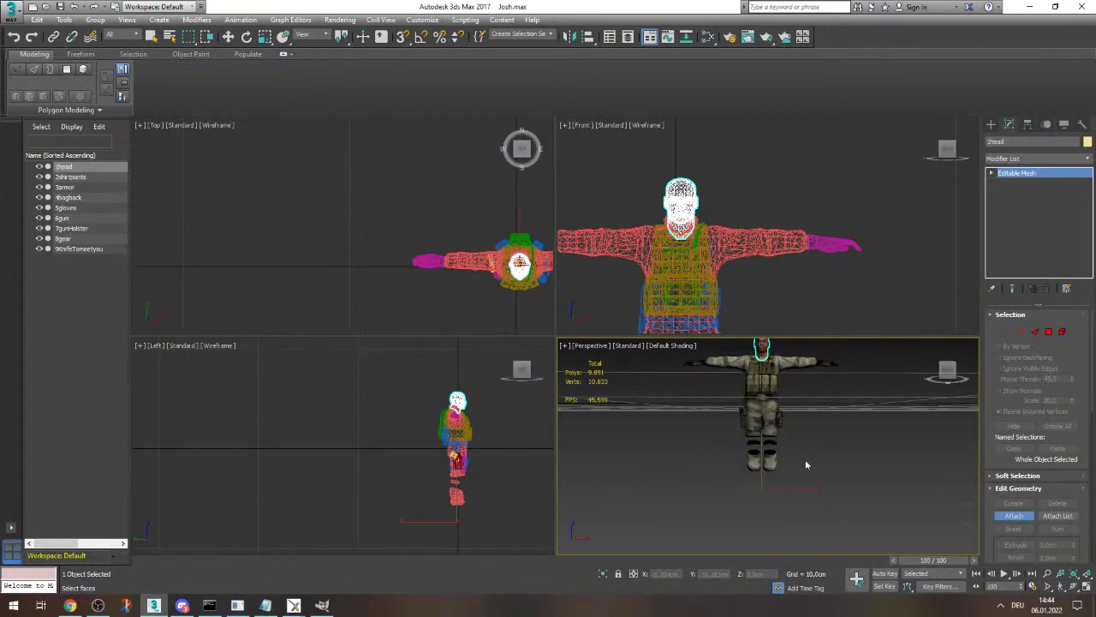
key("w")
key("ctrl+z")
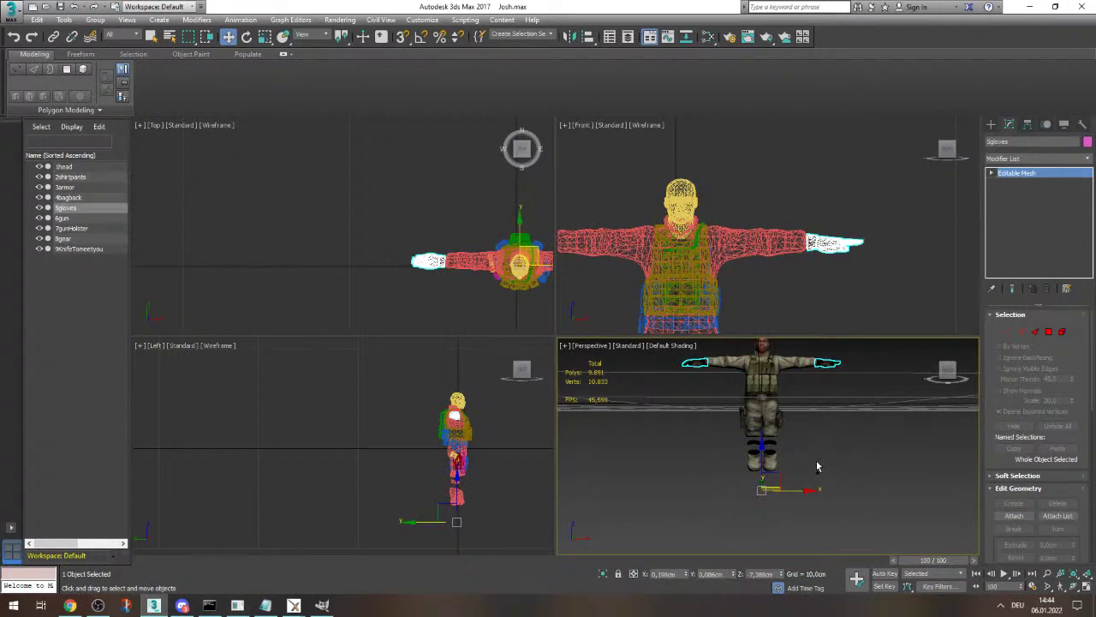
- Redo the finger bend on the 5gloves mesh, check the hand and boots, and deselect the mesh
scroll(824, 355, "up", 5)
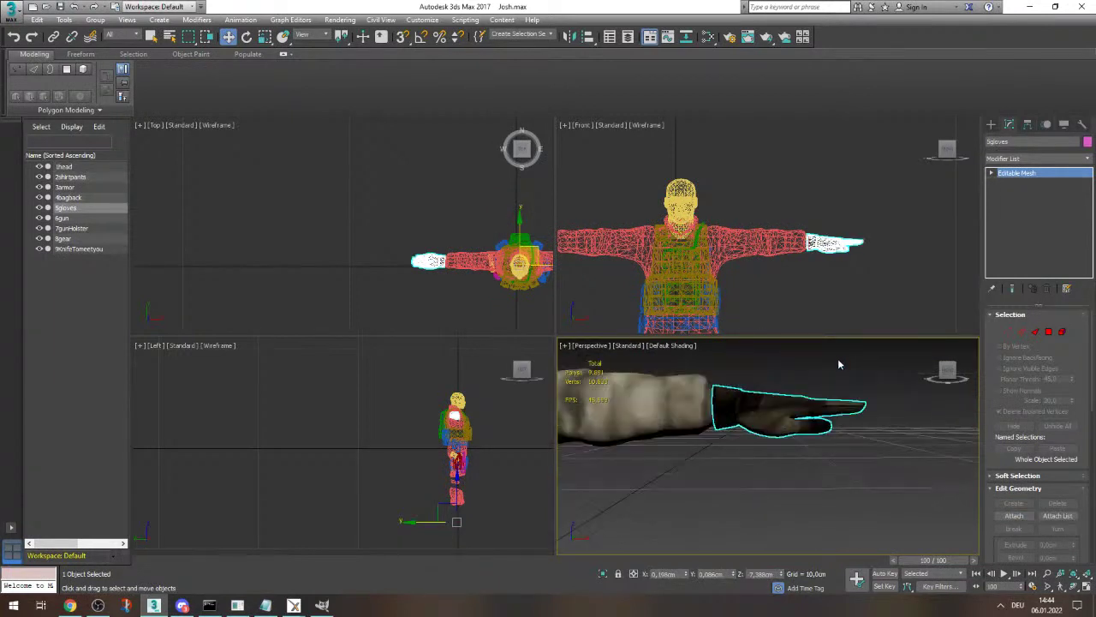
left_click(34, 37)
left_click(35, 37)
scroll(754, 398, "down", 8)
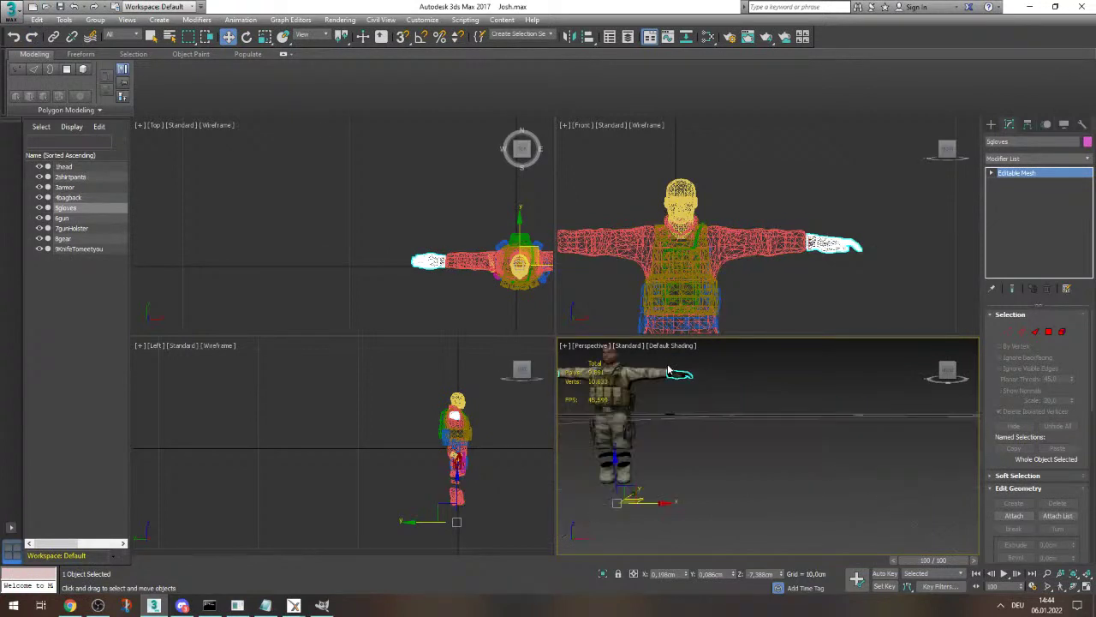
scroll(663, 440, "up", 5)
scroll(793, 436, "down", 3)
scroll(891, 468, "up", 2)
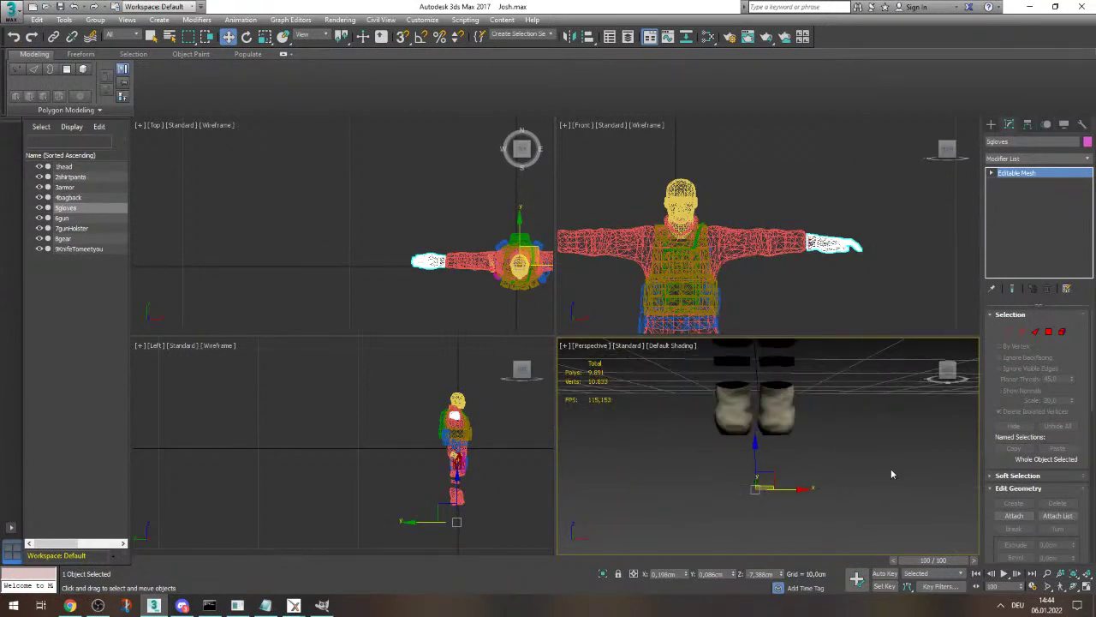
left_click(891, 468)
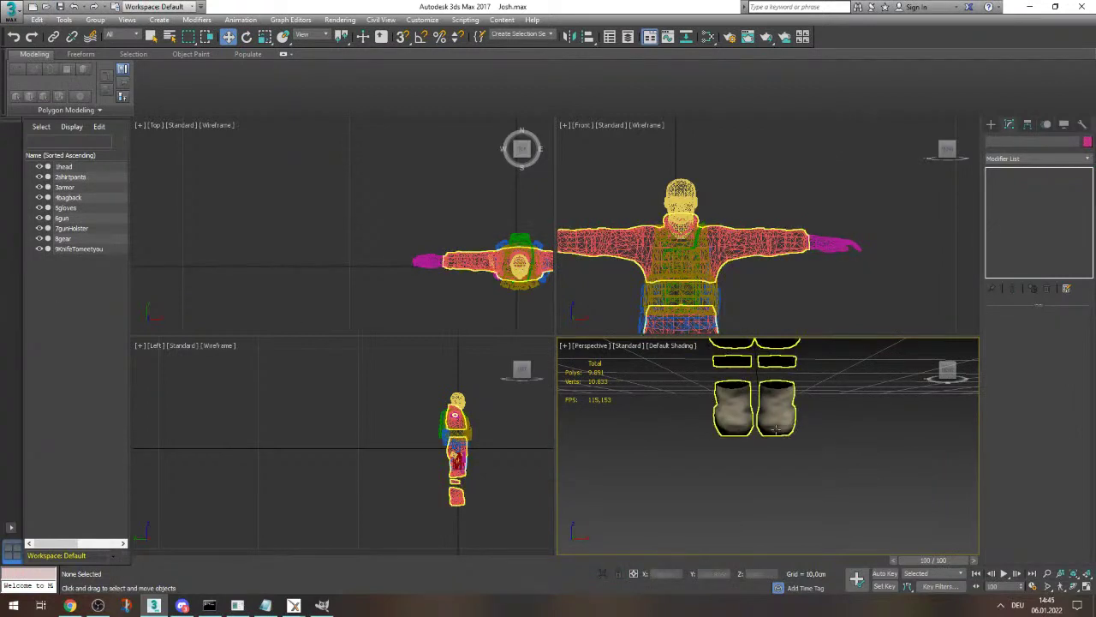
scroll(791, 457, "down", 4)
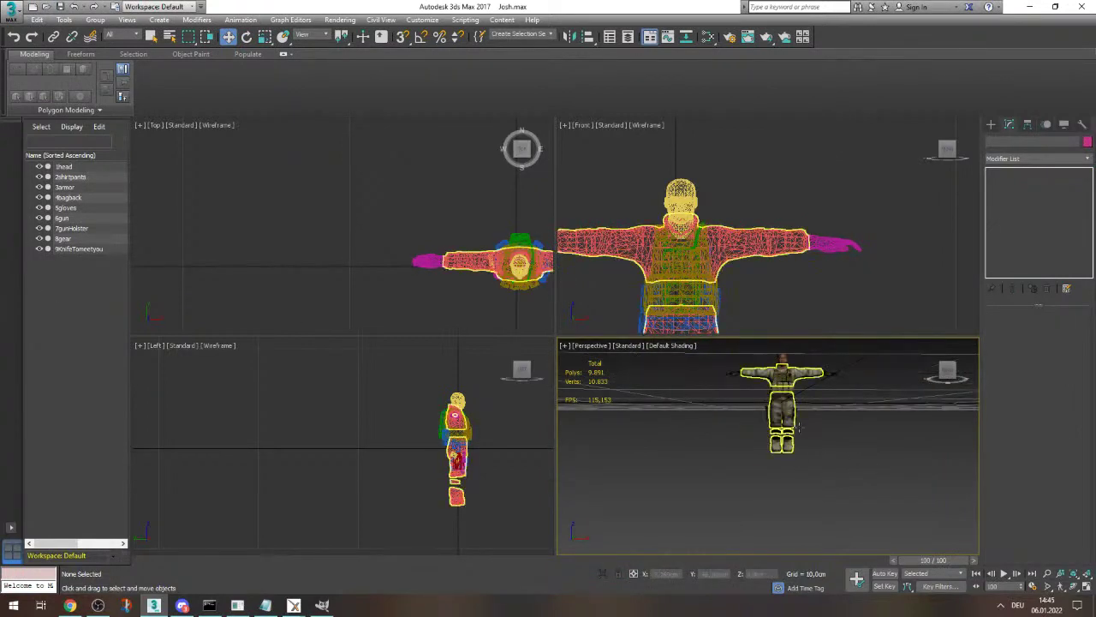
- Reopen the Josh.max scene, remove all missing external file references, and inspect the boots and full figure in the Perspective view
left_click(3, 11)
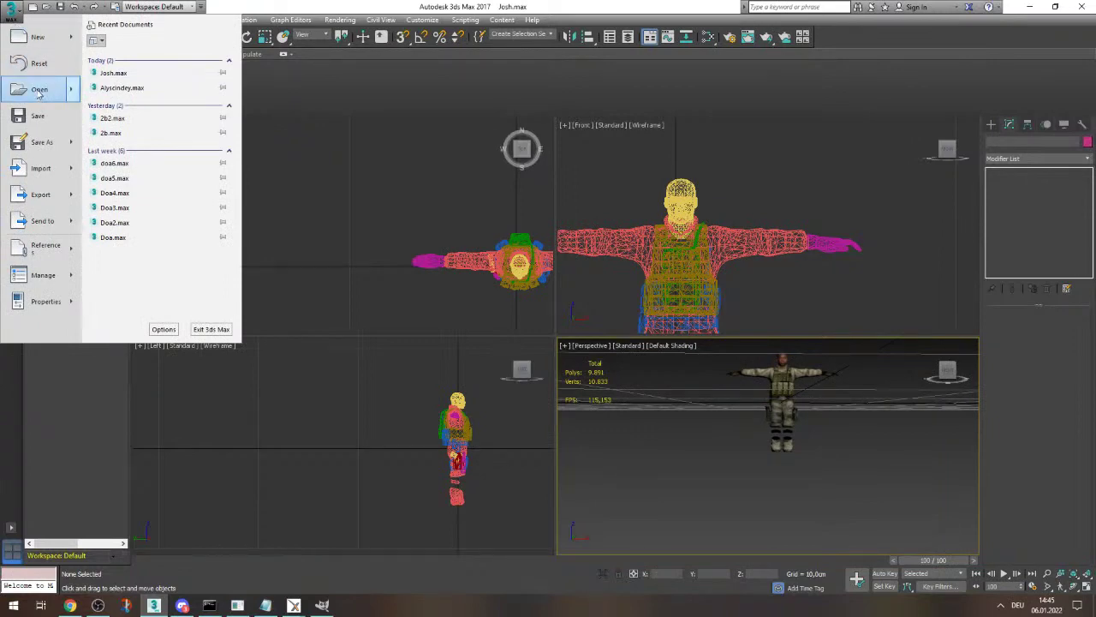
left_click(36, 89)
left_click(541, 318)
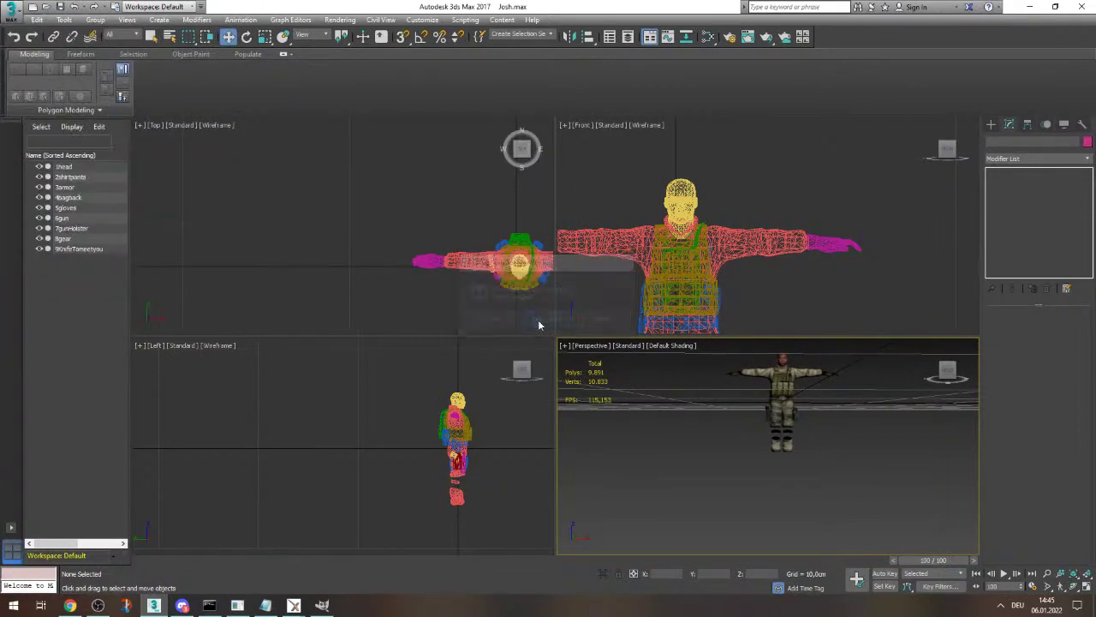
double_click(89, 76)
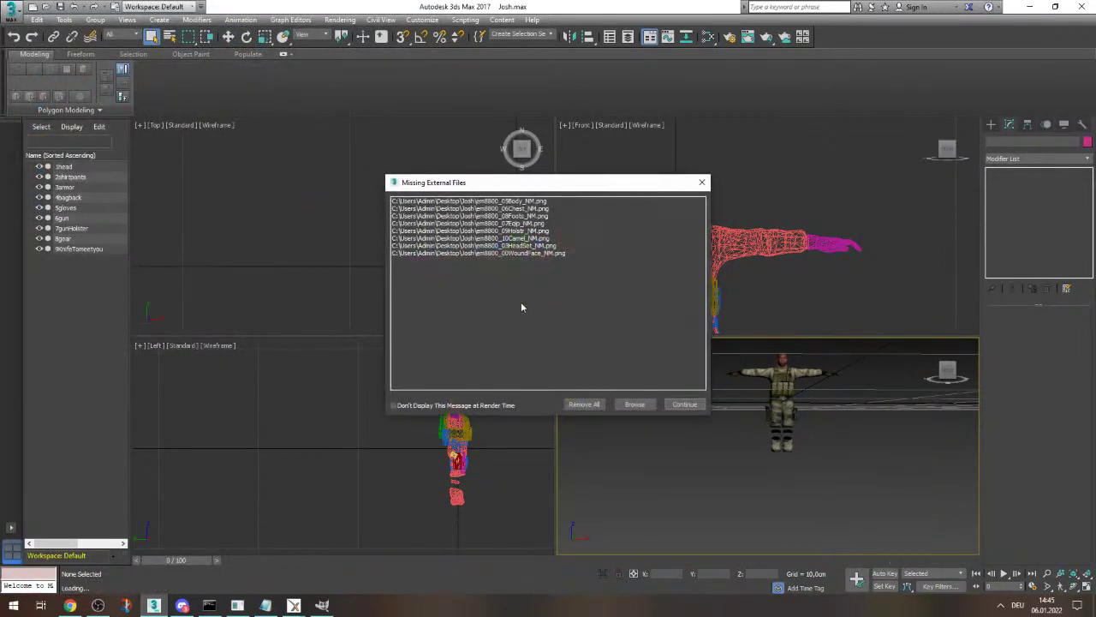
left_click(597, 405)
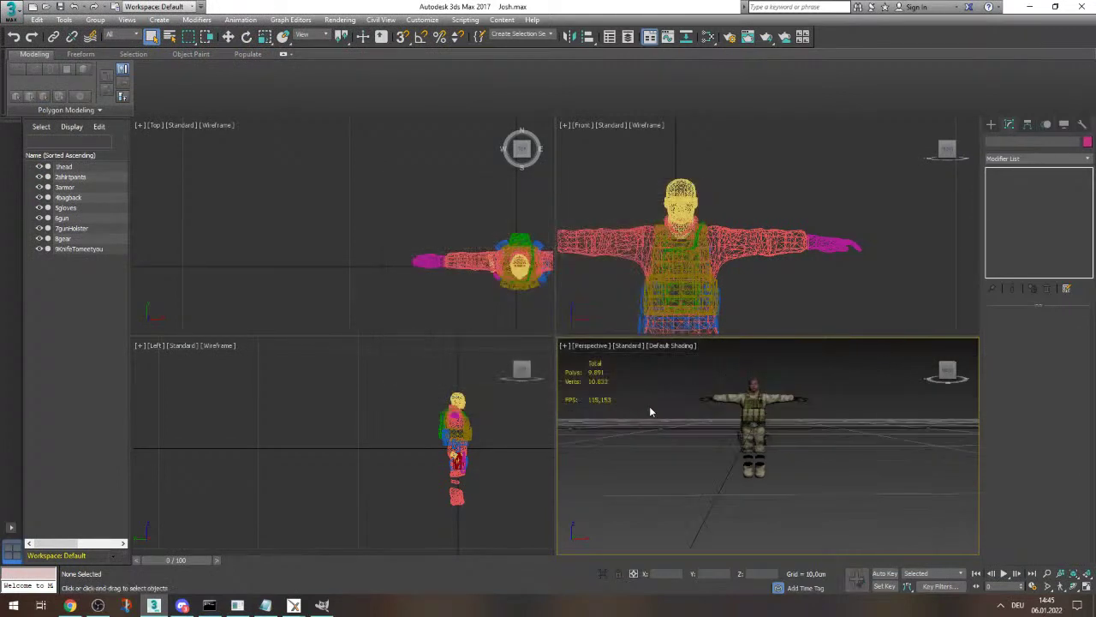
scroll(771, 464, "up", 7)
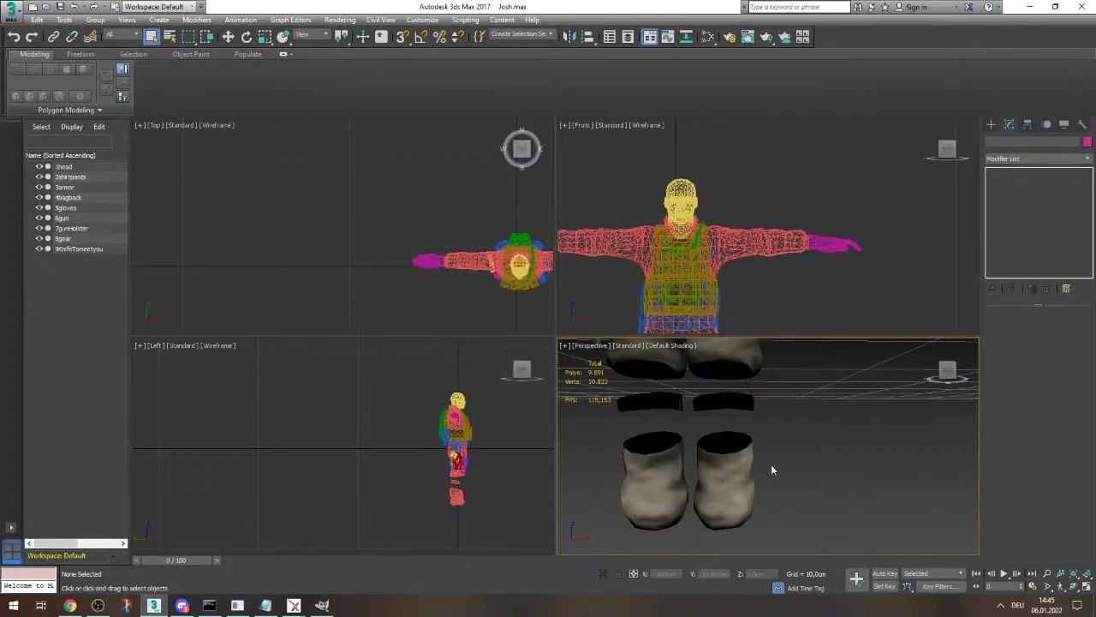
scroll(834, 408, "down", 8)
scroll(863, 401, "up", 3)
mouse_move(945, 372)
left_mouse_down()
mouse_move(917, 317)
mouse_move(942, 329)
mouse_move(947, 371)
left_mouse_up()
scroll(790, 442, "down", 5)
scroll(804, 418, "up", 3)
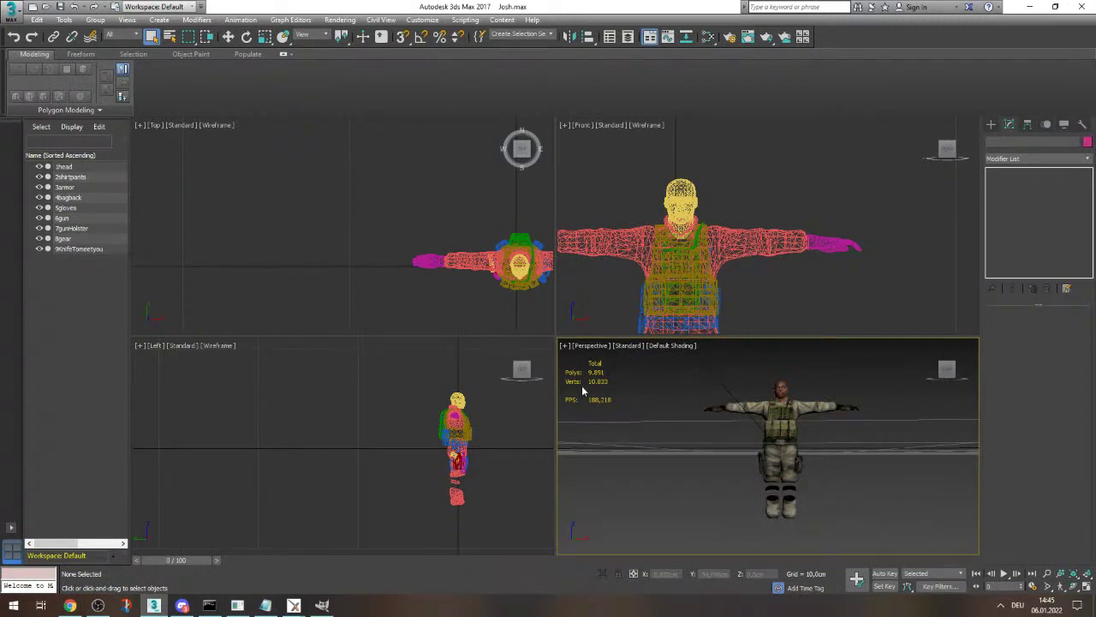
- Start an import and choose the Josh.obj file from its folder on the Desktop
left_click(15, 21)
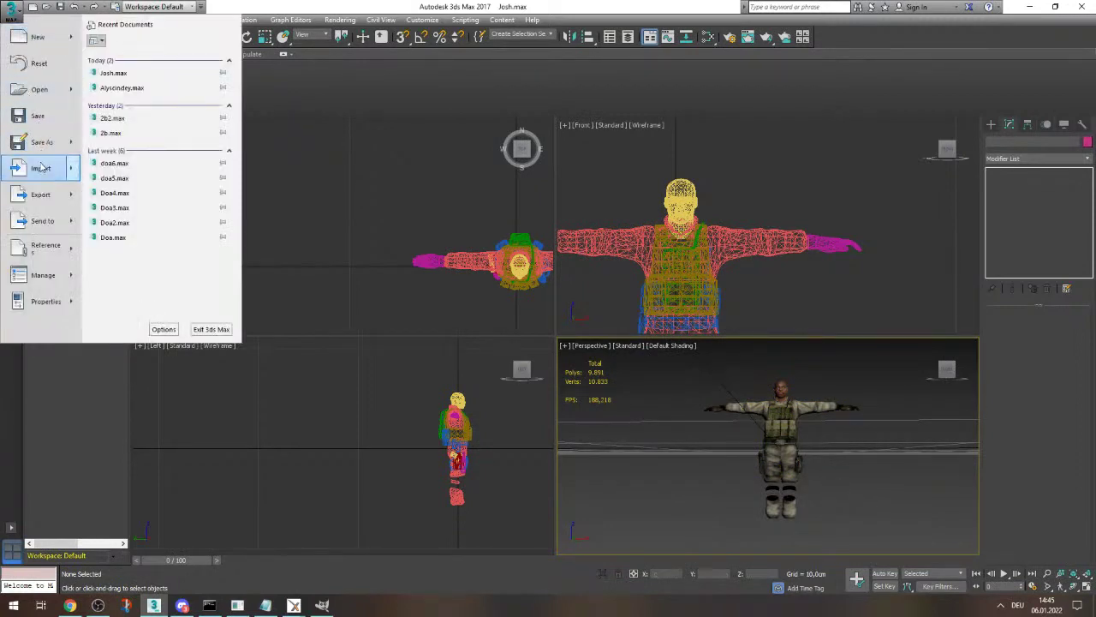
left_click(41, 165)
left_click(115, 48)
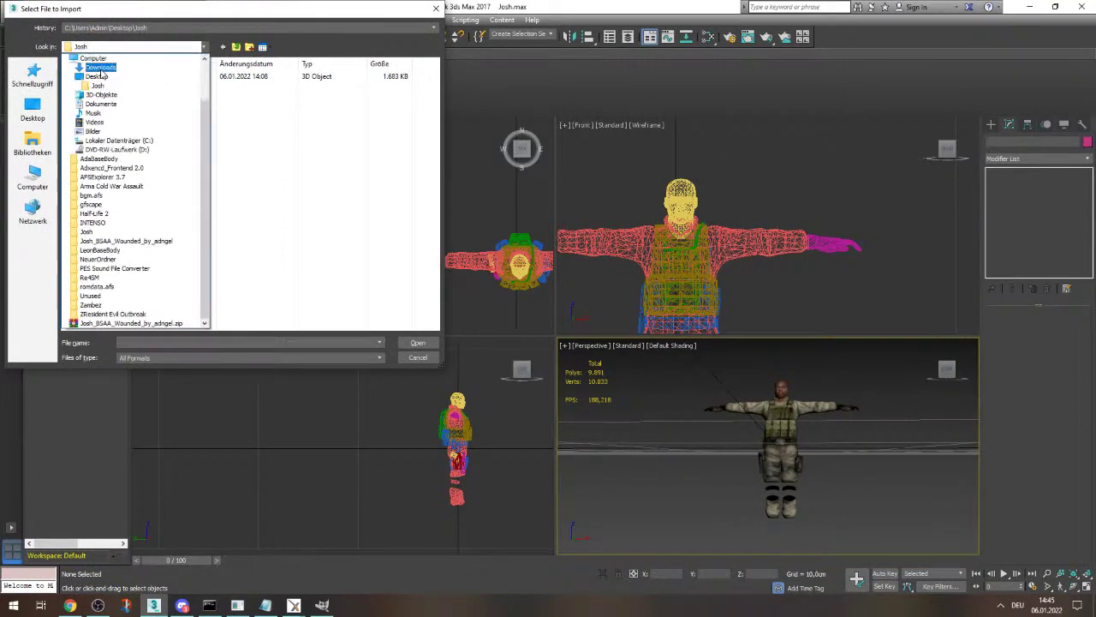
scroll(101, 76, "up", 2)
left_click(92, 67)
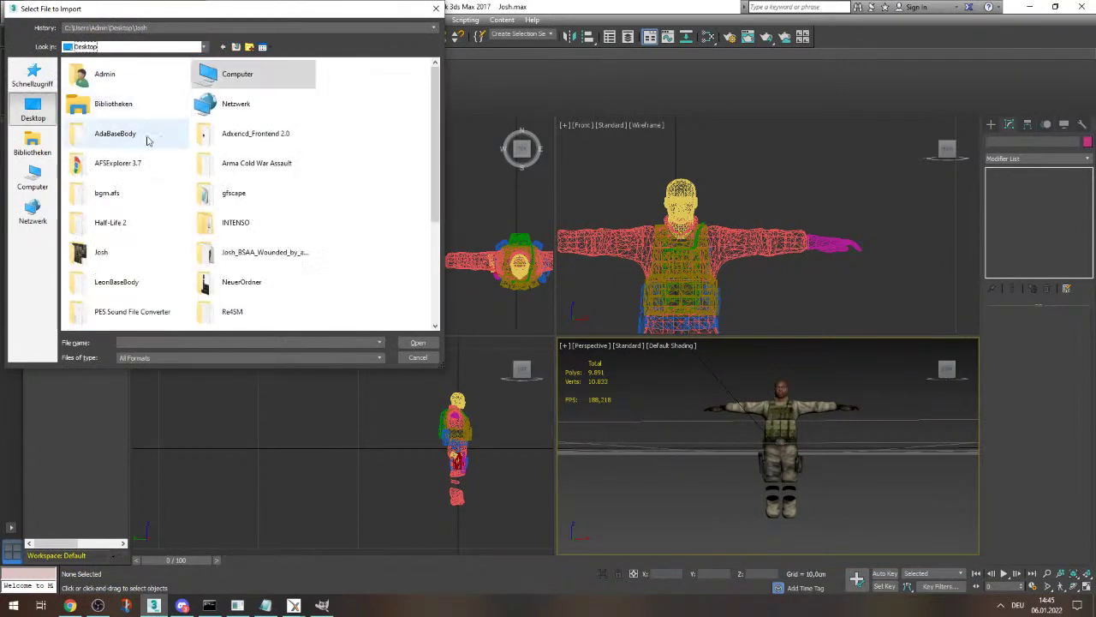
scroll(150, 146, "down", 5)
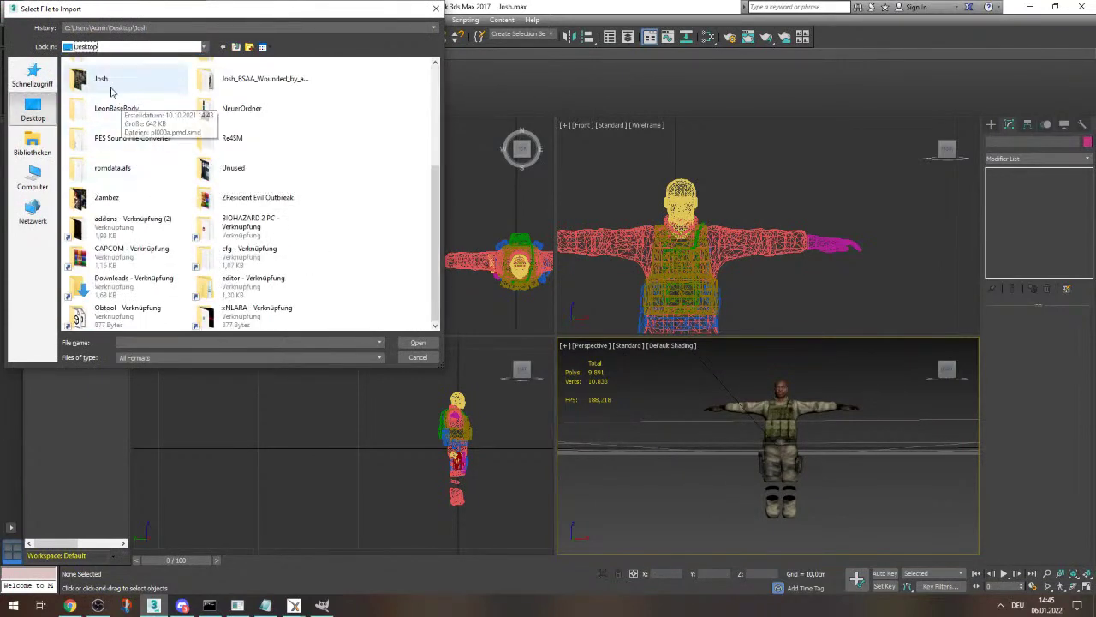
scroll(140, 135, "up", 1)
double_click(129, 156)
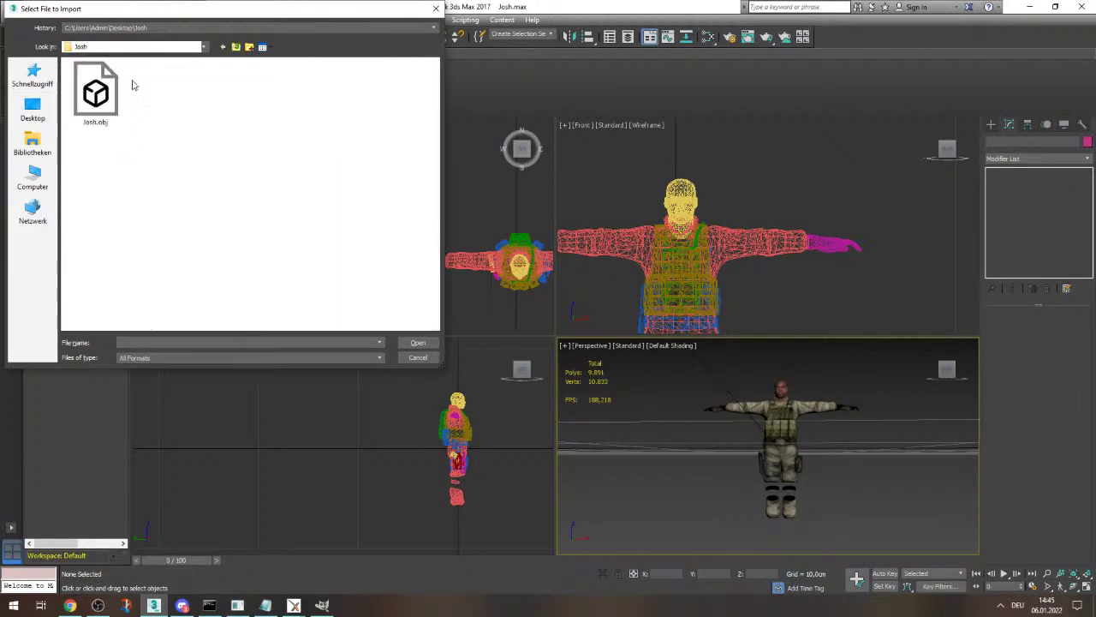
left_click(222, 47)
double_click(111, 228)
left_click(102, 116)
double_click(101, 115)
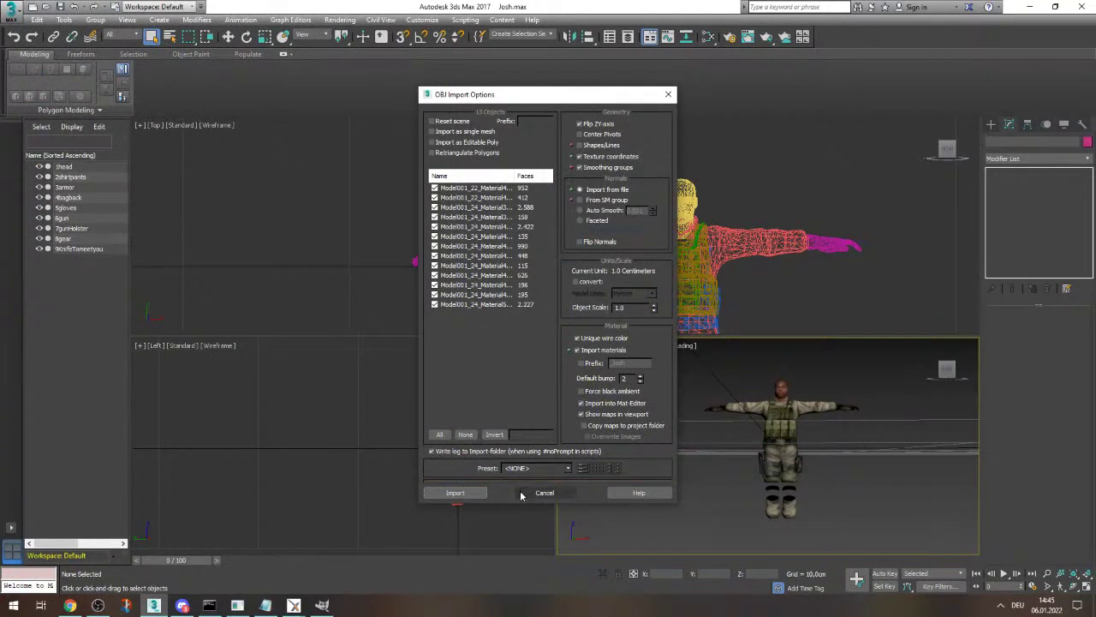
- Import all listed OBJ meshes with the default options, skip the missing maps, close the import summary and deselect the meshes
left_click(478, 492)
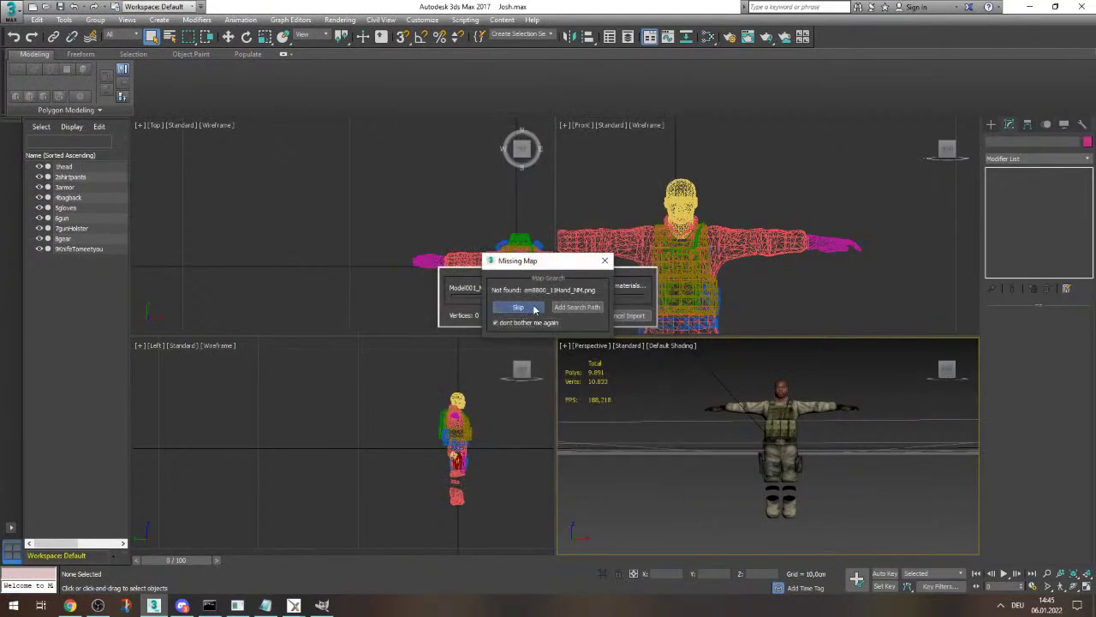
left_click(533, 308)
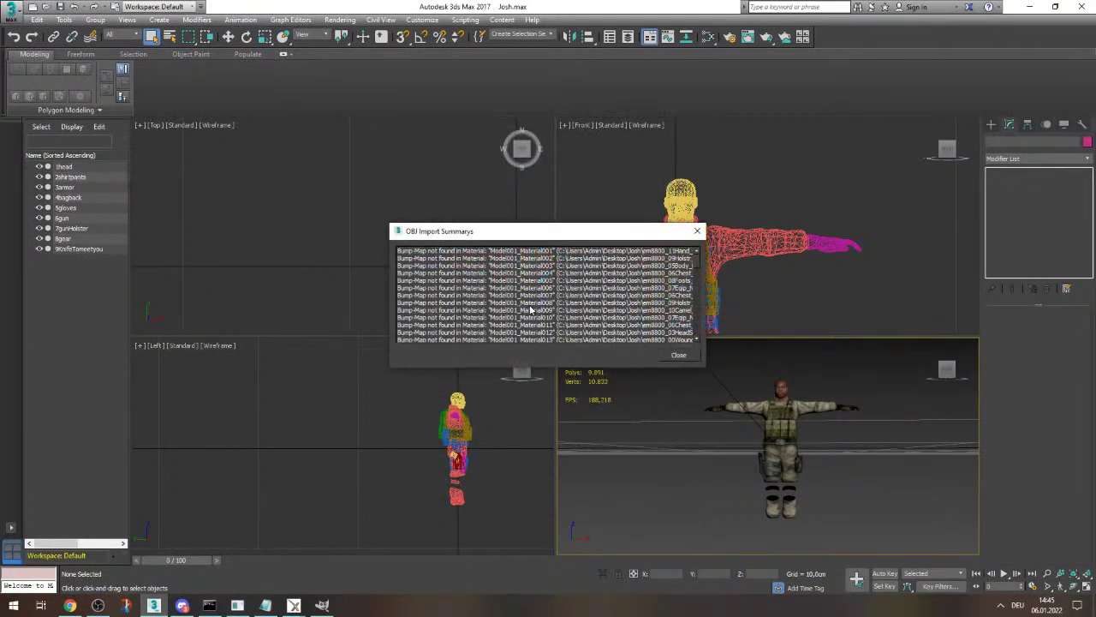
left_click(676, 356)
scroll(773, 430, "down", 8)
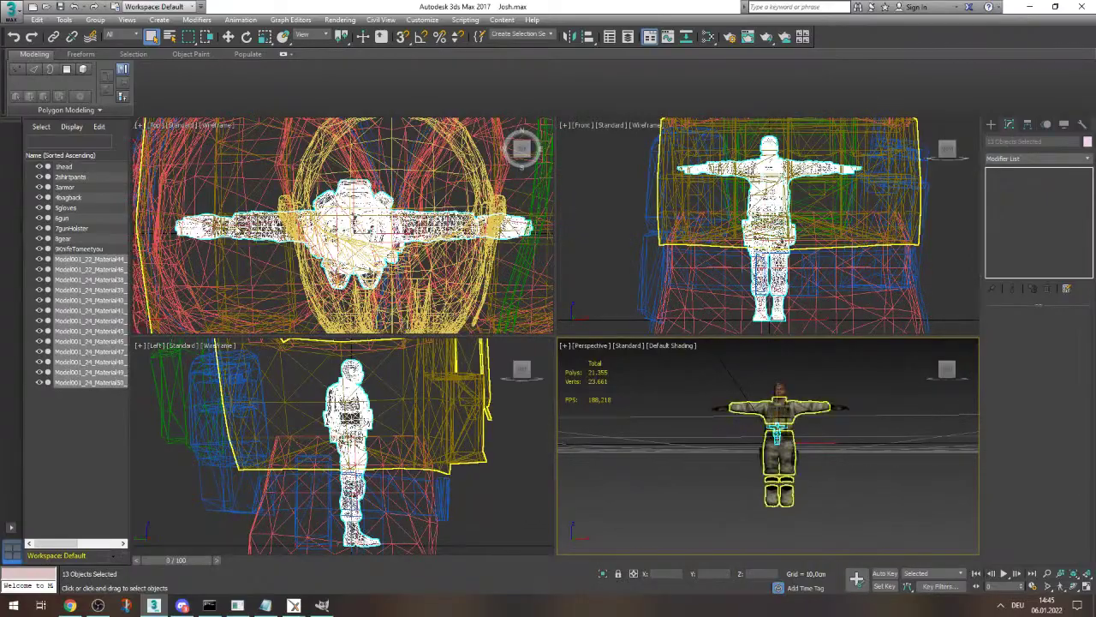
key("ctrl+d")
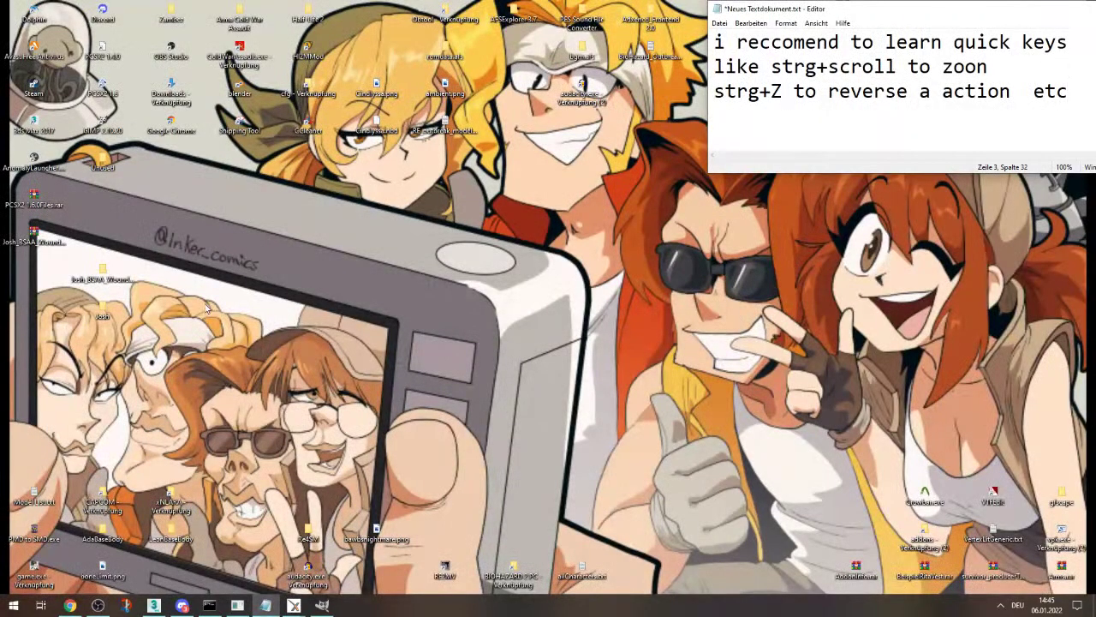
- Switch to XNA Posing Studio and examine the complete Josh model, including its legs, from the front
mouse_move(239, 604)
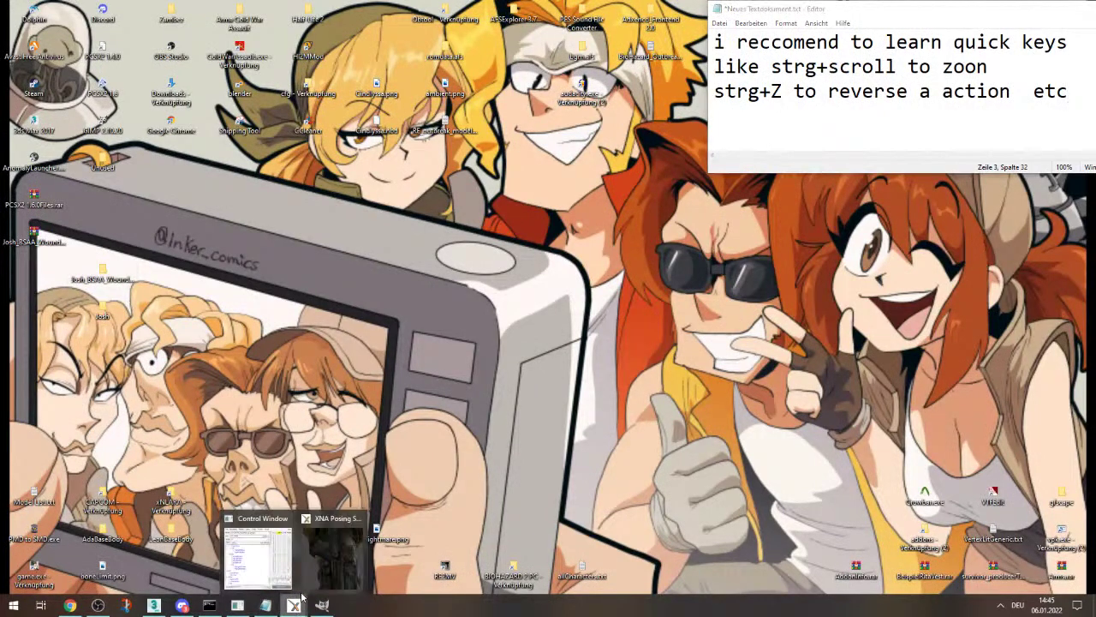
left_click(334, 548)
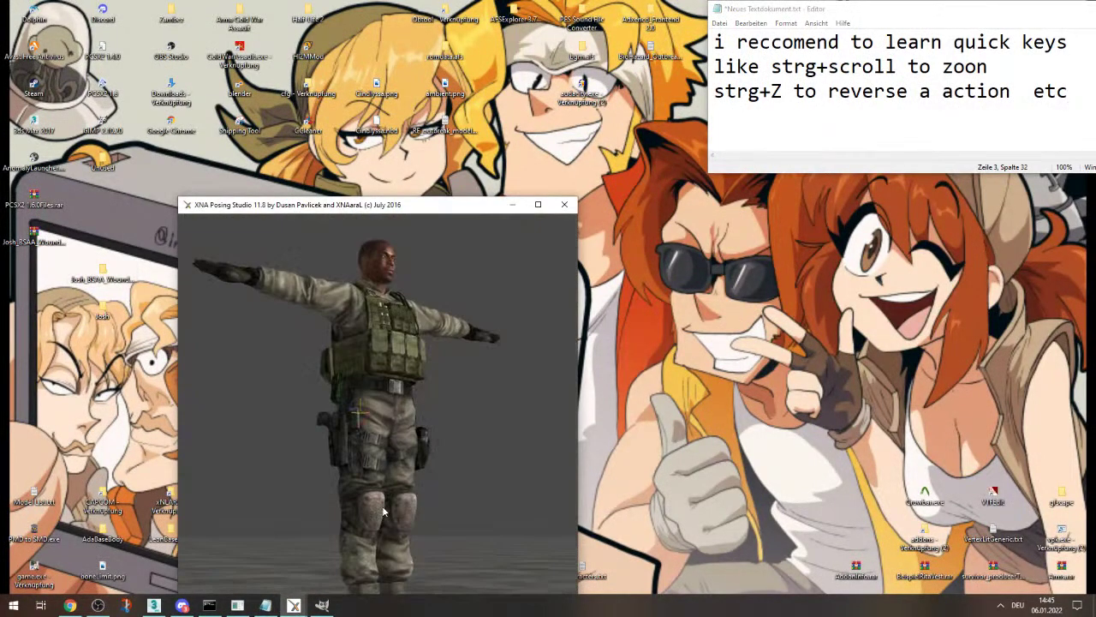
left_click_drag(408, 524, 387, 533)
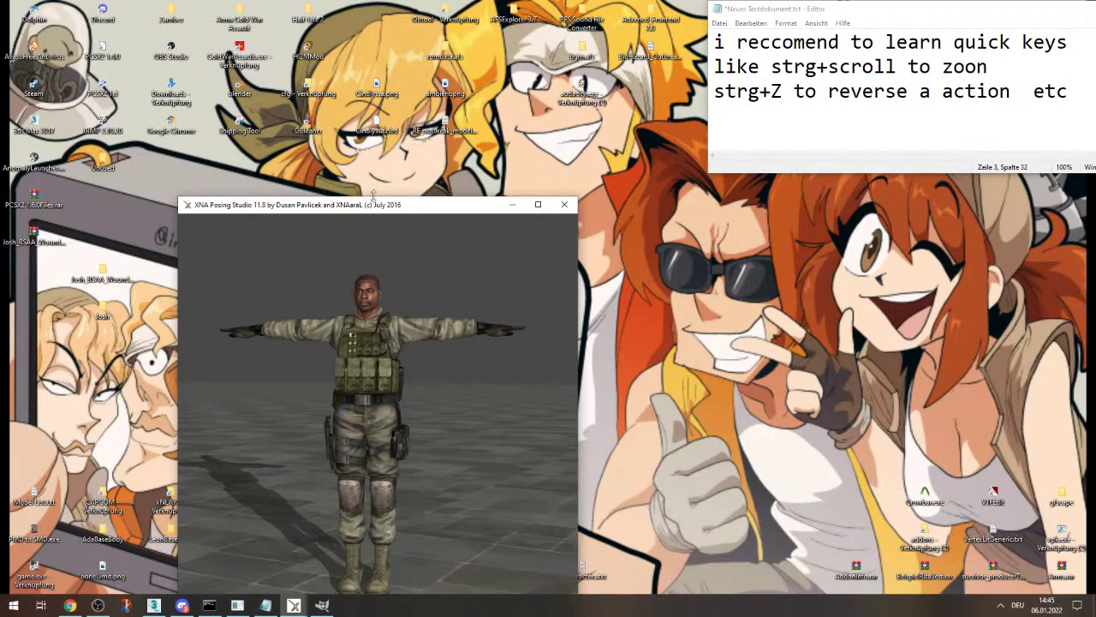
left_click(513, 206)
mouse_move(294, 604)
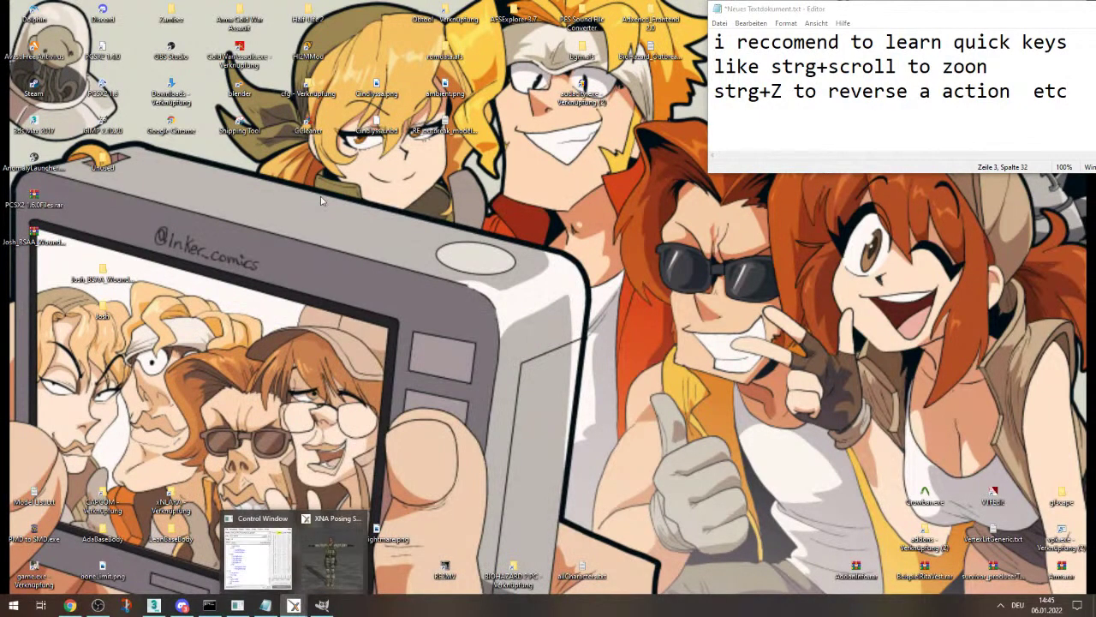
left_click(324, 548)
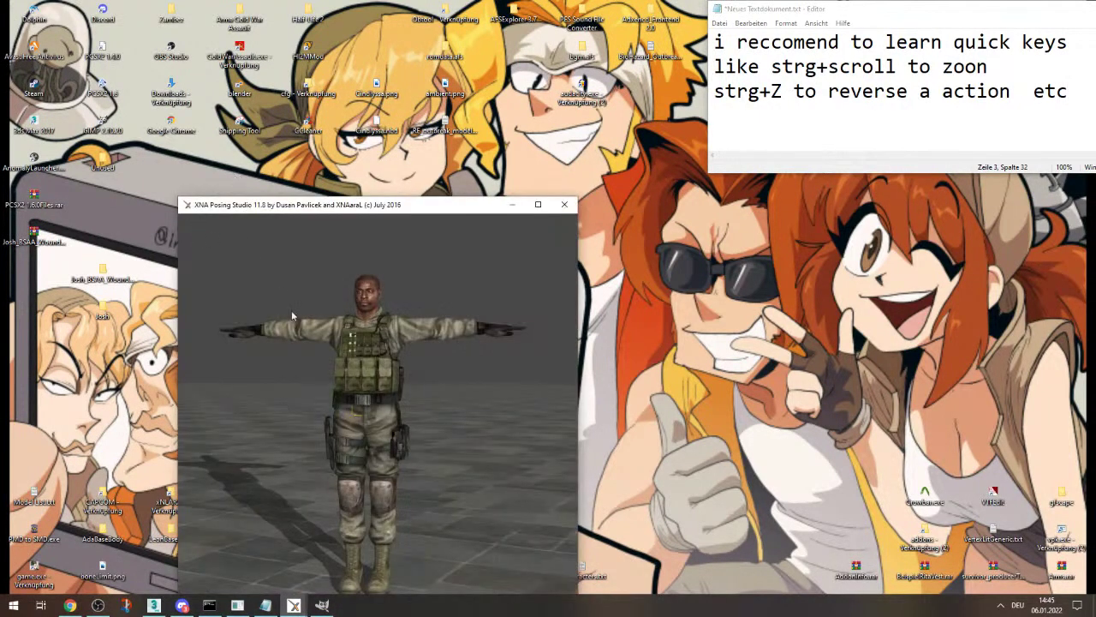
- Create a new desktop folder named joshGimmeyoLegs and place it beside the Josh folder
right_click(50, 344)
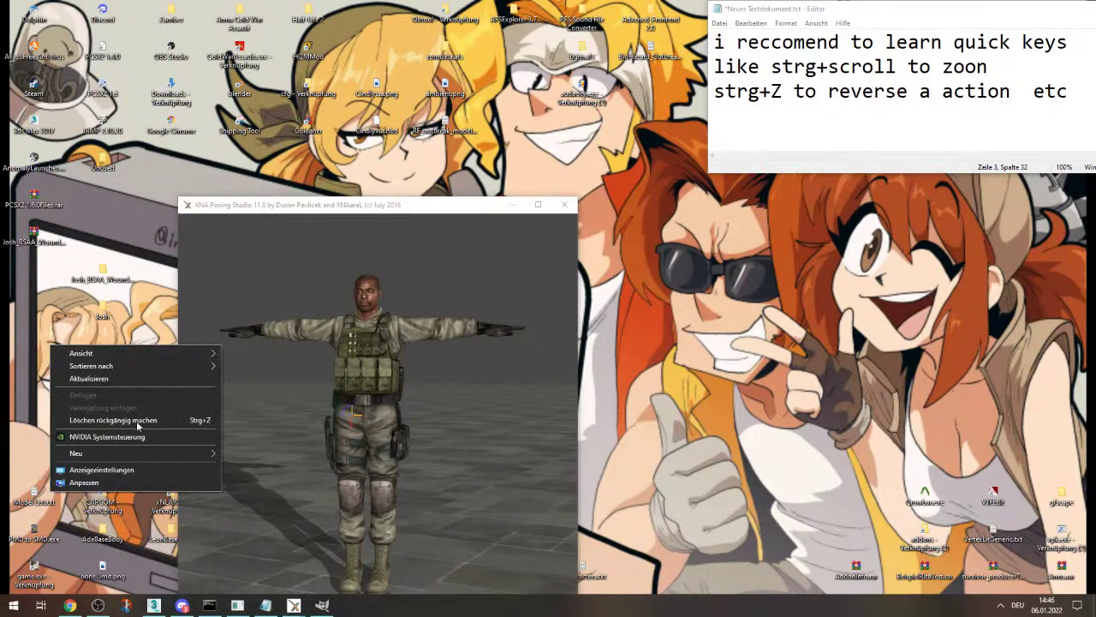
mouse_move(191, 455)
left_click(247, 454)
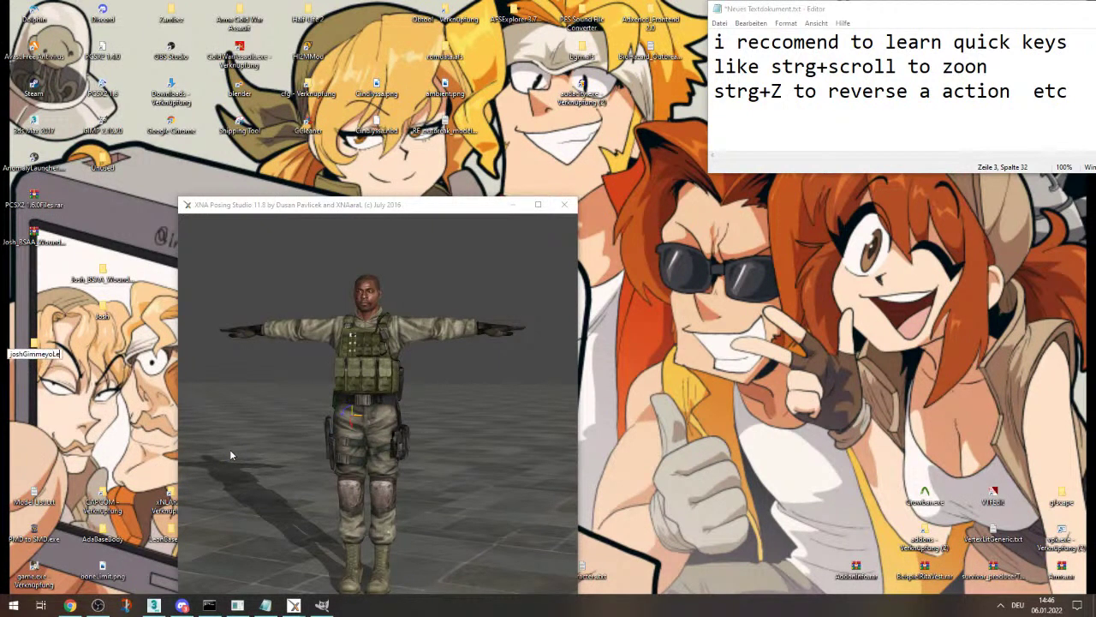
key("Return")
left_click_drag(36, 345, 41, 306)
- Move the XNA Posing Studio model window aside and start exporting the scene as .obj, accepting the export options
left_click_drag(445, 205, 597, 126)
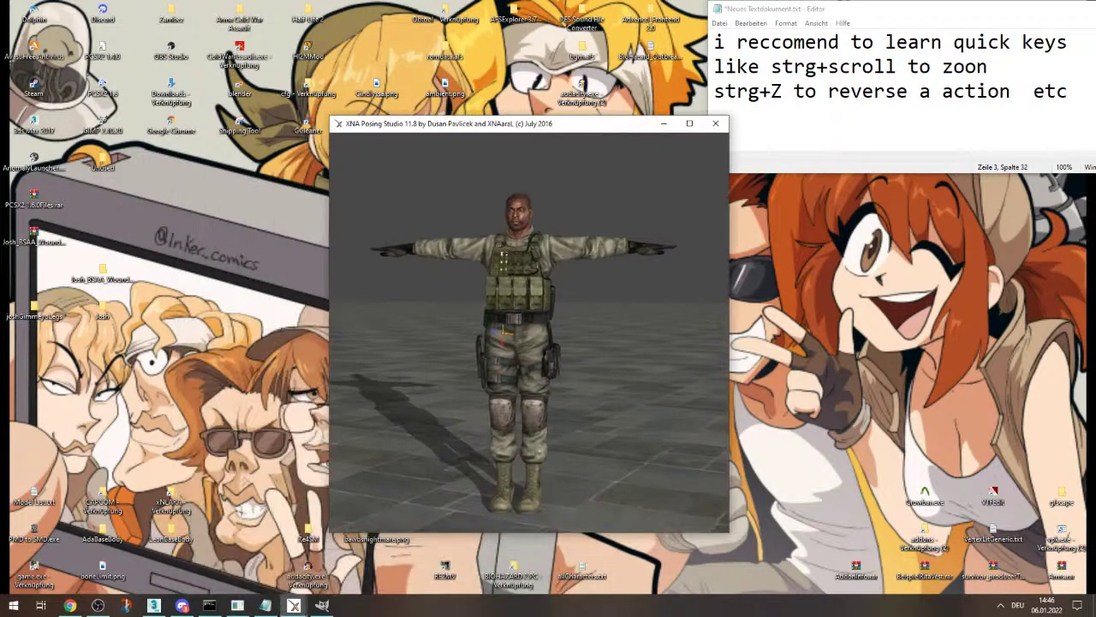
left_click(296, 606)
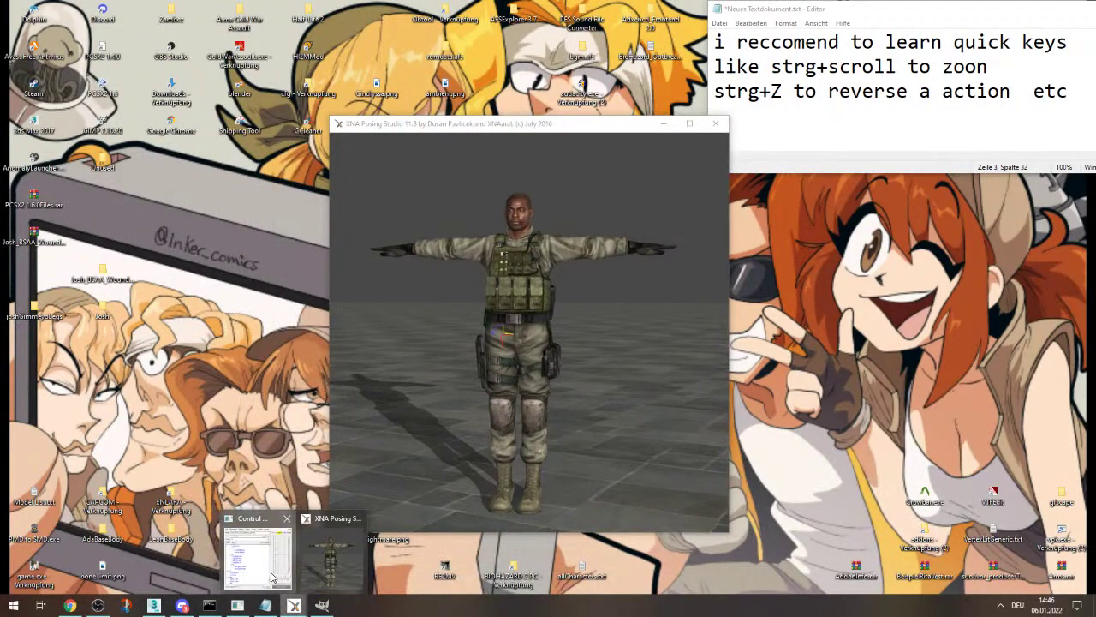
left_click(271, 578)
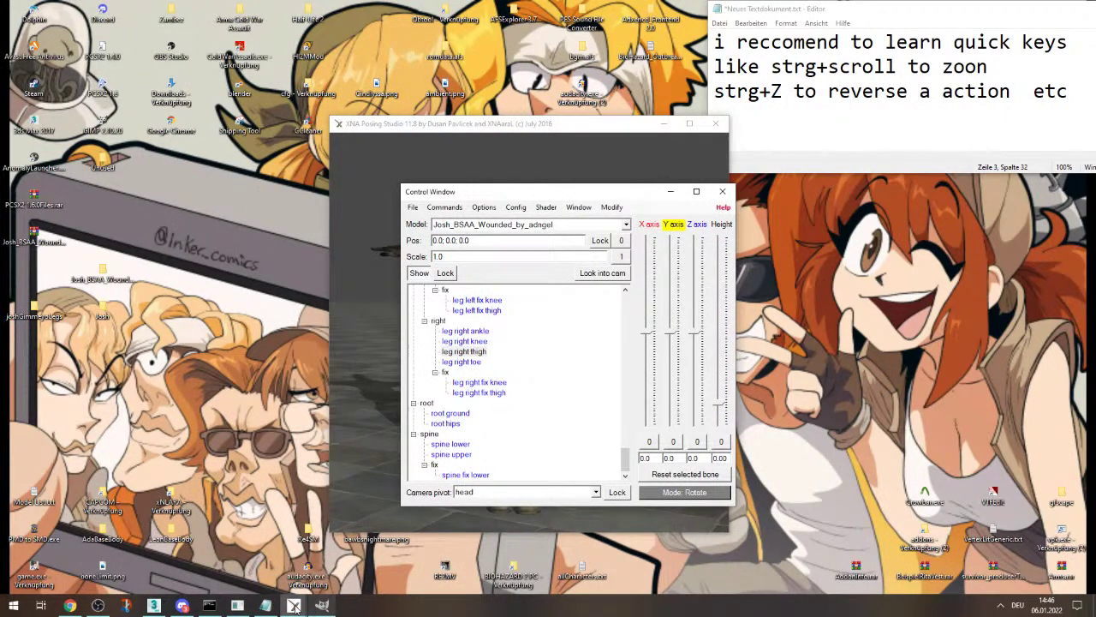
left_click(414, 209)
mouse_move(612, 207)
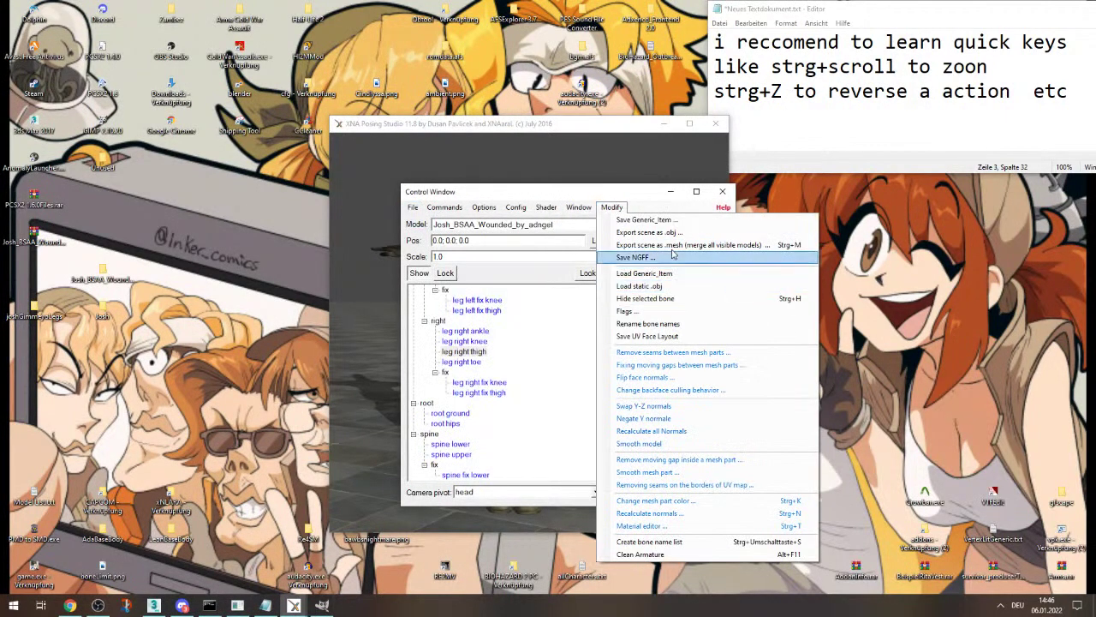
left_click(649, 232)
left_click(81, 100)
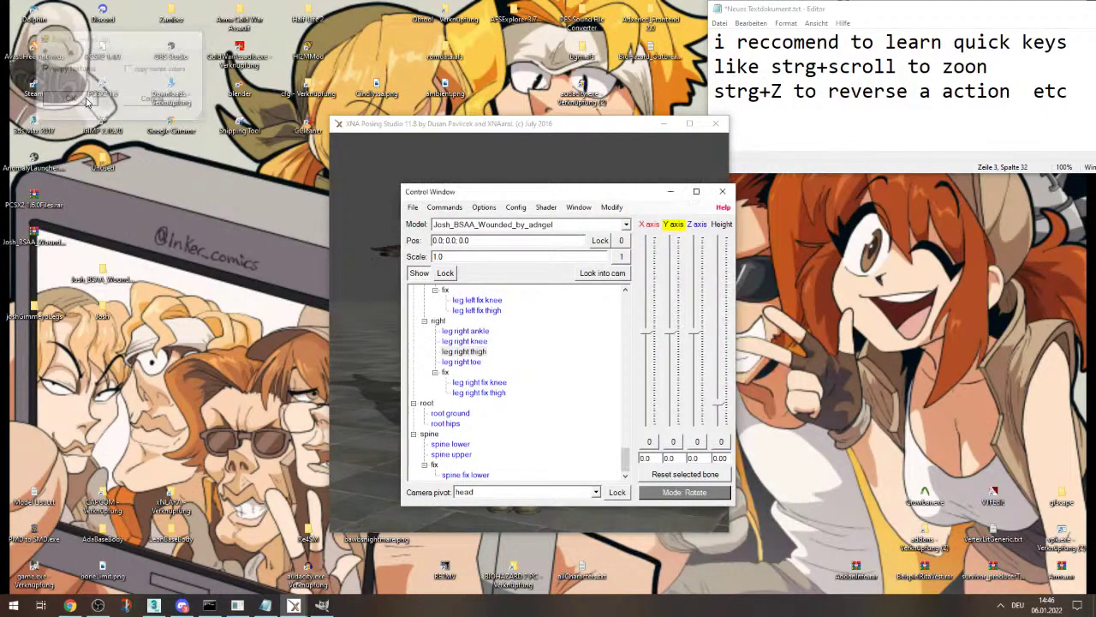
- Save the Wavefront OBJ export in the joshGimmeyoLegs folder on the Desktop
left_click(483, 233)
left_click(484, 245)
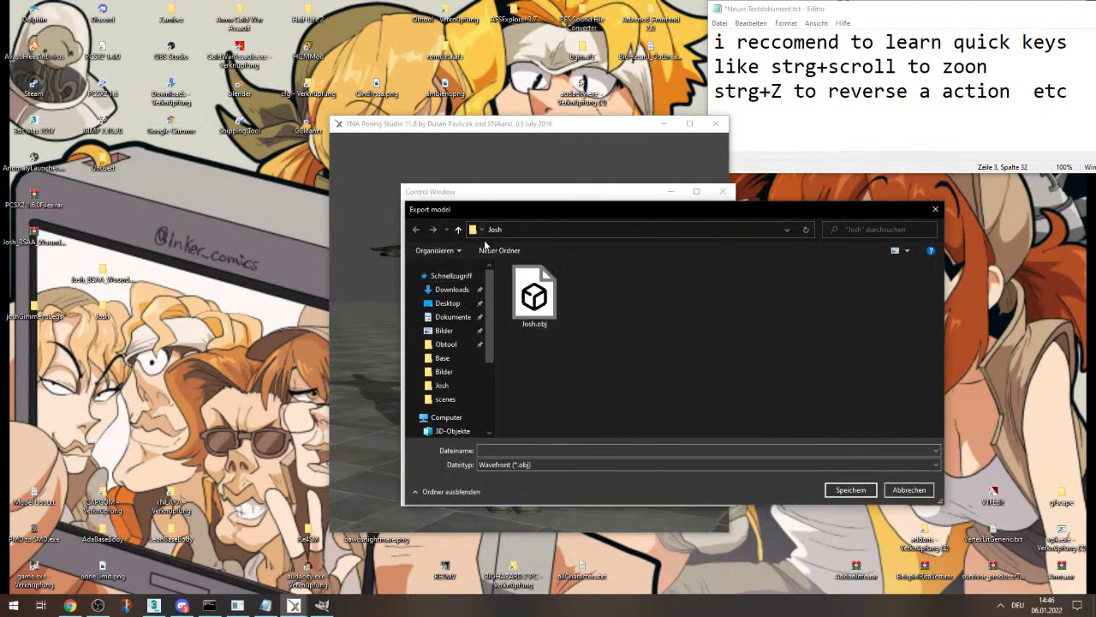
left_click(548, 345)
key("j")
key("j")
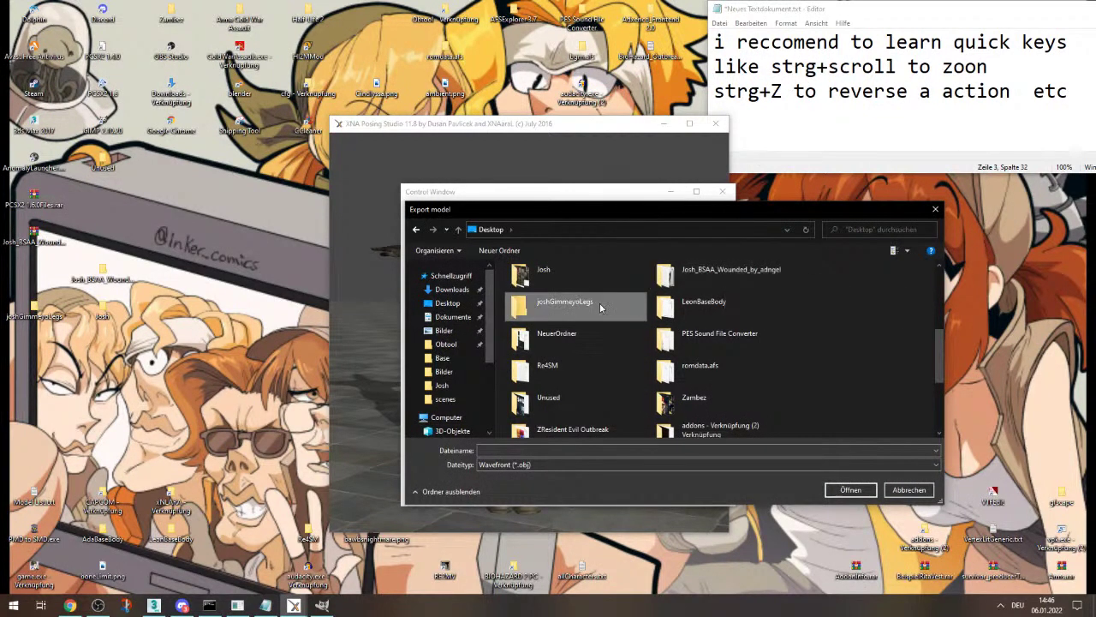
double_click(619, 300)
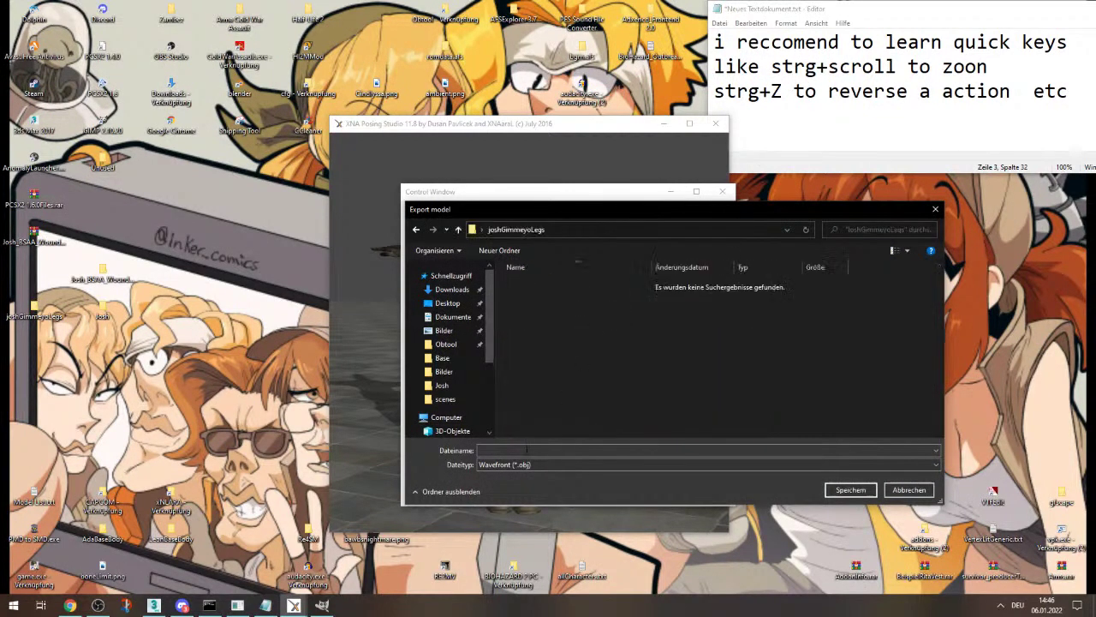
left_click(836, 489)
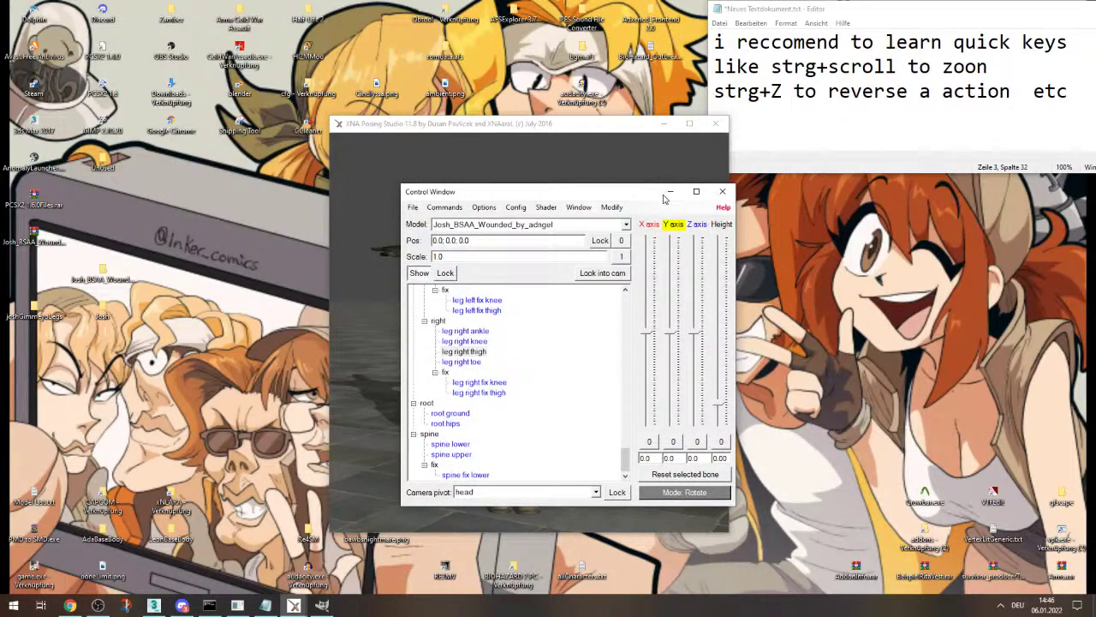
- Minimize Discord and both XNA Posing Studio windows to clear the desktop
left_click(192, 606)
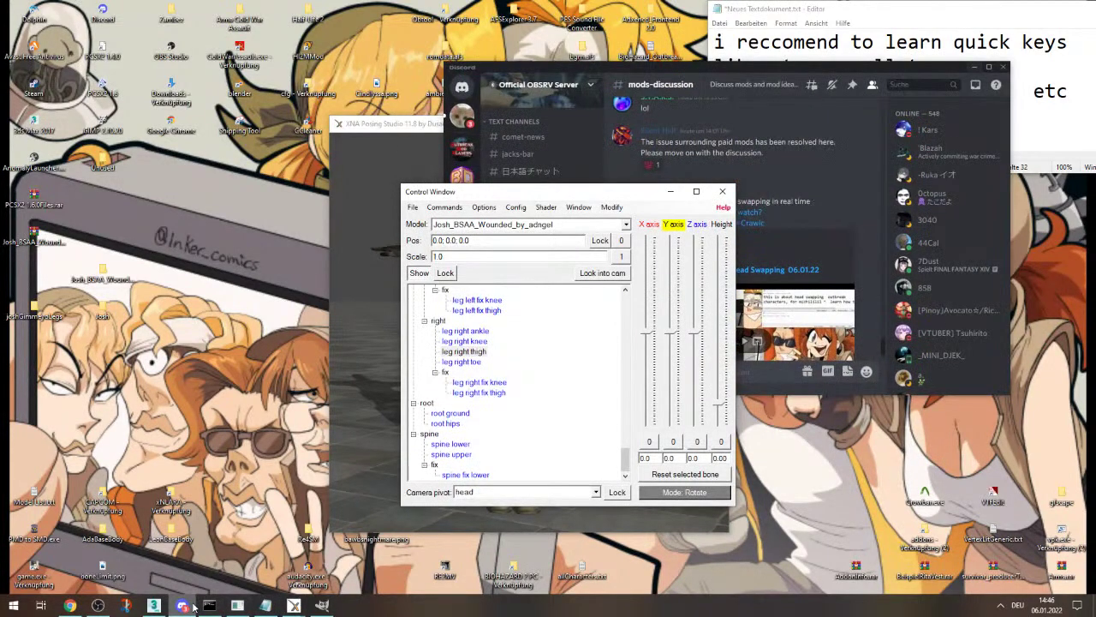
left_click(977, 68)
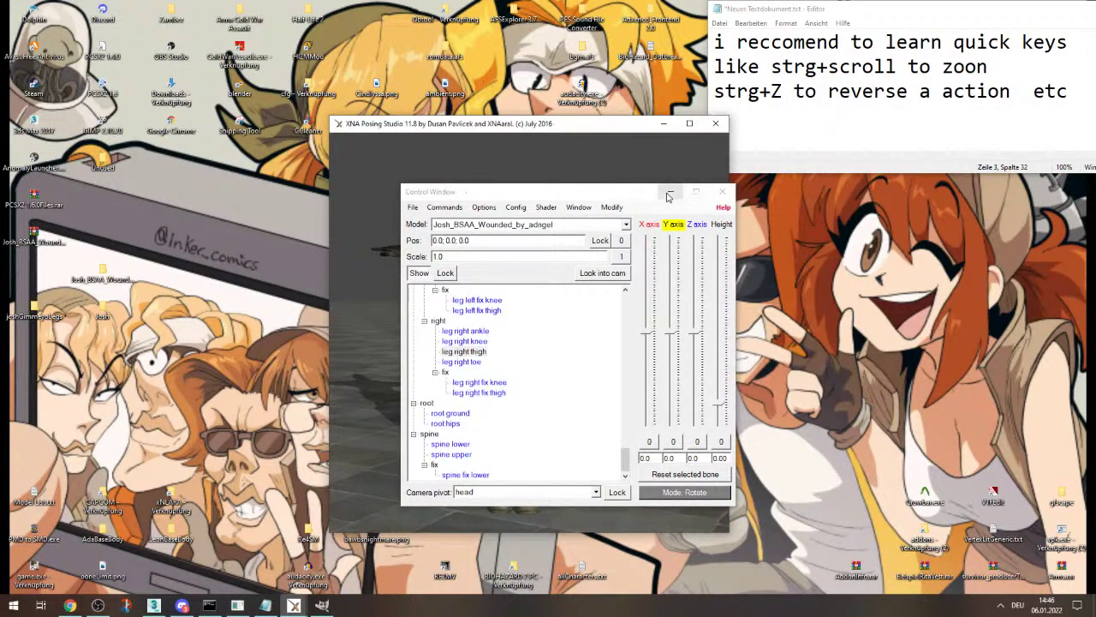
left_click(669, 196)
left_click(665, 125)
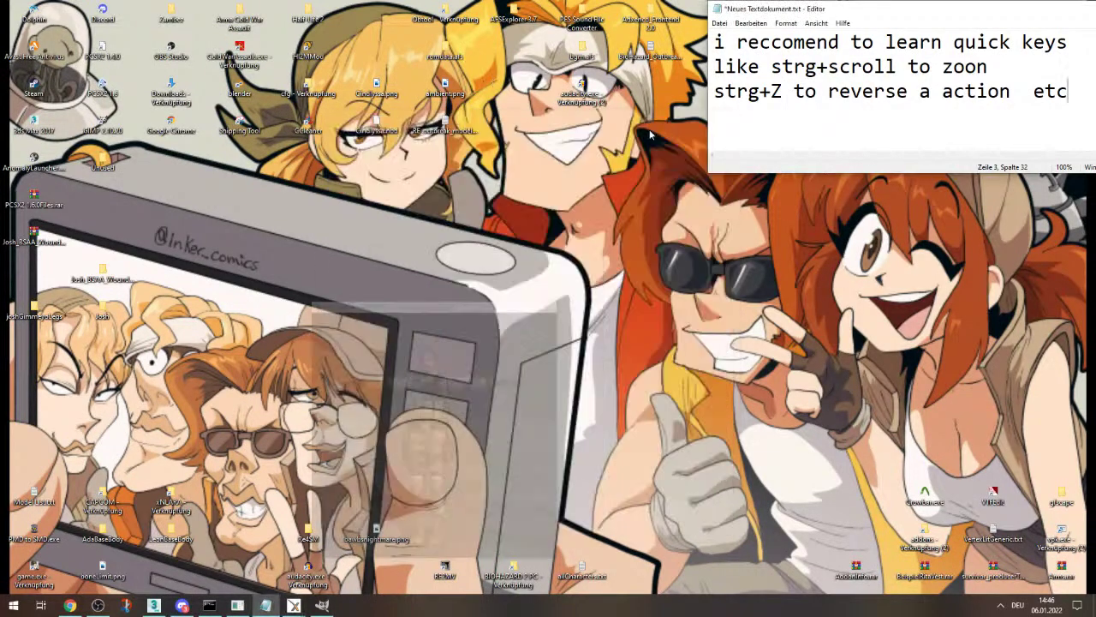
- Switch to 3ds Max and import dfdfs.obj from the desktop folder joshGimmeyoLegs with the default OBJ import options
left_click(154, 606)
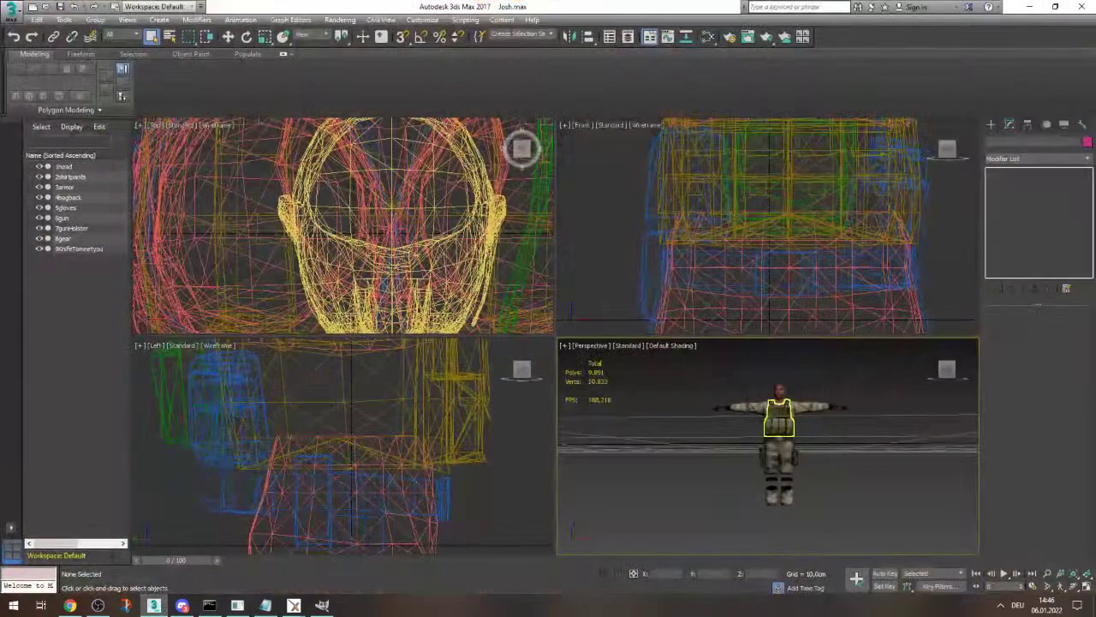
left_click(13, 14)
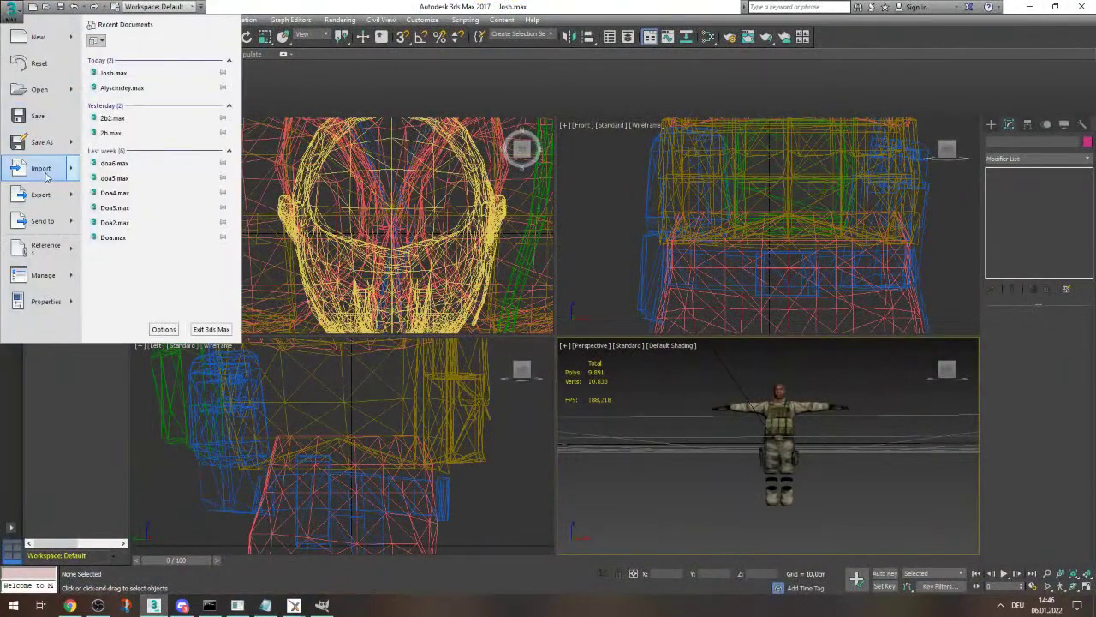
left_click(46, 173)
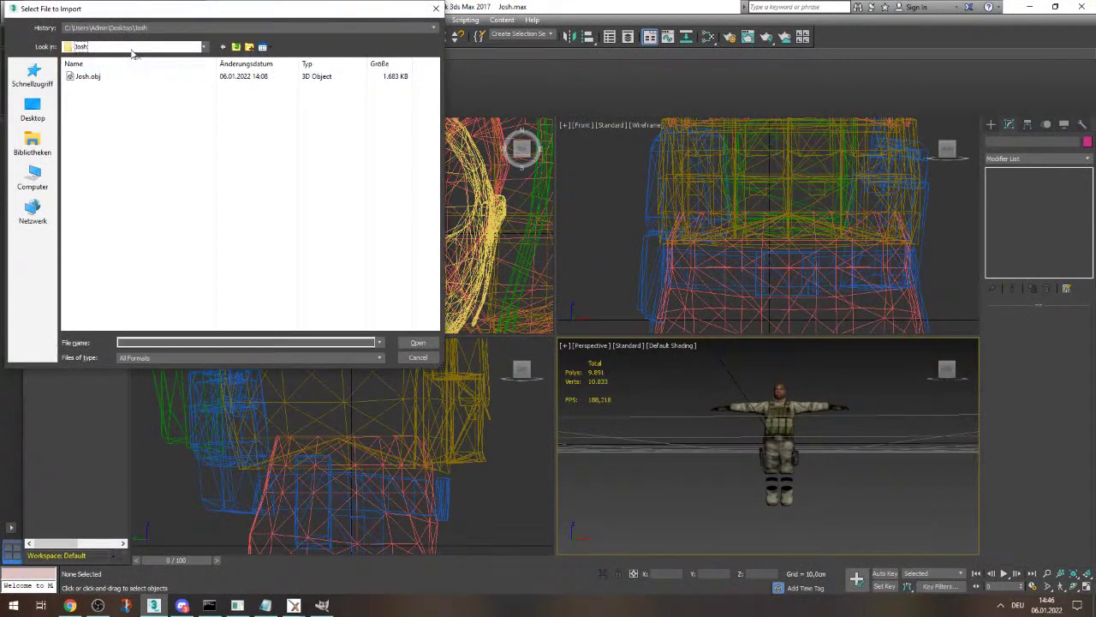
left_click(134, 47)
left_click(101, 68)
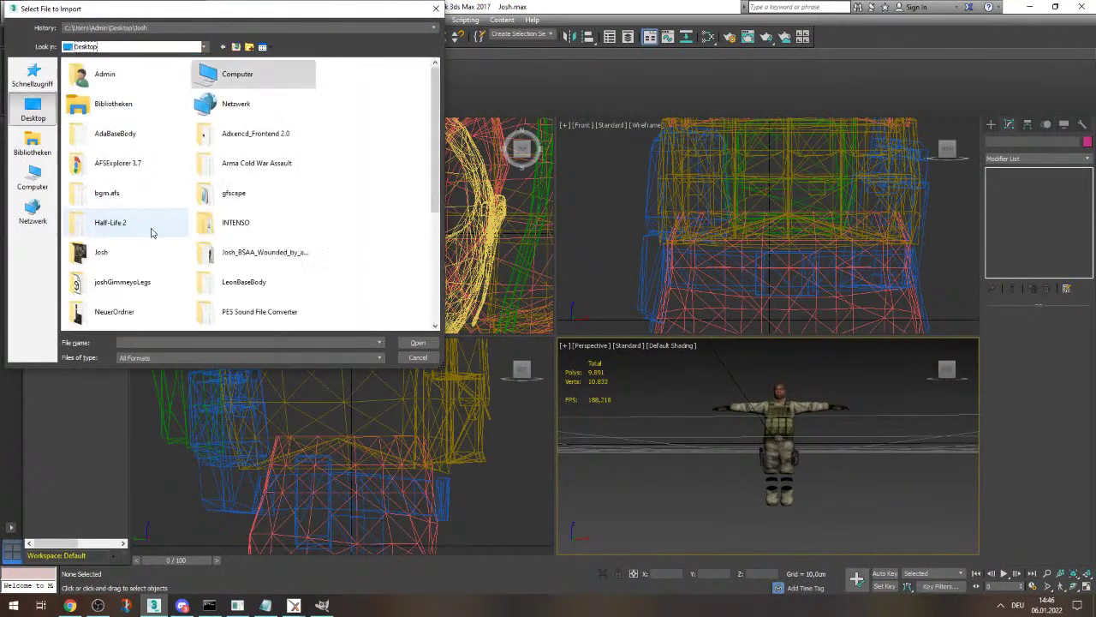
double_click(120, 282)
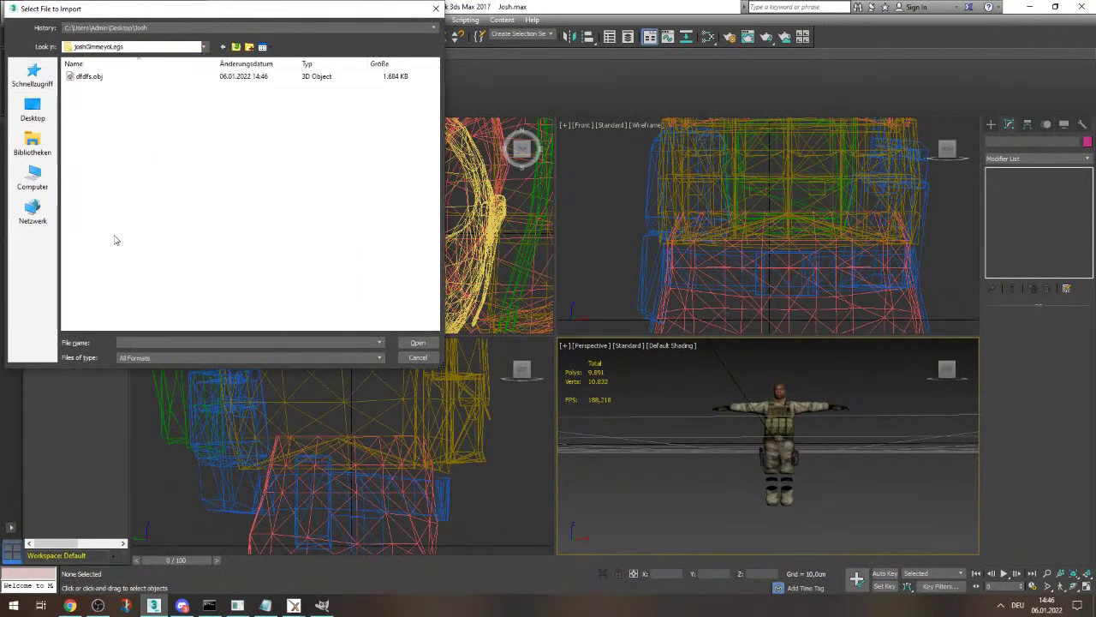
double_click(89, 77)
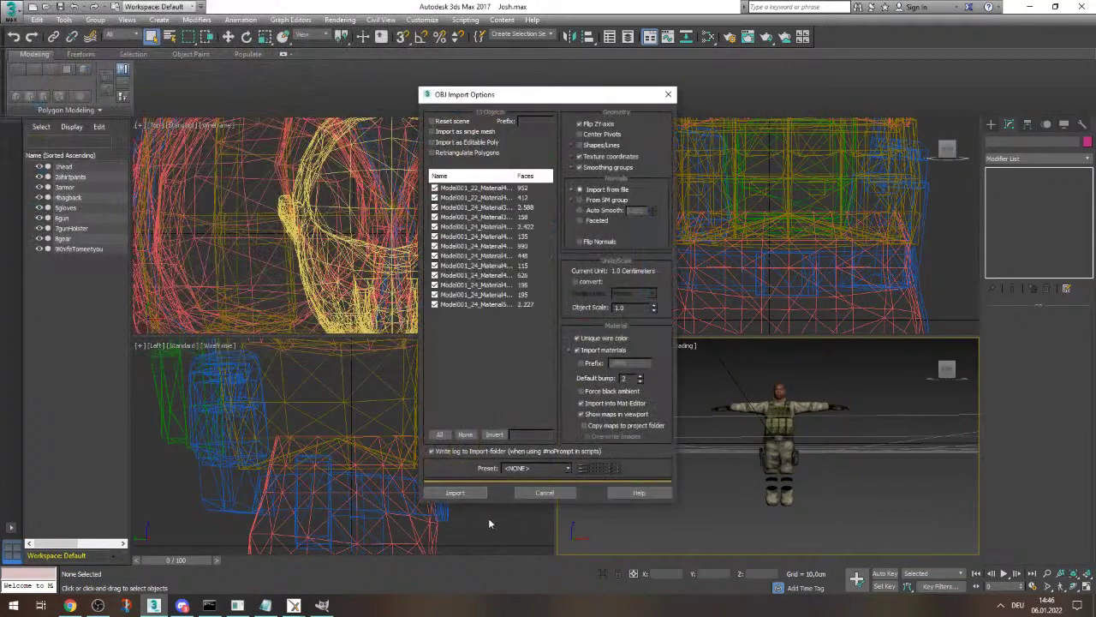
left_click(455, 494)
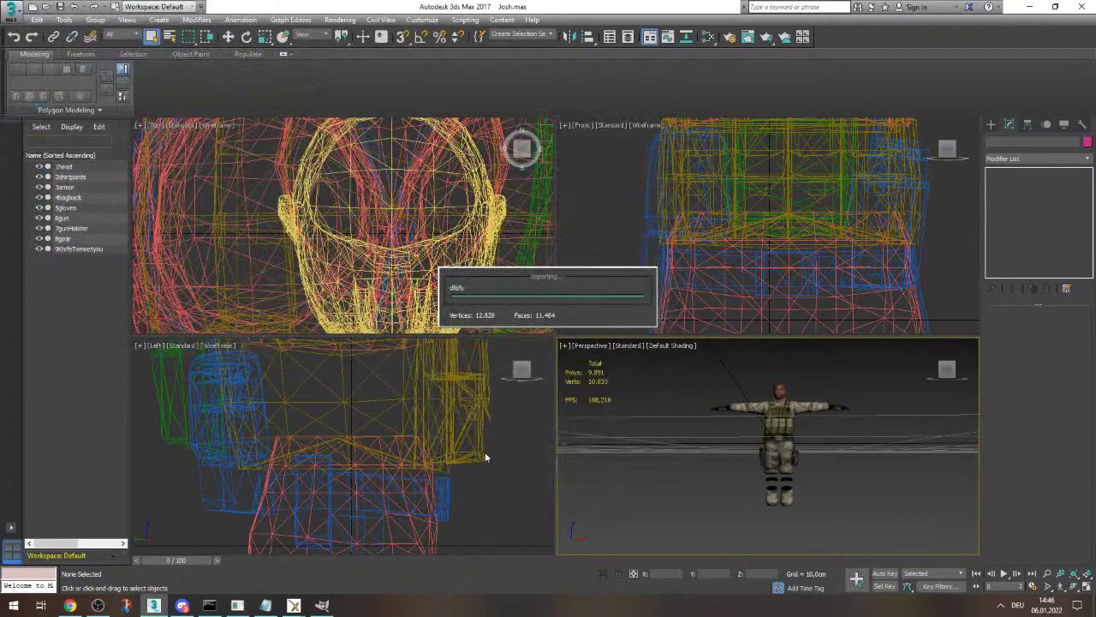
- Examine the knees and lower legs of the imported model in the perspective view for missing geometry
scroll(754, 463, "down", 8)
scroll(760, 514, "up", 5)
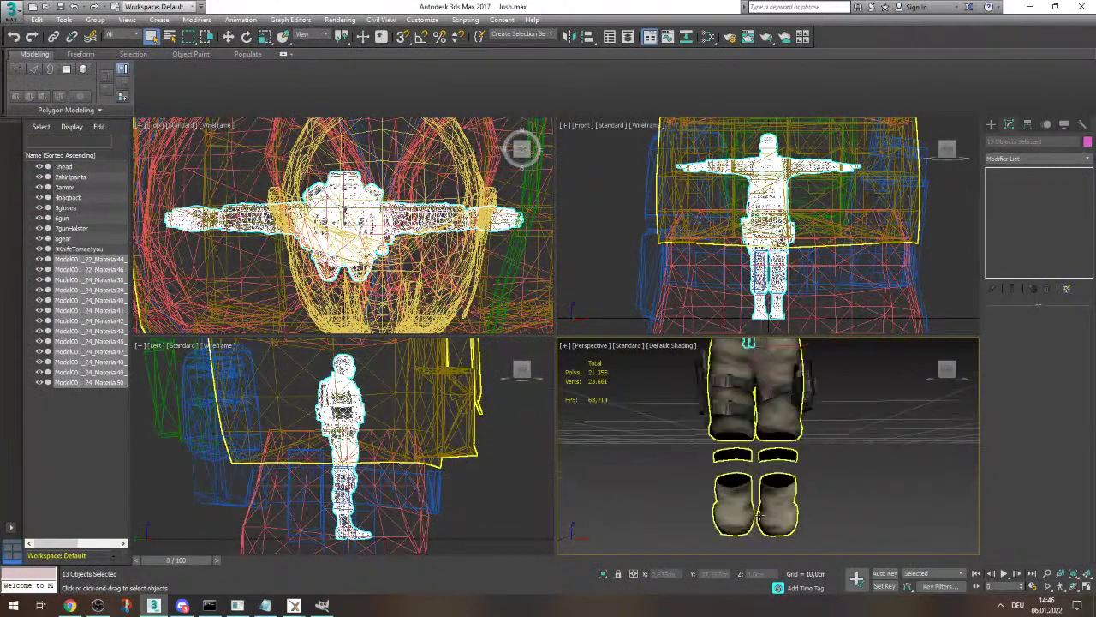
scroll(733, 448, "up", 5)
scroll(744, 438, "down", 4)
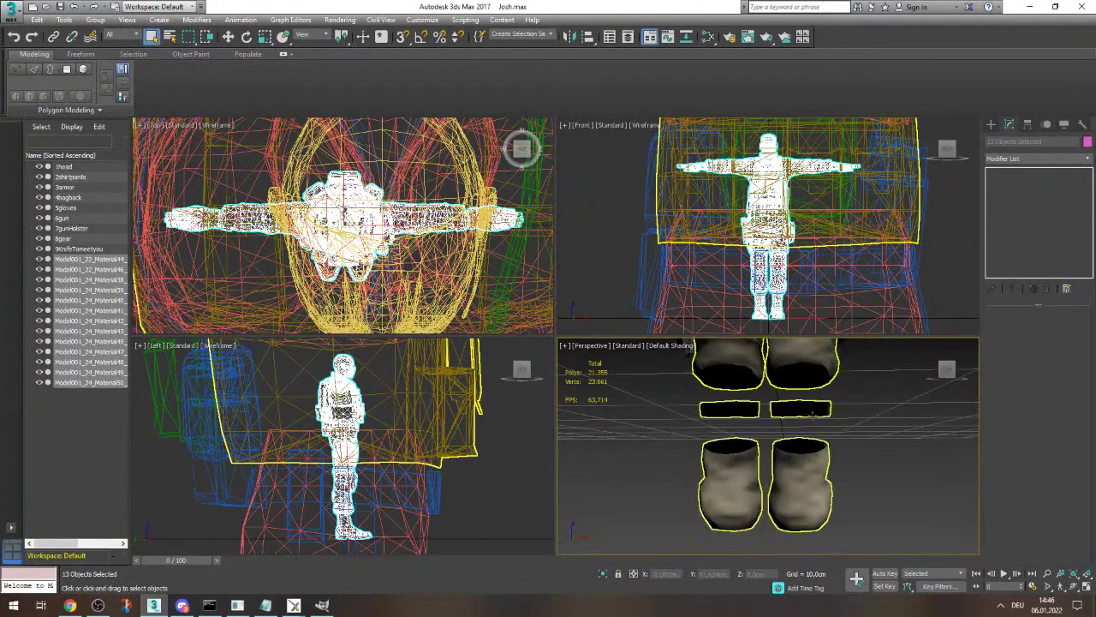
scroll(826, 421, "down", 10)
scroll(834, 415, "up", 15)
scroll(761, 432, "down", 3)
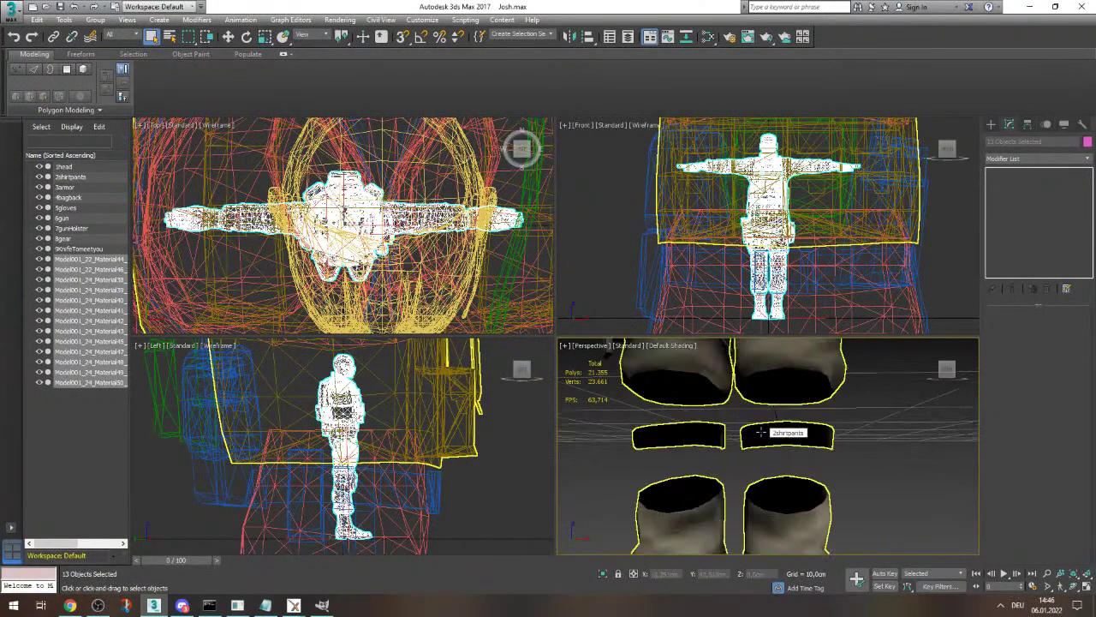
scroll(760, 432, "up", 2)
scroll(760, 431, "down", 5)
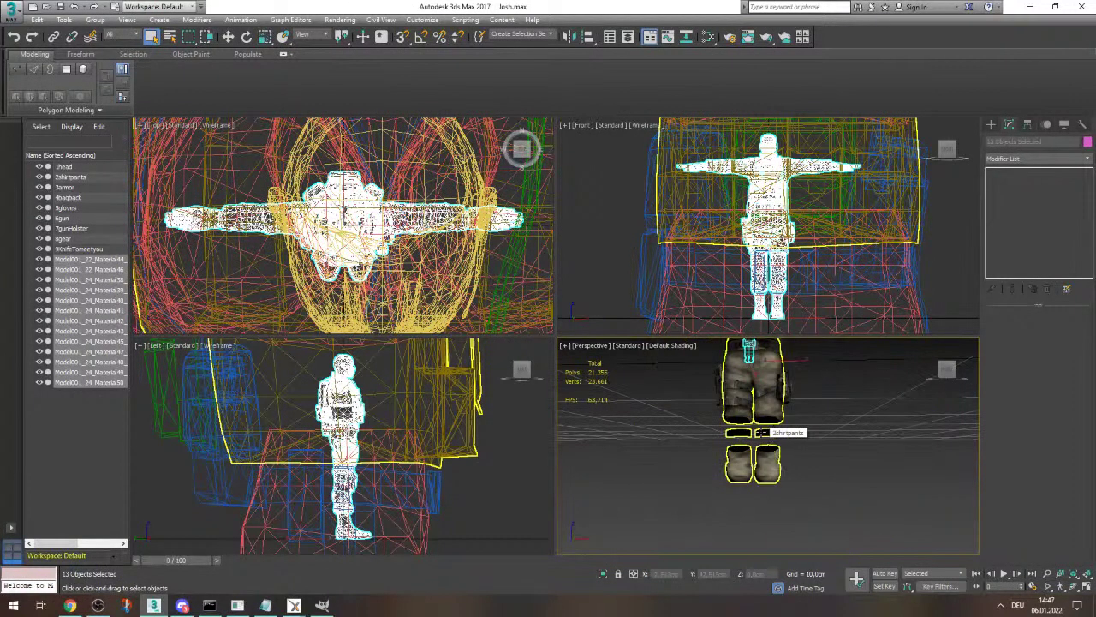
- Delete the selected imported Model001 meshes from the scene
key("Delete")
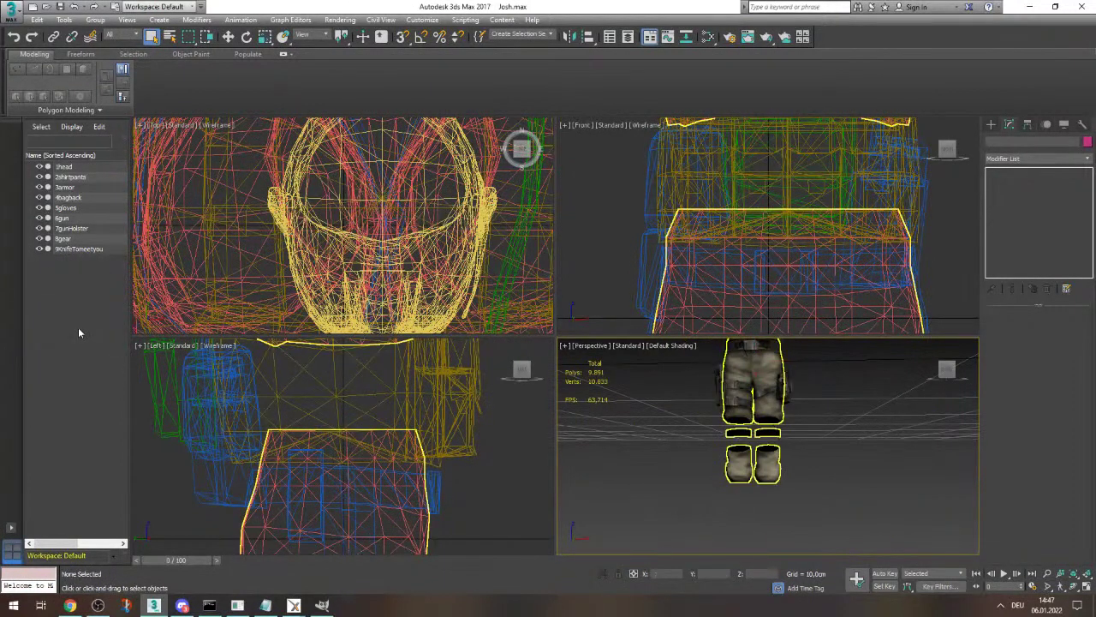
scroll(805, 487, "down", 5)
scroll(801, 413, "up", 3)
scroll(801, 413, "down", 5)
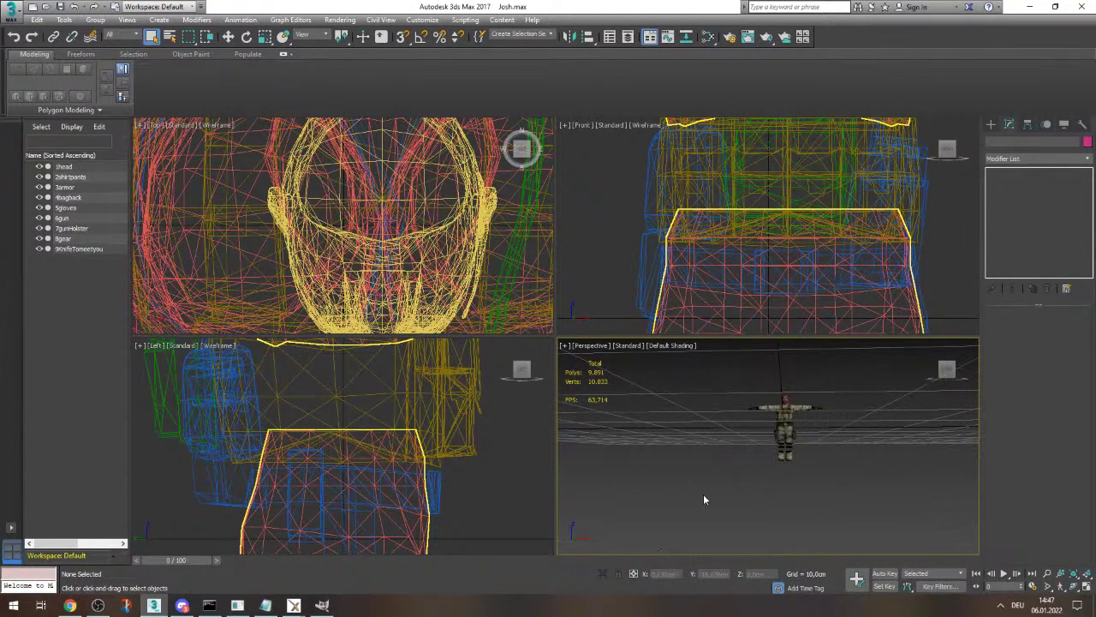
- Bring up the XNA Posing Studio model window, compare its legs from another angle, and return to 3ds Max
mouse_move(294, 604)
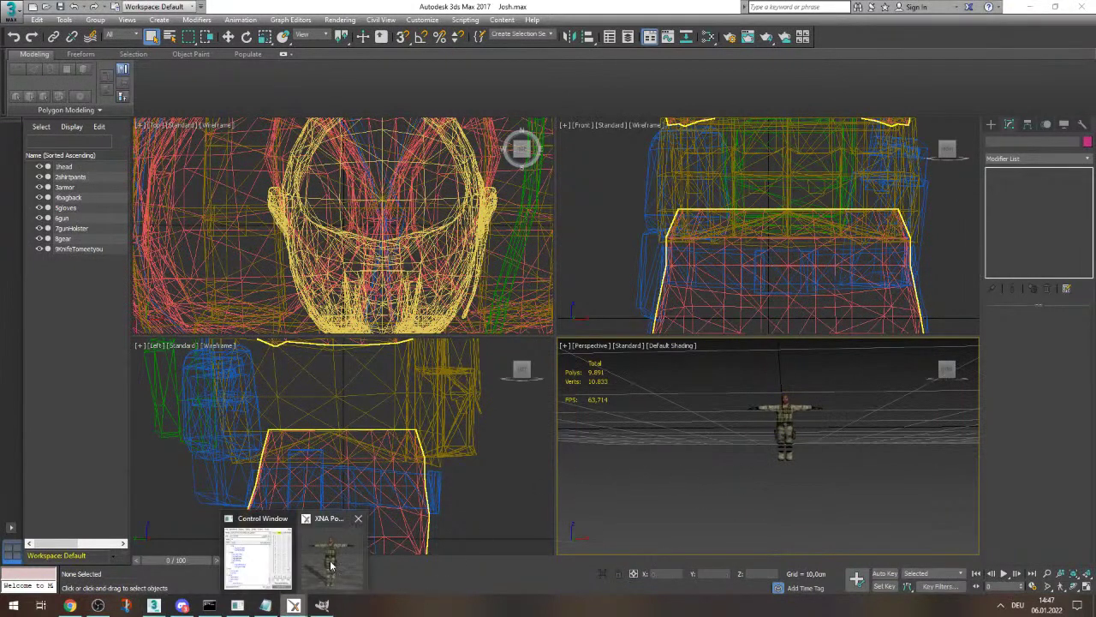
left_click(321, 557)
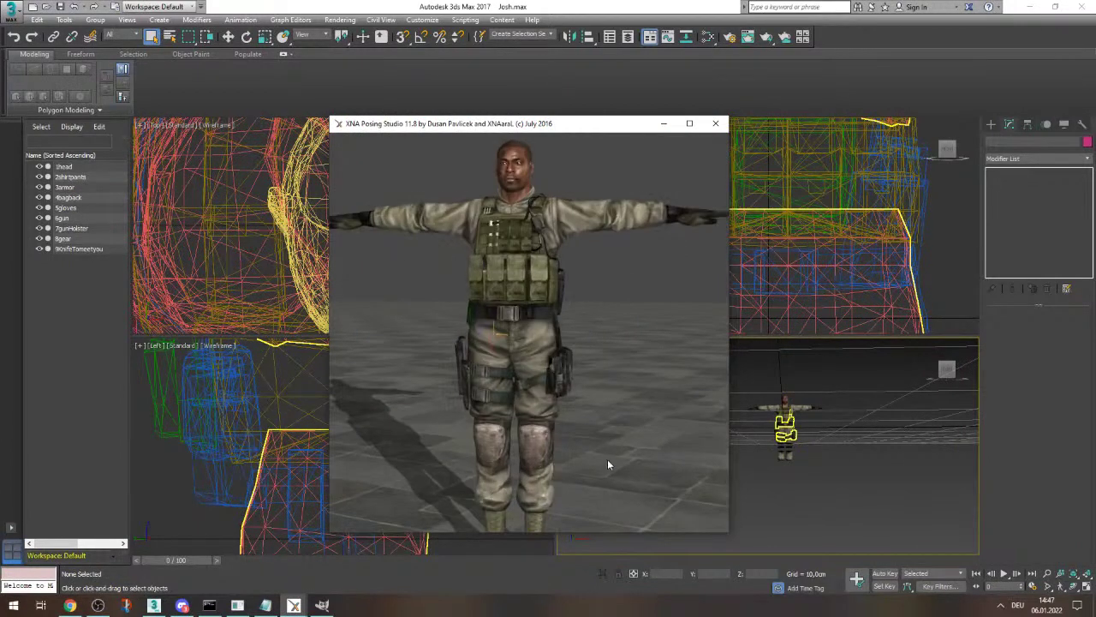
left_click_drag(607, 463, 790, 383)
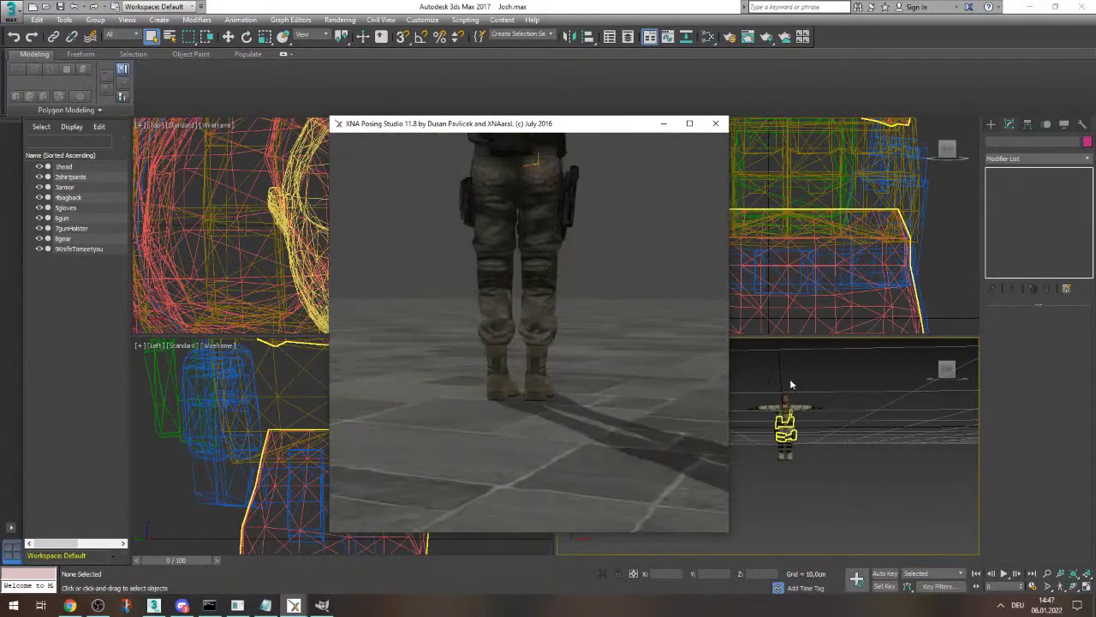
left_click(742, 7)
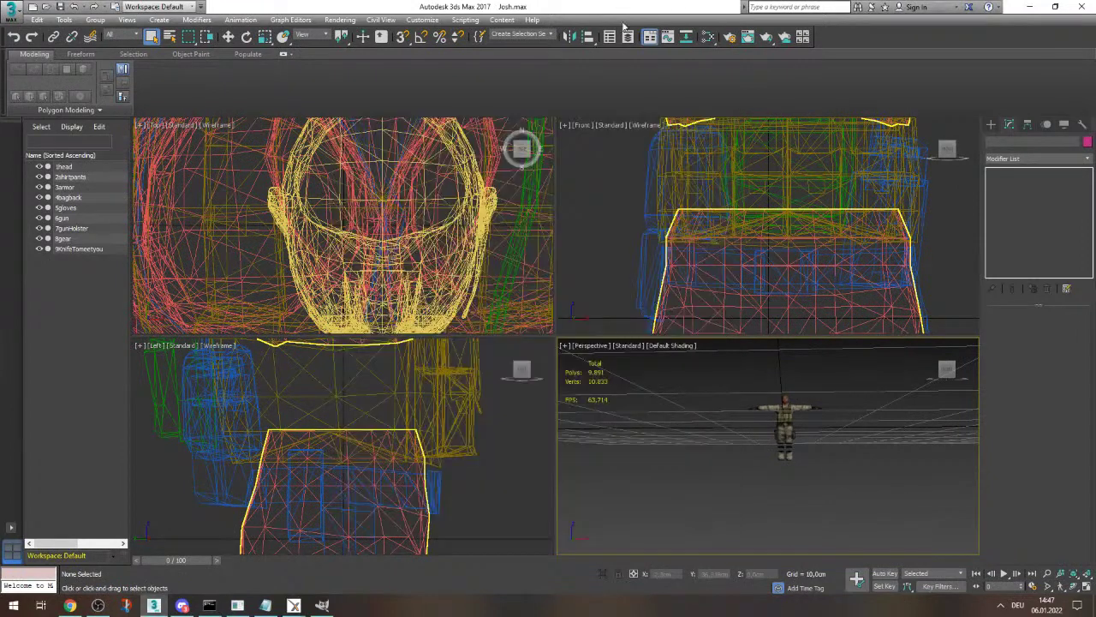
scroll(752, 531, "up", 10)
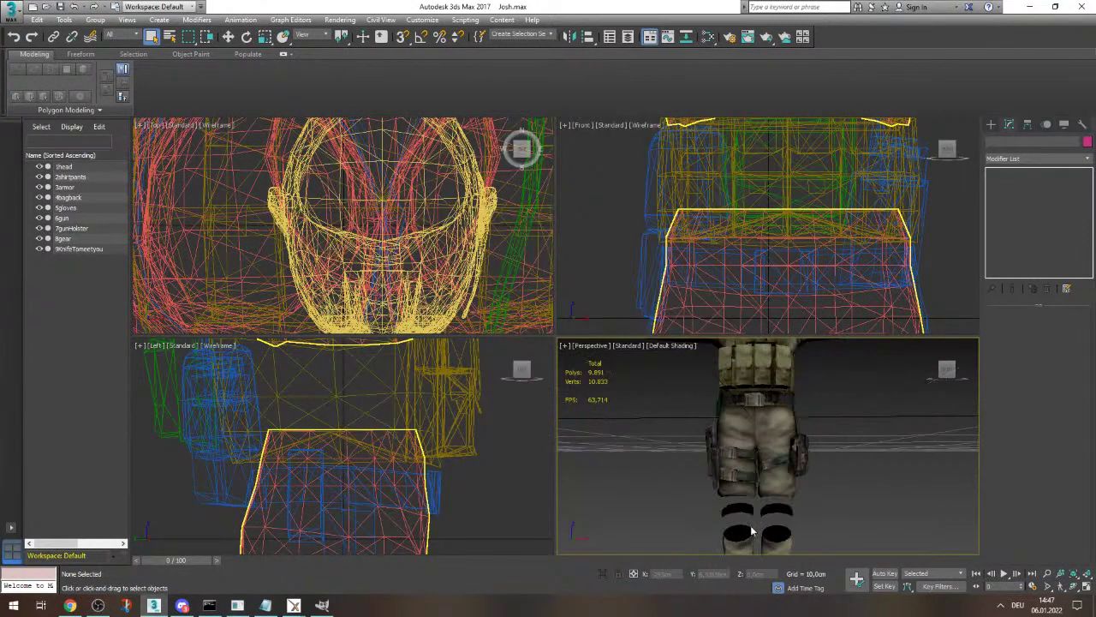
- Check the character's separate meshes by selecting them one after another from 1head to 9KnifeTomeetyou, and clear the selection
left_click(65, 166)
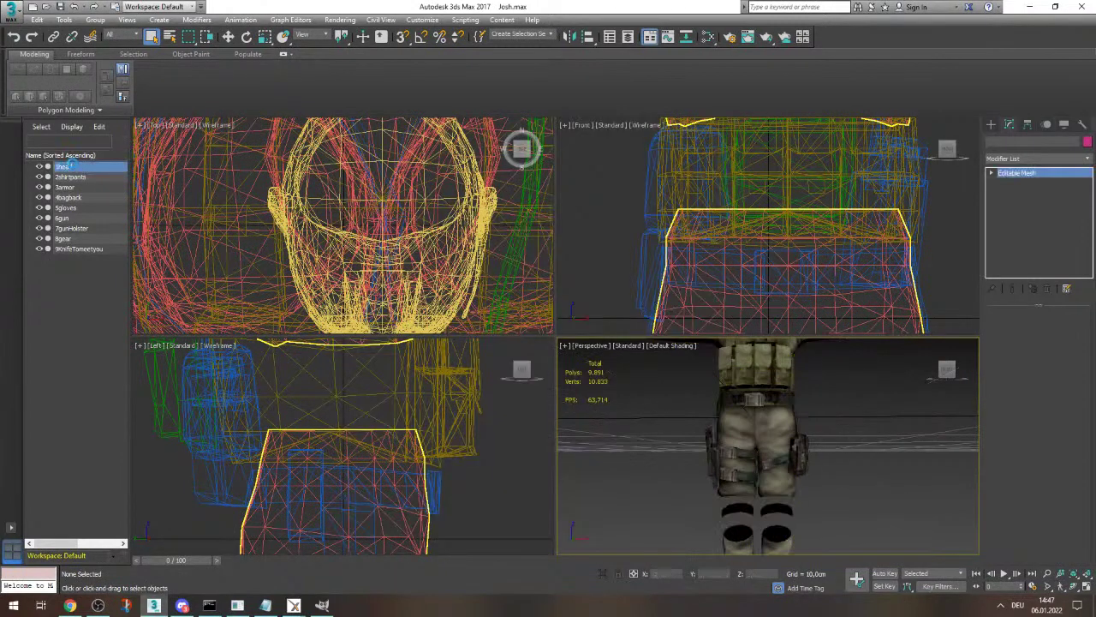
scroll(654, 432, "down", 10)
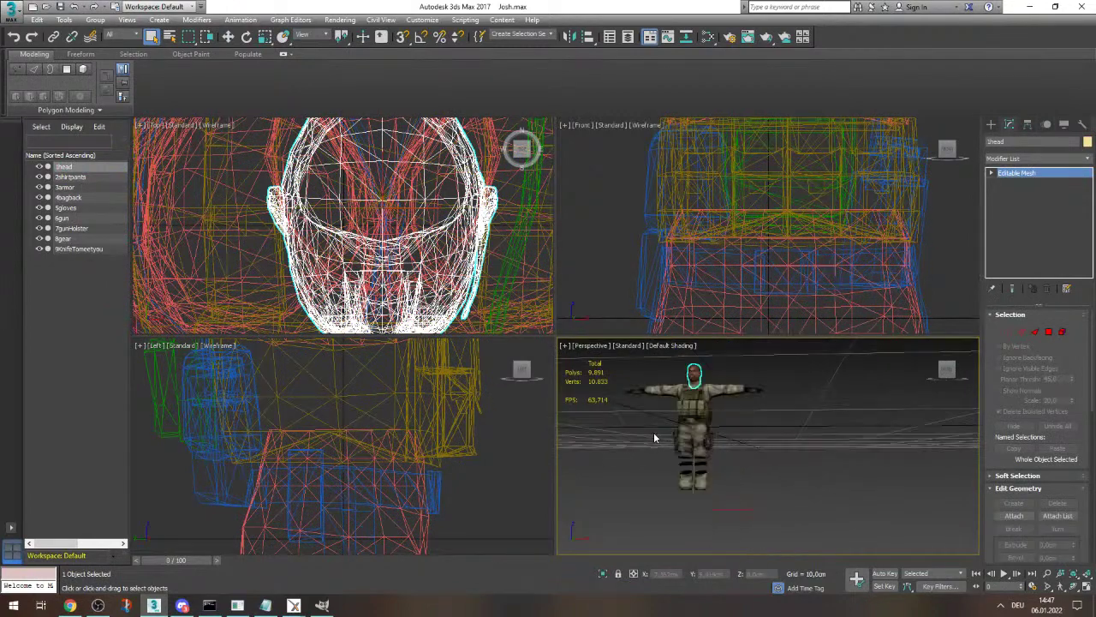
left_click(84, 177)
left_click(81, 187)
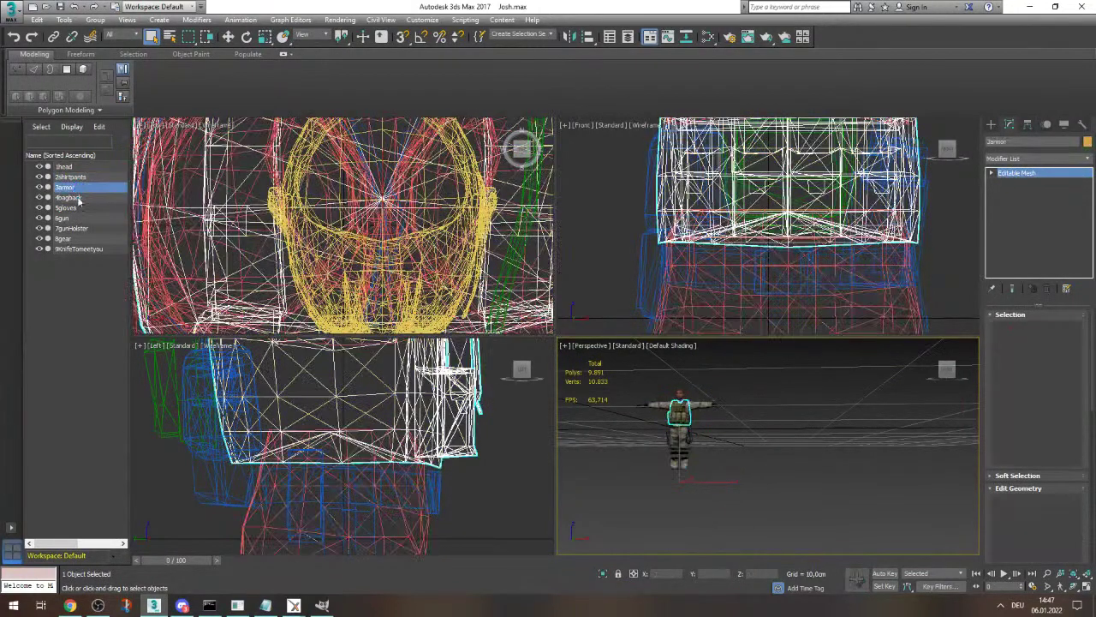
left_click(77, 217)
left_click(78, 229)
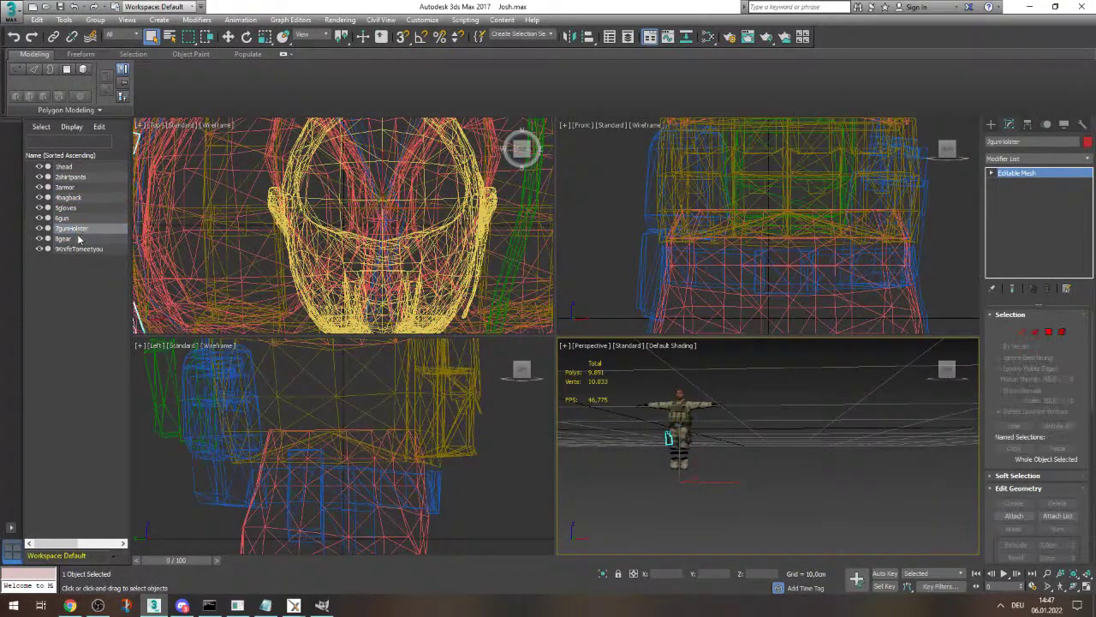
left_click(78, 239)
left_click(78, 249)
left_click(61, 278)
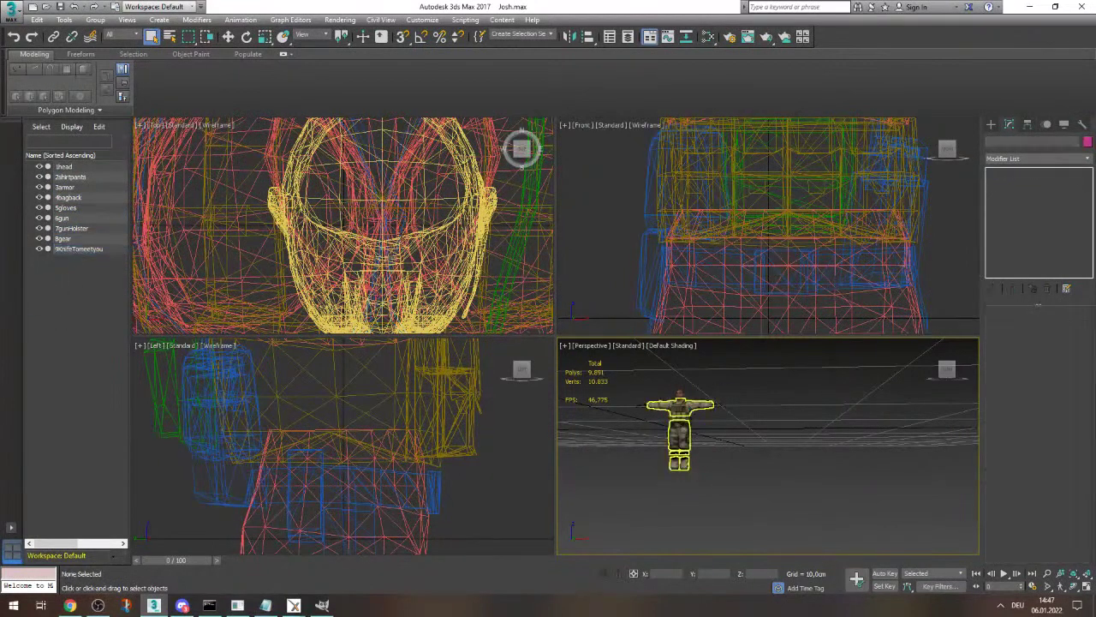
- Add the lines "welp i take kovins legs then" and "da hell haha" to the Notepad notes and return to 3ds Max
left_click(267, 606)
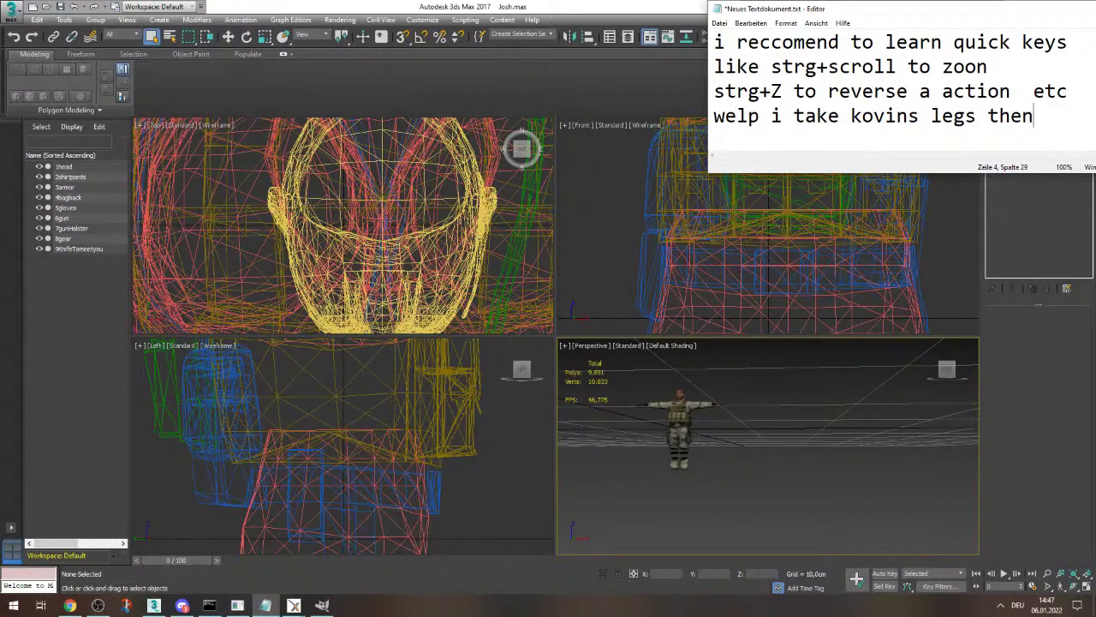
key("Return")
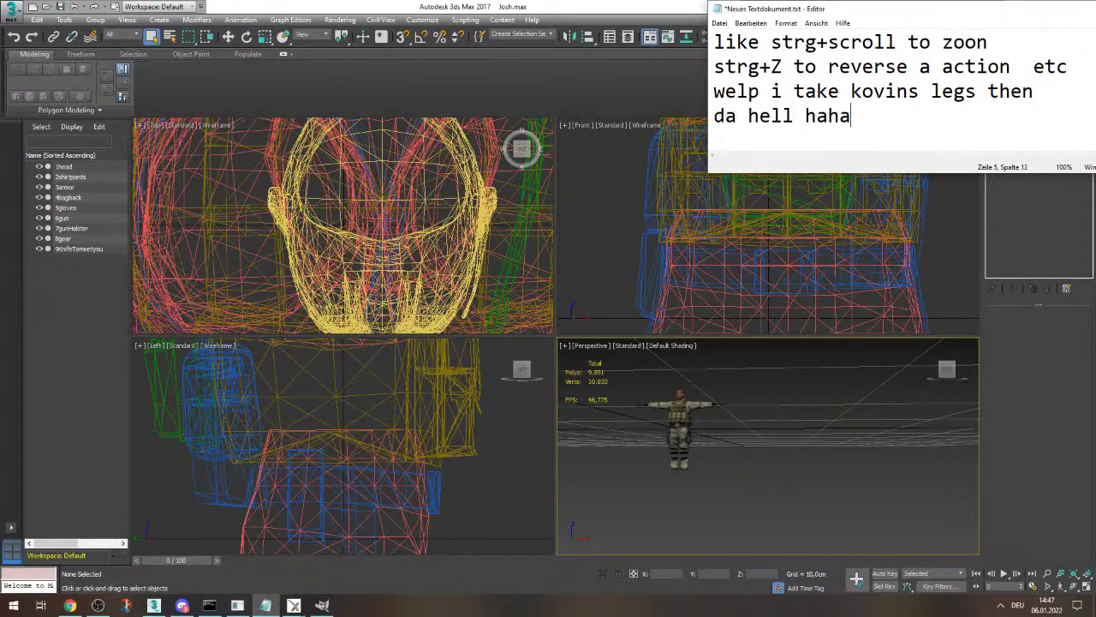
left_click(613, 6)
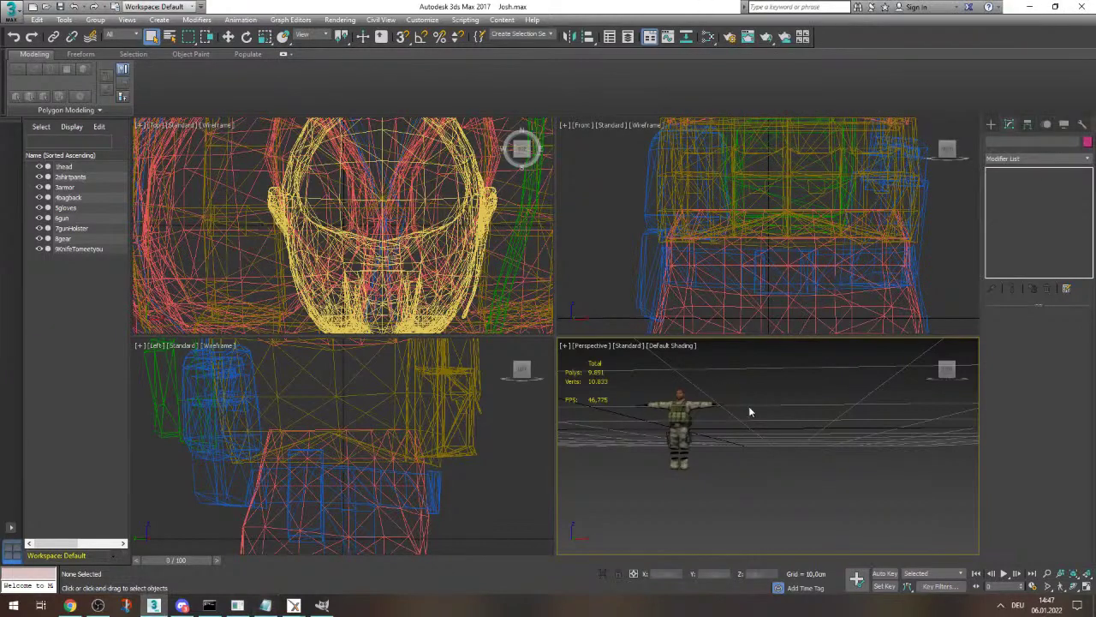
- Attach all the other meshes, from 2shirtpants to 9KnifeTomeetyou, to the 1head mesh, accepting the default attach options
left_click(85, 176)
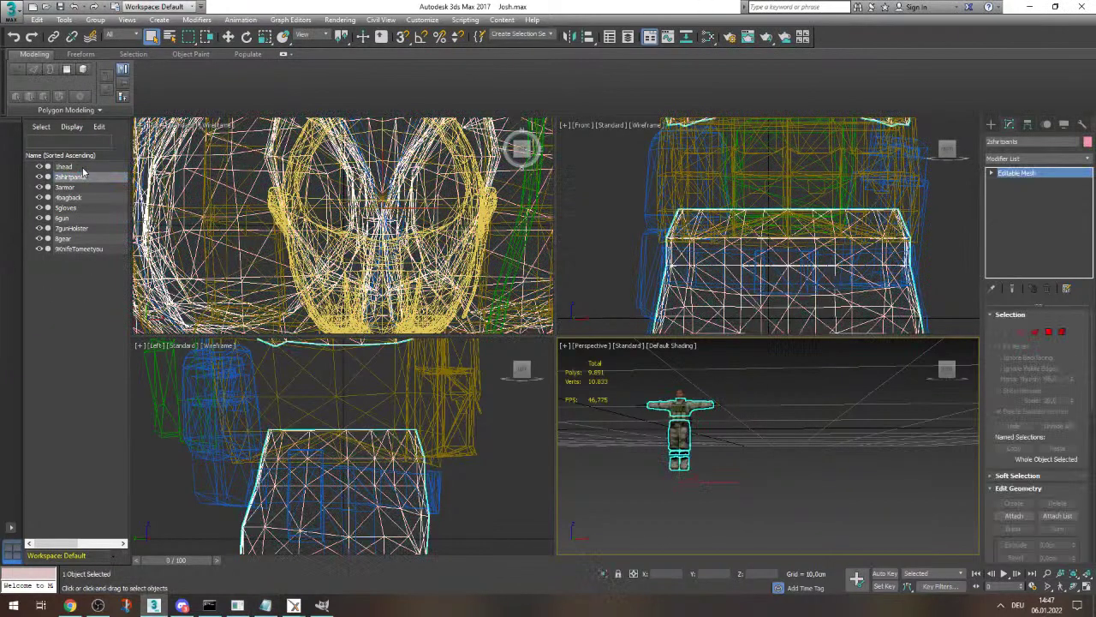
left_click(64, 166)
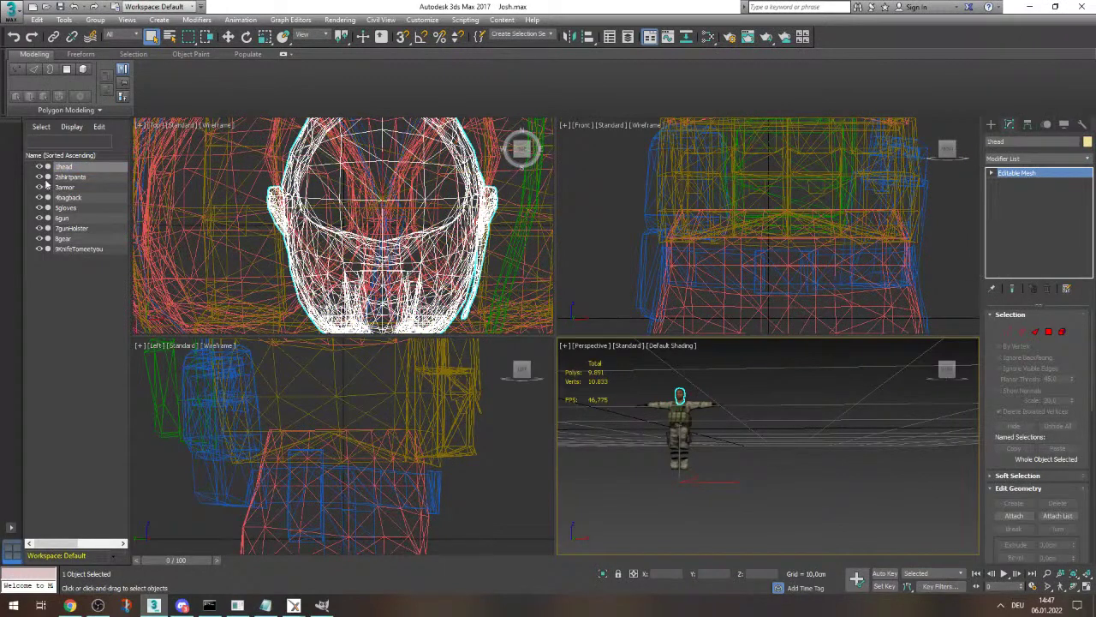
left_click(1014, 516)
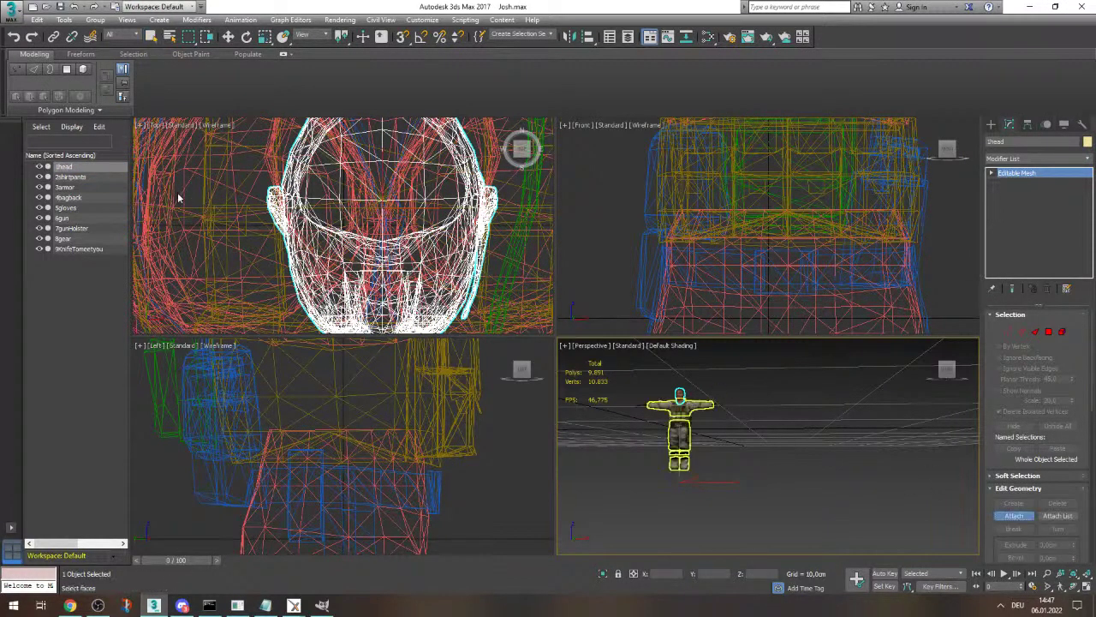
left_click(88, 176)
left_click(89, 176)
left_click(88, 177)
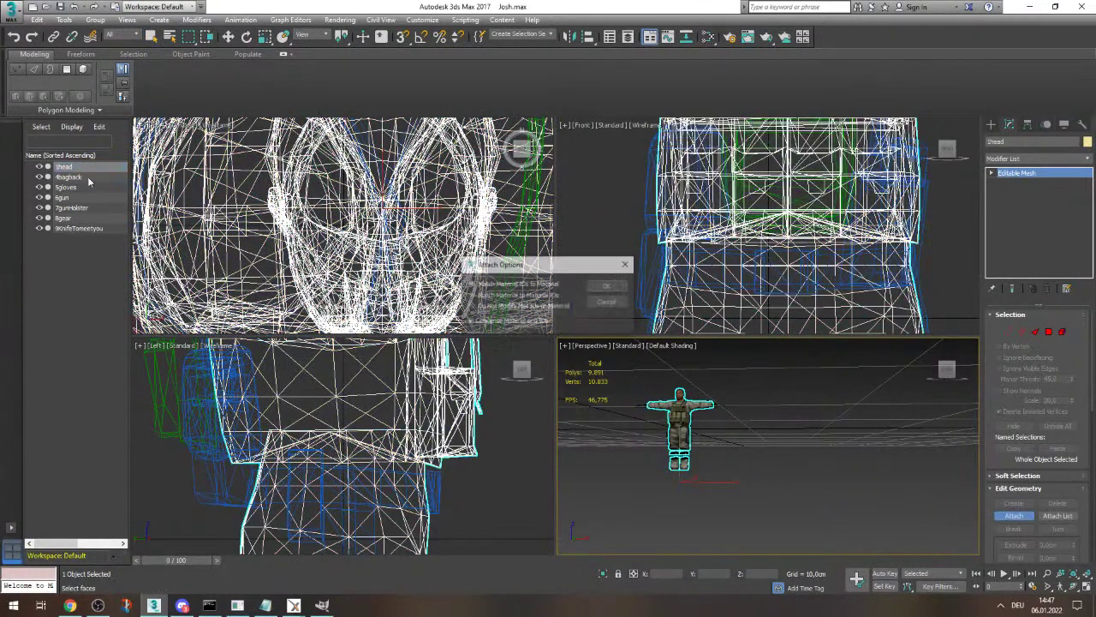
key("Return")
left_click(89, 176)
key("Return")
left_click(88, 177)
key("Return")
left_click(88, 176)
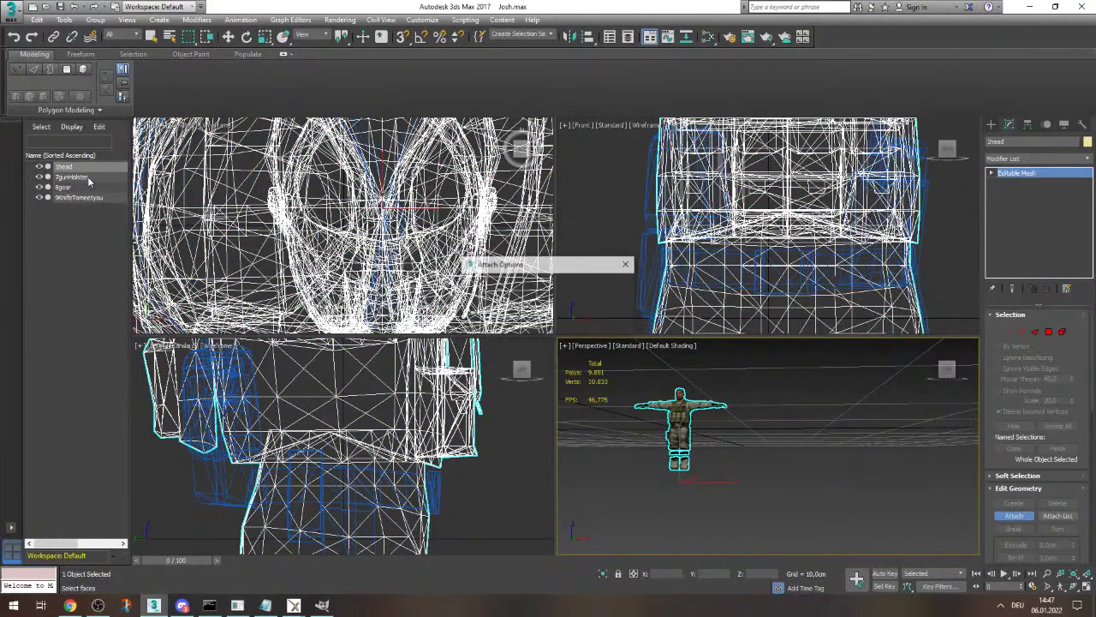
key("Return")
left_click(87, 176)
key("Return")
left_click(88, 177)
key("Return")
- Inspect the combined character mesh from head to boots in the perspective view
scroll(677, 421, "up", 3)
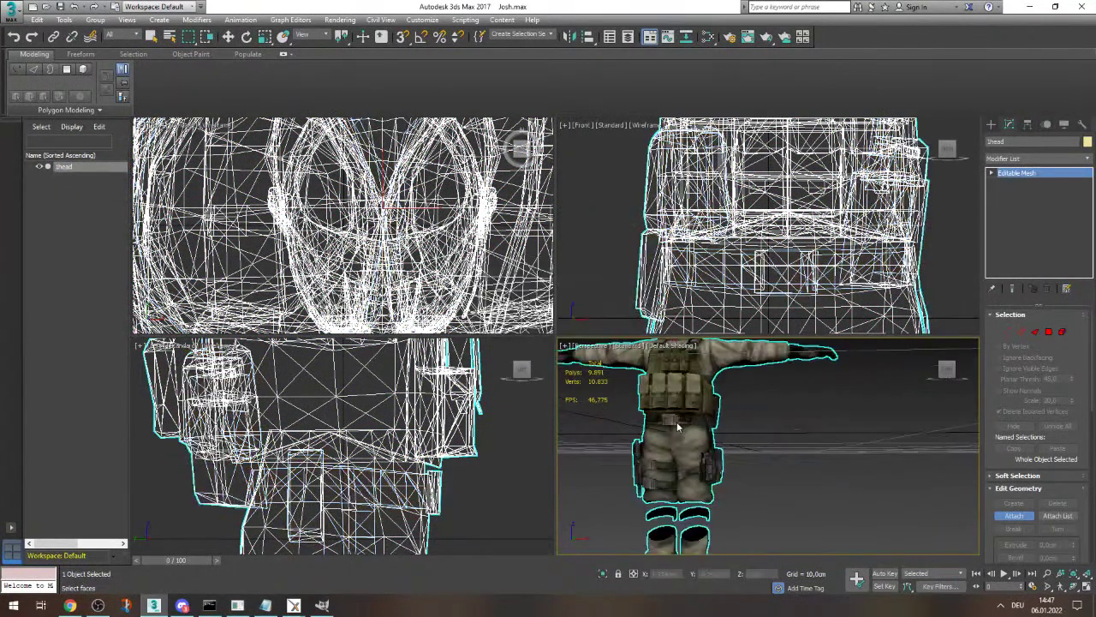
scroll(733, 435, "down", 5)
scroll(735, 435, "up", 5)
scroll(783, 513, "down", 3)
scroll(796, 507, "up", 3)
scroll(796, 479, "up", 3)
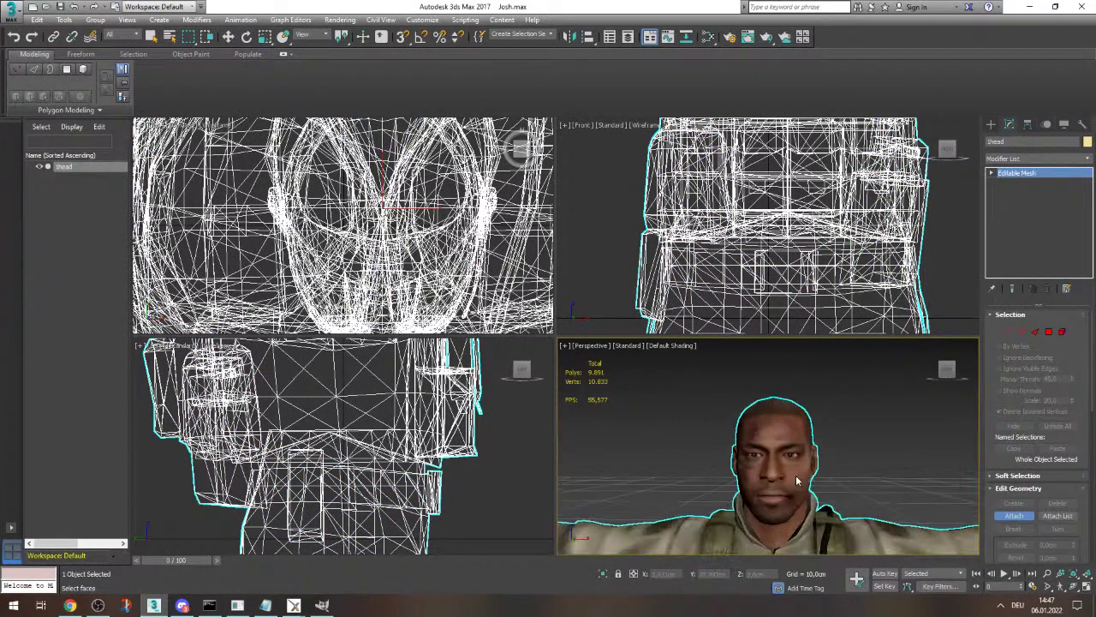
scroll(771, 429, "down", 6)
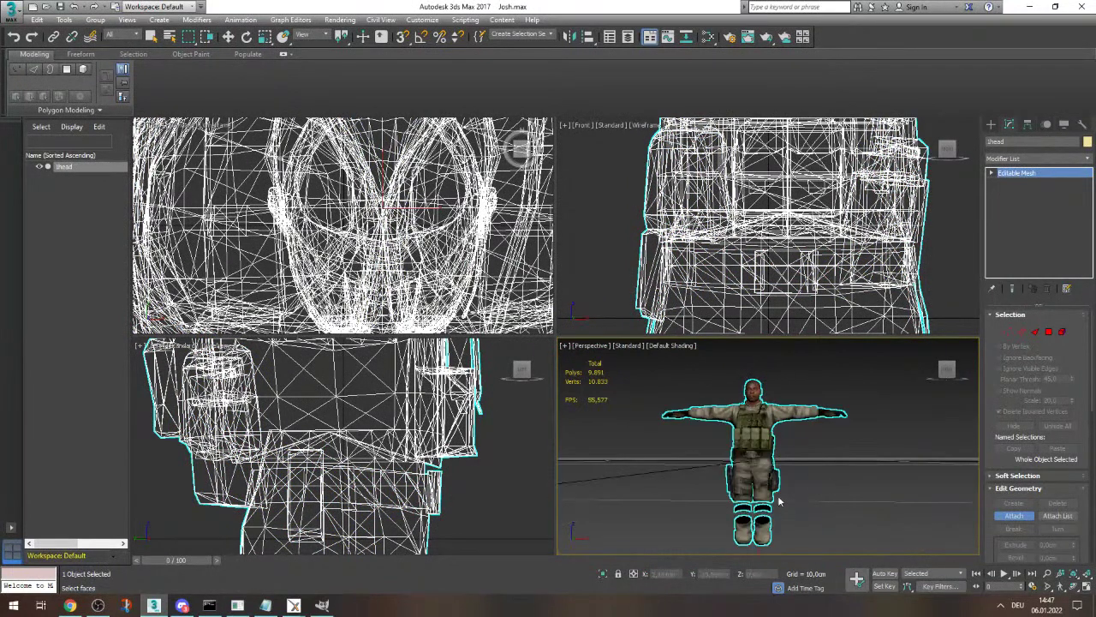
scroll(780, 502, "down", 4)
left_click(81, 68)
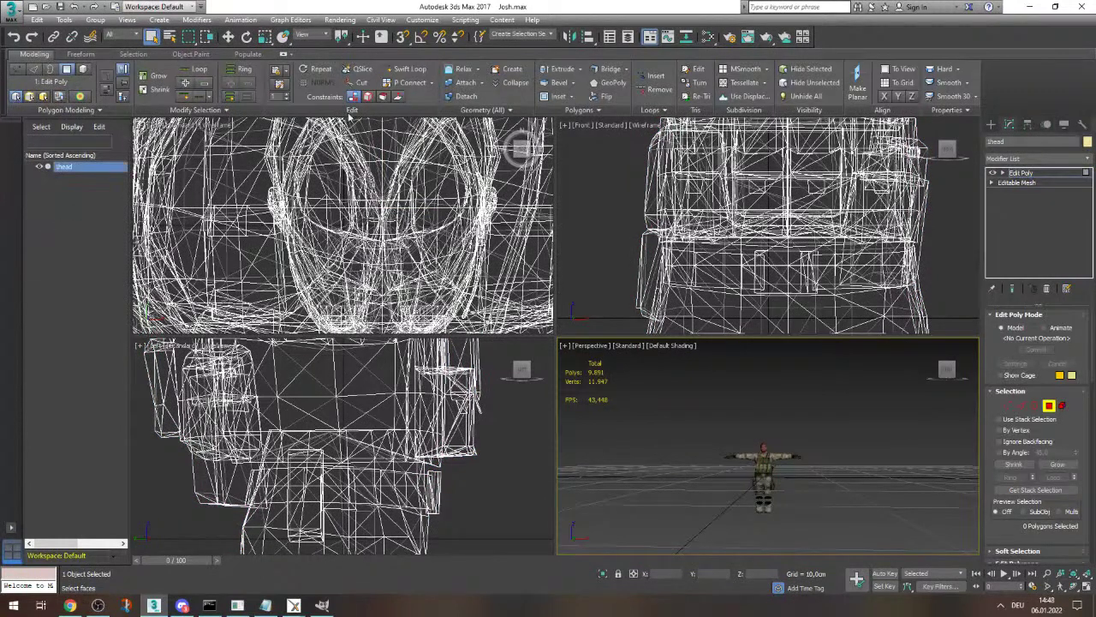
right_click(1060, 175)
left_click(1011, 188)
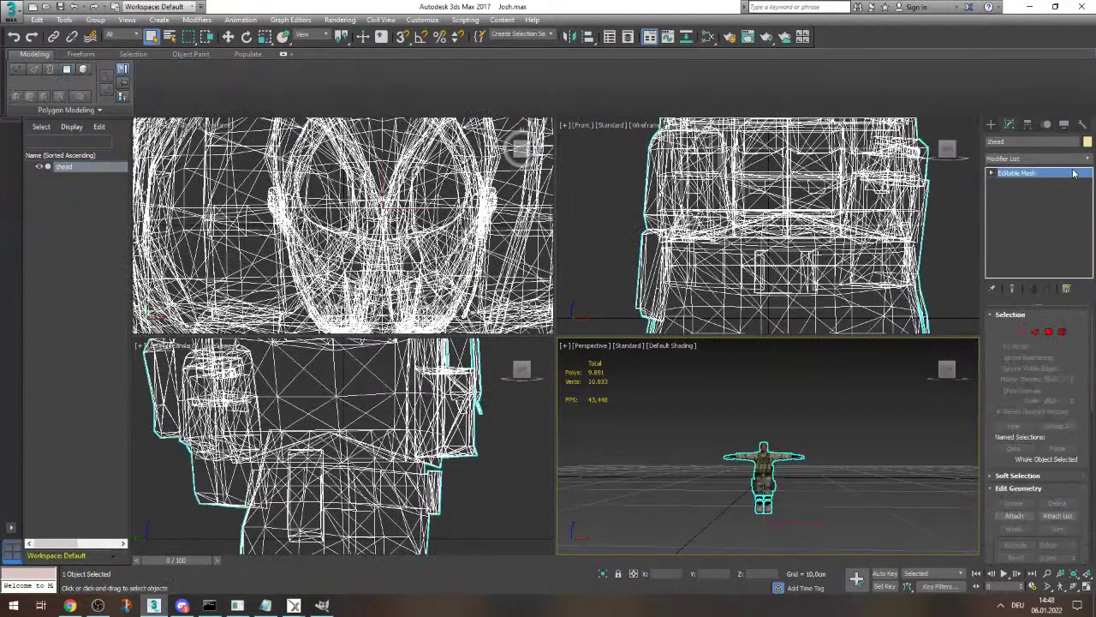
- Add a ProOptimizer modifier to the 1head mesh, keeping material boundaries and textures with borders protected, and calculate the optimization
left_click(1087, 159)
key("o")
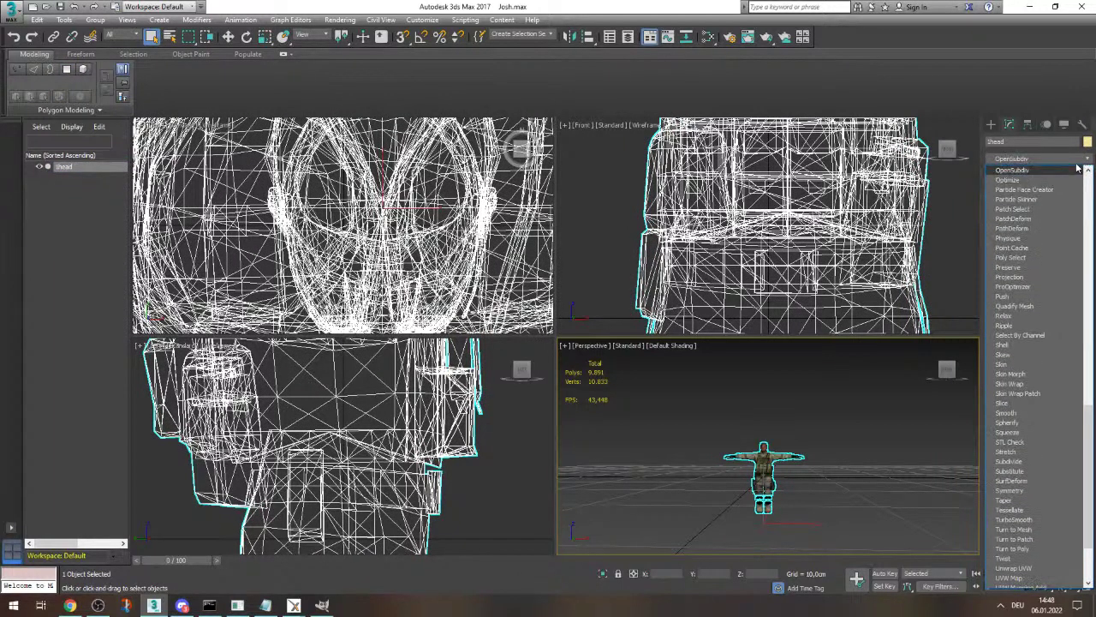
key("p")
key("p")
key("p")
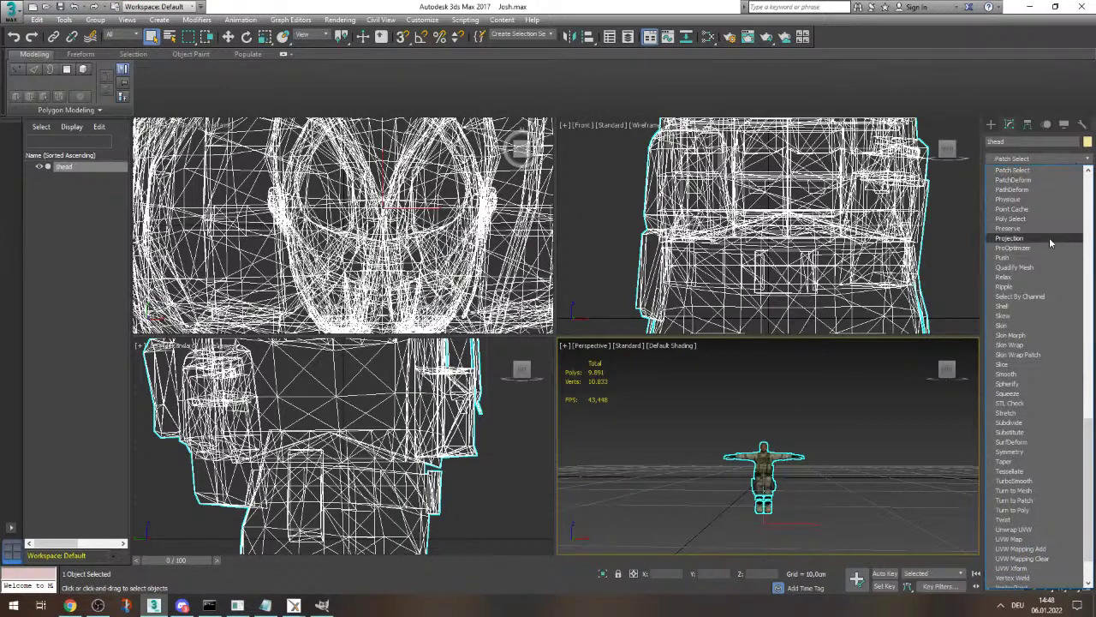
left_click(1039, 248)
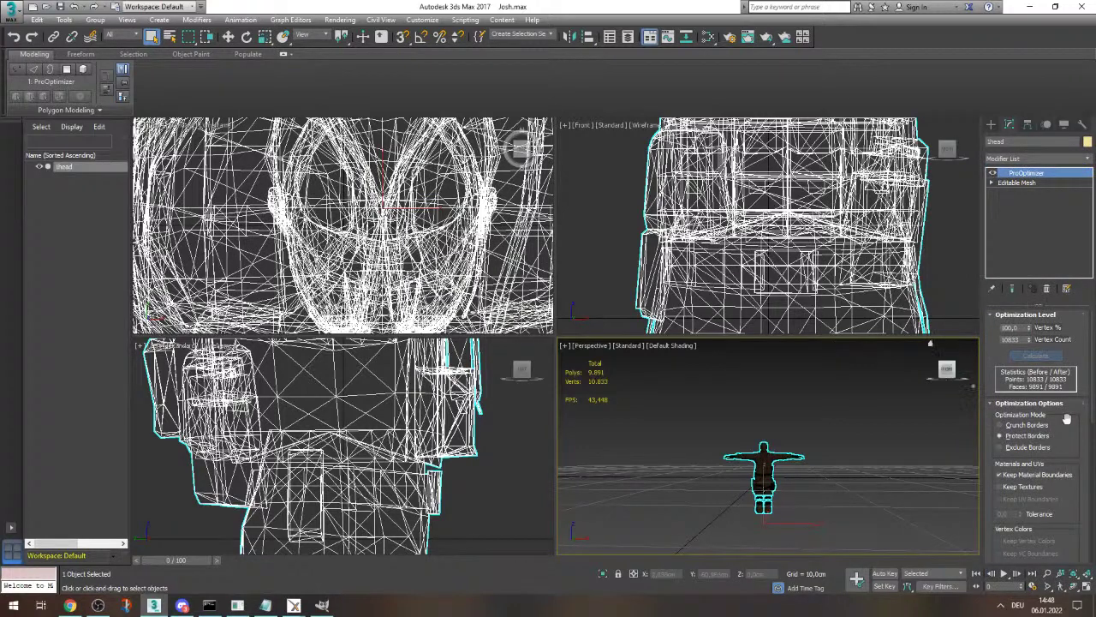
left_click(1024, 436)
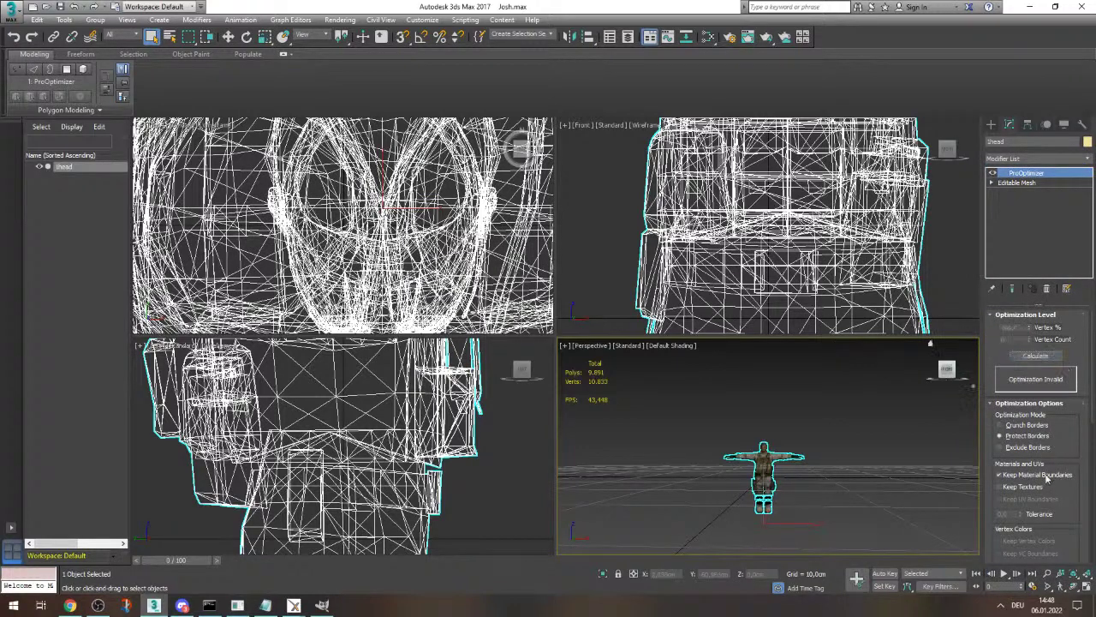
left_click(1036, 354)
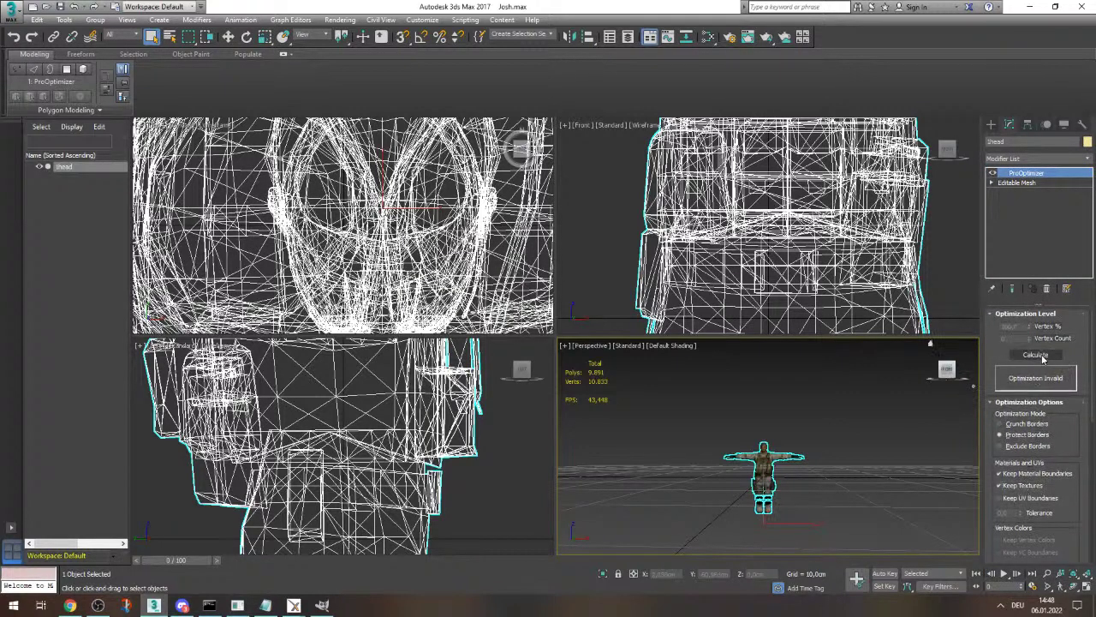
- Switch to OBS, look through its list of sources, and return to 3ds Max
left_click(98, 605)
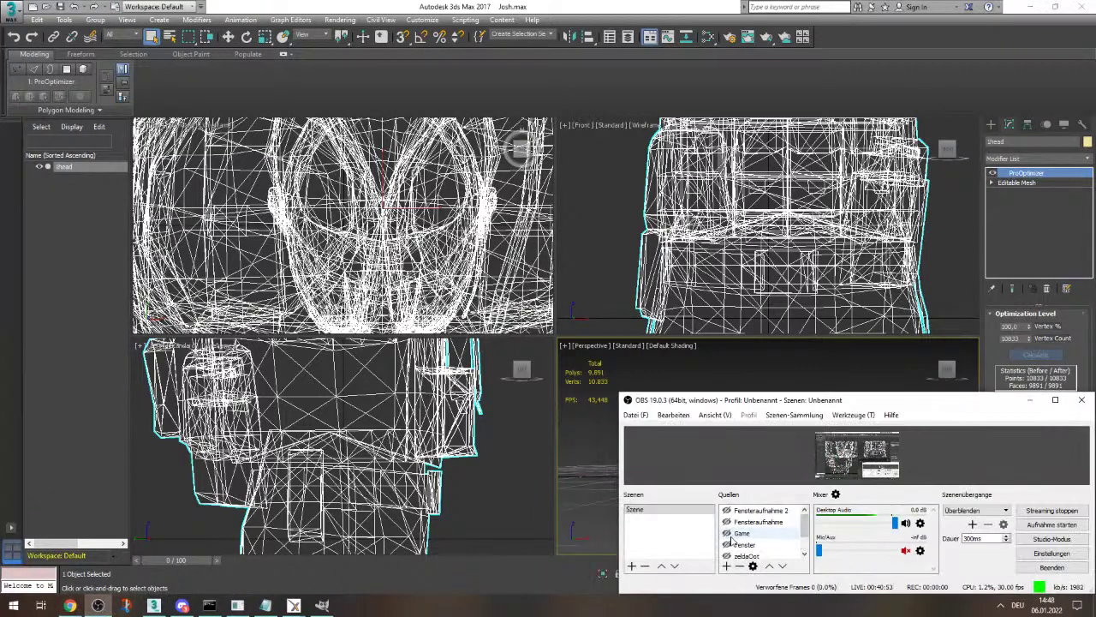
scroll(803, 544, "down", 2)
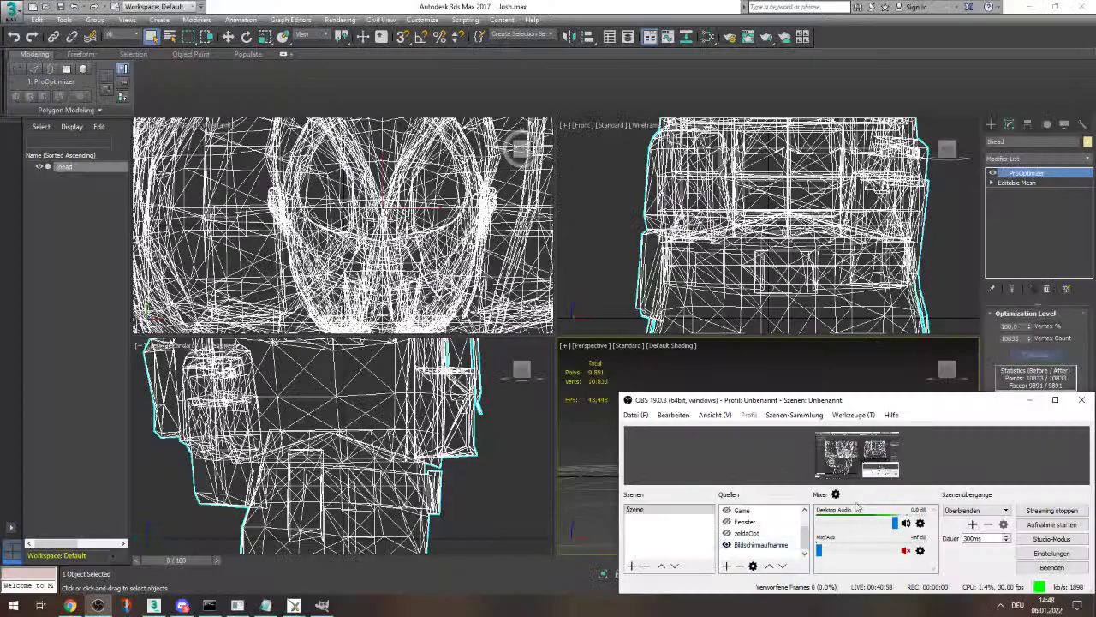
left_click(1021, 395)
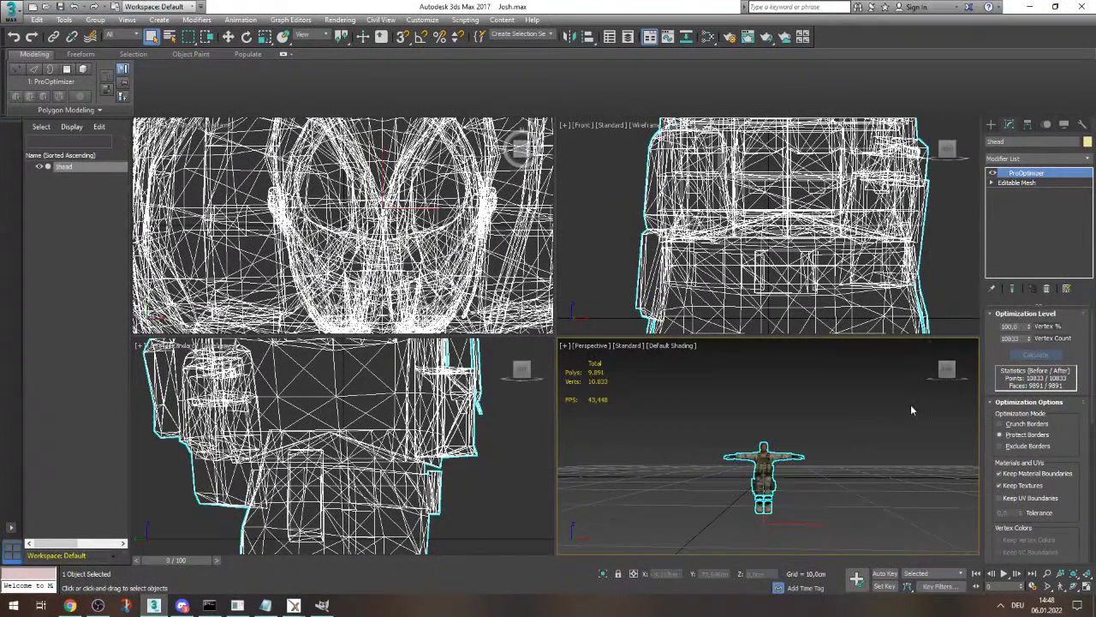
- Set the ProOptimizer vertex percentage to 55 and check the reduced character in the perspective view
left_click(1016, 327)
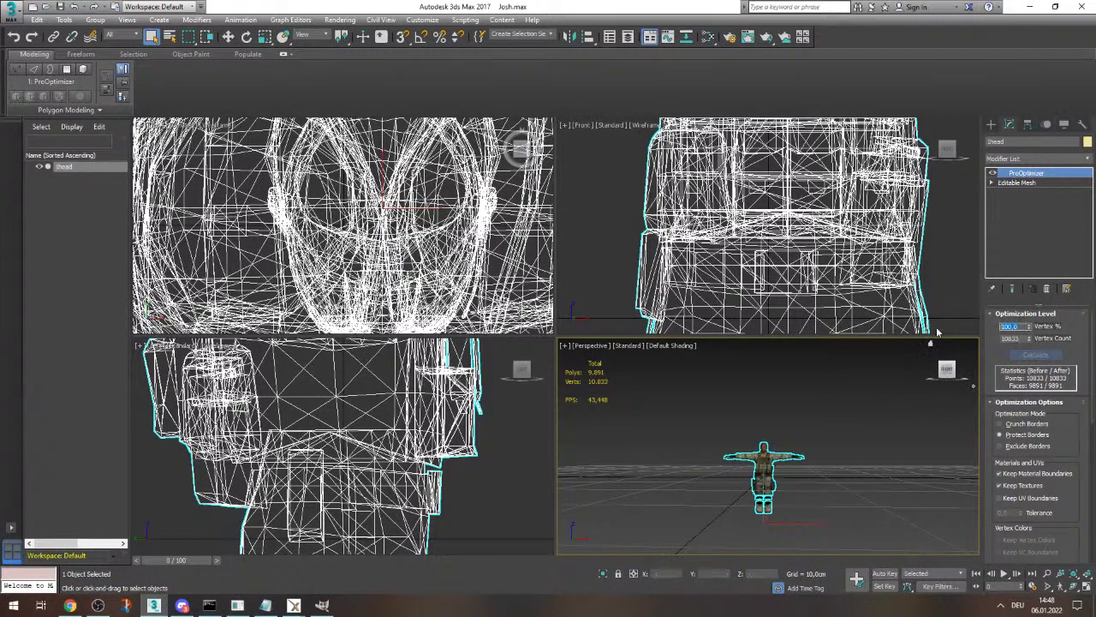
key("Return")
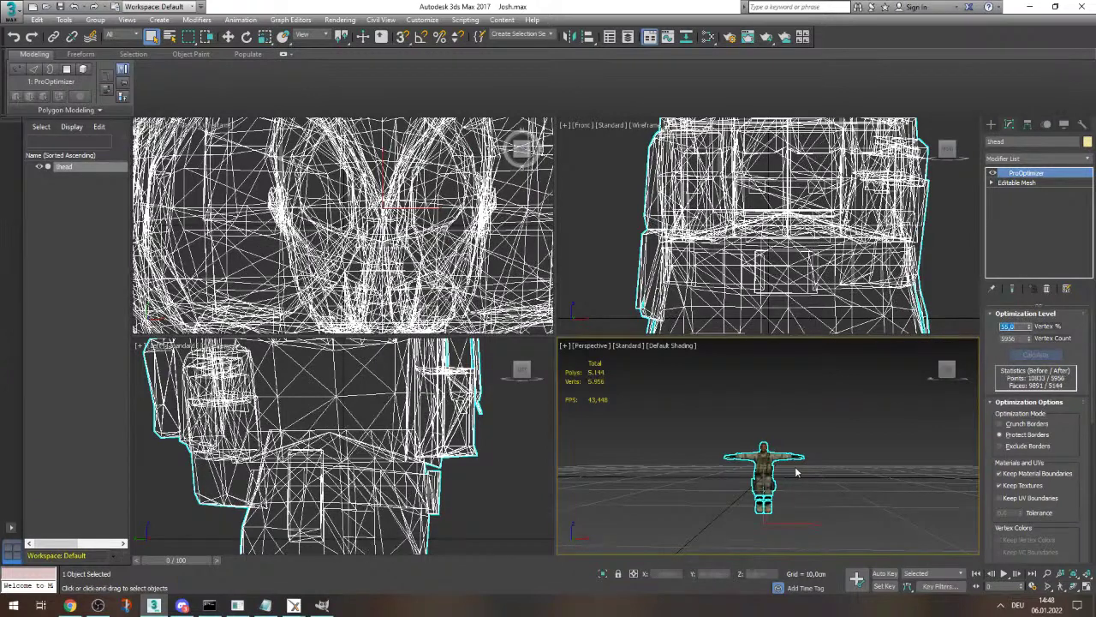
scroll(797, 472, "up", 10)
scroll(781, 457, "down", 8)
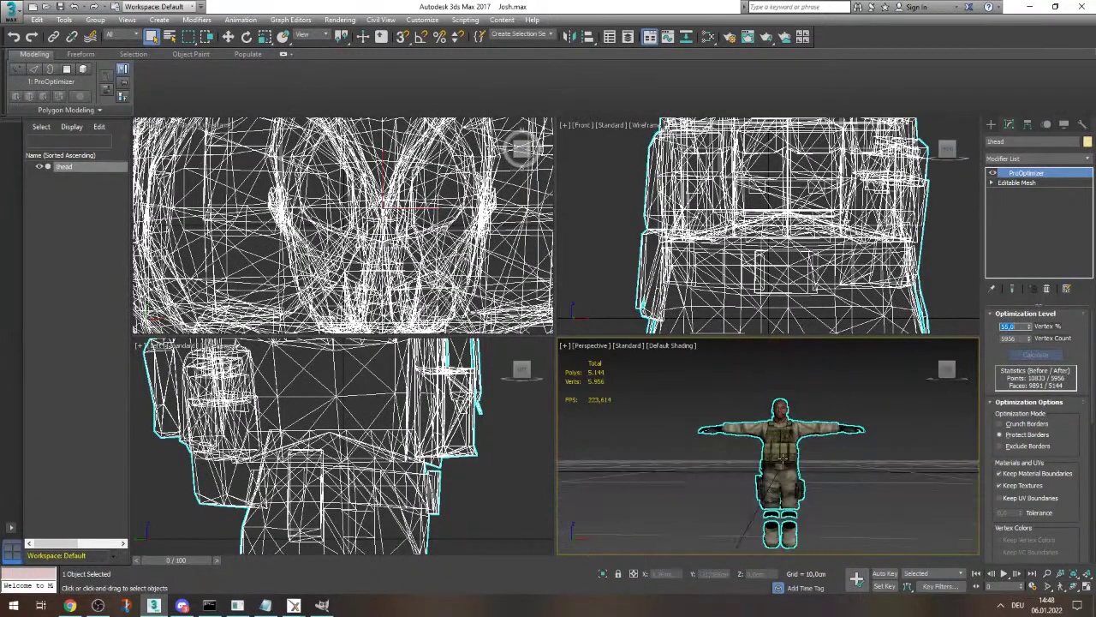
scroll(780, 454, "up", 6)
scroll(792, 418, "down", 4)
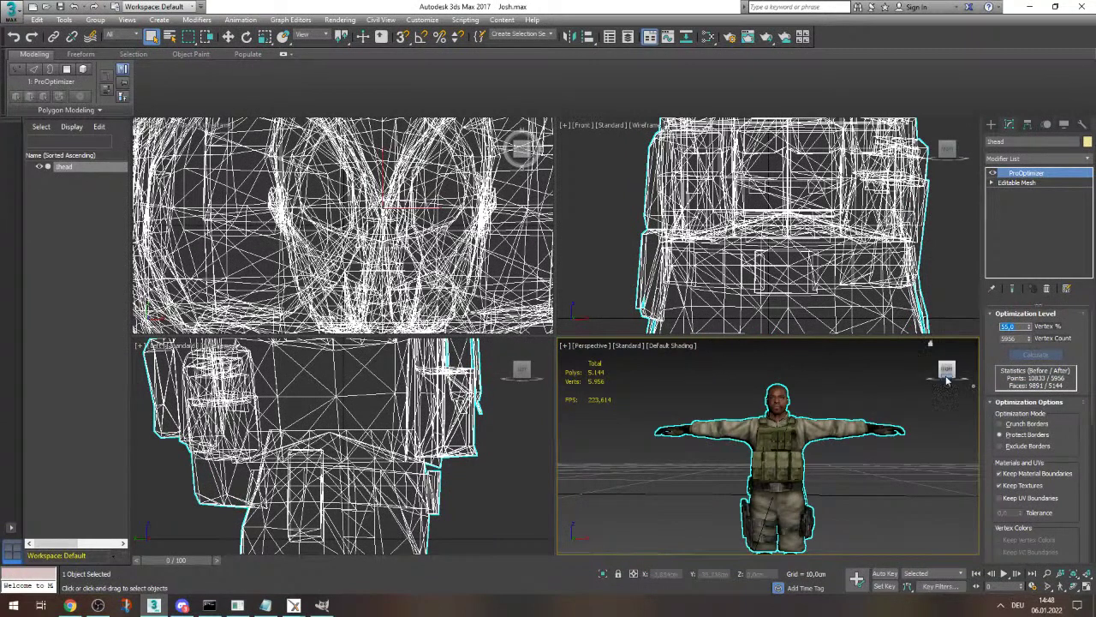
left_click_drag(946, 379, 913, 419)
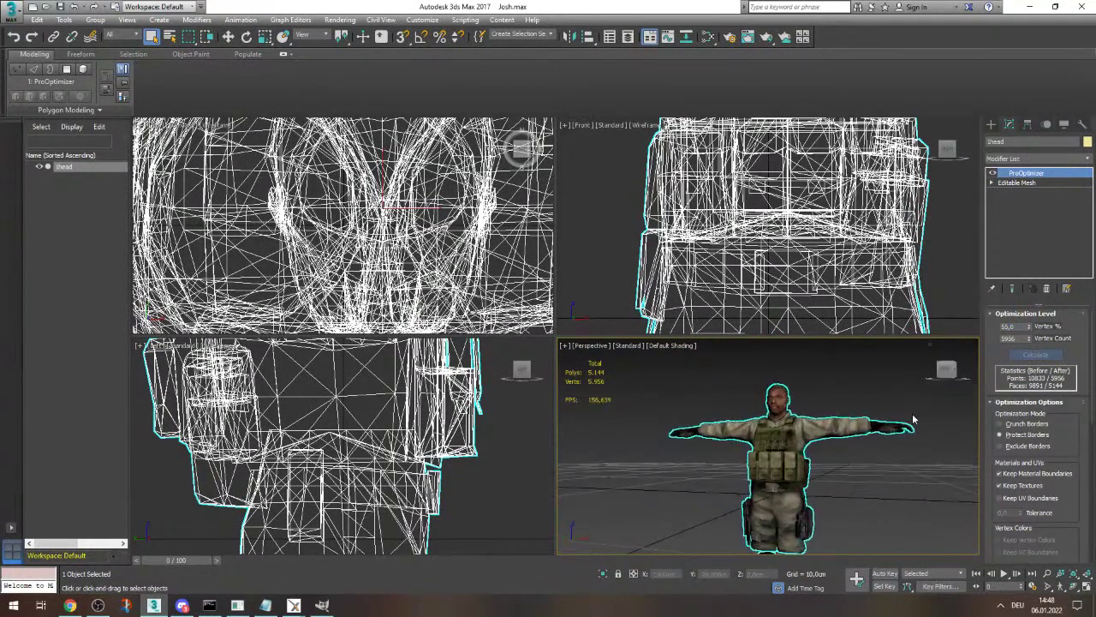
scroll(876, 485, "down", 5)
left_click(867, 490)
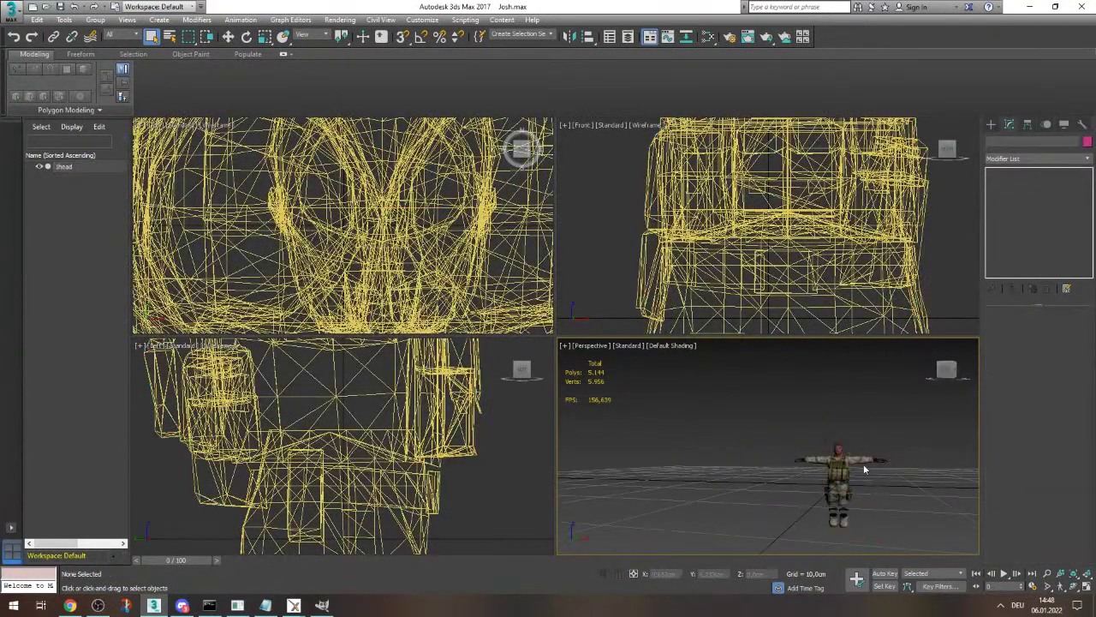
- Collapse the ProOptimizer modifier into the 1head mesh, accepting the warning, and inspect the character's face and body
left_click(876, 482)
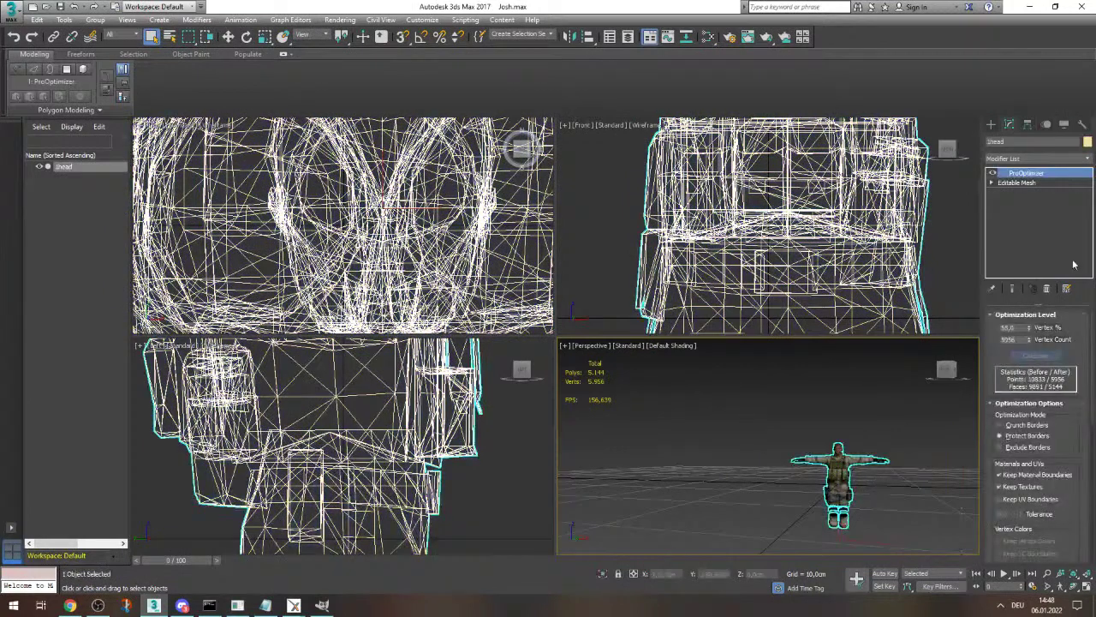
right_click(1030, 179)
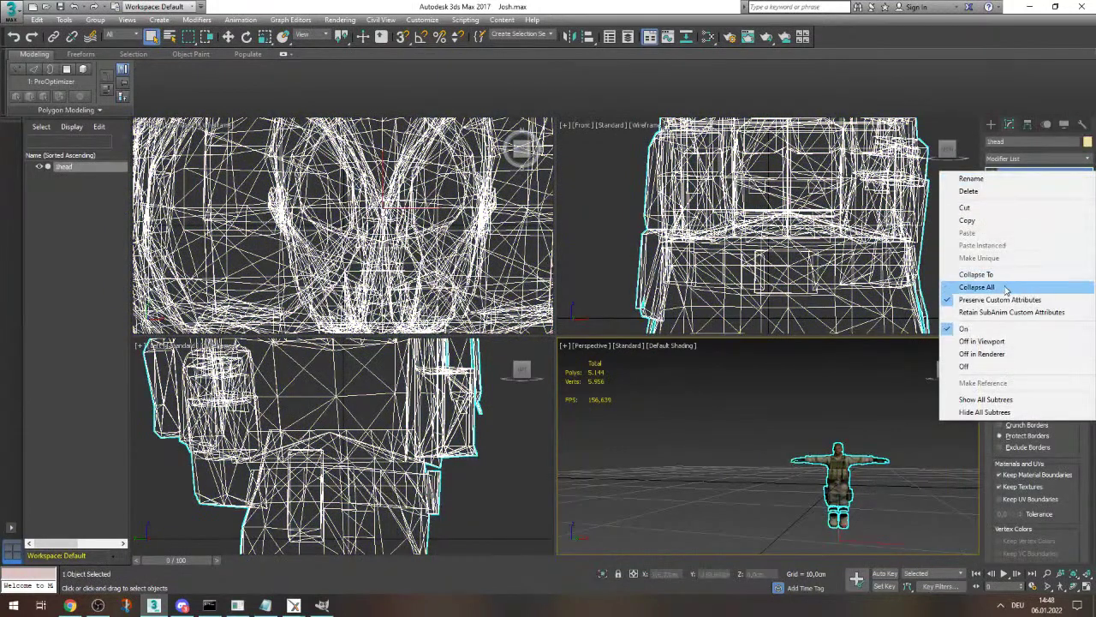
left_click(981, 274)
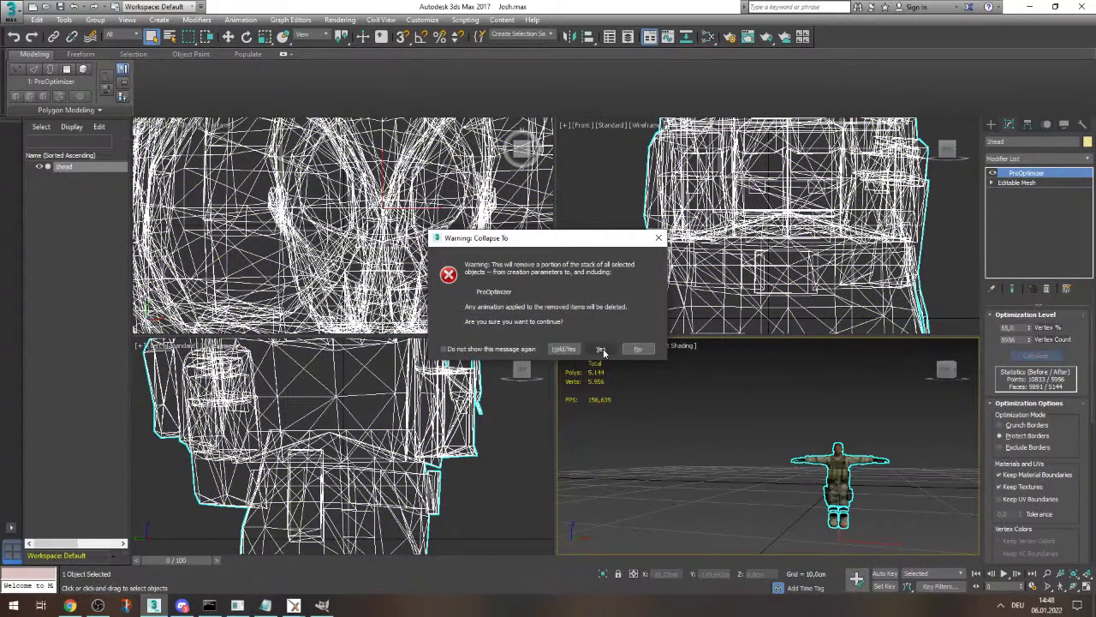
left_click(601, 349)
scroll(793, 436, "up", 8)
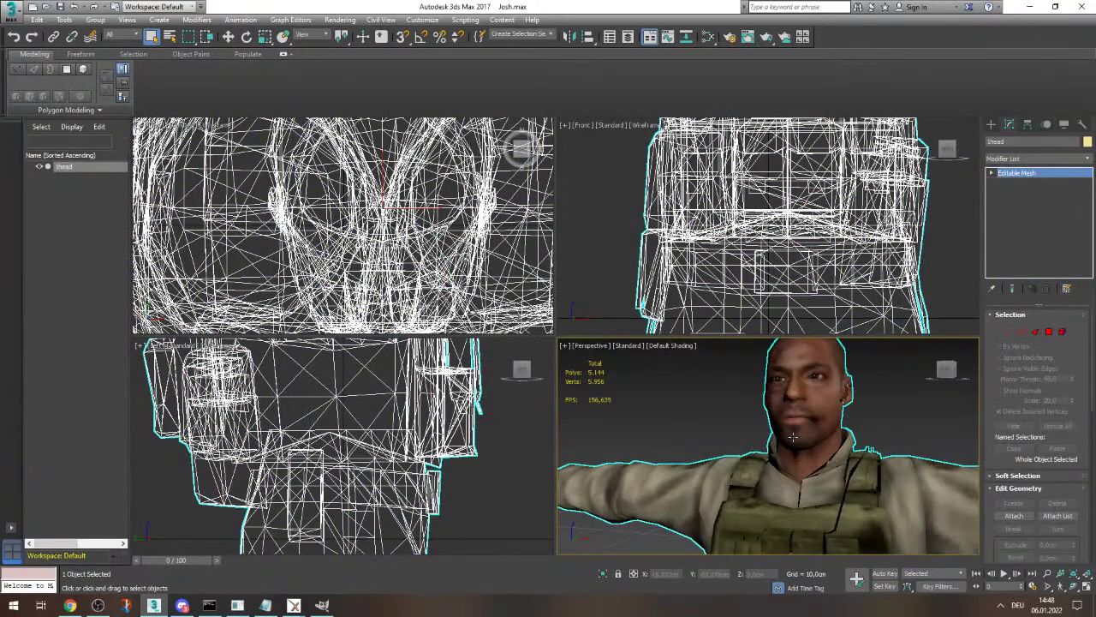
left_click_drag(944, 370, 916, 370)
scroll(744, 383, "down", 8)
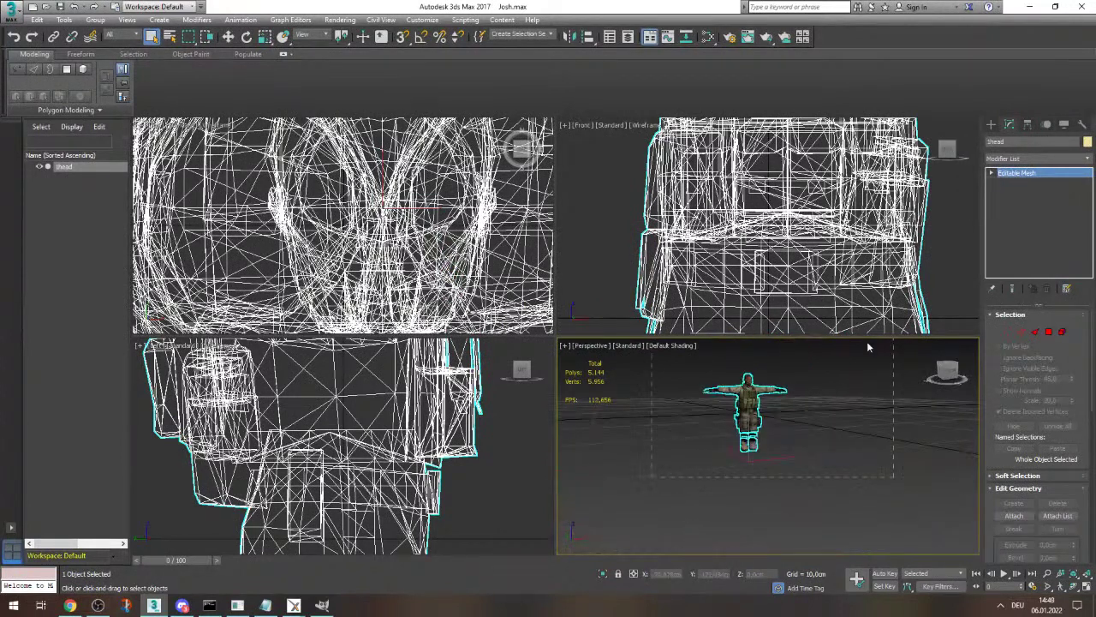
- Add an Edit Poly modifier to the 1head mesh and smooth all of its polygons
left_click(65, 71)
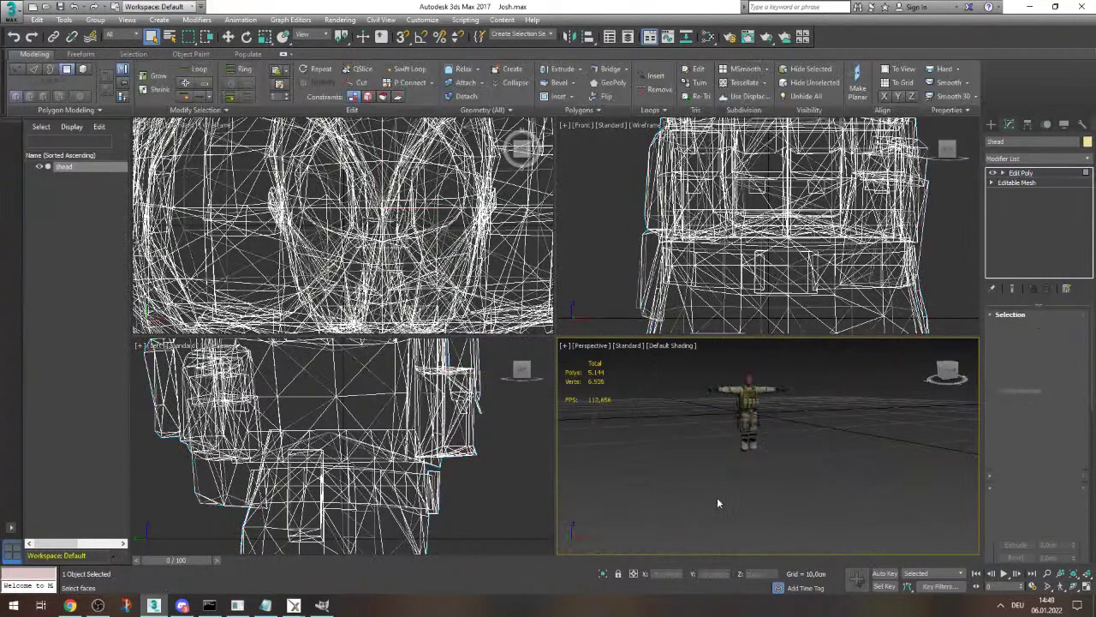
key("ctrl+a")
left_click(943, 86)
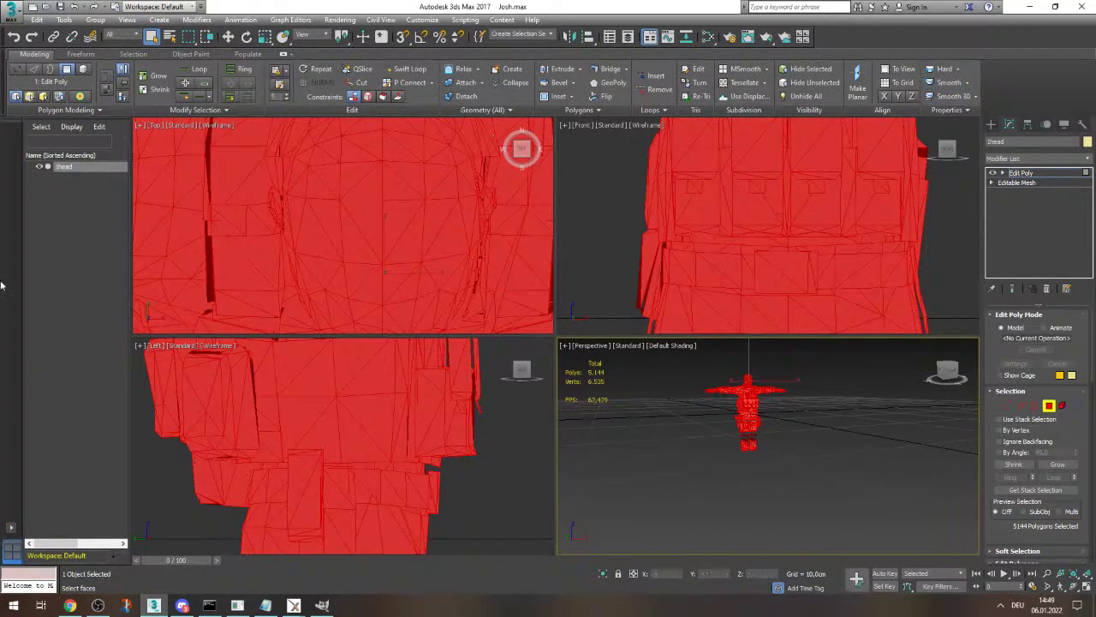
left_click(61, 274)
- Collapse the Edit Poly modifier on the 1head mesh, accepting the warning, and inspect the smoothed character from the front
left_click(747, 411)
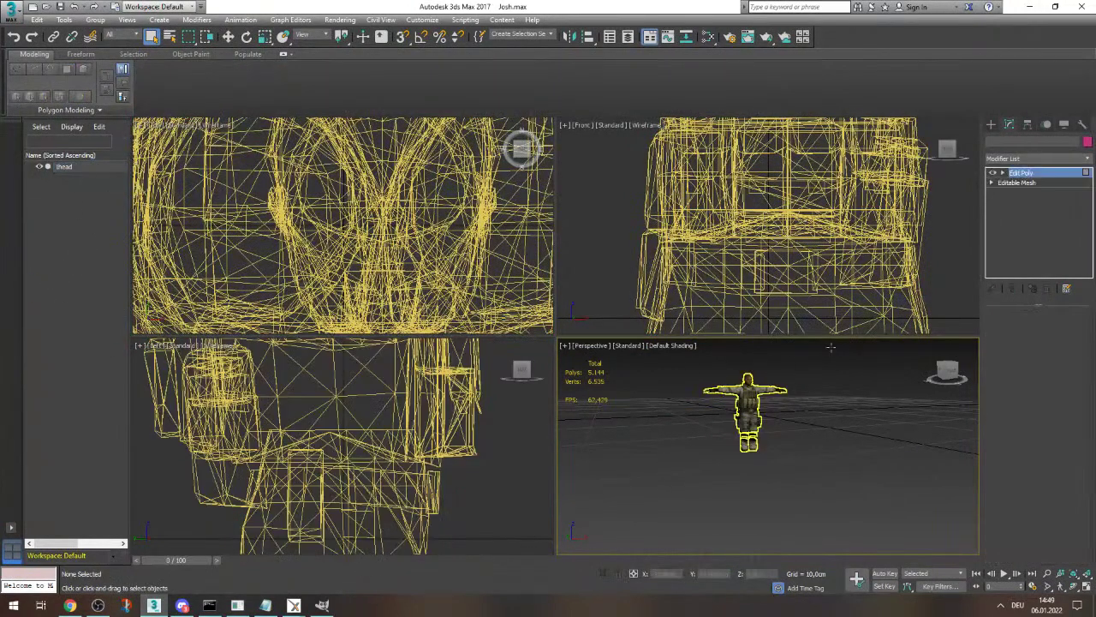
right_click(1032, 174)
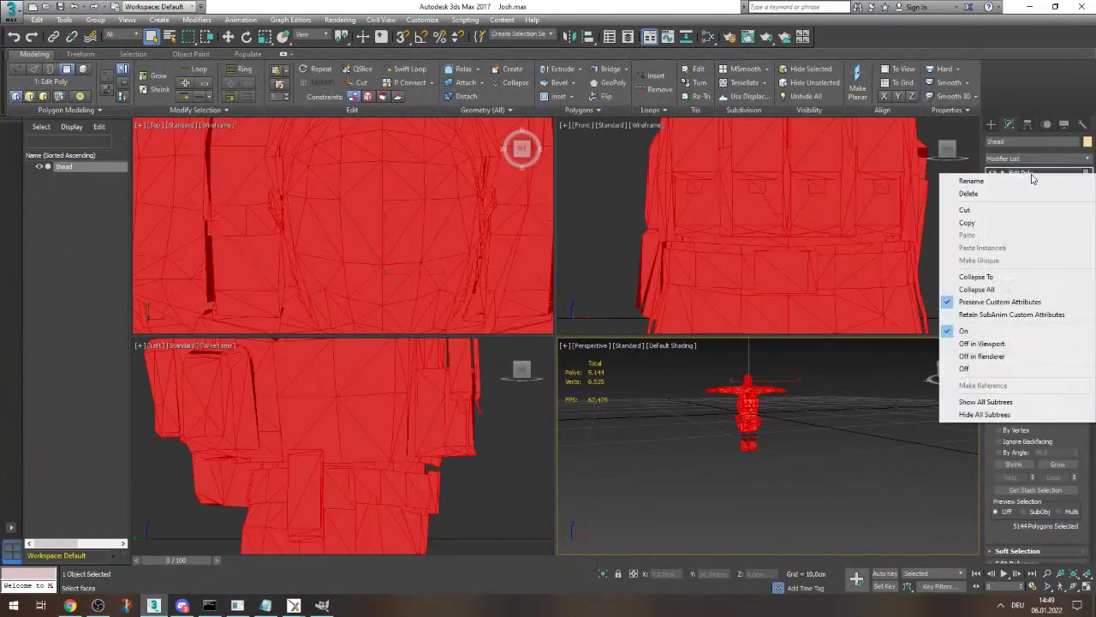
left_click(977, 276)
left_click(600, 351)
left_click(650, 361)
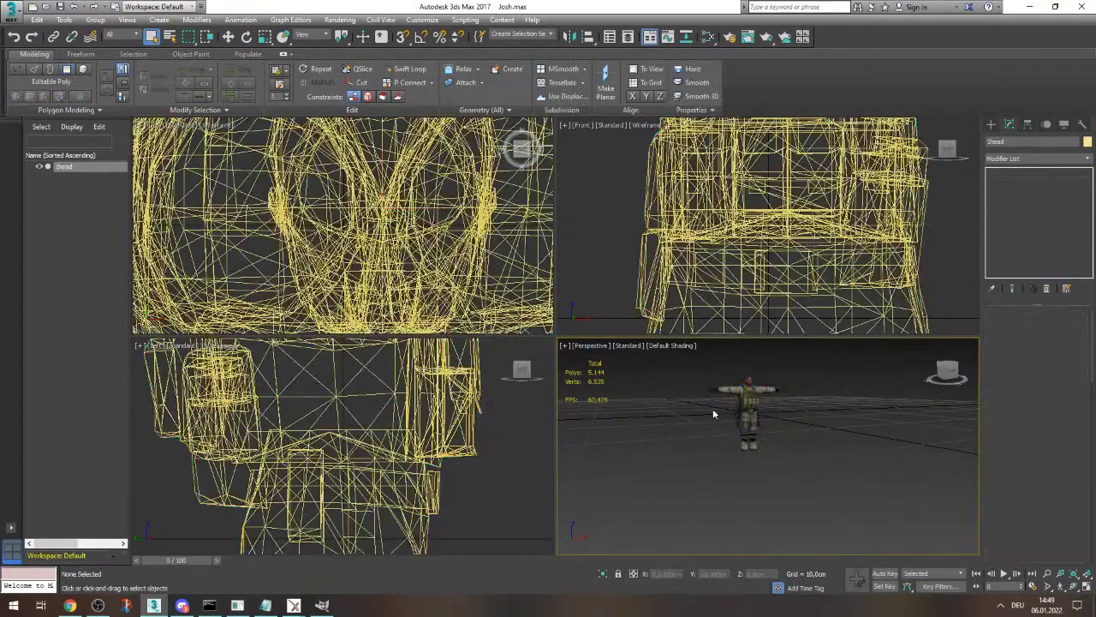
scroll(790, 364, "down", 3)
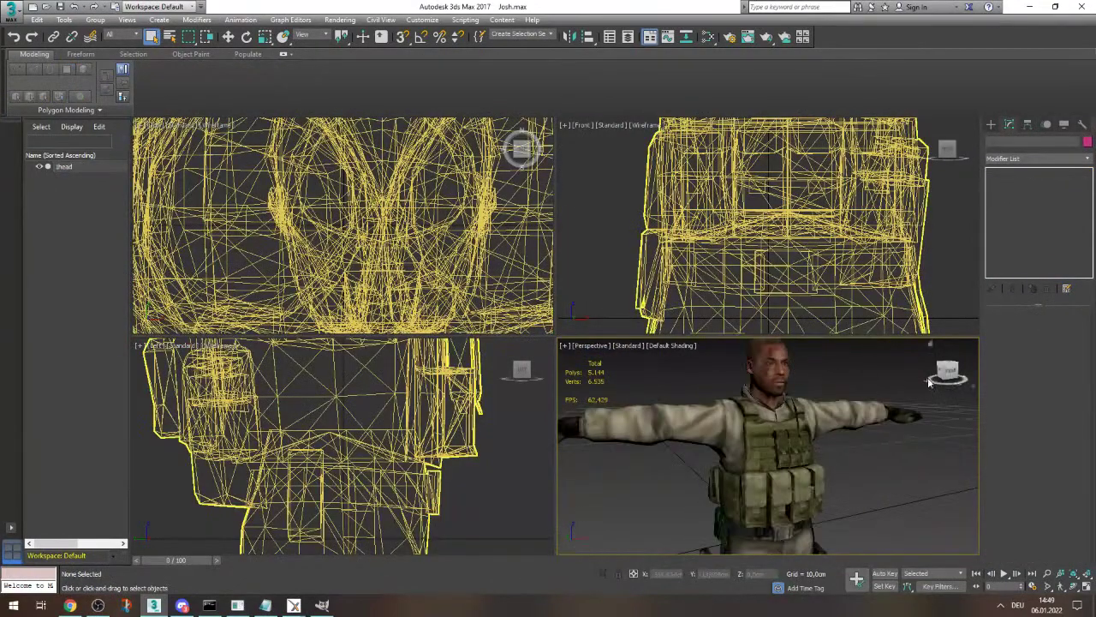
mouse_move(947, 371)
left_mouse_down()
mouse_move(912, 374)
mouse_move(961, 366)
left_mouse_up()
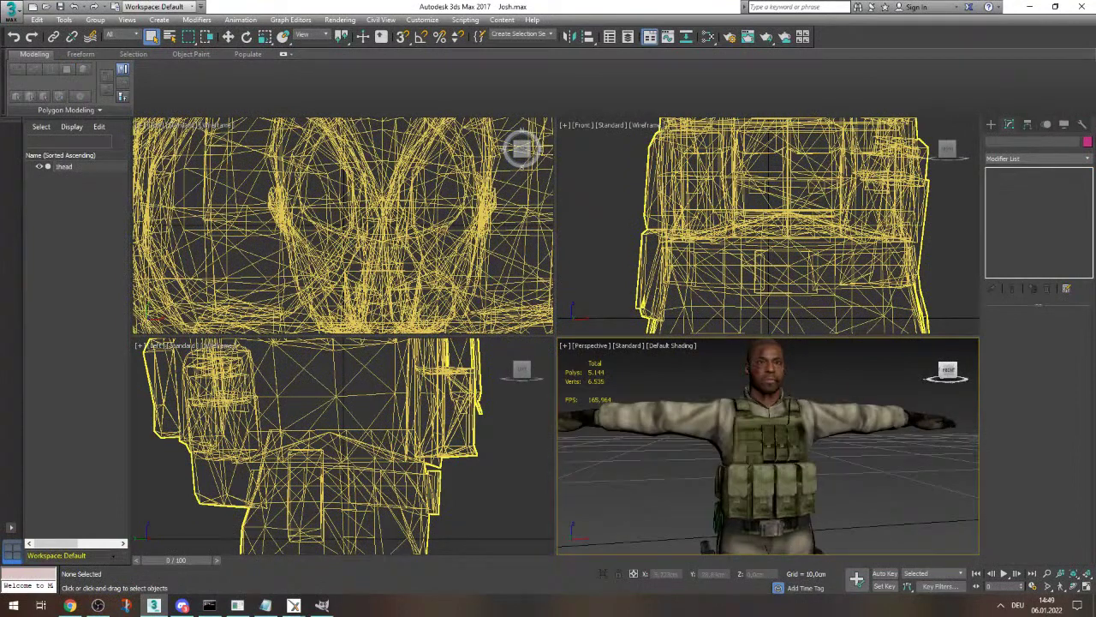
scroll(728, 379, "down", 3)
scroll(728, 378, "up", 2)
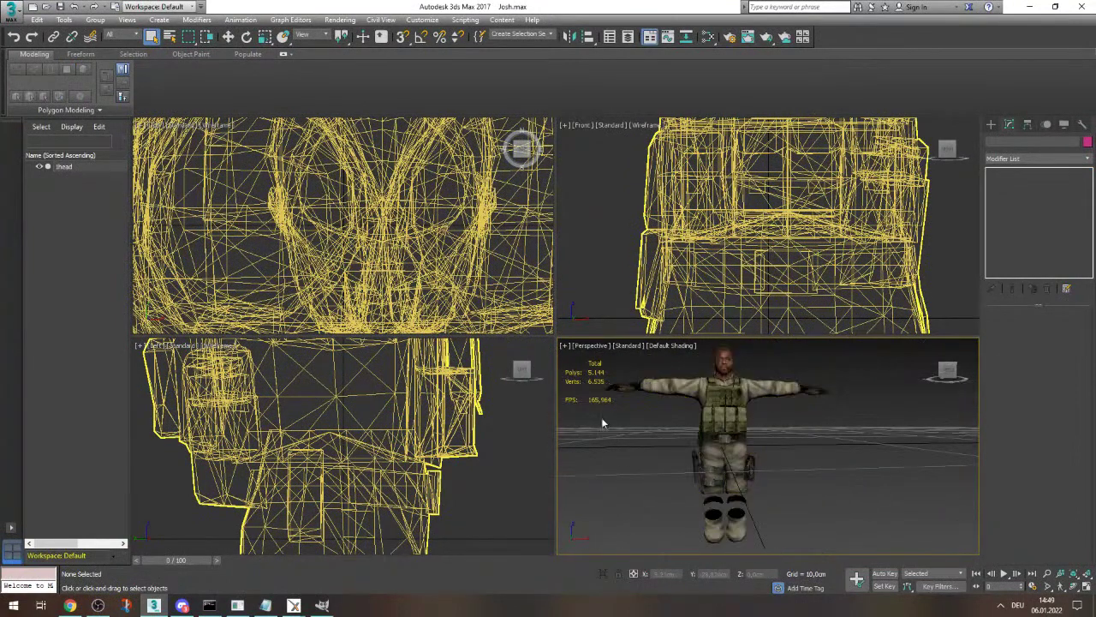
- Open the Slate Material Editor with nothing selected and delete the outdated material and bitmap nodes from View1
left_click(81, 169)
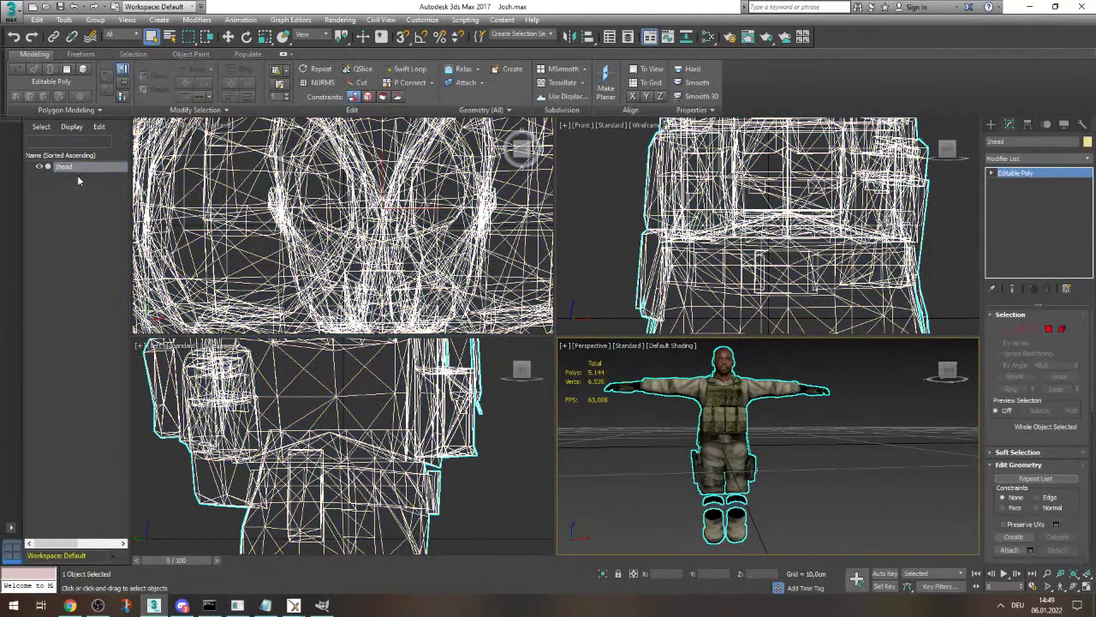
left_click(66, 203)
left_click(708, 37)
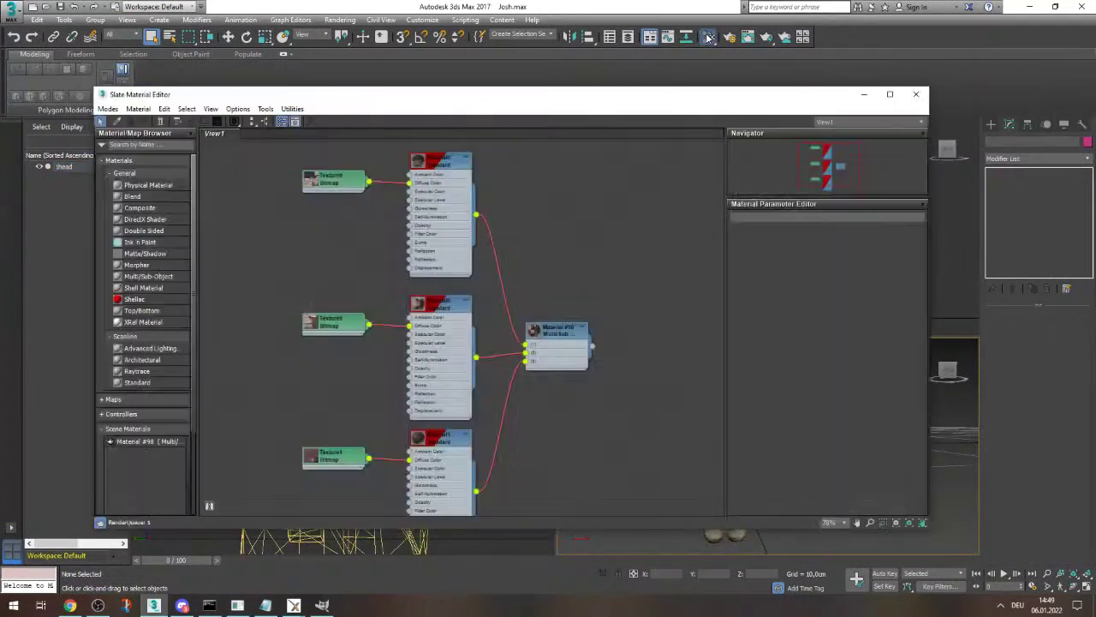
scroll(150, 389, "down", 1)
scroll(344, 350, "down", 4)
left_click_drag(301, 480, 467, 198)
key("Delete")
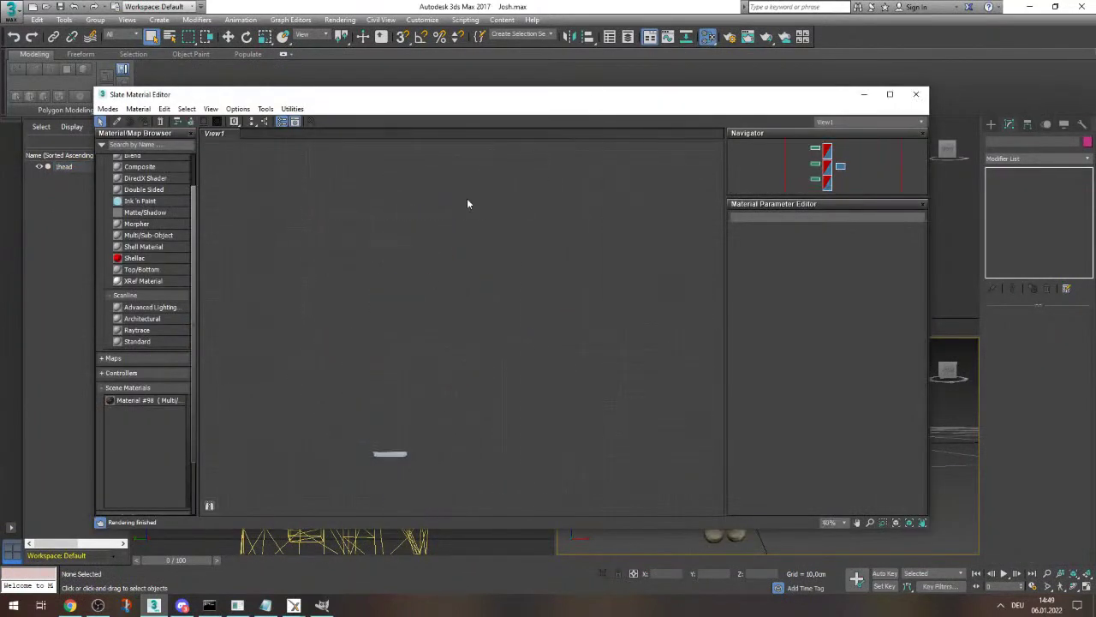
- Load the scene's Multi/Sub-Object material into View1 and examine its two standard materials and their bitmap nodes
double_click(145, 400)
scroll(331, 283, "up", 3)
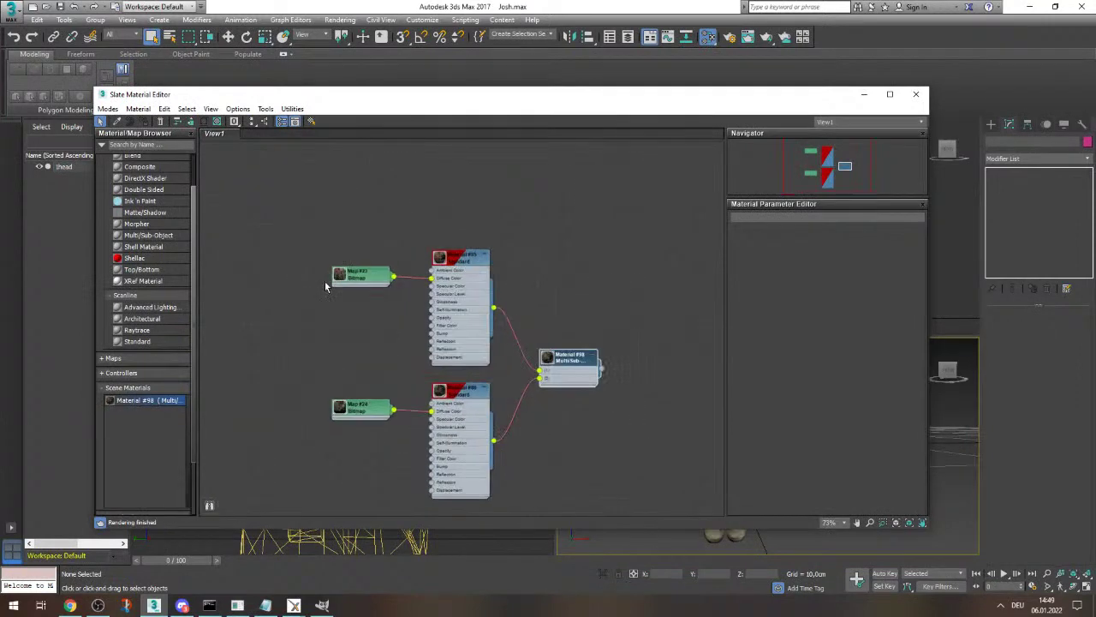
scroll(330, 283, "up", 2)
scroll(358, 283, "up", 2)
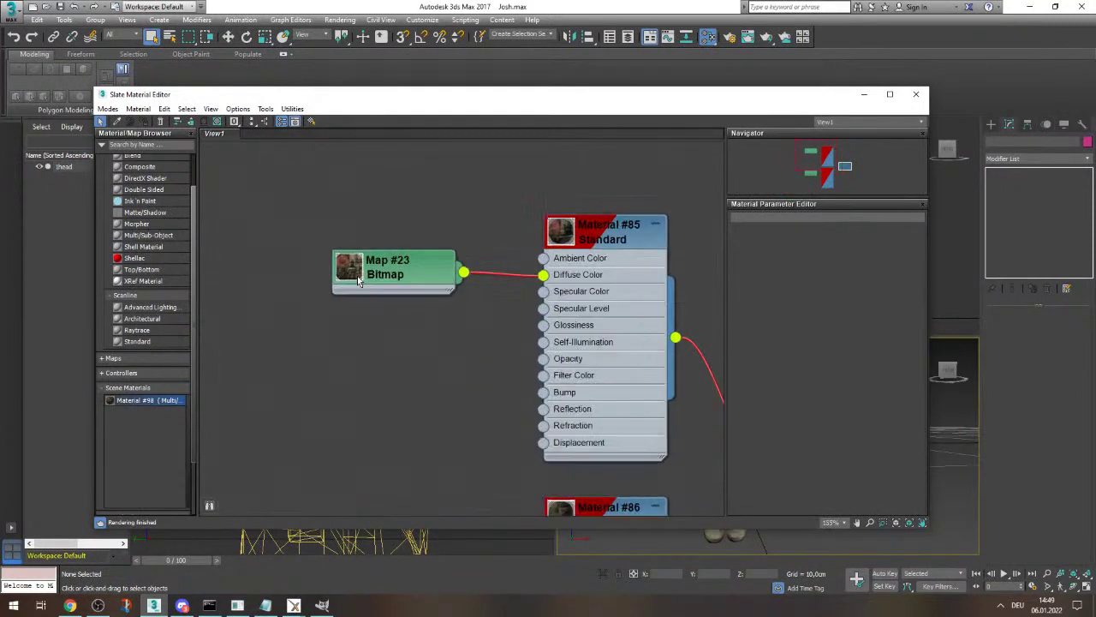
middle_click_drag(381, 367, 408, 330)
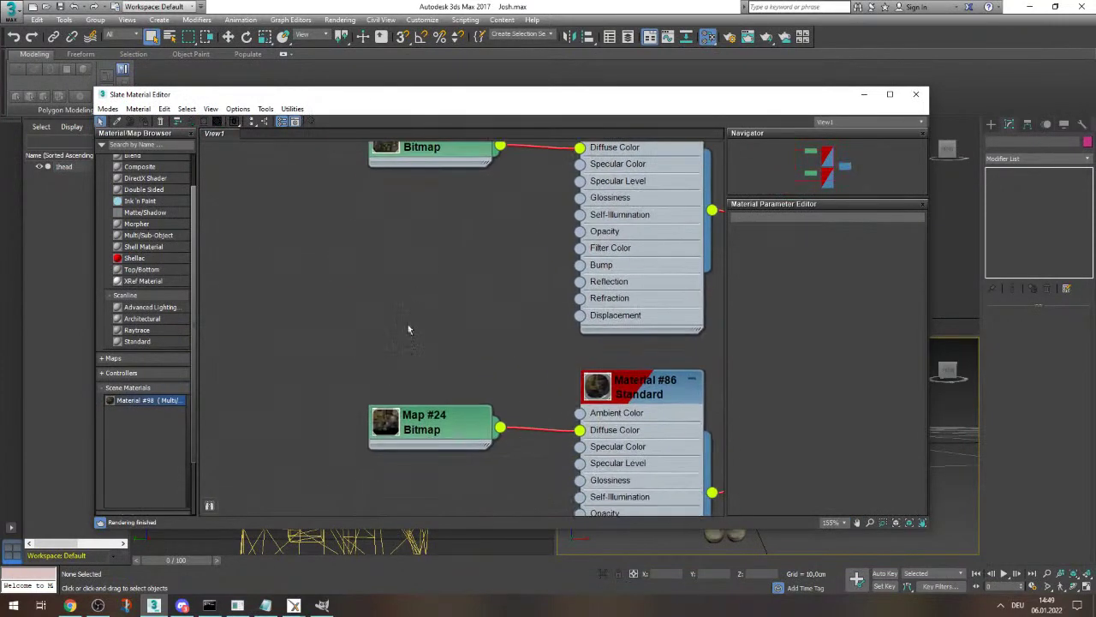
- Close the material editor, start a file import, and try to delete the joshGimmeyoLegs folder on the Desktop
left_click(915, 95)
left_click(12, 10)
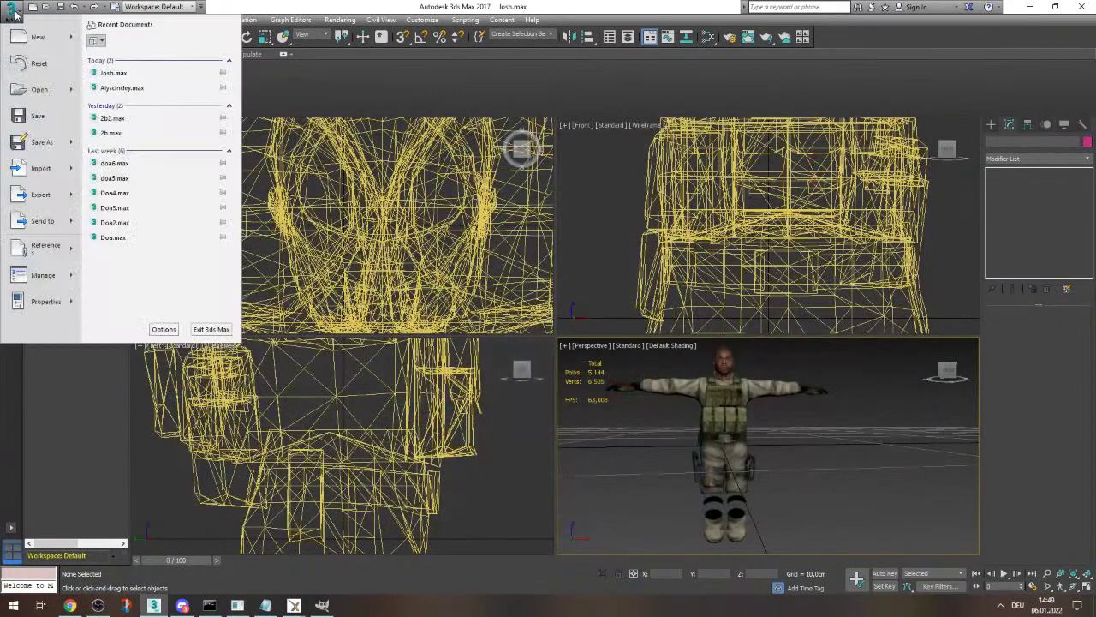
left_click(47, 169)
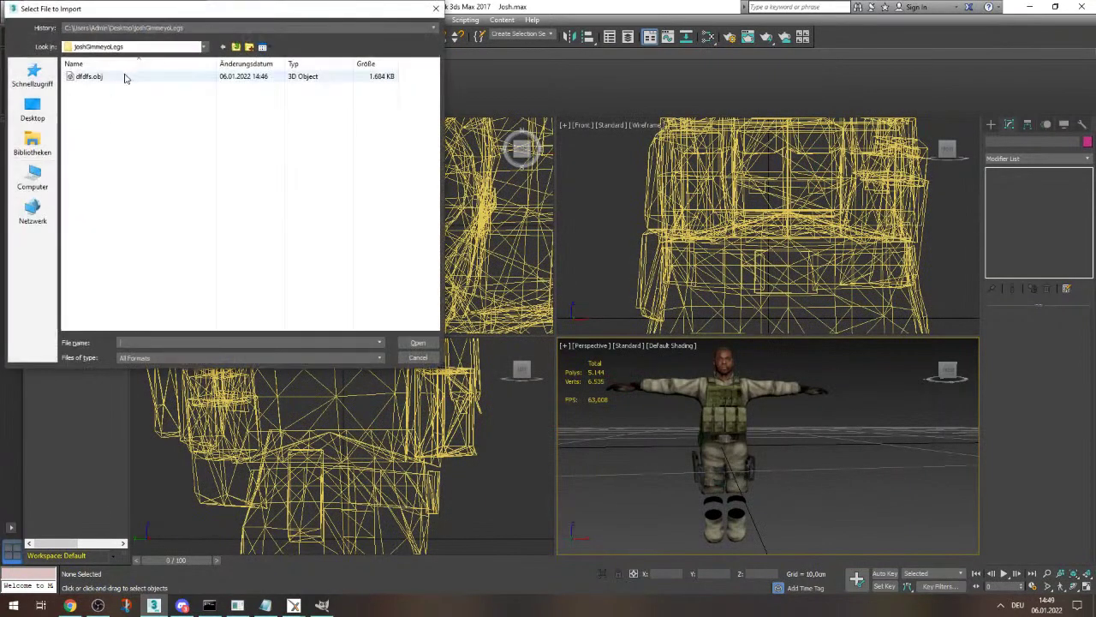
left_click(152, 47)
scroll(100, 102, "up", 2)
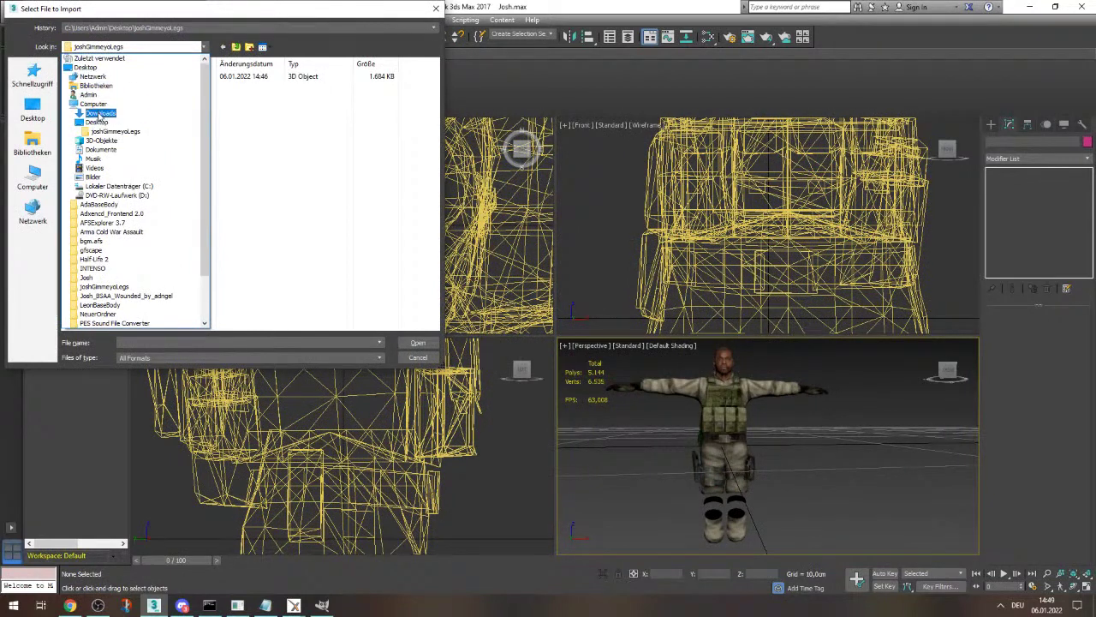
left_click(88, 67)
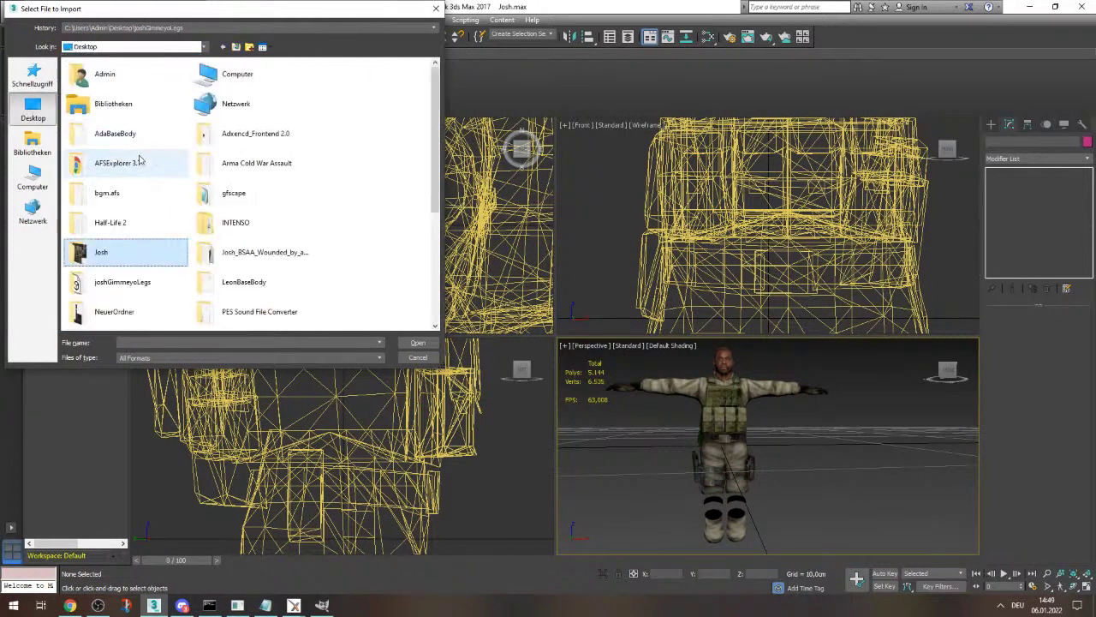
left_click(139, 285)
key("Delete")
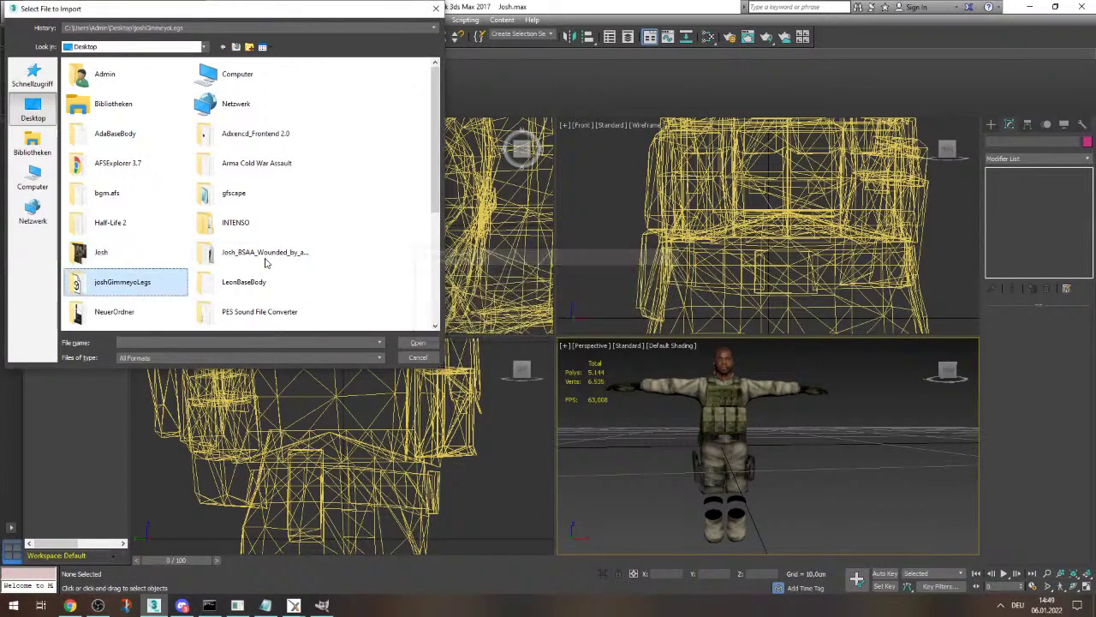
- Browse the import dialog to the Downloads\Obtool\Base folder and open Kevin.fbx, backing out at the FBX import options
double_click(77, 75)
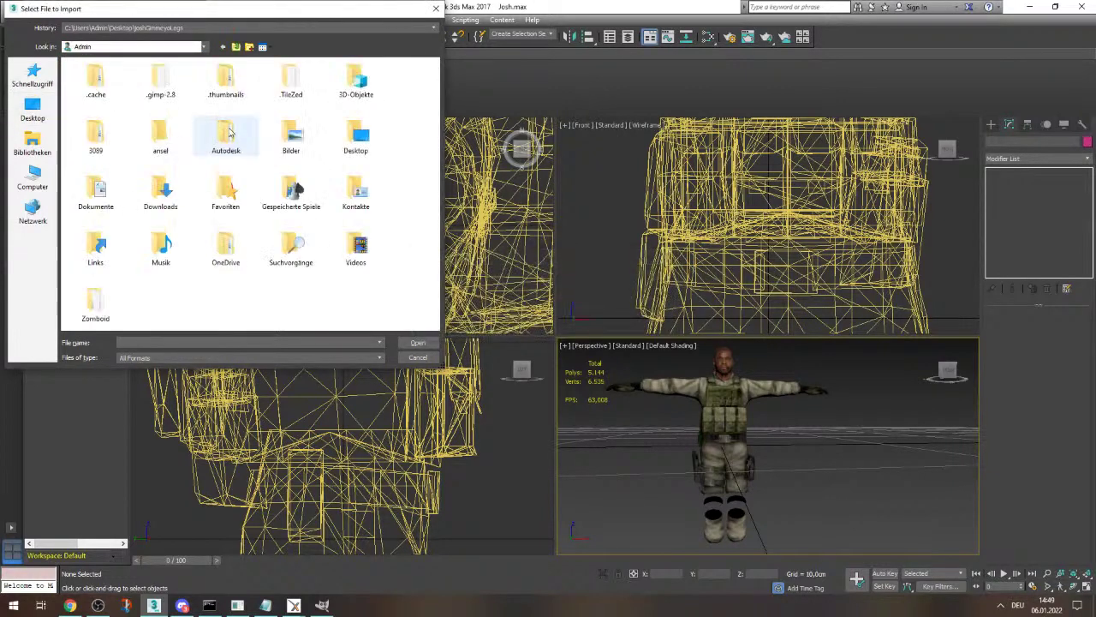
double_click(162, 190)
double_click(119, 90)
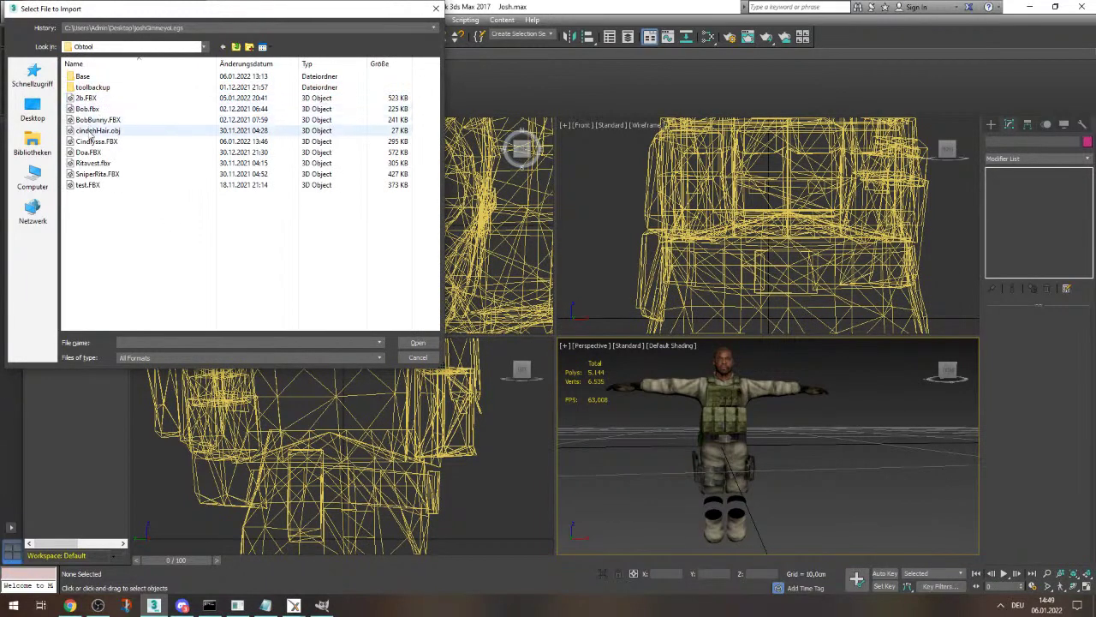
double_click(94, 77)
double_click(98, 163)
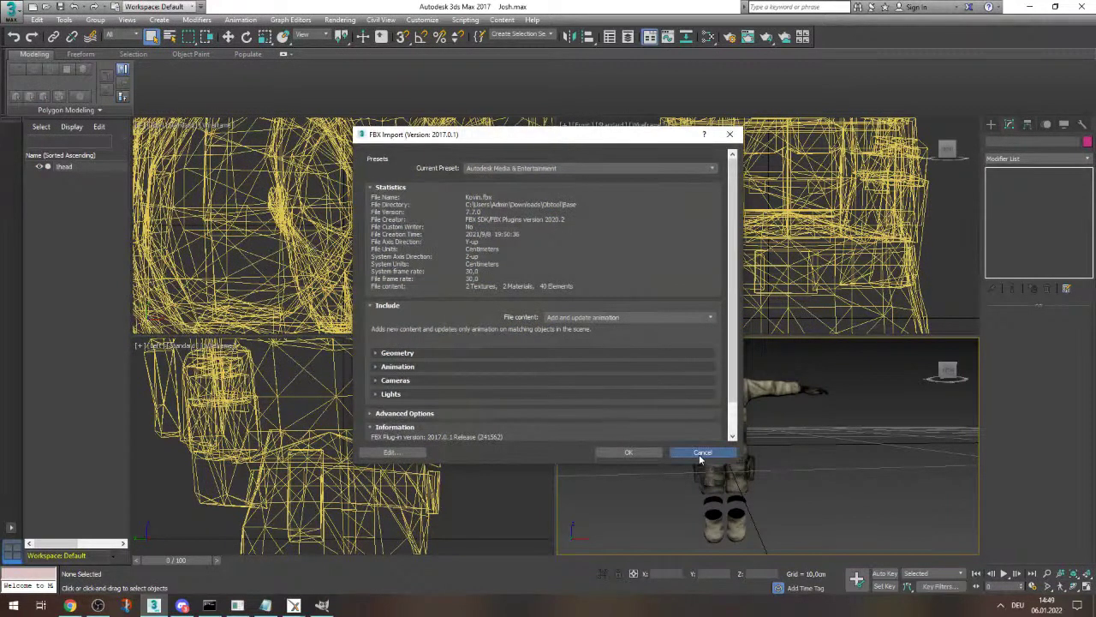
left_click(702, 452)
- Save the scene under the new file name Josh2
left_click(11, 8)
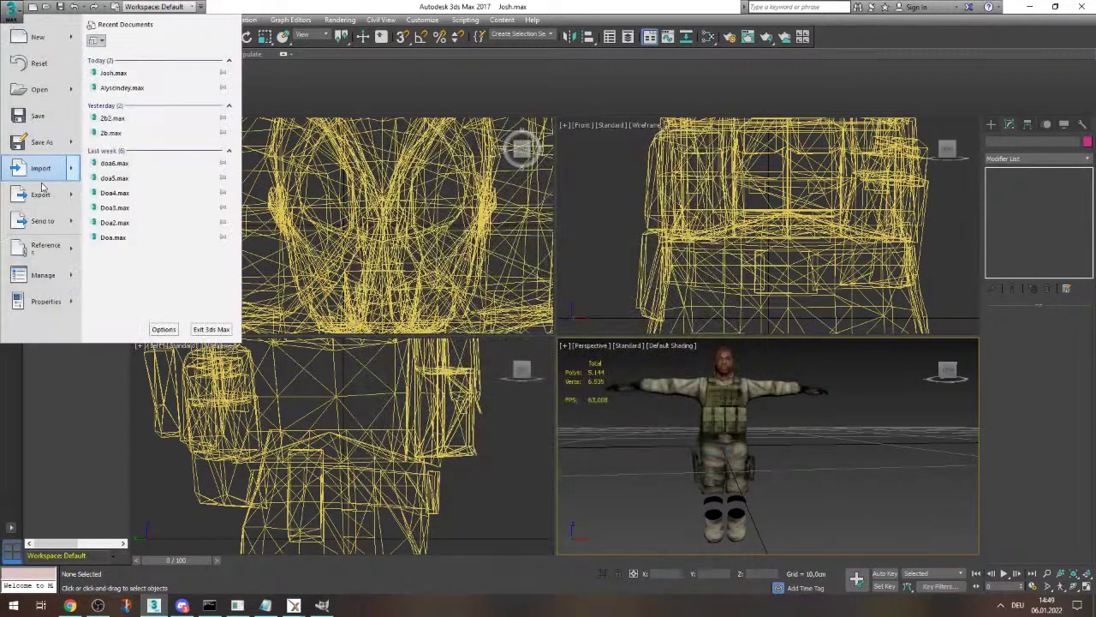
key("Escape")
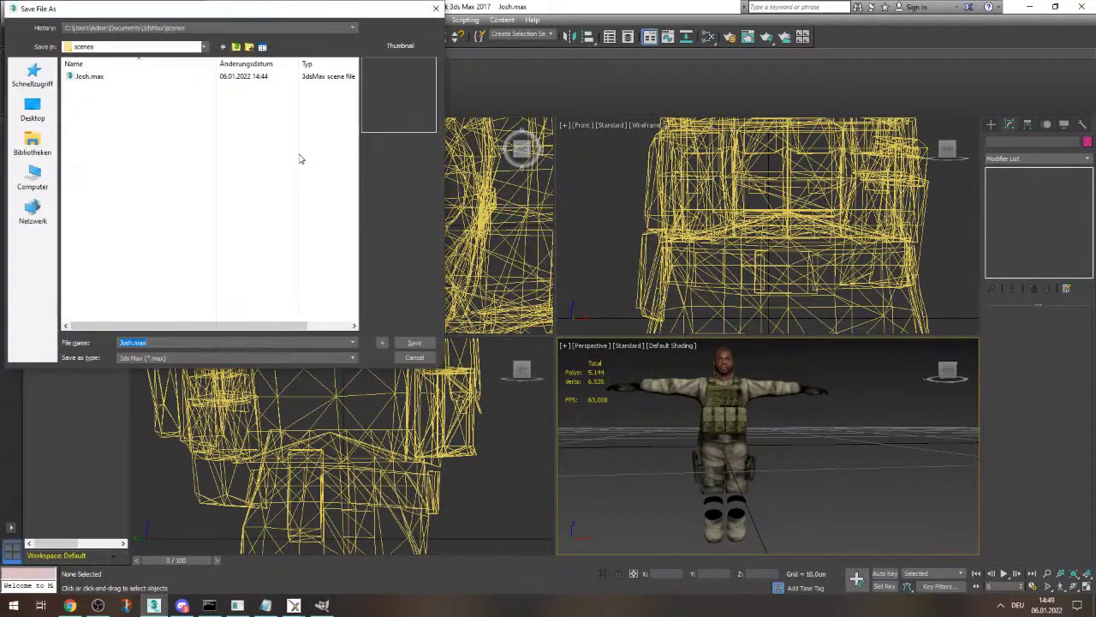
type("Josh2")
key("Return")
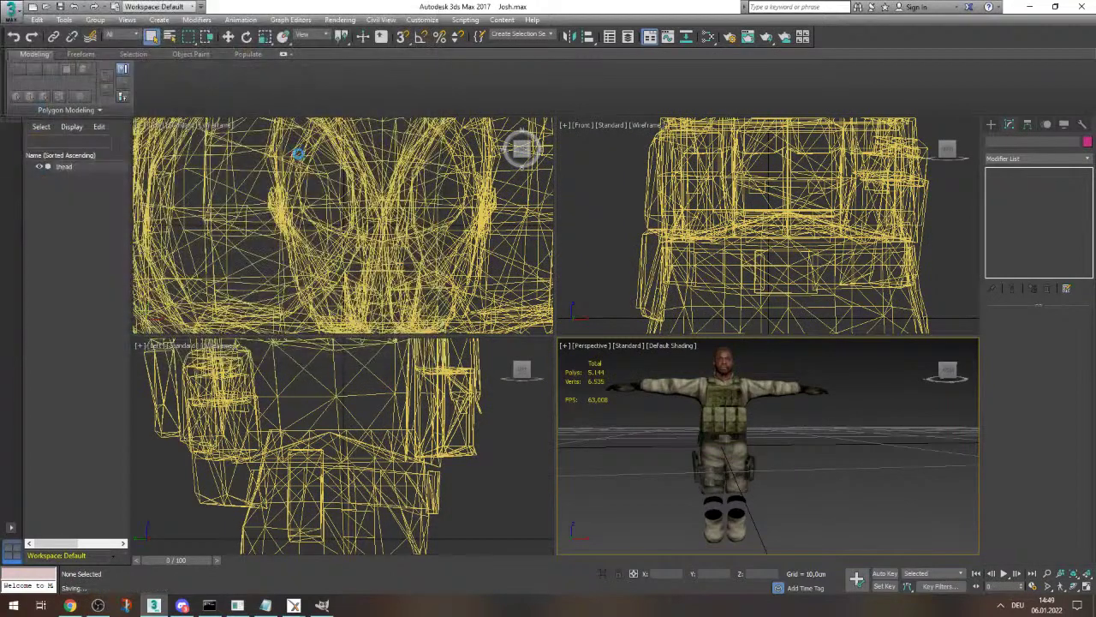
- Import Kevin.fbx from the Base folder with animation included and bone conversion set to Convert as dummy
left_click(8, 12)
left_click(40, 168)
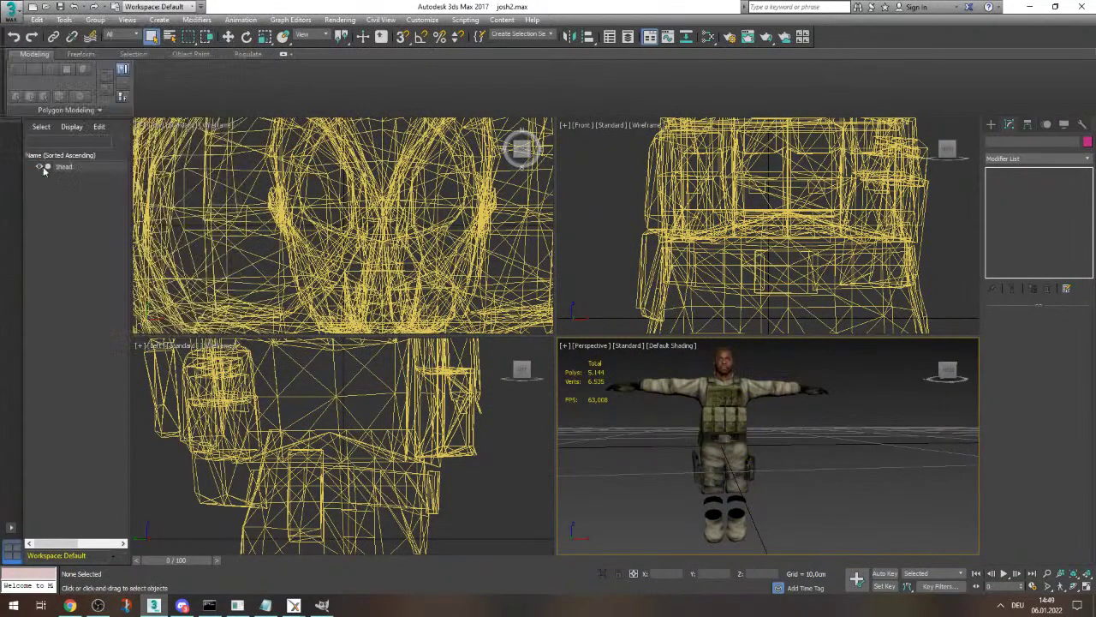
double_click(92, 130)
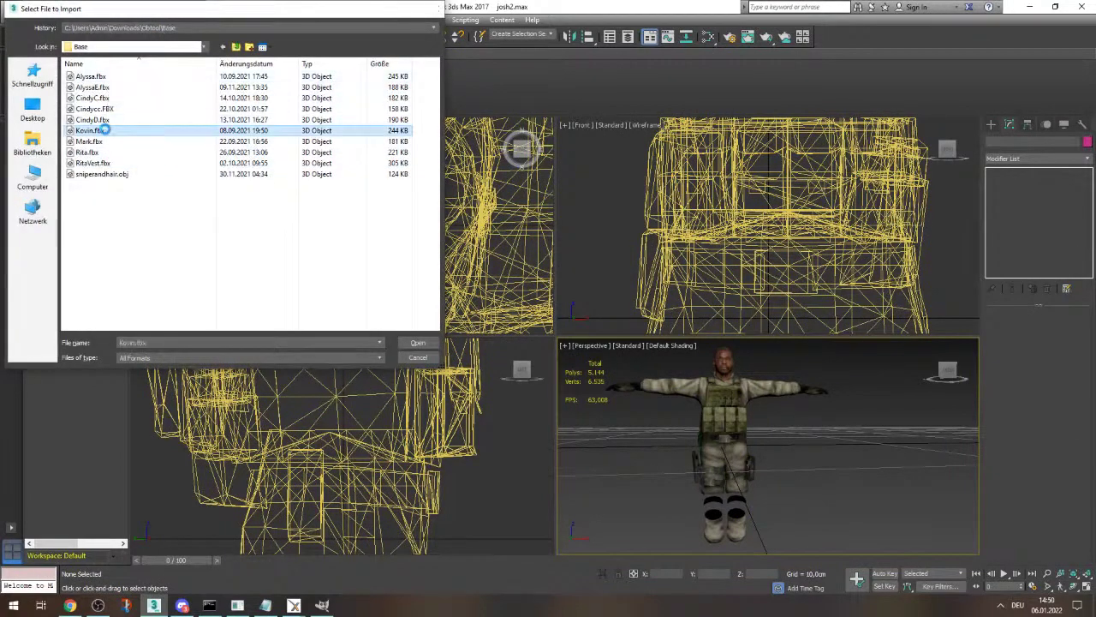
left_click(397, 367)
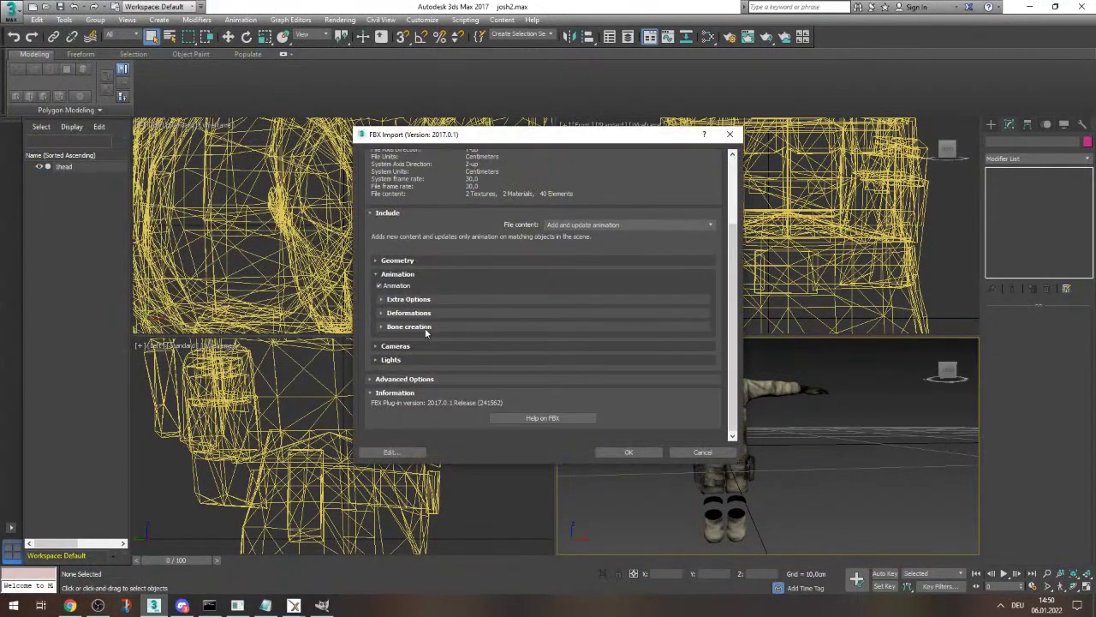
left_click(409, 328)
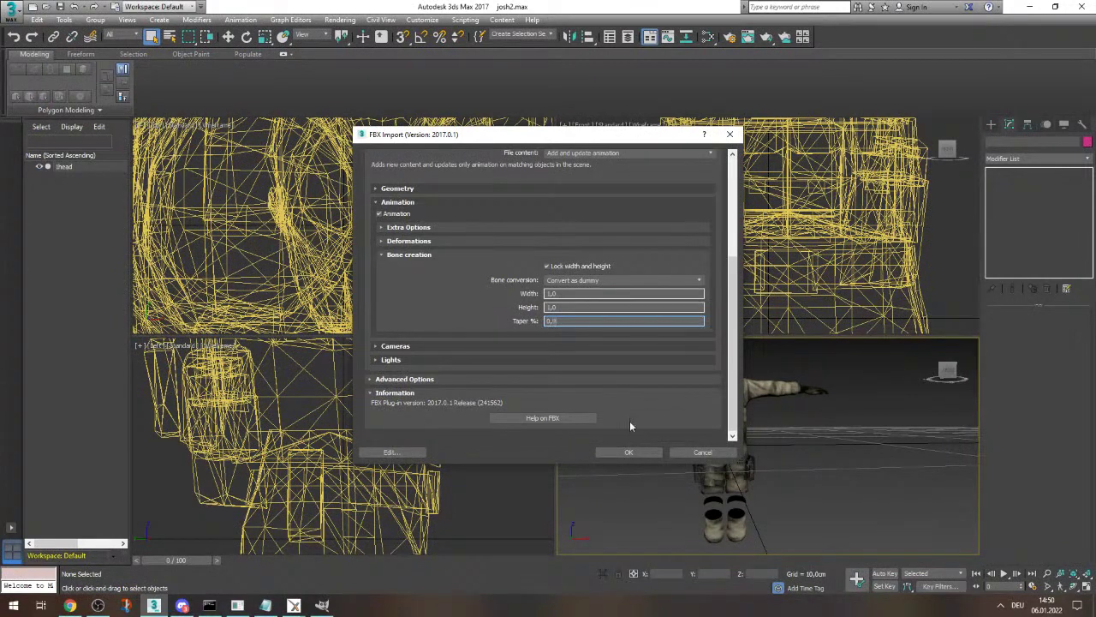
left_click(630, 453)
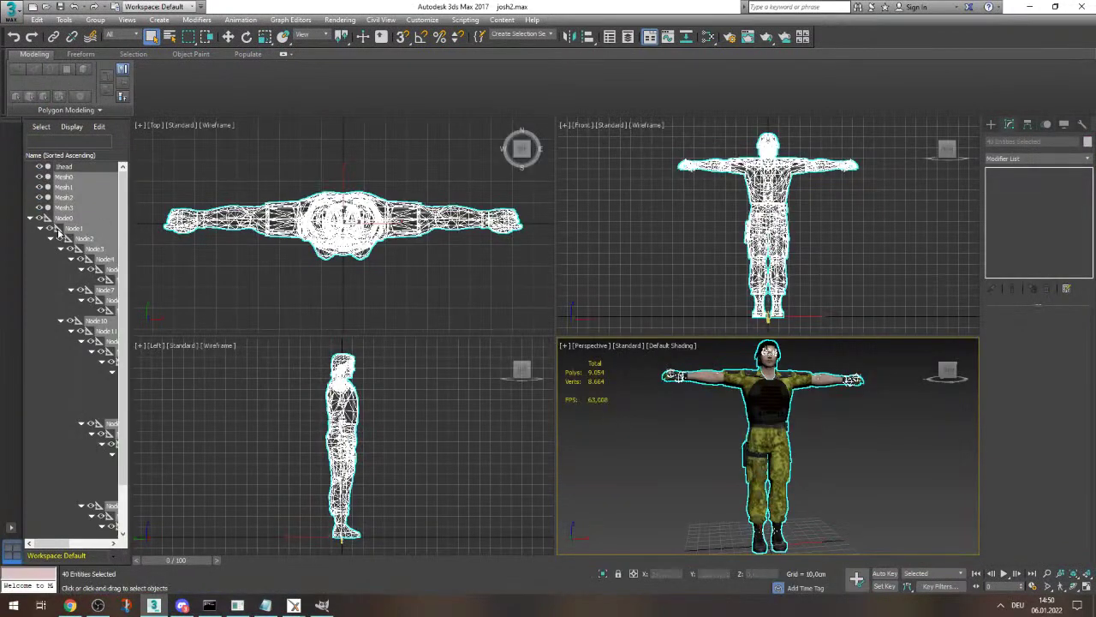
- Collapse the imported Node0 hierarchy and scale the 1head mesh up uniformly to match the imported body's height
left_click(33, 221)
left_click(74, 280)
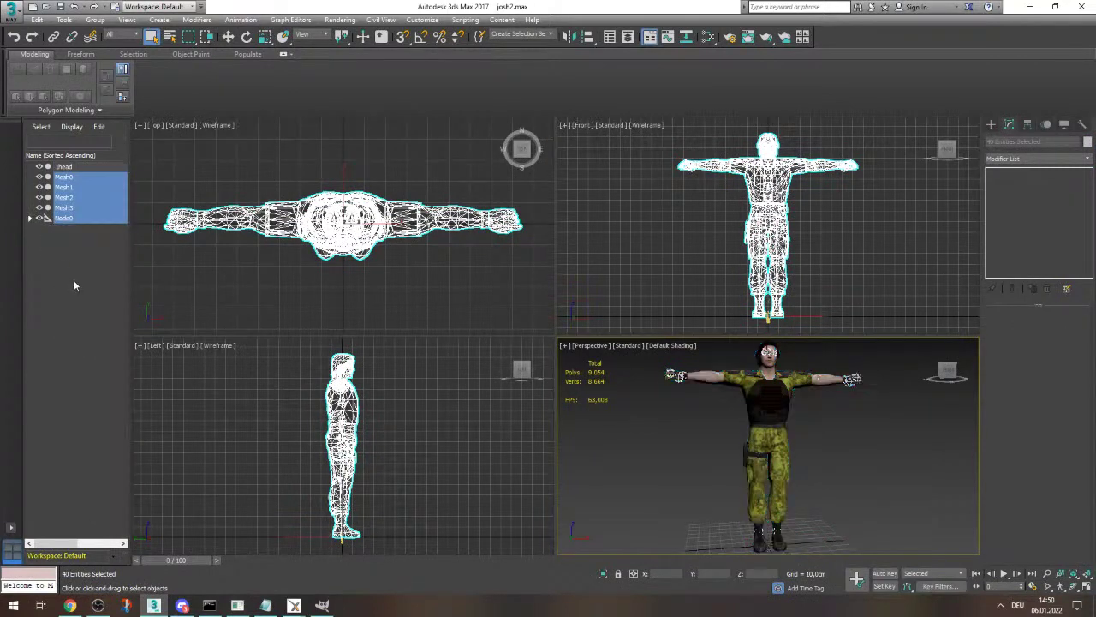
left_click(63, 167)
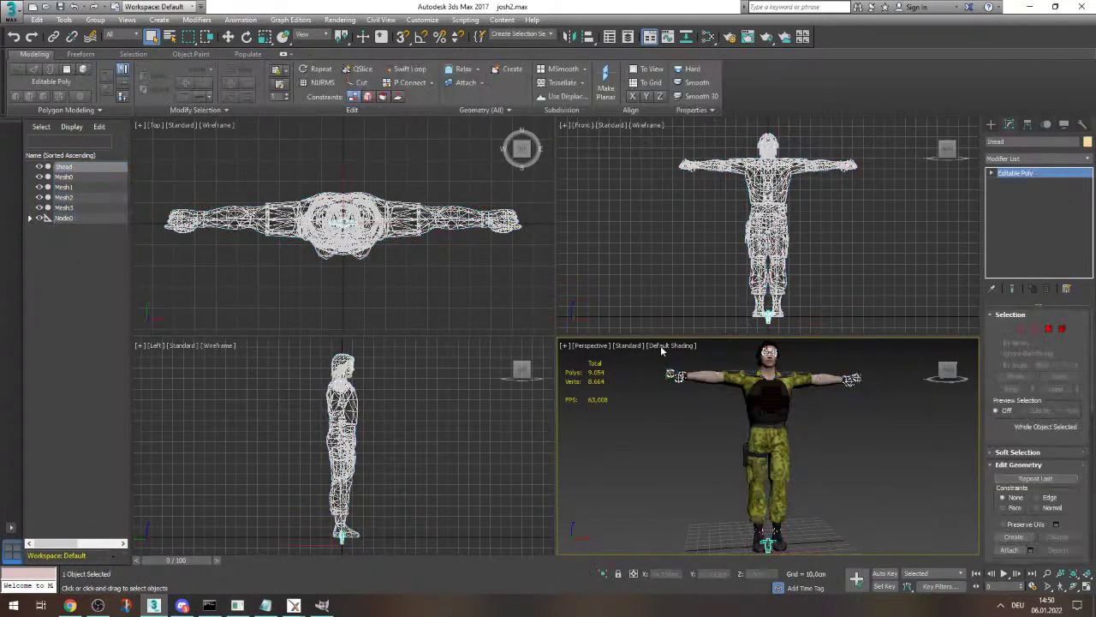
scroll(677, 281, "down", 3)
scroll(684, 283, "up", 3)
key("e")
key("r")
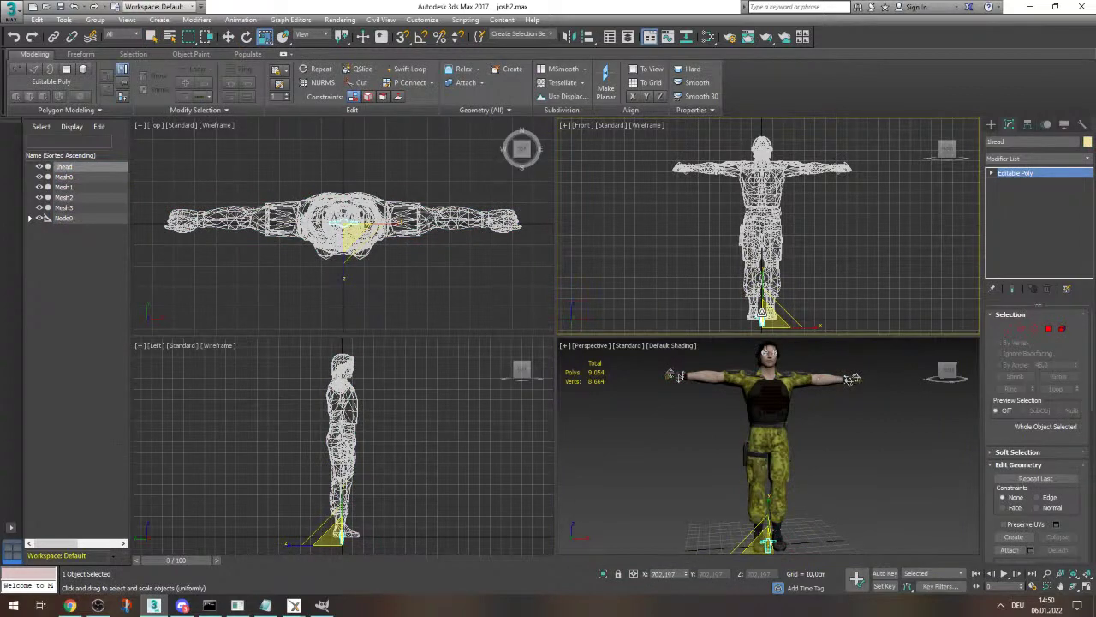
left_click_drag(762, 313, 782, 145)
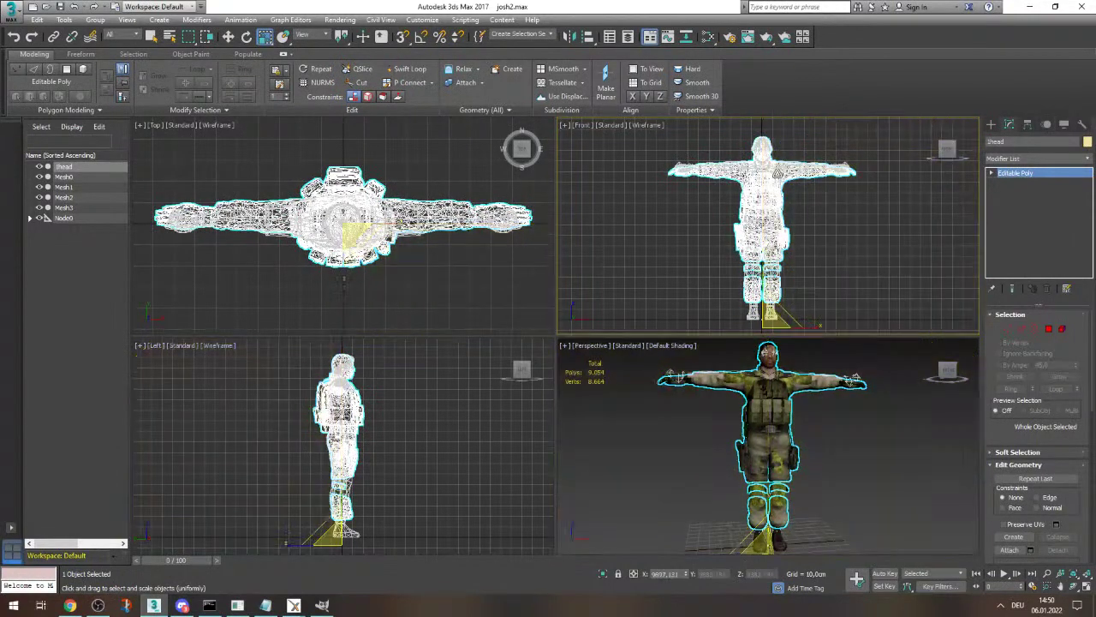
- Scale the 1head mesh along X to about 9200 % so its arm span fits the imported body
scroll(781, 291, "down", 3)
scroll(799, 305, "up", 3)
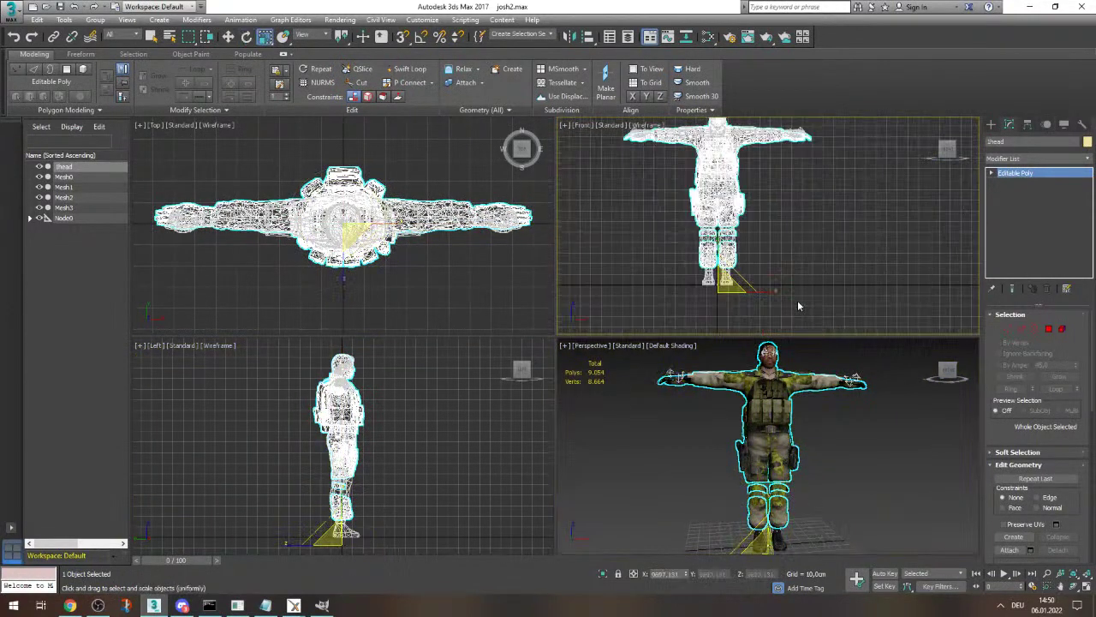
left_click_drag(770, 291, 769, 291)
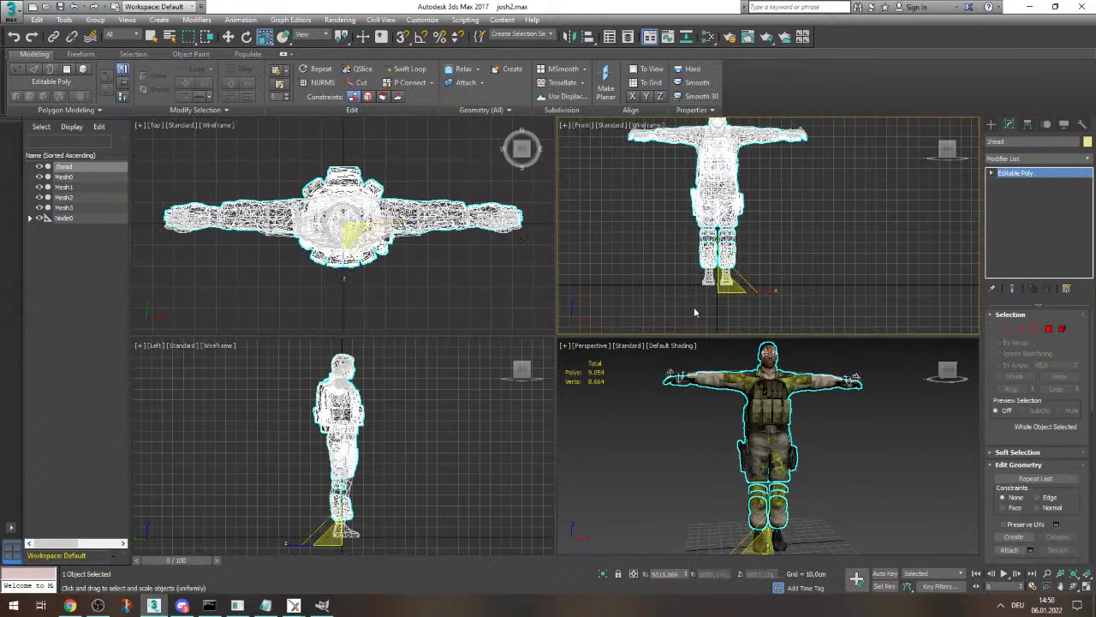
- Move the 1head mesh vertically to about -5.6 cm on Z to line it up with the imported body
scroll(761, 548, "up", 5)
scroll(760, 513, "down", 7)
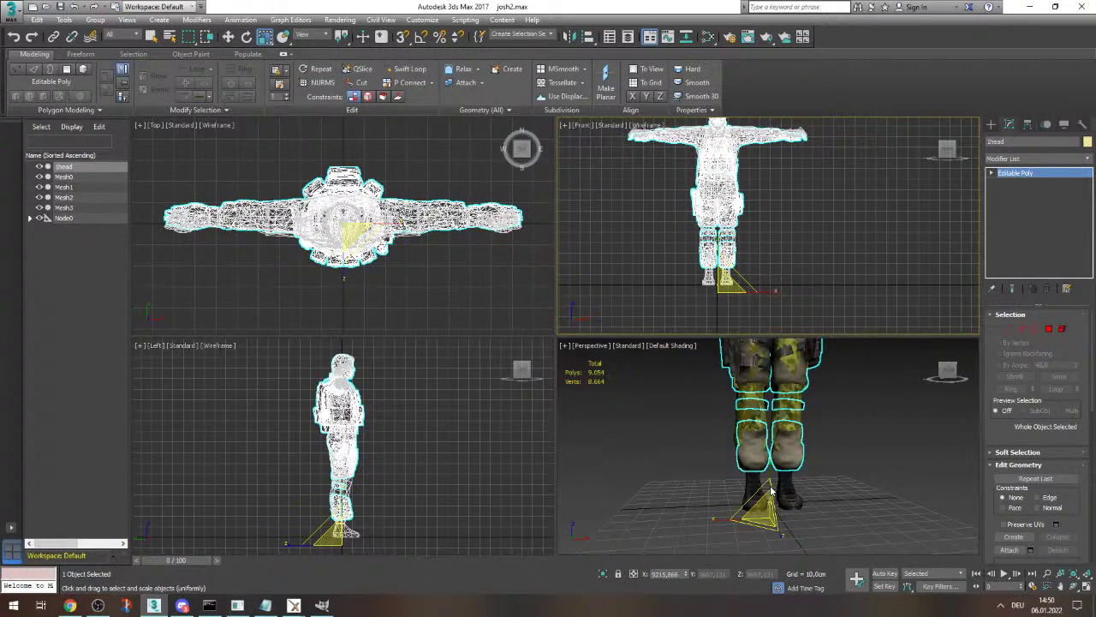
scroll(765, 364, "up", 4)
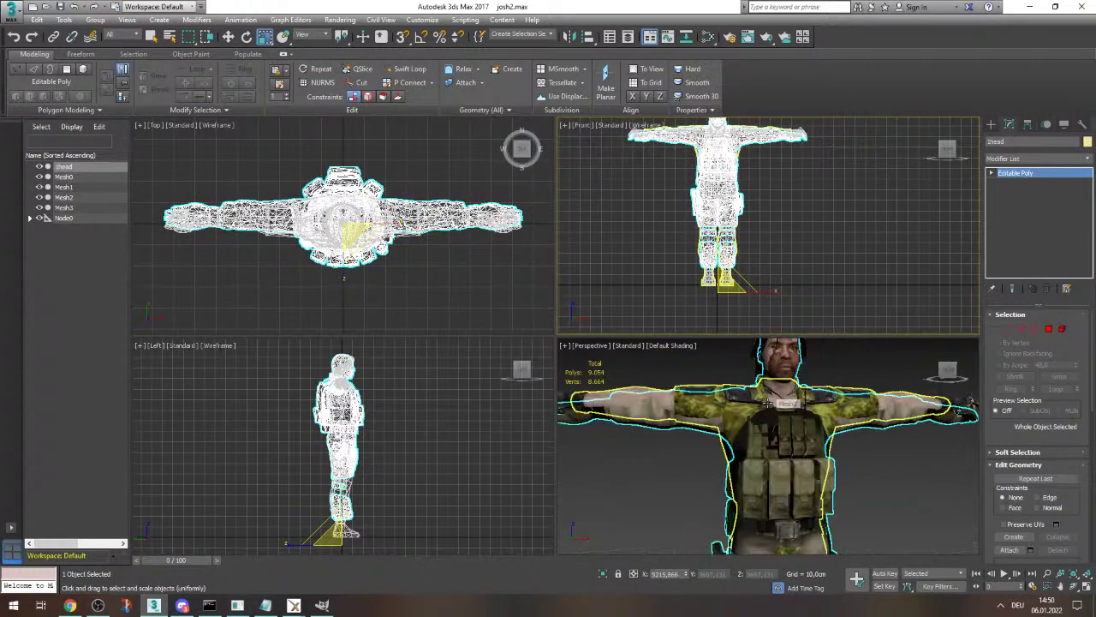
scroll(767, 400, "down", 4)
key("w")
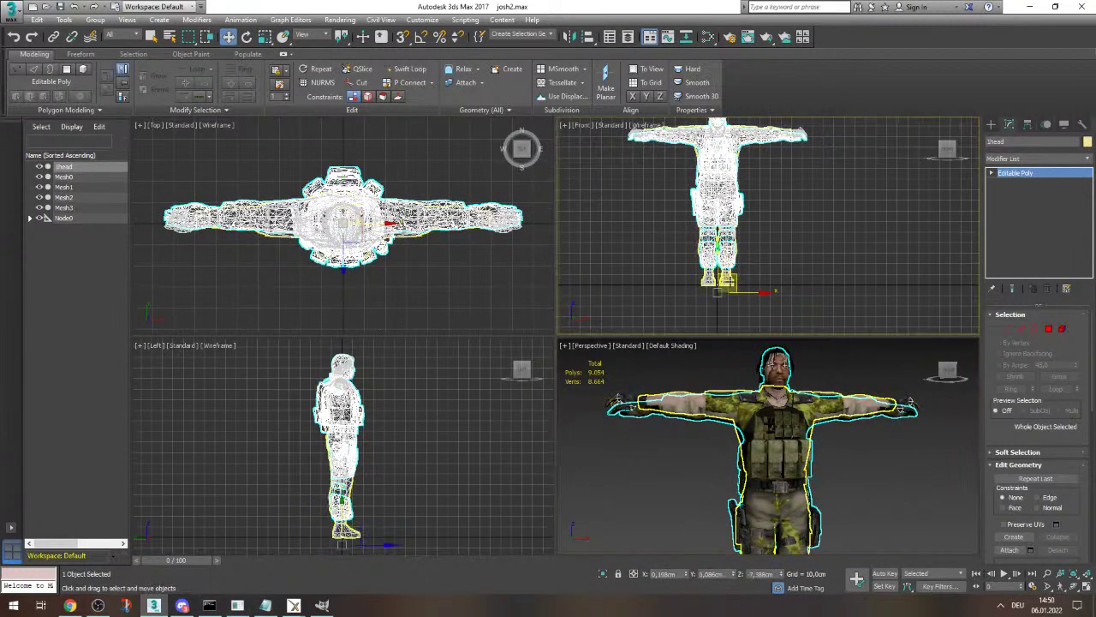
left_click_drag(715, 278, 717, 276)
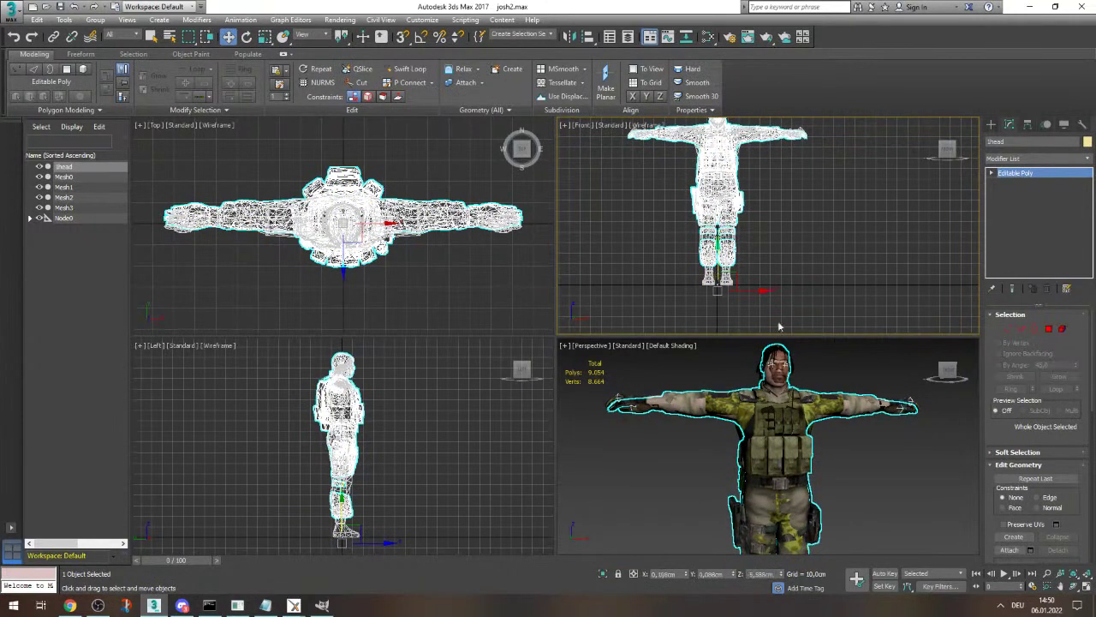
- Compare the overlapping hands and move the 1head mesh in depth to about -2.1 cm on Y
left_click_drag(945, 375, 742, 431)
scroll(737, 424, "up", 5)
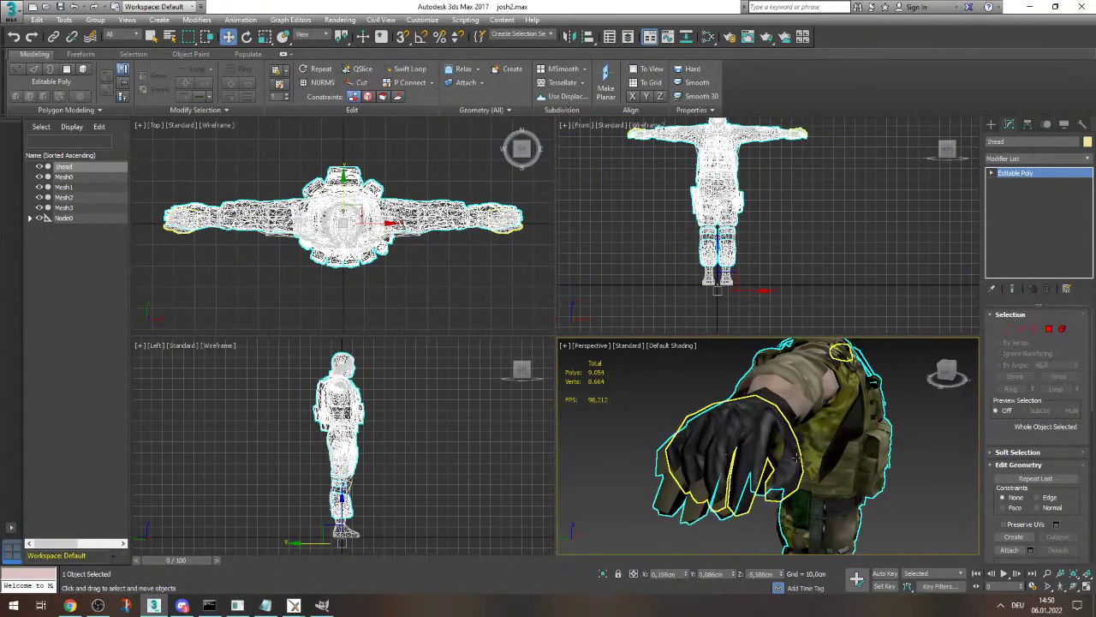
left_click_drag(955, 375, 974, 401)
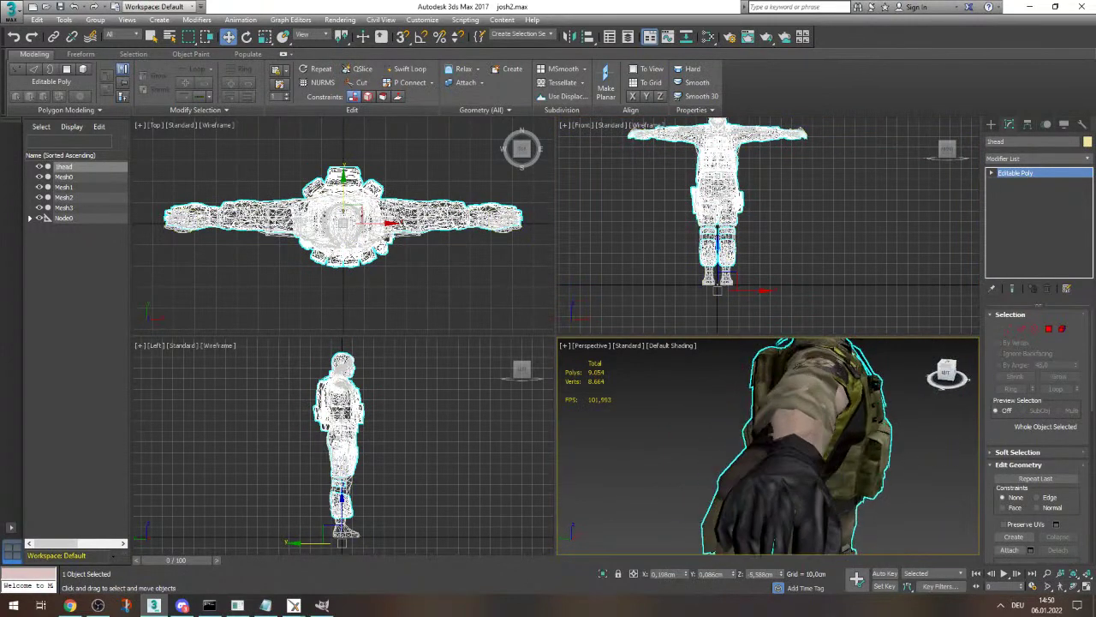
scroll(392, 288, "down", 5)
scroll(360, 274, "up", 15)
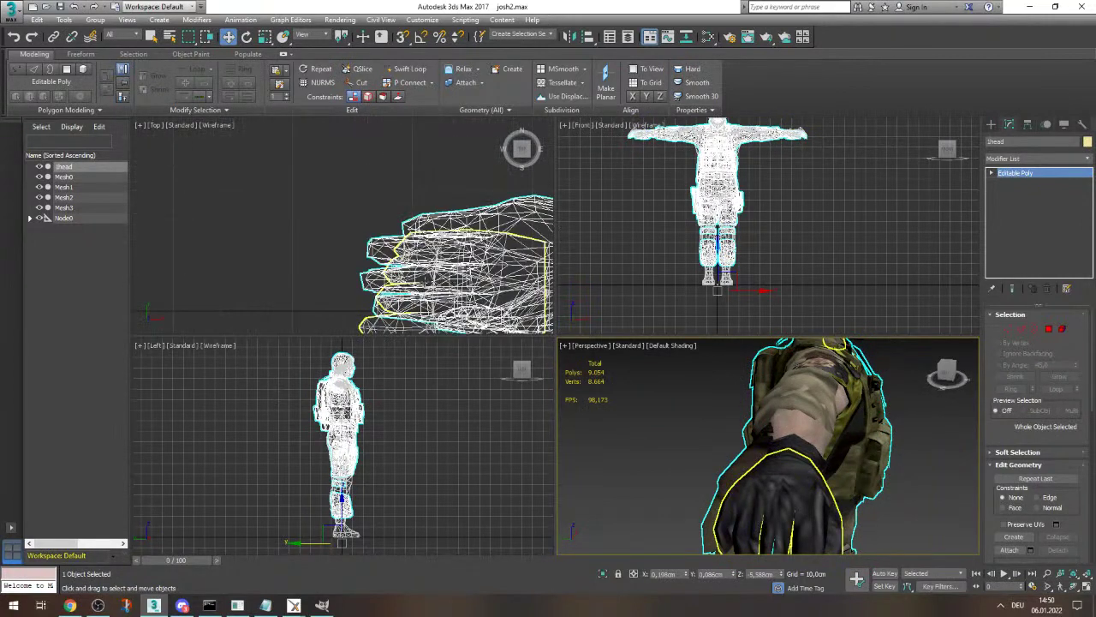
scroll(413, 201, "up", 5)
right_click(413, 201)
right_click(740, 377)
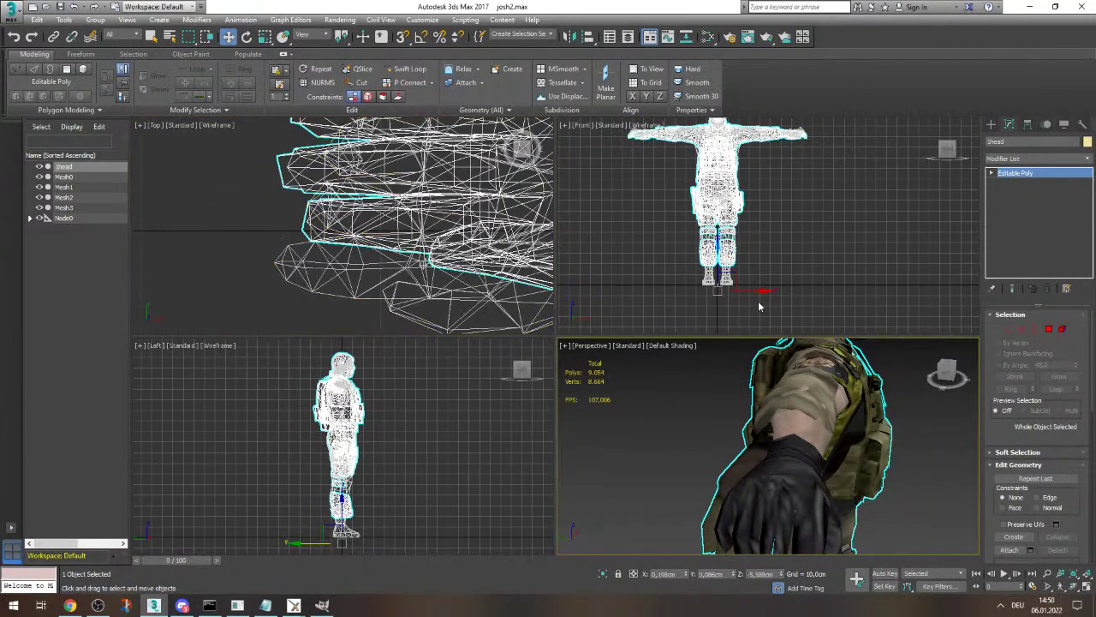
right_click(757, 299)
right_click(327, 507)
left_click_drag(363, 545, 364, 546)
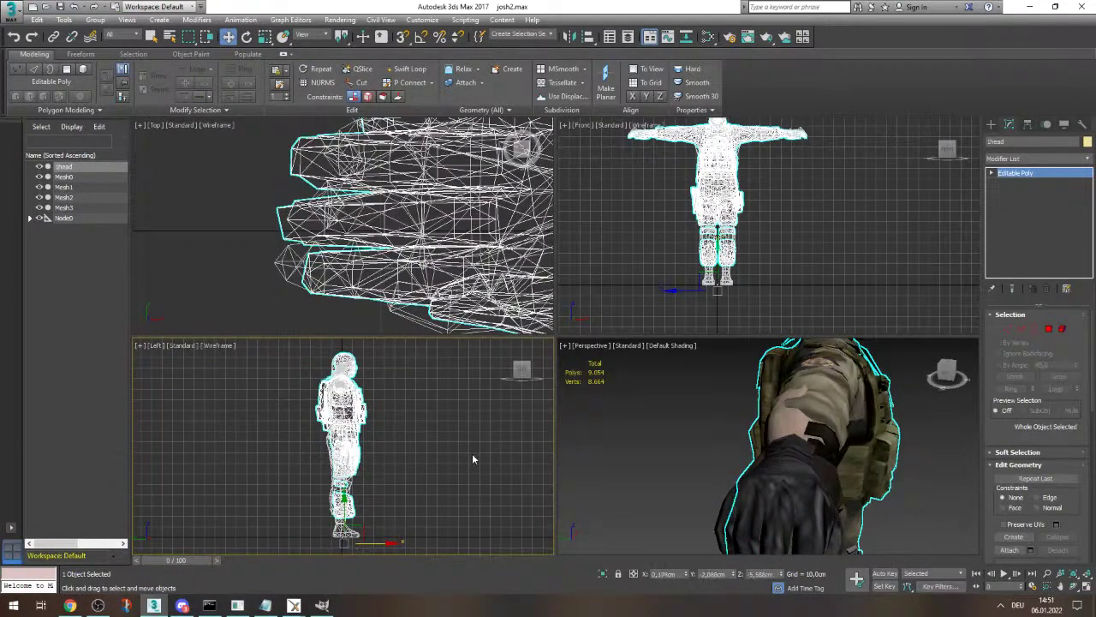
- Fine-tune the 1head mesh's depth position against the imported fingers, deselect it, and check the overall body fit
scroll(346, 279, "down", 14)
scroll(450, 288, "up", 9)
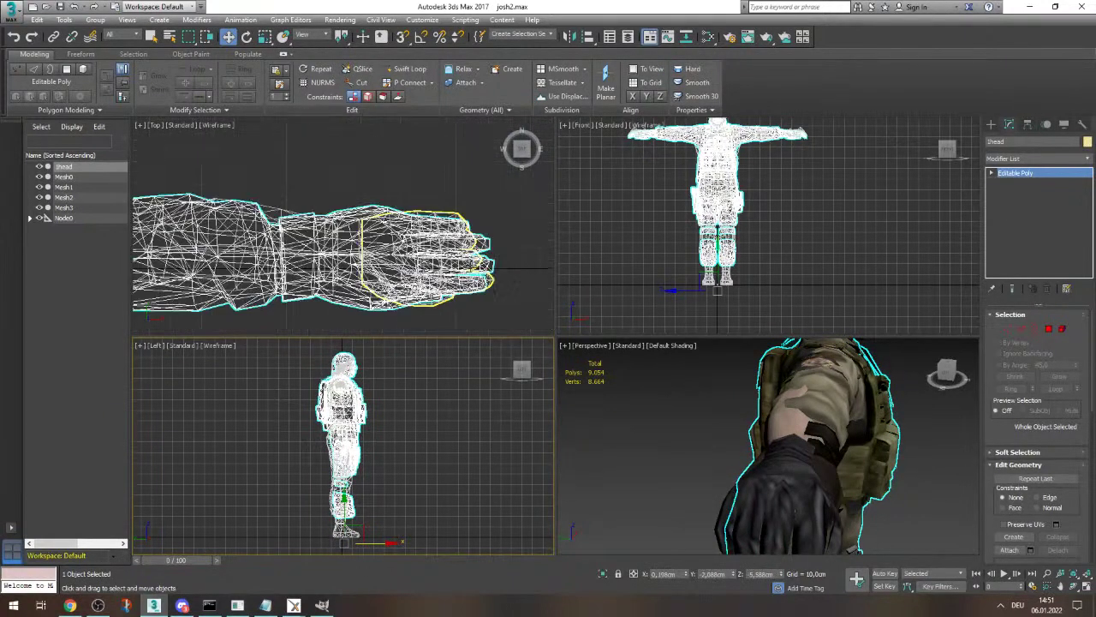
scroll(475, 266, "up", 4)
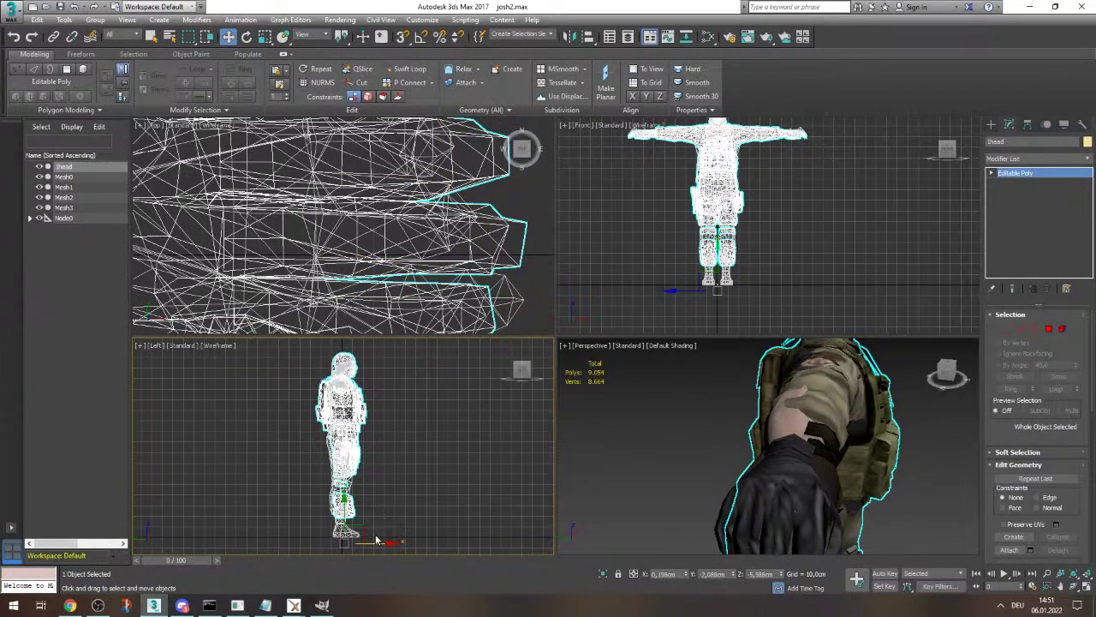
left_click_drag(371, 545, 369, 545)
left_click(503, 465)
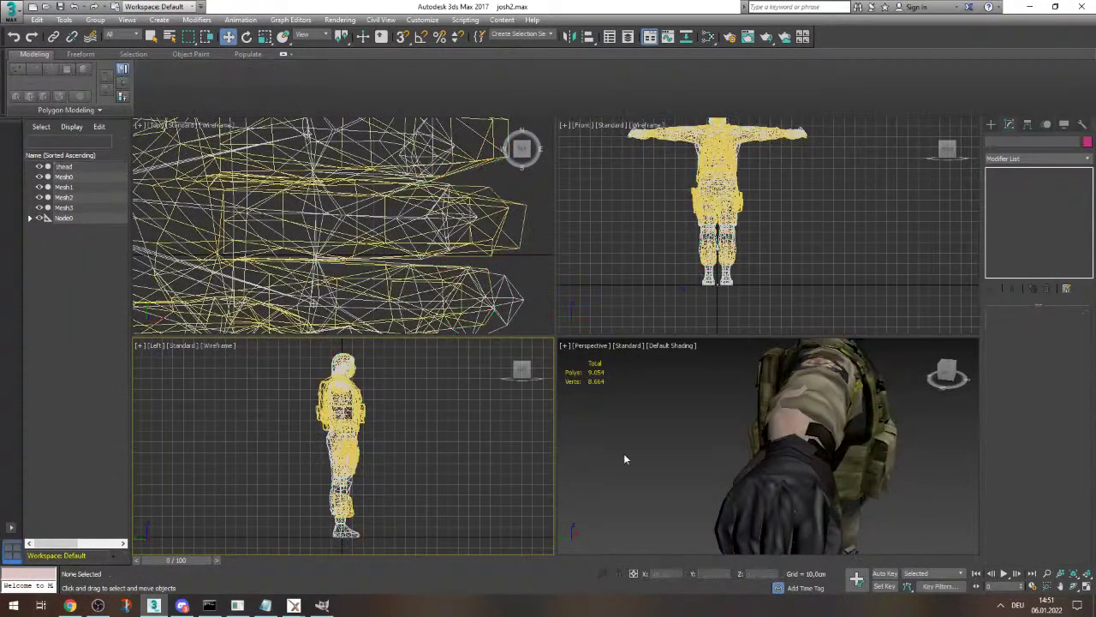
scroll(840, 394, "down", 5)
scroll(863, 360, "up", 6)
scroll(830, 371, "down", 5)
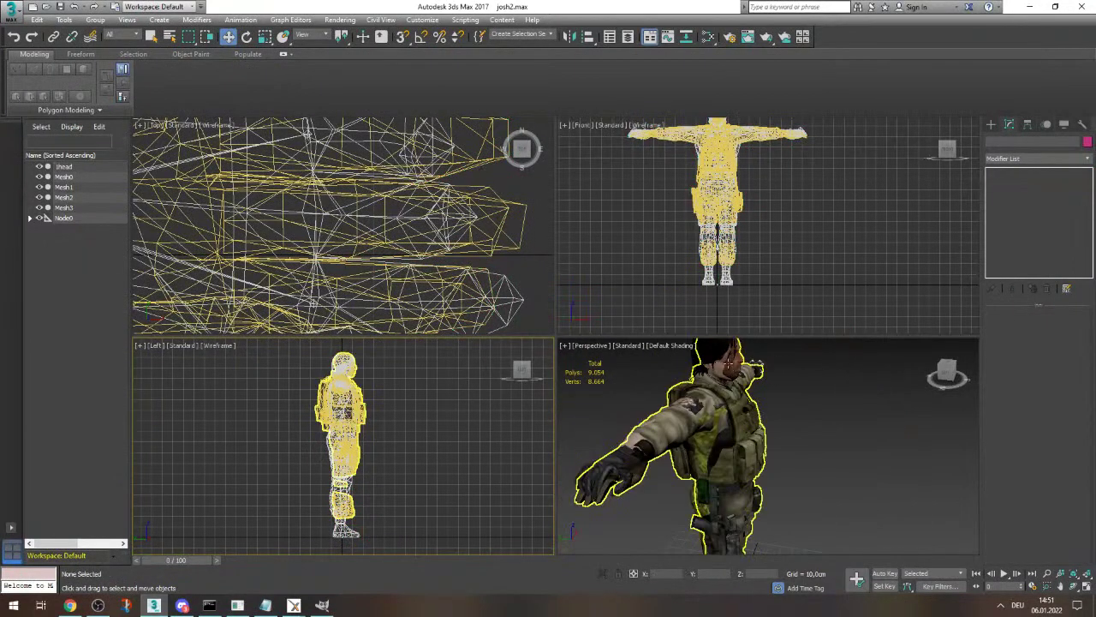
- Delete the Node0 skeleton together with all of its child helpers
scroll(728, 364, "up", 4)
left_click(943, 375)
scroll(942, 377, "down", 5)
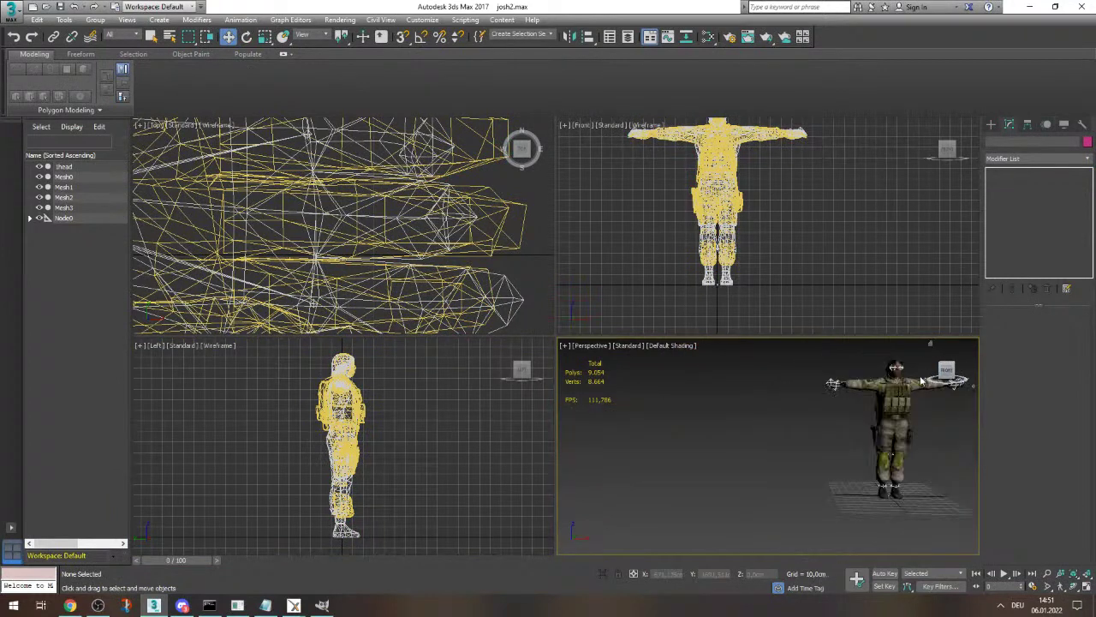
scroll(930, 433, "up", 4)
scroll(719, 407, "down", 4)
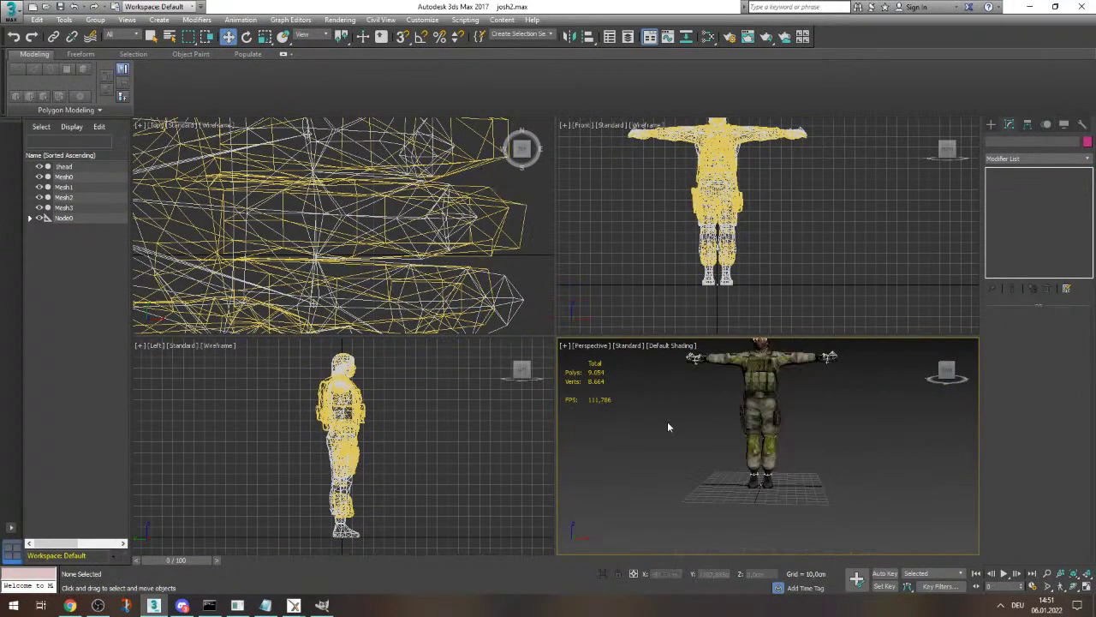
left_click(68, 220)
right_click(69, 221)
left_click(148, 228)
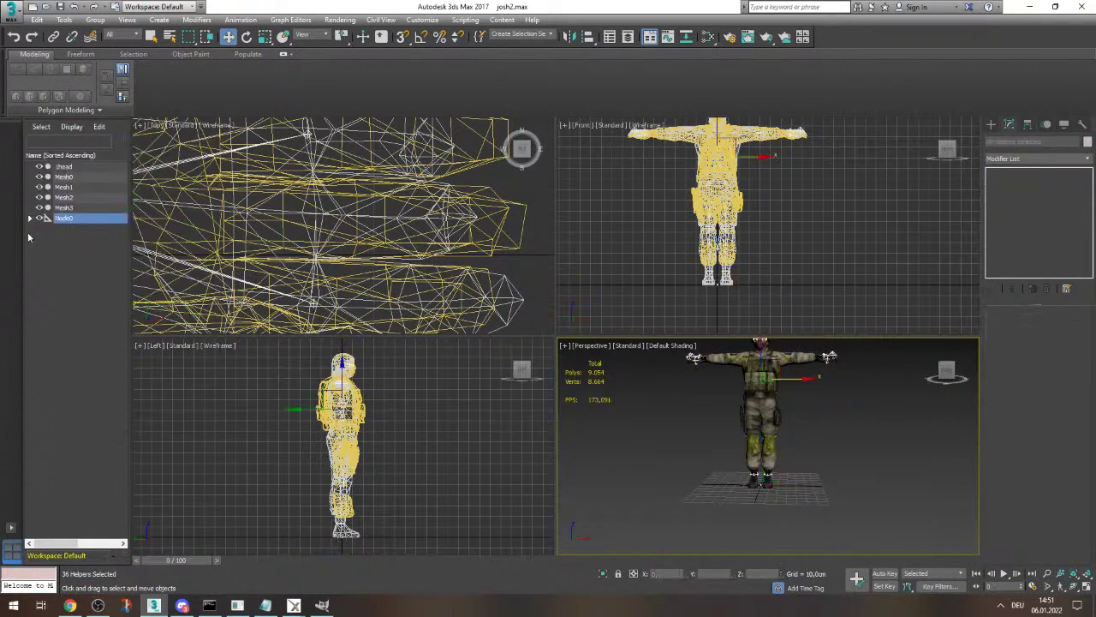
key("Delete")
- Delete the imported Mesh1 object from the scene
left_click(67, 207)
left_click(70, 187)
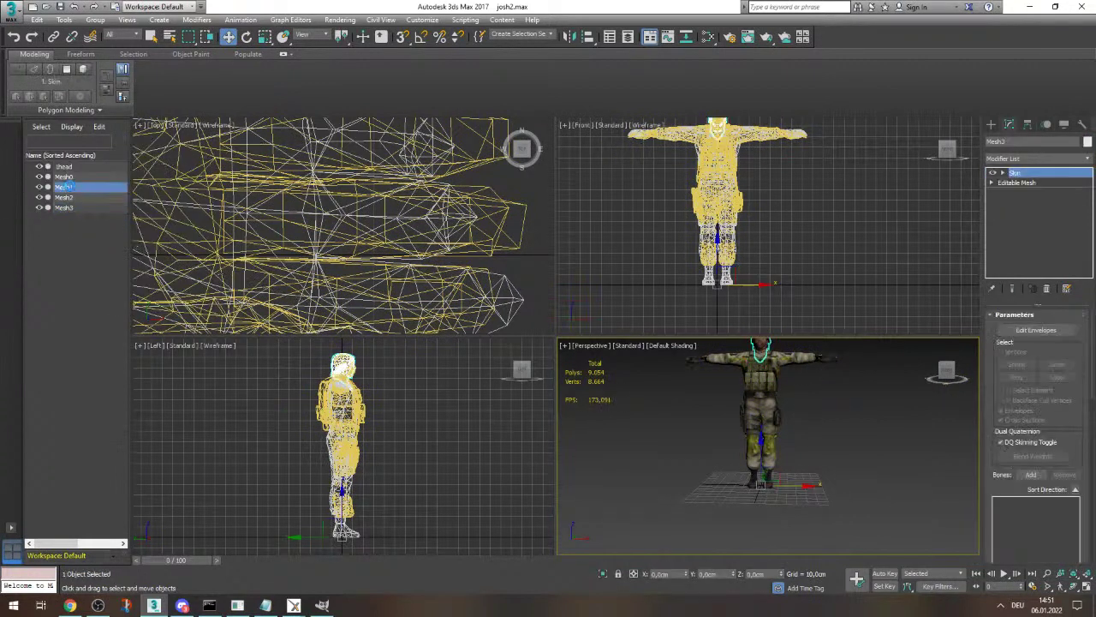
key("Delete")
- Toggle the 1head mesh's visibility to compare it with the imported body meshes underneath
left_click(75, 204)
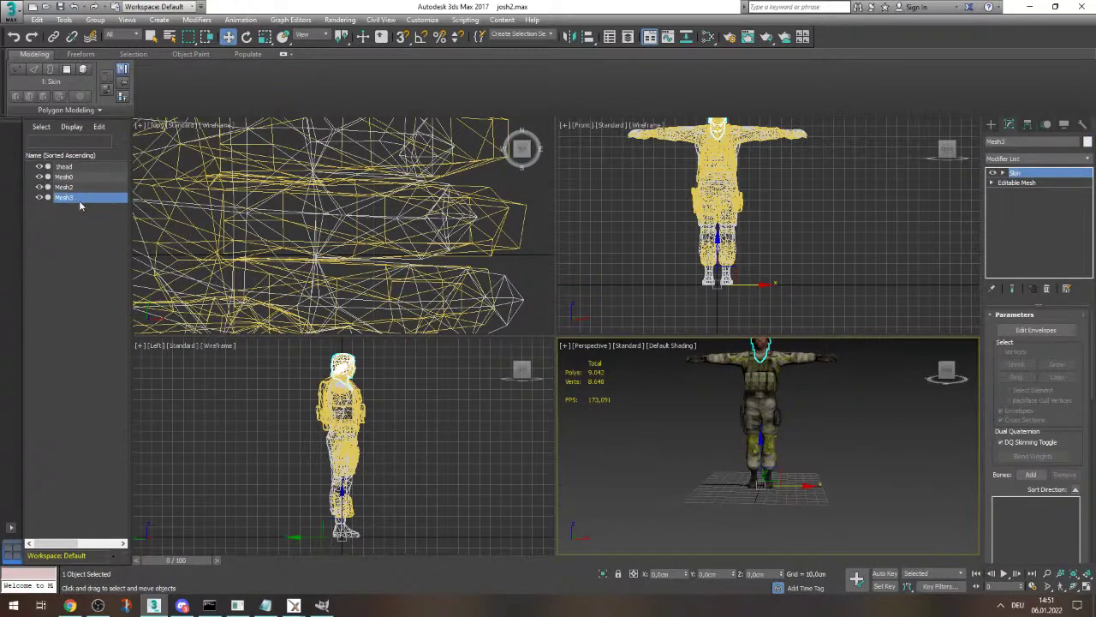
left_click(40, 167)
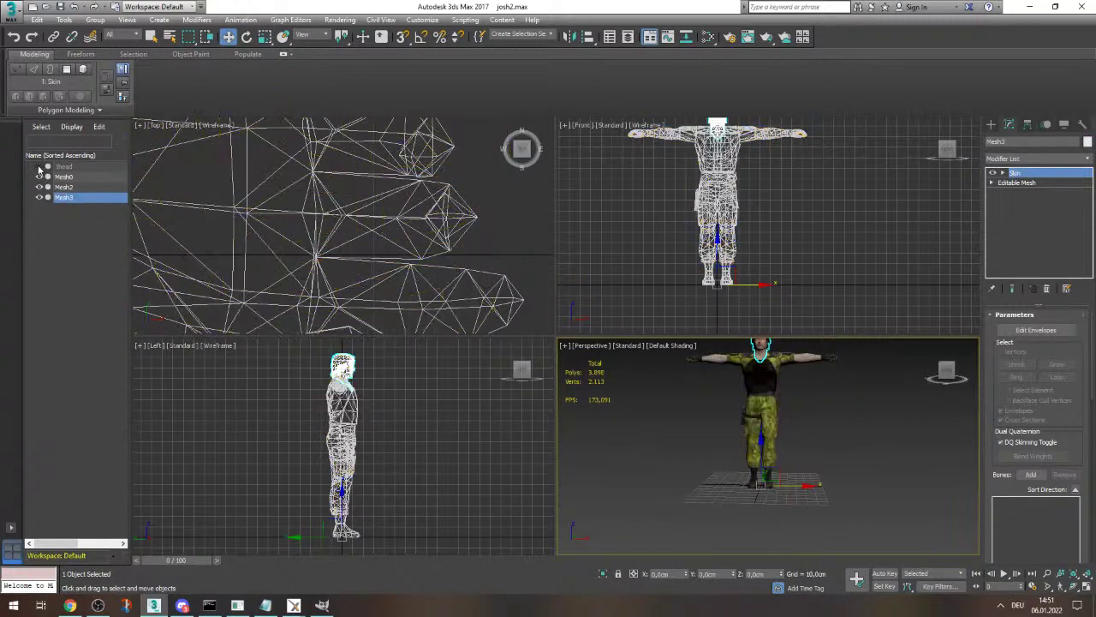
left_click(39, 168)
left_click(38, 167)
left_click(39, 167)
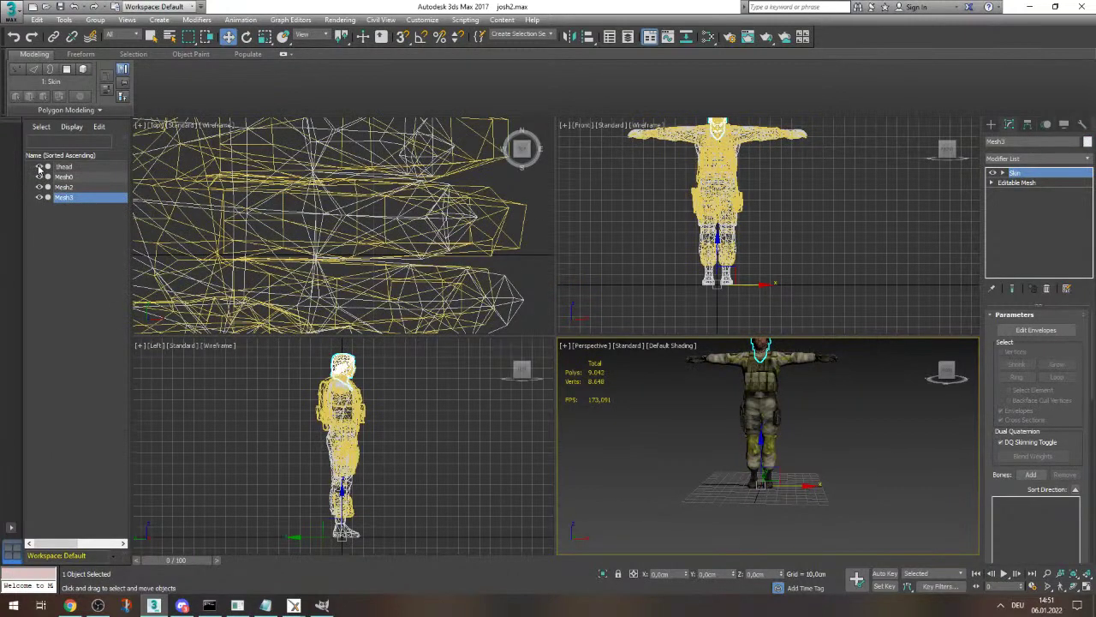
left_click(39, 169)
left_click(38, 169)
left_click(38, 169)
- Hide the imported Mesh0, Mesh2 and Mesh3 objects and delete Mesh3, the imported head
left_click(39, 176)
left_click(38, 187)
left_click(39, 198)
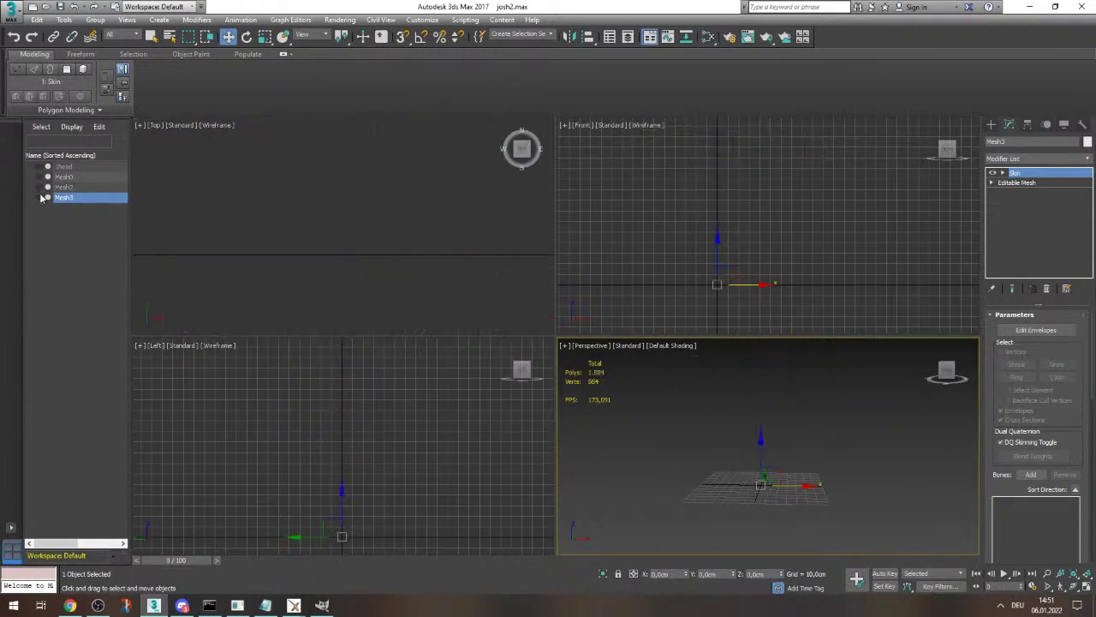
left_click(39, 198)
left_click(39, 198)
left_click(86, 224)
left_click(77, 198)
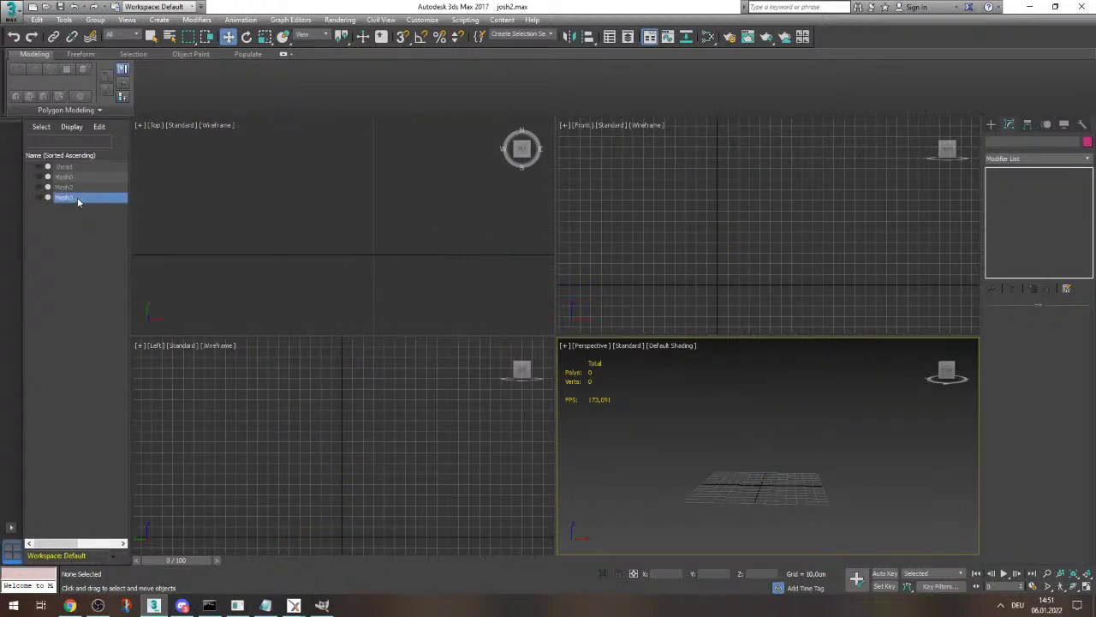
key("Delete")
- Make the 1head and Mesh2 objects visible while keeping Mesh0 hidden
left_click(82, 187)
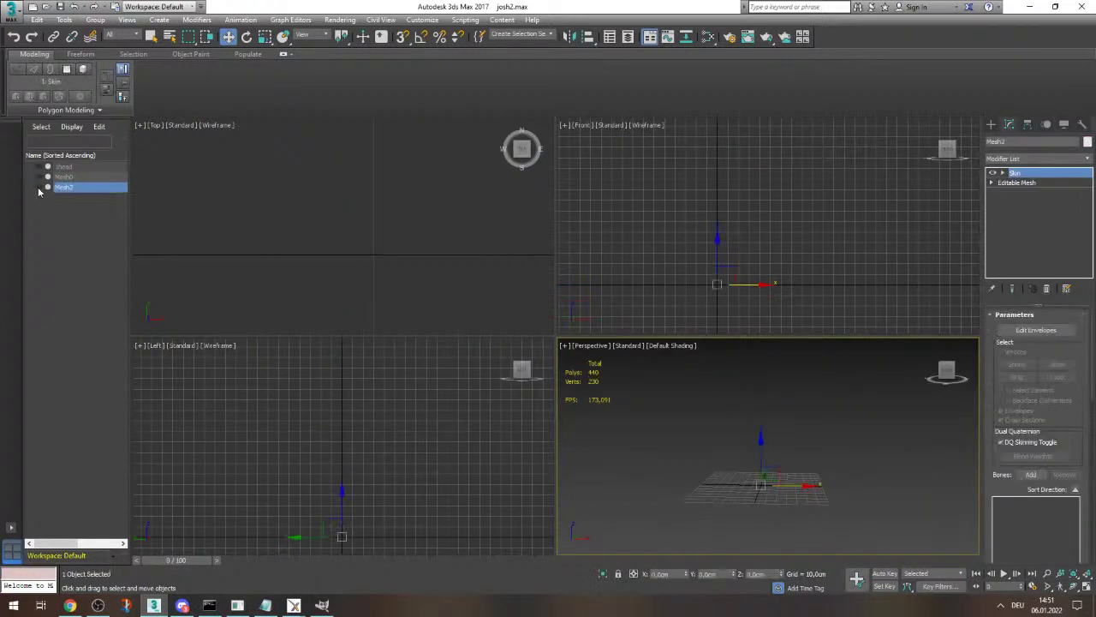
left_click(76, 187)
left_click(47, 187)
left_click(40, 166)
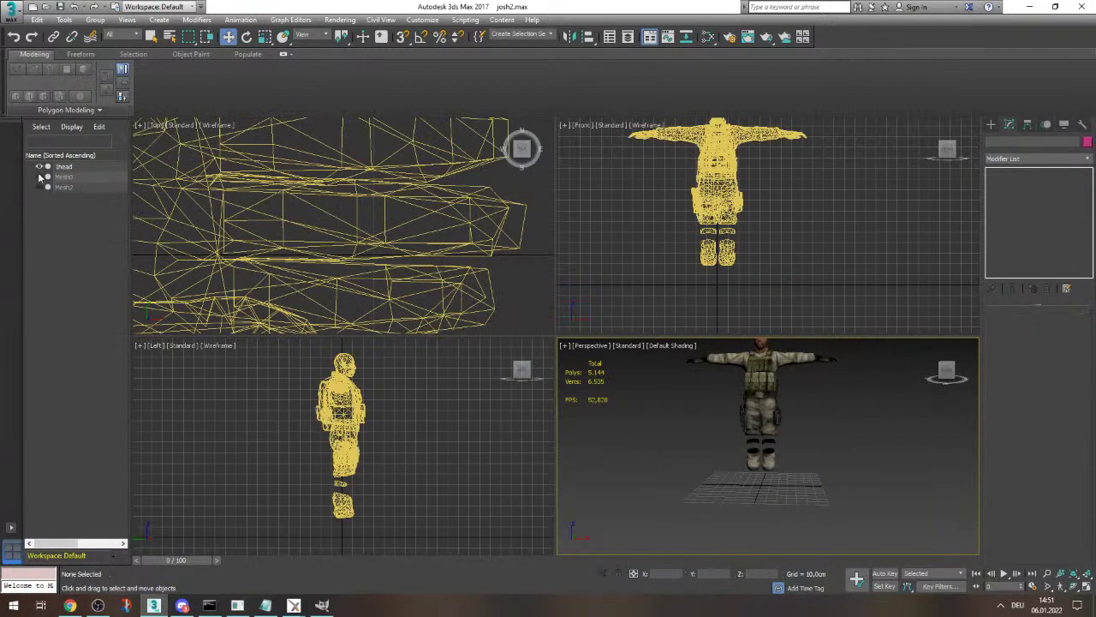
left_click(38, 187)
- Inspect how the Mesh2 hands fit 1head's arms and examine the gaps in its legs
scroll(637, 438, "down", 2)
scroll(651, 426, "up", 6)
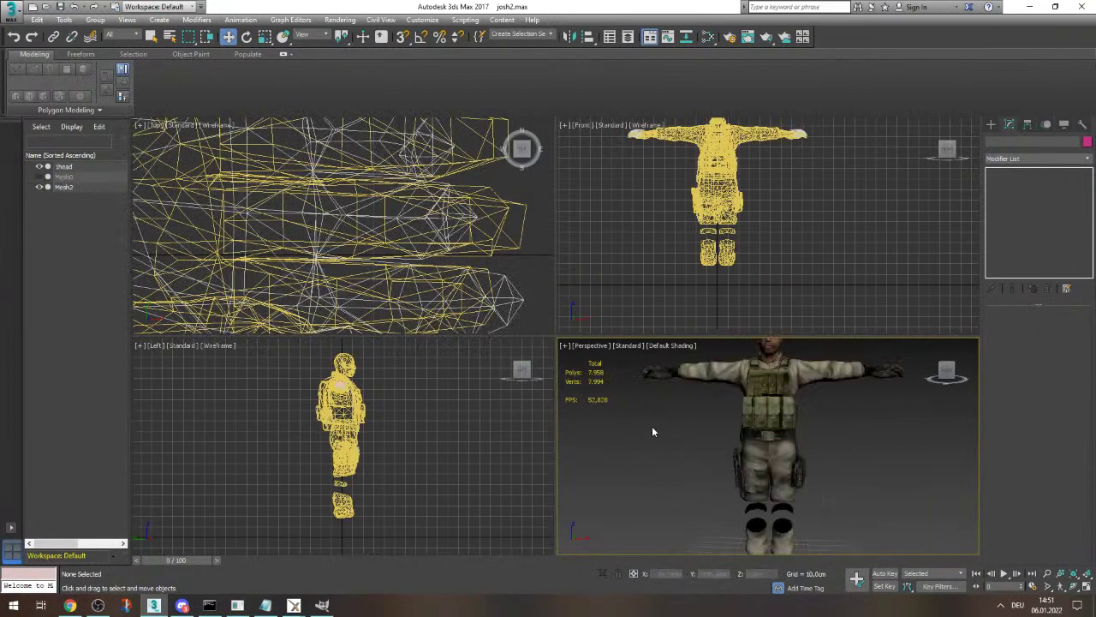
scroll(676, 377, "up", 3)
scroll(704, 426, "down", 5)
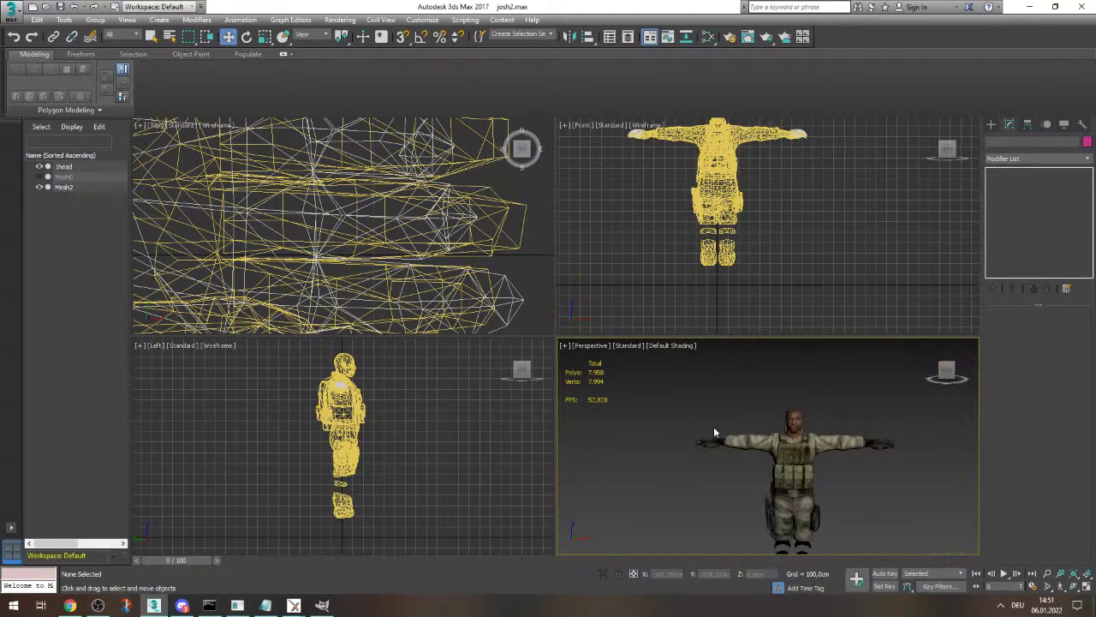
scroll(906, 462, "up", 5)
scroll(865, 464, "down", 4)
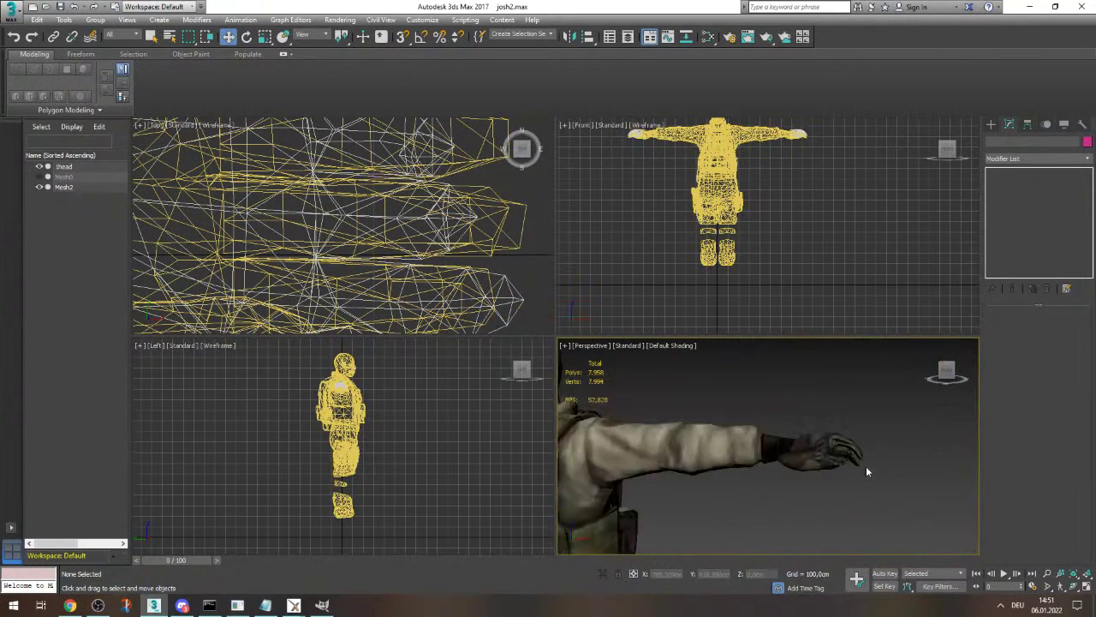
scroll(866, 463, "down", 4)
scroll(791, 509, "up", 3)
scroll(806, 420, "down", 4)
scroll(817, 465, "up", 3)
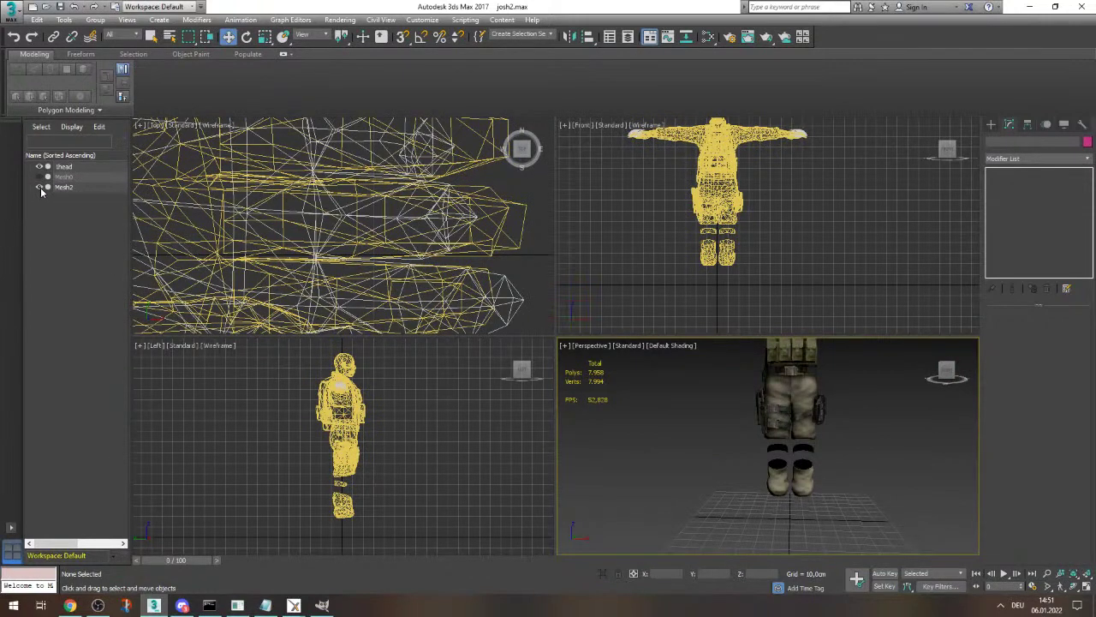
- Delete the Mesh2 hands and make the imported Mesh0 body visible
left_click(63, 187)
left_click(65, 177)
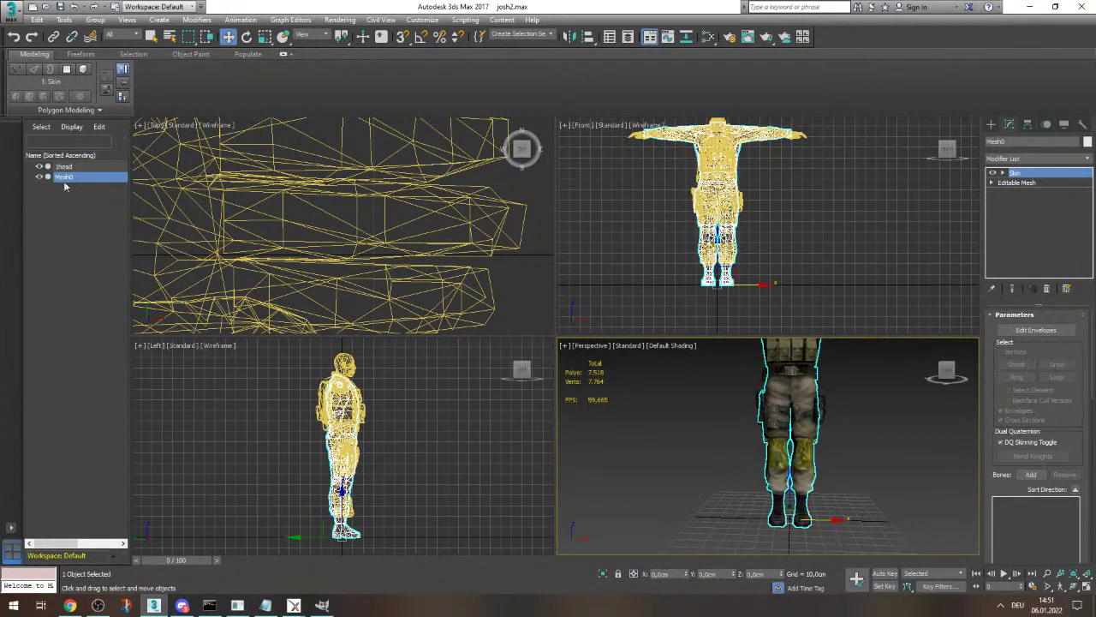
- Remove the Skin modifier from Mesh0 and switch its Editable Mesh to vertex editing
right_click(1007, 174)
left_click(968, 190)
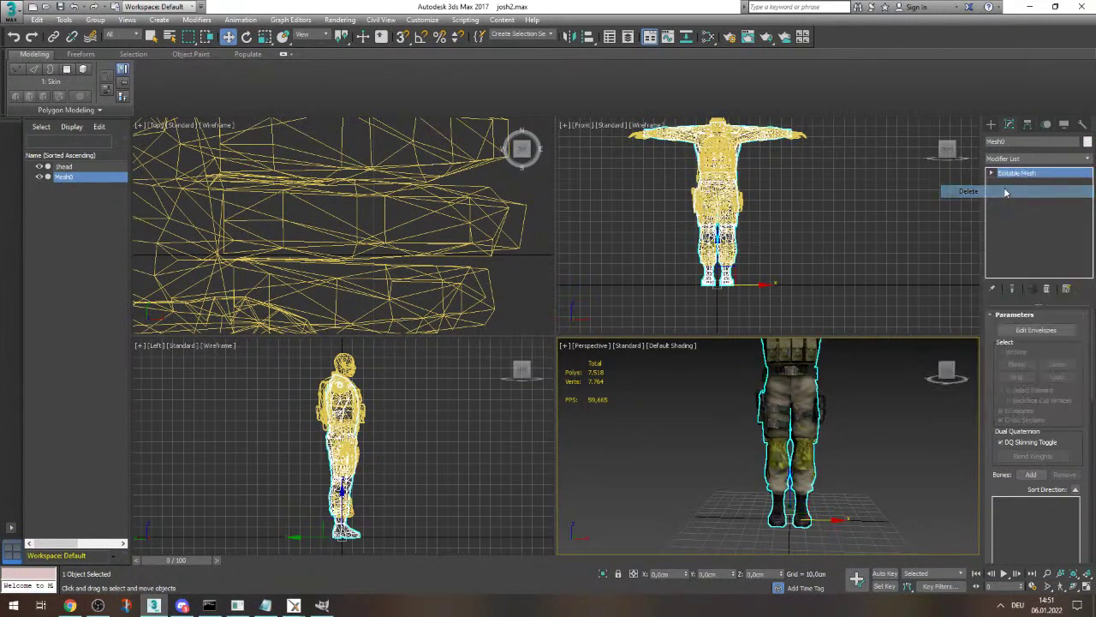
left_click(992, 173)
left_click(1014, 183)
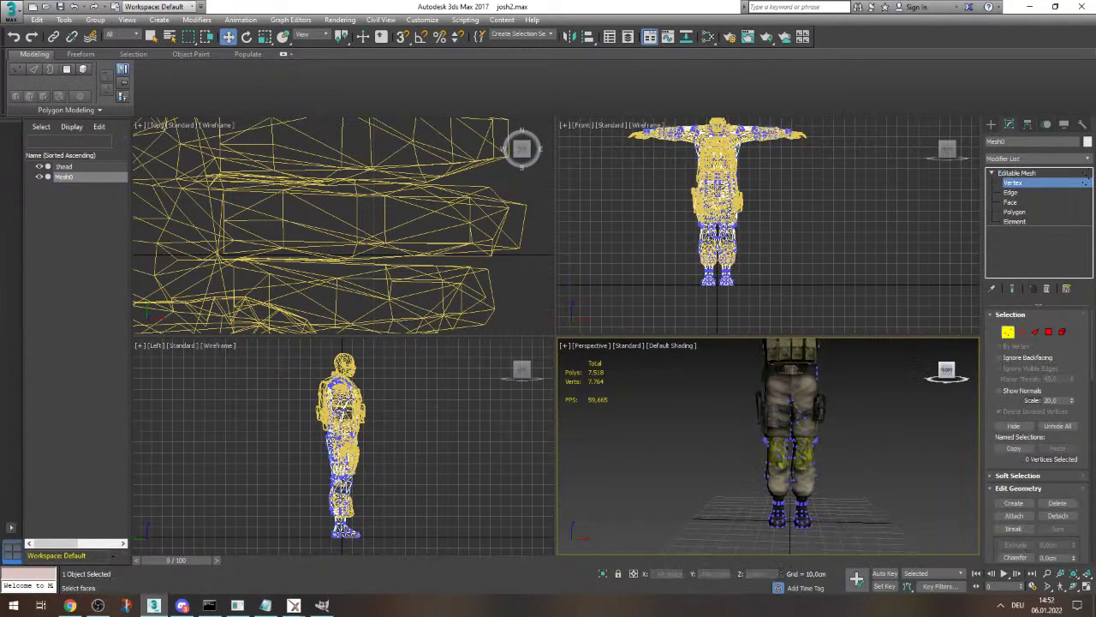
- Select Mesh0's upper-body vertices down to the knees and undo a trial deletion of them
scroll(818, 411, "down", 5)
scroll(819, 412, "up", 5)
scroll(794, 446, "down", 5)
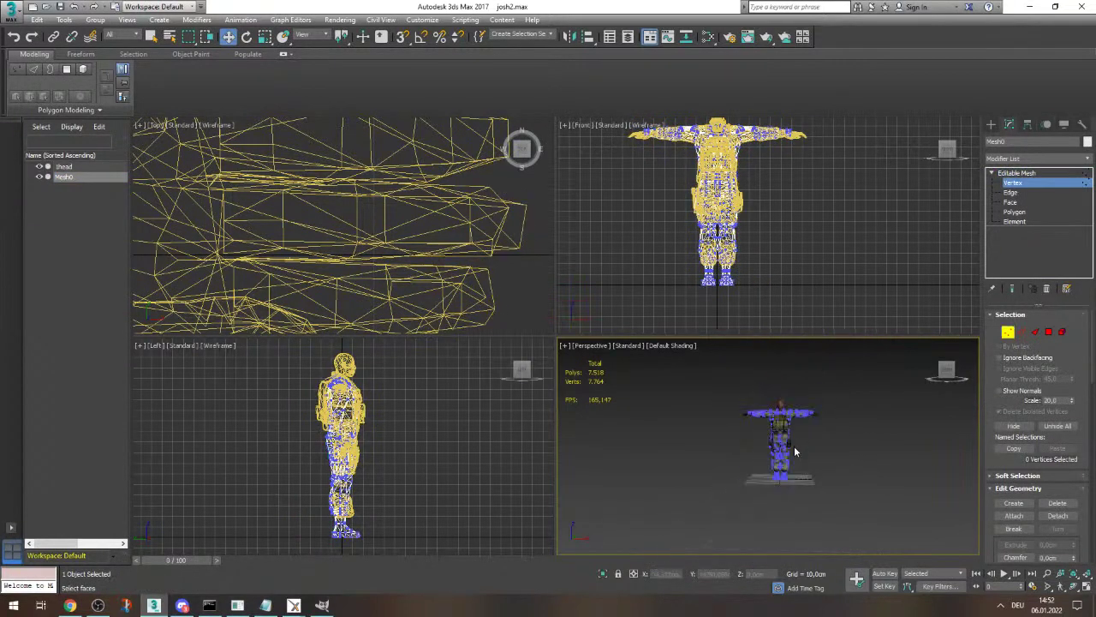
scroll(794, 445, "up", 3)
left_click_drag(702, 375, 870, 460)
scroll(797, 437, "up", 5)
left_click(798, 437)
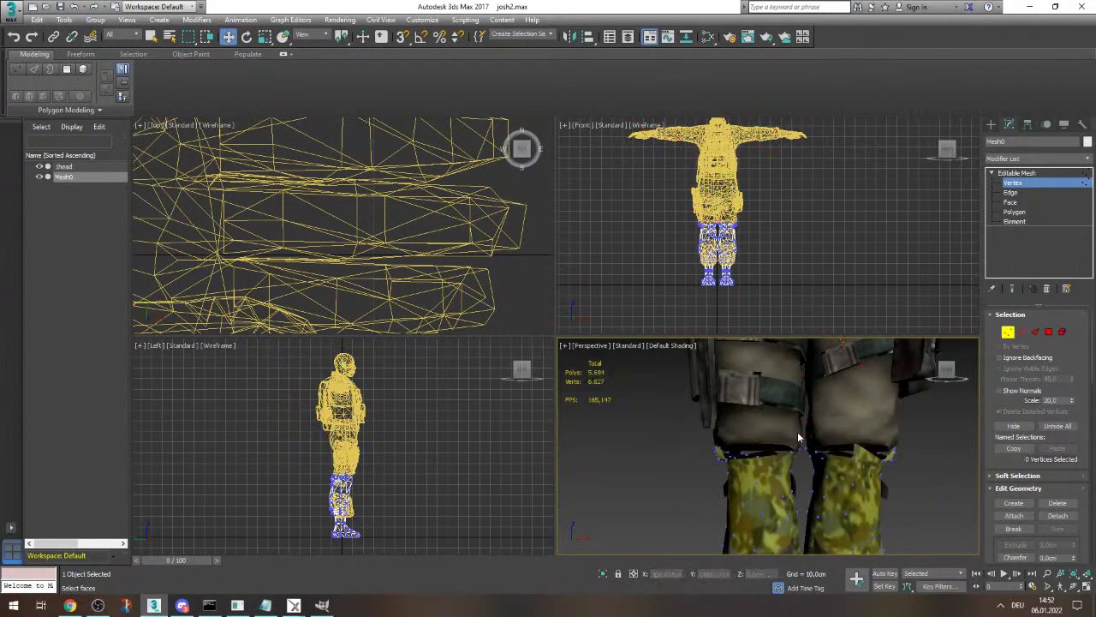
key("ctrl+z")
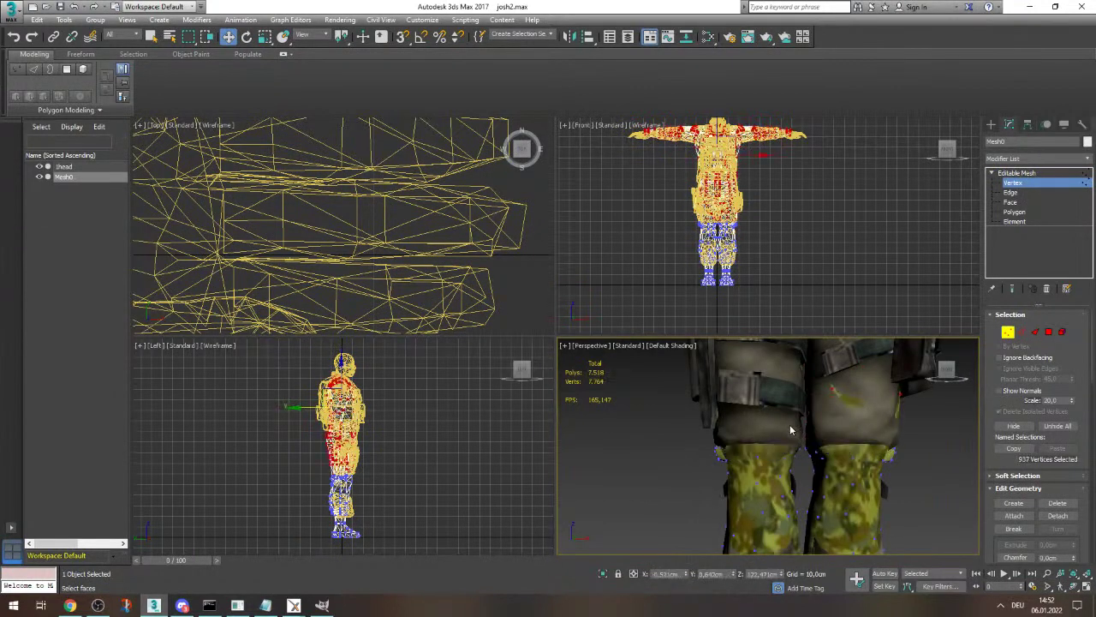
- Switch the shaded viewport to the Front view and try deleting a trimmed selection of Mesh0's upper vertices
left_click_drag(719, 444, 673, 437)
scroll(747, 264, "up", 6)
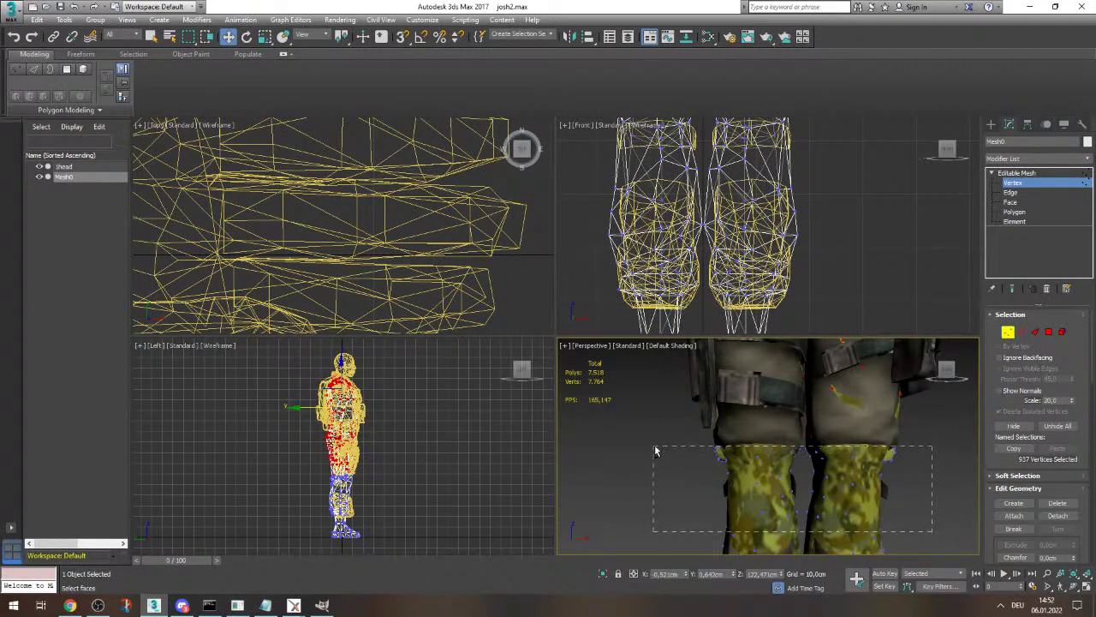
left_click_drag(842, 483, 920, 489)
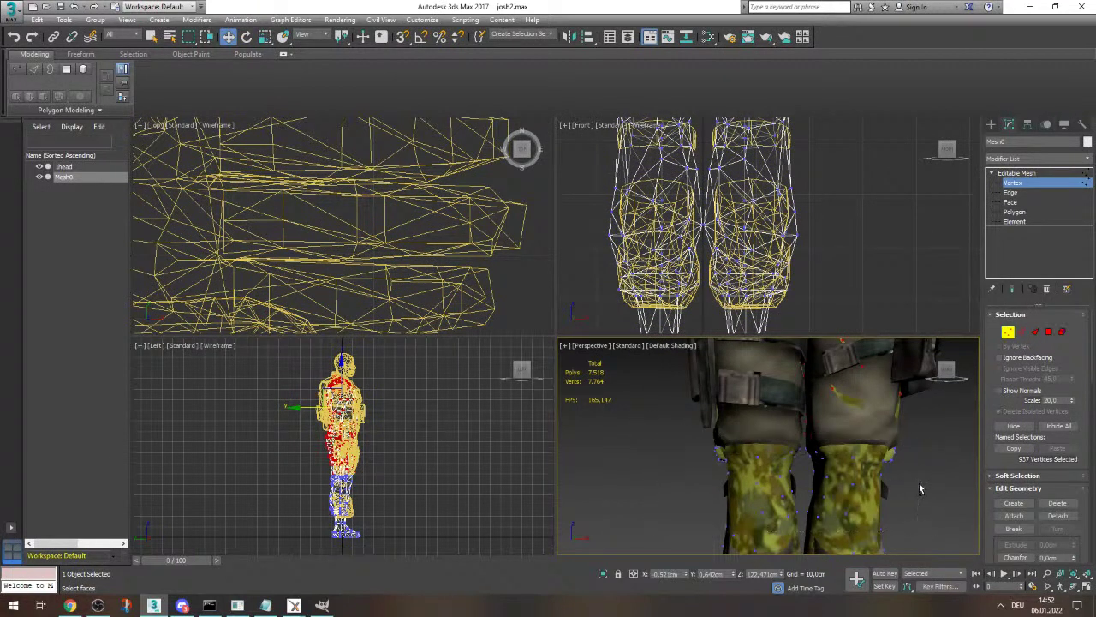
left_click(598, 346)
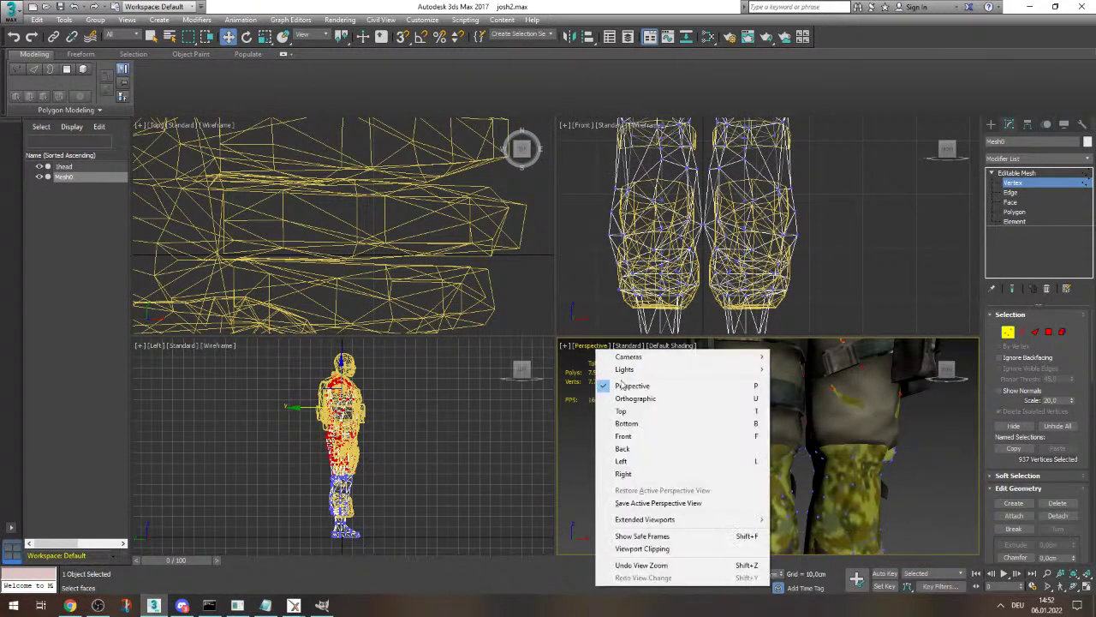
left_click(642, 436)
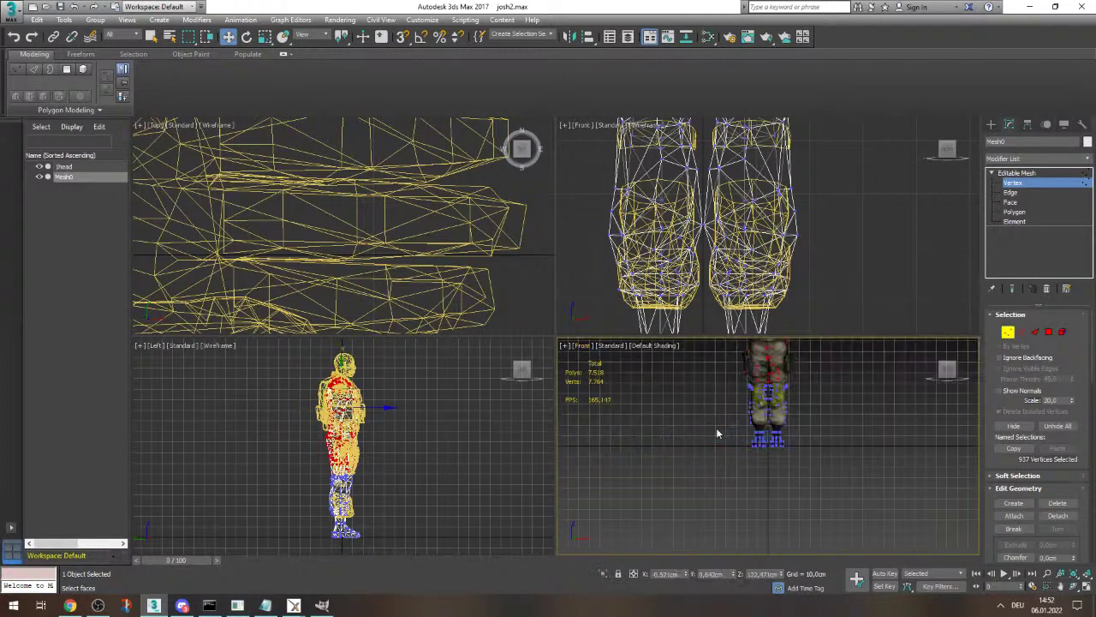
scroll(779, 369, "up", 5)
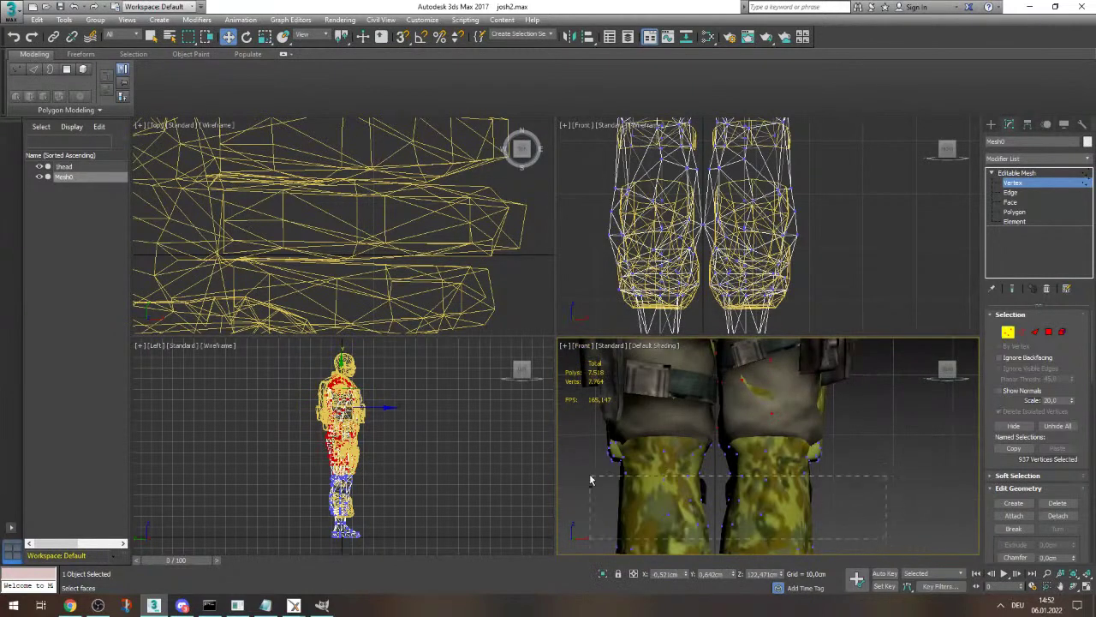
left_click_drag(590, 479, 568, 447)
key("Delete")
key("ctrl+z")
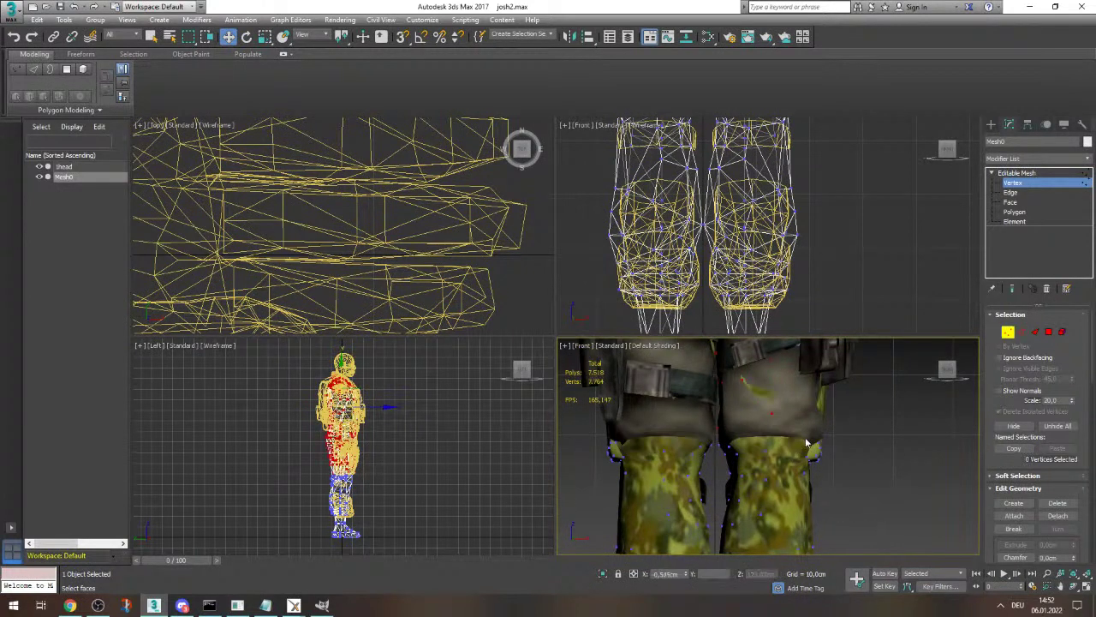
- Deselect Mesh0's vertices around the tops of the knees and undo a trial deletion of the remaining selection
left_click_drag(848, 488, 554, 414, "alt")
key("Delete")
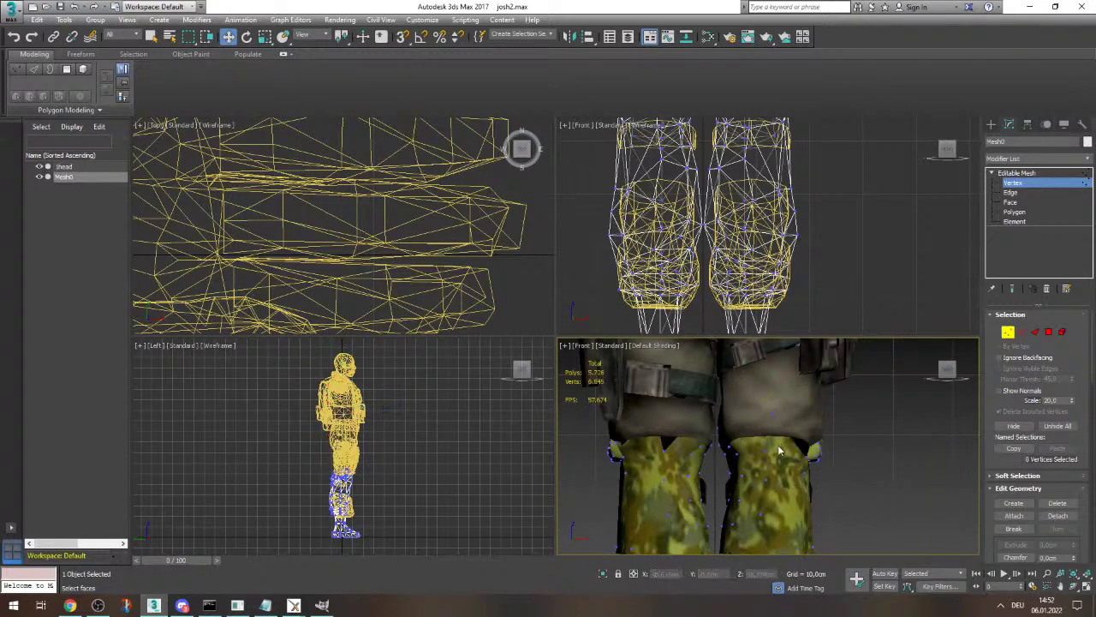
mouse_move(946, 372)
left_mouse_down()
mouse_move(822, 377)
mouse_move(949, 375)
left_mouse_up()
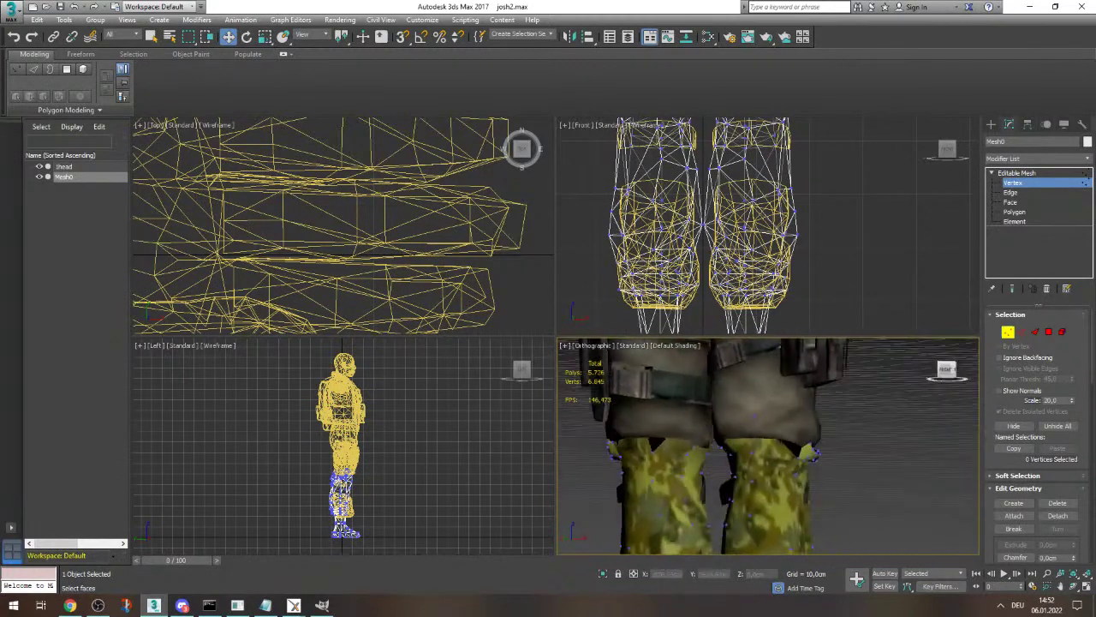
key("ctrl+z")
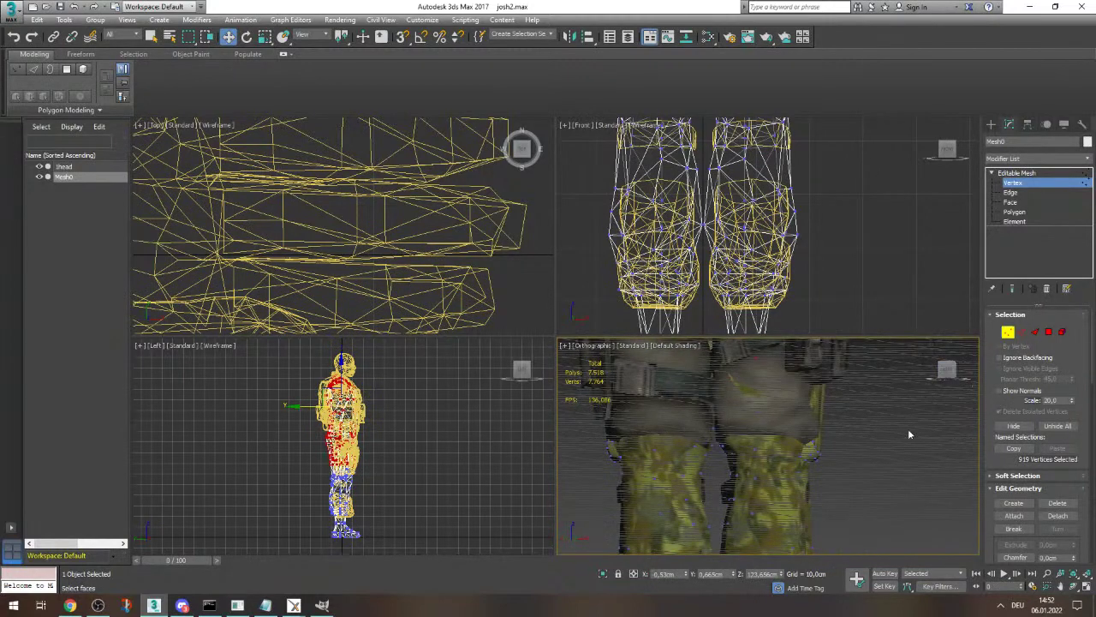
- Return to the Front view, add the missed vertices above the knees to the selection, and delete Mesh0's selected upper part
left_click(573, 346)
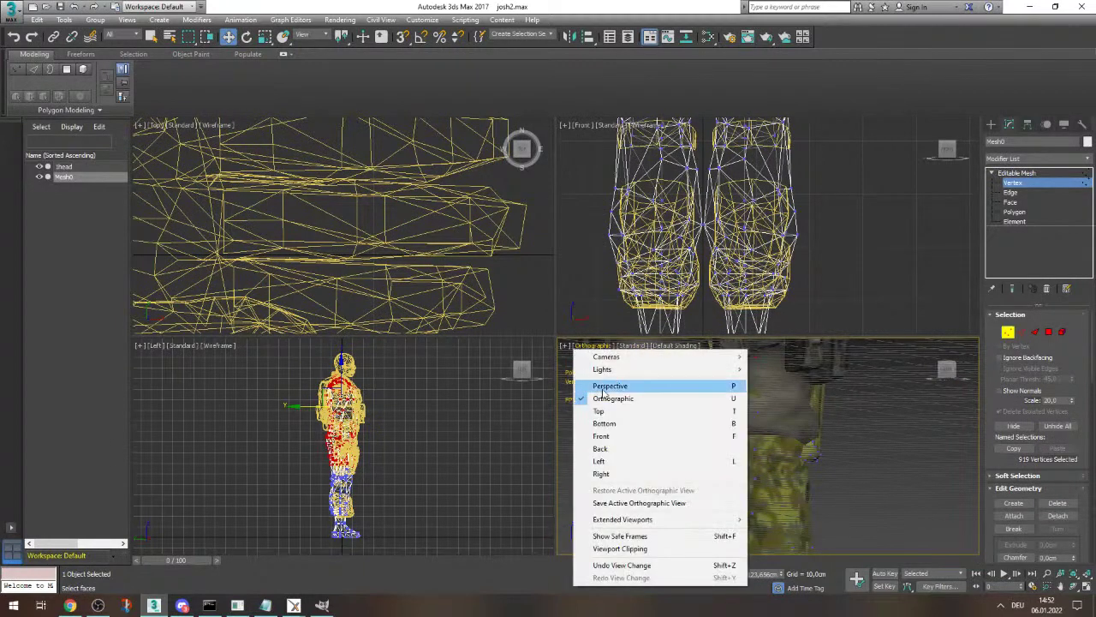
left_click(614, 433)
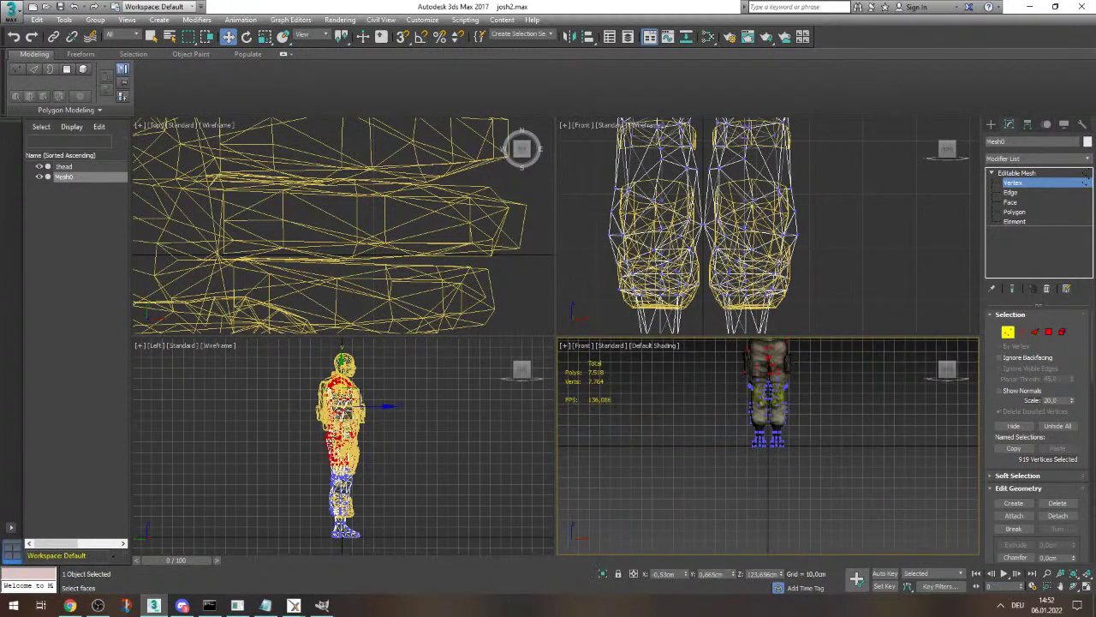
scroll(766, 382, "up", 9)
scroll(773, 396, "down", 5)
scroll(778, 417, "up", 1)
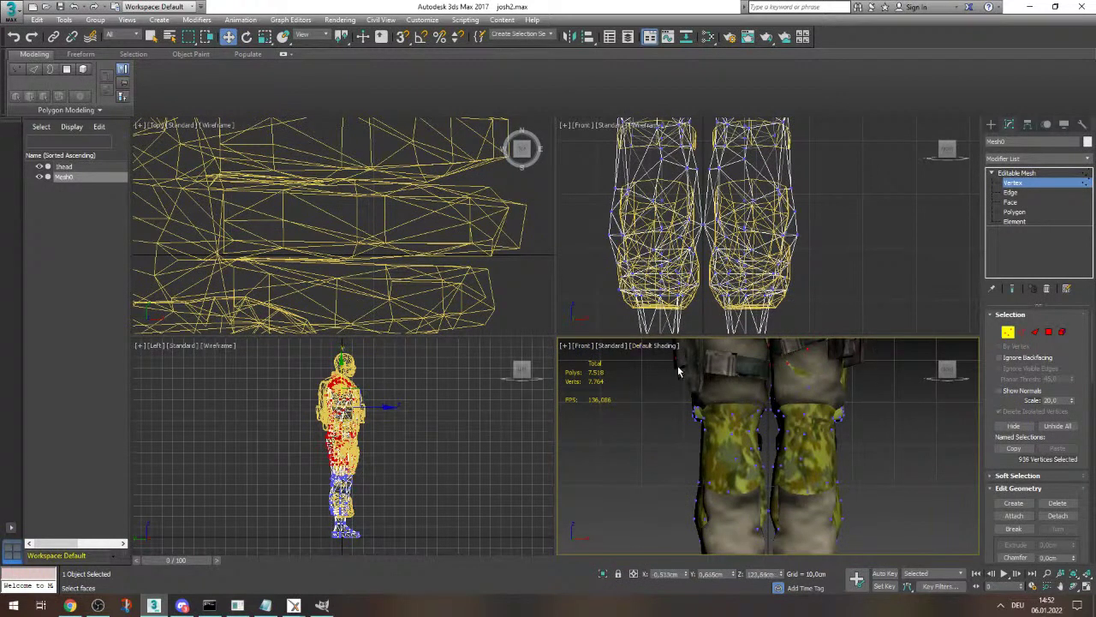
left_click_drag(719, 368, 662, 360)
left_click_drag(724, 422, 650, 412)
left_click_drag(952, 372, 839, 373)
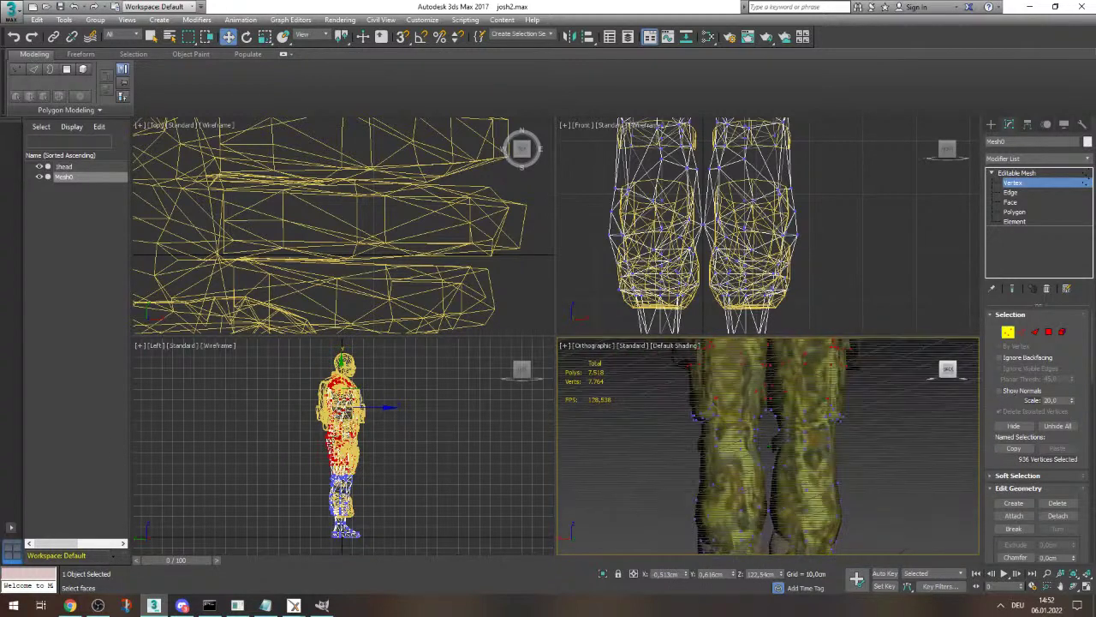
key("ctrl+d")
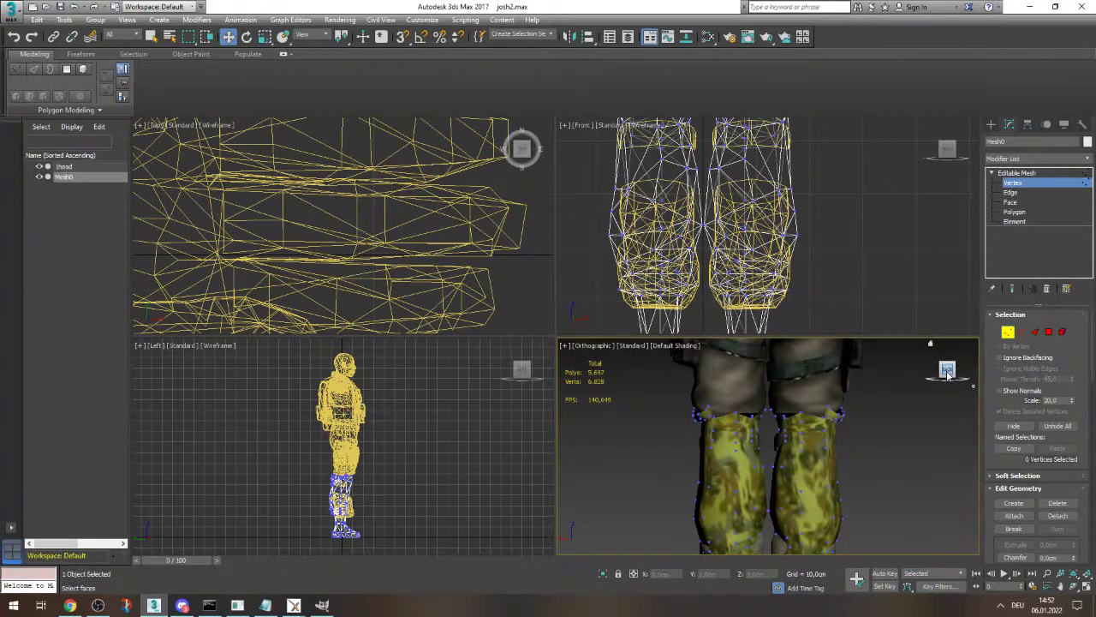
- Undo the deletion of Mesh0's upper part to compare the knees with and without it, and delete it again
mouse_move(949, 375)
left_mouse_down()
mouse_move(841, 384)
mouse_move(948, 376)
left_mouse_up()
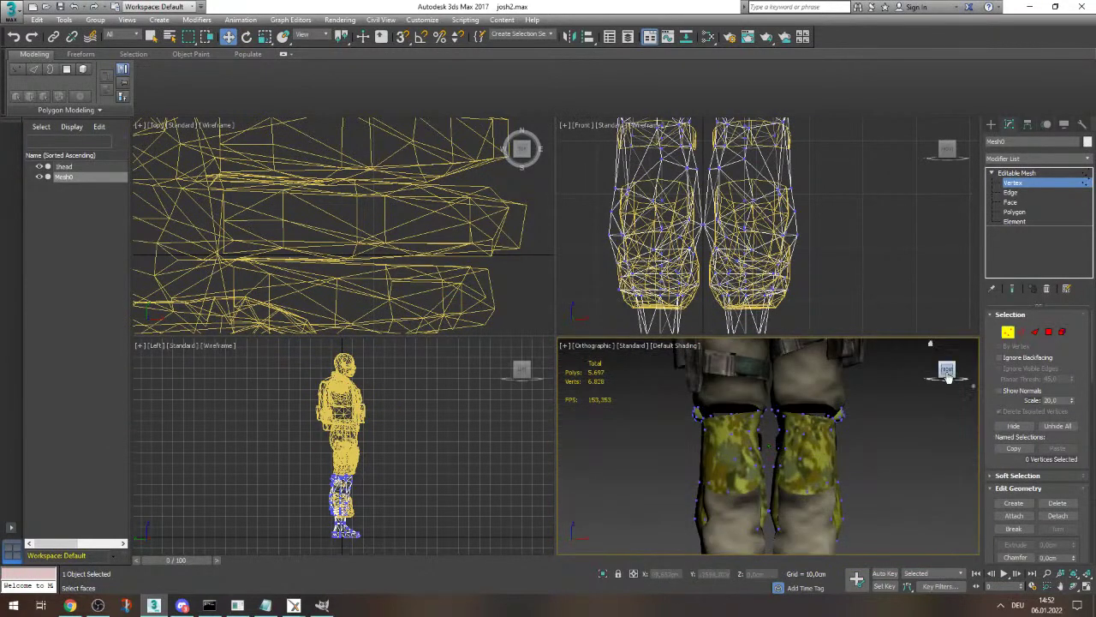
key("ctrl+z")
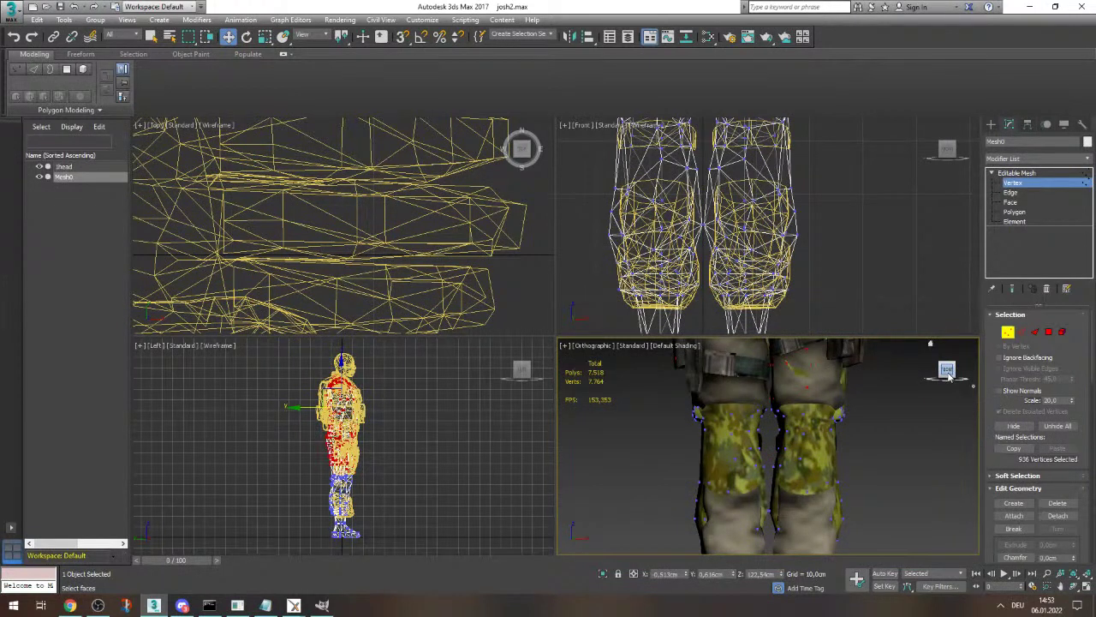
key("Delete")
- Examine the knee joints and lower legs in the shaded view for gaps and overlaps between the Josh body and Mesh0
scroll(864, 411, "down", 2)
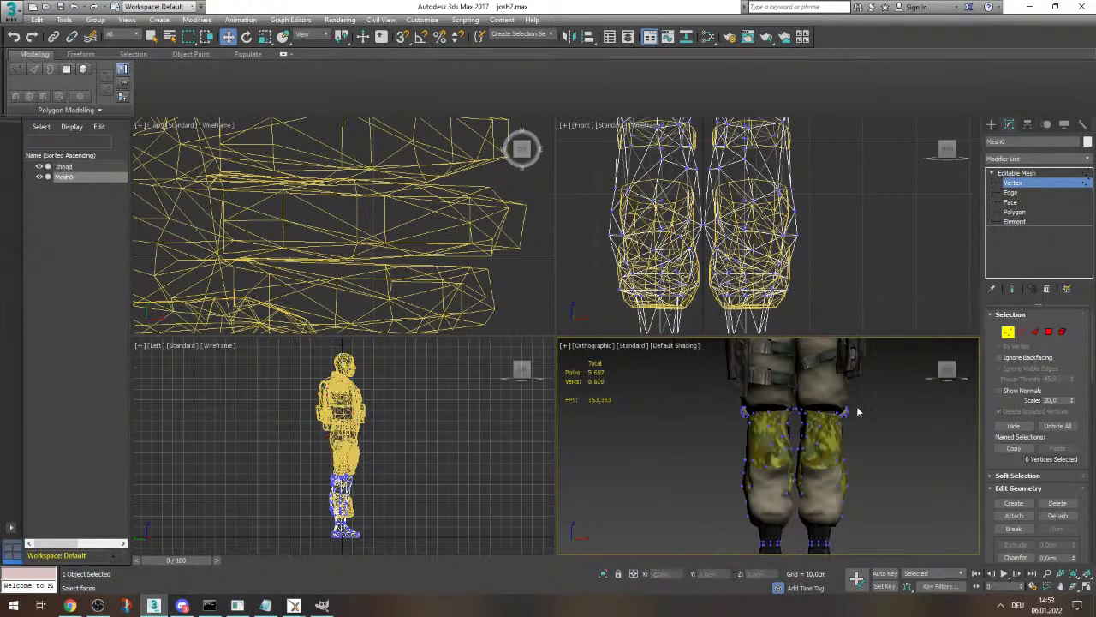
scroll(857, 454, "down", 1)
scroll(842, 454, "up", 2)
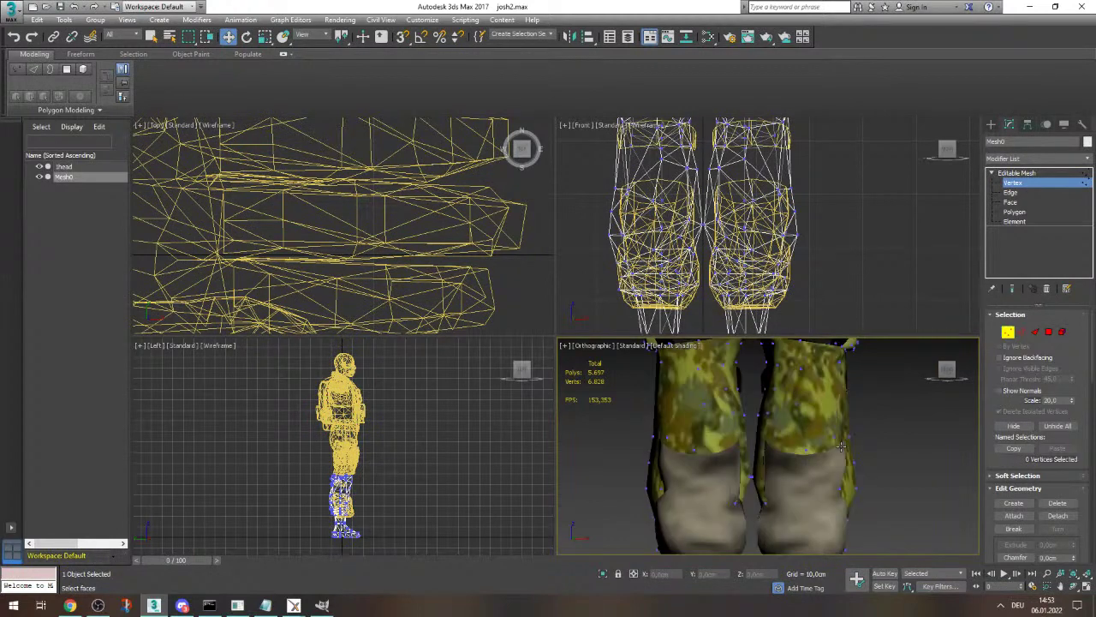
scroll(842, 452, "down", 3)
scroll(842, 458, "up", 2)
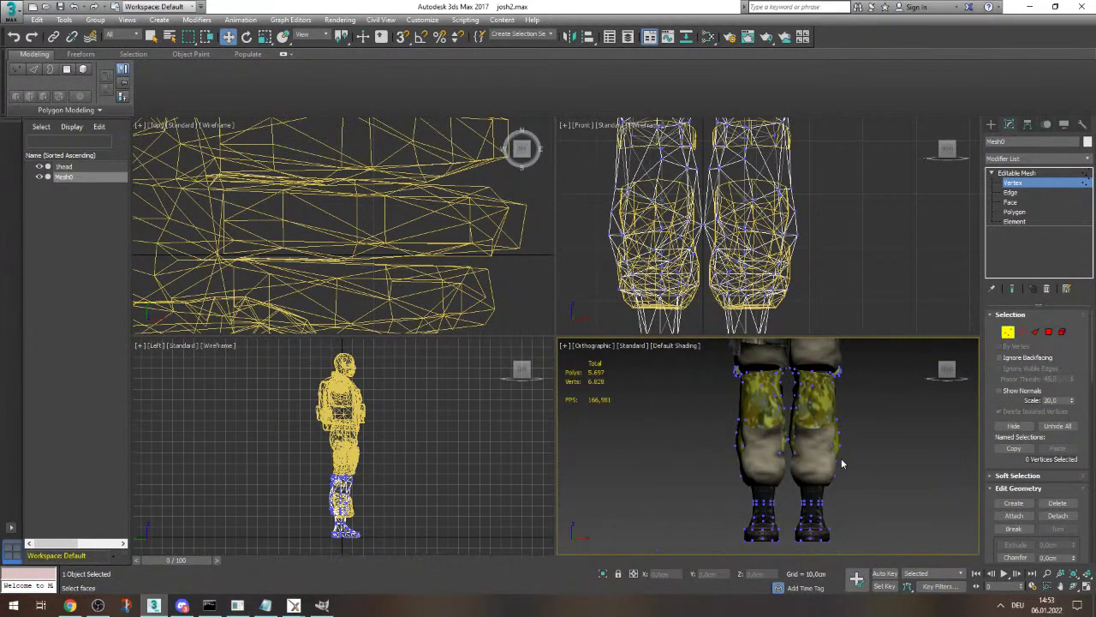
mouse_move(941, 371)
left_mouse_down()
mouse_move(826, 376)
mouse_move(942, 373)
left_mouse_up()
scroll(801, 430, "down", 2)
scroll(801, 378, "up", 2)
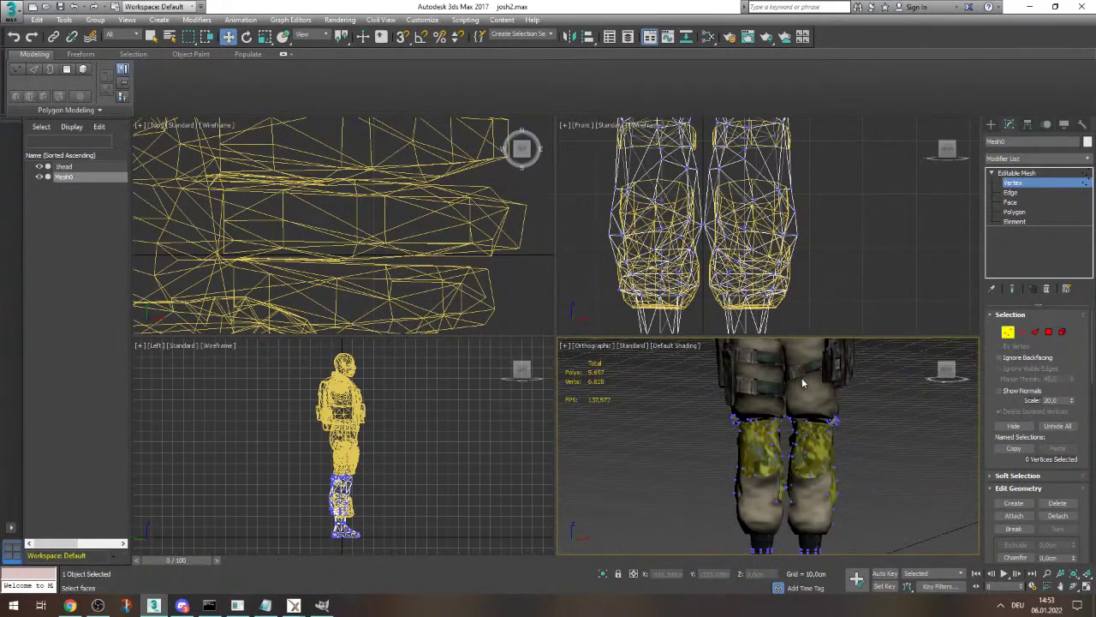
scroll(802, 383, "down", 2)
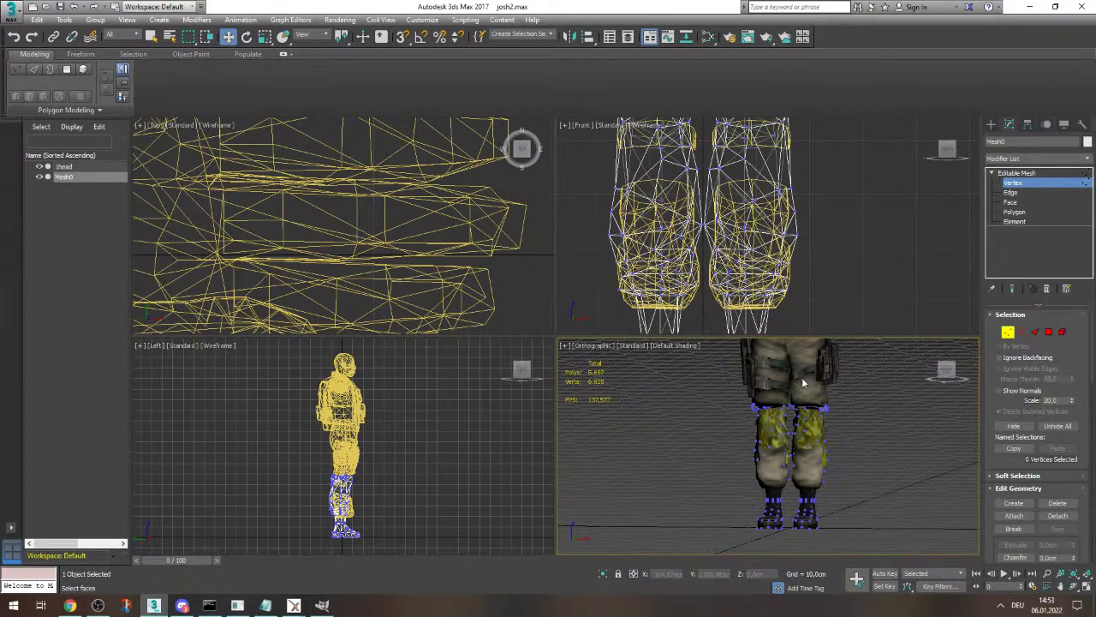
scroll(802, 383, "up", 2)
scroll(840, 384, "down", 2)
scroll(831, 423, "up", 2)
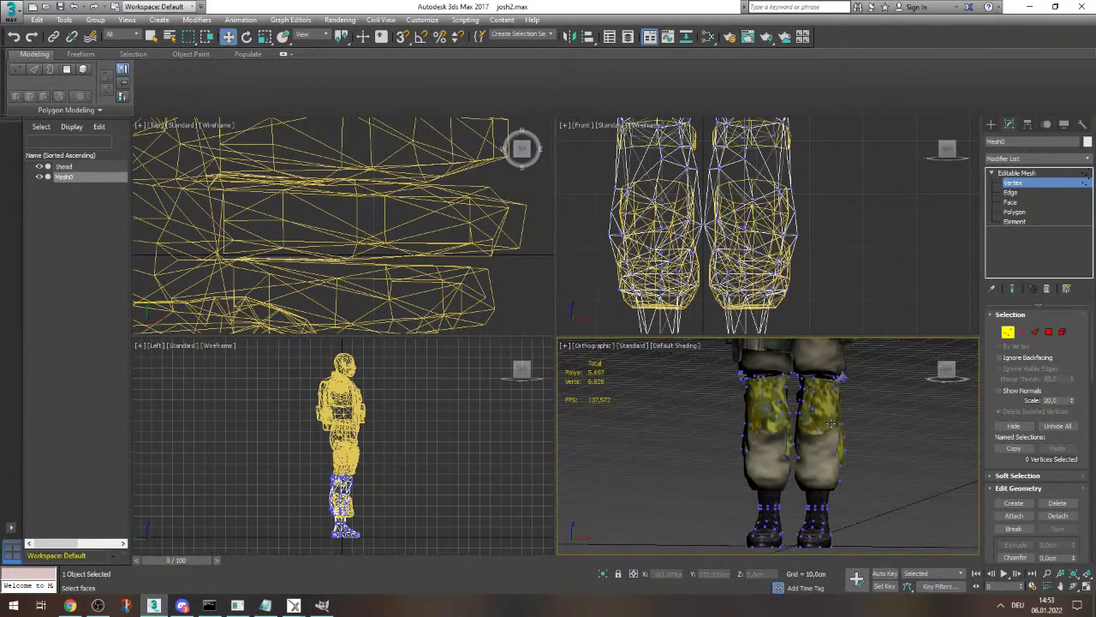
- Restore Mesh0's upper vertices for another check of the knee transition, and remove them again
key("ctrl+z")
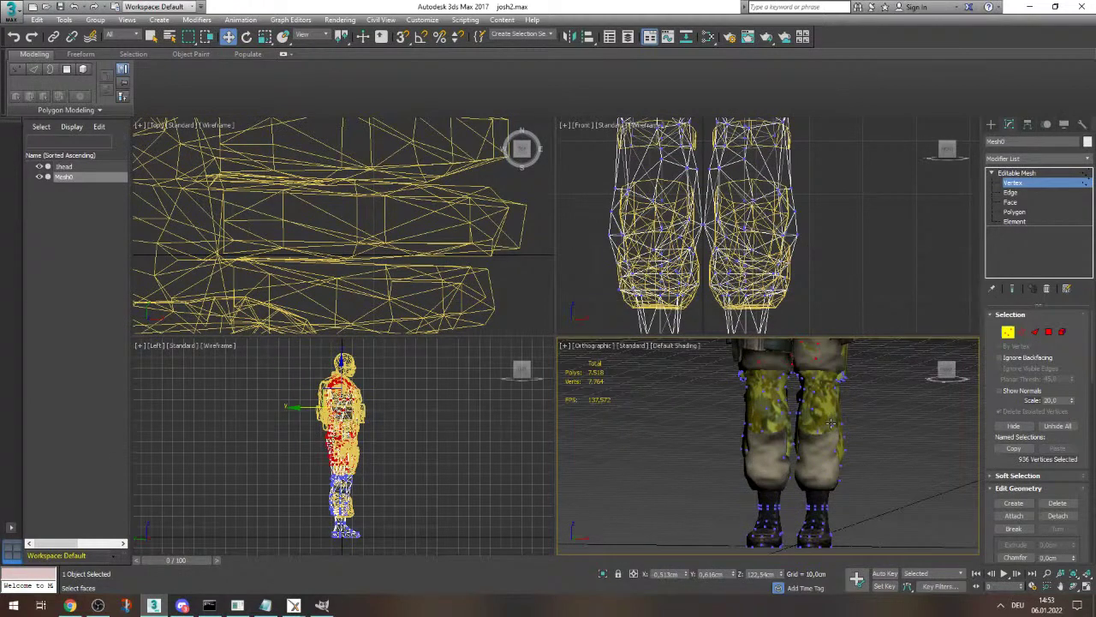
scroll(824, 407, "up", 2)
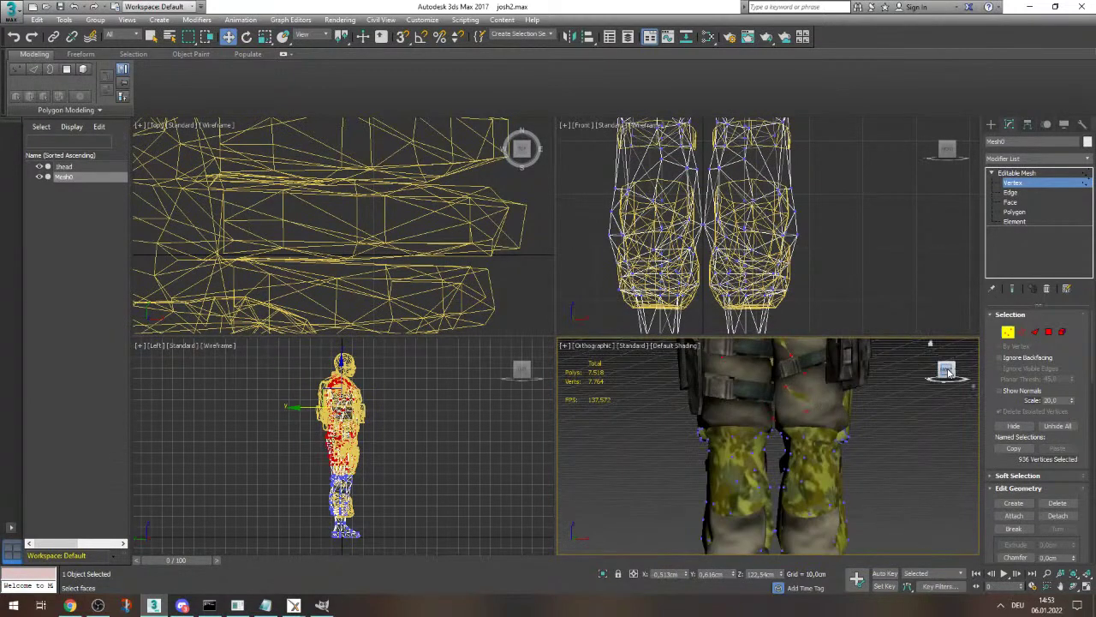
key("Delete")
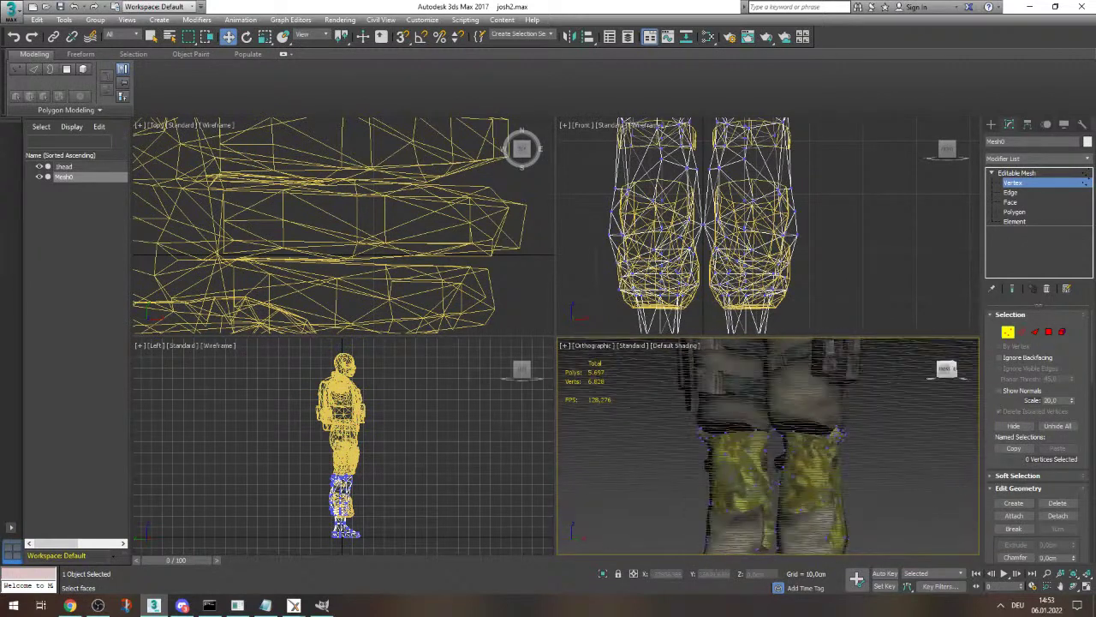
left_click(950, 374)
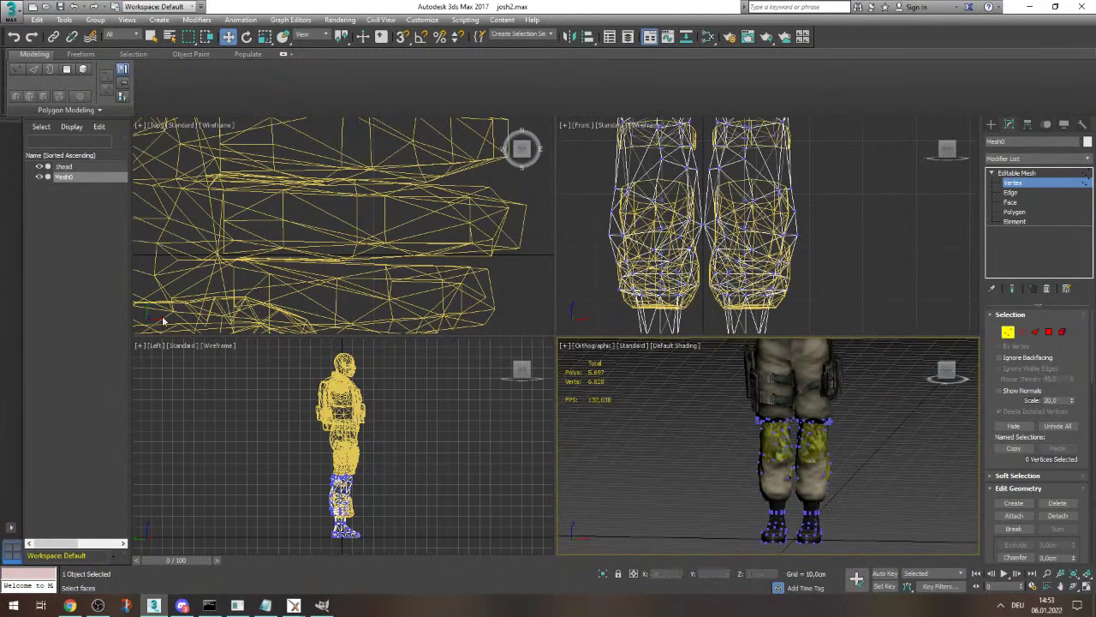
- Leave Mesh0's vertex editing and select the Josh body object
left_click(92, 228)
left_click(74, 167)
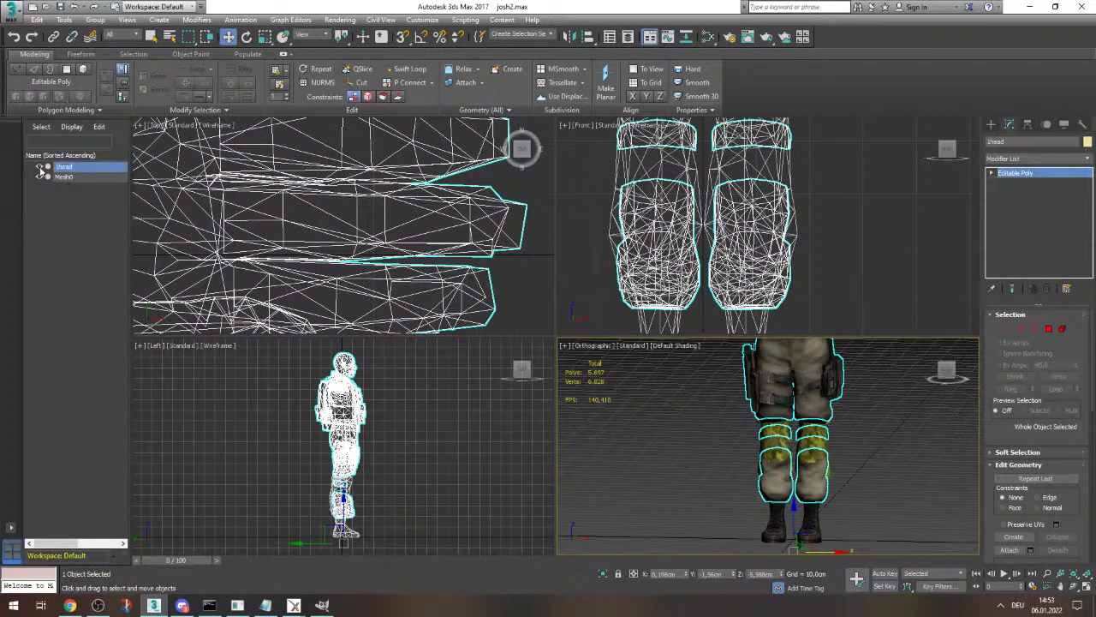
- Hide the Mesh0 lower-leg object so that only the other body mesh is displayed
left_click(40, 169)
left_click(40, 168)
left_click(39, 176)
left_click(39, 176)
left_click(39, 177)
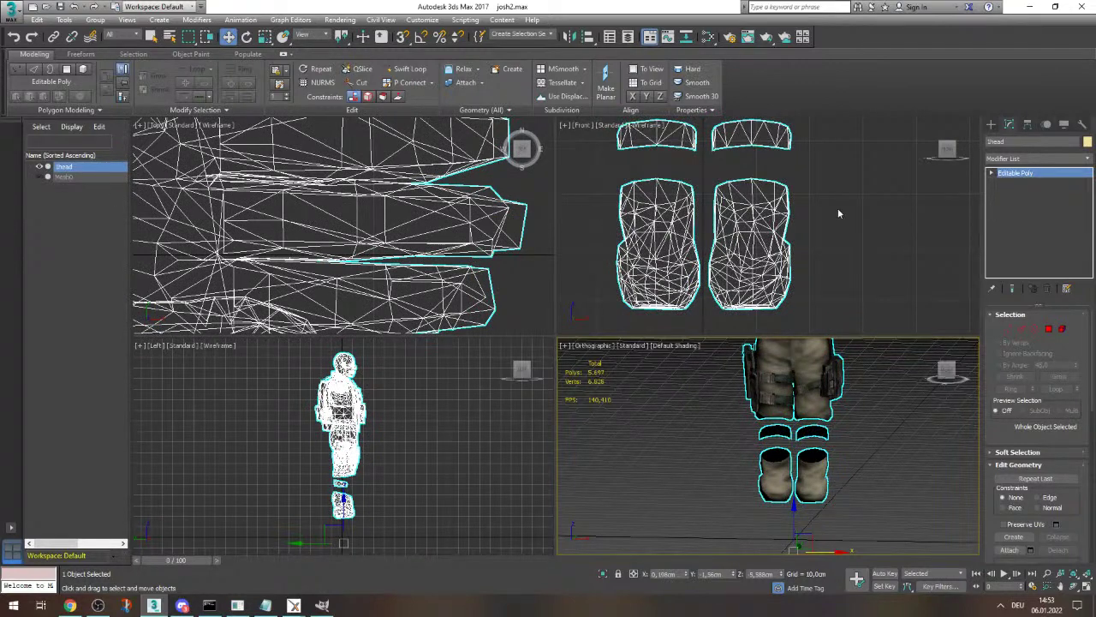
- Delete the knee-band and lower-leg vertices of the visible body mesh, working in a shaded Front view
left_click(991, 173)
left_click(1013, 182)
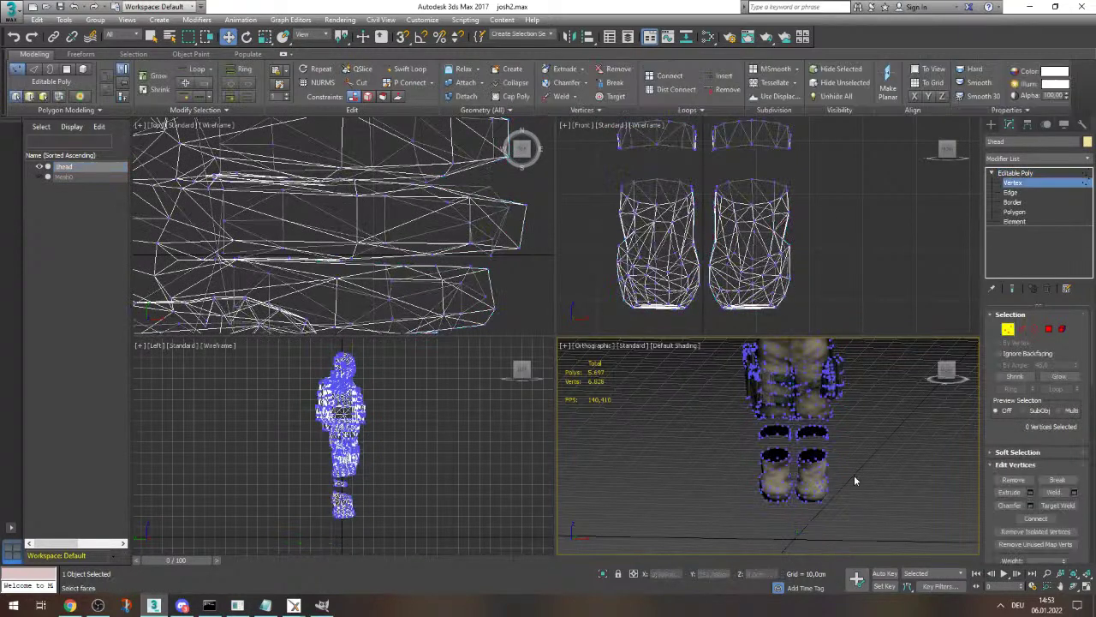
left_click(950, 372)
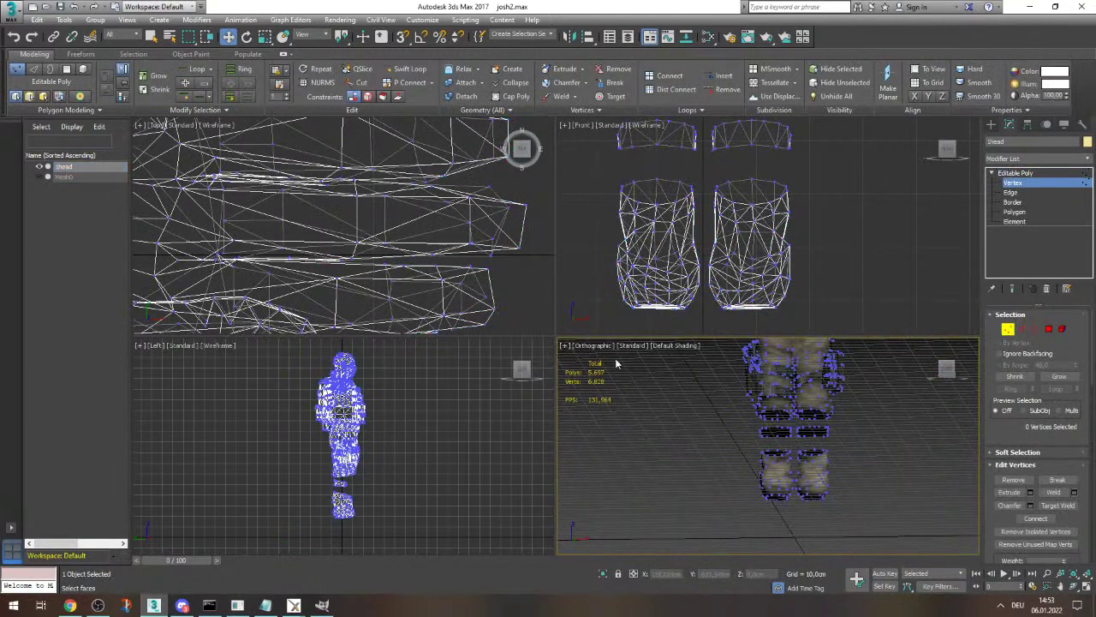
left_click(599, 347)
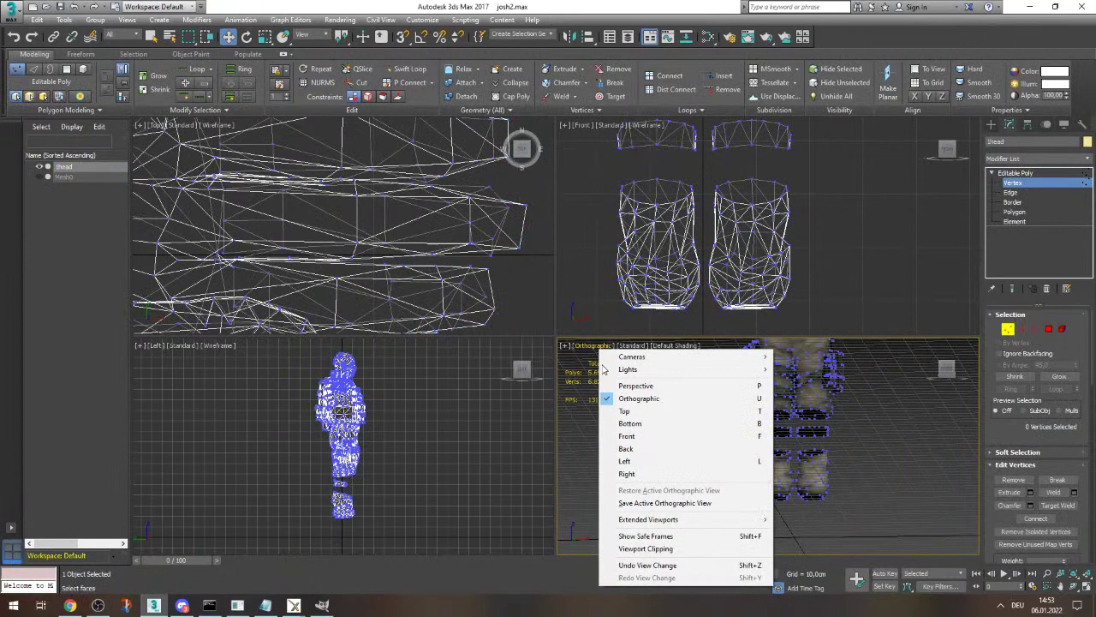
left_click(629, 437)
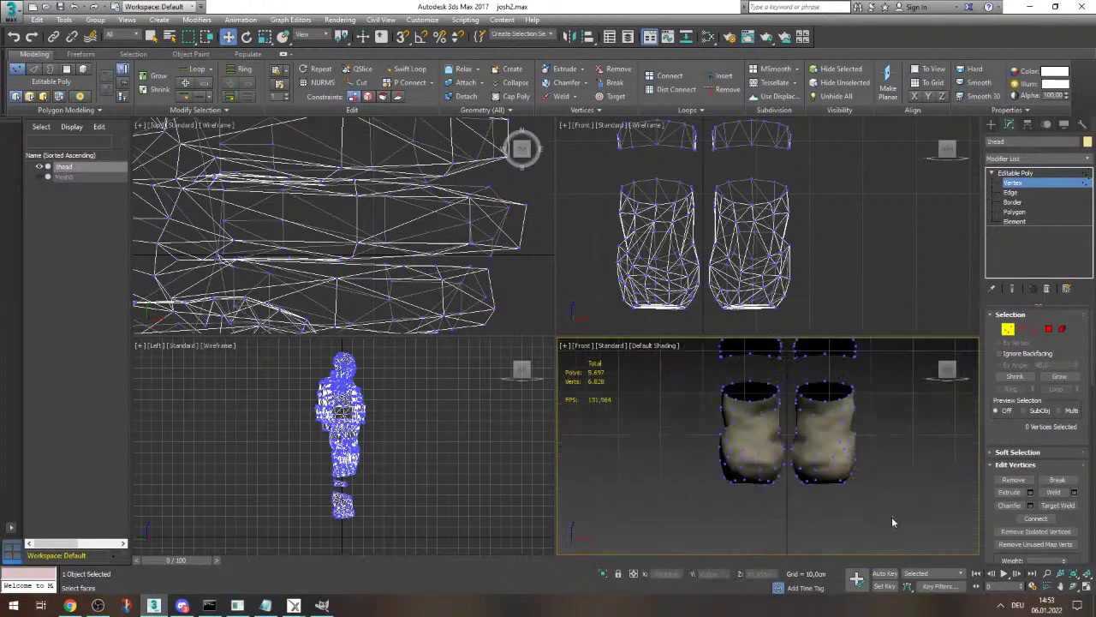
left_click_drag(668, 380, 667, 375)
scroll(707, 432, "down", 5)
scroll(742, 394, "up", 5)
key("Delete")
mouse_move(852, 467)
left_mouse_down()
mouse_move(717, 440)
mouse_move(613, 399)
left_mouse_up()
key("Delete")
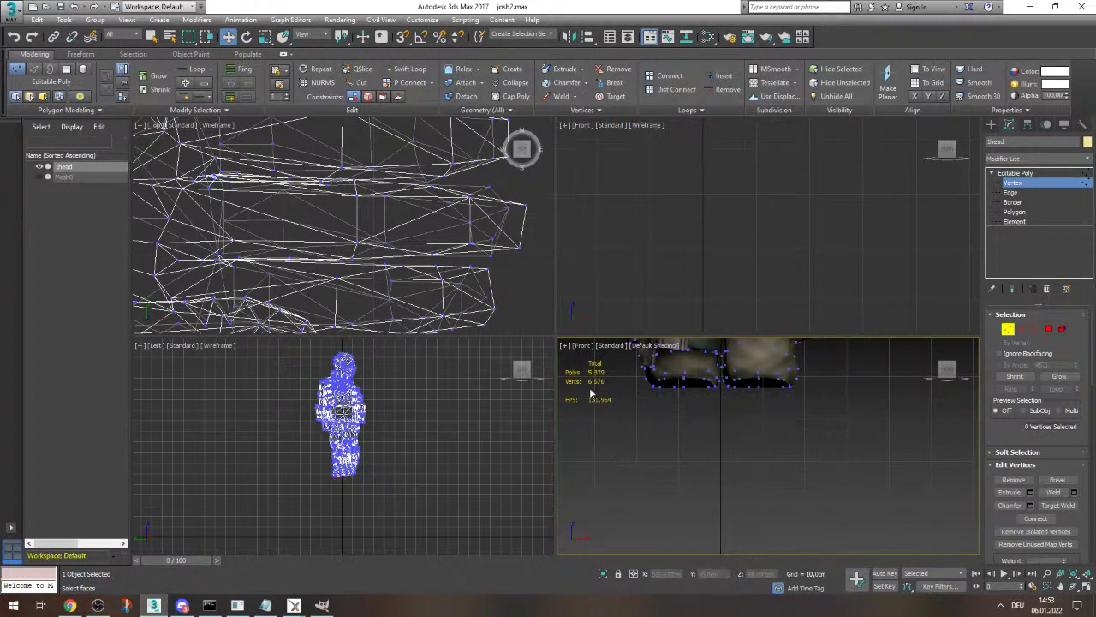
- Unhide the camouflage lower-leg mesh and attach the body mesh to it with the default attach options
left_click(70, 223)
left_click(40, 177)
left_click(82, 178)
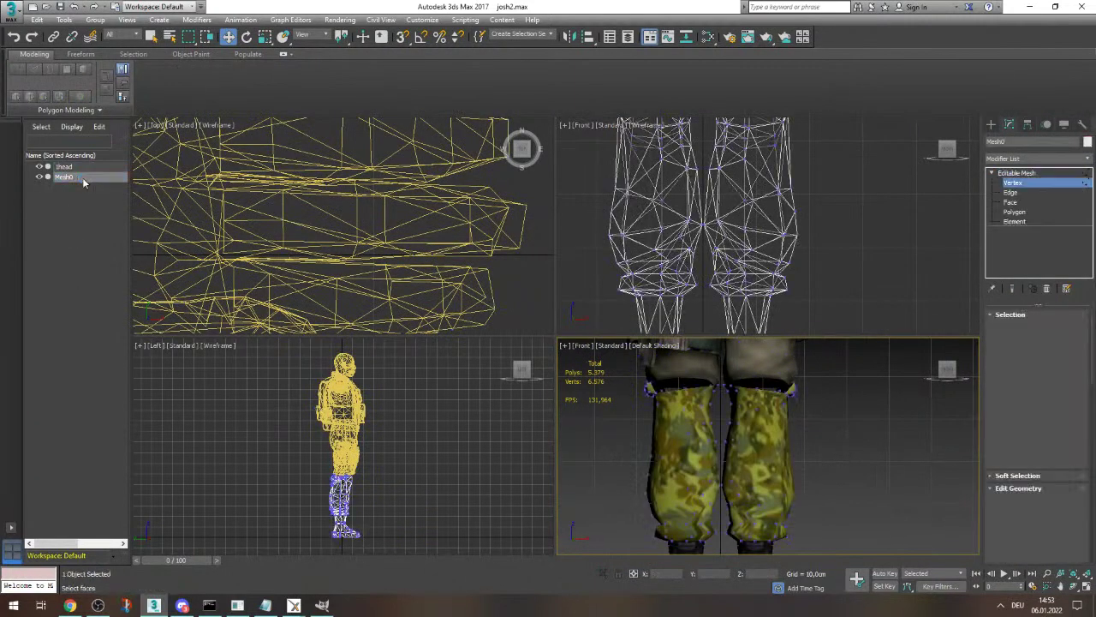
left_click(994, 173)
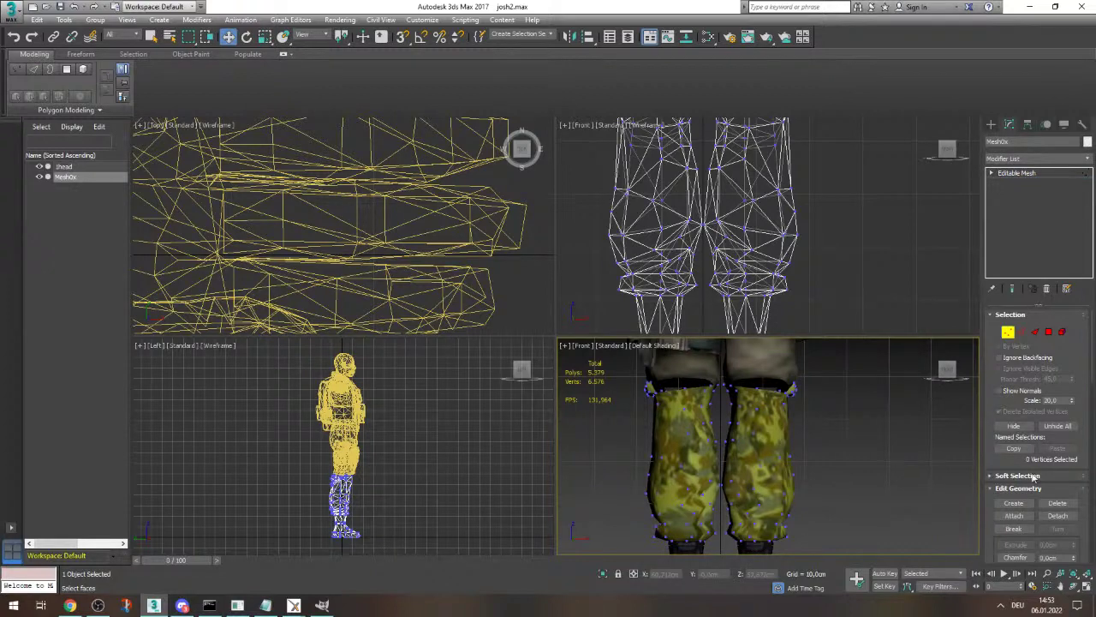
left_click(1014, 515)
left_click(79, 167)
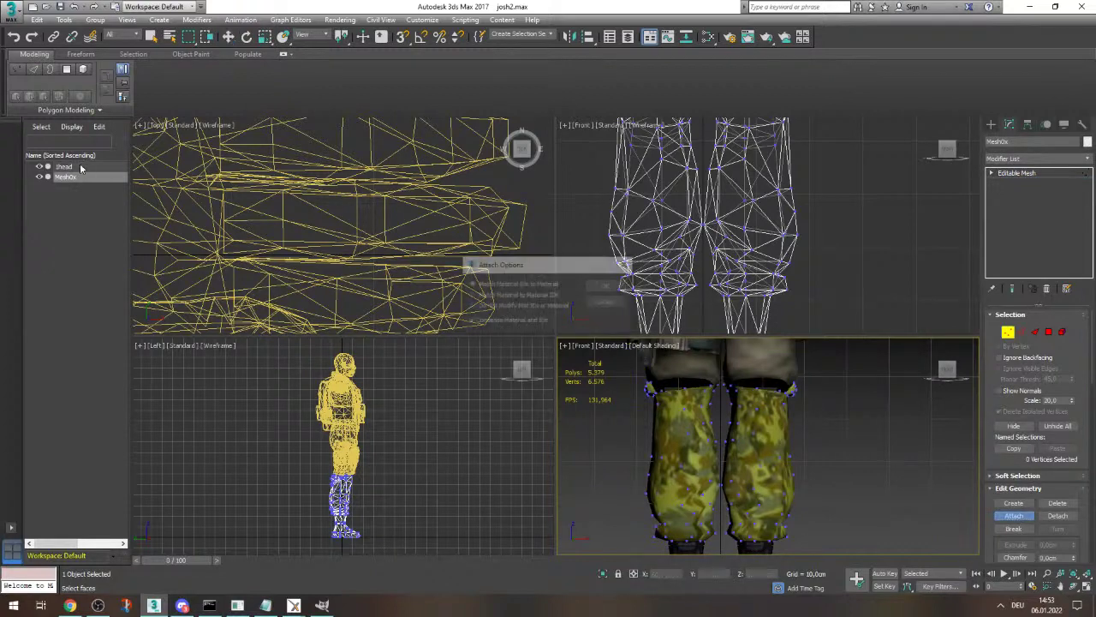
key("Return")
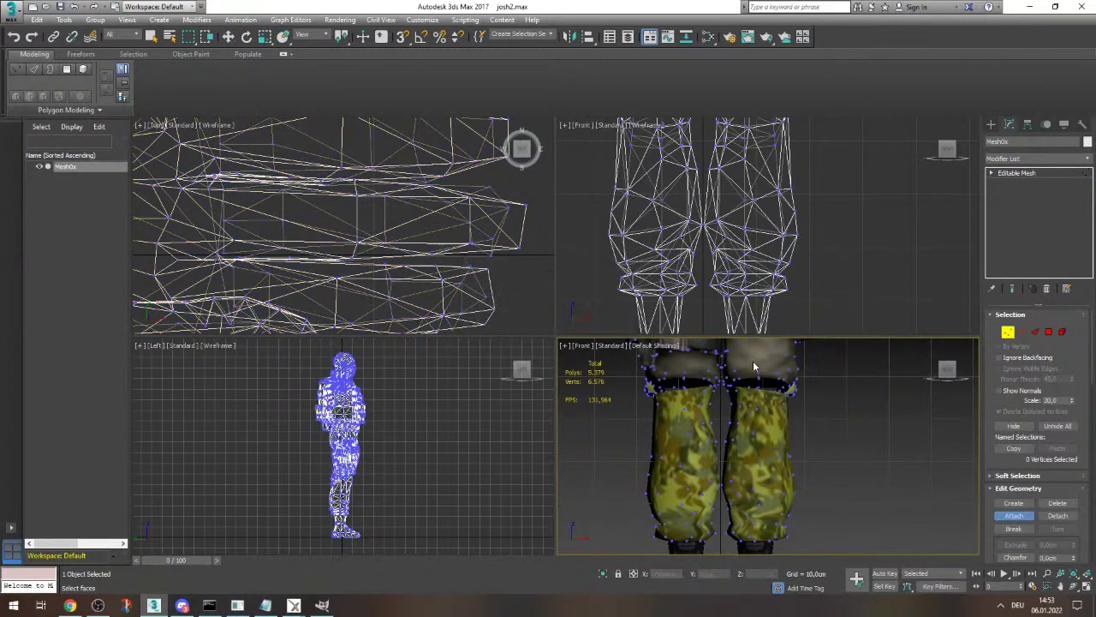
scroll(752, 359, "up", 5)
left_click(85, 248)
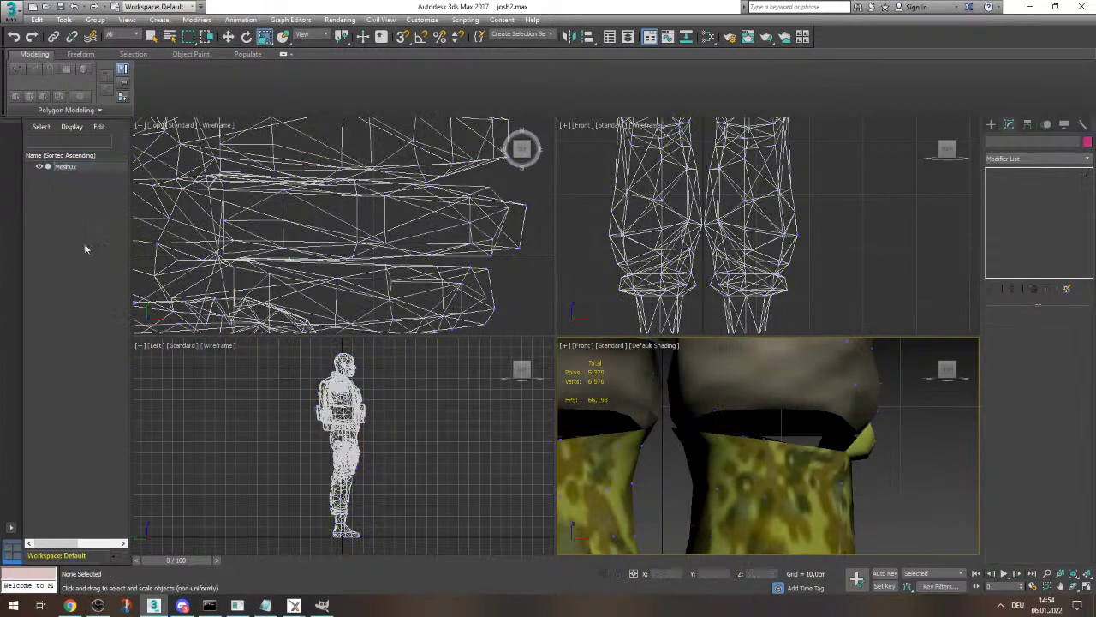
left_click(77, 167)
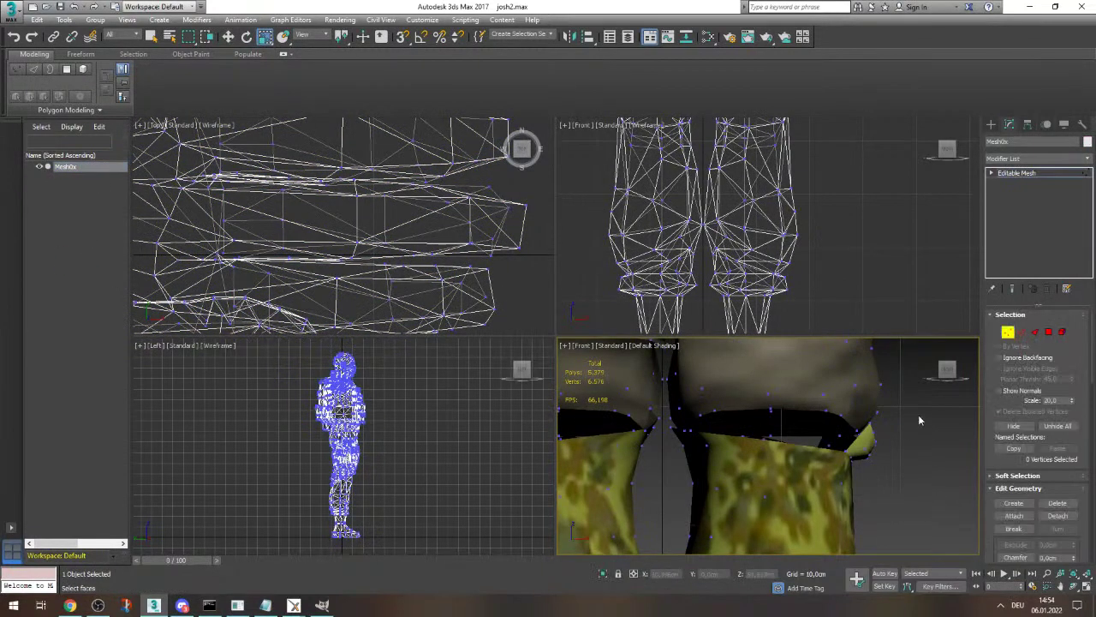
mouse_move(947, 372)
left_mouse_down()
mouse_move(965, 377)
mouse_move(952, 384)
mouse_move(952, 373)
left_mouse_up()
left_click(992, 173)
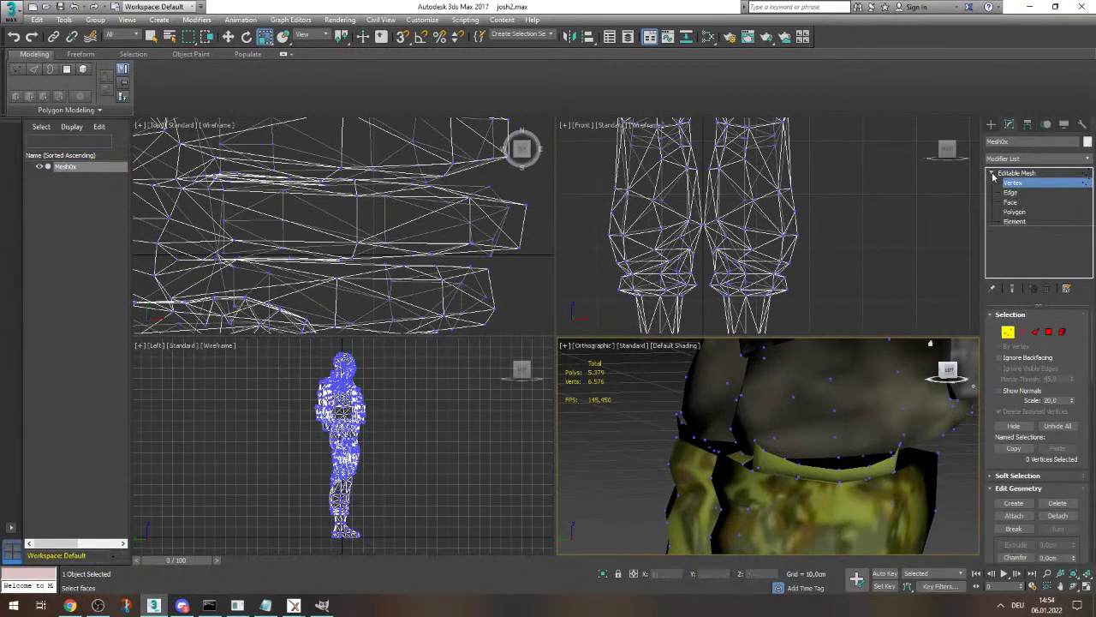
left_click(1015, 221)
left_click(933, 481)
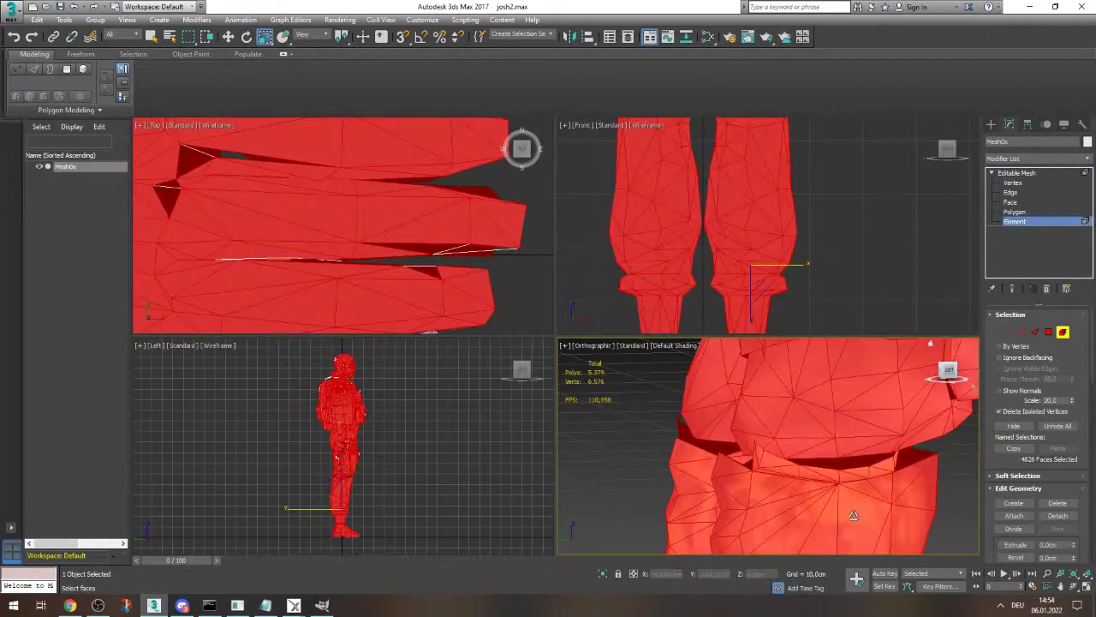
left_click(967, 487)
left_click(870, 466)
left_click(963, 501)
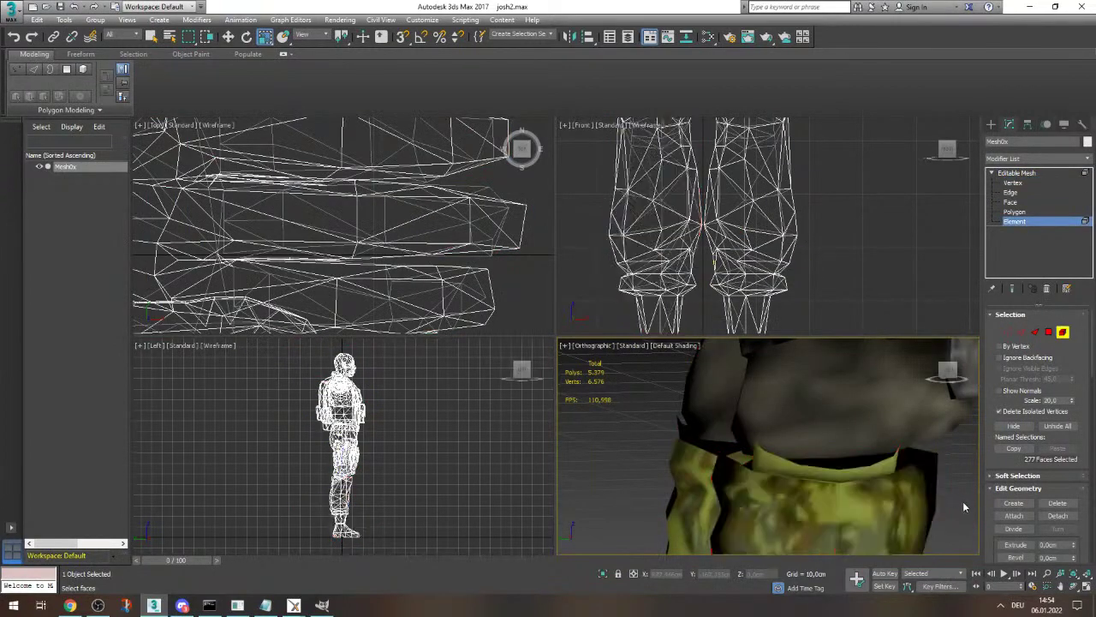
- Delete the strip of protruding polygons along the upper rim of the camouflage trouser leg, on its outer side
left_click(1015, 212)
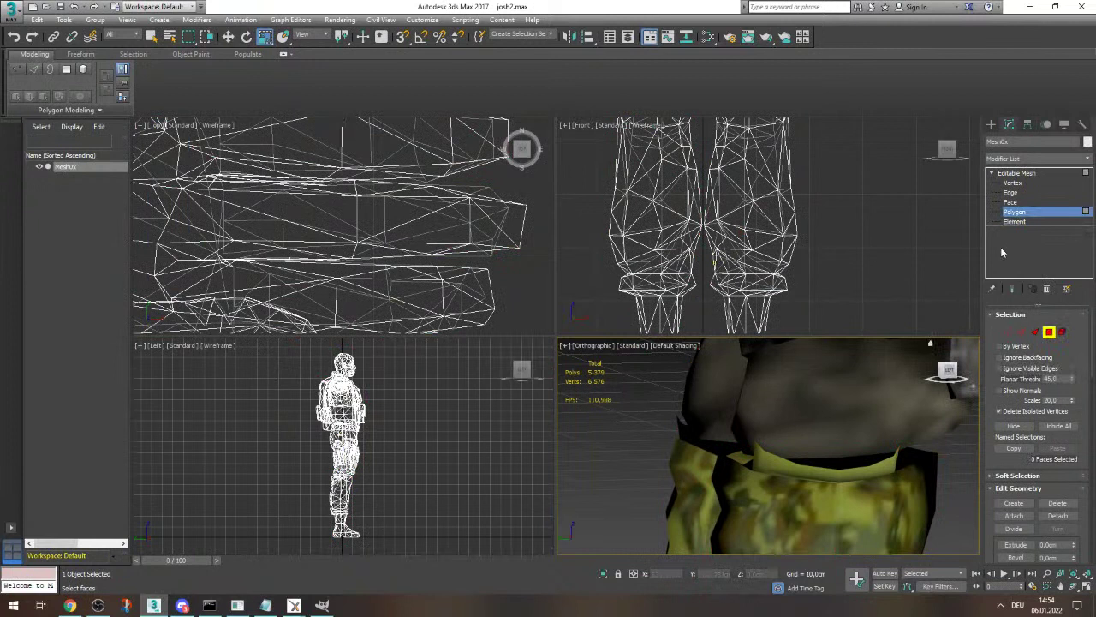
left_click(886, 465)
left_click(844, 471, "ctrl")
left_click(822, 472, "ctrl")
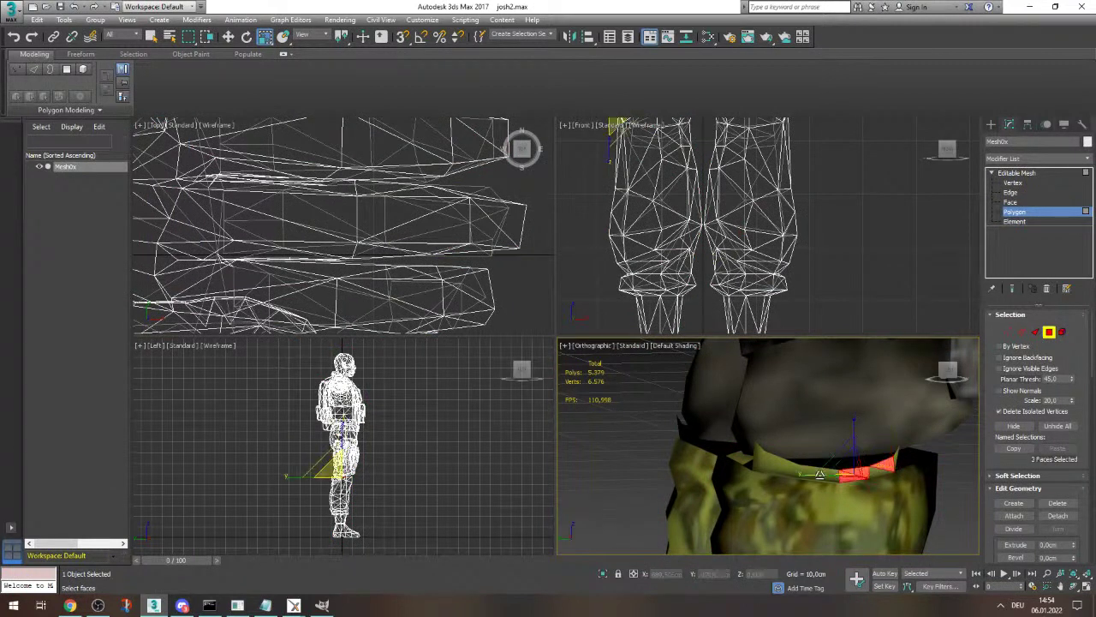
left_click(801, 472, "ctrl")
left_click(782, 469, "ctrl")
left_click(774, 464, "ctrl")
left_click(762, 459, "ctrl")
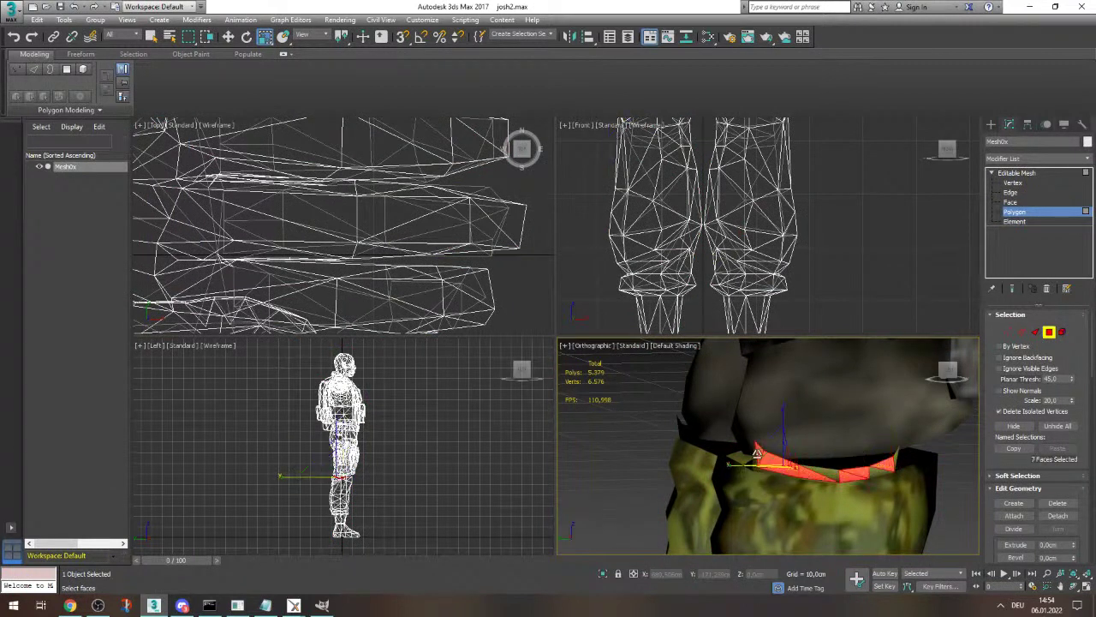
left_click(831, 473, "ctrl")
left_click(872, 472, "ctrl")
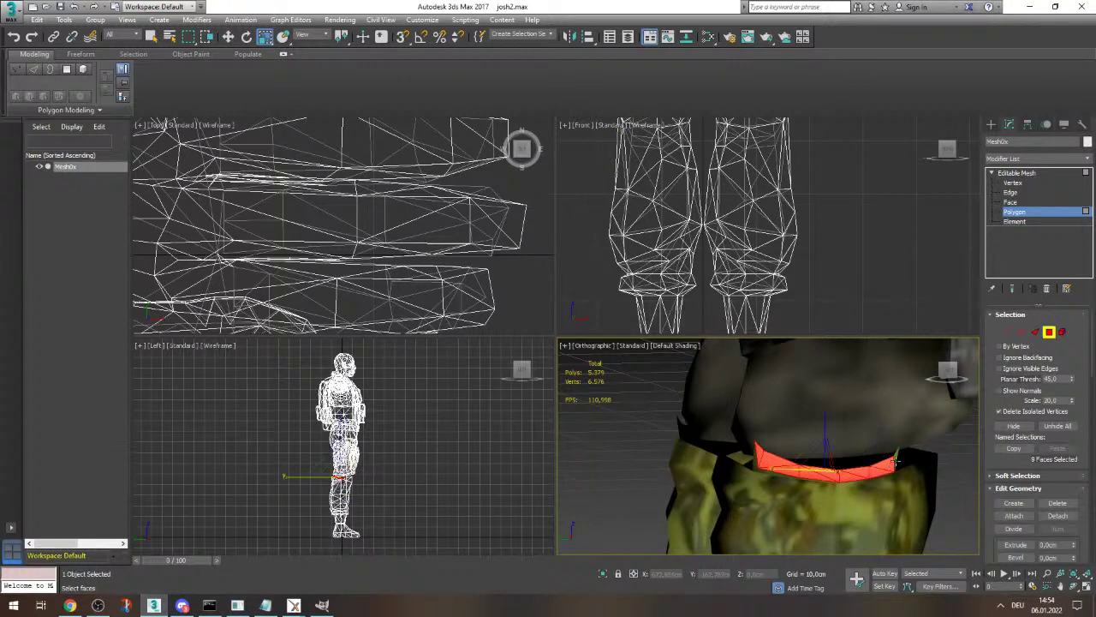
left_click(896, 461, "ctrl")
key("Delete")
- Delete the two small leftover polygons sticking up from the camouflage leg's upper rim
left_click_drag(949, 373, 884, 375)
left_click(648, 429)
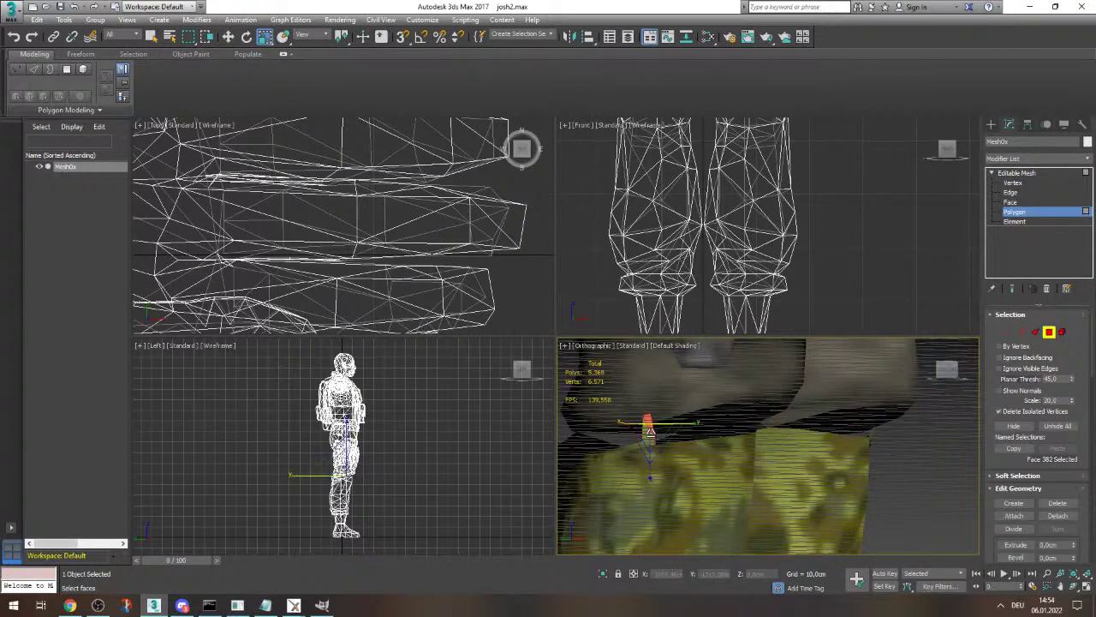
key("Delete")
left_click(646, 437)
key("Delete")
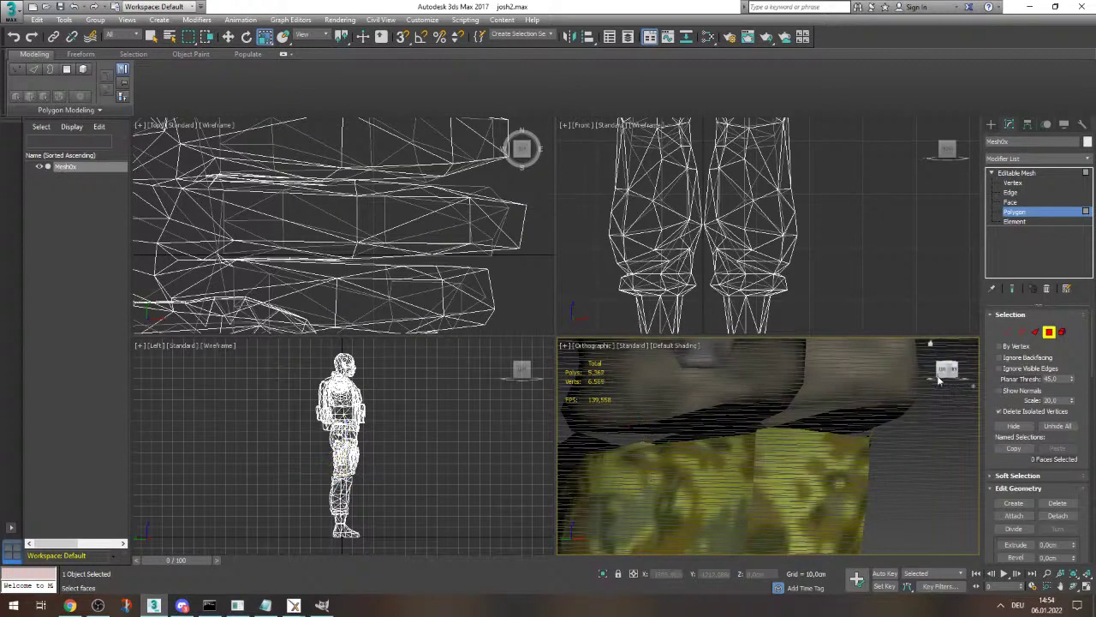
- Delete the remaining flap polygons along the upper rim on the opposite side of the camouflage legs
left_click_drag(946, 375, 930, 344)
left_click(816, 445)
key("Delete")
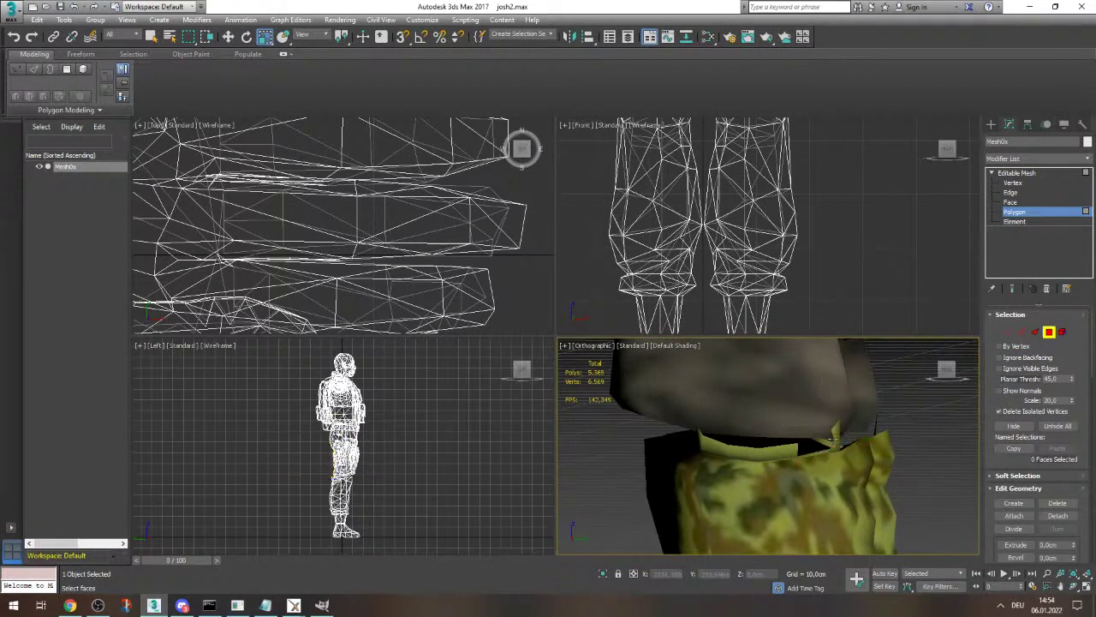
left_click(832, 440)
key("Delete")
left_click(767, 451)
key("Delete")
left_click(739, 452)
key("Delete")
left_click(733, 453)
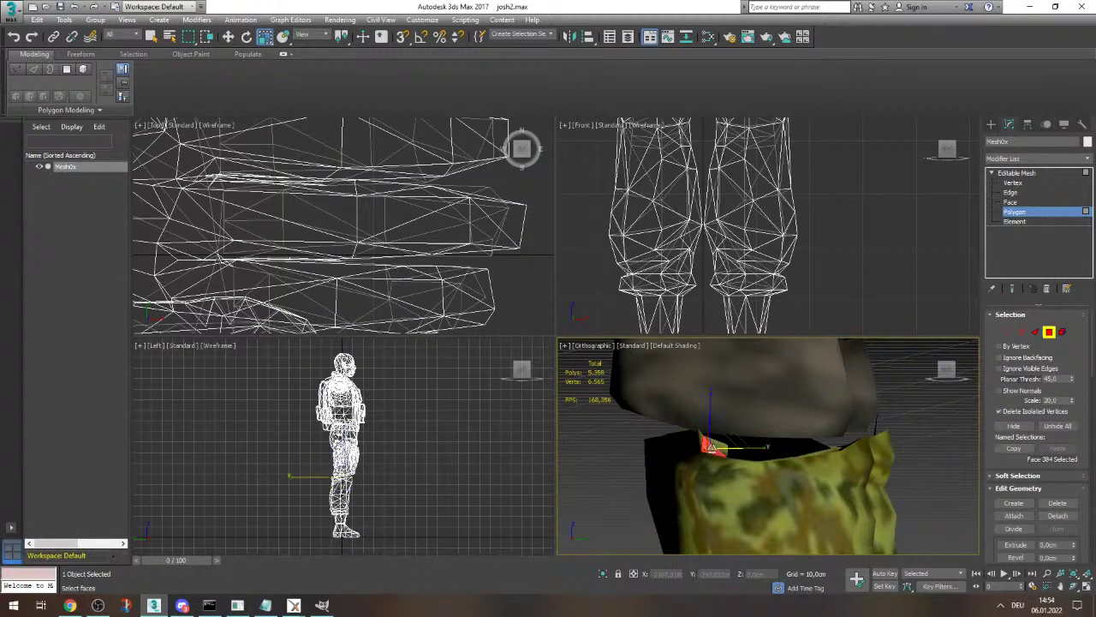
key("Delete")
left_click(710, 445)
key("Delete")
left_click(701, 442)
key("Delete")
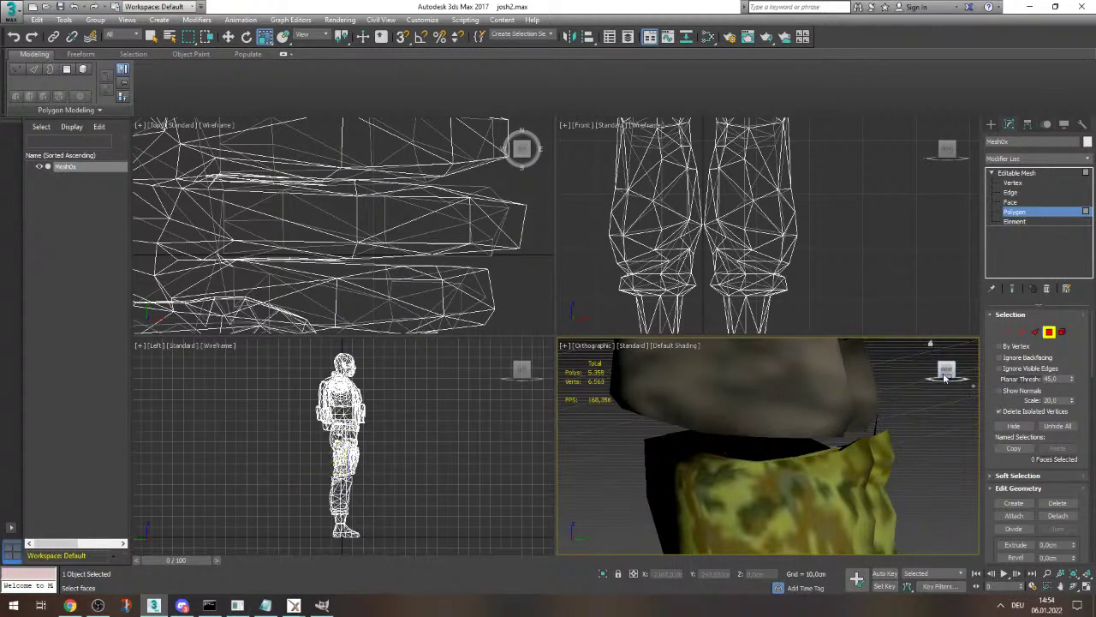
- Delete the spike-shaped polygons protruding at the outer corner of the camouflage leg's upper rim
middle_click_drag(844, 430, 859, 447, "alt")
left_click(848, 448)
key("Delete")
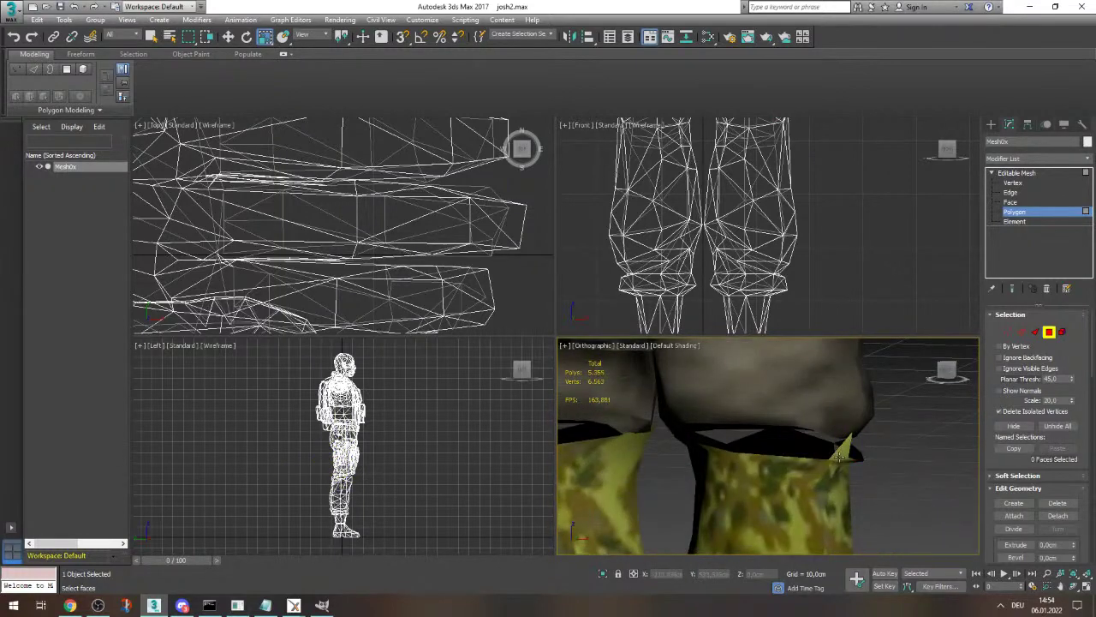
left_click(844, 453)
key("Delete")
left_click(843, 456)
key("Delete")
left_click_drag(956, 375, 949, 372)
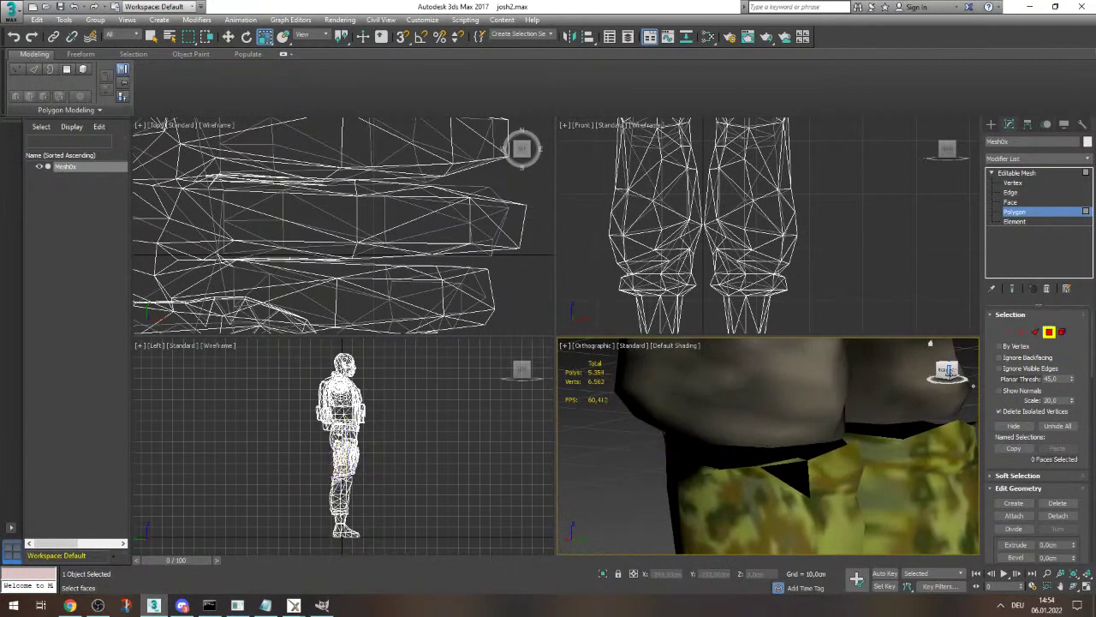
left_click(795, 462)
middle_click_drag(795, 463, 830, 446, "alt")
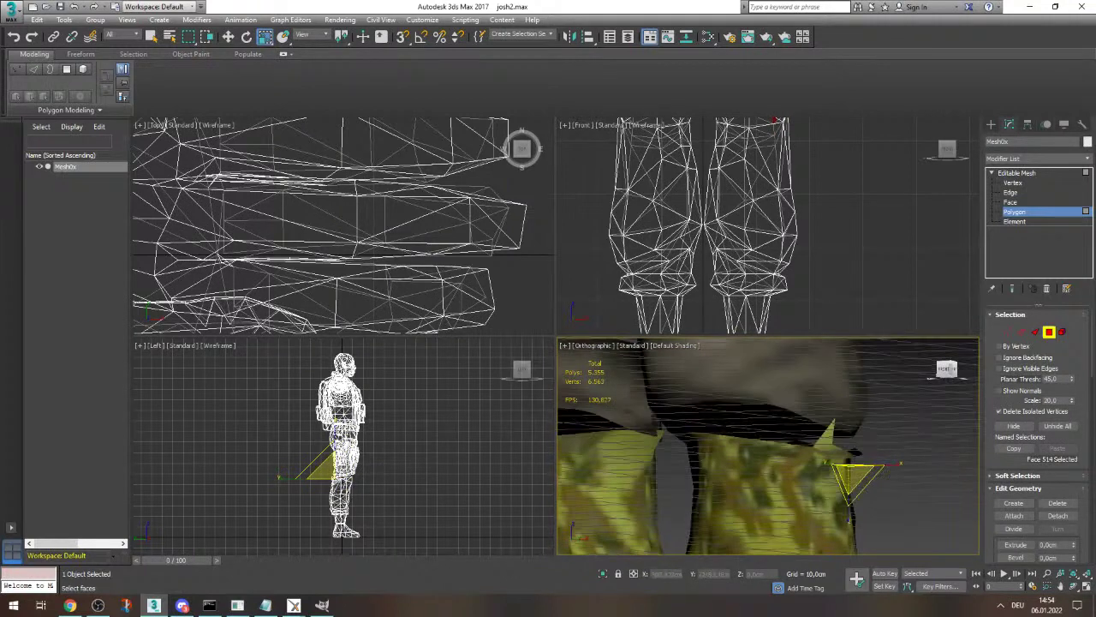
key("Delete")
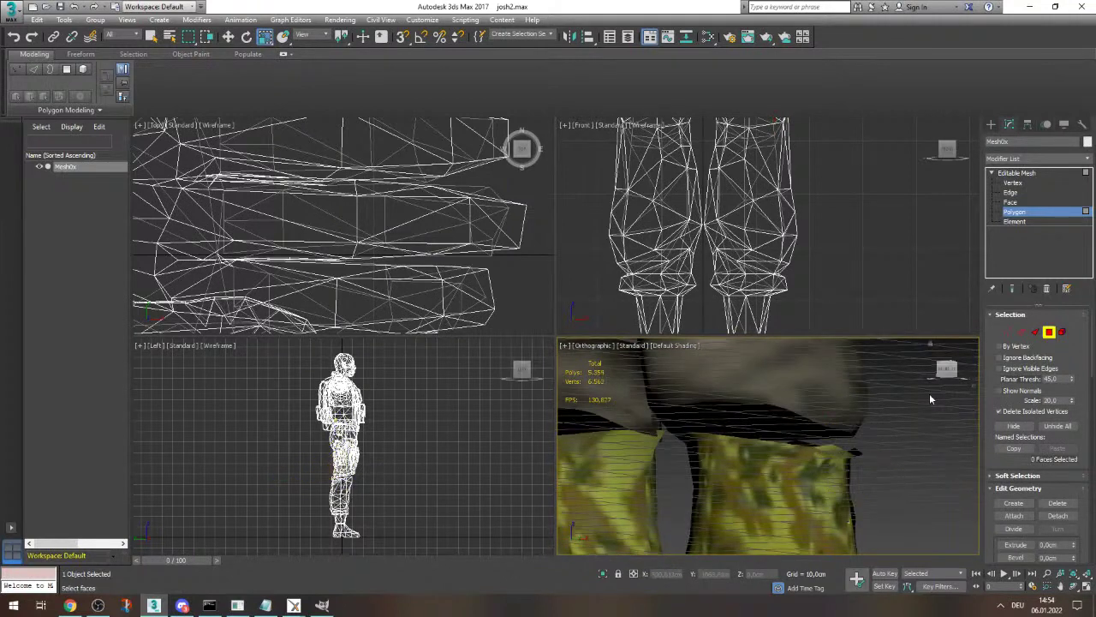
- Delete the row of flap polygons rising from the upper rim of that camouflage leg beneath the thigh opening
middle_click_drag(930, 399, 805, 399, "alt")
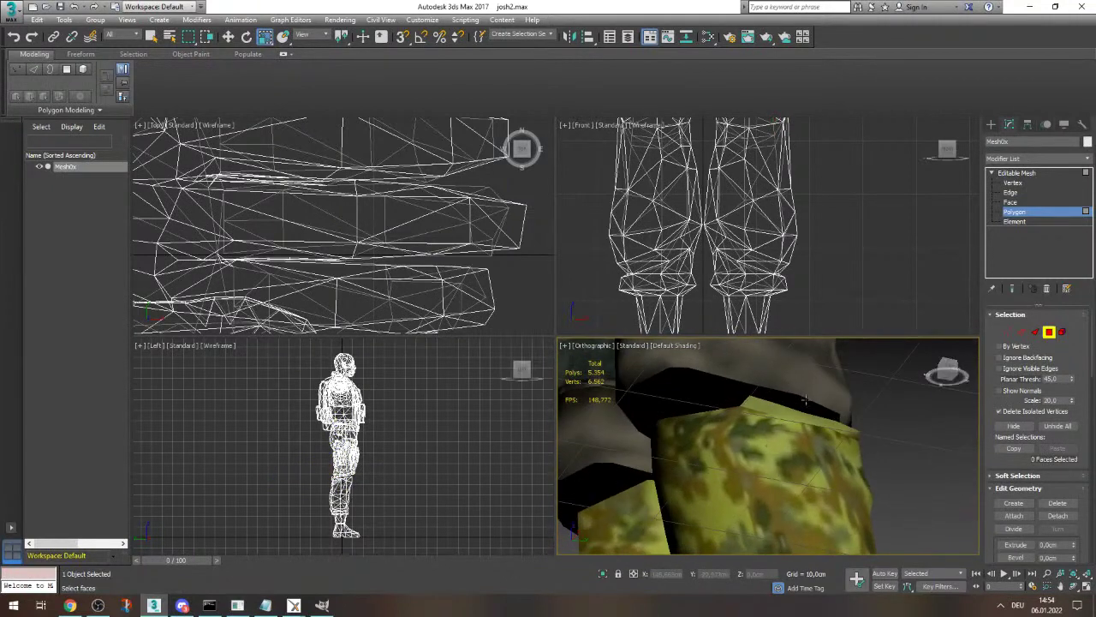
left_click(773, 410)
key("Delete")
left_click(780, 411)
key("Delete")
left_click(786, 412)
key("Delete")
left_click(760, 412)
key("Delete")
left_click(811, 416)
key("Delete")
left_click(814, 420)
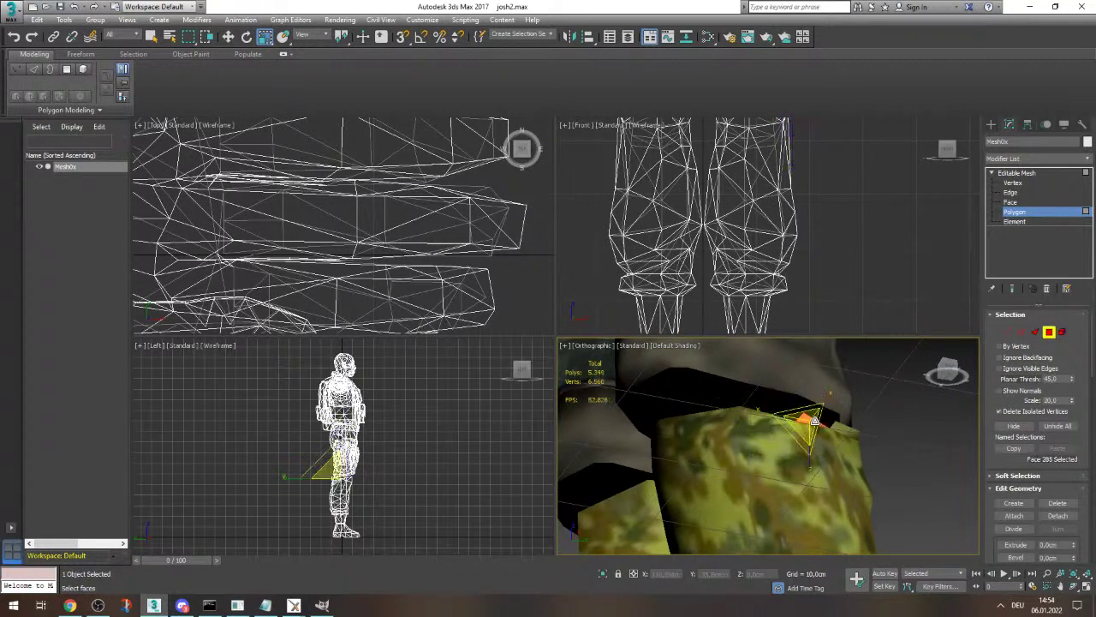
key("Delete")
left_click(840, 416)
key("Delete")
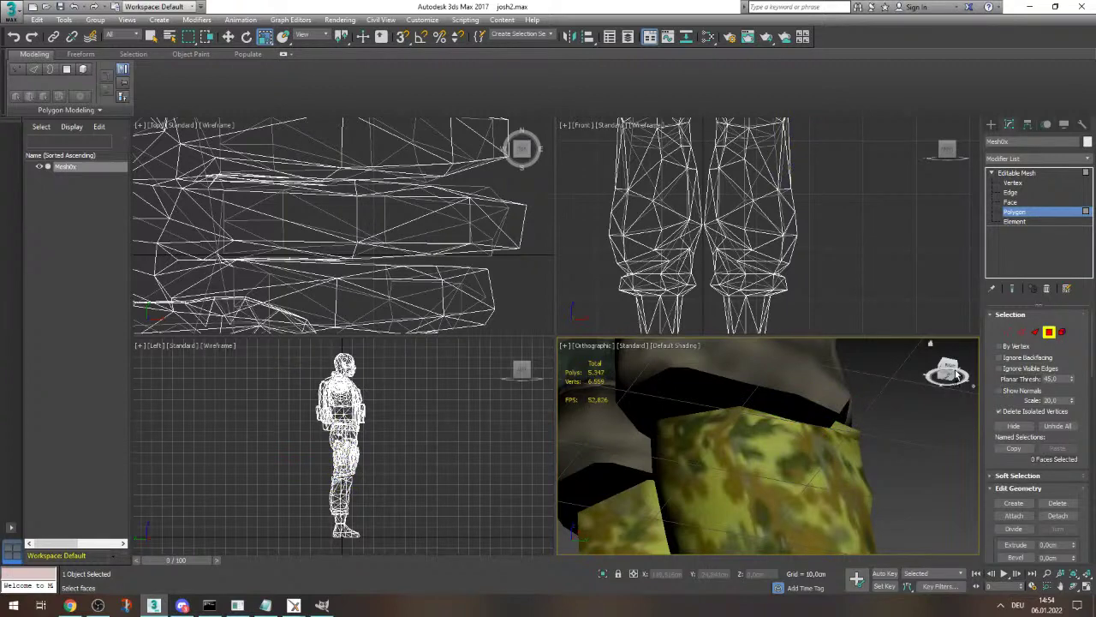
key("ctrl+z")
- Delete the last protruding polygons at the camouflage leg's upper rim, viewed from behind
mouse_move(947, 372)
left_mouse_down()
mouse_move(921, 370)
mouse_move(948, 374)
mouse_move(941, 366)
left_mouse_up()
left_click(796, 411)
key("Delete")
left_click(794, 412)
key("Delete")
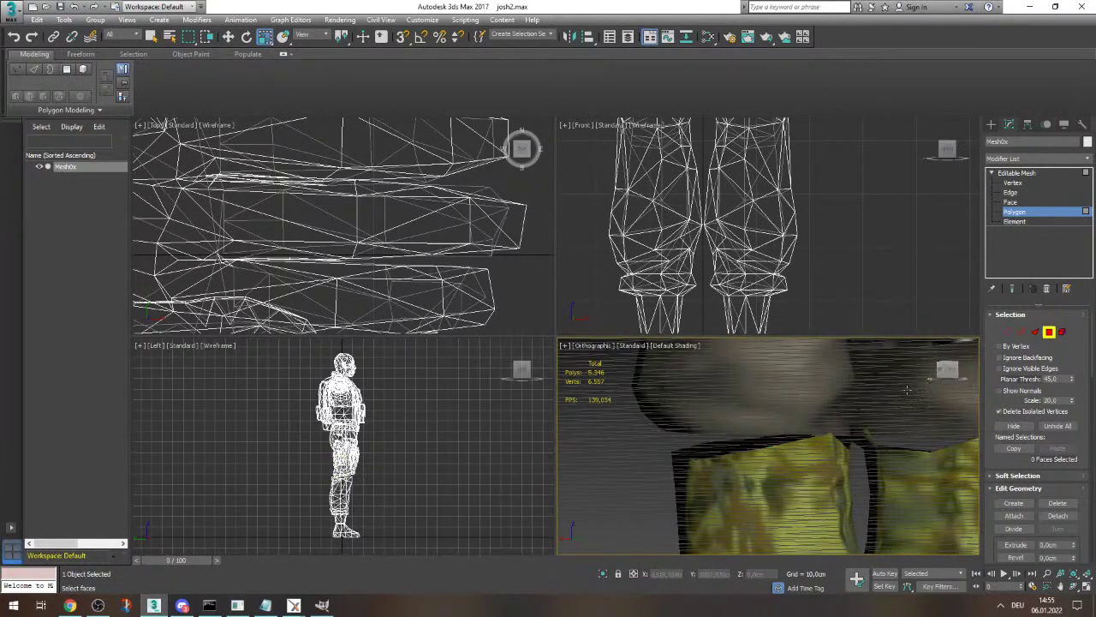
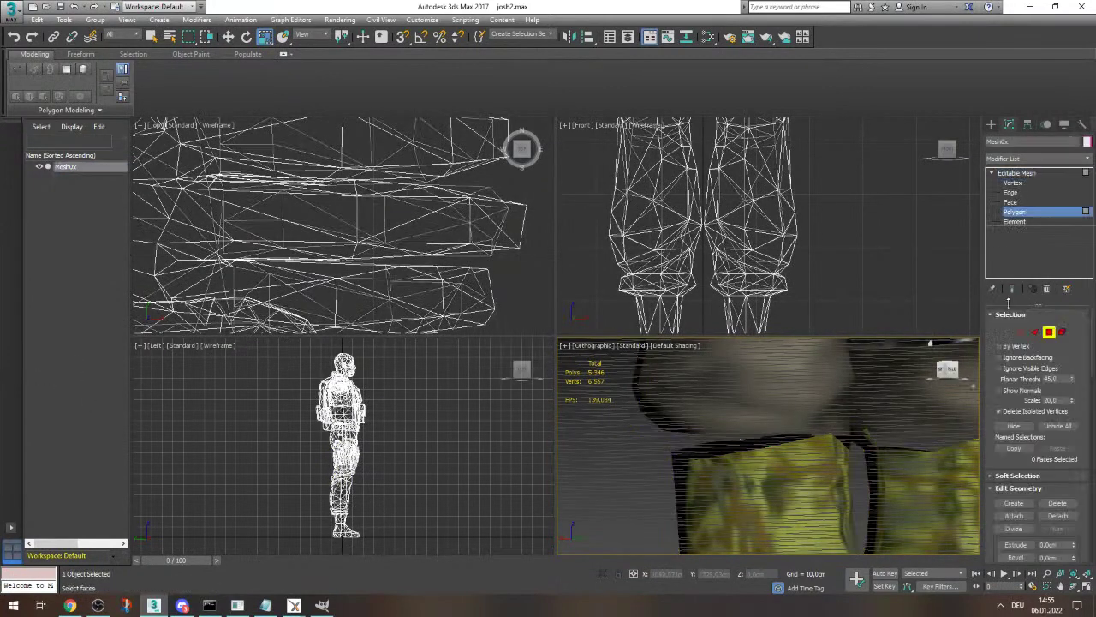
- Switch the combined mesh to vertex editing and save the scene as a new file named josh3
left_click(1013, 182)
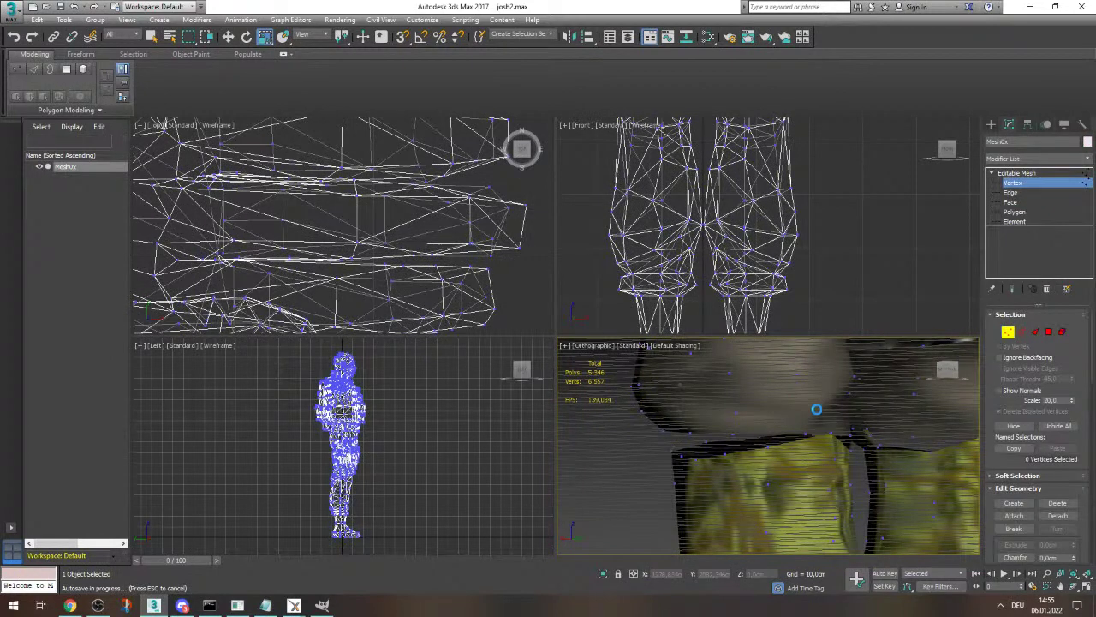
scroll(889, 418, "up", 2)
left_click_drag(943, 378, 940, 377)
left_click(12, 12)
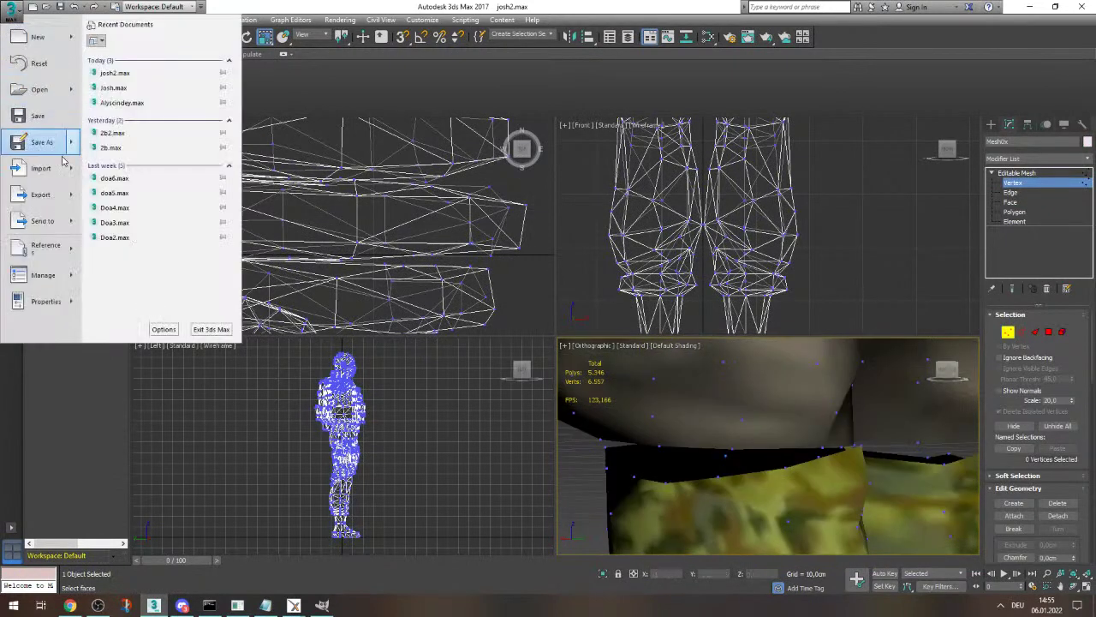
left_click(41, 142)
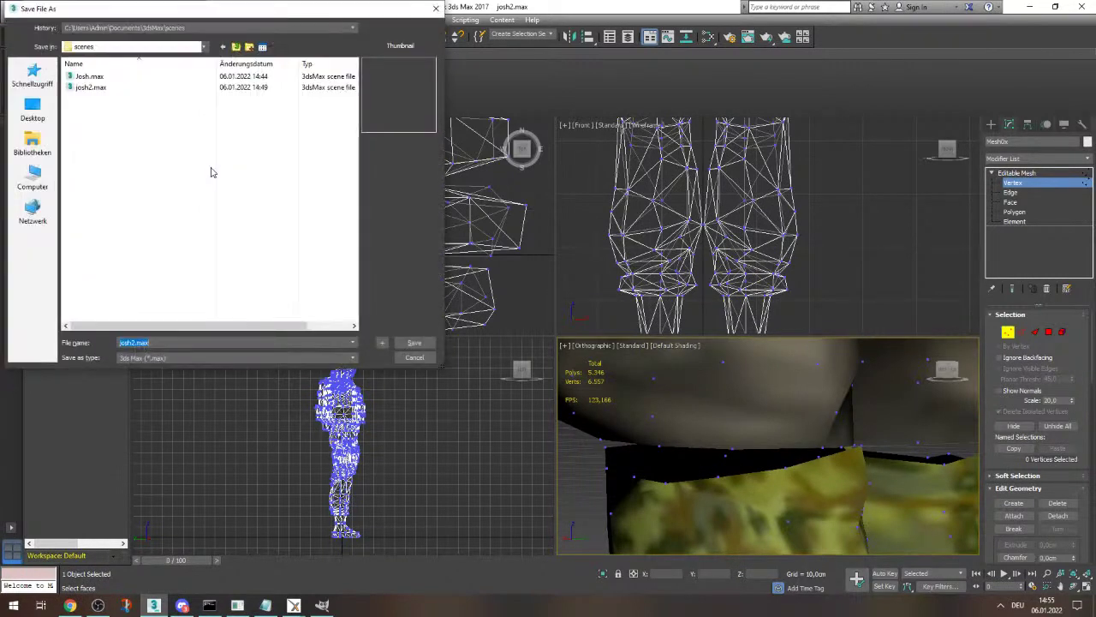
type("josh3")
key("Return")
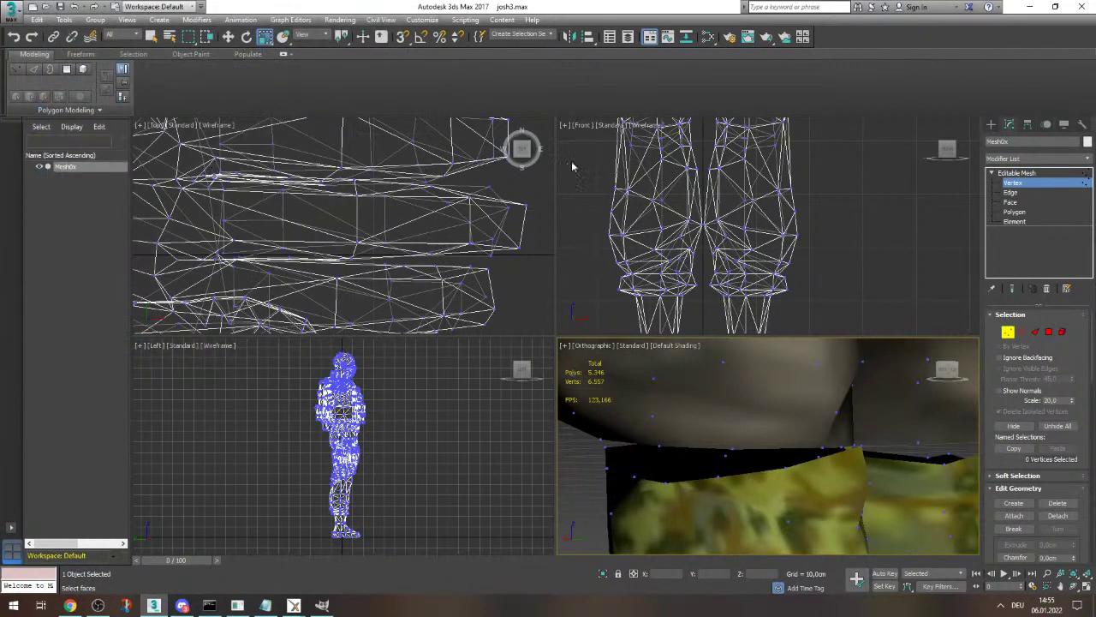
- Weld the thigh-edge vertex to the facing vertex on the camouflage leg's upper rim at the knee gap
middle_click_drag(914, 378, 806, 444, "alt")
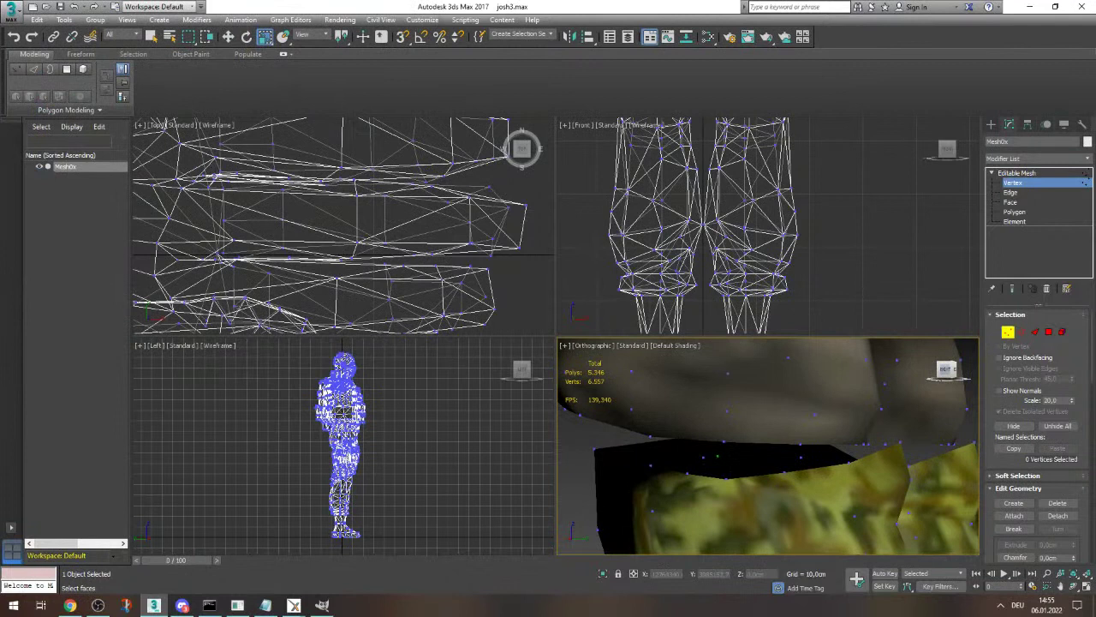
left_click(802, 444)
left_click(785, 472, "ctrl")
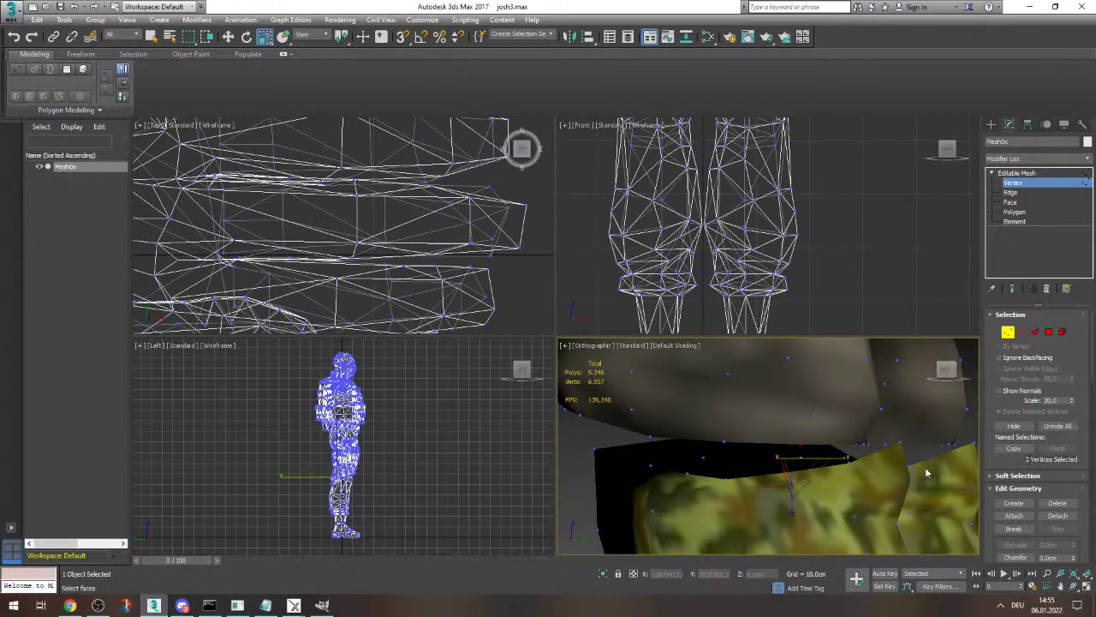
scroll(1085, 477, "down", 3)
scroll(1082, 478, "down", 1)
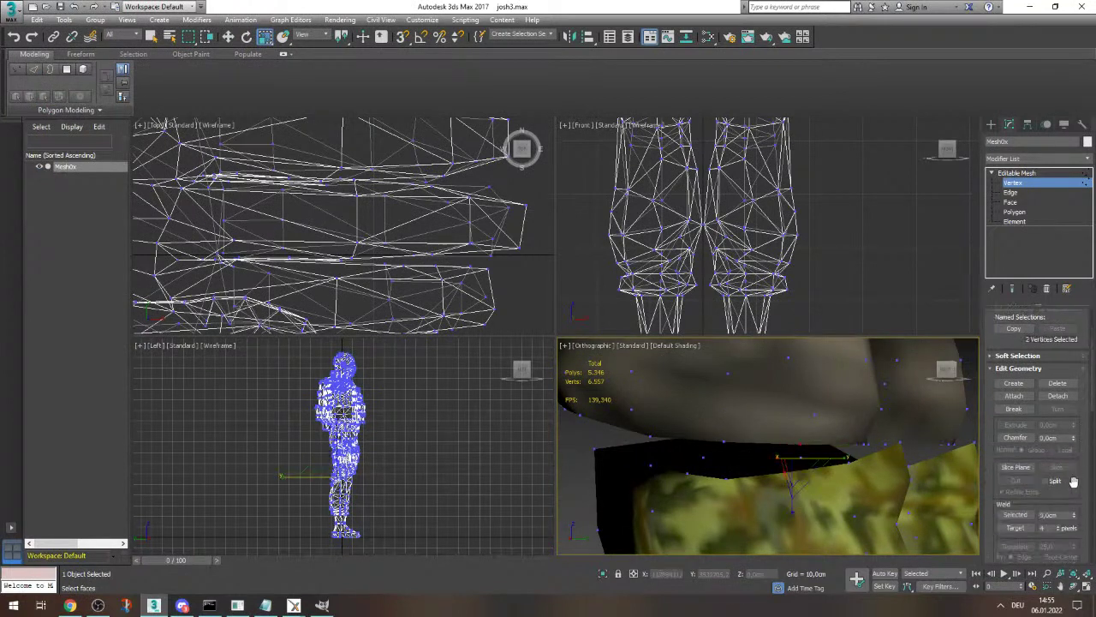
left_click(1027, 517)
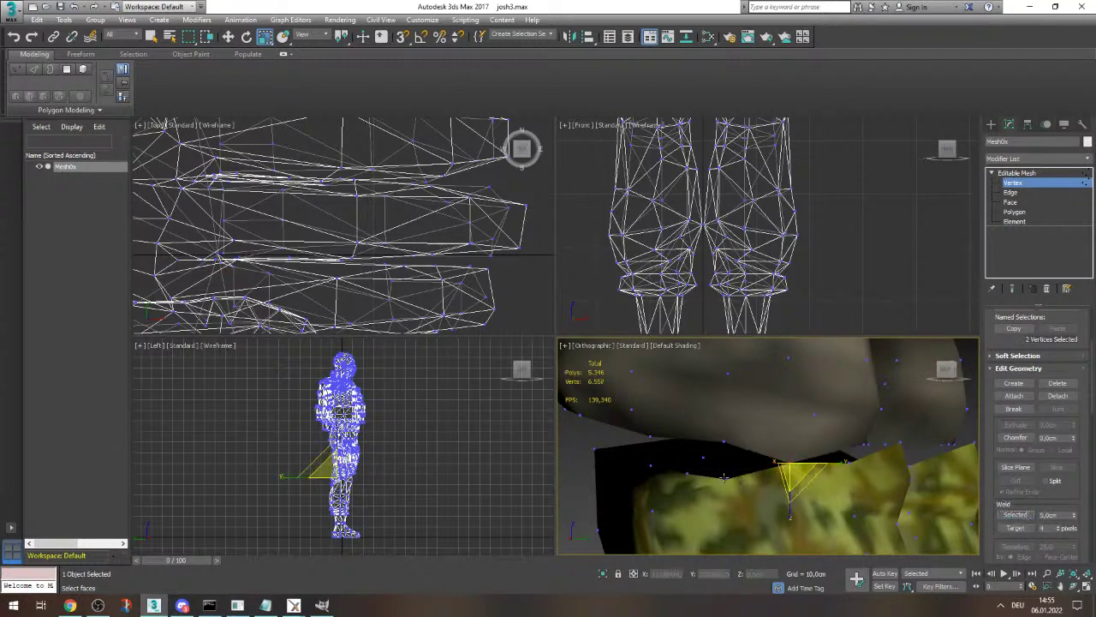
- Weld the next two pairs of facing vertices along the same knee gap, joining the thigh edge to the camouflage rim
left_click(724, 477)
left_click(724, 441, "ctrl")
left_click(1017, 516)
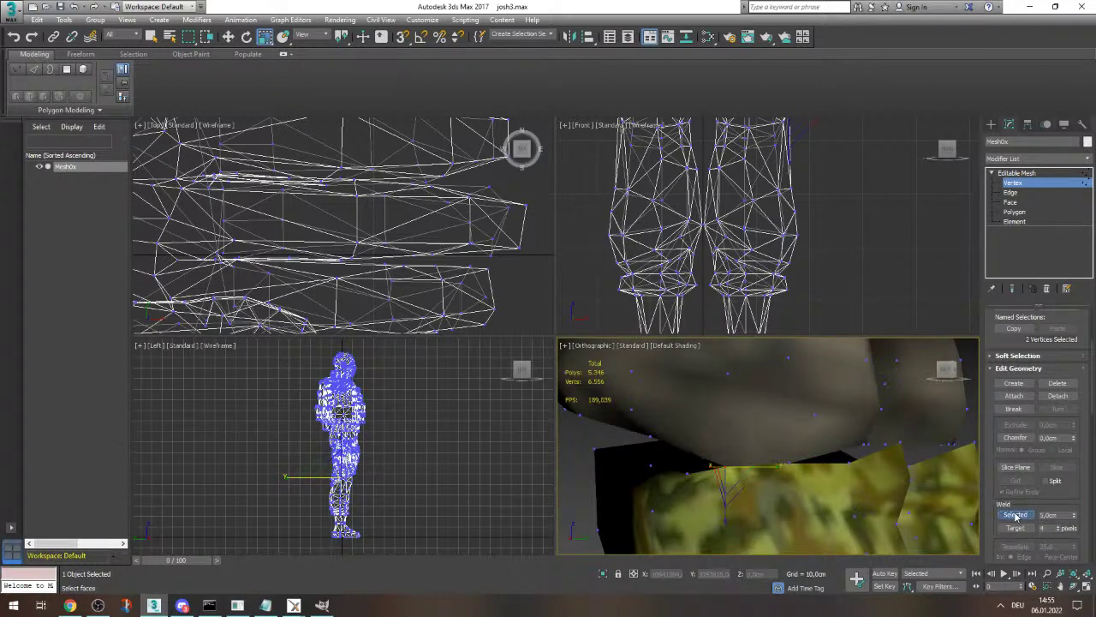
left_click_drag(947, 372, 993, 374)
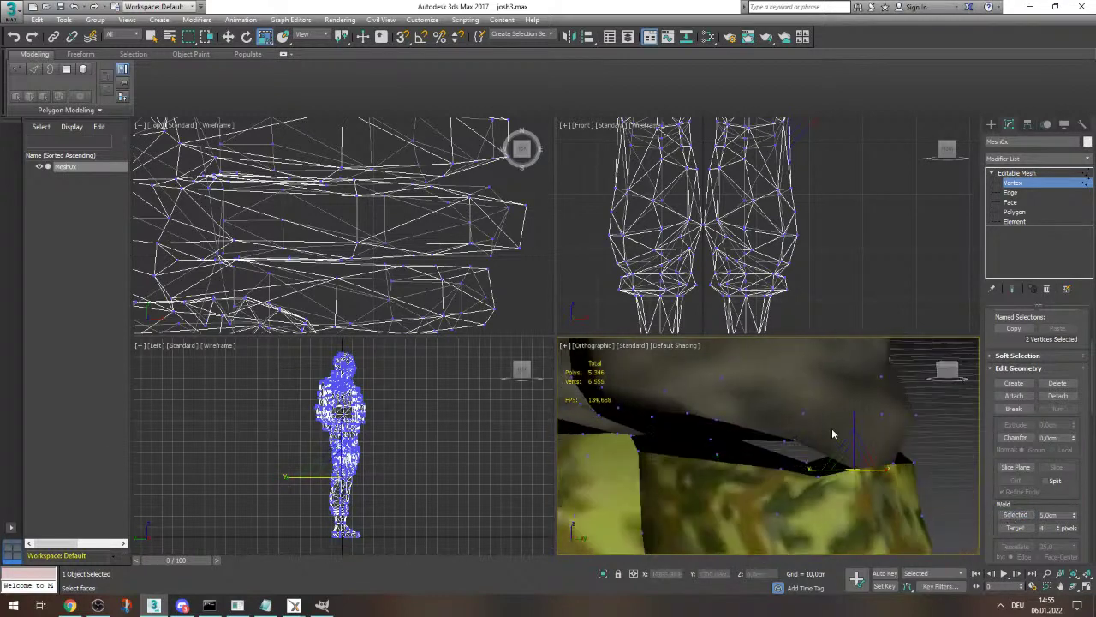
left_click(819, 477)
left_click(795, 441, "ctrl")
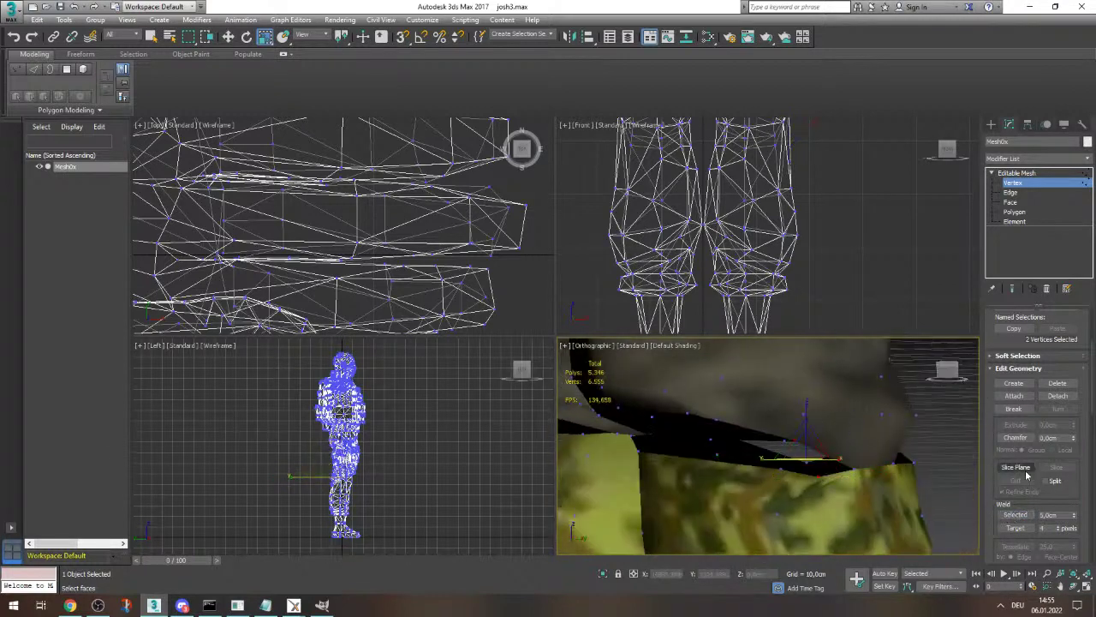
left_click(1017, 515)
- Examine the seam between thighs and camouflage legs from several sides for remaining gaps
middle_click_drag(855, 441, 860, 444, "alt")
scroll(802, 454, "down", 5)
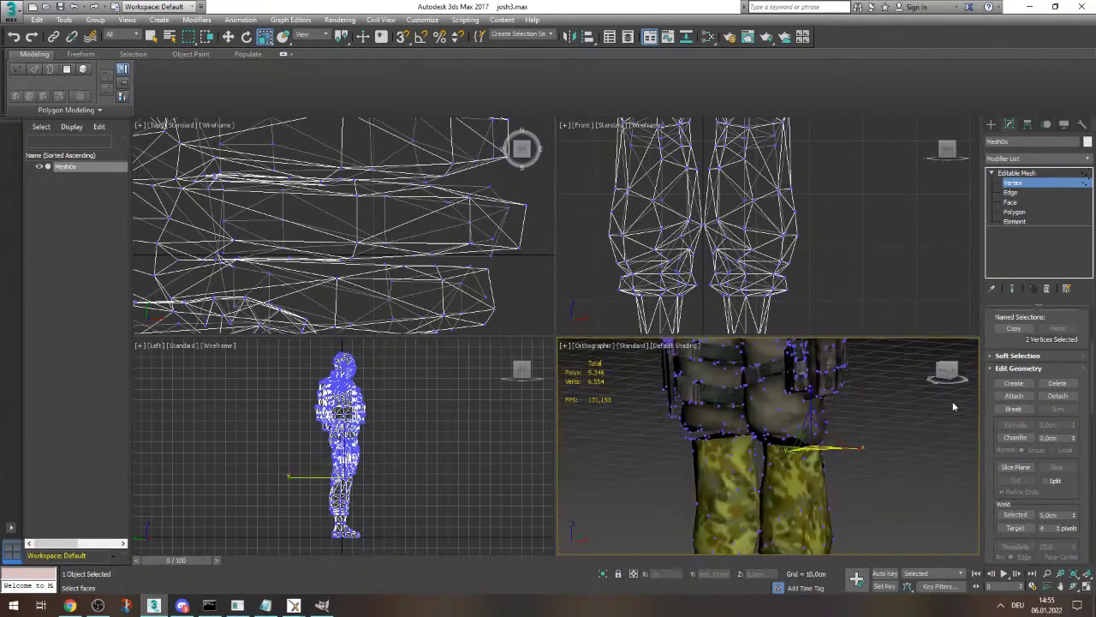
mouse_move(953, 376)
left_mouse_down()
mouse_move(969, 375)
mouse_move(885, 365)
mouse_move(953, 367)
left_mouse_up()
middle_click_drag(855, 445, 855, 446, "alt")
left_click_drag(947, 370, 931, 343)
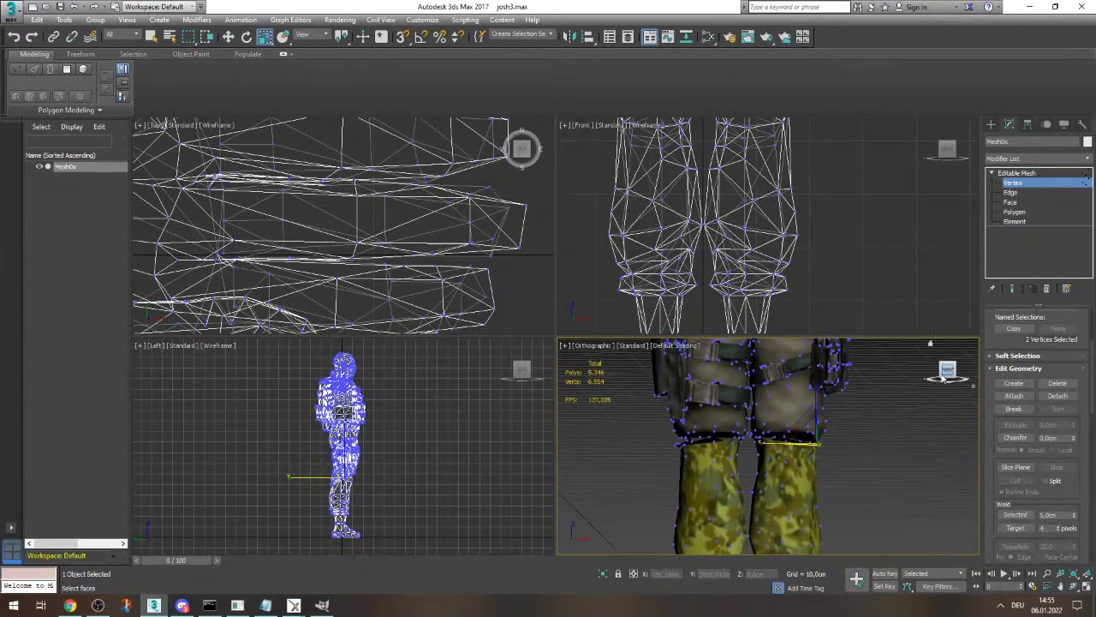
scroll(803, 441, "up", 4)
scroll(799, 441, "up", 3)
left_click(946, 372)
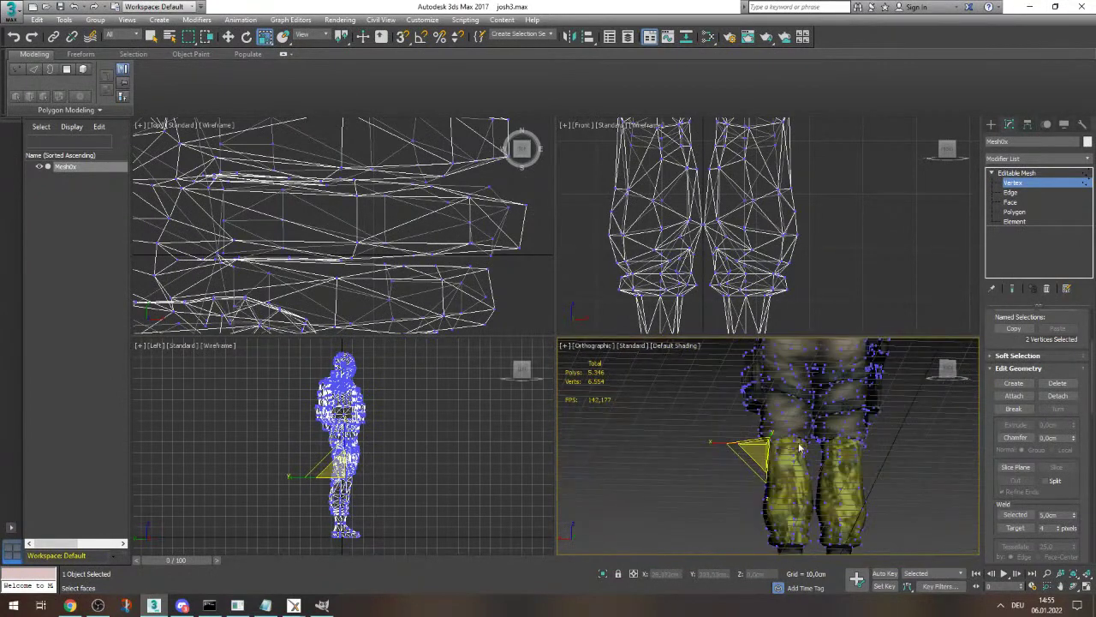
- Weld the rim vertex near the inner side of the knee to the thigh vertex just above it
scroll(799, 445, "up", 8)
left_click_drag(873, 436, 848, 458)
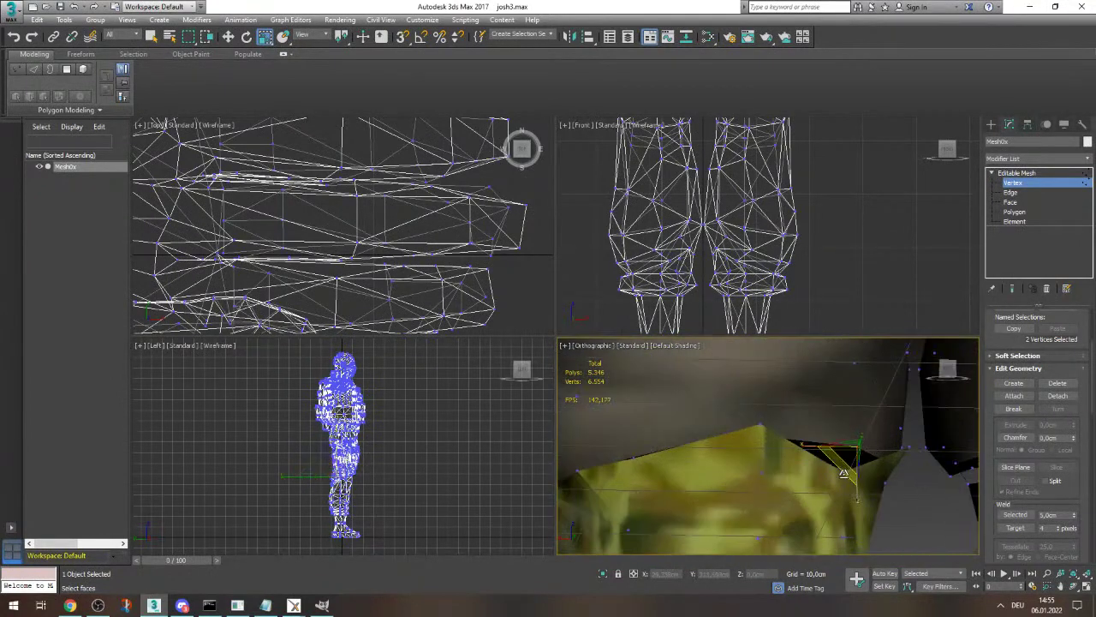
left_click(910, 481)
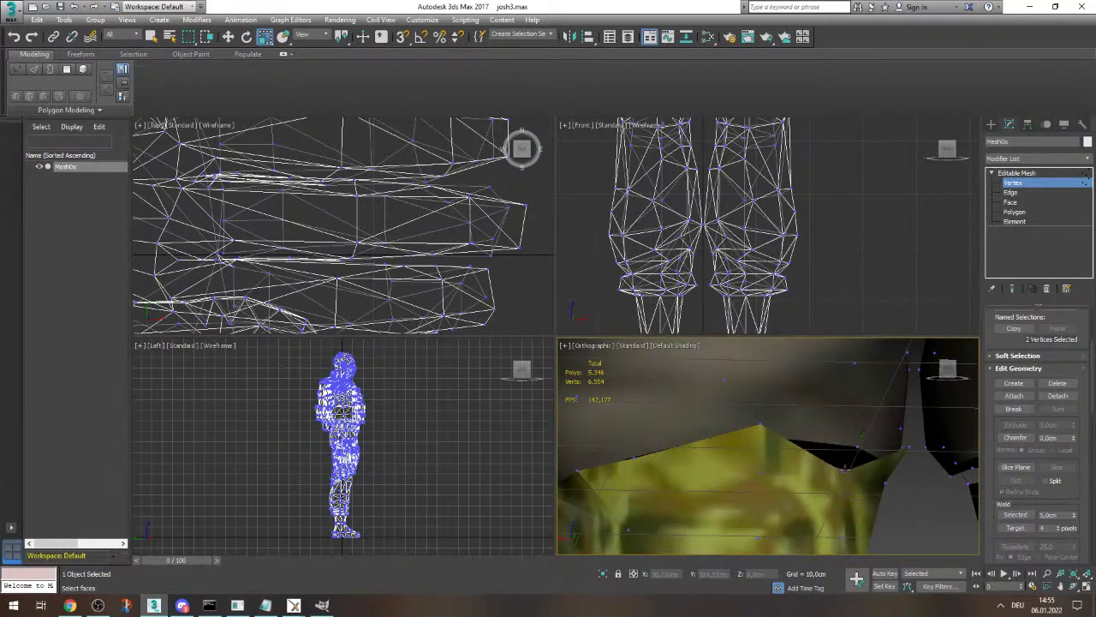
left_click(845, 469)
left_click(857, 447, "ctrl")
left_click(1030, 518)
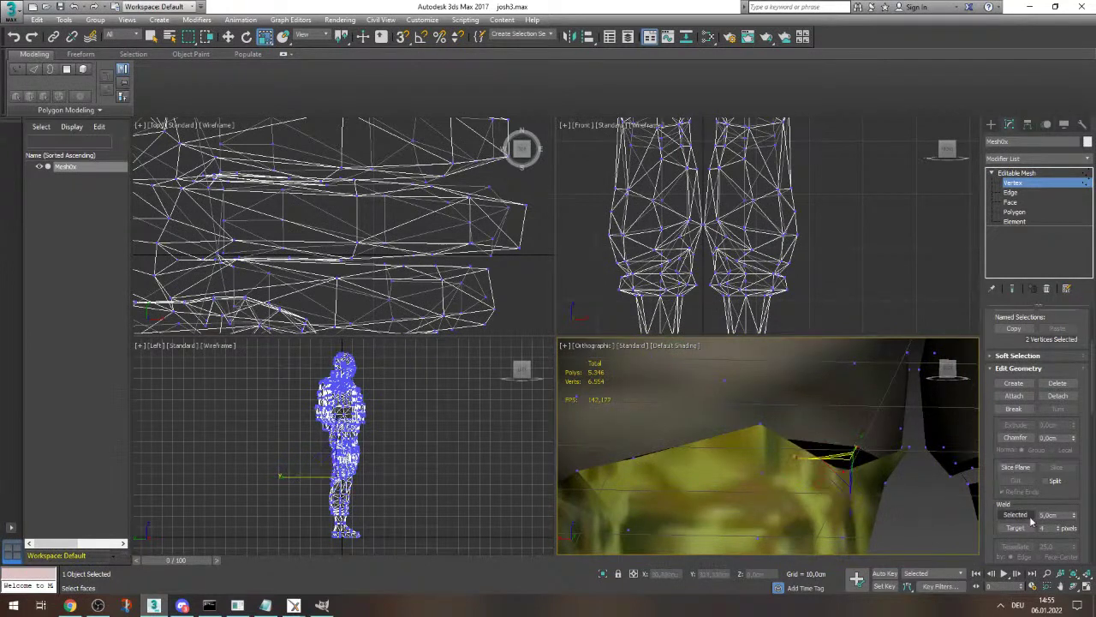
left_click(1016, 515)
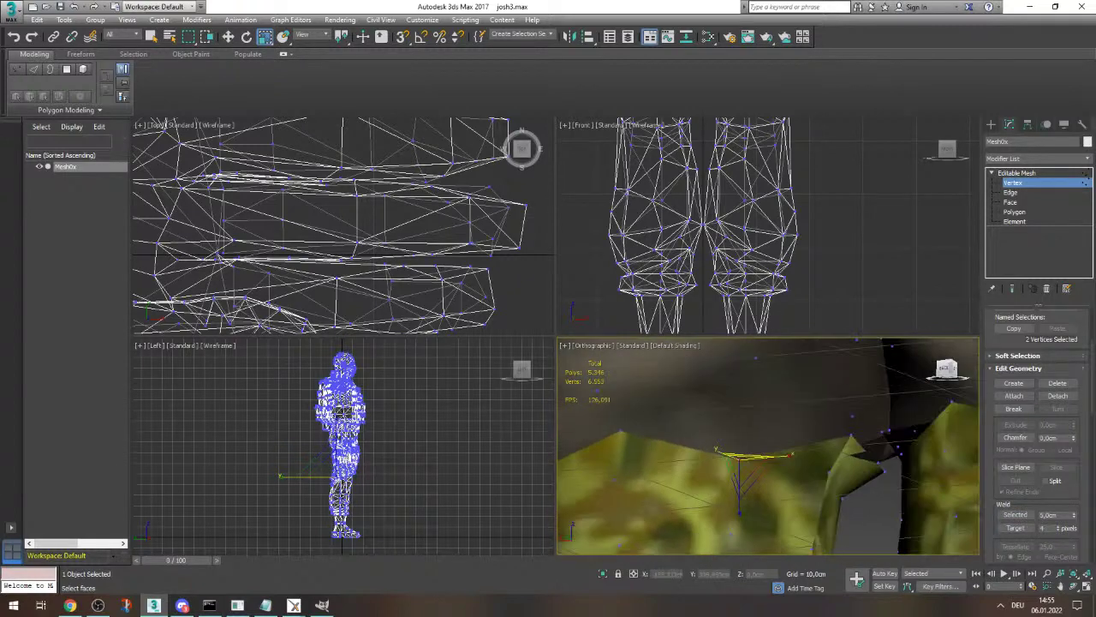
- Weld two more thigh-edge vertices to the camouflage rim vertices below them, including the one at the rim's corner
middle_click_drag(702, 463, 873, 470, "alt")
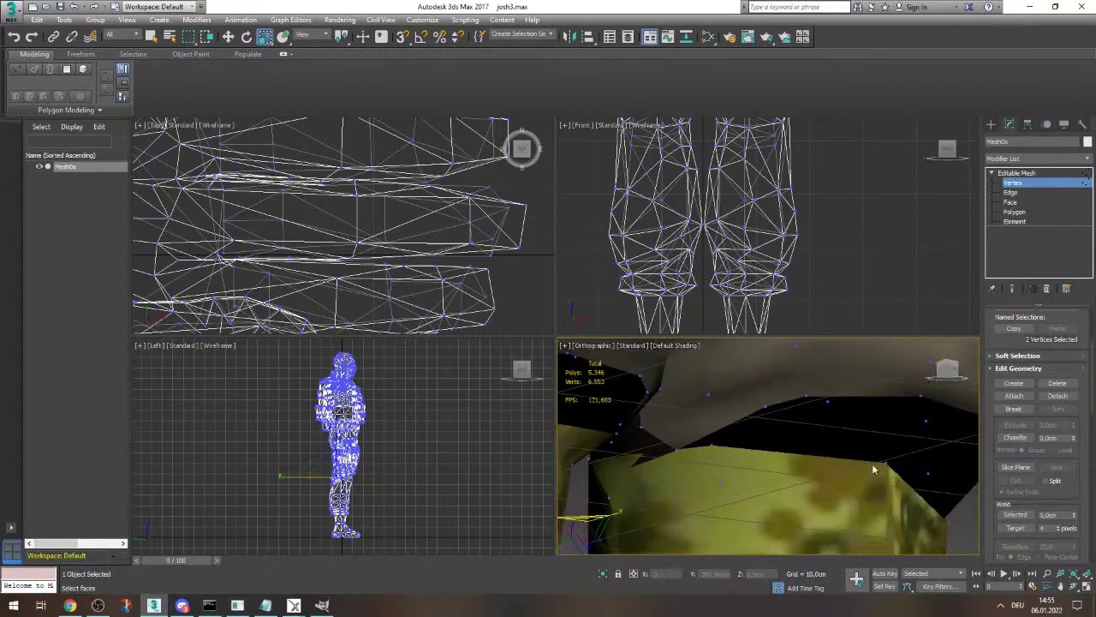
left_click(765, 409)
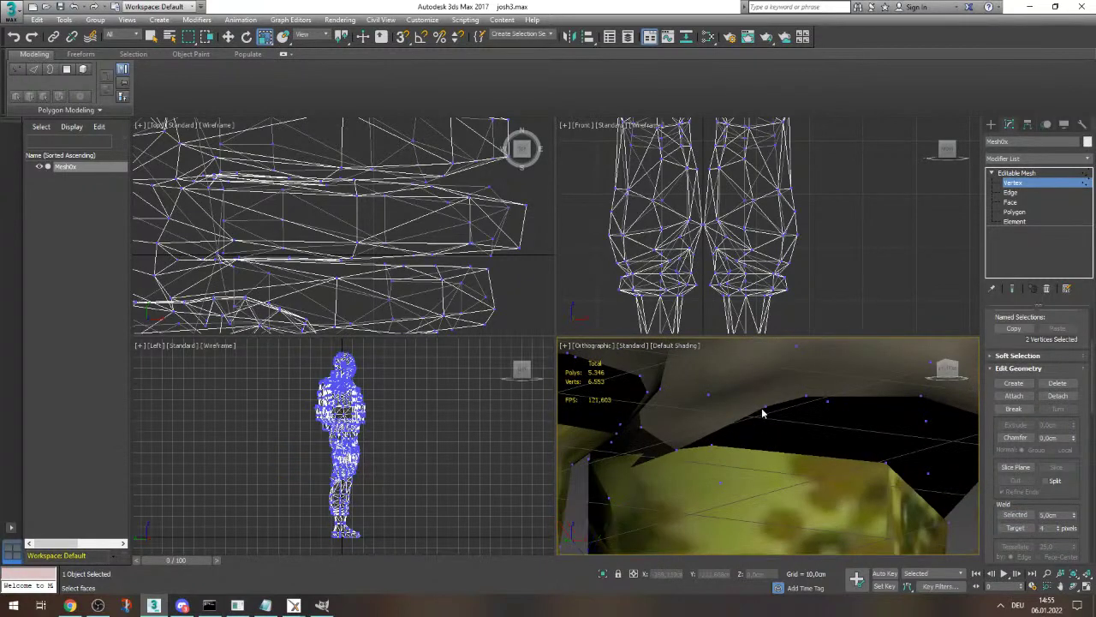
left_click(709, 444, "ctrl")
left_click(1016, 515)
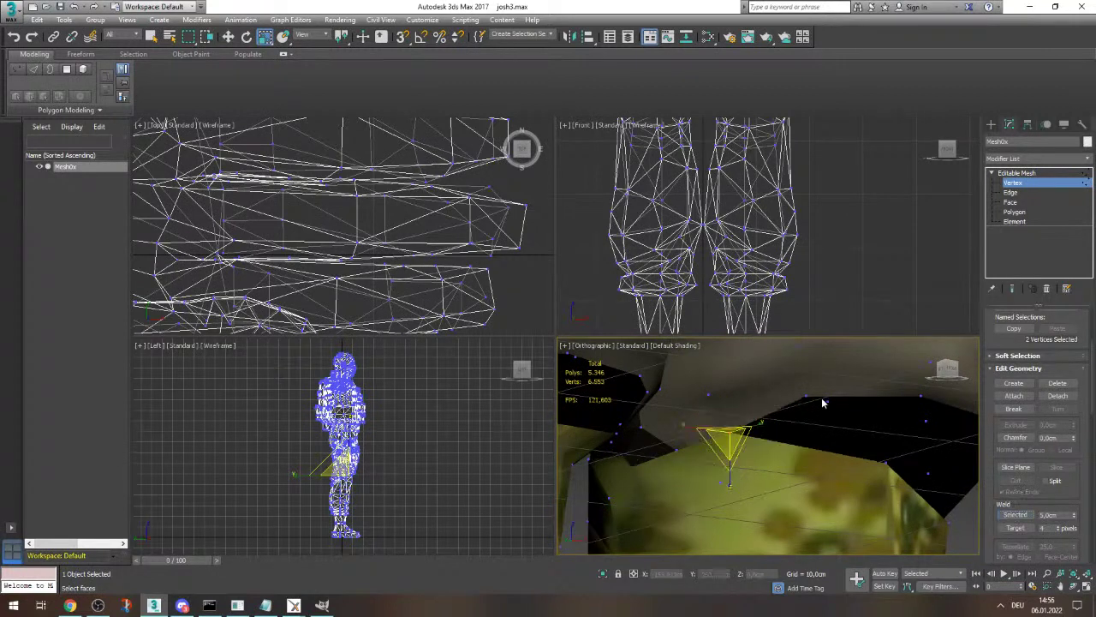
left_click(803, 395)
left_click(887, 465, "ctrl")
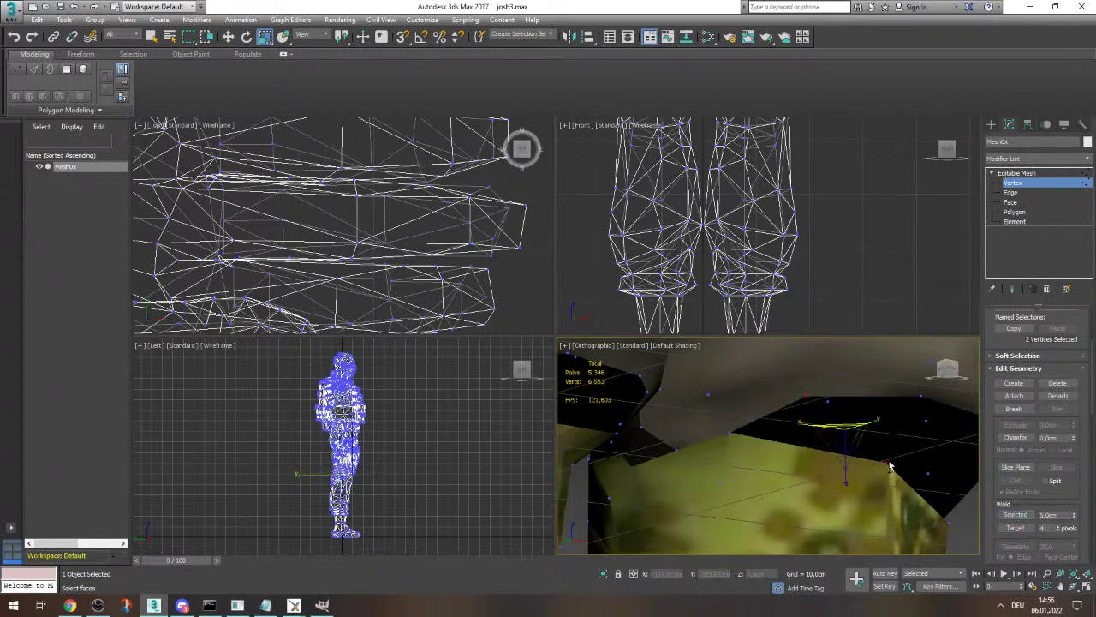
left_click(1016, 516)
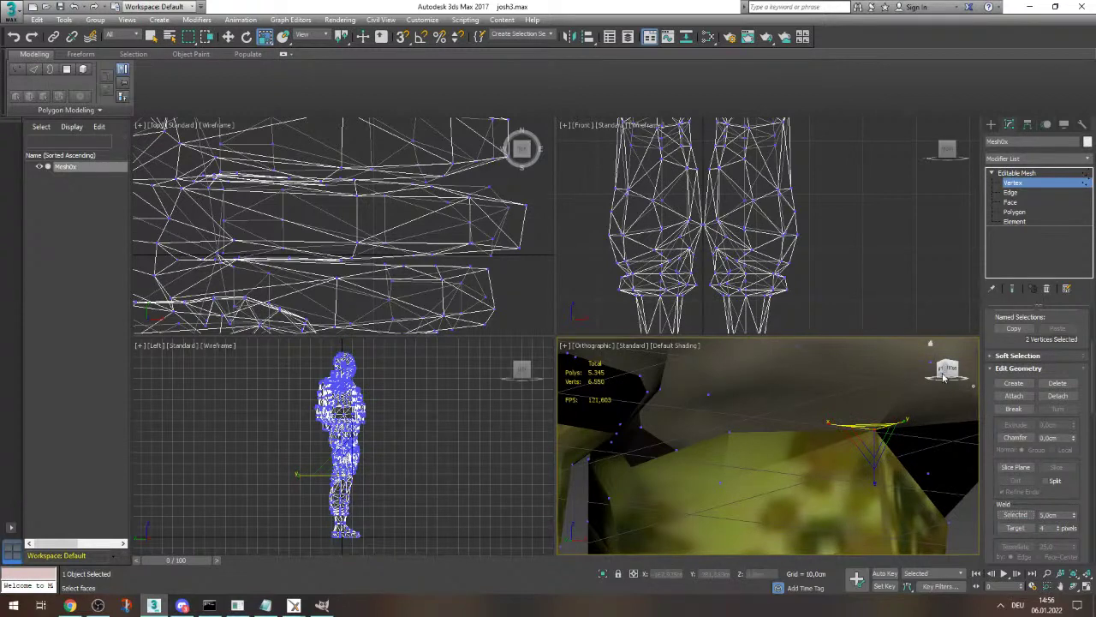
- Try to weld the thigh-edge vertex at the peak of the adjacent gap with the neighbouring camouflage rim vertices
left_click_drag(952, 371, 899, 371)
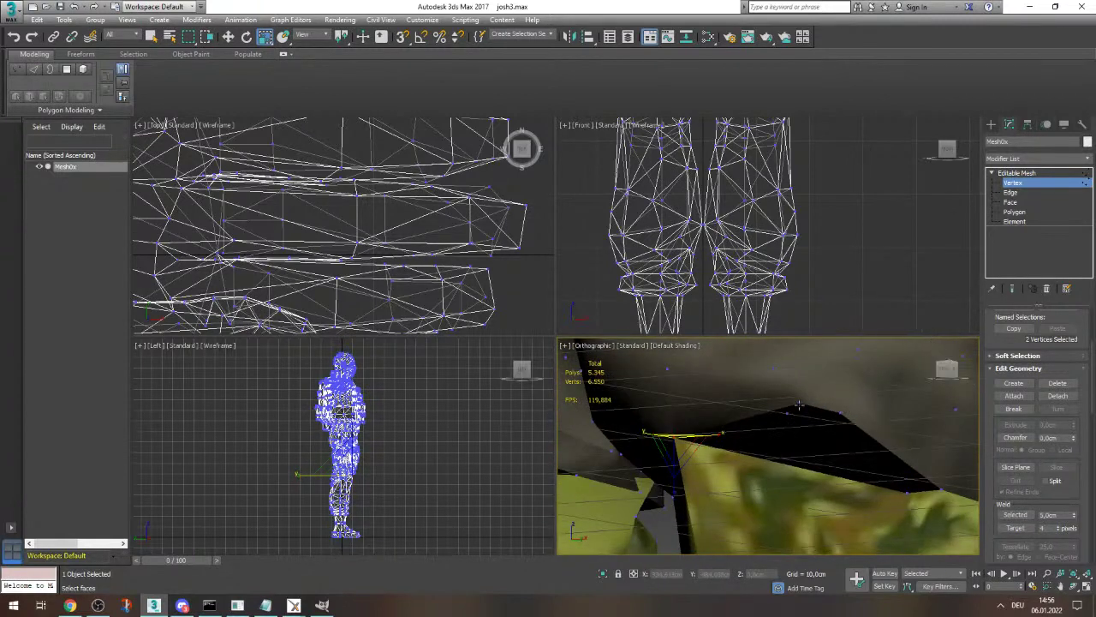
left_click(799, 404)
left_click(907, 491, "ctrl")
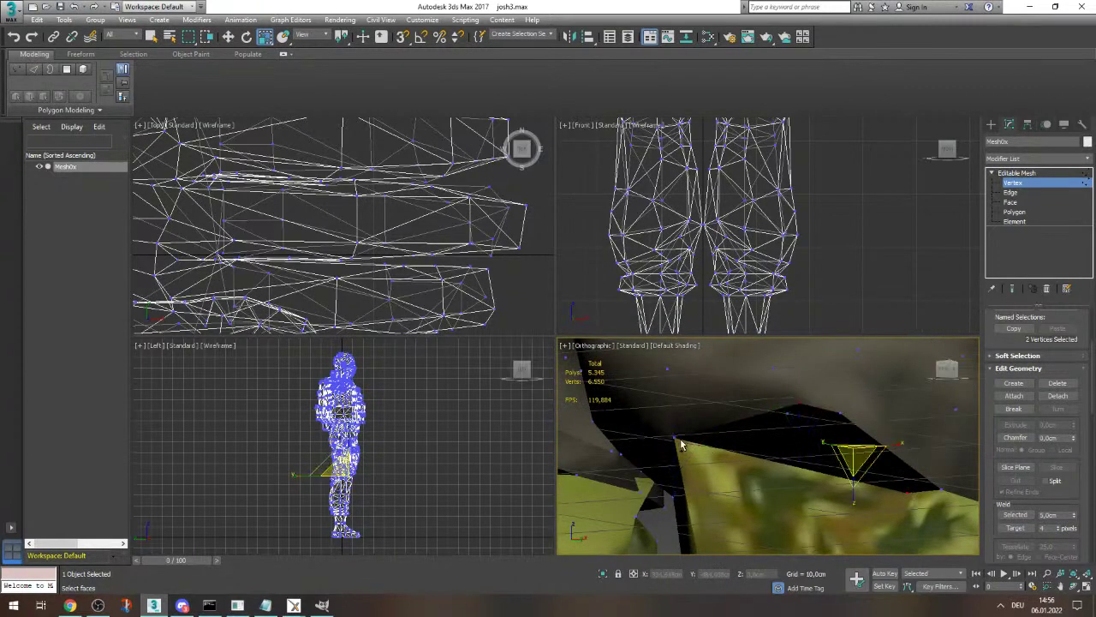
left_click(675, 437, "ctrl")
left_click(1018, 516)
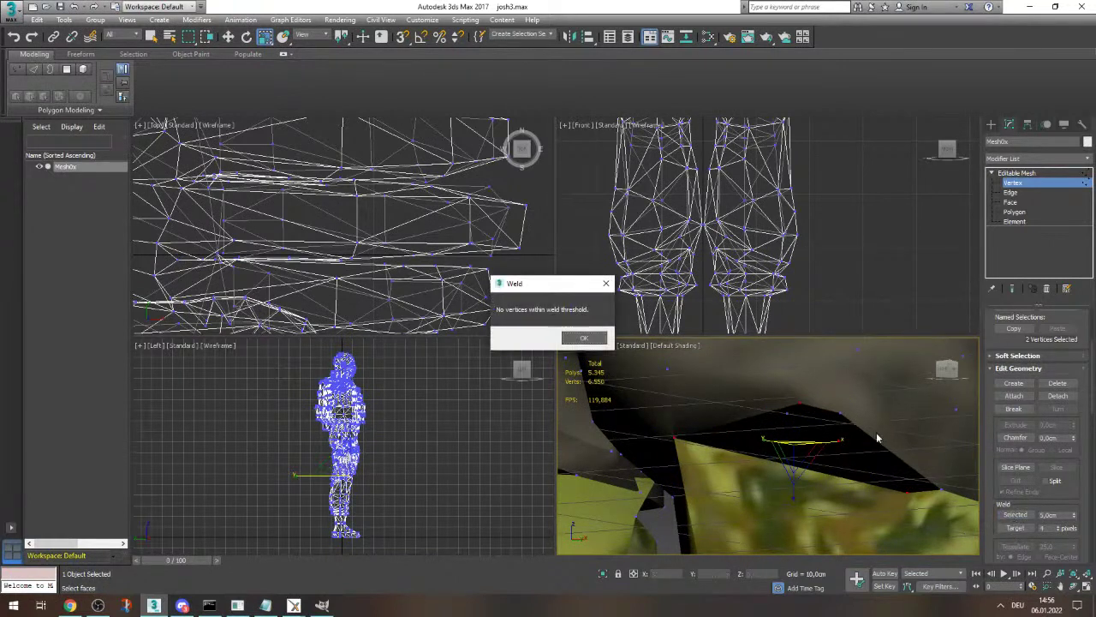
left_click(606, 283)
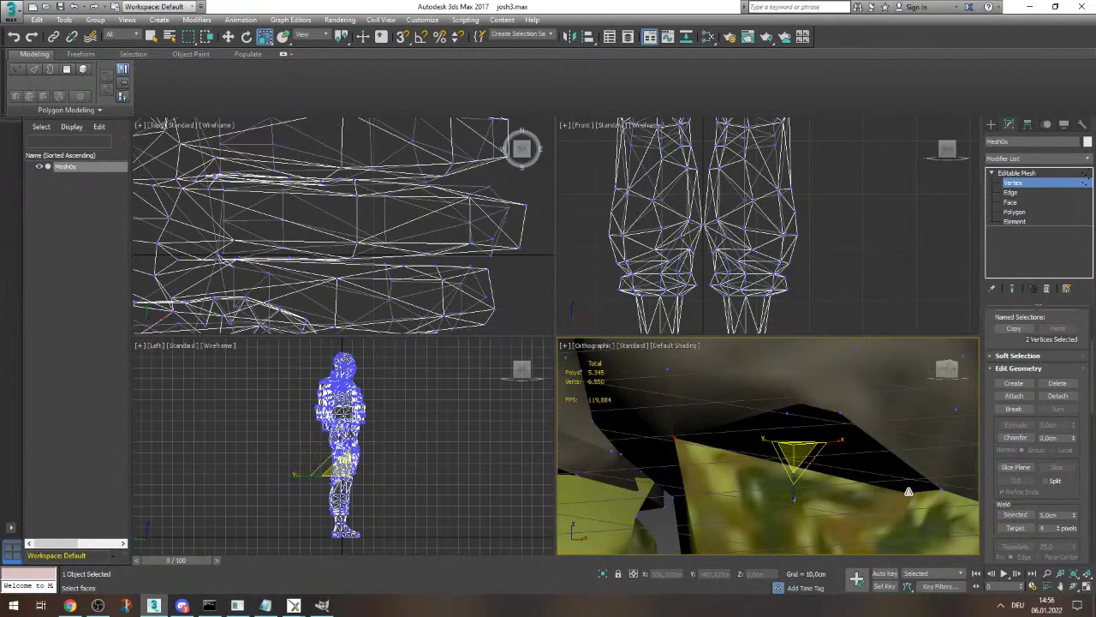
left_click(907, 492, "ctrl")
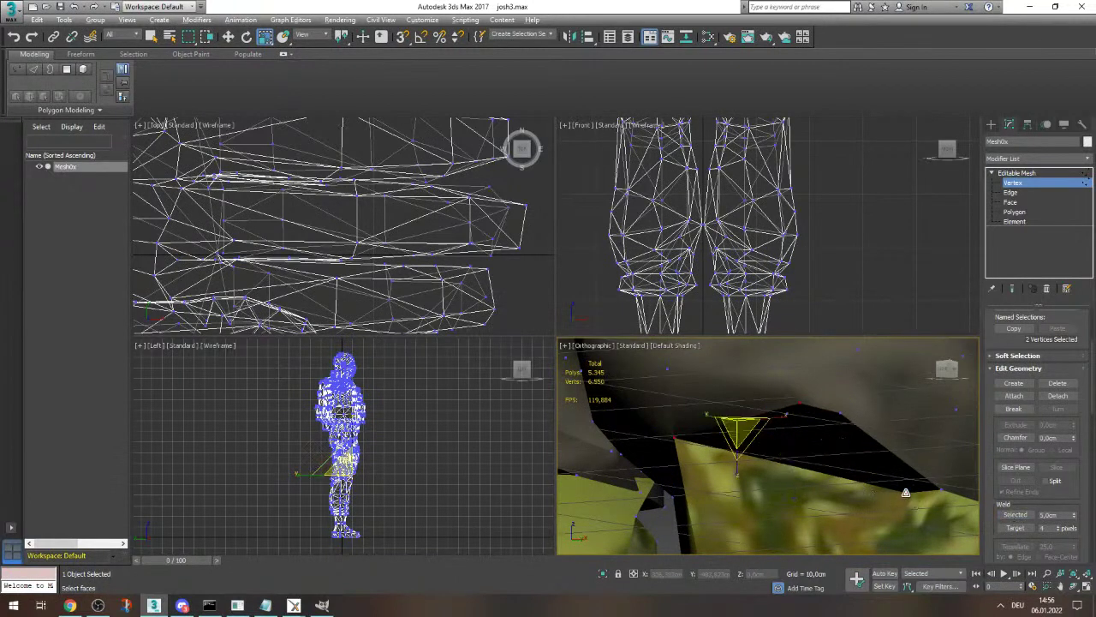
left_click(1014, 514)
left_click(606, 283)
- Move the thigh edge down toward the camouflage rim and weld the selected vertices there
left_click(799, 415)
key("w")
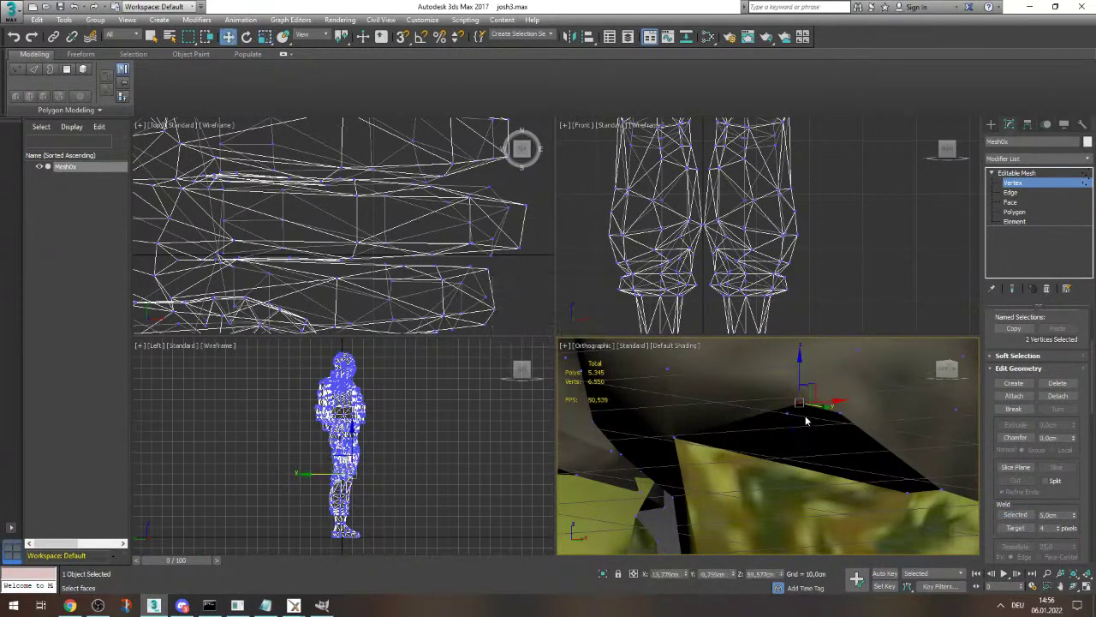
left_click_drag(799, 402, 818, 460)
key("ctrl+z")
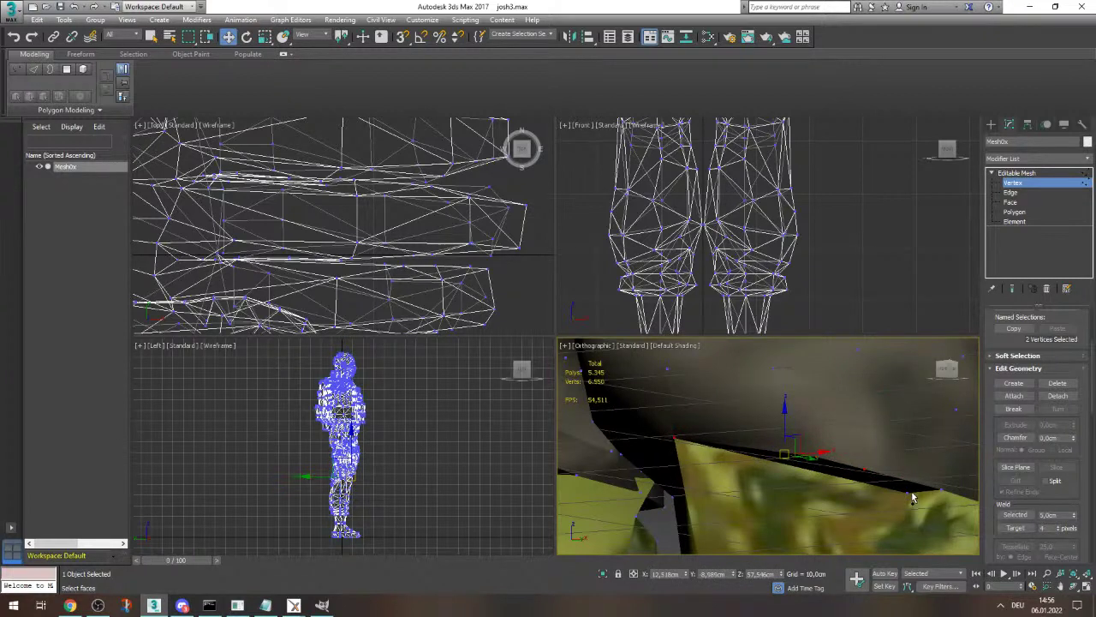
left_click(1013, 514)
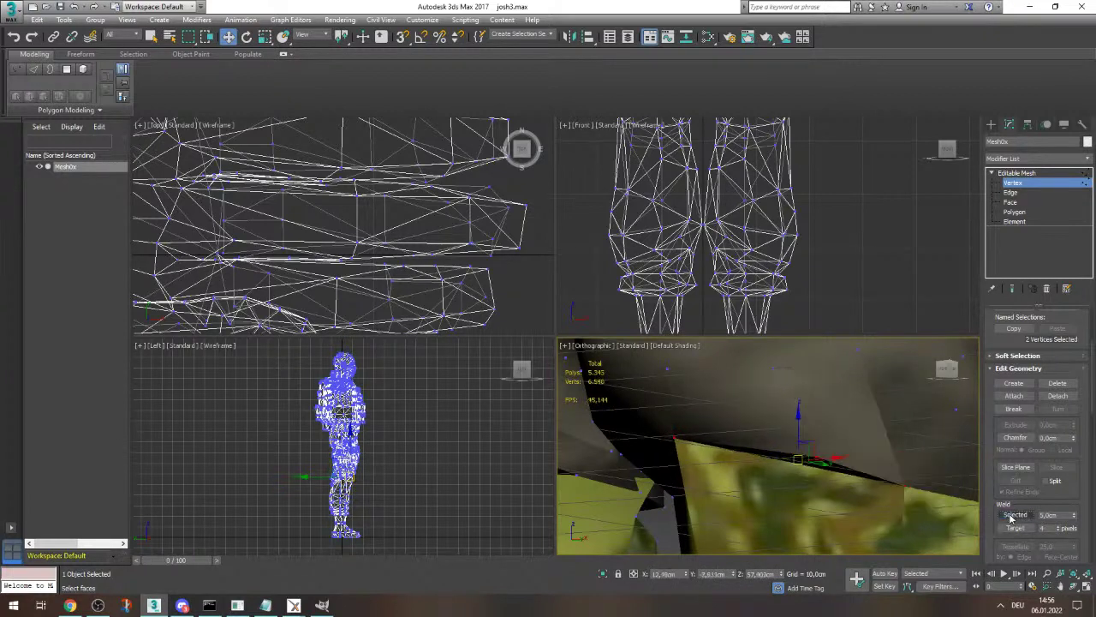
- Lower the remaining middle thigh vertex onto the camouflage rim to close the narrow gap
left_click(912, 500)
left_click(816, 458)
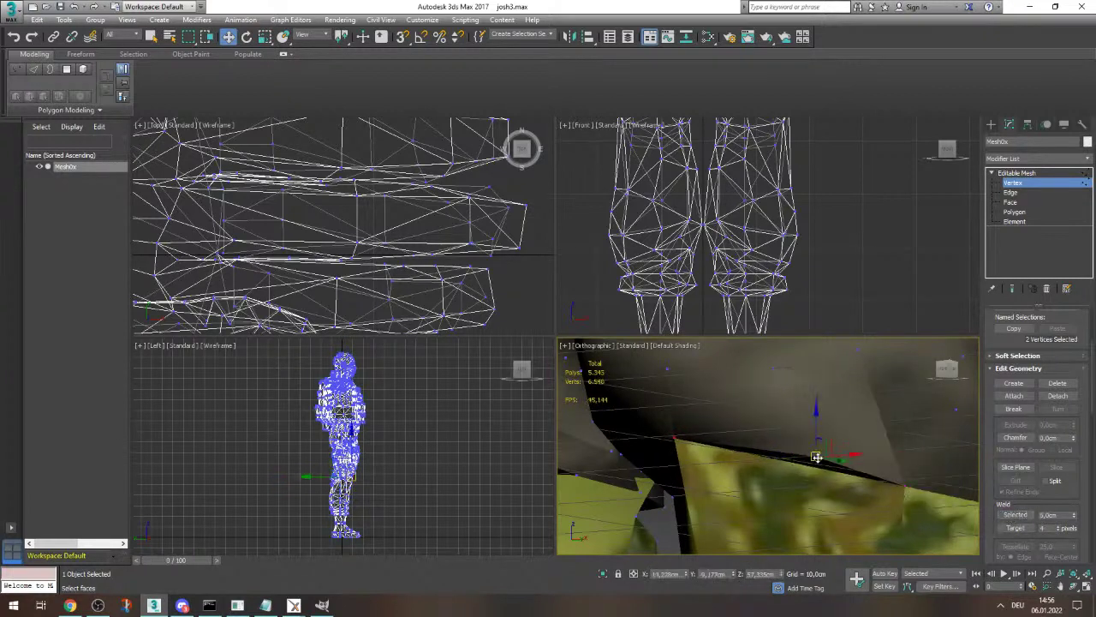
left_click_drag(815, 442, 814, 450)
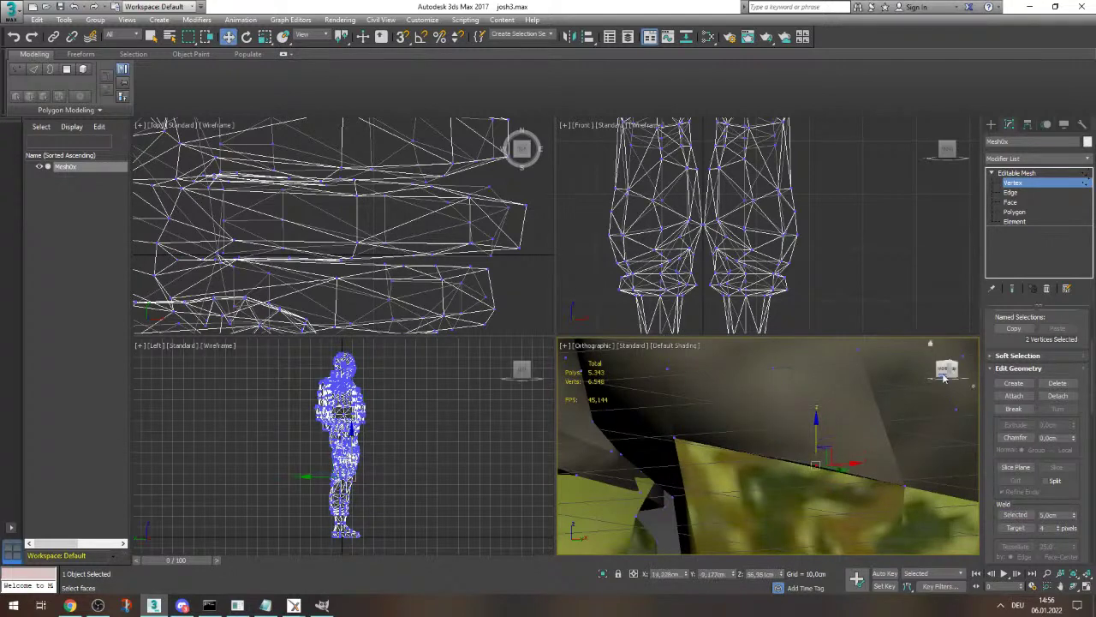
- Weld the two close vertices at the thigh edge where it meets the camouflage rim's peak
left_click_drag(945, 372, 913, 374)
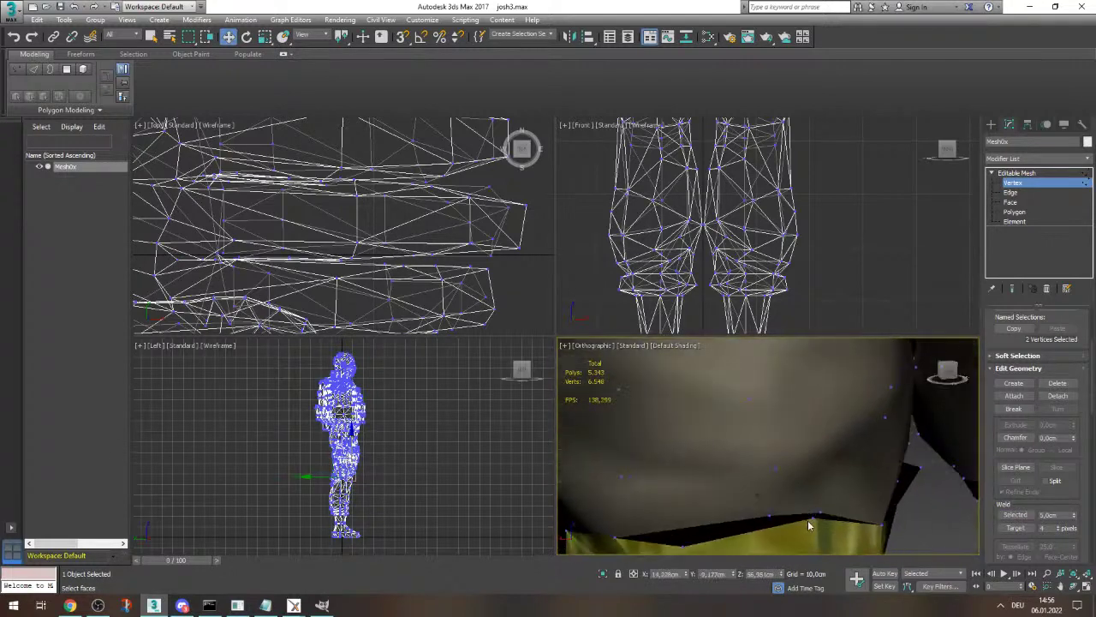
left_click(812, 519)
left_click(825, 524)
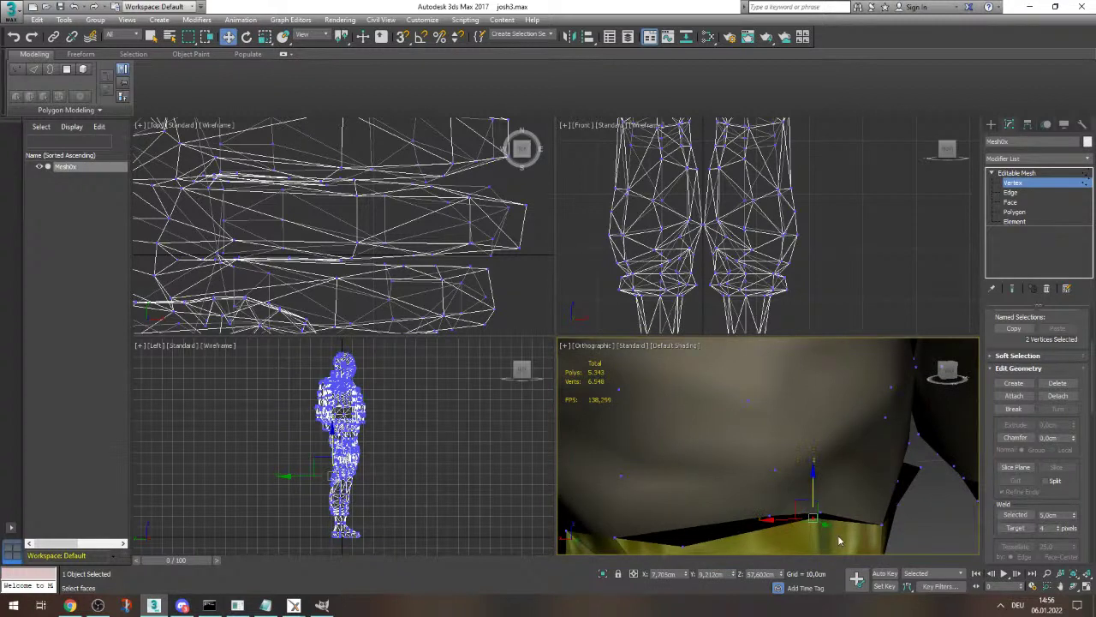
left_click(814, 518)
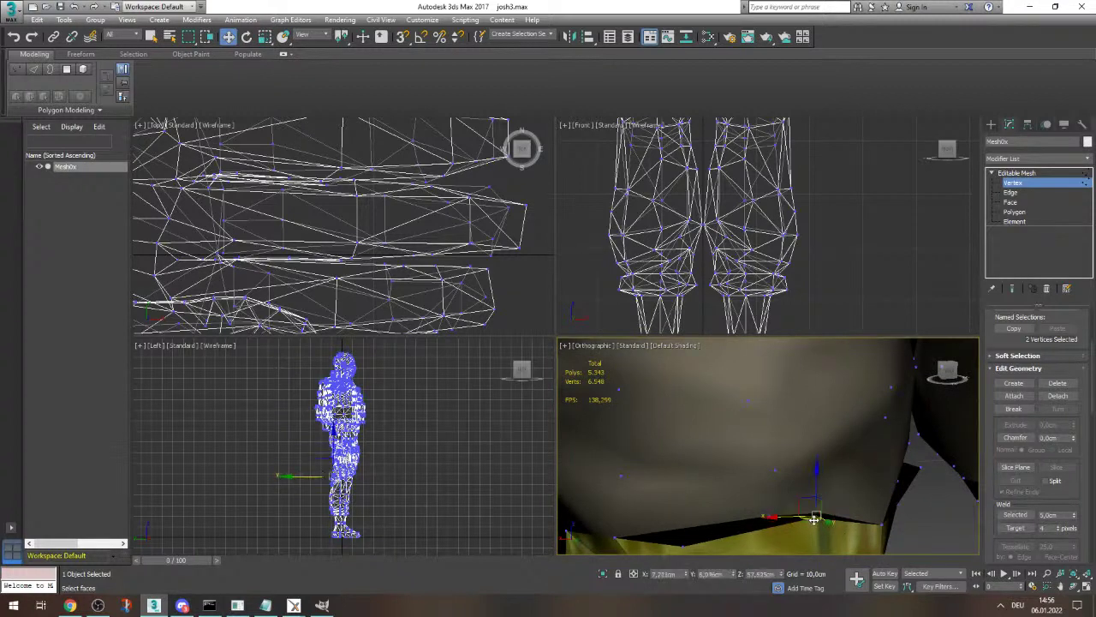
left_click_drag(767, 514, 751, 535)
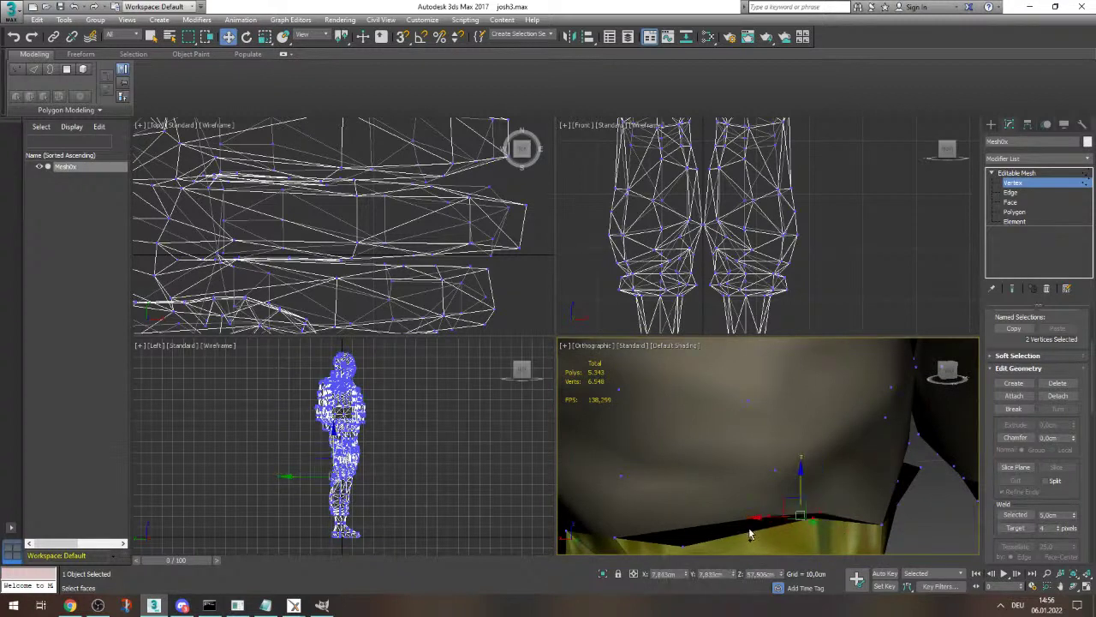
left_click(1021, 516)
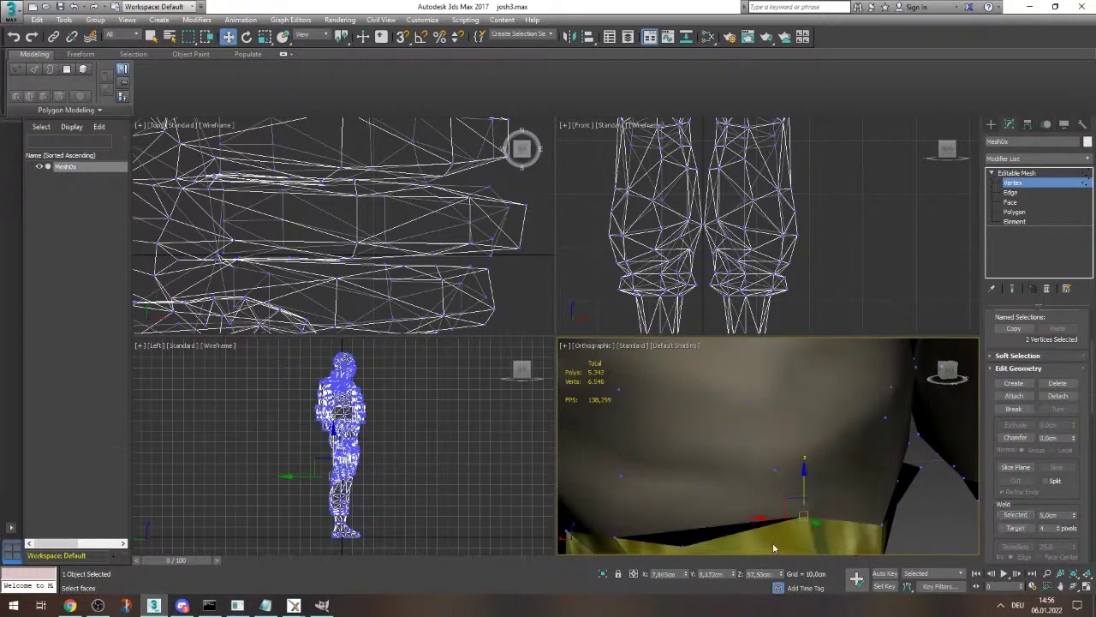
- Weld the neighbouring thigh-edge and camouflage rim vertices to close the adjoining gap
left_click(682, 544)
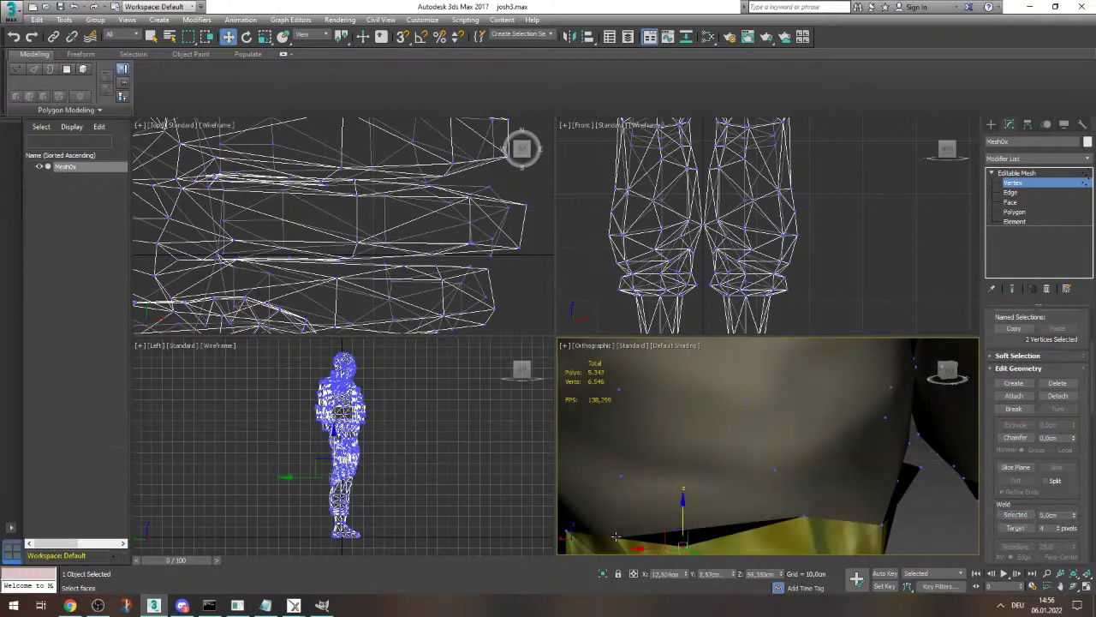
left_click(615, 537, "ctrl")
left_click(804, 515, "ctrl")
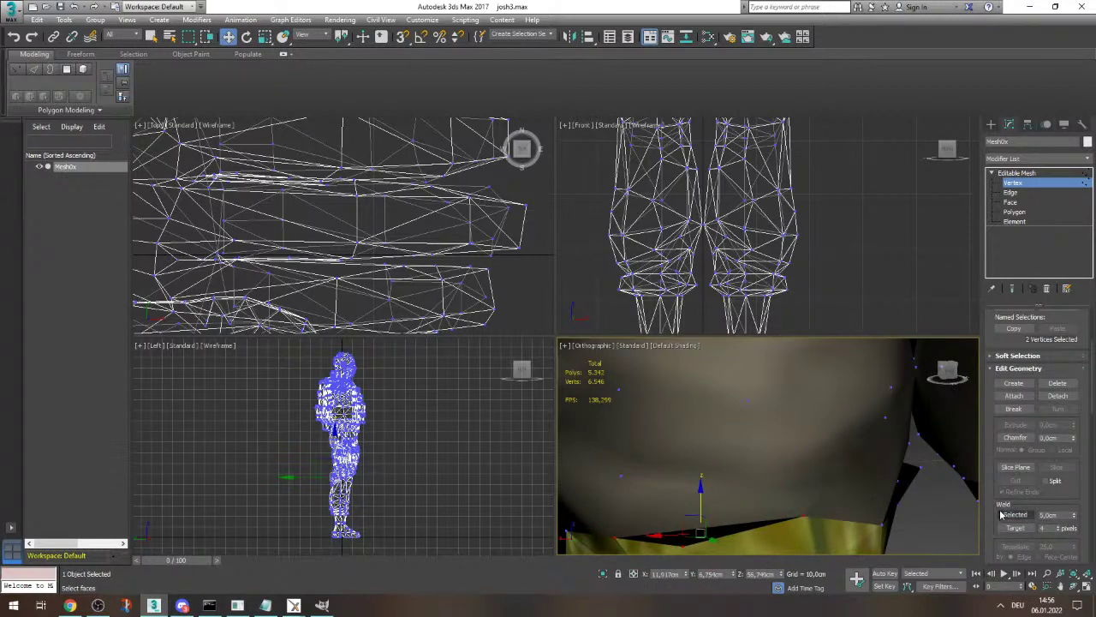
left_click(1009, 515)
- Shift the inner-knee thigh vertex between the legs sideways toward the camouflage leg's inner corner
left_click_drag(950, 371, 907, 373)
middle_click_drag(891, 476, 648, 444, "alt")
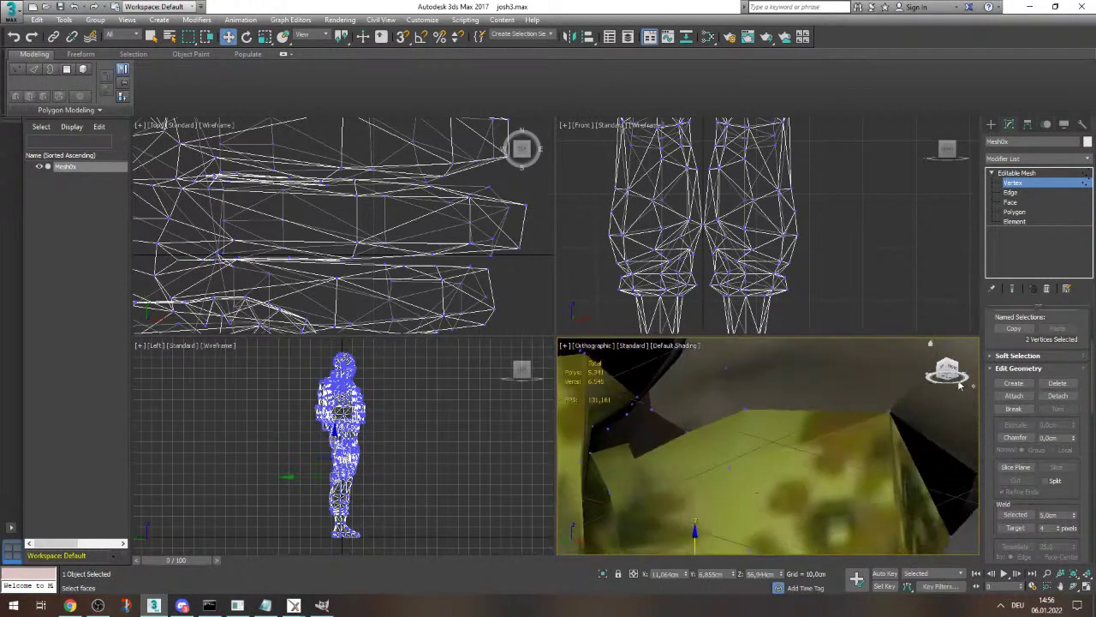
scroll(649, 444, "up", 2)
scroll(648, 444, "up", 2)
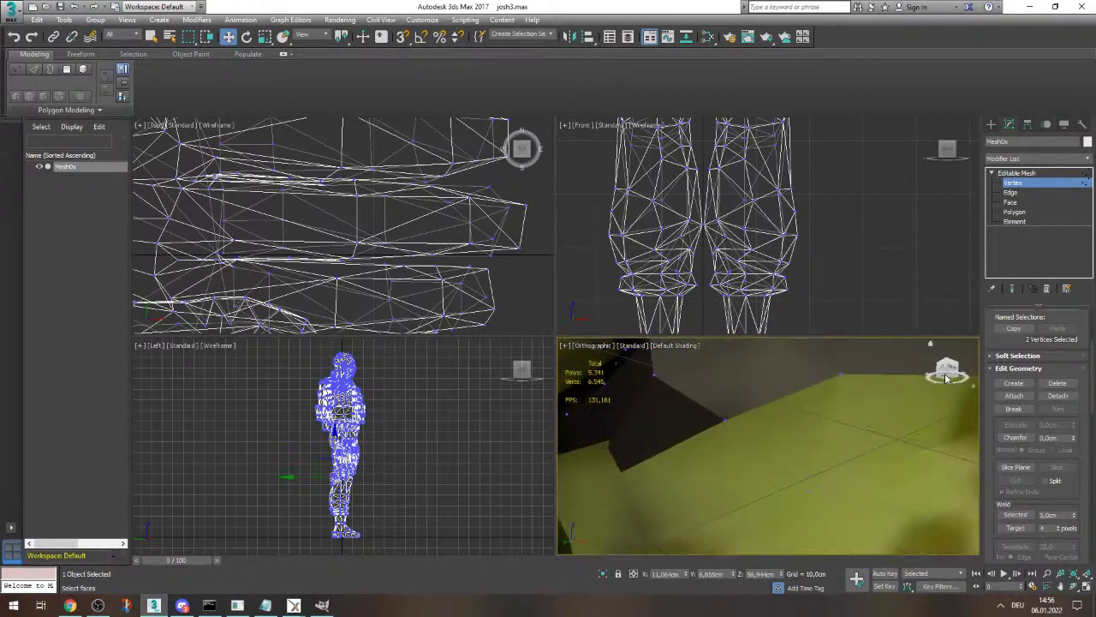
left_click_drag(947, 378, 871, 426)
scroll(823, 405, "up", 4)
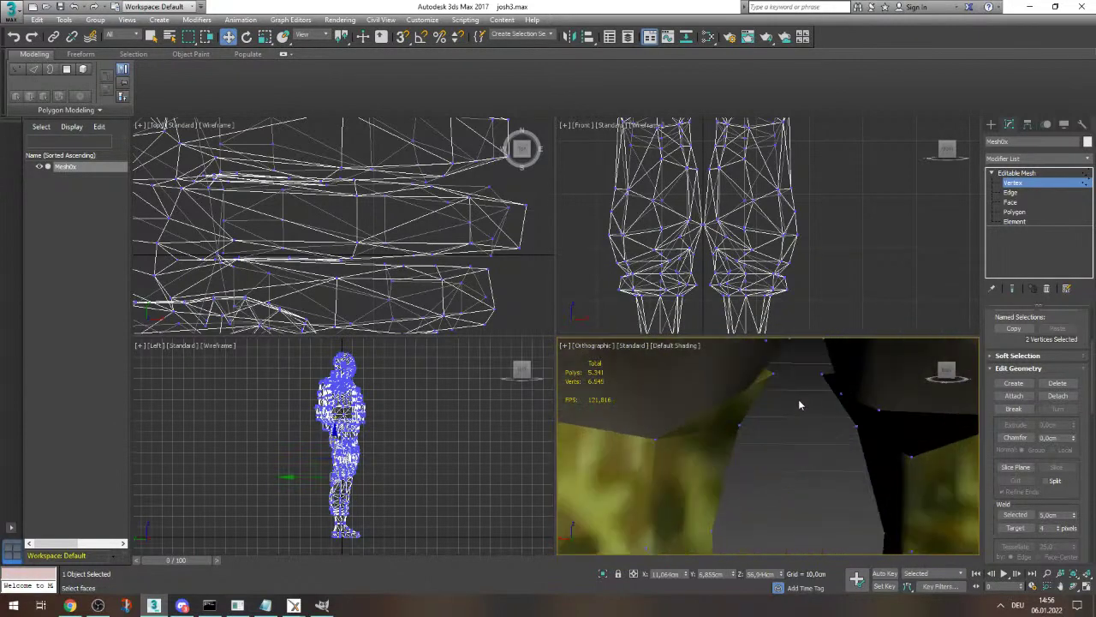
left_click(773, 374)
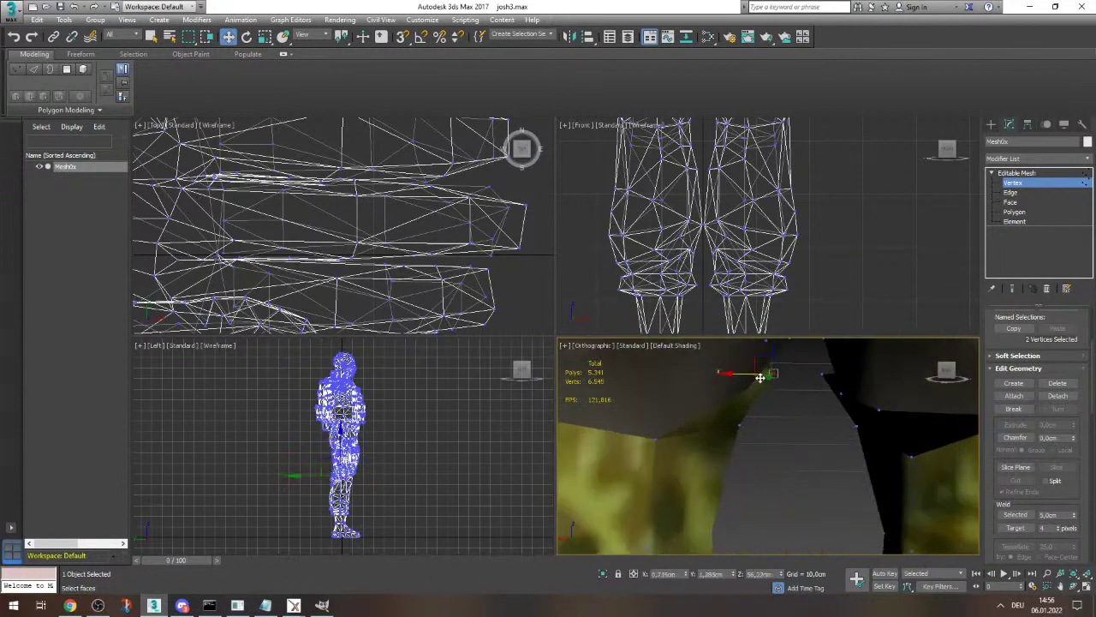
left_click_drag(758, 377, 731, 375)
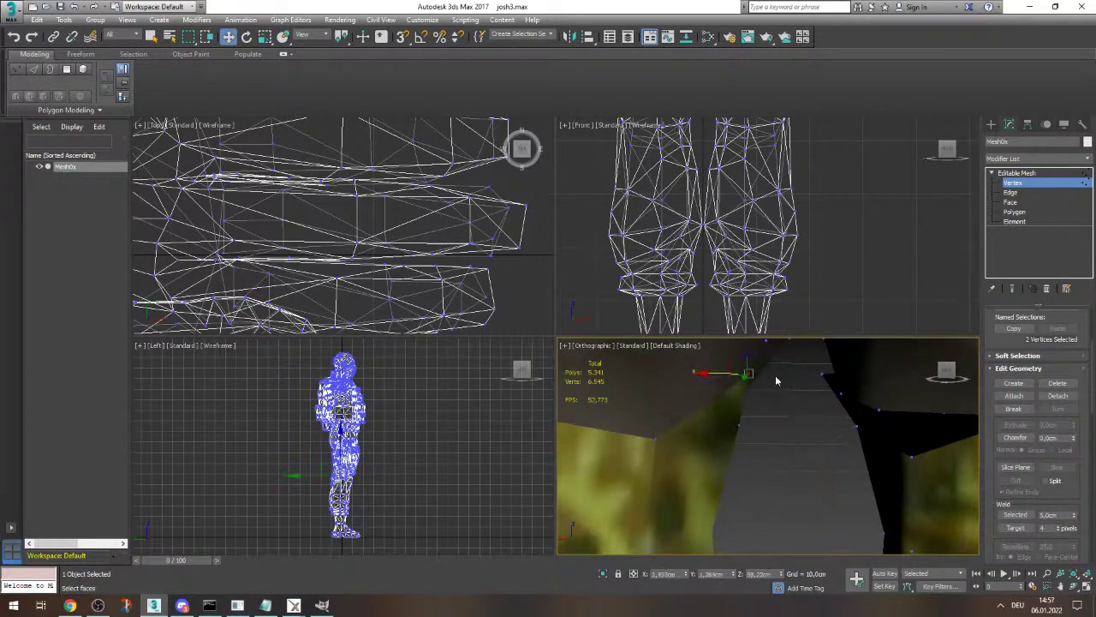
- Examine and reselect the shifted inner-knee vertex where the thigh meets the camouflage rim's corner
scroll(708, 399, "down", 5)
scroll(673, 400, "up", 4)
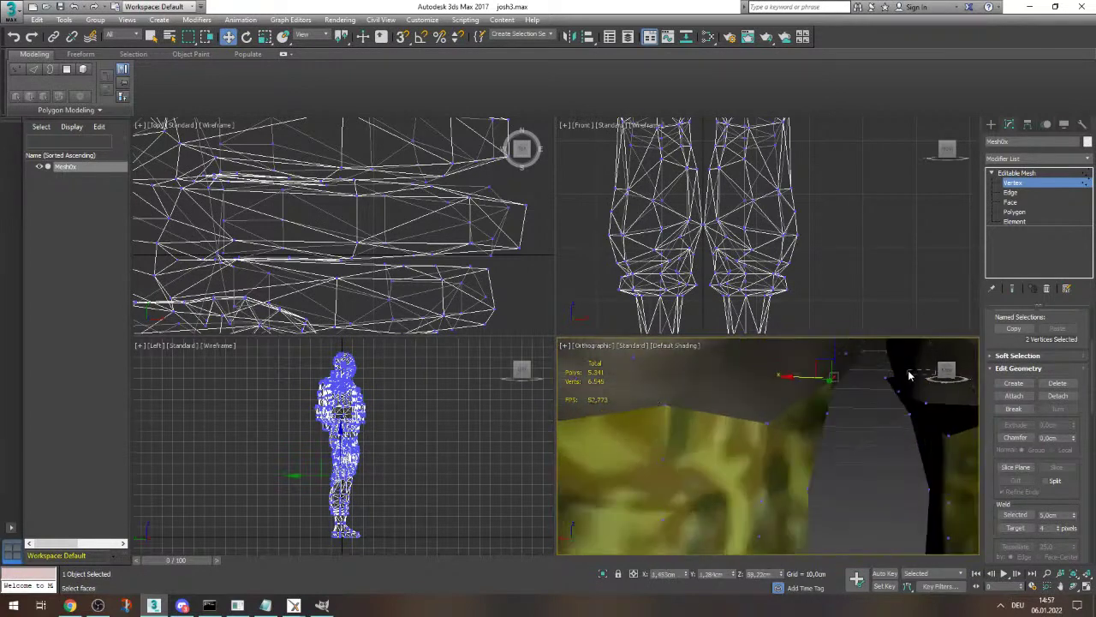
left_click(937, 382)
left_click_drag(937, 375, 943, 370)
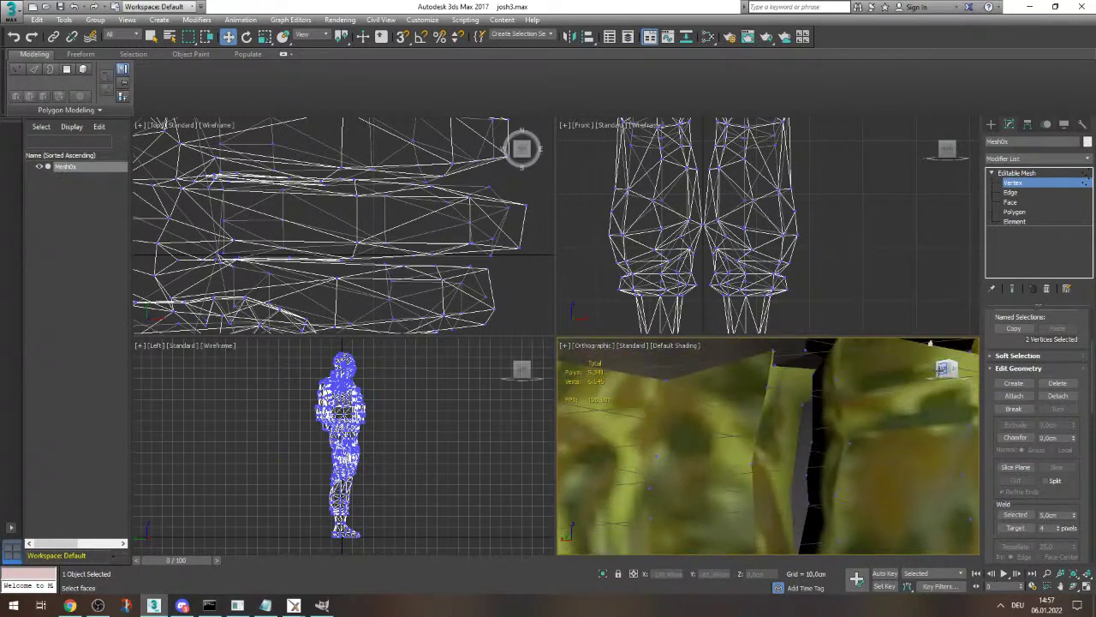
scroll(769, 405, "down", 4)
scroll(781, 374, "up", 6)
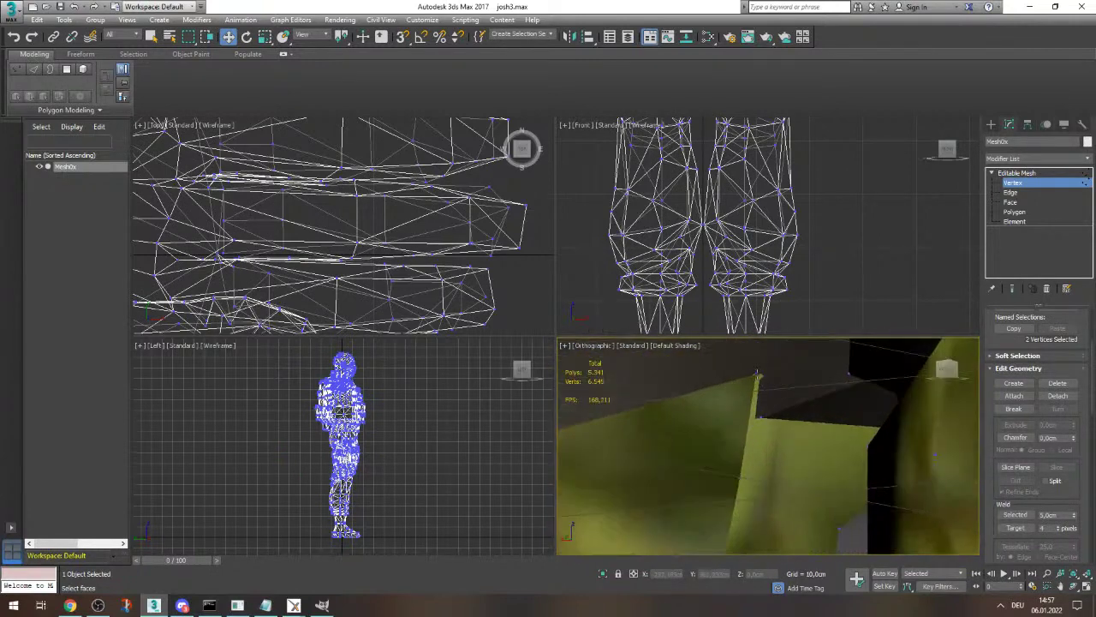
left_click_drag(758, 375, 730, 565)
- Weld two camouflage rim vertices on the other leg's outer side to the thigh-edge vertices above them
scroll(829, 417, "down", 3)
left_click_drag(954, 373, 949, 371)
scroll(805, 507, "up", 2)
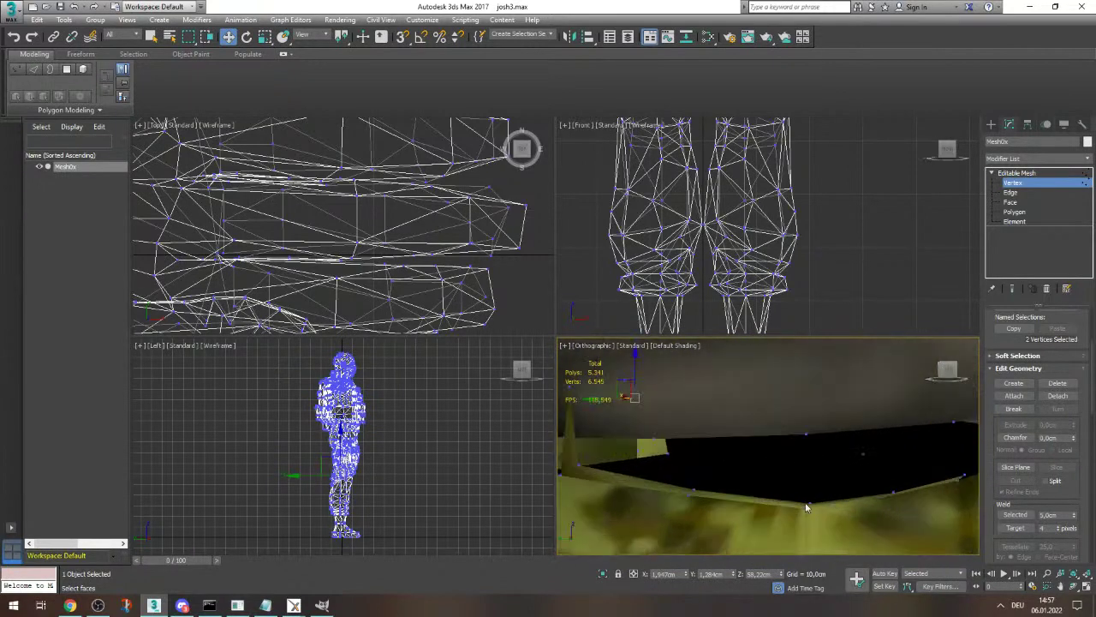
left_click(810, 504)
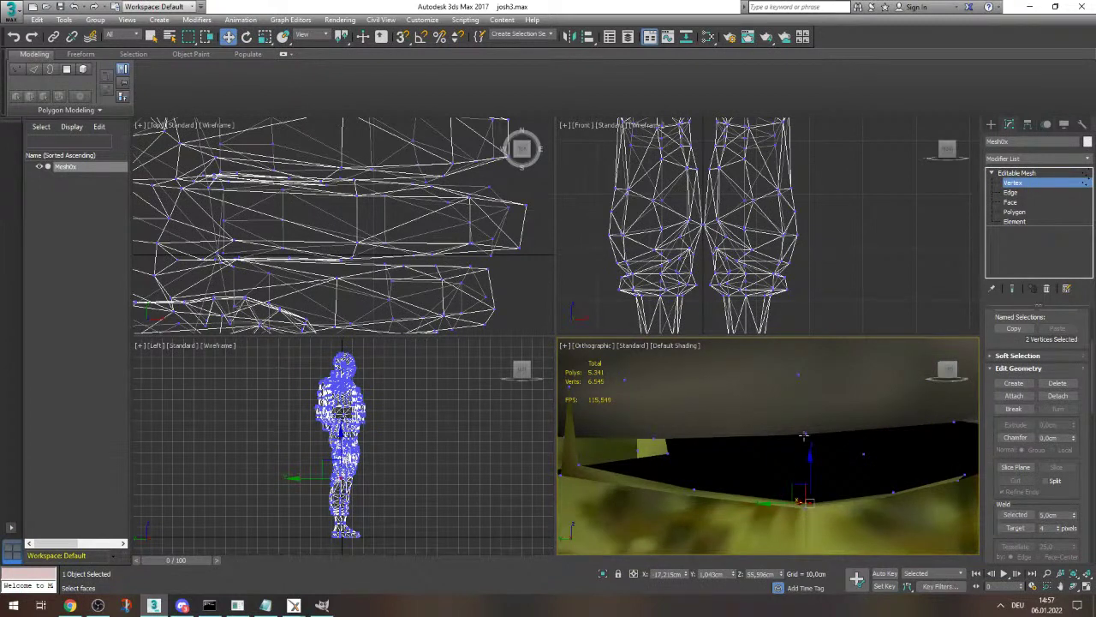
left_click(1020, 515)
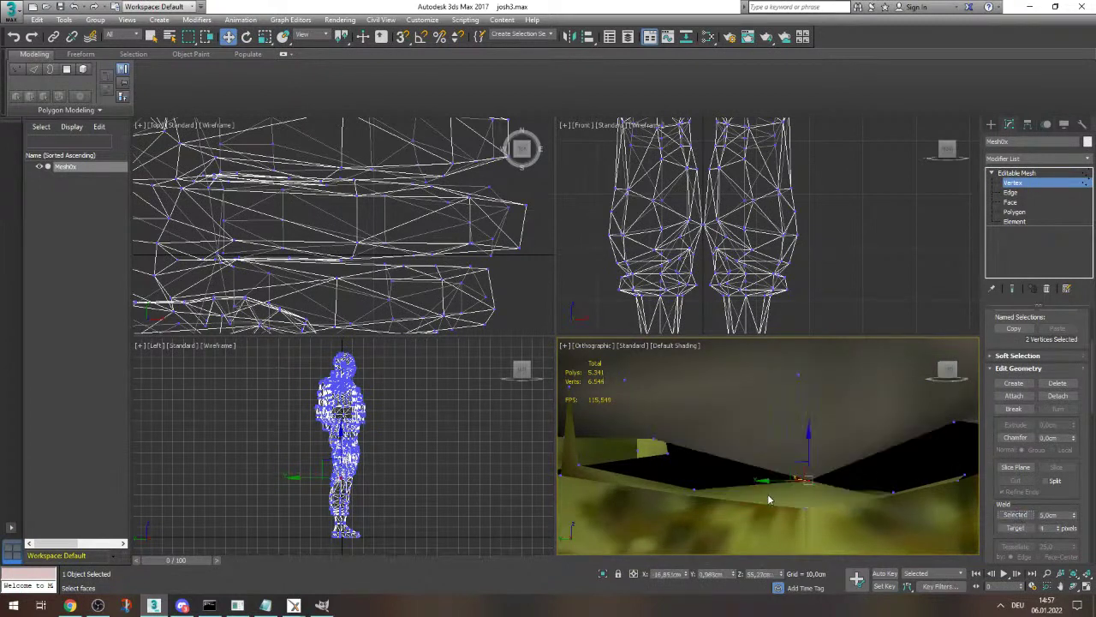
left_click(694, 490)
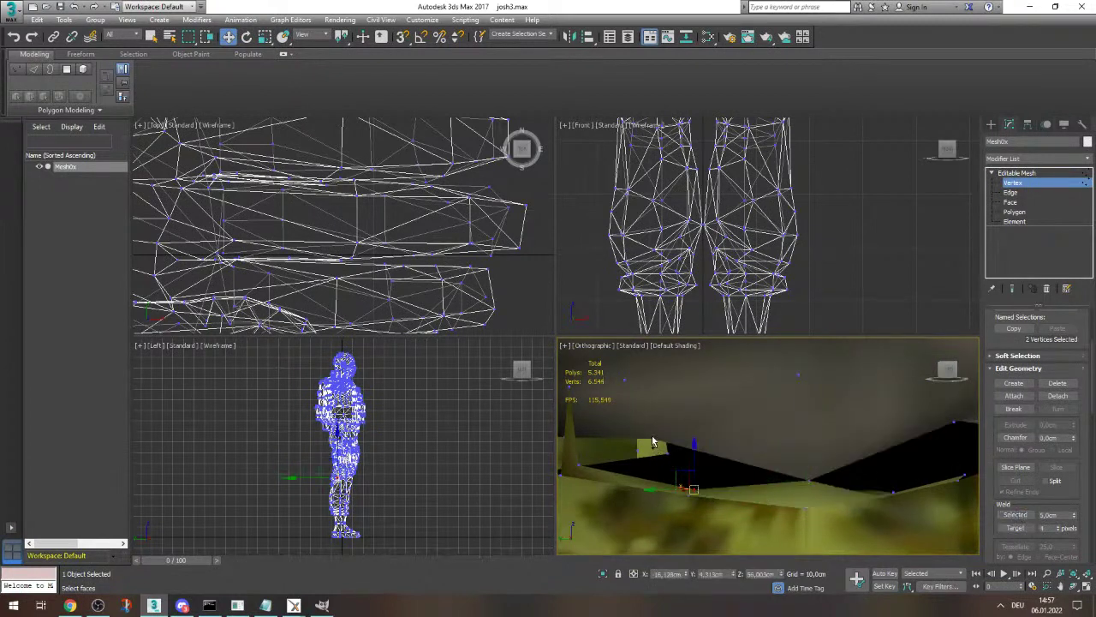
left_click(653, 439, "ctrl")
left_click(1011, 515)
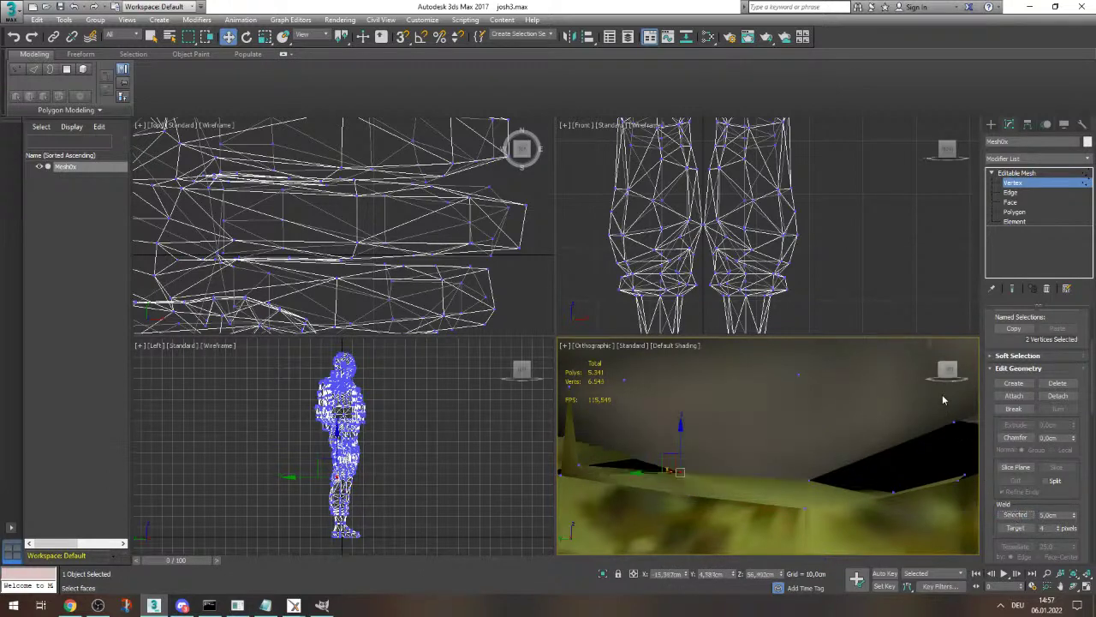
- Delete the stray vertex sticking up from the camouflage rim beside the remaining outer gap
mouse_move(947, 371)
left_mouse_down()
mouse_move(935, 372)
mouse_move(945, 371)
left_mouse_up()
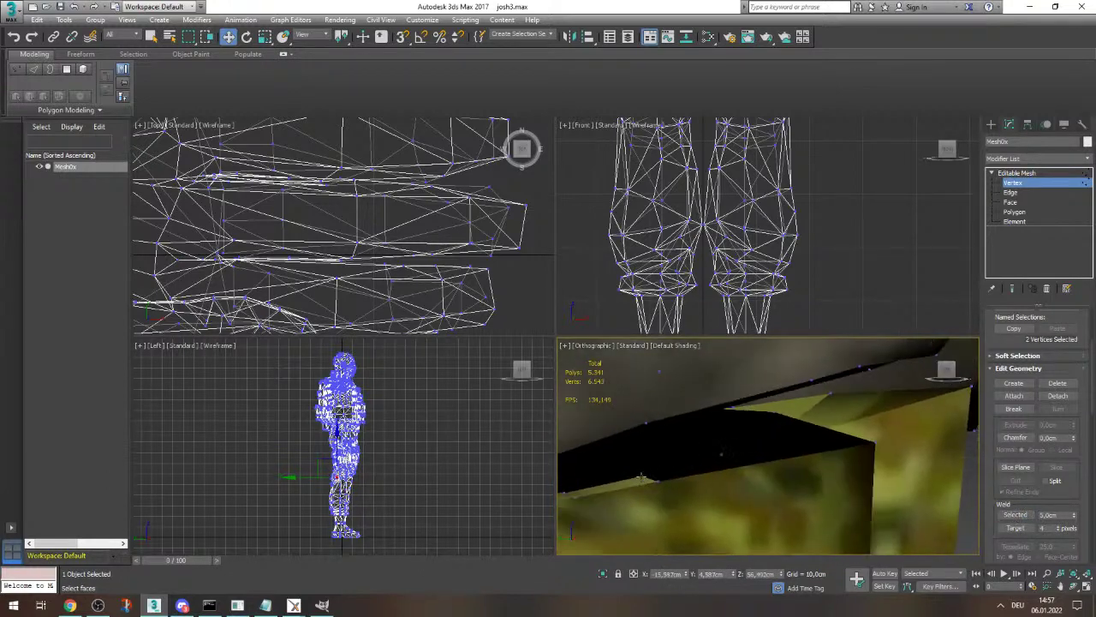
left_click(641, 477)
scroll(687, 448, "down", 5)
scroll(685, 448, "up", 5)
left_click(770, 515)
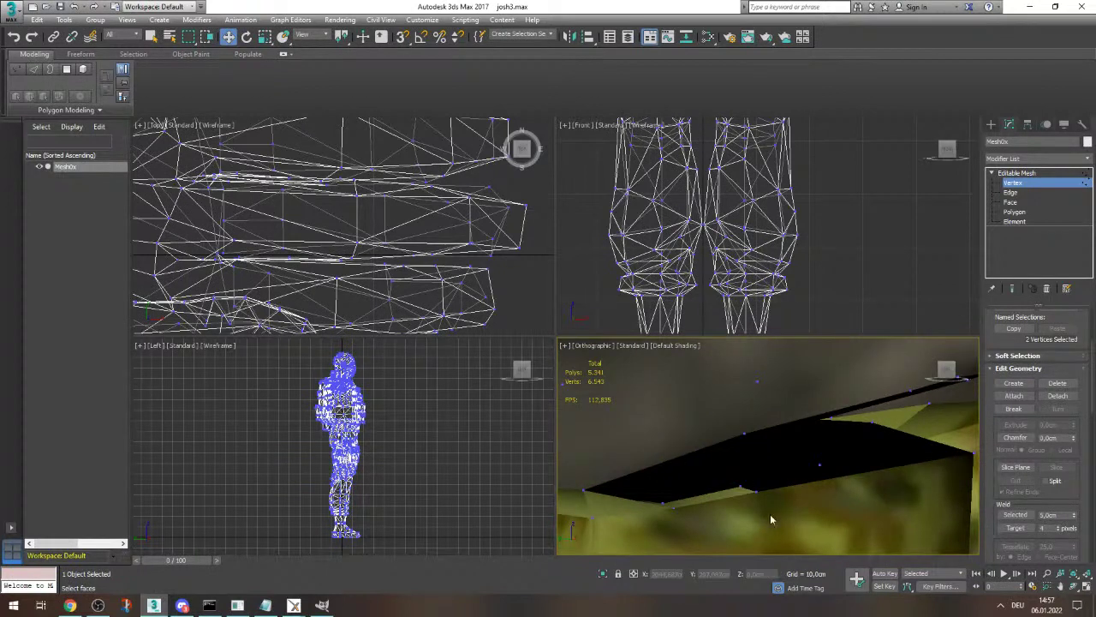
left_click_drag(948, 370, 952, 371)
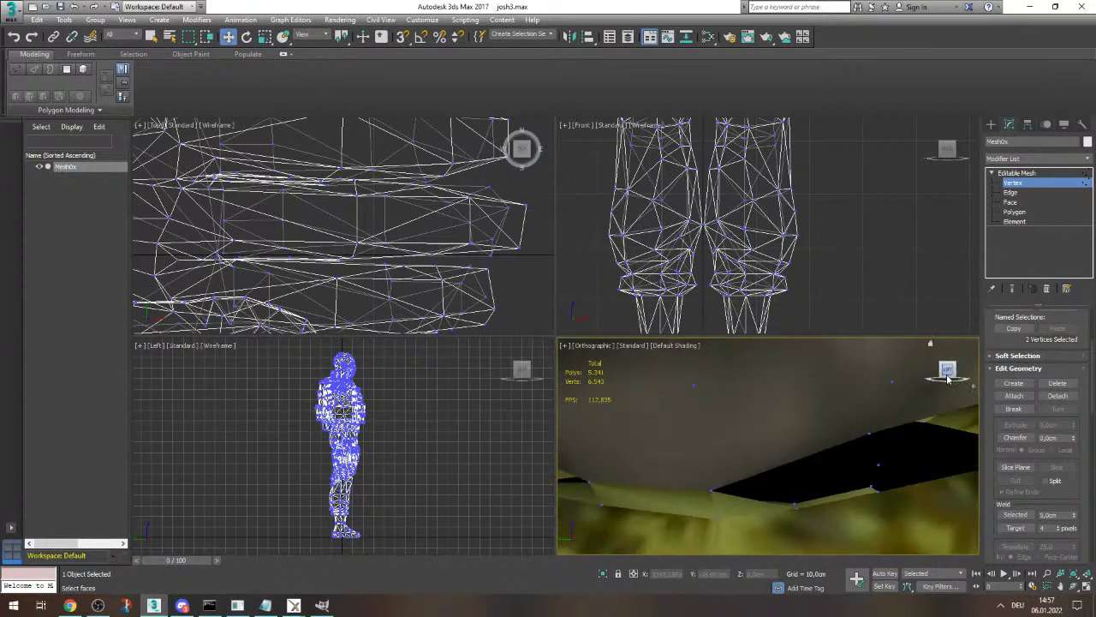
left_click(870, 486)
key("Delete")
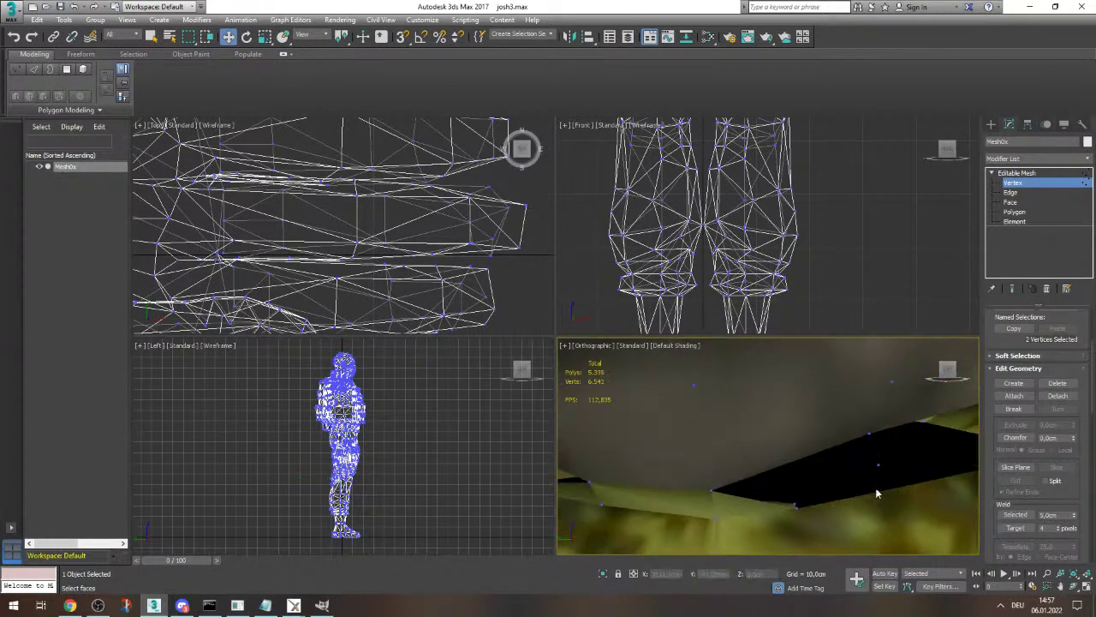
- Weld the thigh-edge vertices to the camouflage rim vertices across the next part of the outer gap
left_click(876, 492)
left_click_drag(872, 435, 795, 509)
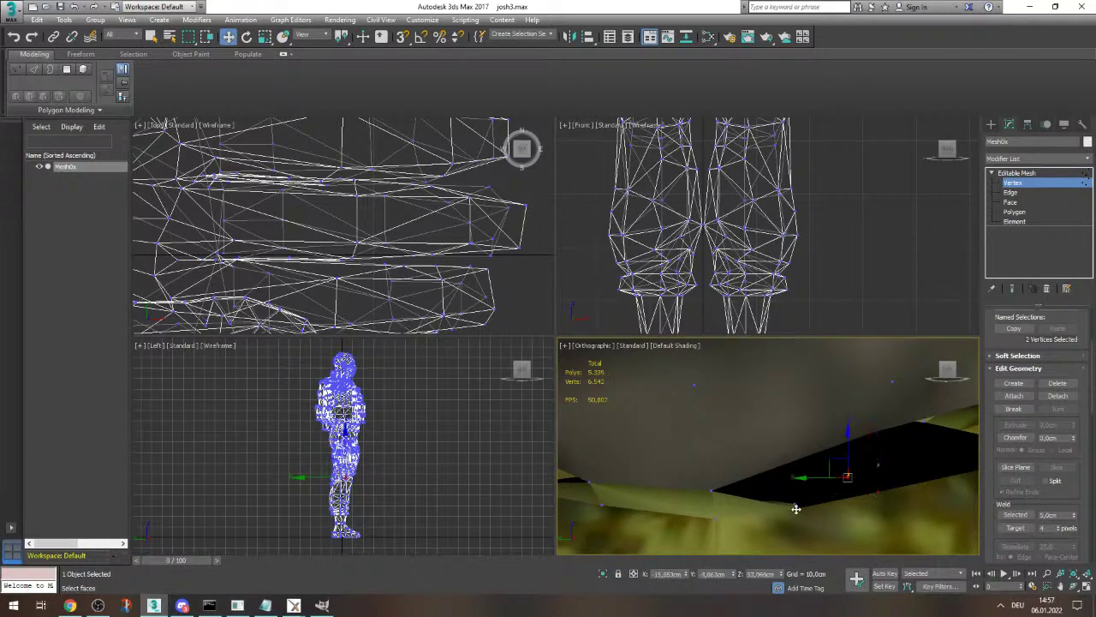
left_click(711, 491, "ctrl")
left_click(1007, 515)
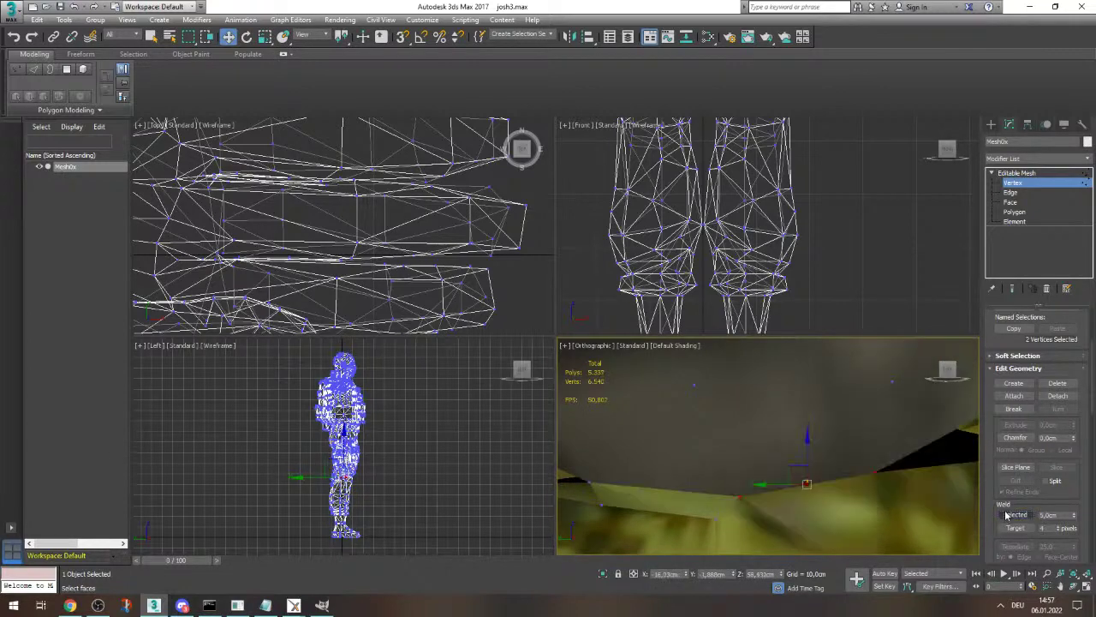
- Lower the two thigh-edge vertices at the corner of the second leg's remaining gap onto the camouflage rim
left_click_drag(948, 371, 914, 375)
scroll(774, 464, "down", 3)
middle_click_drag(773, 458, 949, 450, "alt")
left_click_drag(940, 376, 920, 403)
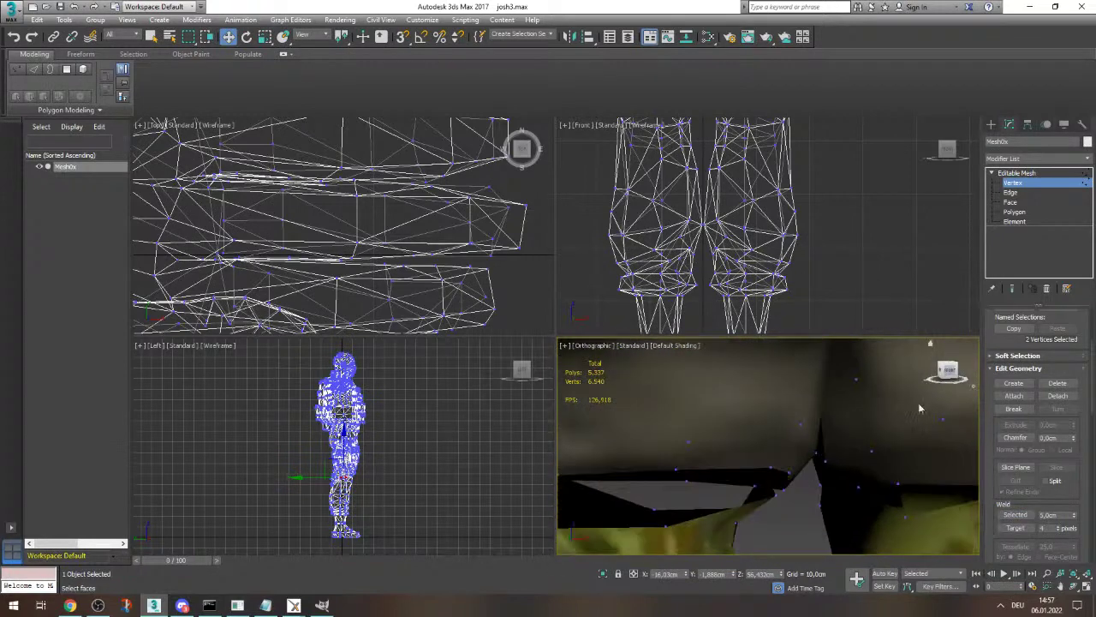
scroll(774, 466, "down", 5)
scroll(779, 467, "up", 5)
middle_click_drag(782, 468, 768, 502, "alt")
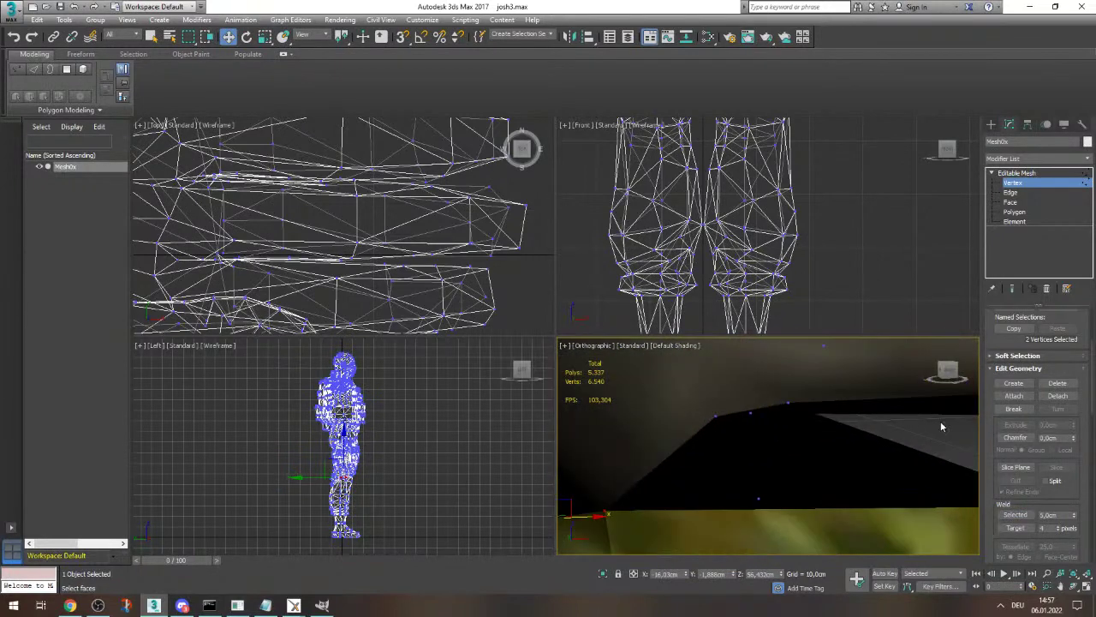
mouse_move(946, 372)
left_mouse_down()
mouse_move(961, 382)
mouse_move(934, 372)
left_mouse_up()
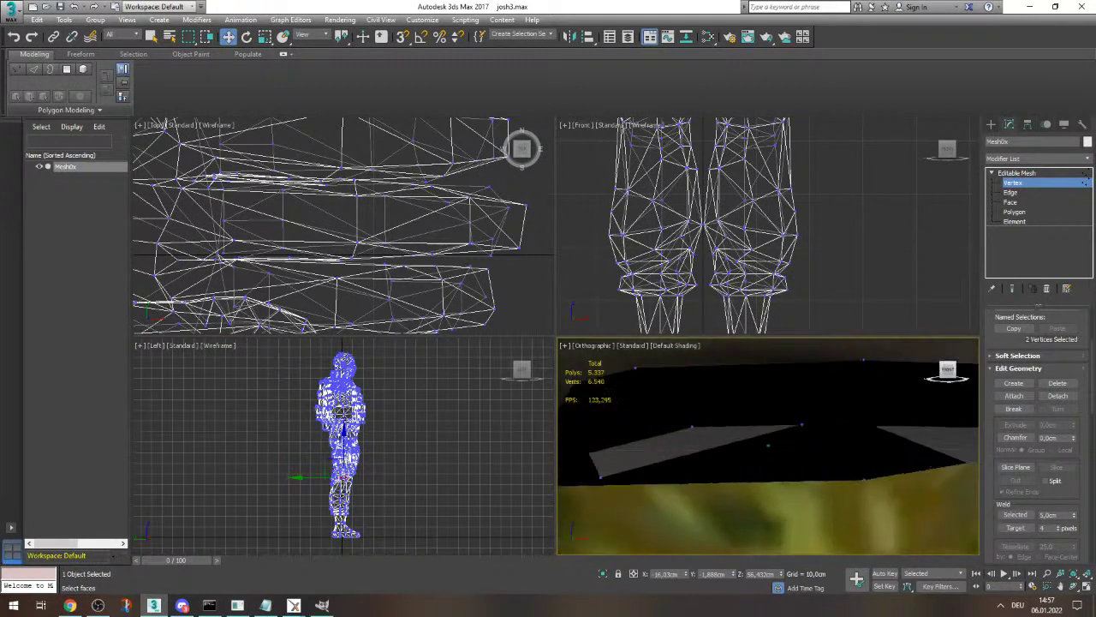
middle_click_drag(908, 441, 769, 416, "alt")
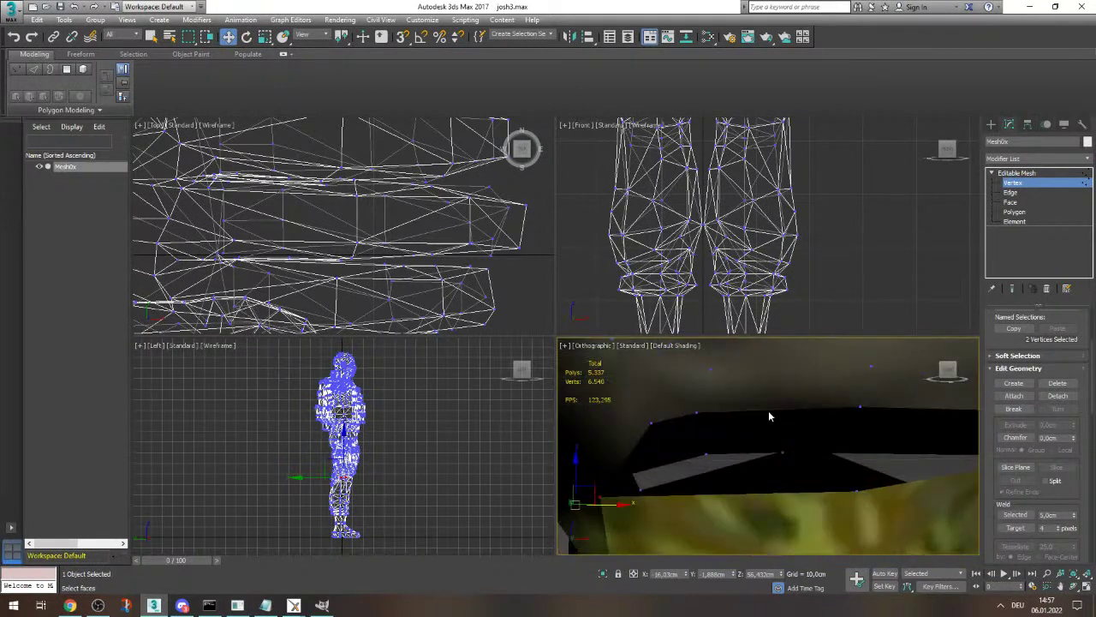
left_click(696, 413)
left_click_drag(742, 460, 742, 460)
left_click_drag(743, 397, 752, 476)
left_click(649, 423)
left_click_drag(650, 423, 734, 495)
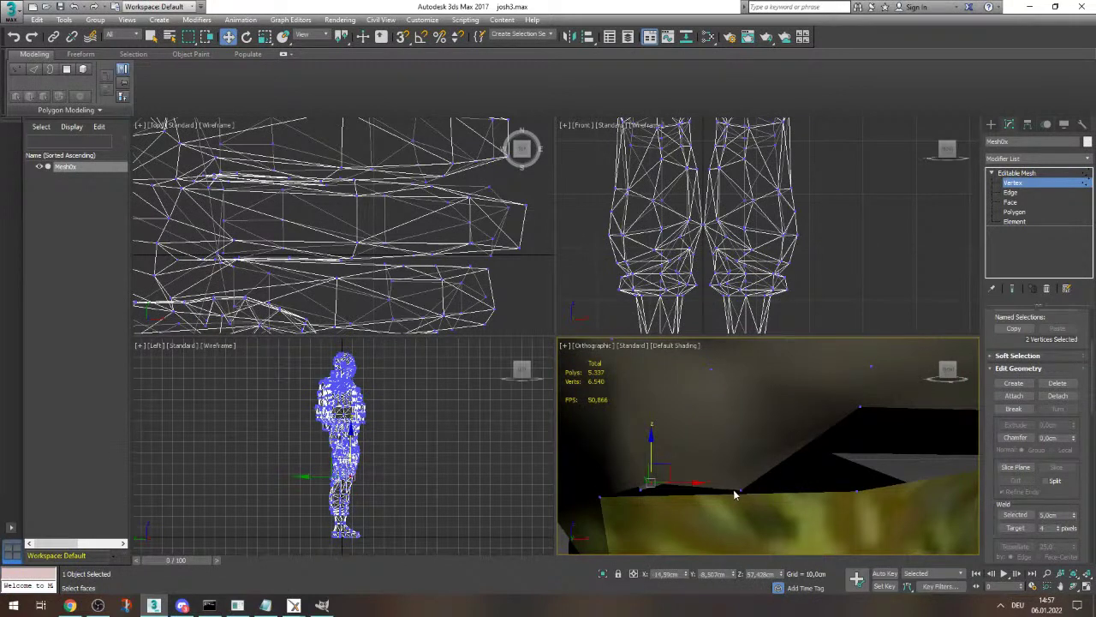
- Lower the next thigh-edge vertex along the gap onto the camouflage rim and weld it there
left_click(858, 407)
left_click_drag(862, 386, 857, 497)
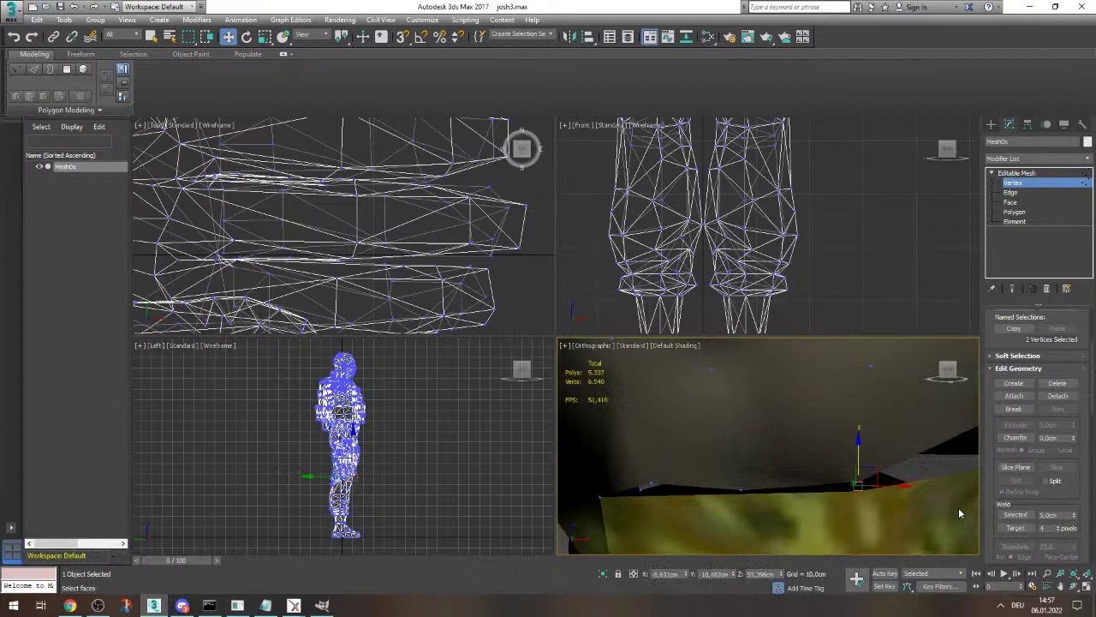
left_click(1007, 514)
- Weld the lowered thigh-edge vertices with the camouflage rim's corner and neighbouring vertices along the narrow gap
left_click(742, 490)
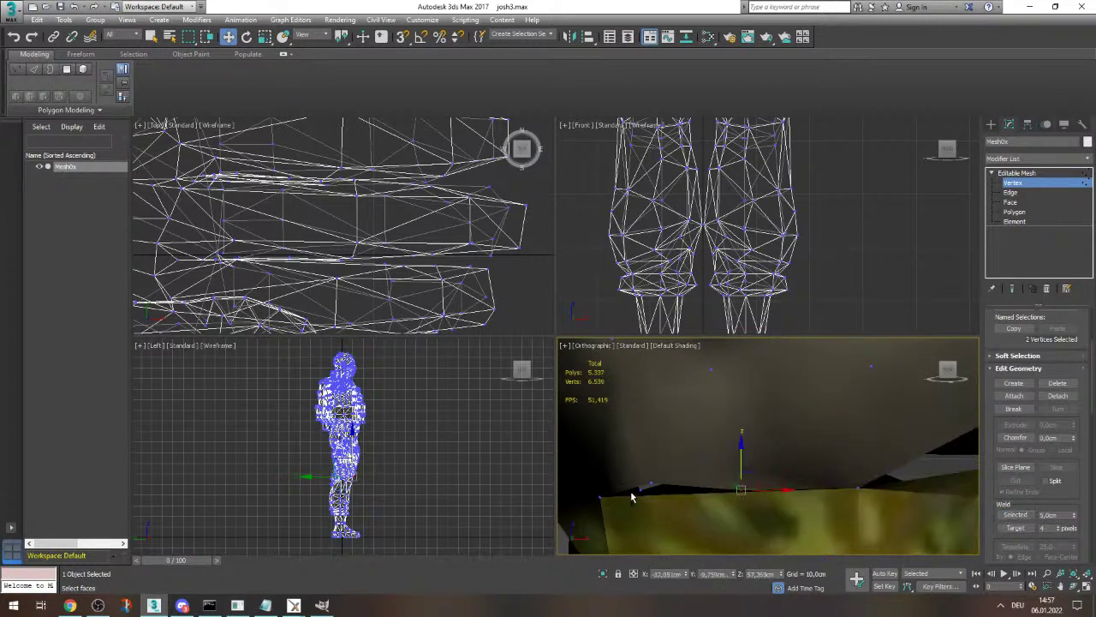
left_click(653, 485, "ctrl")
left_click(601, 496, "ctrl")
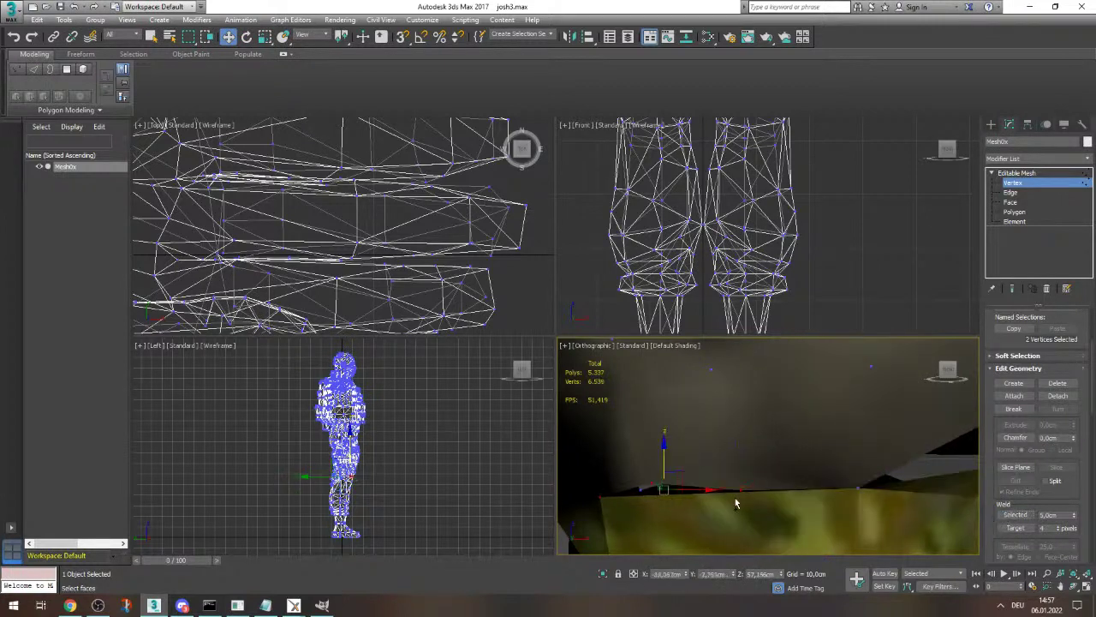
left_click(861, 486, "ctrl")
left_click(1015, 513)
scroll(765, 472, "down", 5)
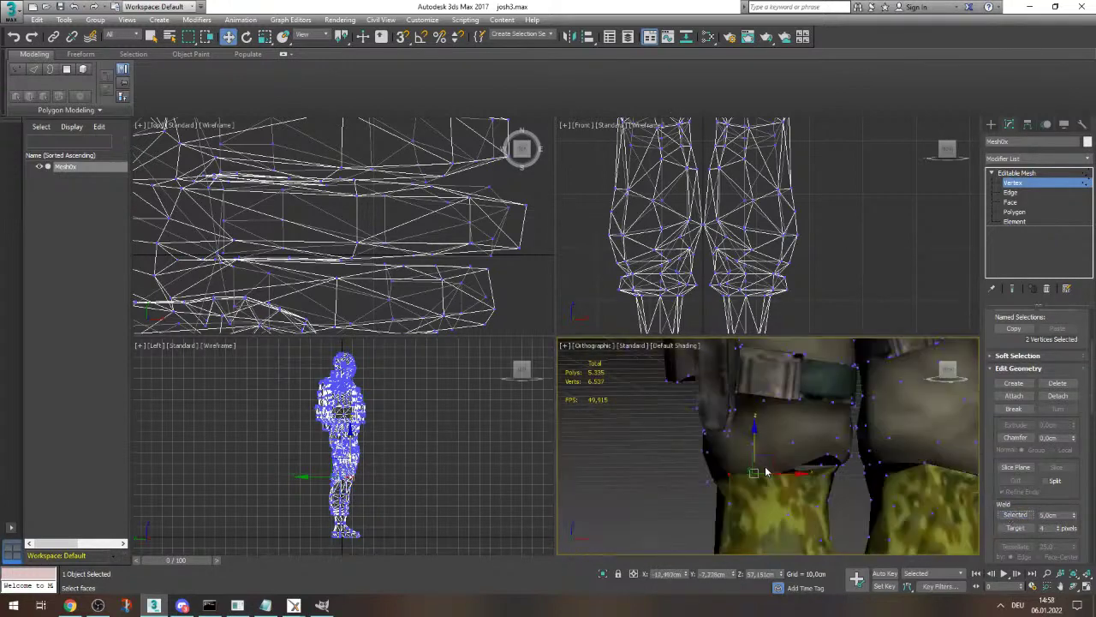
- Weld the thigh-edge vertices above the gap to the camouflage rim vertices near the leg's inner corner
scroll(858, 461, "up", 3)
middle_click_drag(768, 489, 824, 427, "alt")
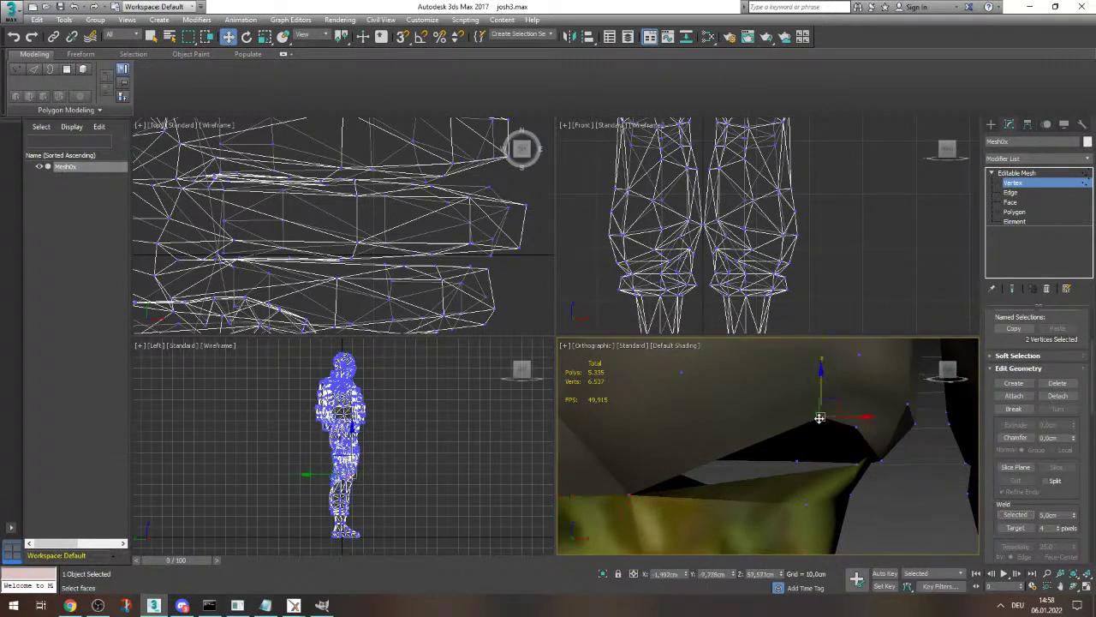
left_click_drag(860, 470, 857, 465)
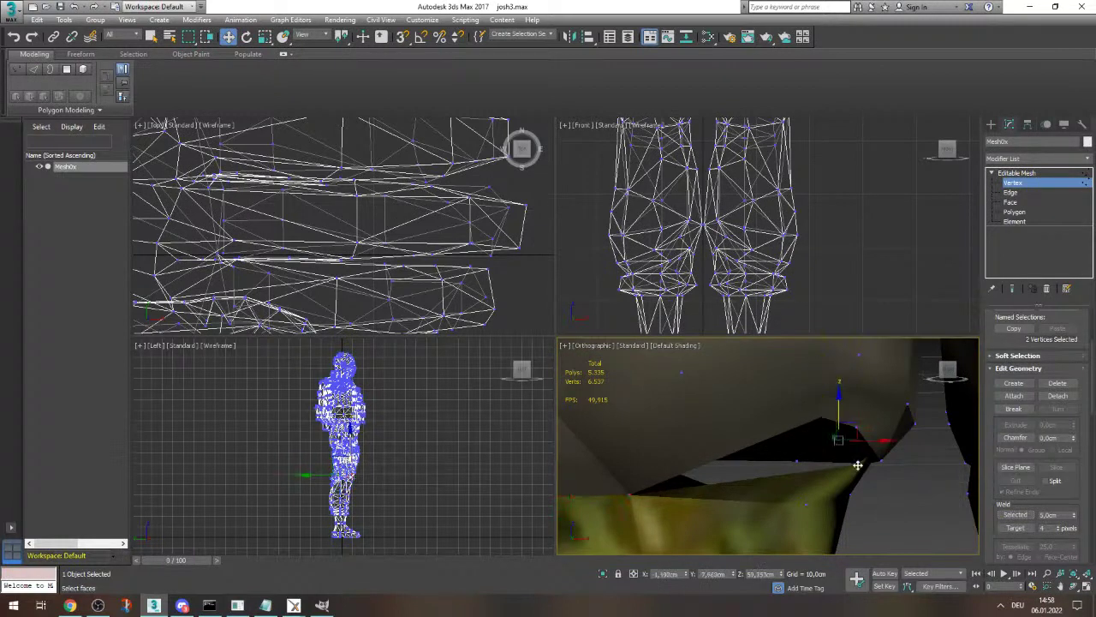
left_click(632, 494, "ctrl")
left_click(1013, 515)
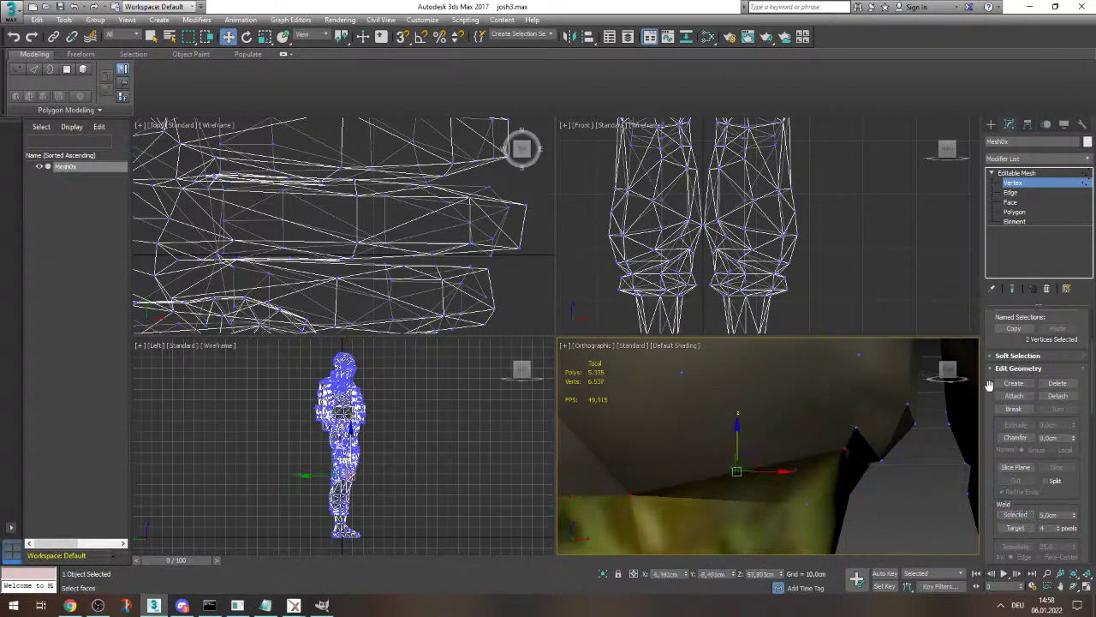
- Weld the nearby thigh-edge vertices to the camouflage rim at the near end of the narrow inner gap
left_click_drag(949, 370, 937, 376)
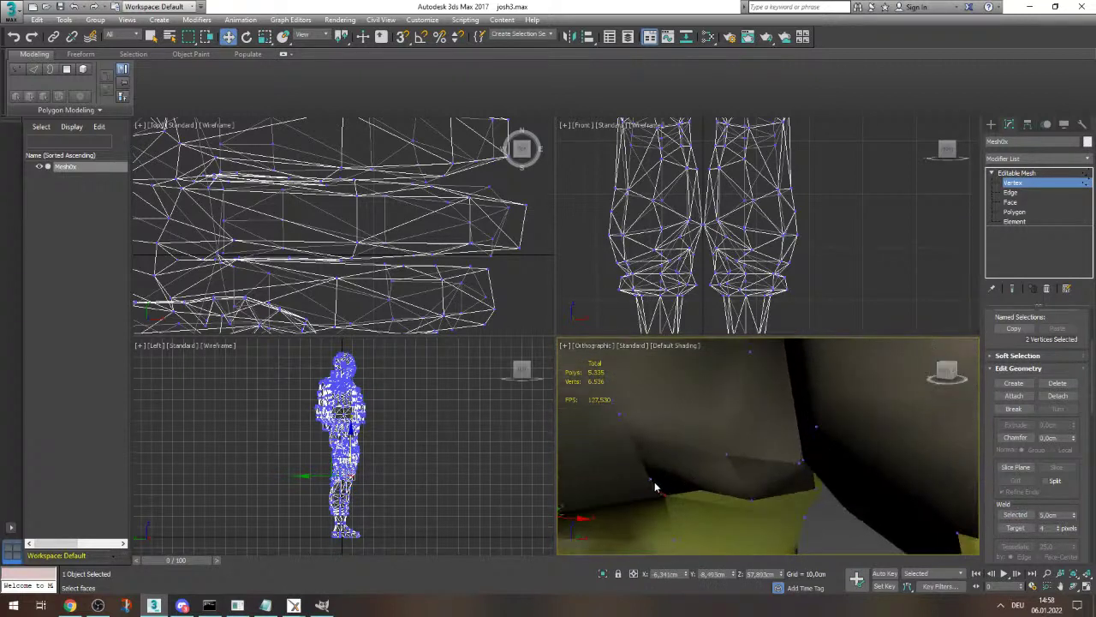
left_click(652, 480)
left_click(753, 498, "ctrl")
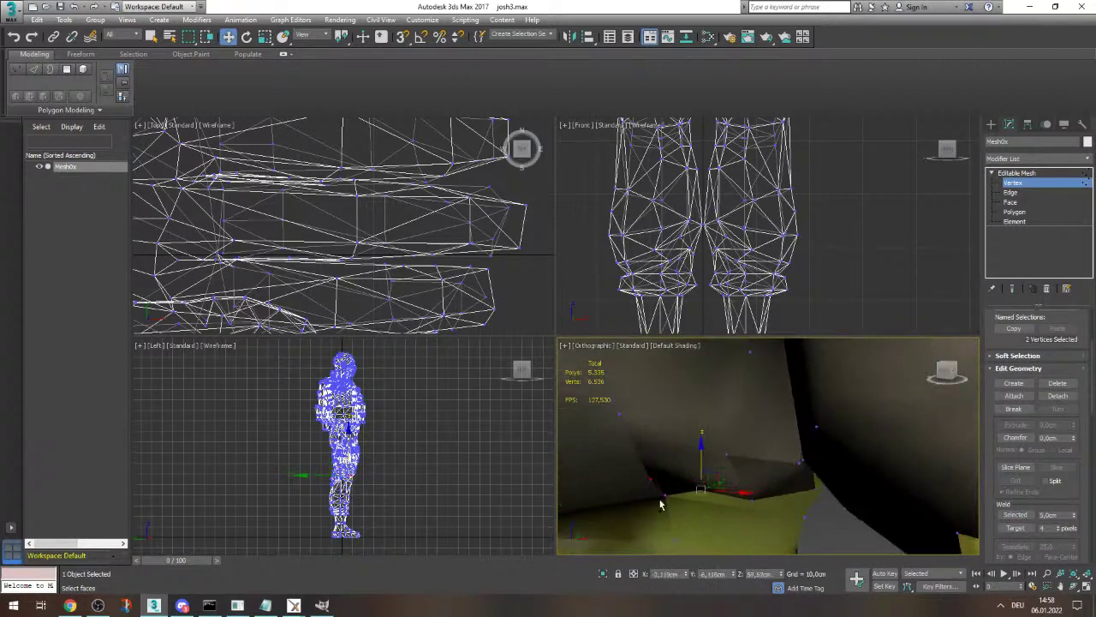
left_click(667, 496, "ctrl")
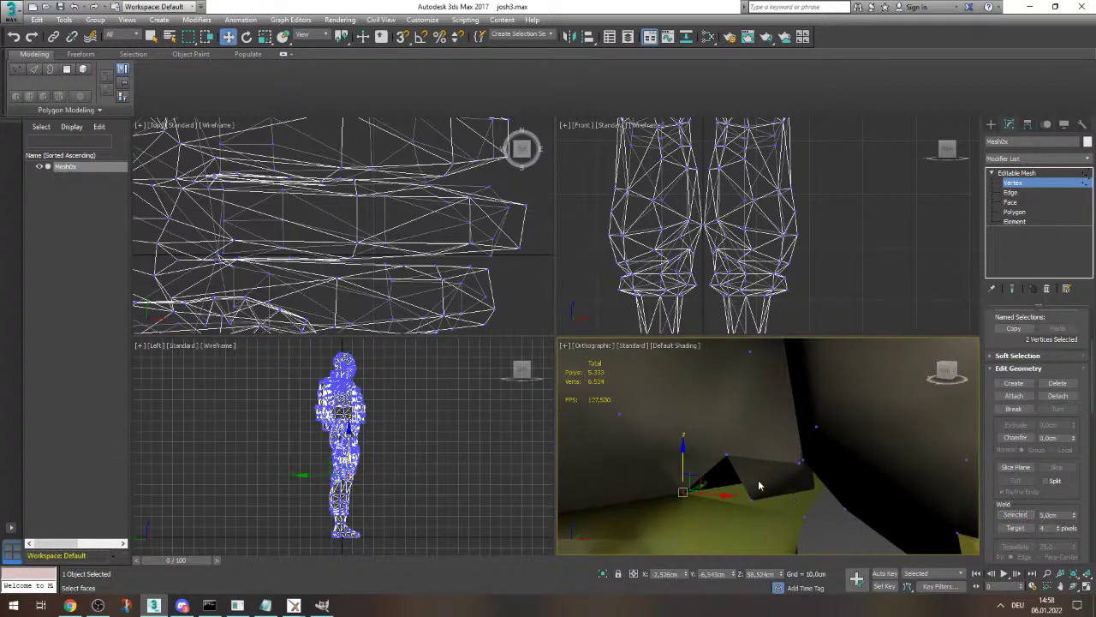
- Delete the two stray vertices of the dark thigh flap overlapping the camouflage rim at the inner gap
scroll(734, 502, "up", 2)
left_click(834, 536)
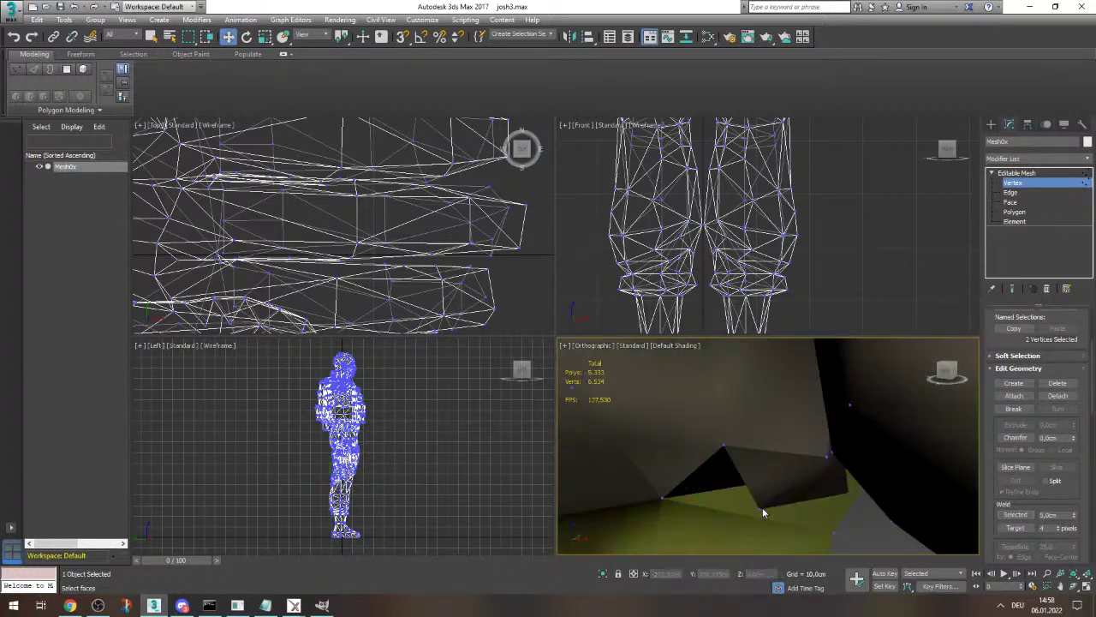
left_click_drag(759, 493, 760, 467)
left_click(809, 496)
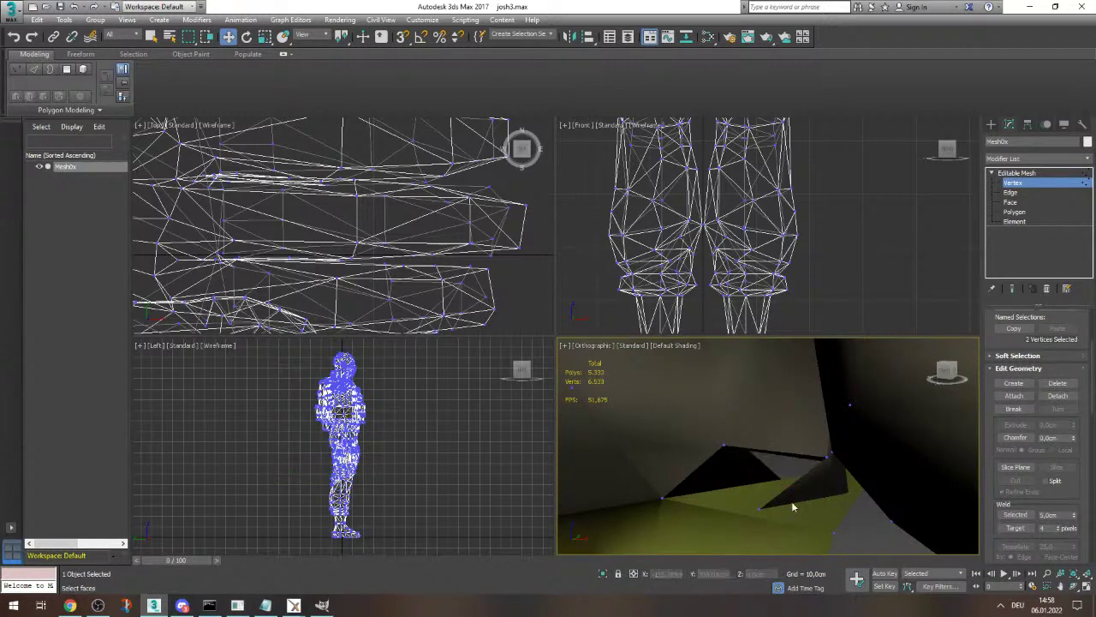
left_click(761, 509)
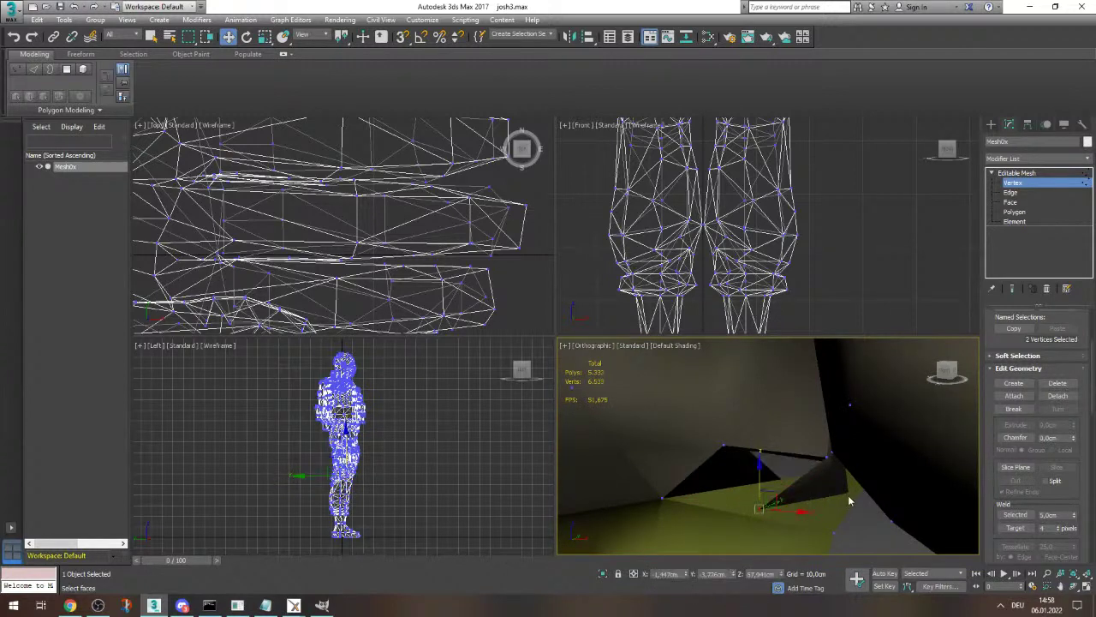
key("Delete")
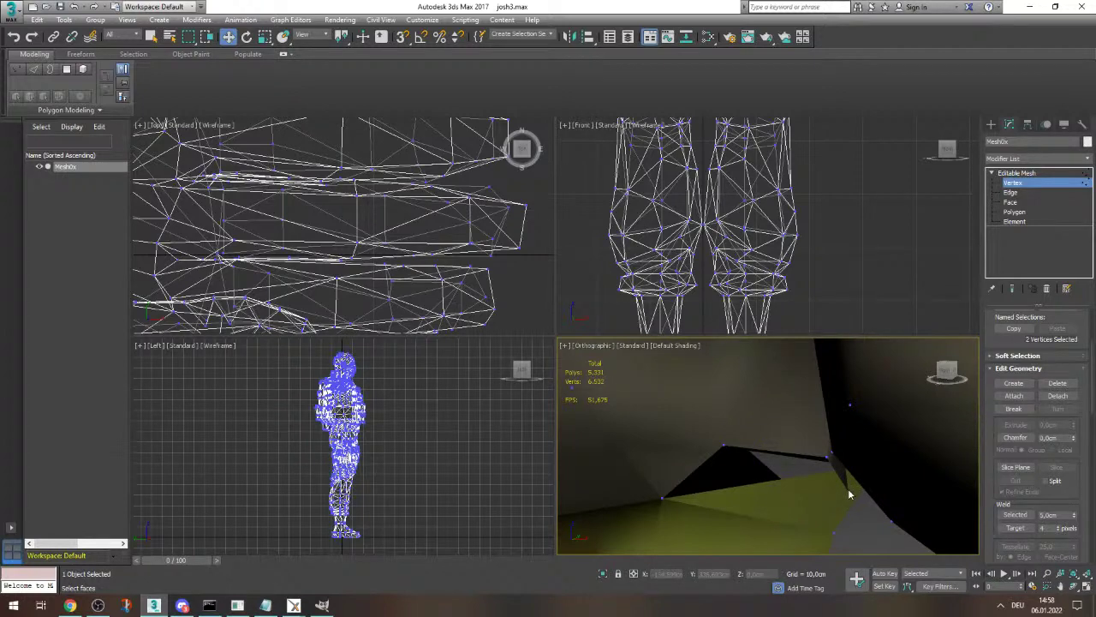
- Move the camouflage rim's inner corner vertex sideways toward the neighbouring thigh-edge vertex
mouse_move(946, 373)
left_mouse_down()
mouse_move(930, 363)
mouse_move(941, 371)
mouse_move(944, 362)
left_mouse_up()
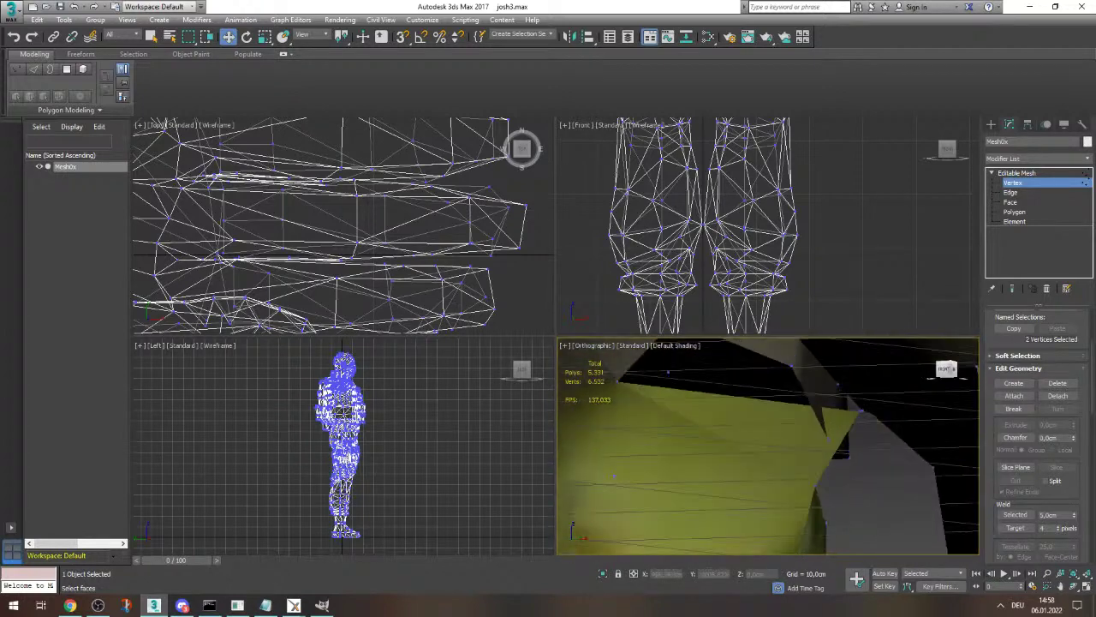
left_click(859, 413)
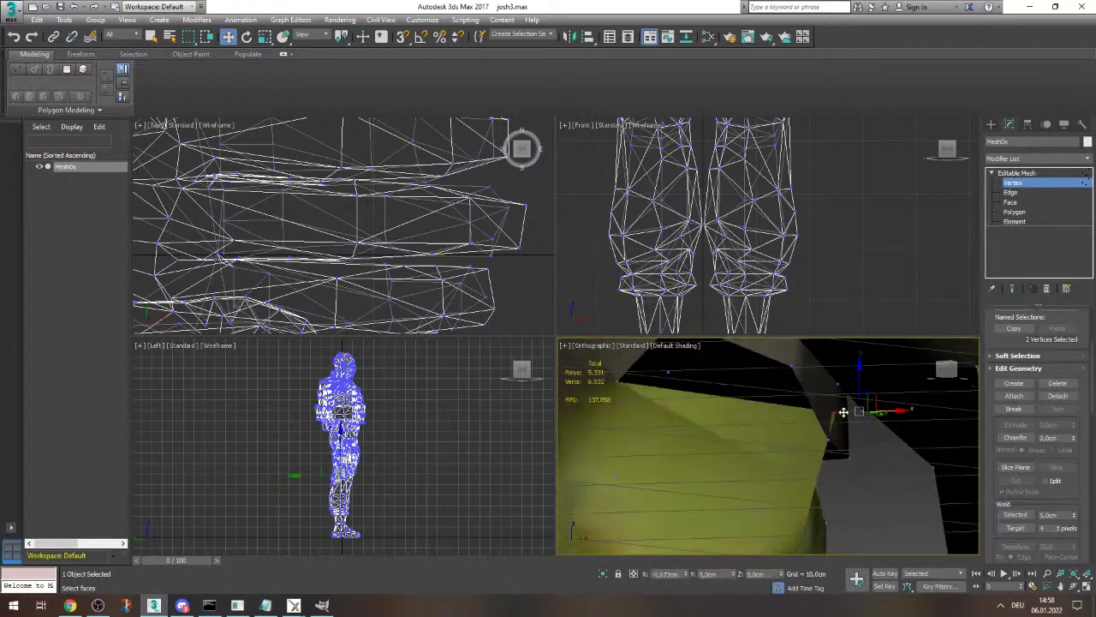
left_click_drag(843, 412, 797, 402)
scroll(796, 476, "down", 2)
scroll(767, 395, "up", 2)
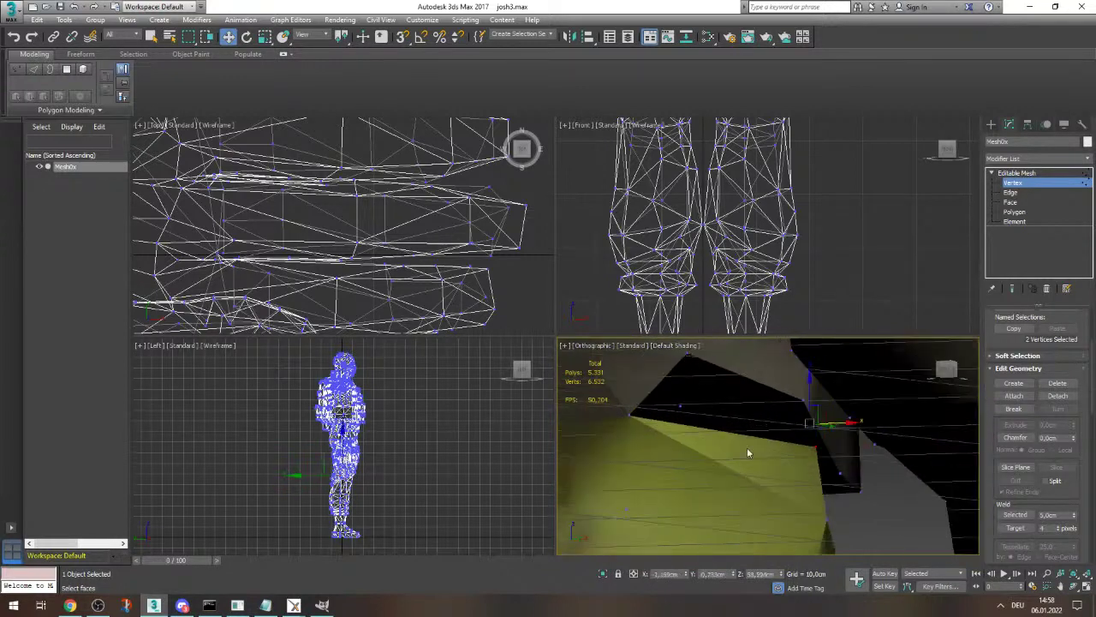
- Weld the rim's inner corner and neighbouring rim vertex with the two thigh-edge vertices above them
left_click(889, 514)
left_click(815, 446)
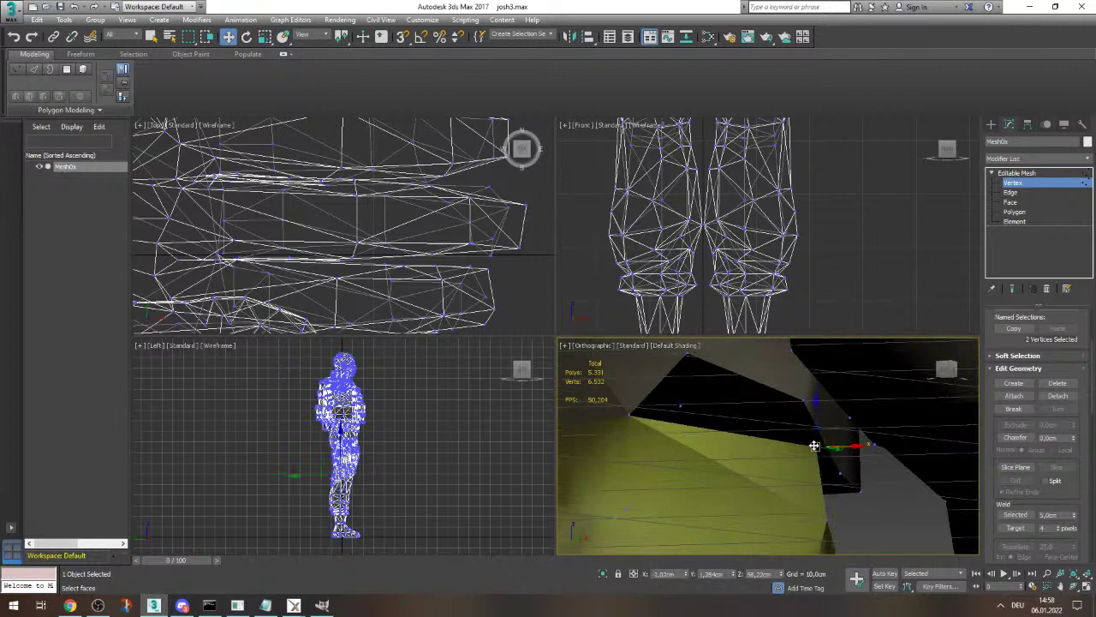
left_click(803, 401, "ctrl")
left_click(688, 353, "ctrl")
left_click(629, 416, "ctrl")
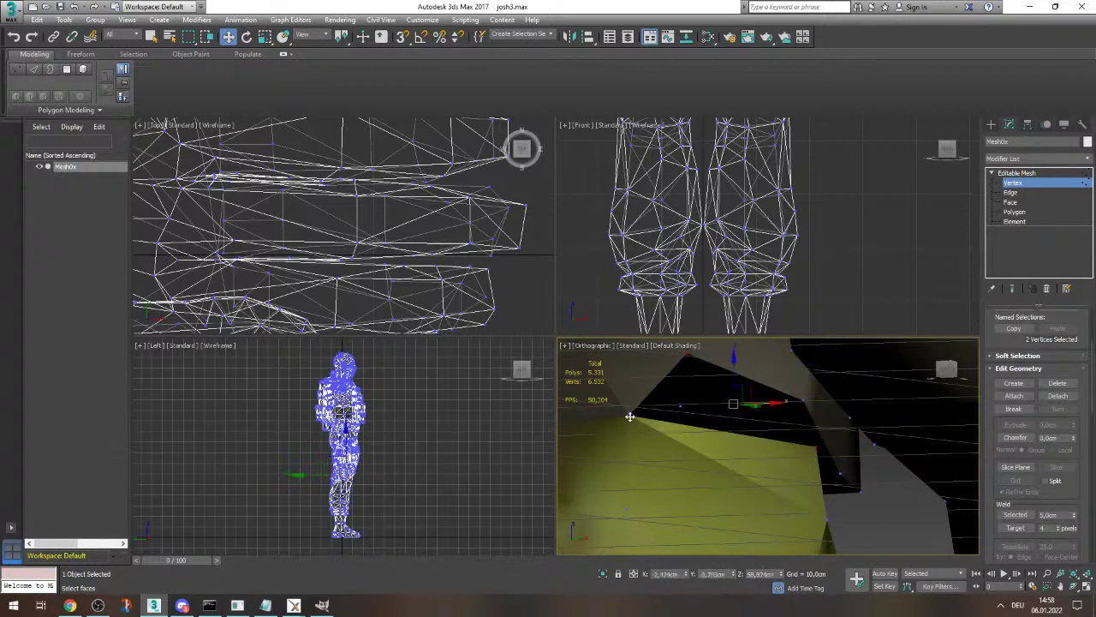
left_click(1021, 515)
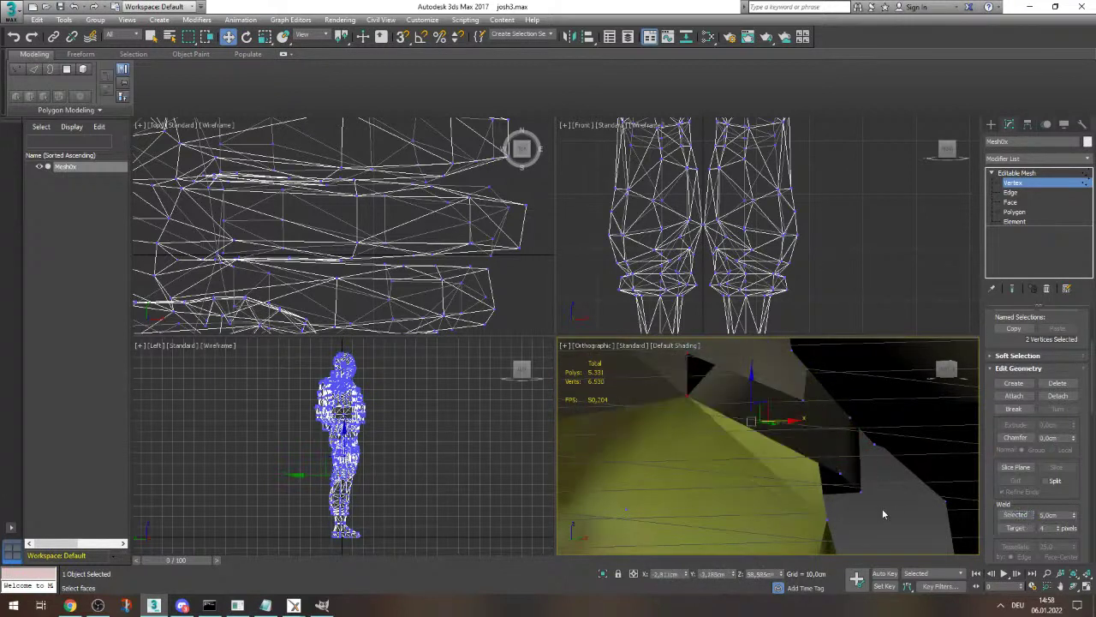
- Weld the remaining thigh-edge vertex to the camouflage rim vertex directly below it
left_click(856, 476)
left_click(690, 360)
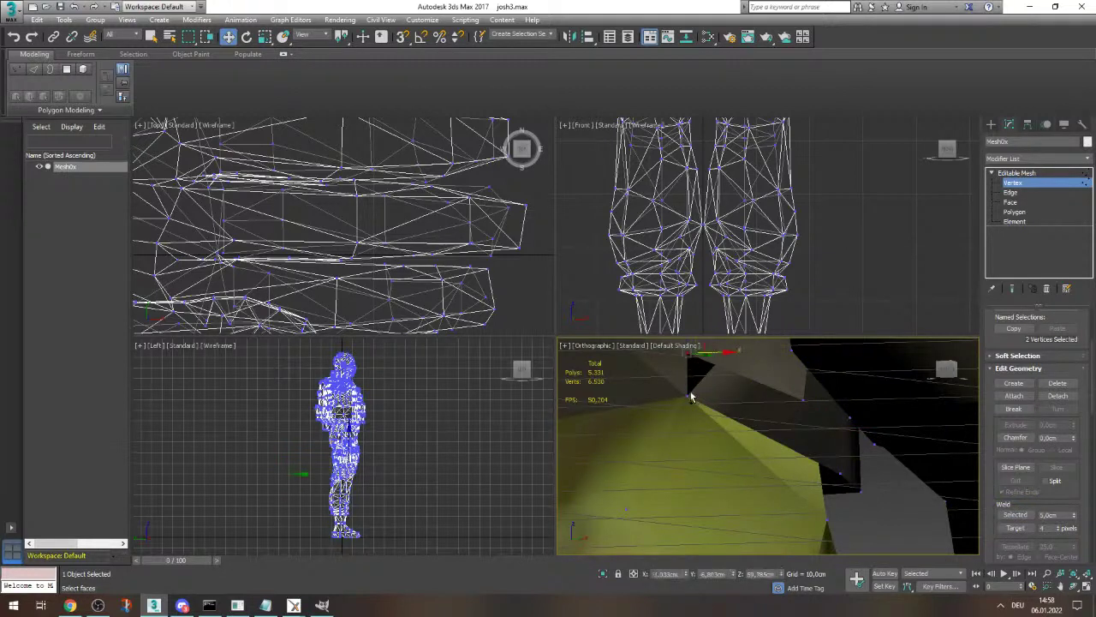
left_click_drag(688, 395, 690, 418)
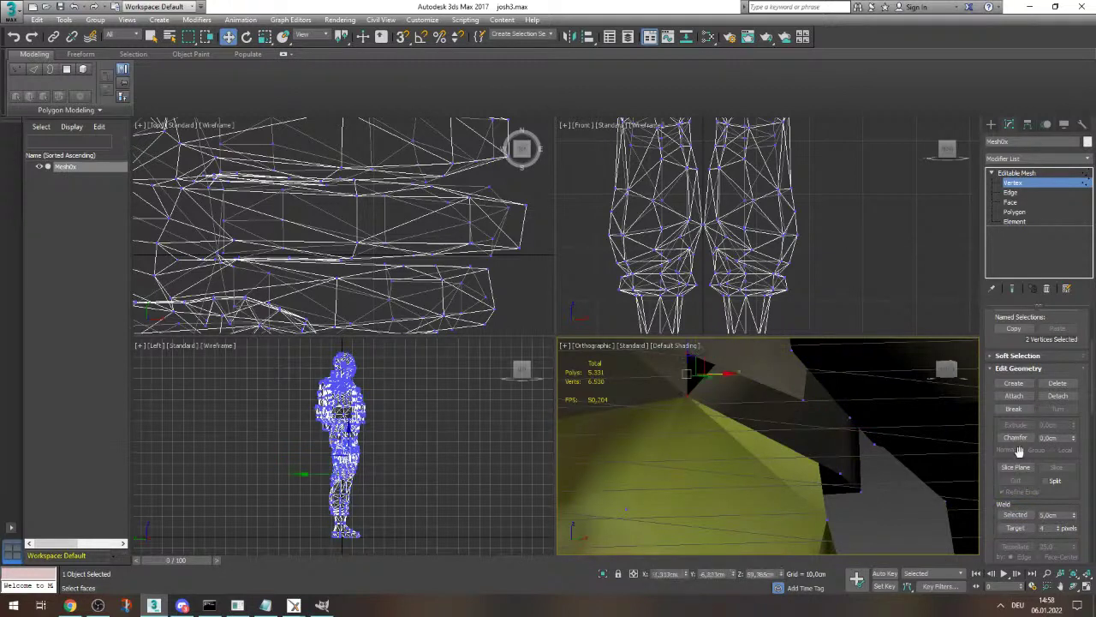
left_click(1021, 516)
left_click_drag(947, 370, 947, 375)
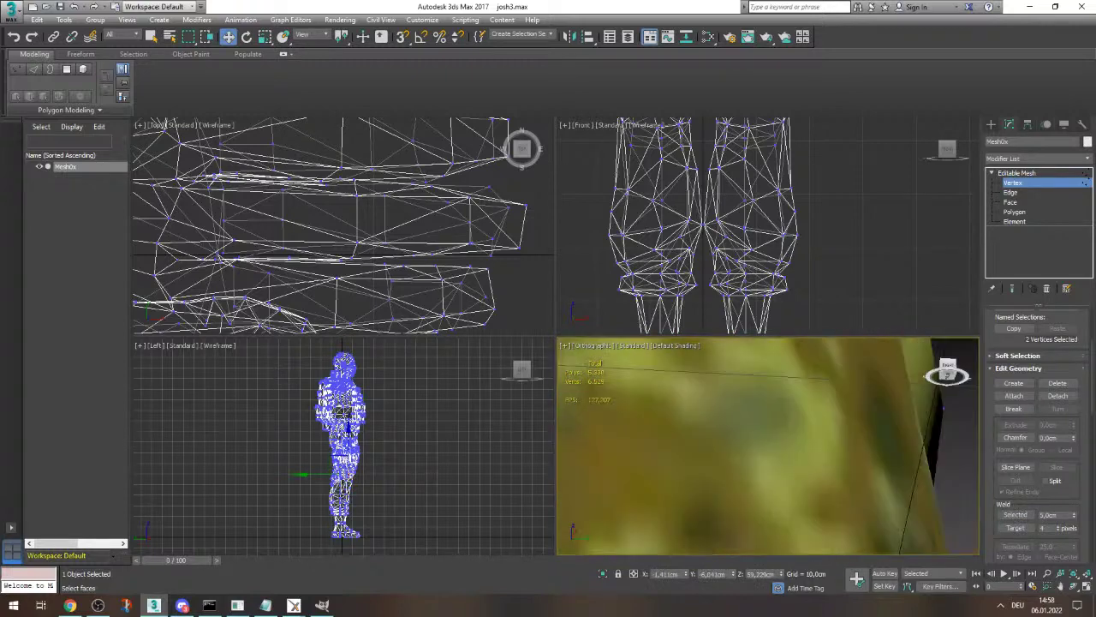
- Weld the three vertices around the triangular gap on the inner side of the camouflage leg
scroll(947, 374, "down", 5)
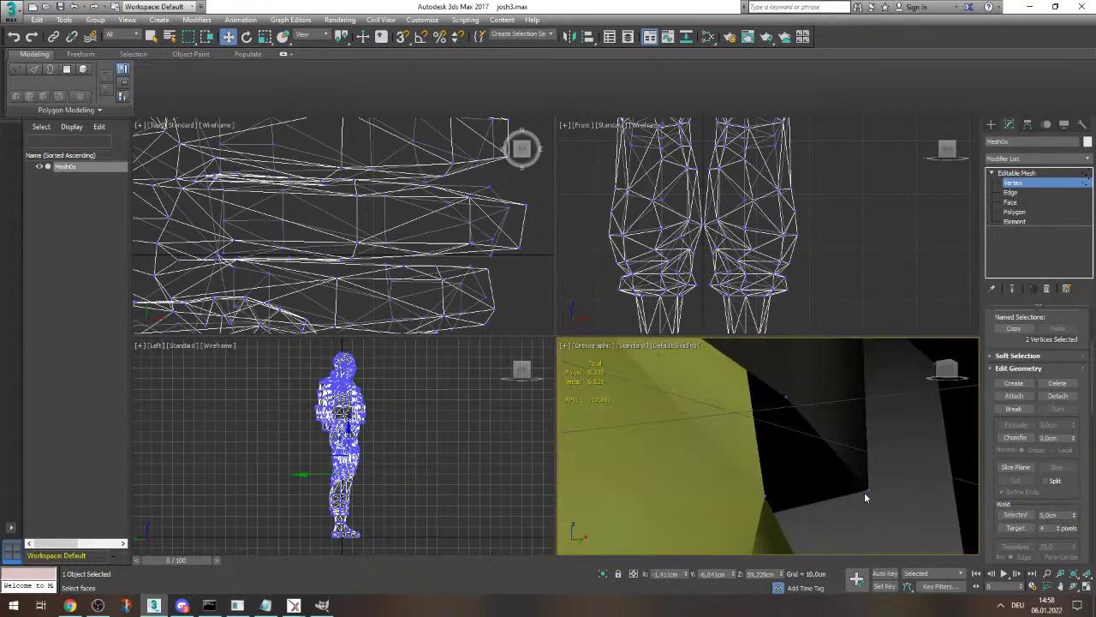
left_click(865, 493)
left_click(764, 496, "ctrl")
left_click(786, 396, "ctrl")
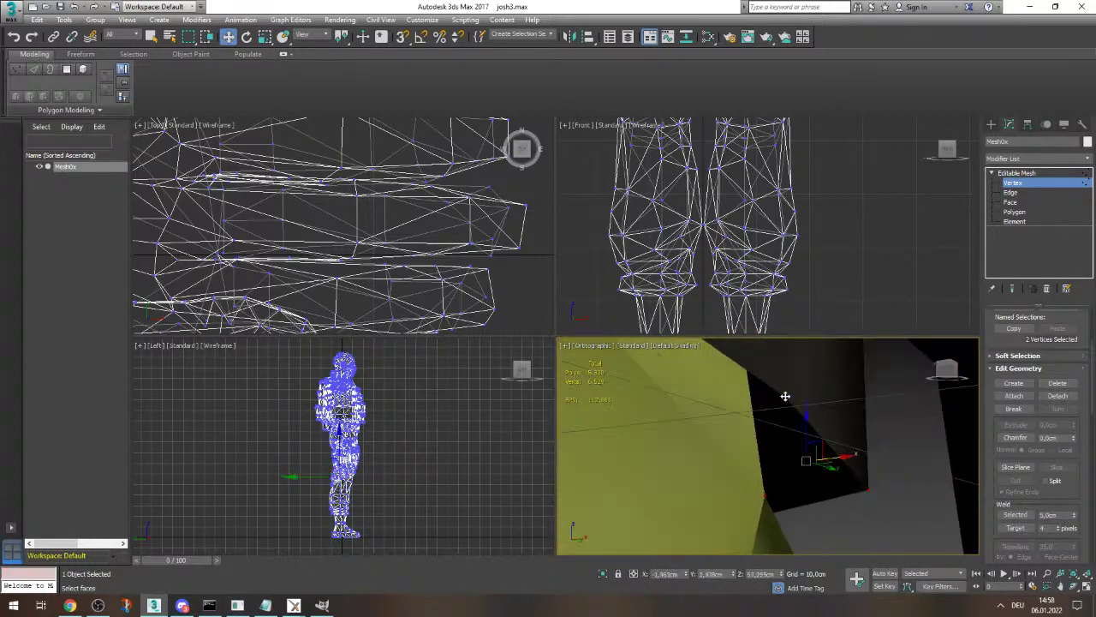
left_click(1014, 514)
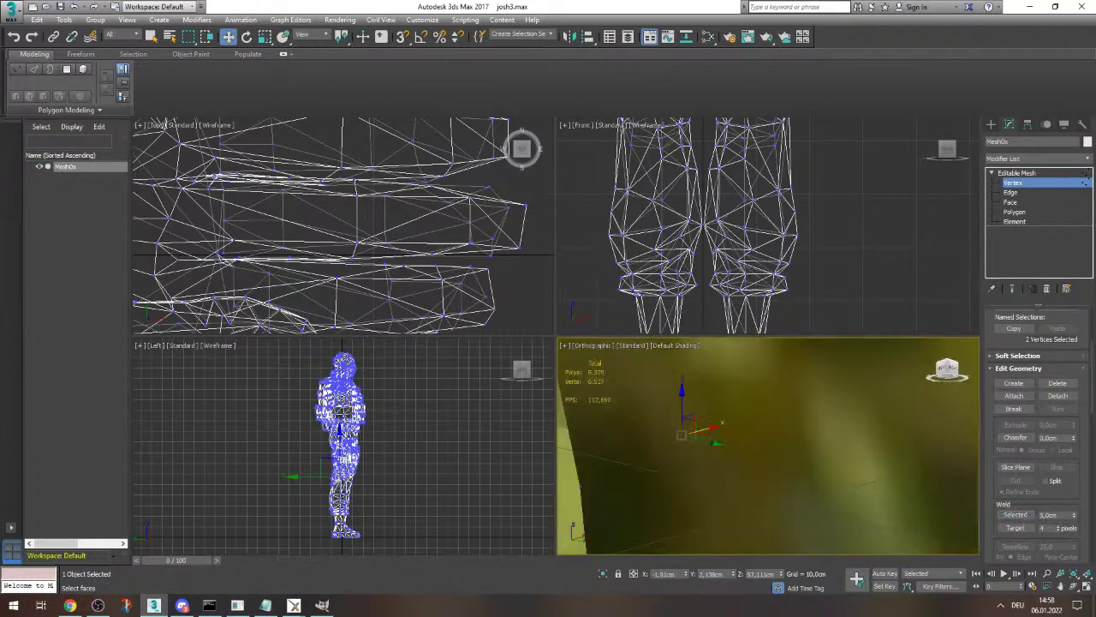
- Delete the vertex at the tip of the camouflage spike overlapping the back of the thigh
scroll(771, 445, "up", 5)
middle_click_drag(771, 445, 793, 391, "alt")
scroll(793, 392, "down", 10)
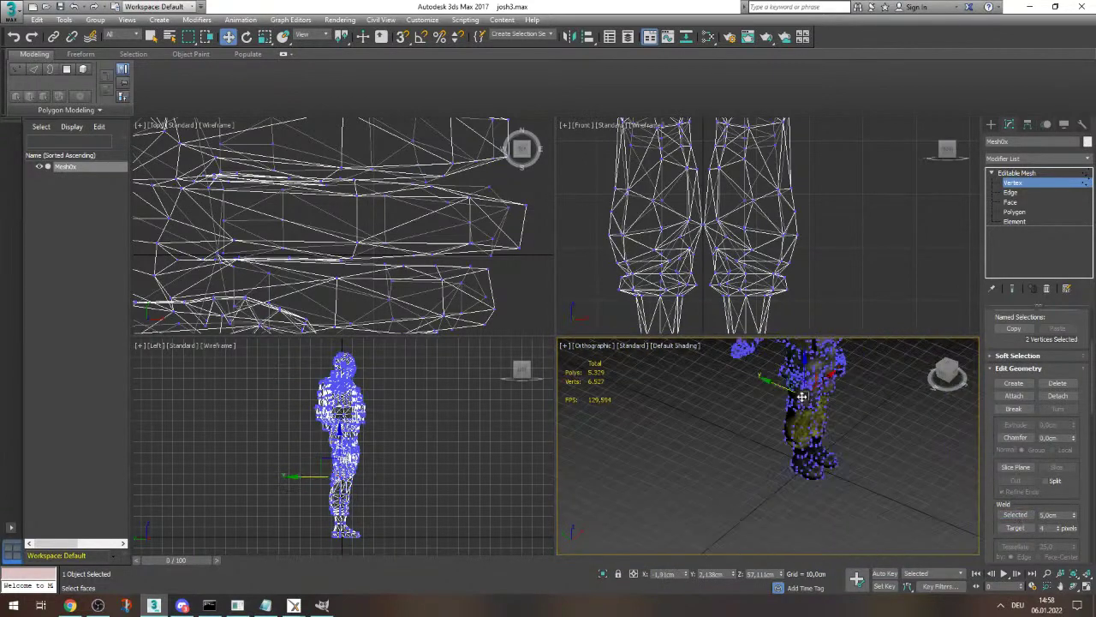
scroll(833, 401, "up", 4)
left_click_drag(946, 372, 753, 379)
scroll(805, 388, "up", 6)
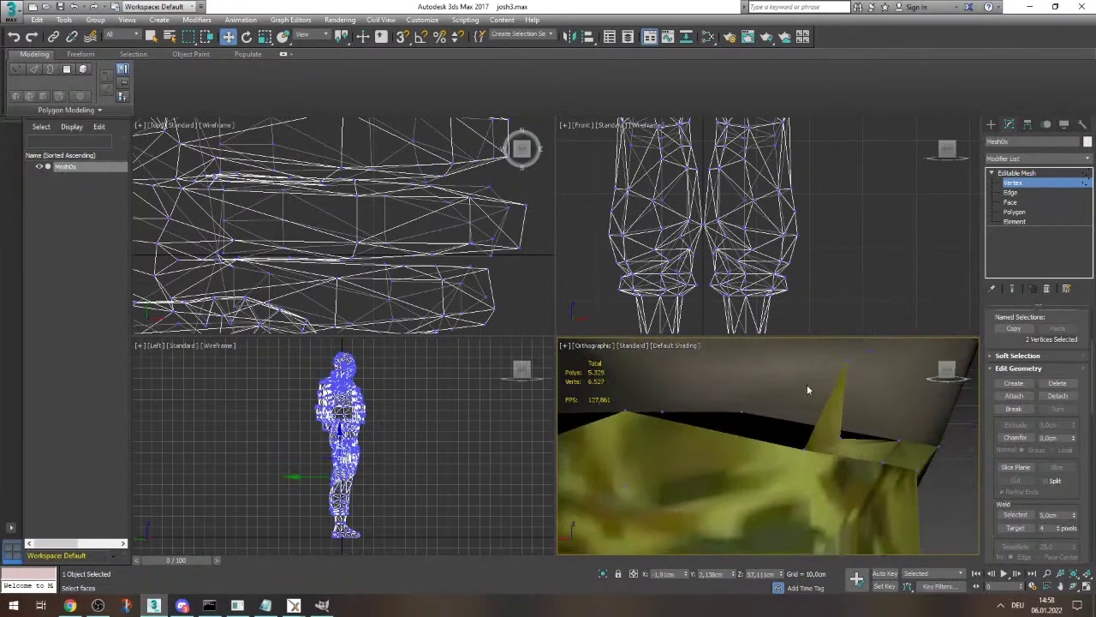
left_click(803, 450)
left_click(847, 360)
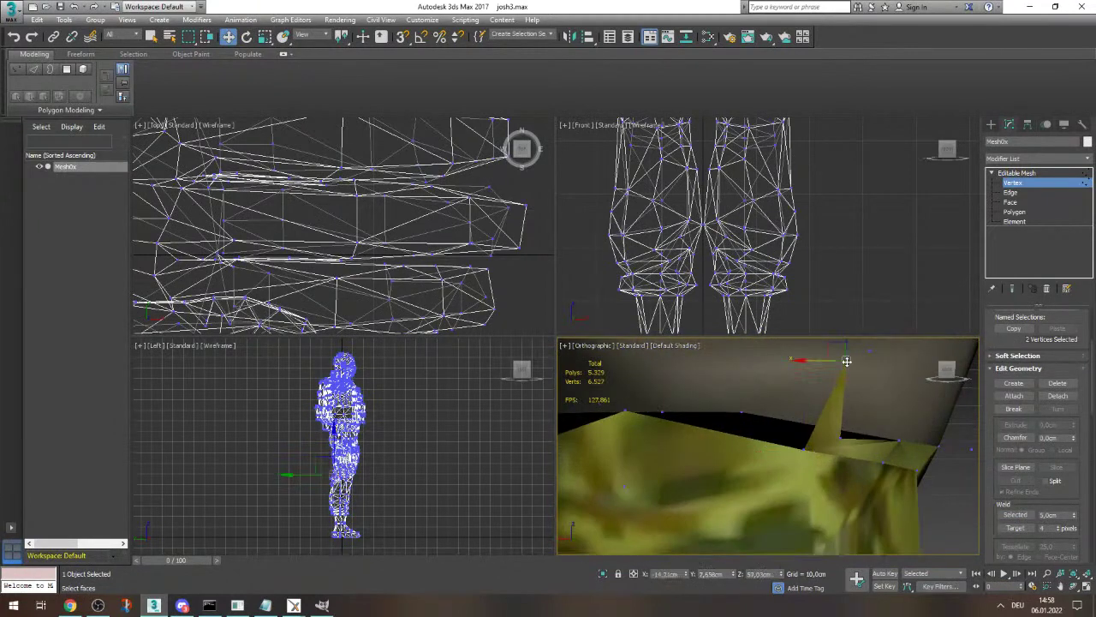
key("Delete")
- Weld the thigh-edge vertices to the camouflage rim vertices along the long gap at the back of the knee
left_click(840, 437)
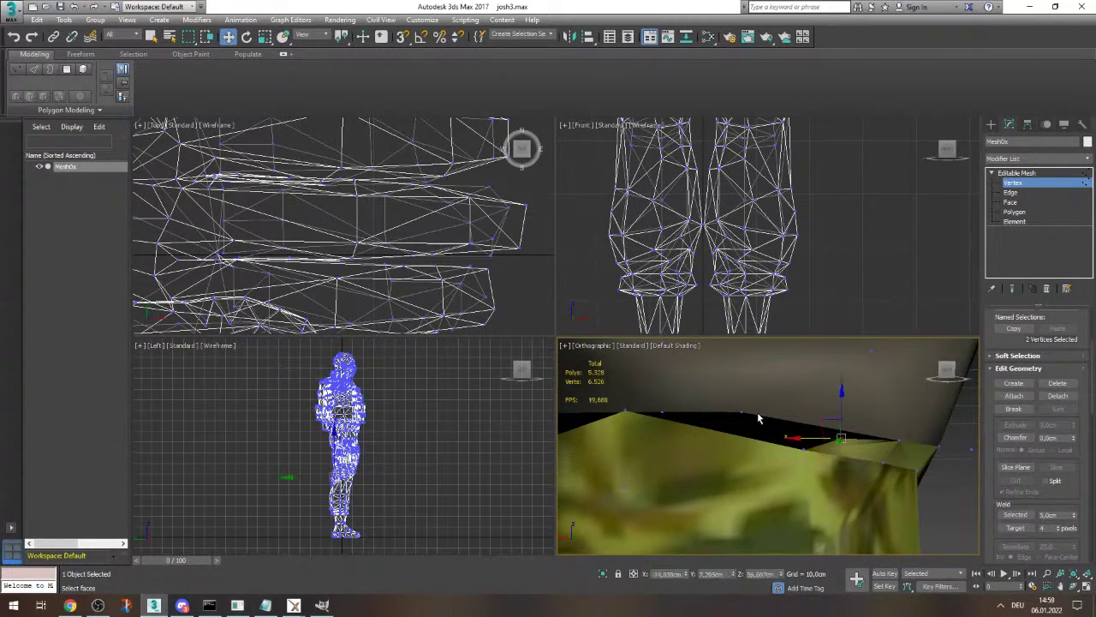
left_click(788, 426)
left_click(805, 449, "ctrl")
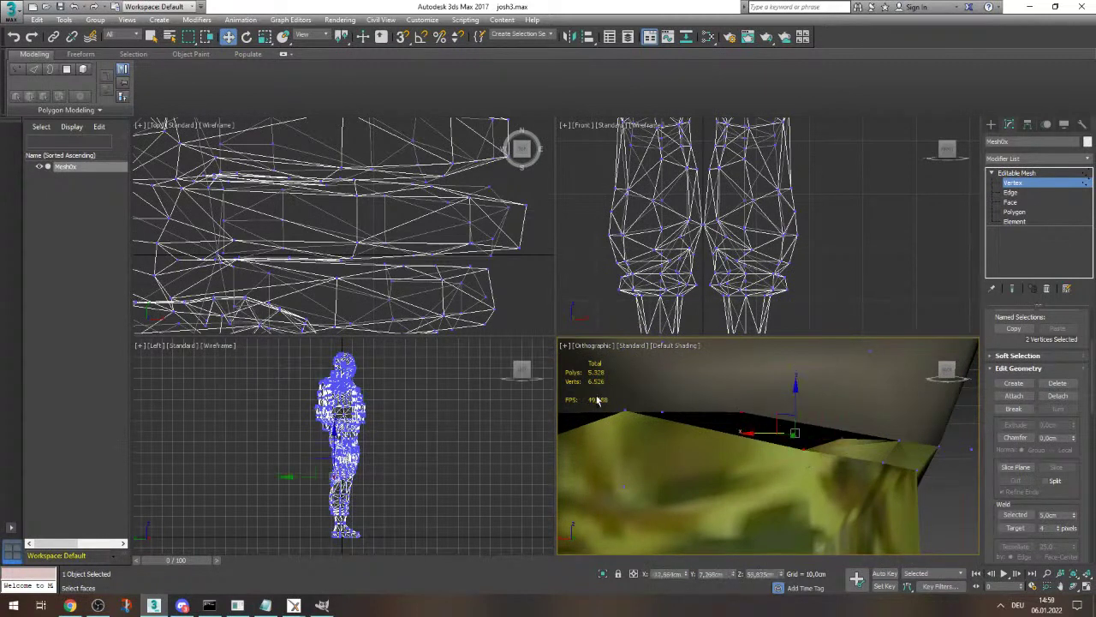
left_click(663, 426)
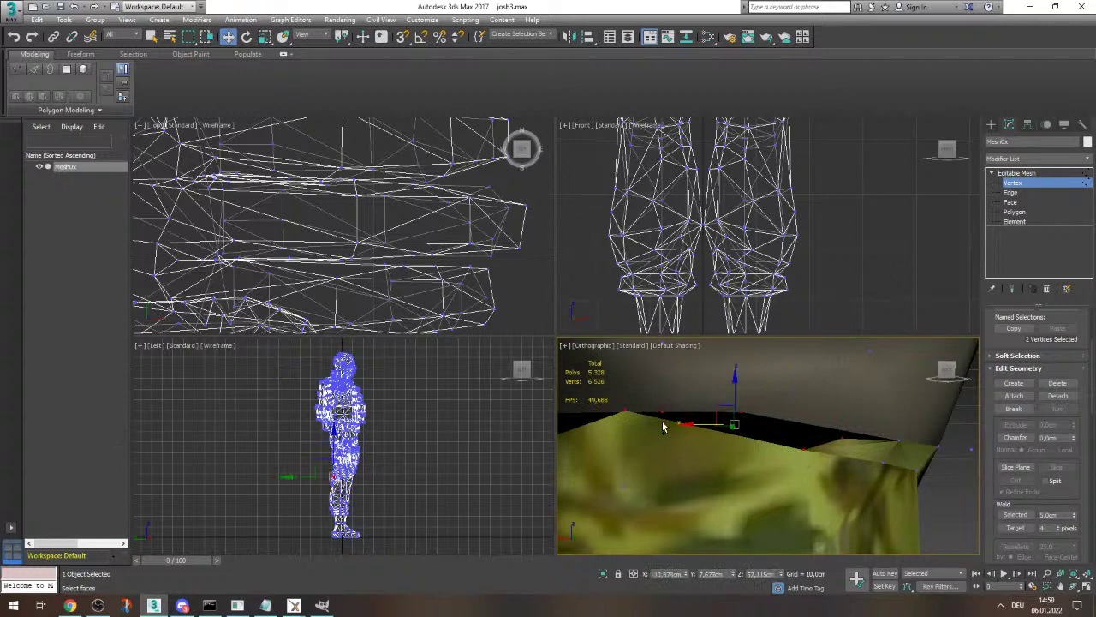
left_click(1016, 515)
- Weld the four vertices around the remaining triangular gap at the inner back corner of the leg
scroll(839, 452, "down", 4)
scroll(763, 445, "up", 7)
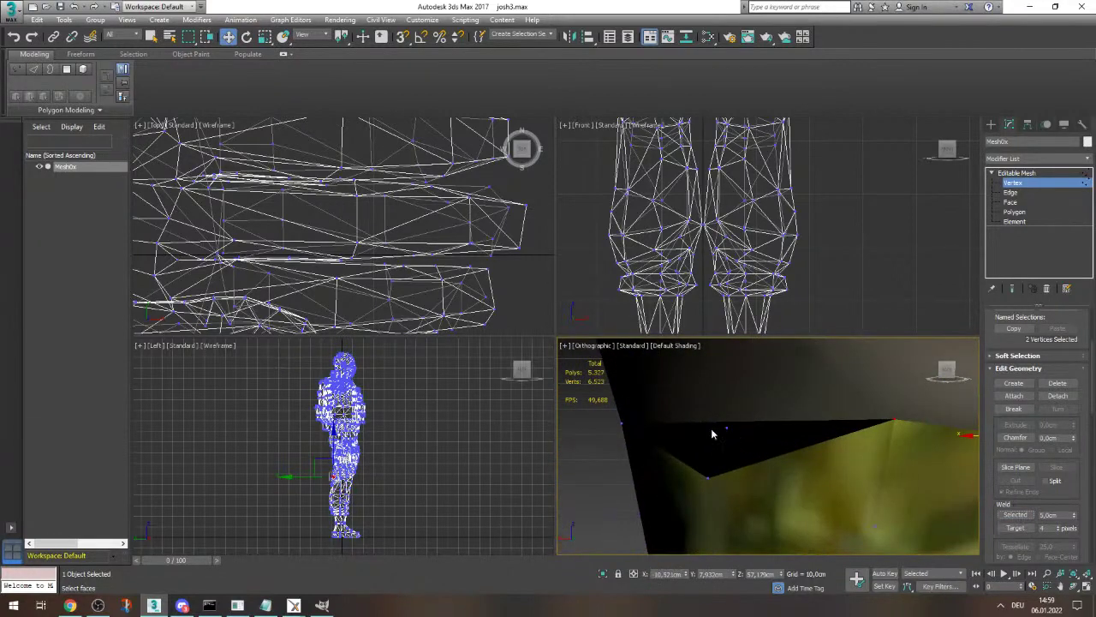
left_click(618, 421)
left_click(707, 476, "ctrl")
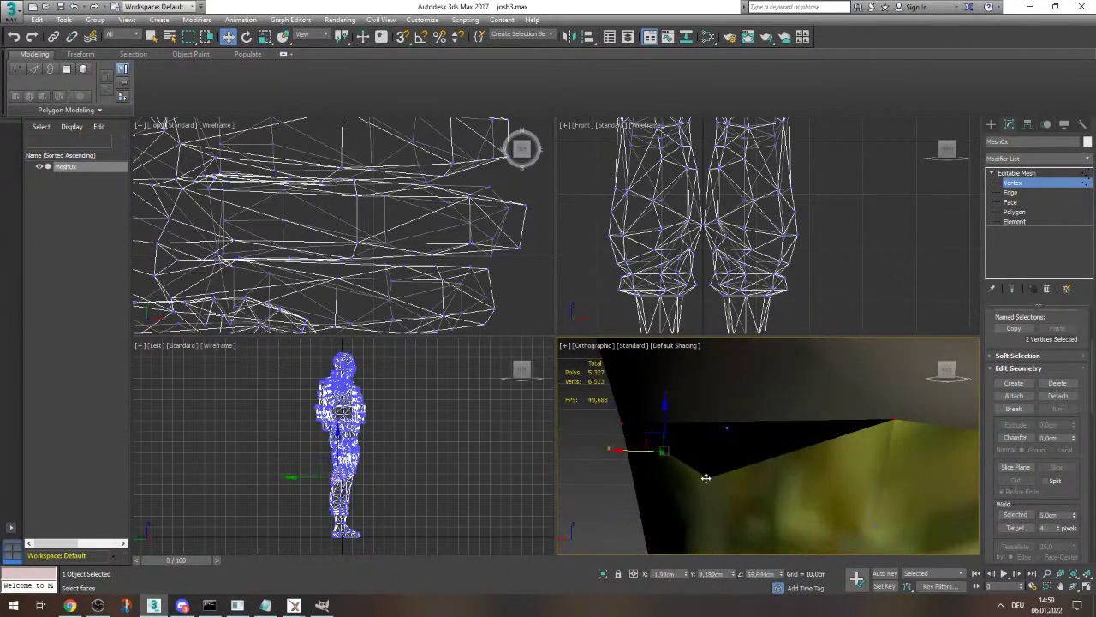
left_click(893, 419, "ctrl")
left_click(727, 427, "ctrl")
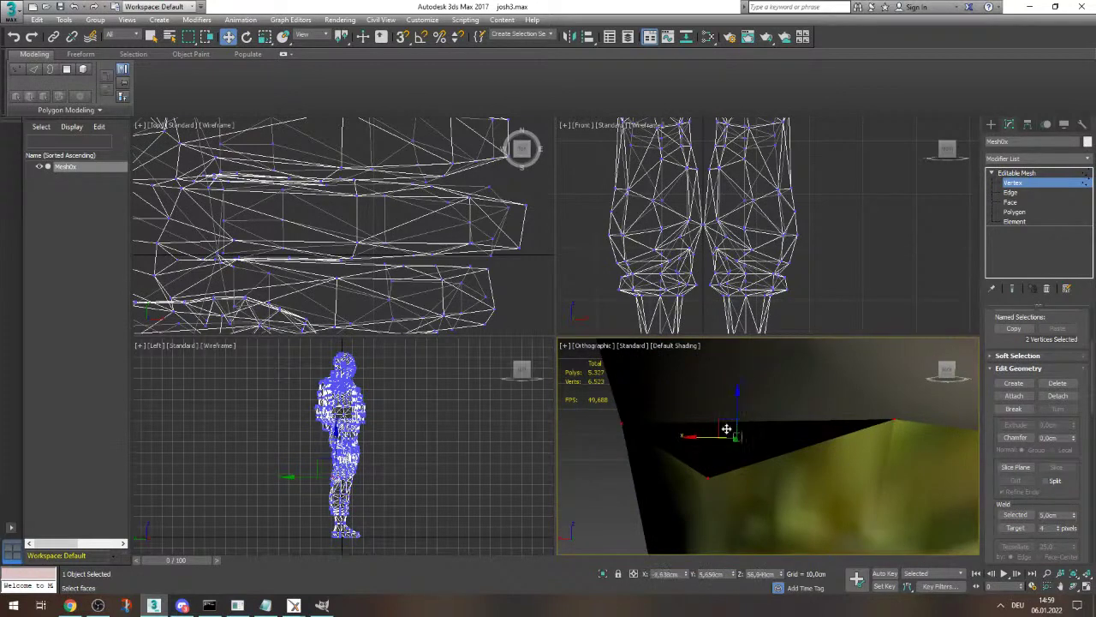
scroll(813, 433, "down", 5)
left_click_drag(942, 371, 893, 369)
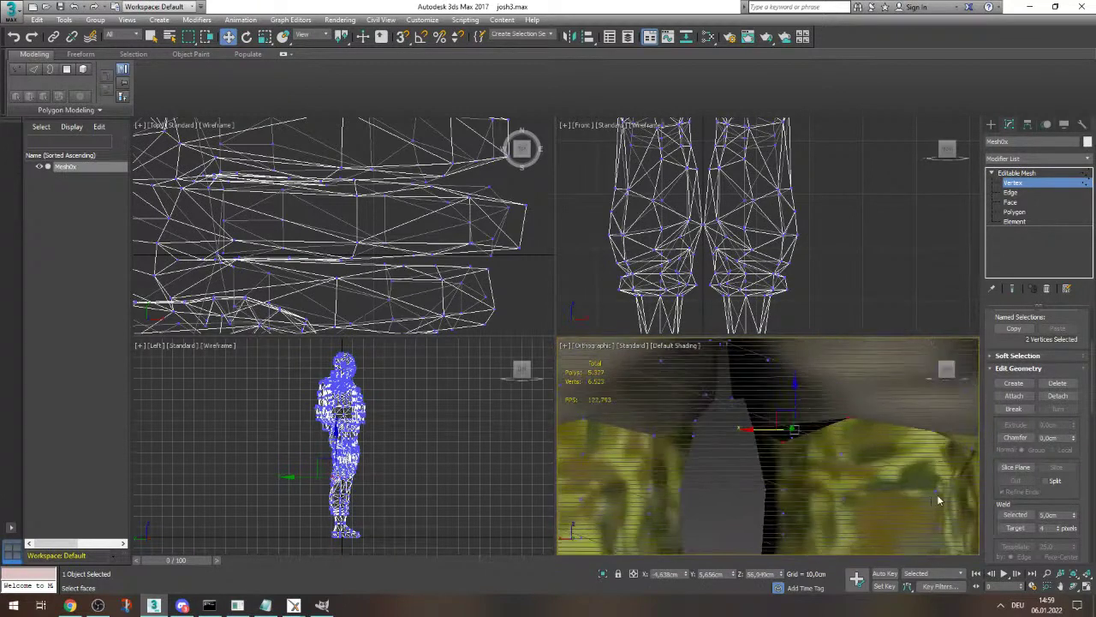
left_click(1016, 515)
- Check both knee seams from the back and front, and deselect the body mesh
scroll(928, 487, "down", 5)
scroll(955, 470, "up", 3)
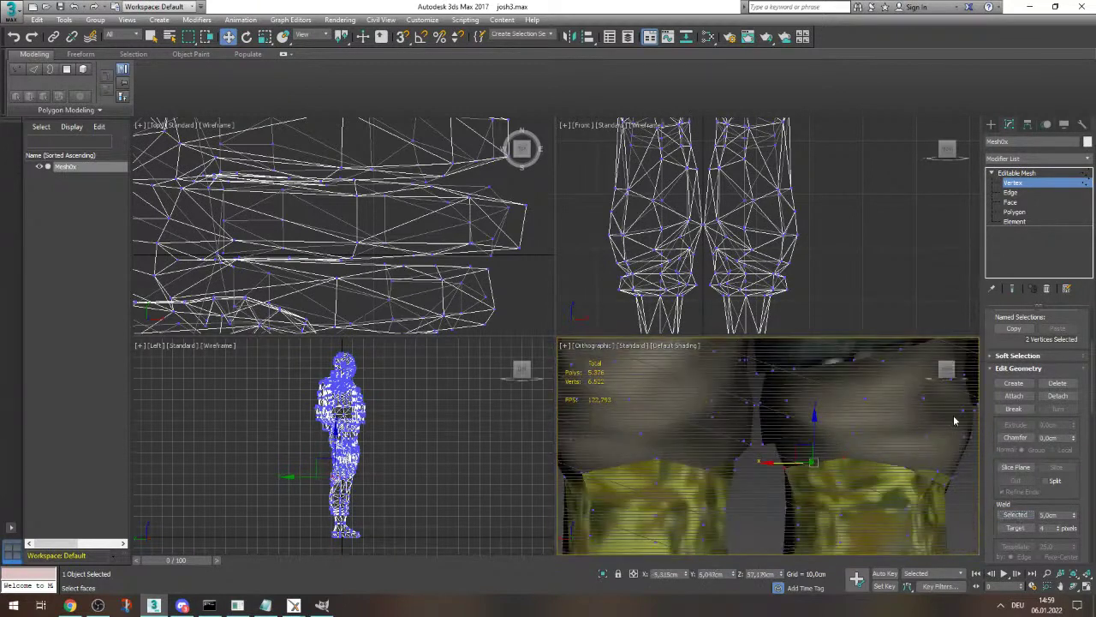
left_click_drag(949, 372, 844, 377)
scroll(815, 426, "down", 8)
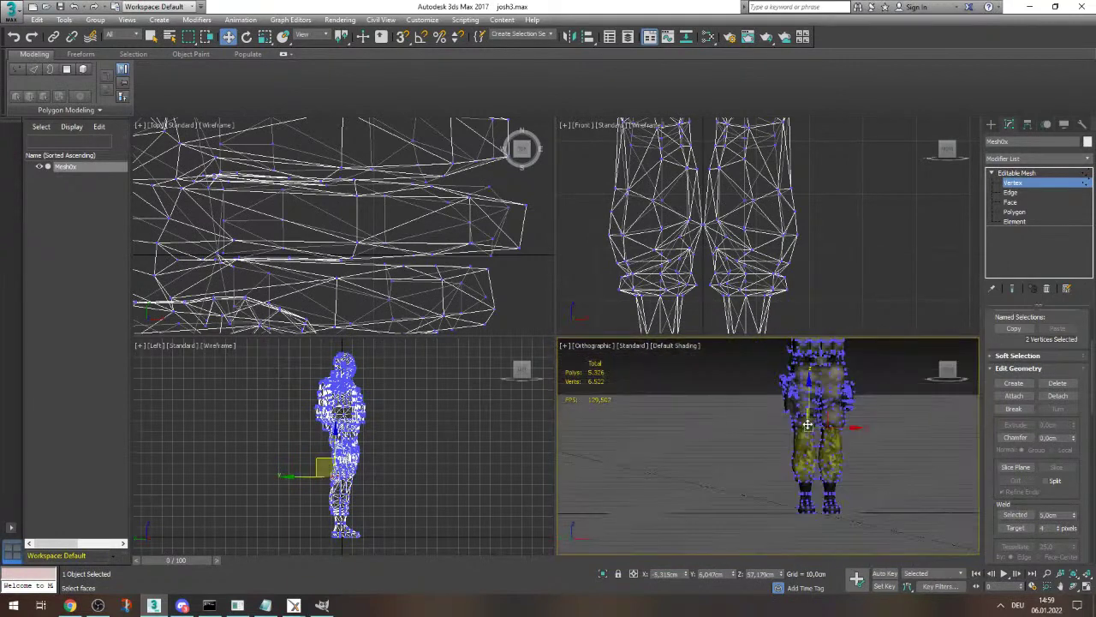
scroll(807, 423, "up", 4)
left_click(76, 316)
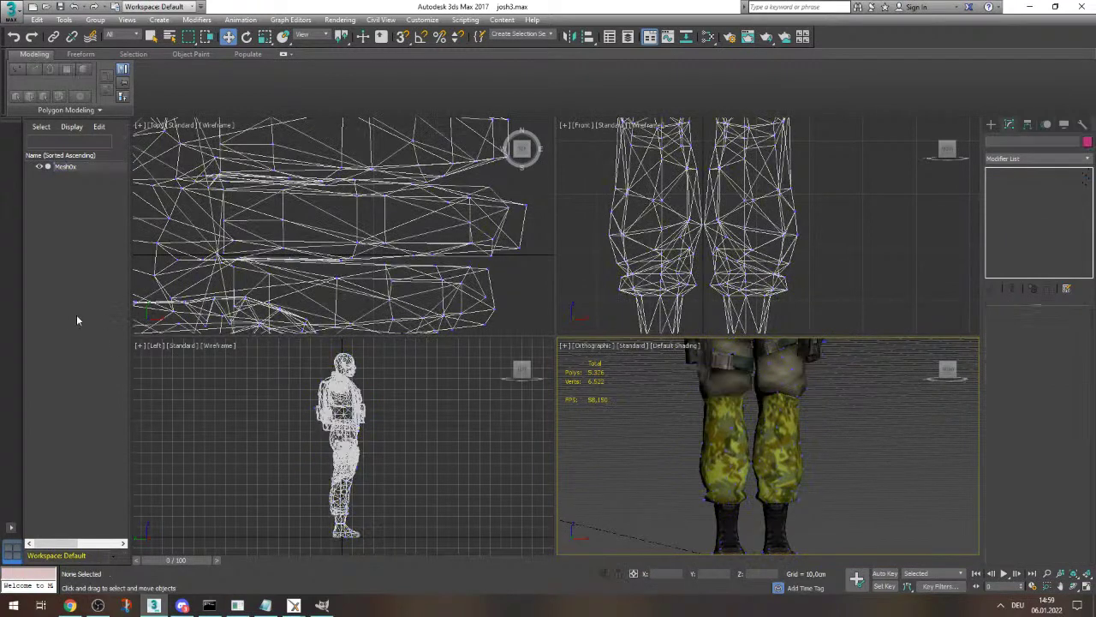
- Check how the legs are joined by selecting each leg of the body mesh at Element level, and clear the face selection
left_click(734, 453)
key("1")
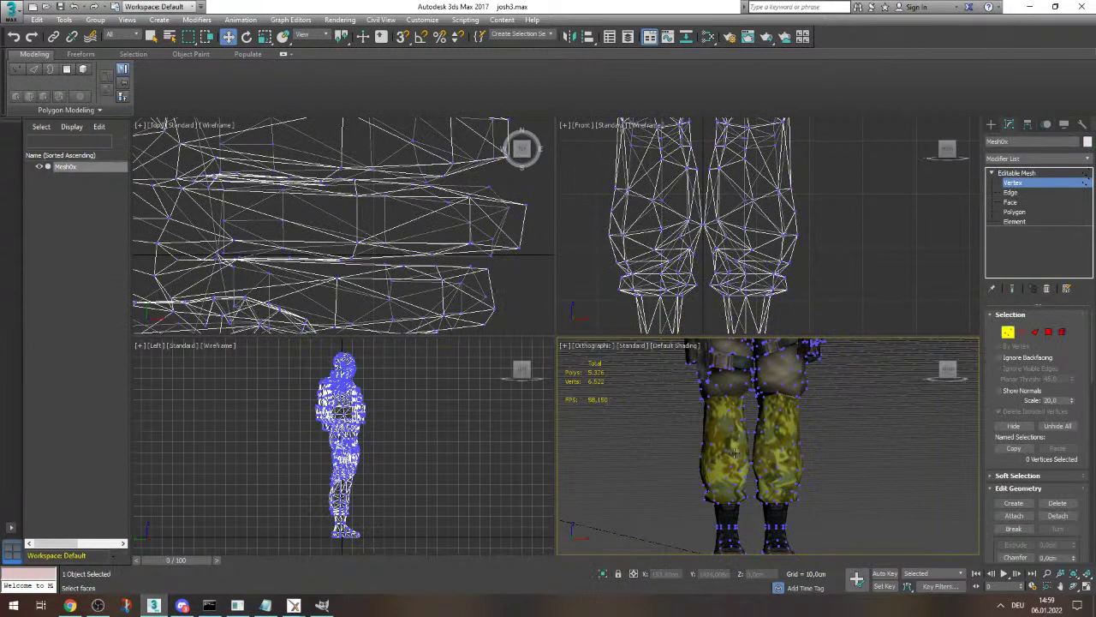
scroll(729, 452, "down", 2)
scroll(729, 452, "up", 2)
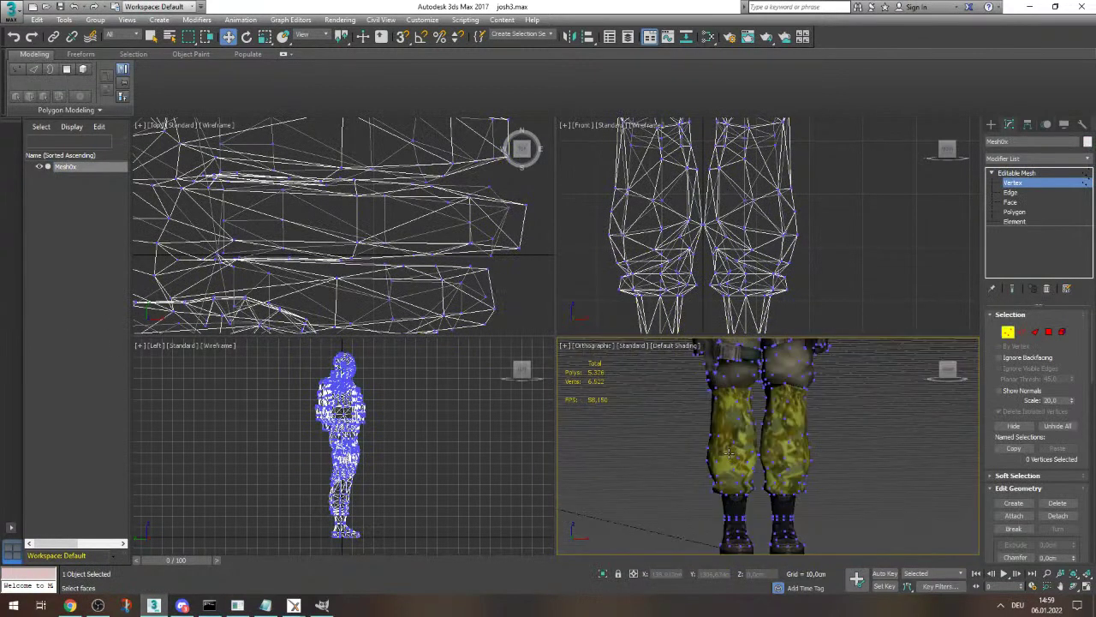
left_click(1015, 222)
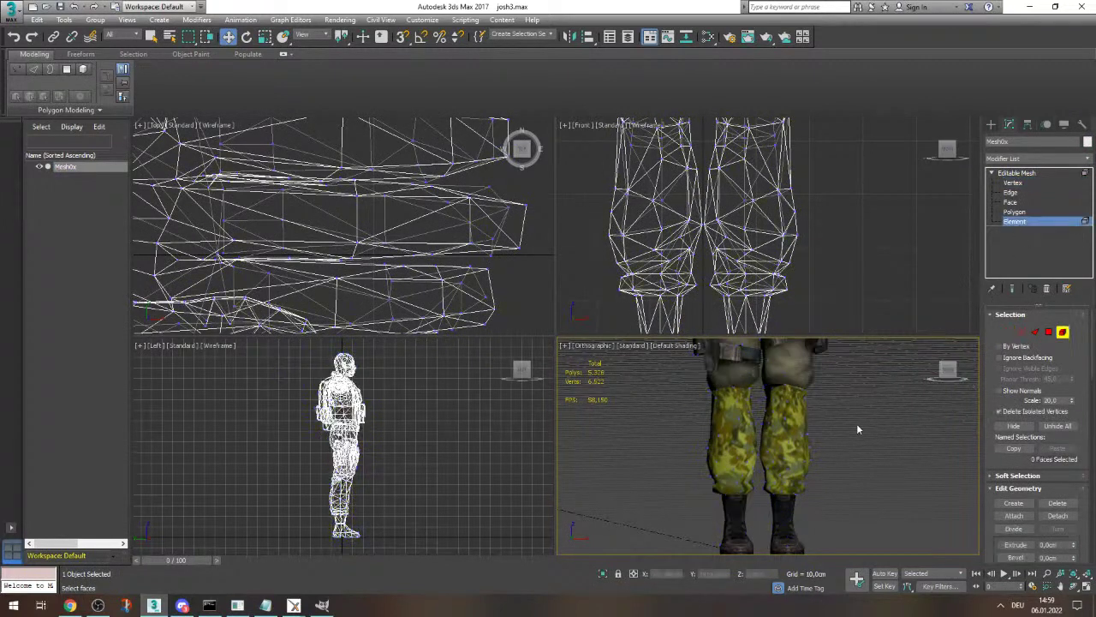
left_click(788, 445)
scroll(789, 446, "down", 3)
scroll(789, 445, "up", 3)
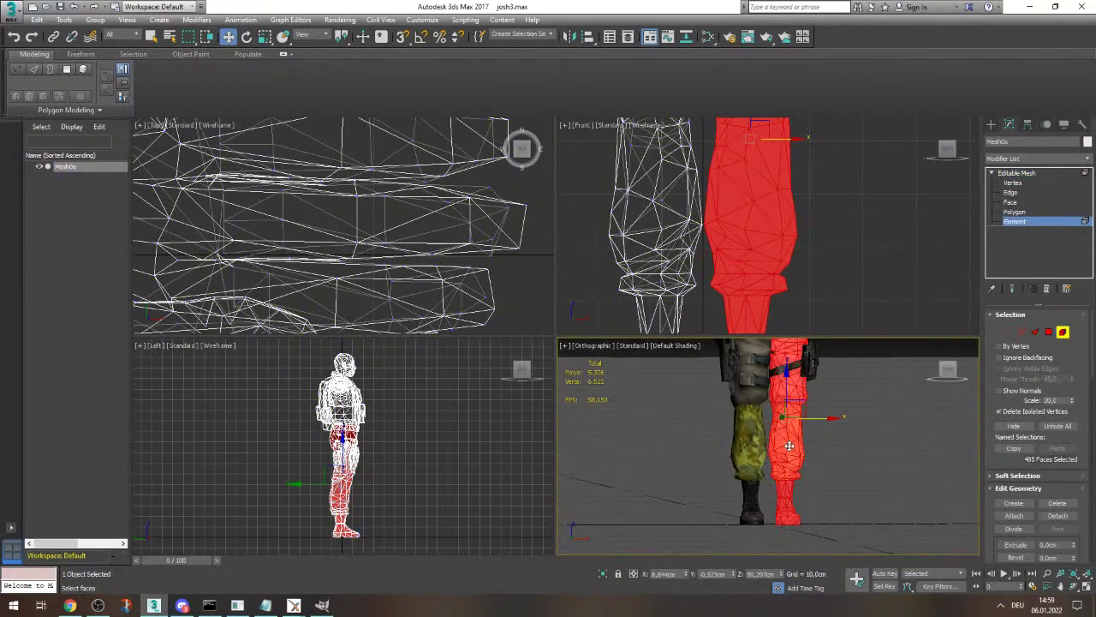
scroll(789, 446, "down", 3)
left_click(841, 454)
left_click(771, 474)
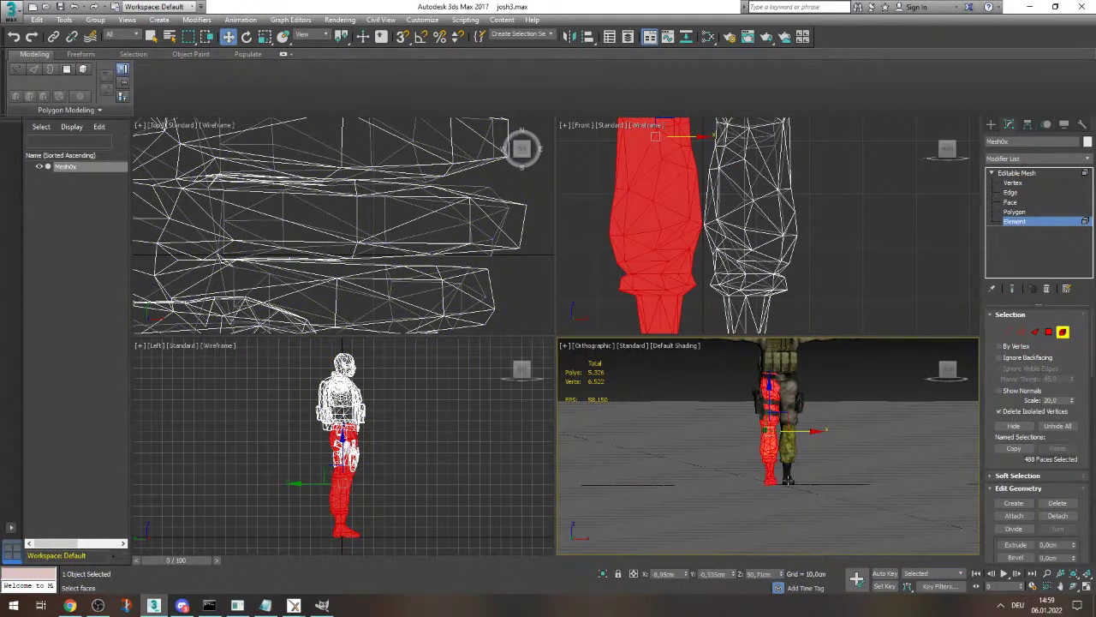
left_click(788, 480)
left_click(873, 491)
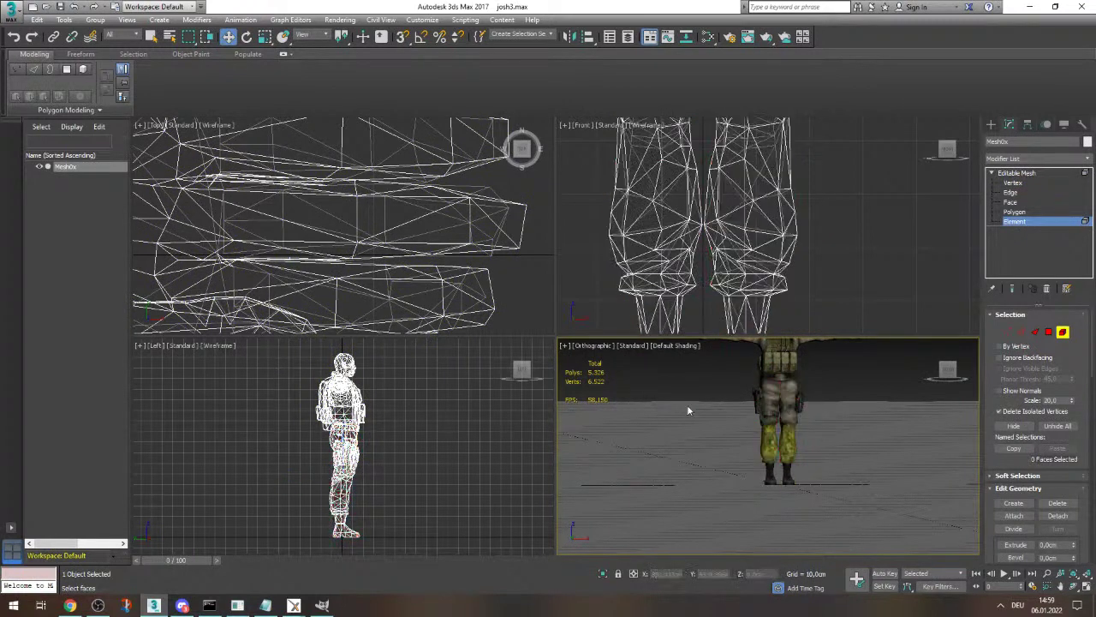
left_click(49, 298)
left_click(785, 436)
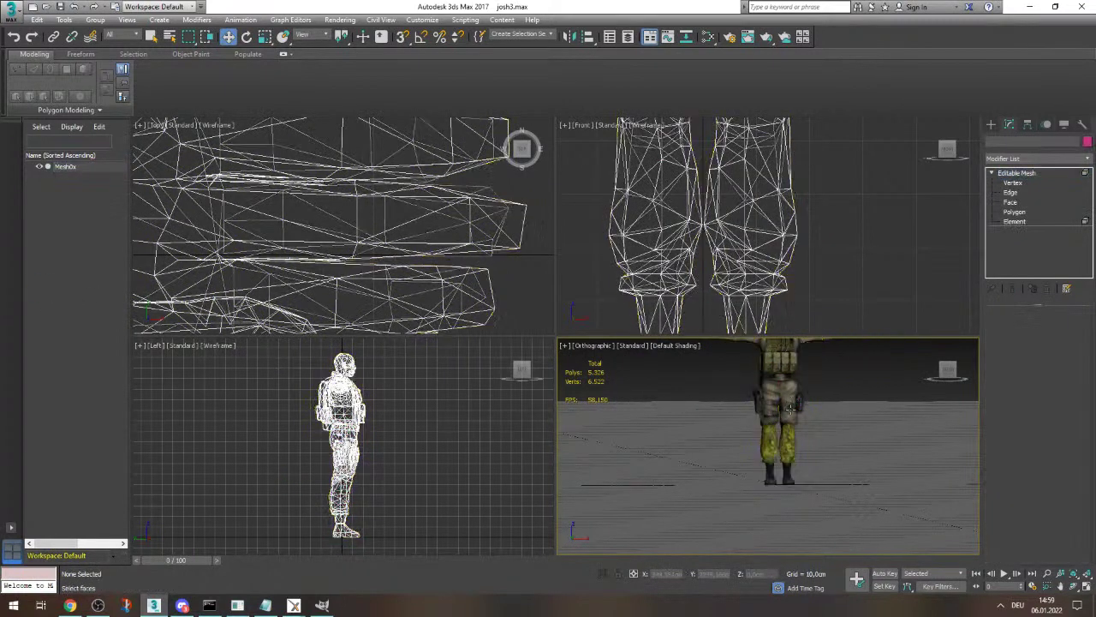
scroll(785, 435, "down", 5)
scroll(788, 417, "up", 5)
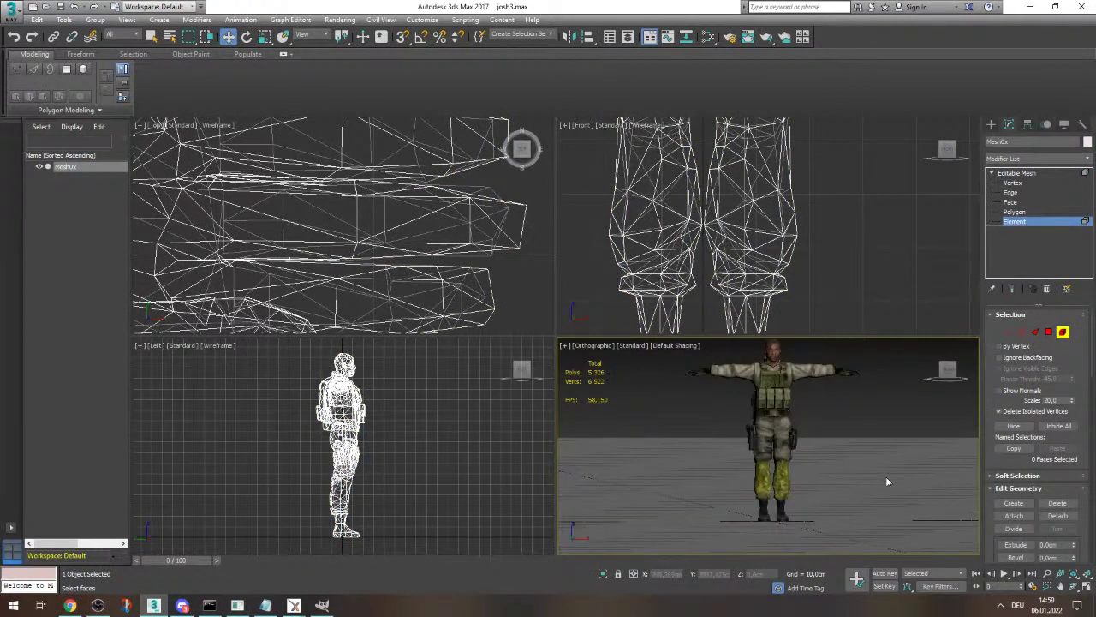
- Open the Slate Material Editor and delete all the old material and bitmap nodes from View1
left_click(707, 38)
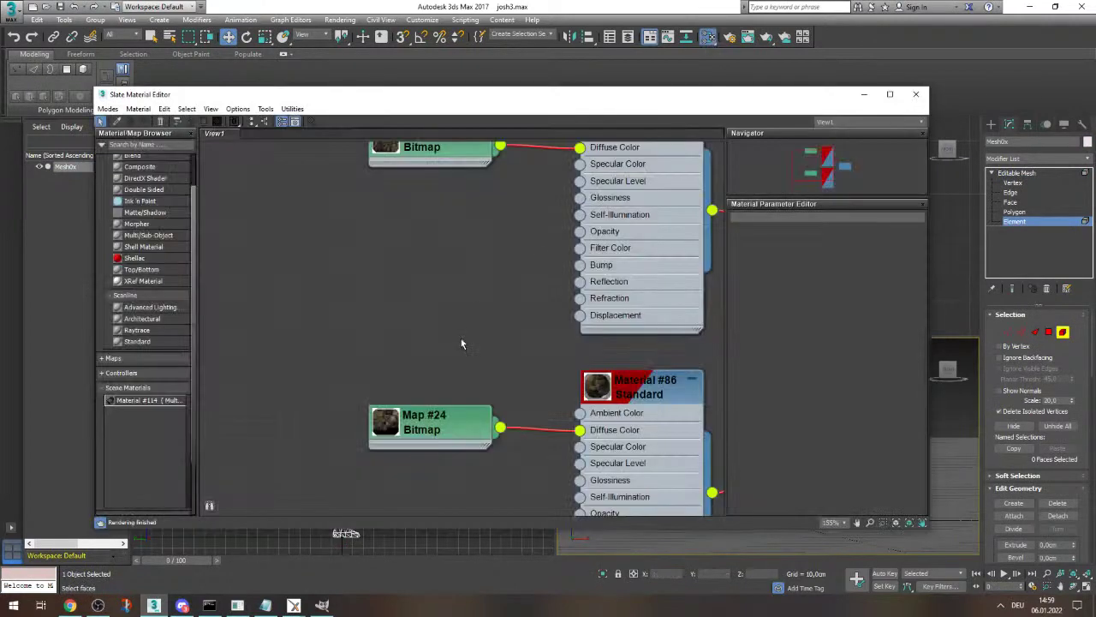
scroll(454, 335, "down", 2)
left_click_drag(413, 427, 628, 248)
key("Delete")
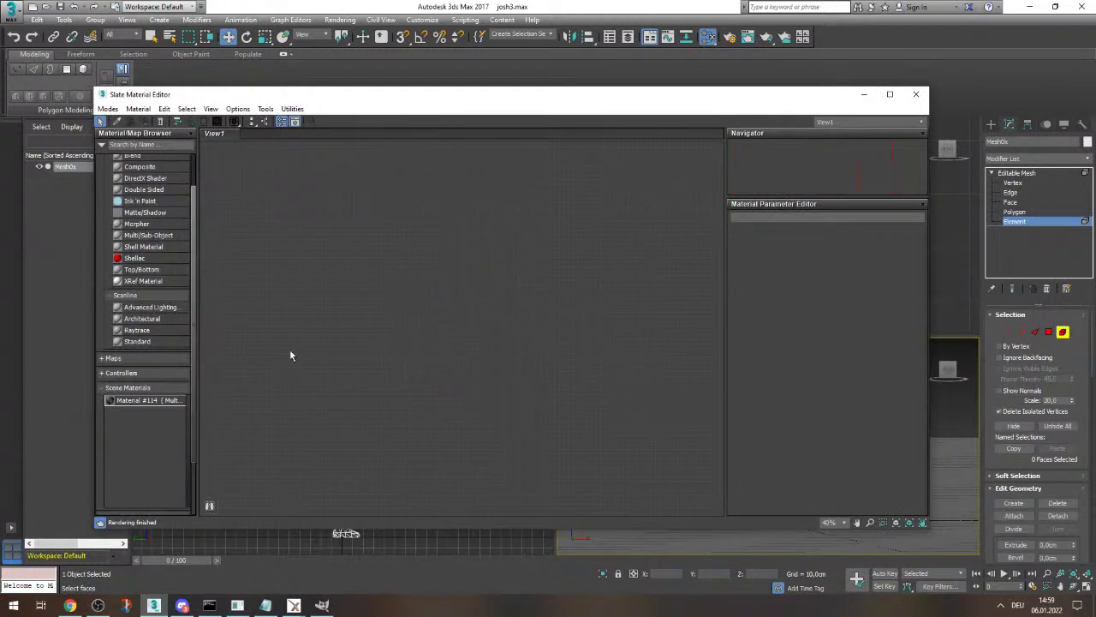
- Load the scene material Material #114 with its sub-materials and bitmaps into the empty node view
double_click(156, 401)
scroll(436, 399, "down", 4)
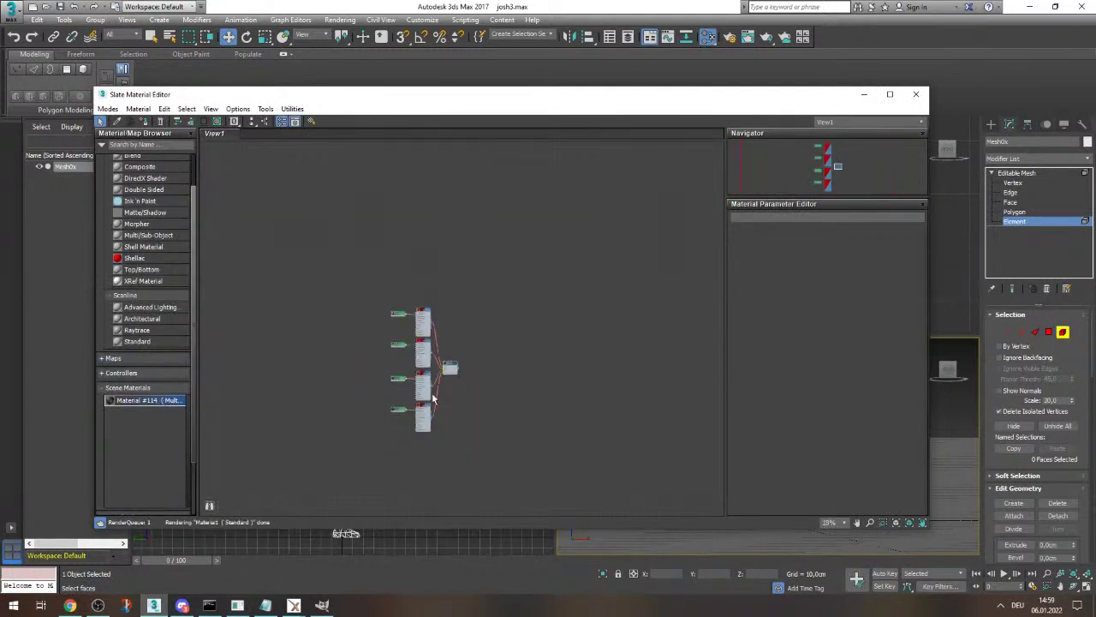
scroll(396, 359, "up", 4)
scroll(393, 323, "up", 1)
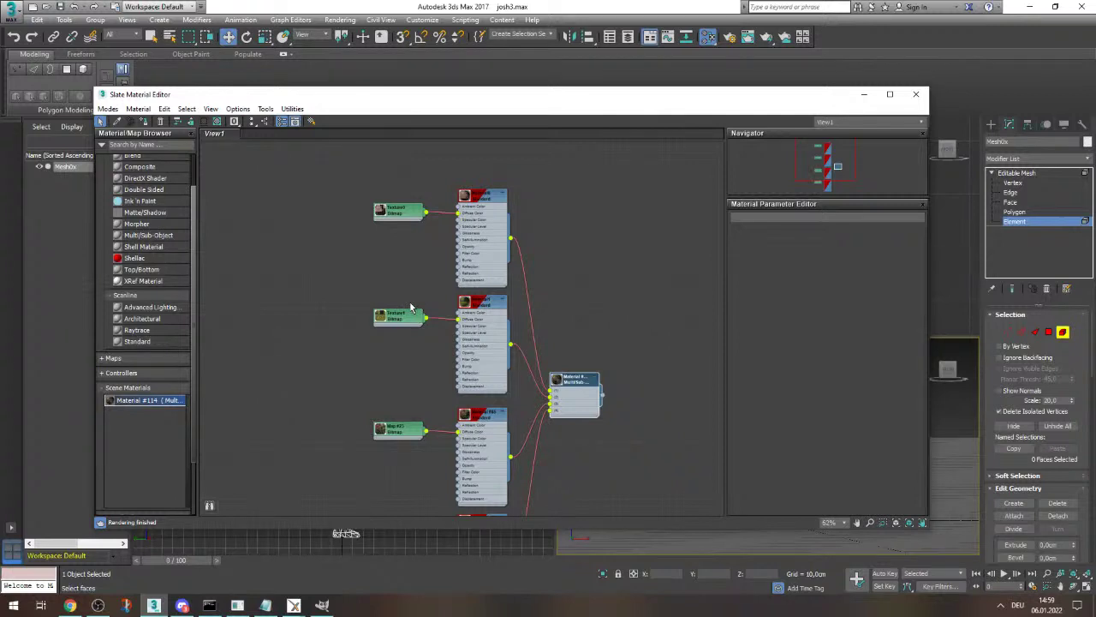
- Examine the bitmap thumbnails feeding the four sub-materials to identify which textures duplicate each other
scroll(429, 300, "up", 3)
scroll(479, 274, "down", 4)
scroll(493, 283, "up", 2)
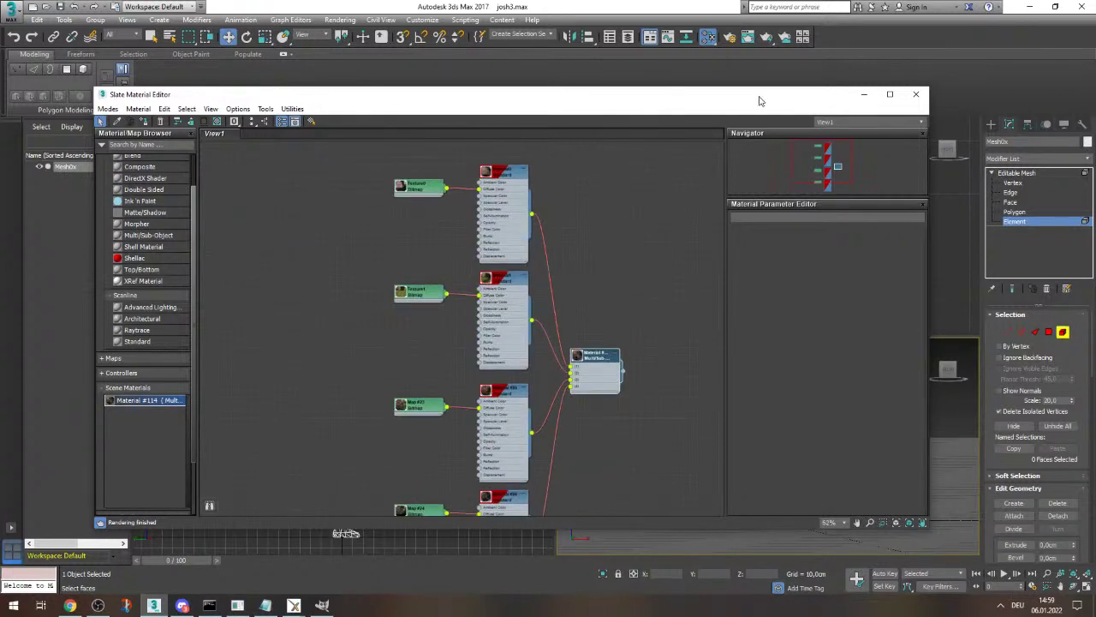
scroll(518, 137, "up", 5)
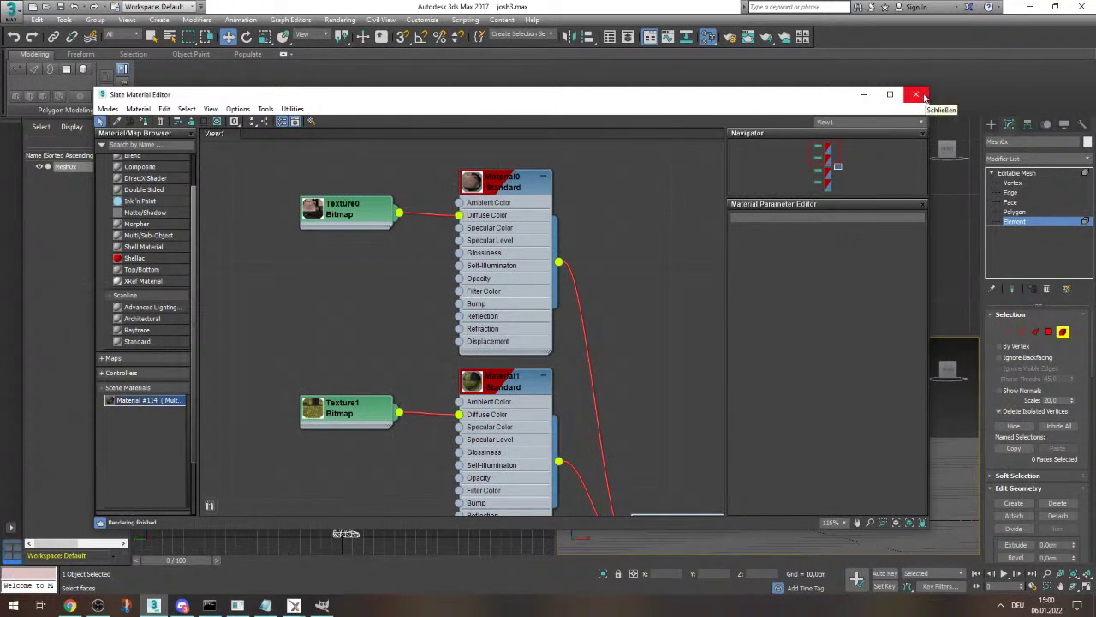
scroll(505, 193, "down", 3)
scroll(505, 193, "down", 4)
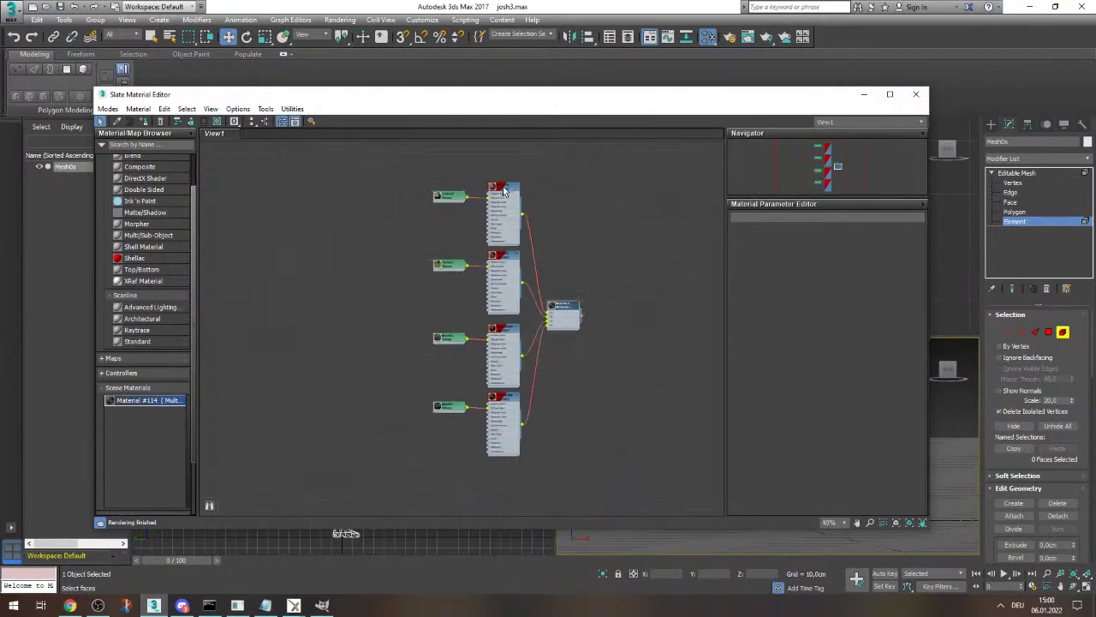
scroll(503, 190, "up", 2)
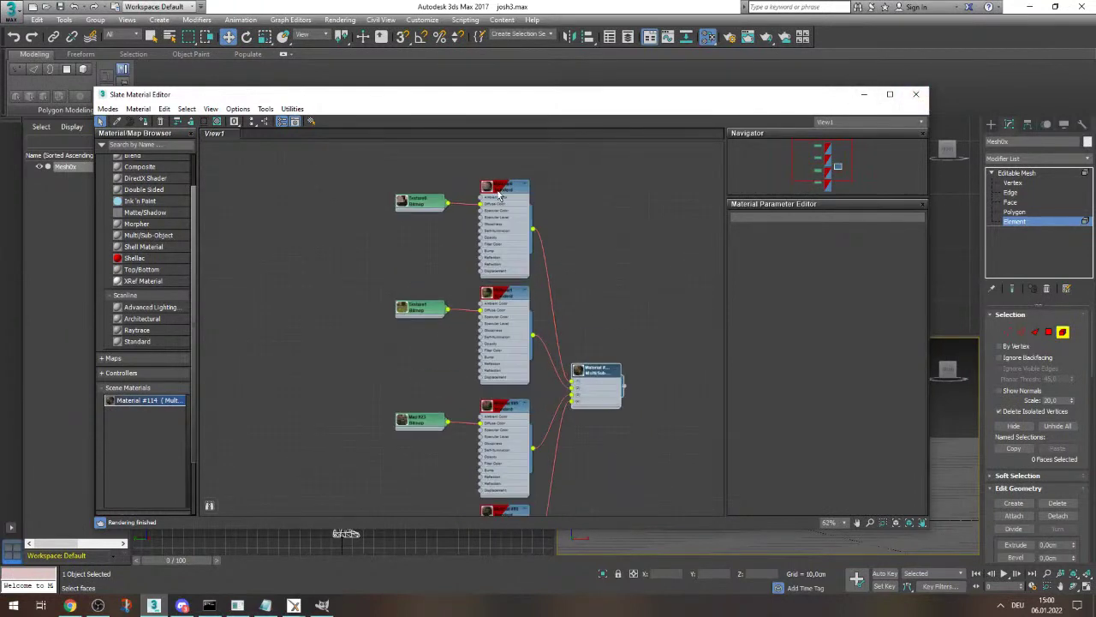
scroll(455, 219, "down", 1)
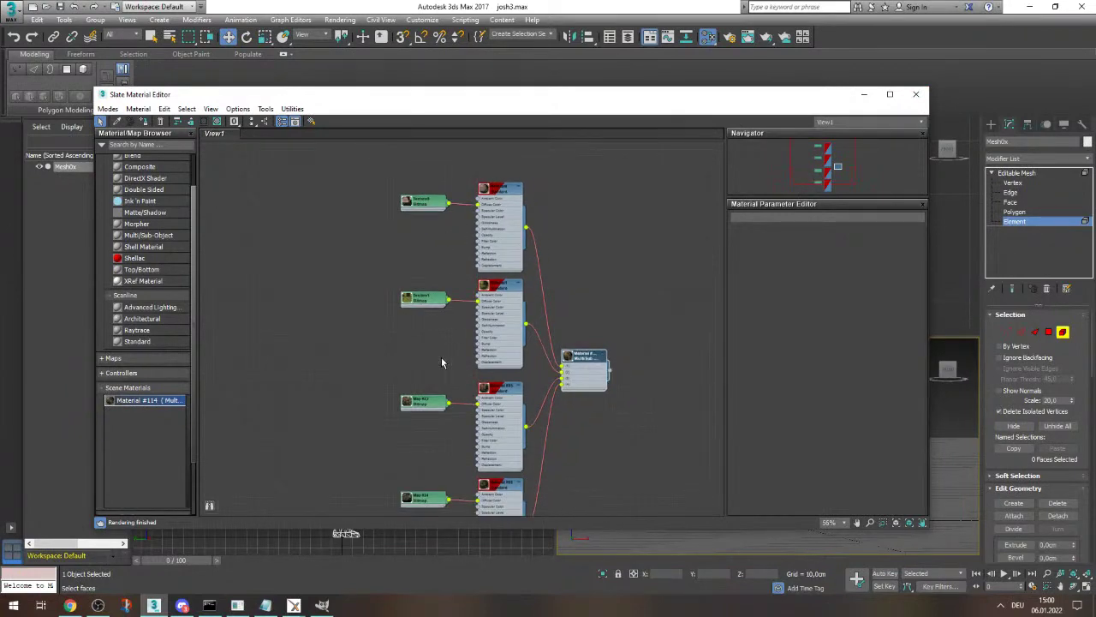
scroll(441, 361, "up", 2)
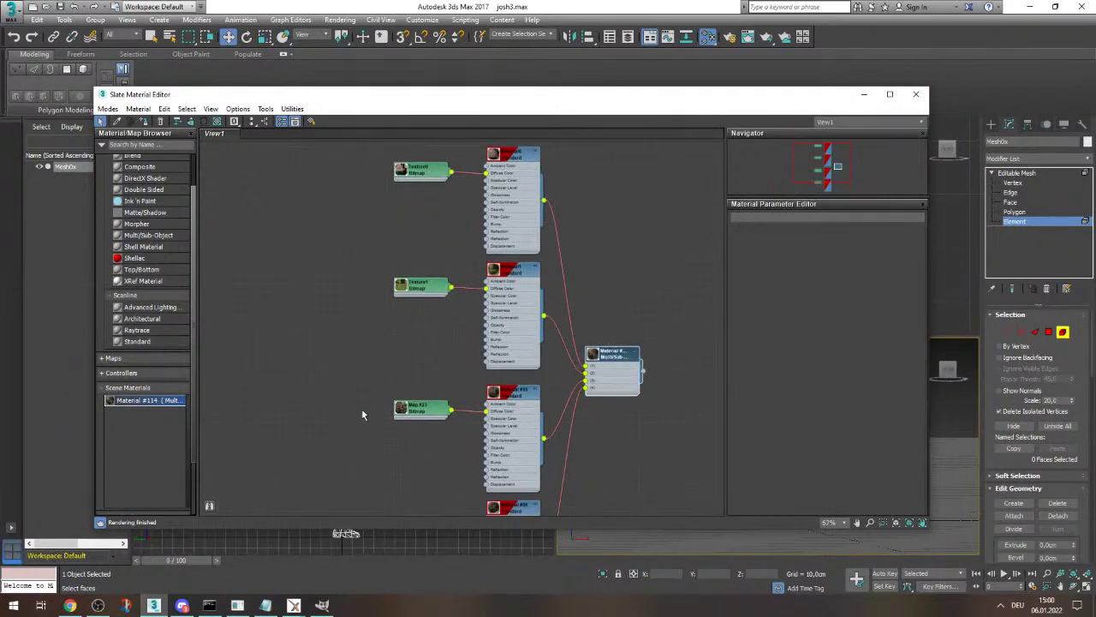
scroll(391, 413, "up", 6)
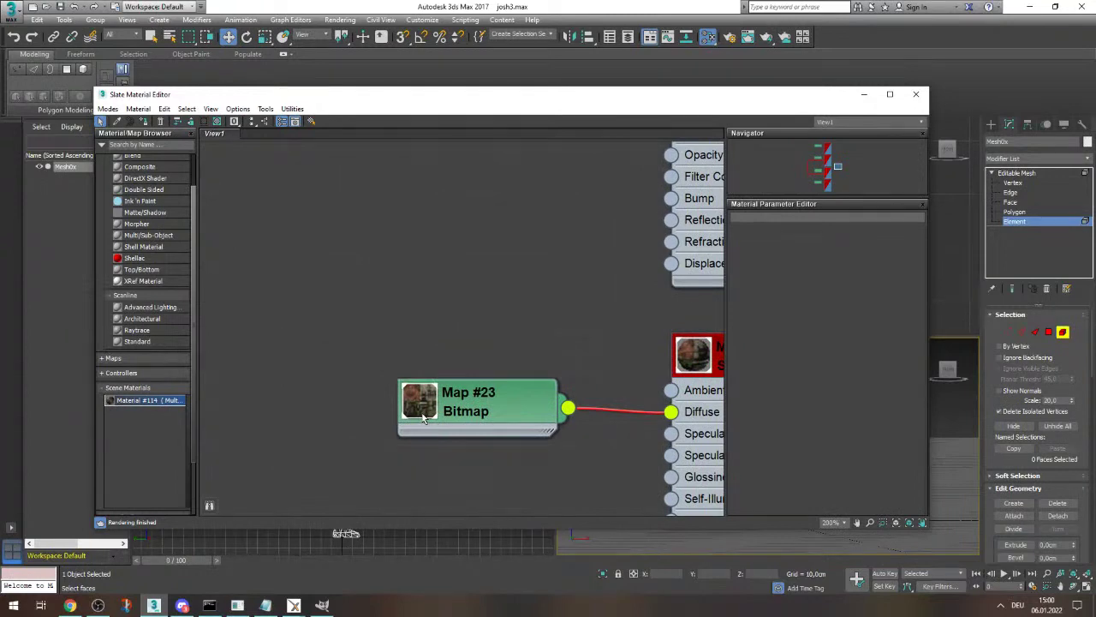
scroll(447, 417, "down", 6)
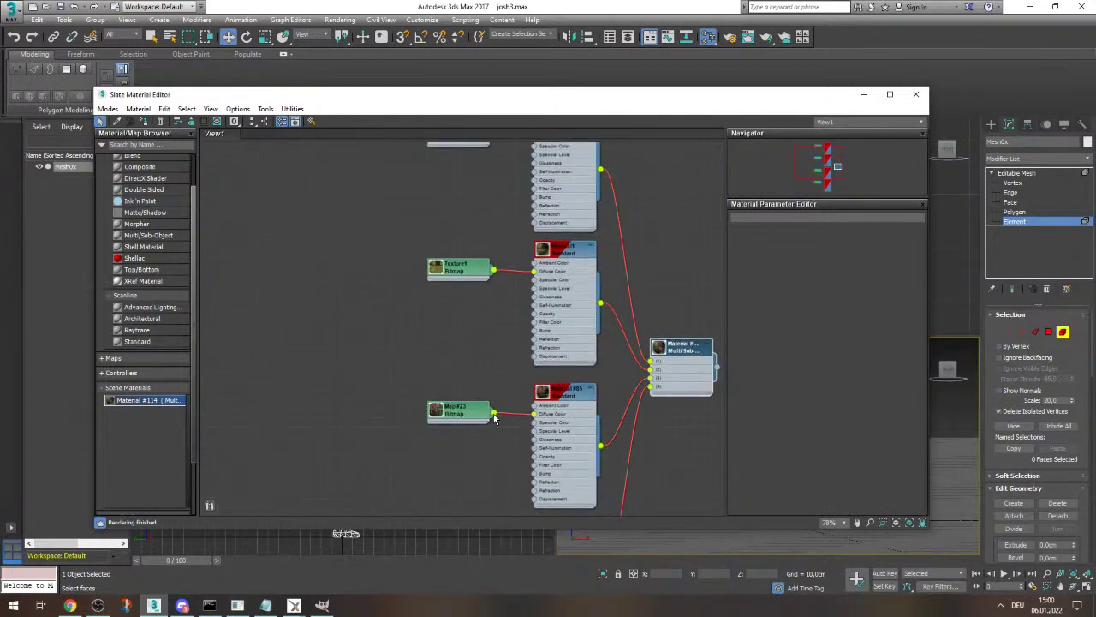
- Connect the Map #23 bitmap to the Diffuse Color of both Material1 and Material0 in place of their own textures
left_click_drag(494, 417, 534, 271)
scroll(494, 410, "down", 3)
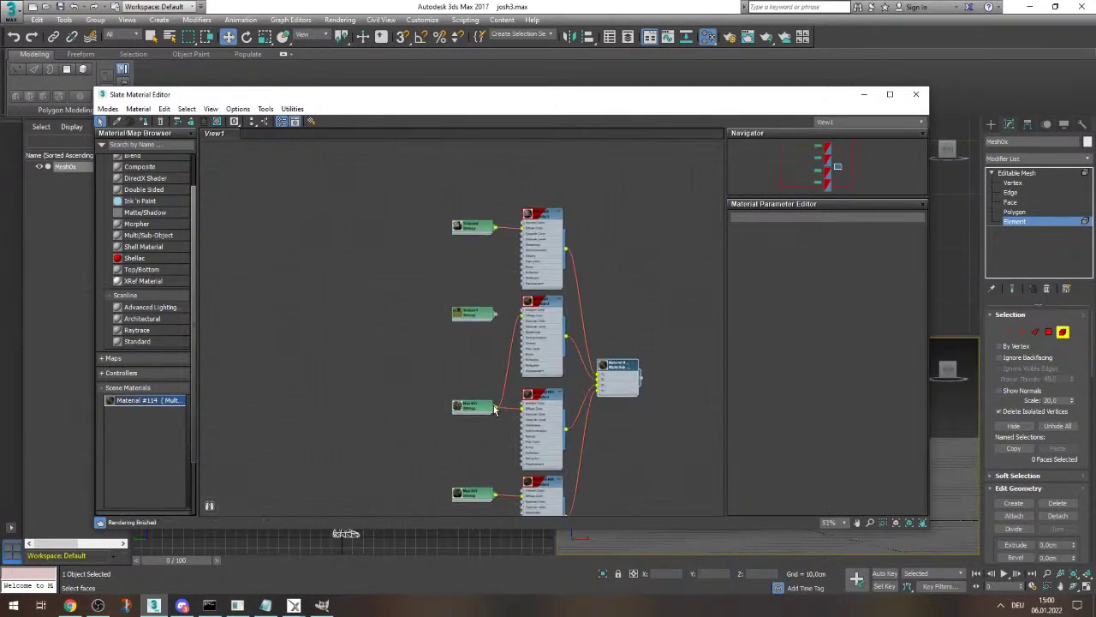
left_click_drag(497, 407, 524, 229)
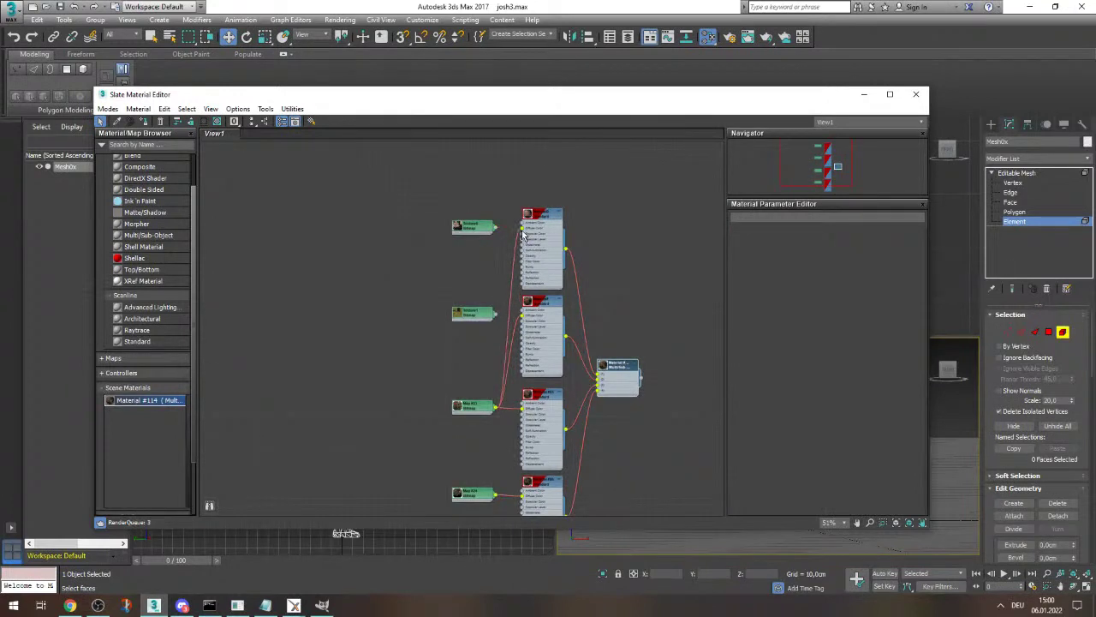
- Delete the disconnected Texture0 and Texture1 bitmap nodes, close the material editor and view the retextured legs
left_click_drag(442, 341, 505, 215)
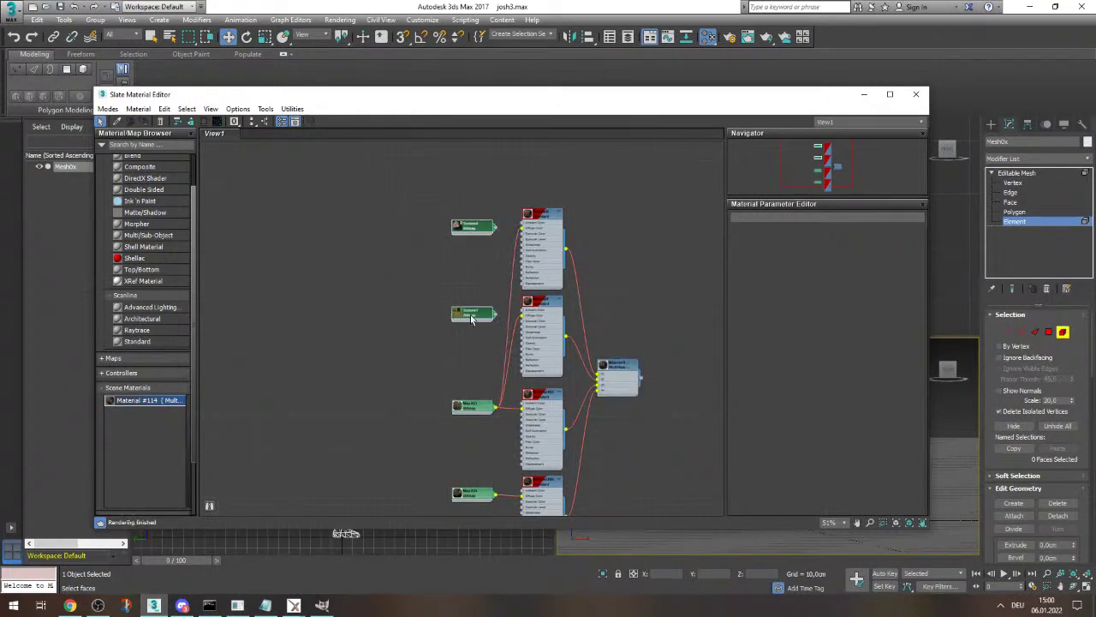
left_click_drag(427, 341, 504, 214)
key("Delete")
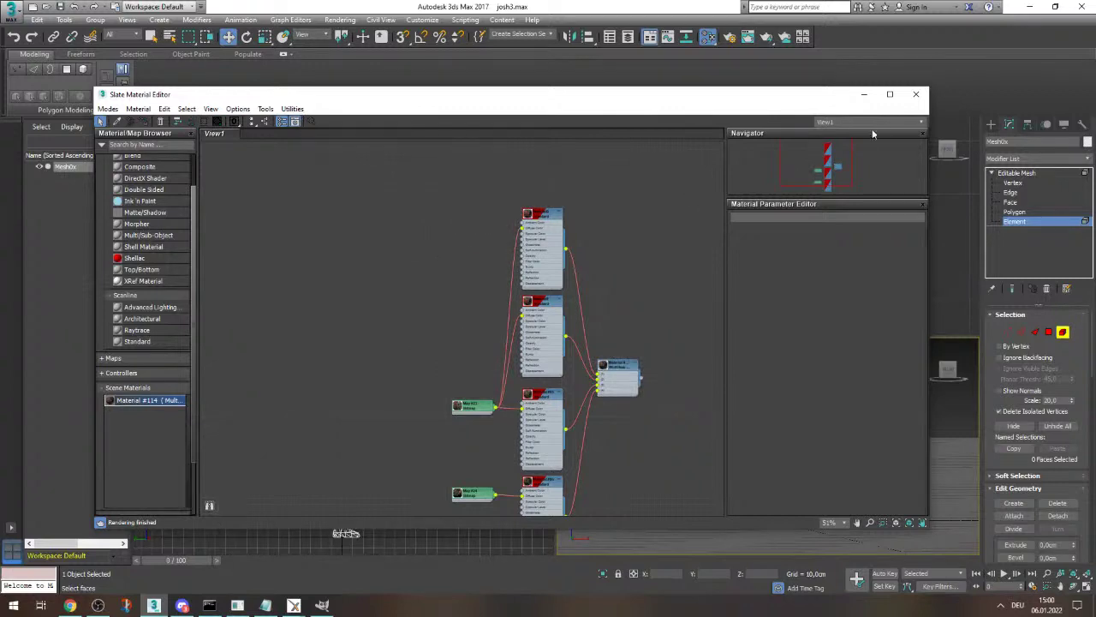
left_click(915, 95)
scroll(866, 488, "up", 5)
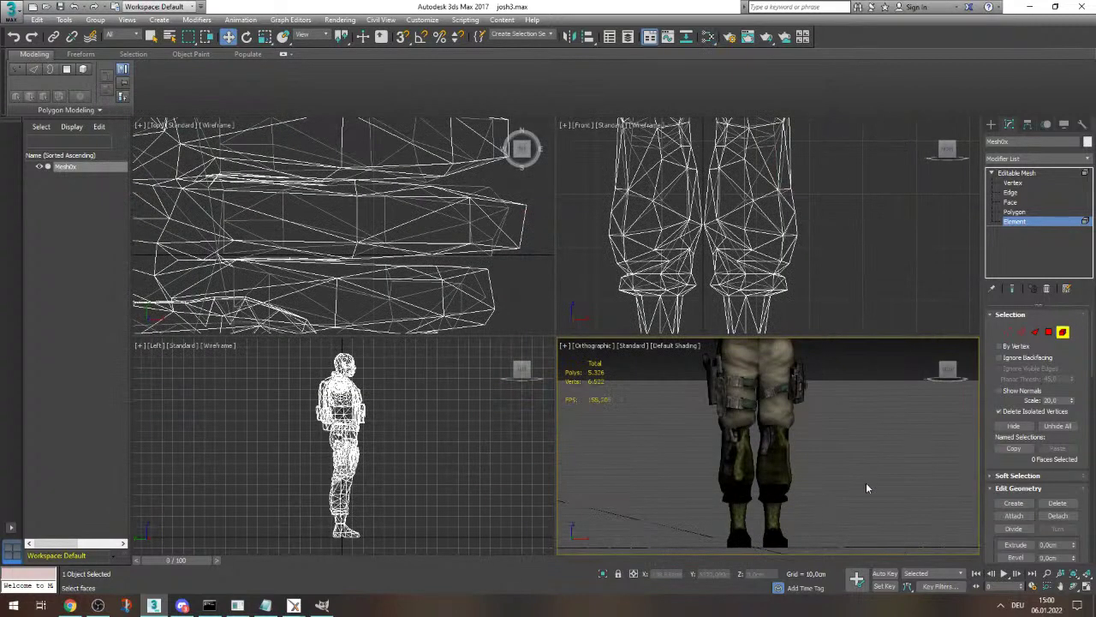
- Reselect the body mesh and add an Unwrap UVW modifier to it
left_click(83, 214)
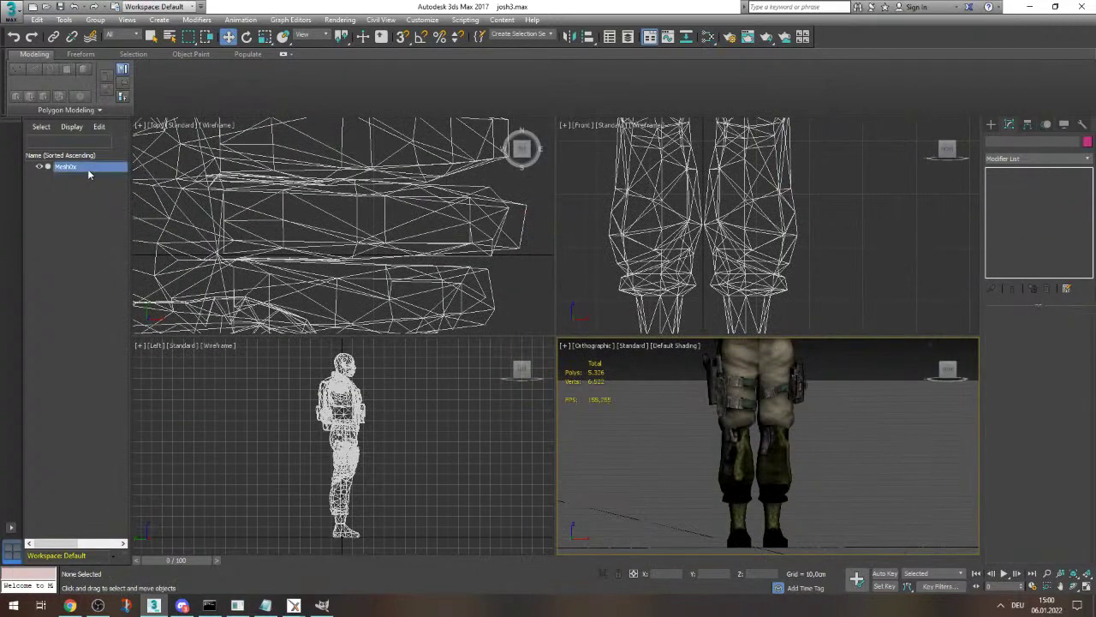
left_click(87, 169)
left_click(1086, 161)
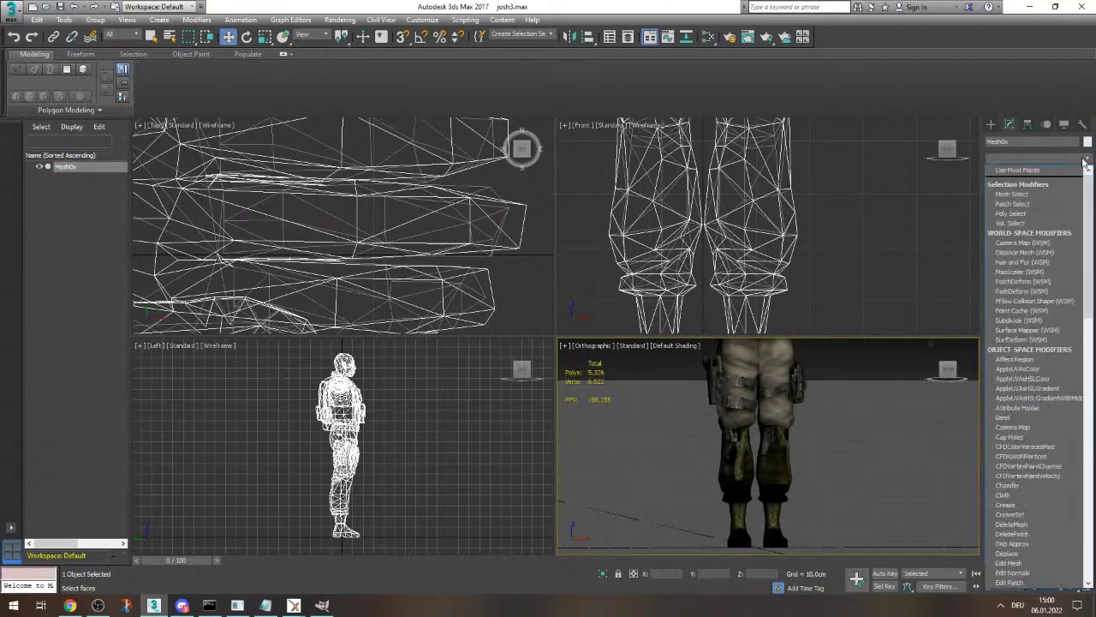
type("uvw")
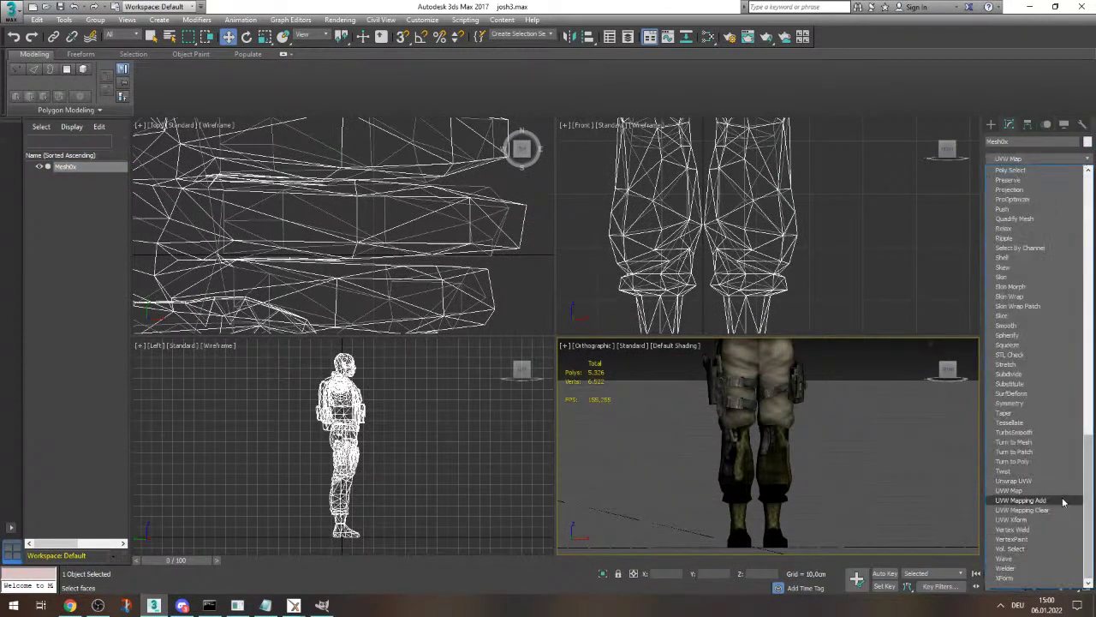
left_click(1040, 481)
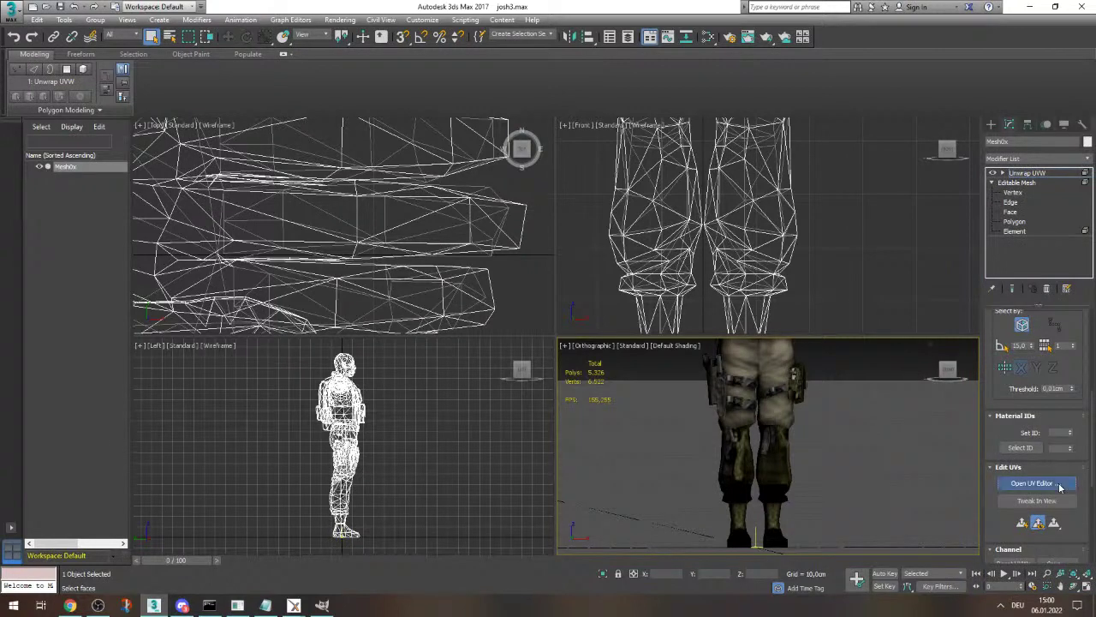
- Open the UV Editor maximized and show the Map #23 bitmap as its background texture
left_click(1055, 483)
double_click(273, 58)
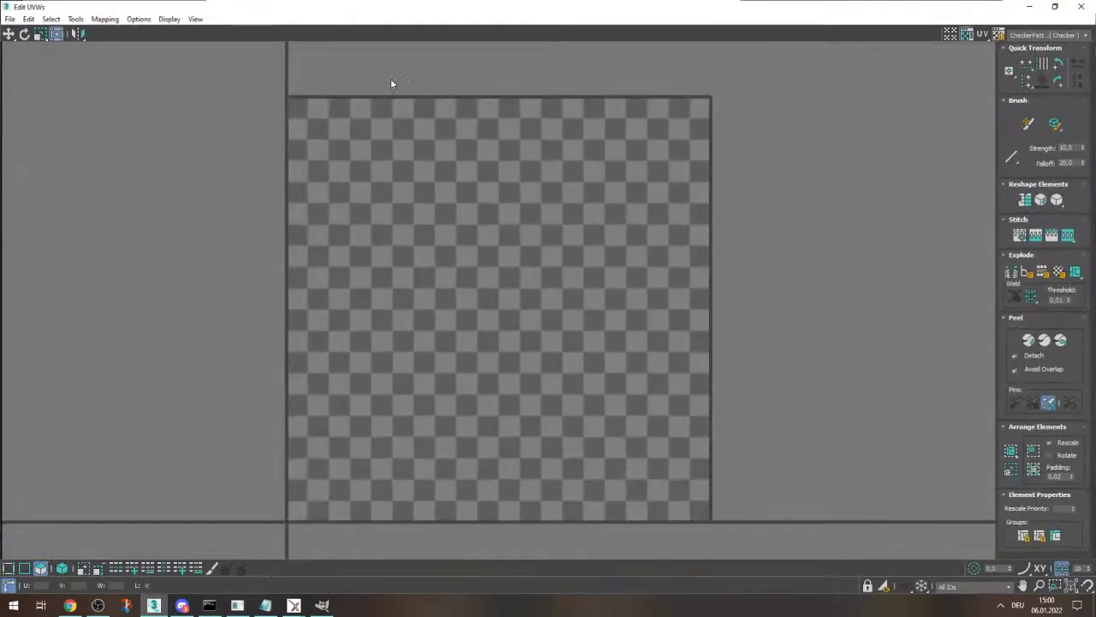
left_click(1045, 35)
left_click(1030, 68)
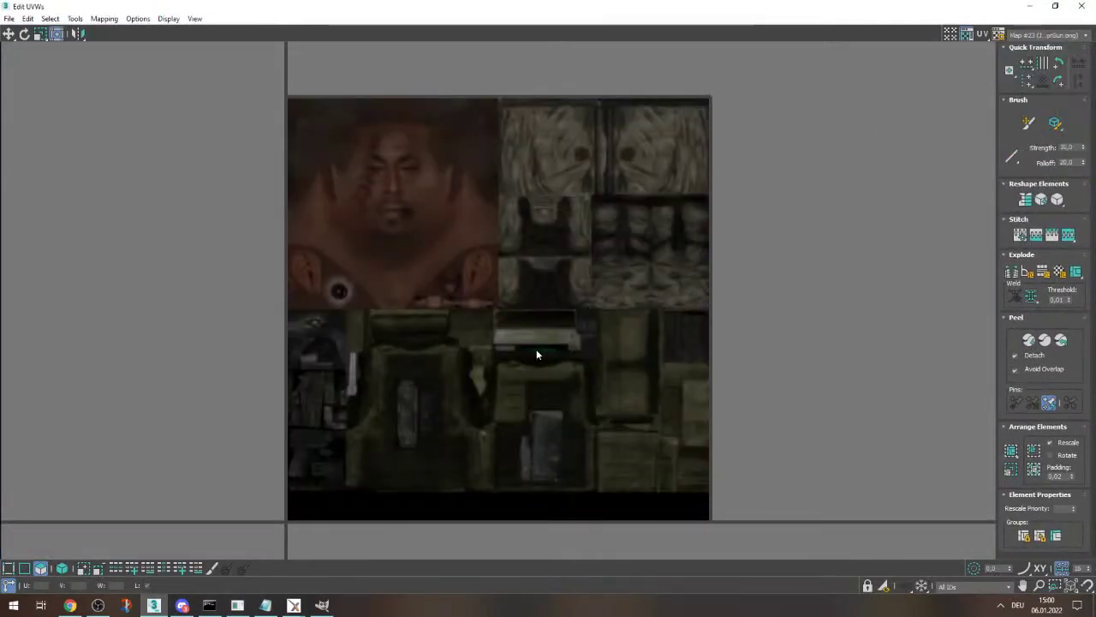
- Restore the UV Editor to a floating window and try to enter the Polygon level of the Editable Mesh beneath the Unwrap UVW modifier
scroll(531, 356, "down", 10)
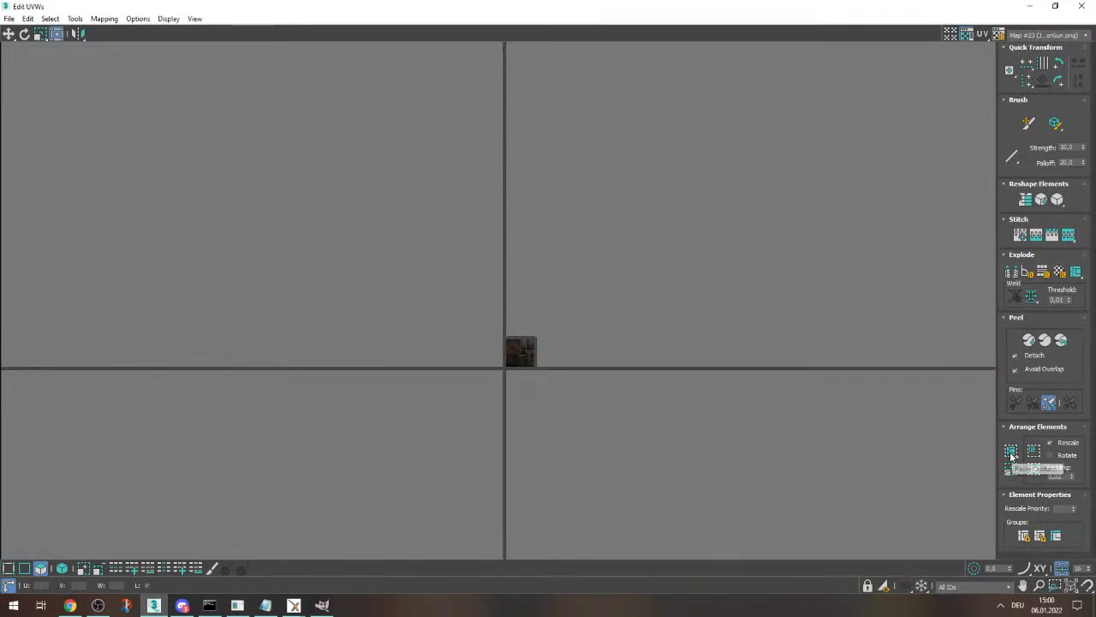
left_click_drag(797, 10, 421, 43)
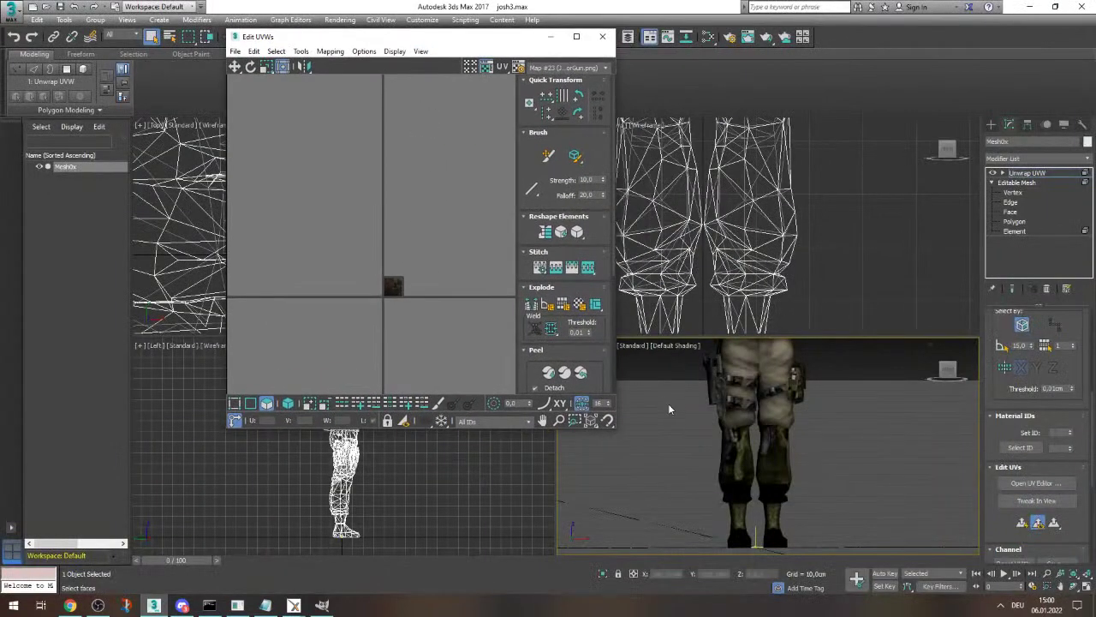
scroll(377, 298, "up", 8)
scroll(797, 344, "down", 4)
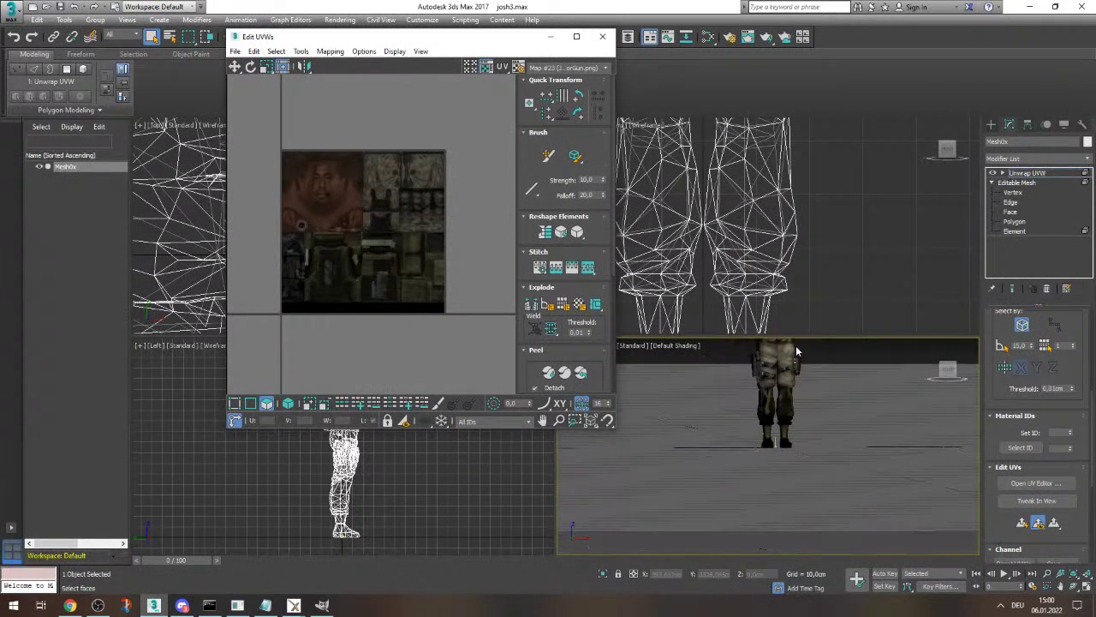
left_click(1015, 221)
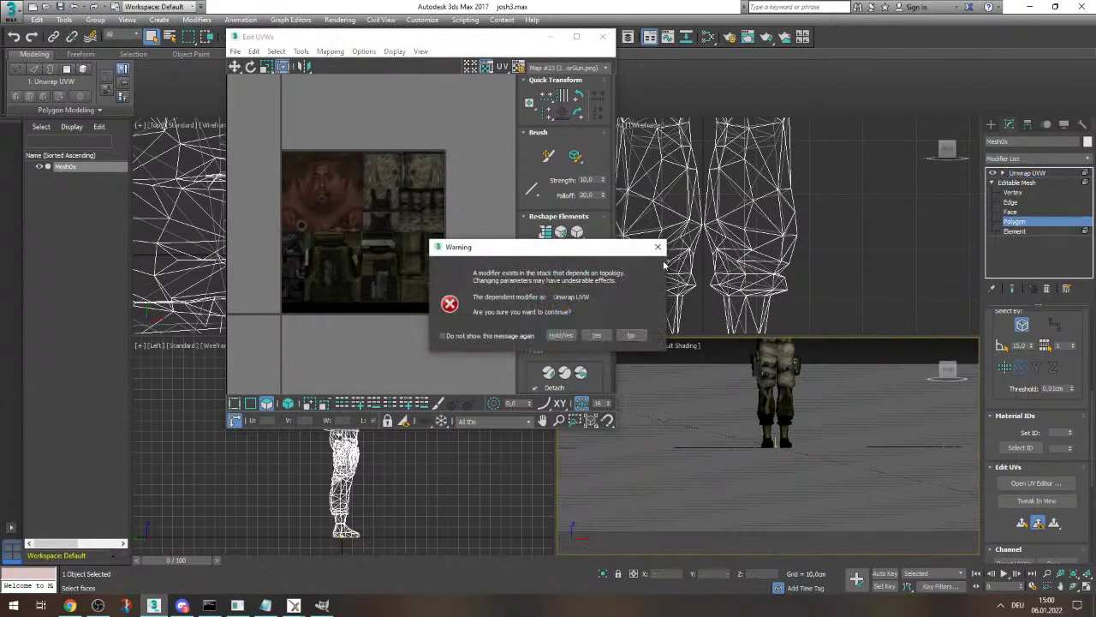
left_click(657, 247)
- Close the UV Editor and try to select the foot polygons at the Unwrap UVW modifier's Polygon level
left_click(1004, 174)
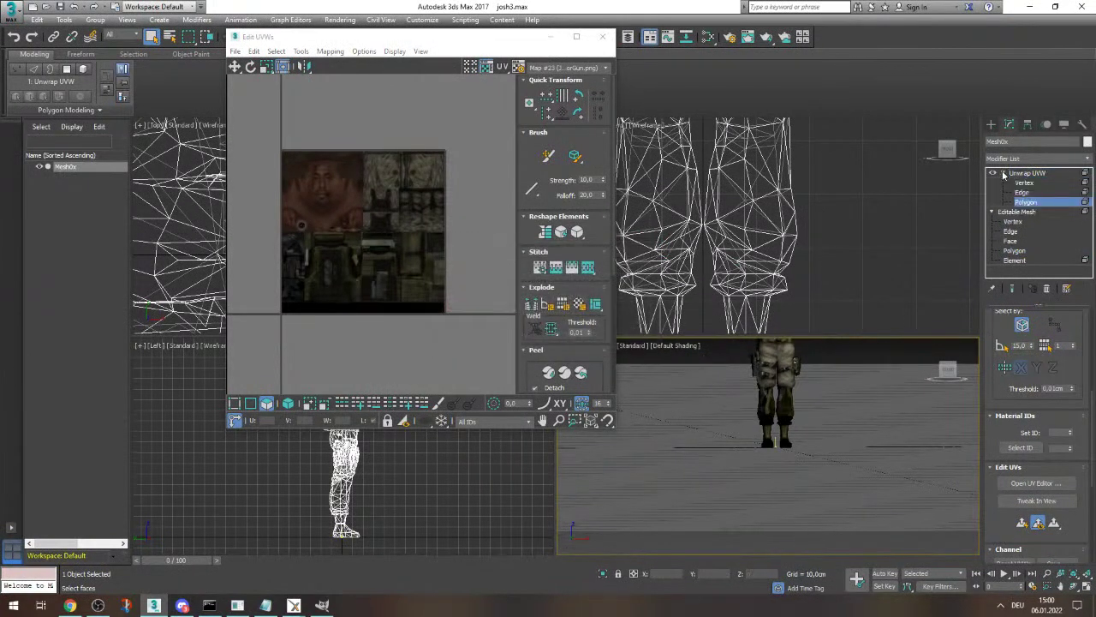
left_click(1045, 203)
scroll(789, 413, "up", 2)
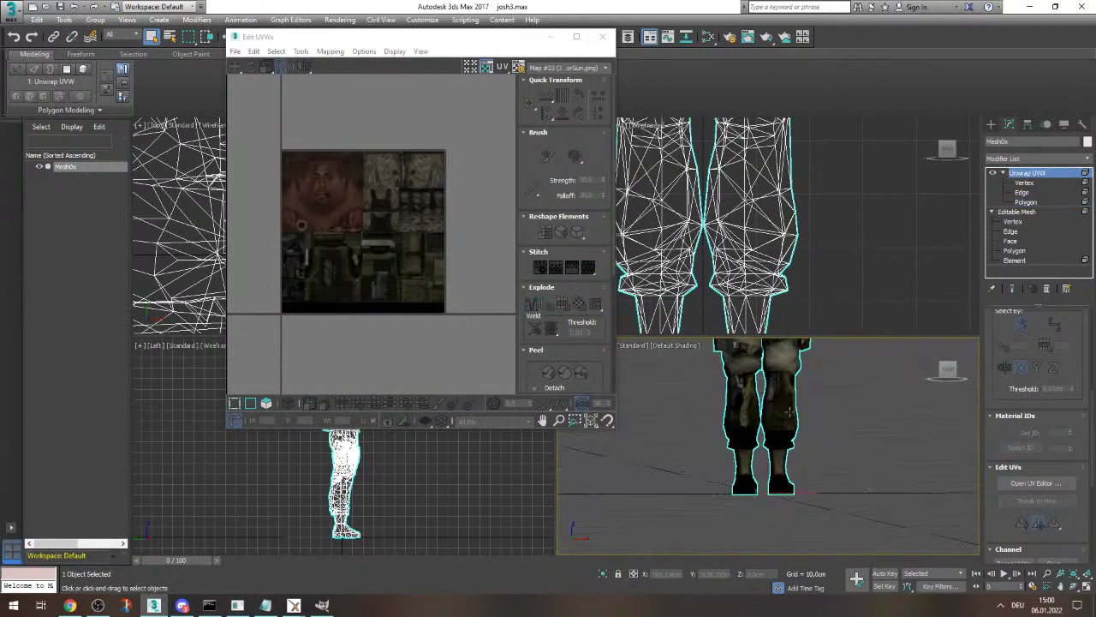
left_click_drag(834, 377, 836, 375)
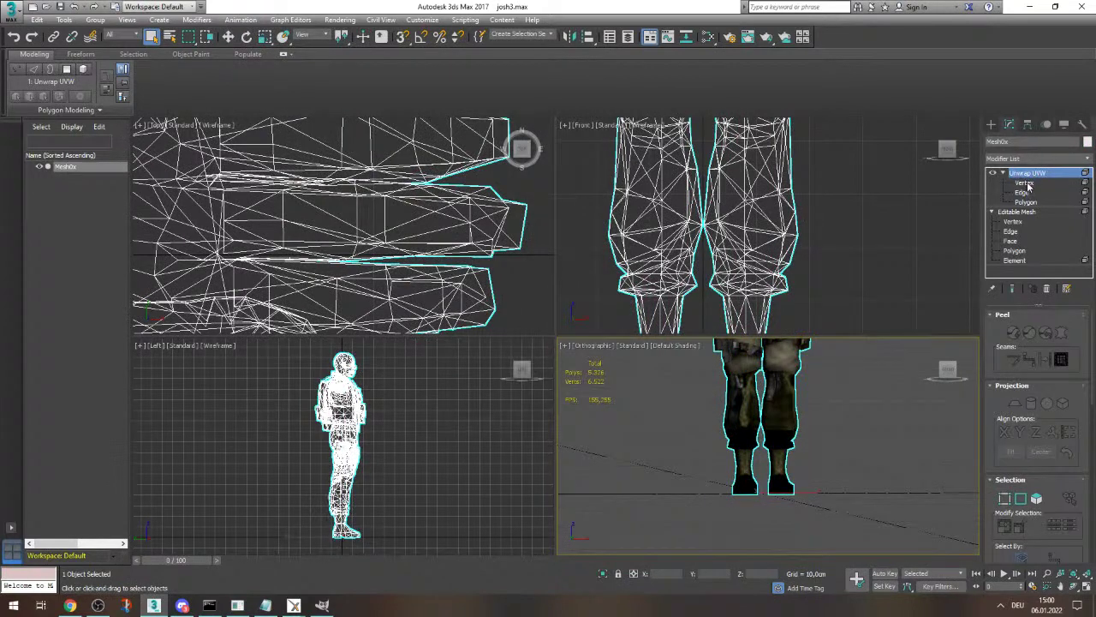
left_click(1026, 200)
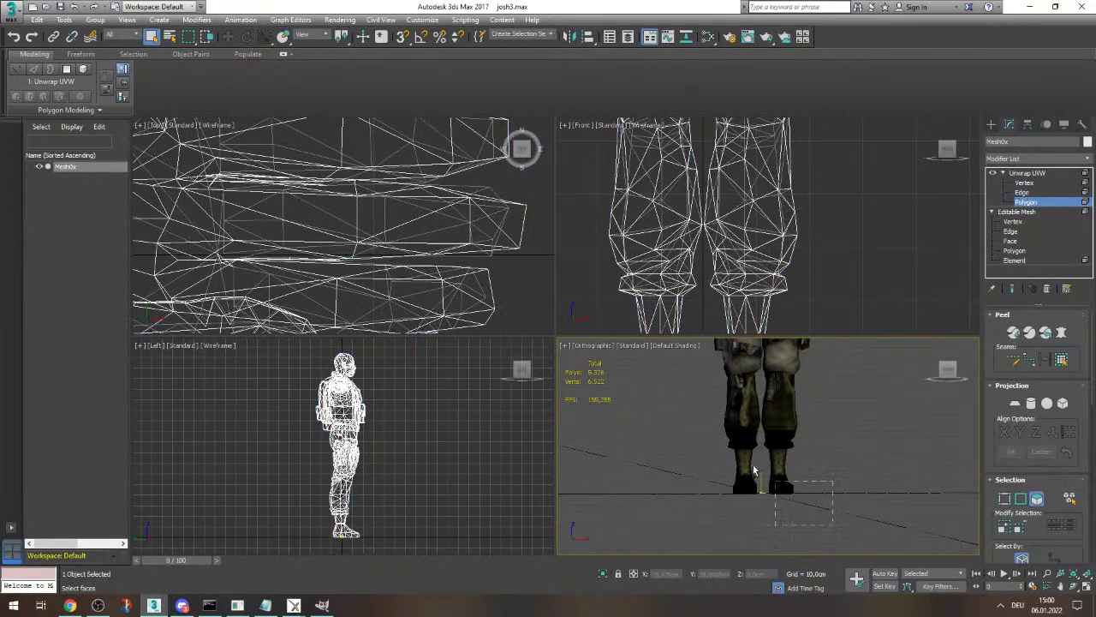
- Accept entering the Editable Mesh's Polygon level, select the lower-leg polygons of both legs, and clear the selection
left_click(1021, 251)
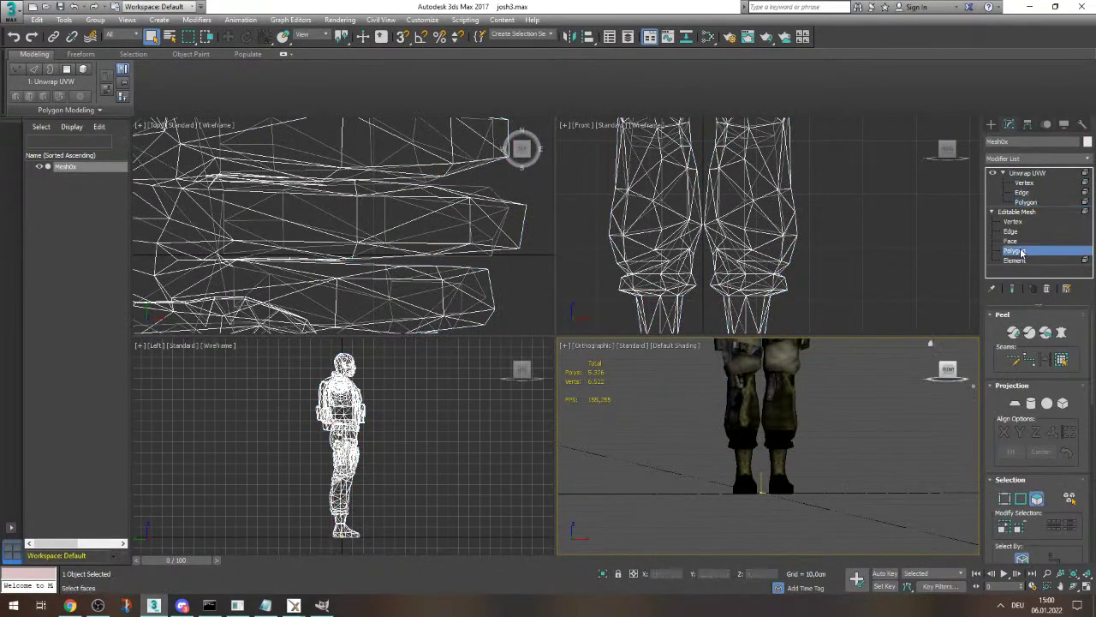
left_click(597, 335)
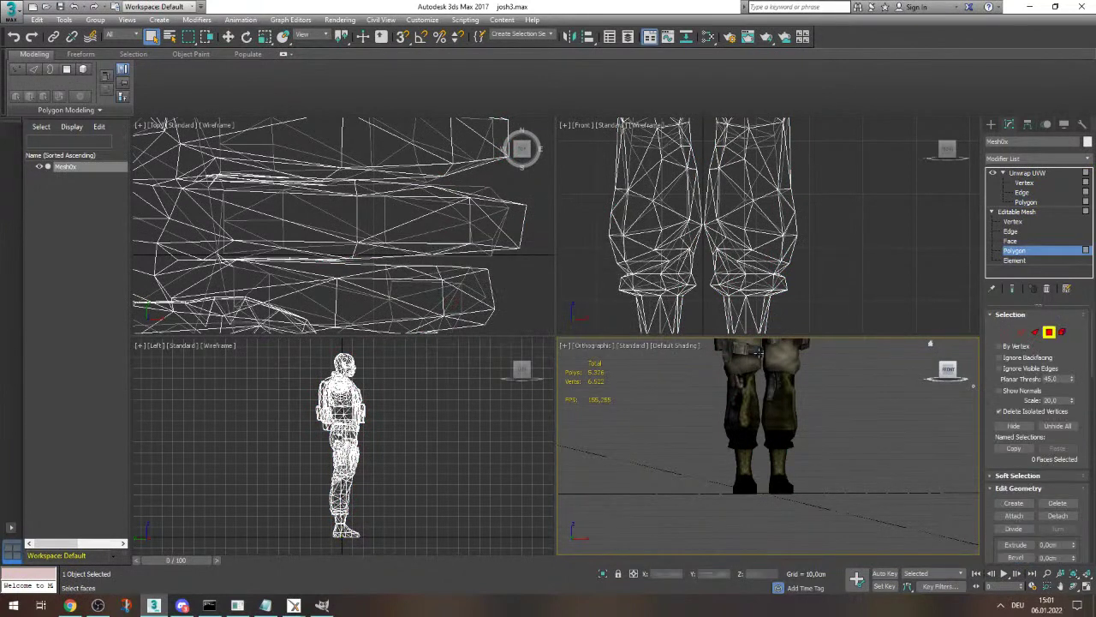
left_click_drag(676, 375, 684, 384)
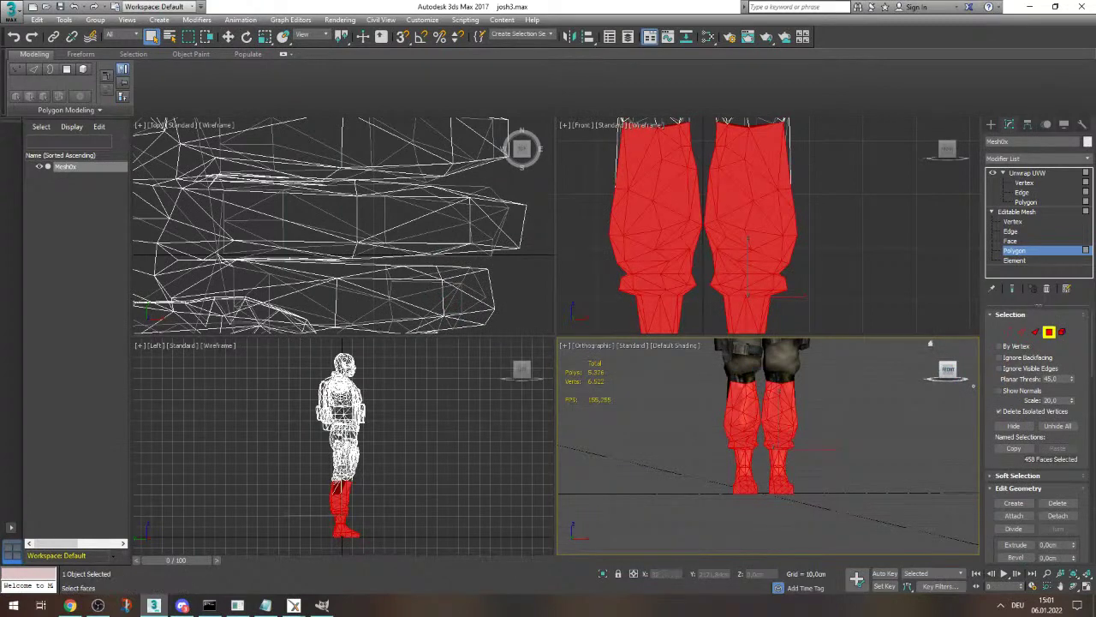
middle_click_drag(747, 370, 837, 374, "alt")
left_click(837, 373)
left_click(947, 368)
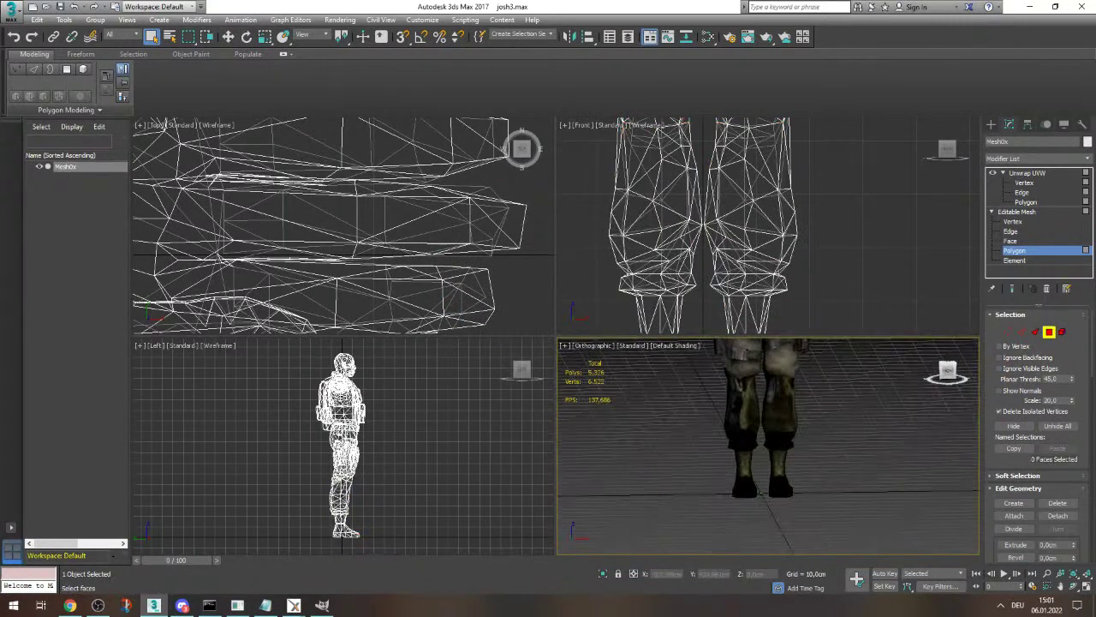
- Save the scene and switch the orthographic viewport to a Perspective view of the legs
left_click(11, 10)
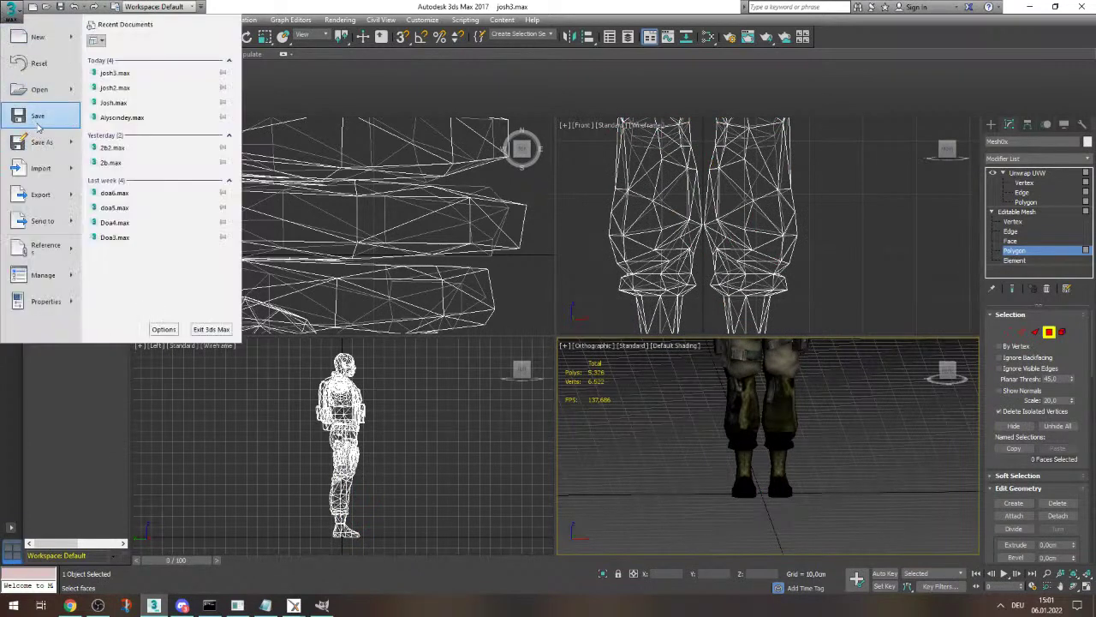
left_click(35, 117)
left_click(948, 374)
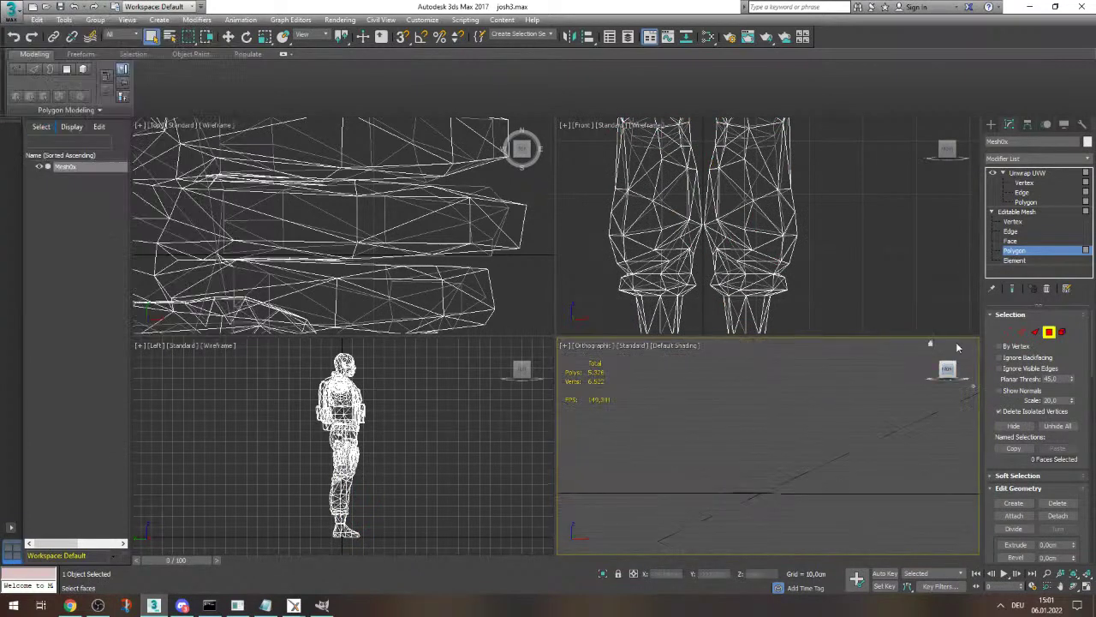
left_click(992, 212)
left_click(609, 345)
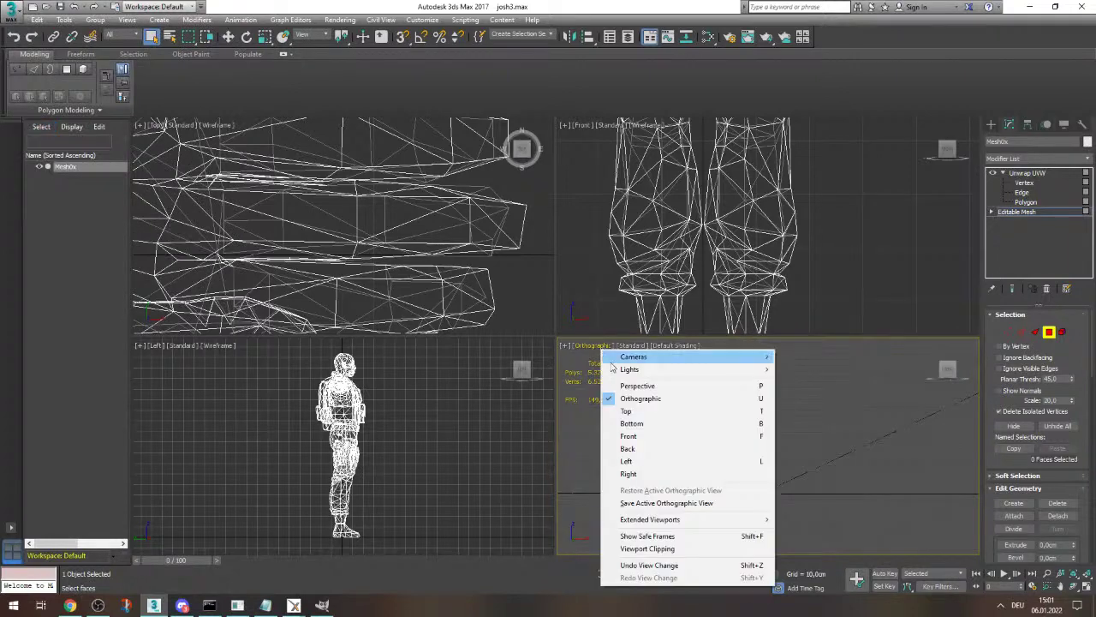
left_click(653, 385)
scroll(741, 430, "down", 8)
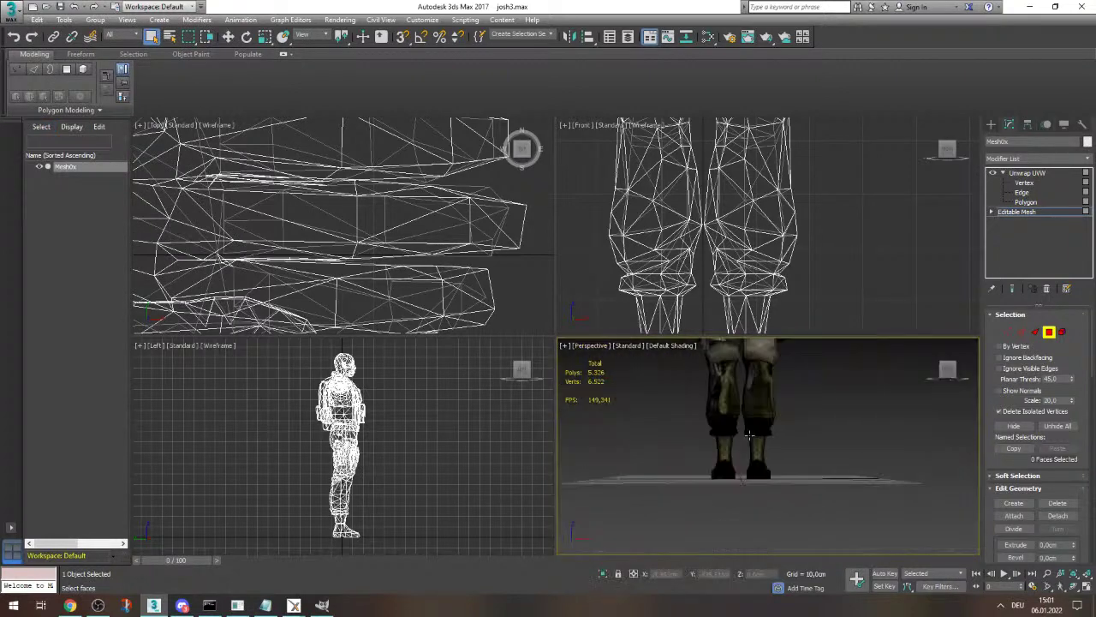
scroll(740, 450, "up", 4)
scroll(764, 438, "down", 5)
scroll(761, 428, "up", 3)
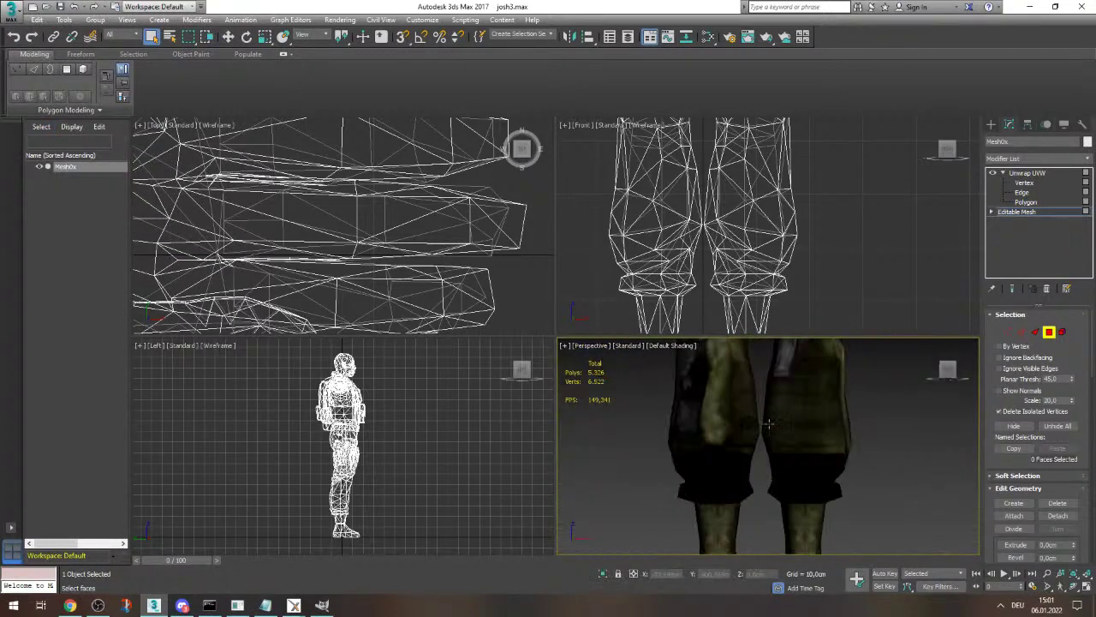
scroll(760, 428, "down", 4)
- Delete the Unwrap UVW modifier from the body mesh and reselect the whole mesh object
left_click(1003, 173)
right_click(1004, 175)
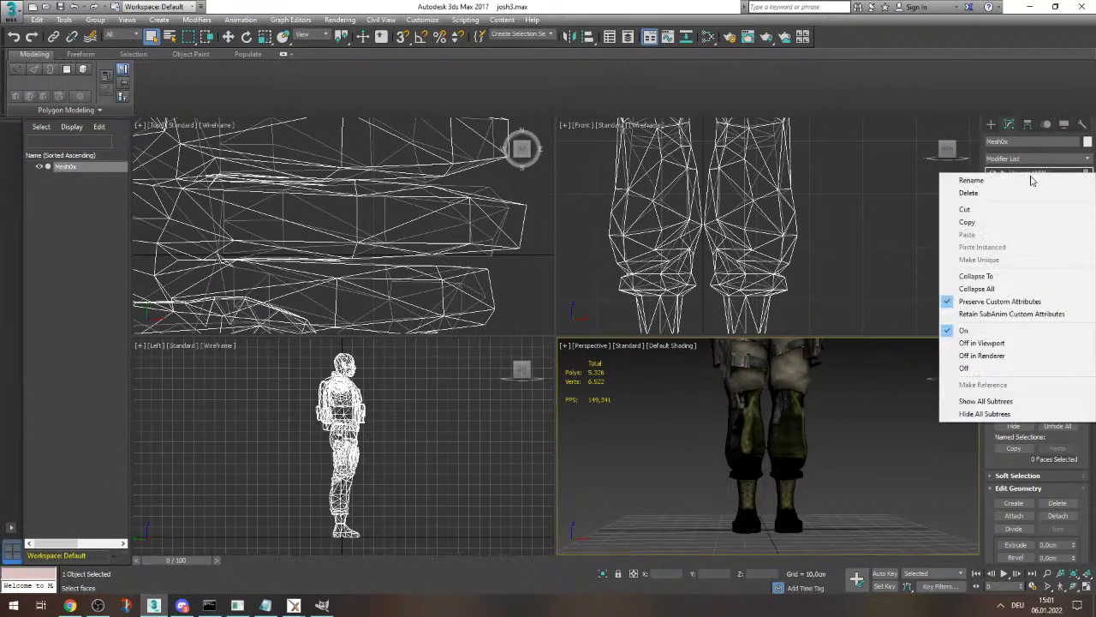
left_click(1004, 193)
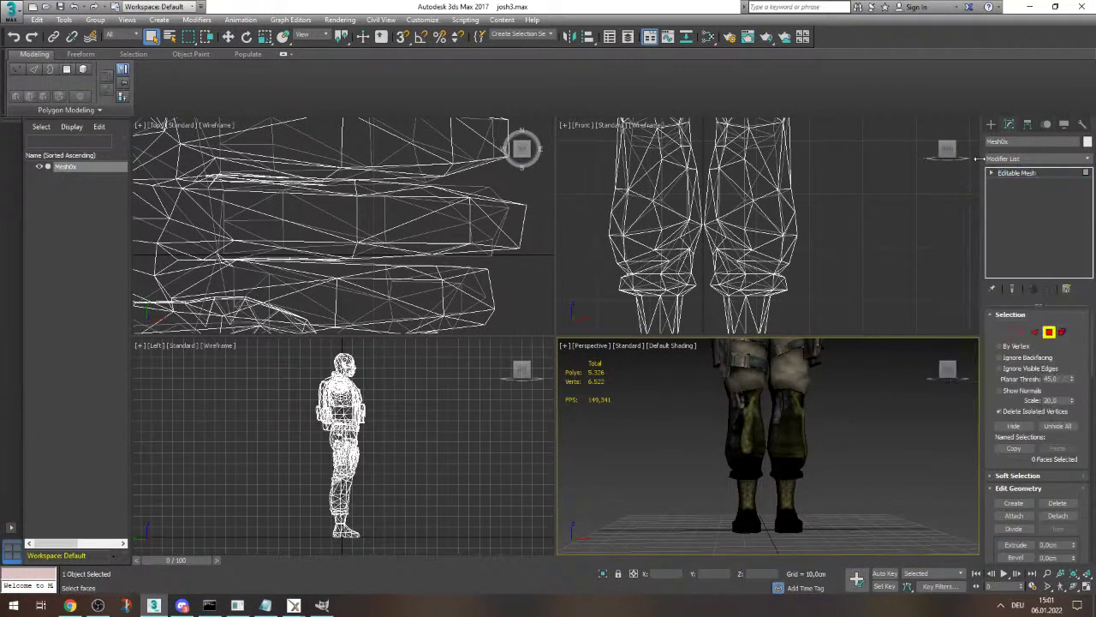
right_click(1031, 176)
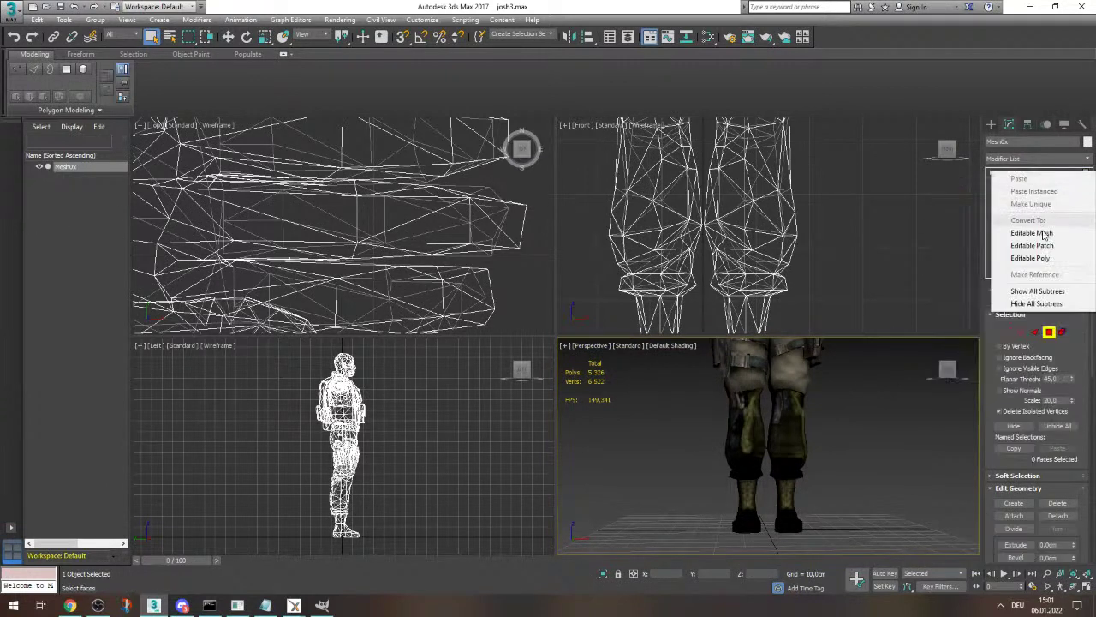
left_click(55, 268)
scroll(778, 406, "down", 6)
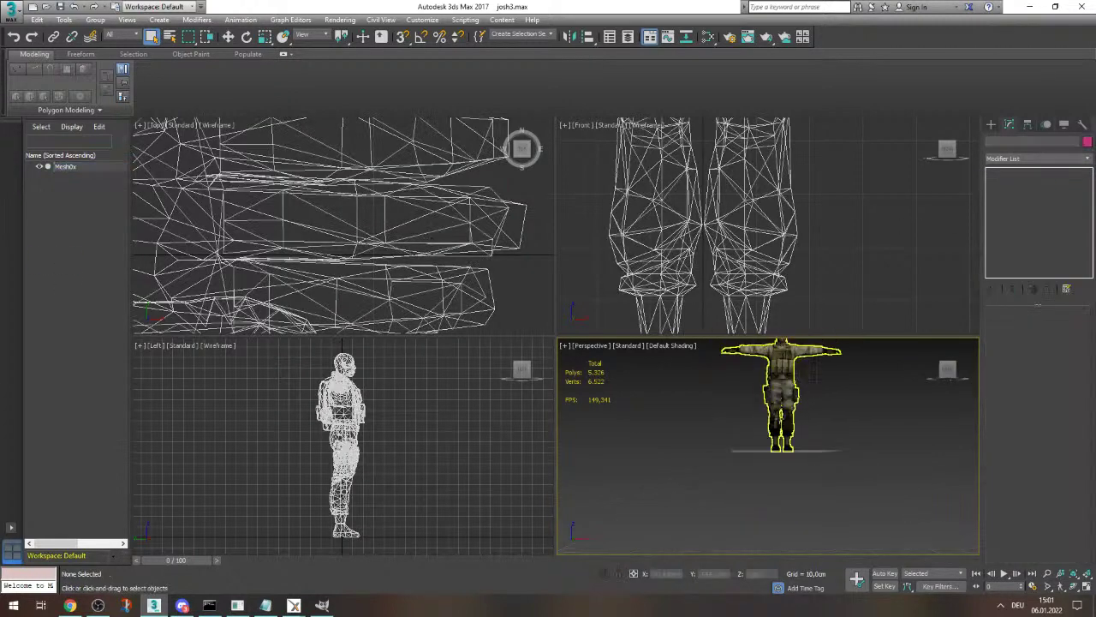
middle_click_drag(783, 363, 781, 393)
left_click(781, 407)
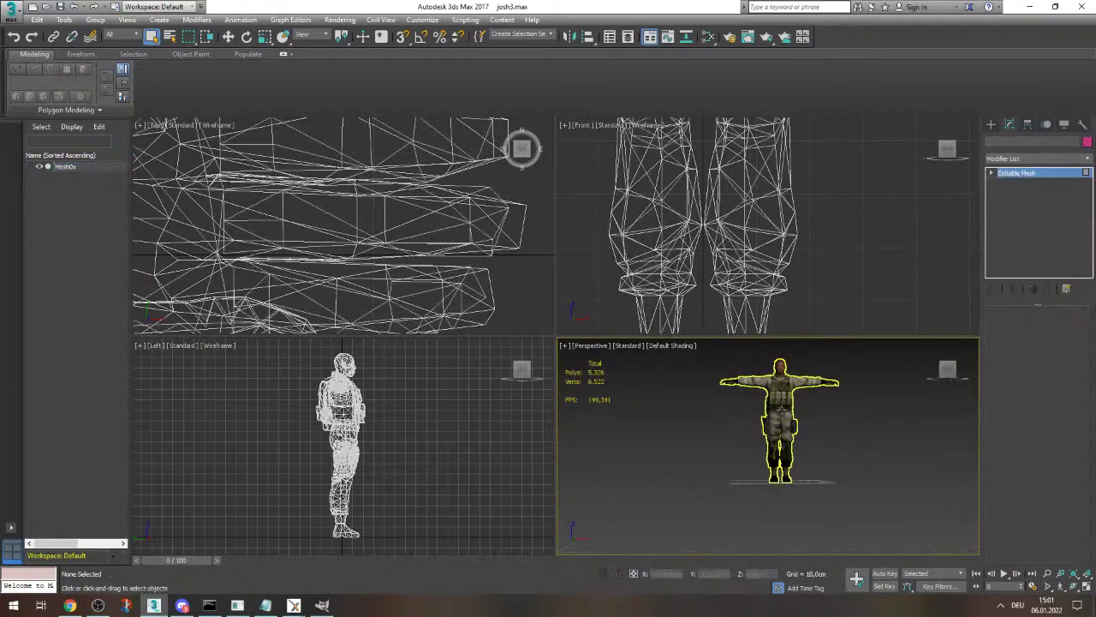
- Select all elements of the Editable Mesh, look over their surface properties, and clear the selection
left_click(990, 173)
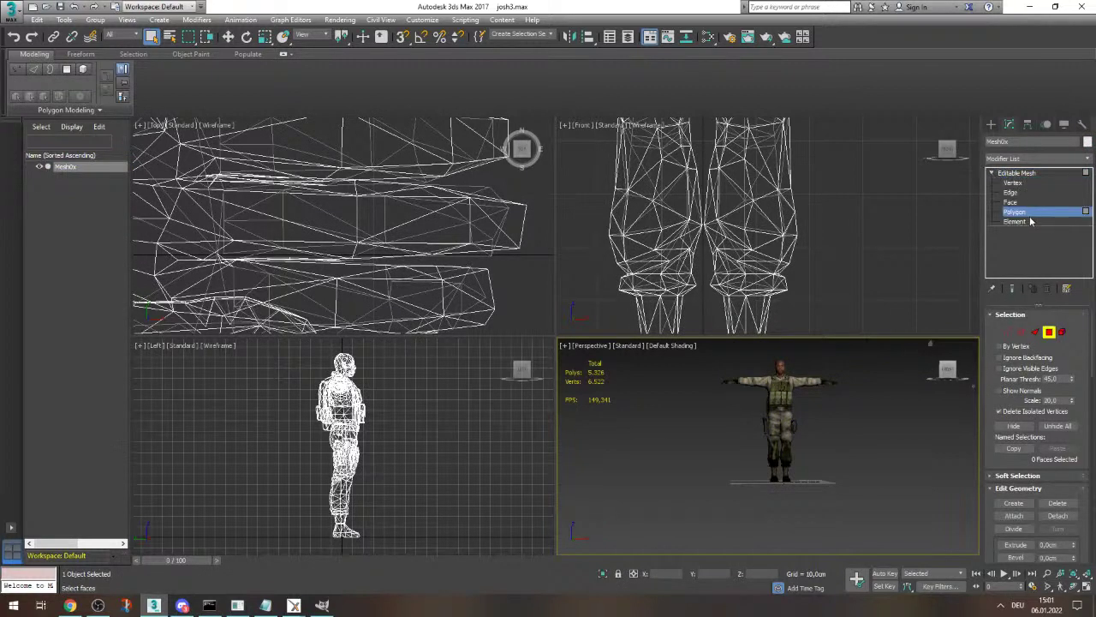
left_click(1028, 221)
scroll(867, 353, "down", 4)
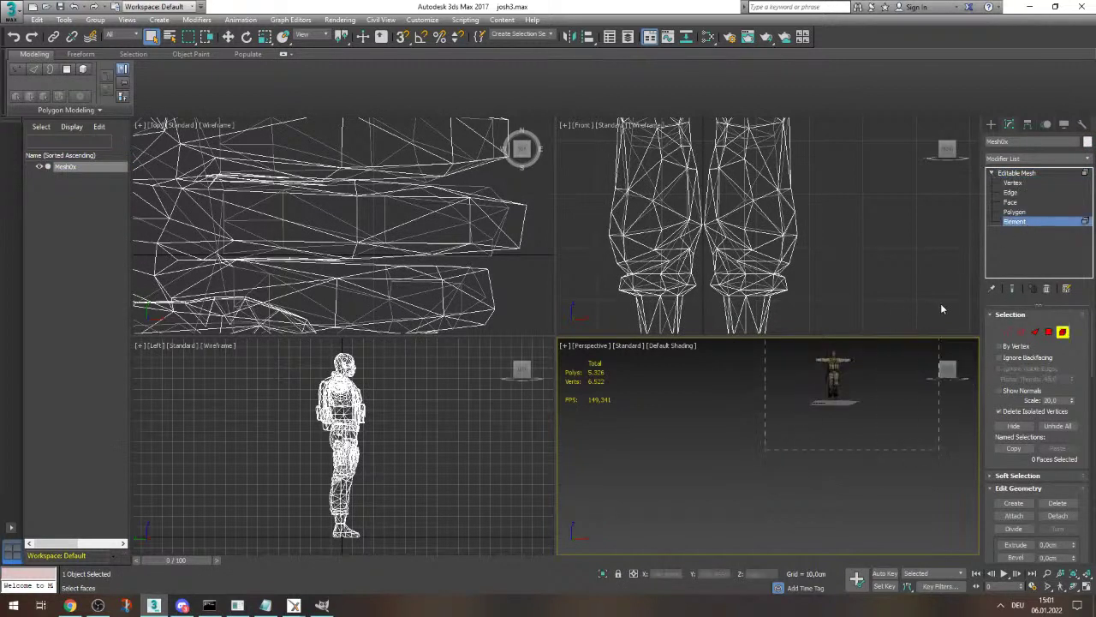
key("ctrl+a")
scroll(1087, 440, "down", 10)
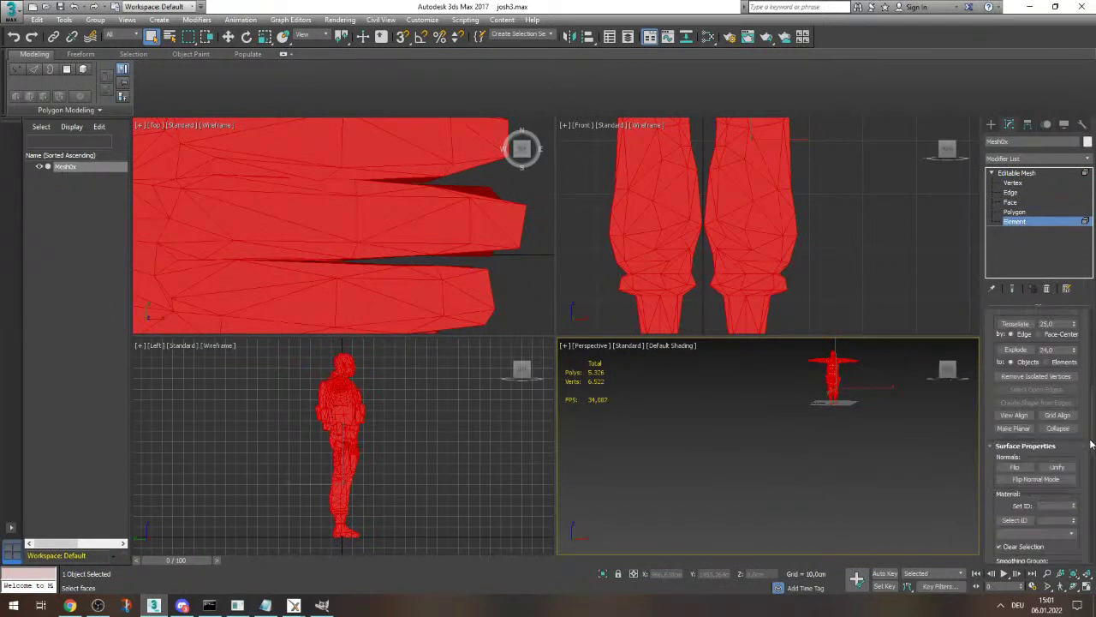
scroll(1091, 443, "up", 5)
scroll(839, 362, "up", 5)
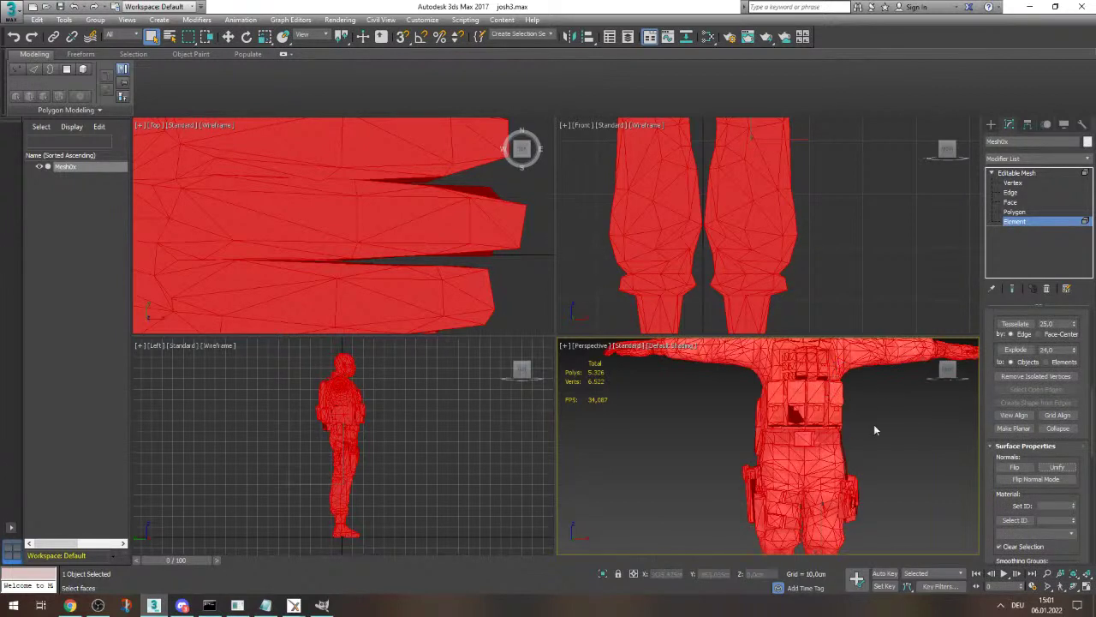
left_click(905, 443)
- Reselect every element of the soldier mesh and examine its surface properties and custom attributes
scroll(834, 375, "down", 5)
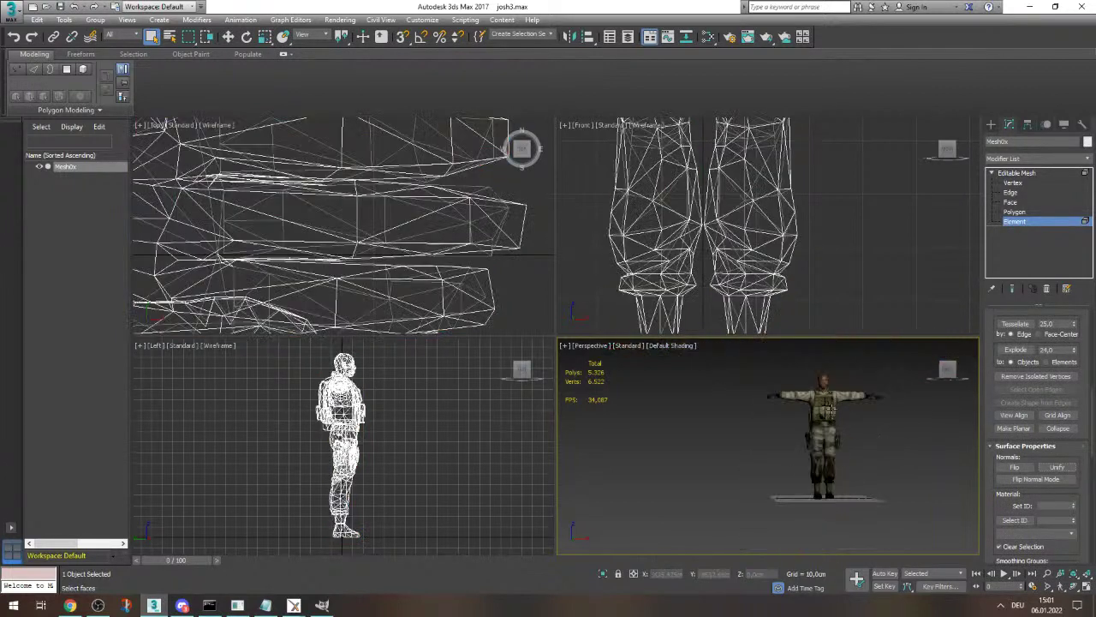
scroll(834, 375, "up", 5)
scroll(834, 375, "down", 5)
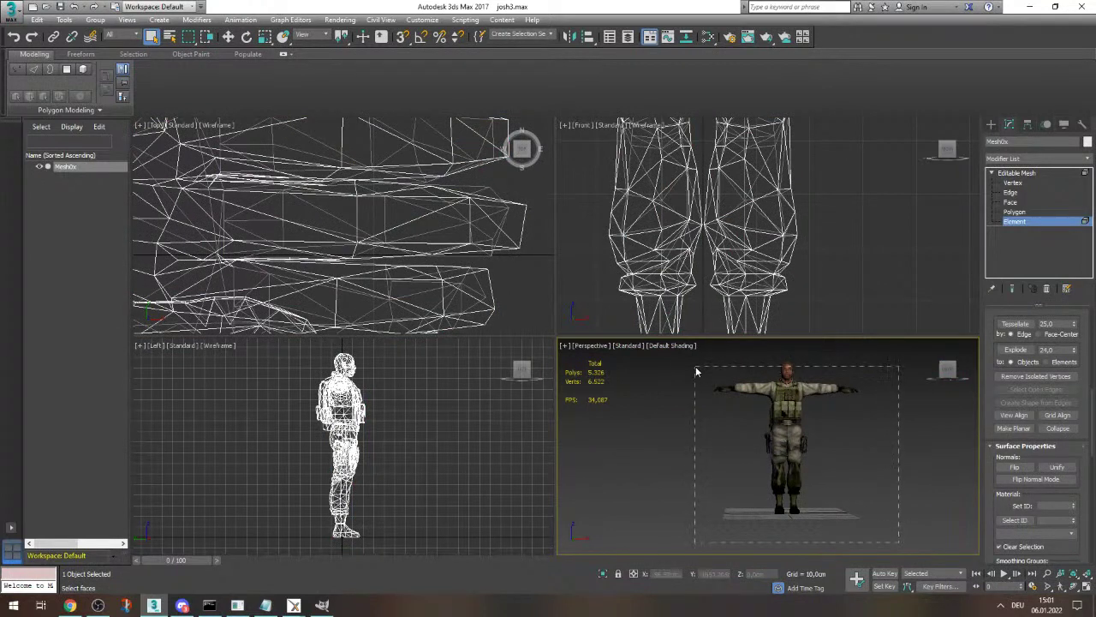
left_click_drag(696, 371, 695, 371)
scroll(1079, 499, "down", 10)
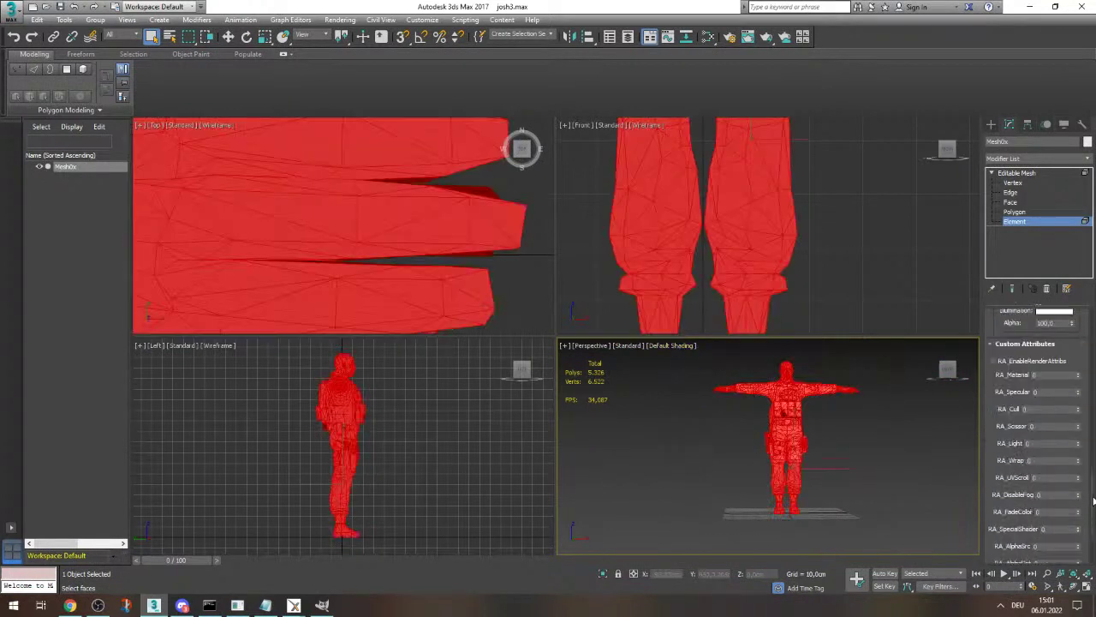
scroll(1093, 500, "up", 8)
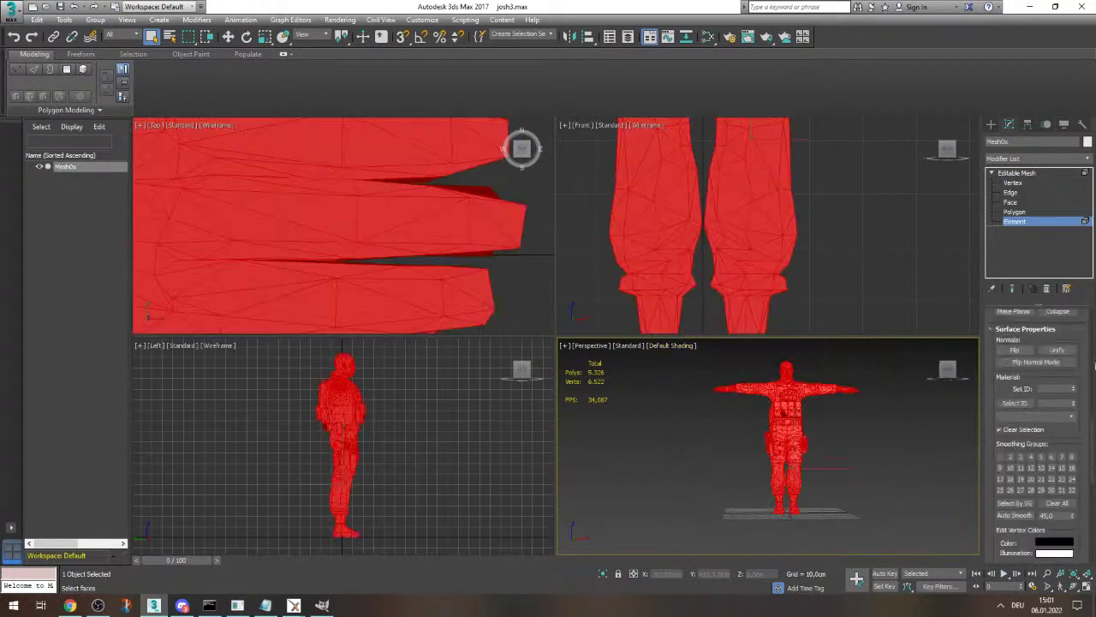
- Convert the soldier's body mesh to an Editable Poly
left_click(993, 173)
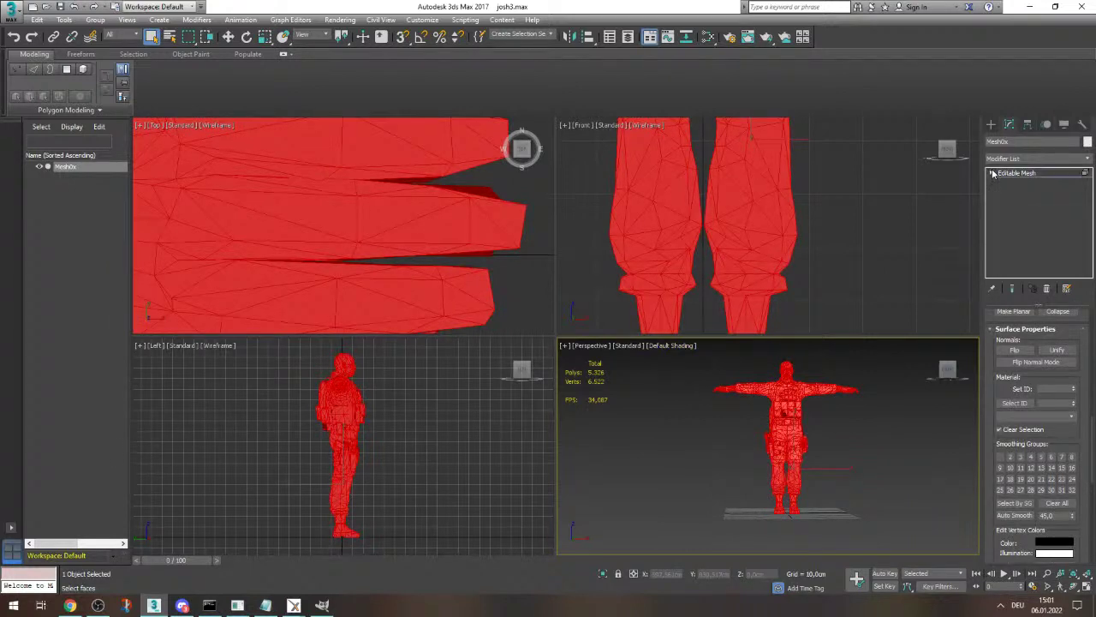
right_click(796, 382)
mouse_move(844, 498)
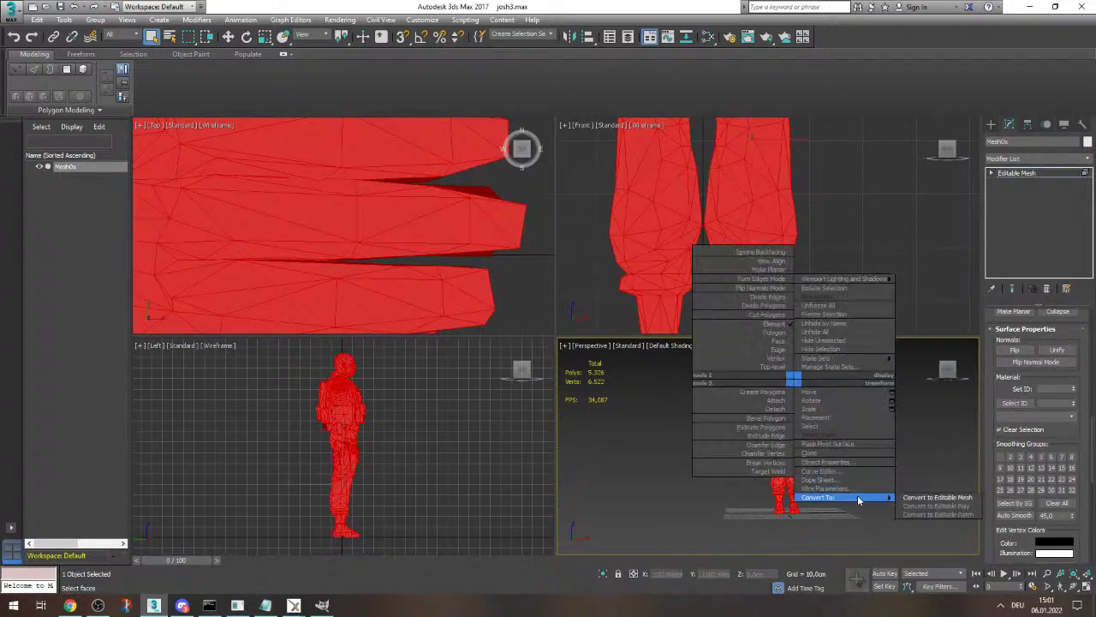
left_click(937, 506)
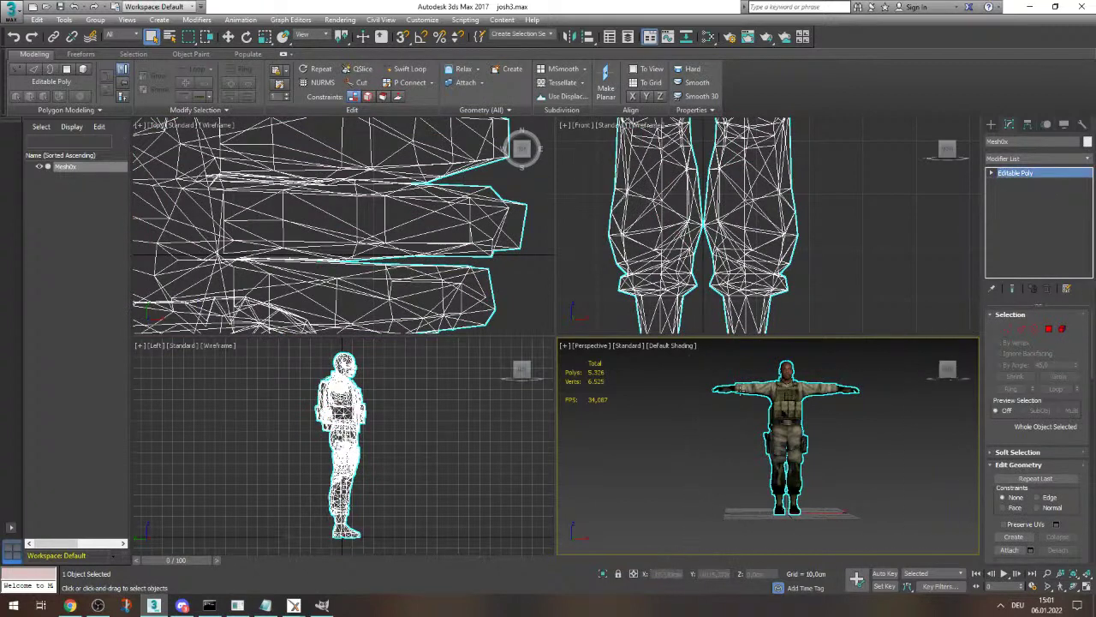
- Select all elements of the Editable Poly body at the Element level
left_click(993, 173)
left_click(1014, 221)
key("ctrl+a")
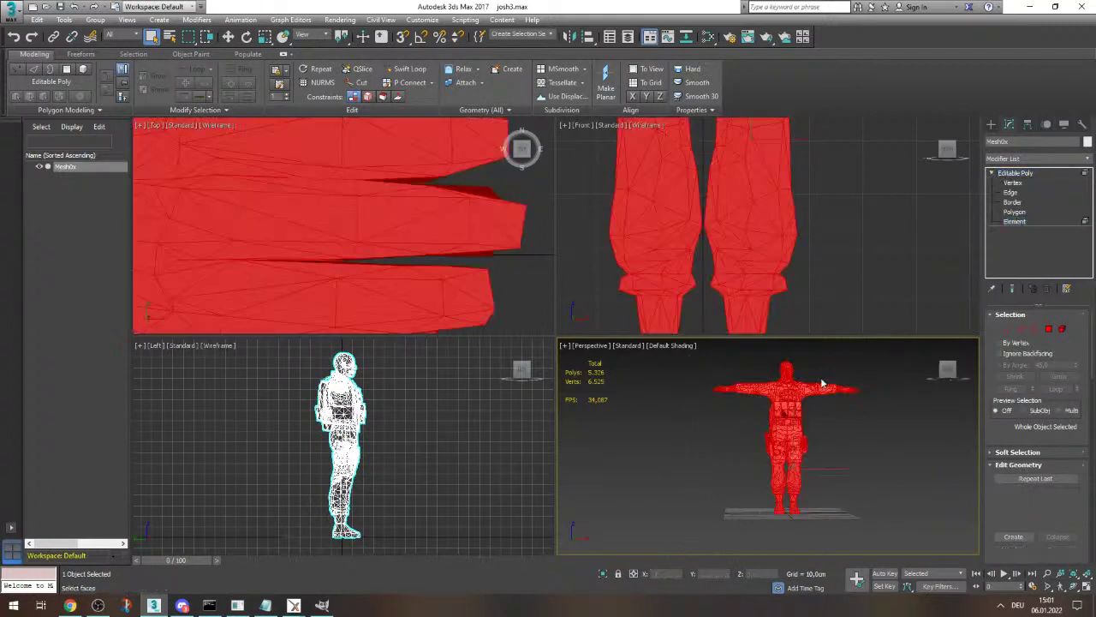
scroll(842, 453, "down", 4)
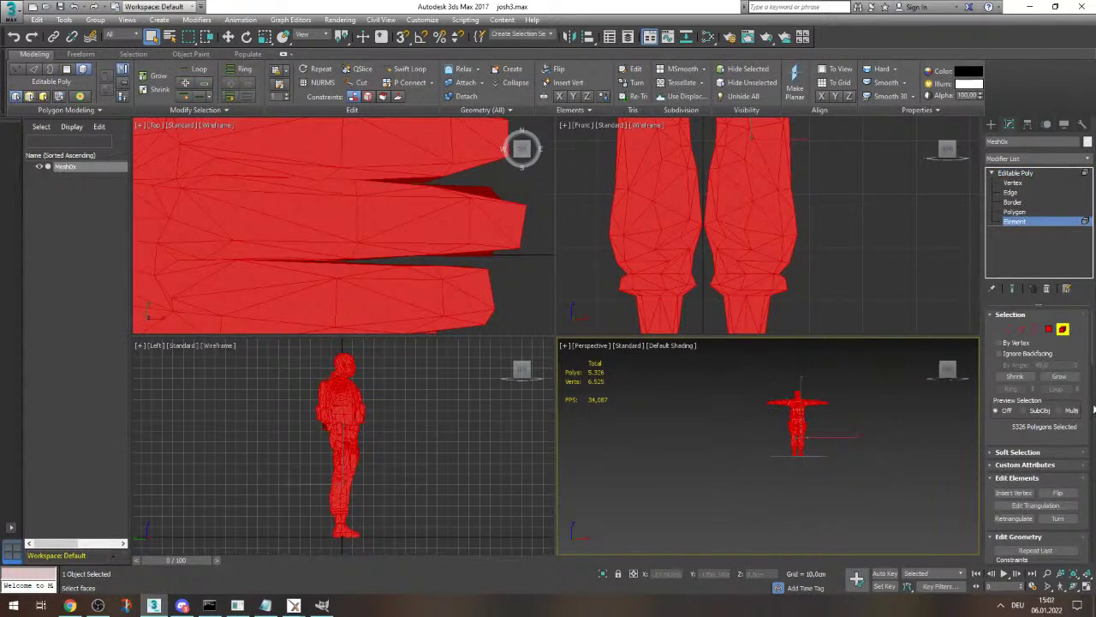
- Look through the Editable Poly's subdivision, material ID, smoothing group and paint deformation settings with all elements selected
scroll(1094, 409, "down", 15)
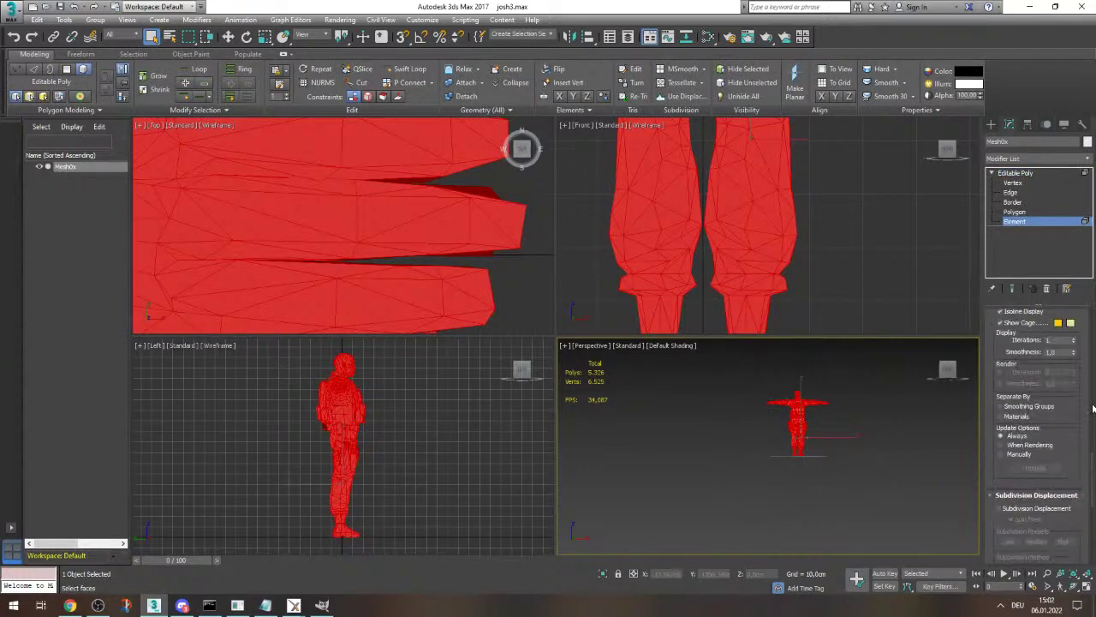
scroll(1093, 409, "down", 10)
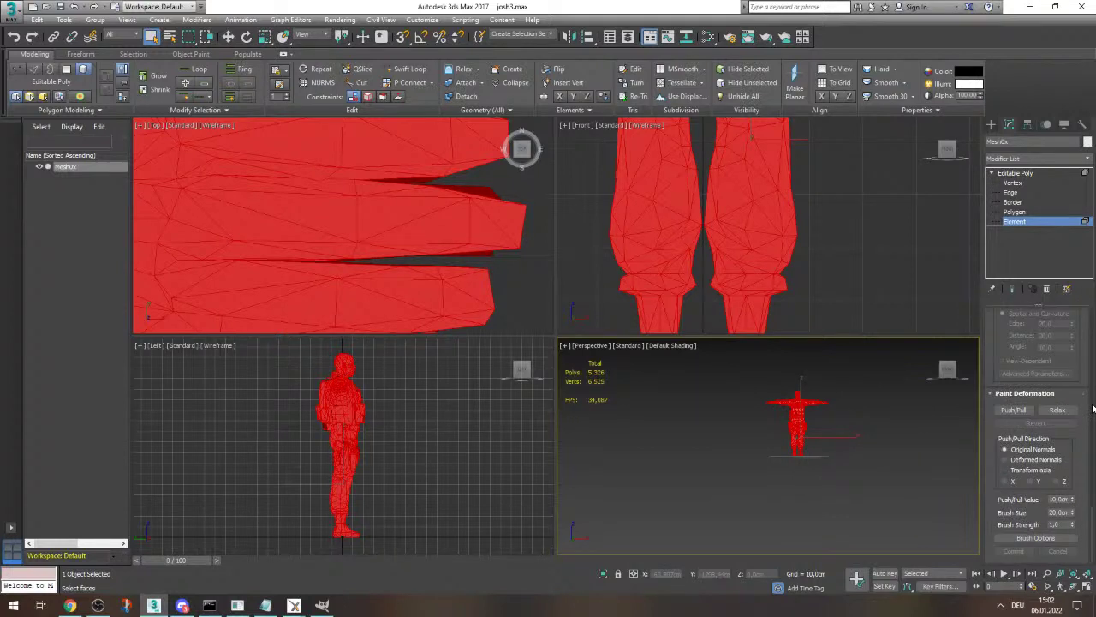
scroll(1093, 409, "up", 10)
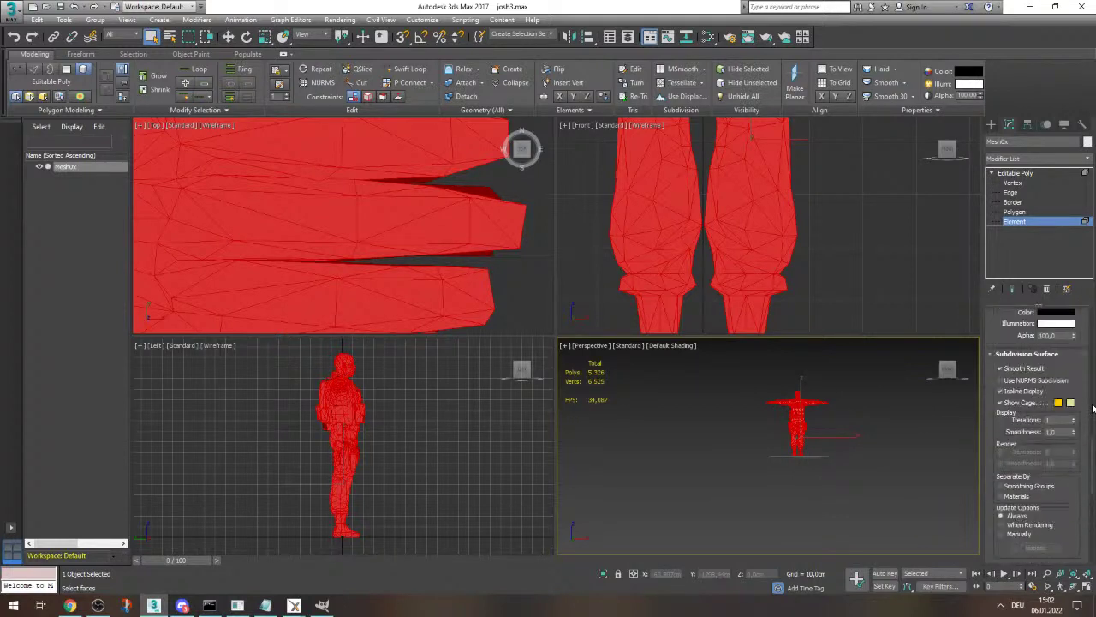
scroll(1094, 409, "up", 3)
scroll(1094, 410, "up", 5)
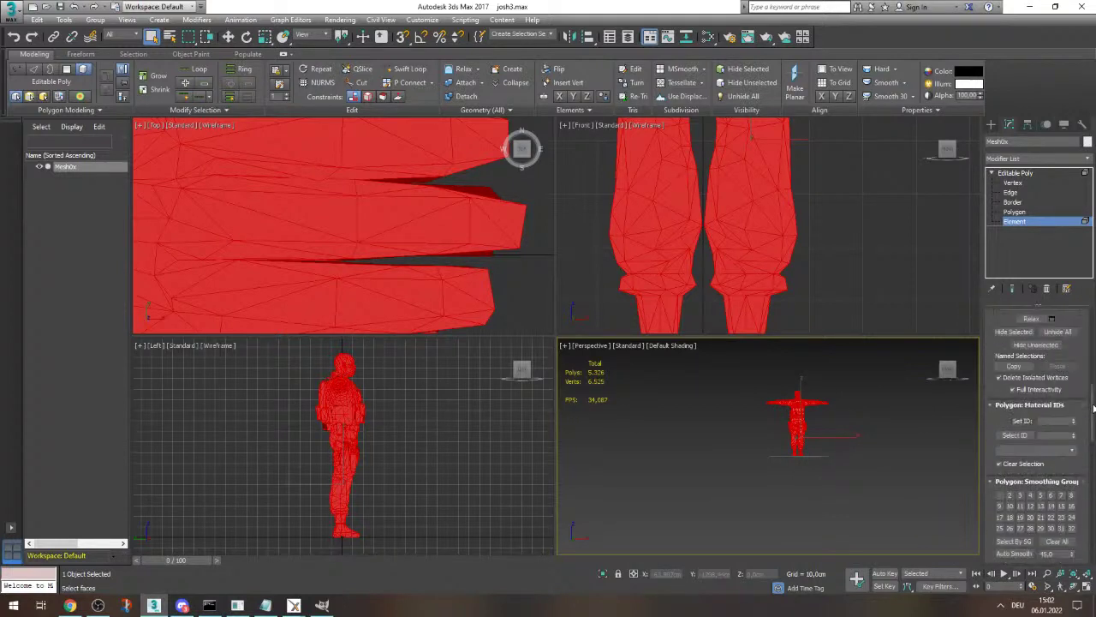
scroll(1094, 410, "up", 3)
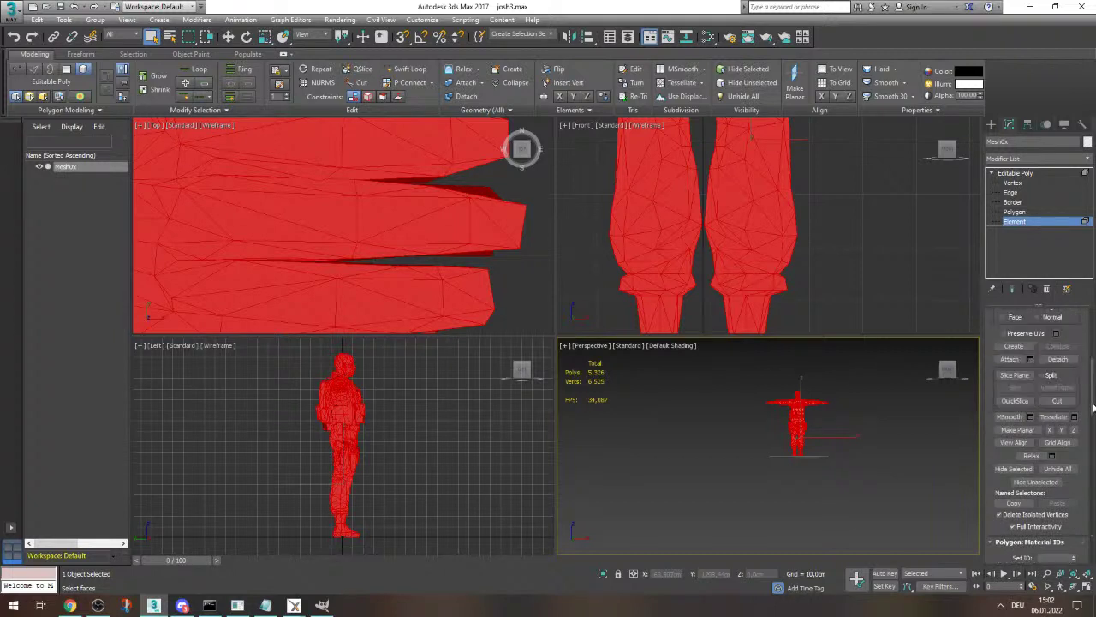
scroll(1094, 409, "down", 10)
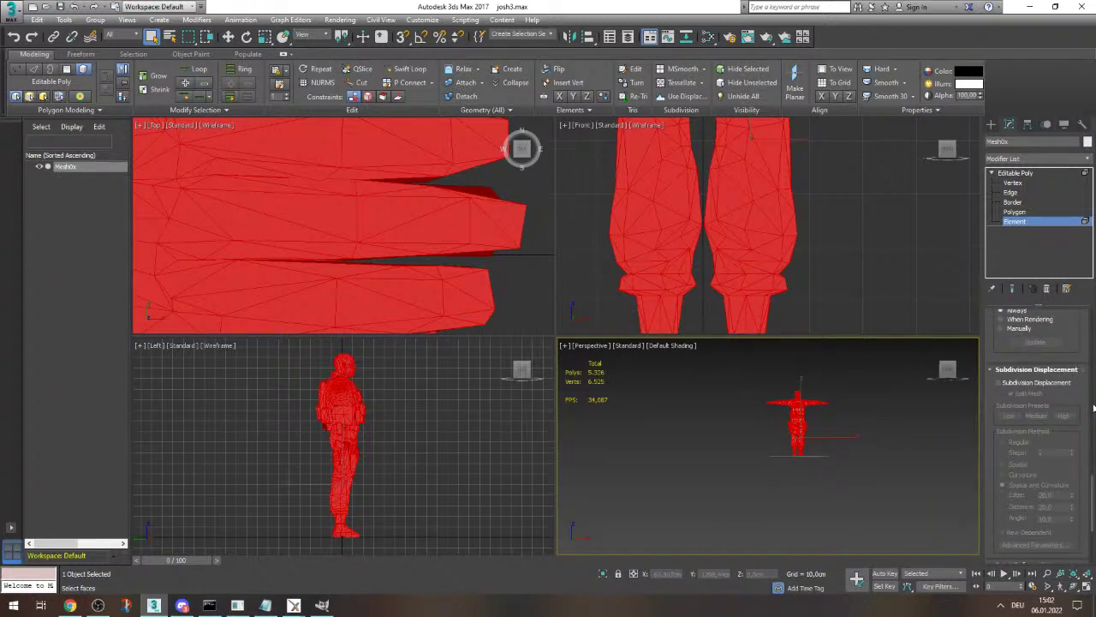
scroll(1091, 407, "down", 5)
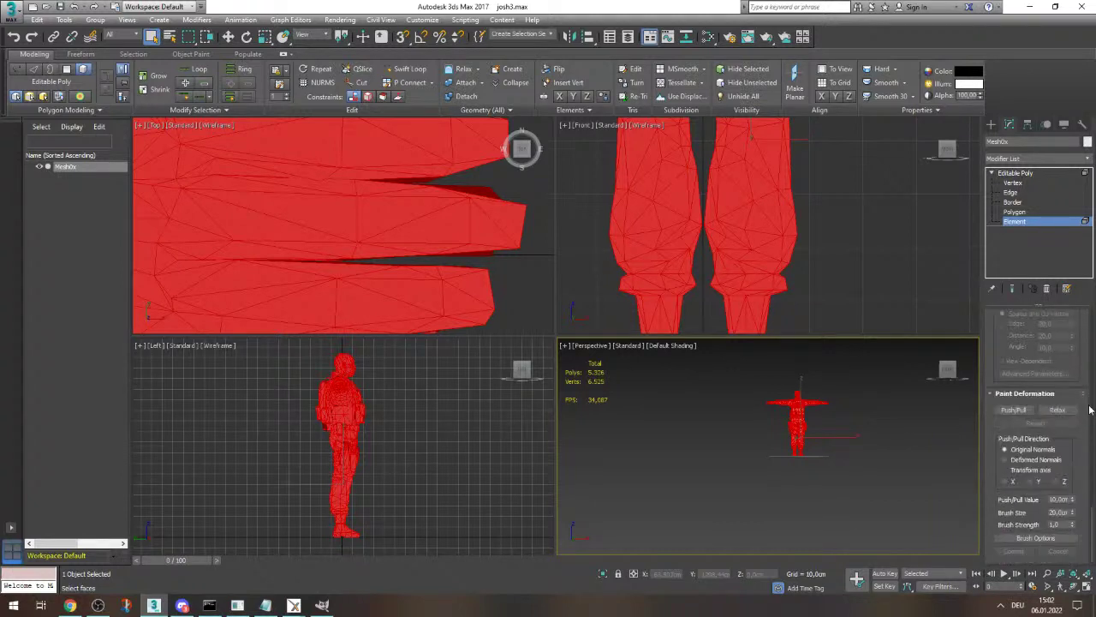
scroll(1089, 406, "up", 5)
scroll(1087, 404, "up", 5)
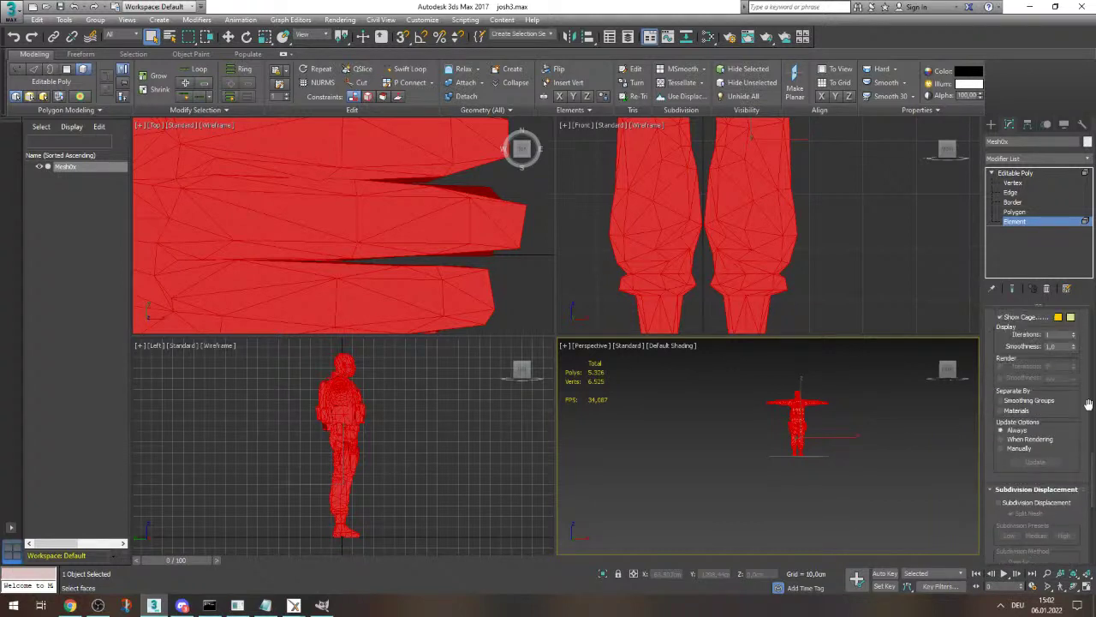
- Detach all selected elements of the soldier's body into a separate object, keeping the suggested name Object001
scroll(1088, 404, "up", 7)
scroll(1088, 404, "up", 12)
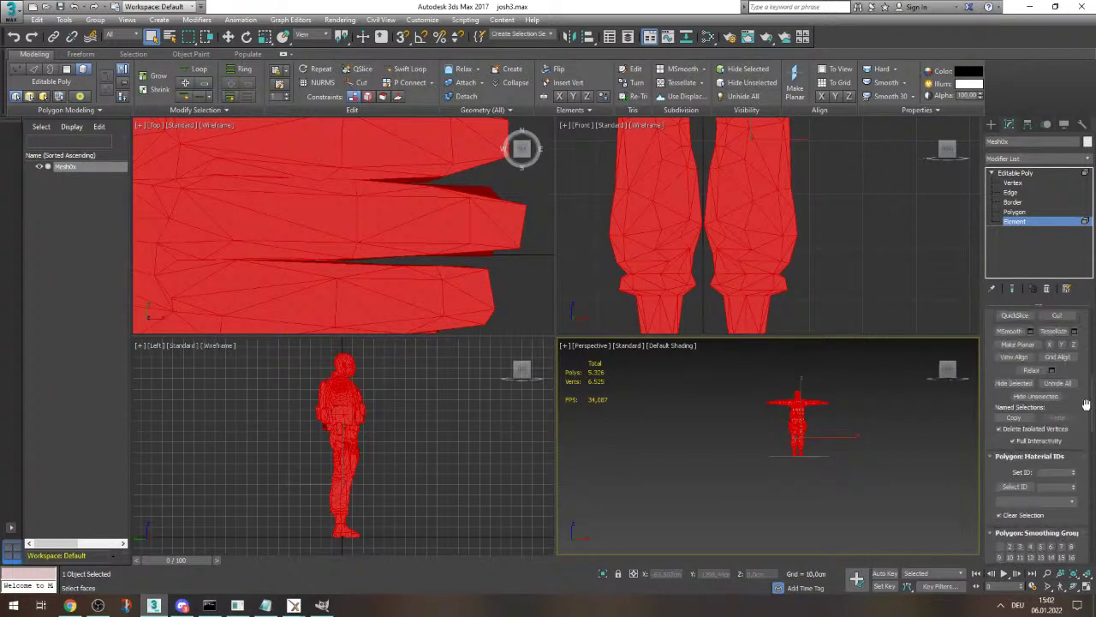
scroll(1086, 405, "up", 3)
left_click(1057, 342)
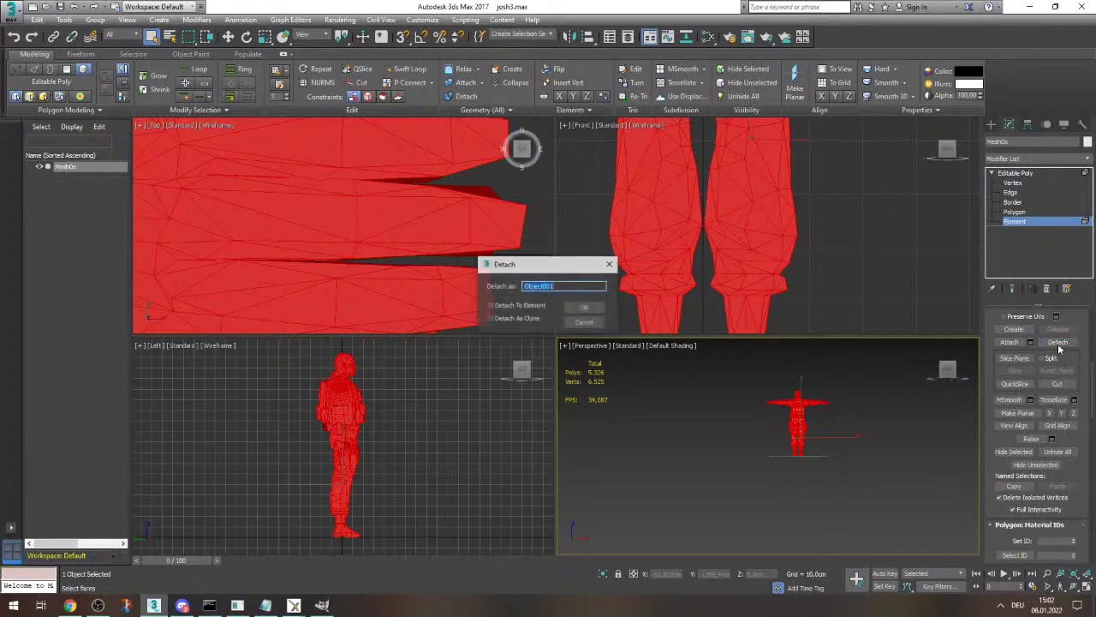
left_click(594, 310)
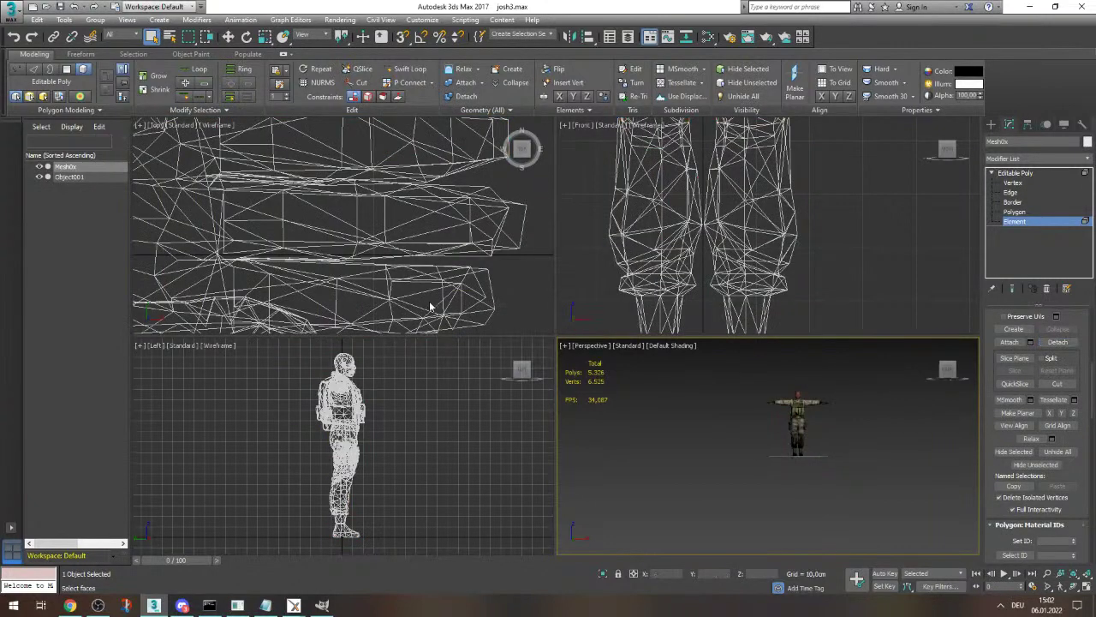
- Leave Element level on the emptied Mesh0x, delete that object and select the detached Object001
left_click(88, 266)
left_click(72, 168)
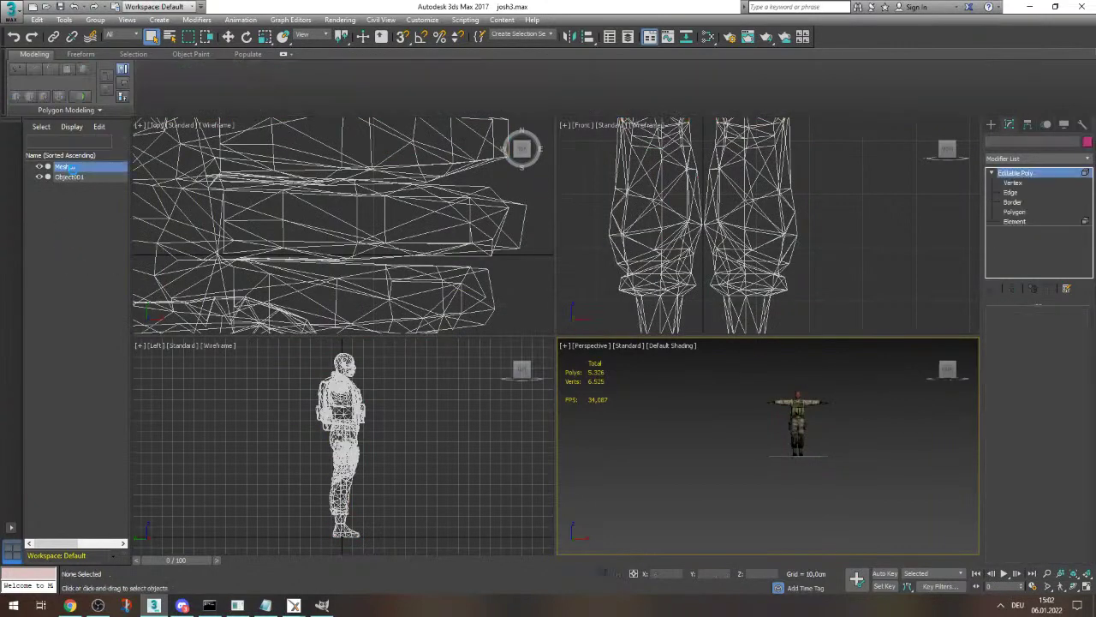
left_click(73, 177)
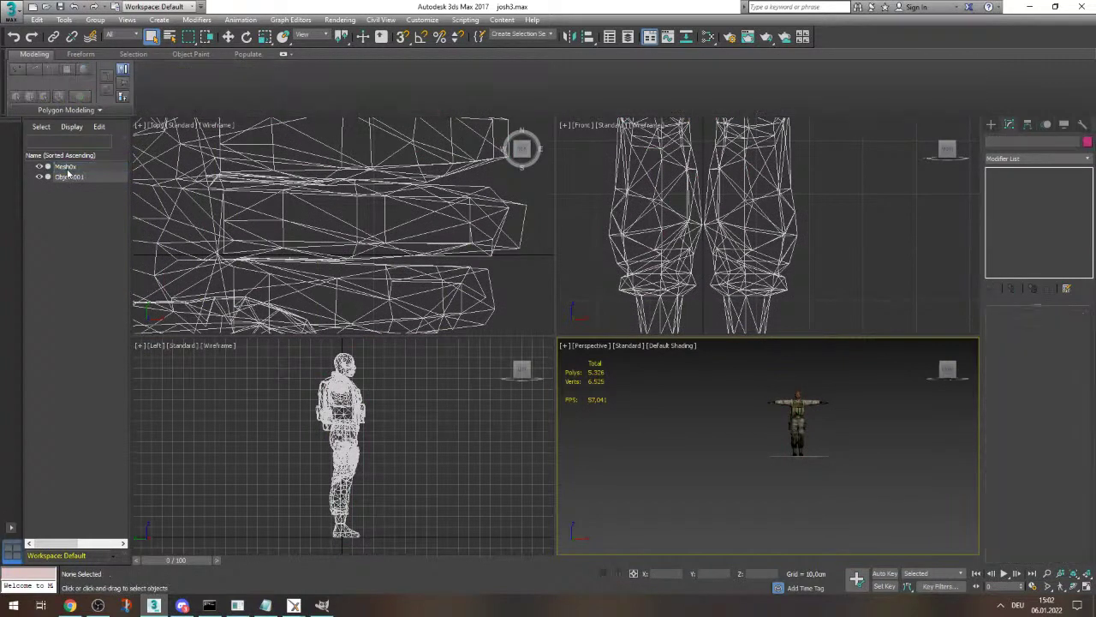
left_click(69, 168)
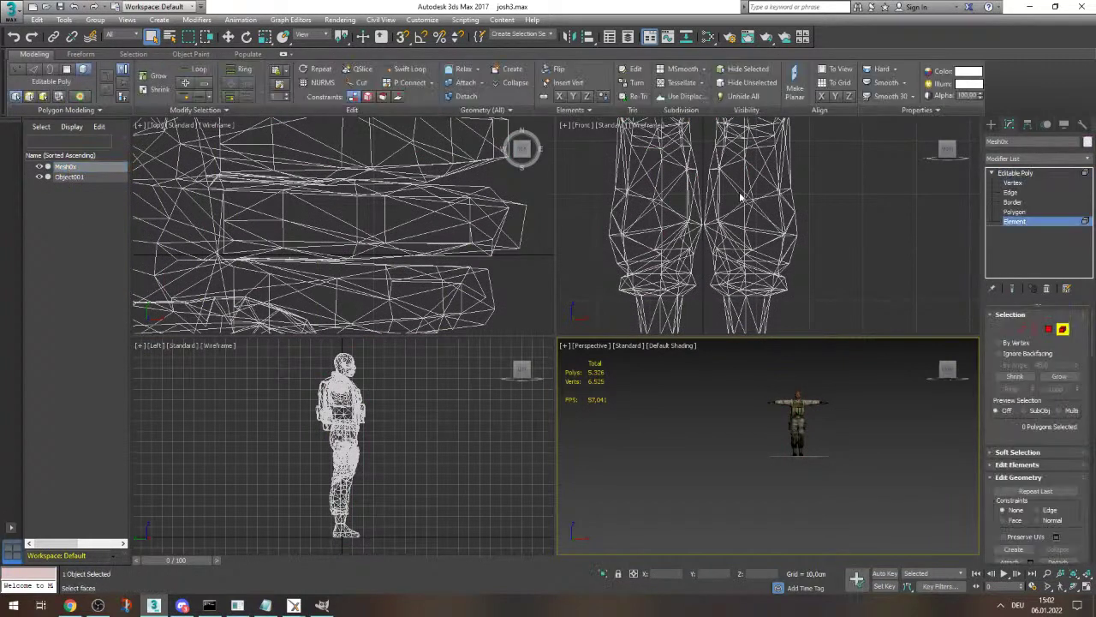
left_click(1015, 173)
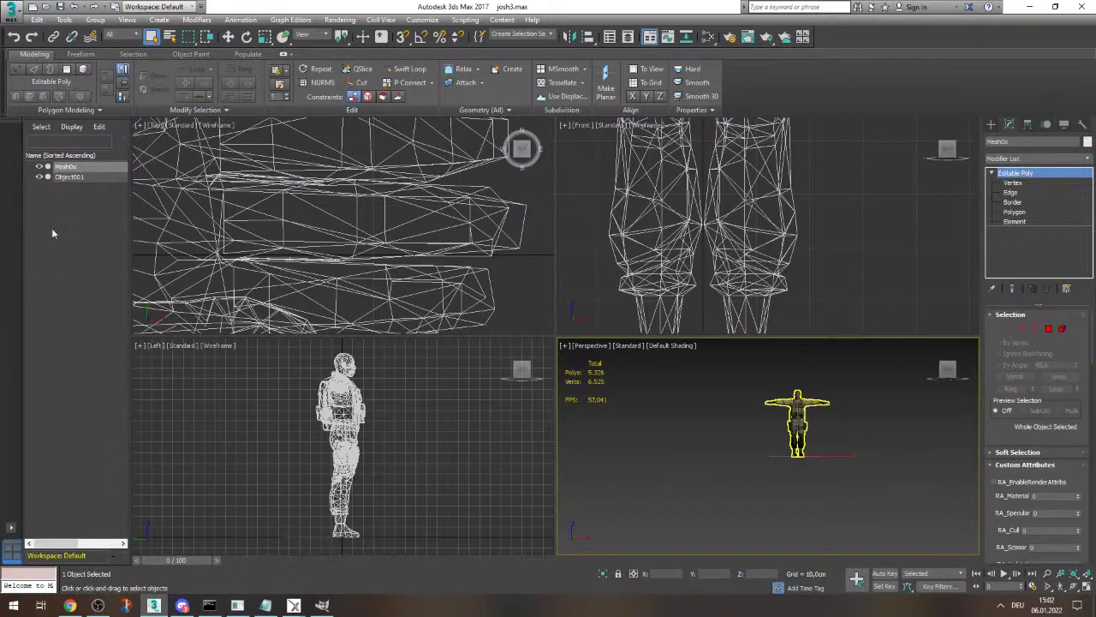
left_click(52, 227)
left_click(69, 166)
key("Delete")
left_click(82, 167)
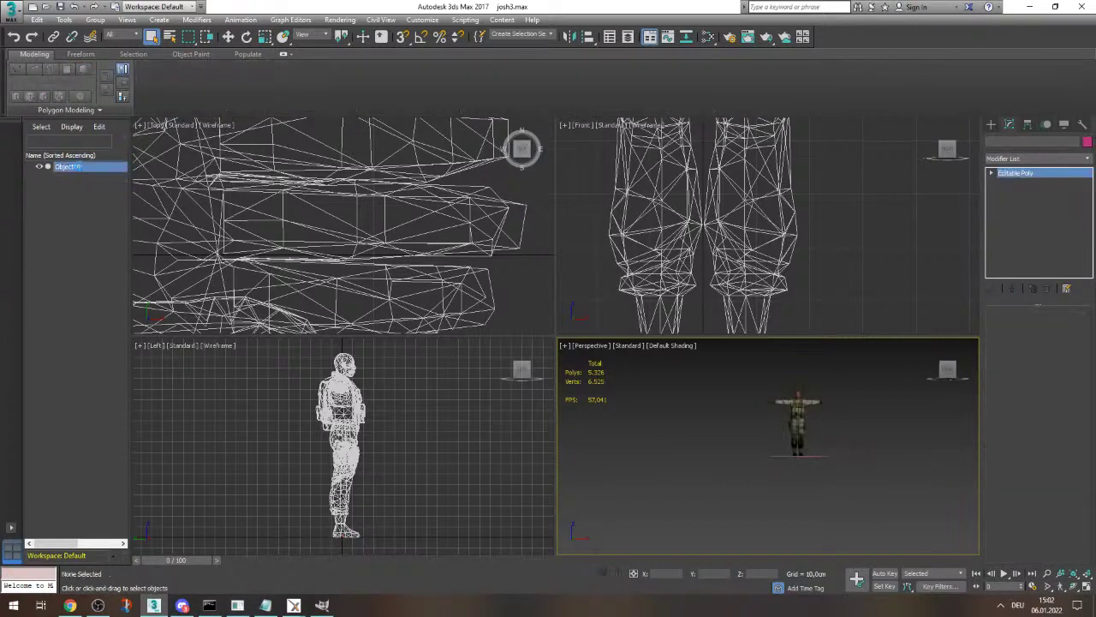
- Examine the legs of the detached body while scrubbing the timeline to frame 100 and back to frame 0
left_click(991, 173)
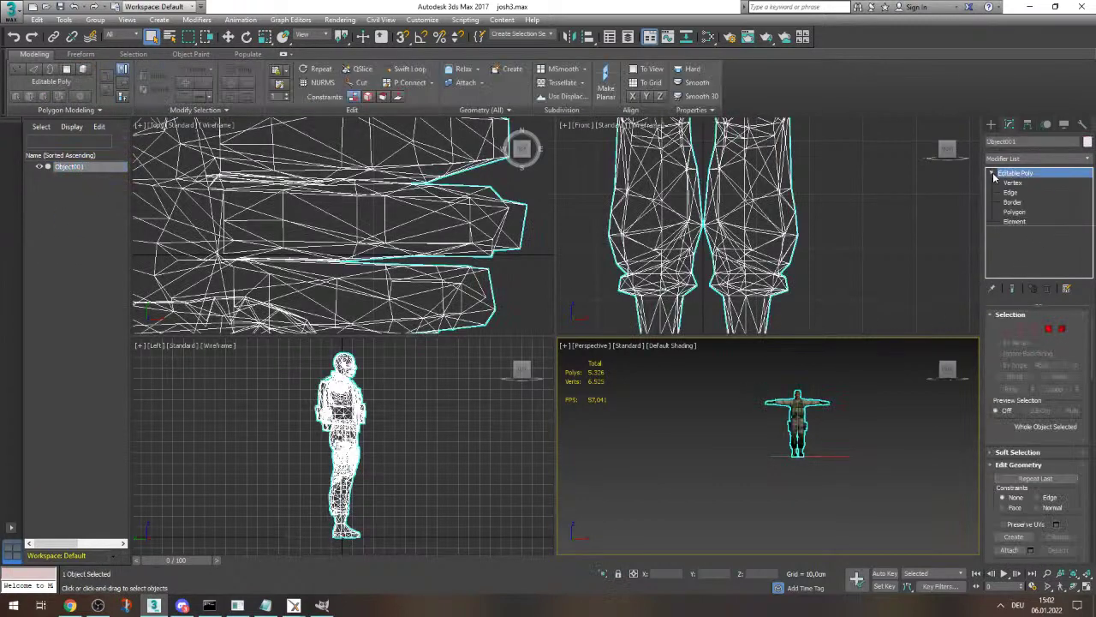
scroll(810, 442, "up", 6)
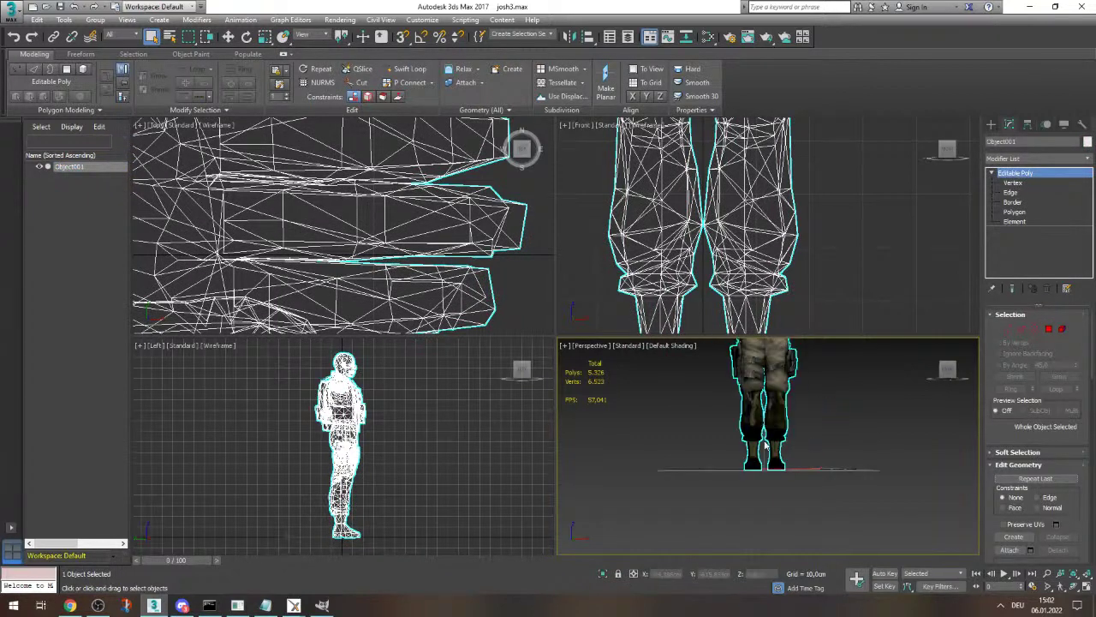
scroll(846, 537, "down", 5)
left_click_drag(908, 562, 978, 525)
scroll(827, 495, "up", 4)
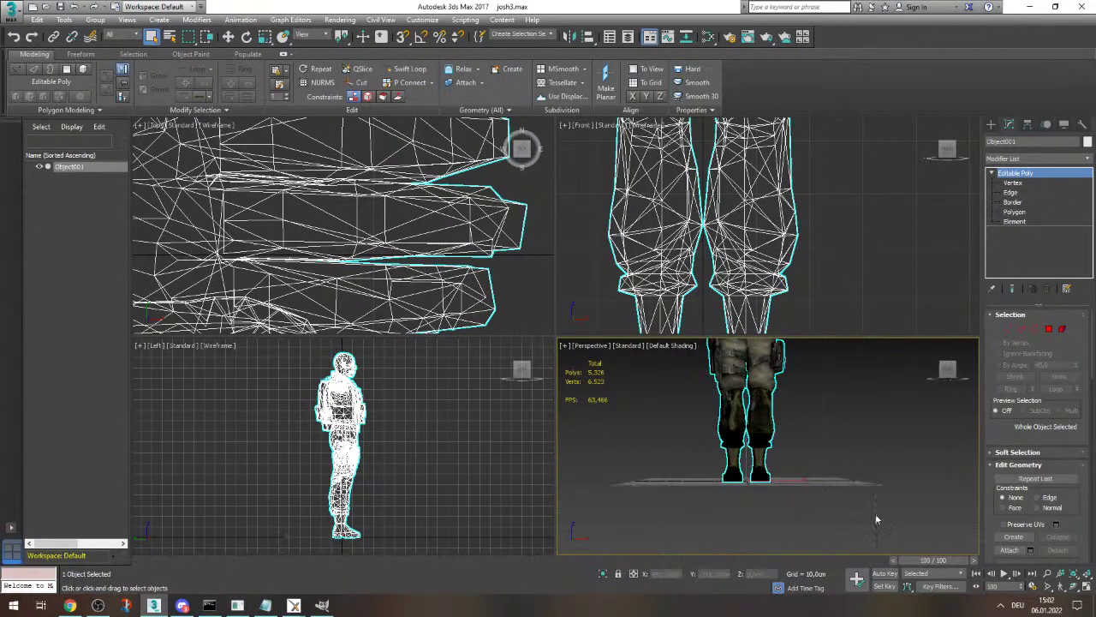
left_click_drag(940, 560, 79, 507)
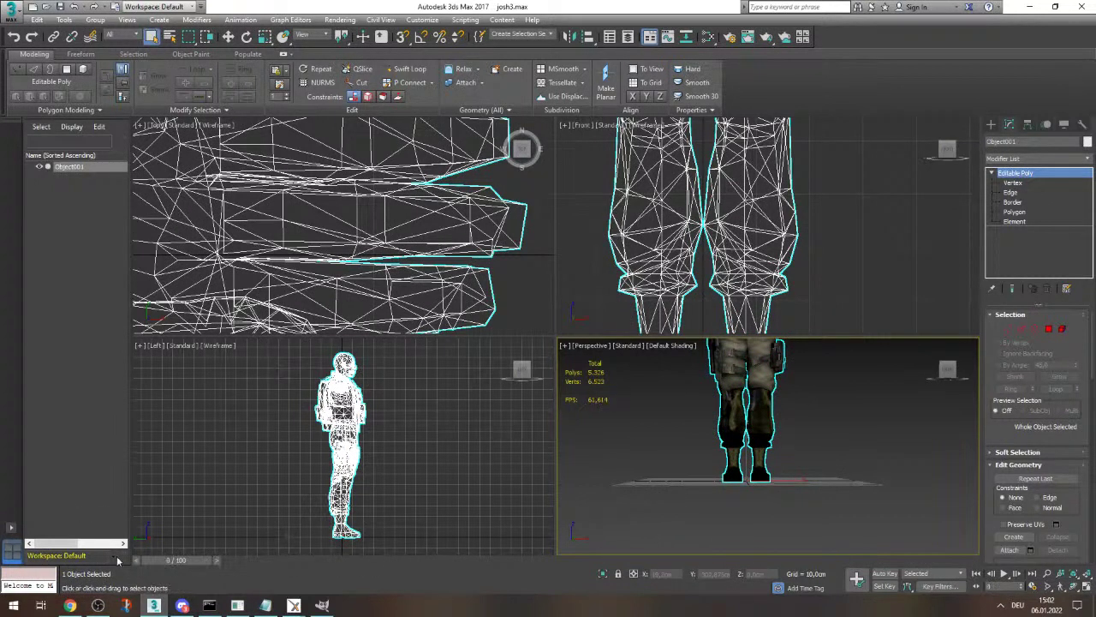
left_click_drag(180, 565, 4, 557)
- Select the polygons of both lower legs and feet of Object001 at the Polygon level
left_click(1014, 221)
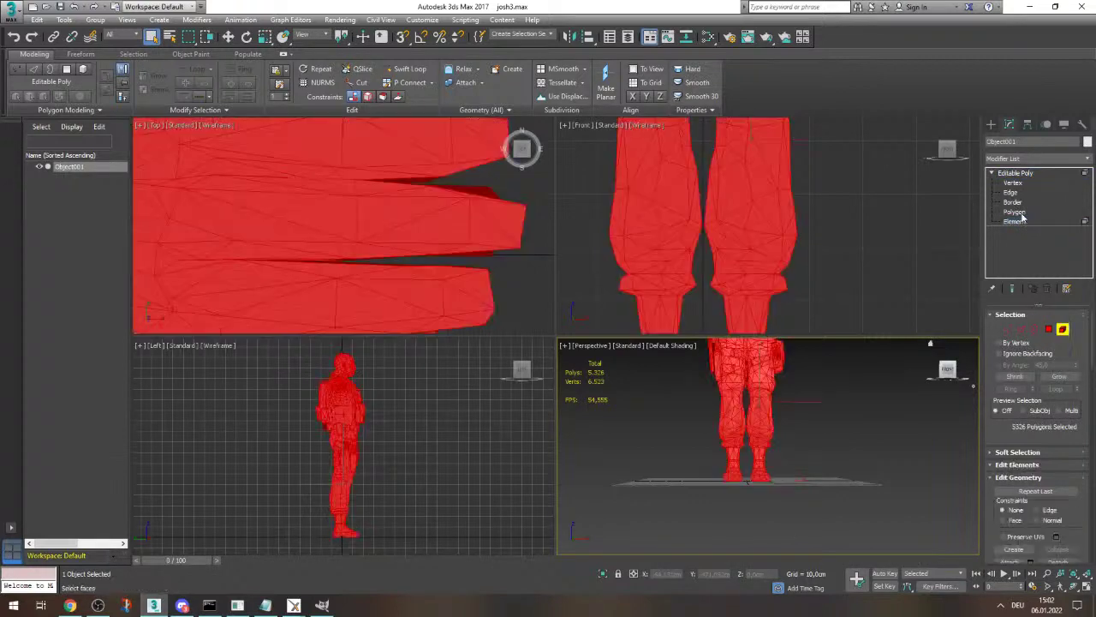
left_click(1014, 211)
left_click(787, 509)
left_click_drag(908, 512, 630, 390)
- Add the missed polygons just below both knees to the lower-leg selection and check it from the other side
scroll(761, 388, "up", 3)
scroll(761, 390, "up", 2)
left_click(771, 401, "ctrl")
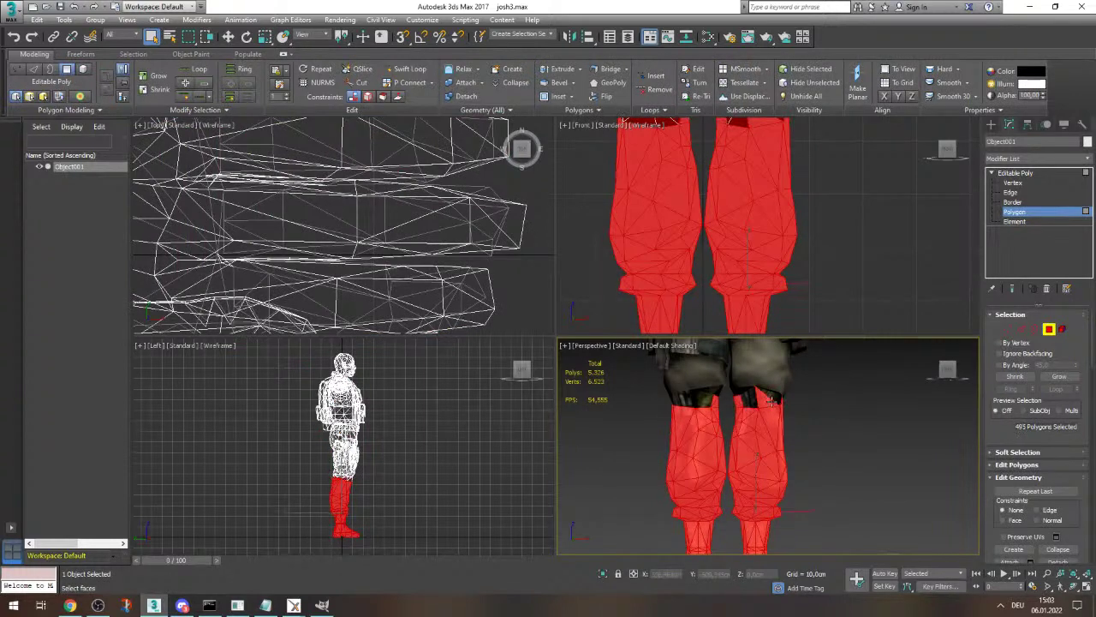
left_click(759, 399, "ctrl")
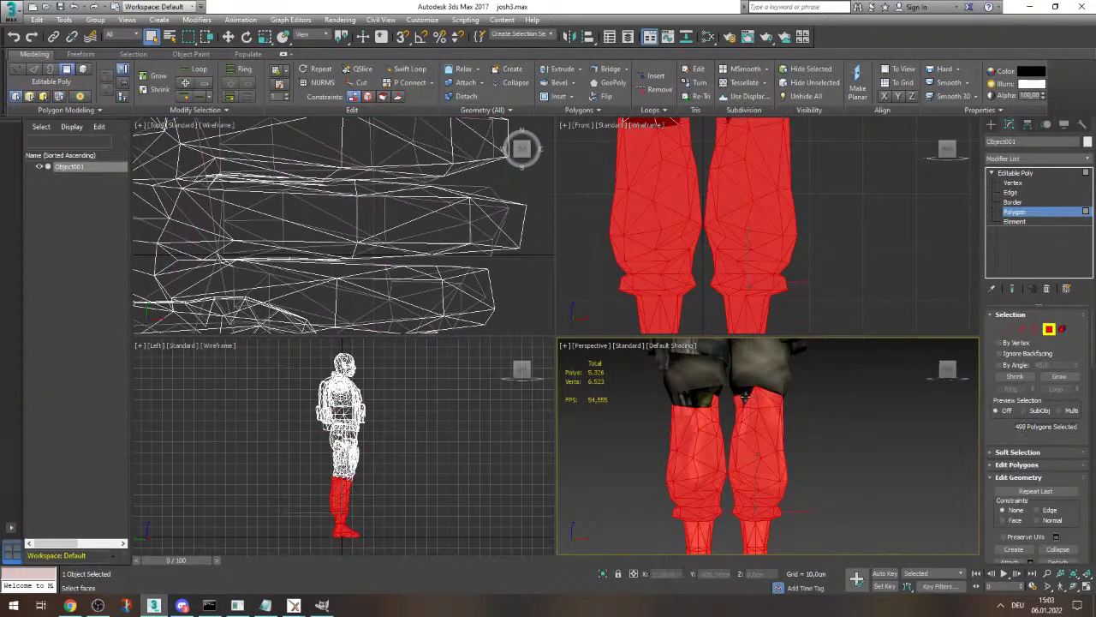
left_click(700, 398, "ctrl")
left_click(685, 399, "ctrl")
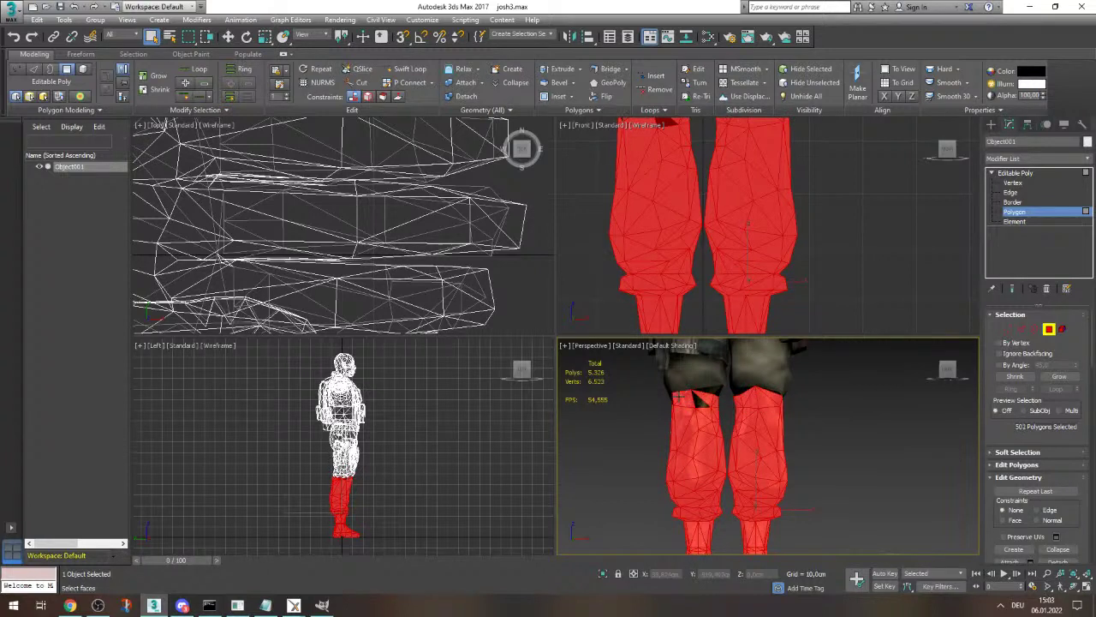
left_click(700, 400, "ctrl")
left_click(715, 391, "ctrl")
left_click_drag(953, 370, 1016, 373)
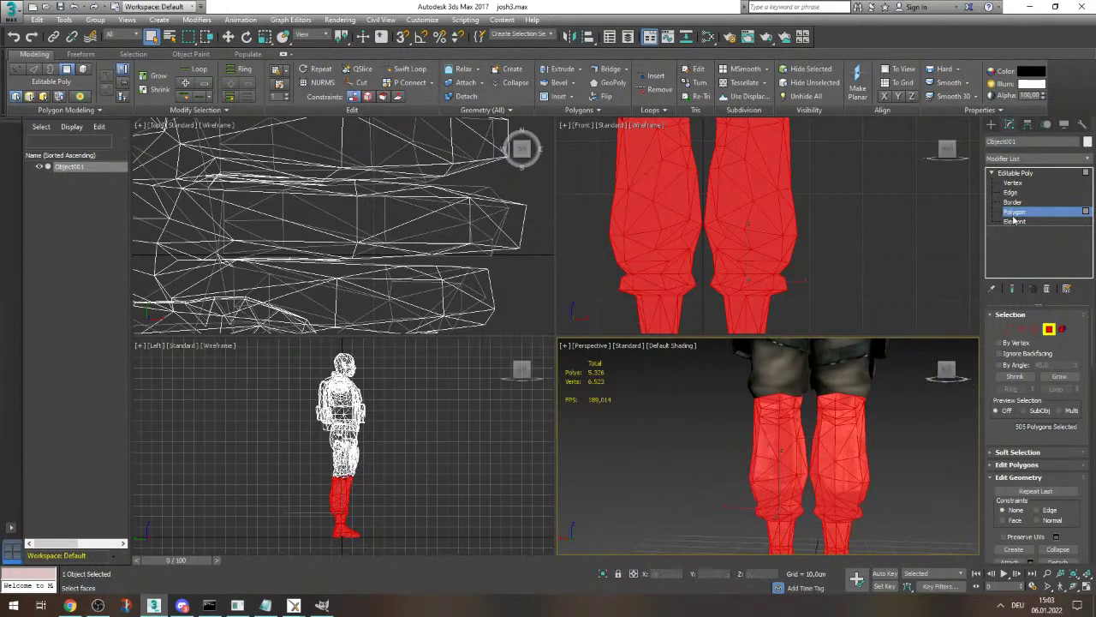
- Apply an Unwrap UVW modifier to the selected lower-leg polygons and open the UV Editor
left_click(1086, 161)
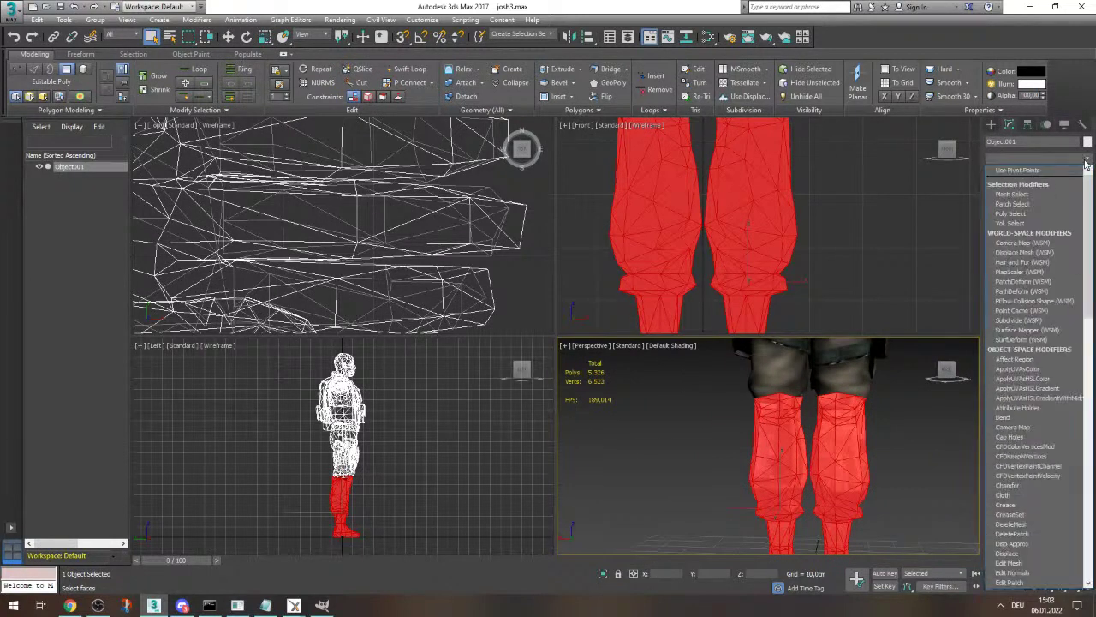
type("uvw")
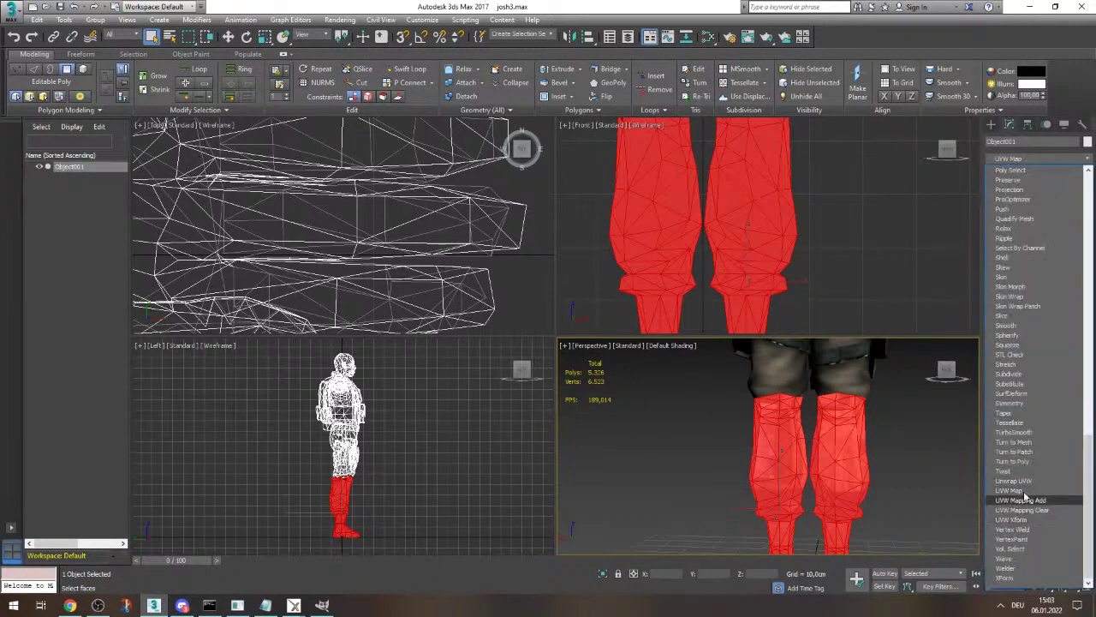
left_click(1014, 480)
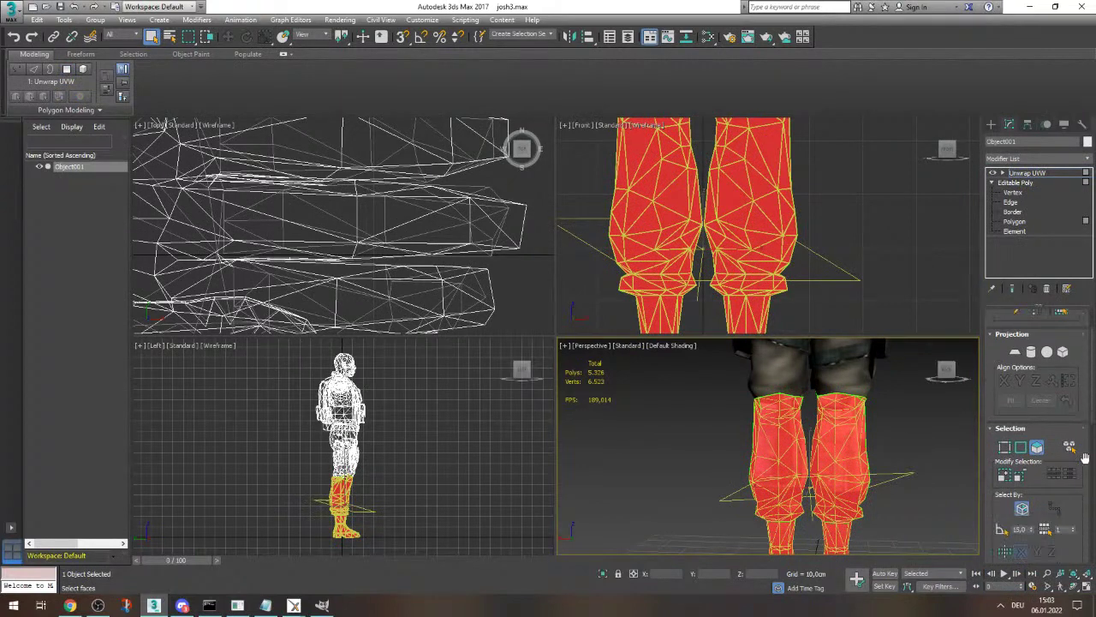
scroll(1035, 442, "down", 5)
left_click(1066, 479)
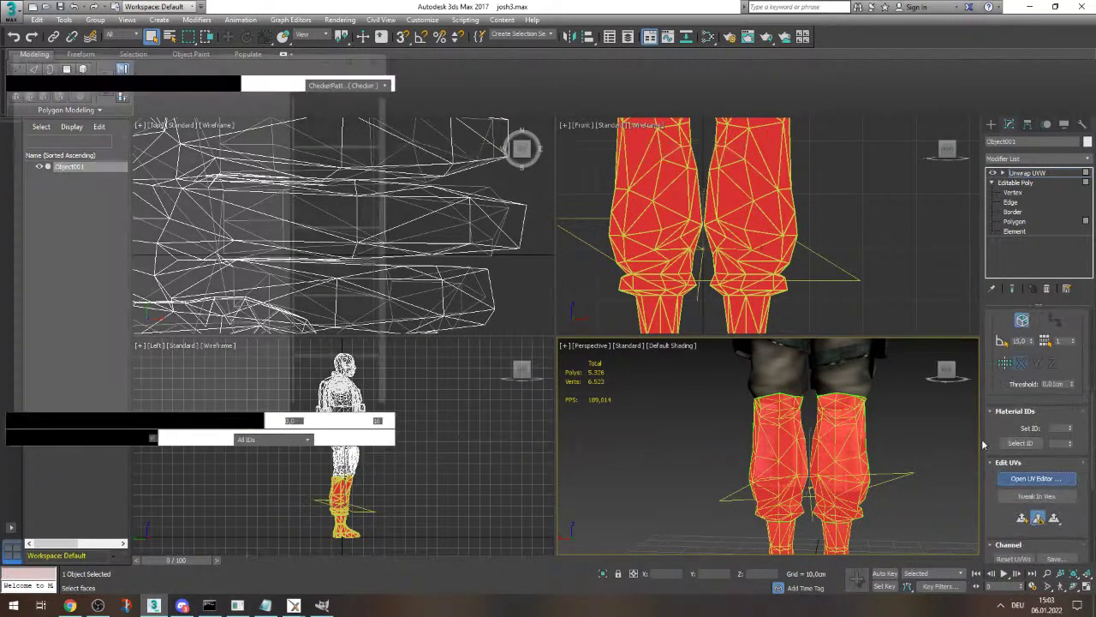
- Display the body texture Map #23 as the UV background and maximize the Edit UVWs window
scroll(225, 248, "up", 2)
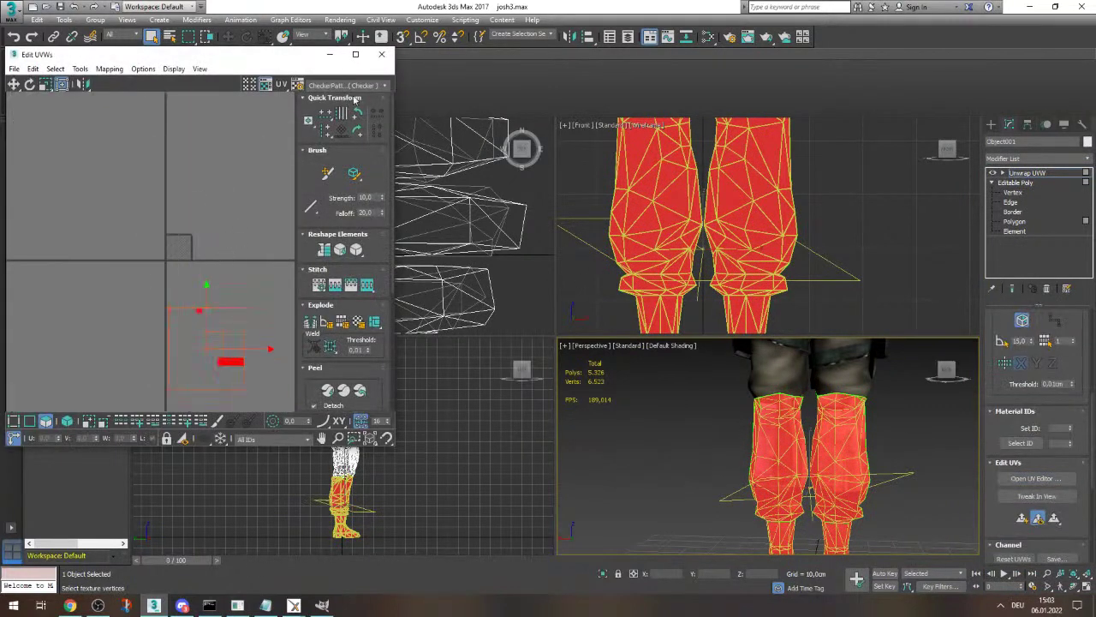
left_click(347, 86)
left_click(347, 97)
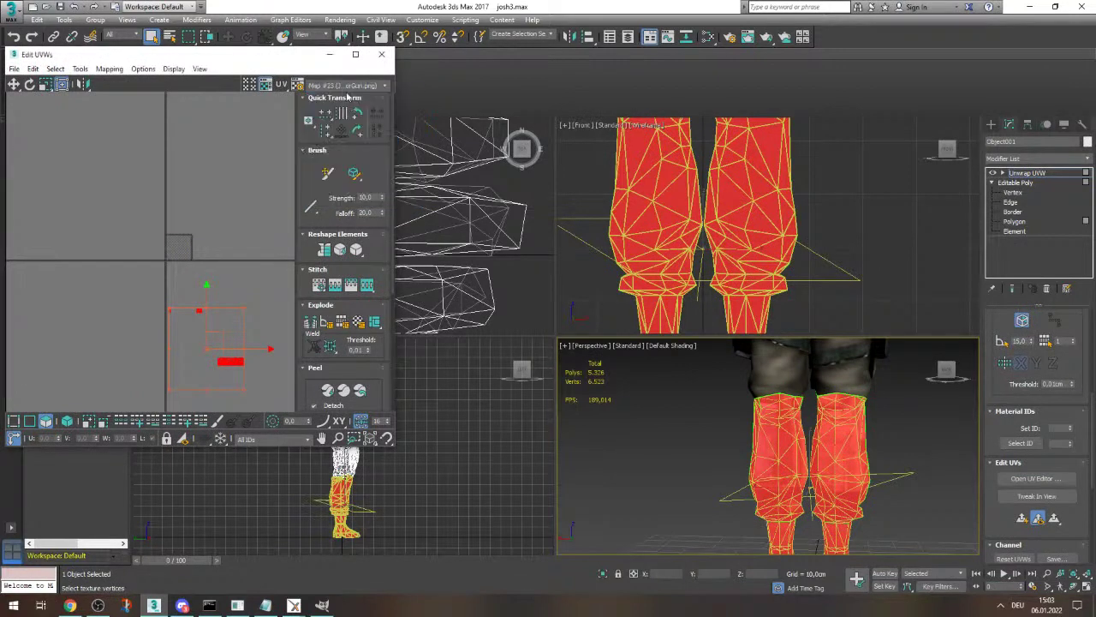
double_click(268, 55)
- Move the lower-leg UVs so their wide shell covers the upper edge of the body texture
scroll(570, 393, "up", 3)
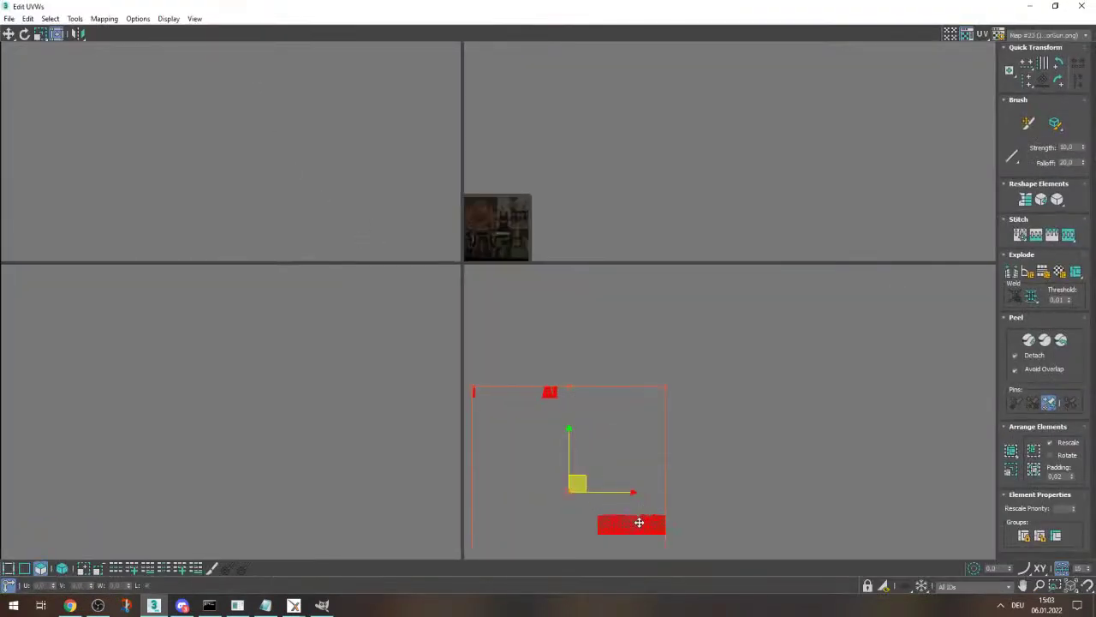
left_click_drag(639, 521, 522, 219)
scroll(523, 208, "up", 5)
left_click_drag(524, 273, 439, 209)
scroll(439, 209, "down", 5)
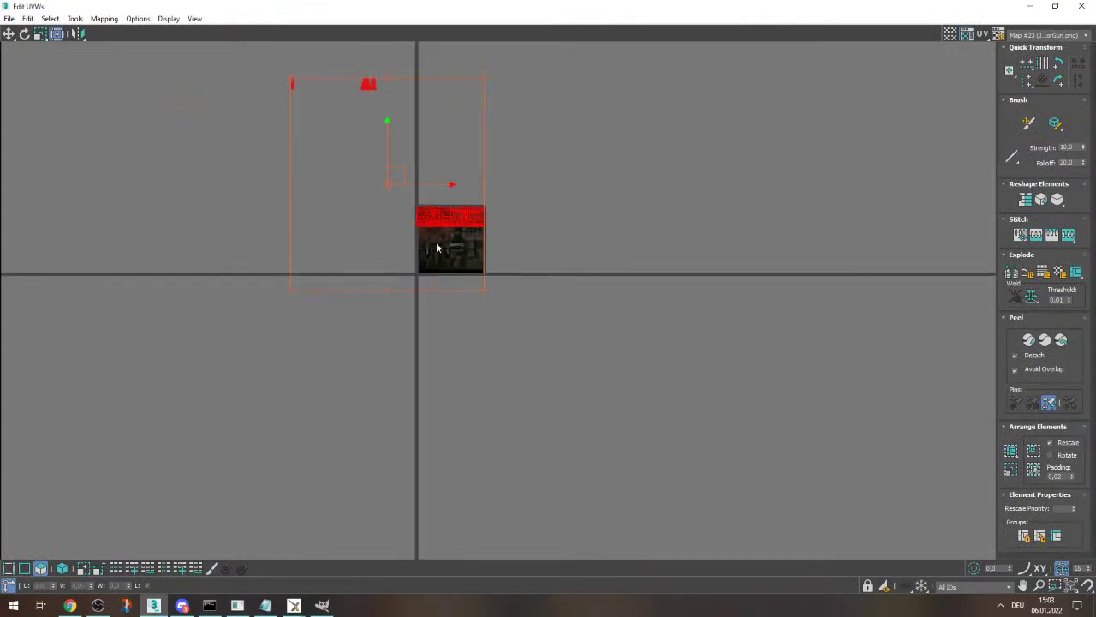
- Scale the lower-leg UVs horizontally so the wide shell spans about two fifths of the texture's width at its upper-right corner
scroll(436, 241, "up", 2)
left_click_drag(192, 325, 389, 321)
scroll(468, 206, "up", 6)
scroll(416, 329, "down", 3)
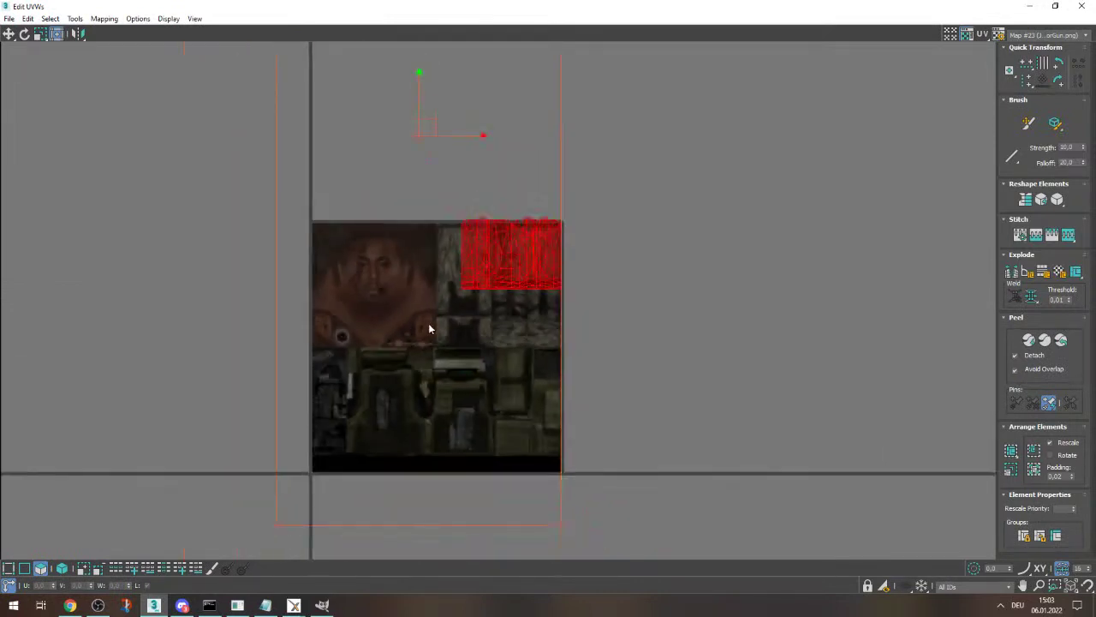
scroll(429, 326, "up", 2)
scroll(228, 547, "down", 5)
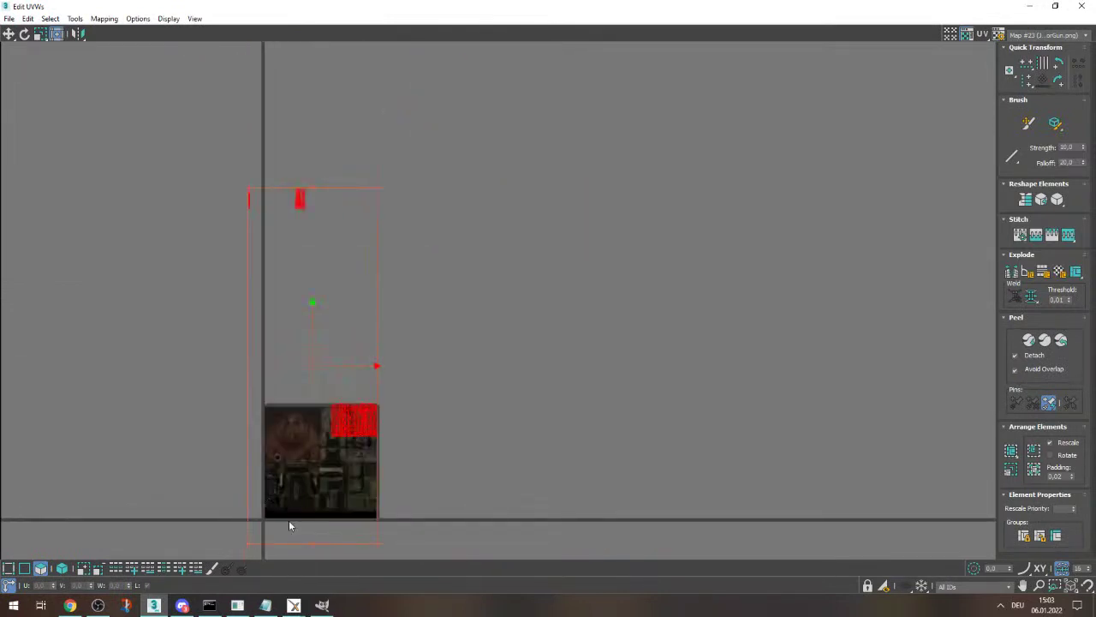
- Narrow the lower-leg UV shell to about a quarter of the body texture's width and lower it along the texture's right edge
scroll(289, 523, "up", 3)
left_click_drag(225, 545, 352, 557)
left_click_drag(352, 604, 325, 605)
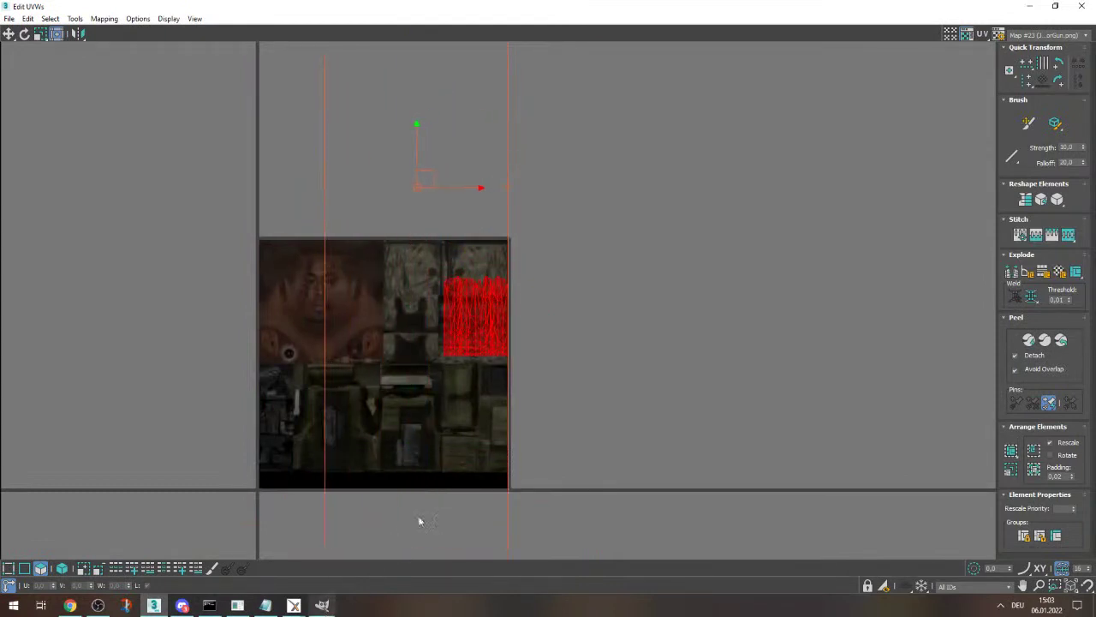
scroll(418, 519, "down", 2)
middle_click_drag(478, 242, 446, 412)
left_click_drag(456, 114, 459, 160)
left_click(778, 255)
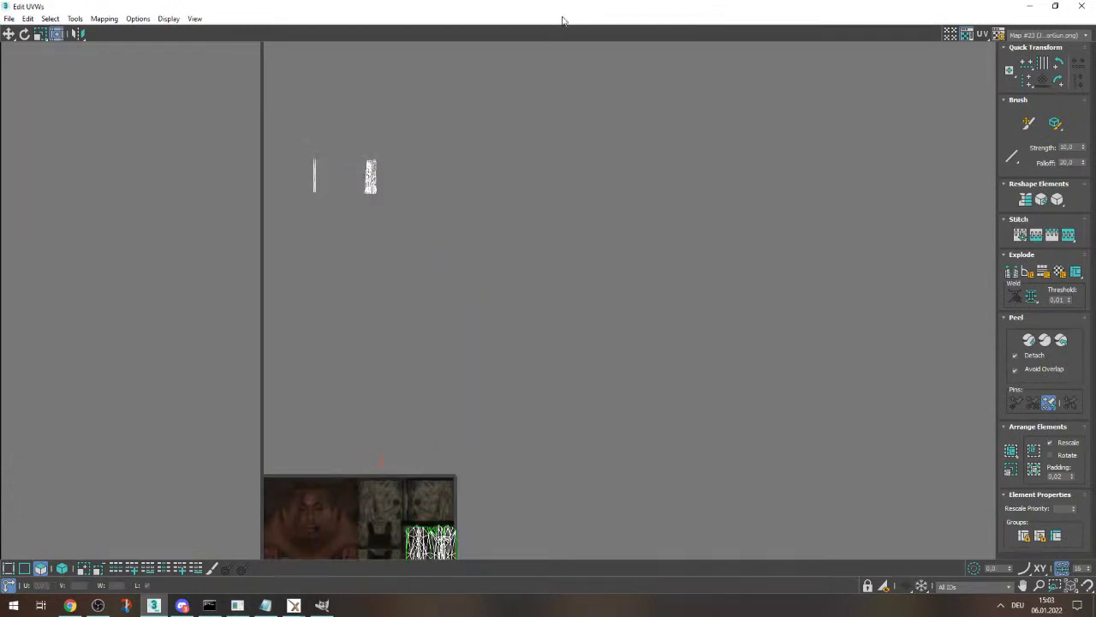
- Close the UV editor and examine how the texture lies on the lower legs from the front and side
left_click_drag(560, 17, 433, 53)
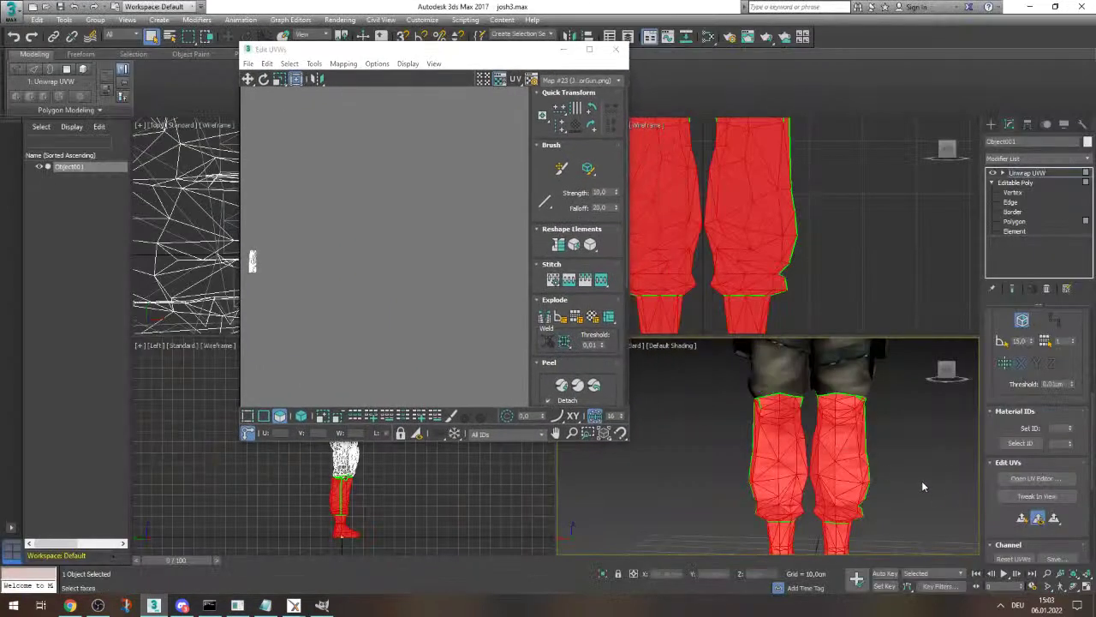
scroll(902, 392, "down", 5)
scroll(901, 379, "up", 5)
left_click(946, 371)
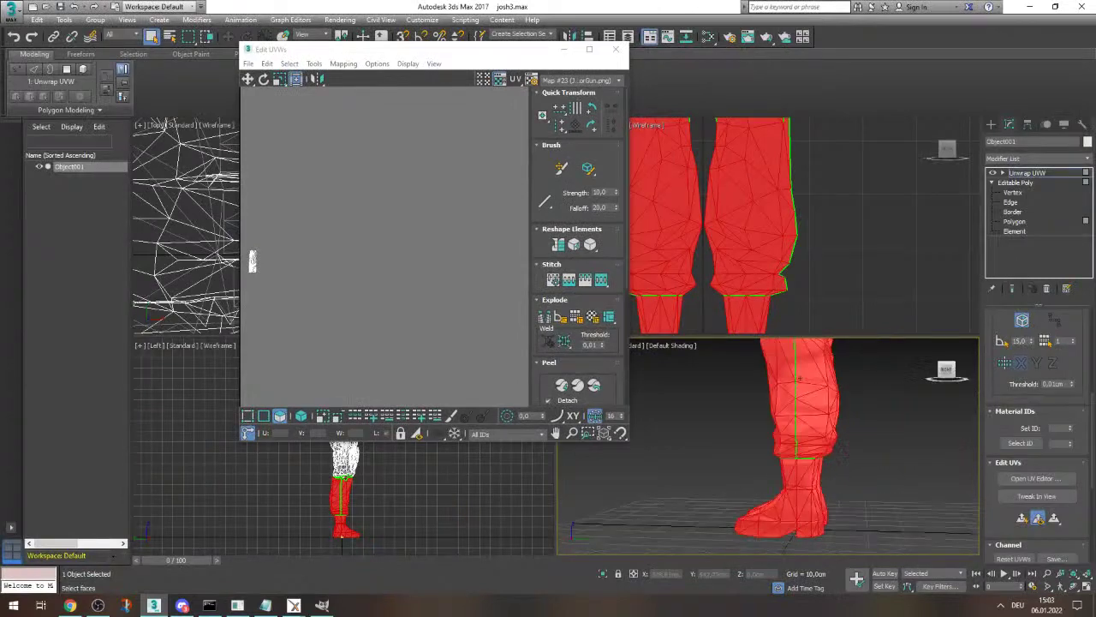
left_click(616, 49)
scroll(668, 431, "down", 4)
scroll(712, 421, "up", 4)
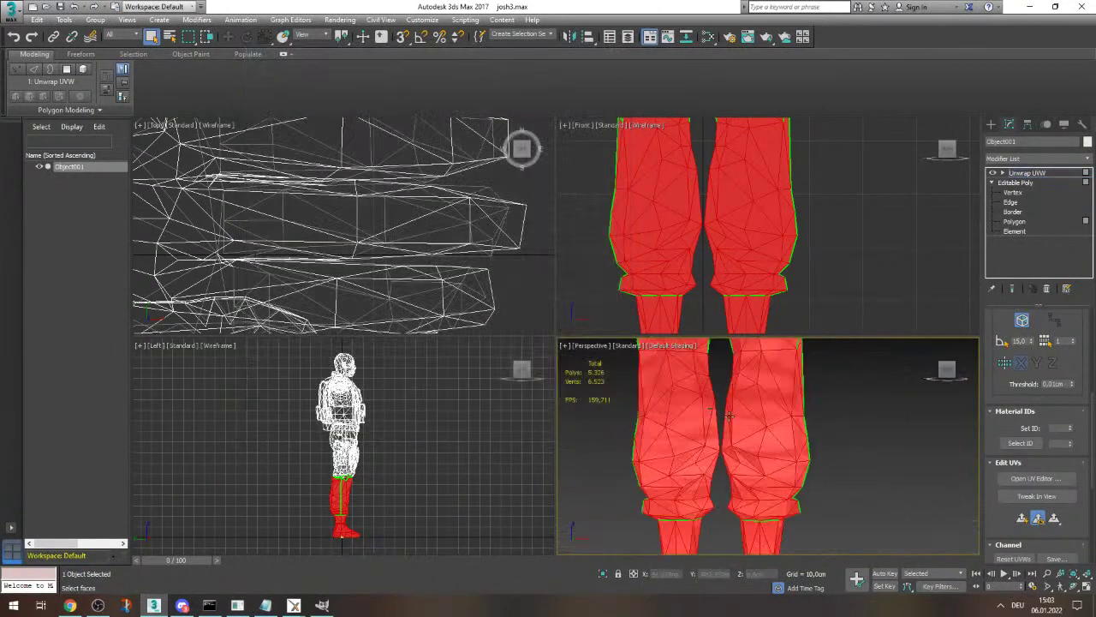
scroll(738, 416, "down", 3)
left_click(73, 364)
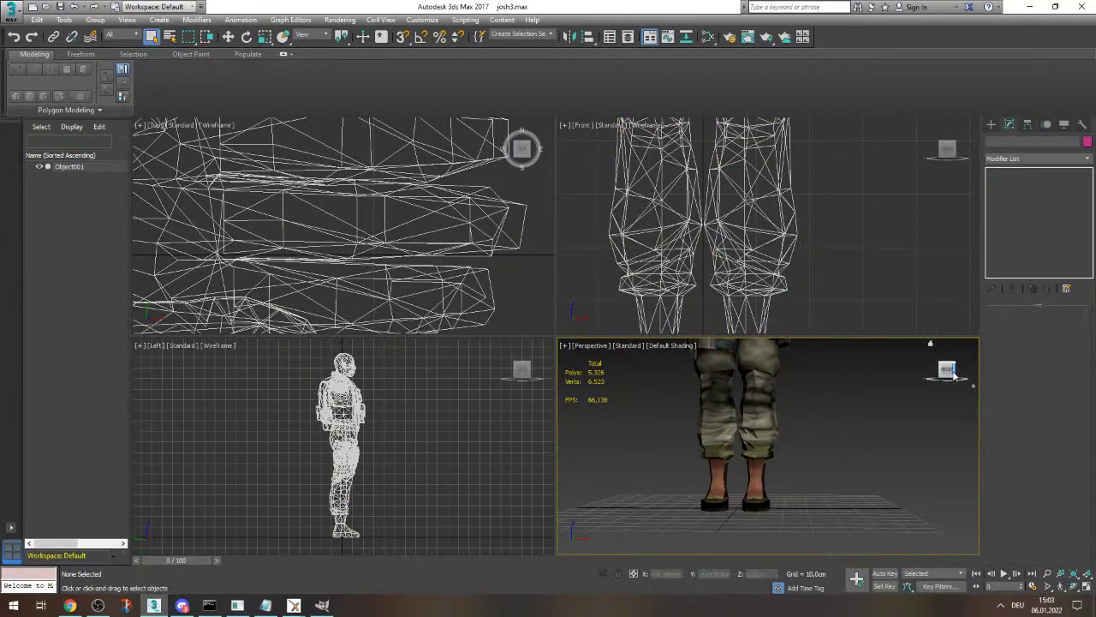
middle_click_drag(828, 424, 830, 449, "alt")
scroll(829, 451, "down", 8)
- Delete the Unwrap UVW modifier from the soldier model Object001
left_click(808, 431)
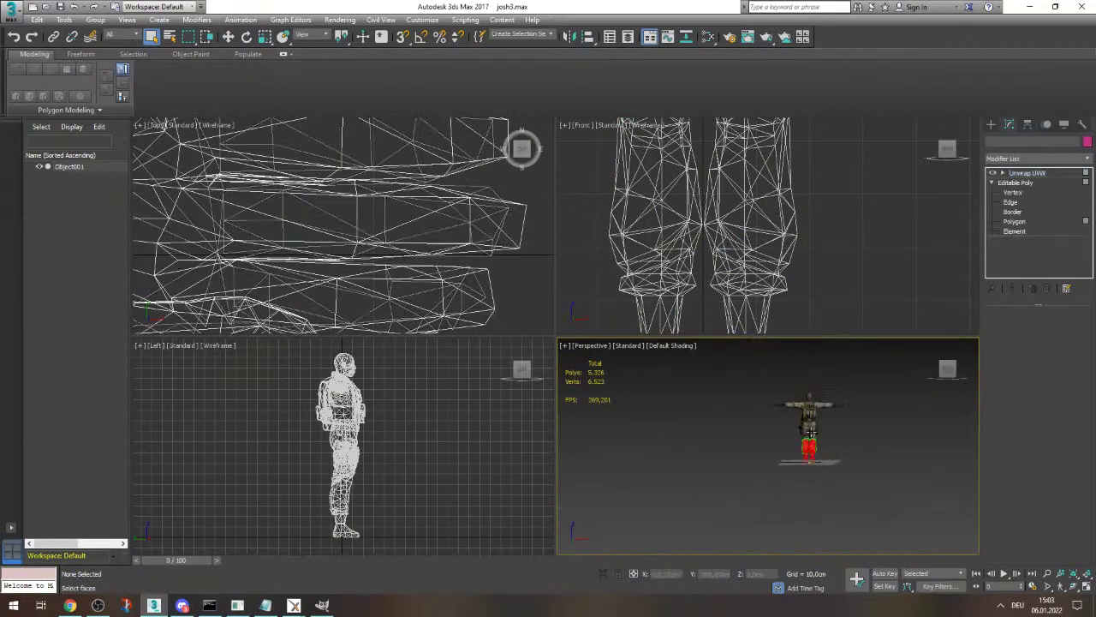
left_click(993, 183)
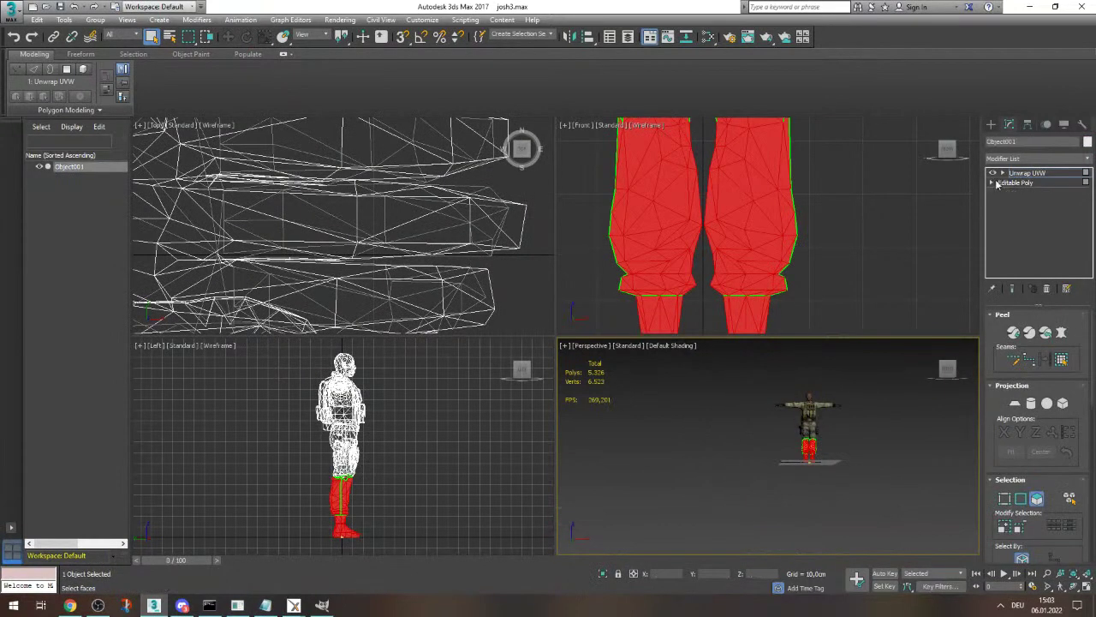
right_click(1021, 175)
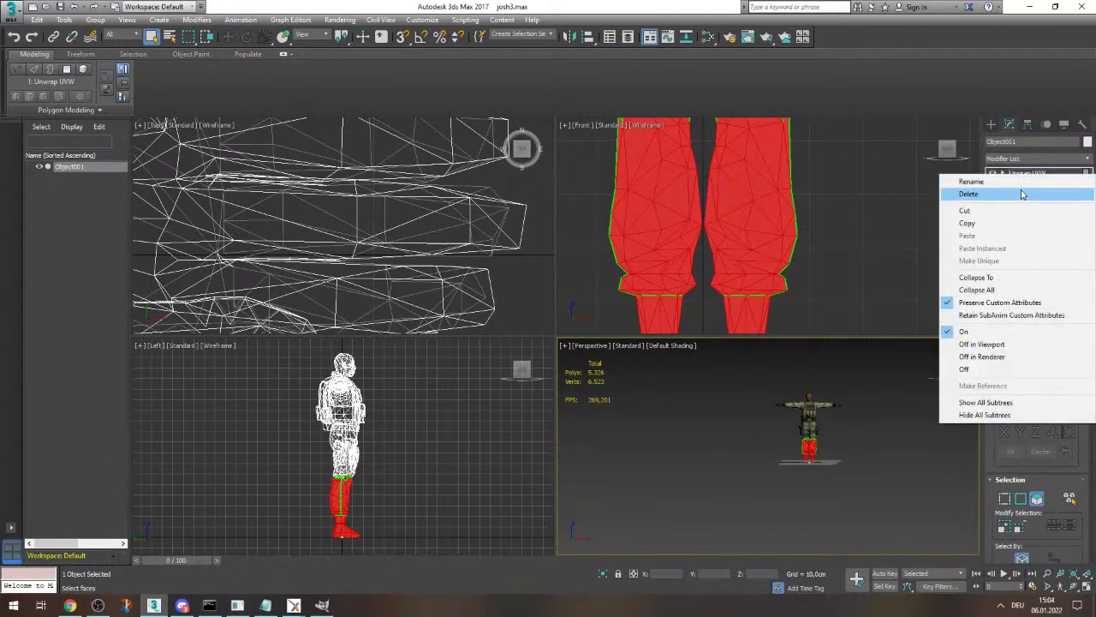
left_click(1021, 193)
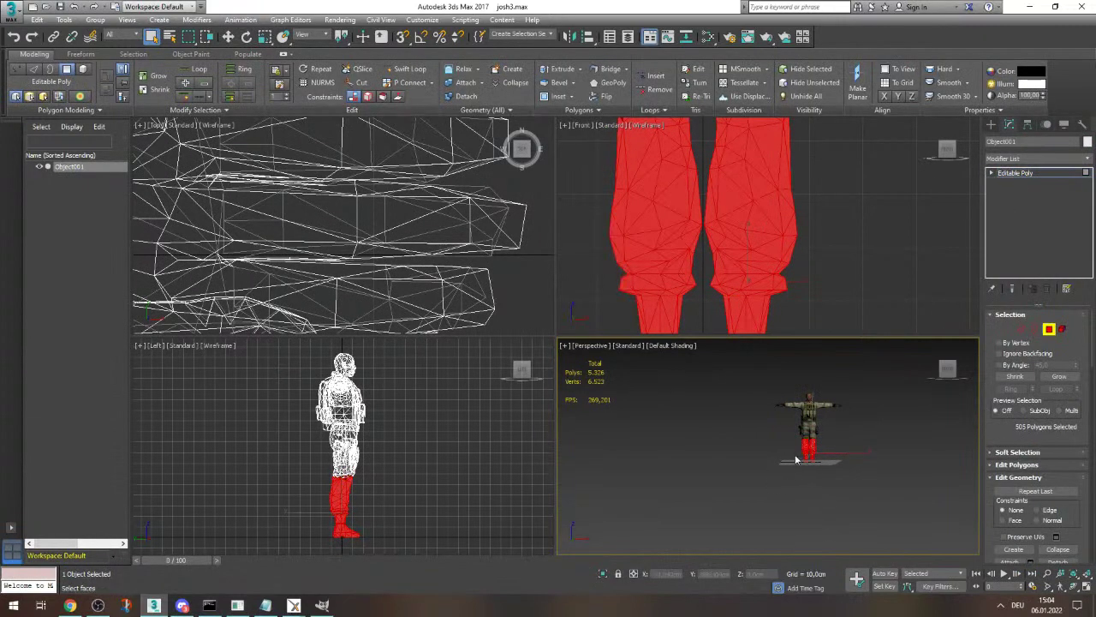
- Convert the soldier model to Editable Poly again and clear its polygon selection
scroll(820, 437, "up", 5)
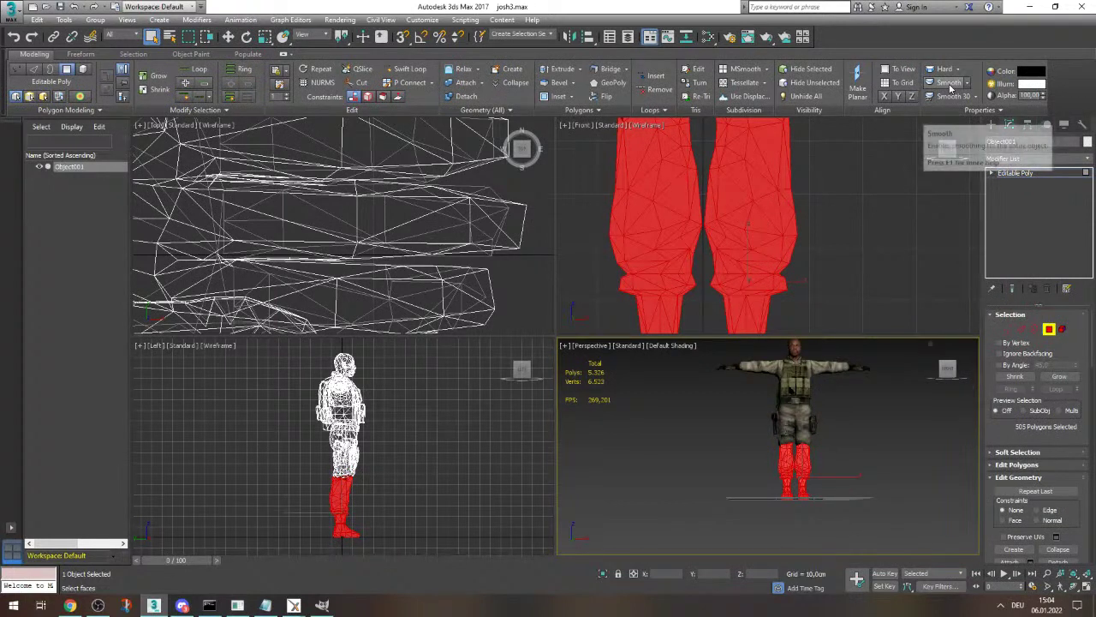
scroll(698, 444, "down", 4)
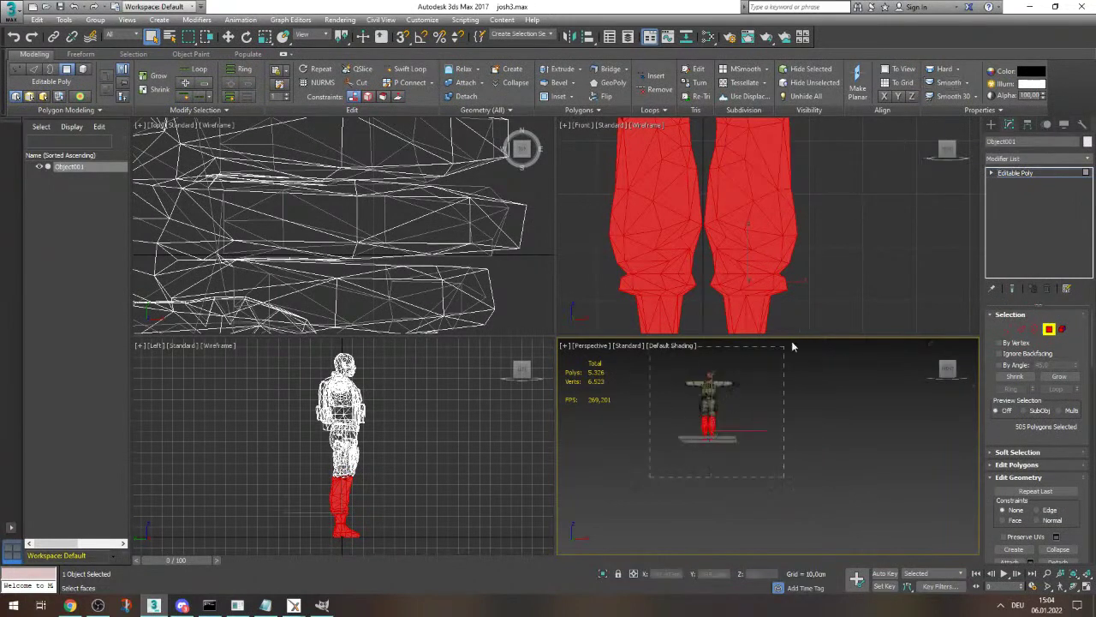
left_click_drag(793, 342, 797, 340)
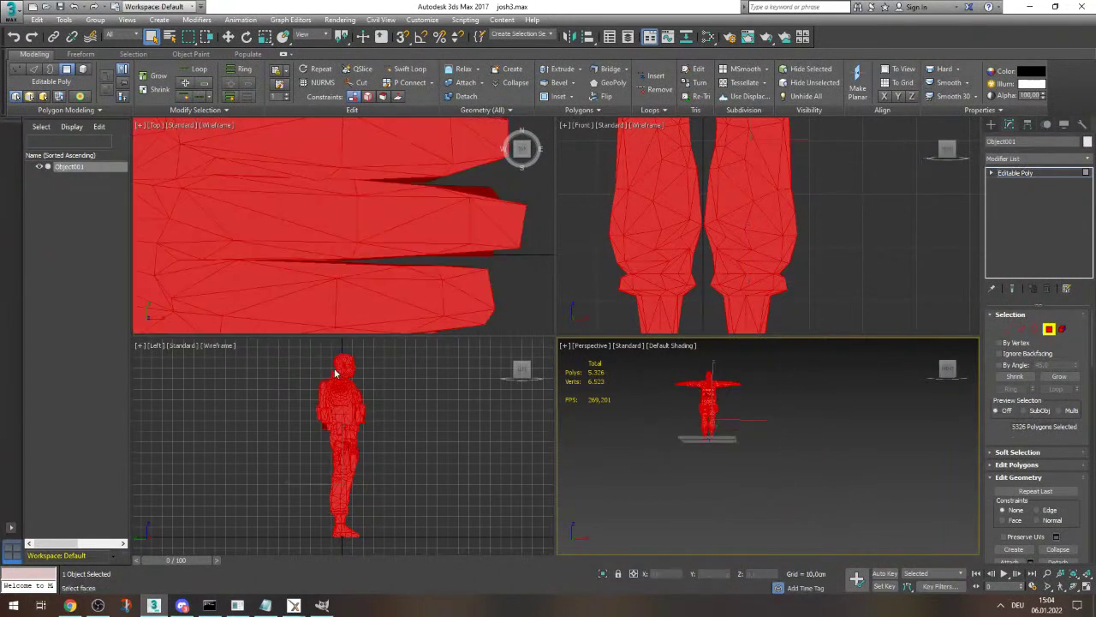
left_click(58, 323)
scroll(684, 414, "up", 6)
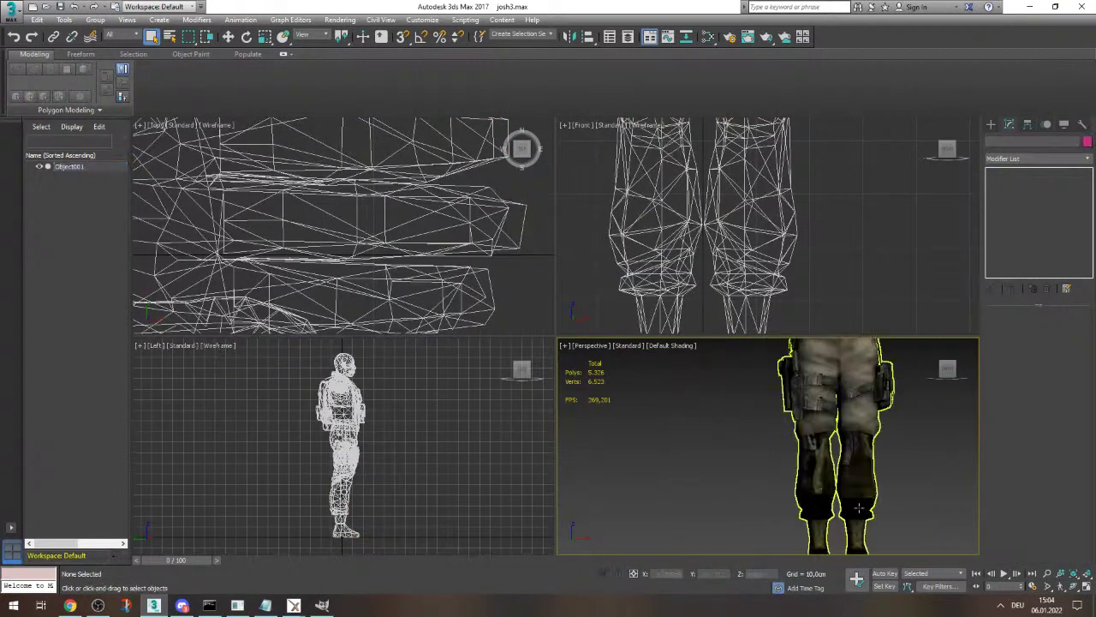
scroll(825, 470, "down", 3)
left_click(820, 466)
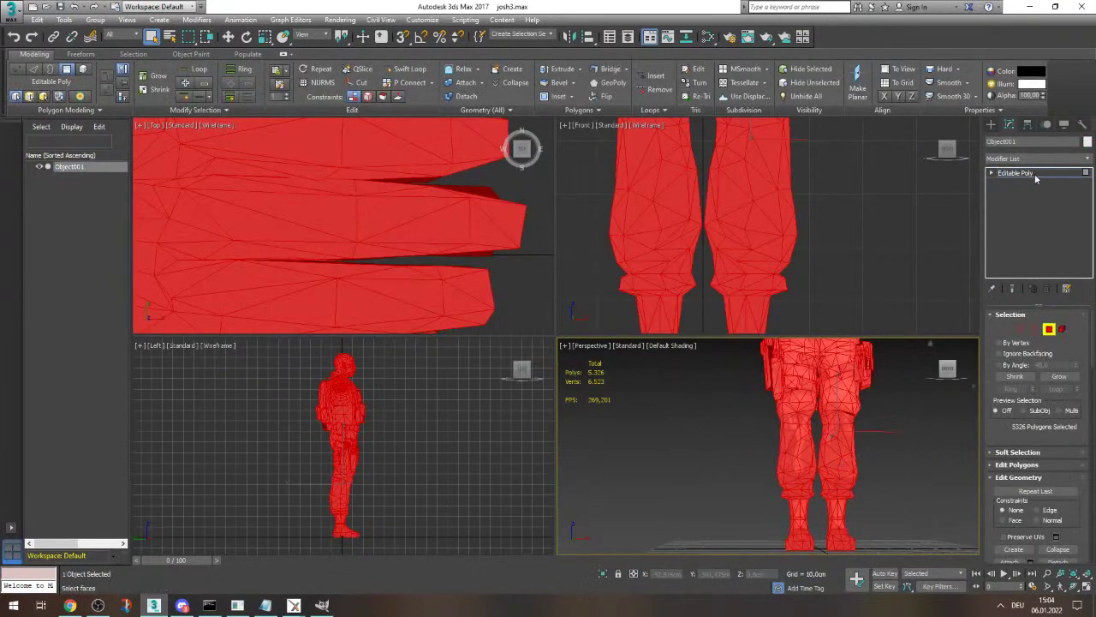
right_click(1030, 175)
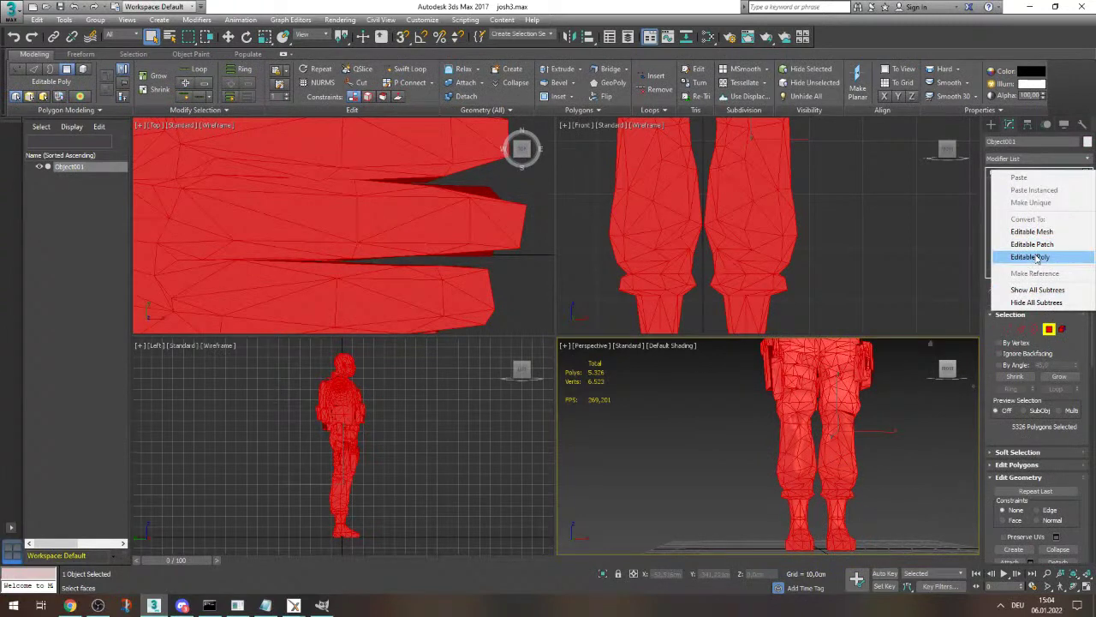
left_click(916, 471)
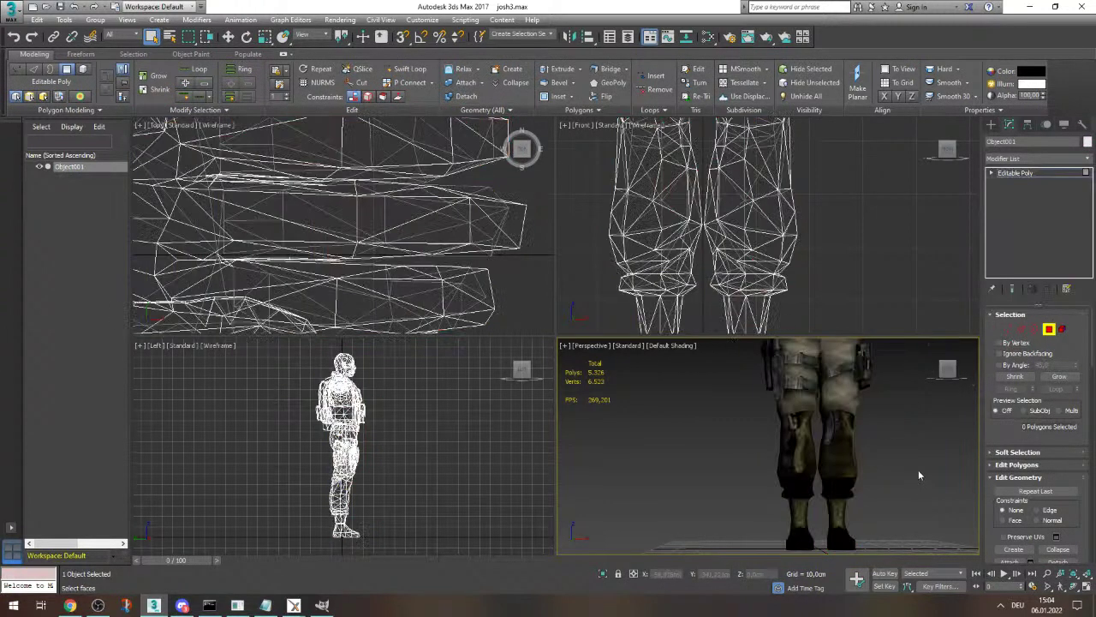
- Select all elements of the soldier mesh and detach them as a separate object named Object002
scroll(815, 459, "down", 3)
key("ctrl+a")
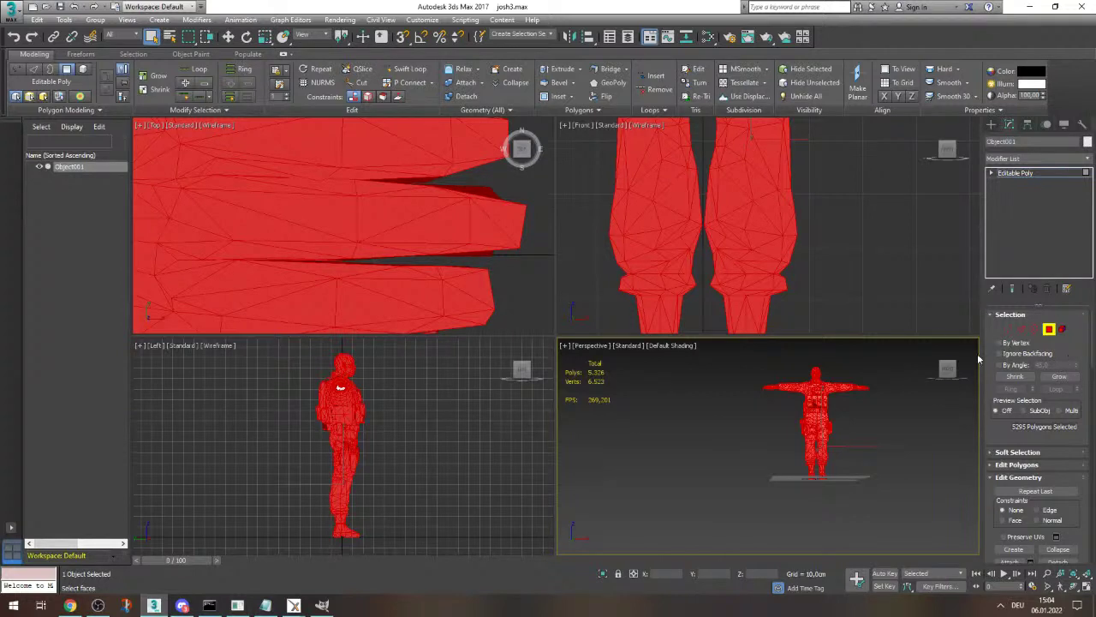
left_click(991, 173)
left_click(1014, 220)
scroll(822, 396, "down", 3)
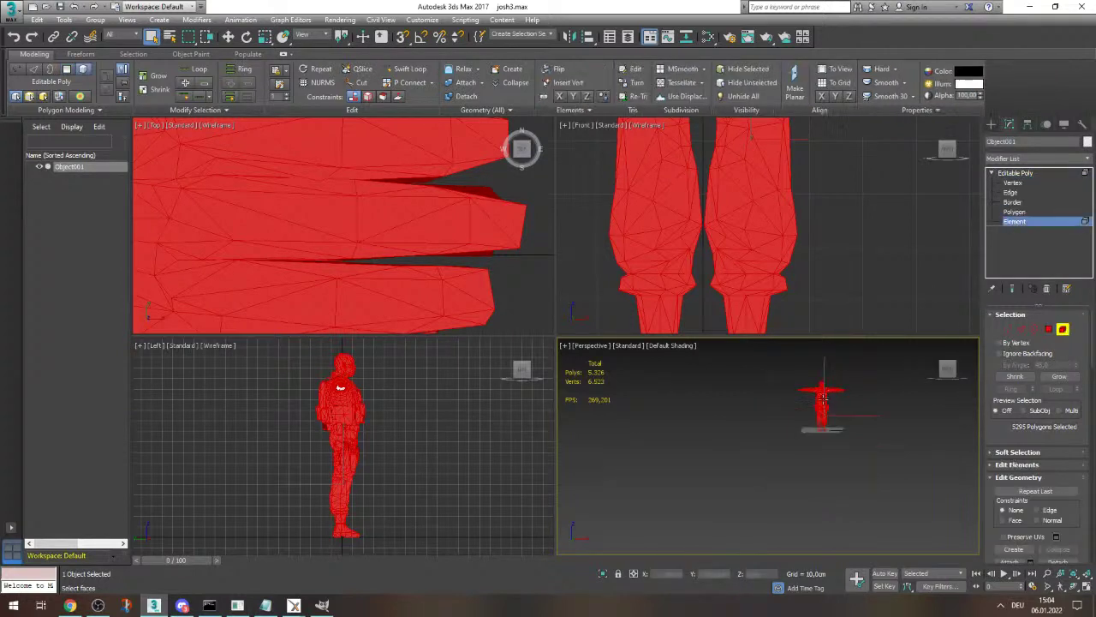
scroll(1093, 409, "down", 5)
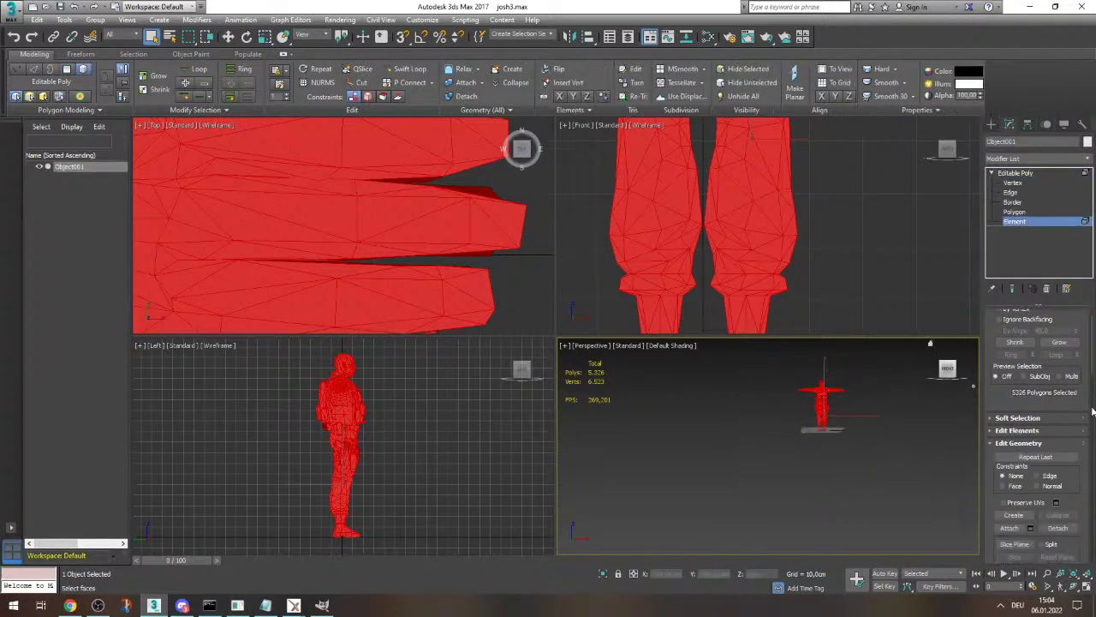
scroll(1093, 409, "down", 5)
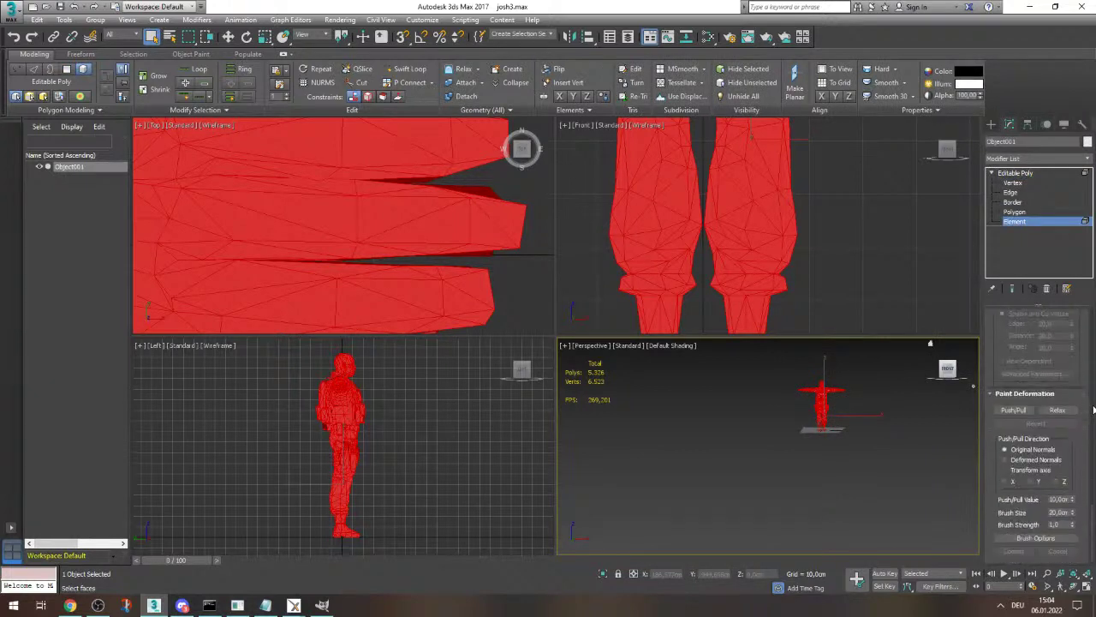
scroll(1093, 410, "up", 6)
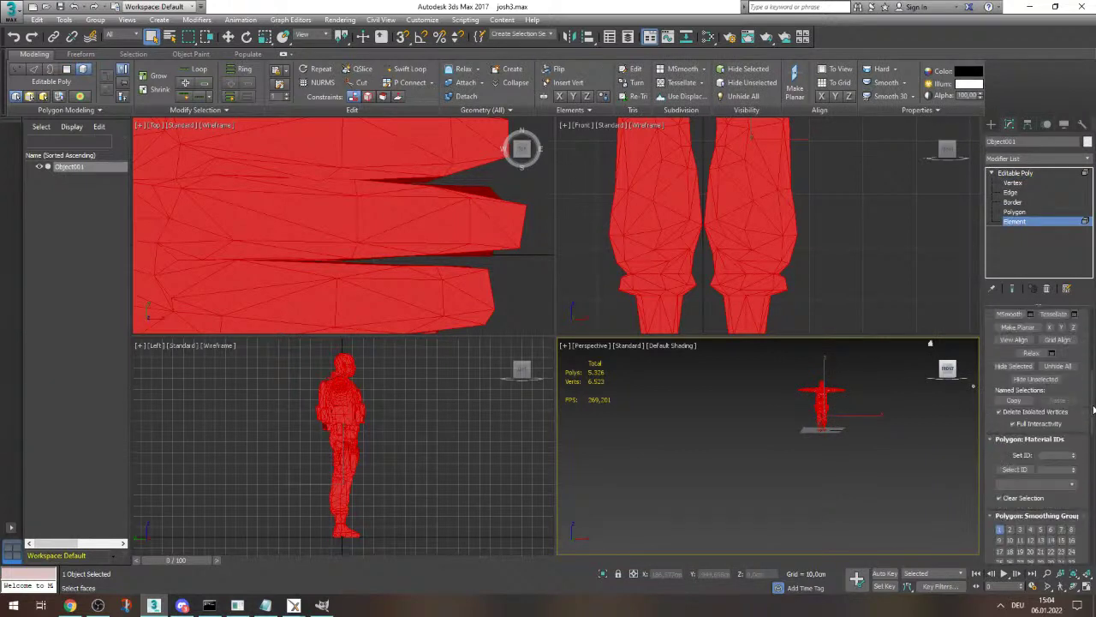
scroll(1093, 409, "up", 2)
left_click(1058, 393)
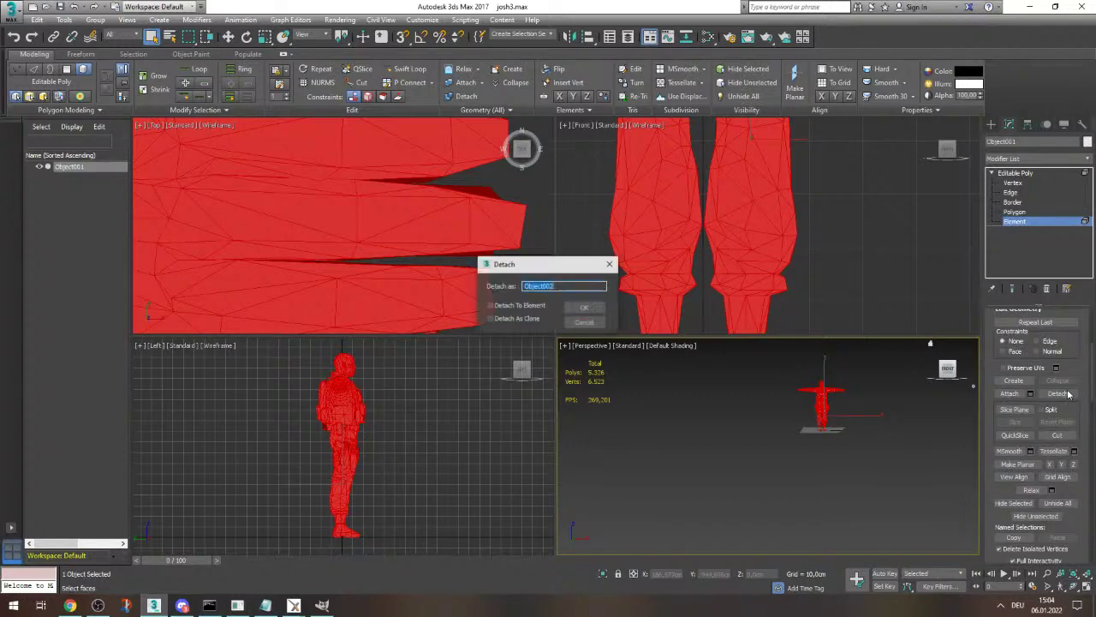
left_click(584, 307)
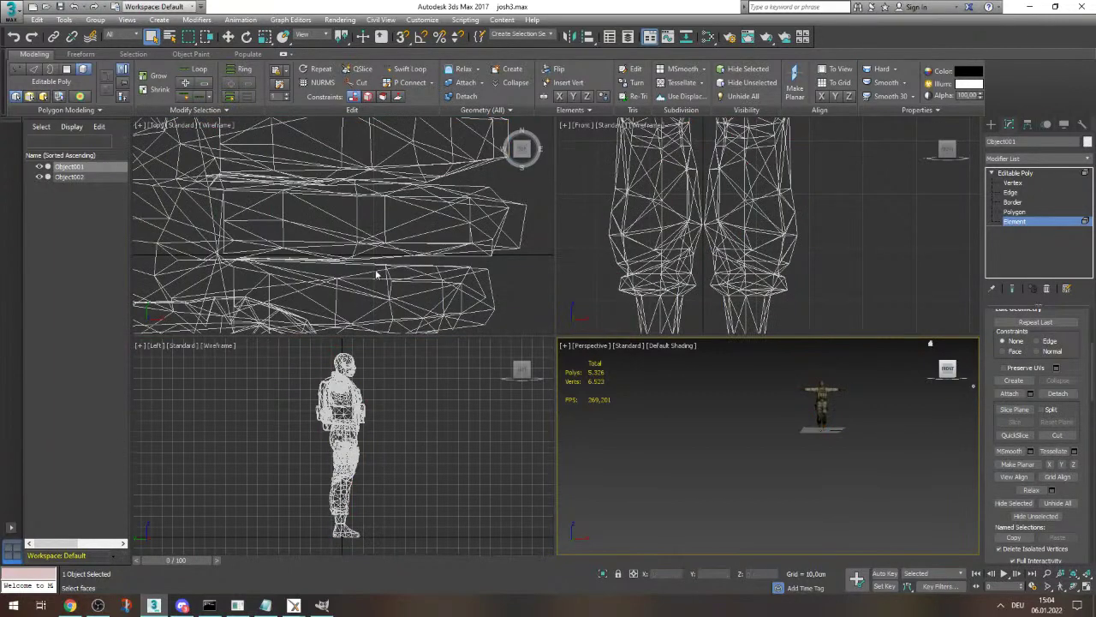
- Delete the emptied Object001 from the scene
left_click(61, 199)
left_click(77, 168)
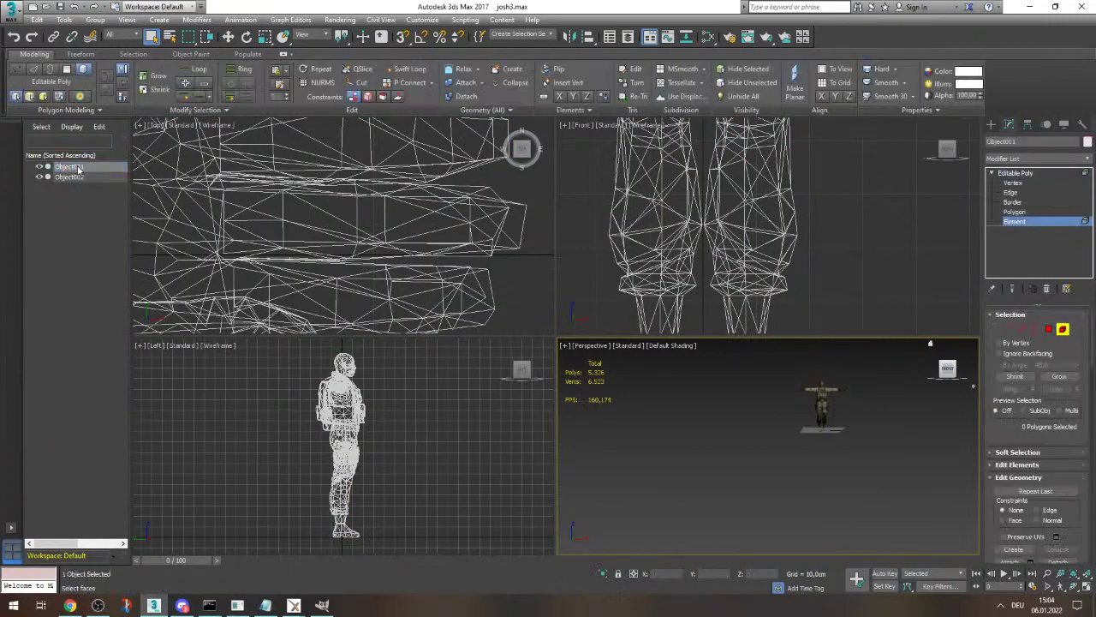
left_click(995, 173)
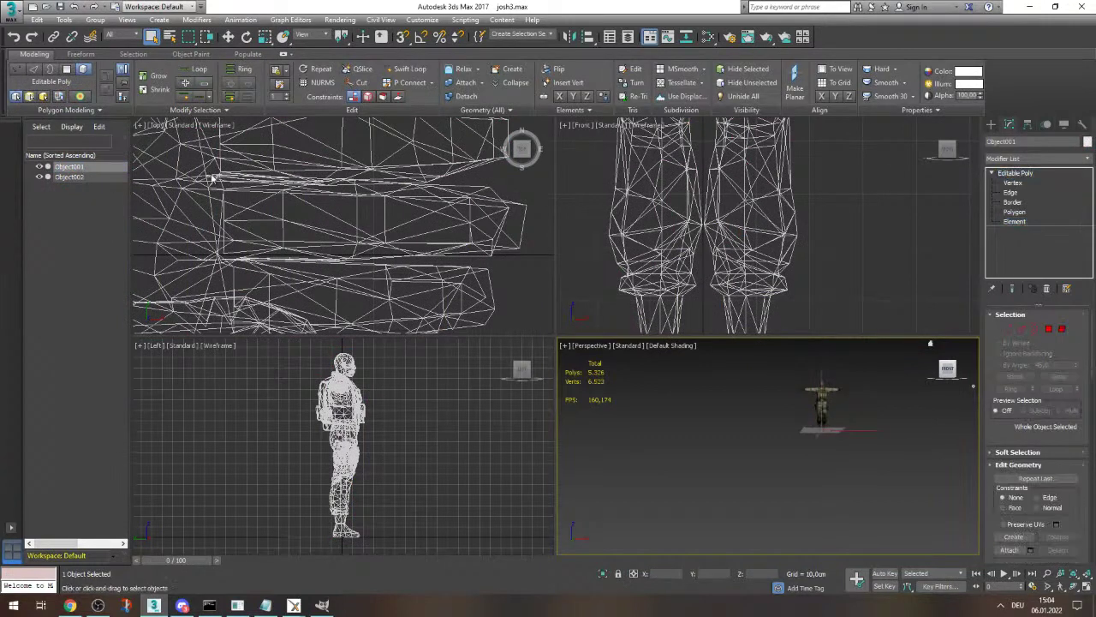
left_click(84, 159)
left_click(83, 159)
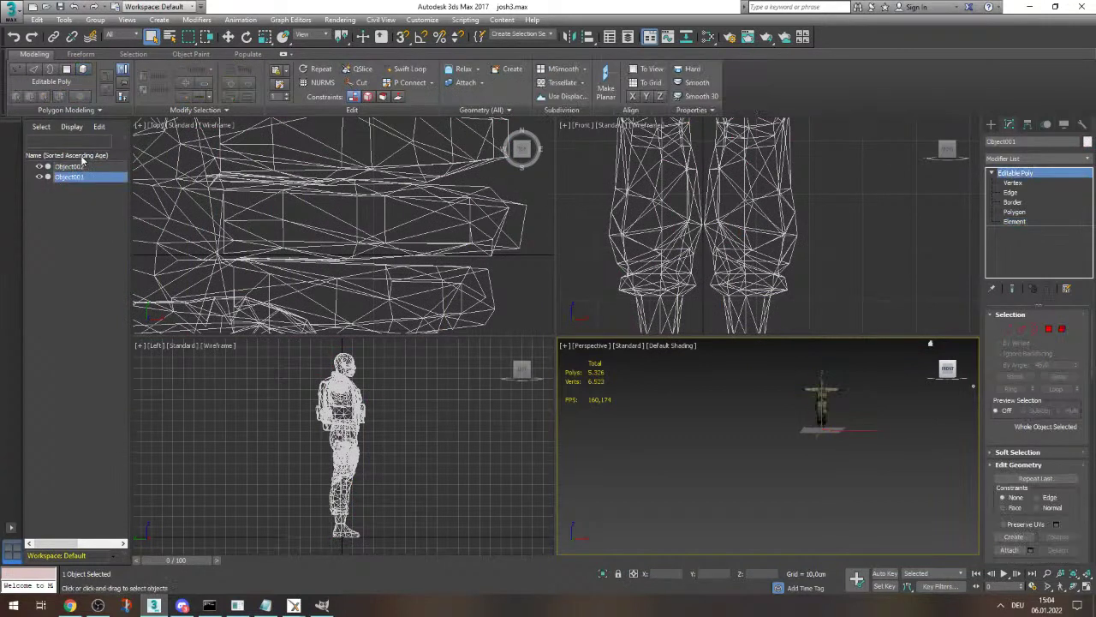
key("Delete")
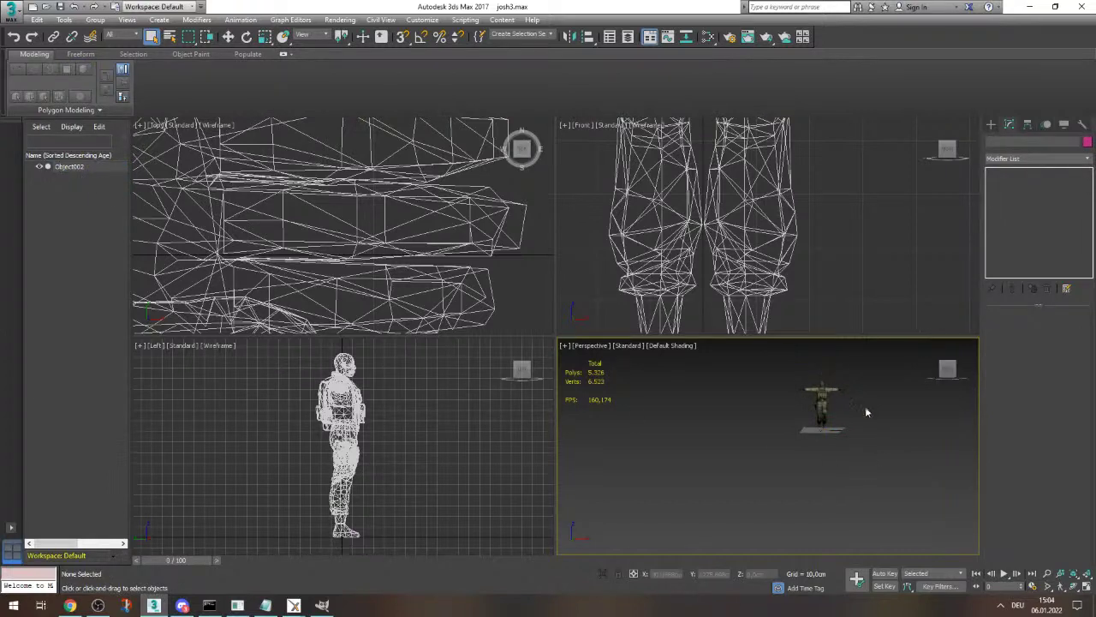
- Select all trouser polygons of Object002 on both lower legs, from the knees down to the cuffs, without the ankles and feet
scroll(806, 428, "up", 4)
scroll(800, 413, "down", 3)
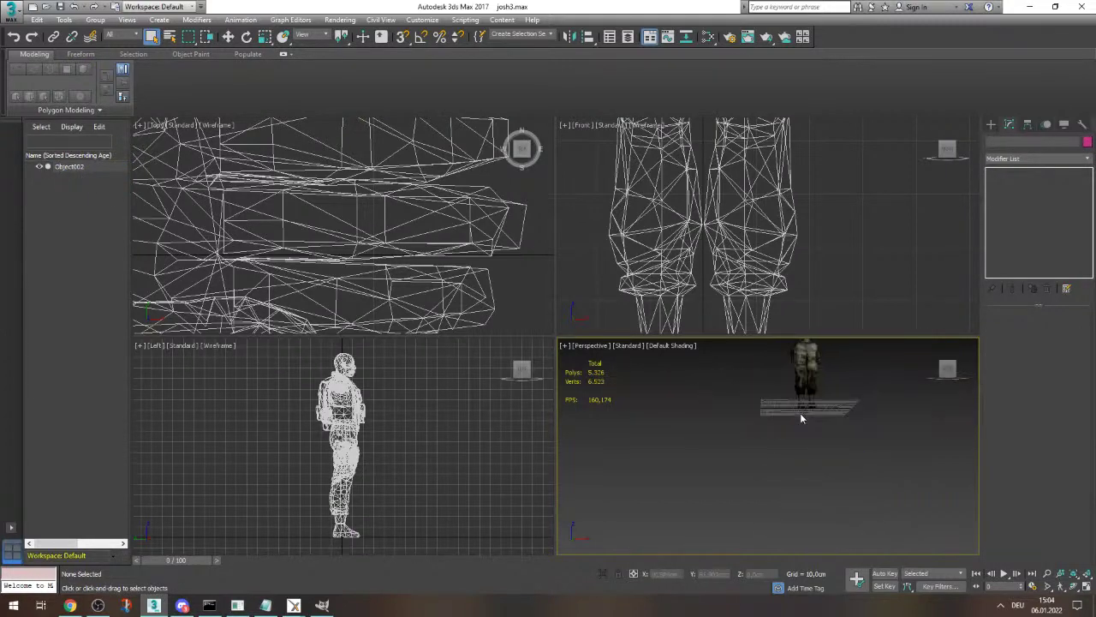
scroll(815, 377, "up", 3)
left_click(811, 414)
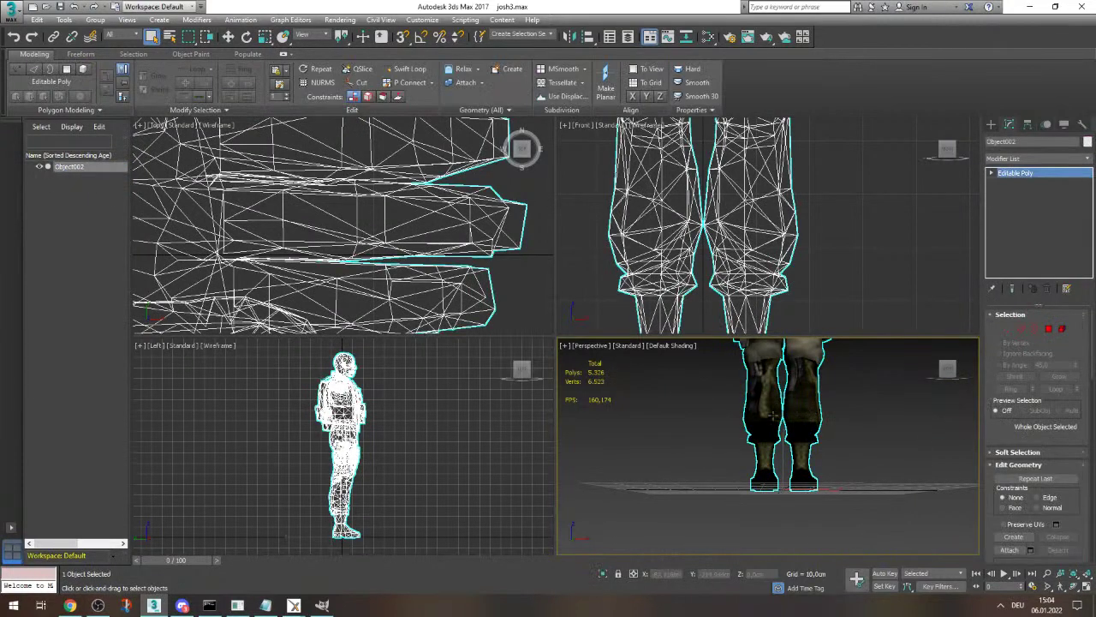
scroll(774, 416, "up", 2)
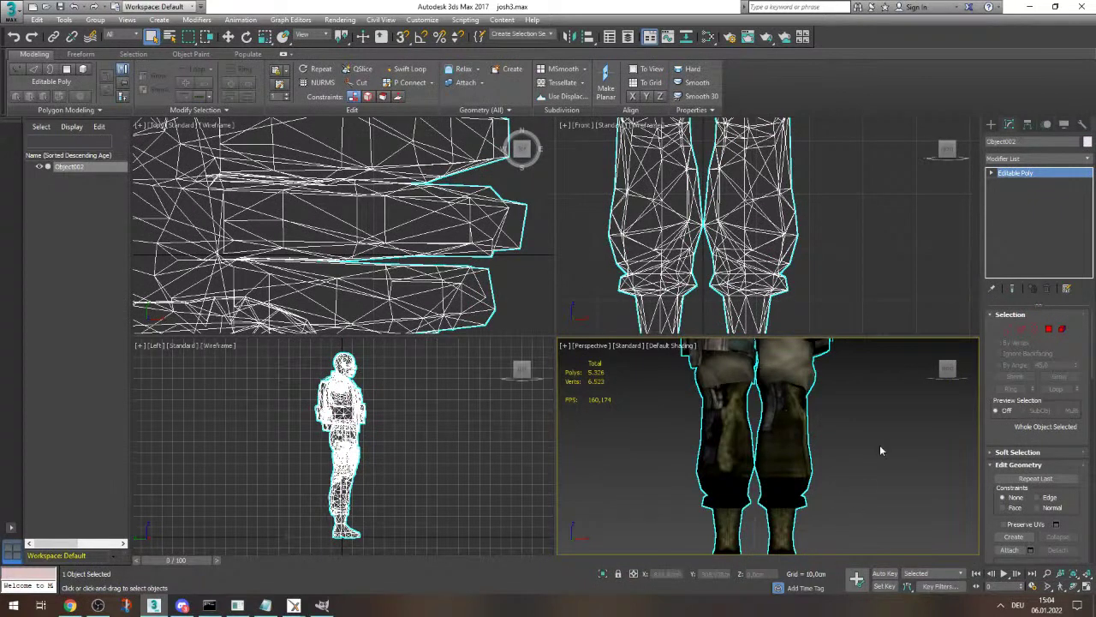
left_click(991, 173)
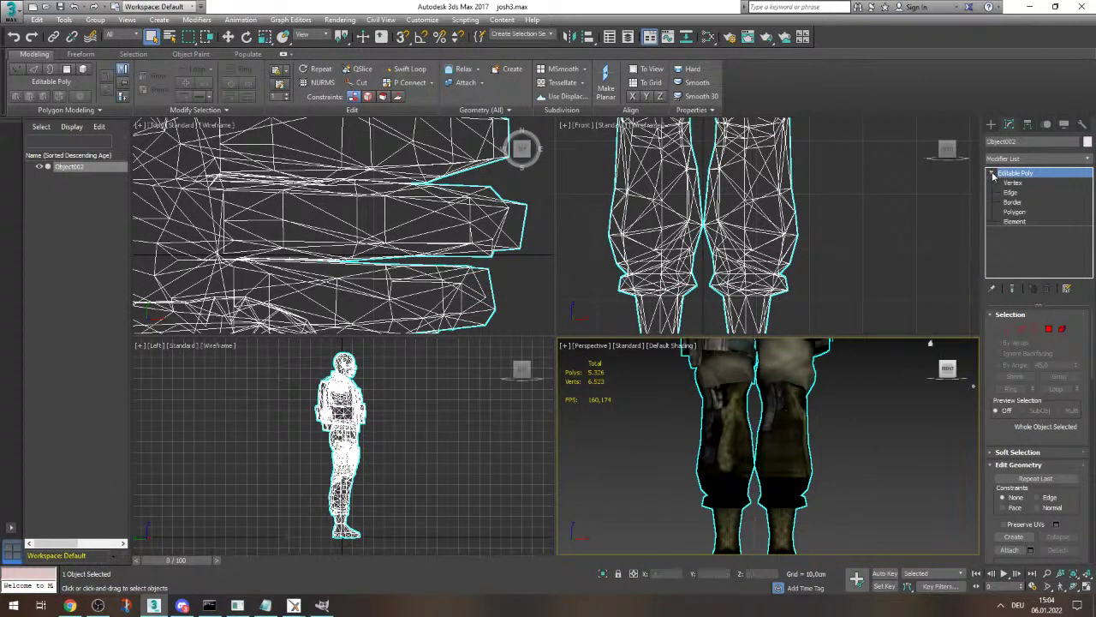
left_click(1017, 211)
left_click(847, 440)
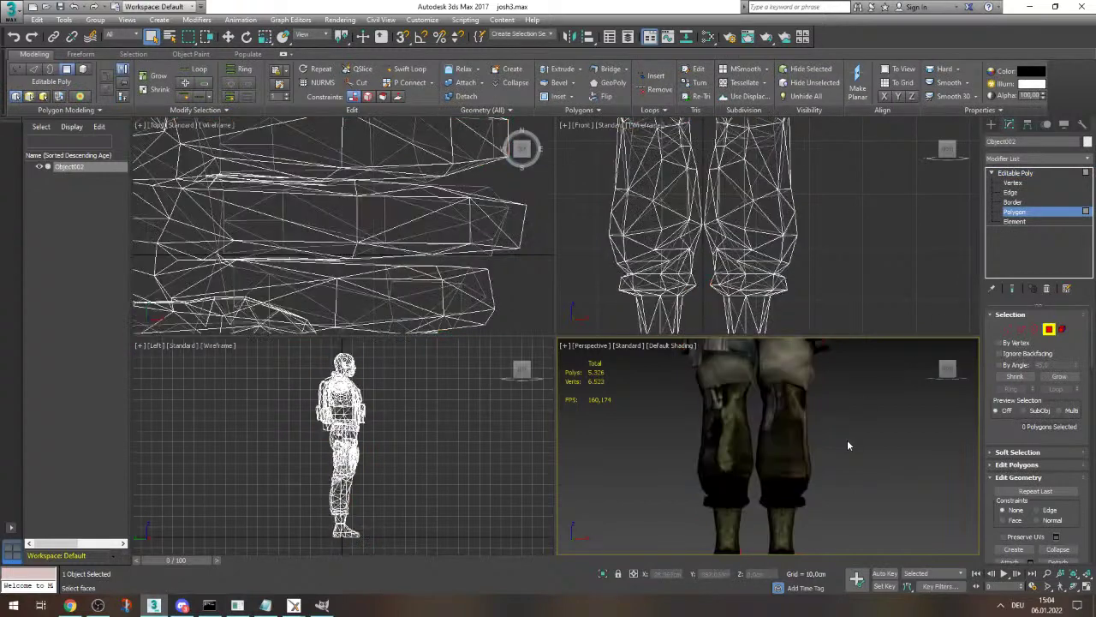
mouse_move(662, 399)
left_mouse_down()
mouse_move(657, 390)
mouse_move(681, 389)
left_mouse_up()
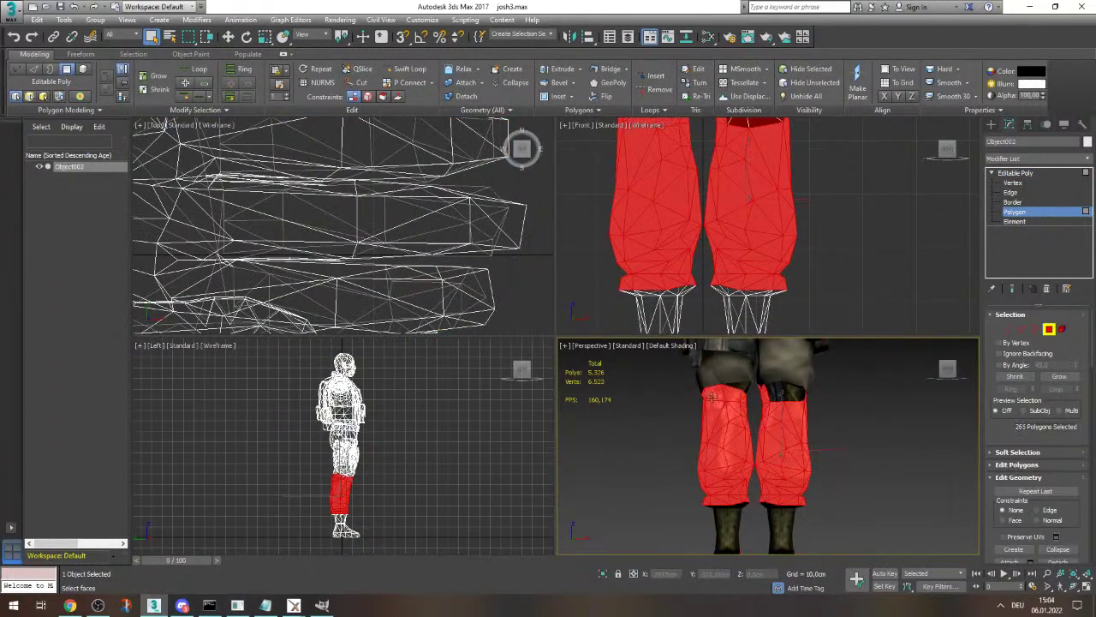
left_click(782, 394, "ctrl")
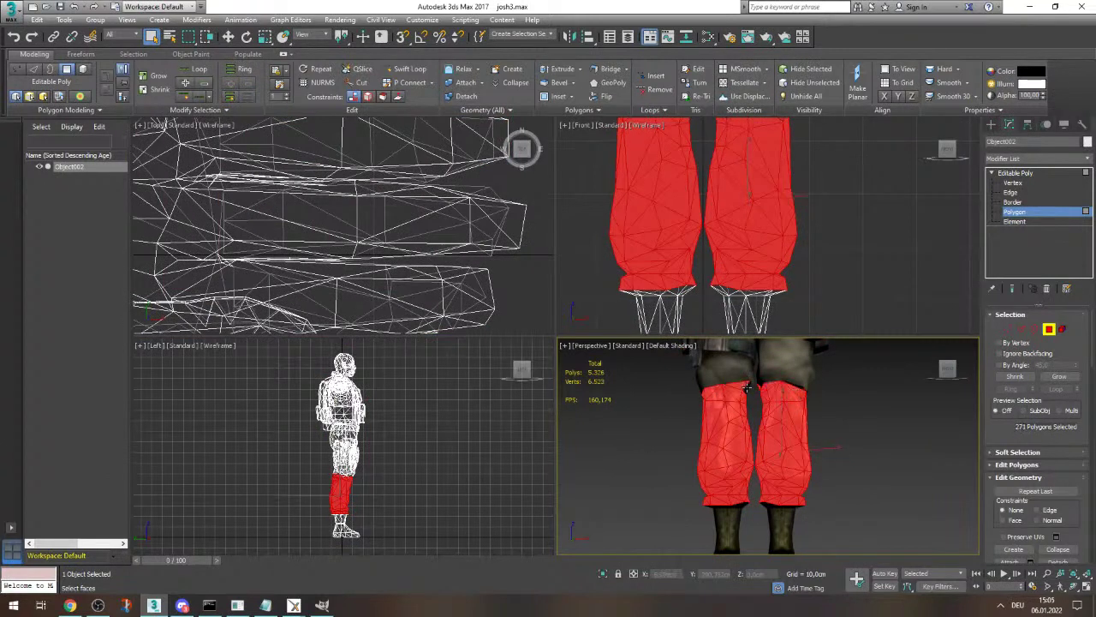
scroll(791, 386, "up", 5)
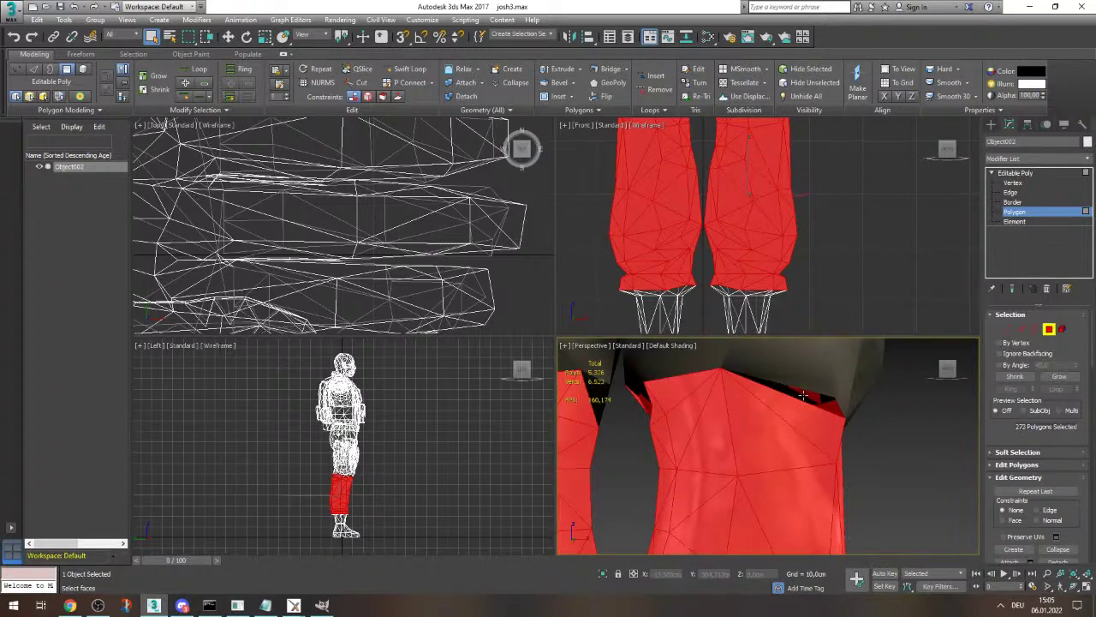
left_click(900, 424)
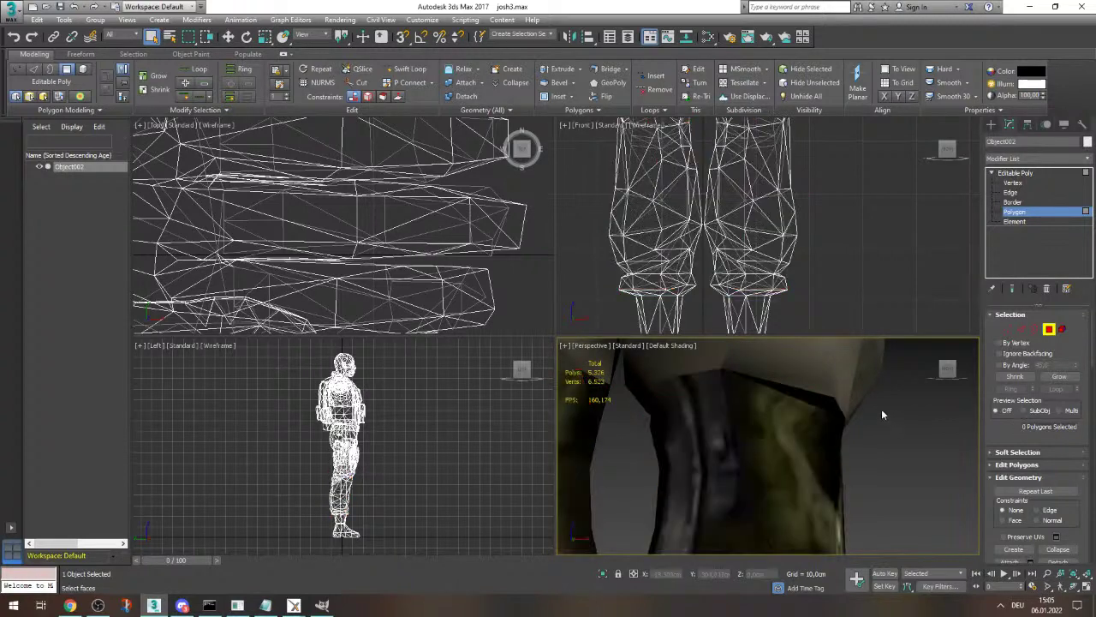
scroll(829, 421, "down", 3)
scroll(831, 421, "up", 2)
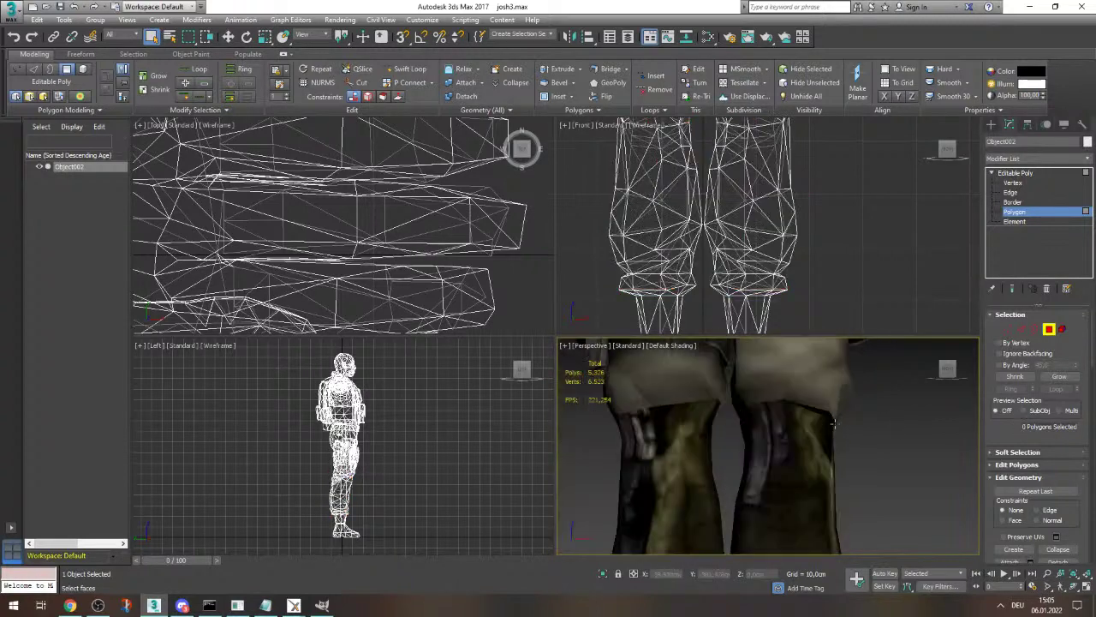
mouse_move(947, 370)
left_mouse_down()
mouse_move(908, 373)
mouse_move(976, 378)
mouse_move(947, 370)
left_mouse_up()
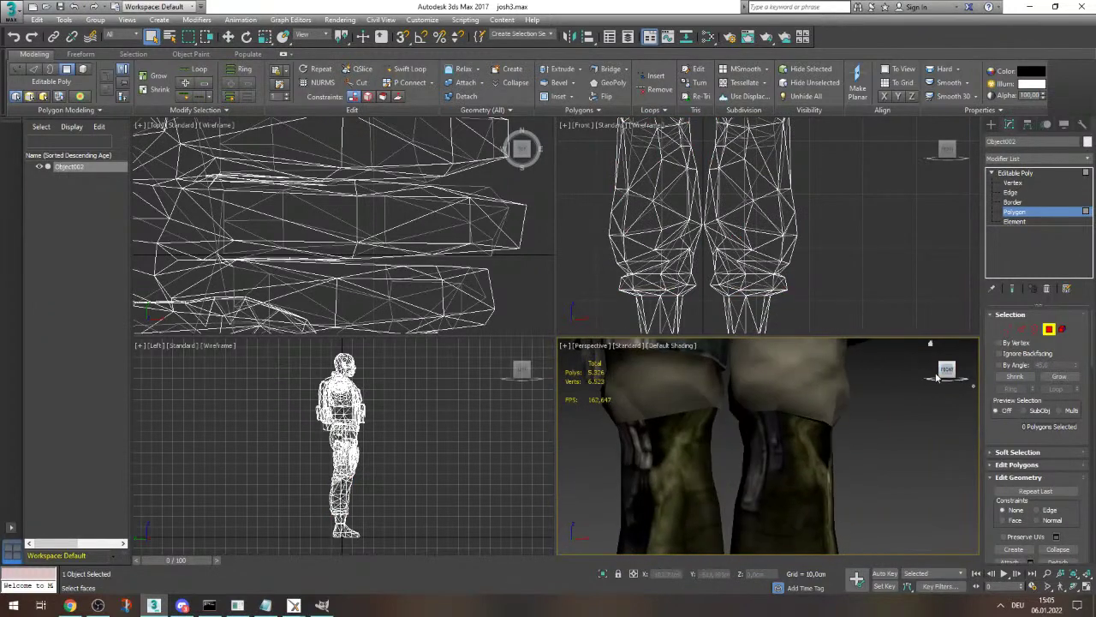
key("ctrl+z")
- Remove the stray polygons above the knee line, around the back and sides of both legs, from the polygon selection
left_click_drag(956, 370, 909, 373)
left_click(769, 420, "alt")
left_click(796, 419, "alt")
left_click(782, 402, "alt")
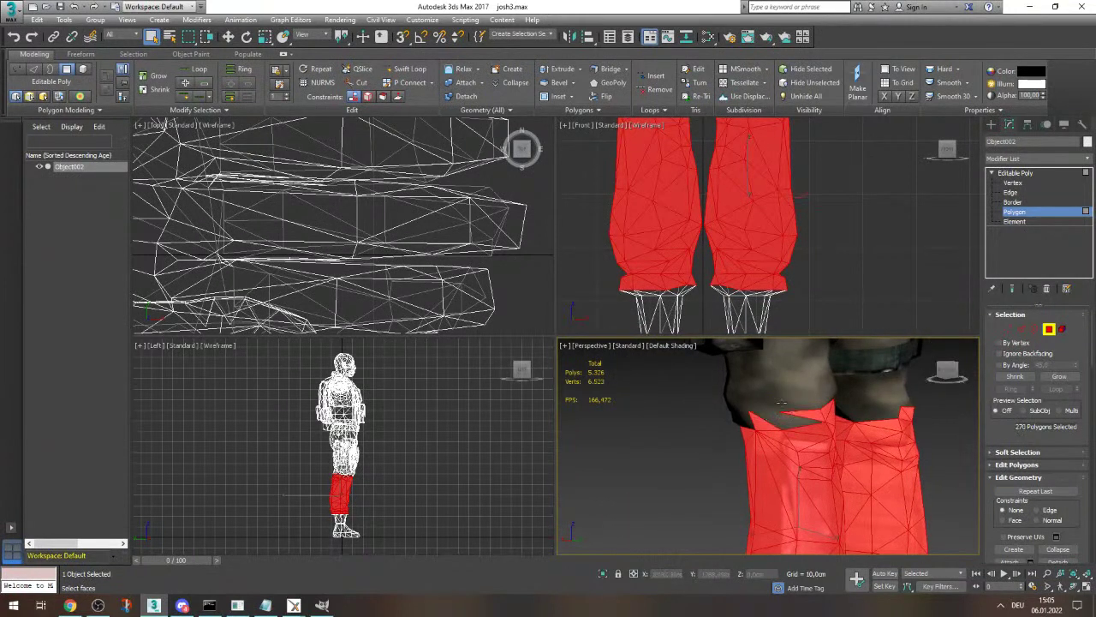
left_click(822, 411, "alt")
left_click(754, 424, "alt")
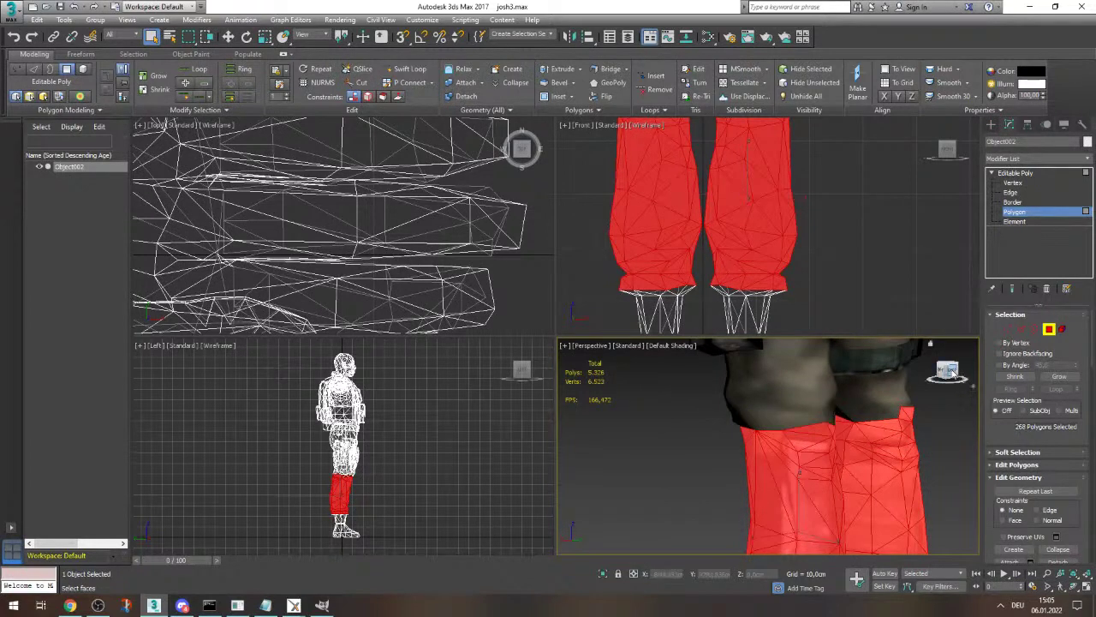
left_click_drag(949, 372, 908, 374)
left_click(902, 414, "alt")
left_click(886, 418, "alt")
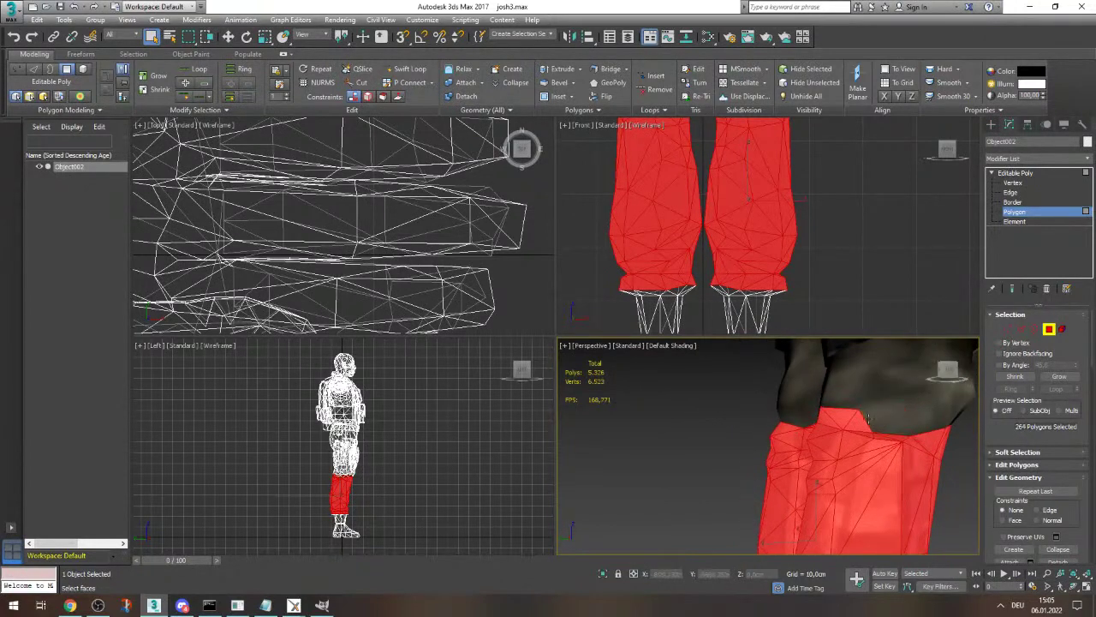
left_click(848, 419, "alt")
- Add the underside polygons at the front of both trouser cuffs to the selection
scroll(942, 381, "down", 10)
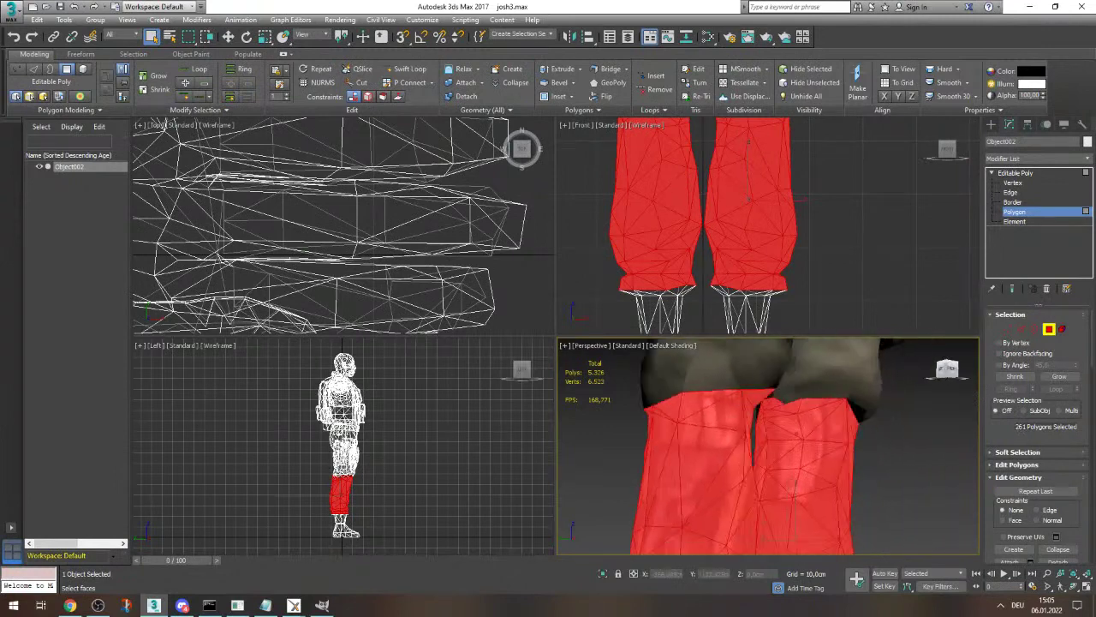
scroll(938, 394, "up", 8)
scroll(931, 401, "down", 5)
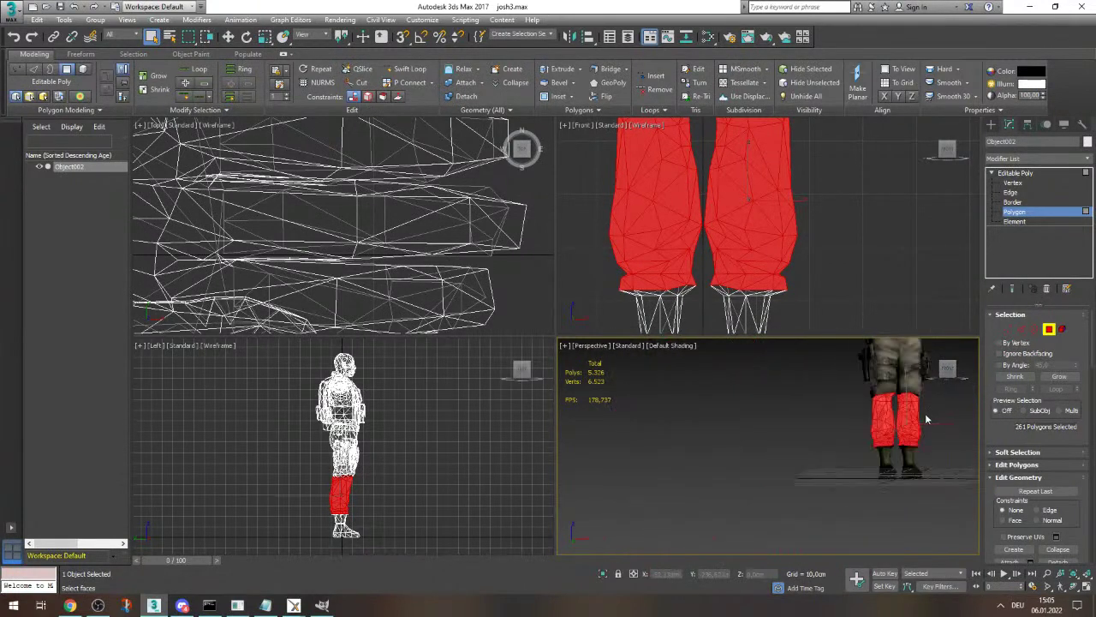
scroll(925, 420, "up", 5)
left_click_drag(947, 369, 971, 373)
left_click(873, 431, "ctrl")
left_click(849, 433, "ctrl")
left_click(845, 434, "ctrl")
left_click(812, 432, "ctrl")
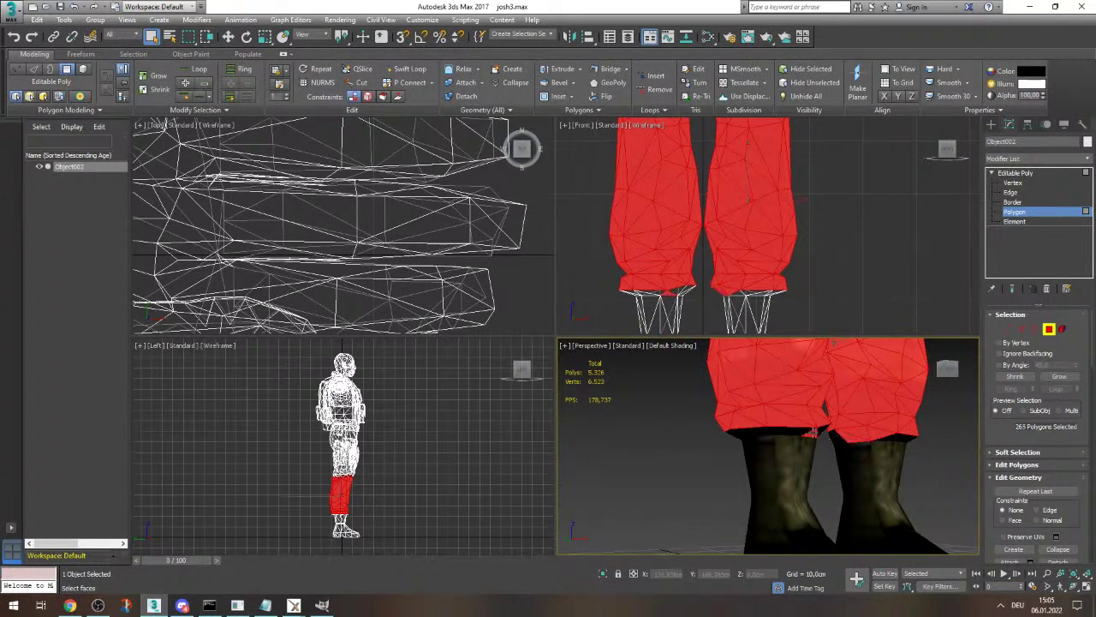
left_click(797, 431, "ctrl")
left_click(776, 430, "ctrl")
left_click(750, 432, "ctrl")
left_click(742, 434, "ctrl")
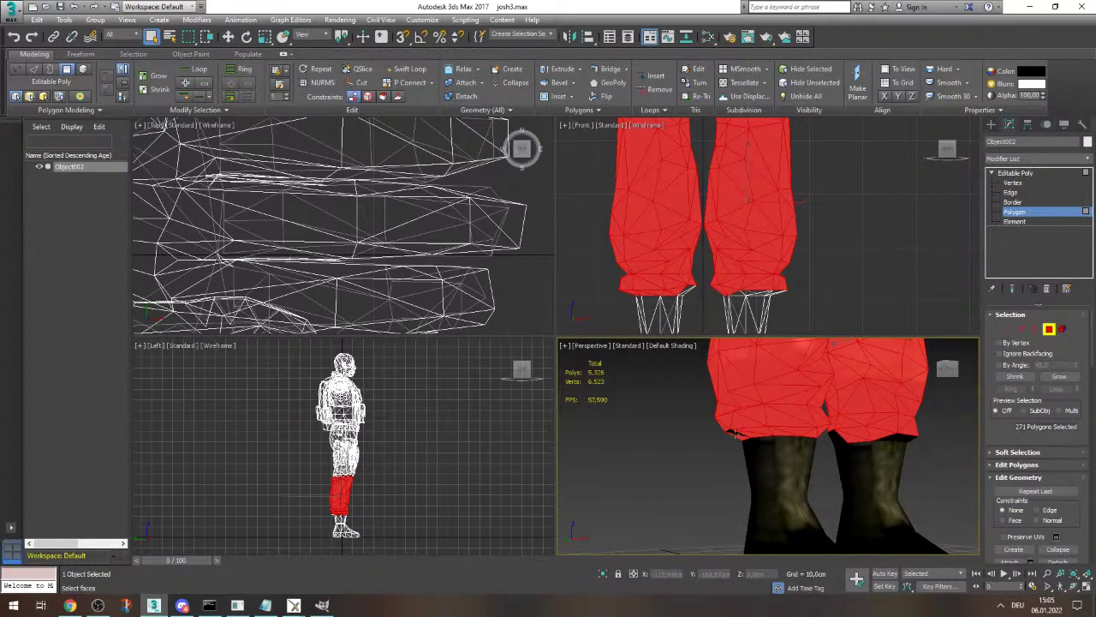
left_click(888, 437, "ctrl")
left_click(891, 437, "ctrl")
left_click(899, 438, "ctrl")
left_click(902, 438, "ctrl")
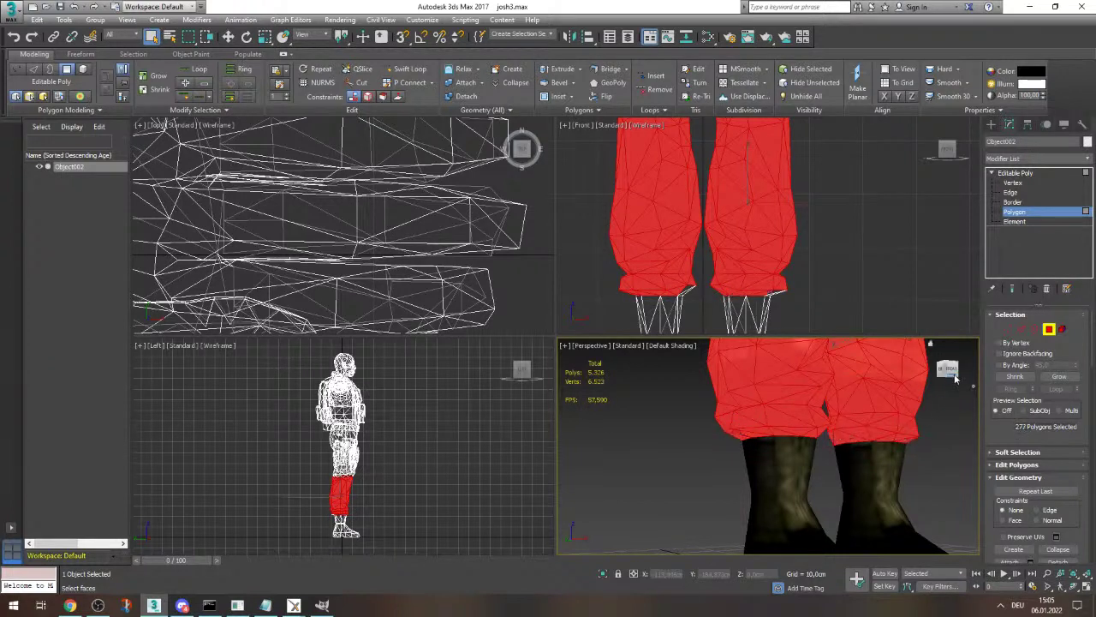
- Add the underside polygons along the outer side of one trouser cuff to the selection
left_click_drag(953, 373, 927, 378)
left_click(663, 411, "ctrl")
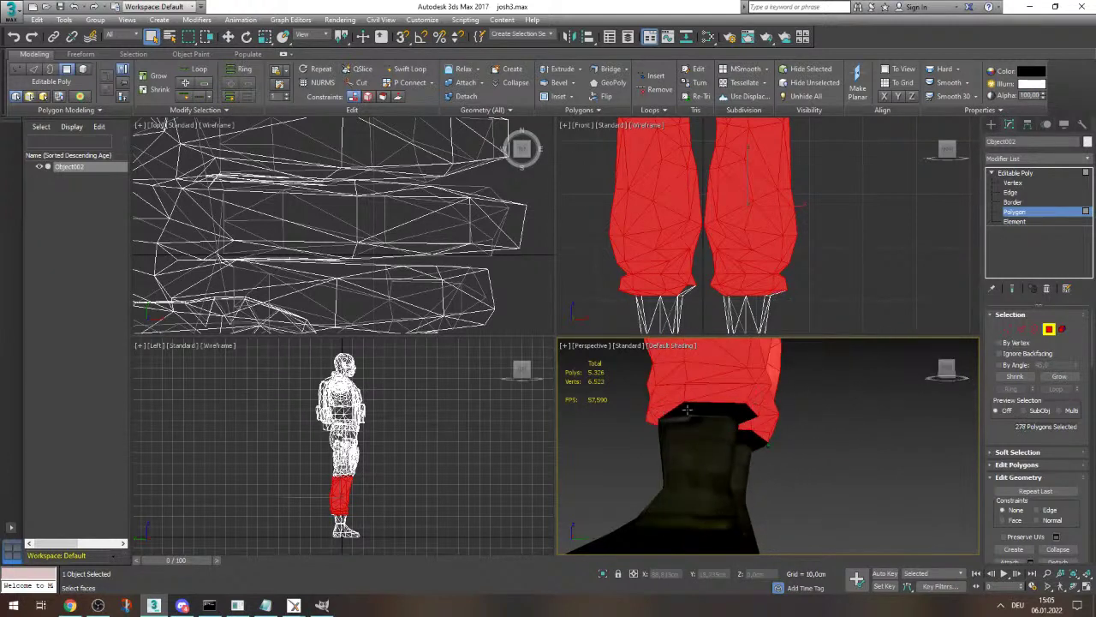
left_click(687, 410, "ctrl")
left_click(694, 409, "ctrl")
left_click(724, 408, "ctrl")
left_click(741, 412, "ctrl")
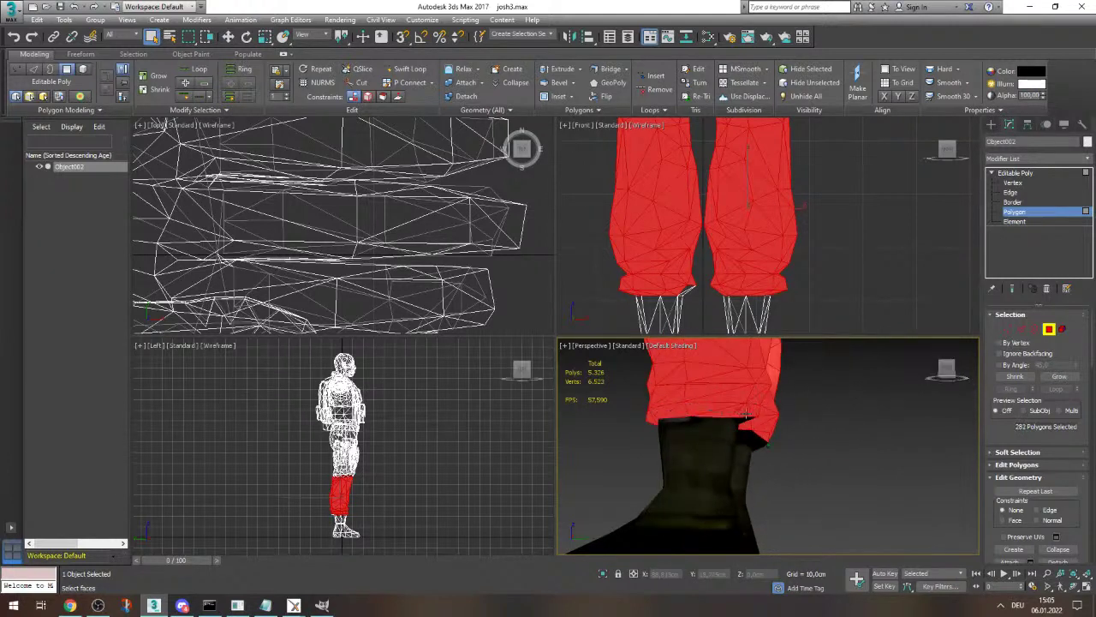
left_click(745, 418, "ctrl")
- Add the remaining underside polygons at the back and inner sides of both trouser cuffs to the selection
left_click(947, 370)
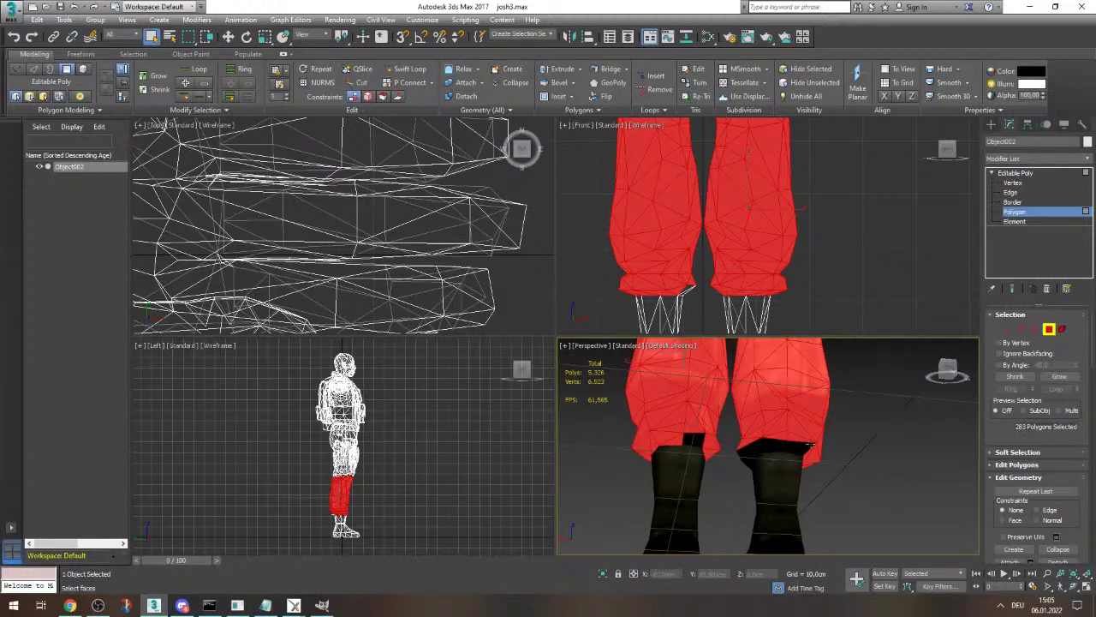
left_click(787, 443, "ctrl")
left_click(763, 443, "ctrl")
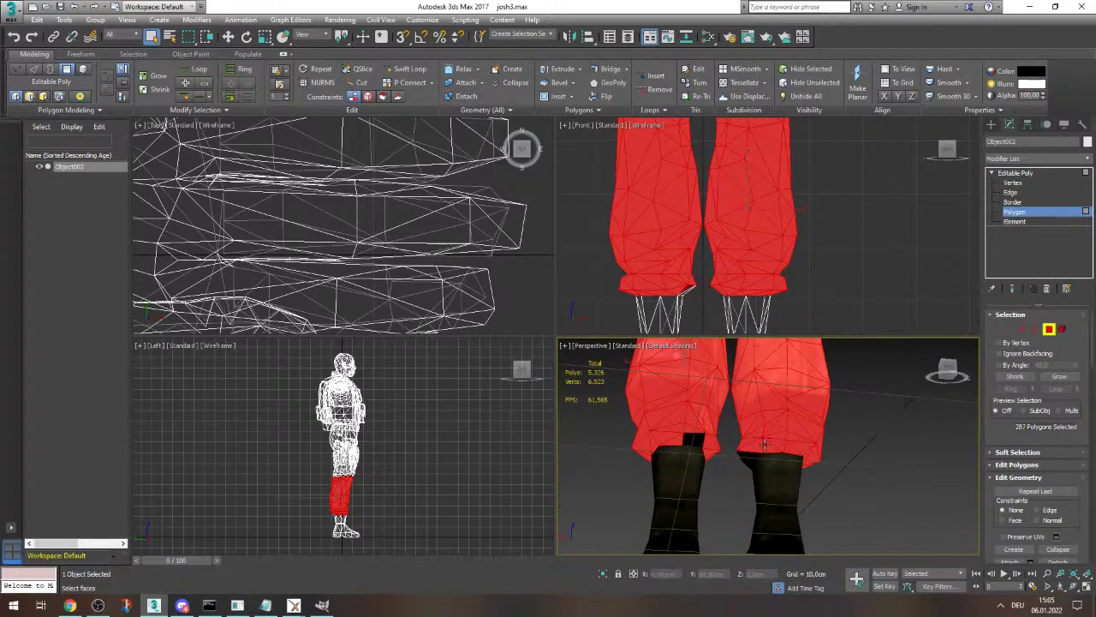
left_click(745, 456, "ctrl")
left_click(691, 438, "ctrl")
scroll(736, 454, "up", 5)
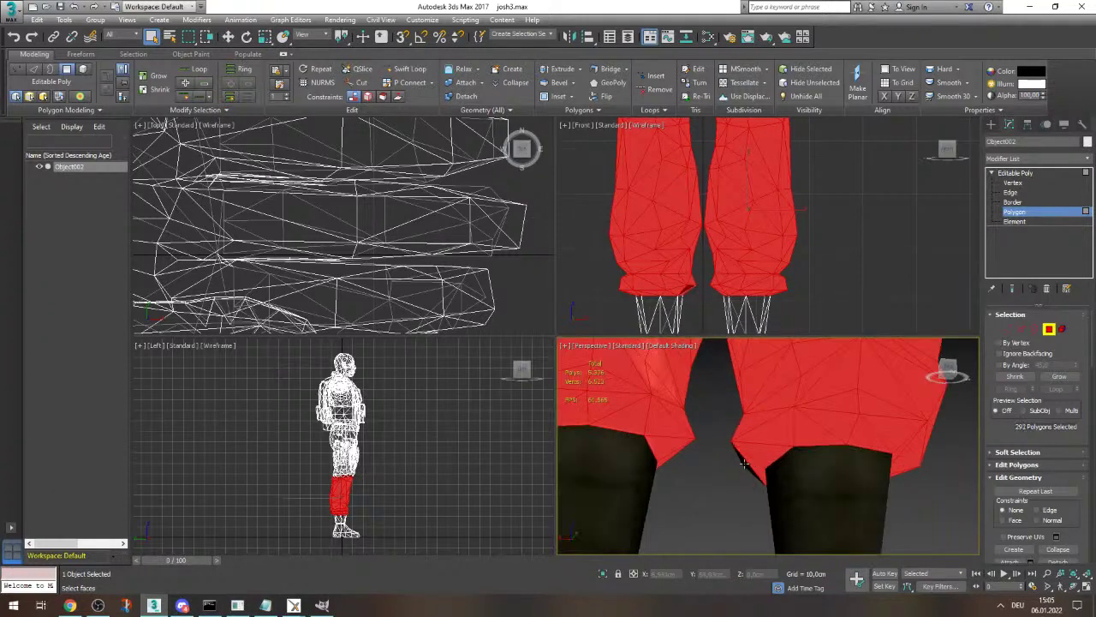
left_click(744, 464, "ctrl")
left_click(744, 462, "ctrl")
left_click_drag(991, 368, 1018, 269)
key("ctrl+z")
scroll(751, 455, "down", 5)
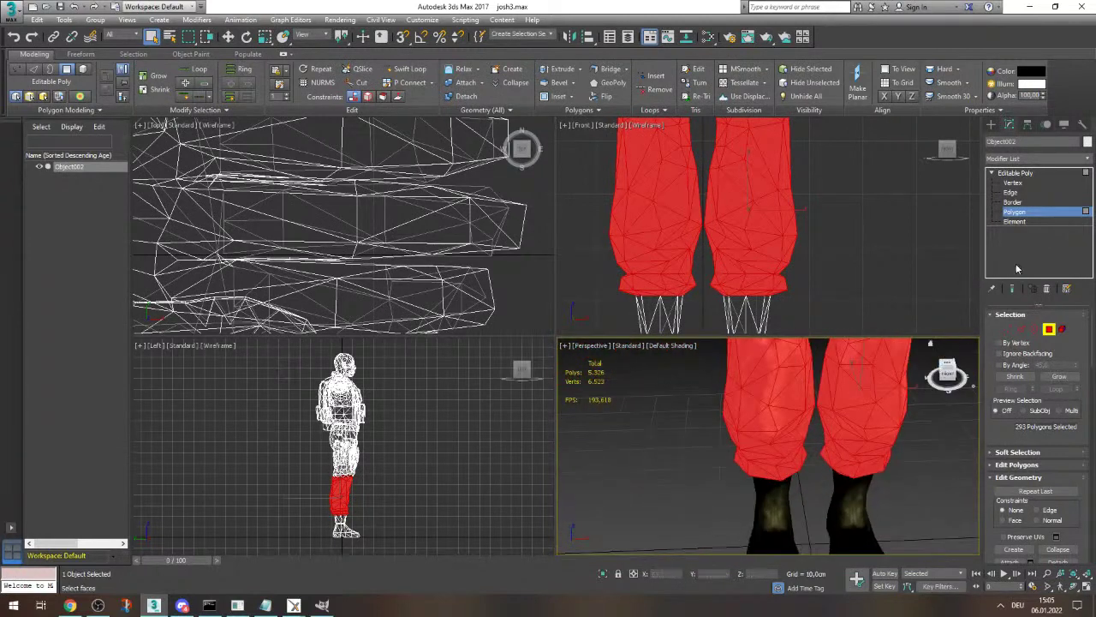
- Apply an Unwrap UVW modifier to the selected lower-leg polygons and open the UV editor on their UVs
left_click(1090, 165)
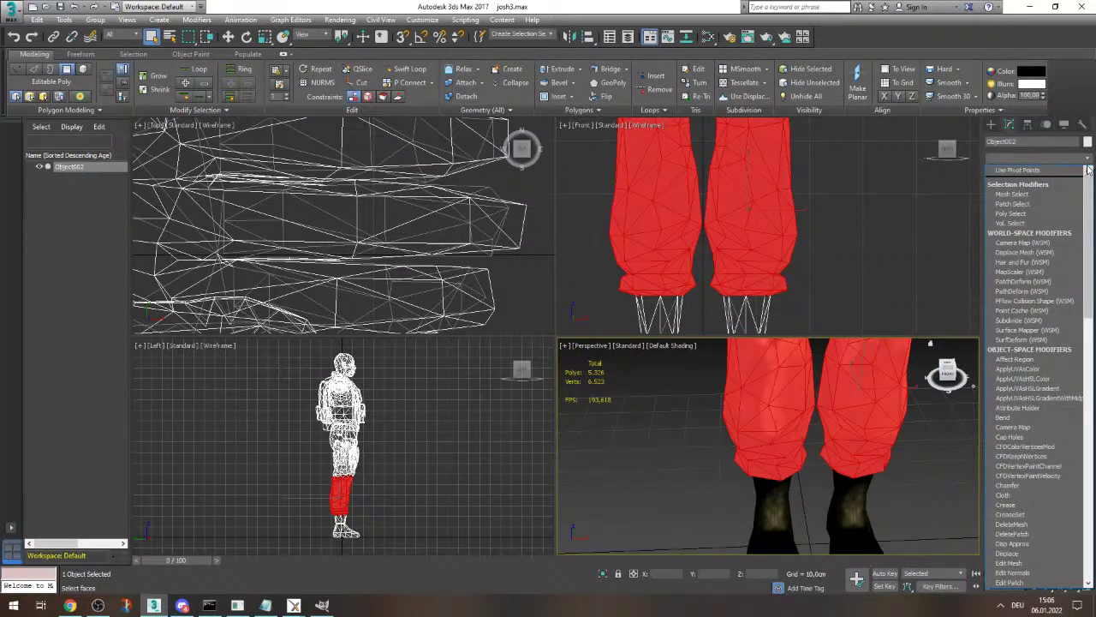
key("u")
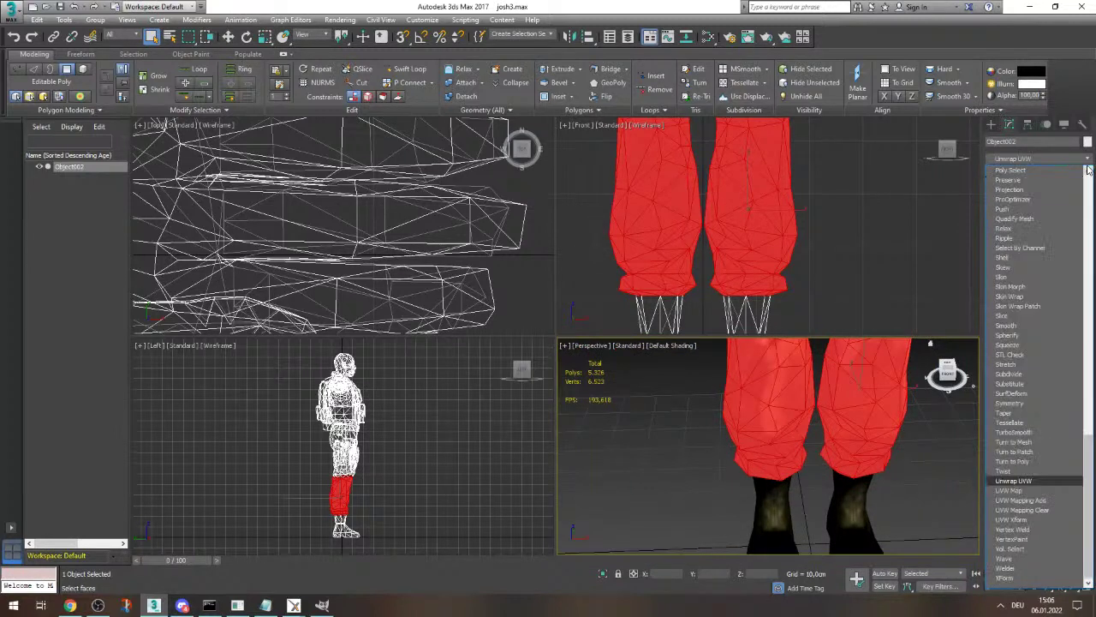
left_click(1048, 481)
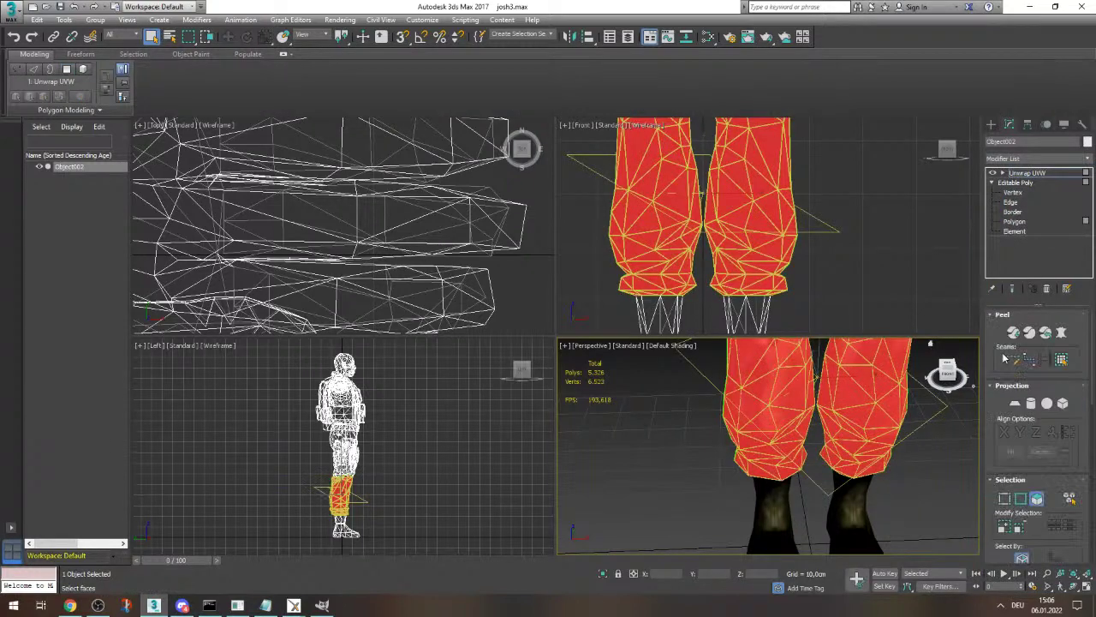
left_click(993, 184)
scroll(810, 403, "down", 5)
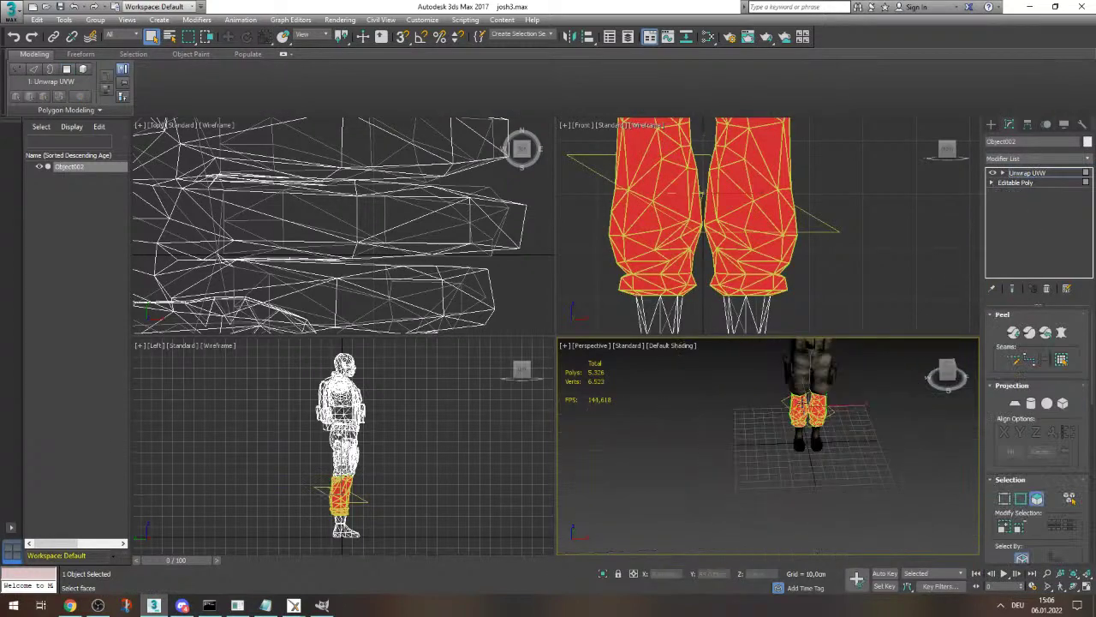
middle_click_drag(809, 403, 808, 418)
scroll(807, 418, "up", 2)
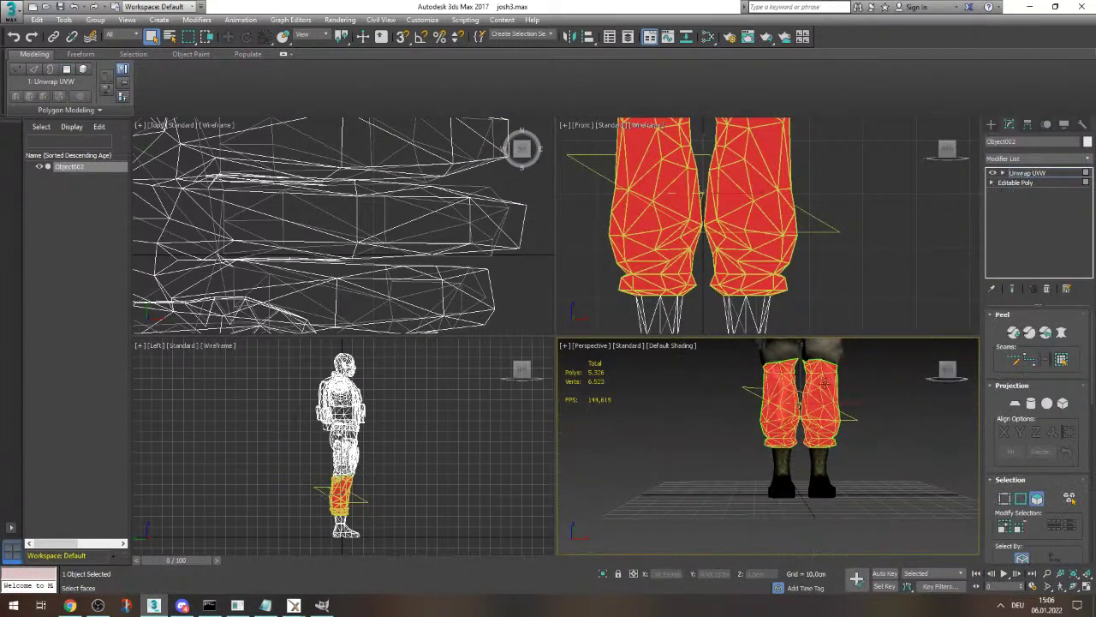
scroll(1092, 395, "down", 5)
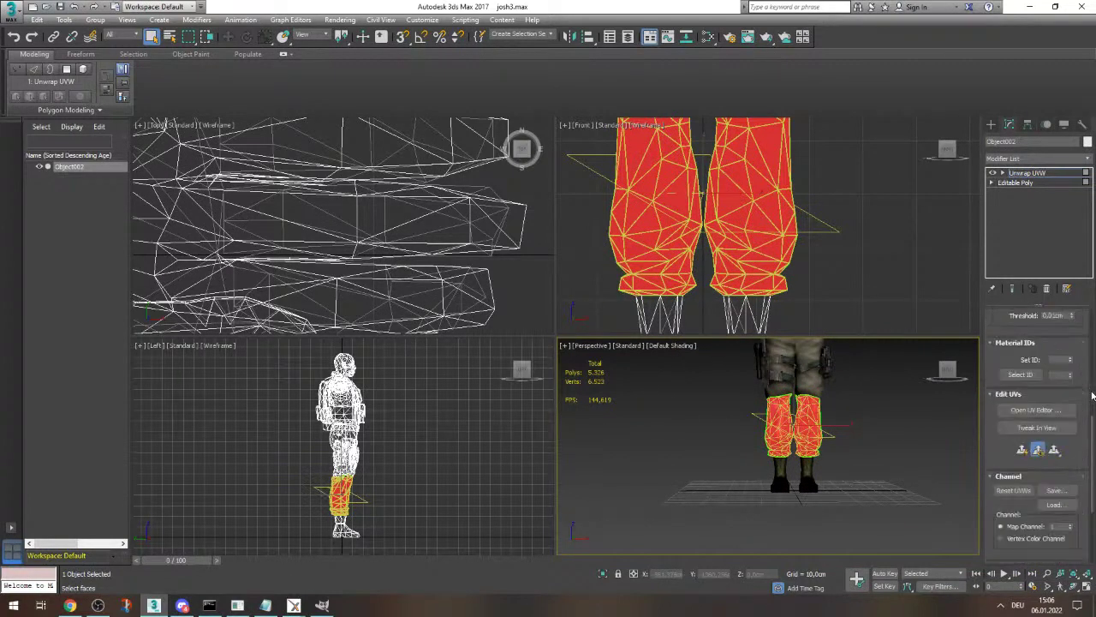
left_click(1036, 411)
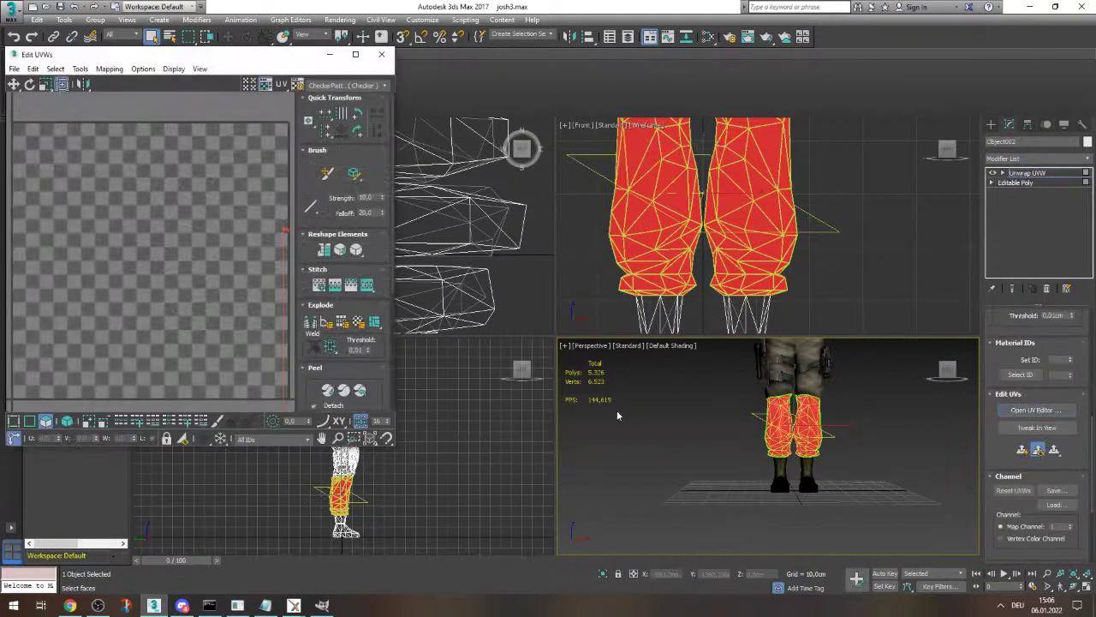
scroll(158, 259, "down", 6)
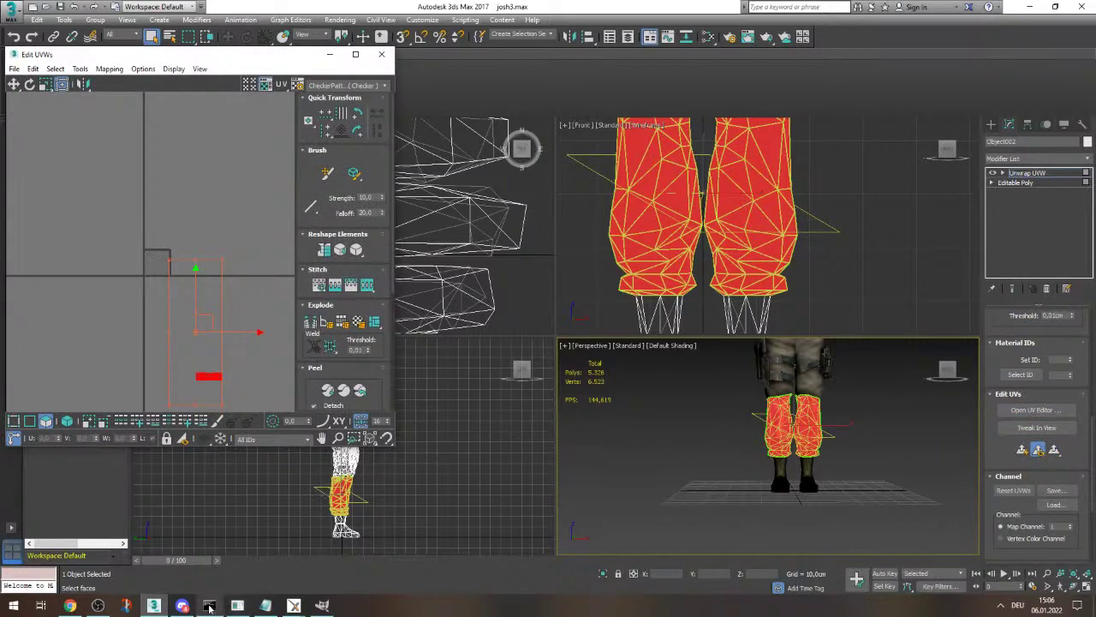
left_click(98, 605)
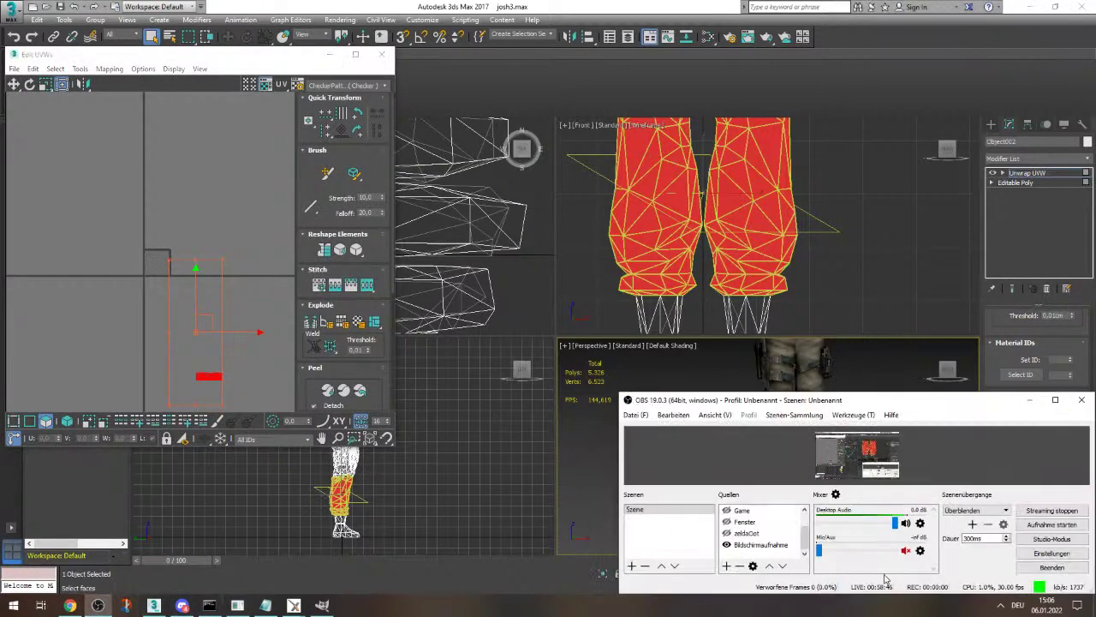
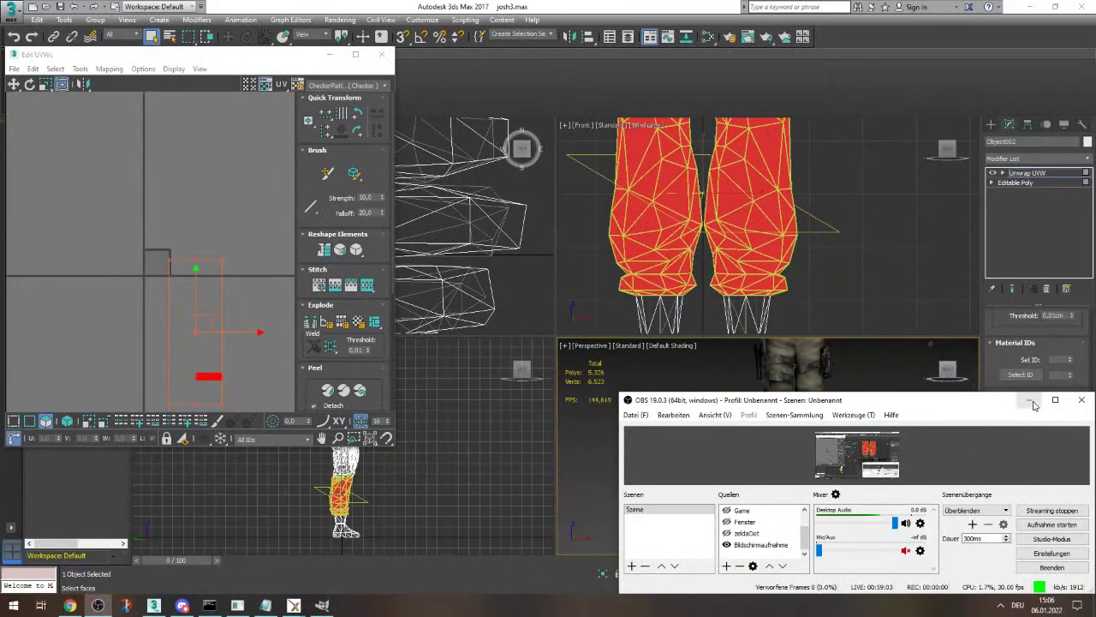
left_click(1028, 398)
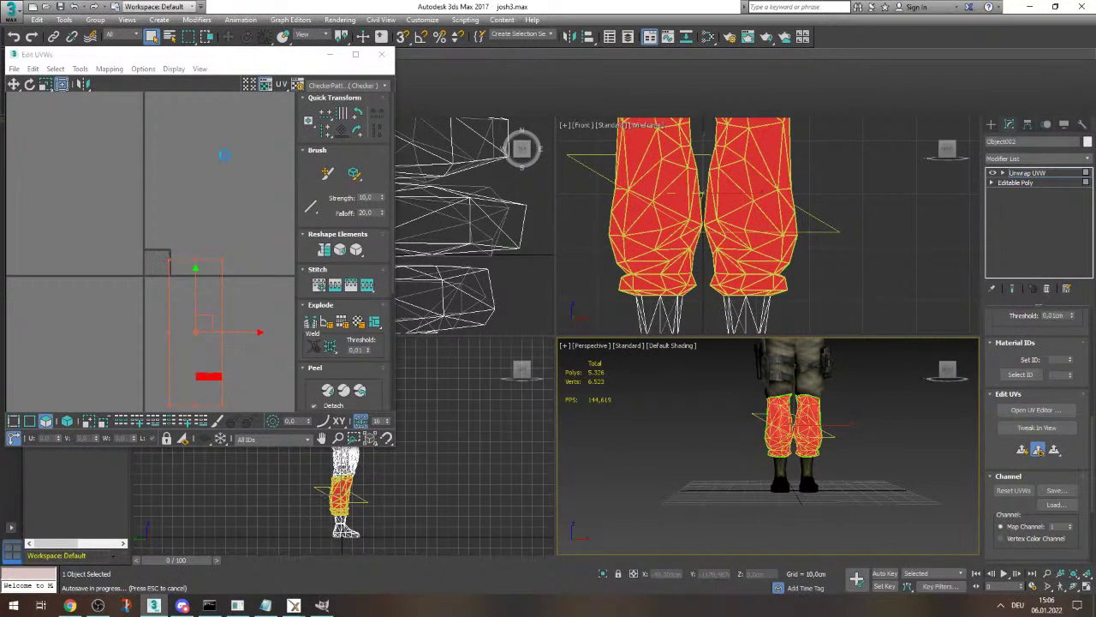
- Maximize the UV editor and show the Map #23 JoshFacePantsArmor texture as its background
left_click_drag(247, 58, 477, 78)
double_click(477, 78)
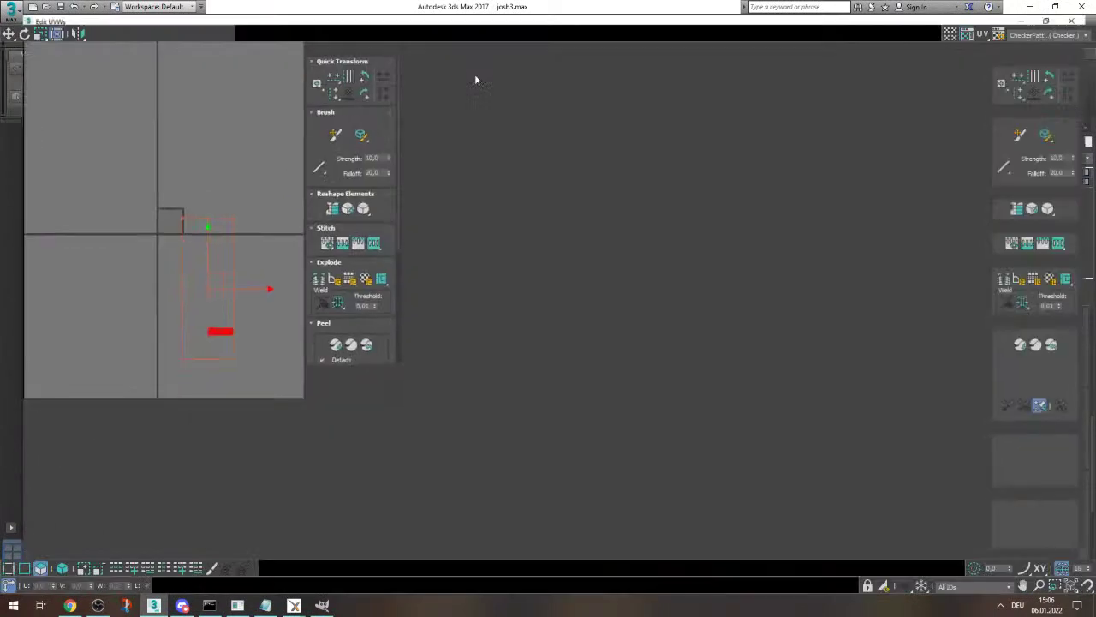
left_click(1046, 36)
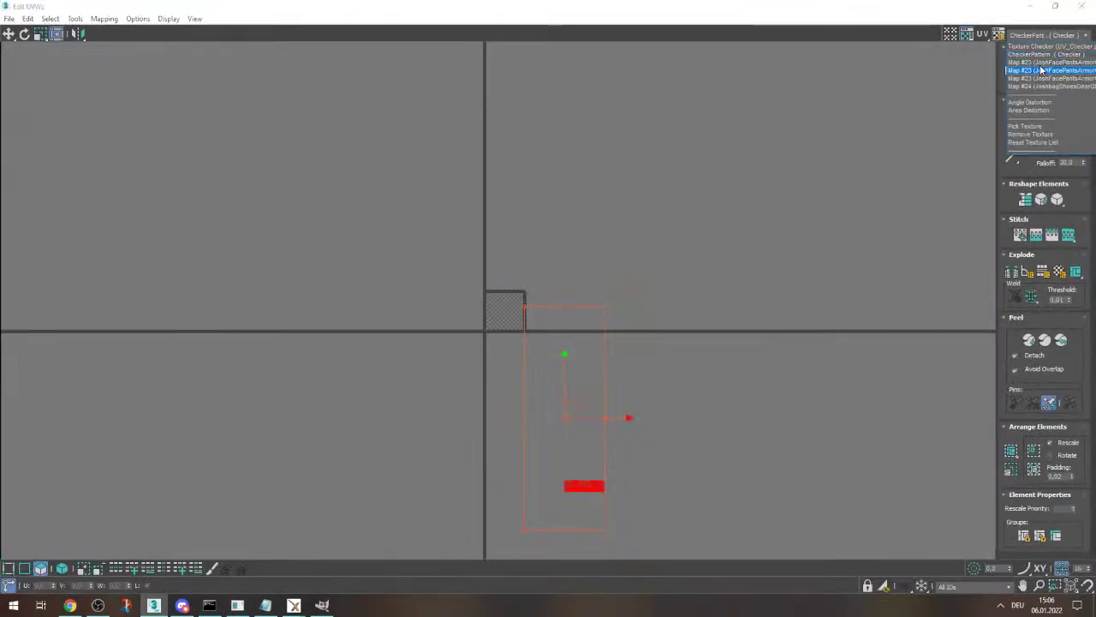
left_click(1042, 70)
- Move the lower-leg UVs from below the texture tile onto the face and trousers texture
left_click(573, 485)
left_click_drag(573, 484, 513, 296)
scroll(514, 297, "up", 5)
left_click_drag(592, 232, 514, 296)
scroll(502, 288, "down", 2)
scroll(538, 286, "up", 4)
scroll(493, 328, "down", 2)
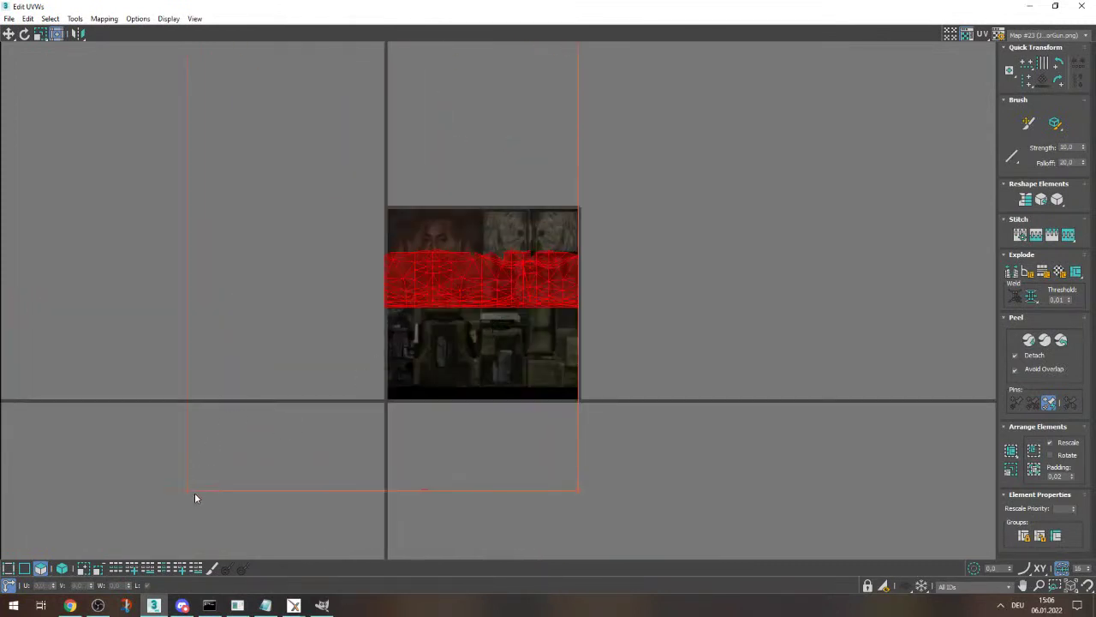
- Scale down the selected UVs, then reselect only the leg cluster and move it down over the texture's camouflage area
left_click_drag(186, 492, 336, 358)
left_click(677, 296)
left_click(474, 162)
left_click_drag(474, 162, 472, 280)
- Shrink the leg UVs further and fit them inside the camouflage trouser patch near the texture's edge, then clear the selection
scroll(548, 265, "up", 5)
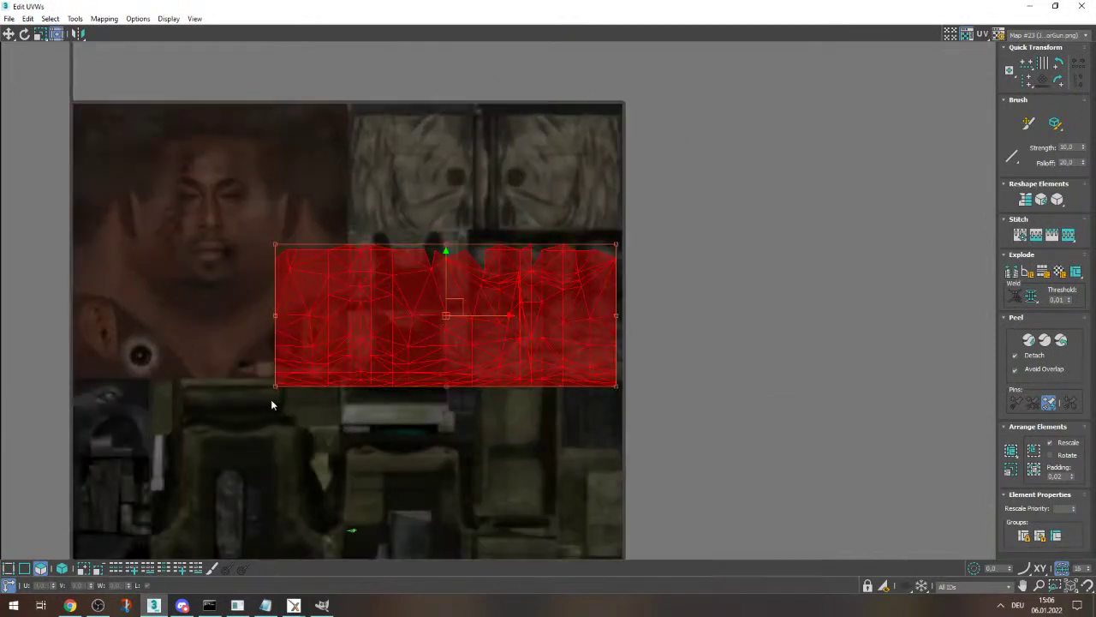
left_click_drag(275, 389, 474, 321)
left_click_drag(524, 288, 526, 275)
left_click(697, 343)
- Select the stray UV pieces far outside the texture tile, move them onto the leg UV patch and clear the selection
scroll(550, 257, "down", 10)
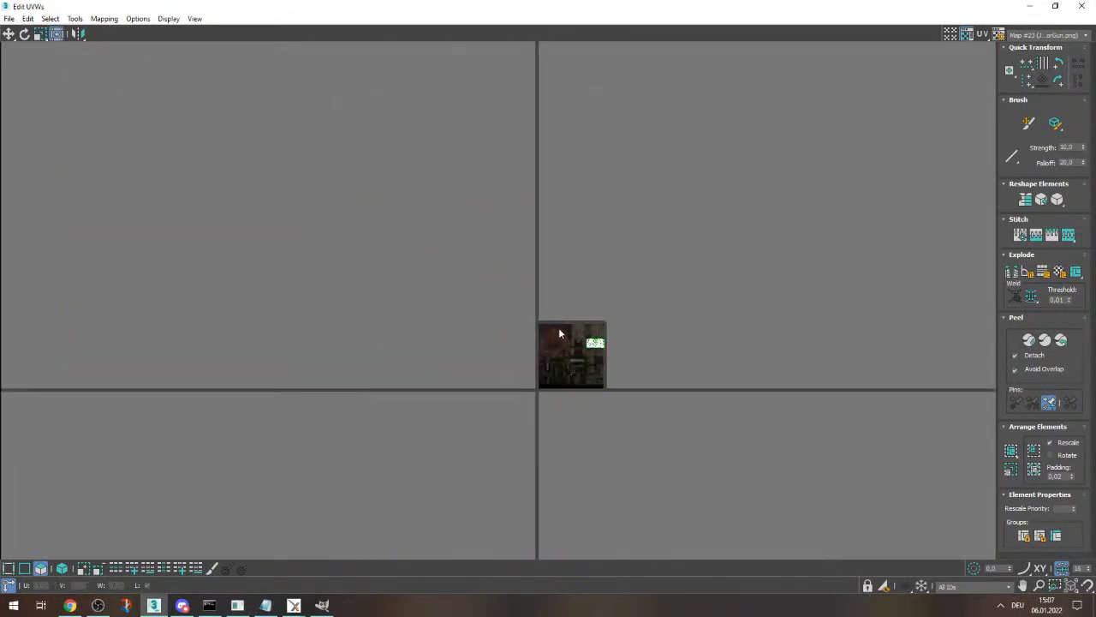
scroll(552, 246, "up", 4)
left_click_drag(563, 254, 444, 189)
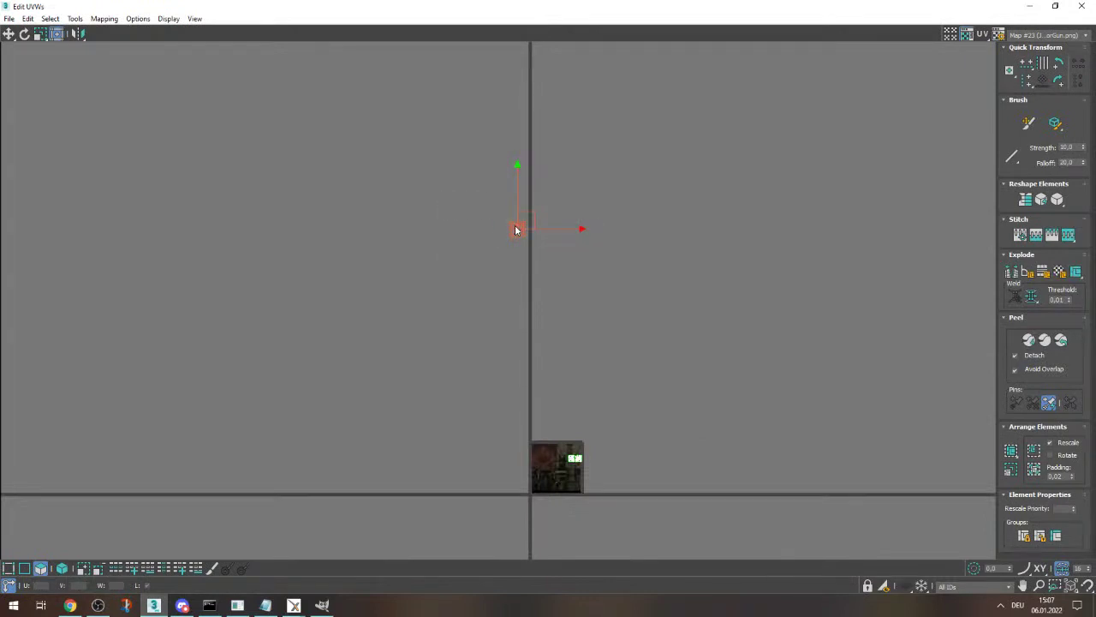
mouse_move(517, 229)
left_mouse_down()
mouse_move(564, 418)
mouse_move(521, 234)
left_mouse_up()
scroll(518, 227, "up", 8)
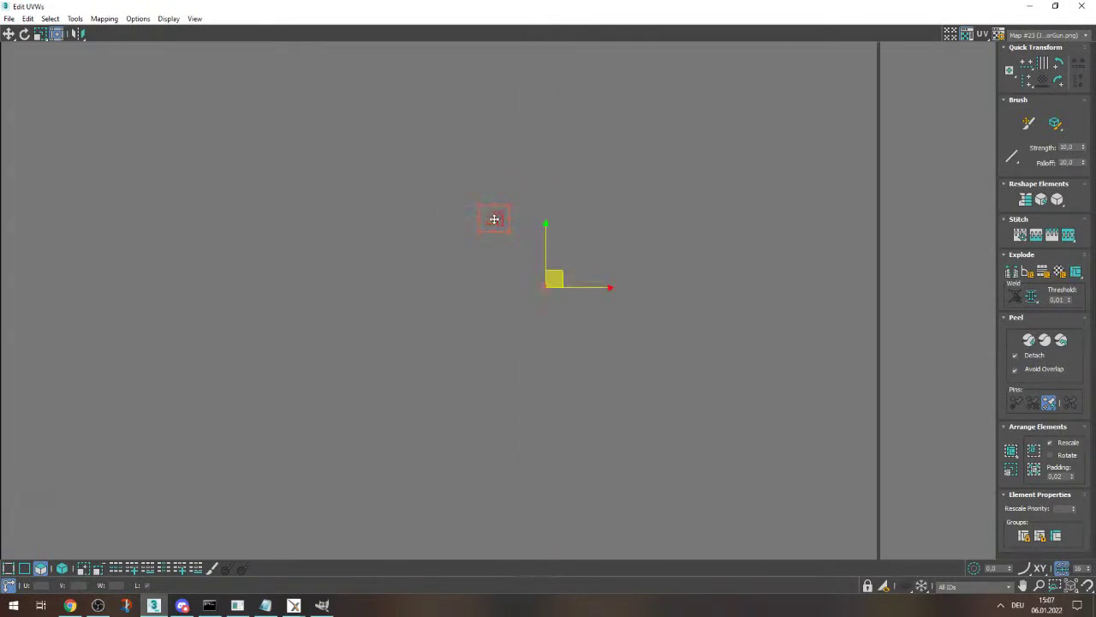
scroll(494, 221, "down", 8)
left_click_drag(502, 216, 509, 254)
scroll(569, 294, "up", 8)
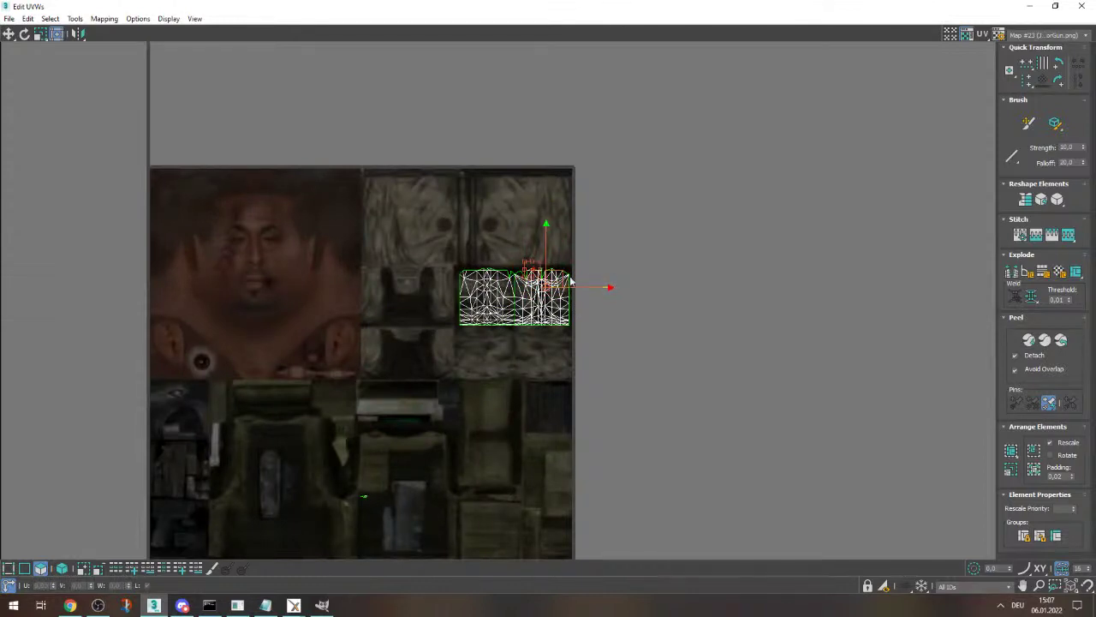
left_click(702, 419)
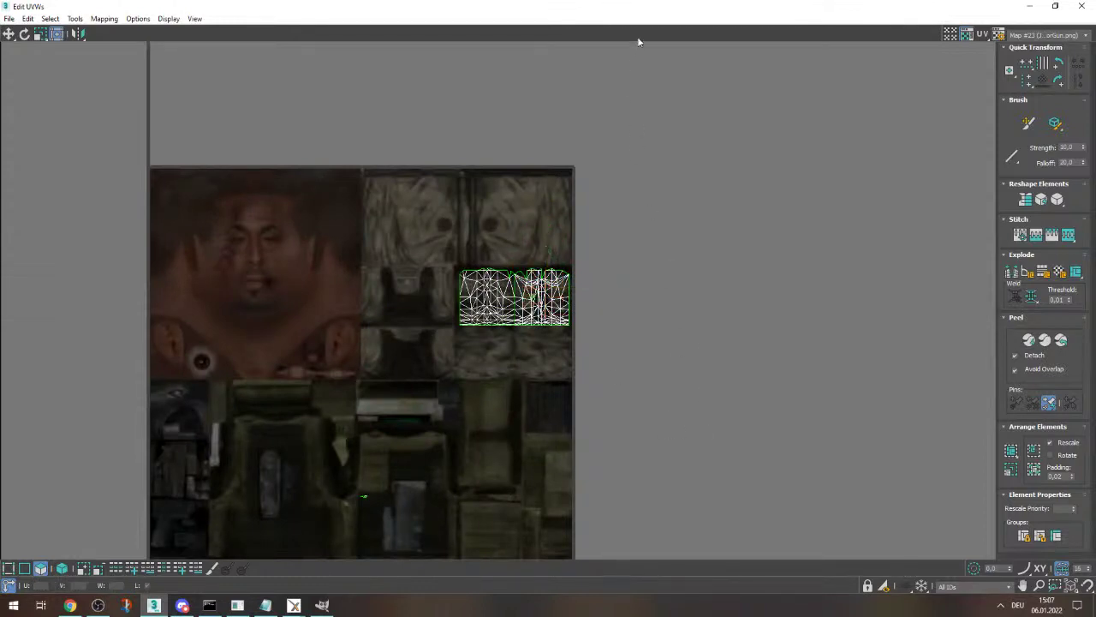
- Close the UV editor and collapse the Unwrap UVW modifier into the Editable Poly
double_click(529, 16)
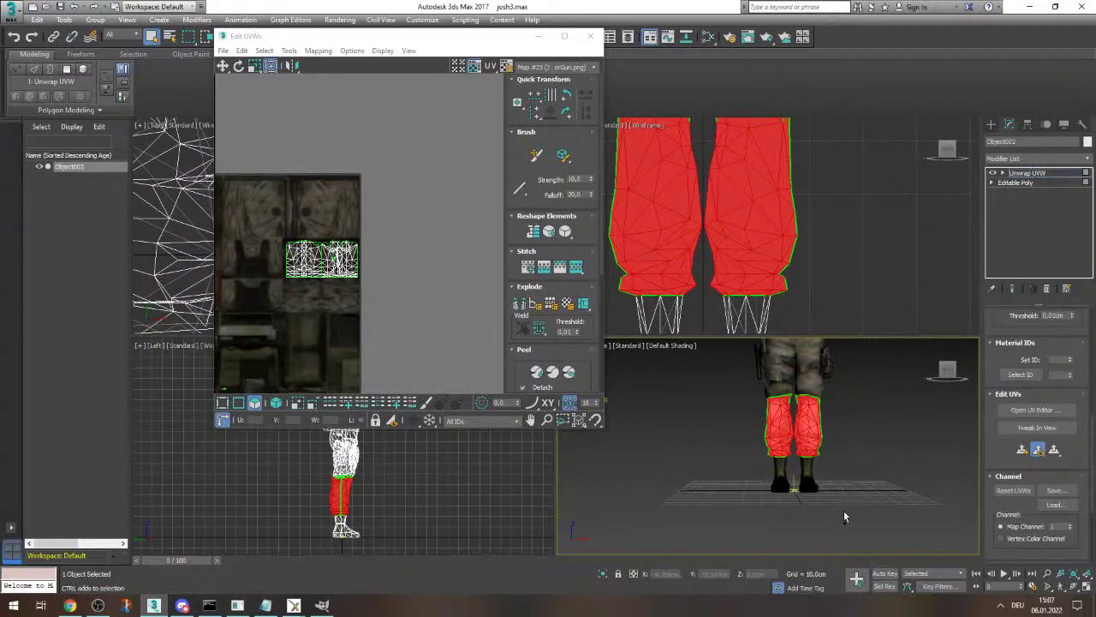
left_click(590, 36)
right_click(1032, 174)
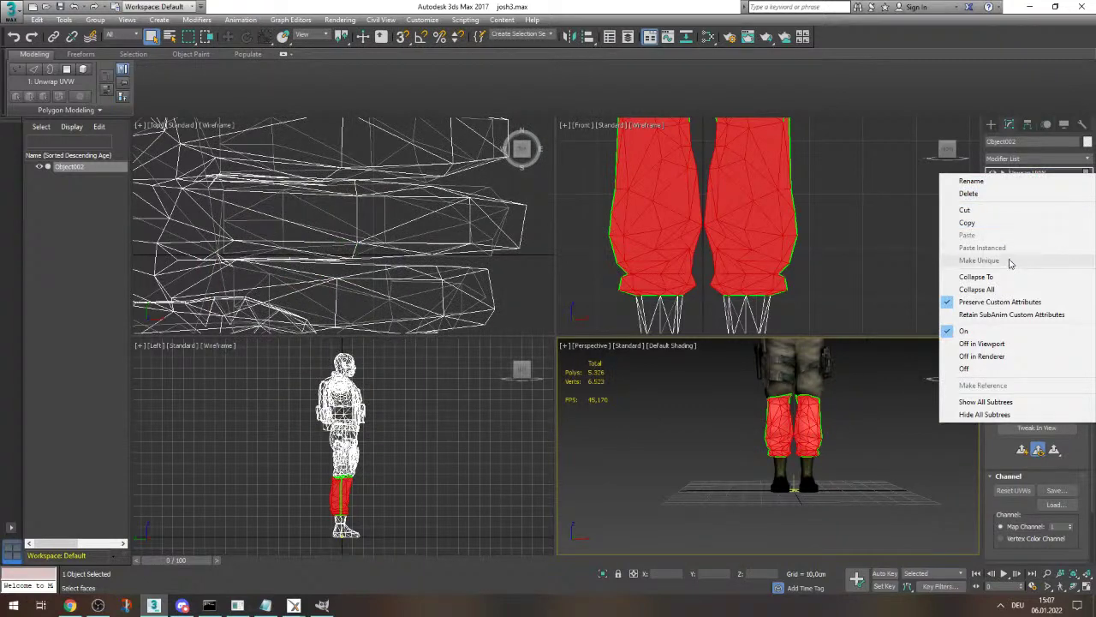
left_click(977, 277)
left_click(608, 349)
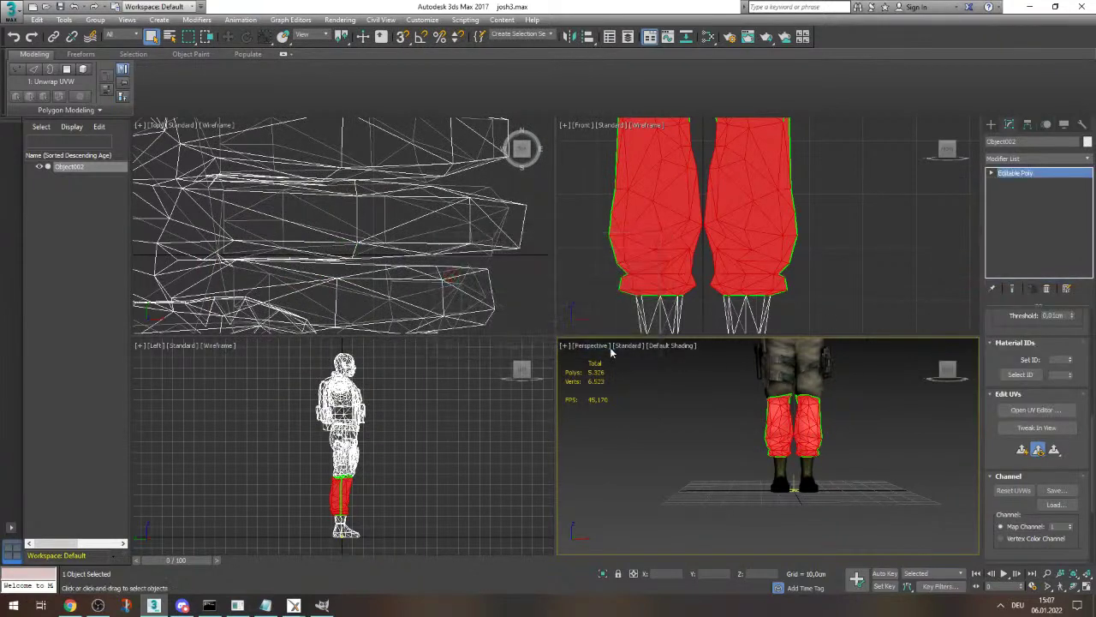
- Deselect the soldier, examine the camouflage texture on the lower legs and boots, and reselect the model
left_click(855, 492)
scroll(808, 399, "up", 5)
scroll(807, 399, "down", 5)
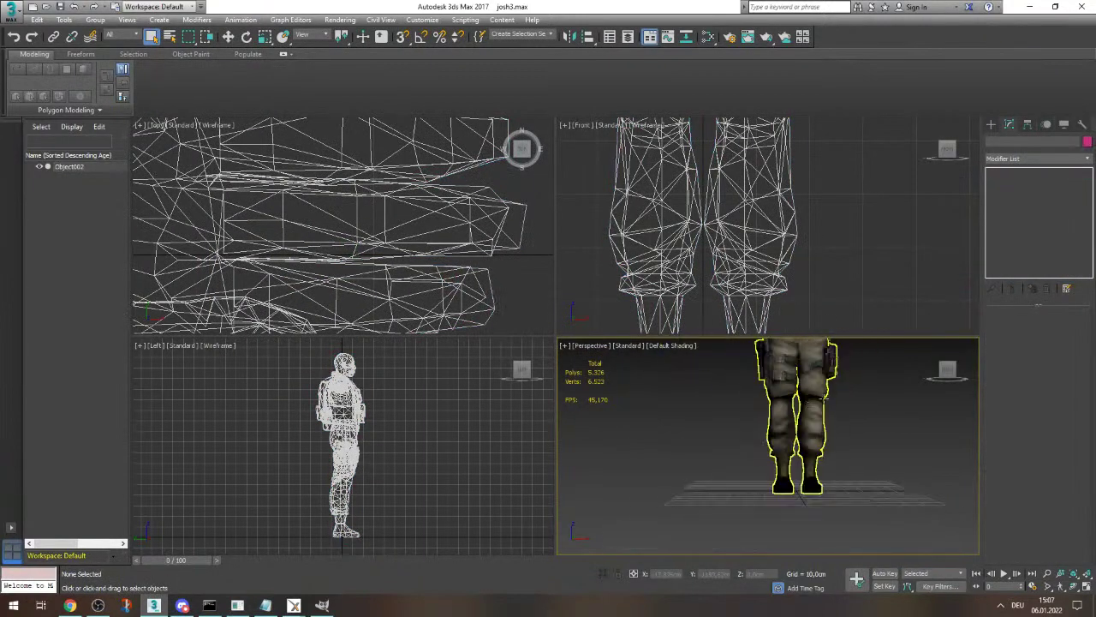
mouse_move(951, 371)
left_mouse_down()
mouse_move(937, 368)
mouse_move(969, 376)
mouse_move(932, 371)
mouse_move(950, 369)
left_mouse_up()
scroll(800, 407, "up", 5)
scroll(799, 407, "down", 5)
left_click(799, 412)
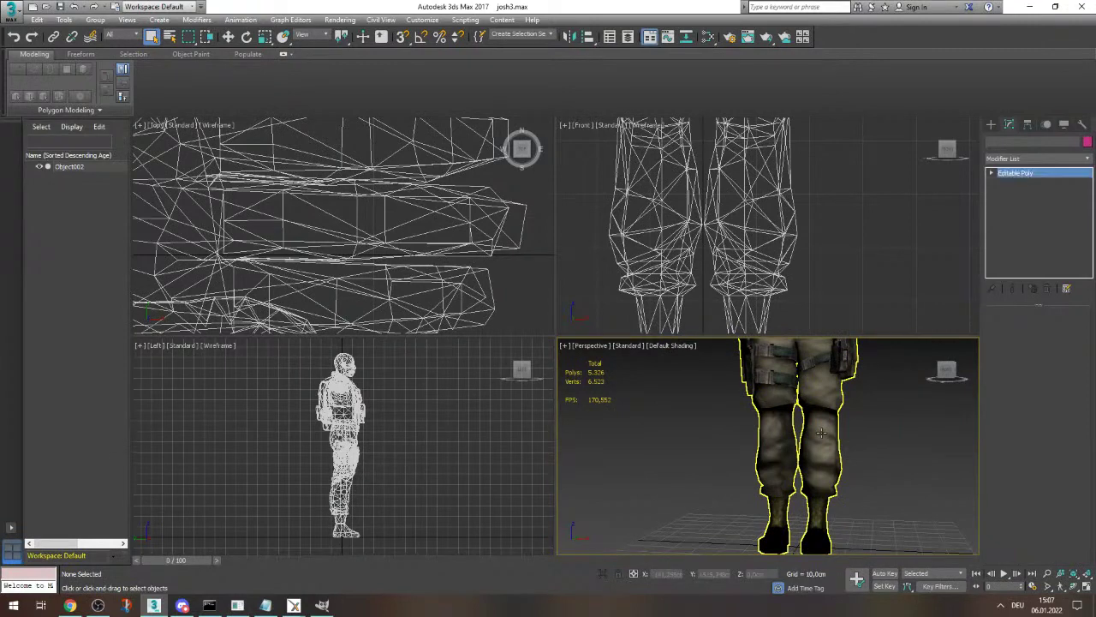
scroll(895, 385, "down", 5)
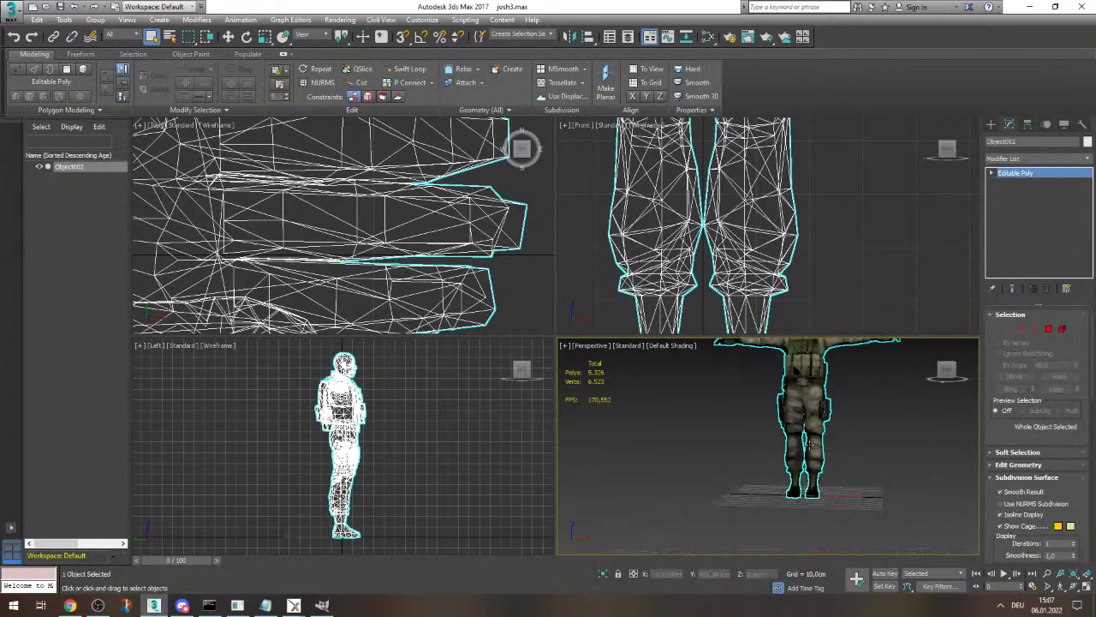
scroll(843, 472, "up", 5)
scroll(838, 457, "down", 5)
scroll(838, 458, "up", 6)
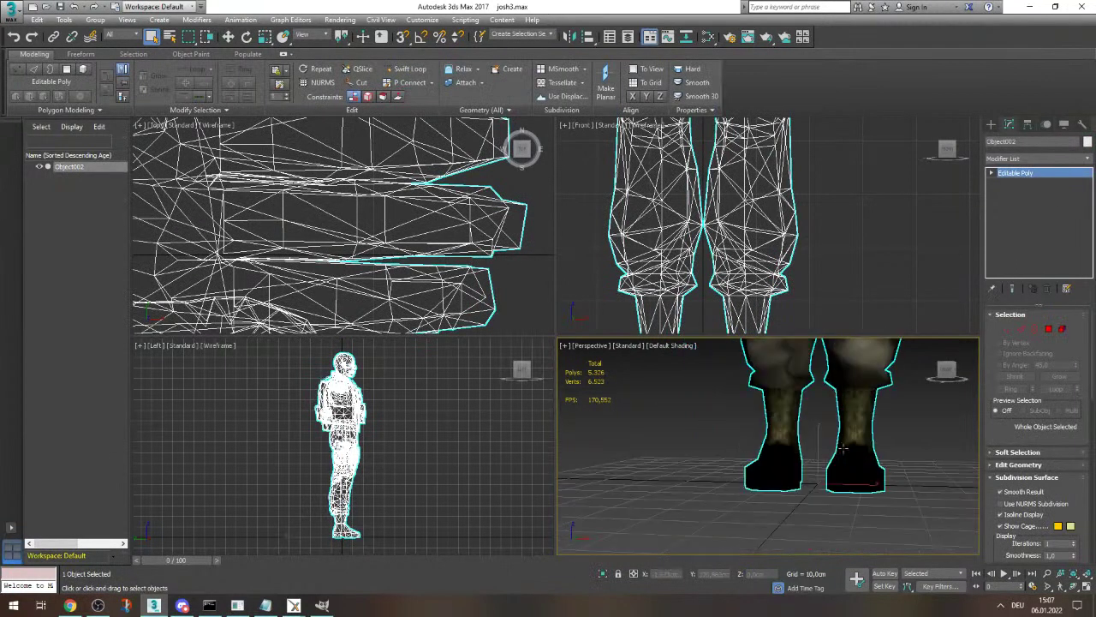
- Switch the soldier's Editable Poly to Polygon level and browse the settings for the selected lower-leg polygons
left_click(992, 174)
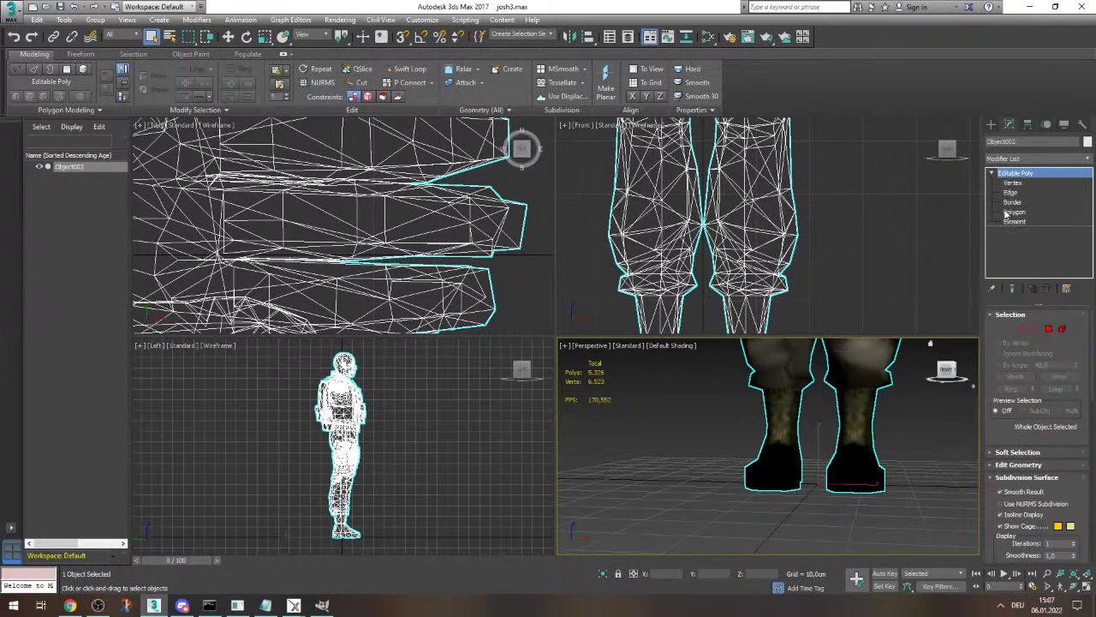
left_click(1012, 212)
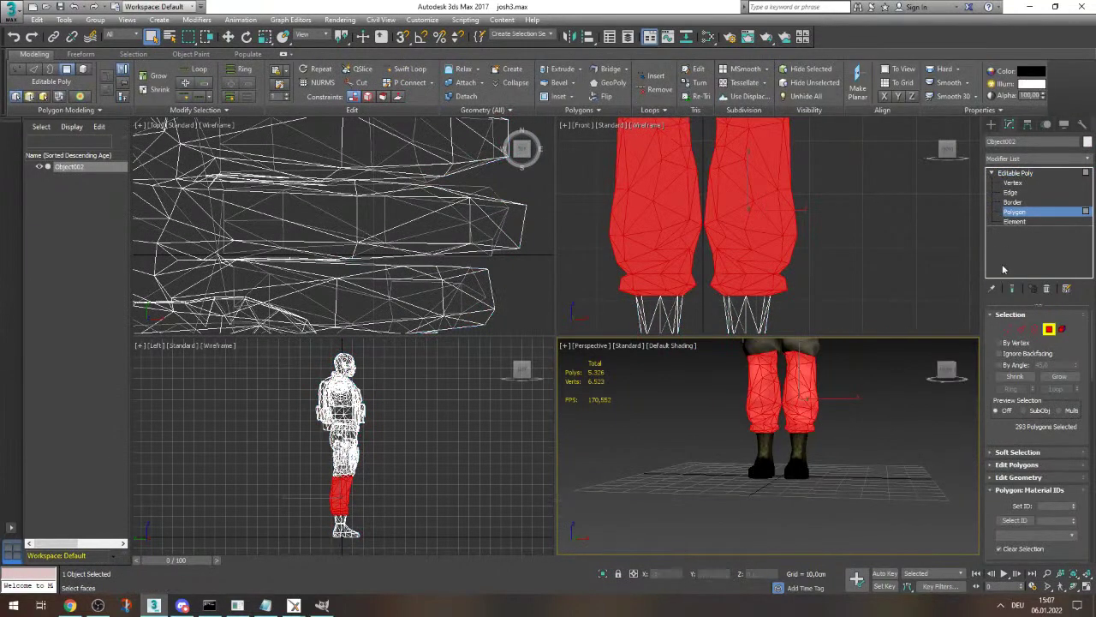
left_click_drag(1095, 318, 1095, 354)
scroll(1041, 428, "up", 5)
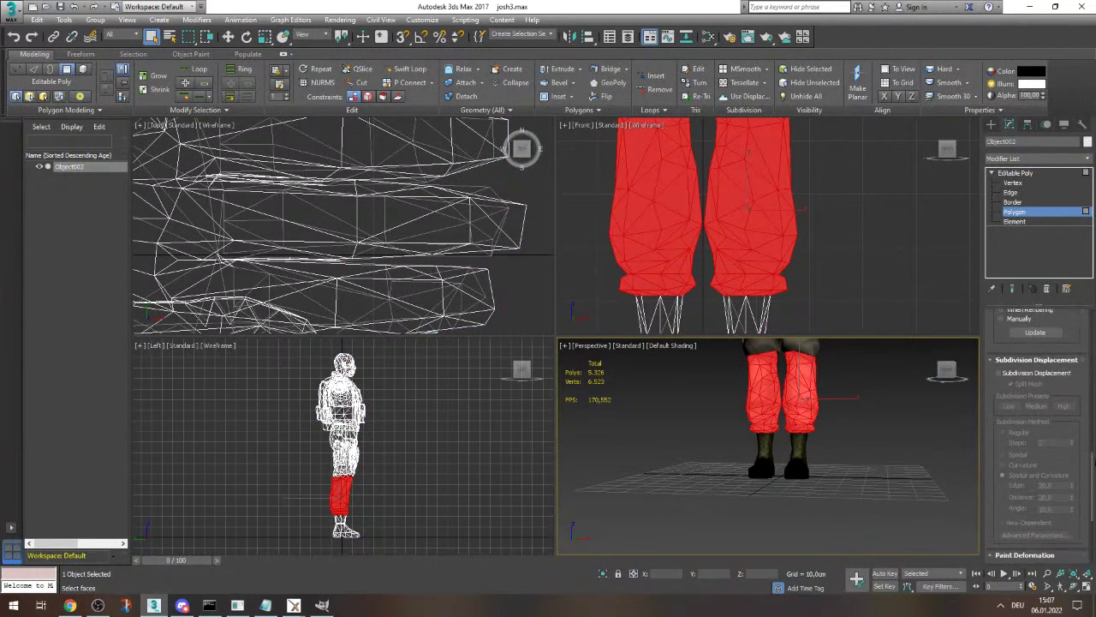
- Add an Unwrap UVW modifier to the selected lower-leg polygons of the character
left_click(1089, 159)
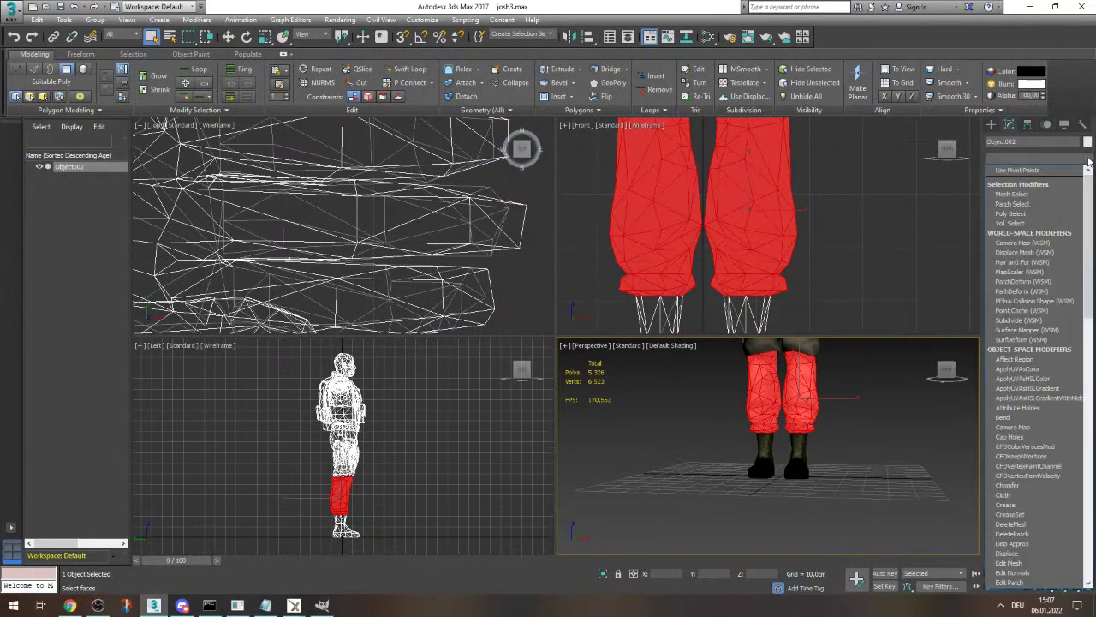
type("uvw")
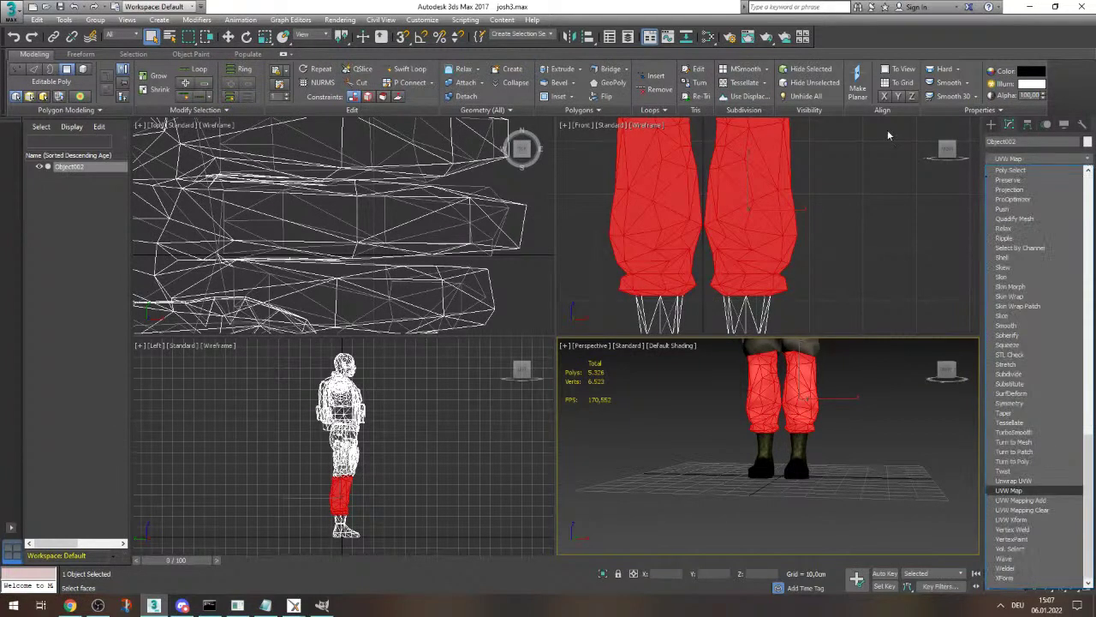
left_click(1059, 481)
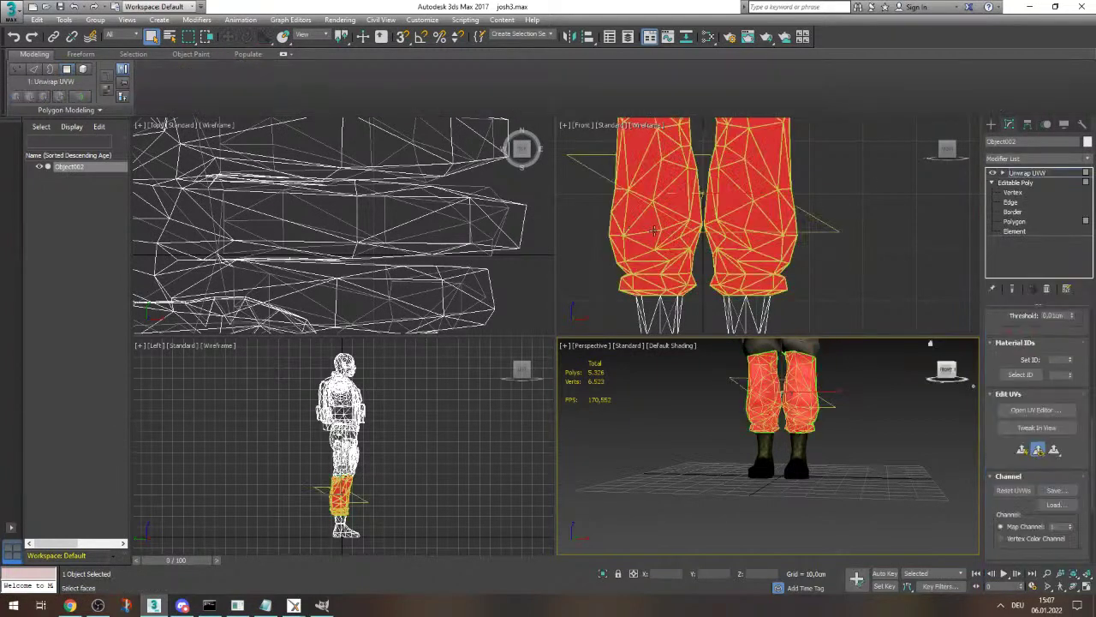
scroll(781, 452, "down", 5)
scroll(782, 452, "up", 3)
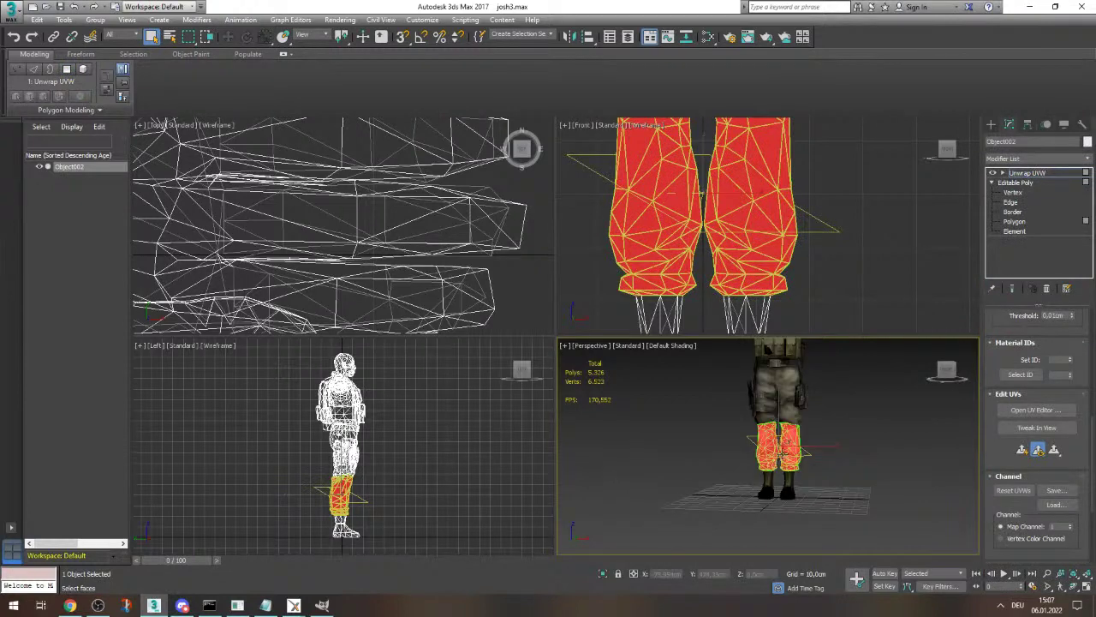
- Open the UV editor and show the Map #23 JoshFacePantsArmorGun.png texture behind the leg UVs
left_click(1059, 413)
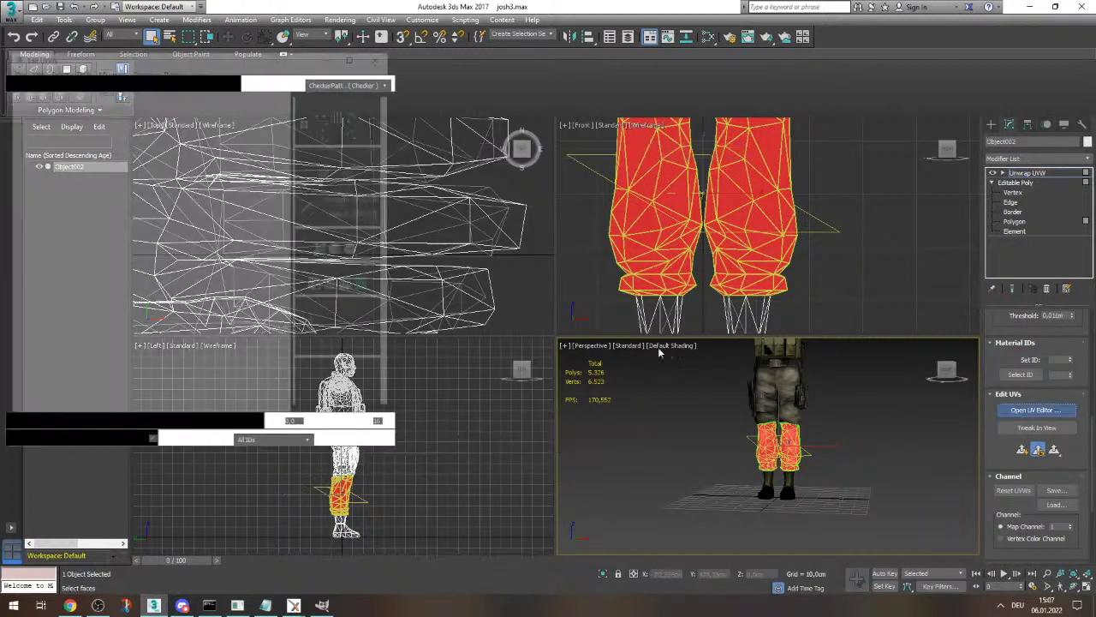
left_click(361, 86)
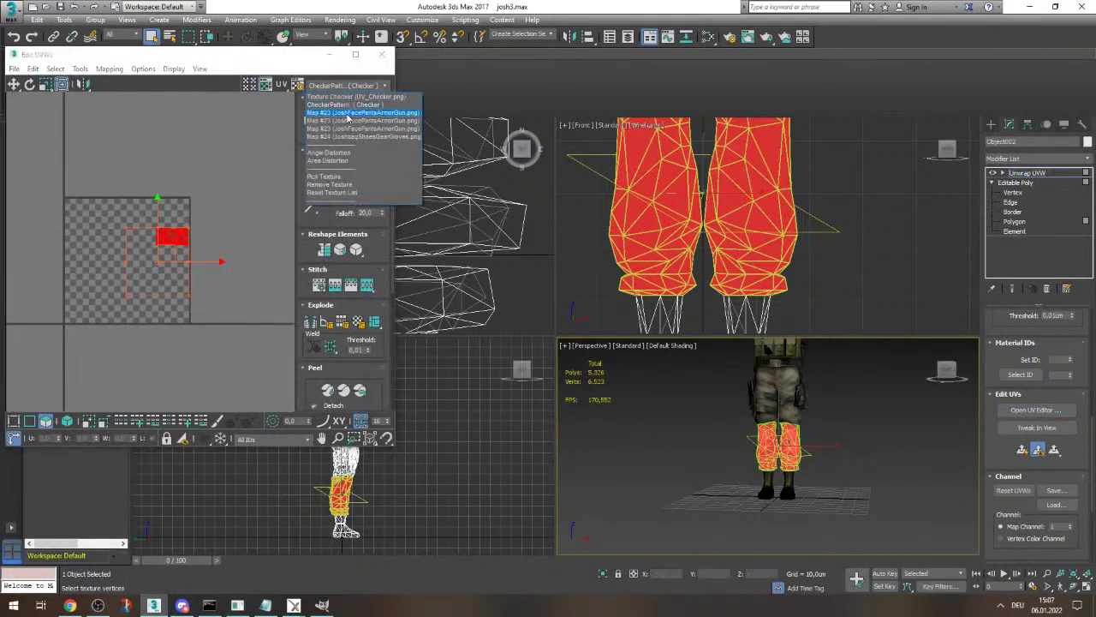
left_click(348, 113)
scroll(128, 318, "up", 4)
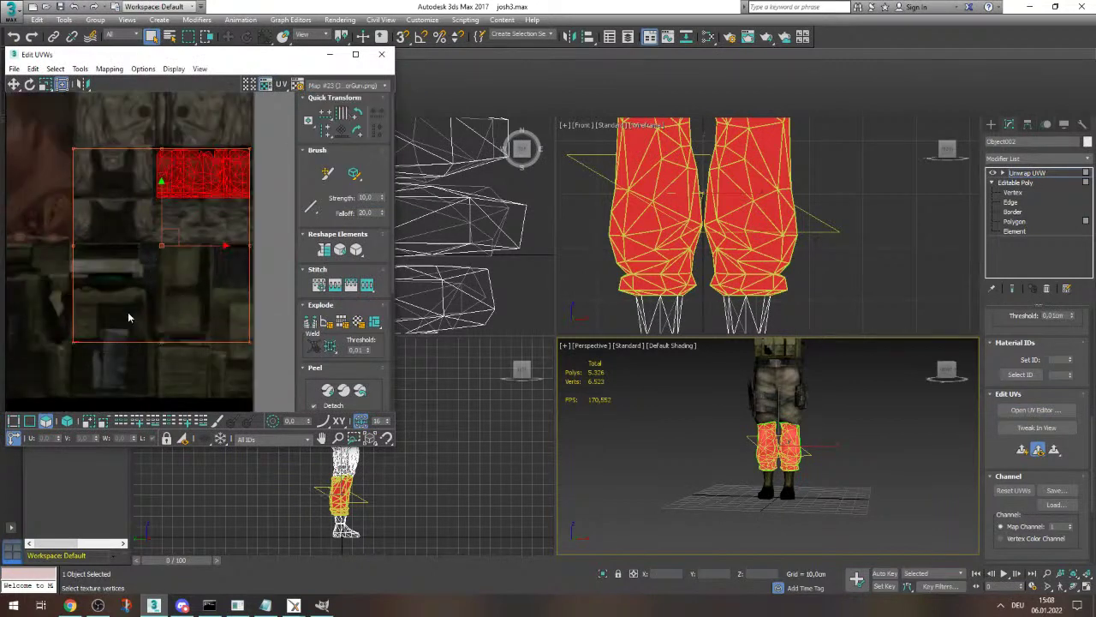
- Try stretching the lower-leg UVs vertically to about twice their height and inspect the texture on the model's legs
left_click_drag(74, 344, 75, 513)
left_click(283, 283)
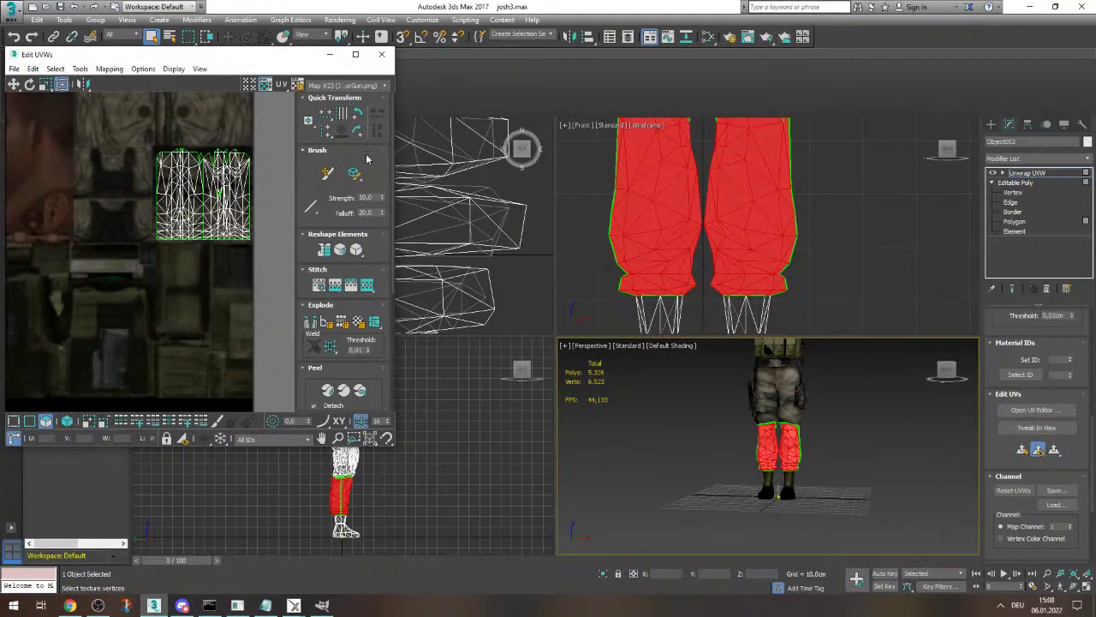
left_click(381, 54)
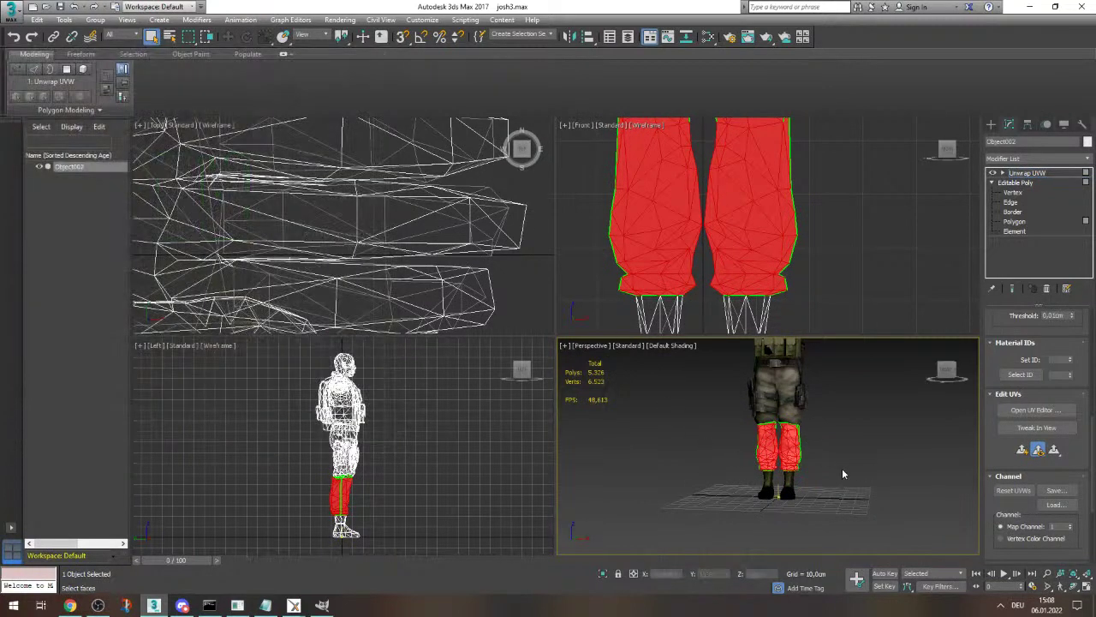
left_click(857, 396)
scroll(802, 426, "up", 5)
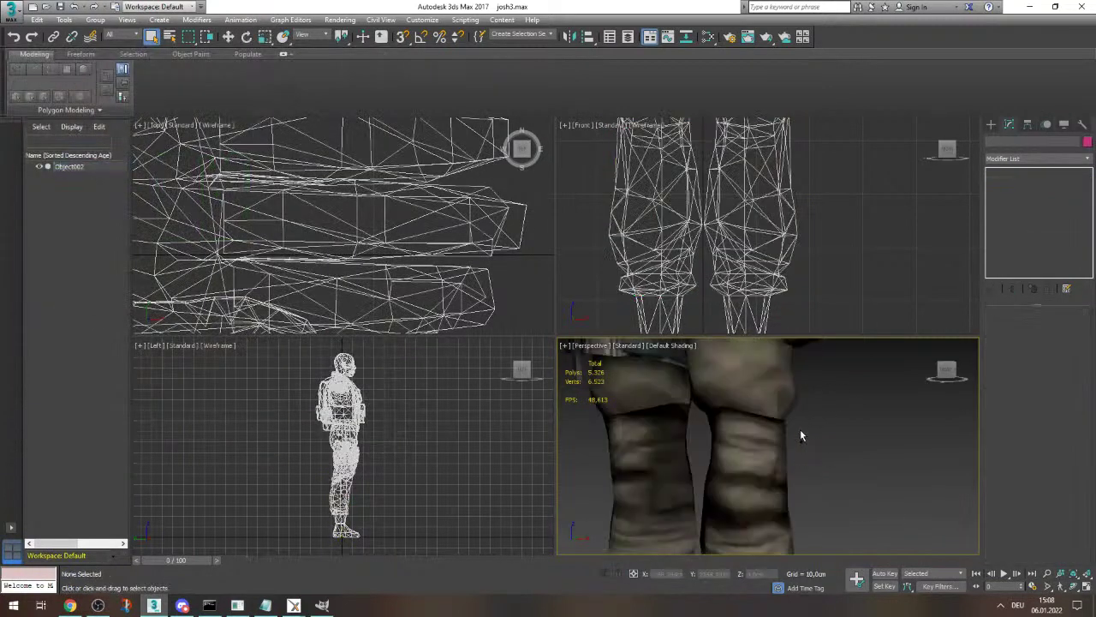
scroll(800, 429, "down", 5)
- Reopen the UV editor for the character and undo the vertical stretch of the lower-leg UVs
left_click(801, 432)
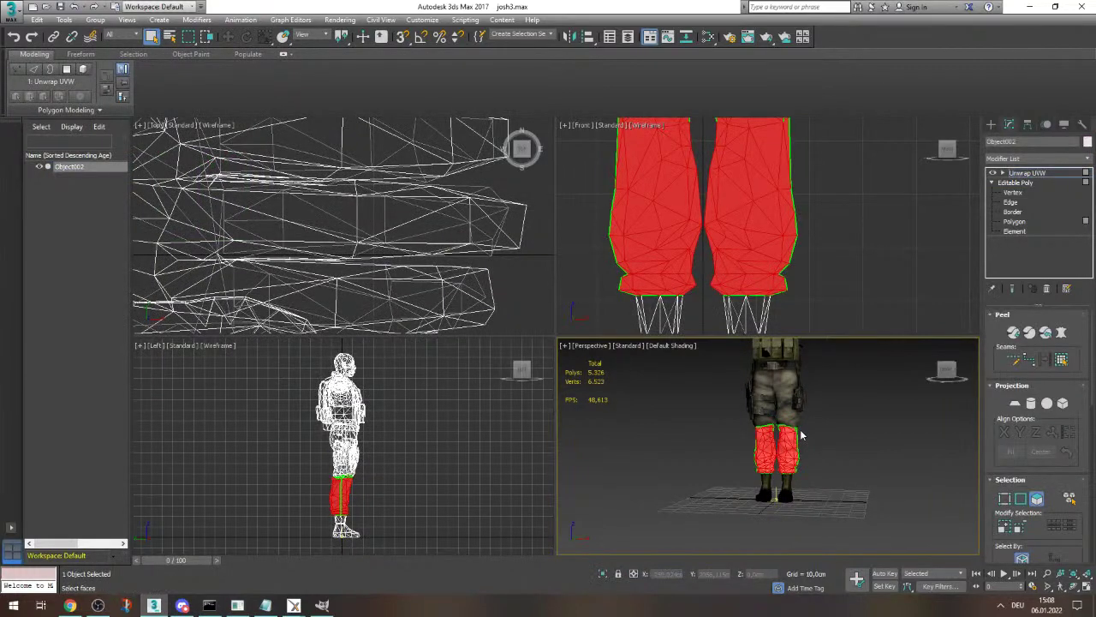
scroll(1093, 433, "down", 5)
left_click(1036, 444)
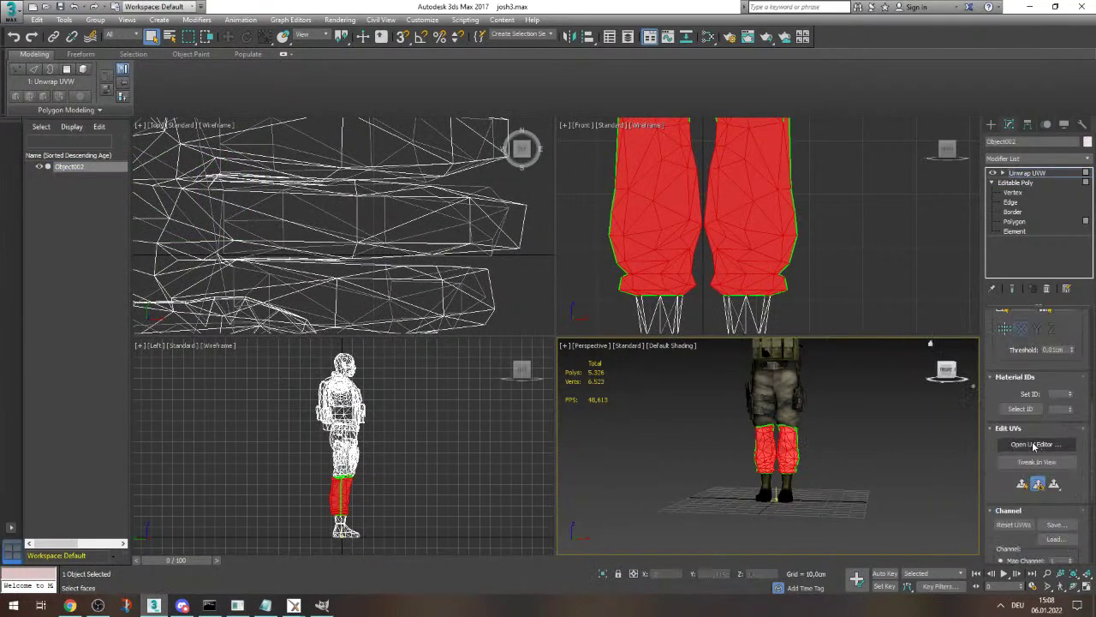
scroll(197, 218, "down", 2)
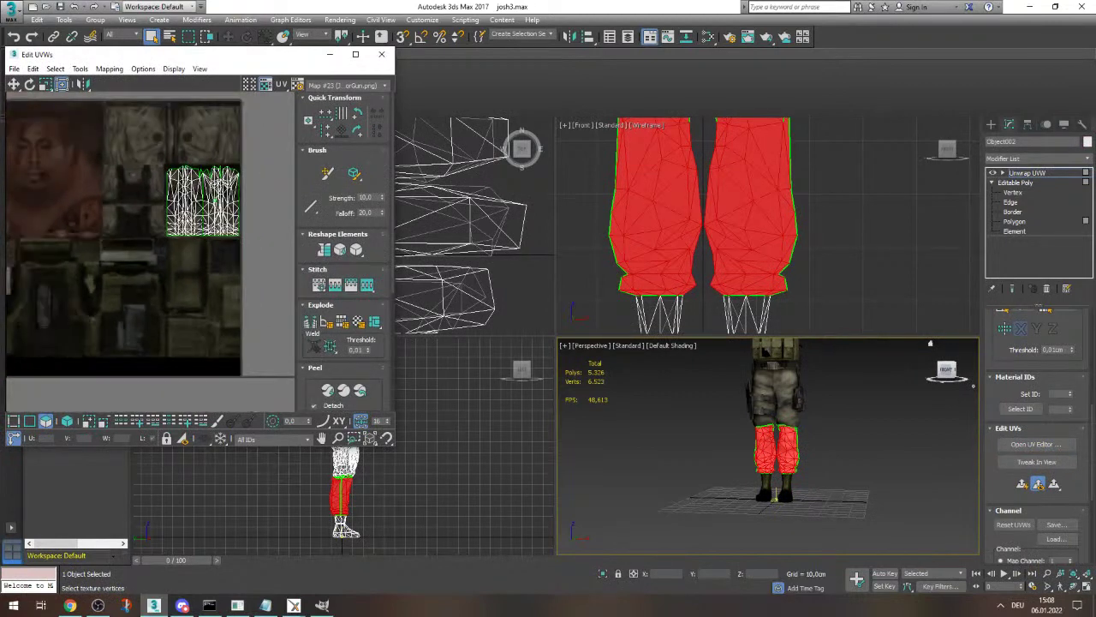
scroll(196, 214, "up", 5)
scroll(177, 210, "down", 3)
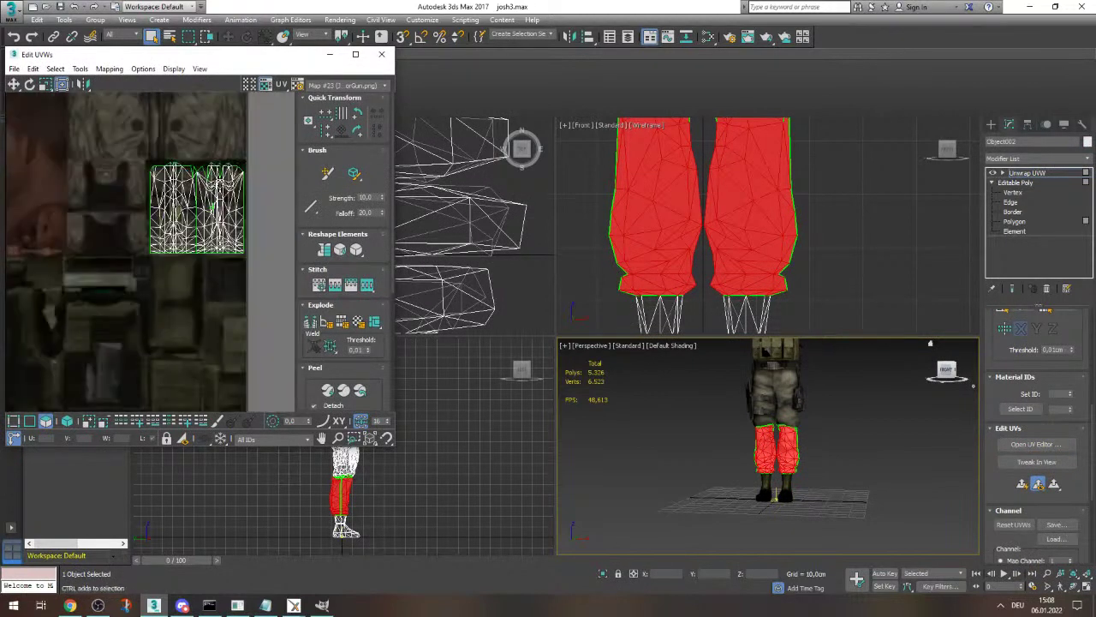
left_click(219, 206)
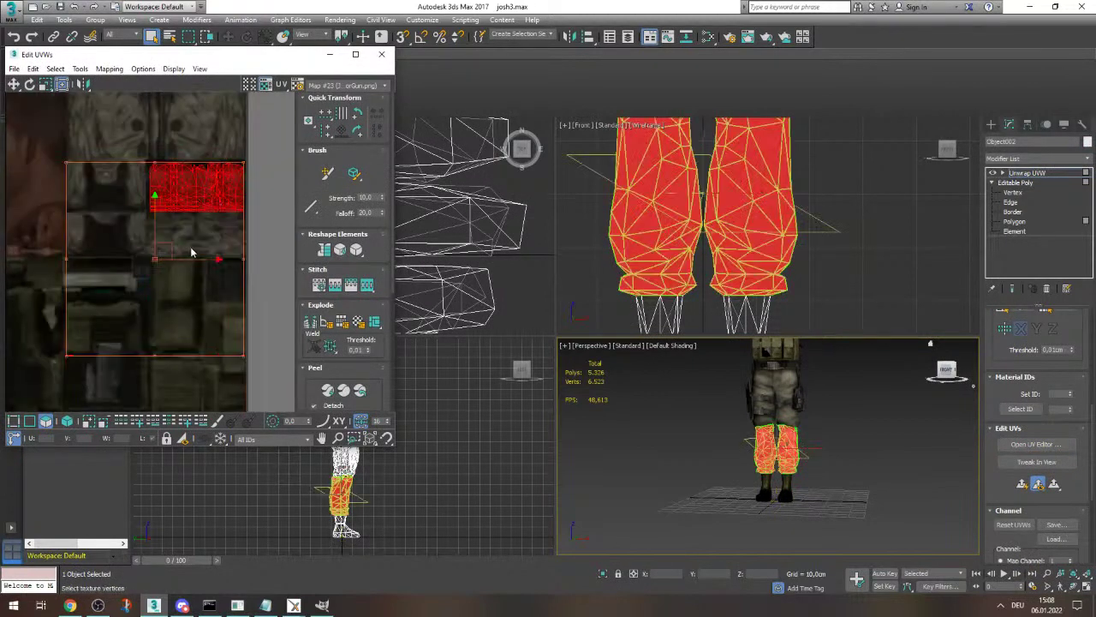
- Enlarge the UV editor to full screen and examine where the lower-leg UVs sit on the texture
scroll(192, 253, "down", 2)
scroll(179, 172, "up", 4)
scroll(167, 154, "down", 2)
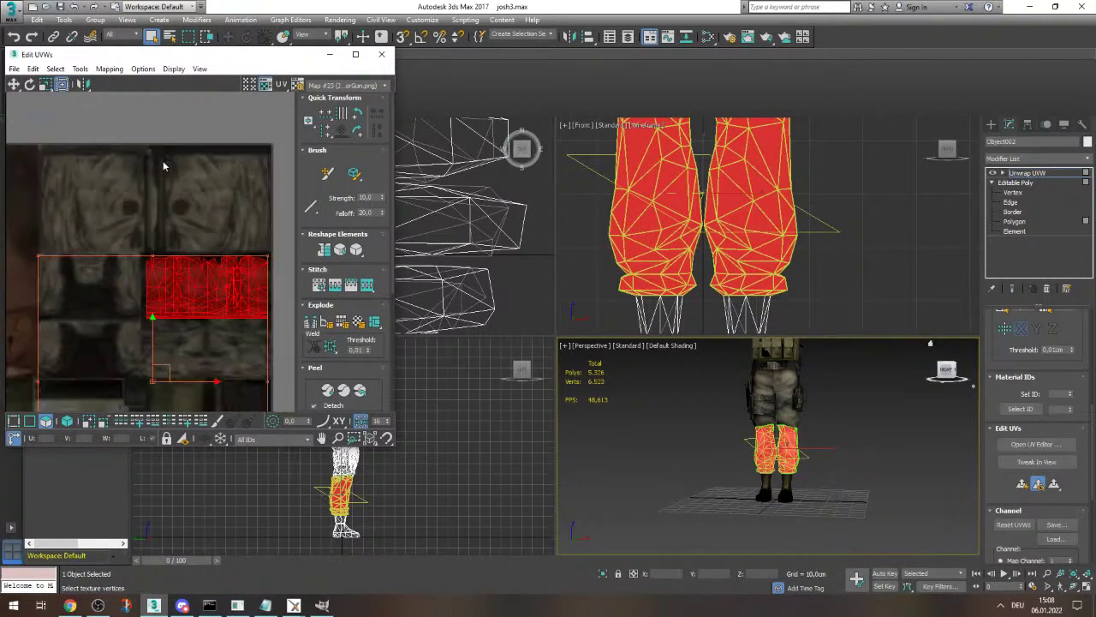
scroll(163, 162, "down", 2)
scroll(171, 172, "down", 1)
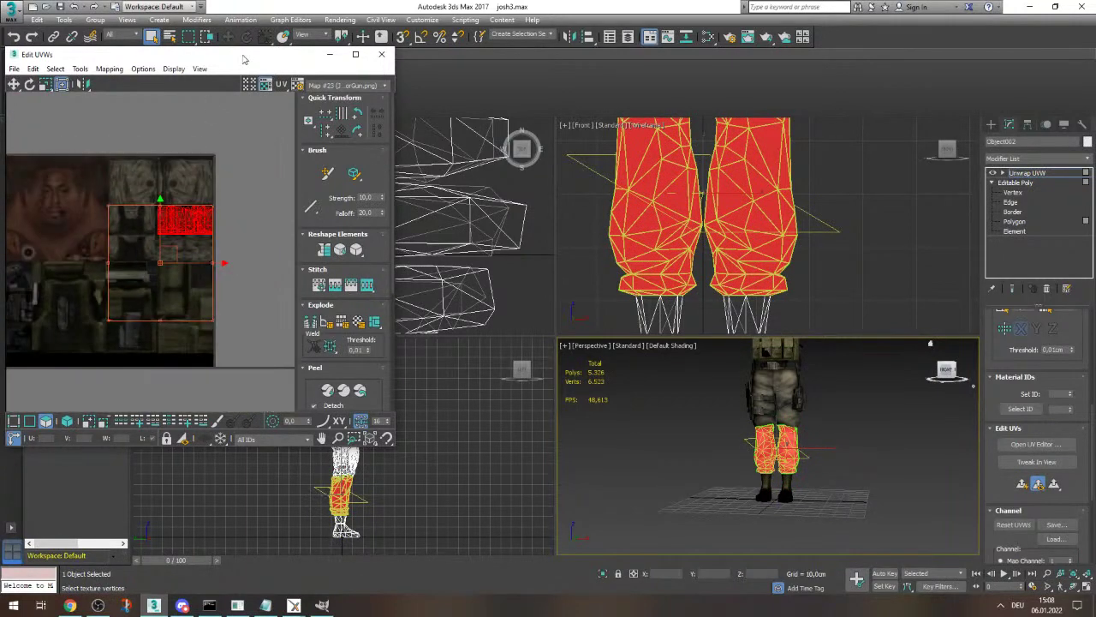
double_click(240, 62)
scroll(592, 182, "up", 3)
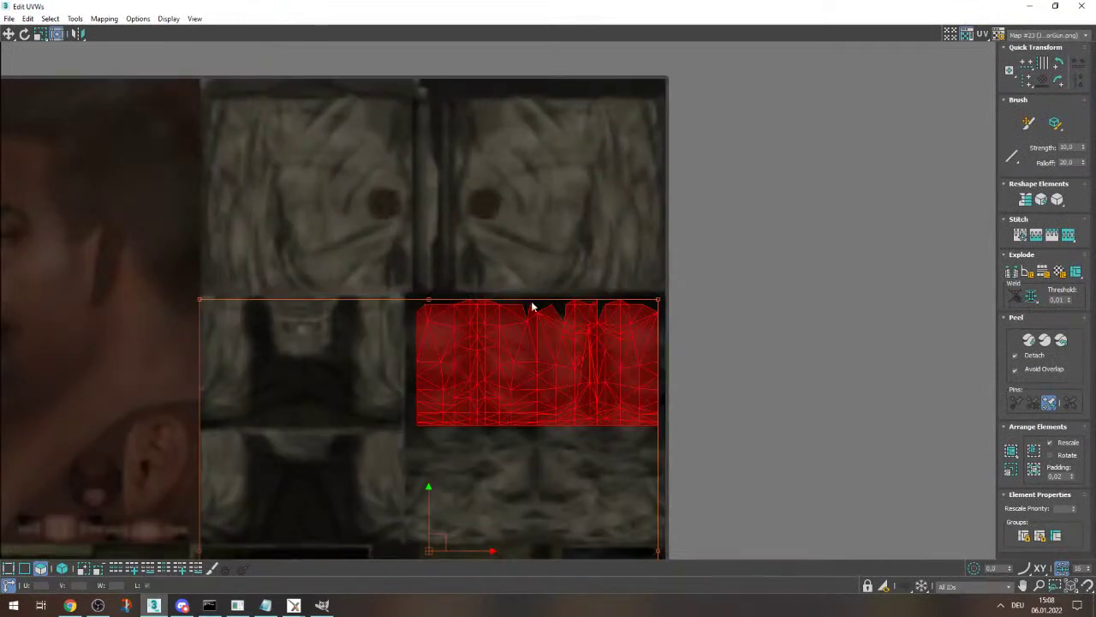
- Try moving the lower-leg UVs outside the texture to uncover the area beneath, and undo the move
scroll(531, 308, "down", 1)
left_click_drag(540, 330, 891, 482)
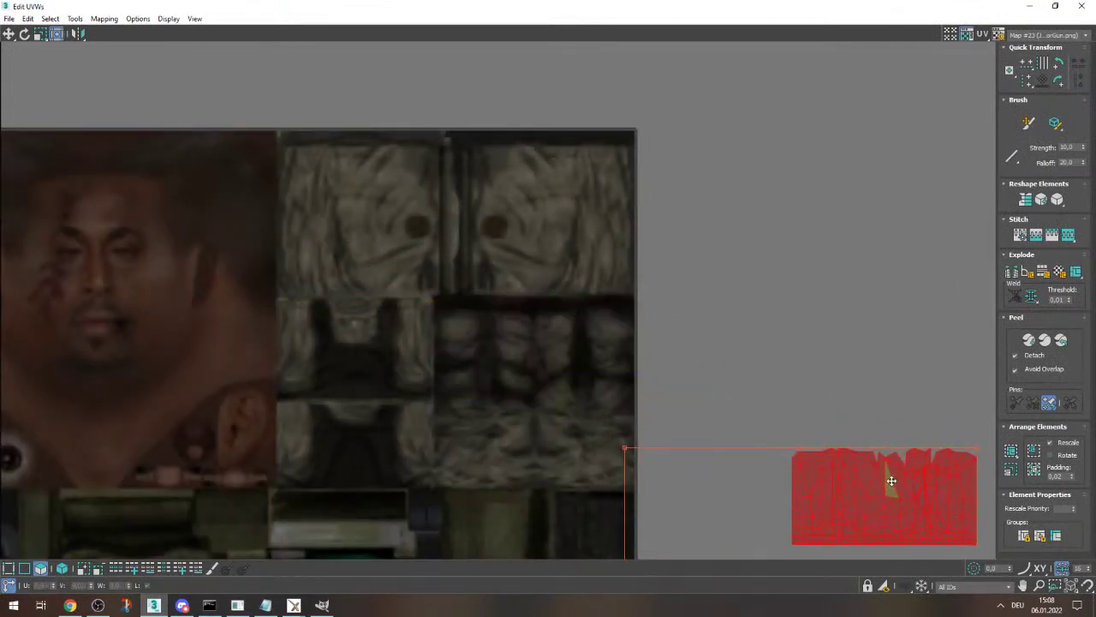
key("ctrl+z")
left_click(878, 468)
- Close the UV editor and remove the Unwrap UVW modifier from the character's modifier stack
left_click_drag(828, 6, 447, 58)
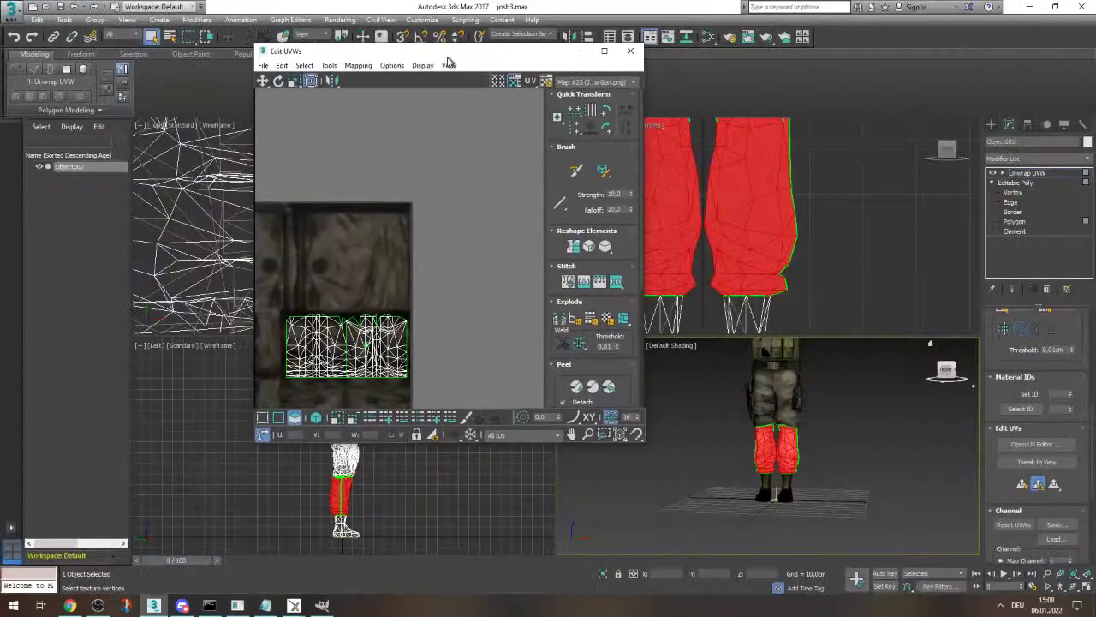
left_click(631, 50)
left_click(994, 183)
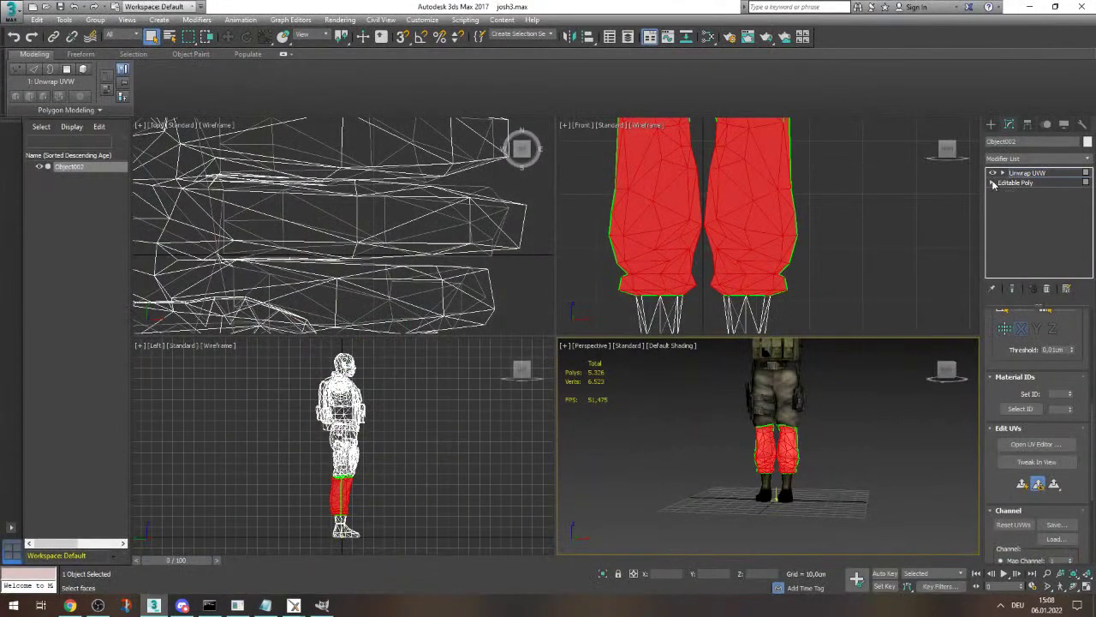
right_click(1002, 173)
left_click(967, 192)
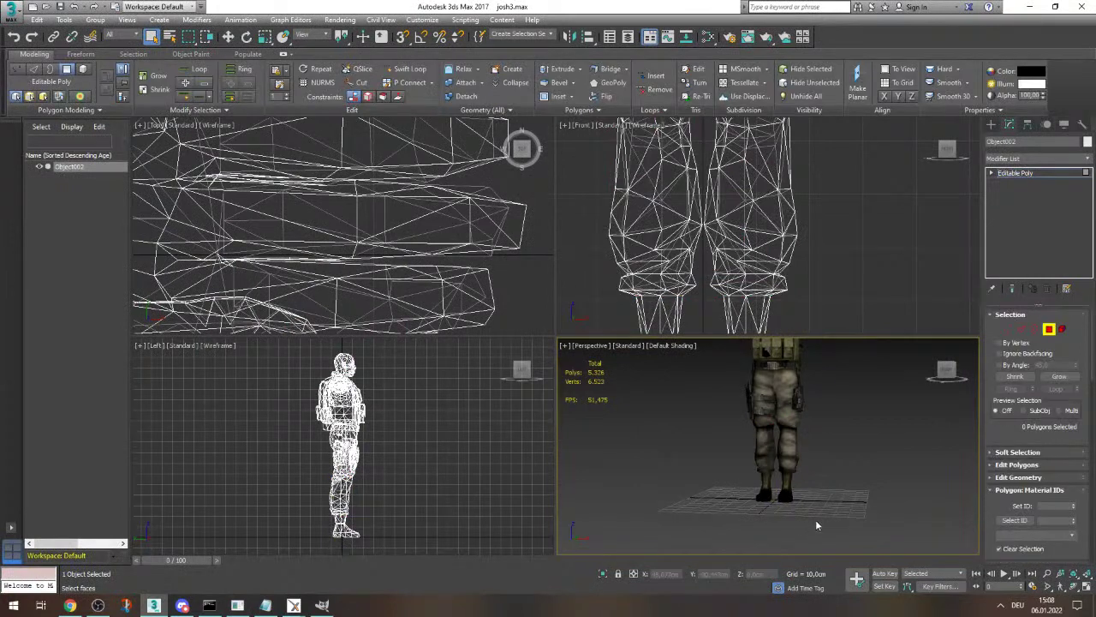
- Try to box-select the polygons of both boots and ankles in the perspective and side views
scroll(816, 519, "up", 6)
scroll(812, 496, "down", 4)
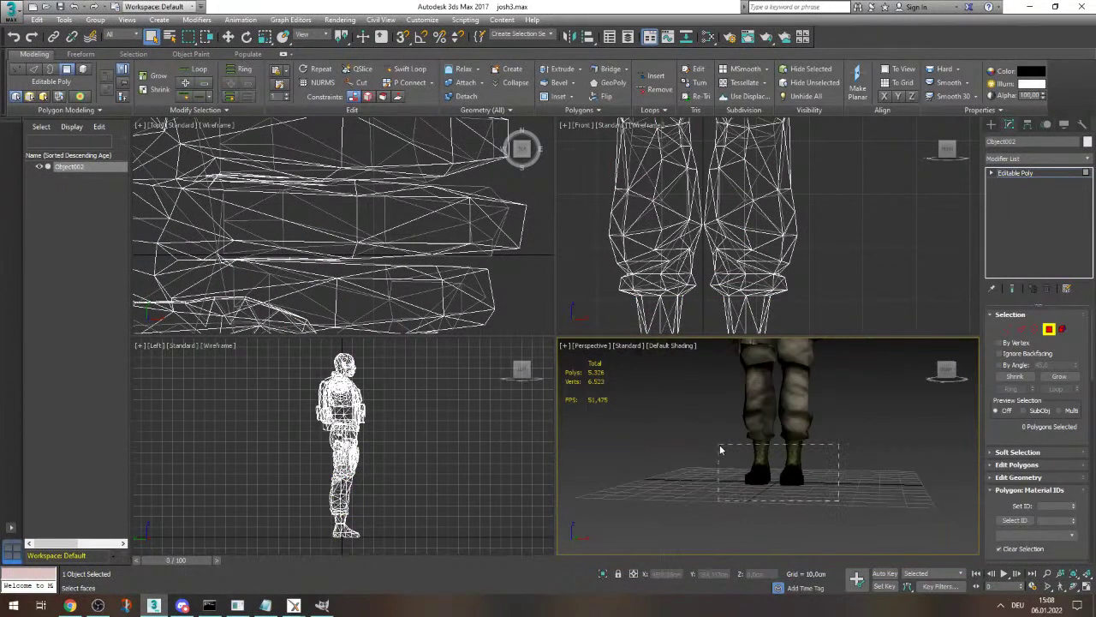
left_click_drag(719, 444, 719, 443)
scroll(852, 459, "up", 4)
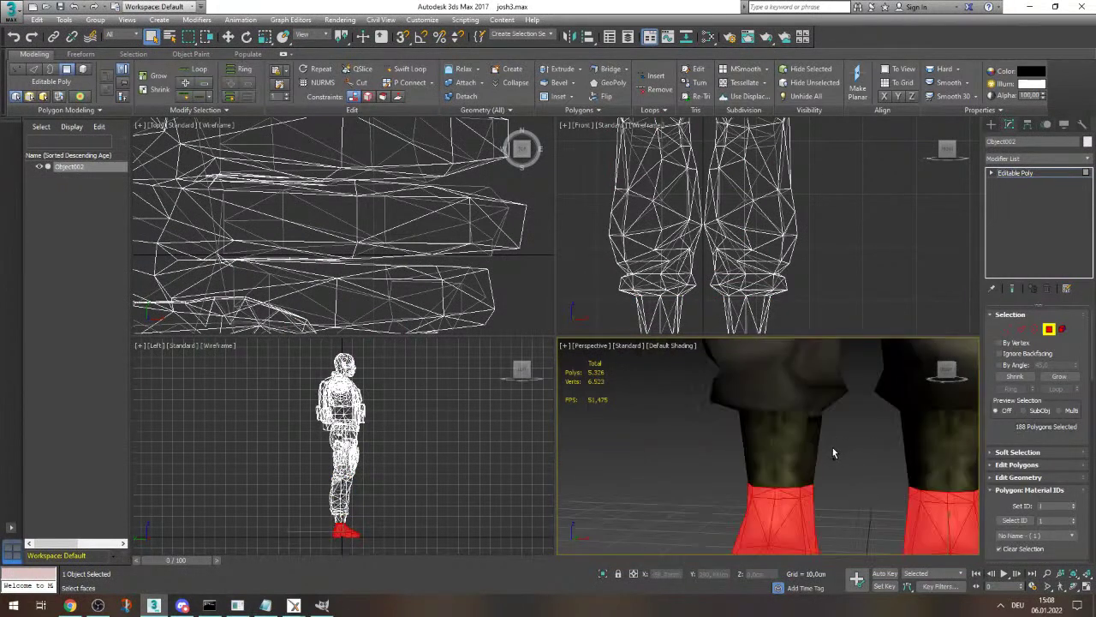
scroll(848, 458, "down", 5)
left_click_drag(777, 440, 754, 432)
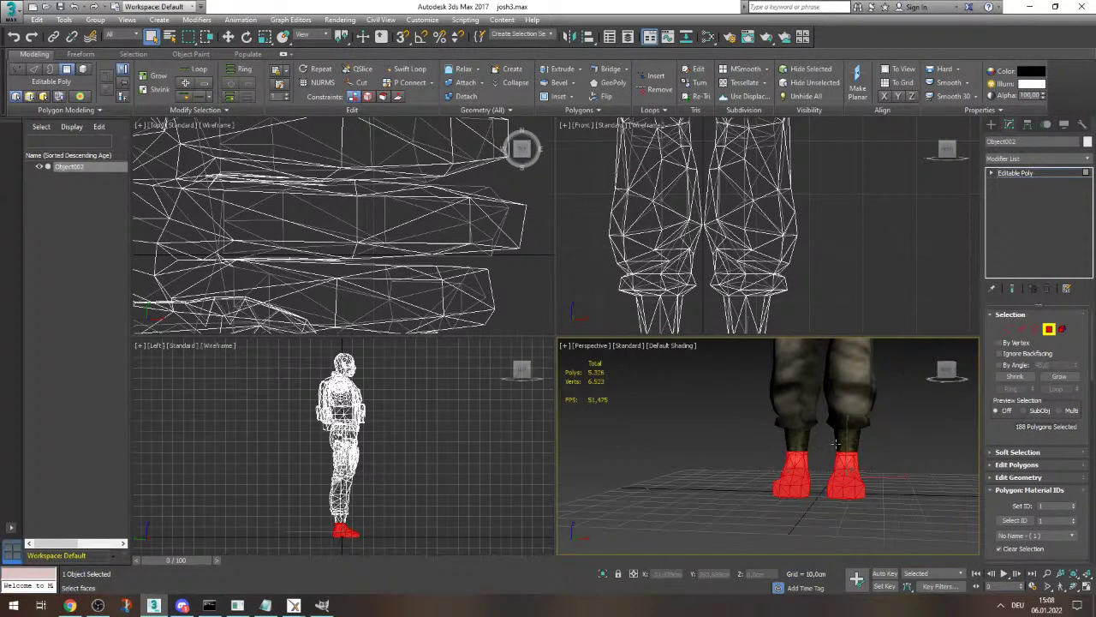
scroll(341, 531, "up", 8)
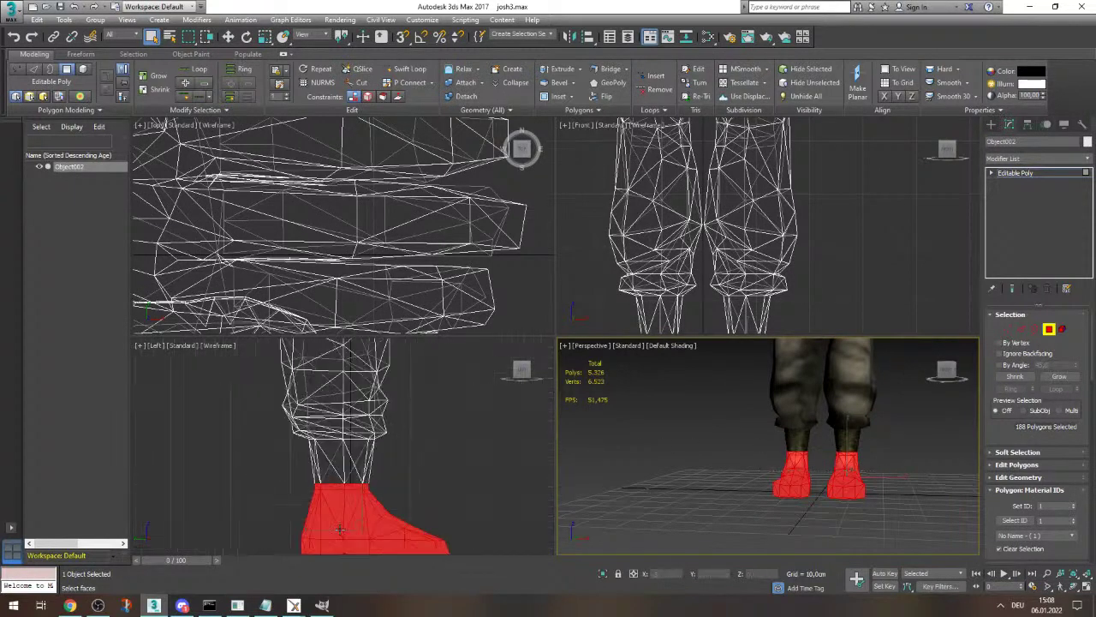
left_click_drag(477, 500, 258, 436)
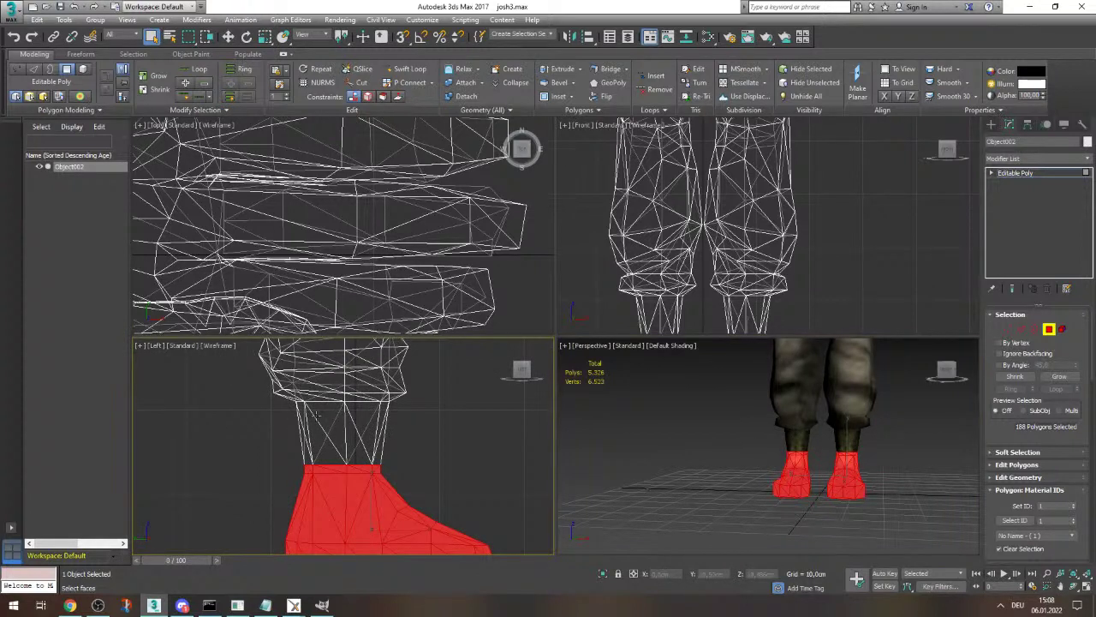
scroll(770, 396, "down", 3)
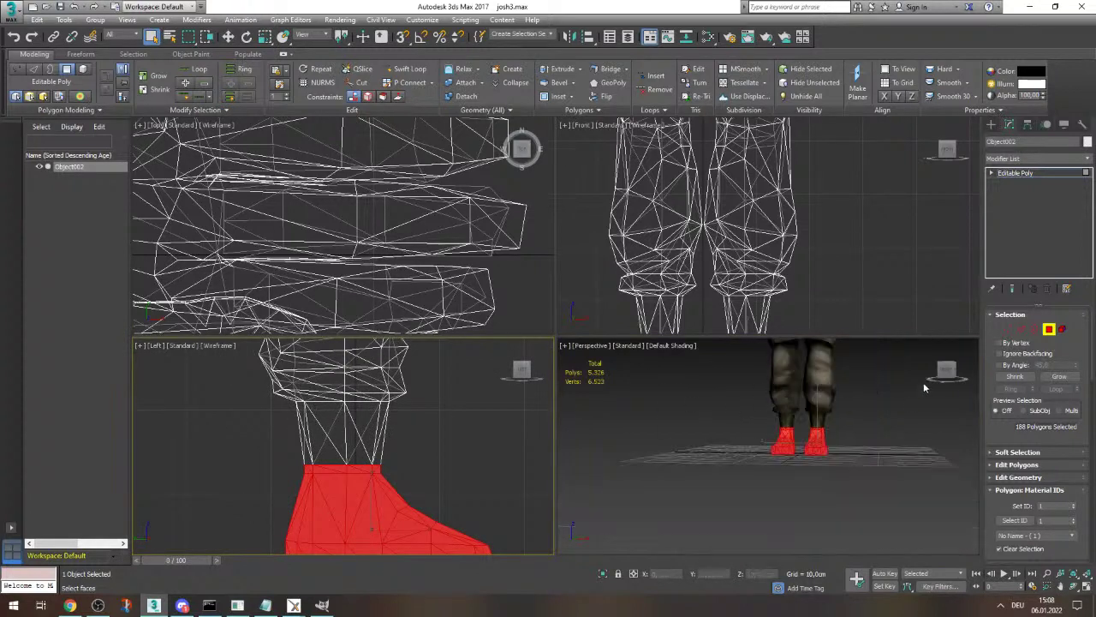
- Set the shaded viewport to the Front view and box-select the boot and ankle polygons up to the trouser cuffs
left_click(563, 345)
left_click(662, 346)
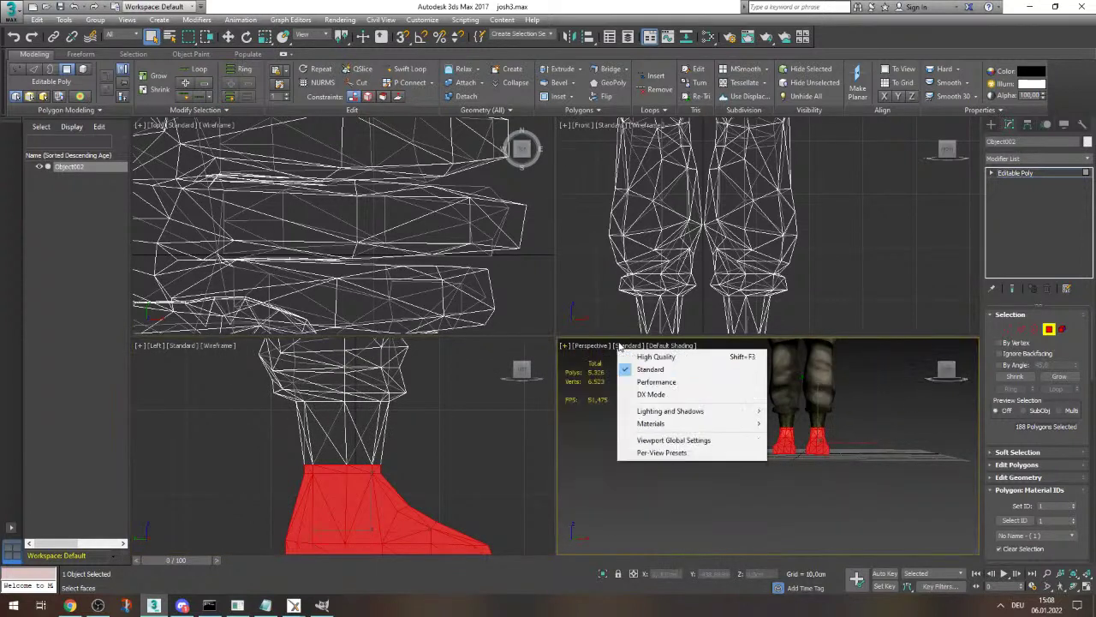
left_click(600, 345)
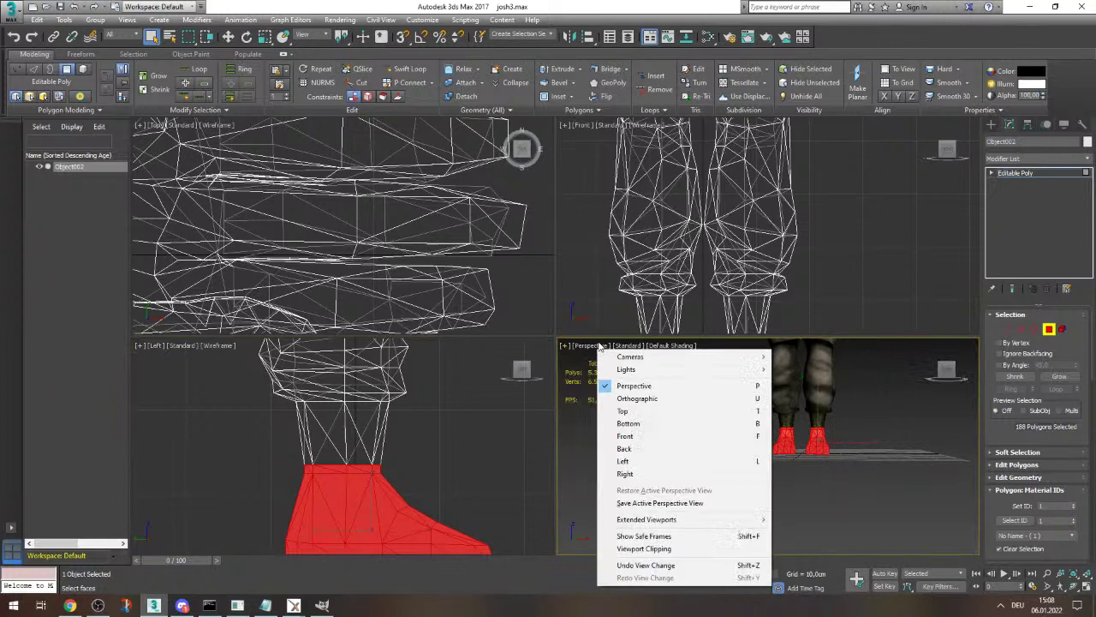
left_click(630, 436)
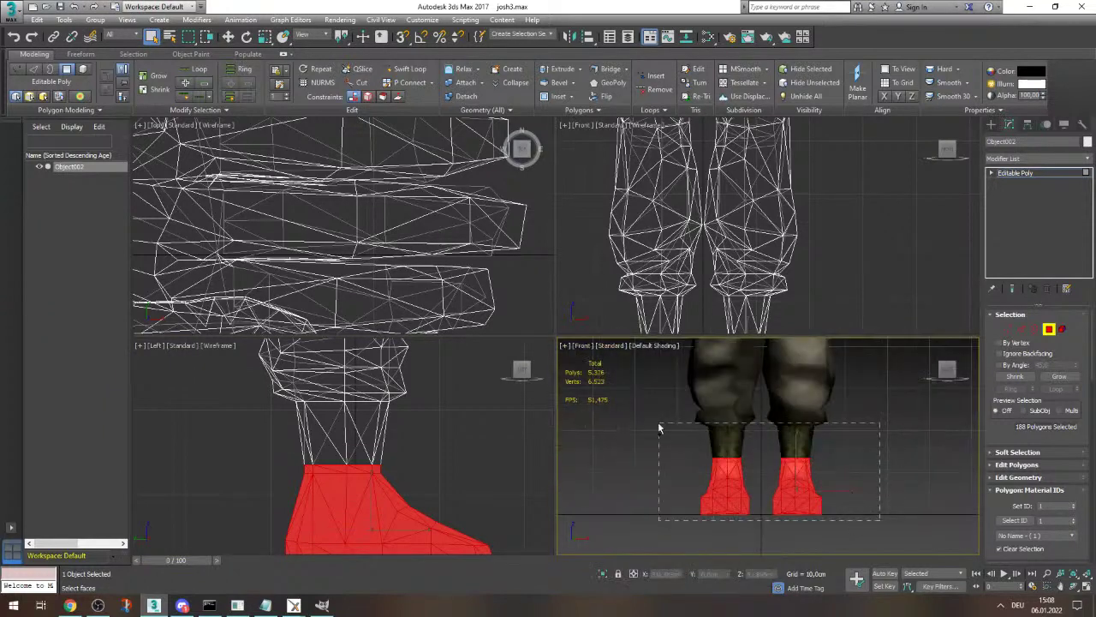
left_click_drag(659, 427, 653, 433)
middle_click_drag(861, 432, 709, 388, "alt")
scroll(709, 388, "up", 4)
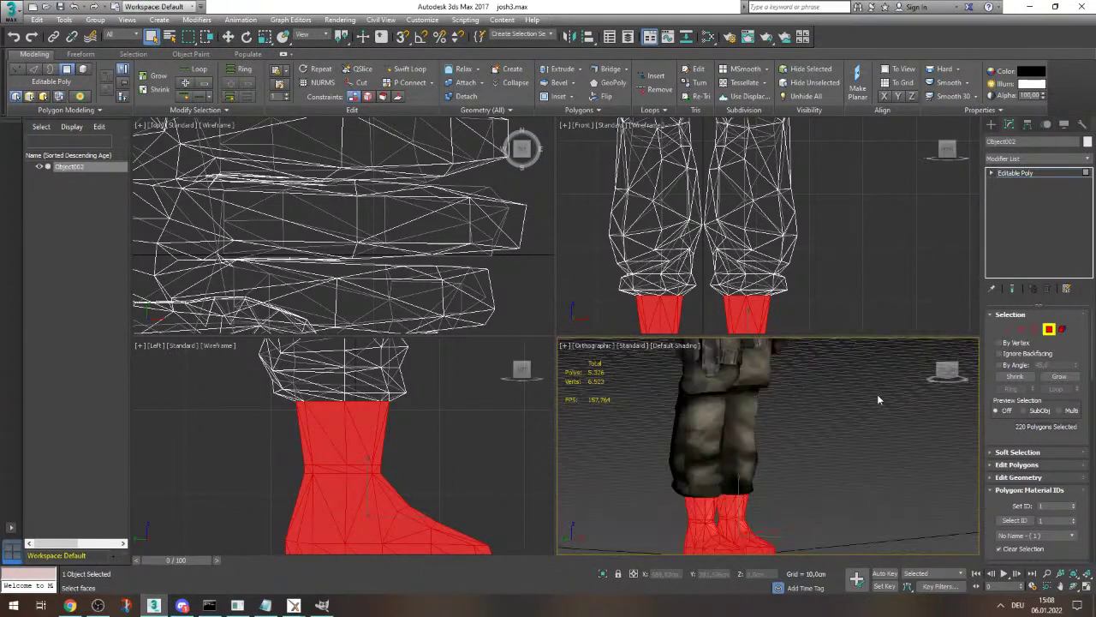
left_click(945, 376)
scroll(746, 446, "down", 4)
scroll(747, 447, "down", 2)
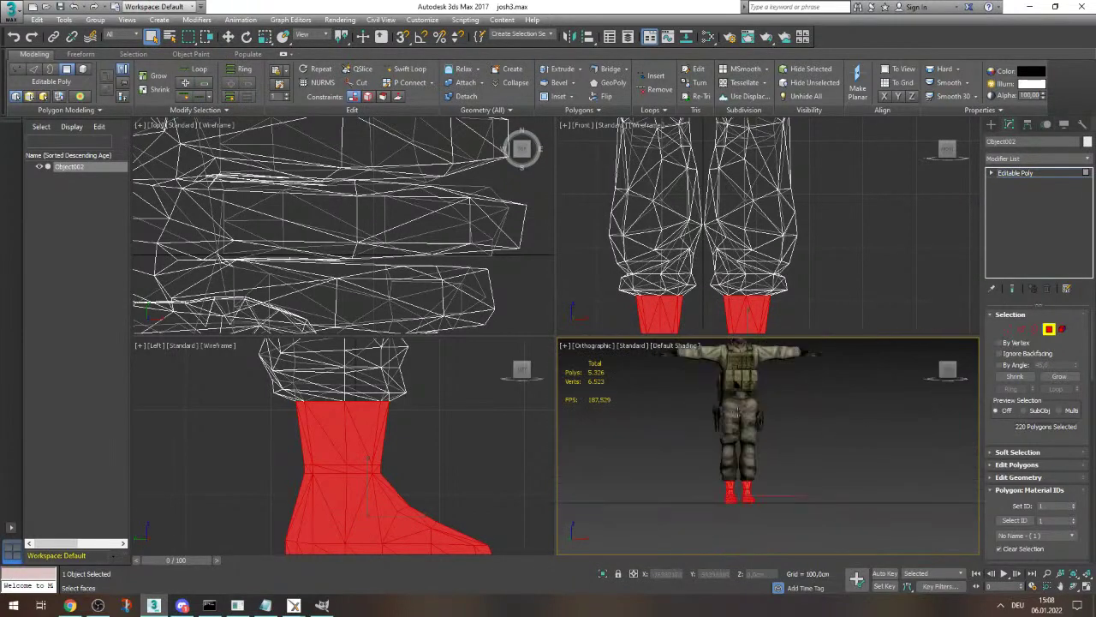
- Add an Unwrap UVW modifier to the selected boot polygons, open the UV editor and show Map #23 as its background
left_click(1080, 159)
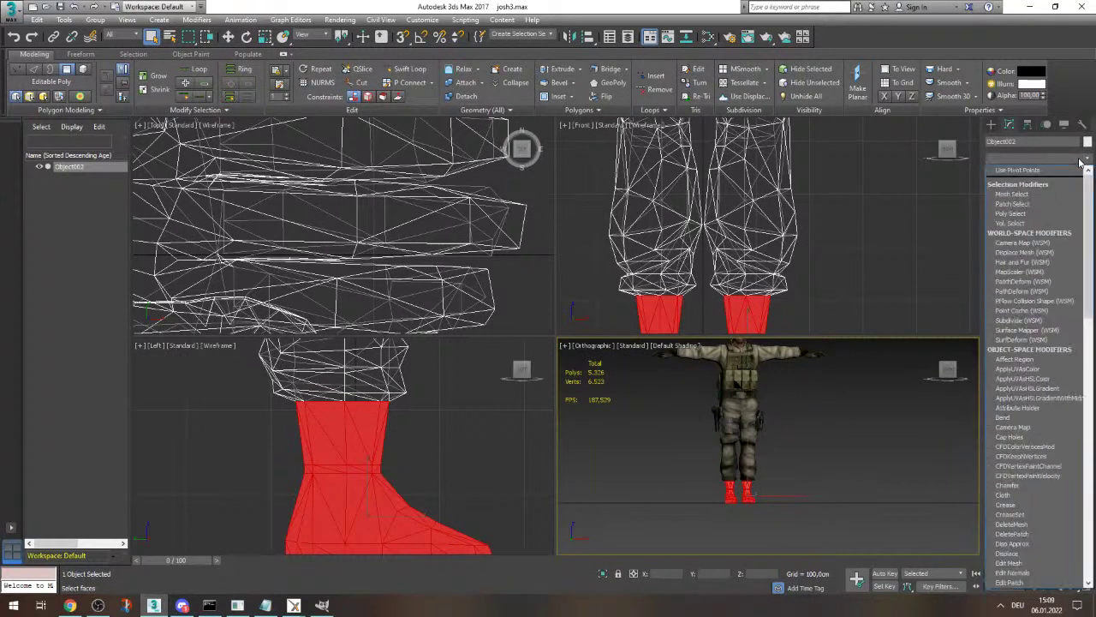
scroll(1036, 385, "down", 10)
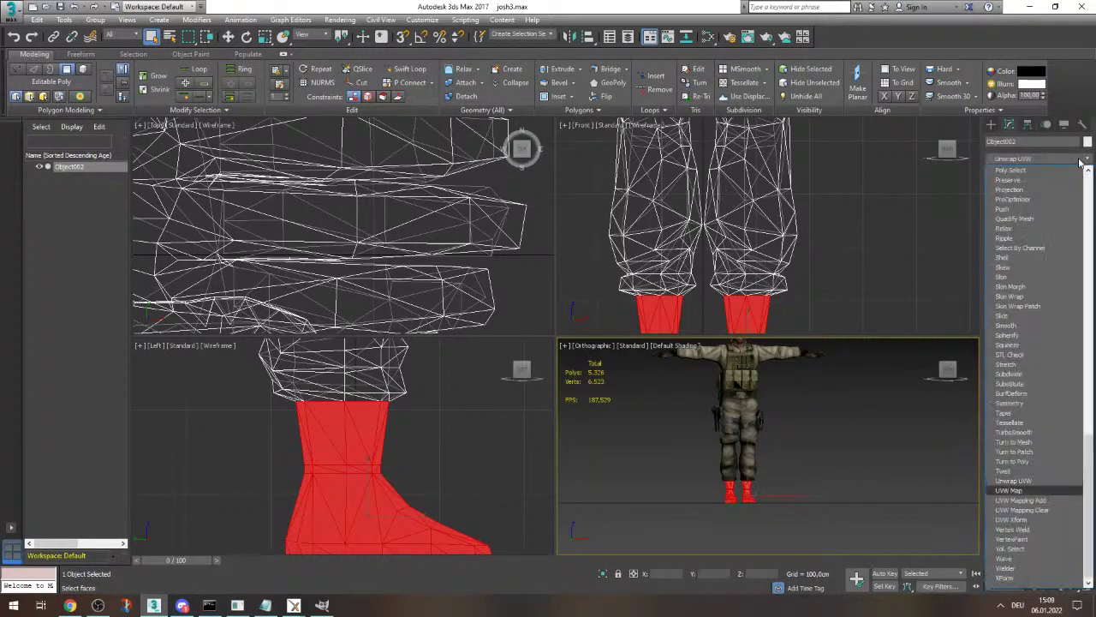
left_click(1042, 483)
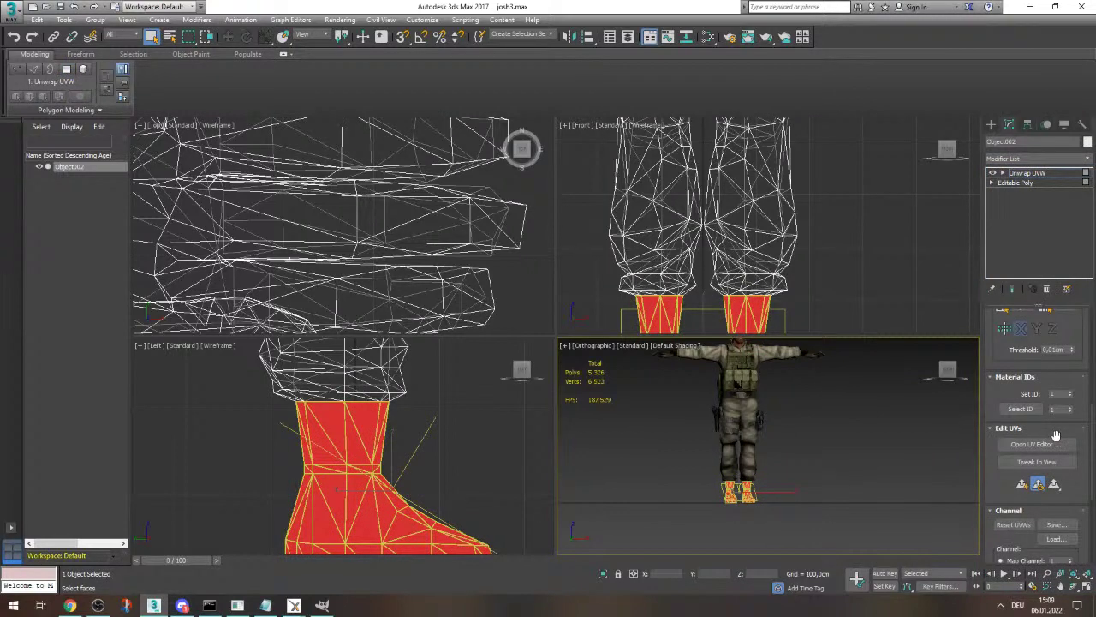
left_click(1055, 440)
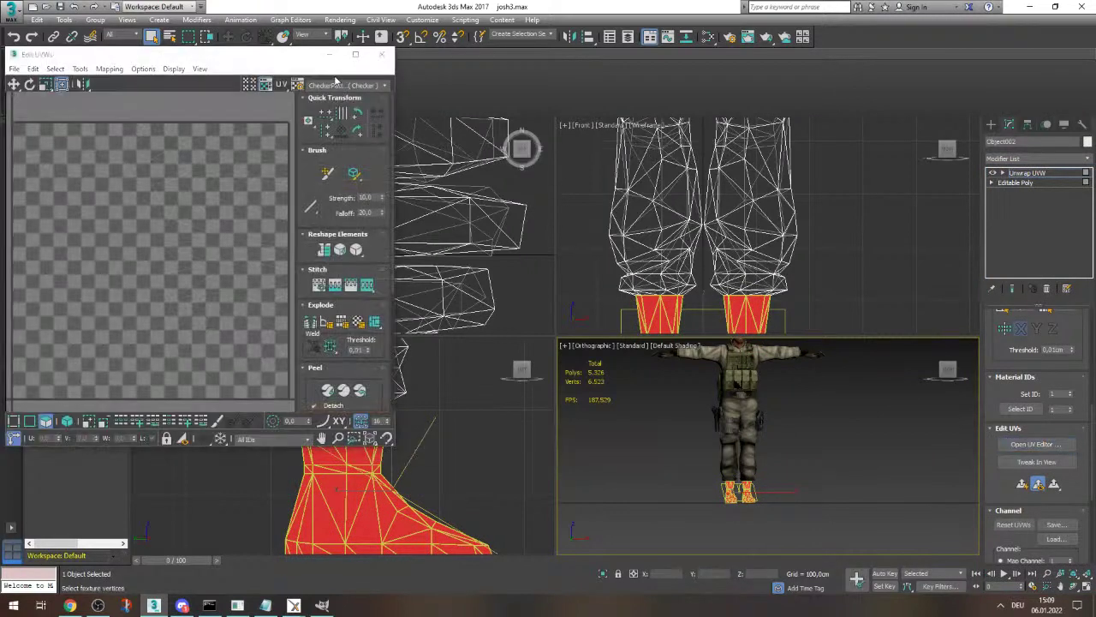
left_click(343, 85)
left_click(326, 122)
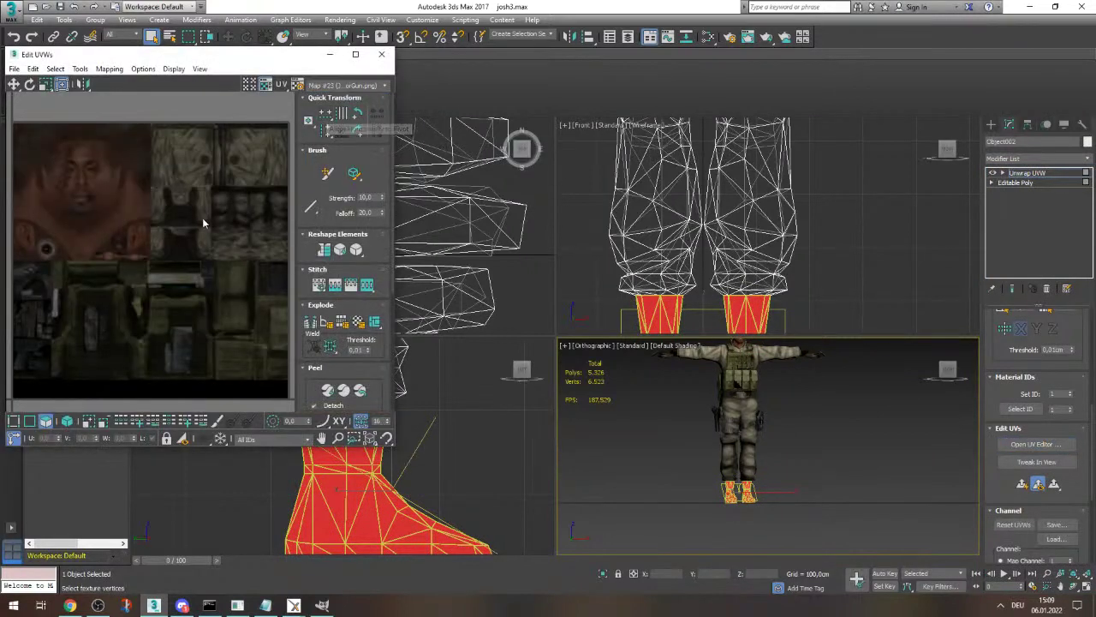
- Maximize the UV editor and move the boot UV islands from below the tile onto the lower part of the texture
scroll(201, 217, "down", 8)
scroll(220, 251, "up", 5)
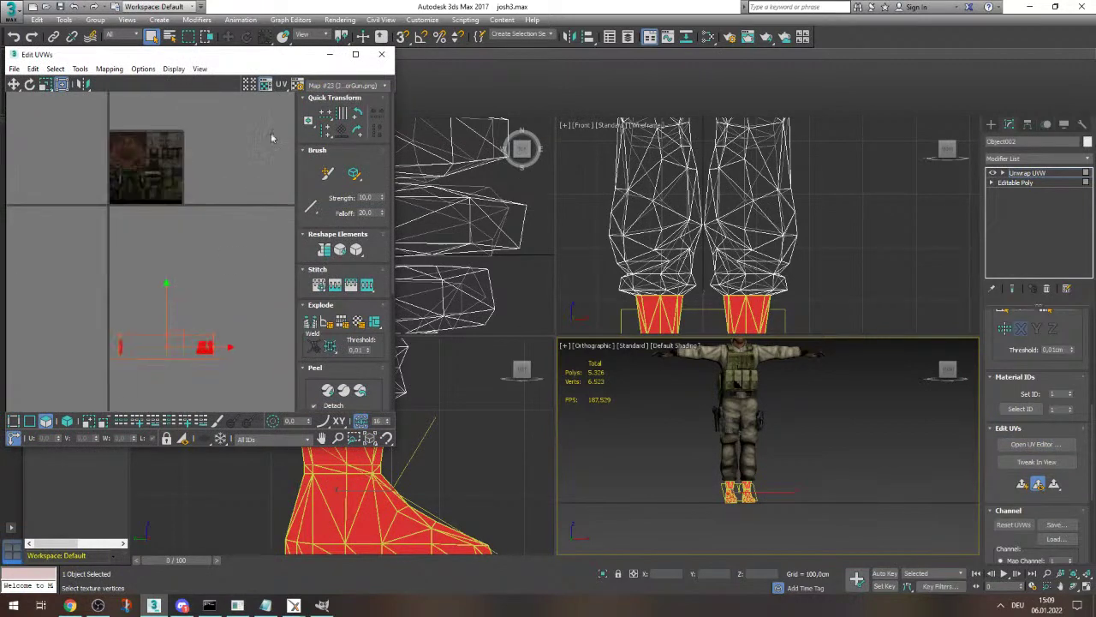
double_click(278, 60)
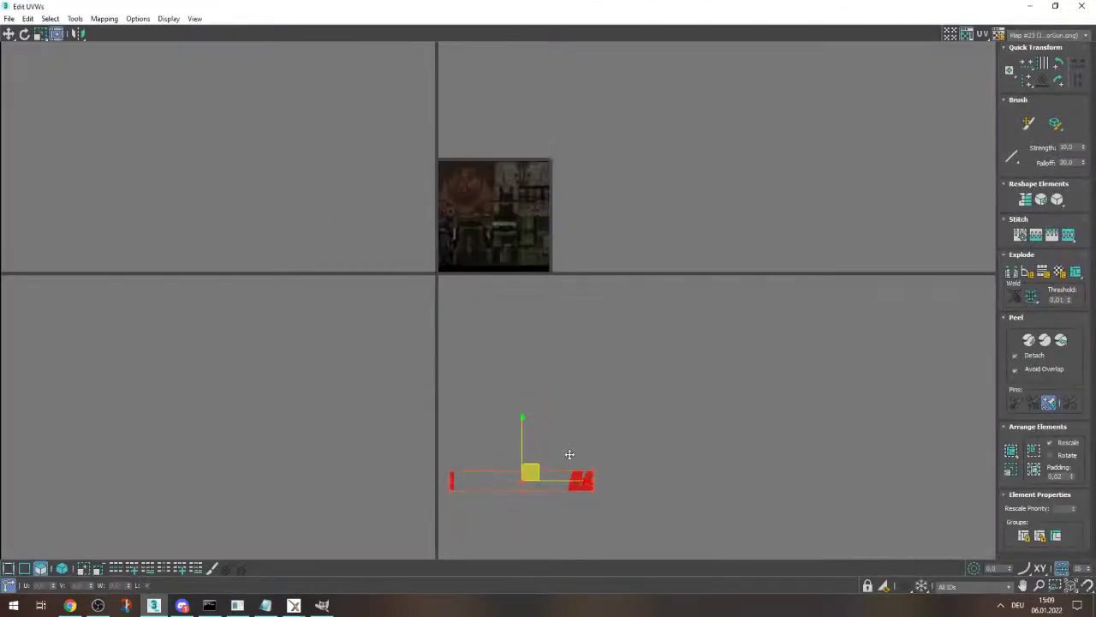
left_click_drag(577, 482, 509, 258)
scroll(514, 194, "up", 5)
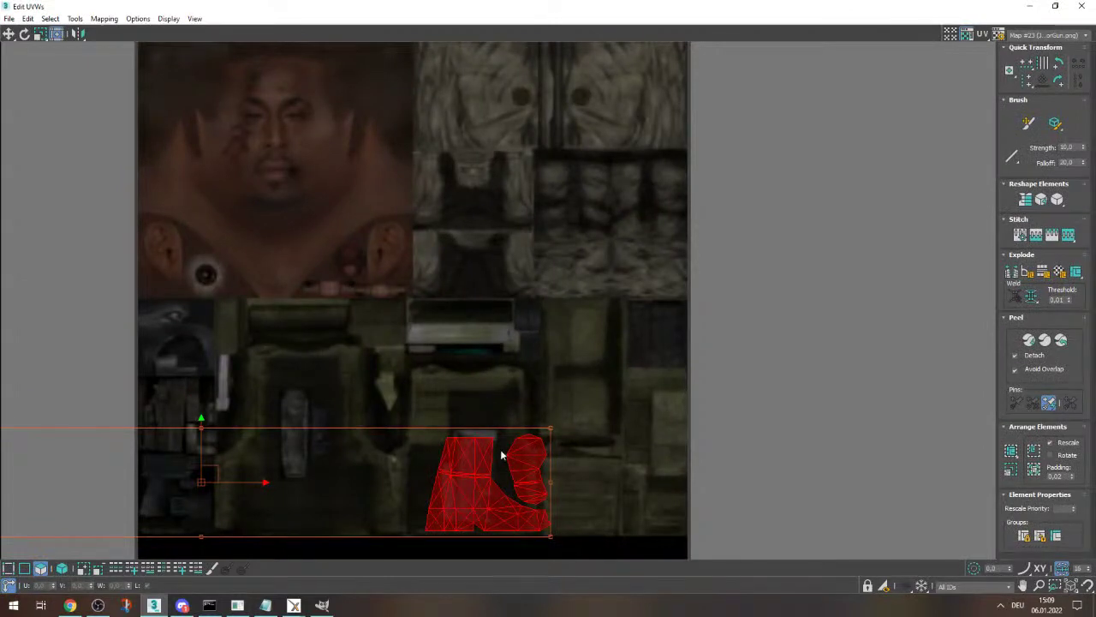
- Switch to XNA Posing Studio to examine the reference boots, and compare them with the texture areas in the UV editor
mouse_move(294, 606)
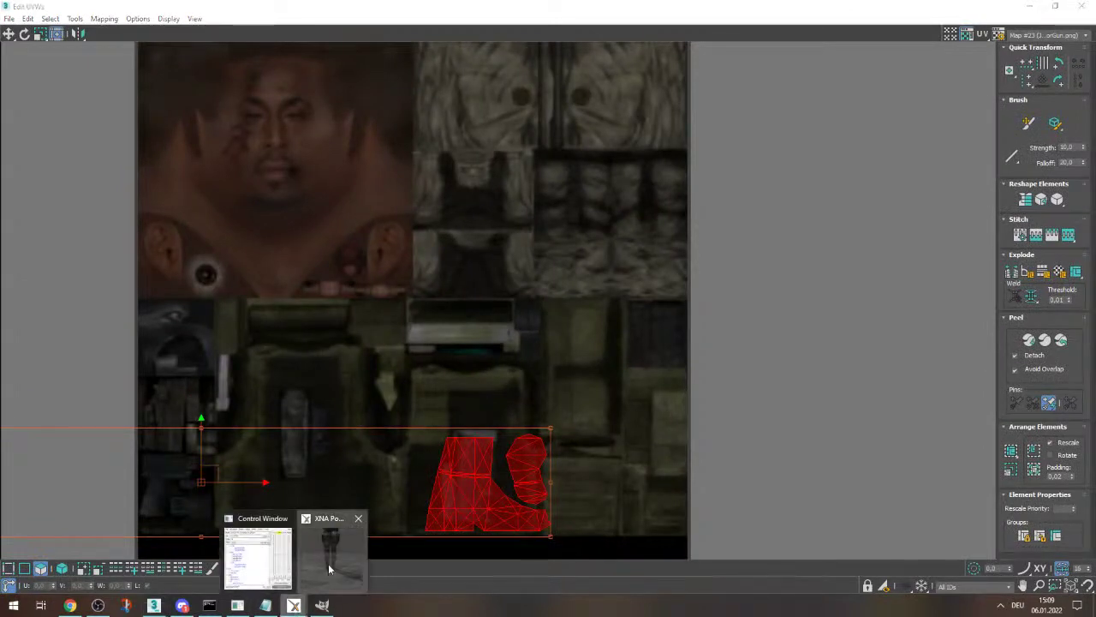
left_click(328, 564)
left_click_drag(561, 358, 416, 351)
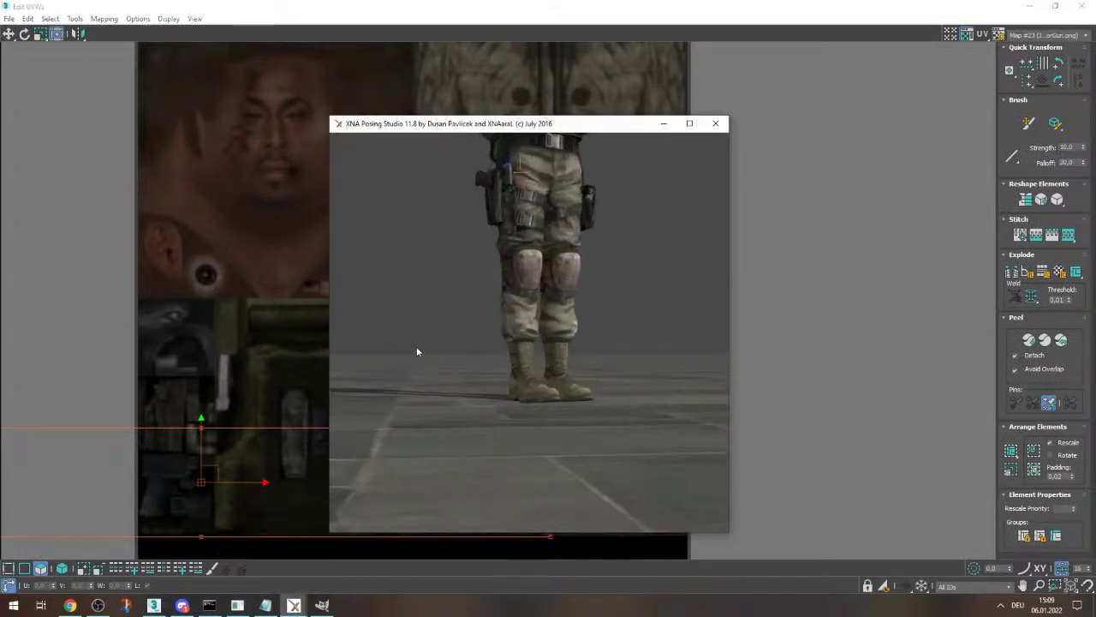
left_click(627, 3)
scroll(545, 368, "down", 3)
scroll(556, 366, "up", 3)
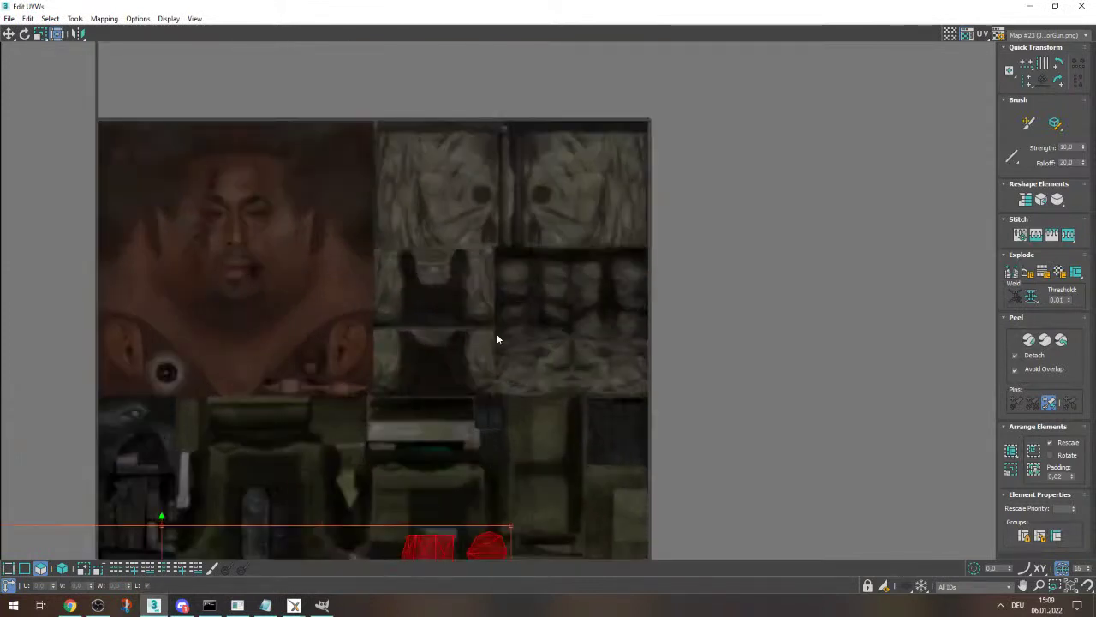
scroll(493, 333, "down", 3)
scroll(477, 428, "up", 3)
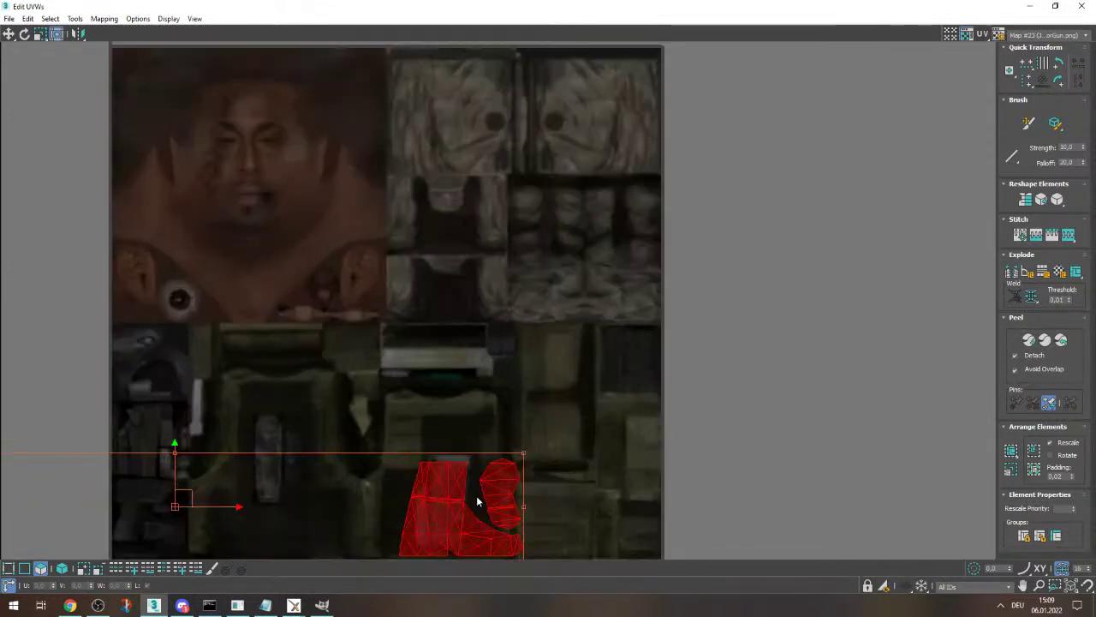
- Move the boot UV islands up towards the trouser fabric area and check the reference boots in XNA Posing Studio again
left_click_drag(477, 501, 498, 317)
mouse_move(294, 606)
left_click(336, 561)
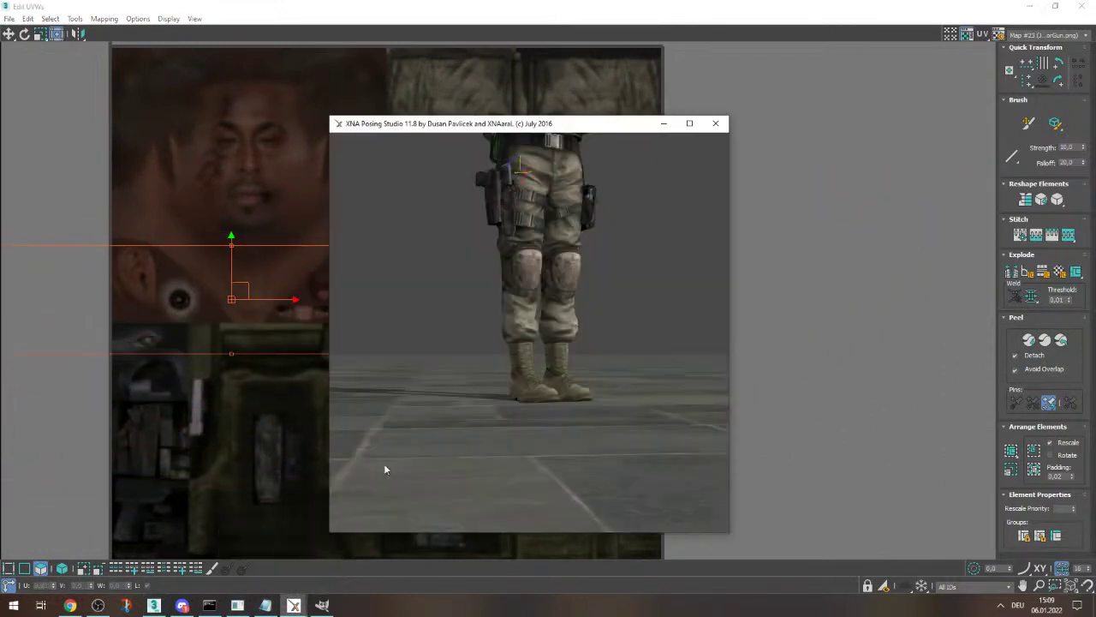
left_click(622, 9)
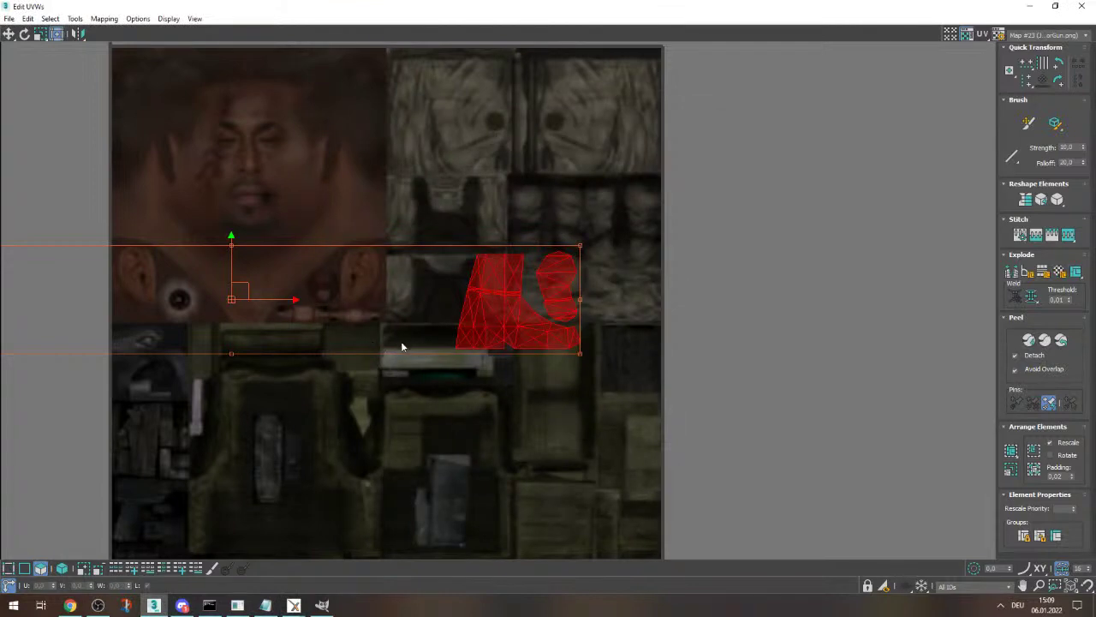
- Shift the boot UV islands further towards the fabric area and scale them down so all islands fit inside the texture
scroll(475, 326, "down", 2)
scroll(476, 327, "up", 2)
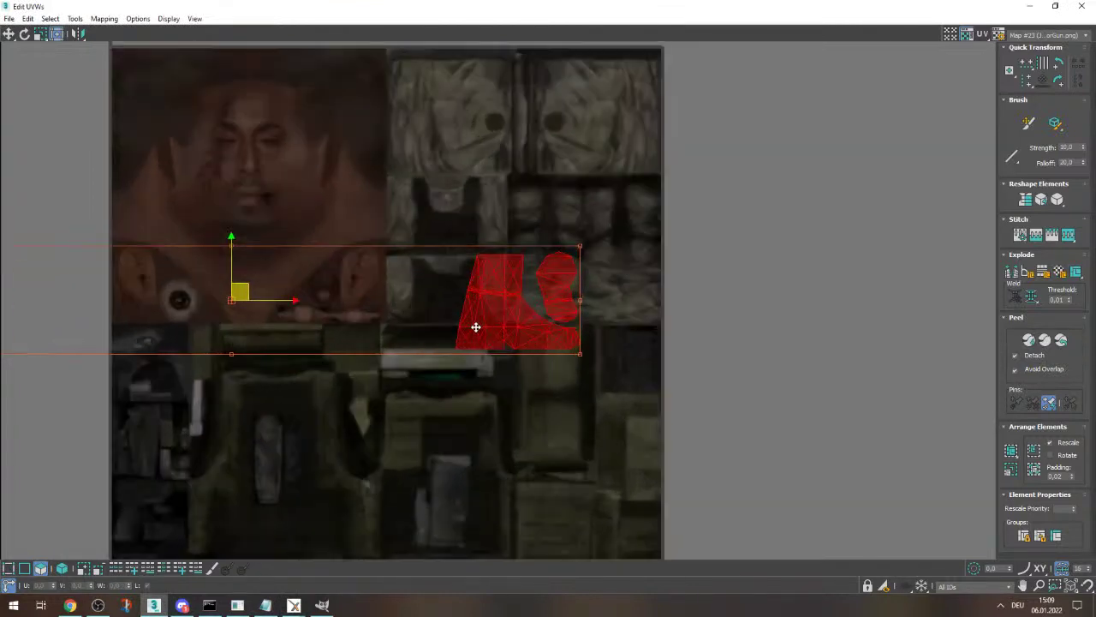
mouse_move(484, 330)
left_mouse_down()
mouse_move(557, 318)
mouse_move(501, 341)
left_mouse_up()
scroll(500, 341, "down", 3)
scroll(368, 349, "up", 3)
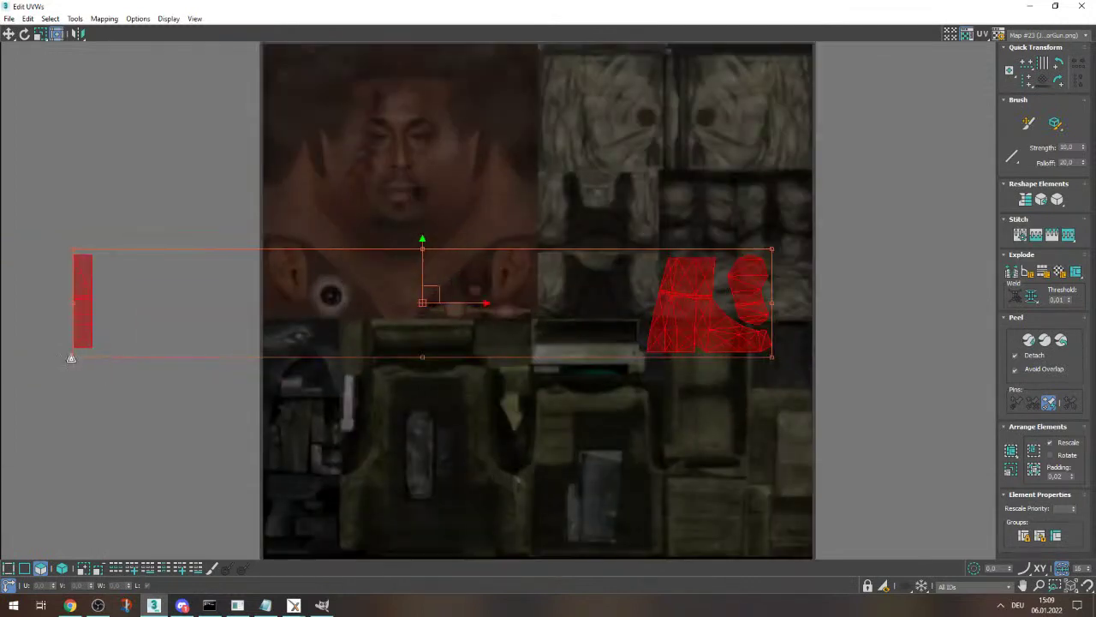
left_click_drag(71, 358, 605, 313)
- Try to move the box-selected boot UV islands within the fabric area, undo that change and clear the selection
left_click(779, 238)
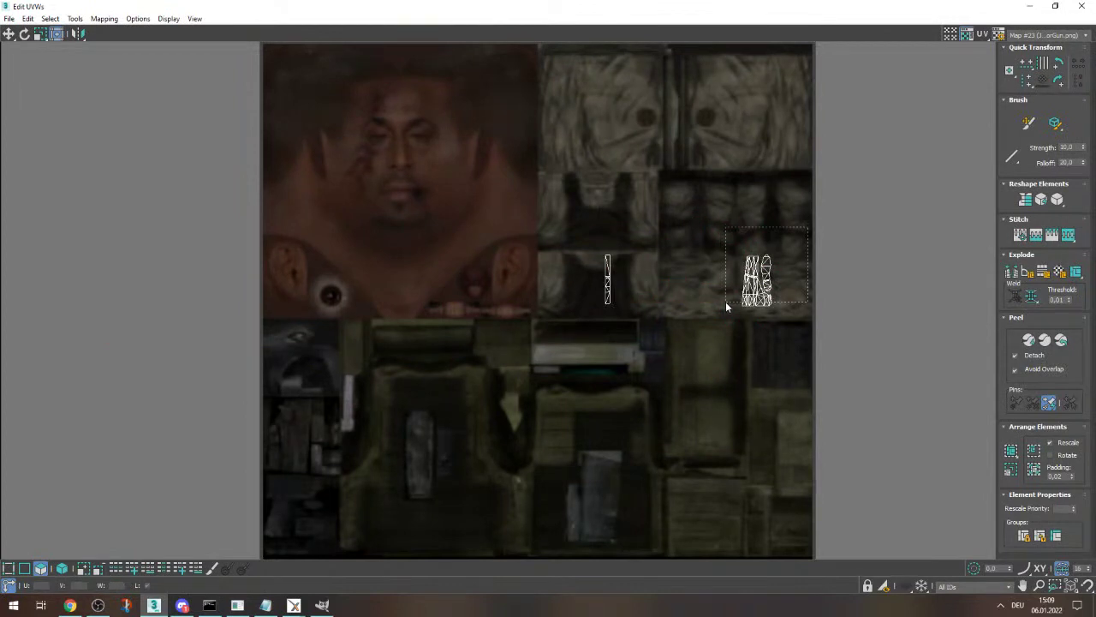
left_click_drag(726, 302, 743, 259)
key("ctrl+z")
left_click(873, 283)
- Close the UV editor, deselect the character and examine the boots' texturing from an angle in the shaded view
left_click_drag(813, 9, 484, 41)
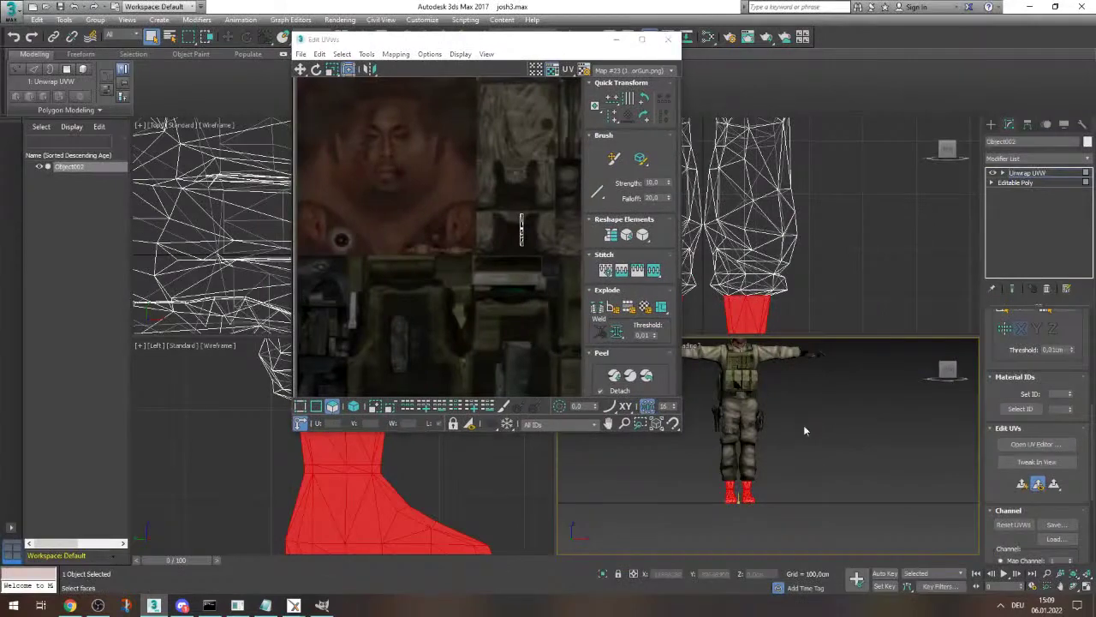
left_click(668, 40)
left_click(97, 360)
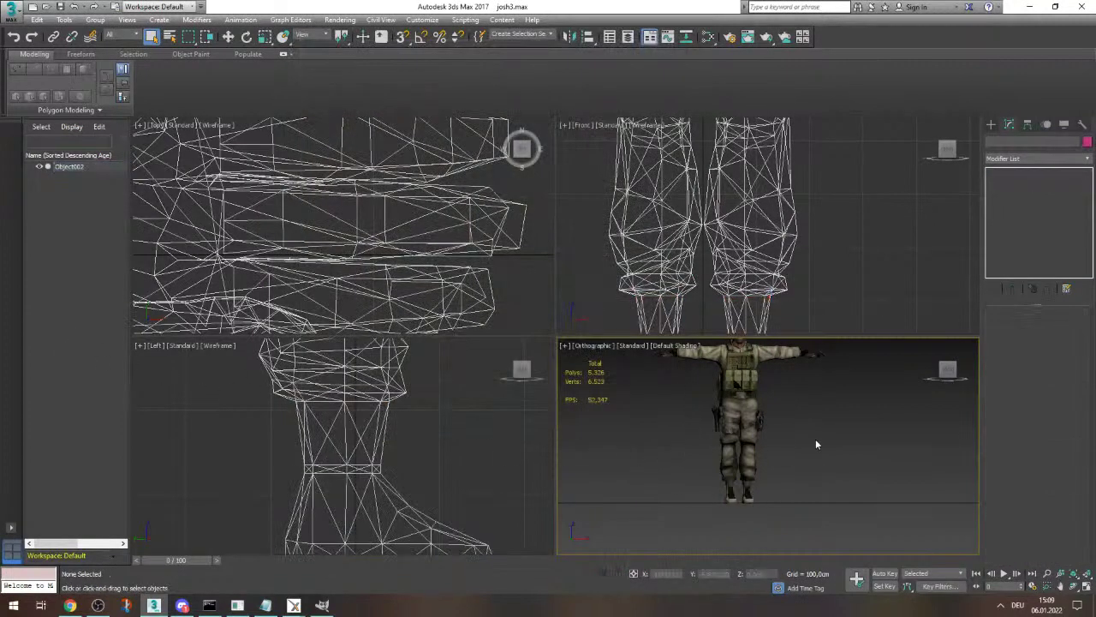
middle_click_drag(934, 402, 743, 389, "alt")
scroll(743, 389, "down", 5)
scroll(743, 390, "up", 5)
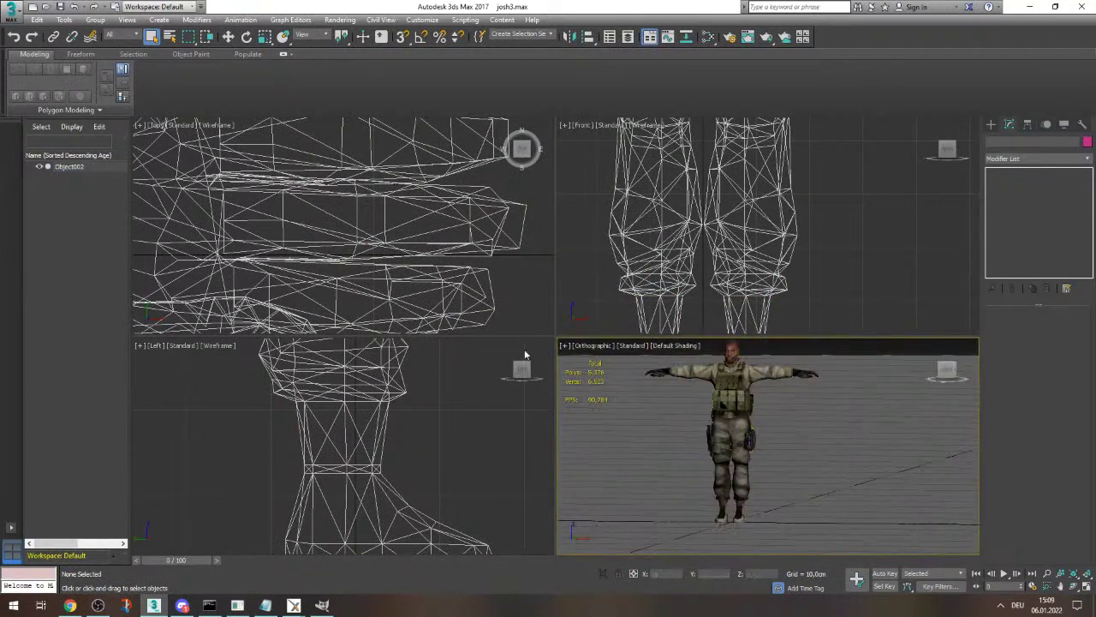
- Set the shaded viewport to Perspective and frame the character from the front
left_click(598, 352)
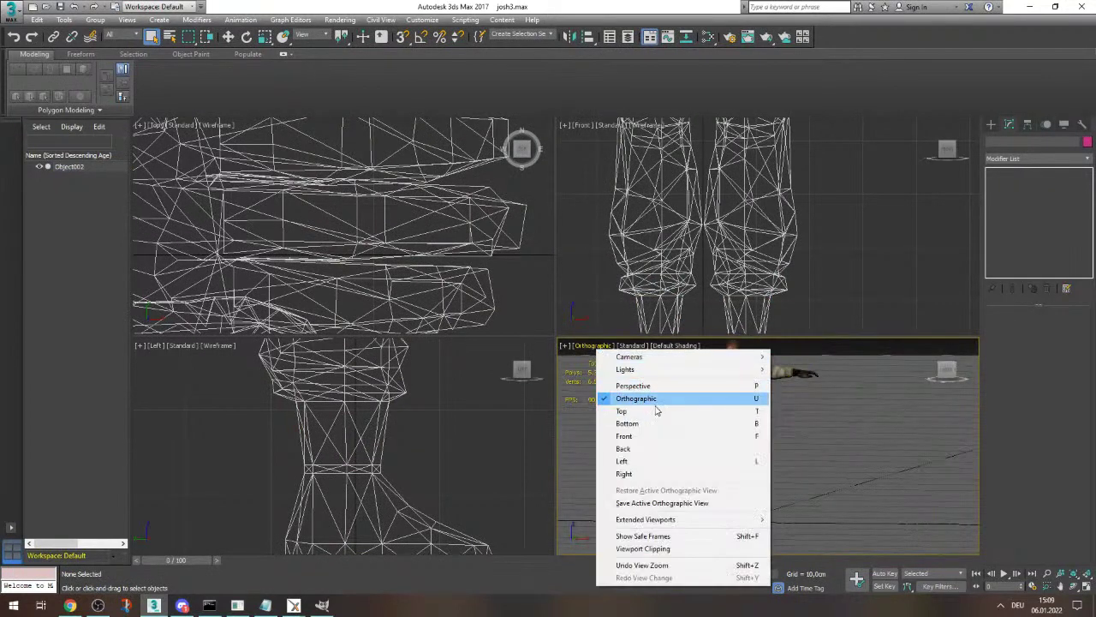
left_click(633, 386)
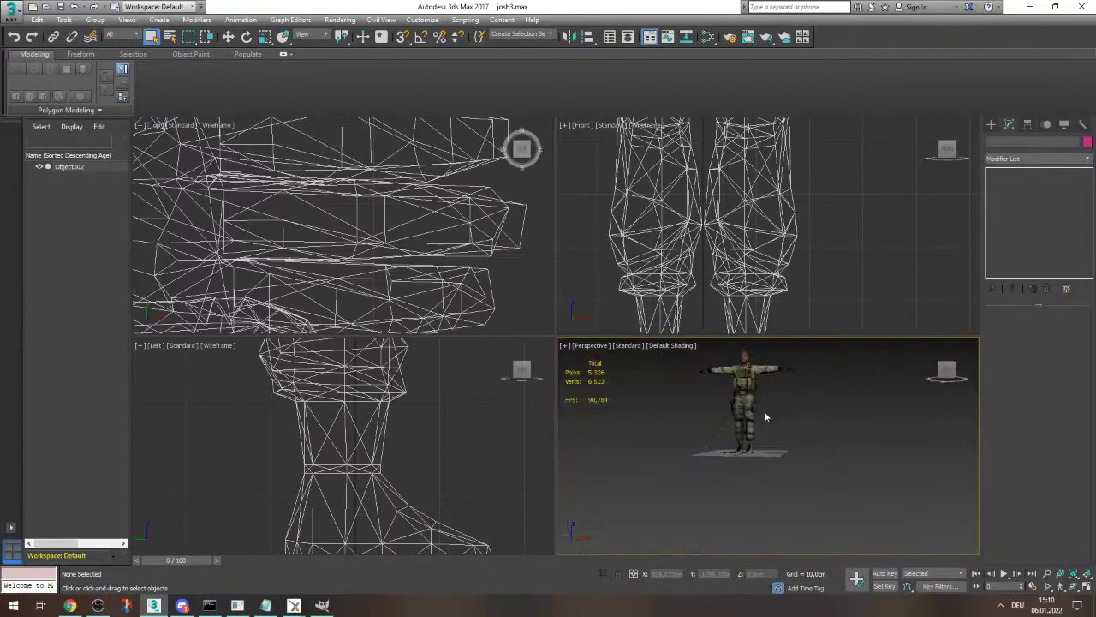
key("z")
scroll(799, 495, "down", 3)
scroll(790, 448, "up", 2)
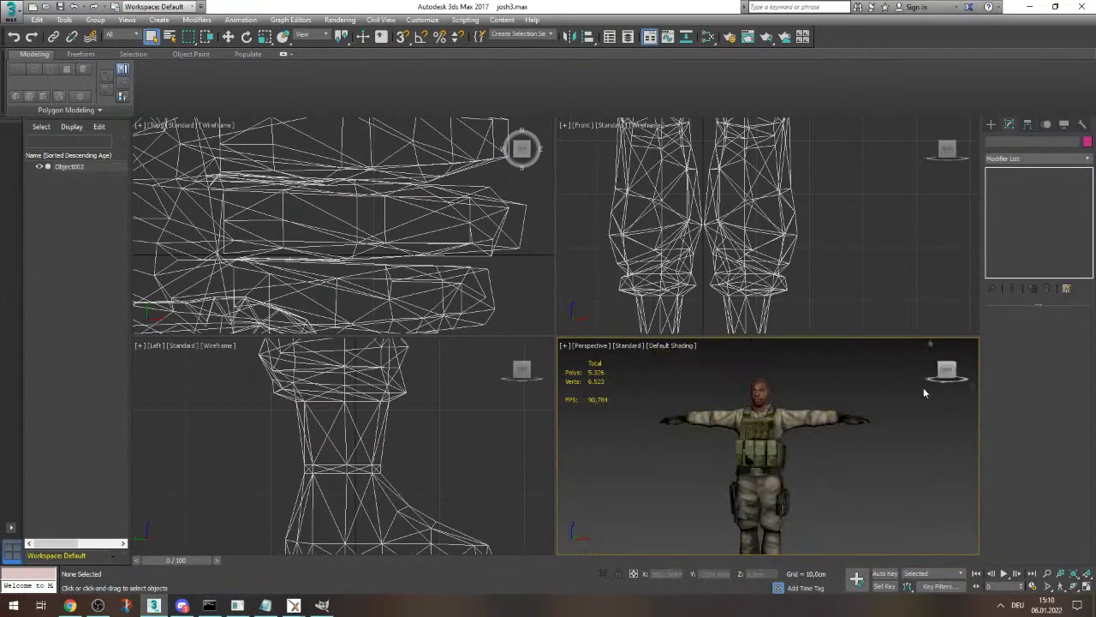
left_click_drag(946, 373, 949, 371)
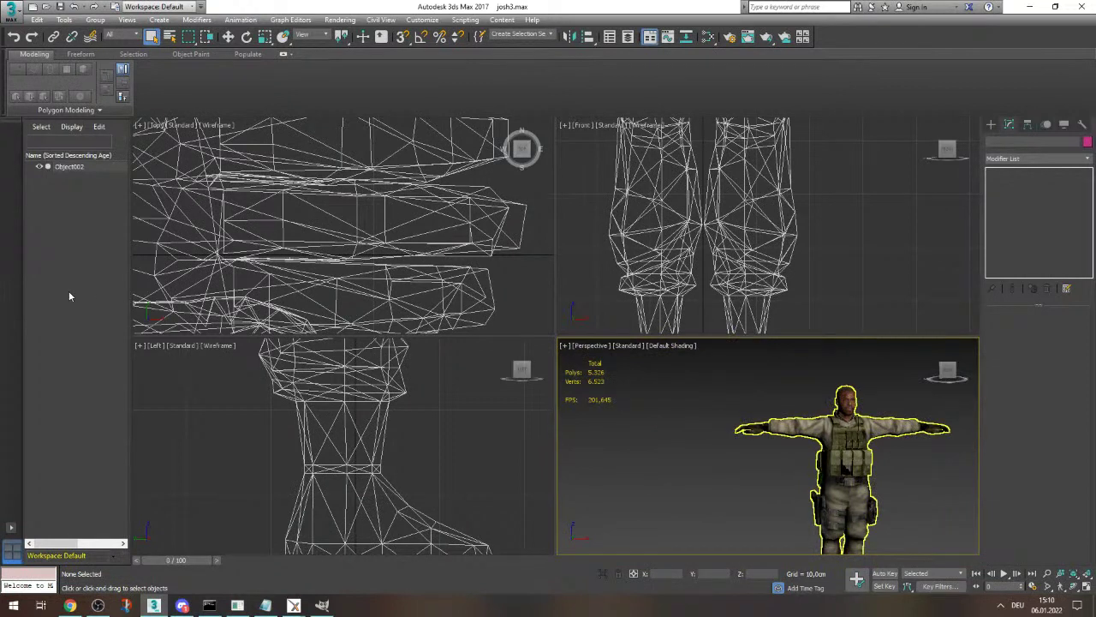
left_click(11, 8)
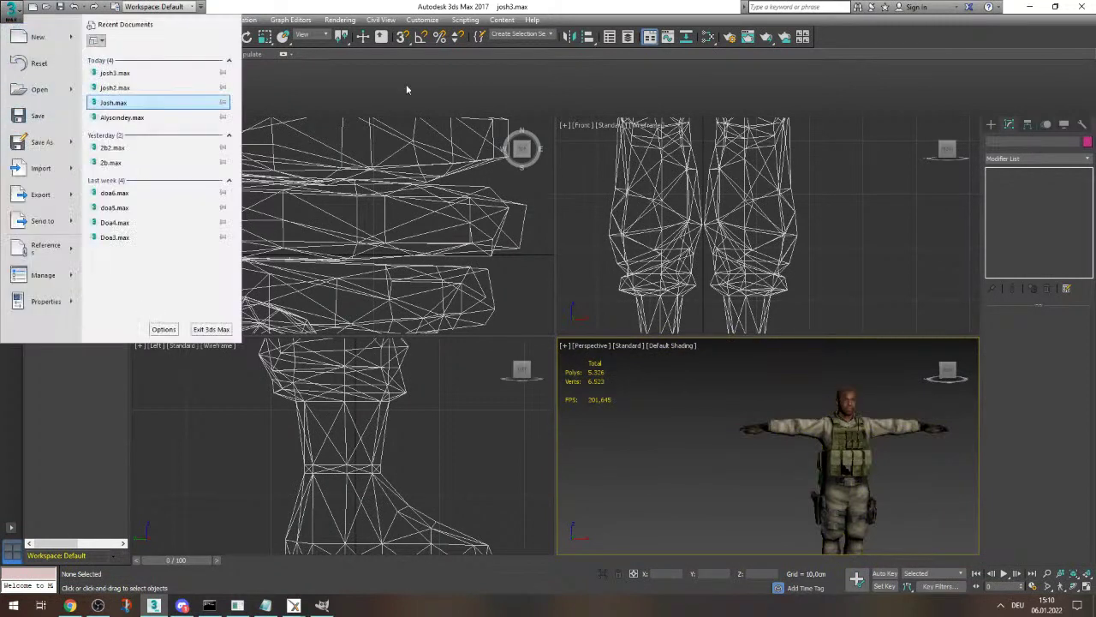
left_click(722, 41)
left_click(728, 38)
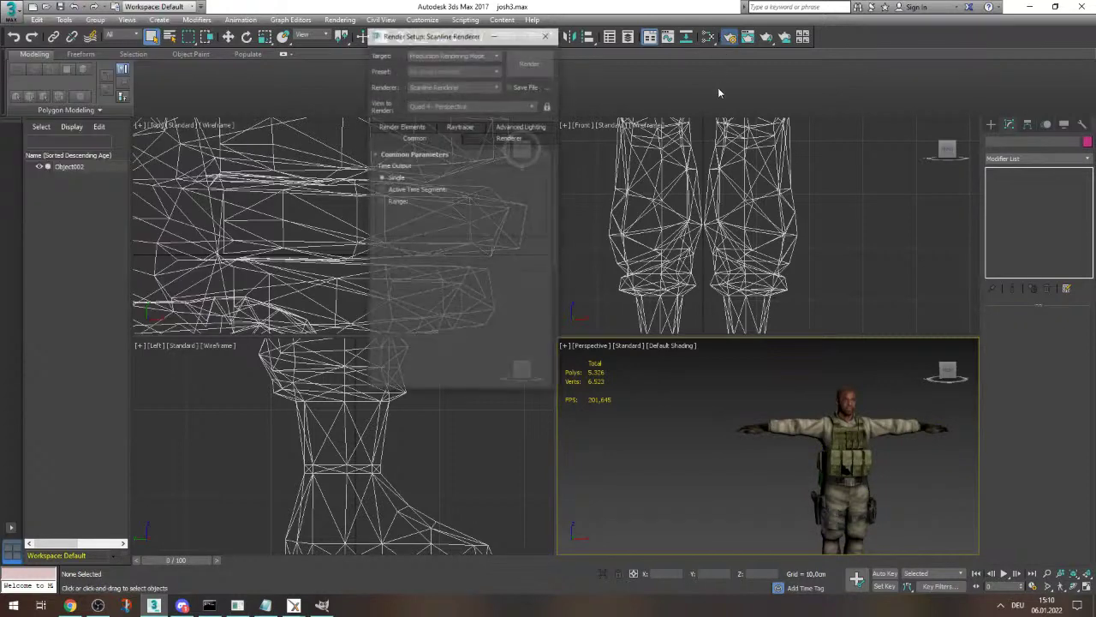
left_click(551, 31)
- Open the Slate Material Editor, clear the material nodes from the view and load the two unwrap checker scene materials for inspection
left_click(707, 36)
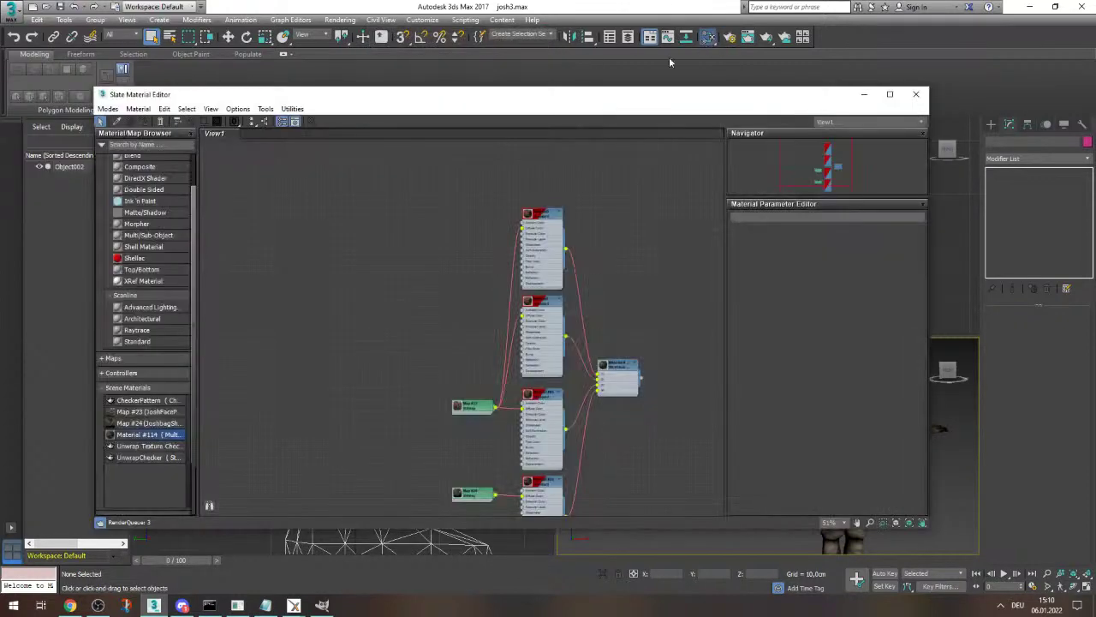
scroll(367, 220, "down", 3)
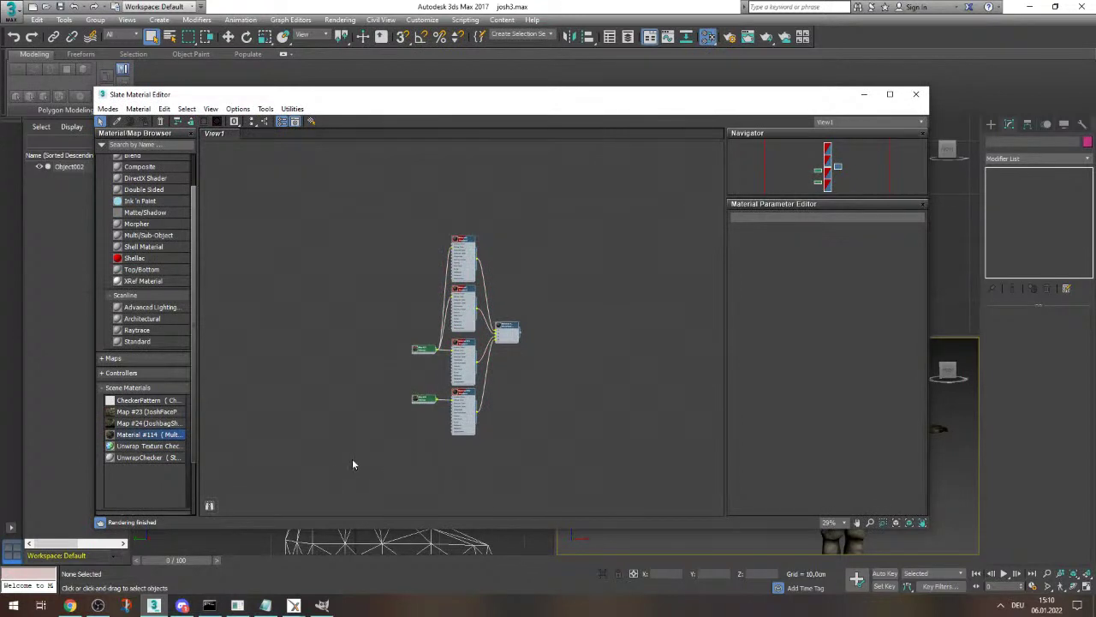
key("Delete")
double_click(149, 447)
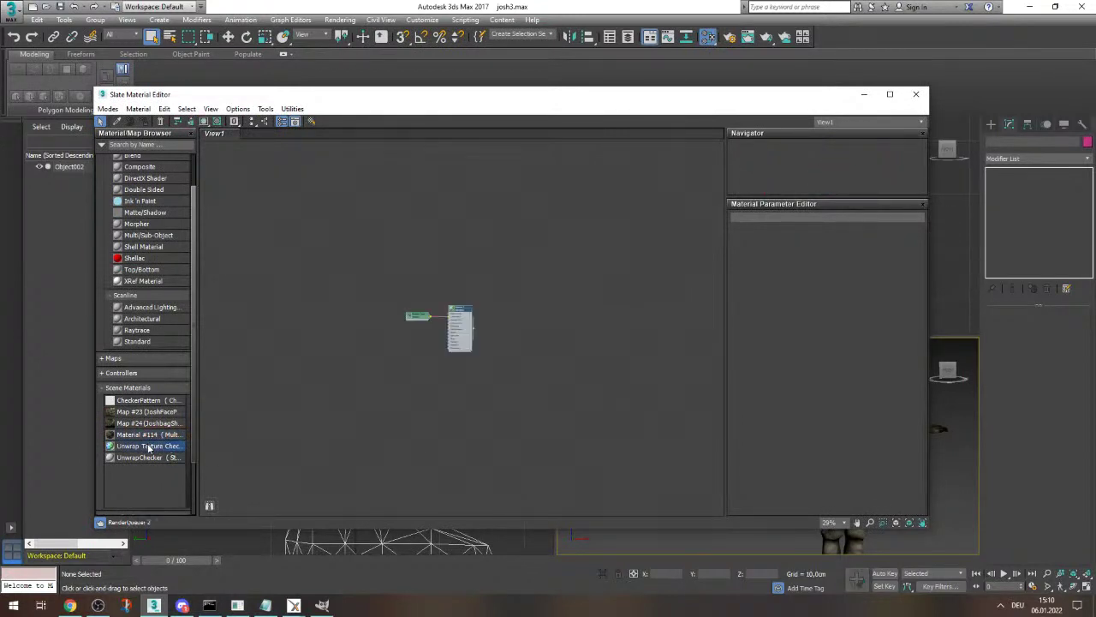
double_click(150, 458)
scroll(428, 308, "up", 4)
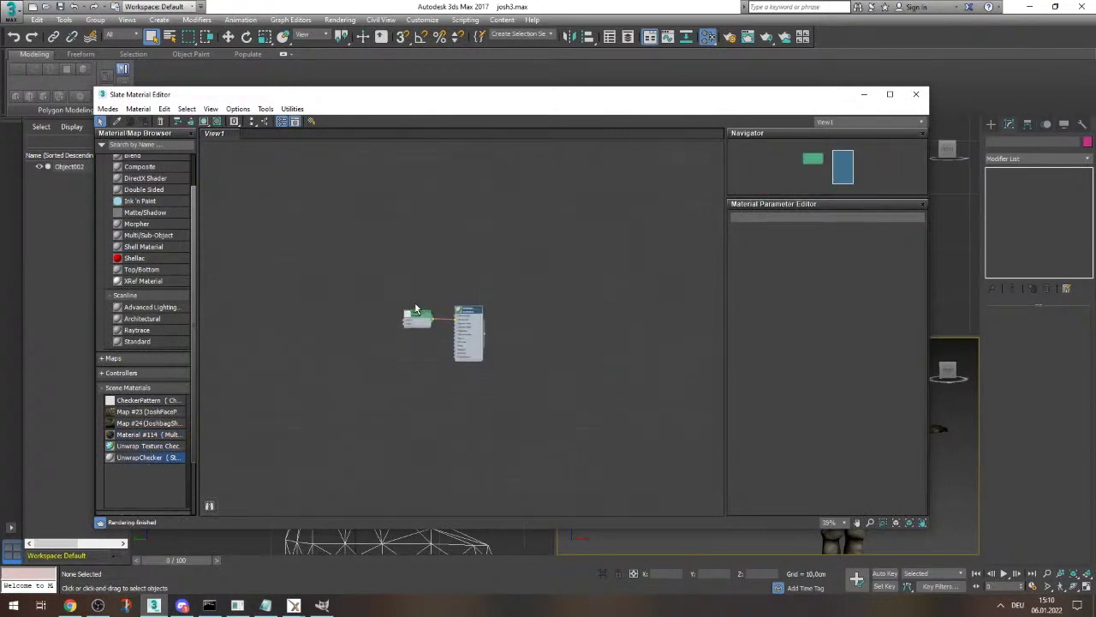
- Close the material editor and save the scene
left_click(915, 94)
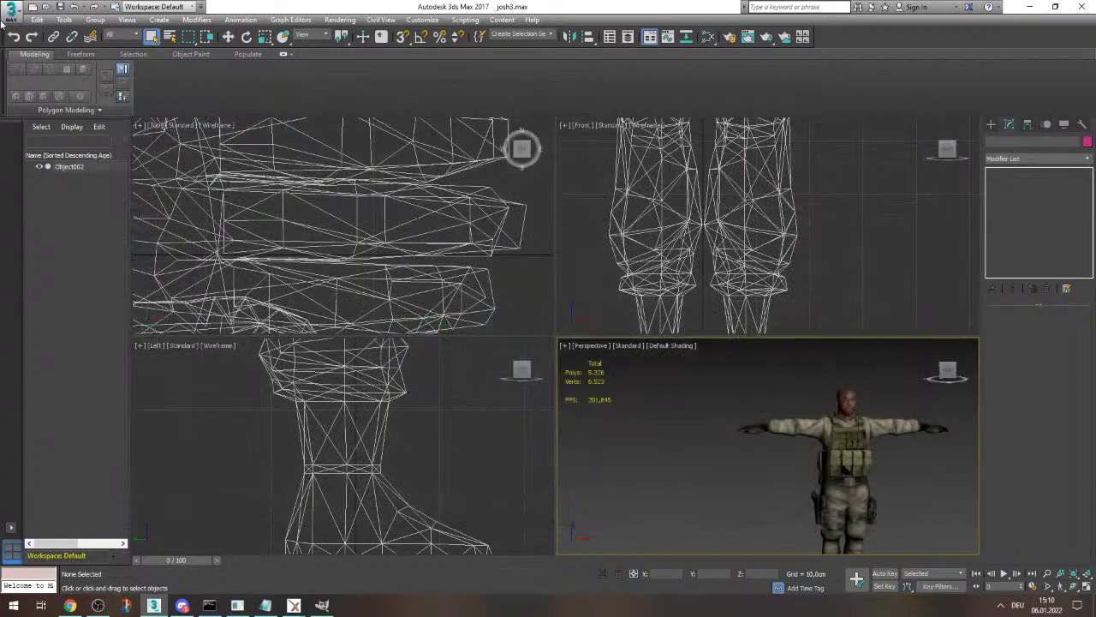
left_click(12, 13)
left_click(38, 115)
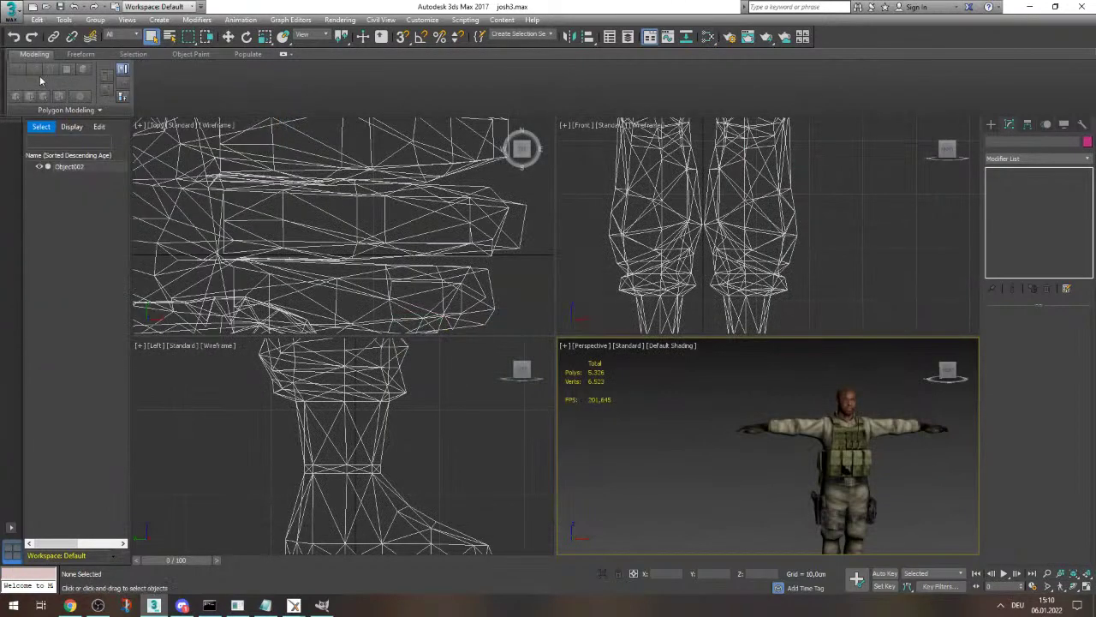
left_click(12, 12)
- Clear the checker nodes from the Slate Material Editor view, inspect the CheckerPattern and Map #23 scene entries, and remove them from the view
left_click(708, 37)
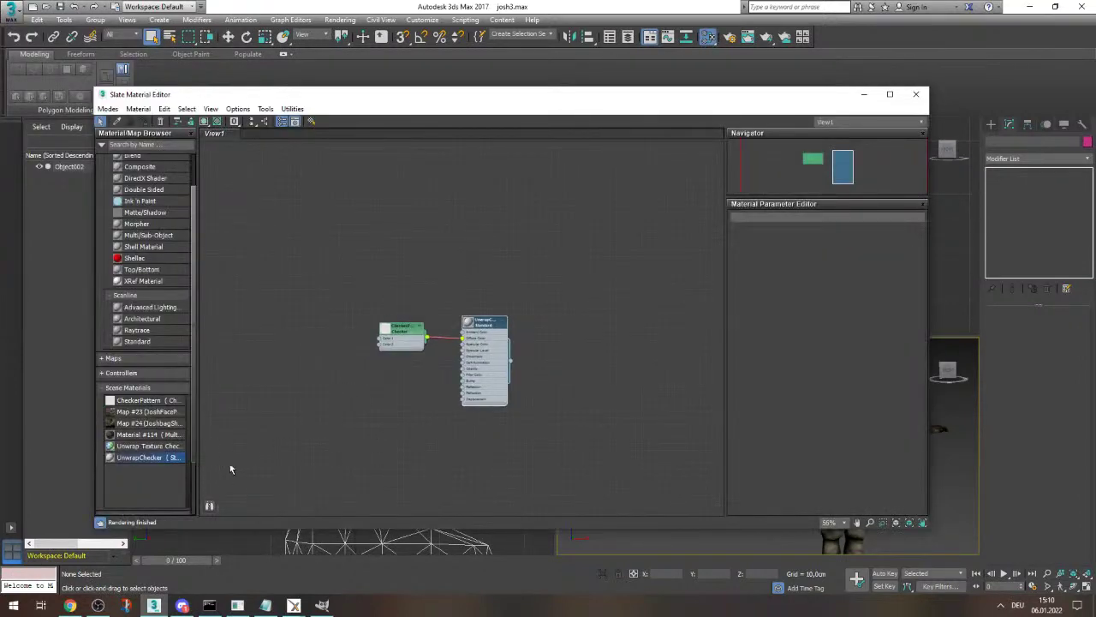
left_click_drag(371, 455, 622, 248)
key("Delete")
double_click(150, 401)
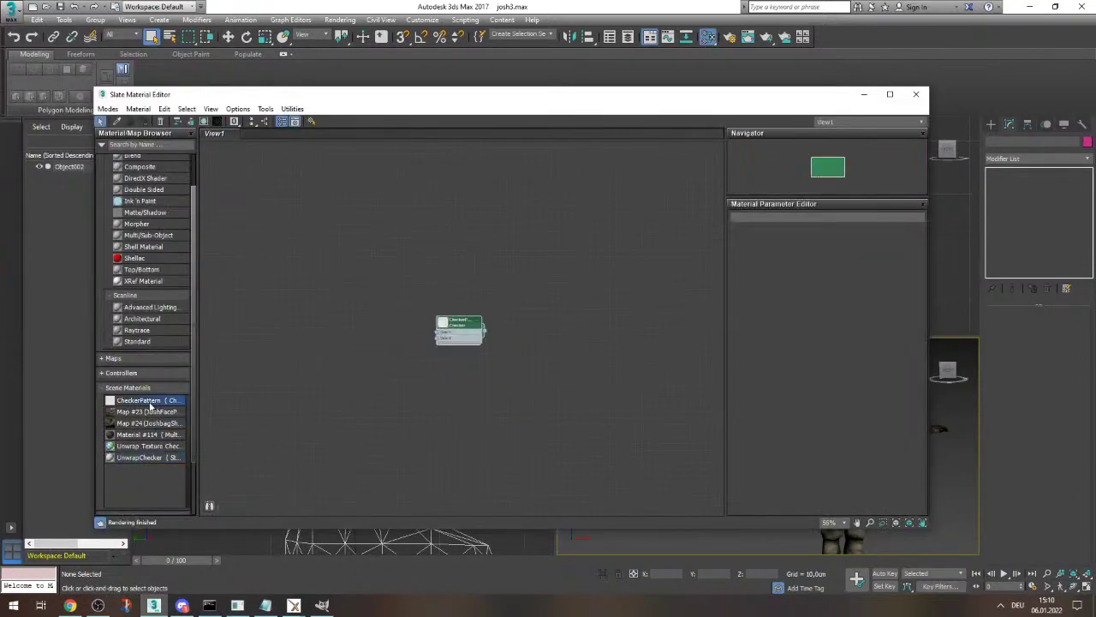
left_click(149, 412)
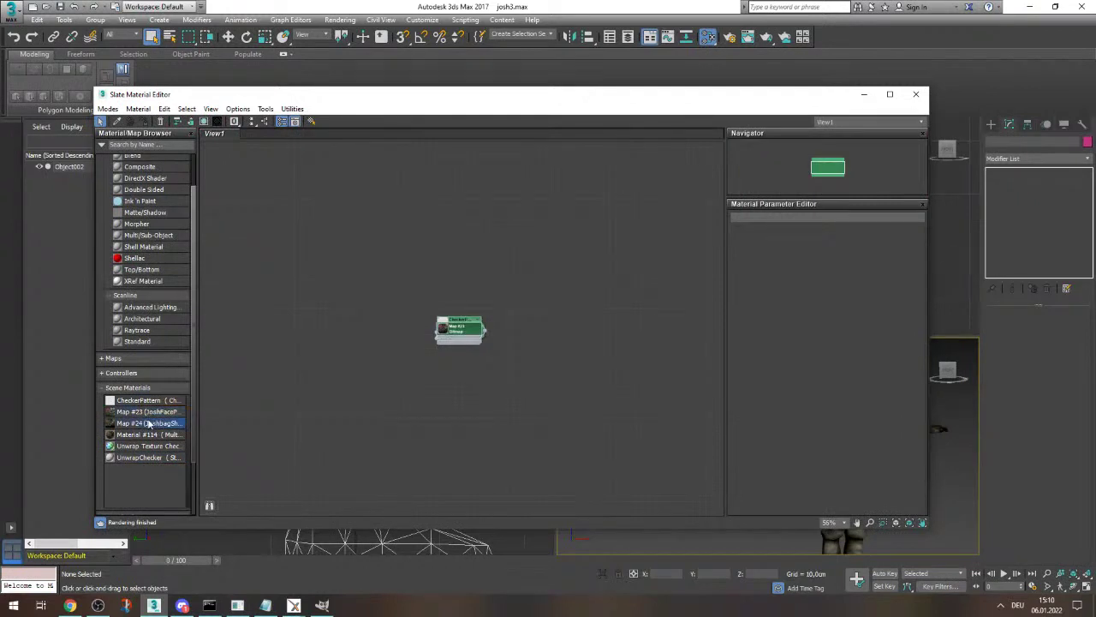
left_click_drag(420, 374, 493, 315)
key("Delete")
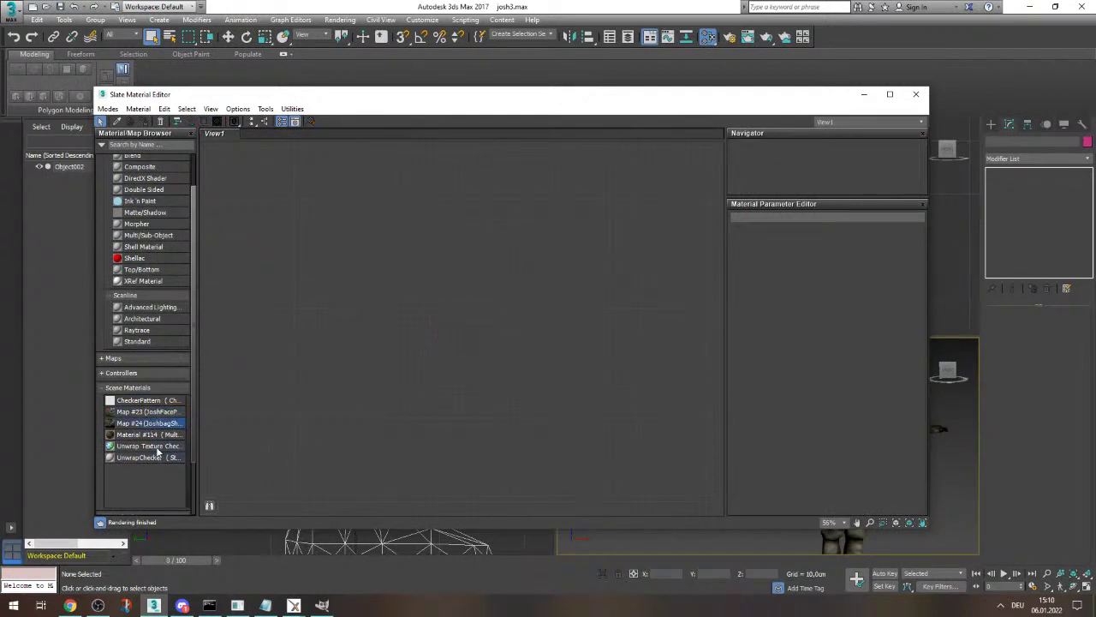
- Load Material #114 and the unwrap texture checker into the material view, separate their nodes, and remove the texture checker's nodes
double_click(147, 437)
double_click(146, 447)
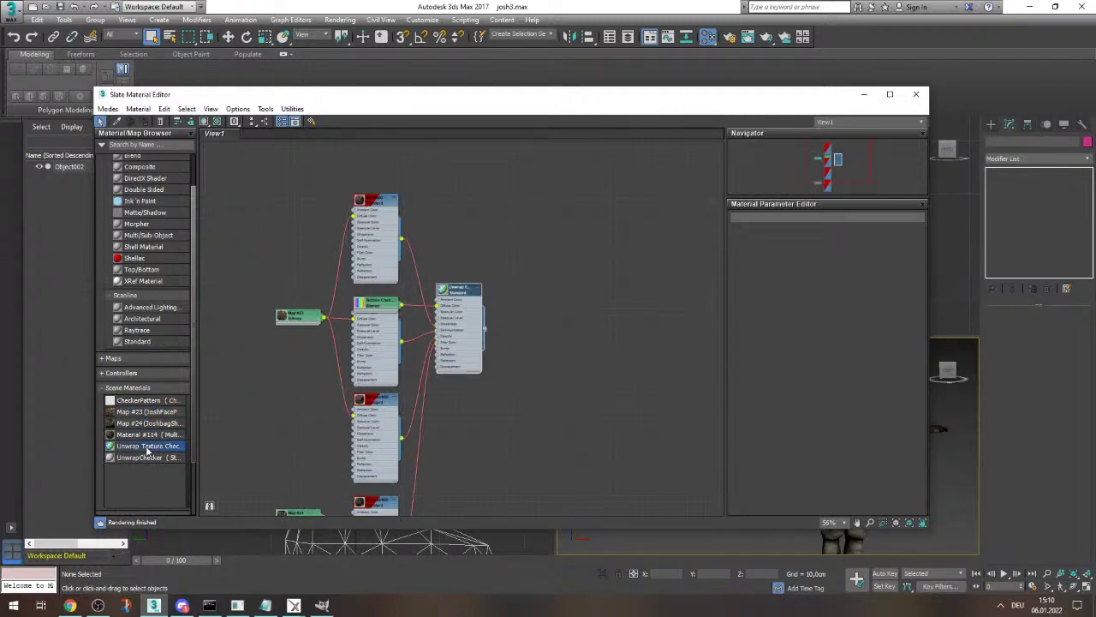
left_click_drag(460, 290, 678, 284)
left_click_drag(375, 306, 555, 274)
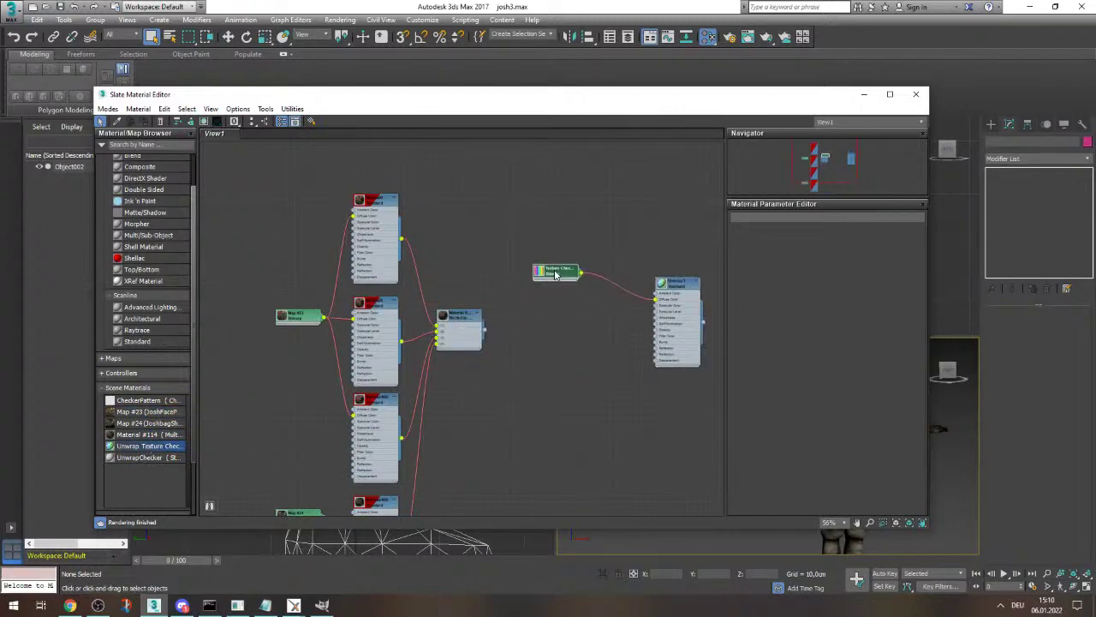
left_click_drag(725, 101, 611, 90)
scroll(883, 395, "down", 3)
middle_click_drag(882, 395, 933, 364)
scroll(916, 369, "up", 2)
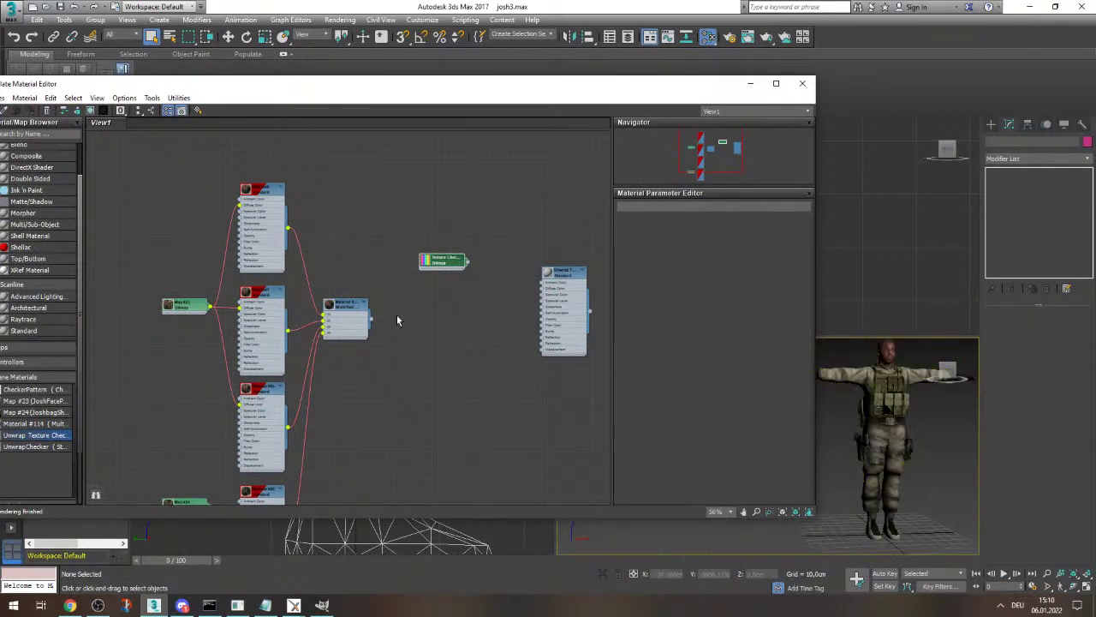
key("Delete")
left_click(557, 276)
key("Delete")
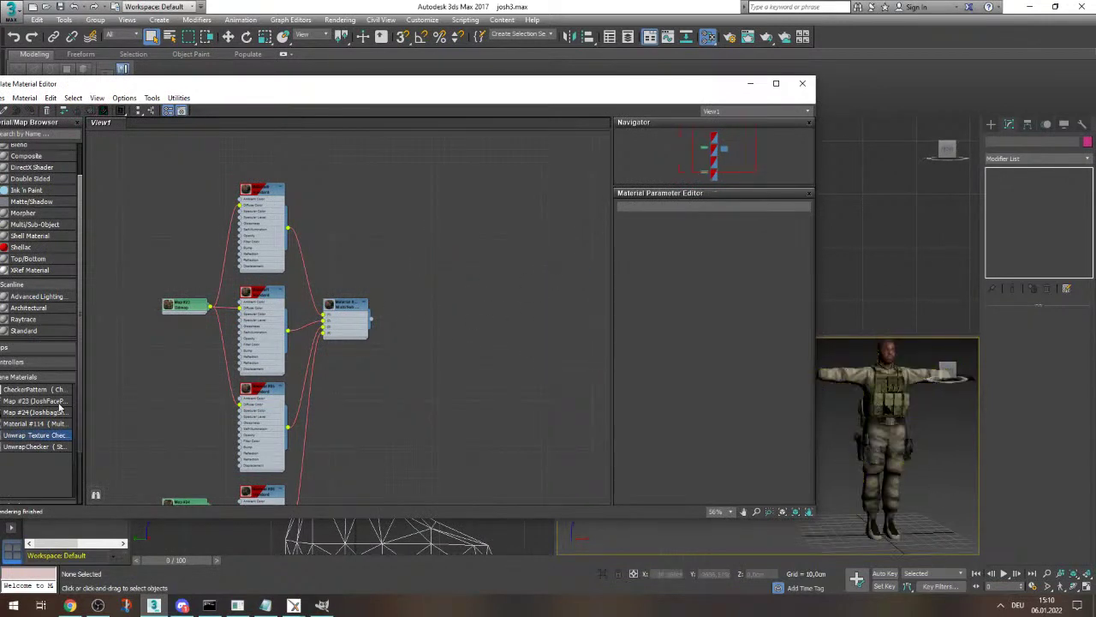
- Load the UnwrapChecker scene material beside Material #114 to inspect its nodes, and clear them from the view
double_click(35, 448)
left_click_drag(347, 281, 527, 275)
left_click_drag(262, 291, 397, 245)
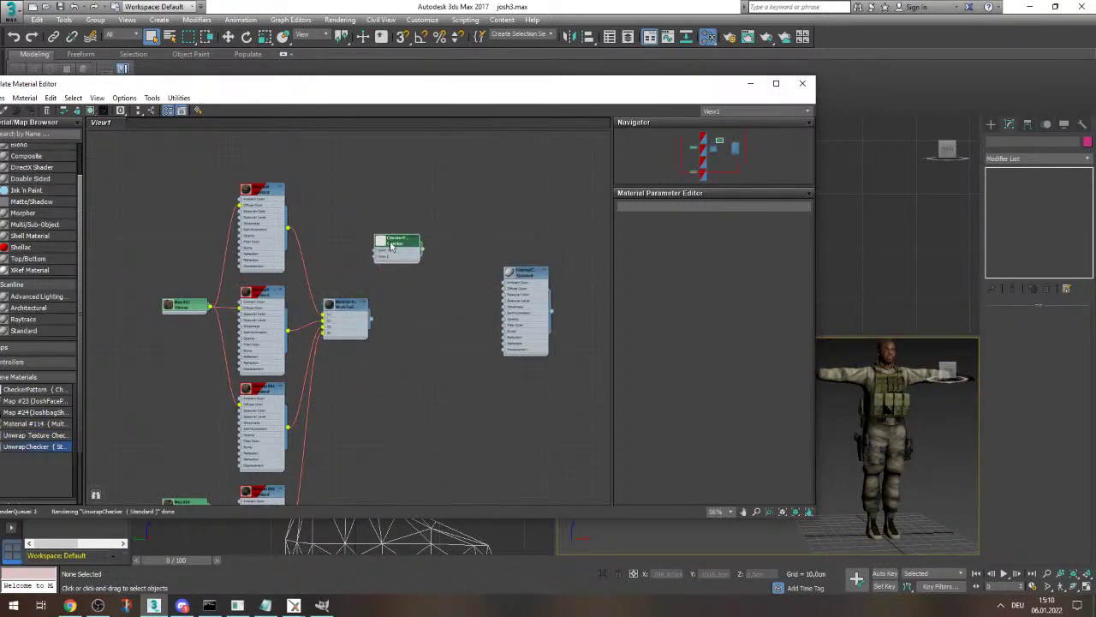
key("Delete")
left_click(510, 272)
key("Delete")
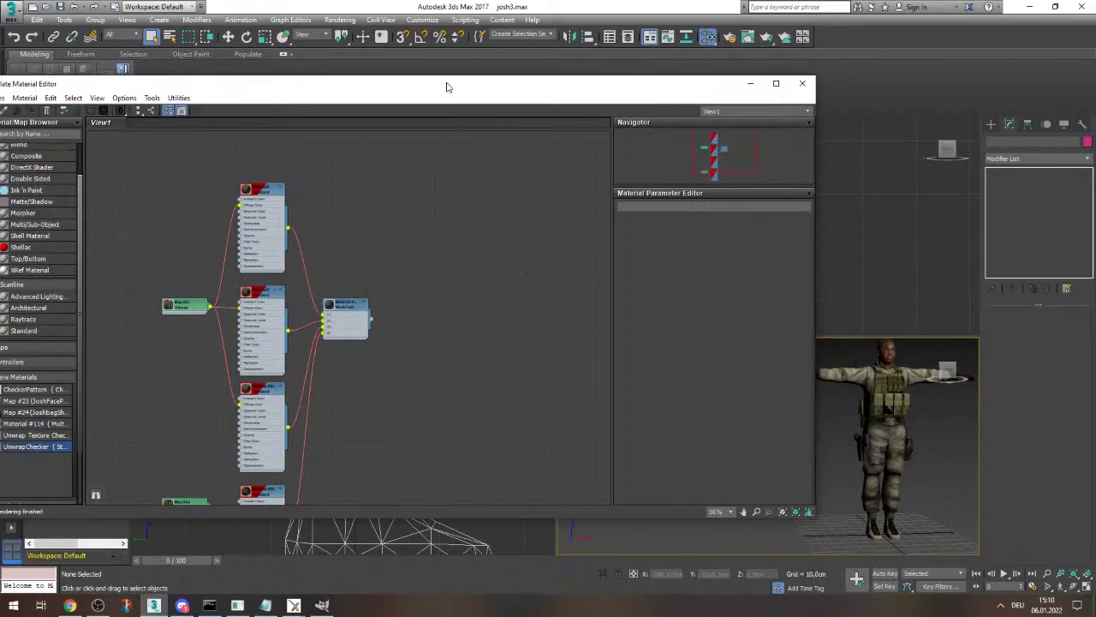
- Review the Material #114 node network at full size, close the material editor and save the scene
double_click(447, 86)
scroll(178, 262, "up", 2)
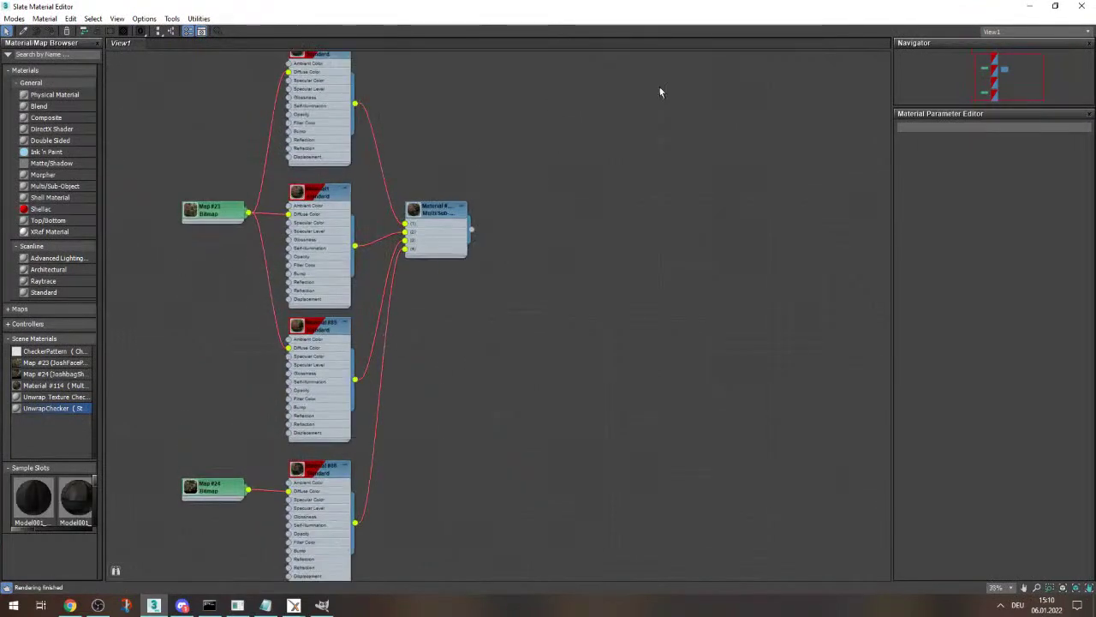
left_click(1081, 6)
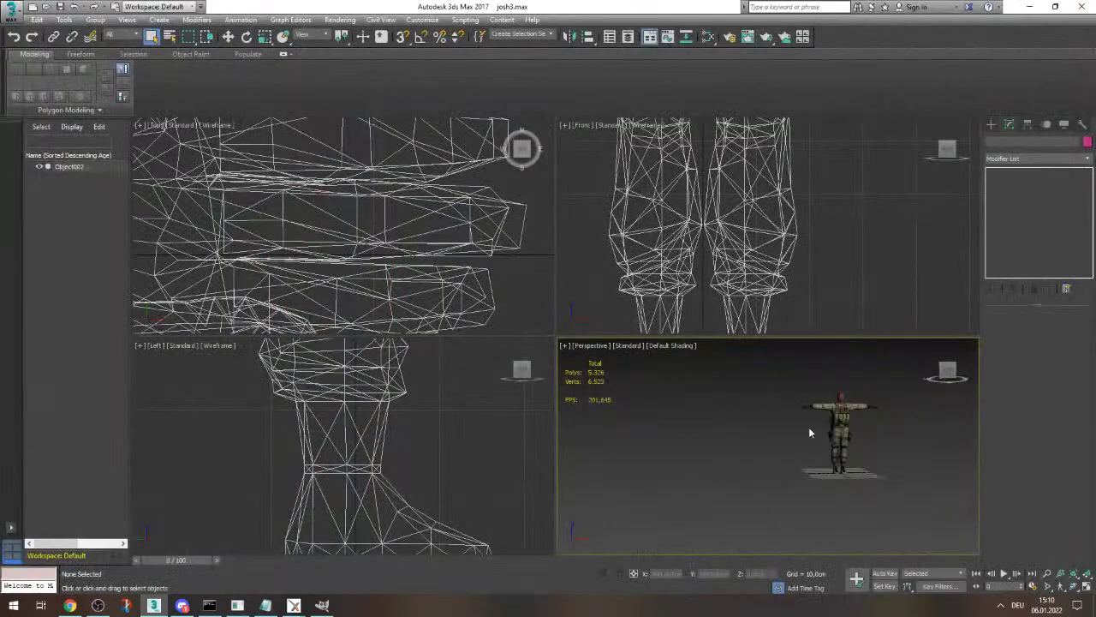
scroll(809, 432, "down", 2)
left_click(11, 9)
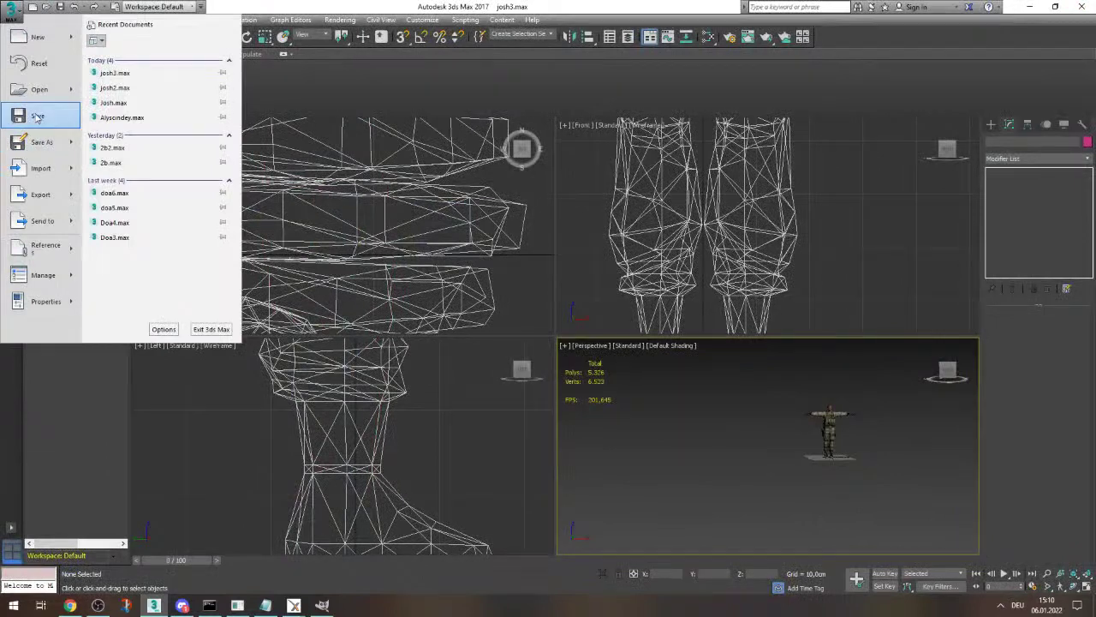
left_click(36, 118)
- Import Kovin.fbx from the Base folder into the scene, checking the FBX animation and bone creation options
left_click(11, 10)
left_click(46, 169)
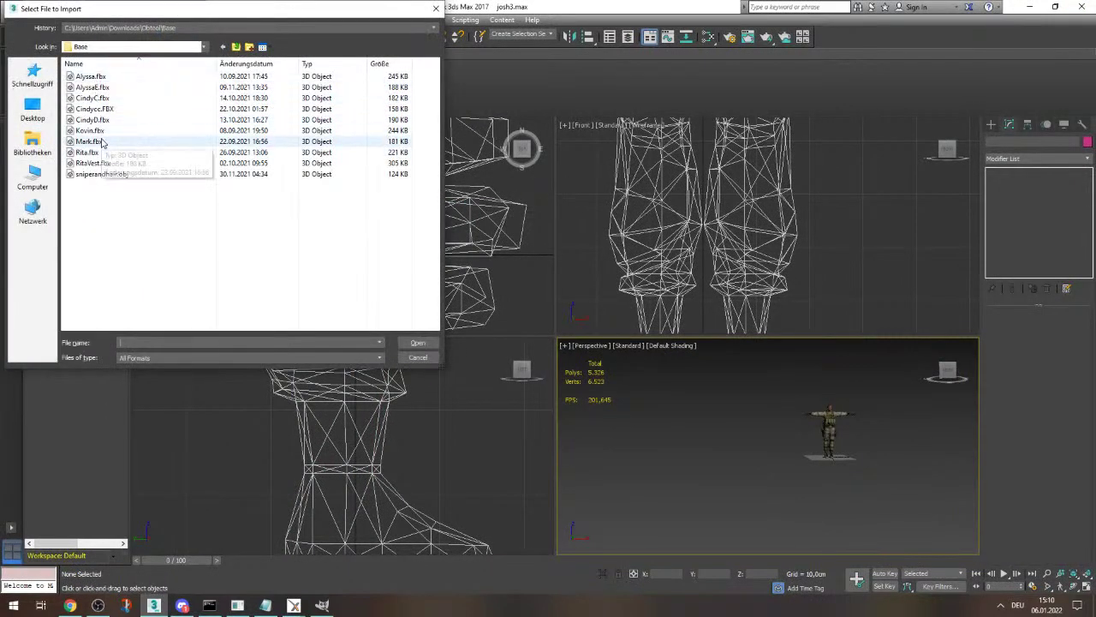
double_click(89, 130)
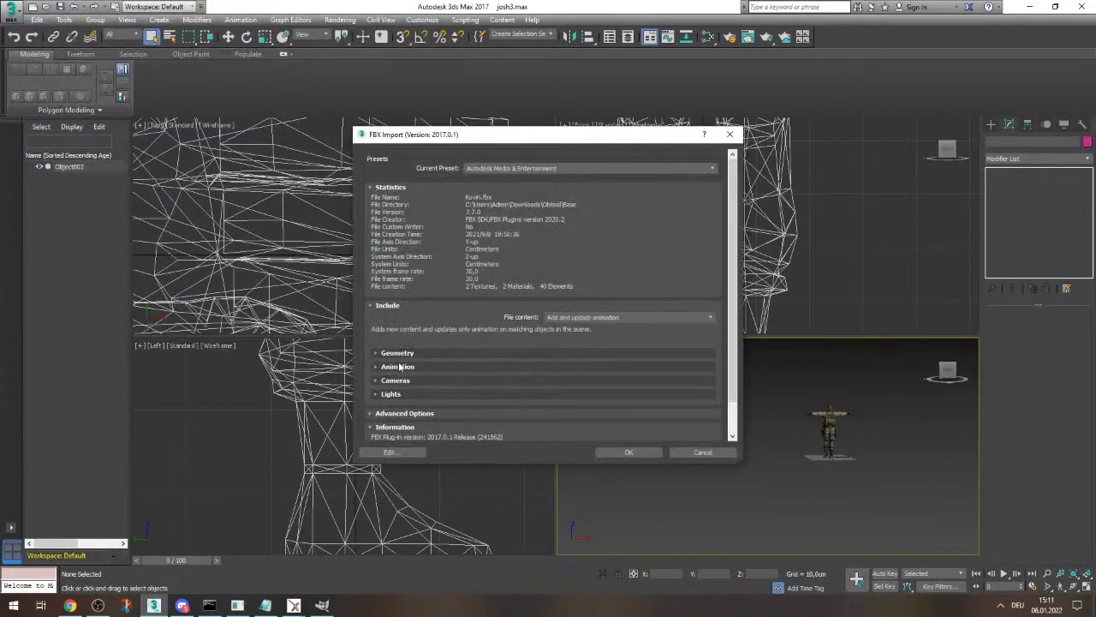
left_click(400, 367)
scroll(425, 376, "down", 3)
left_click(411, 329)
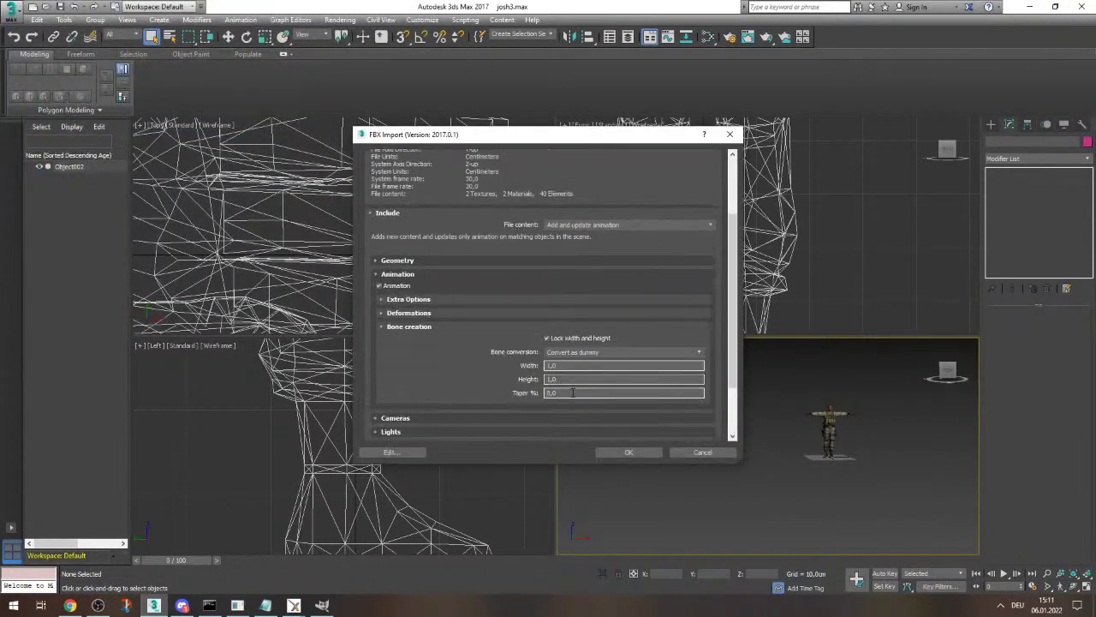
left_click(628, 451)
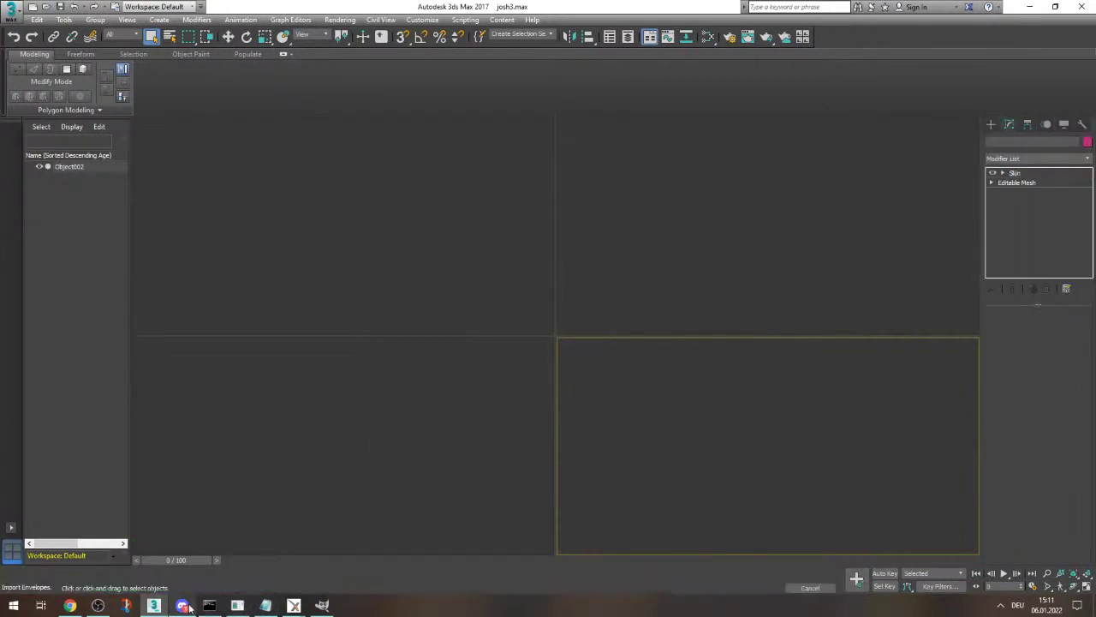
left_click(98, 606)
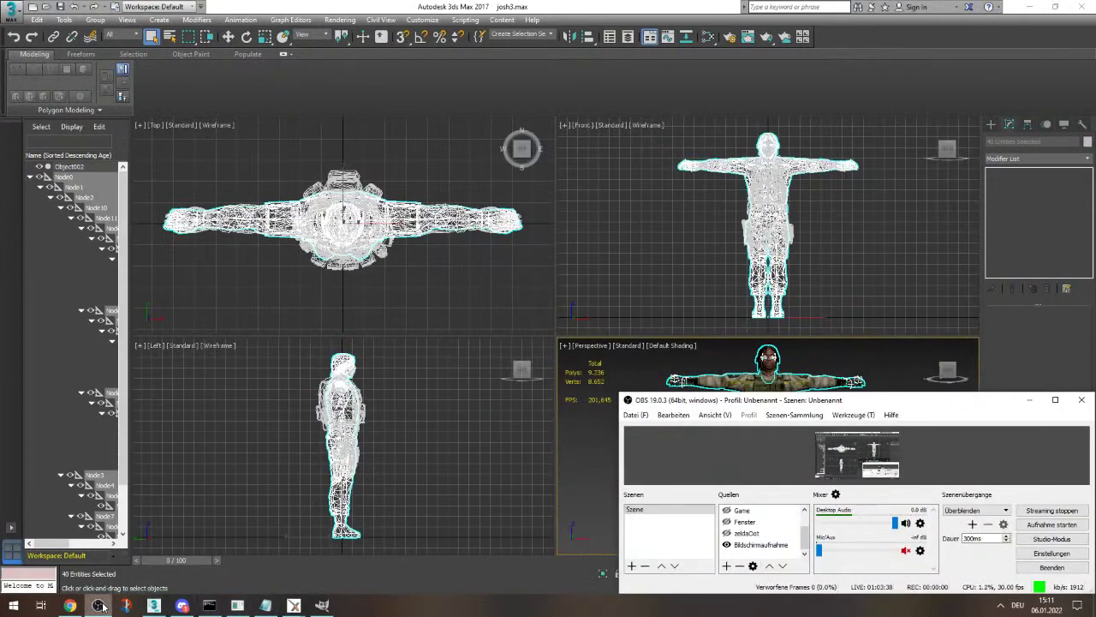
left_click(100, 603)
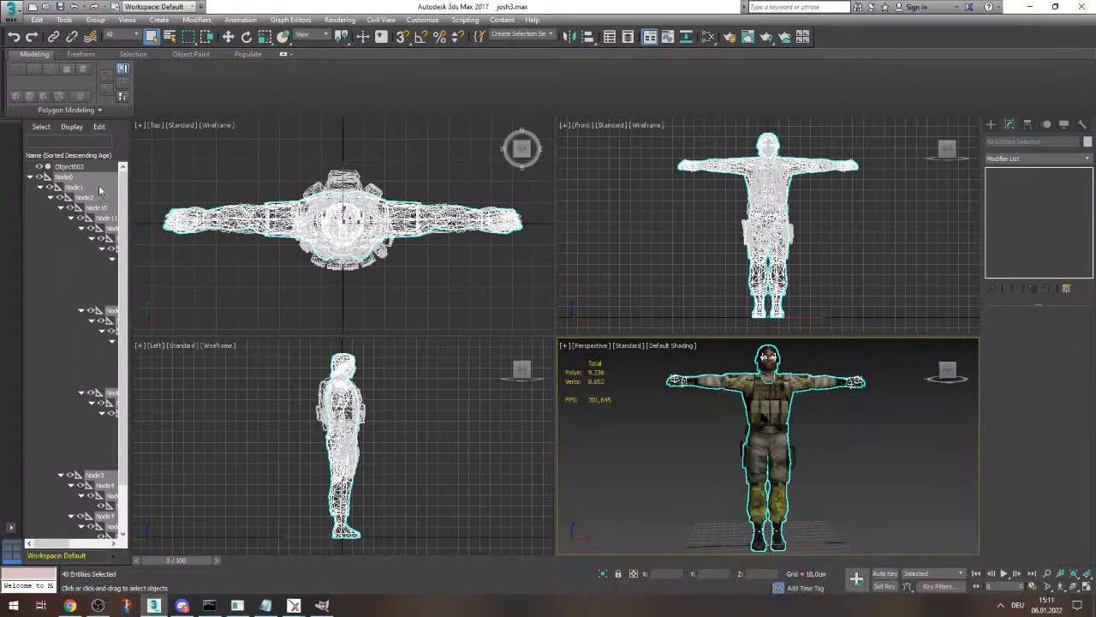
- Fold up the imported Node0 hierarchy in the scene list and deselect all objects
left_click(31, 176)
left_click(648, 448)
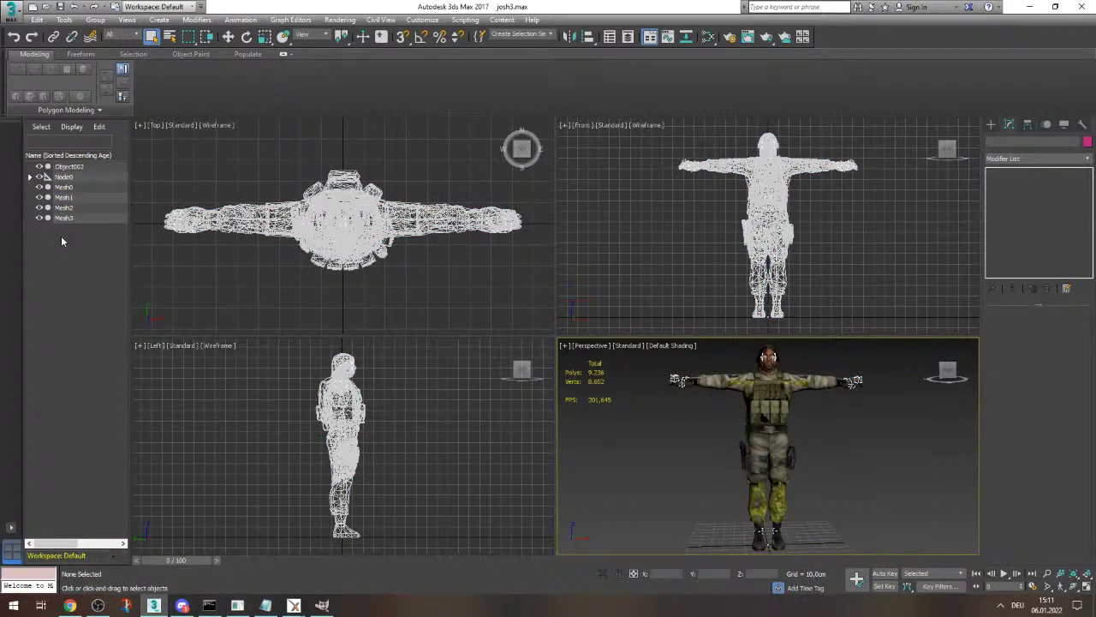
- Collapse the Unwrap UVW modifier on Object002 and convert the object to an Editable Mesh
left_click(69, 167)
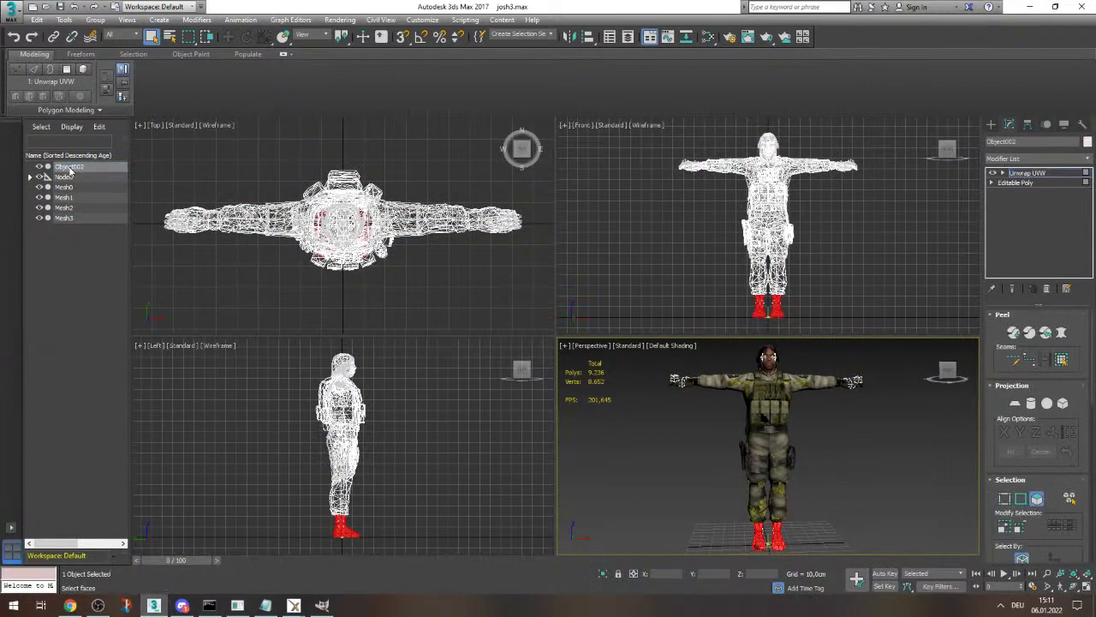
right_click(1019, 174)
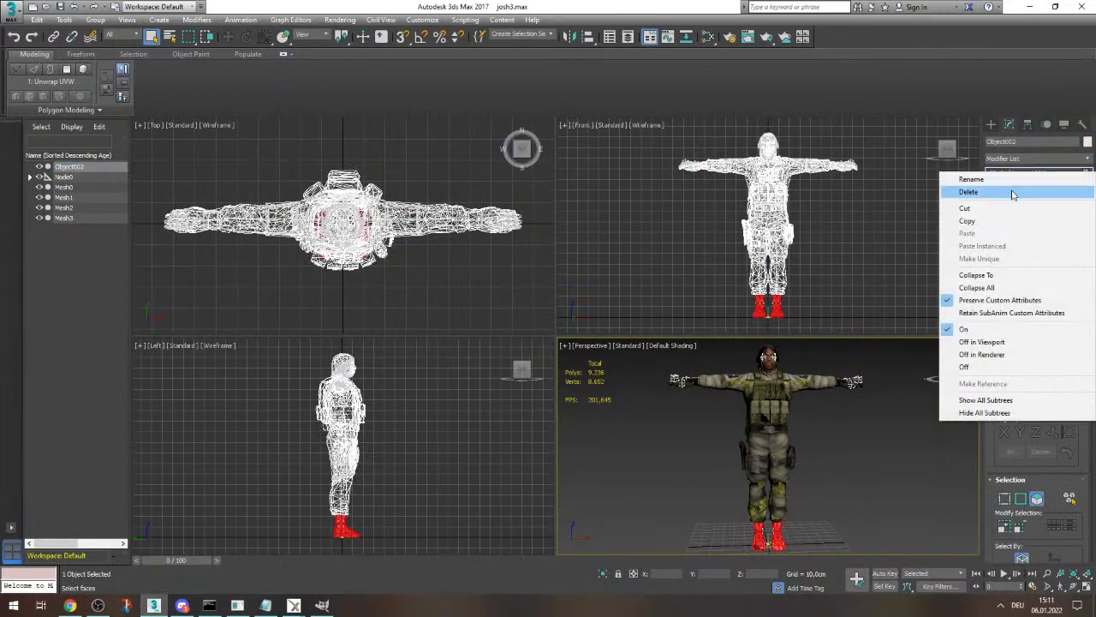
left_click(977, 275)
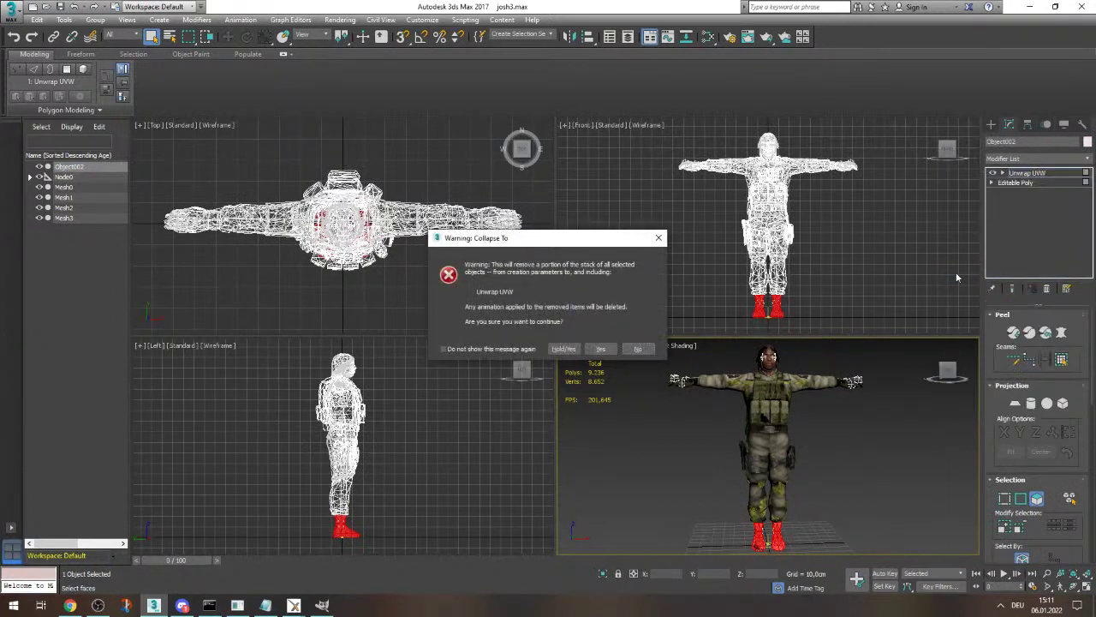
left_click(609, 347)
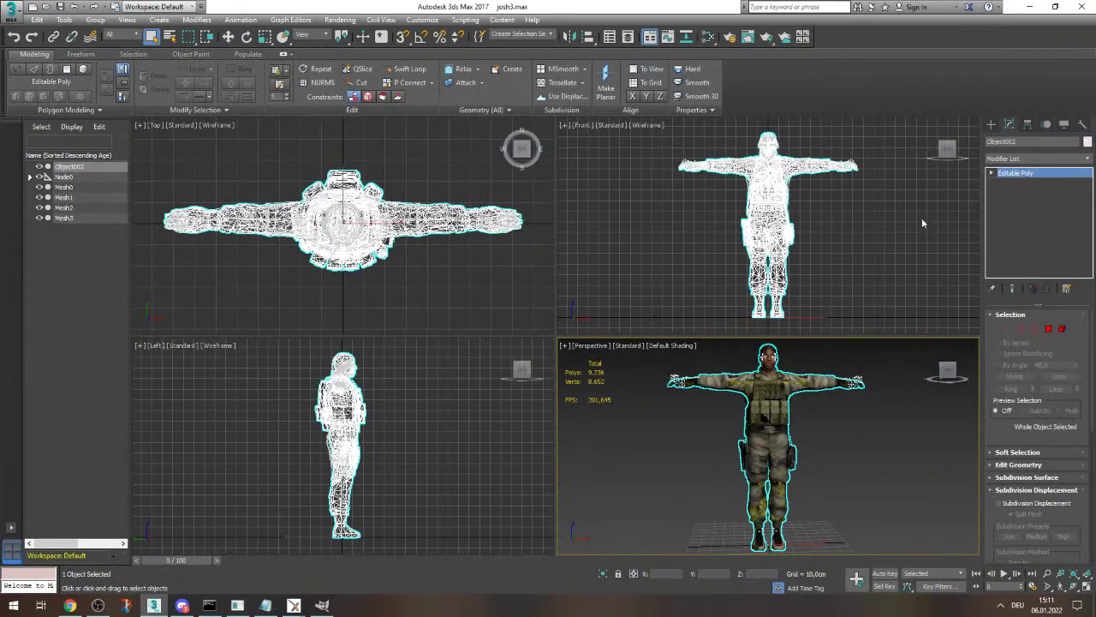
right_click(1033, 176)
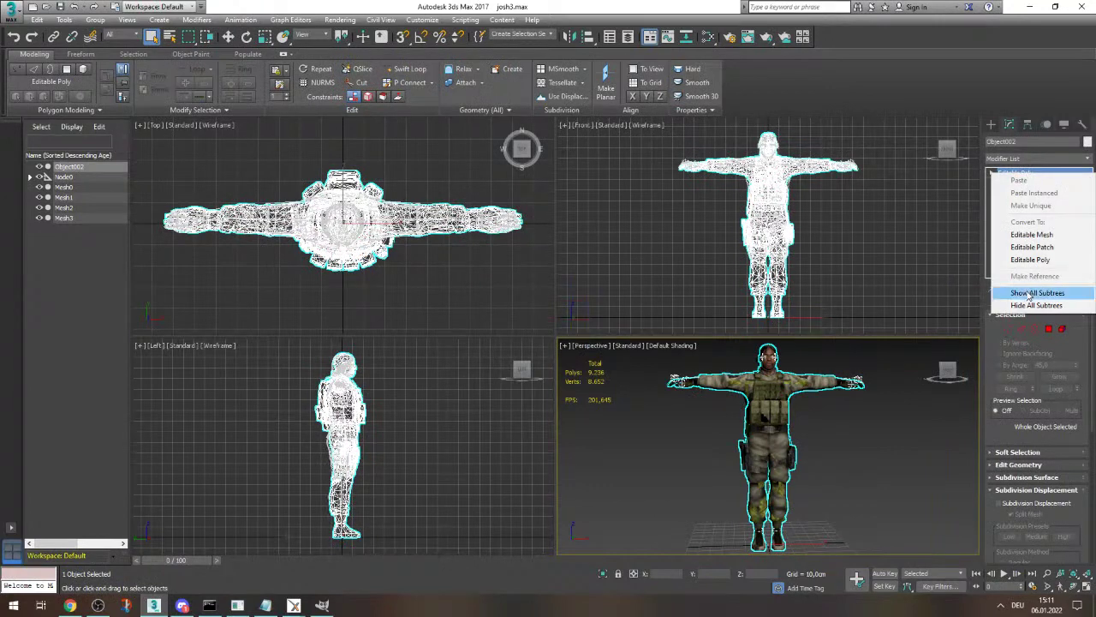
left_click(1043, 234)
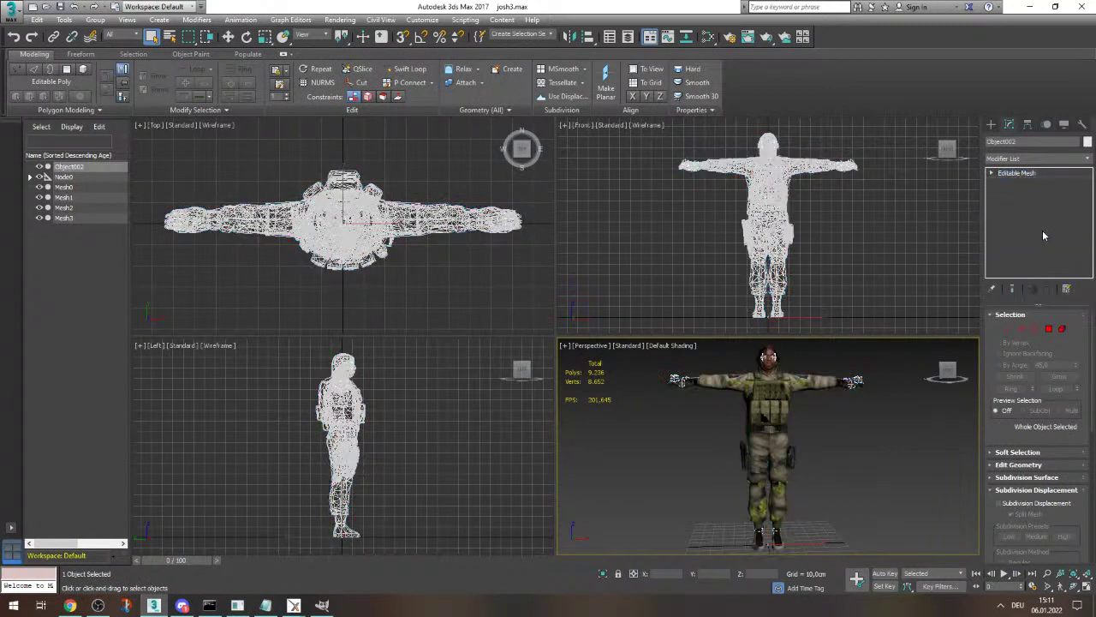
- Return Object002 to object level, apply Reset XForm to it and collapse its modifier stack
key("1")
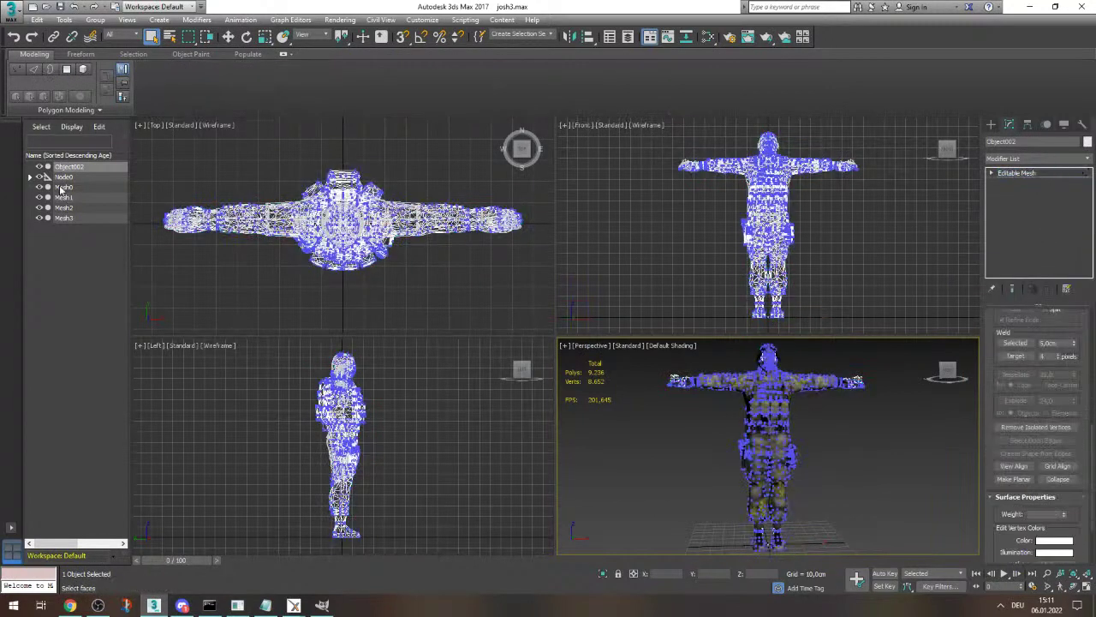
left_click(1015, 175)
left_click(1082, 124)
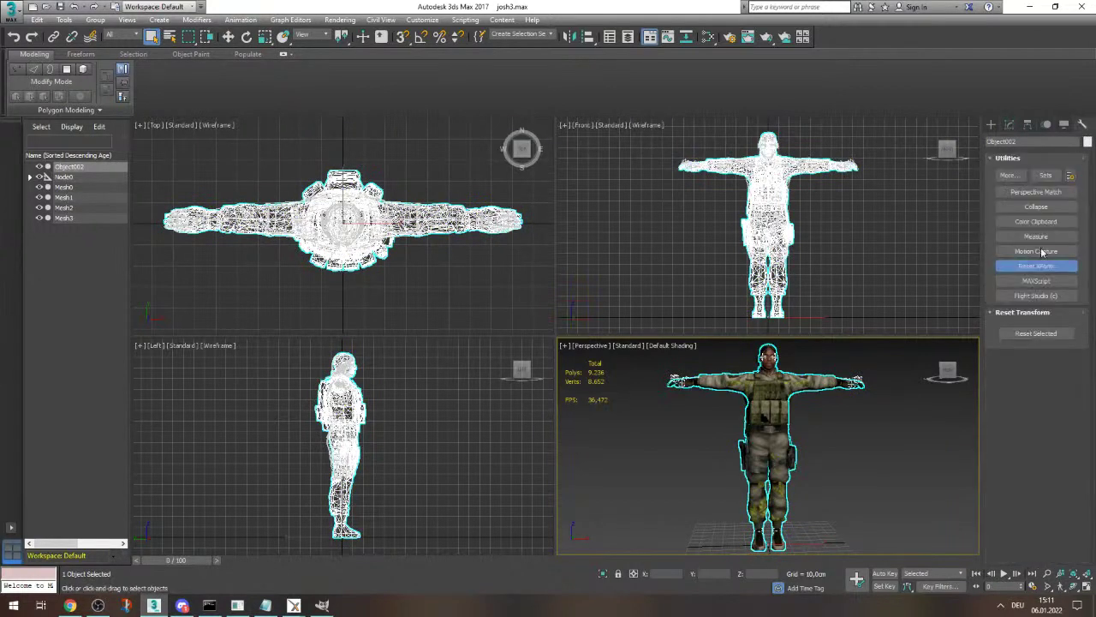
left_click(1036, 333)
right_click(1016, 173)
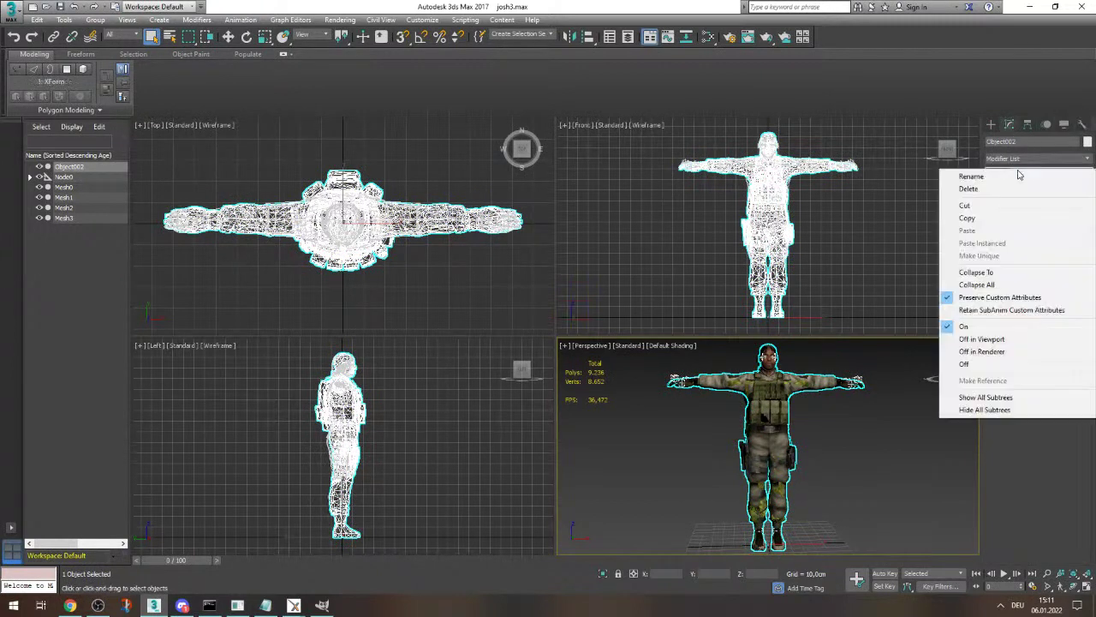
left_click(1008, 283)
left_click(636, 348)
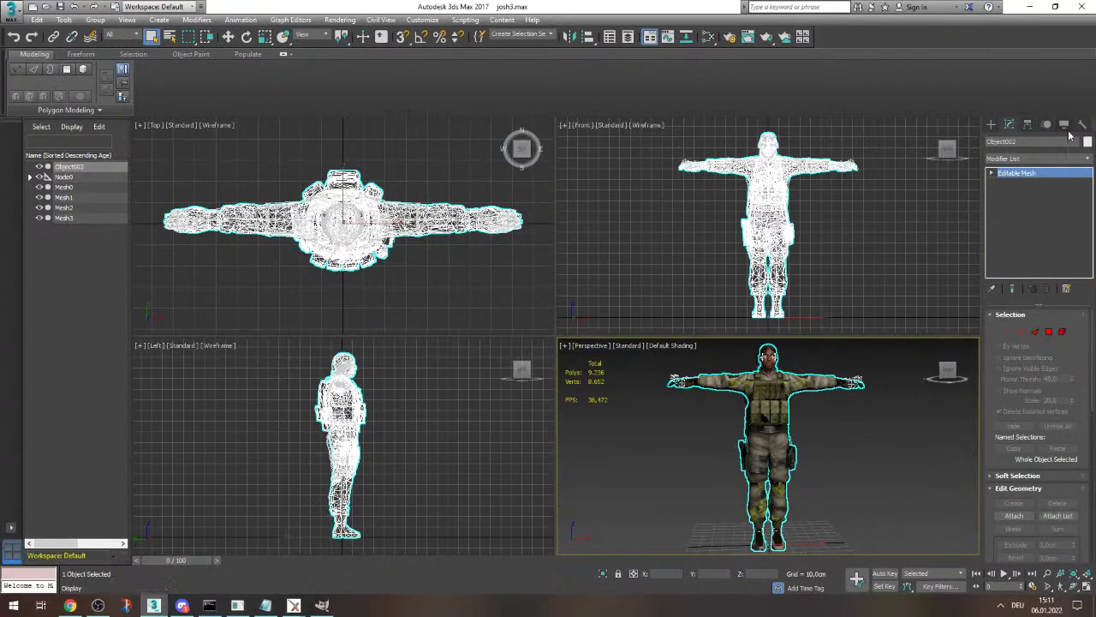
- Apply Reset XForm to Object002 a second time and collapse the whole stack again
left_click(1082, 124)
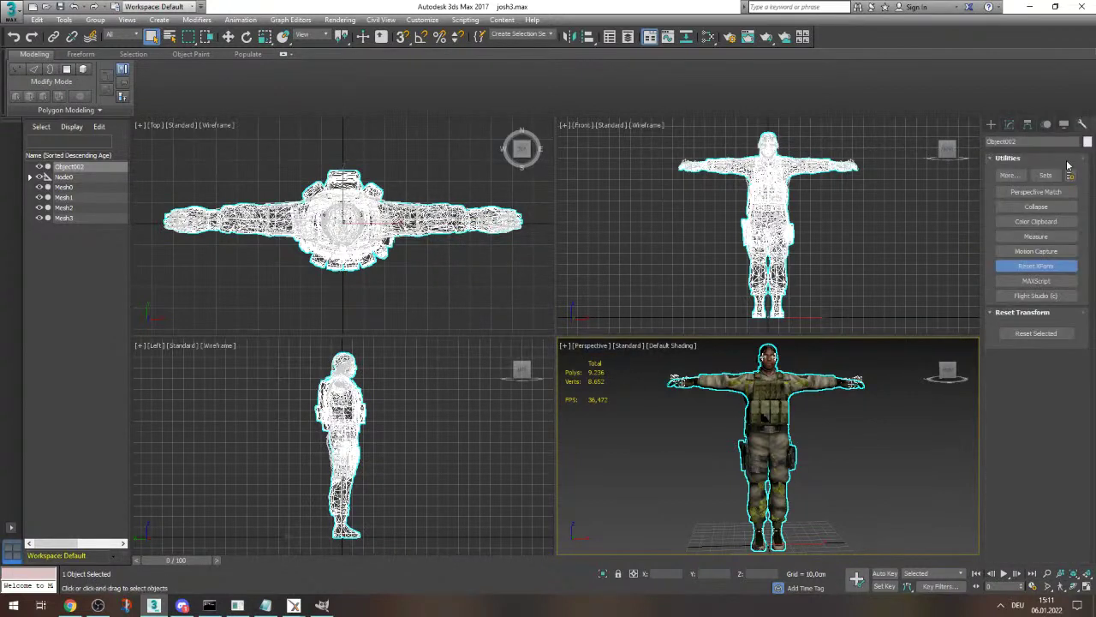
left_click(1010, 124)
right_click(1023, 174)
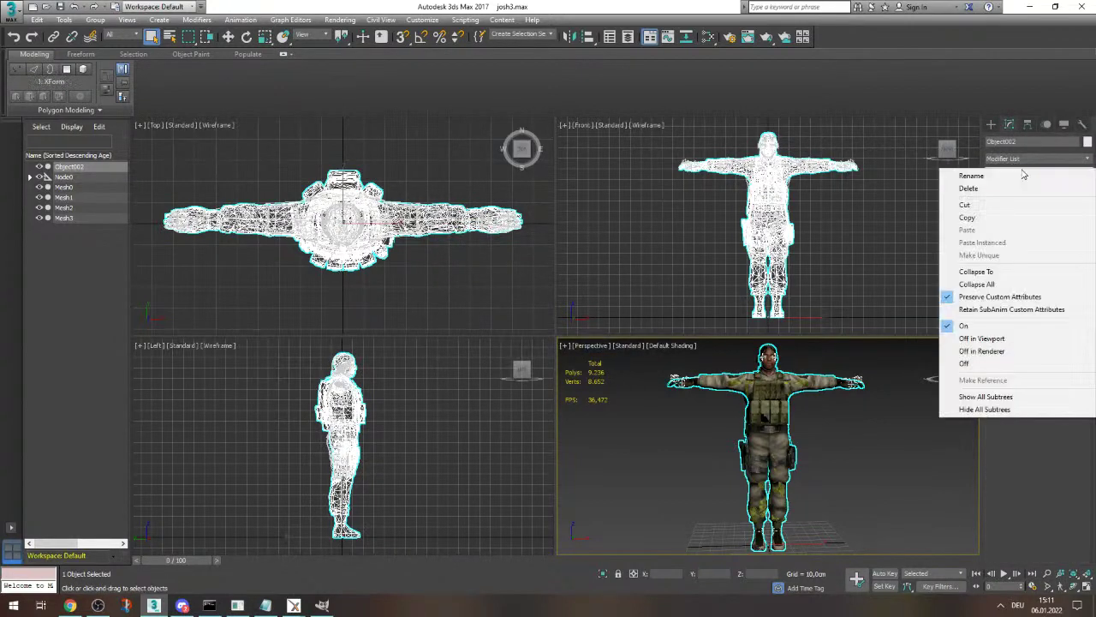
left_click(1006, 284)
left_click(591, 337)
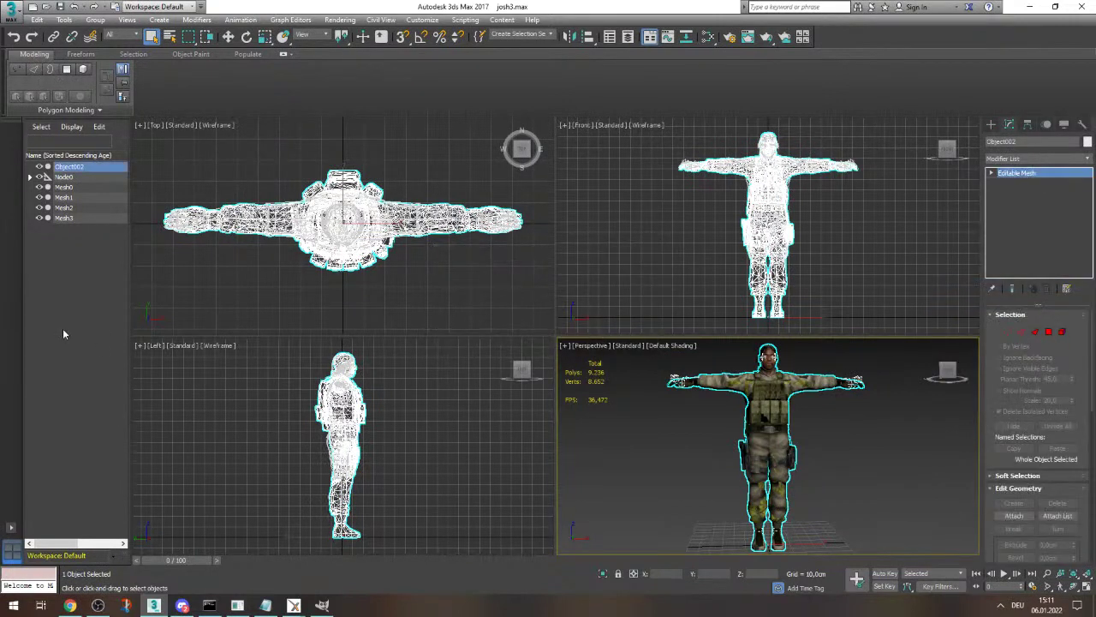
- Deselect Object002 and sort the scene object list by name in ascending order
left_click(88, 276)
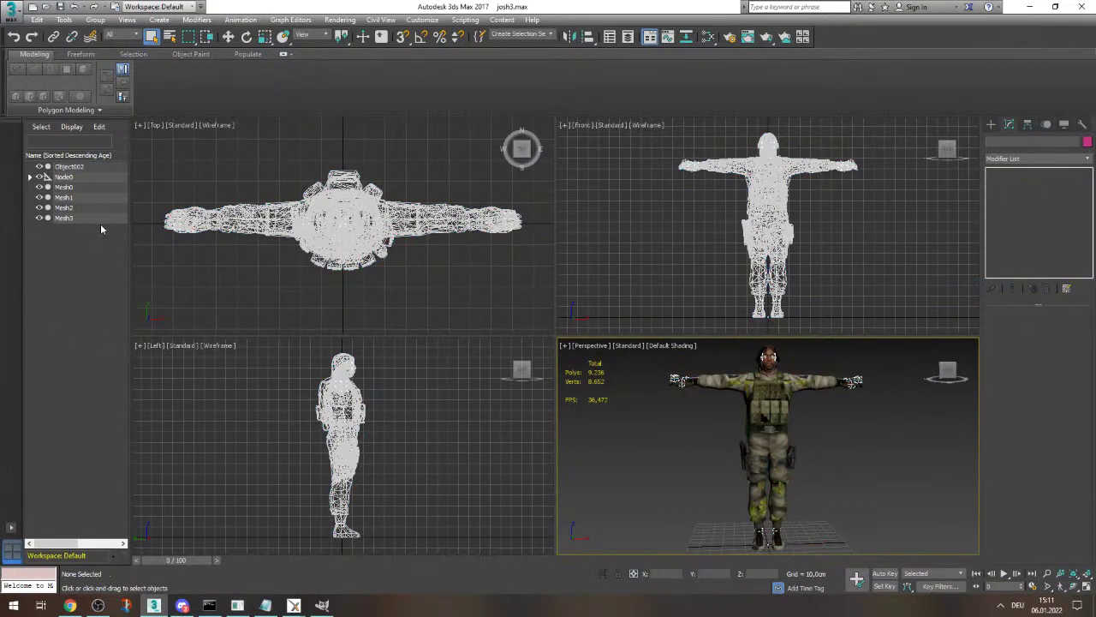
left_click(83, 155)
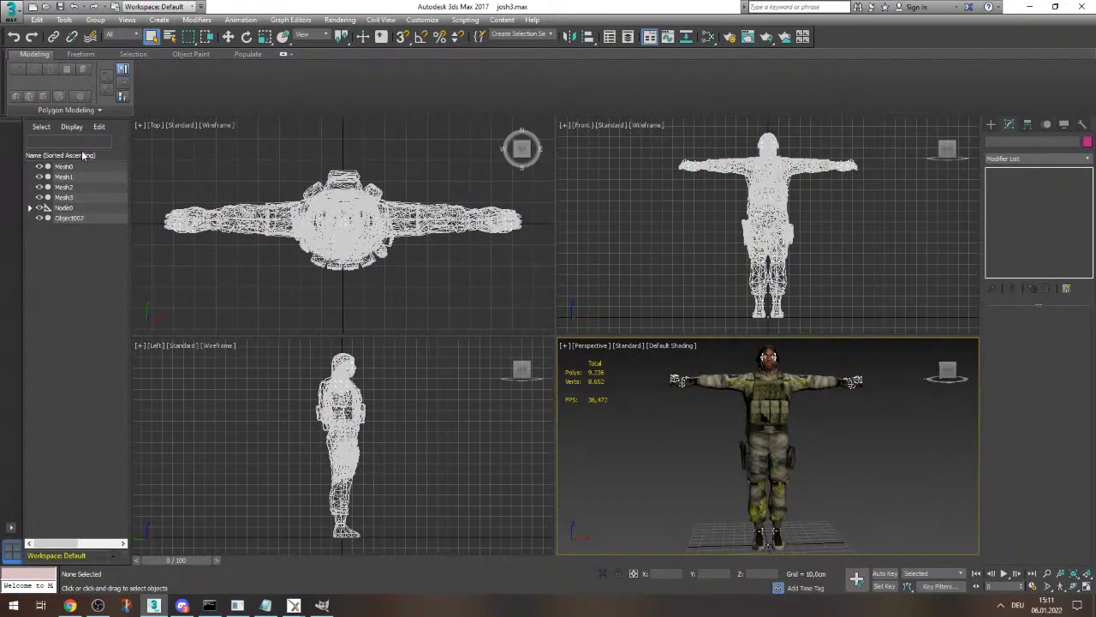
- Add a Skin Wrap modifier to Object002
left_click(69, 217)
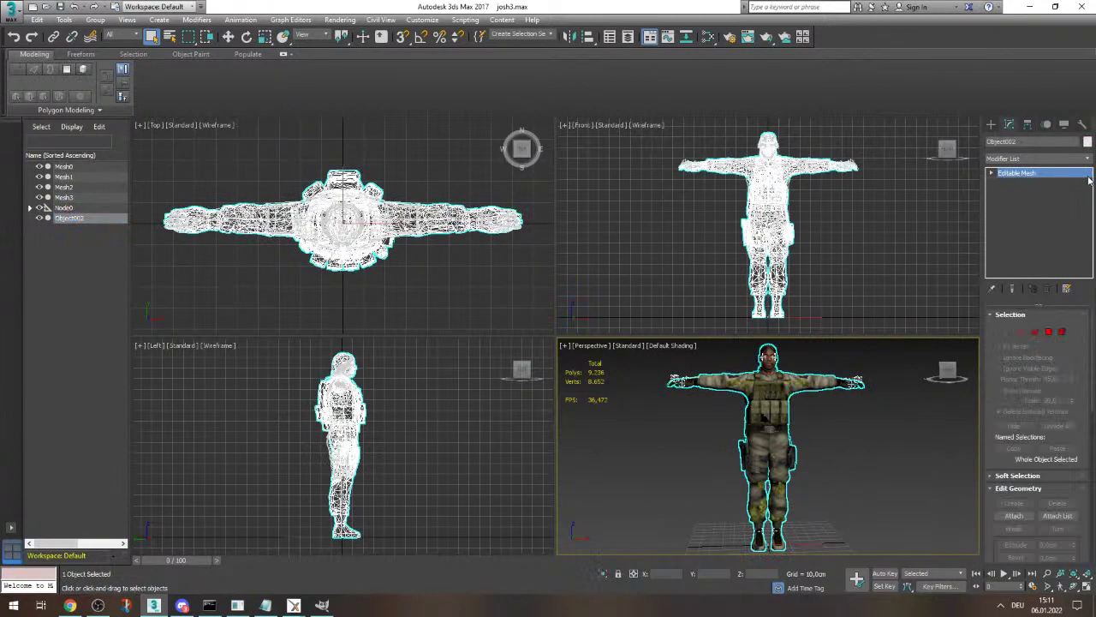
left_click(1088, 159)
key("s")
key("s")
key("s")
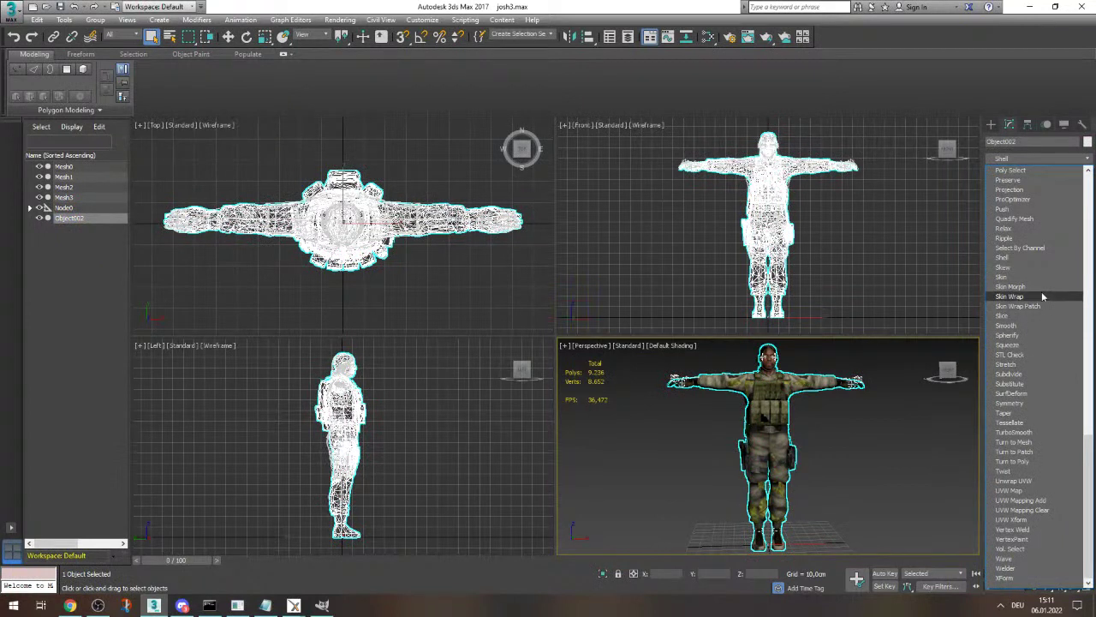
left_click(1041, 296)
scroll(1093, 354, "up", 3)
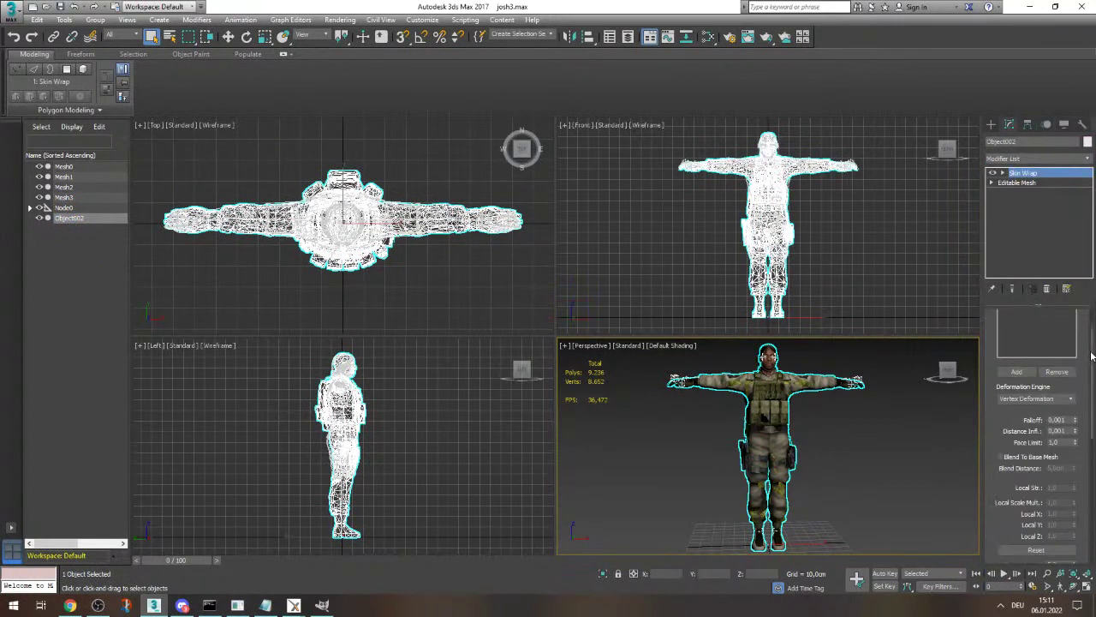
- Add Mesh3, Mesh2 and Mesh0 as control objects for Object002's Skin Wrap modifier
left_click(1013, 406)
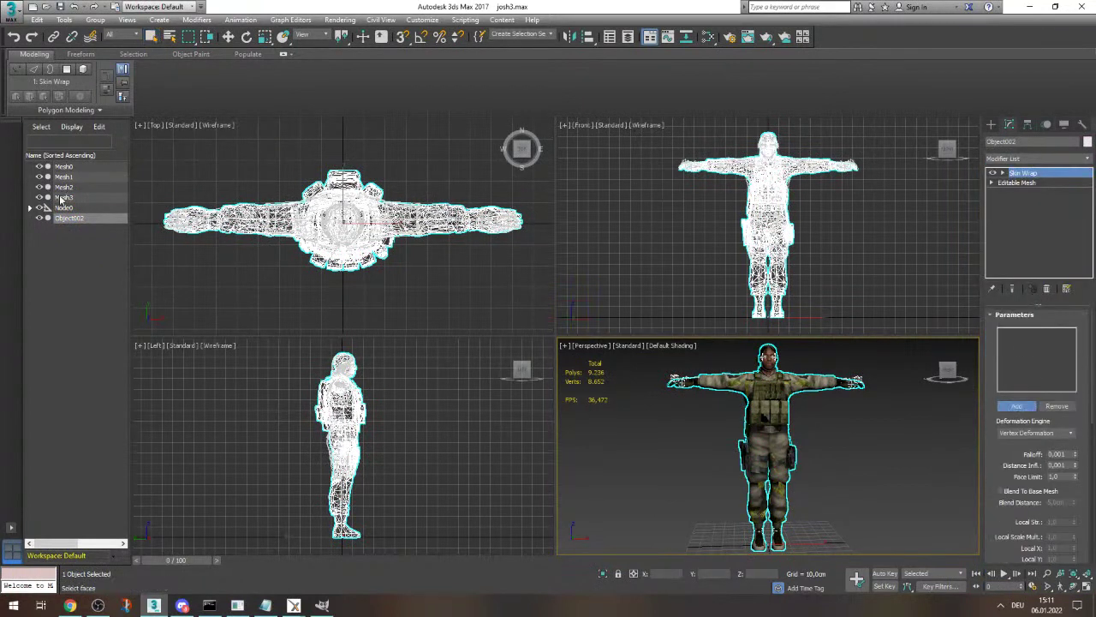
left_click(60, 197)
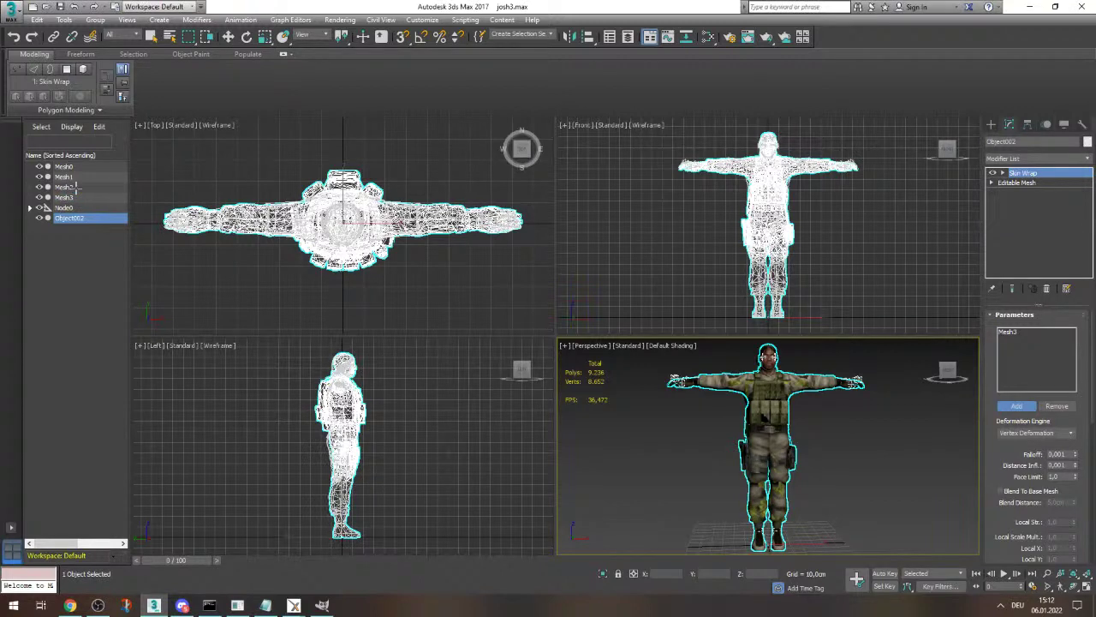
left_click(77, 187)
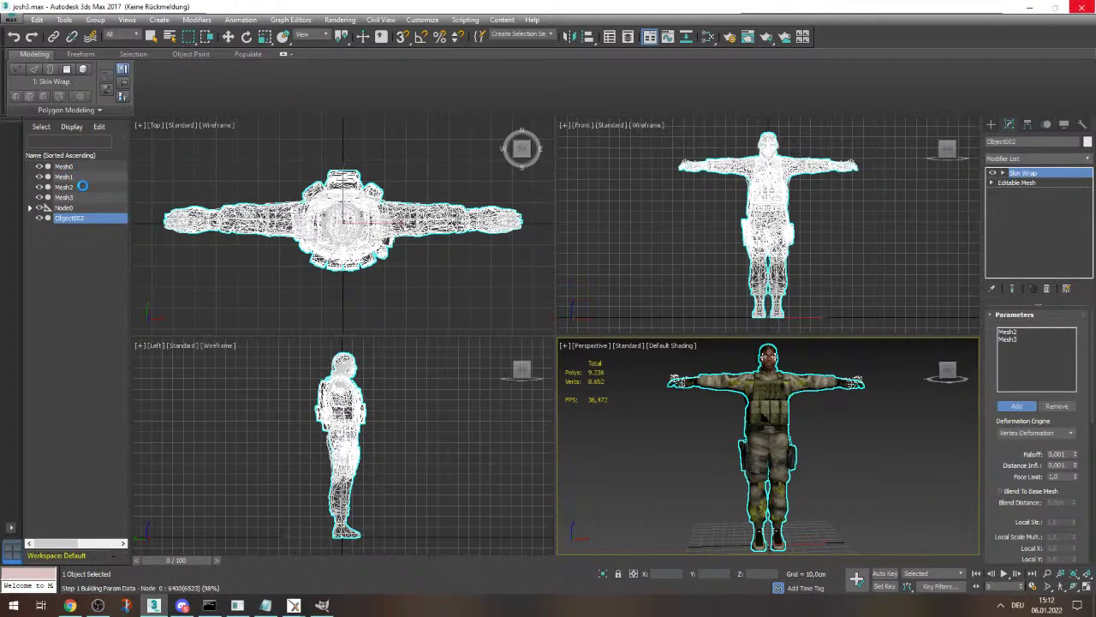
left_click(78, 168)
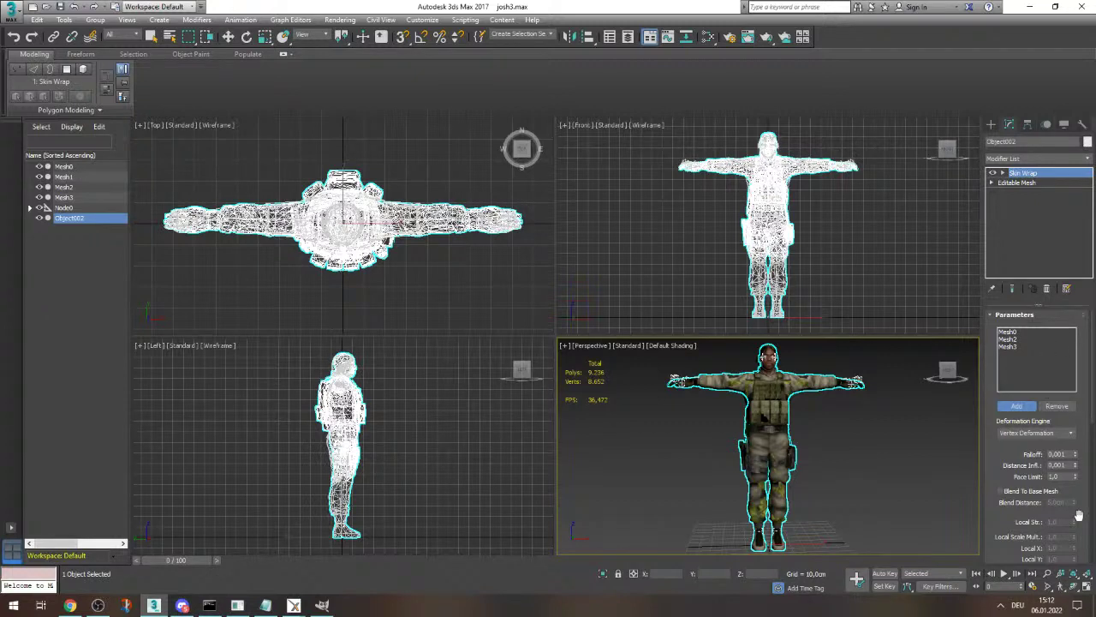
- Convert Object002's Skin Wrap to a Skin modifier with Weight All Points on, and delete the Skin Wrap from the stack
scroll(1095, 507, "down", 5)
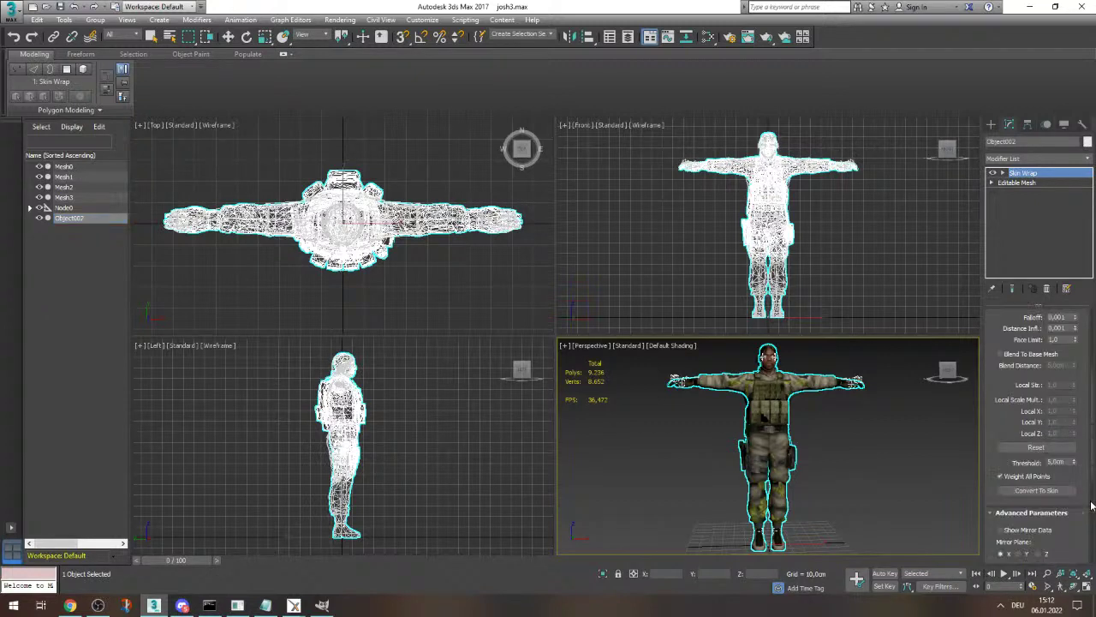
left_click(1036, 491)
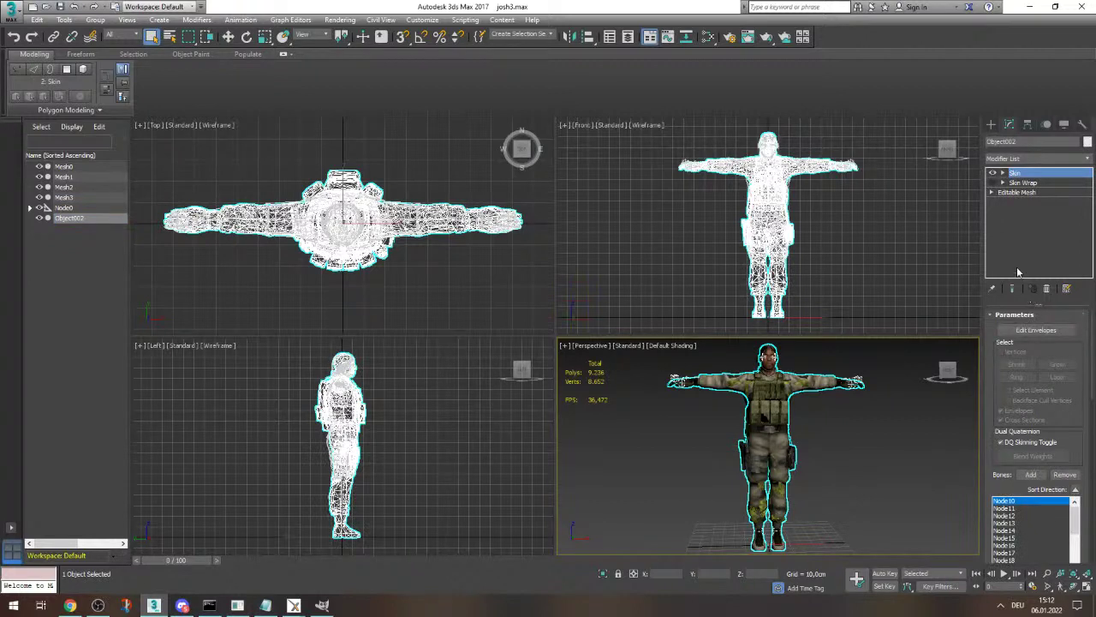
right_click(1034, 185)
left_click(1037, 202)
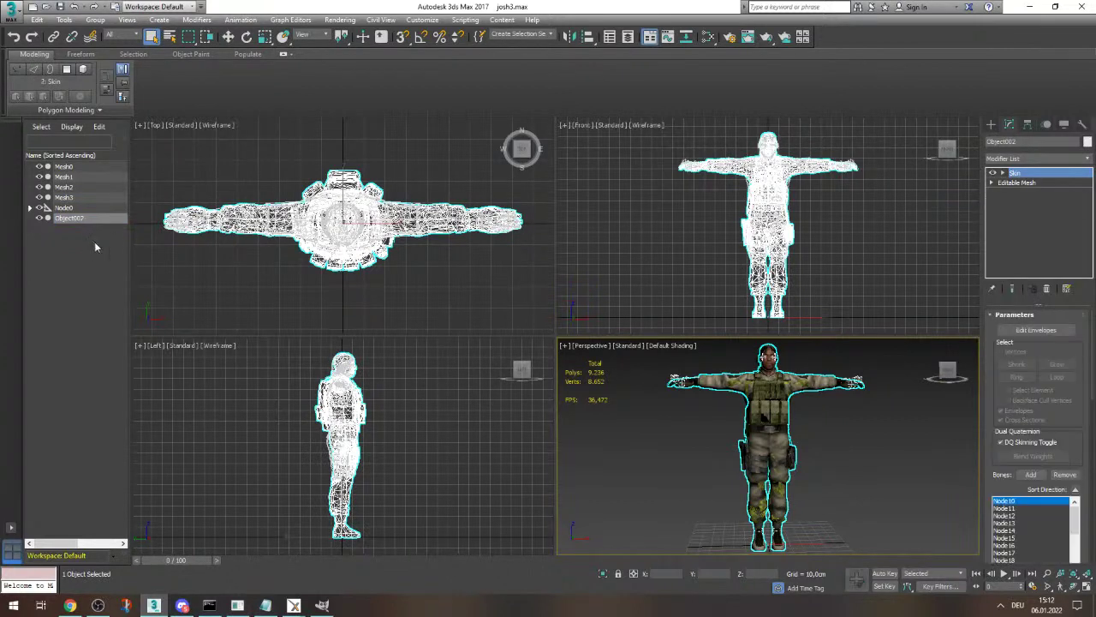
left_click(57, 246)
left_click(57, 247)
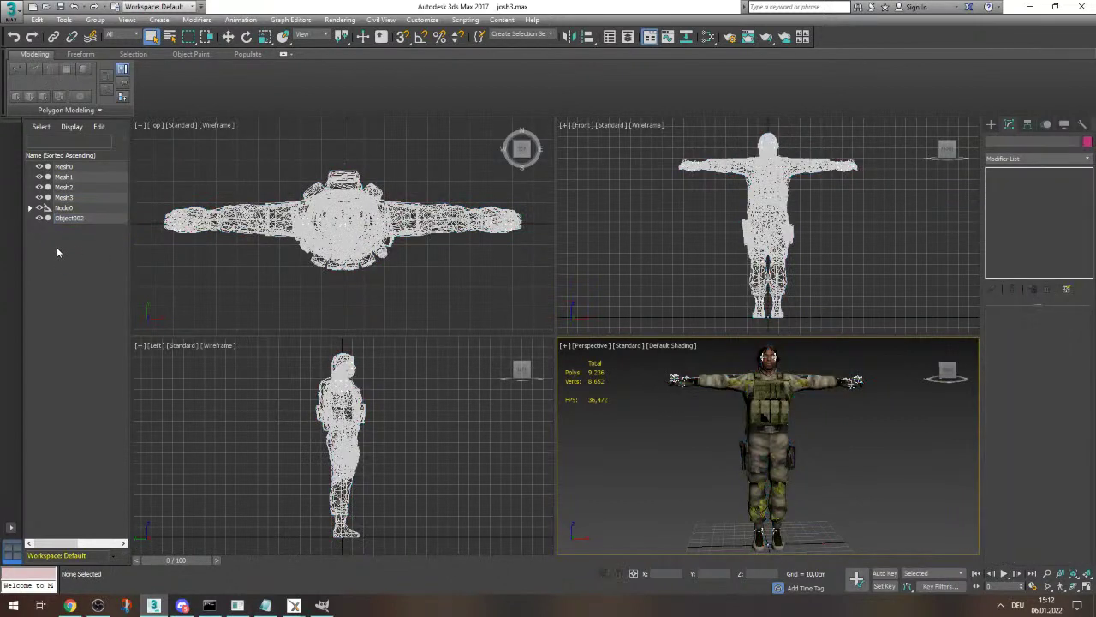
- Delete the original meshes Mesh0, Mesh2 and Mesh3 and save the scene
left_click(76, 198)
left_click(69, 187, "ctrl")
left_click(74, 167, "ctrl")
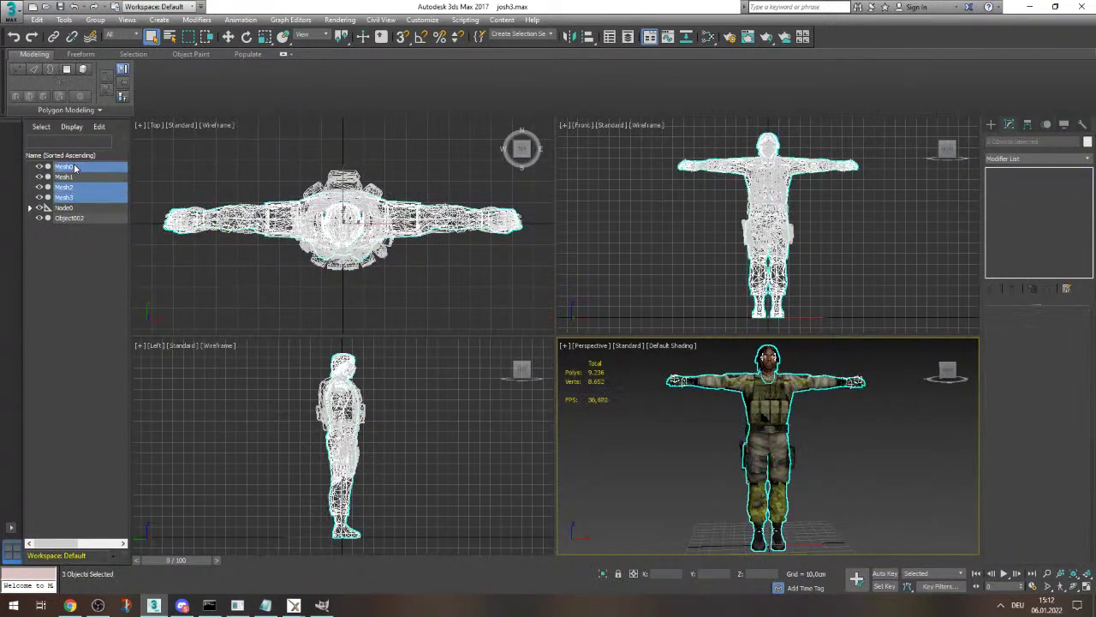
key("Delete")
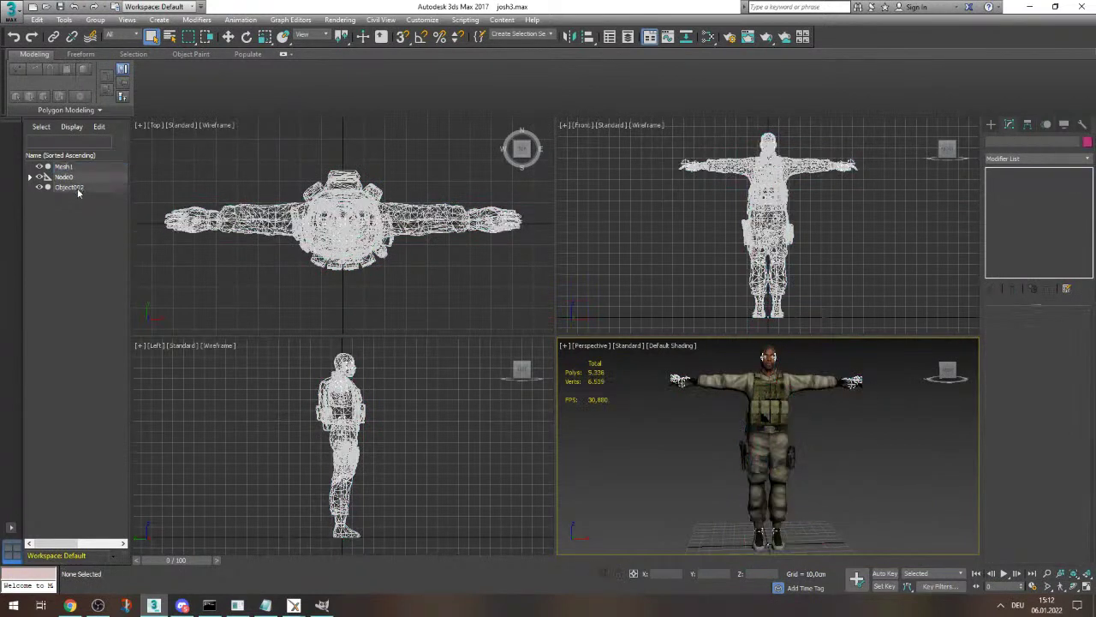
left_click(12, 12)
left_click(48, 120)
- Rename Object002 as Mesh0 and save the scene
left_click(69, 186)
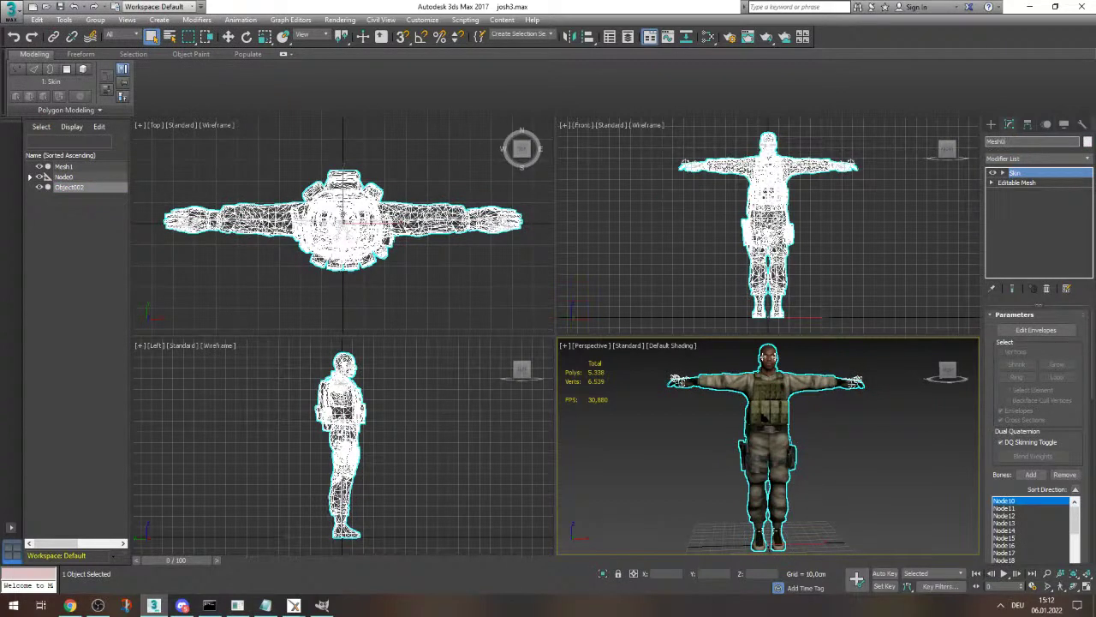
left_click(90, 237)
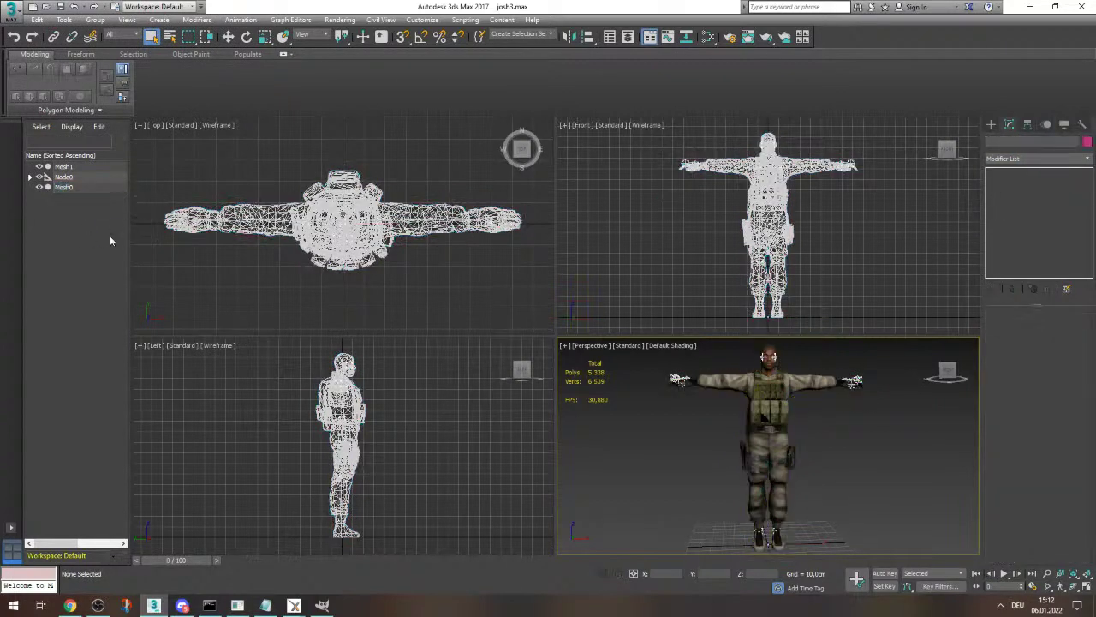
left_click(65, 187)
left_click(62, 253)
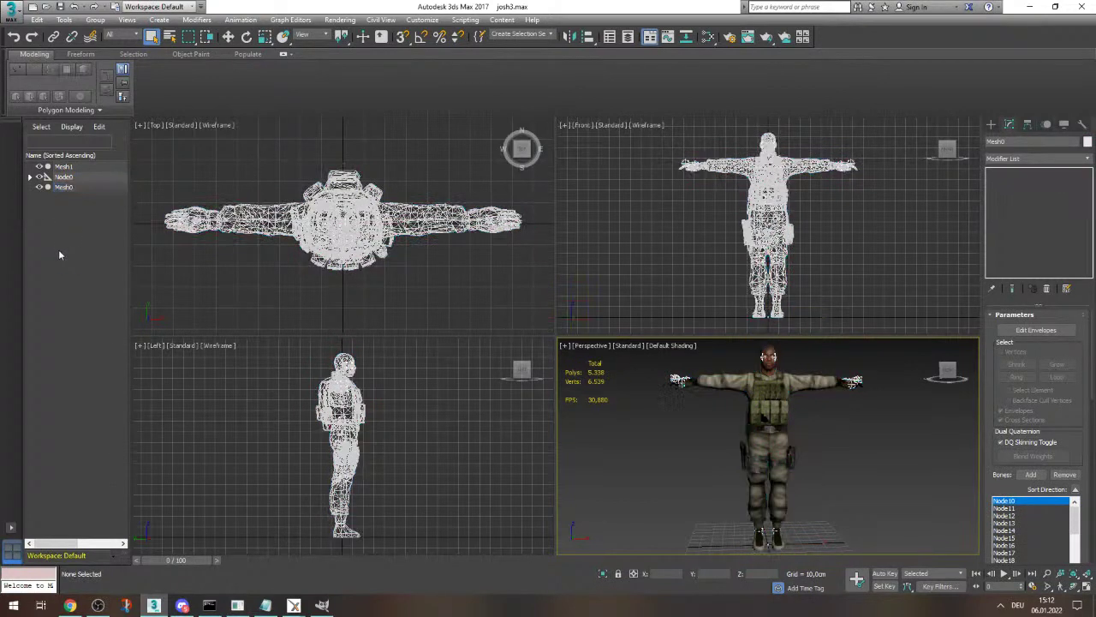
scroll(786, 353, "up", 5)
scroll(780, 397, "down", 4)
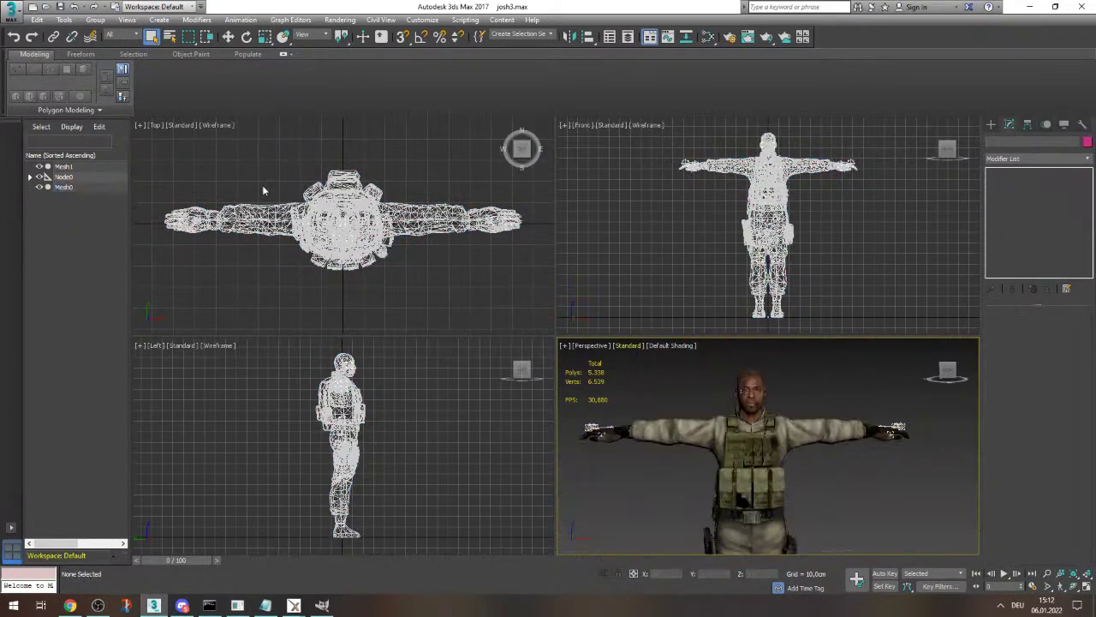
left_click(14, 14)
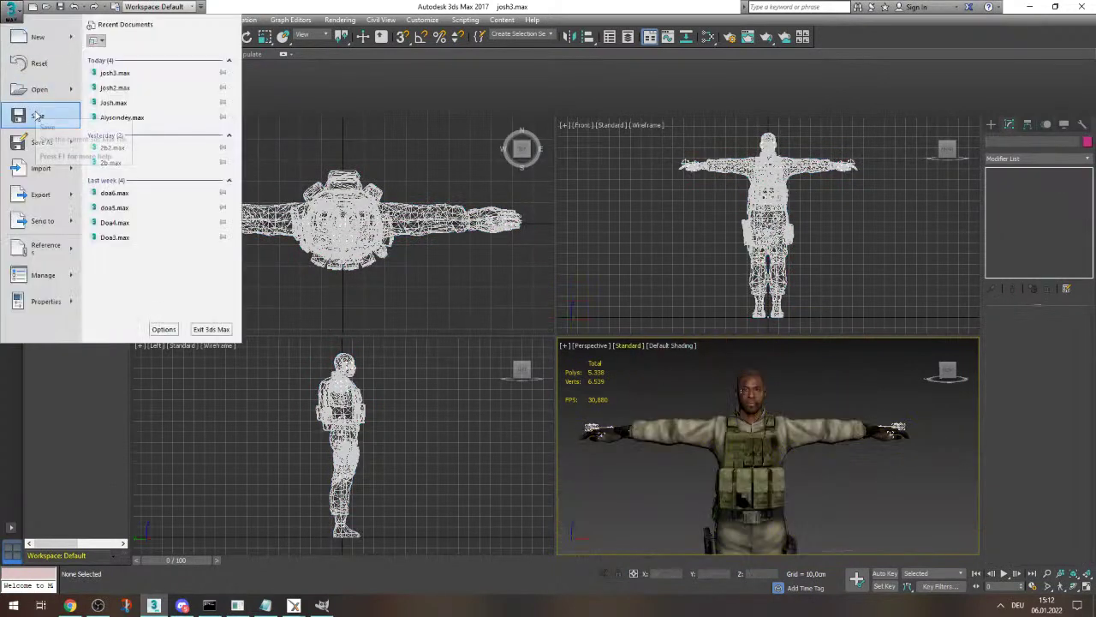
- Load Material0 into the Slate Material Editor view and move its material and bitmap nodes clear of the existing network
left_click(723, 34)
left_click(727, 36)
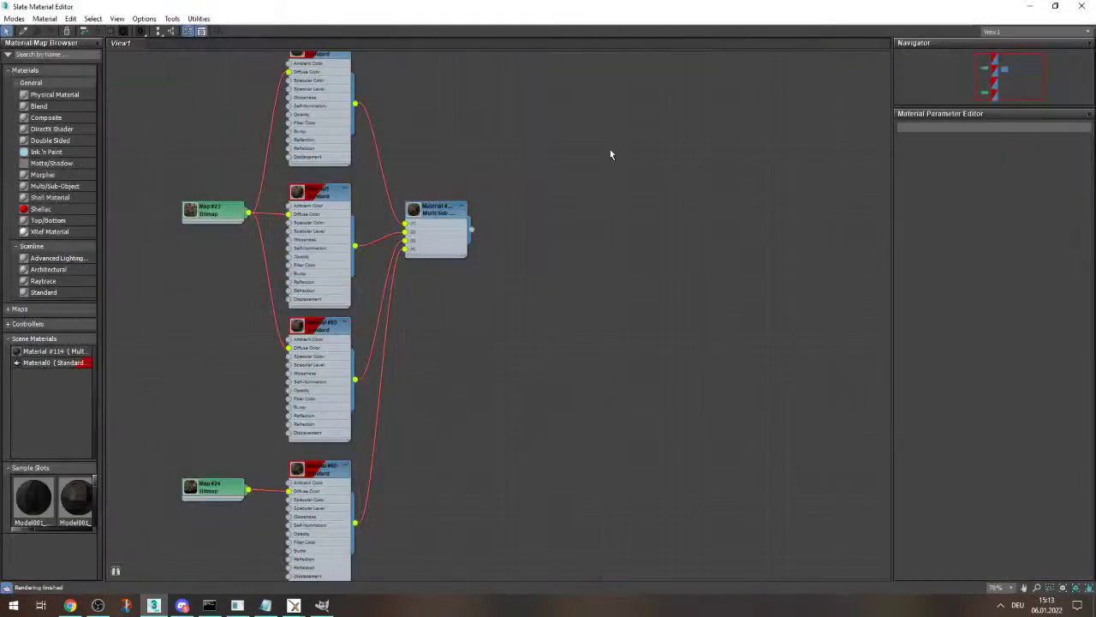
scroll(521, 217, "down", 3)
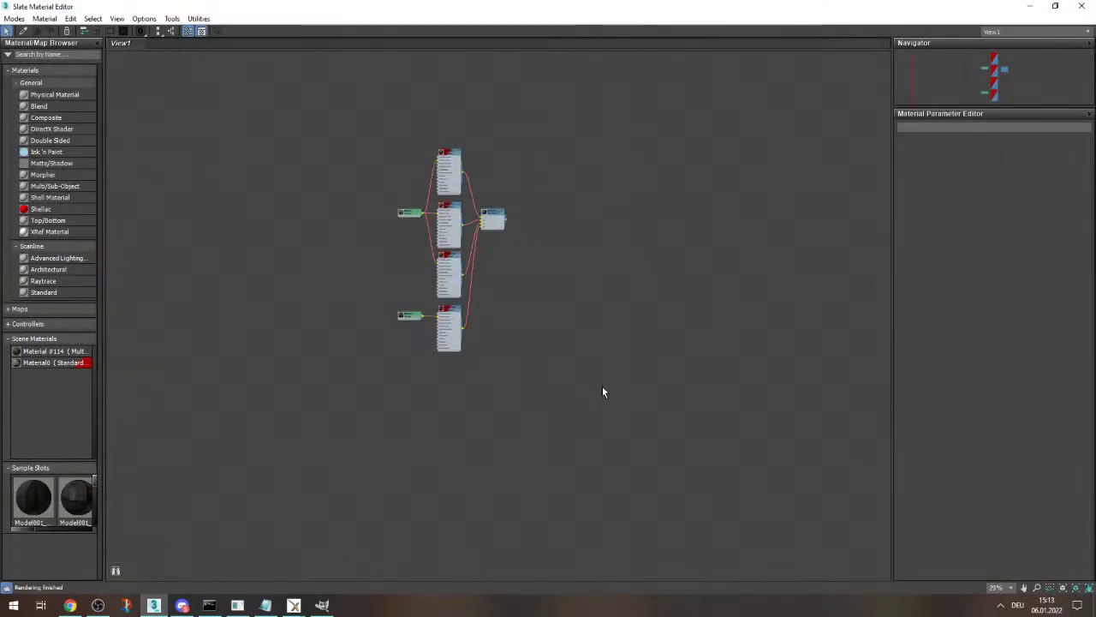
double_click(37, 362)
scroll(442, 330, "up", 3)
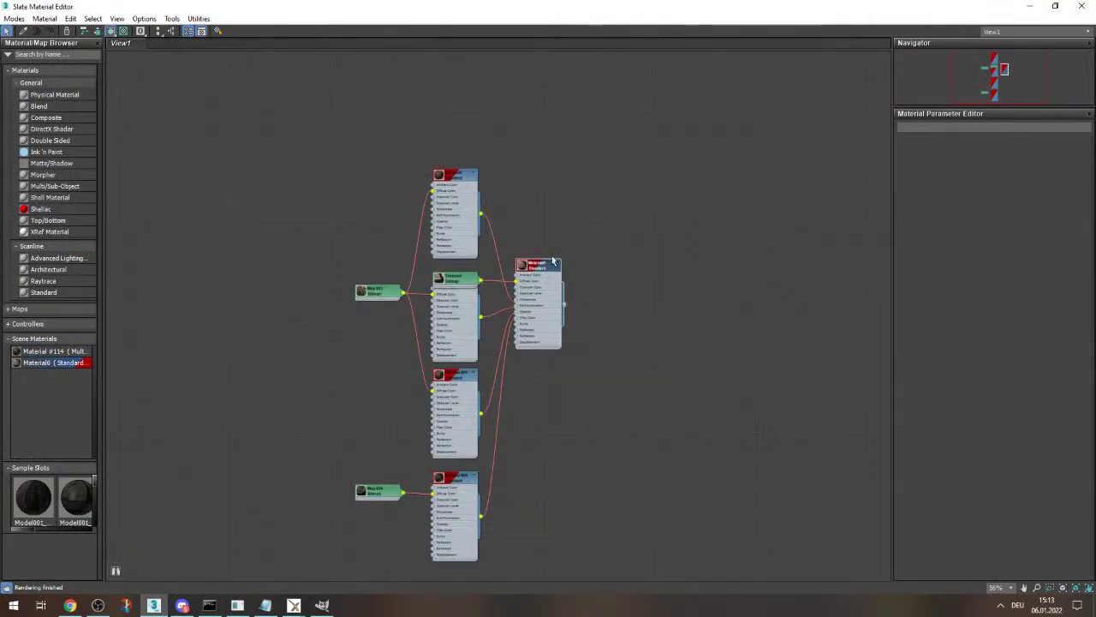
left_click_drag(553, 261, 643, 160)
left_click_drag(462, 279, 310, 156)
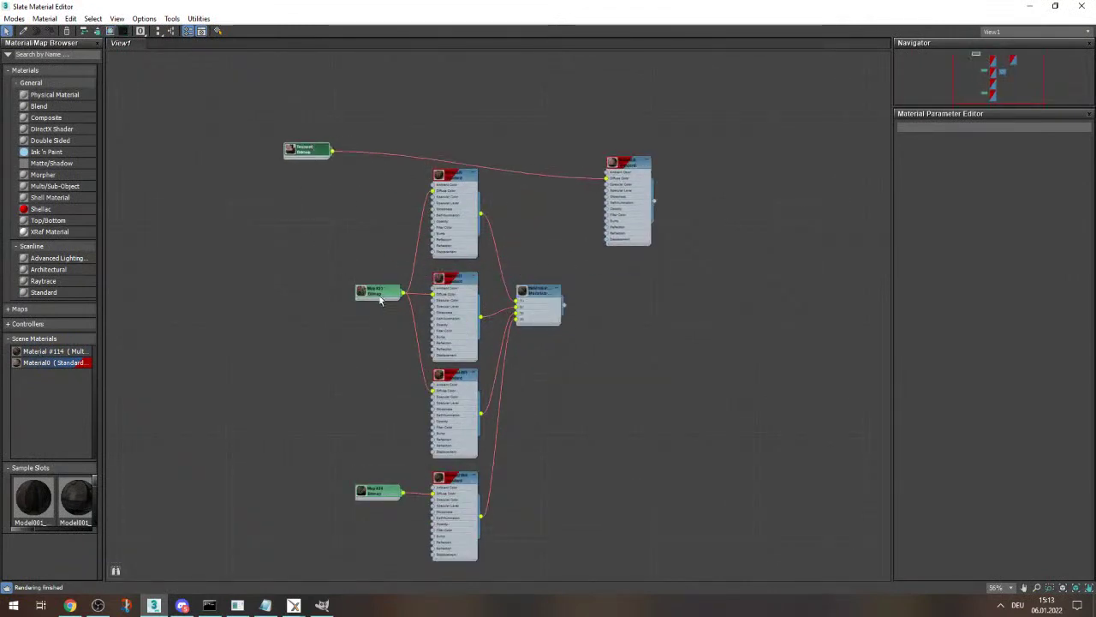
- Connect the bitmap shared by three of the sub-materials to Material0's Diffuse Color and delete the material's previous bitmap
left_click_drag(403, 294, 606, 178)
key("Delete")
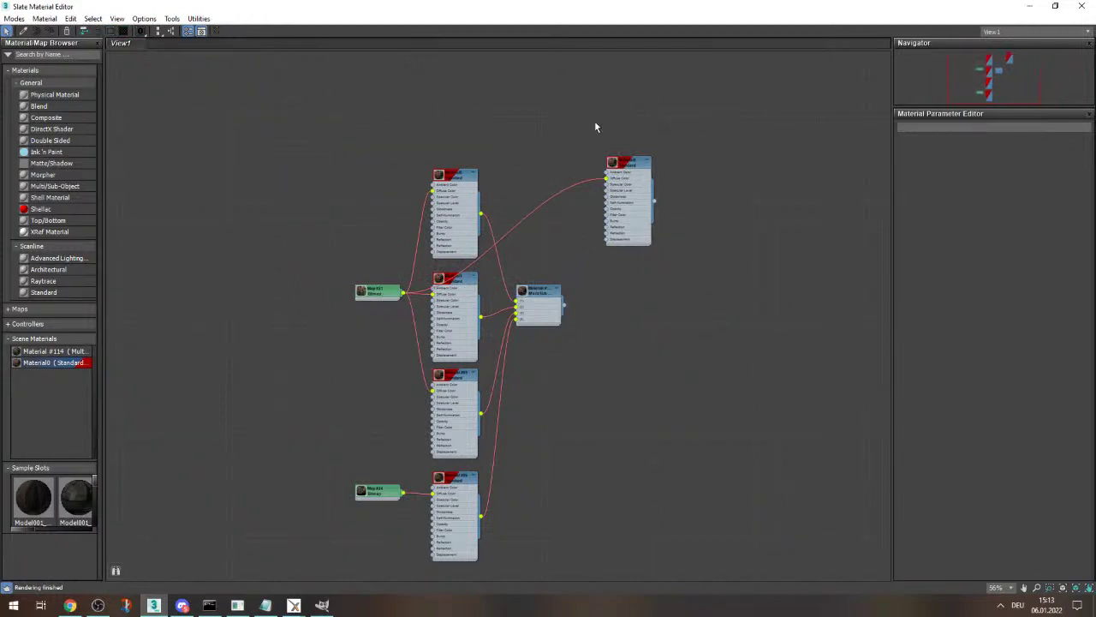
left_click(1080, 6)
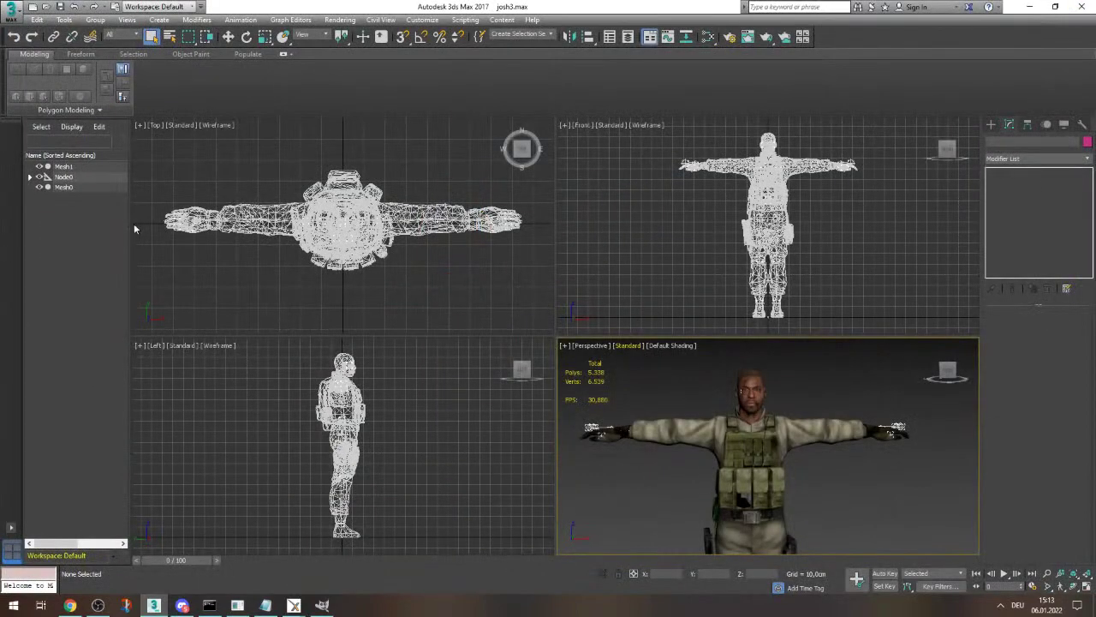
- Turn on Auto Key and go to frame 100
left_click(885, 573)
left_click_drag(205, 562, 1043, 543)
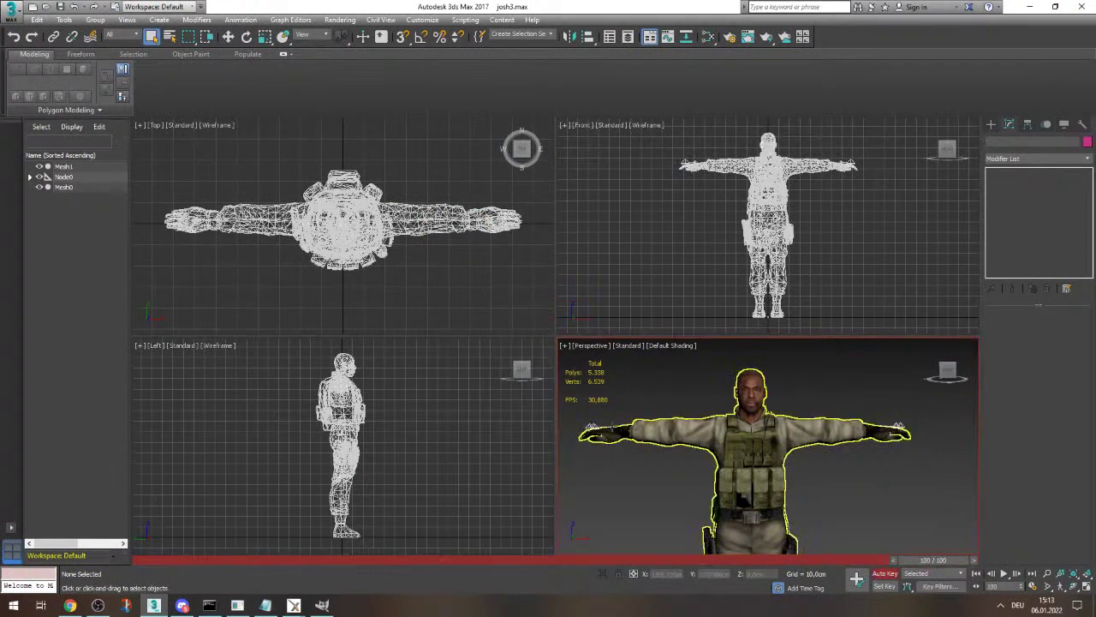
- Rotate the finger bone Node30 by about 10 degrees around the Y axis at frame 100
scroll(621, 426, "up", 5)
middle_click_drag(621, 427, 866, 452)
scroll(866, 452, "down", 3)
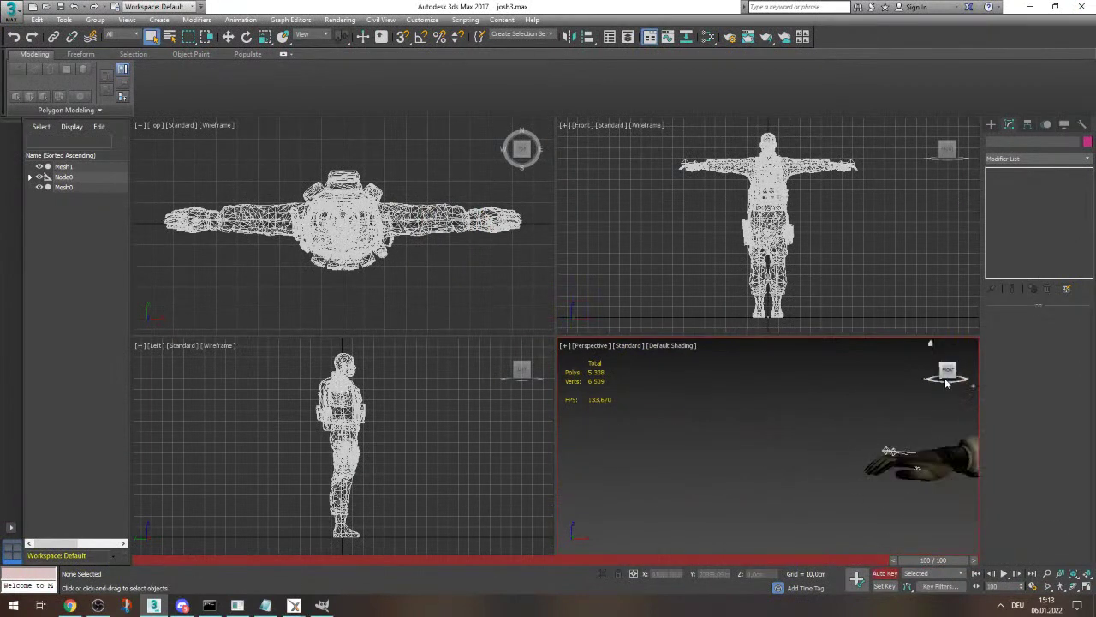
left_click_drag(948, 374, 937, 494)
middle_click_drag(856, 494, 849, 411, "alt")
scroll(828, 456, "down", 6)
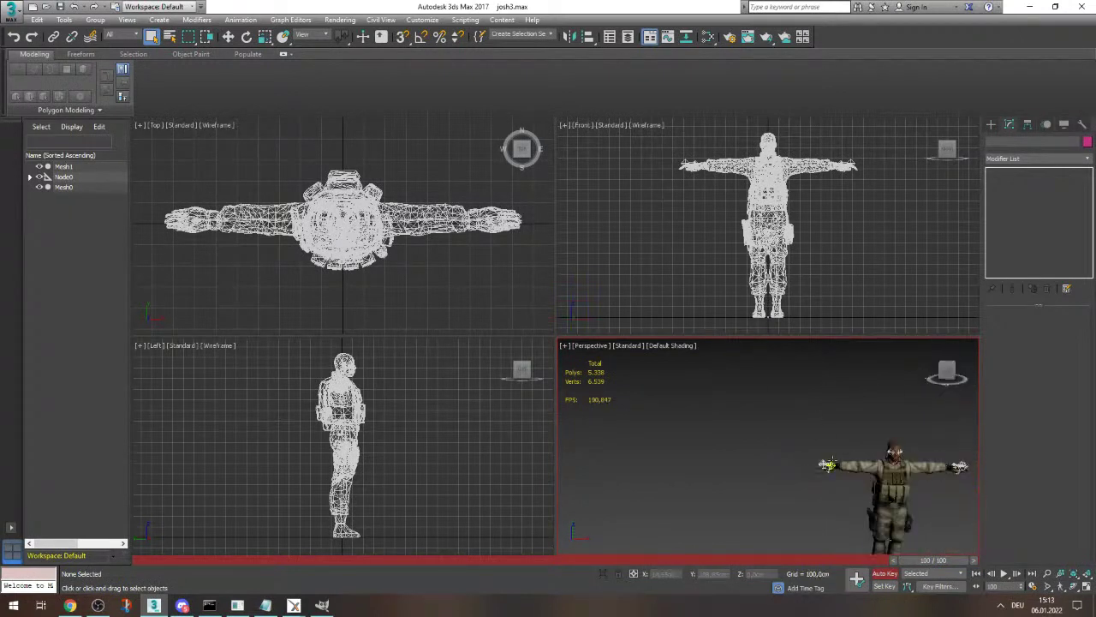
scroll(828, 456, "up", 8)
left_click_drag(940, 375, 937, 387)
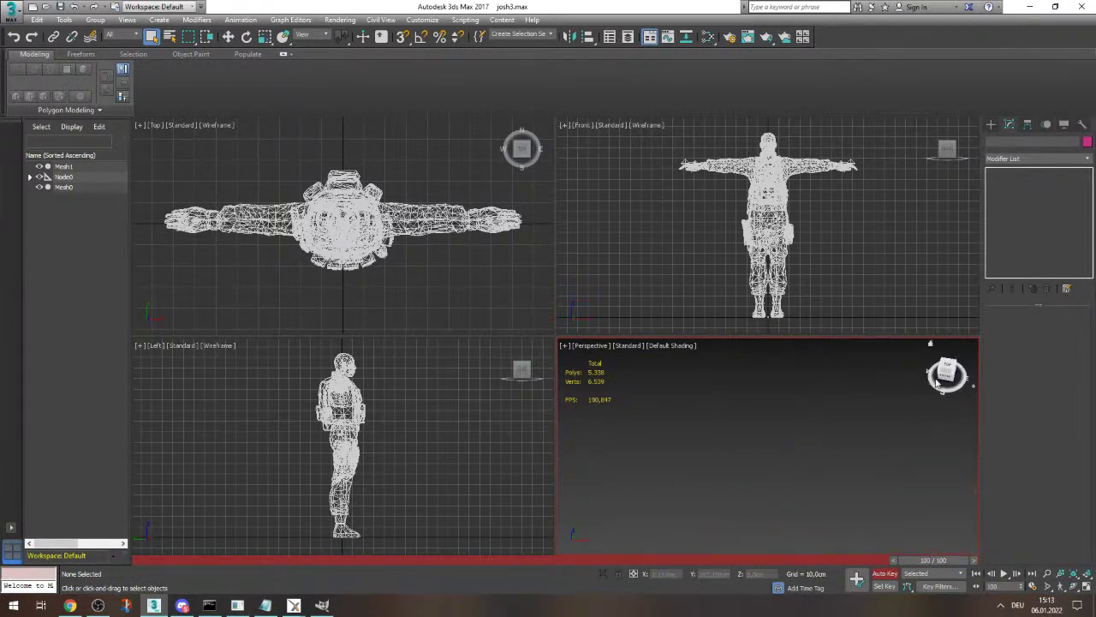
scroll(858, 397, "down", 3)
scroll(830, 461, "up", 2)
scroll(829, 461, "up", 3)
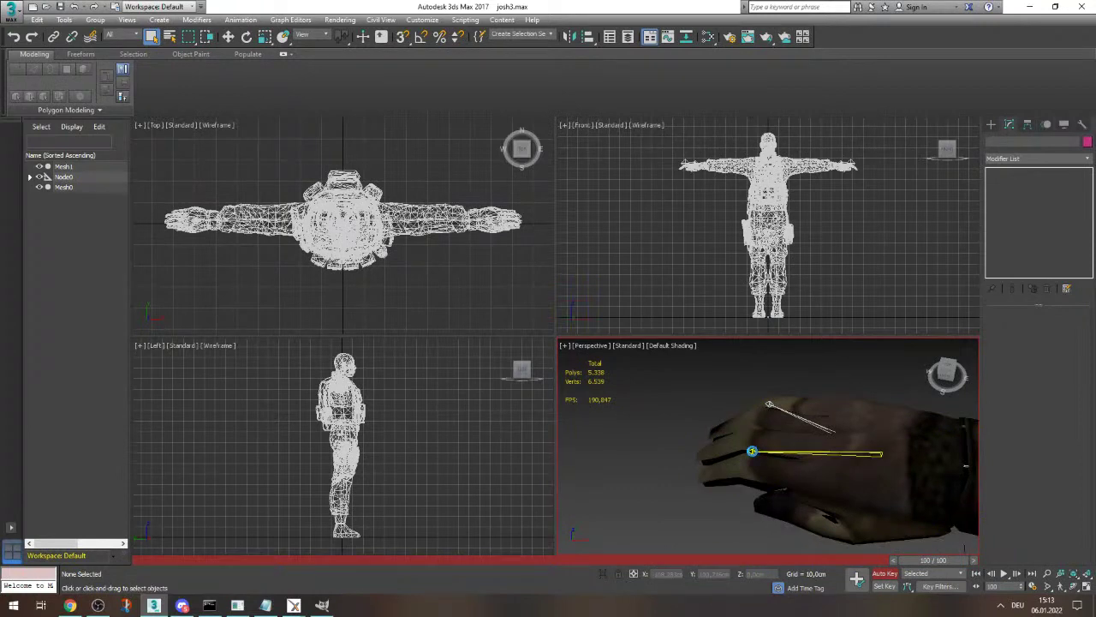
left_click(752, 452)
left_click(247, 36)
scroll(686, 137, "down", 5)
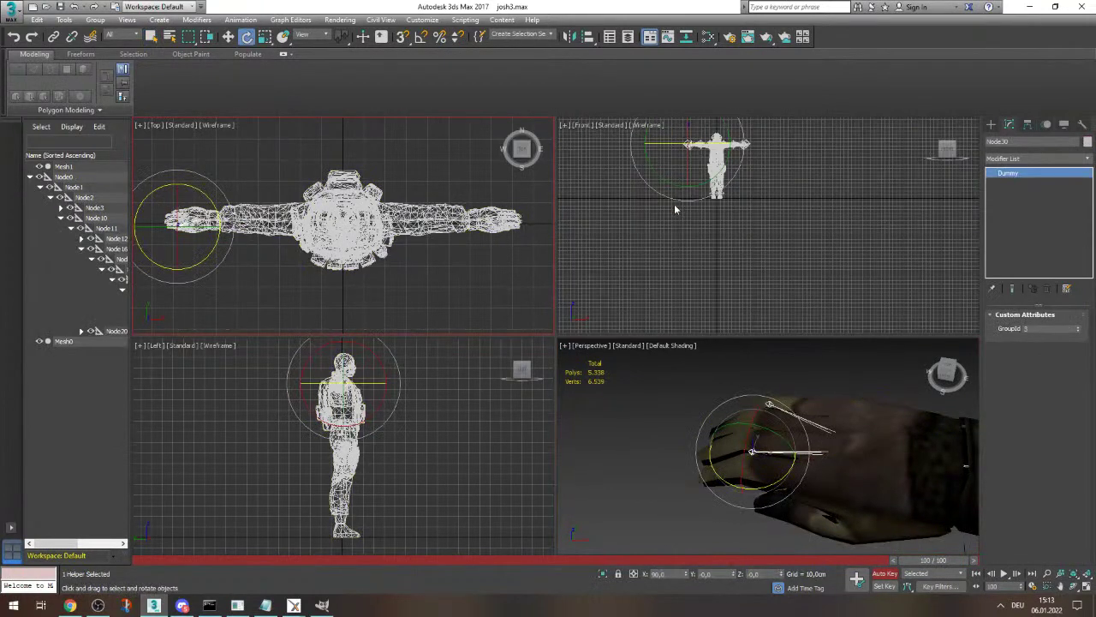
scroll(675, 322, "down", 3)
scroll(673, 151, "up", 3)
scroll(677, 317, "up", 8)
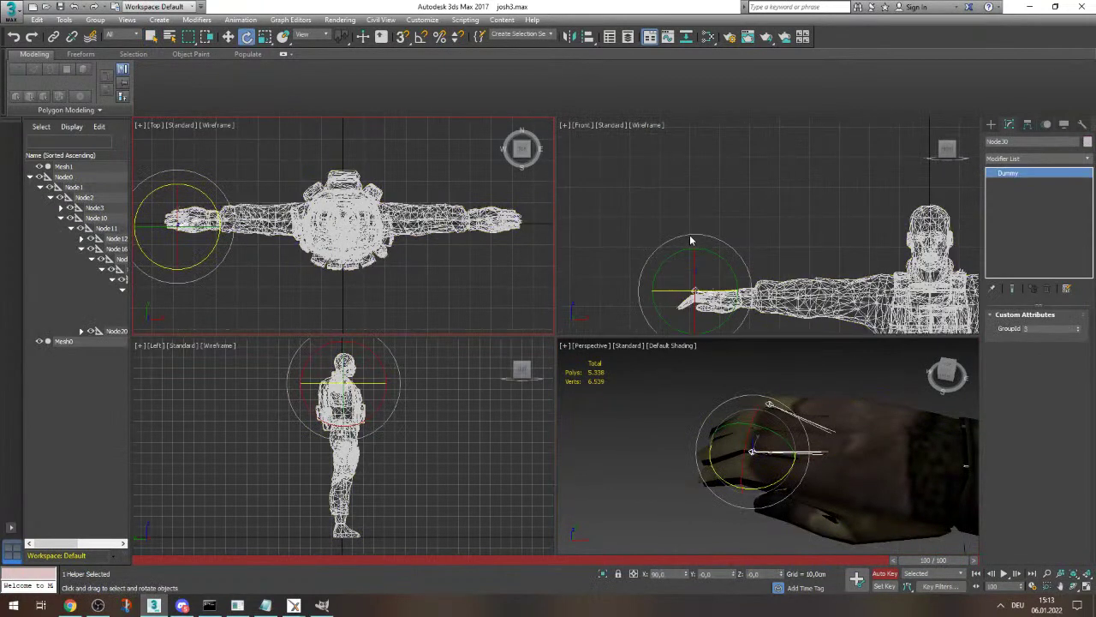
left_click_drag(691, 240, 705, 260)
left_click_drag(954, 368, 911, 358)
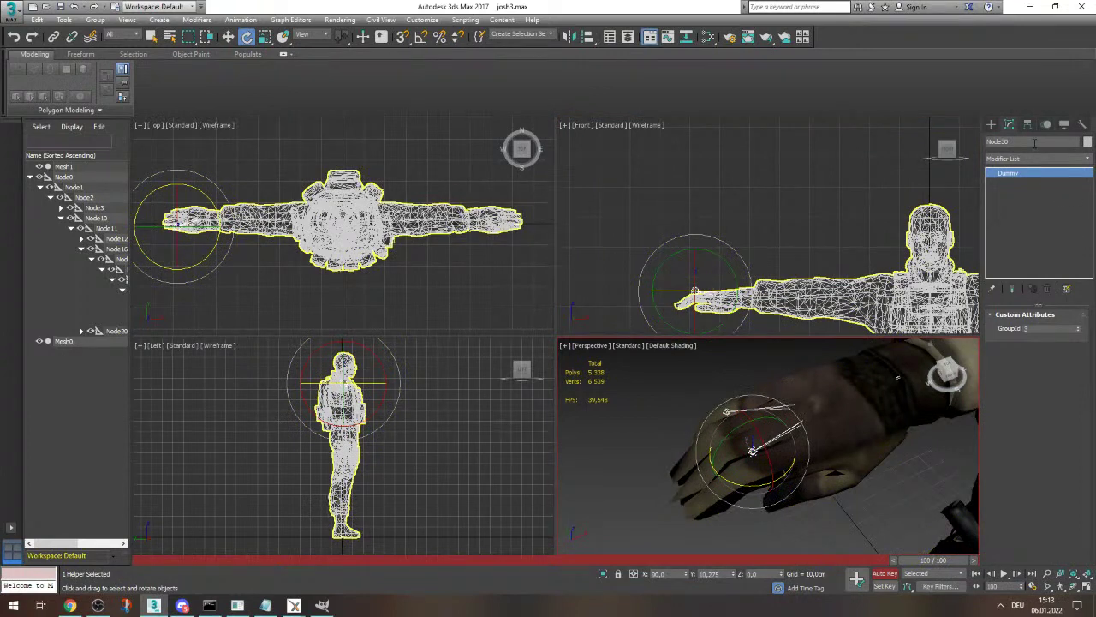
- Enter envelope editing in Mesh0's Skin modifier and enable vertex selection
left_click(886, 498)
left_click(874, 424)
left_click(1042, 331)
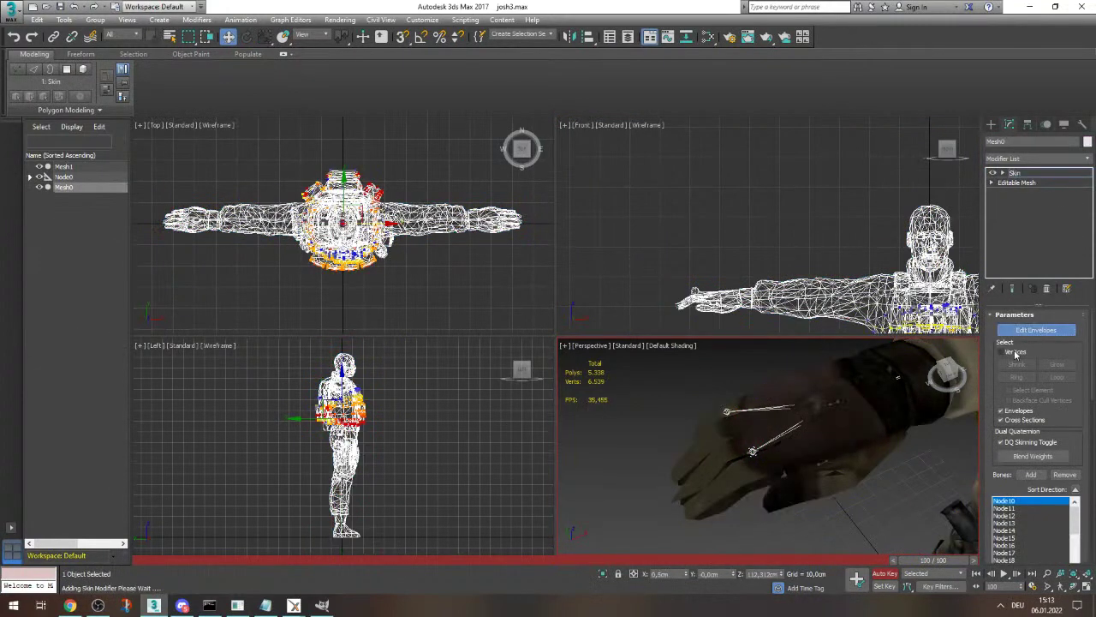
left_click(1016, 352)
scroll(1091, 400, "down", 5)
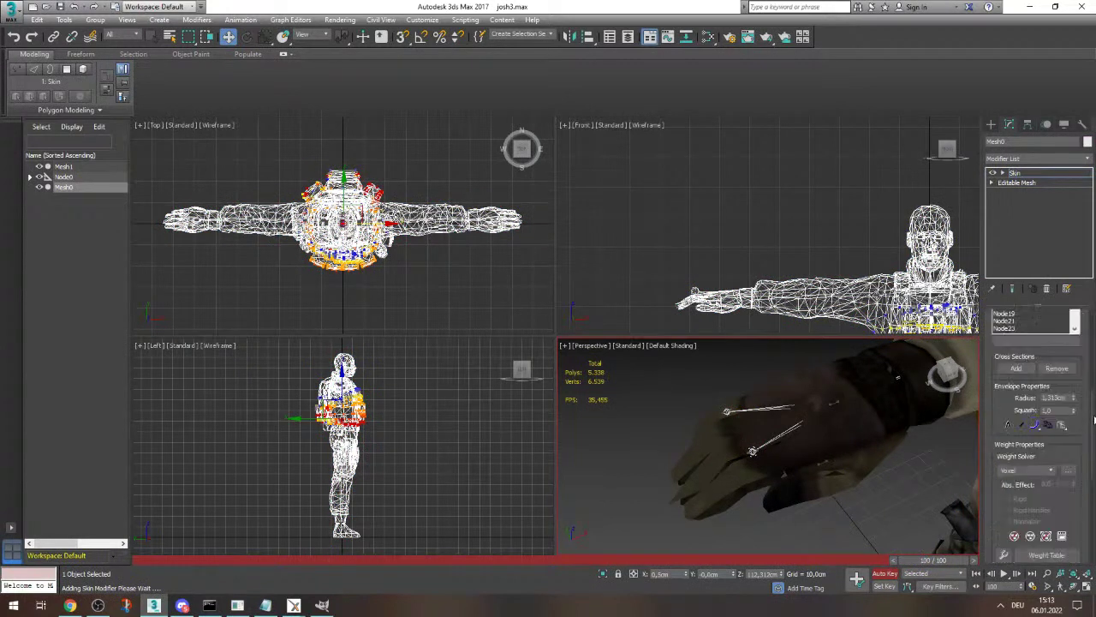
scroll(1094, 410, "up", 3)
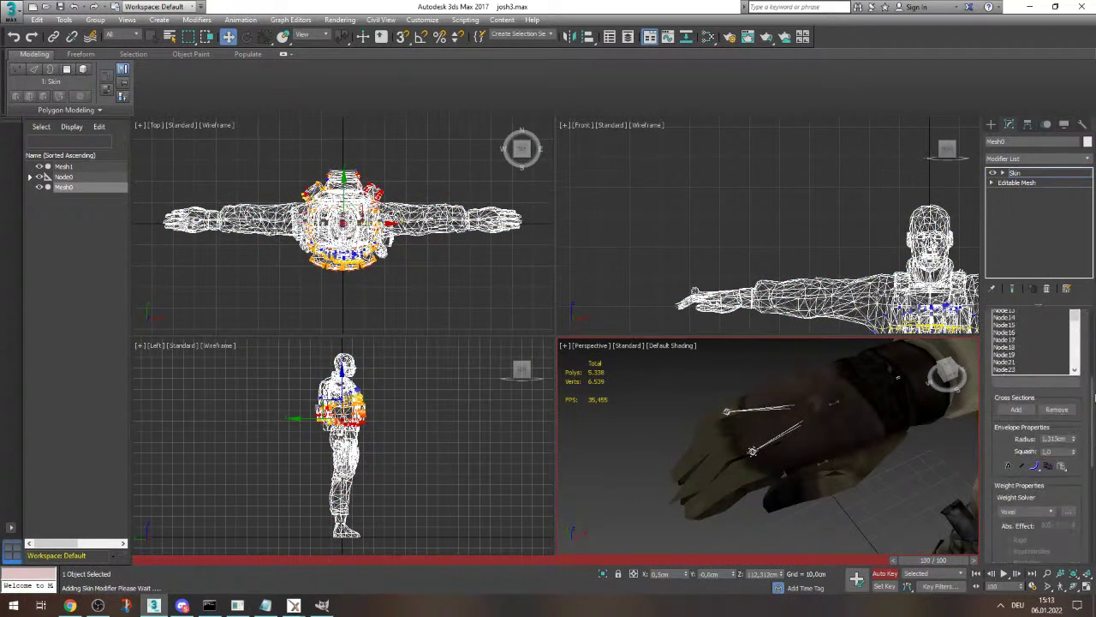
- Check the influence of finger bone Node31 and make neighbouring bone Node30 the active envelope
left_click(728, 410)
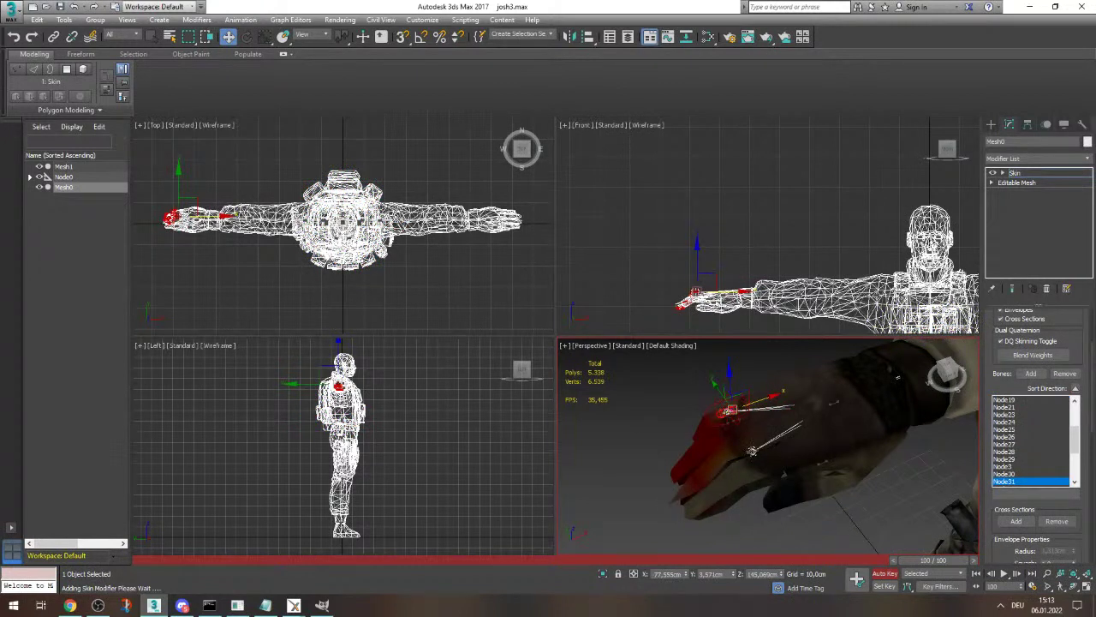
left_click(752, 451)
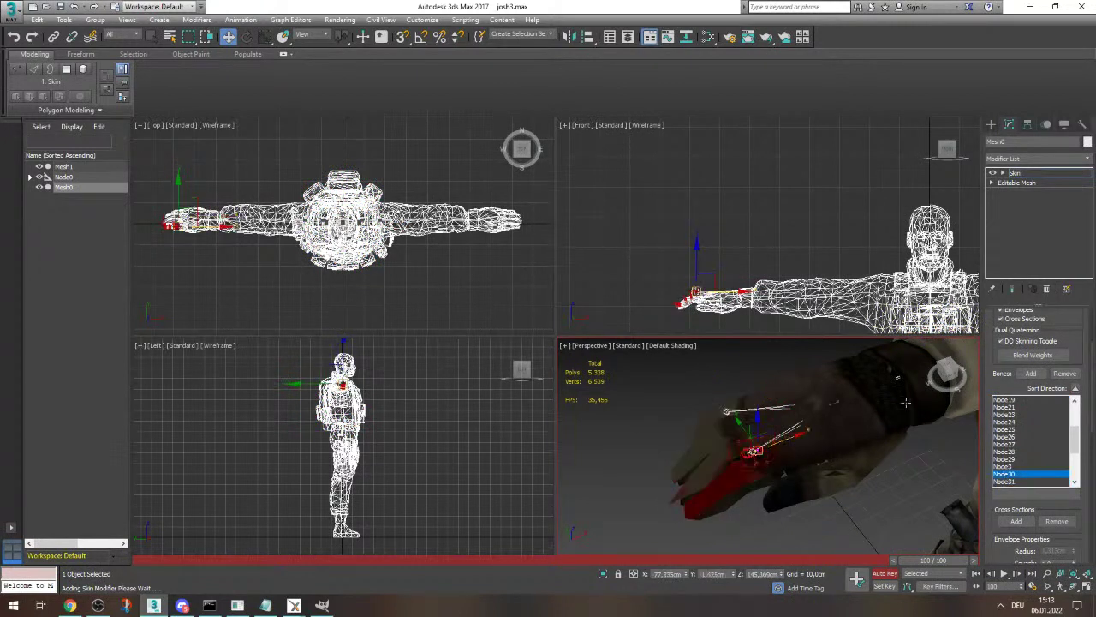
left_click(945, 371)
scroll(748, 445, "up", 5)
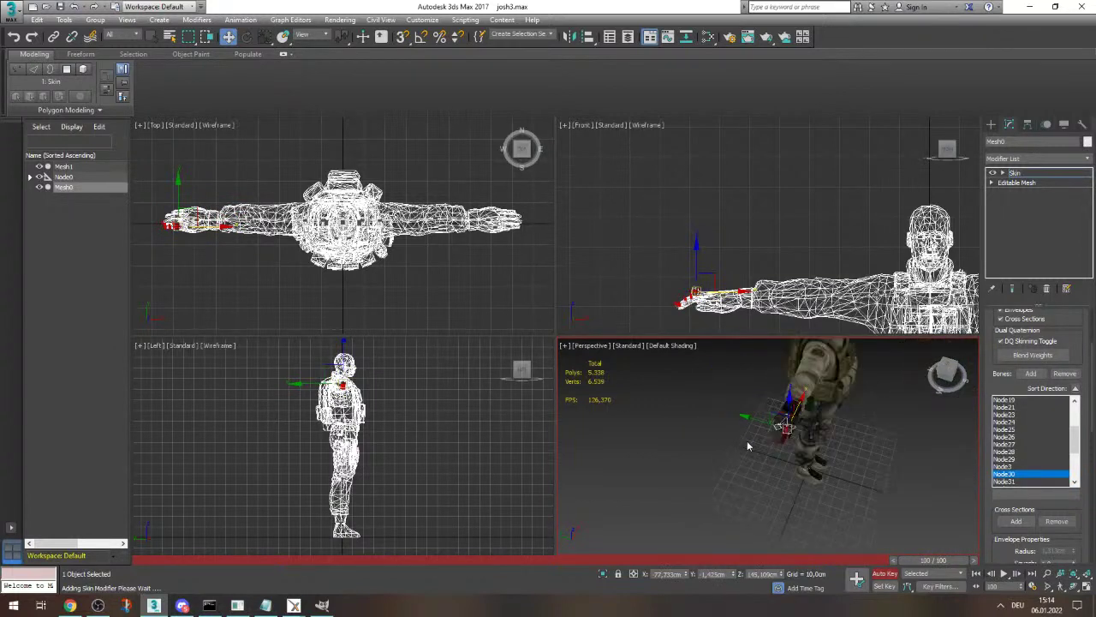
middle_click_drag(903, 410, 857, 420)
scroll(774, 447, "down", 3)
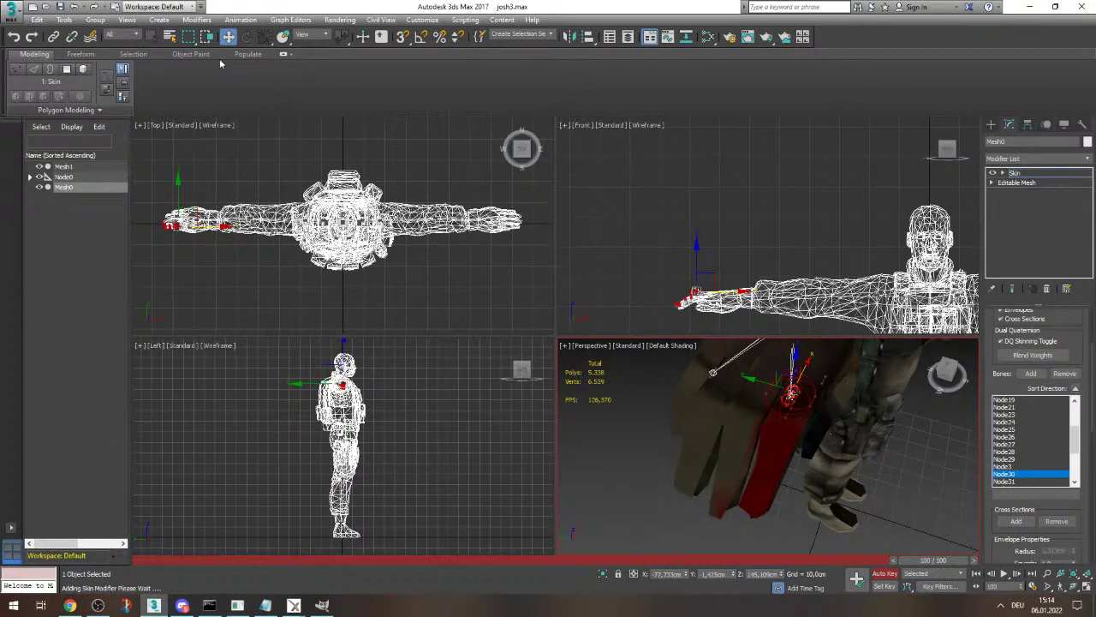
- Switch to a freehand selection region and select the vertices of the two fingers nearest the Node30 bone
left_click_drag(189, 36, 189, 104)
left_click_drag(946, 372, 943, 389)
scroll(864, 389, "down", 4)
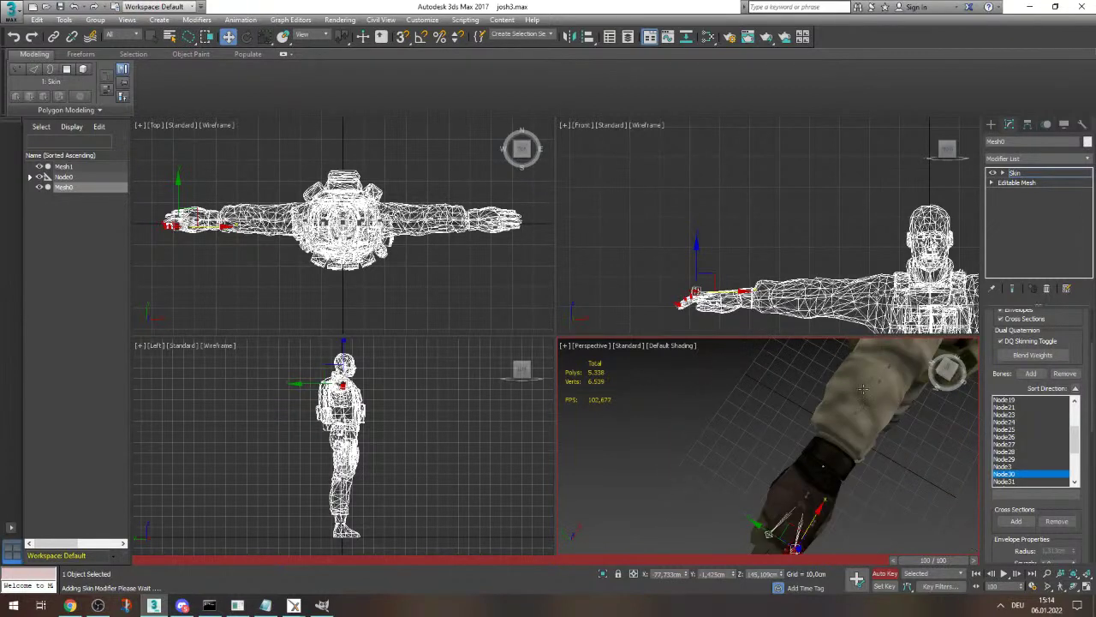
left_click_drag(863, 389, 789, 407)
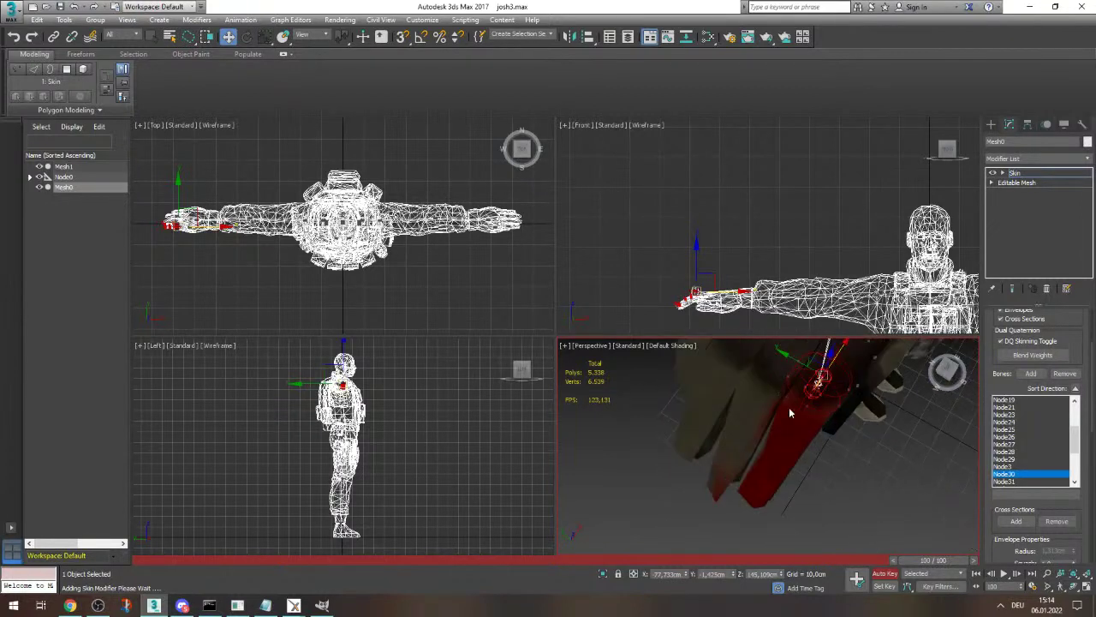
mouse_move(714, 500)
left_mouse_down()
mouse_move(707, 471)
mouse_move(743, 451)
left_mouse_up()
left_click_drag(947, 378, 954, 369)
mouse_move(796, 478)
left_mouse_down("ctrl")
mouse_move(762, 435)
mouse_move(807, 452)
left_mouse_up("ctrl")
left_click_drag(948, 371, 940, 399)
scroll(154, 244, "up", 10)
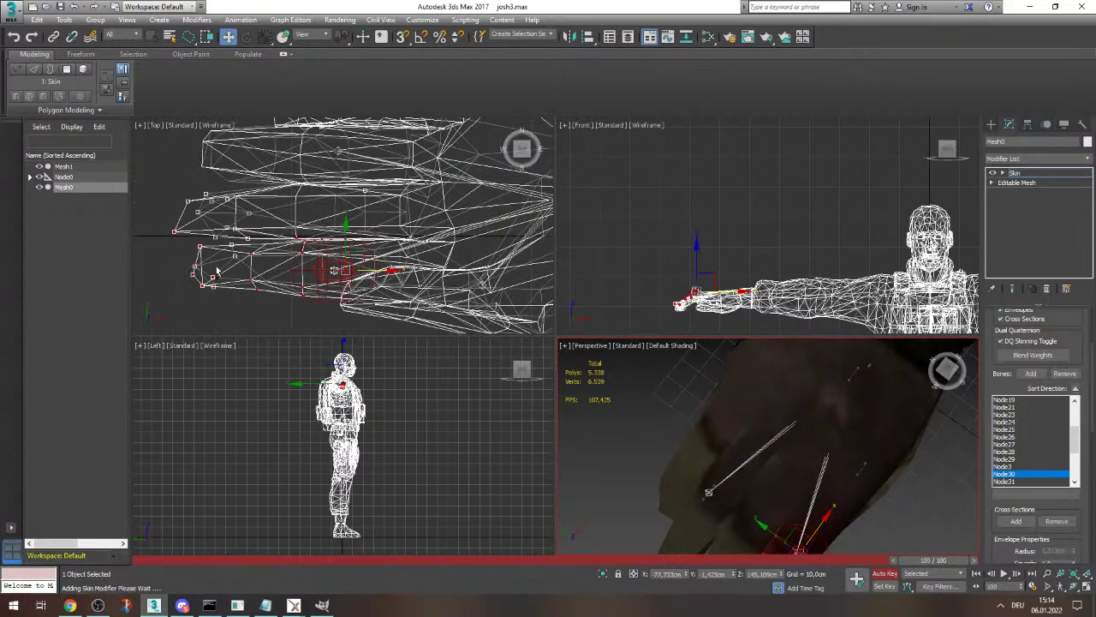
left_click(188, 298)
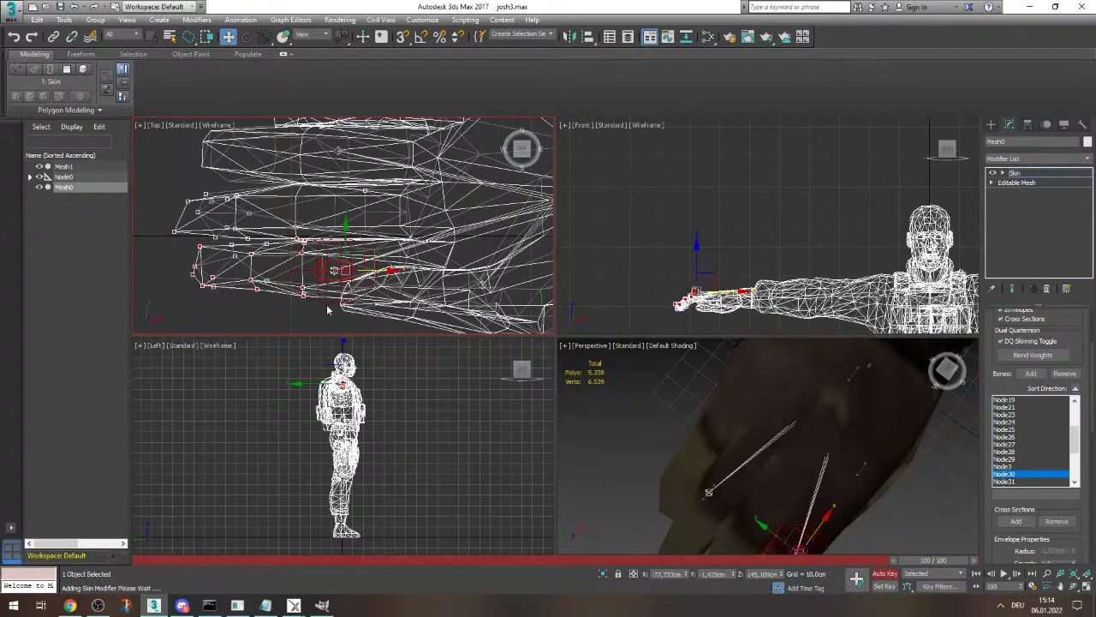
- Assign the selected finger vertices a weight of 1 to Node30 with the Weight Tool
scroll(1004, 502, "down", 5)
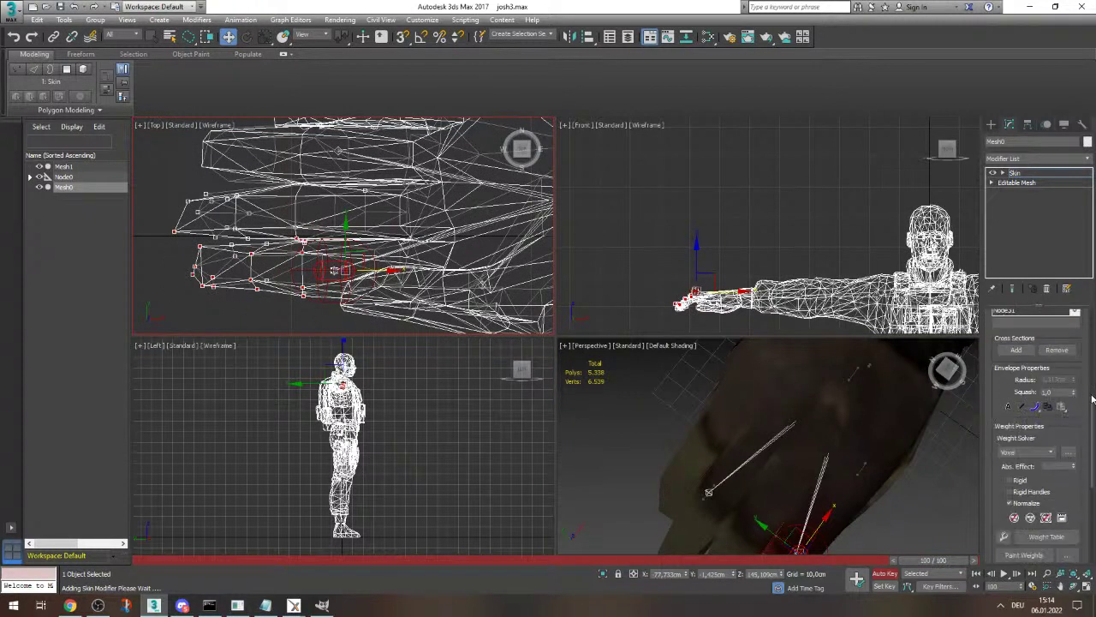
left_click(1005, 502)
scroll(802, 407, "down", 5)
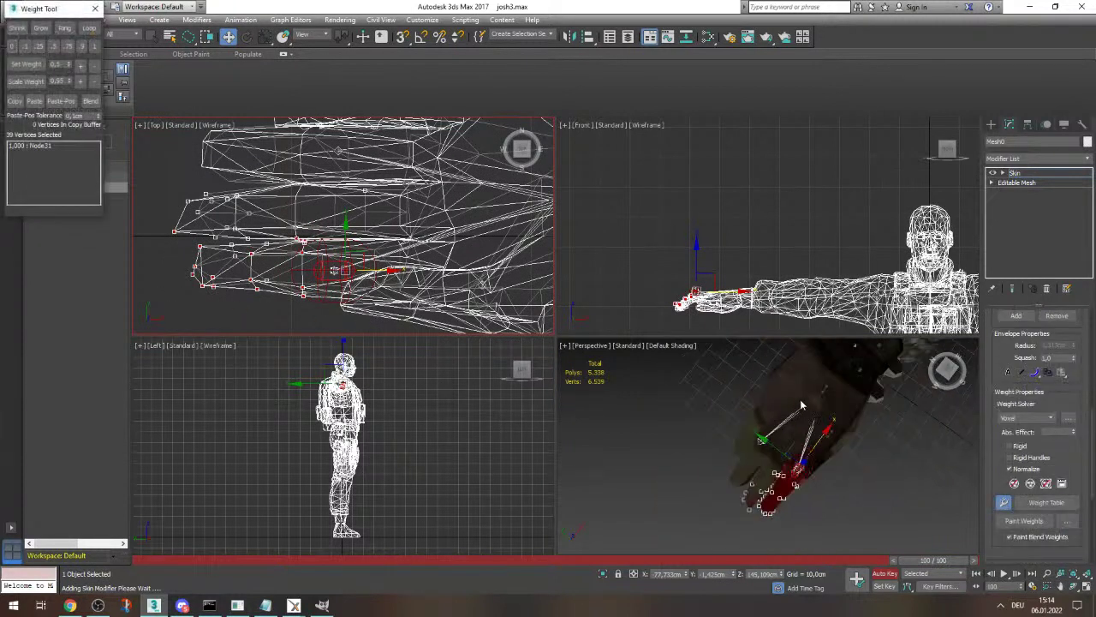
scroll(793, 448, "up", 5)
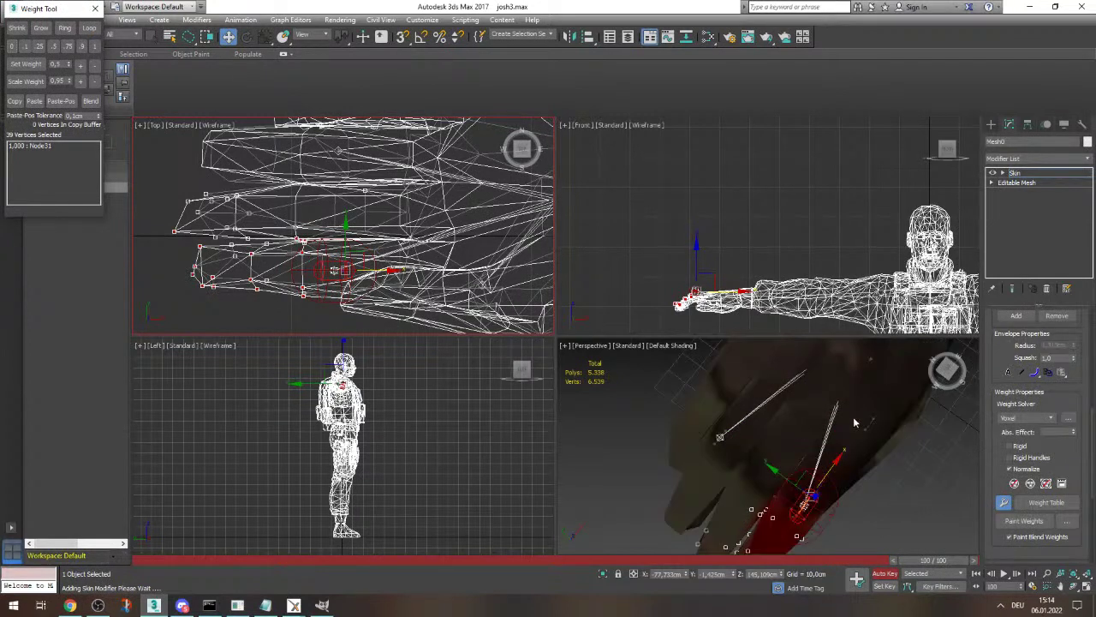
left_click_drag(948, 371, 927, 377)
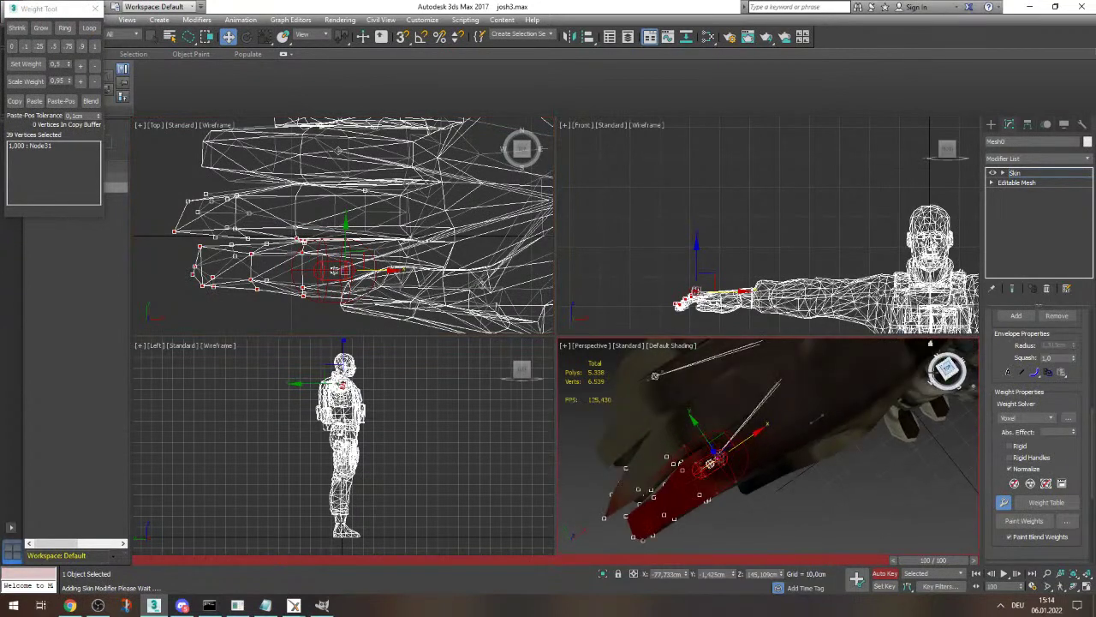
scroll(700, 279, "up", 6)
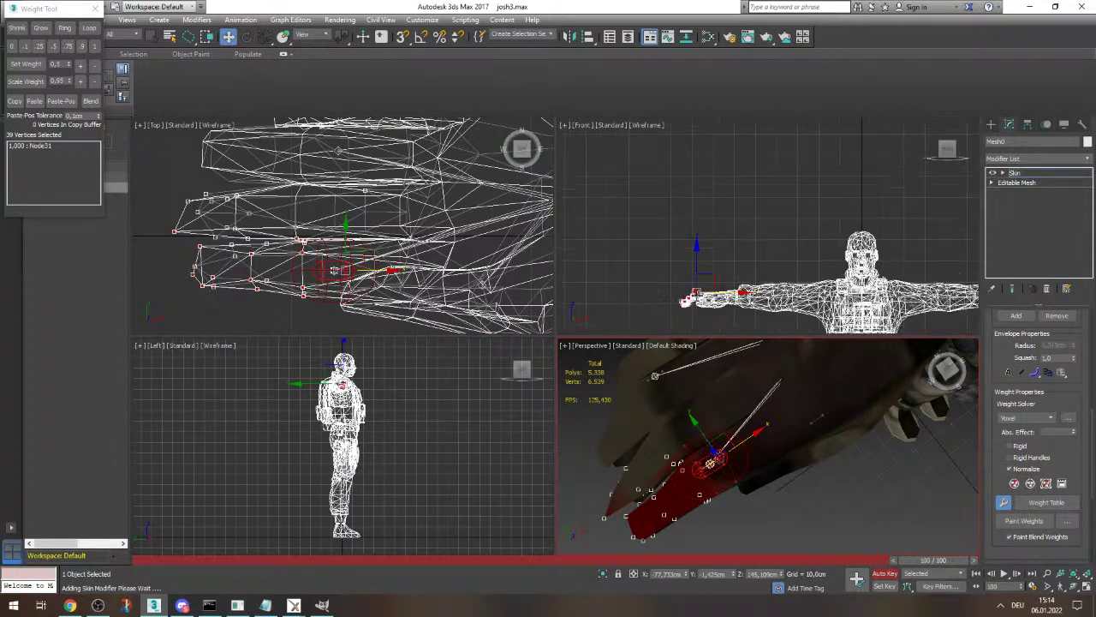
scroll(701, 278, "up", 3)
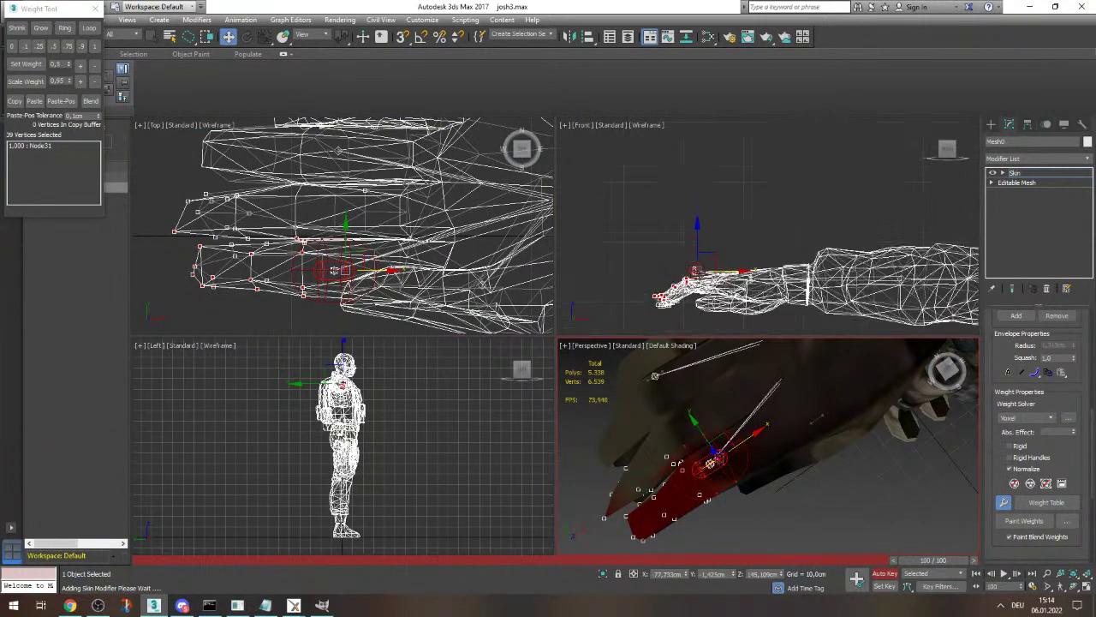
scroll(702, 280, "down", 2)
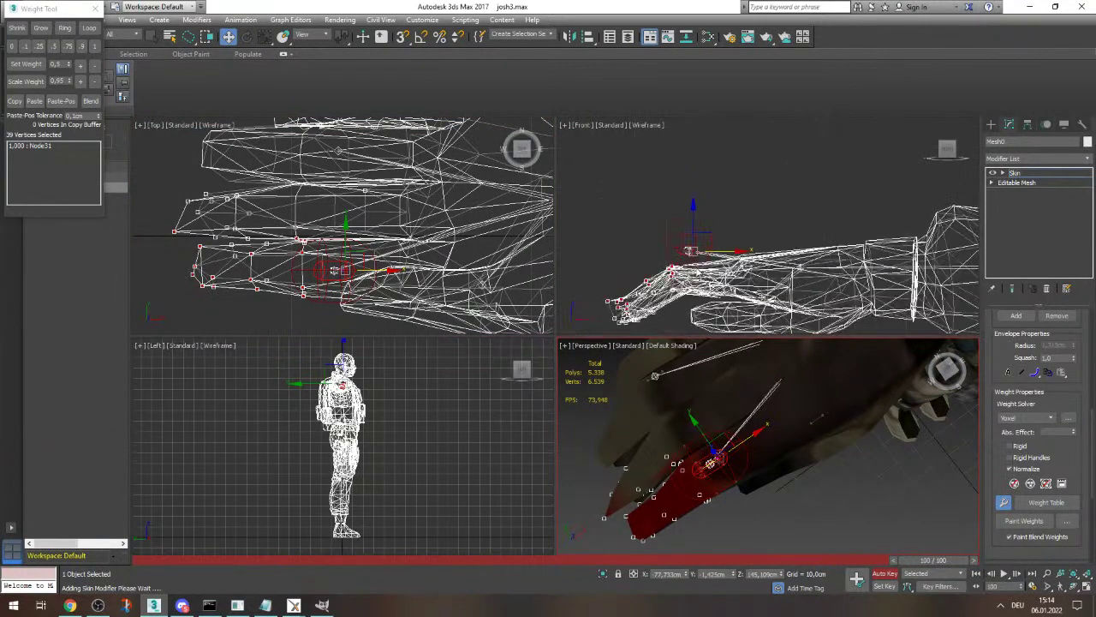
left_click_drag(945, 374, 942, 373)
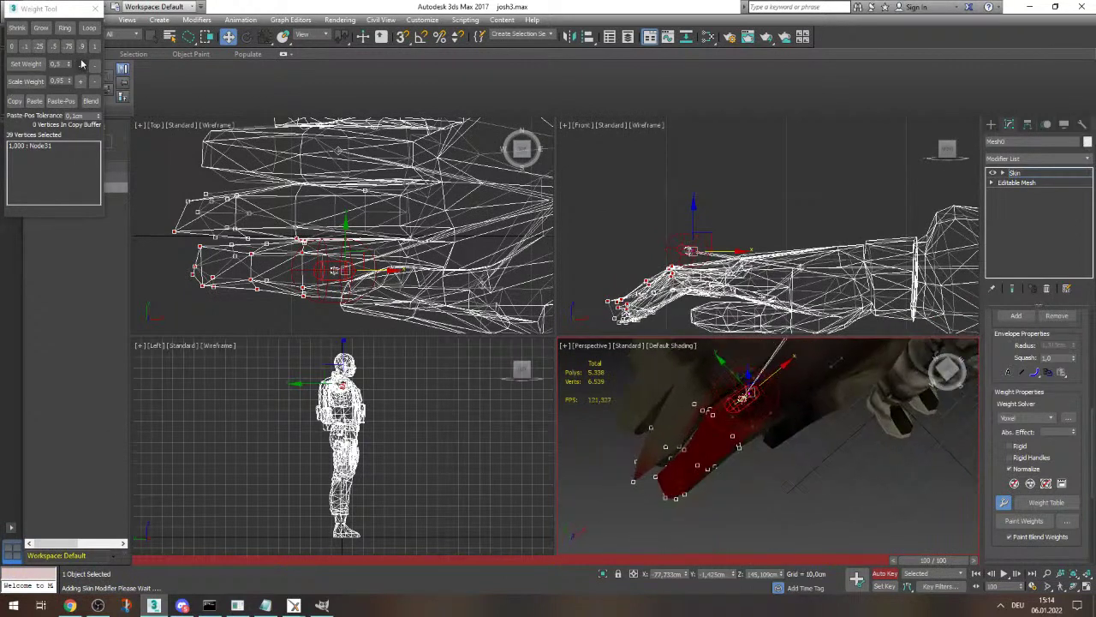
left_click(95, 49)
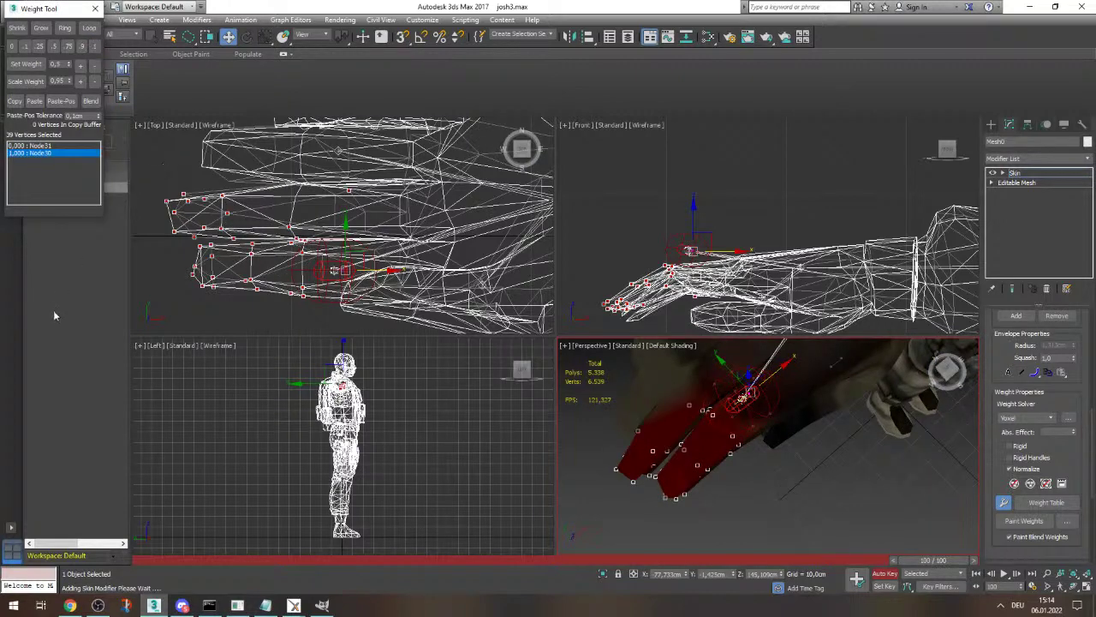
- Rotate finger bone Node30 to about 22 degrees around the Y axis at frame 100 to test the new weights
left_click(235, 441)
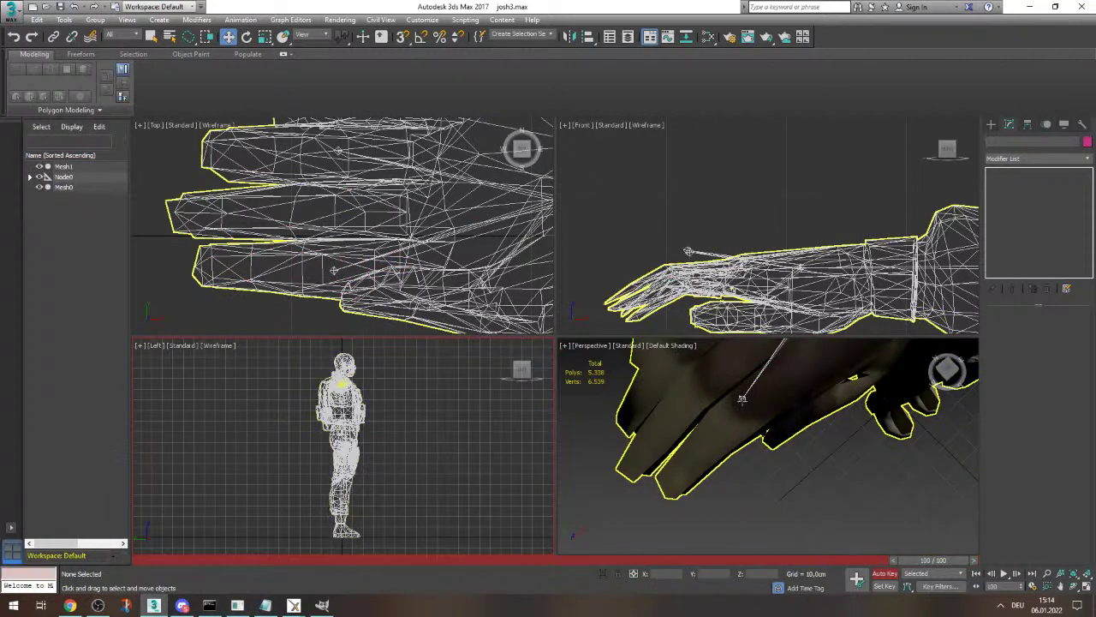
left_click(742, 398)
key("e")
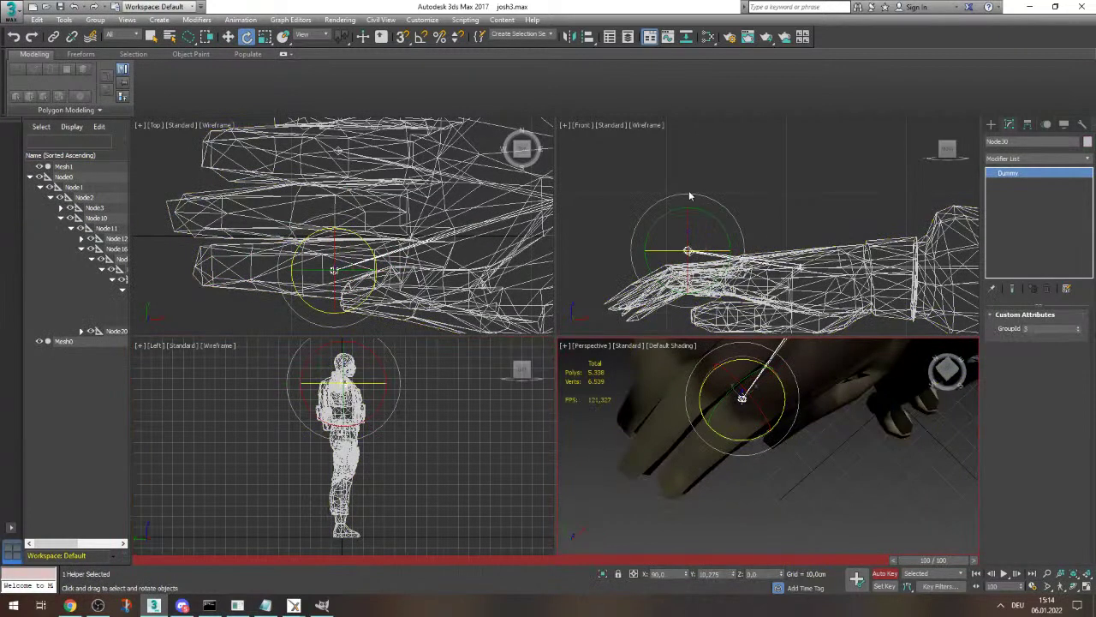
left_click(689, 199)
left_click_drag(743, 191, 698, 207)
middle_click_drag(916, 400, 737, 379, "alt")
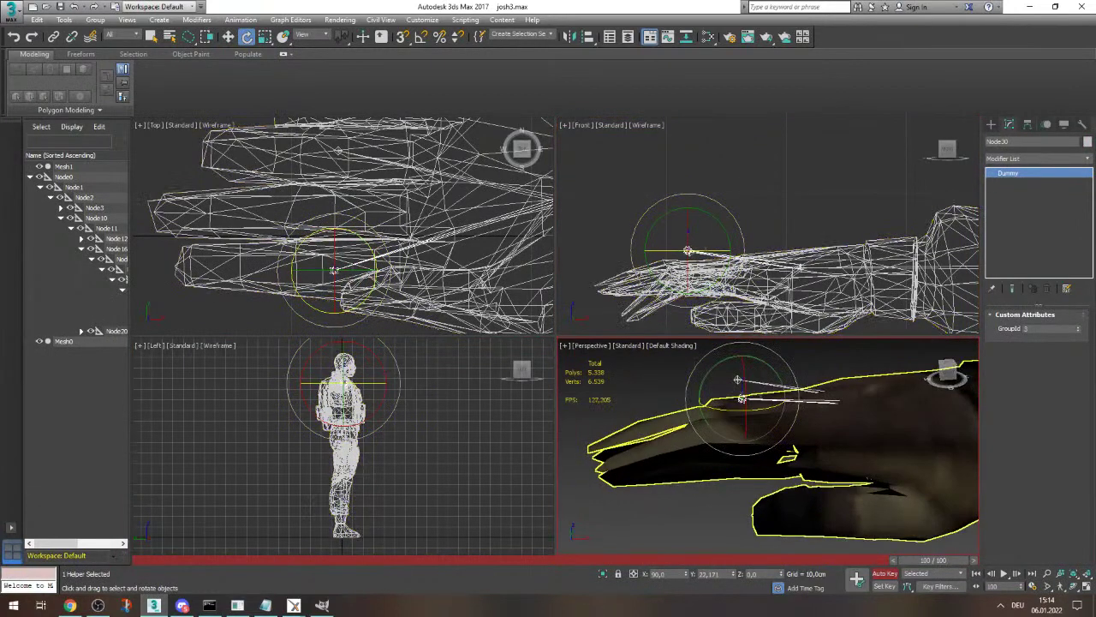
- Rotate the thumb bone Node29 in the Front view to test the thumb's deformation at frame 100
scroll(800, 267, "up", 10)
left_click(842, 162)
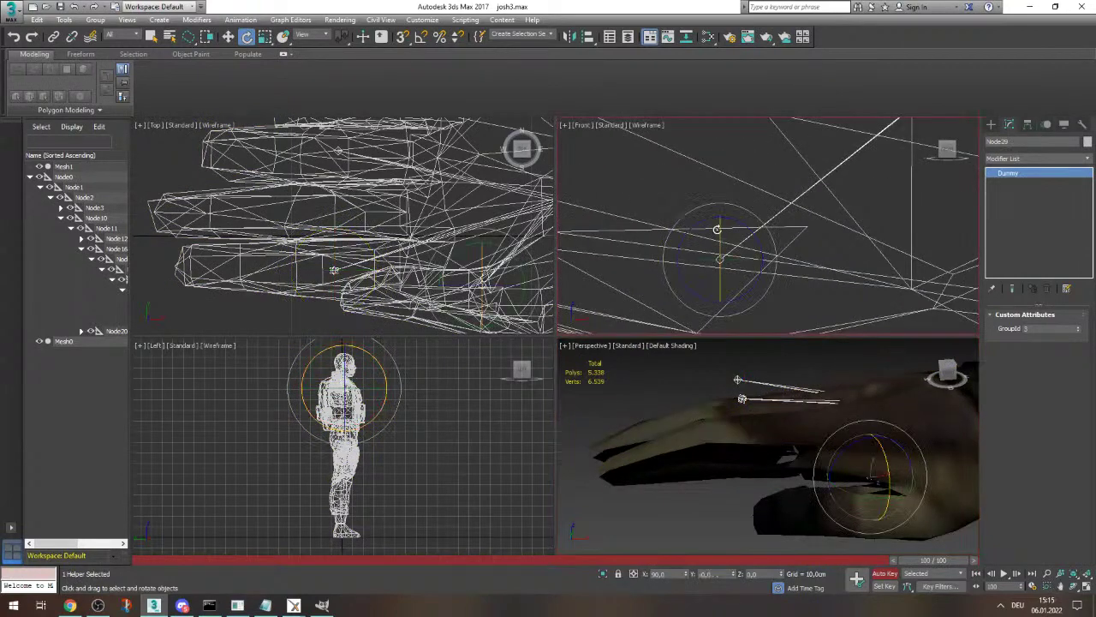
left_click_drag(713, 214, 753, 272)
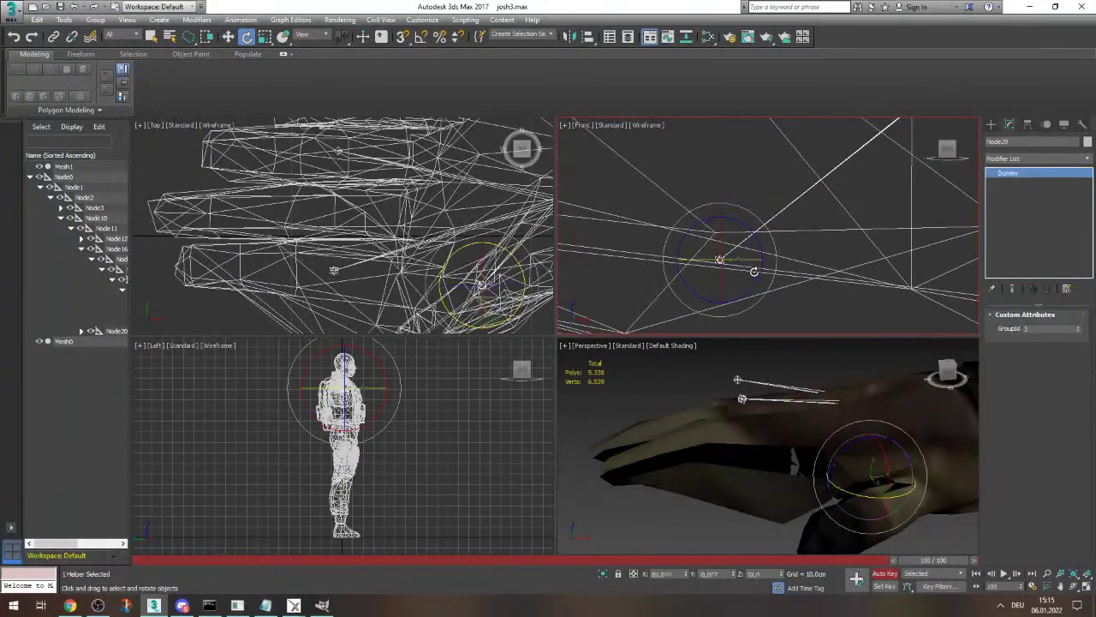
- Resume envelope editing on Mesh0 and set the stretched finger vertices' weight to 1 for Node30
left_click(593, 508)
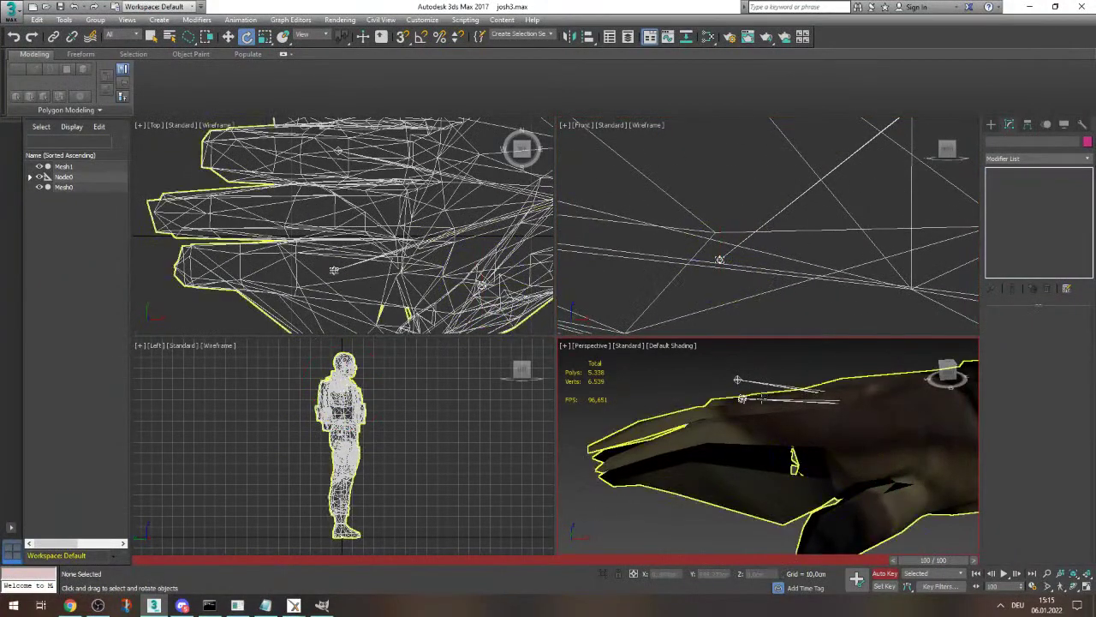
left_click(816, 440)
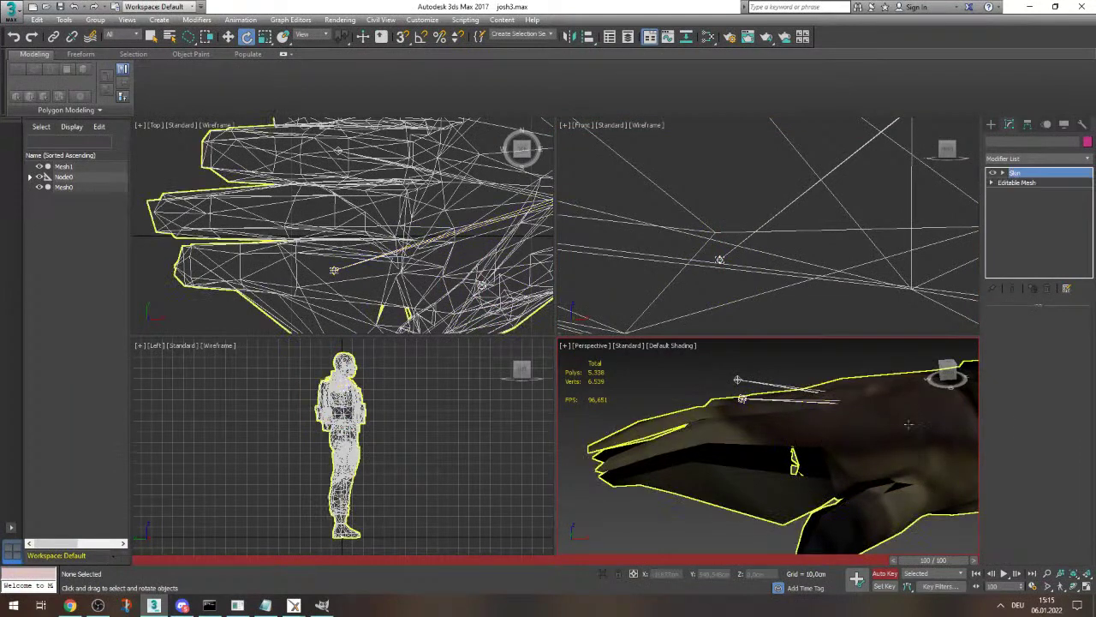
left_click(1033, 332)
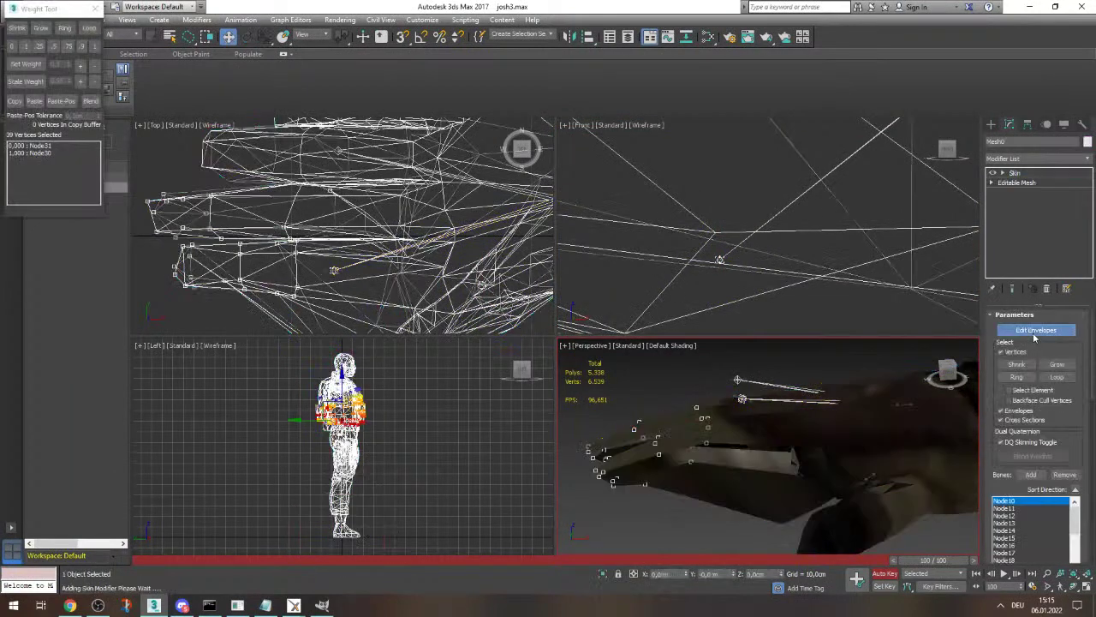
left_click(742, 399)
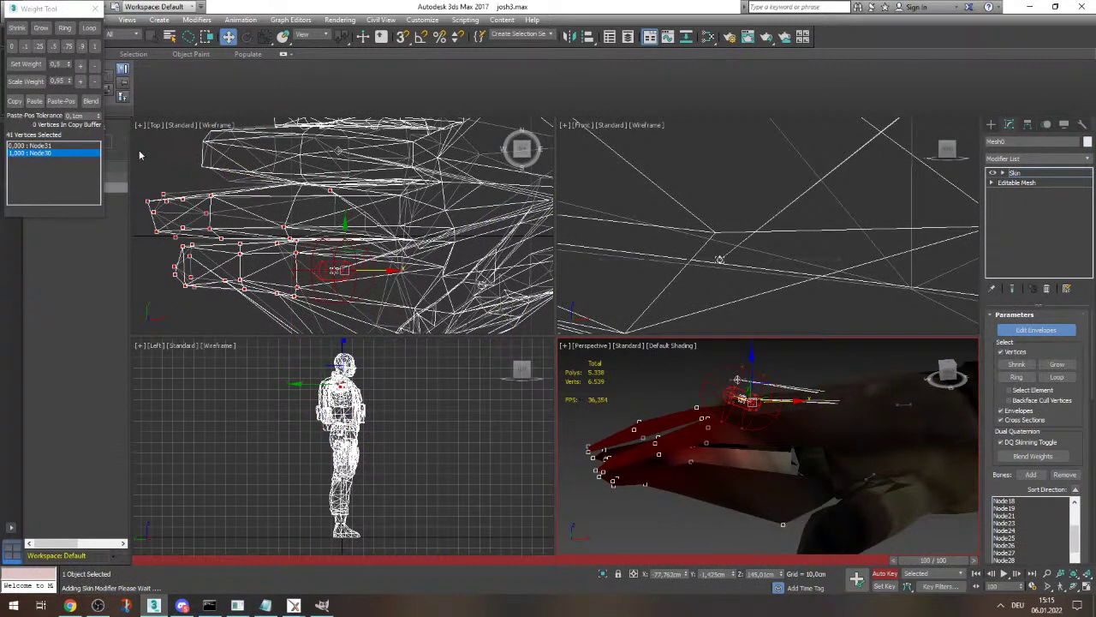
left_click(96, 47)
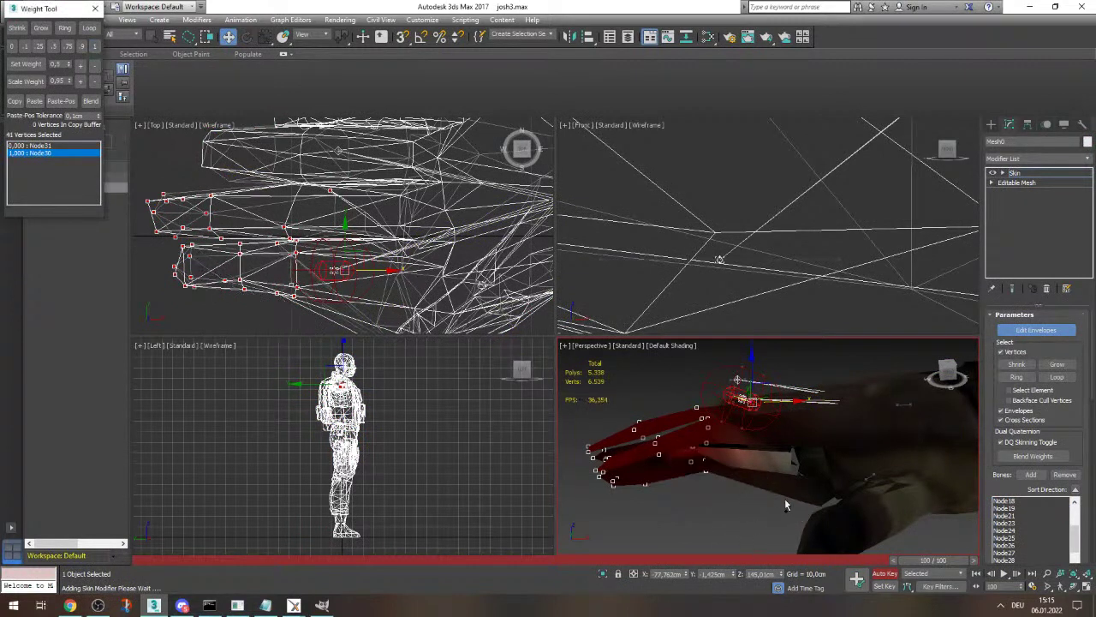
left_click(818, 509)
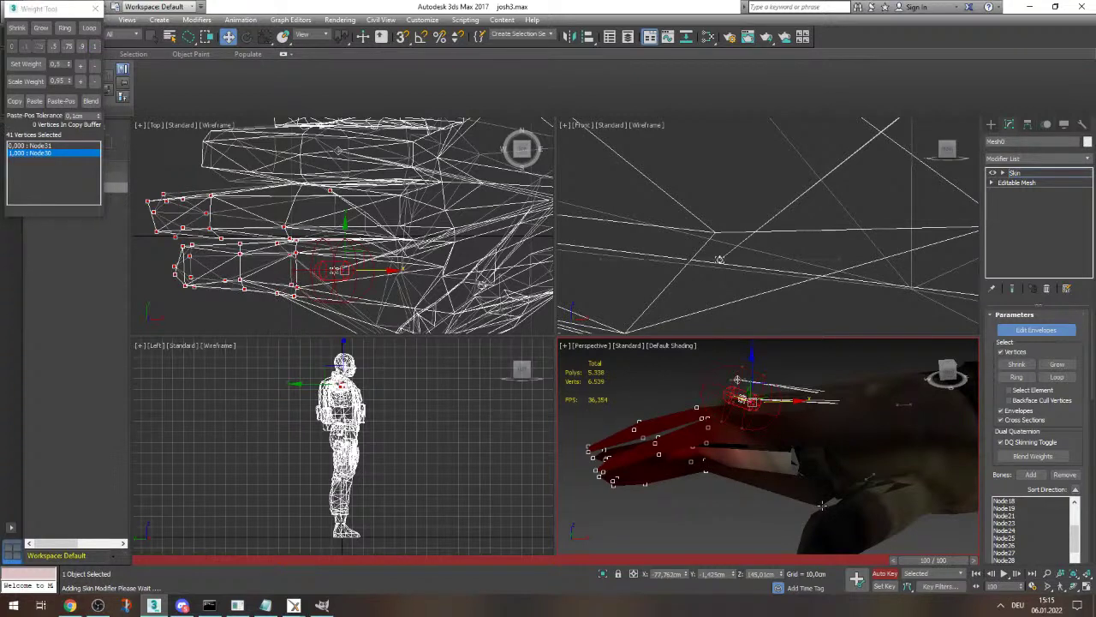
left_click(93, 48)
- Select the remaining stray vertices on the underside of the finger beside the thumb and weight them 1 to Node30
left_click_drag(947, 371, 929, 376)
scroll(782, 394, "down", 5)
scroll(787, 390, "up", 4)
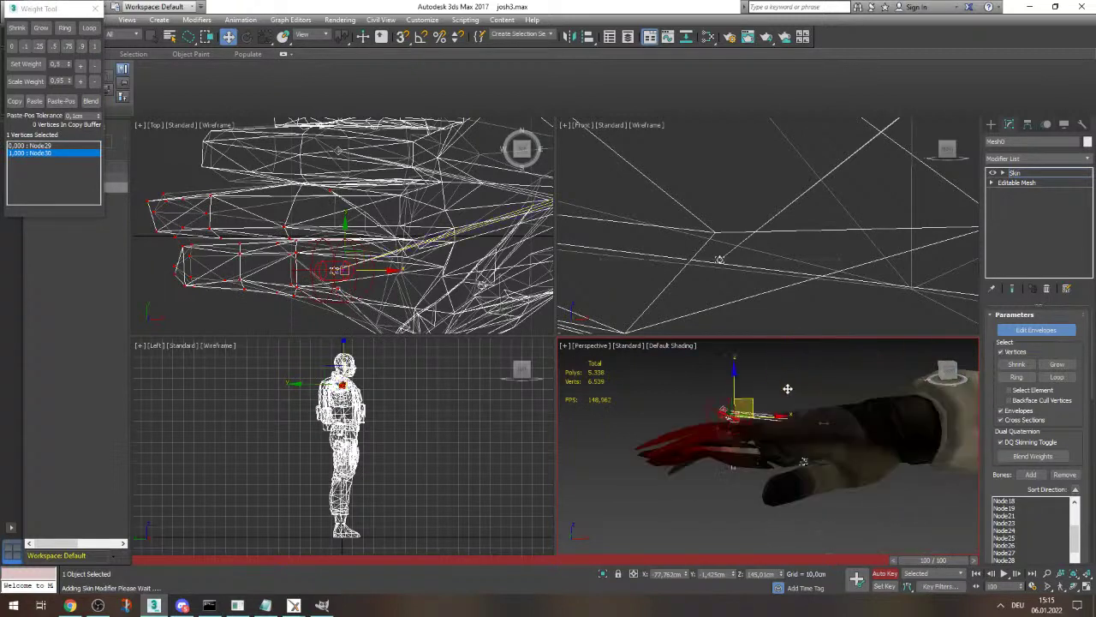
scroll(757, 471, "up", 2)
left_click_drag(949, 373, 945, 375)
left_click_drag(908, 426, 882, 477)
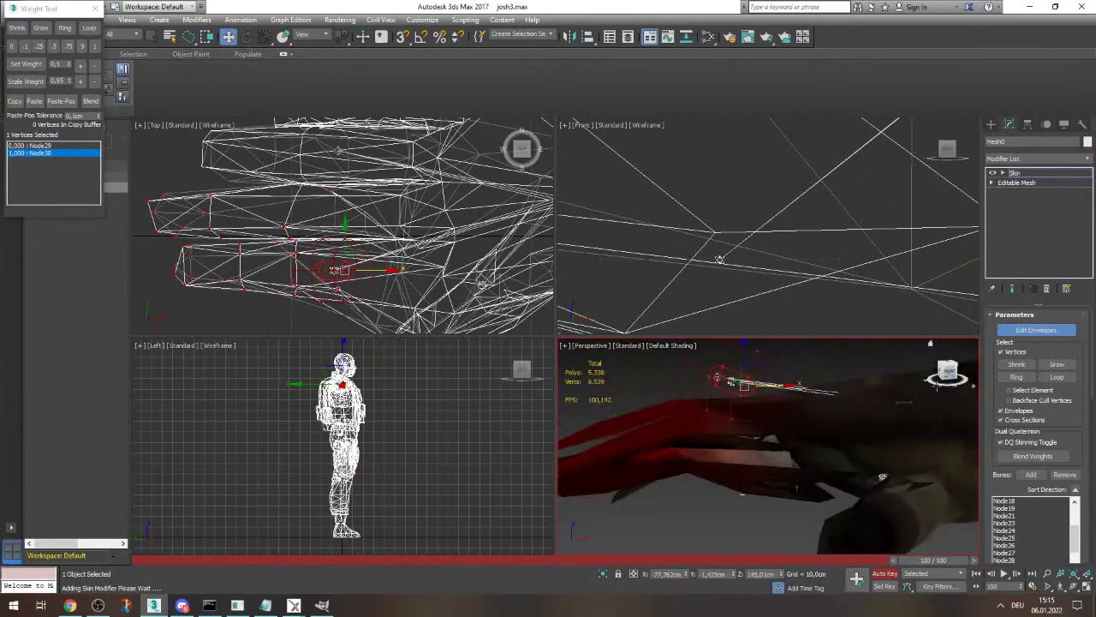
mouse_move(796, 508)
left_mouse_down()
mouse_move(837, 494)
mouse_move(812, 514)
left_mouse_up()
left_click(95, 47)
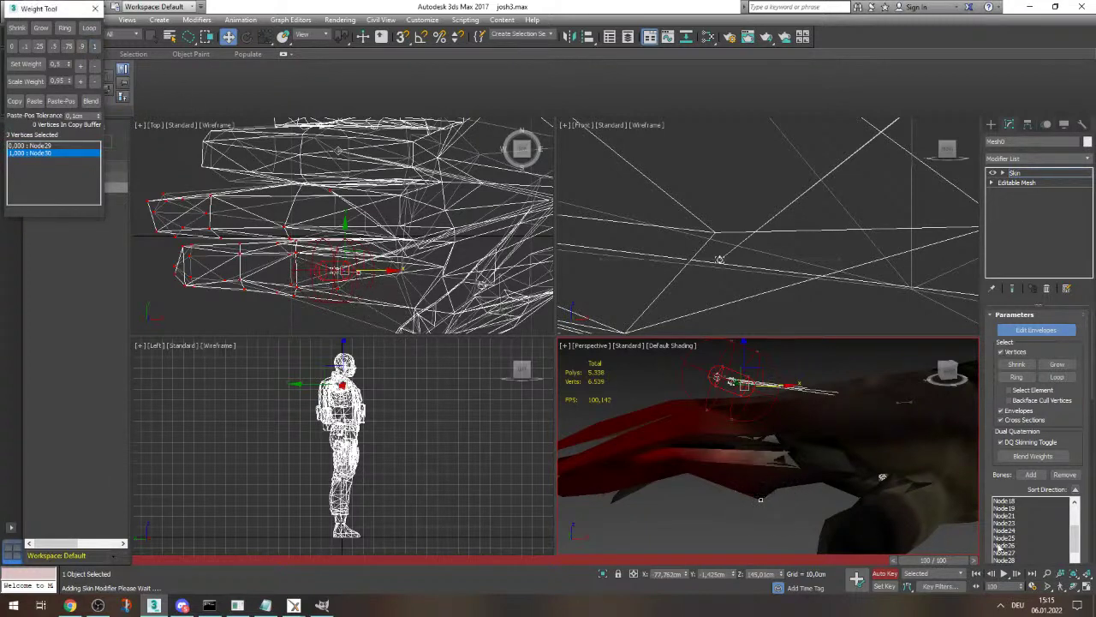
left_click_drag(948, 372, 960, 376)
middle_click_drag(961, 394, 886, 417)
scroll(880, 420, "up", 4)
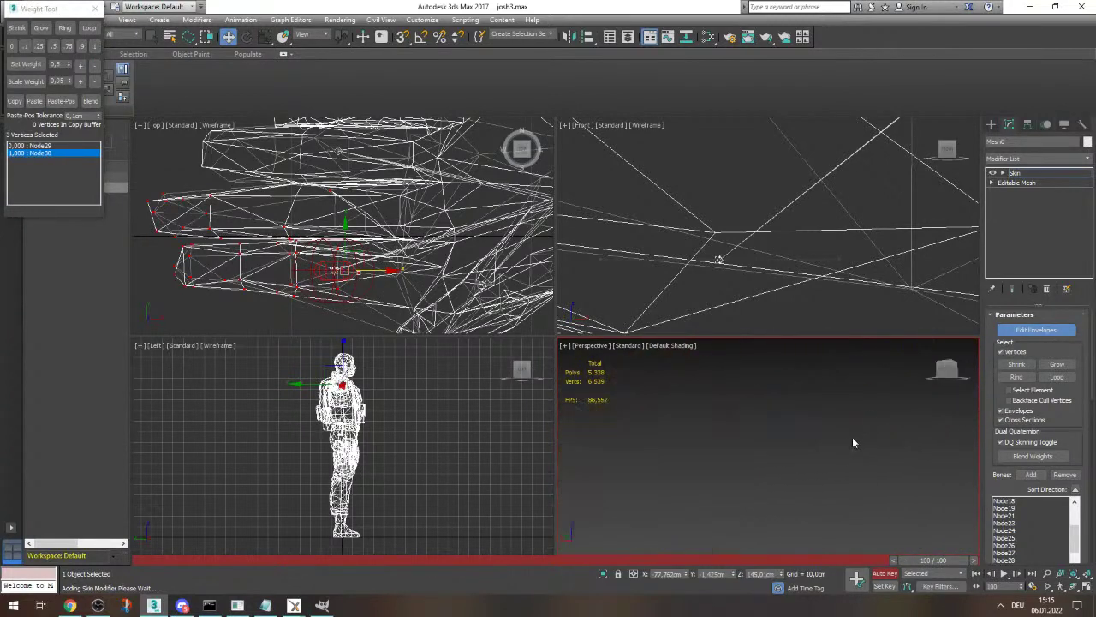
- Scrub the animation back from frame 100 and forward again to examine the finger and thumb deformation on the reweighted hand
left_click_drag(853, 443, 889, 423)
left_click_drag(949, 368, 634, 433)
scroll(633, 443, "up", 4)
scroll(687, 452, "down", 3)
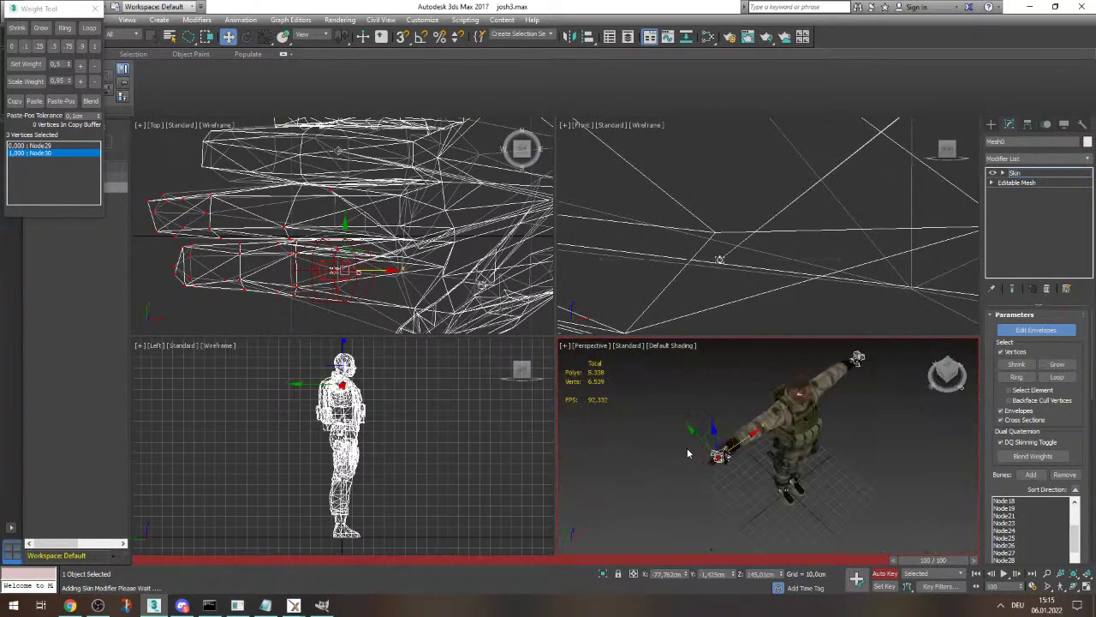
scroll(722, 459, "up", 4)
scroll(742, 460, "down", 3)
scroll(783, 488, "up", 3)
scroll(781, 478, "down", 4)
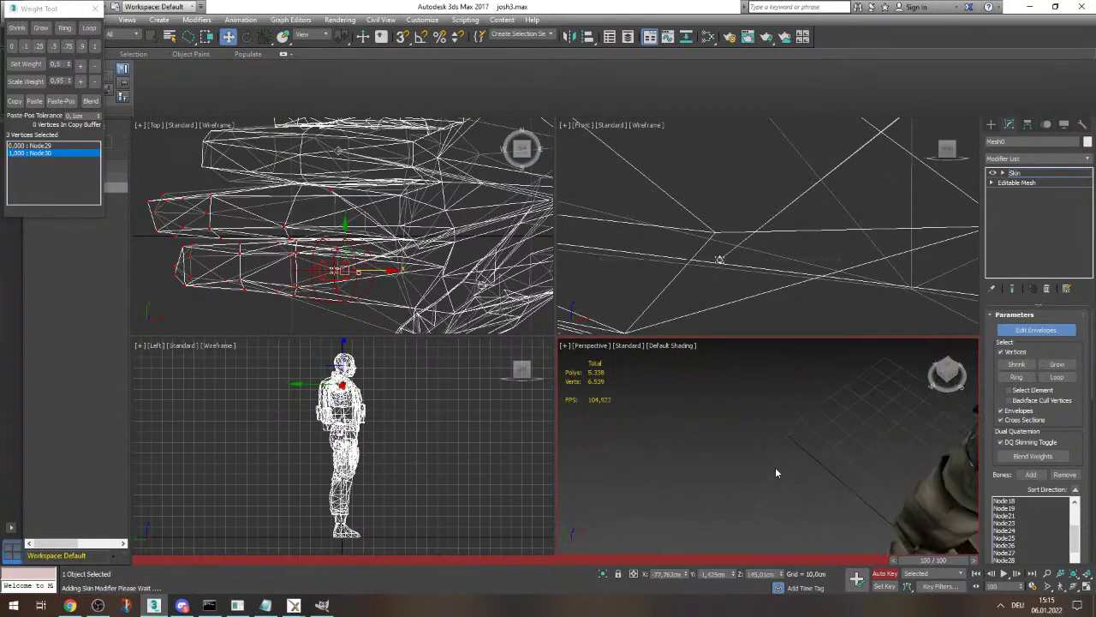
scroll(769, 458, "up", 2)
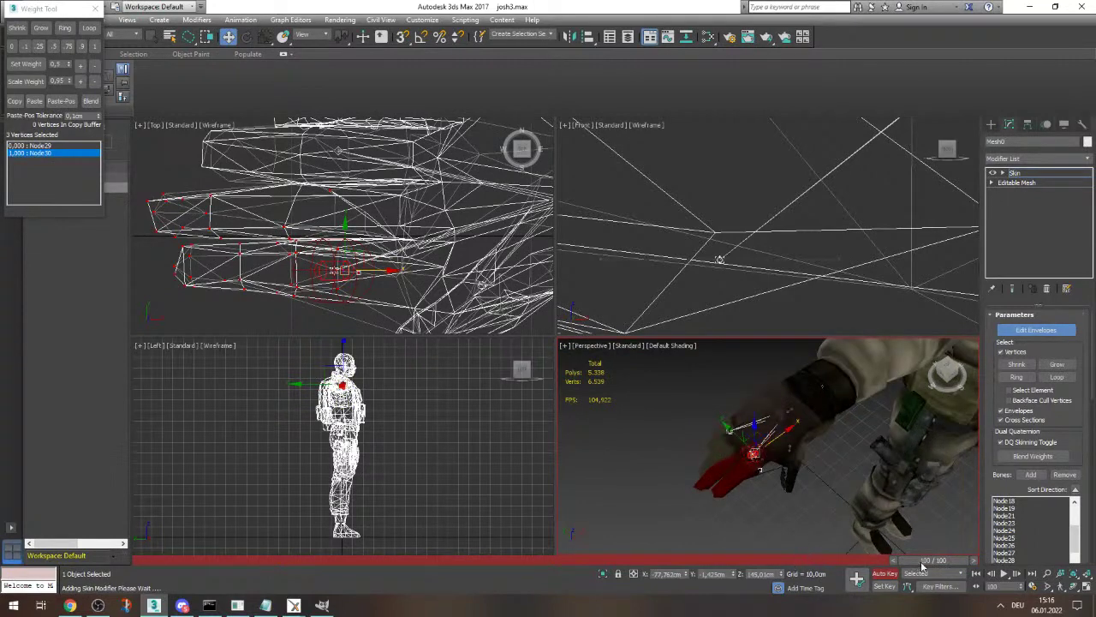
left_click_drag(922, 563, 1031, 407)
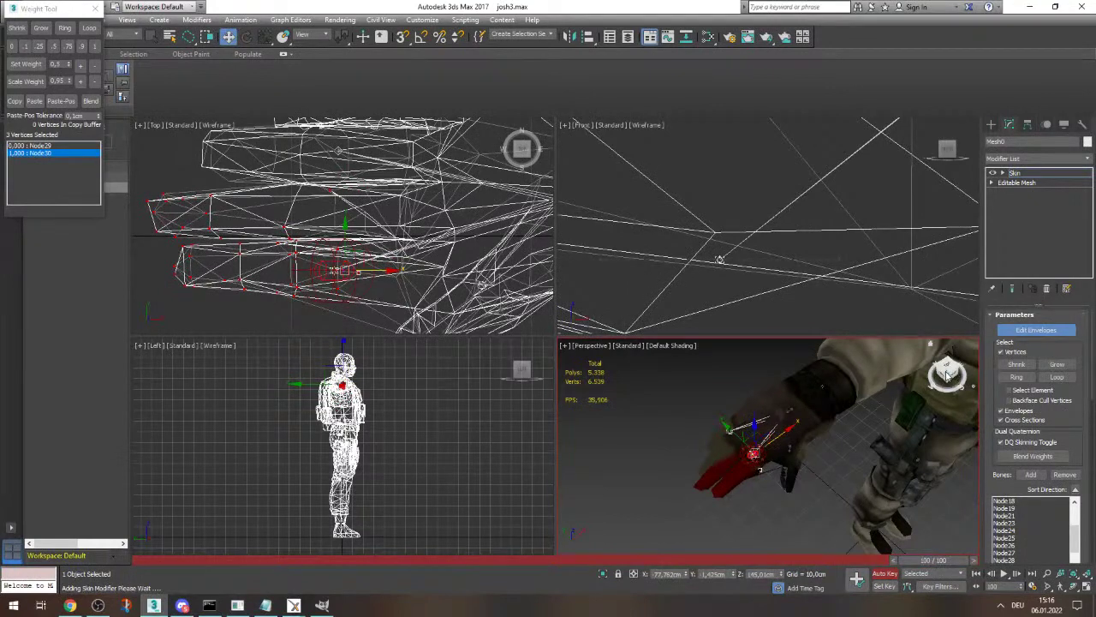
left_click_drag(946, 375, 927, 382)
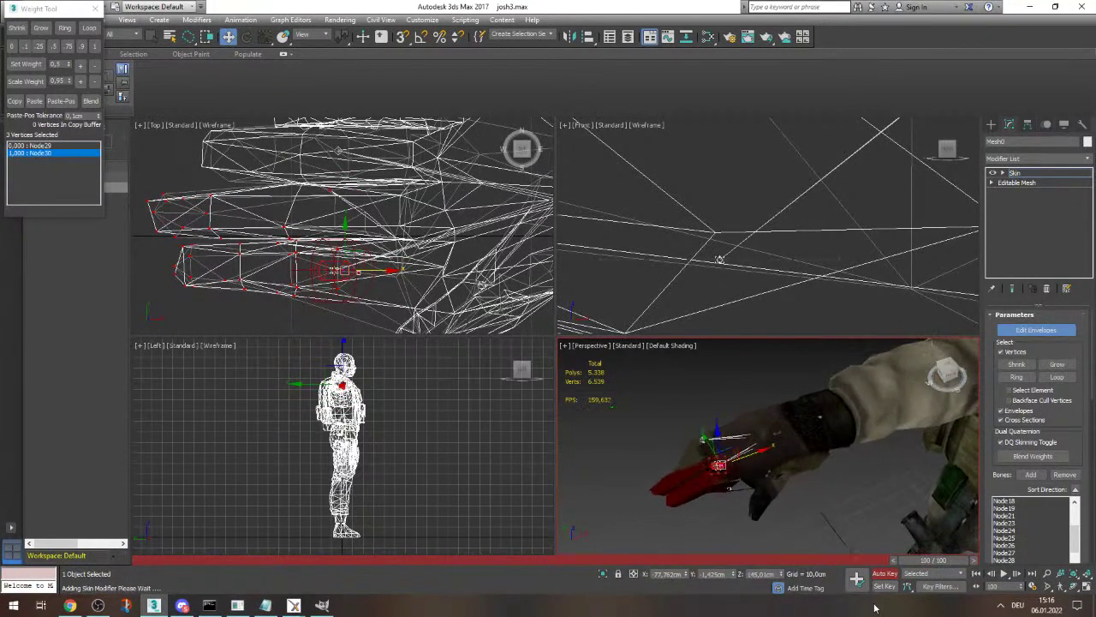
left_click_drag(921, 561, 681, 561)
left_click_drag(545, 511, 933, 548)
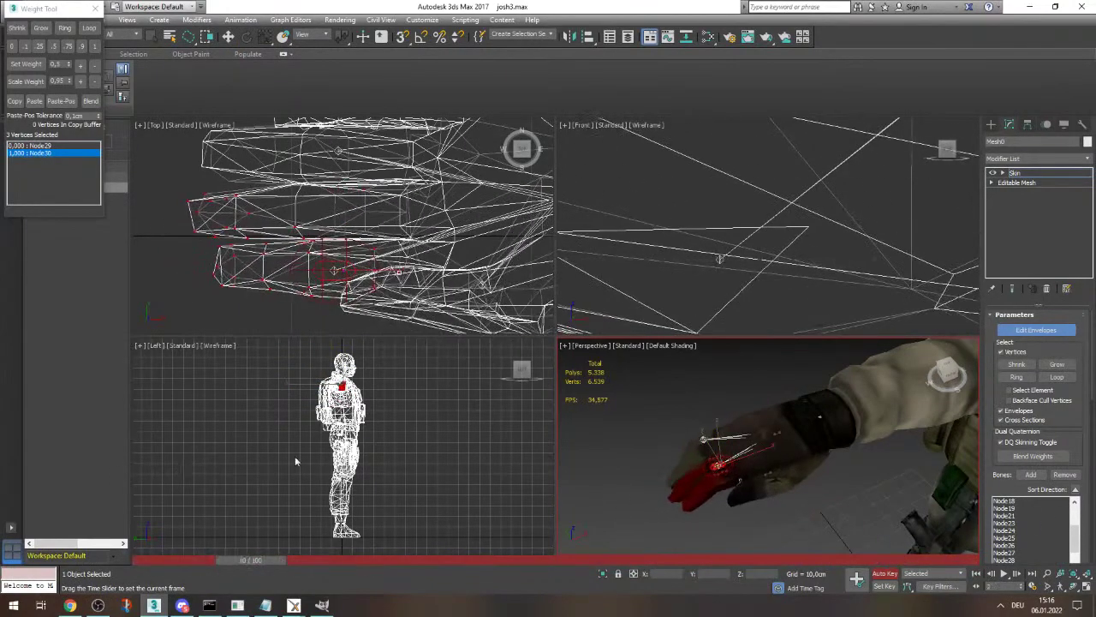
left_click_drag(296, 461, 827, 494)
key("w")
left_click(828, 493)
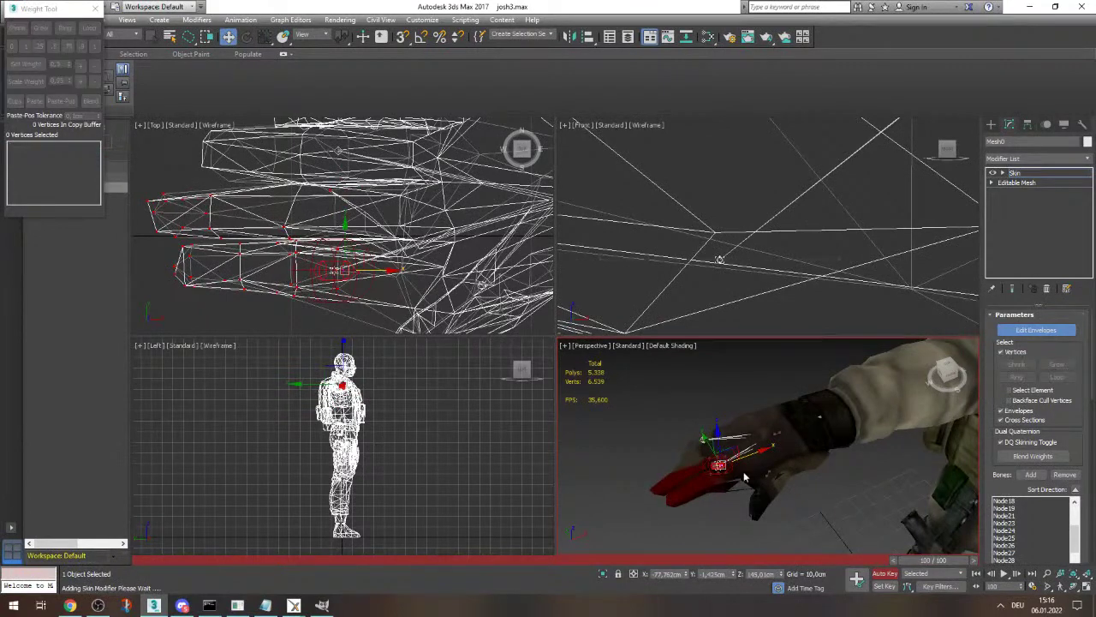
- Leave envelope editing, deselect the mesh and examine the thumb and fingers of the opposite hand
left_click(55, 366)
scroll(620, 421, "down", 10)
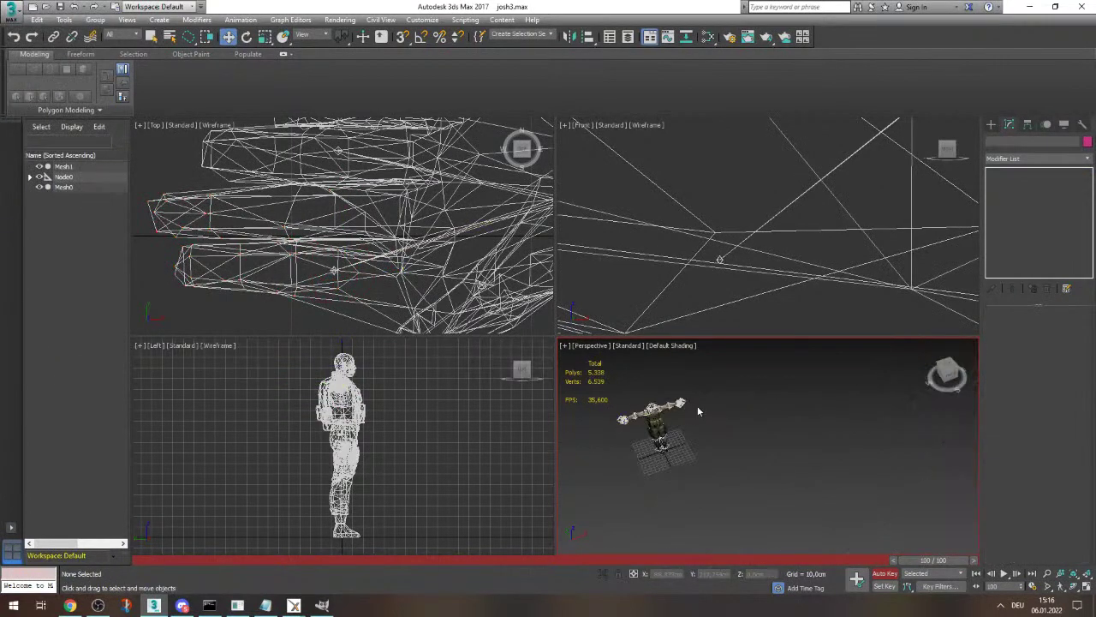
scroll(695, 398, "up", 10)
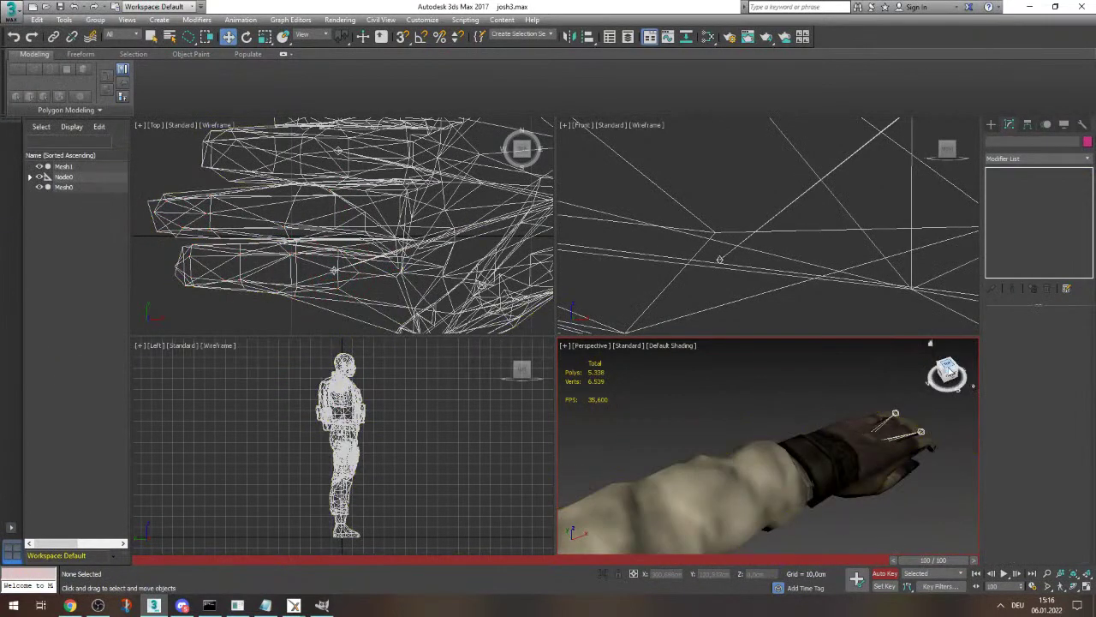
scroll(745, 369, "down", 8)
scroll(745, 369, "up", 8)
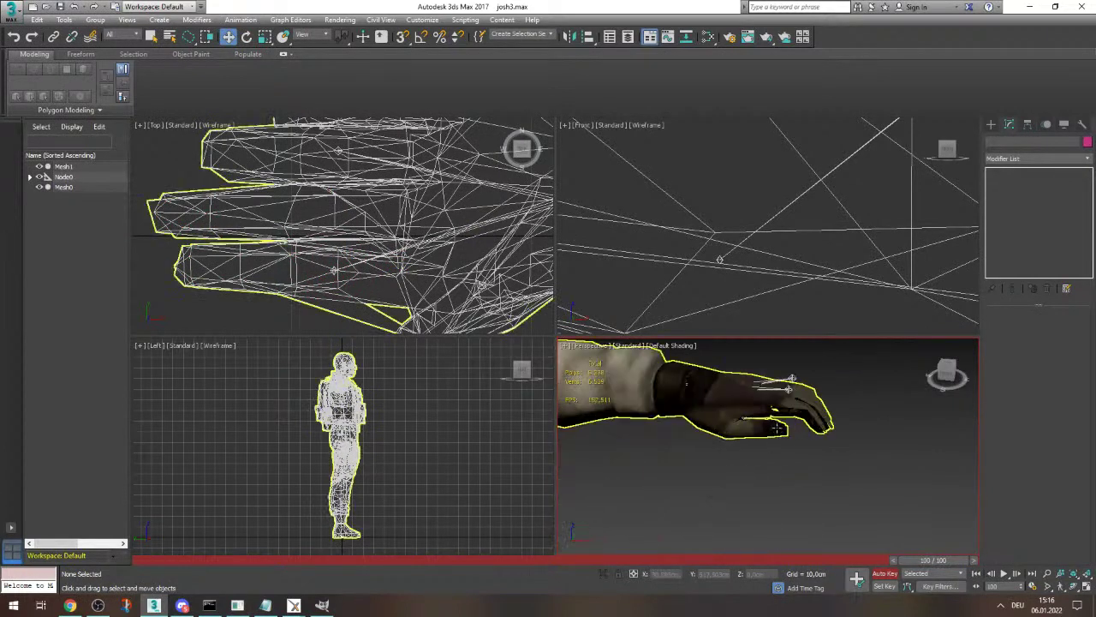
scroll(777, 428, "up", 5)
left_click_drag(946, 372, 948, 379)
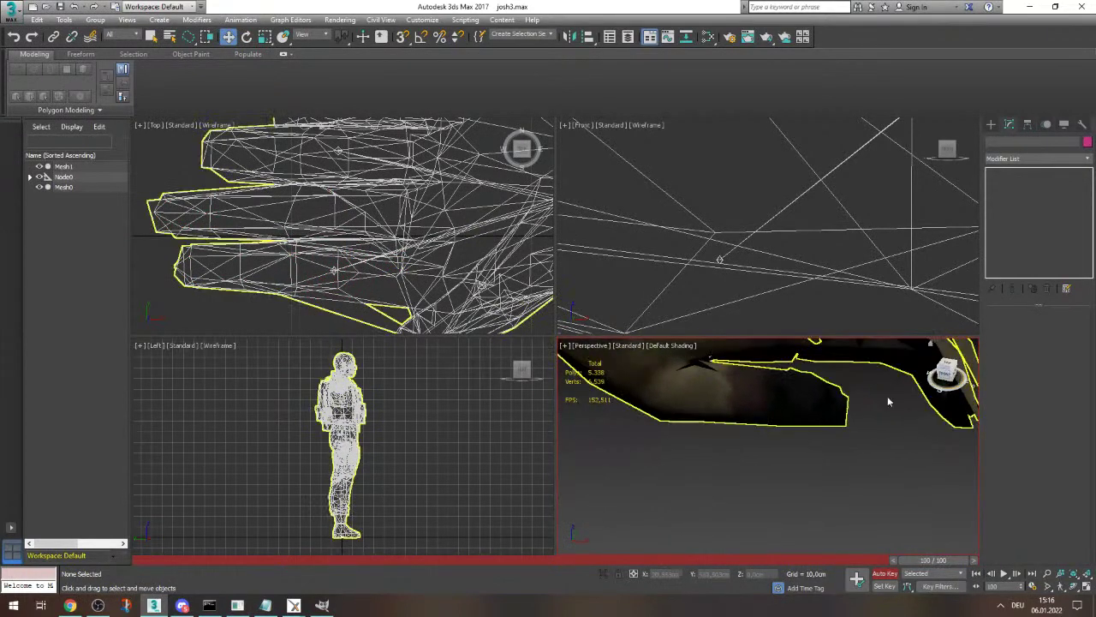
scroll(889, 402, "down", 8)
scroll(829, 411, "up", 8)
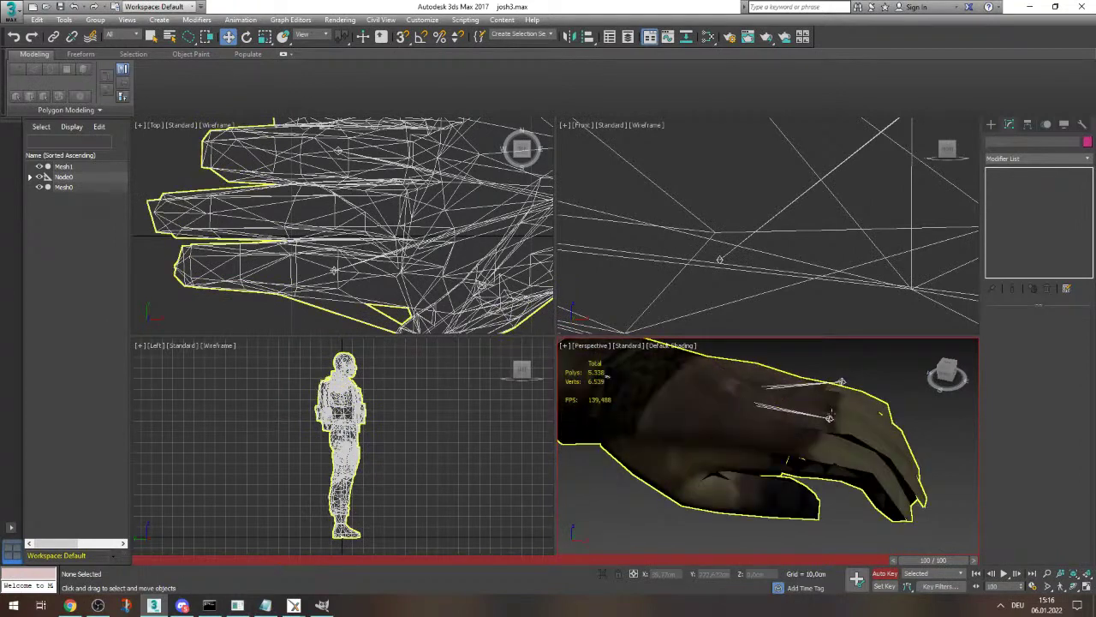
scroll(759, 281, "down", 8)
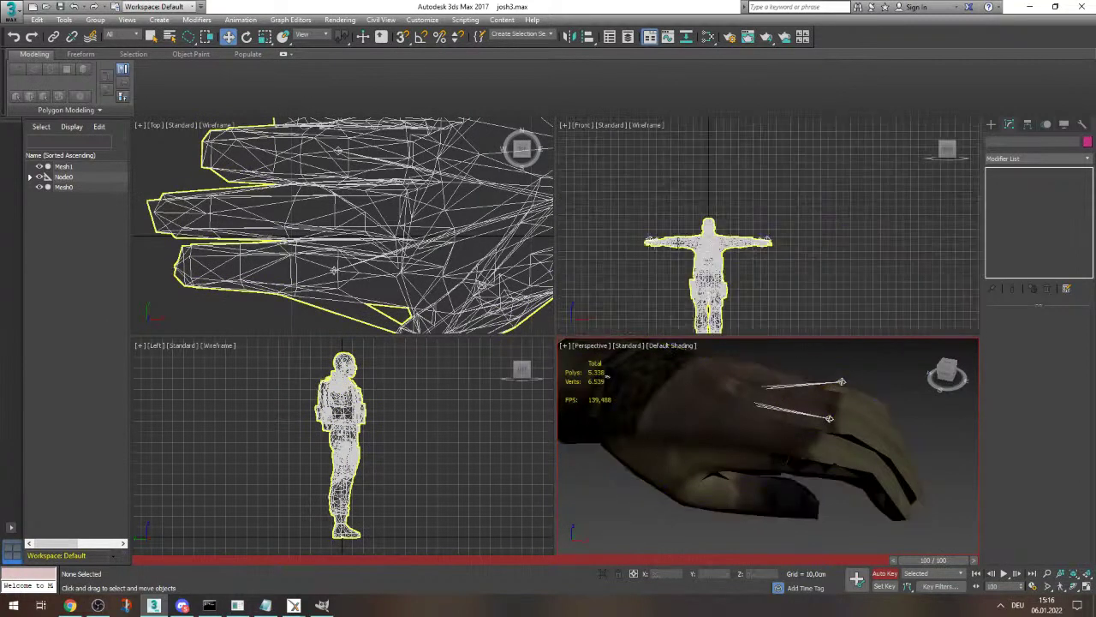
scroll(759, 281, "up", 5)
- Resume envelope editing on Mesh0 and select the opposite hand's thumb bone Node33
left_click(781, 452)
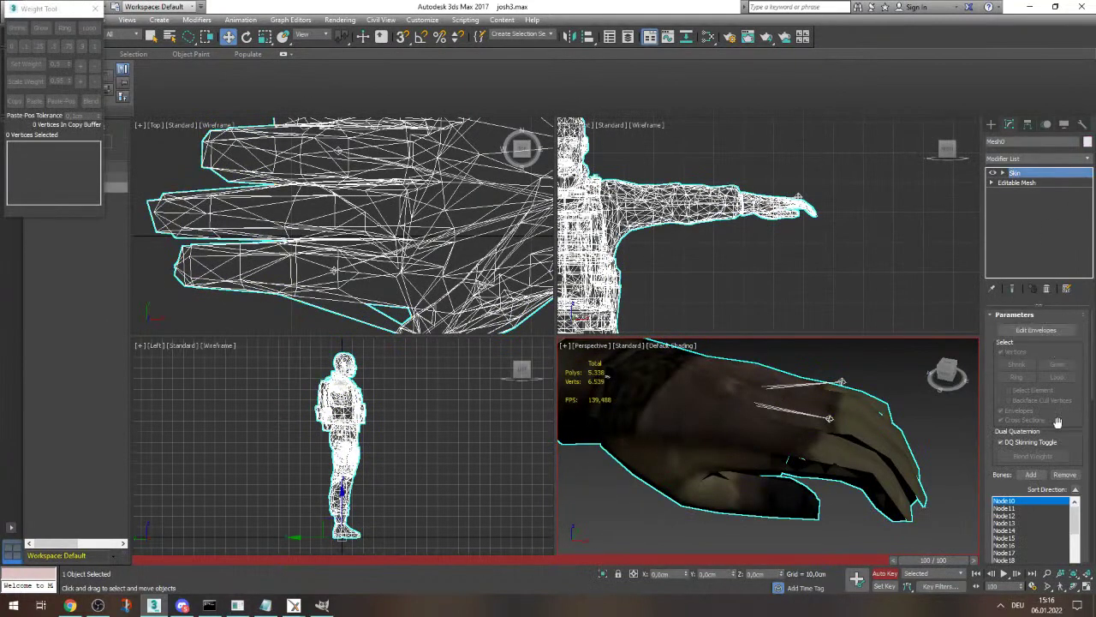
left_click(1046, 331)
left_click(1036, 330)
key("Down")
key("Down")
key("Down")
key("Down")
key("Down")
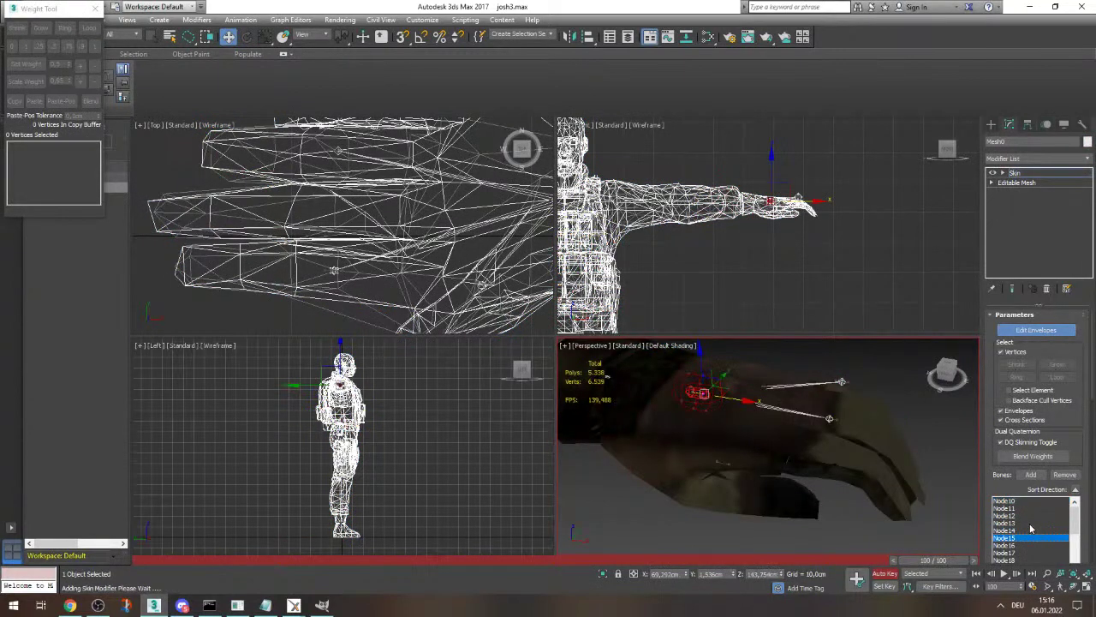
key("Down")
key("Down")
key("Down")
key("Down")
key("Down")
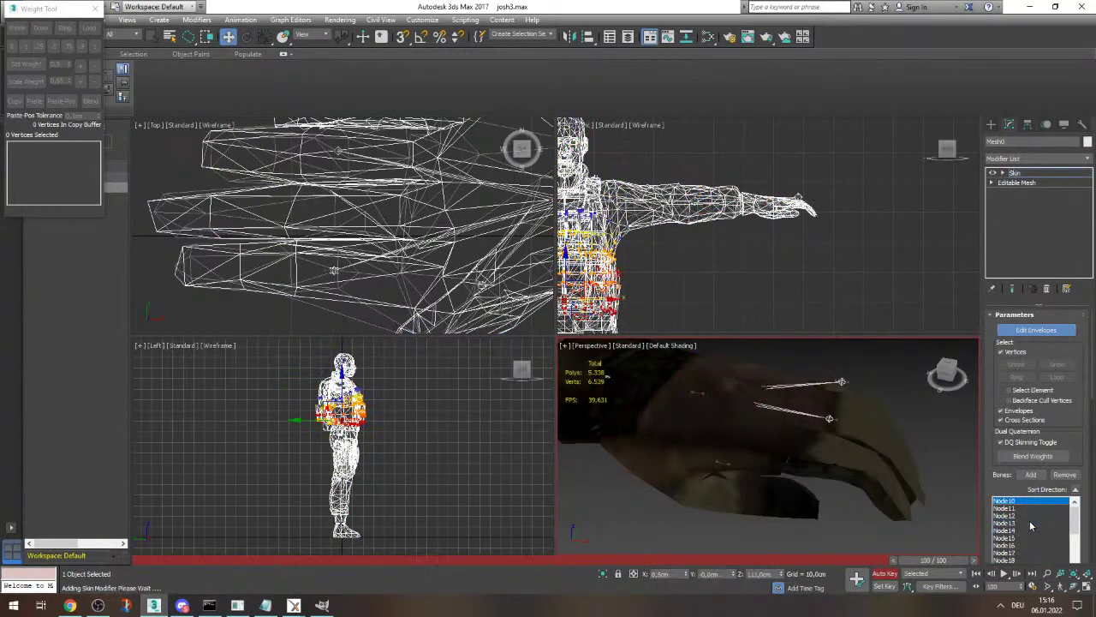
key("Down")
key("Down")
key("Down")
key("Down")
key("Down")
key("Down")
key("Down")
key("Down")
key("Down")
key("Down")
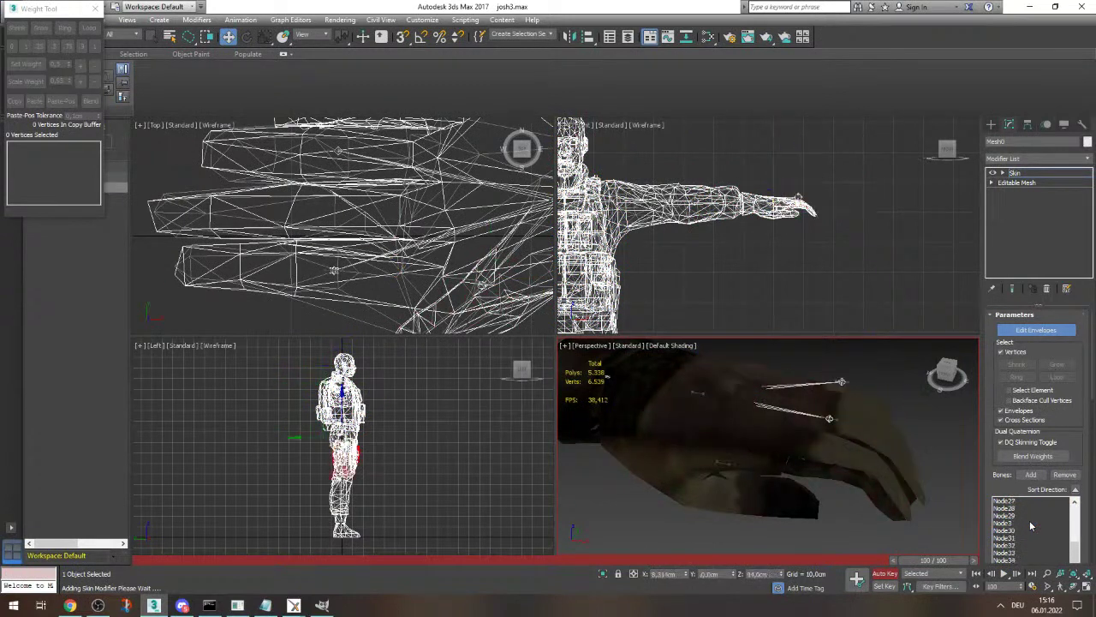
left_click(1030, 523)
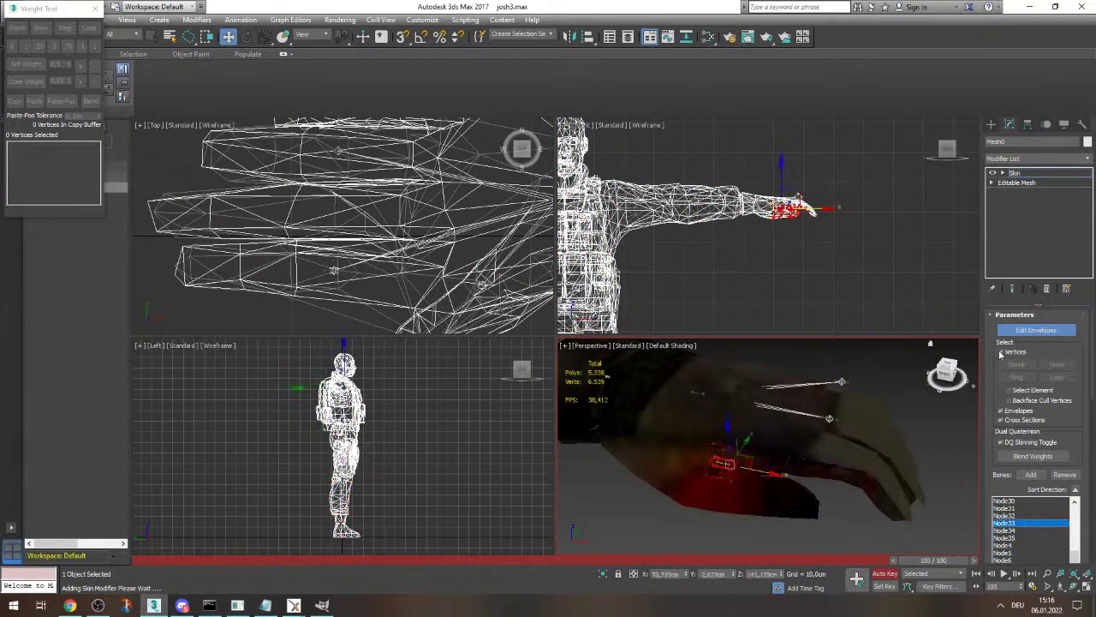
- Lasso the thumb vertices with the Weight Tool open and set their weight to 1 for Node33
scroll(1038, 498, "down", 4)
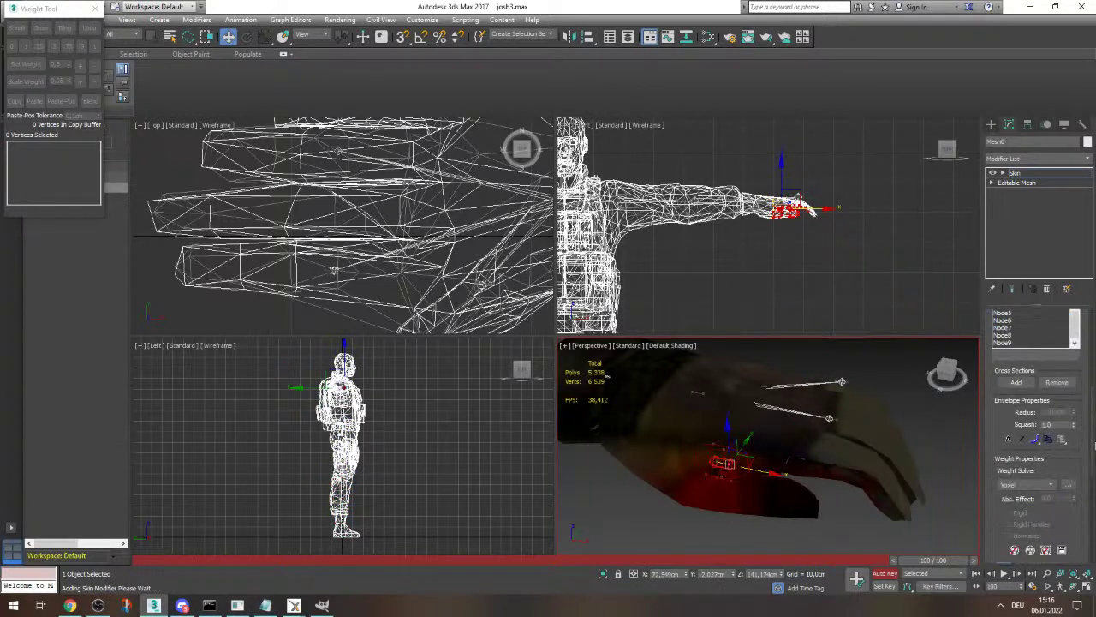
scroll(1092, 446, "down", 3)
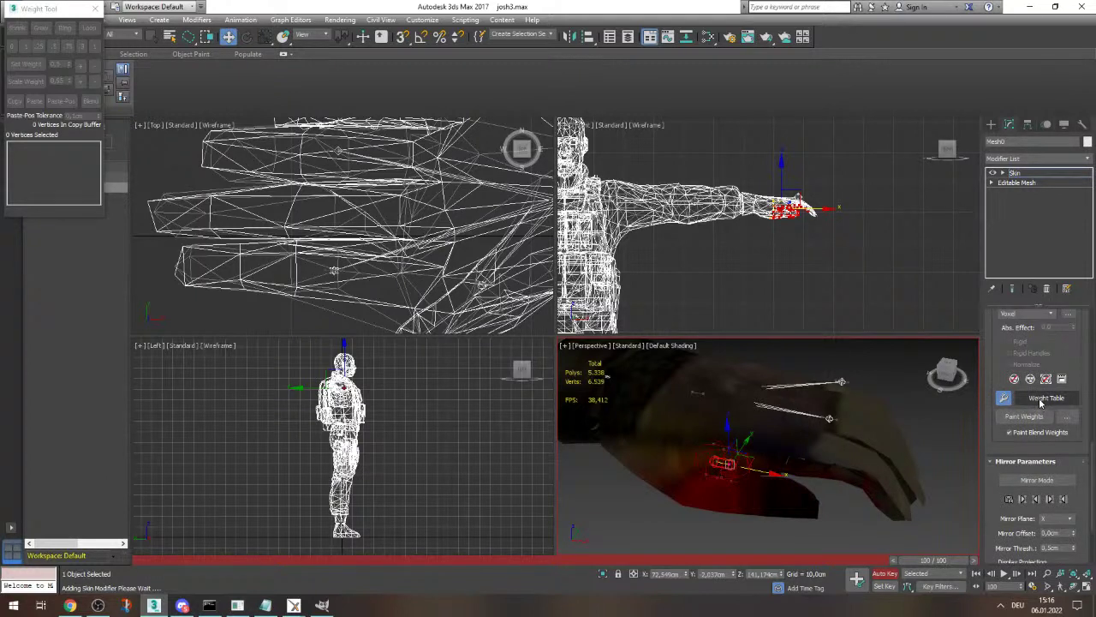
left_click(1003, 400)
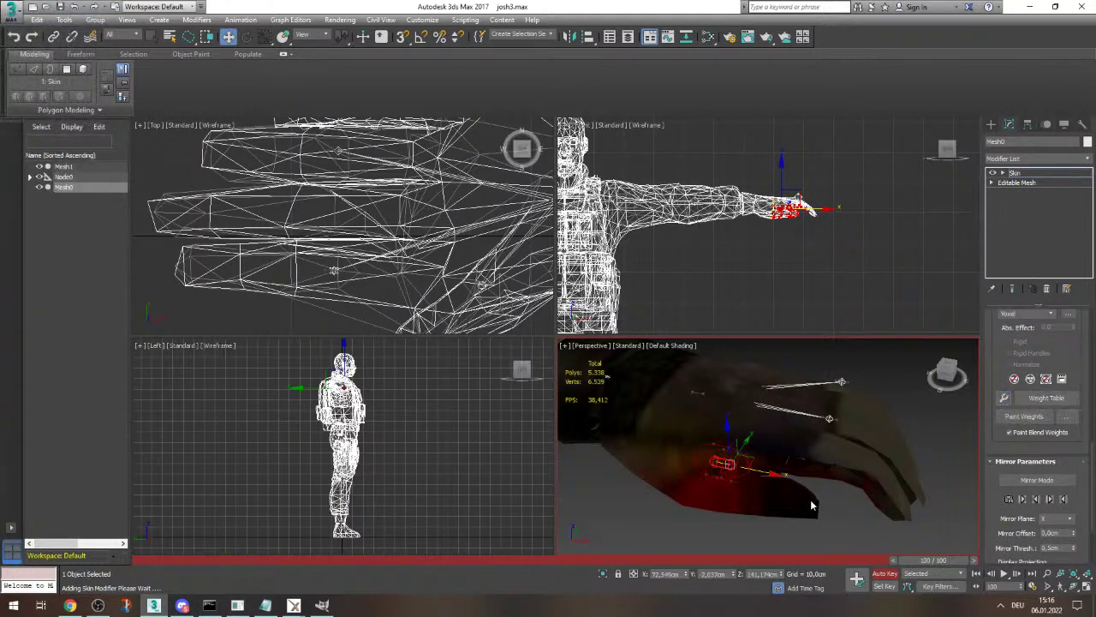
left_click(1006, 400)
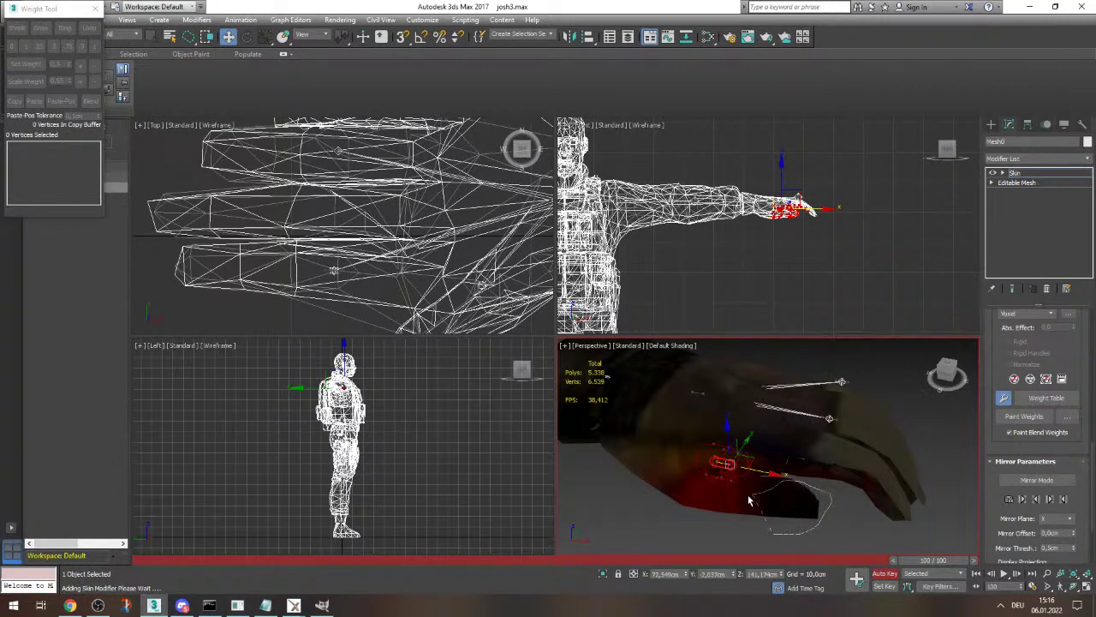
left_click_drag(669, 507, 819, 535)
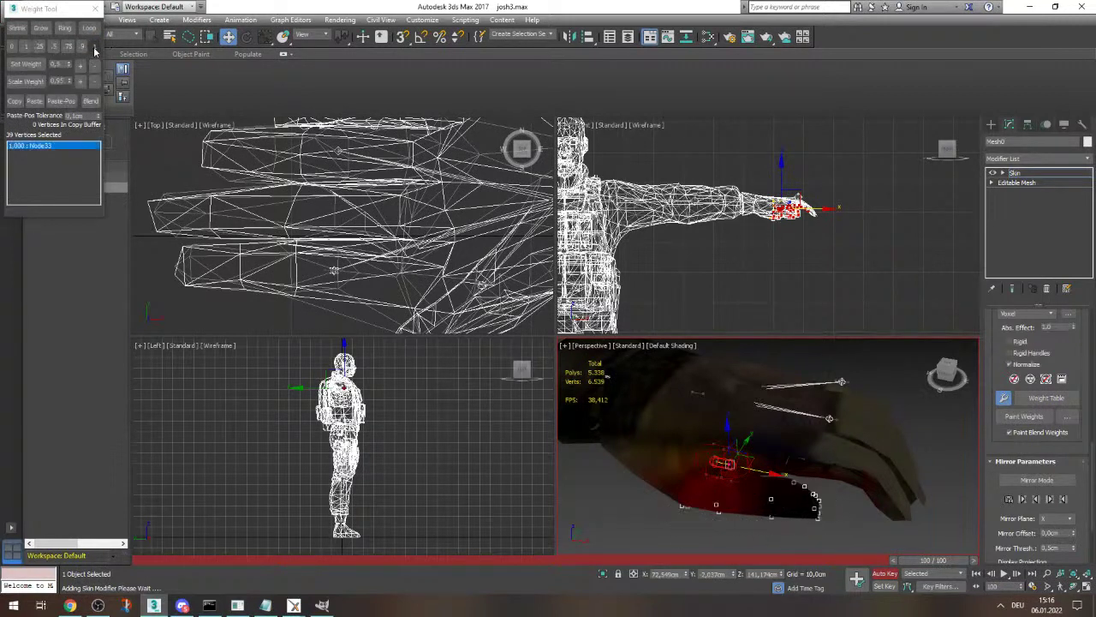
- Try to pick the finger bone above the thumb directly in the Perspective view
left_click(803, 415)
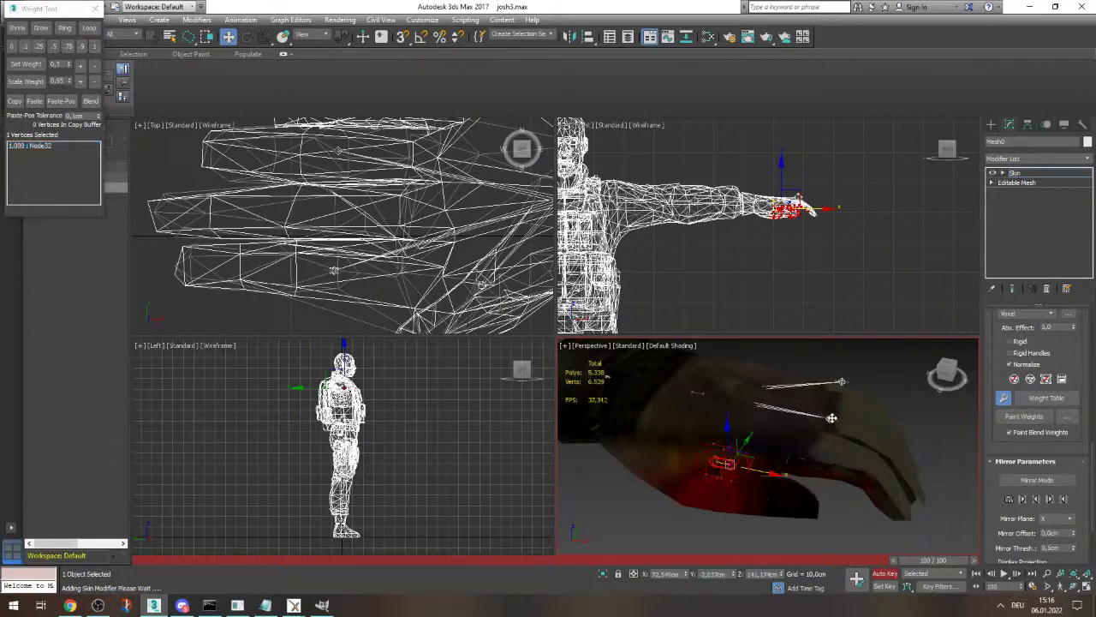
left_click(901, 428)
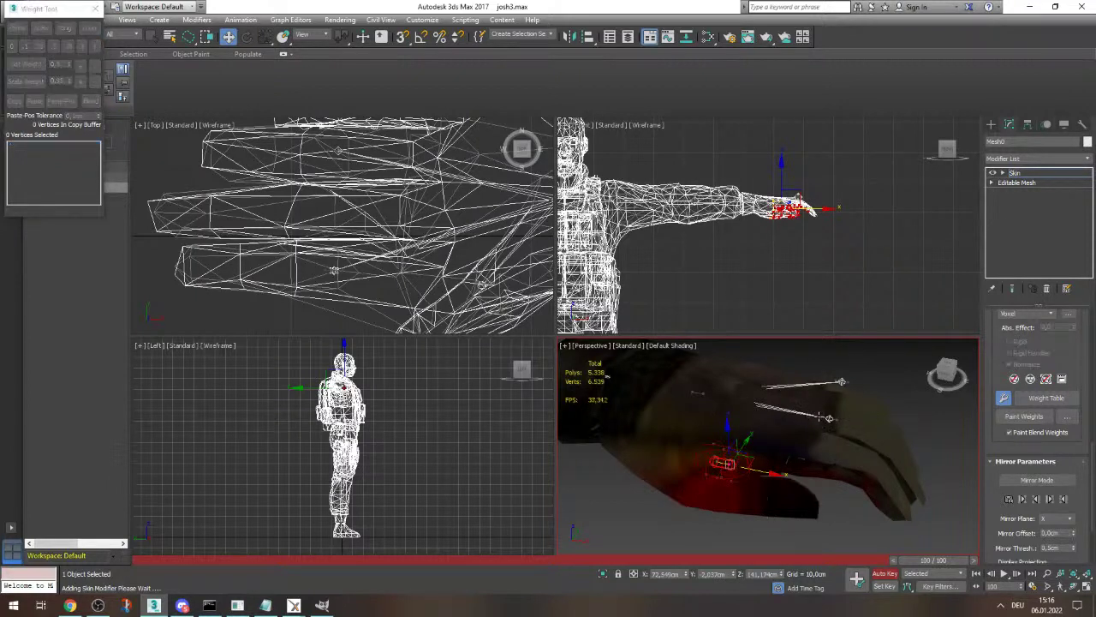
left_click(802, 414)
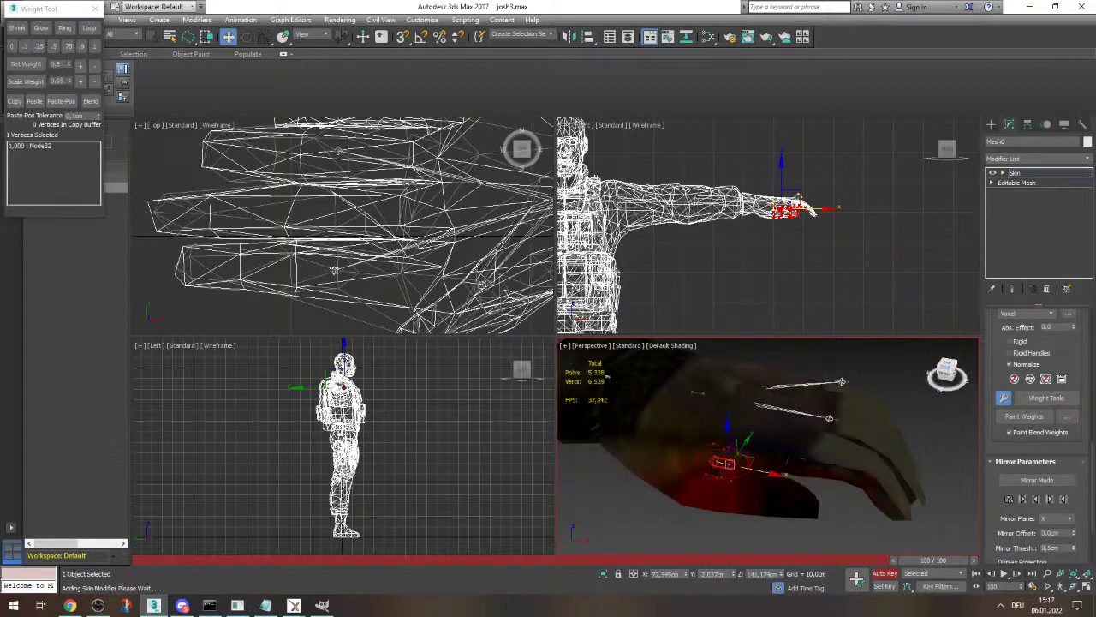
middle_click_drag(765, 345, 874, 387)
scroll(873, 388, "down", 8)
scroll(898, 384, "up", 3)
scroll(896, 385, "up", 3)
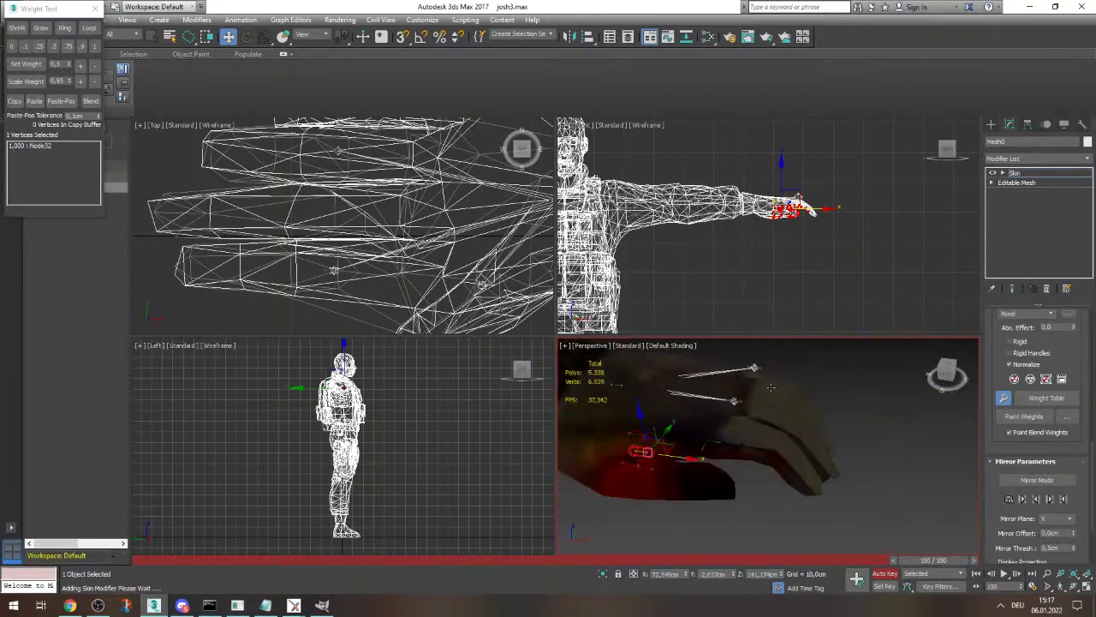
left_click(847, 399)
left_click(733, 401)
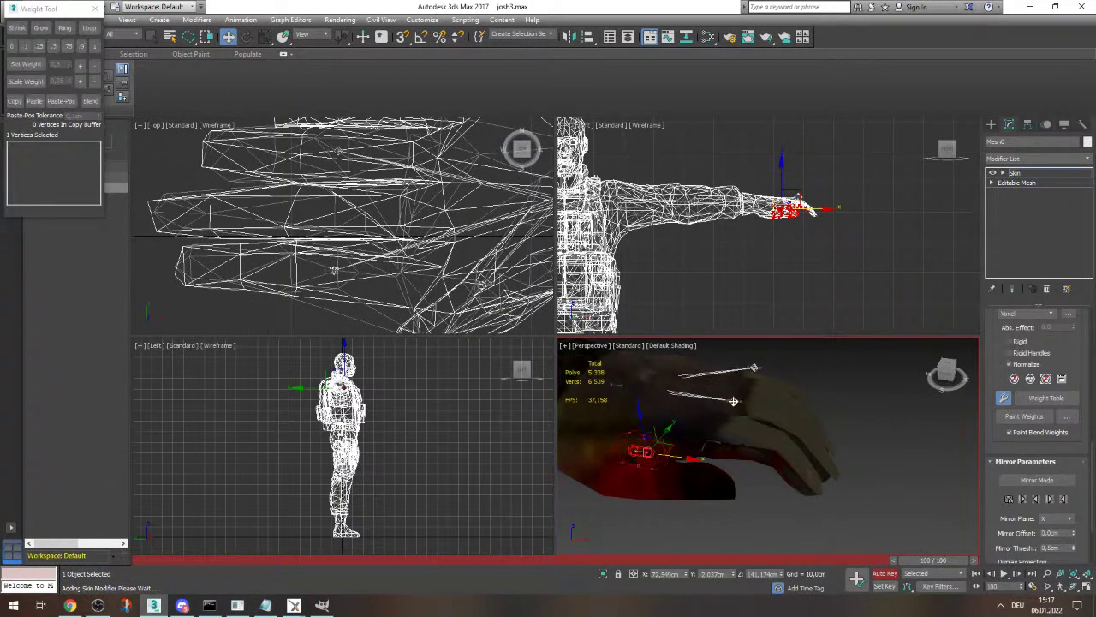
left_click(893, 441)
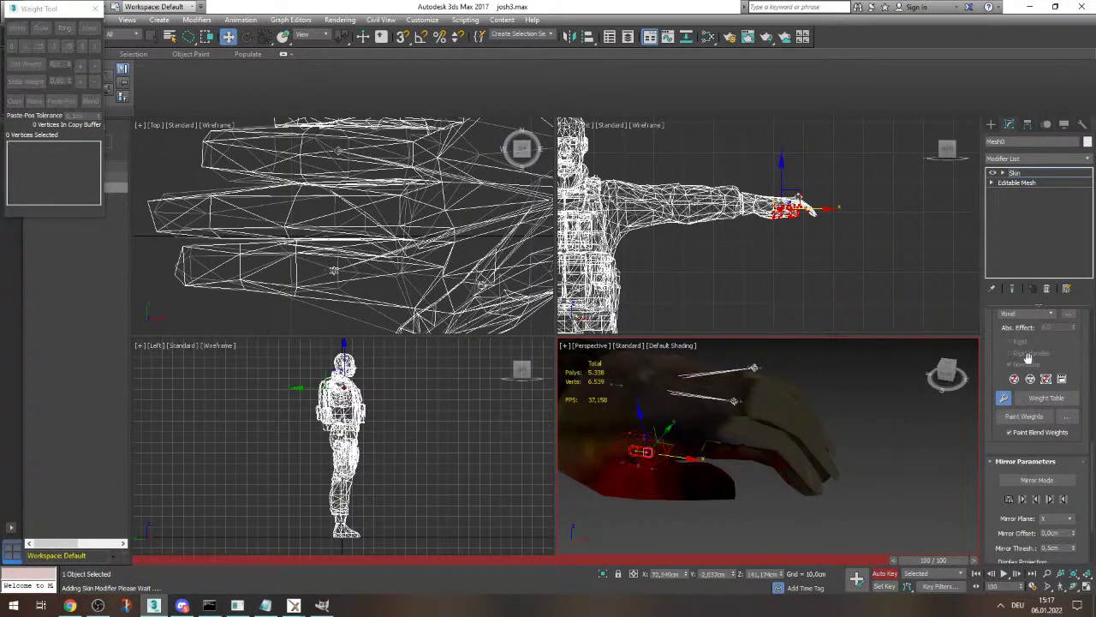
- Select finger bone Node34 for envelope editing and make the Top view active at that finger
scroll(1092, 492, "up", 5)
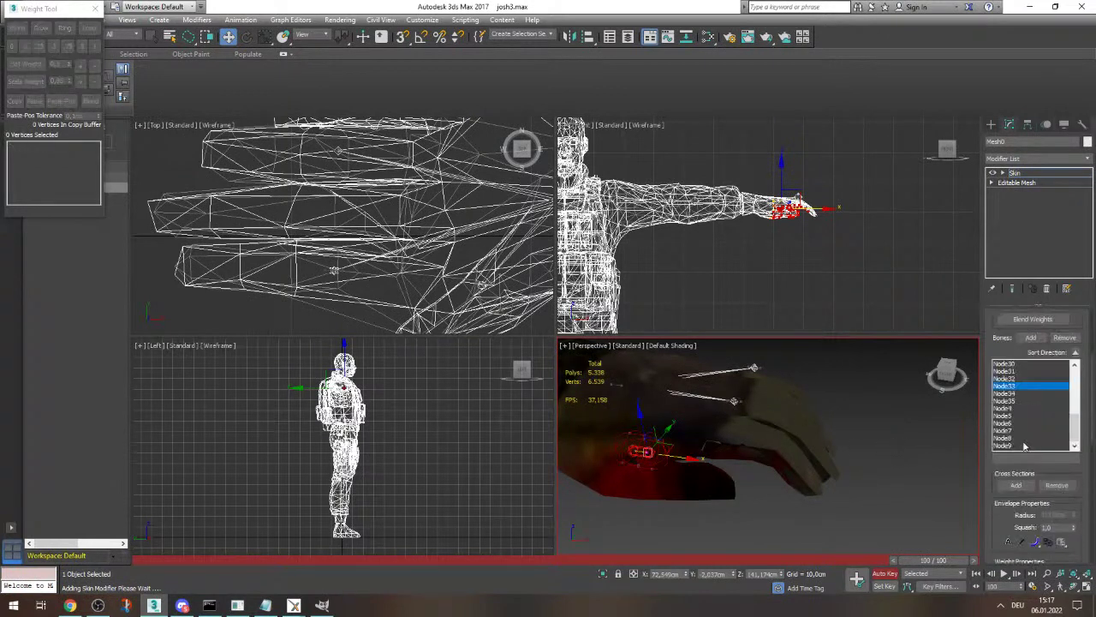
left_click(1014, 400)
left_click(1014, 394)
left_click(1011, 387)
left_click(1011, 394)
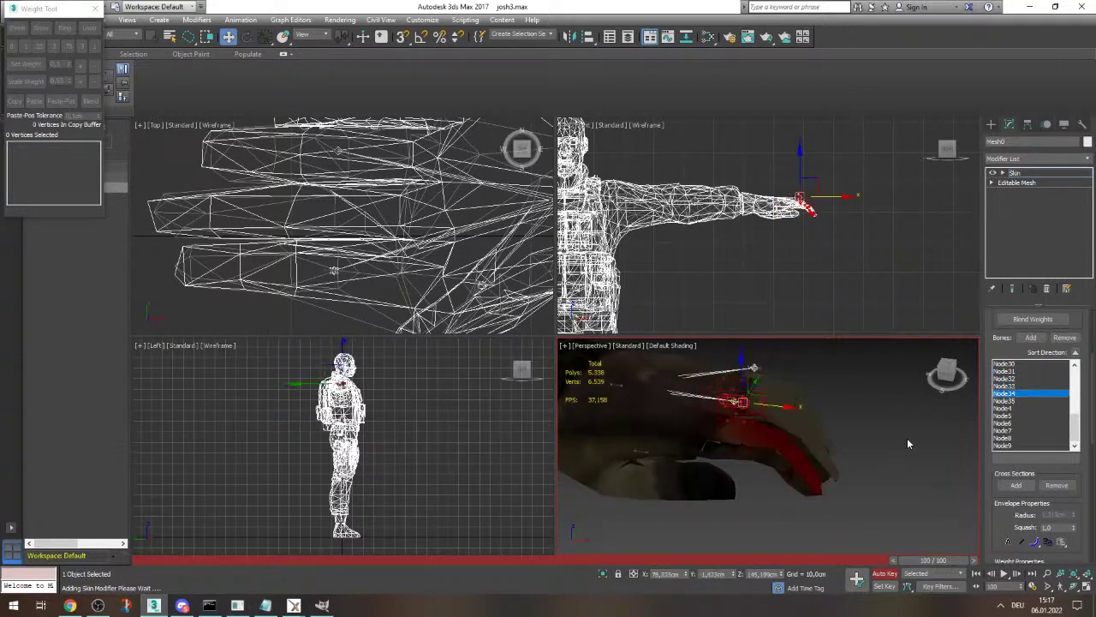
left_click_drag(949, 371, 942, 377)
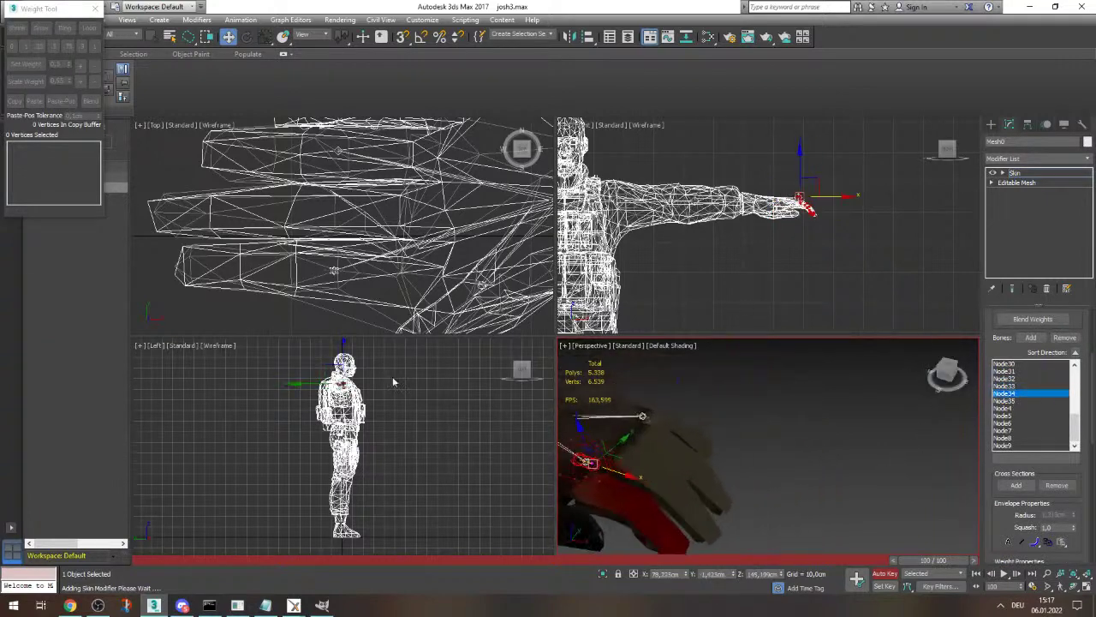
scroll(375, 275, "down", 8)
scroll(483, 298, "up", 8)
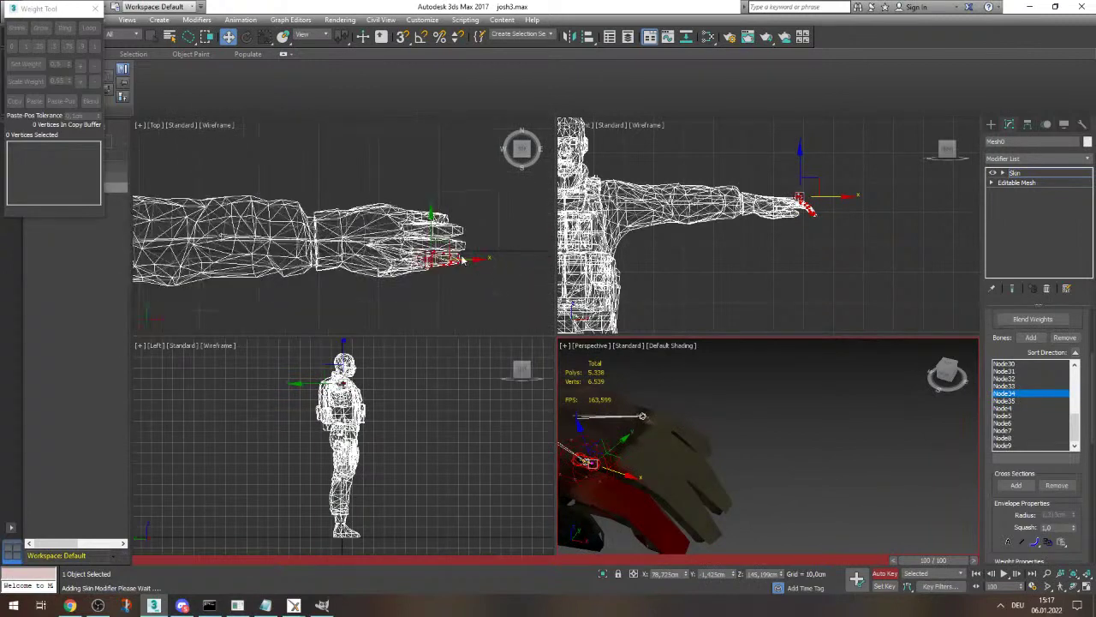
scroll(483, 299, "up", 3)
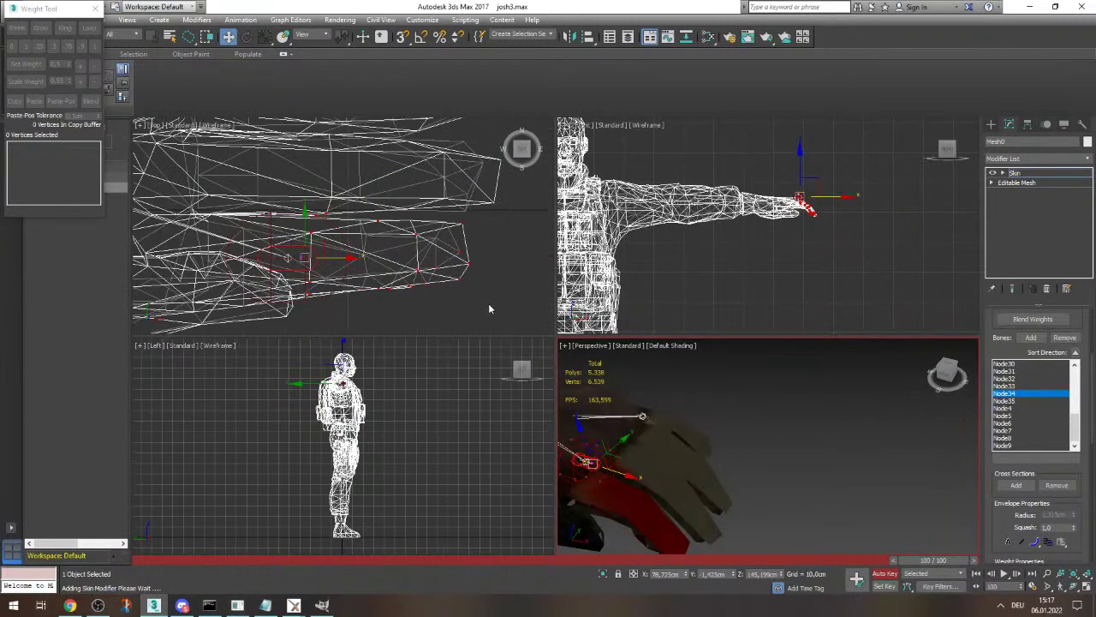
right_click(490, 308)
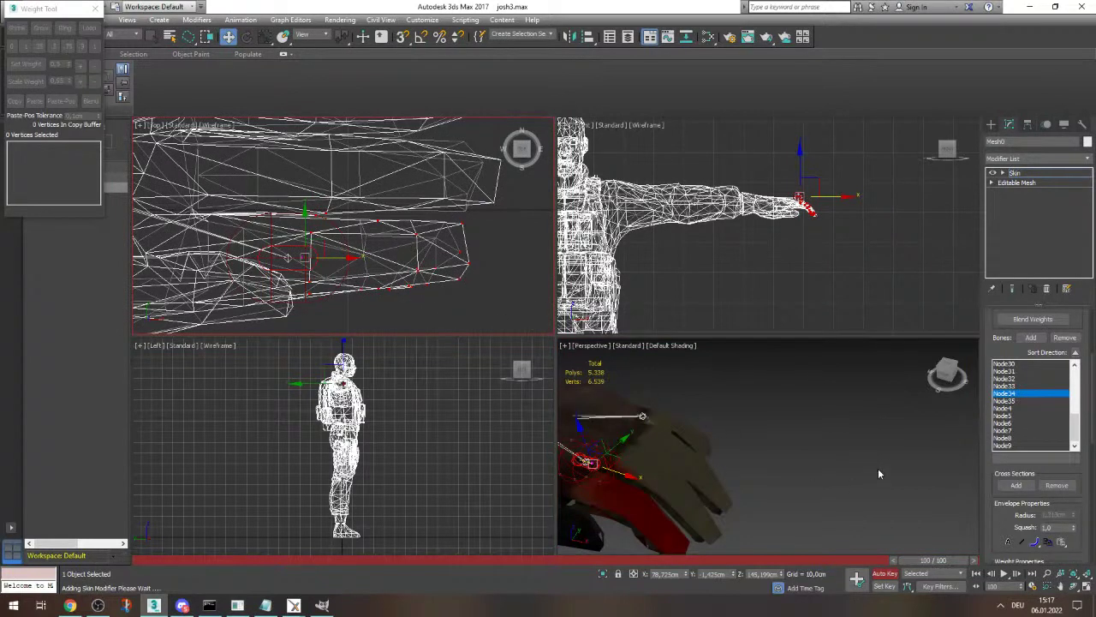
- Leave envelope editing and rotate finger bone Node34 slightly in the Top view to test the finger's deformation
scroll(878, 469, "down", 8)
scroll(853, 471, "up", 9)
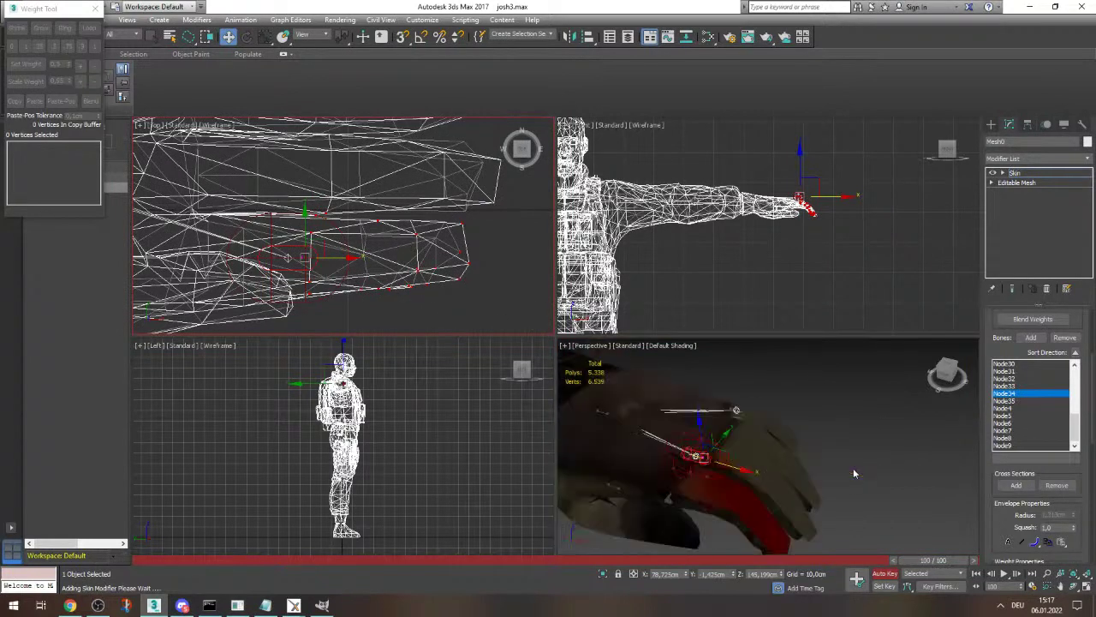
left_click(44, 376)
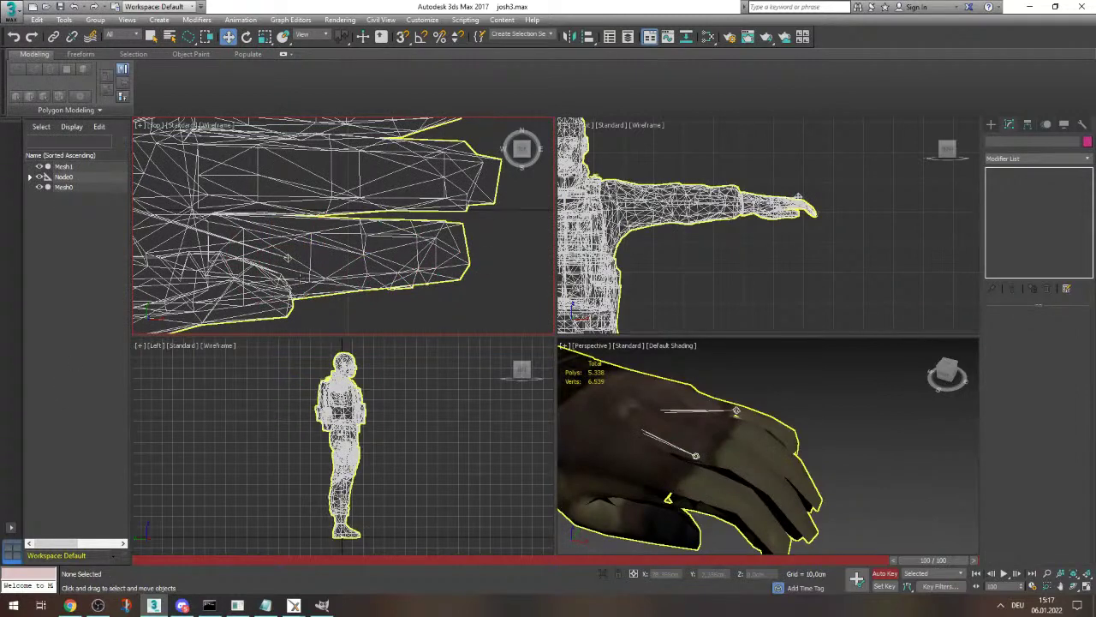
left_click(291, 257)
key("e")
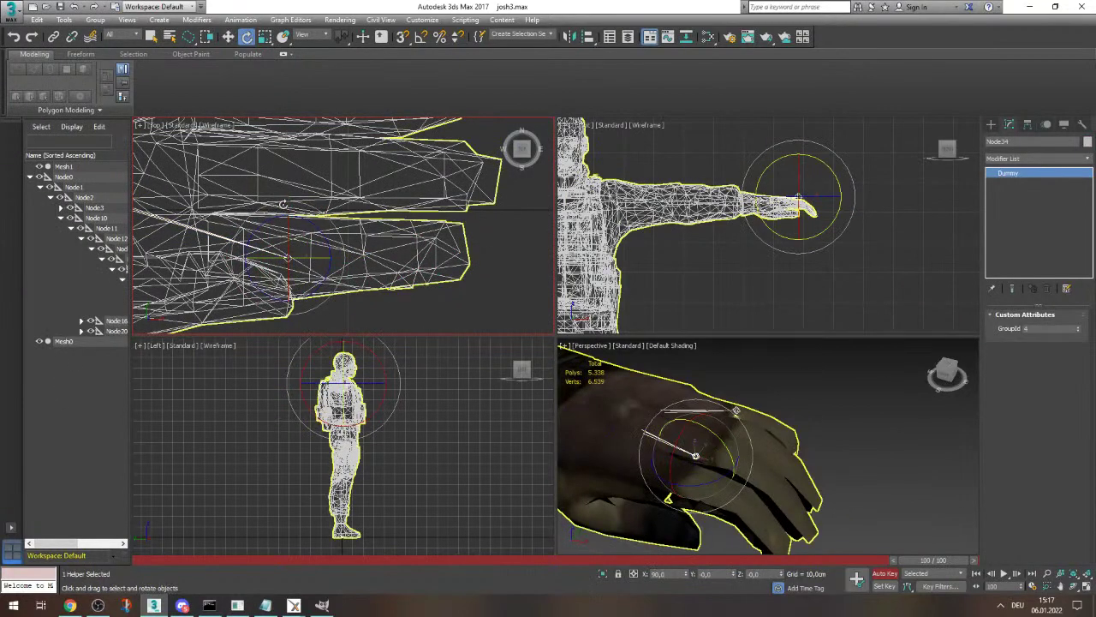
left_click_drag(257, 224, 286, 232)
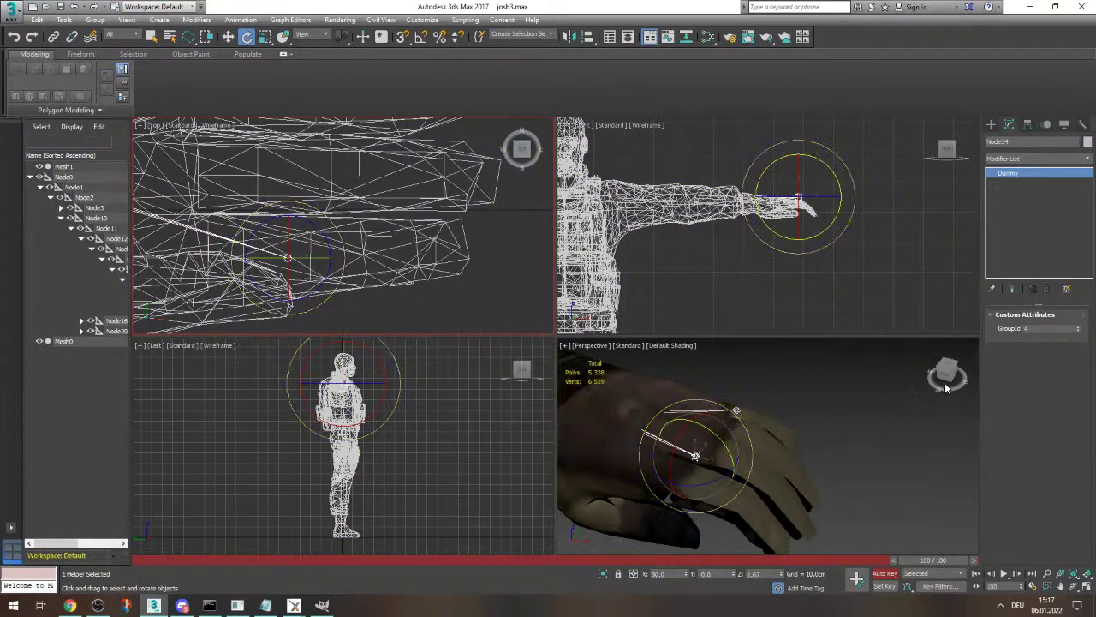
- Resume envelope editing on Mesh0 and select finger bone Node34 at its joint in the Perspective view
left_click_drag(946, 388, 859, 489)
left_click(692, 496)
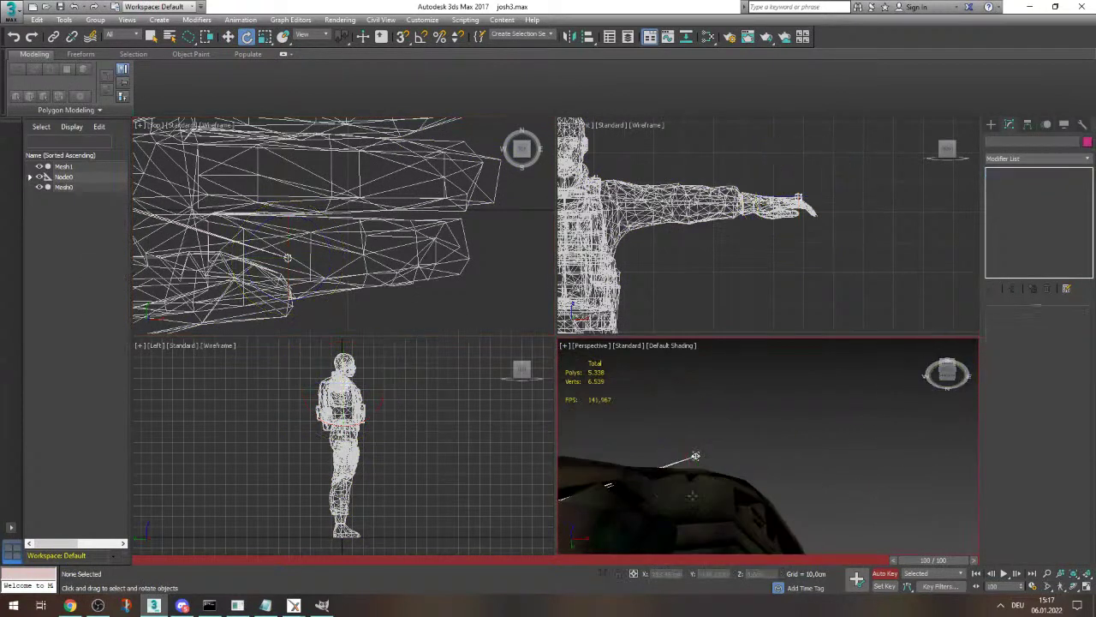
left_click(693, 496)
left_click(1042, 333)
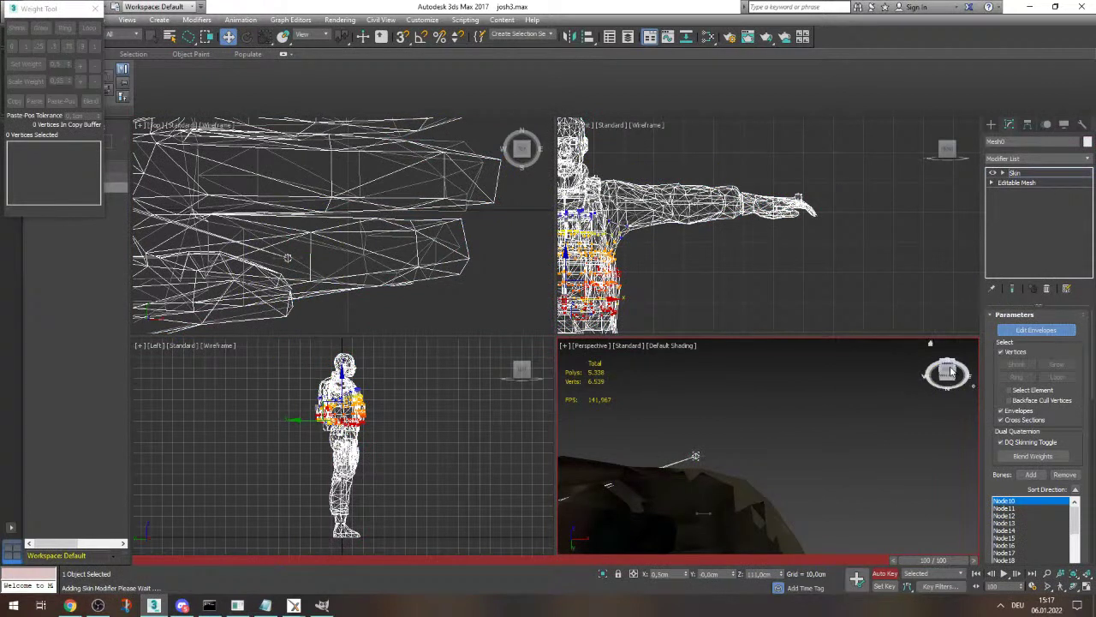
left_click_drag(949, 370, 735, 377)
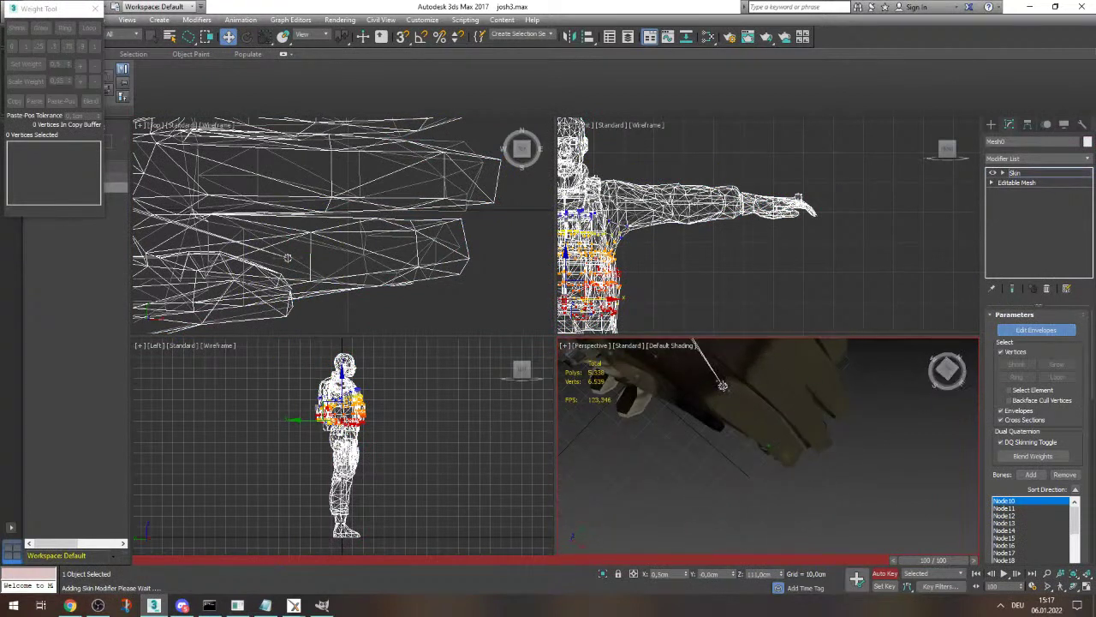
left_click(723, 385)
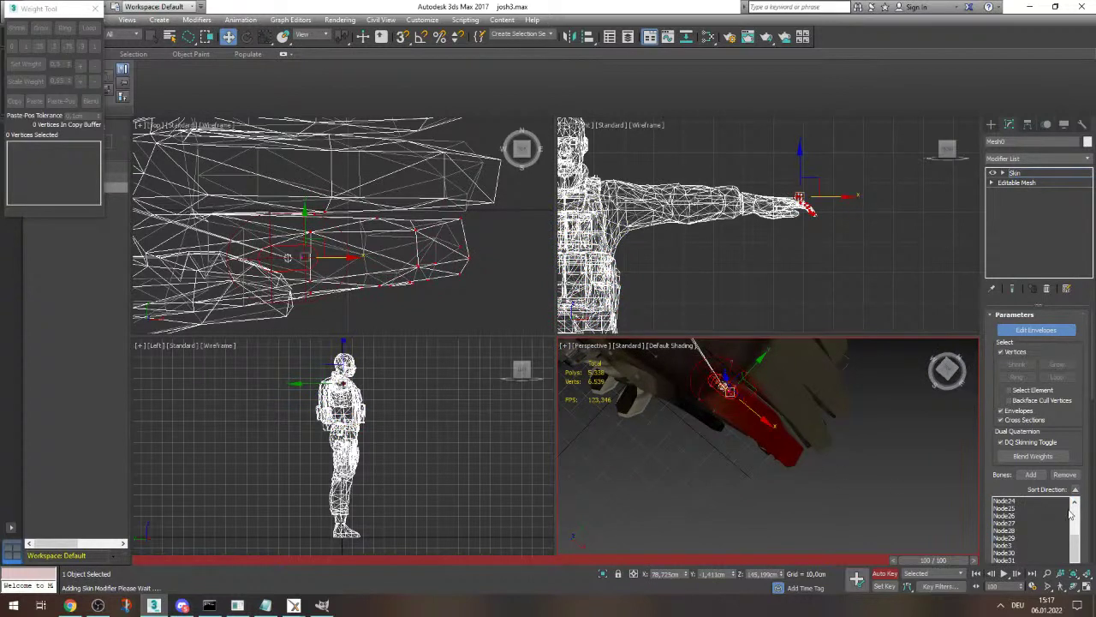
- Lasso the finger's vertices in the Perspective view, exclude the thumb vertices and set the weight to 1 for Node34
scroll(789, 454, "up", 3)
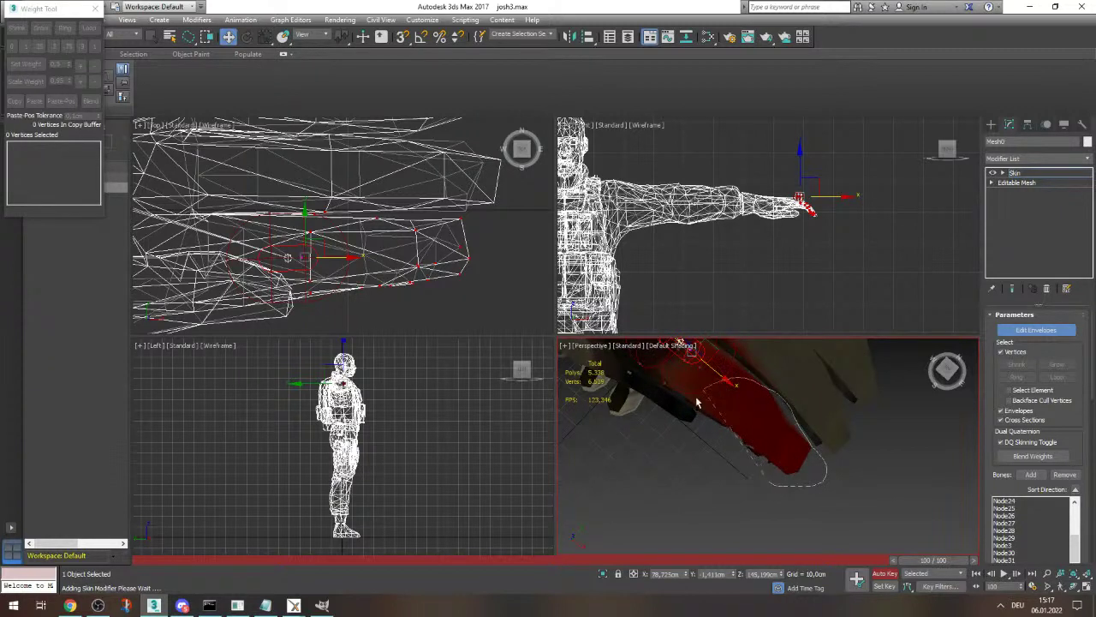
left_click_drag(704, 435, 714, 439)
left_click_drag(947, 370, 945, 358)
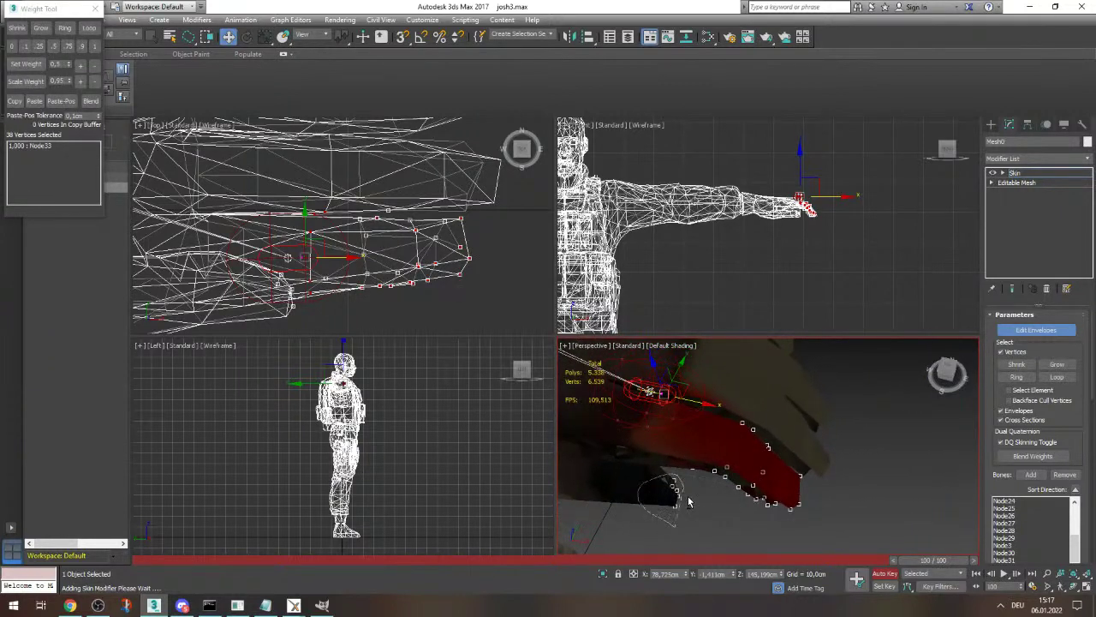
left_click_drag(690, 502, 695, 516, "alt")
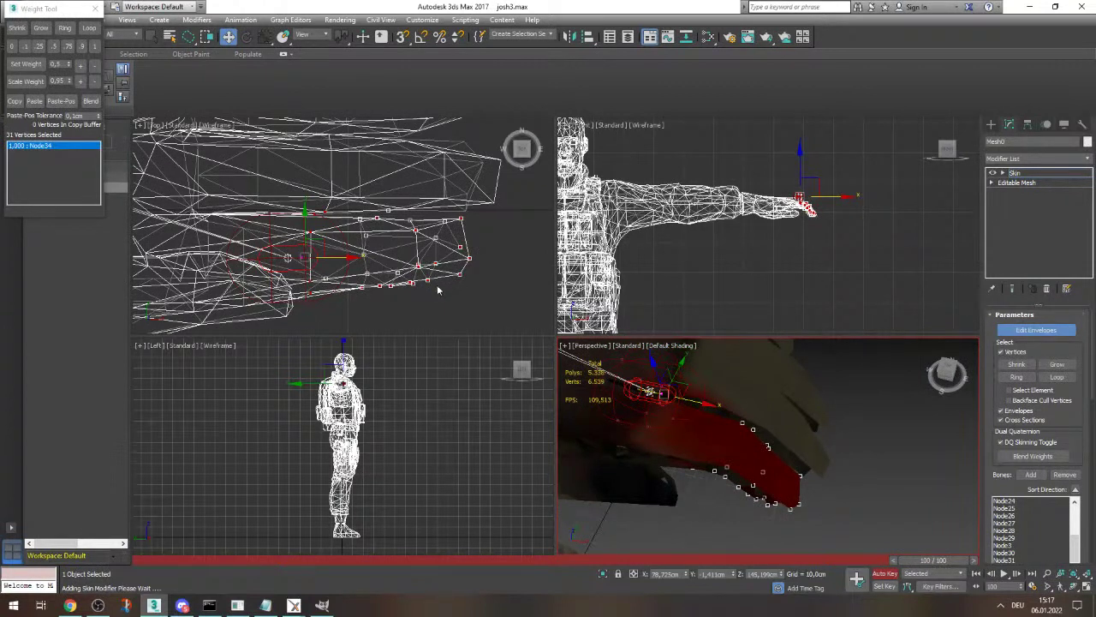
- Lasso the same finger's vertices in the Top view, adding the missed ones, and set their weight to 1 for Node34
left_click_drag(473, 309, 382, 317)
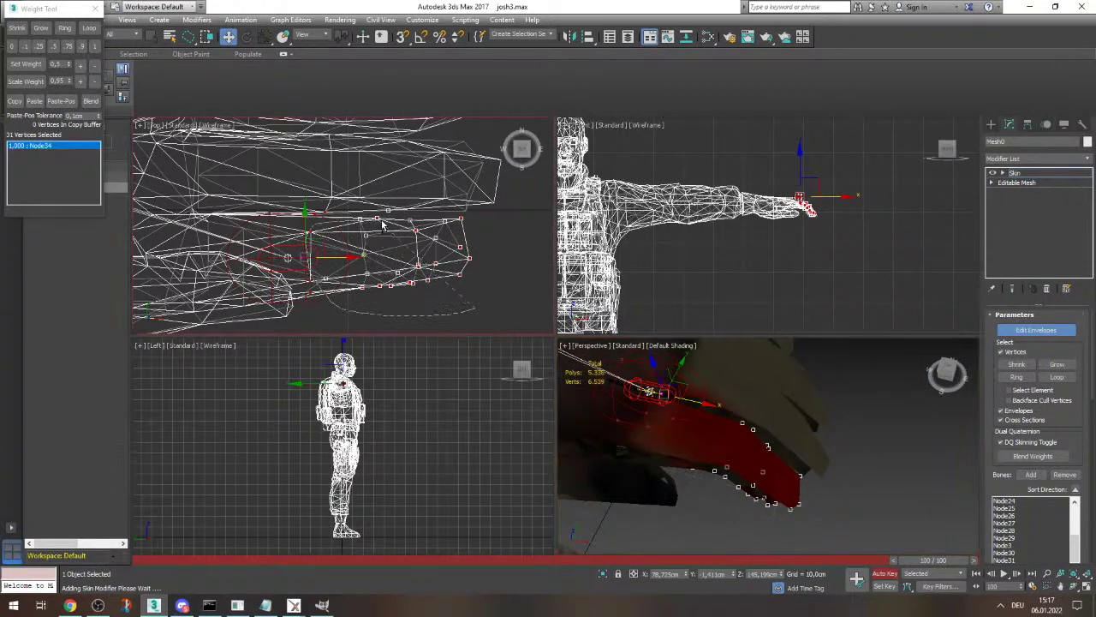
left_click_drag(382, 224, 396, 229)
left_click_drag(391, 323, 398, 319, "ctrl")
left_click(96, 47)
- Rotate finger bone Node34 to about 23° on X in the Perspective view and inspect which vertices fail to follow
left_click(651, 390)
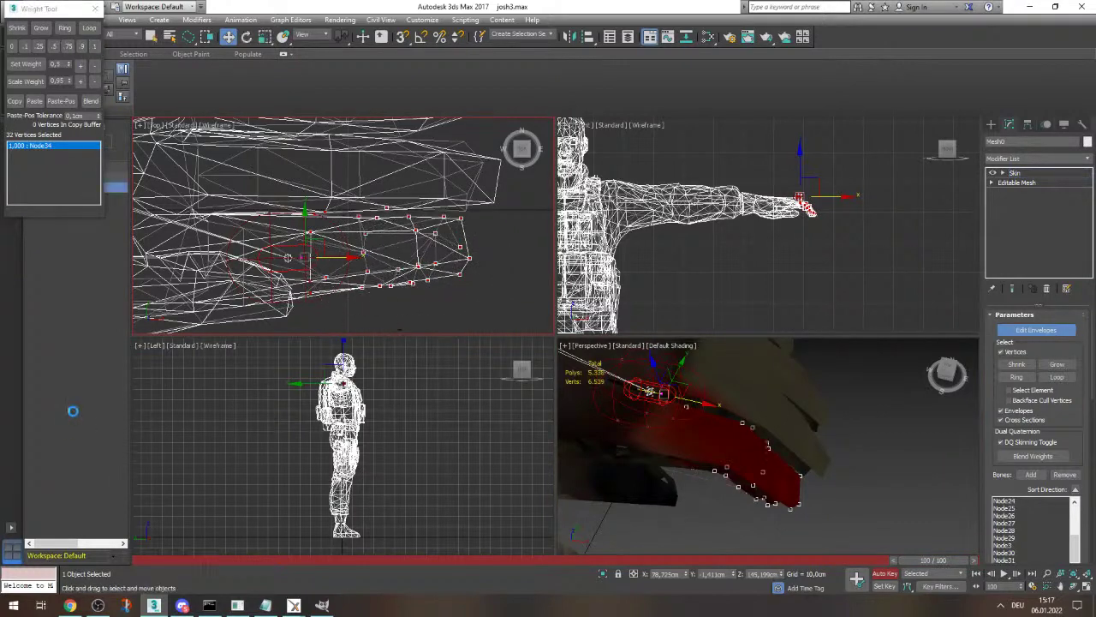
key("e")
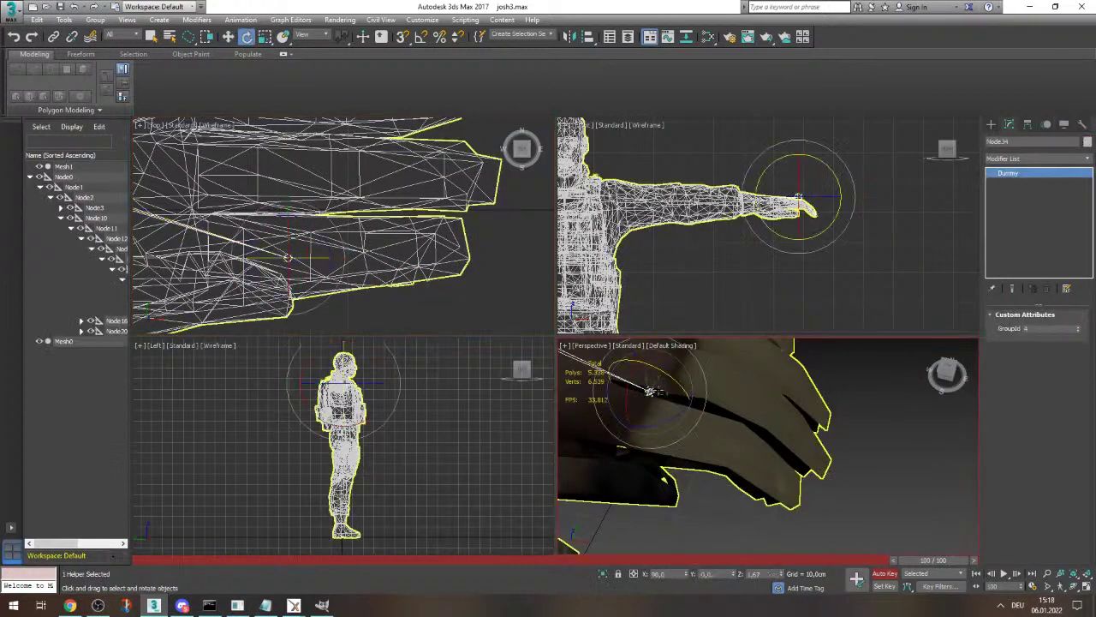
left_click_drag(575, 348, 721, 375)
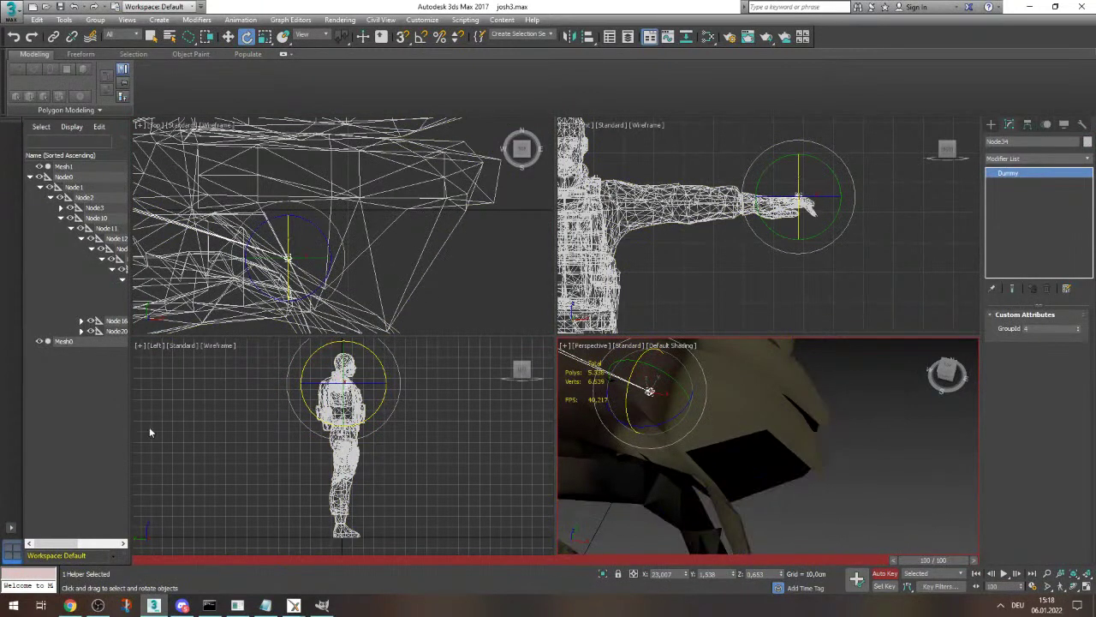
left_click(105, 429)
middle_click_drag(855, 401, 774, 408, "alt")
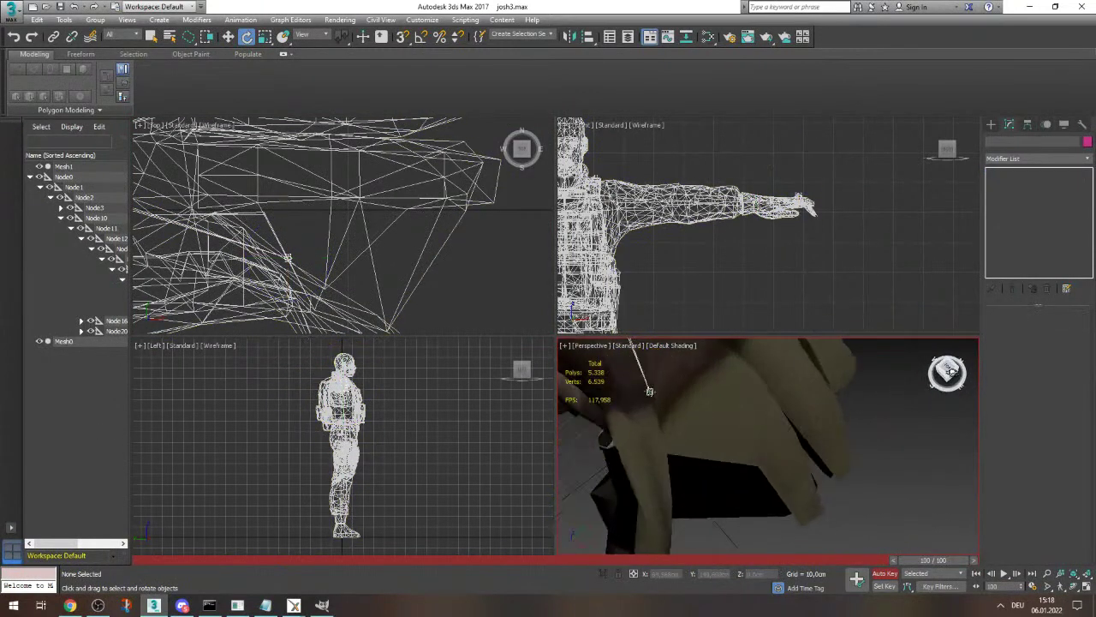
scroll(745, 410, "down", 4)
scroll(704, 412, "up", 3)
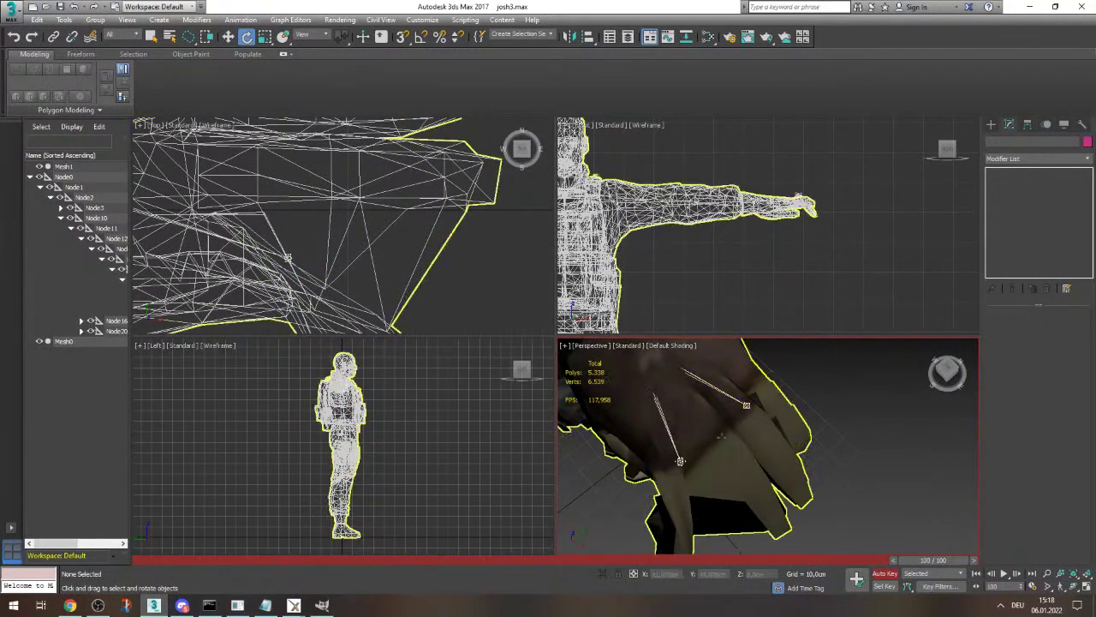
- Resume envelope editing on Mesh0 with vertex selection enabled and select the neighbouring finger bone Node35
left_click(770, 420)
left_click(1045, 331)
left_click(999, 352)
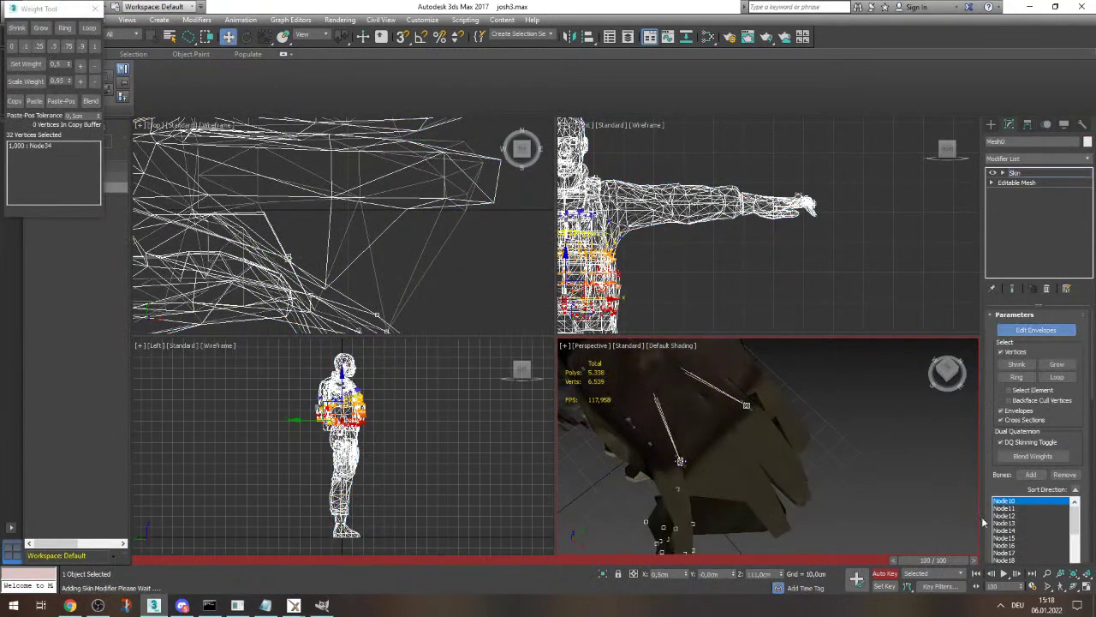
left_click(1005, 515)
key("Down")
key("Down")
key("Down")
key("Down")
key("Down")
key("Down")
key("Down")
key("Down")
key("Down")
key("Down")
key("Down")
key("Down")
key("Down")
key("Down")
key("Down")
key("Down")
key("Down")
key("Down")
key("Down")
key("Down")
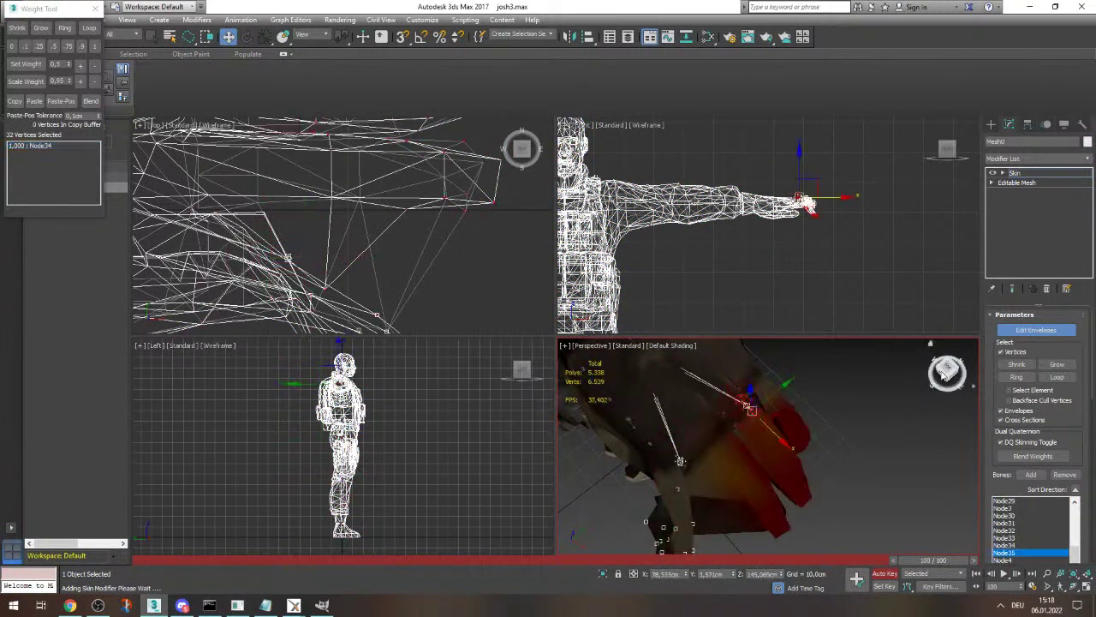
- Lasso the vertices of the remaining fingers and set their weight to 1 for Node35
left_click_drag(944, 376, 953, 366)
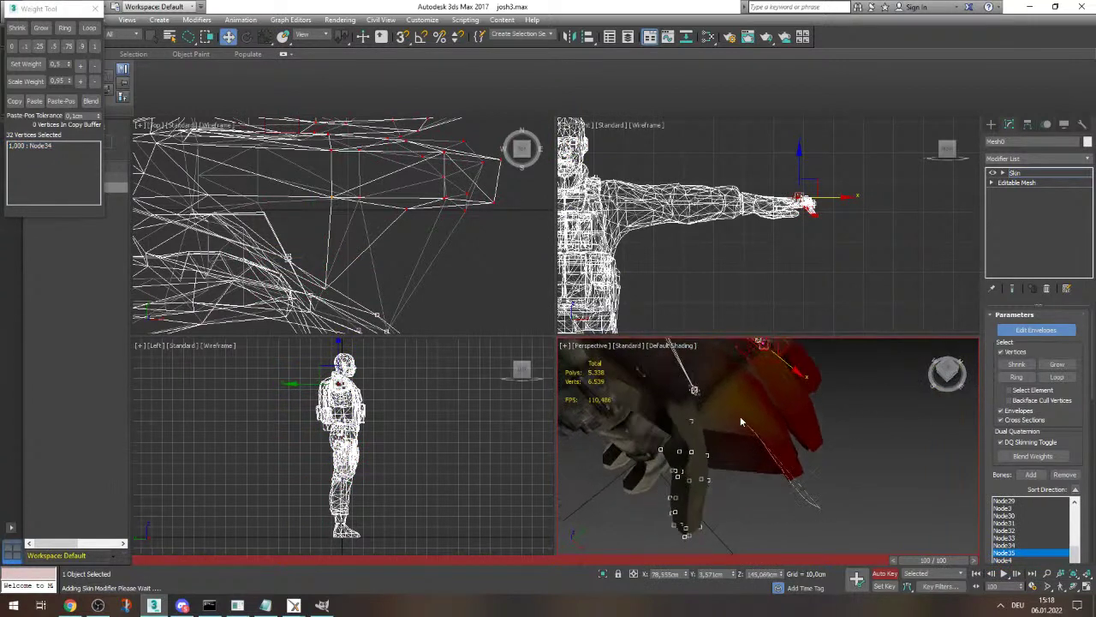
mouse_move(741, 418)
left_mouse_down()
mouse_move(753, 364)
mouse_move(887, 443)
left_mouse_up()
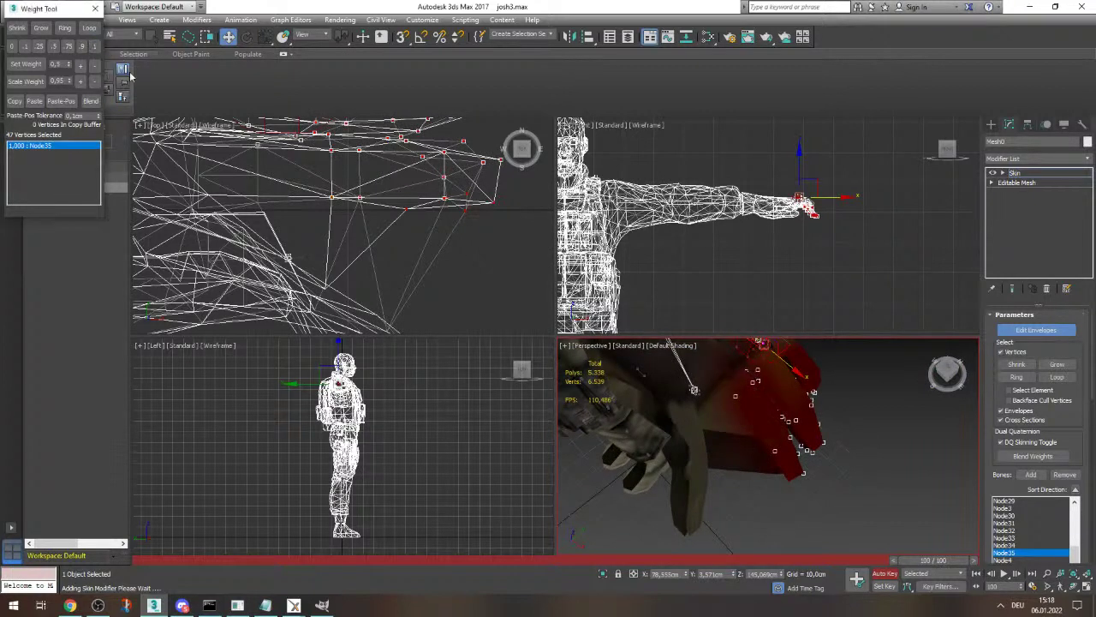
key("ctrl+z")
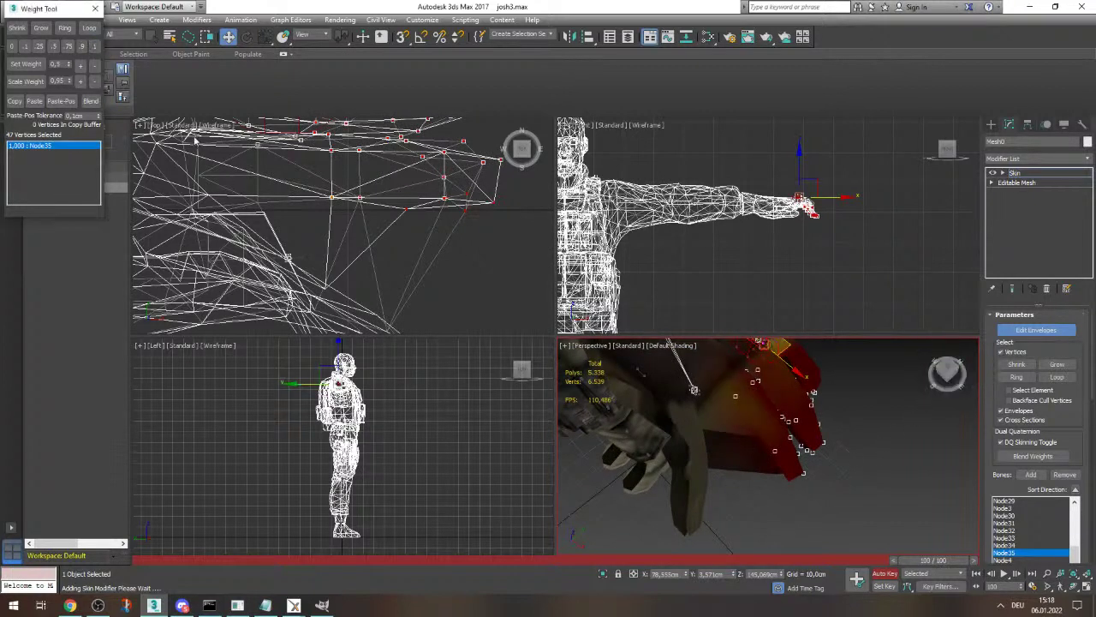
- Select the stray vertex at the outer corner of the stretched finger surface and set its weight to 1 for Node35
left_click_drag(946, 375, 911, 397)
scroll(778, 453, "down", 5)
scroll(758, 452, "up", 8)
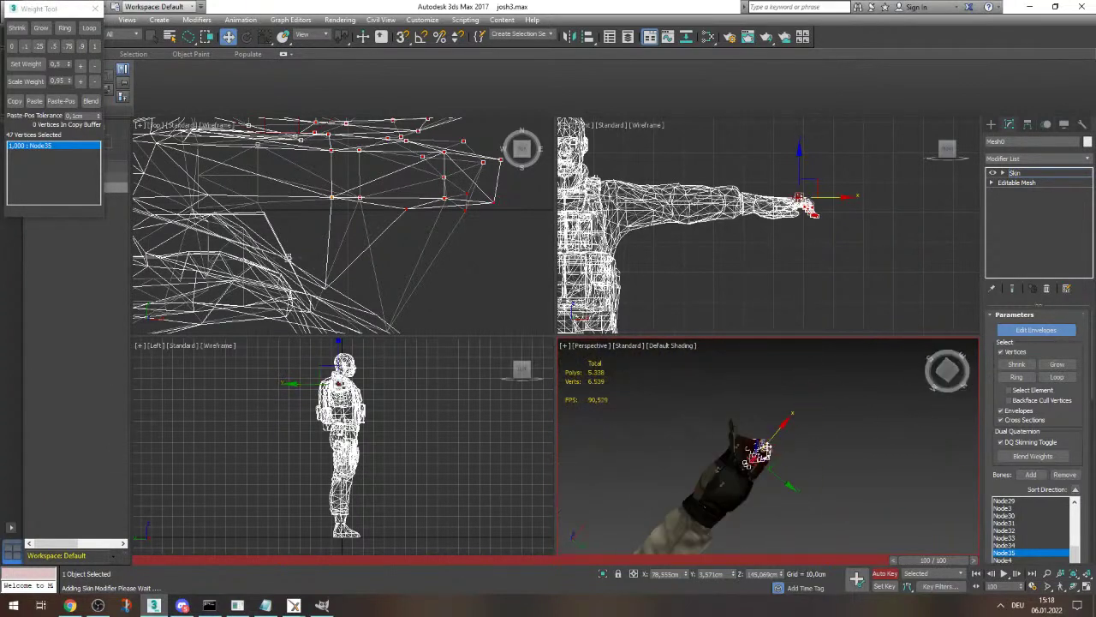
left_click_drag(745, 449, 729, 451)
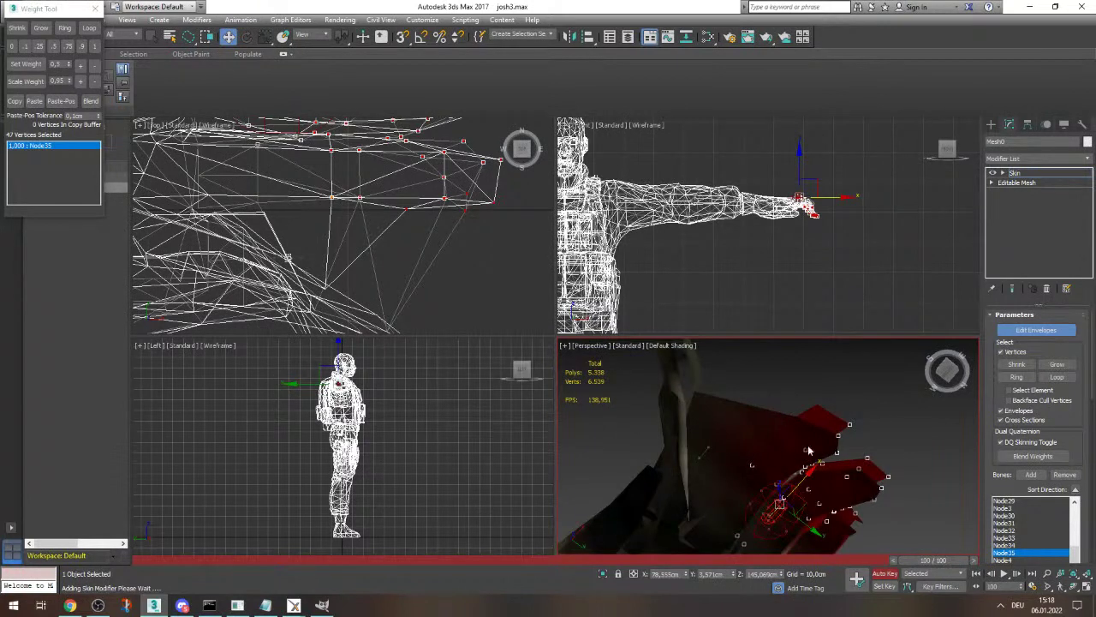
mouse_move(946, 372)
left_mouse_down()
mouse_move(957, 357)
mouse_move(952, 368)
left_mouse_up()
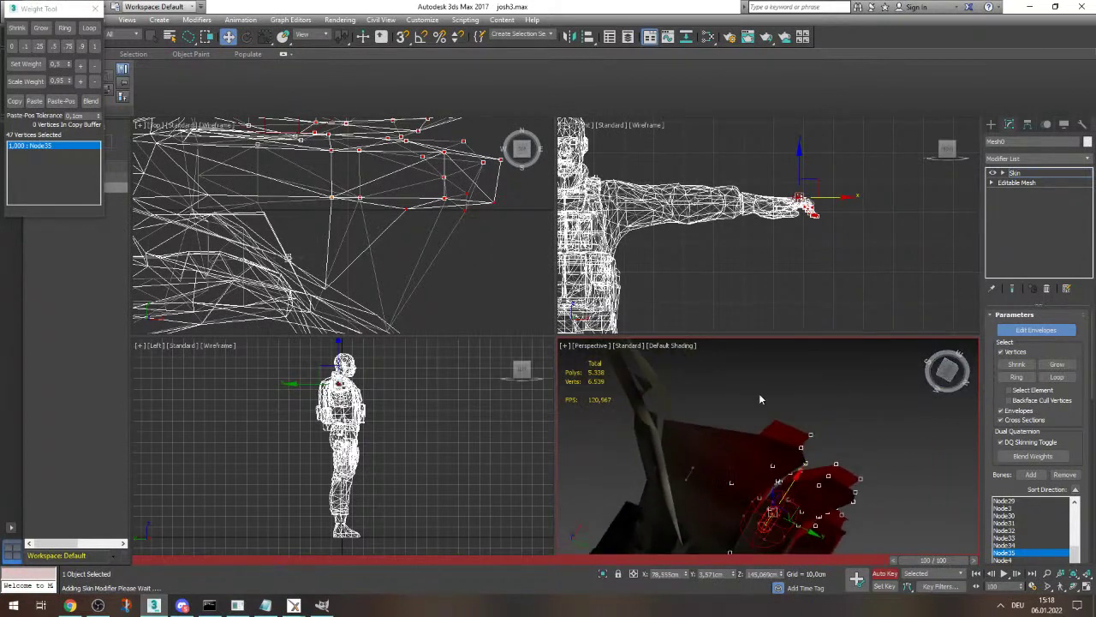
left_click(666, 420)
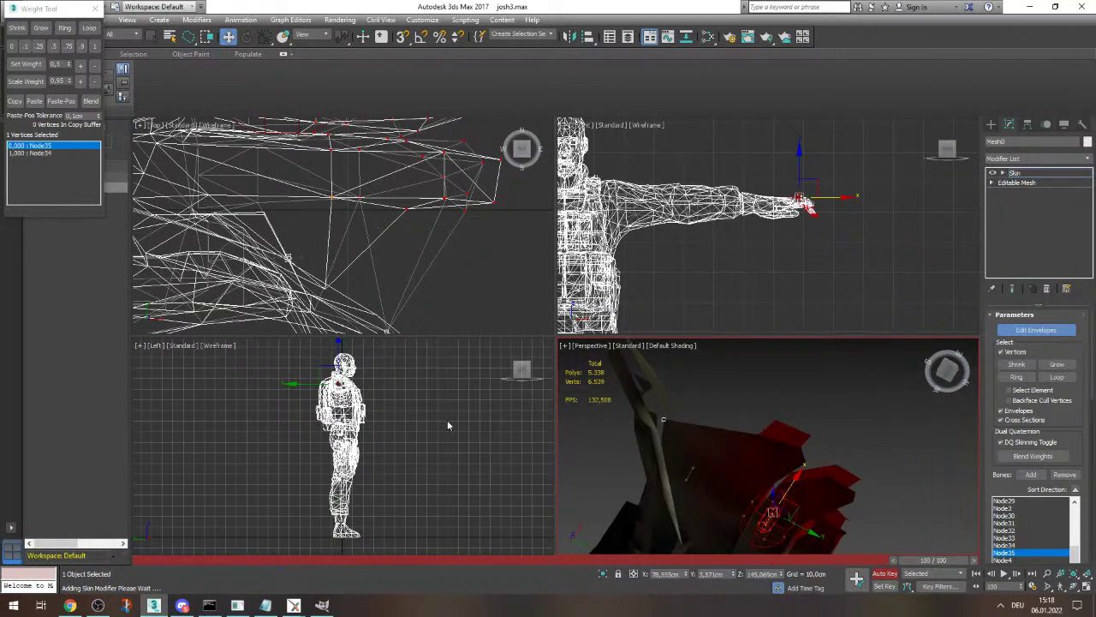
left_click(95, 47)
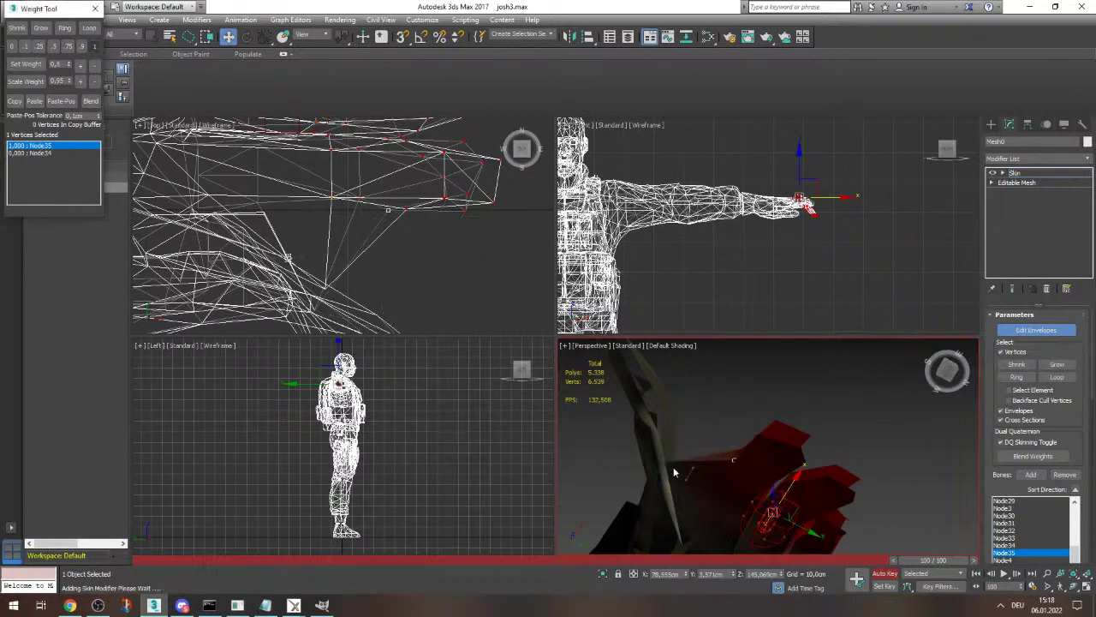
- Select the two vertices on the finger's side edge and set their weight to 1 for Node35
scroll(670, 468, "up", 5)
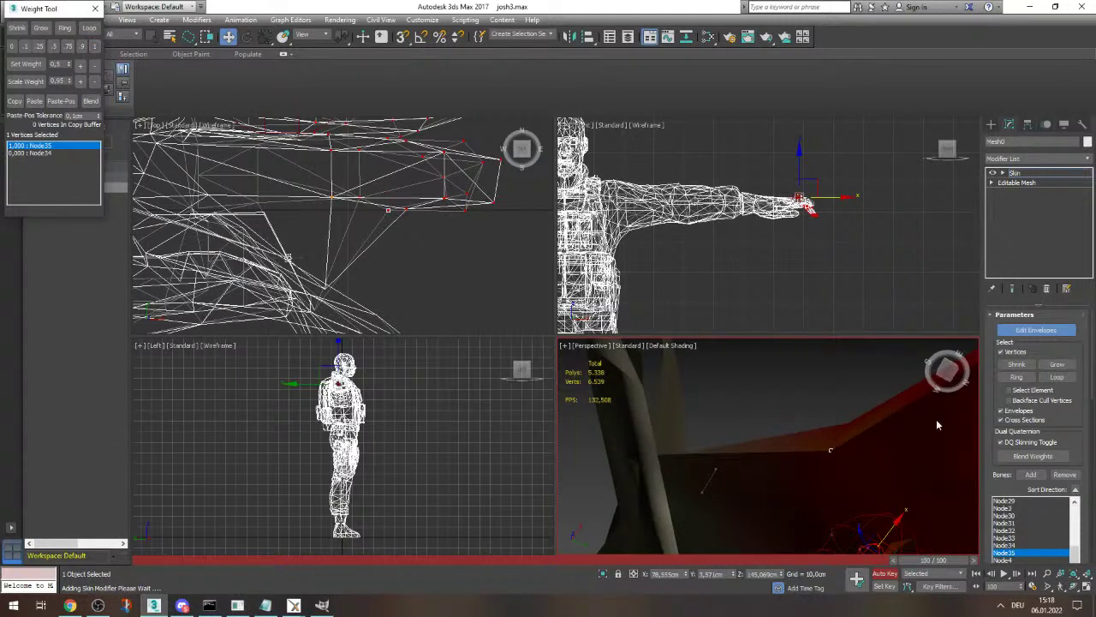
mouse_move(947, 370)
left_mouse_down()
mouse_move(935, 346)
mouse_move(937, 357)
left_mouse_up()
left_click_drag(826, 376, 822, 373)
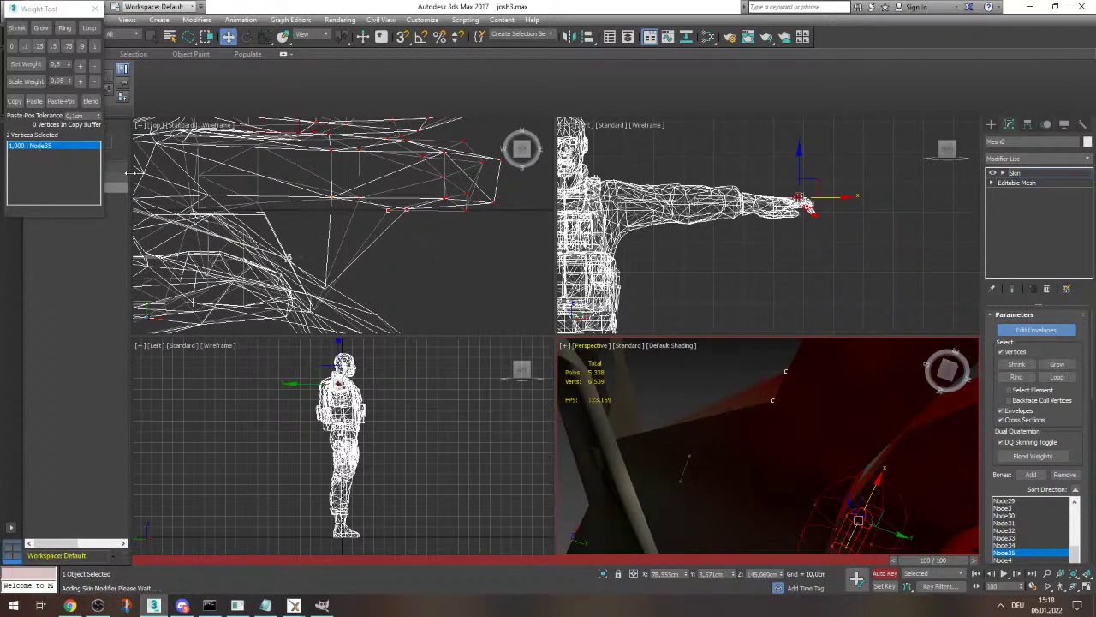
- Select the stretched vertex beside the bent finger and move its full weight of 1 from Node34 to Node35
middle_click(356, 218)
scroll(708, 425, "down", 2)
scroll(648, 438, "up", 3)
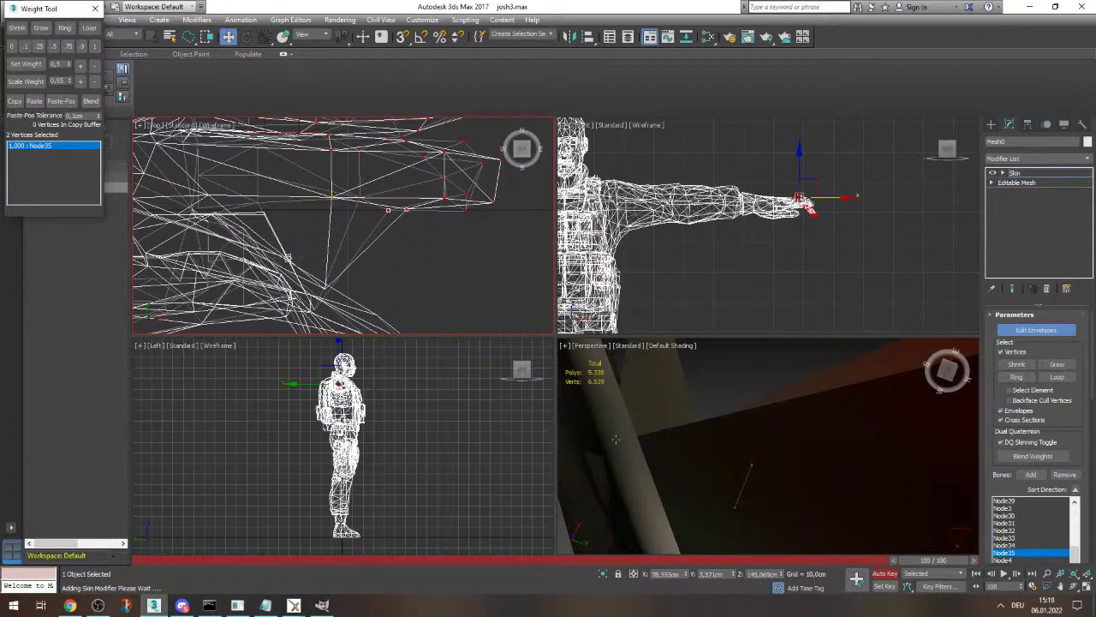
left_click(616, 439)
left_click(94, 47)
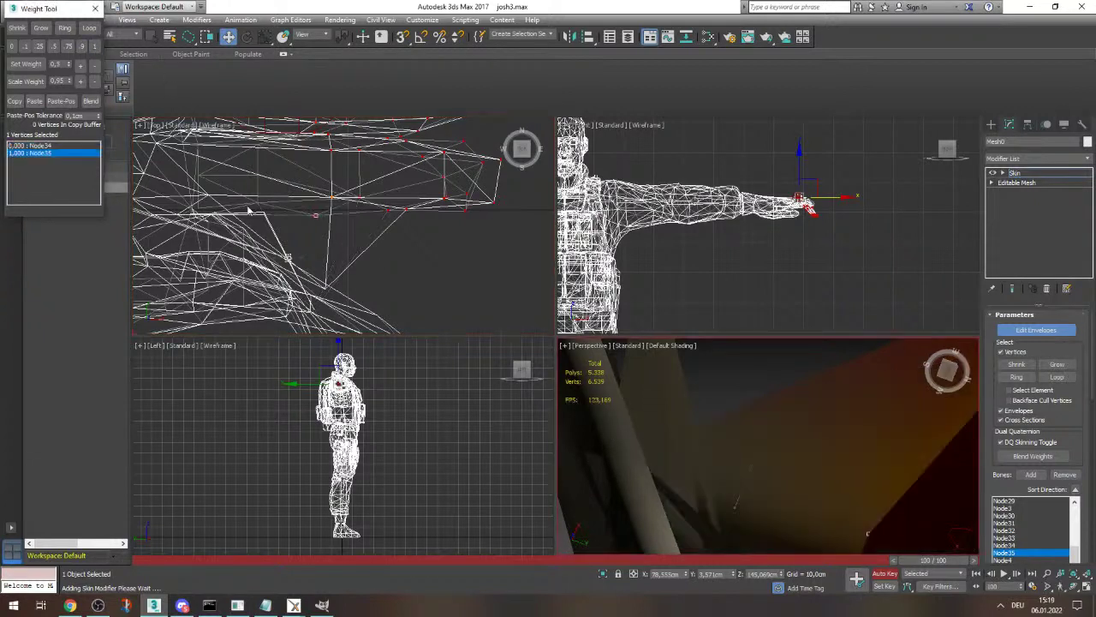
- Assign the last stretched vertex between the bent finger and its neighbour to Node35 with a weight of 1
scroll(798, 395, "down", 3)
scroll(770, 401, "up", 3)
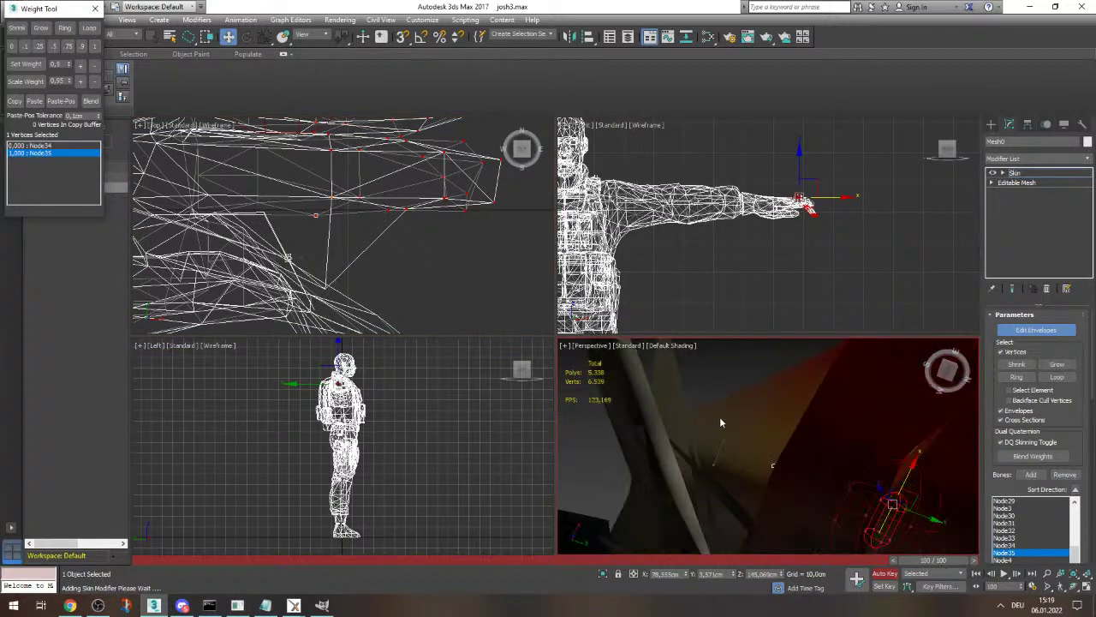
left_click(683, 415)
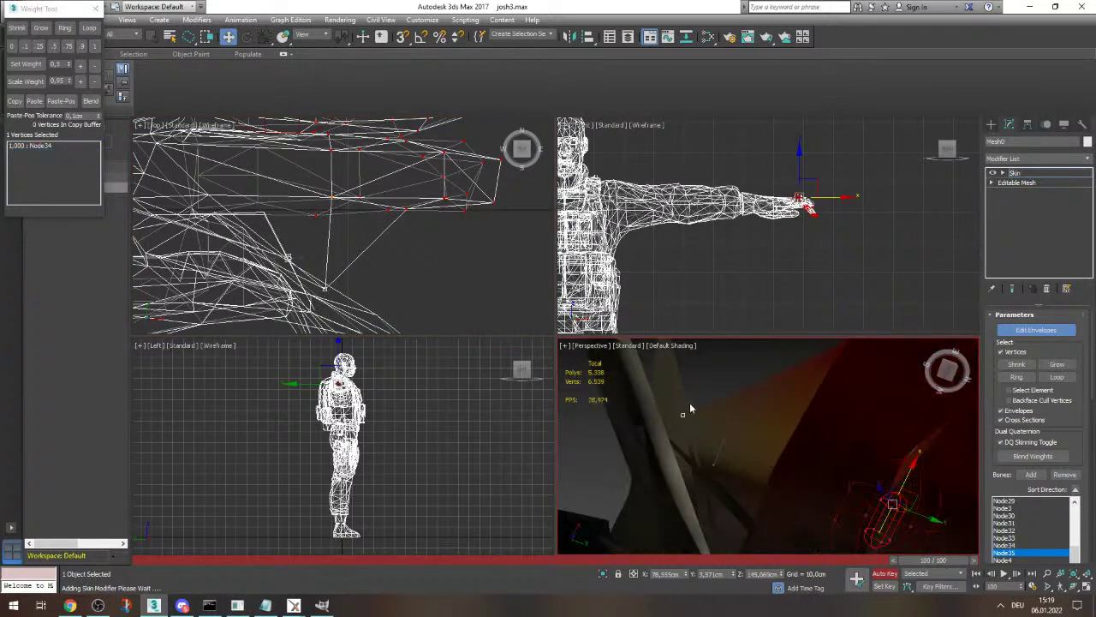
left_click(688, 414)
left_click(682, 415)
left_click(93, 48)
scroll(784, 378, "down", 5)
scroll(787, 378, "up", 5)
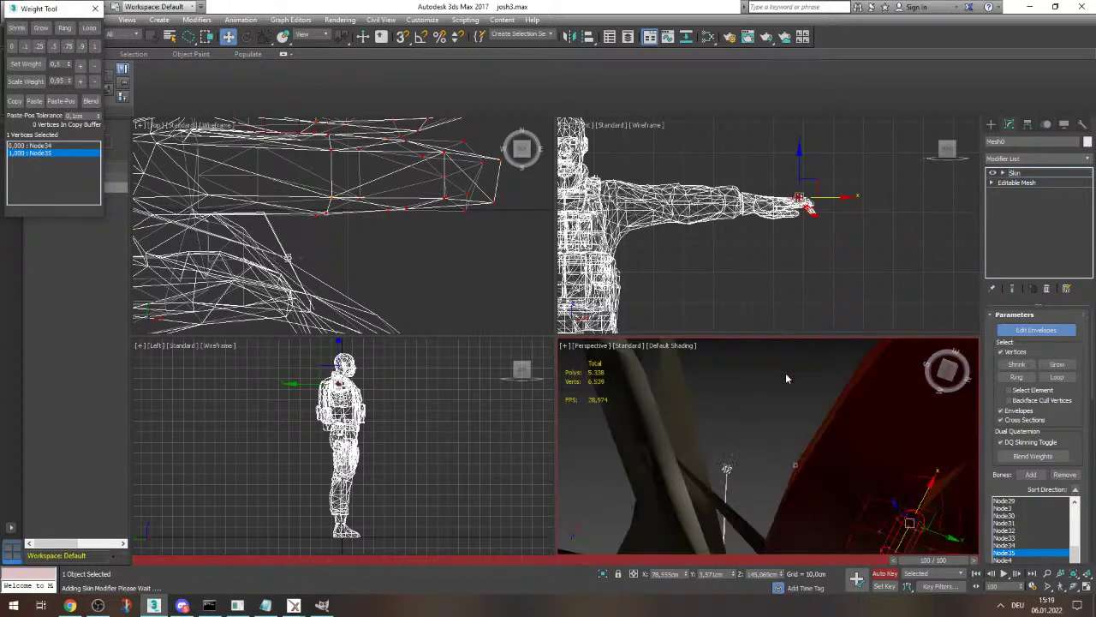
- Make Node34 the active bone, select the vertices of the bent outer finger, and set their weight to 1
left_click(1013, 544)
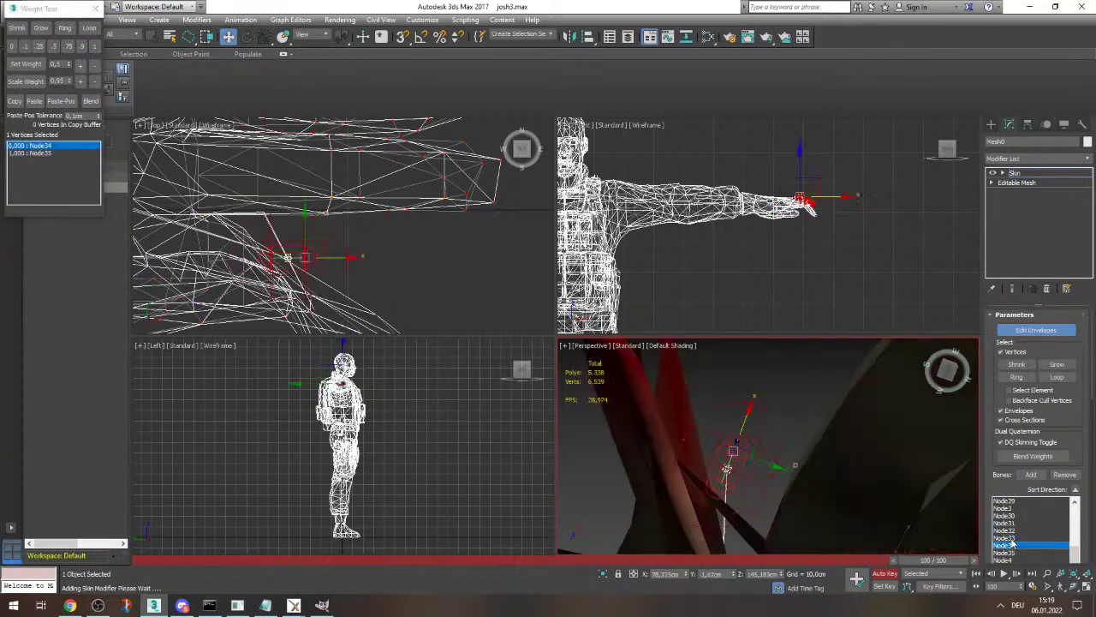
scroll(766, 473, "down", 4)
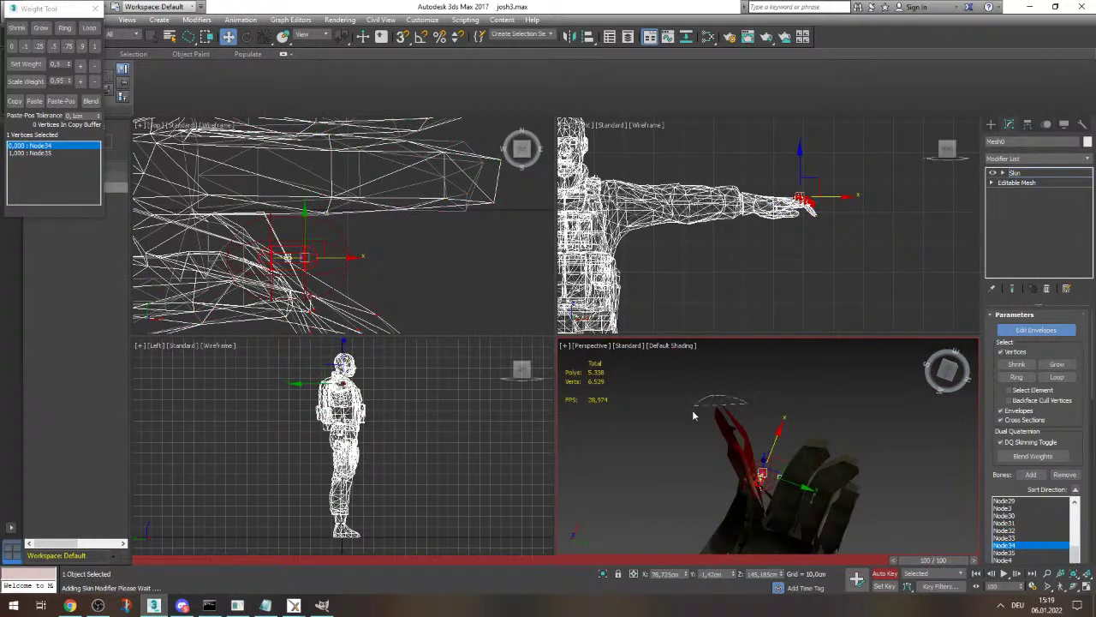
left_click_drag(756, 469, 768, 449)
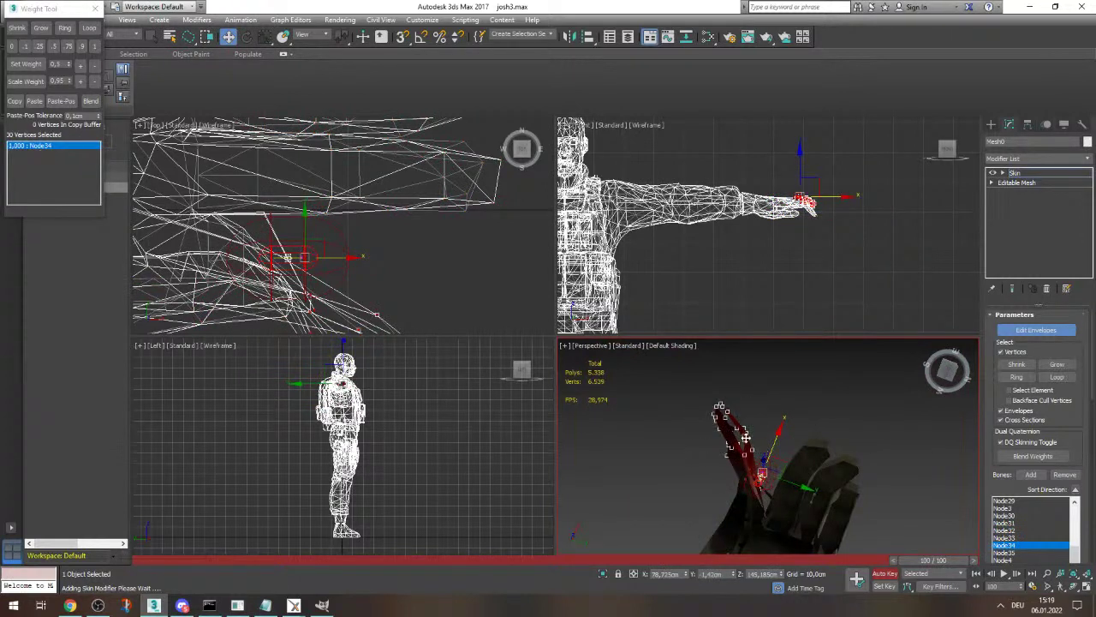
left_click(95, 47)
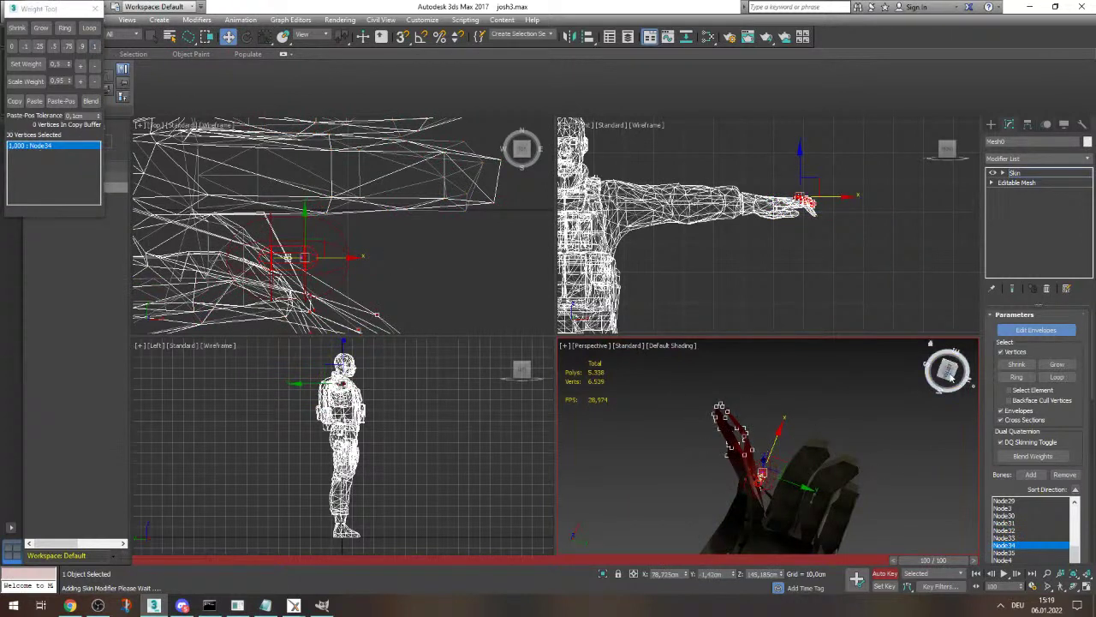
left_click_drag(952, 372, 735, 428)
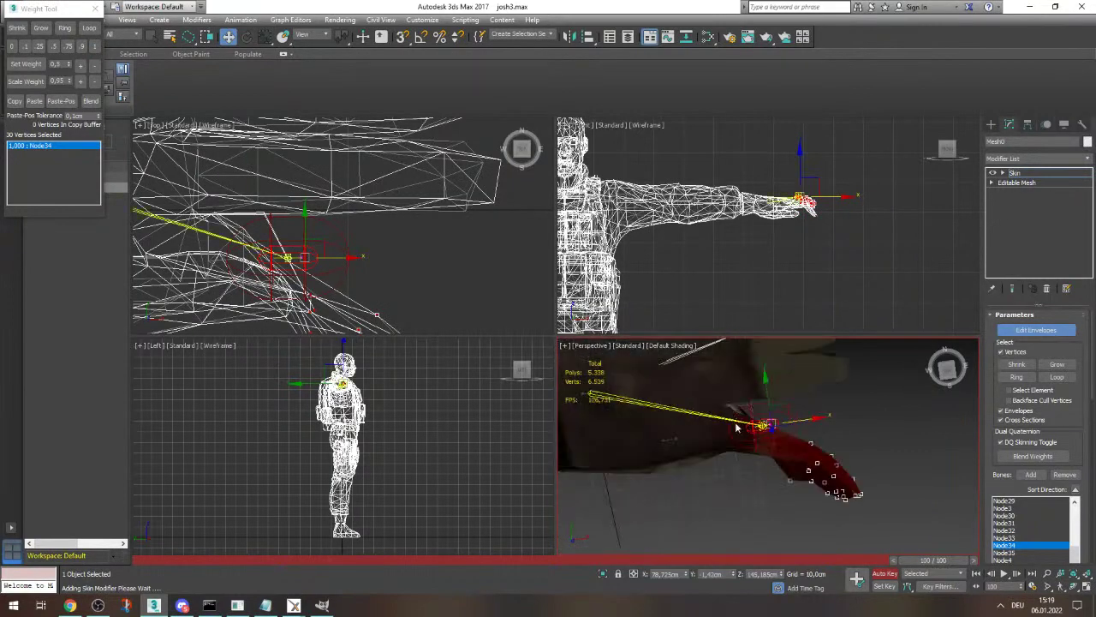
- Leave Skin envelope editing and deselect the mesh
left_click(745, 511)
left_click_drag(925, 559, 949, 462)
key("w")
mouse_move(947, 370)
left_mouse_down()
mouse_move(918, 383)
mouse_move(968, 367)
left_mouse_up()
scroll(769, 446, "down", 10)
scroll(796, 421, "up", 8)
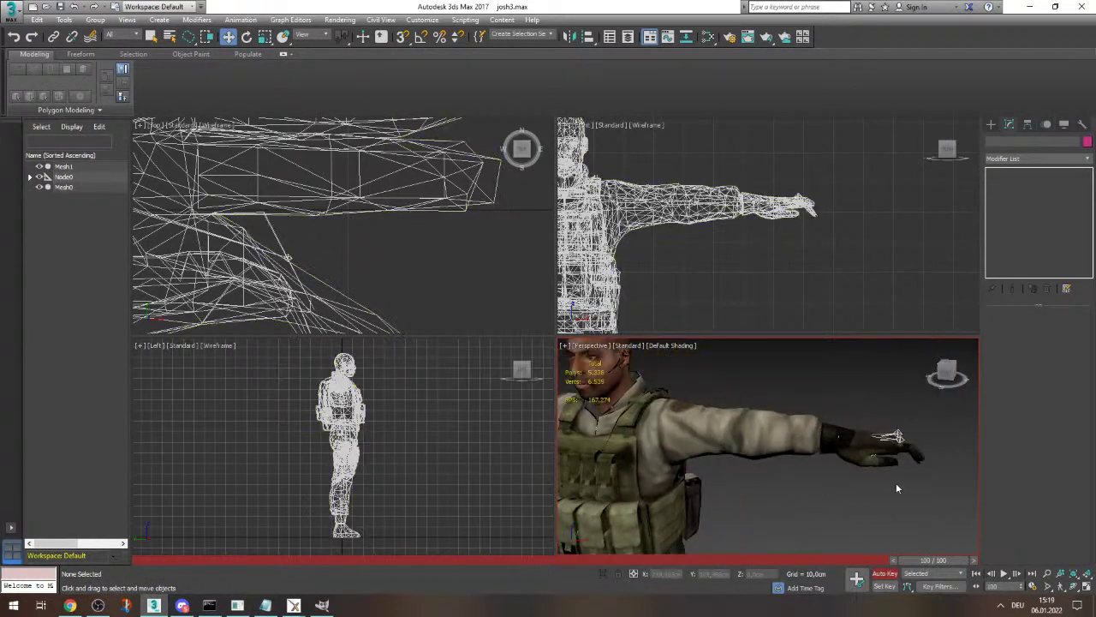
- Select the thumb bone Node33 and rotate it about 32 degrees around Z to test the thumb's deformation
scroll(897, 488, "up", 5)
scroll(793, 214, "up", 5)
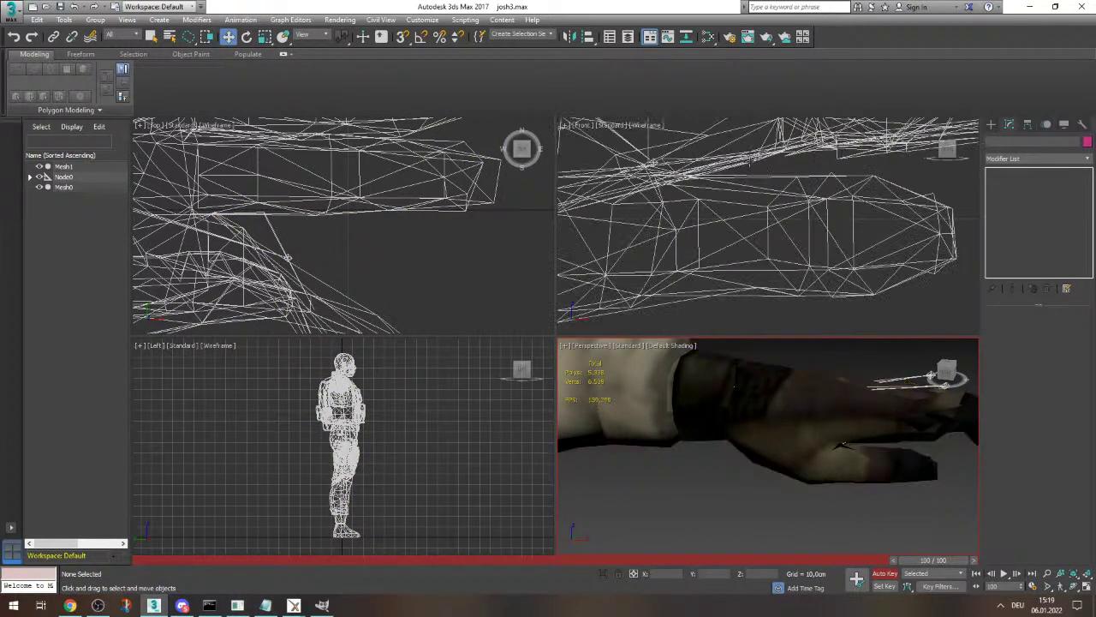
scroll(397, 259, "down", 10)
scroll(294, 242, "up", 5)
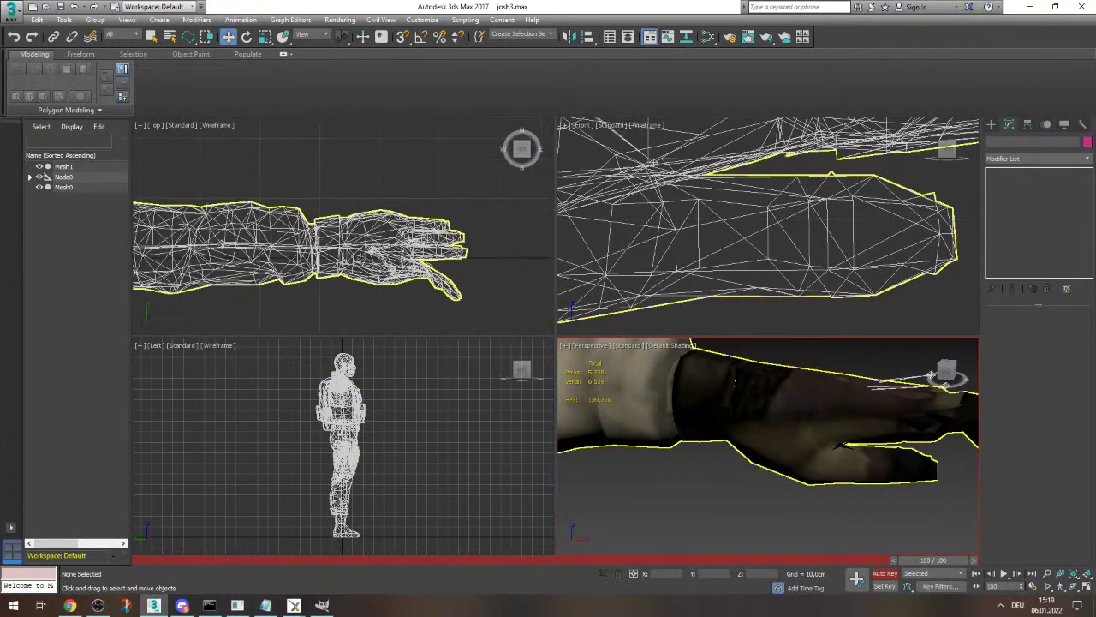
scroll(354, 246, "up", 8)
left_click(354, 246)
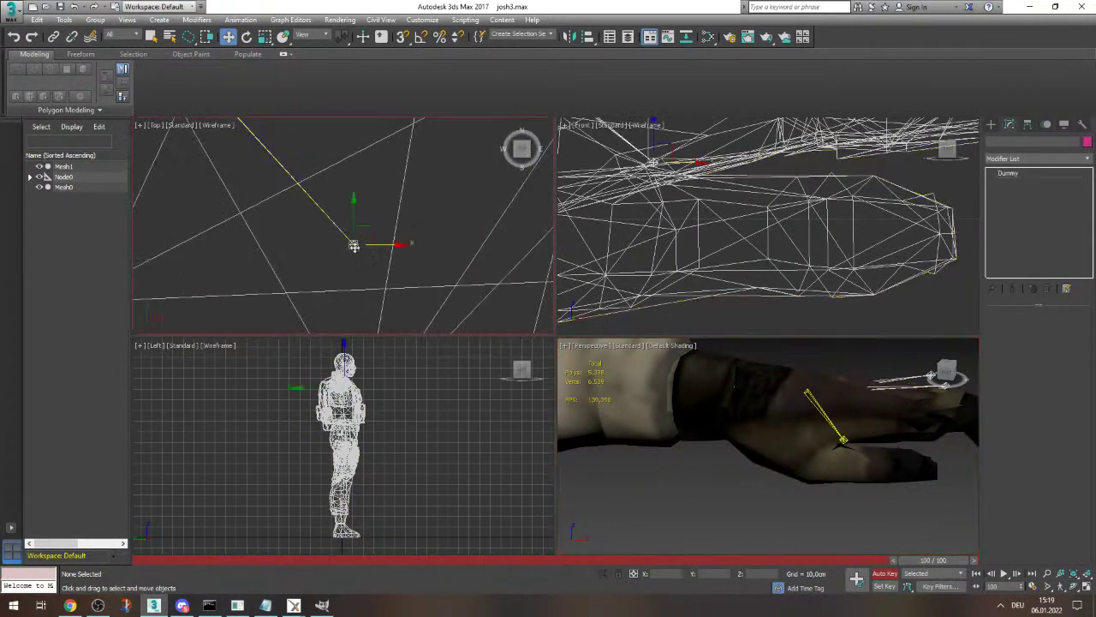
key("e")
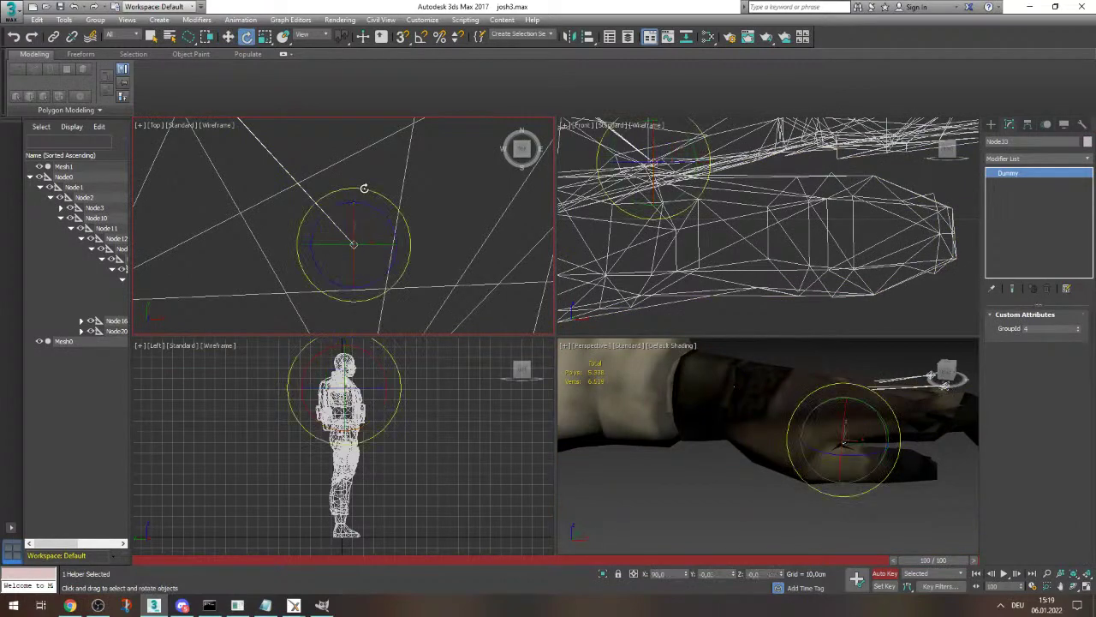
left_click_drag(364, 189, 409, 208)
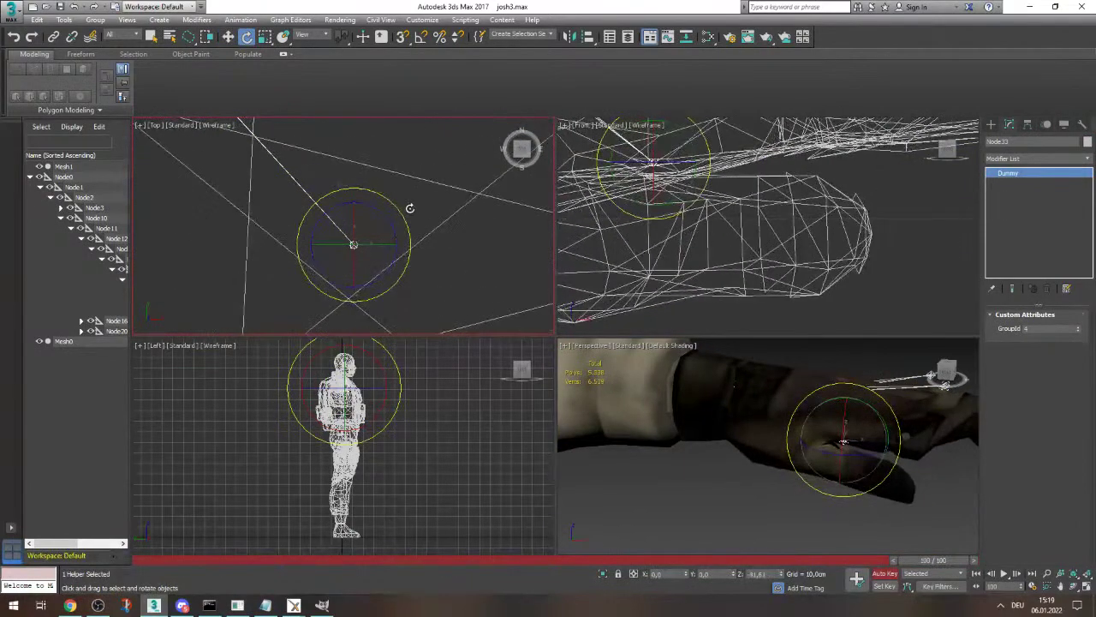
- Select the finger bone at the lower knuckle to check its name, and clear the selection
left_click(930, 526)
left_click_drag(947, 380, 945, 395)
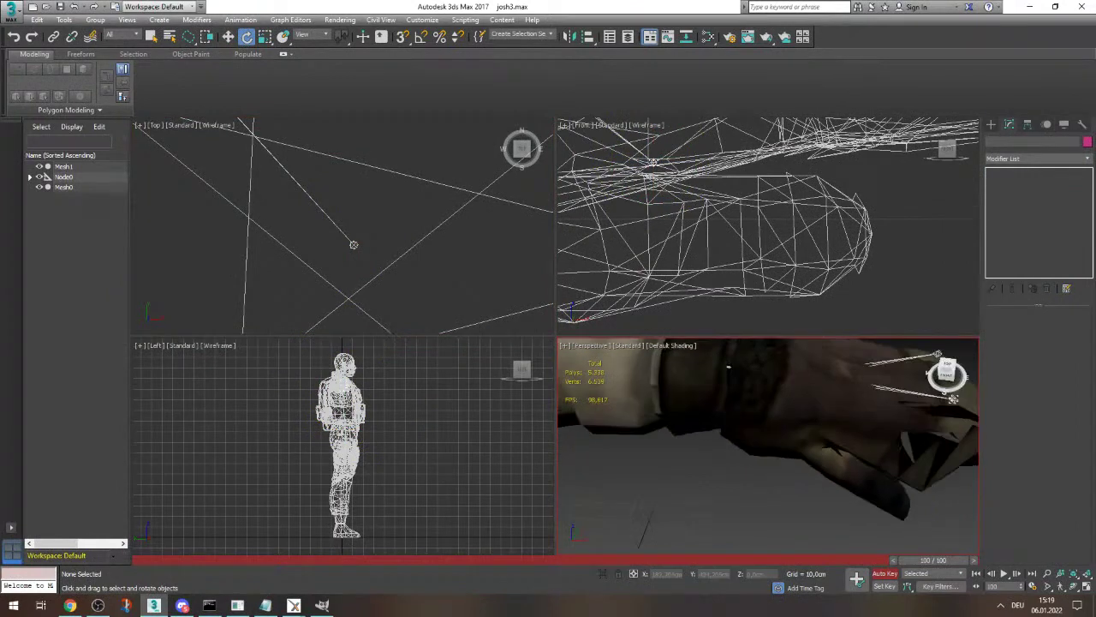
scroll(854, 416, "down", 2)
left_click(903, 404)
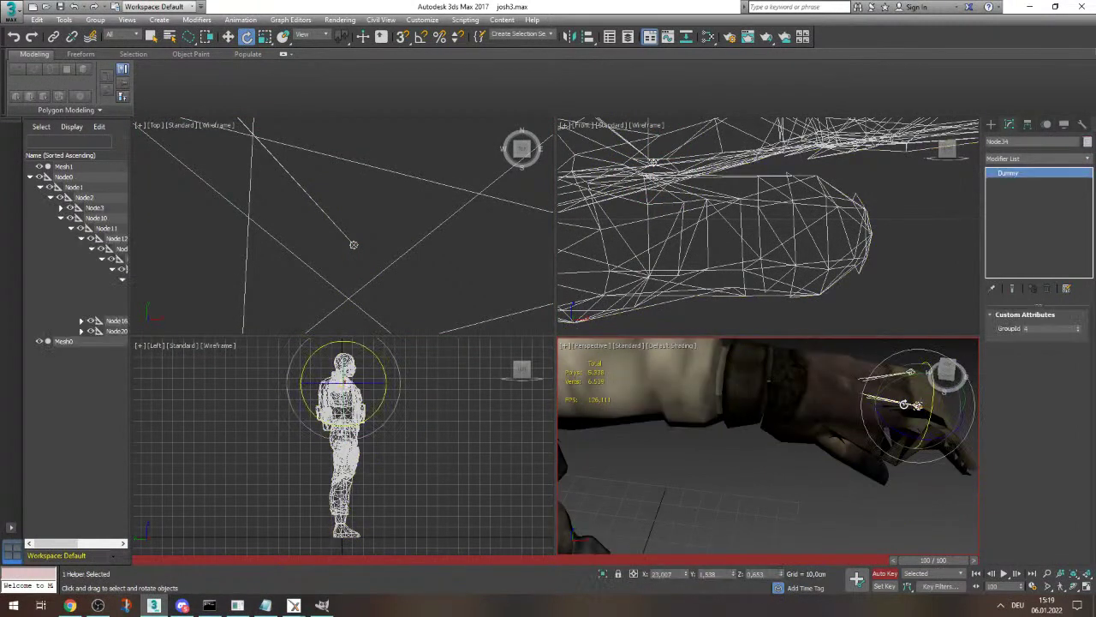
left_click(952, 494)
- Return to Skin envelope editing on Mesh0 and make Node34 the active bone
left_click(939, 441)
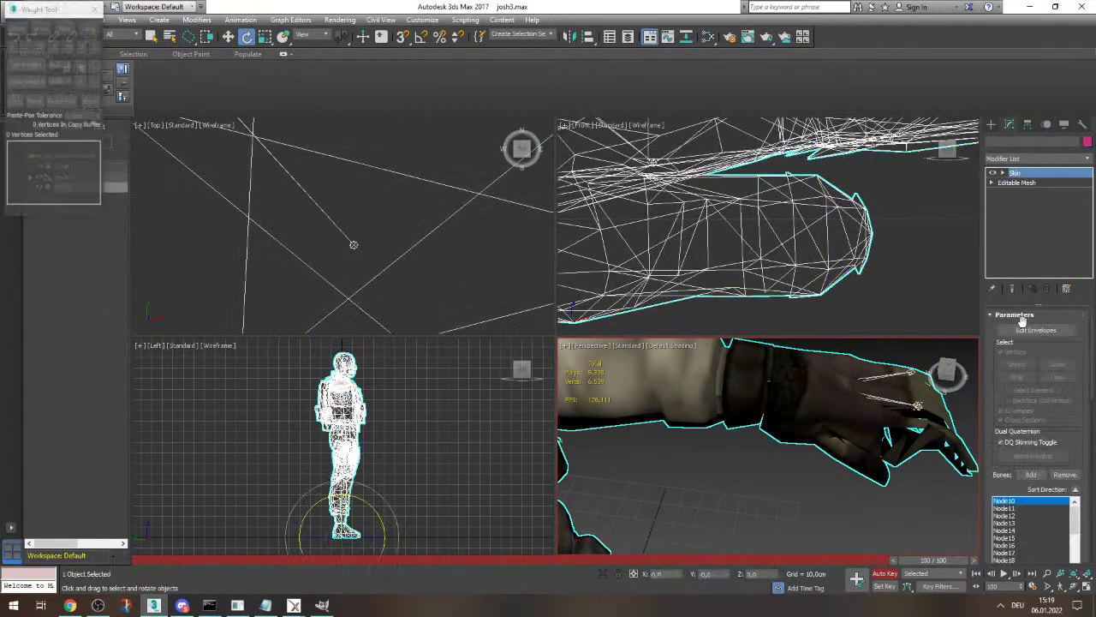
left_click(1037, 330)
left_click(1020, 509)
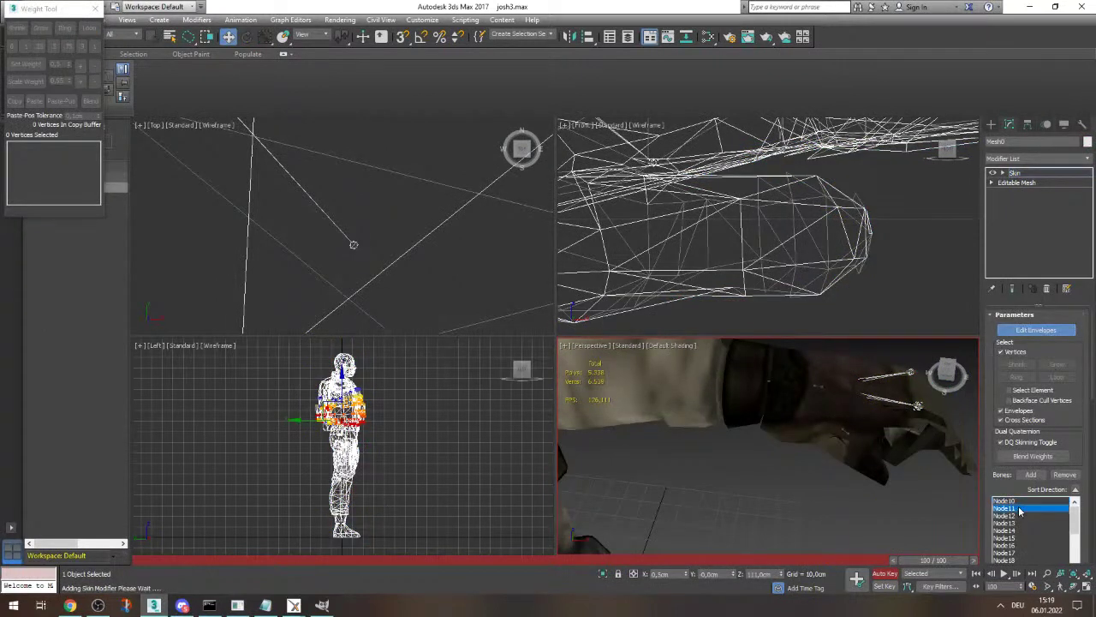
key("Down")
key("Down")
key("Down")
key("Down")
key("Down")
key("Down")
key("Down")
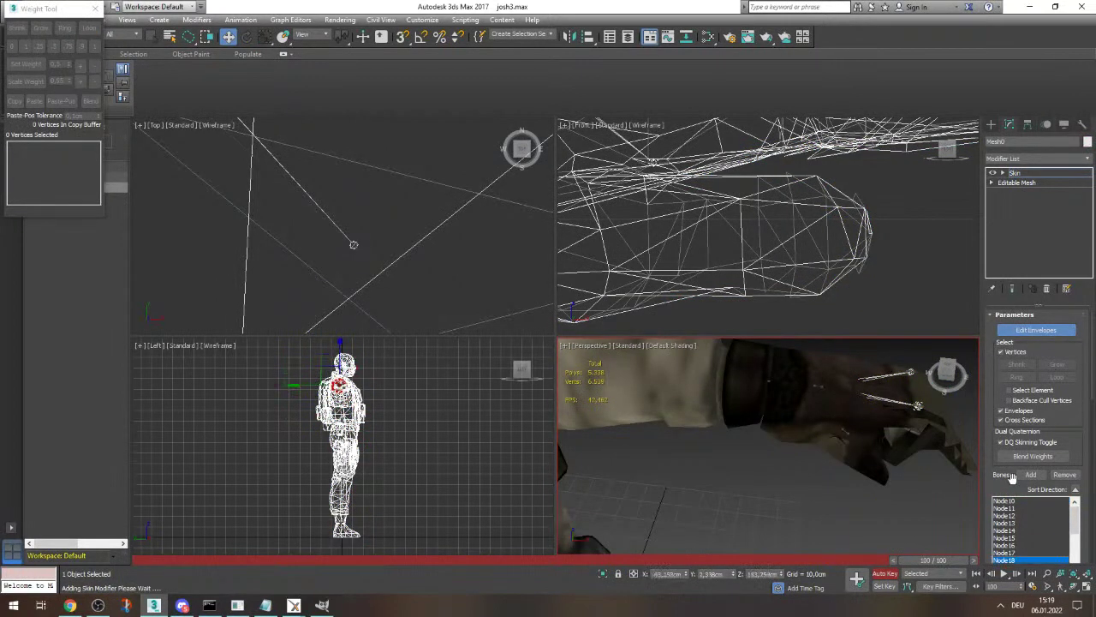
key("Down")
key("Down")
key("Down")
key("Down")
key("Down")
key("Down")
key("Down")
key("Down")
key("Down")
key("Down")
key("Down")
key("Down")
key("Down")
key("Down")
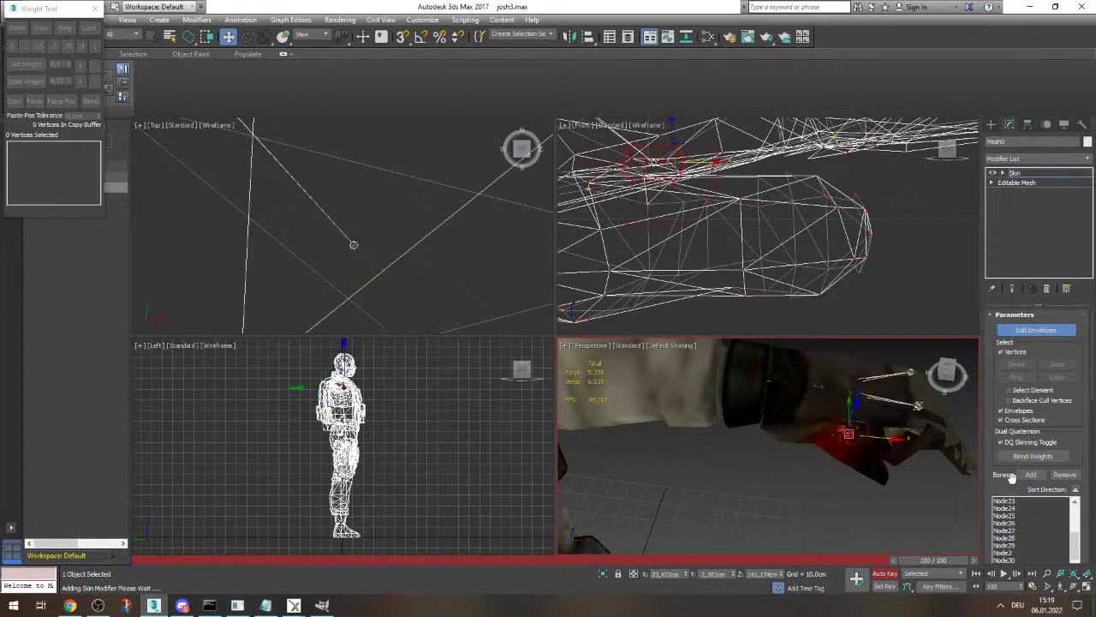
key("Down")
key("Down")
key("Down")
key("Down")
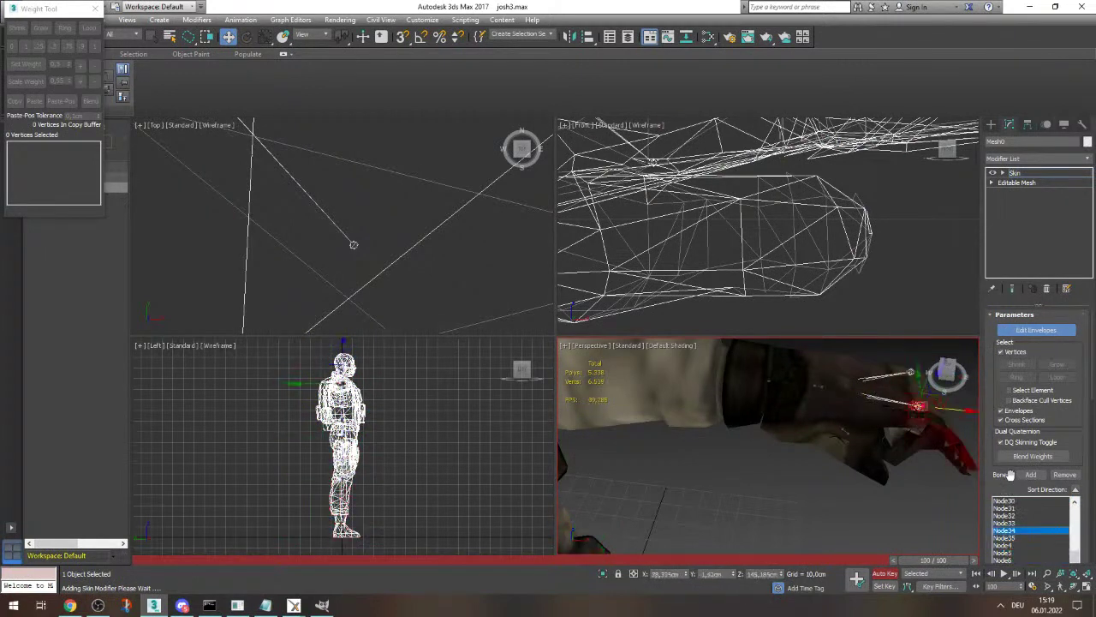
- Select the stray Node35 vertices between the thumb and the bent finger and set their weight to 1 for Node34
scroll(949, 373, "up", 5)
scroll(861, 459, "down", 10)
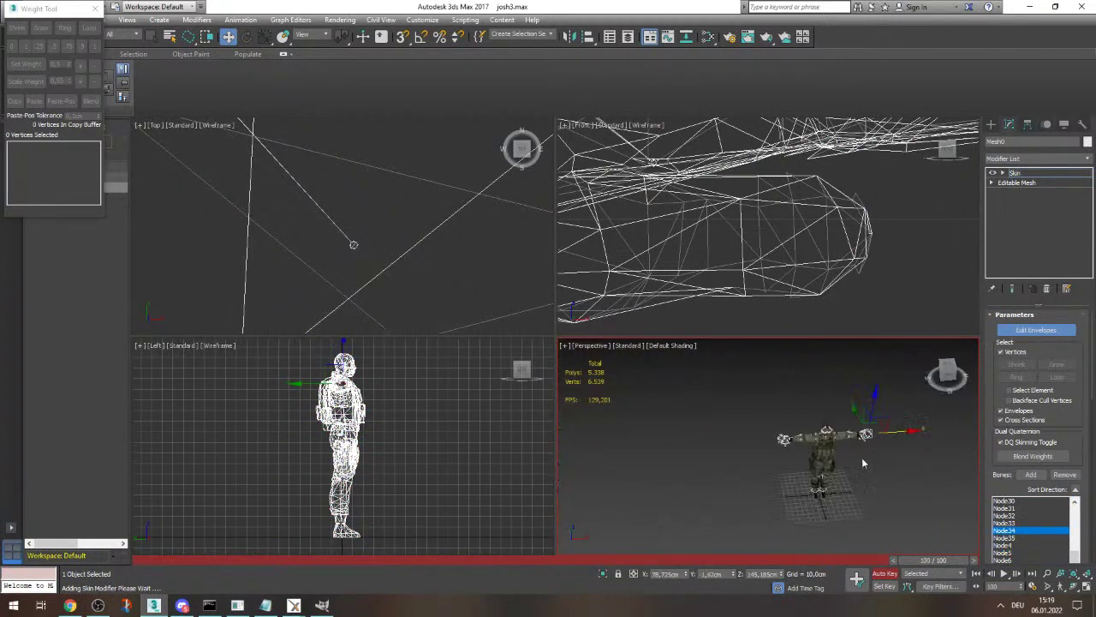
scroll(881, 438, "up", 9)
scroll(771, 418, "down", 5)
scroll(762, 420, "up", 8)
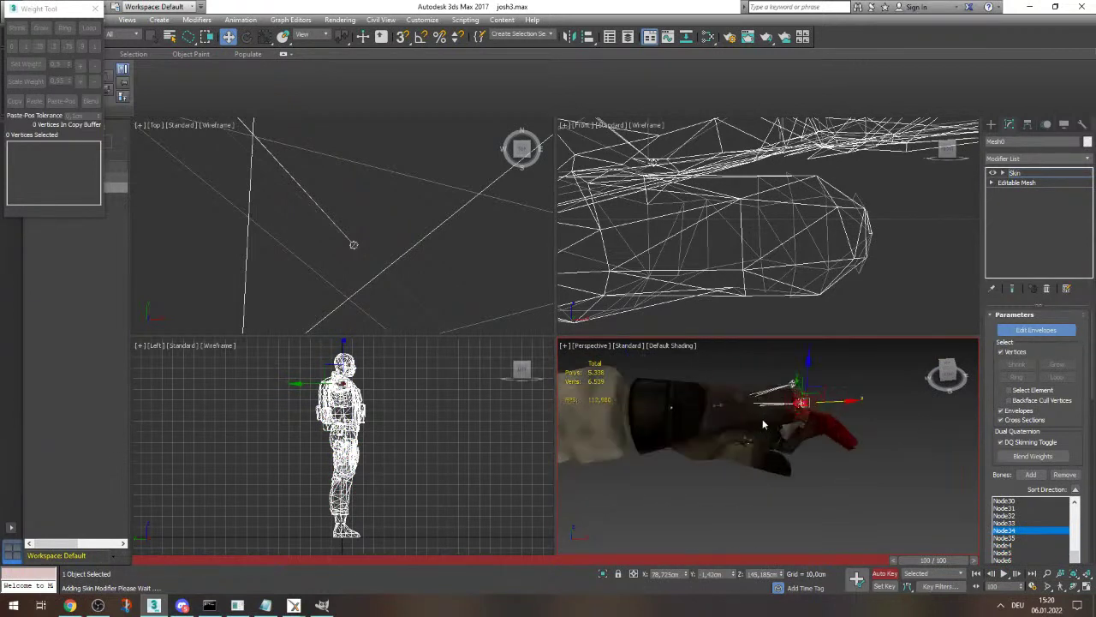
left_click(949, 386)
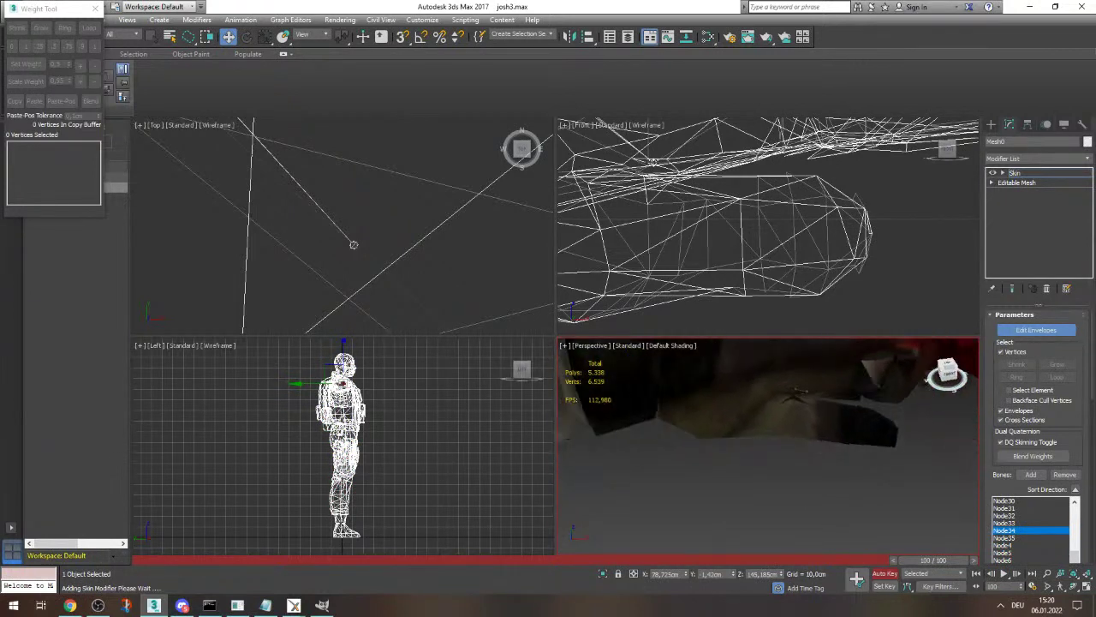
scroll(901, 477, "down", 5)
scroll(904, 438, "up", 5)
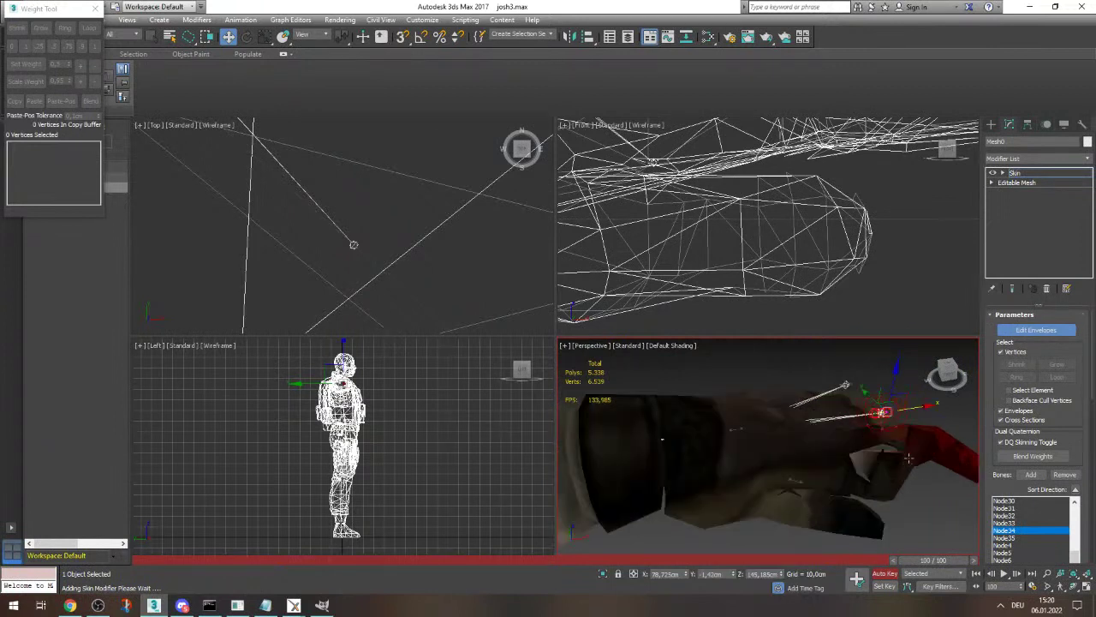
left_click_drag(872, 492, 949, 469)
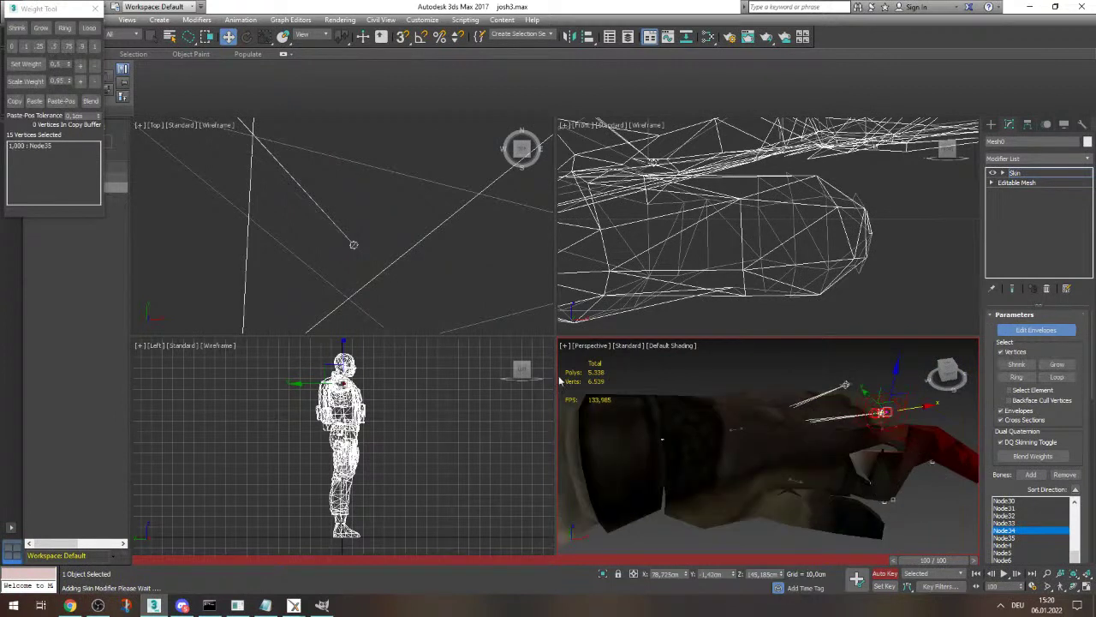
left_click(95, 47)
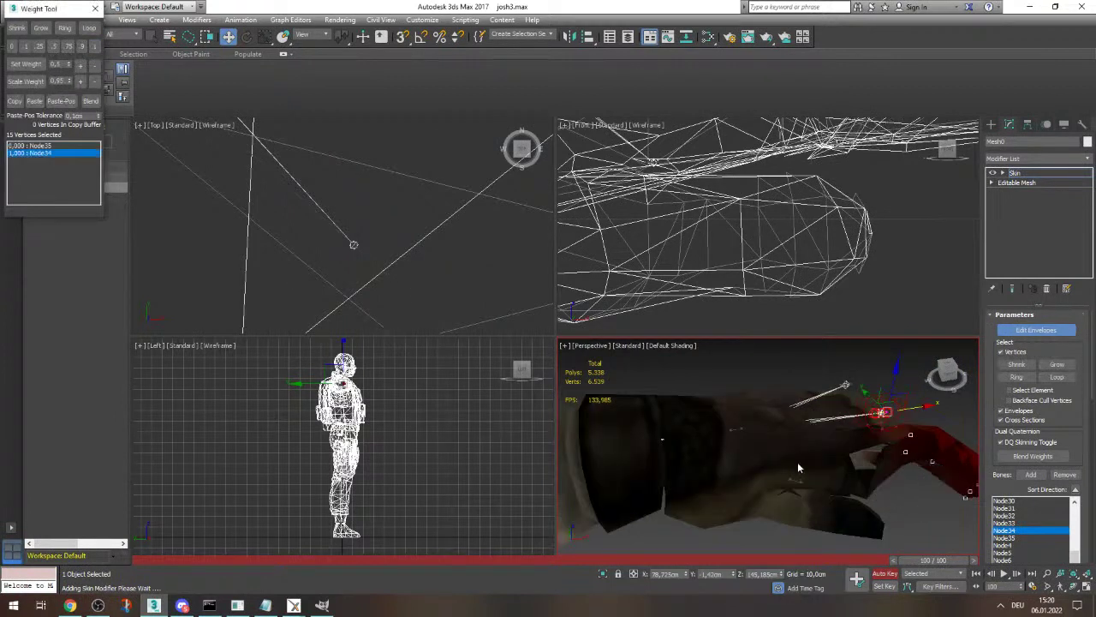
- Select the finger vertices wrongly bound to Node33 beside the thumb and set their weight to 1 for Node34
mouse_move(884, 505)
left_mouse_down("ctrl")
mouse_move(853, 497)
mouse_move(884, 483)
left_mouse_up("ctrl")
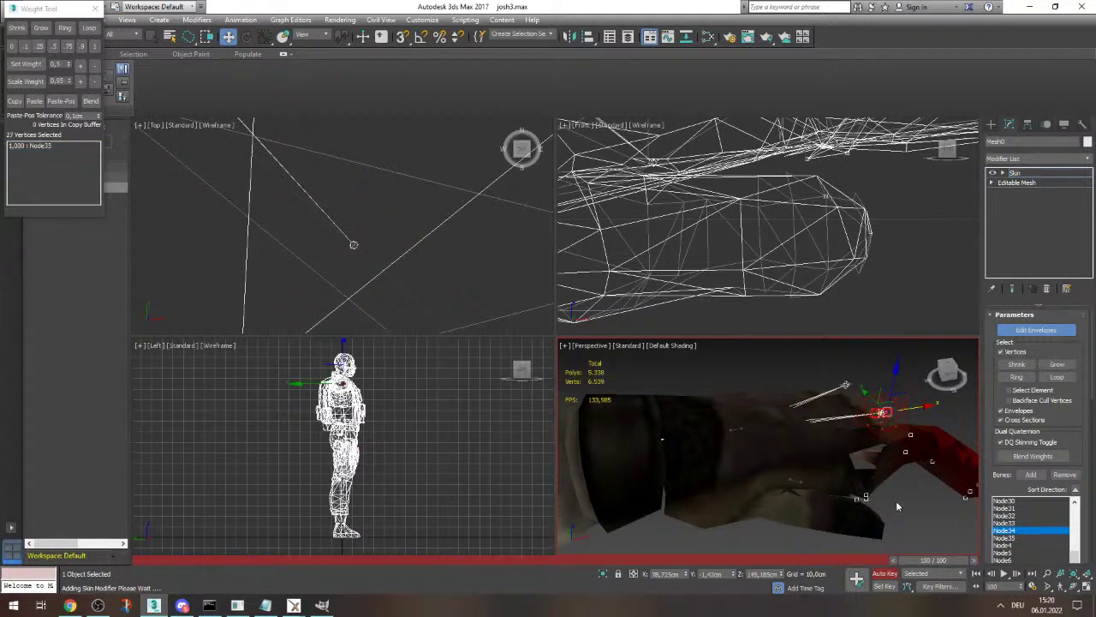
left_click(863, 502)
left_click(865, 495)
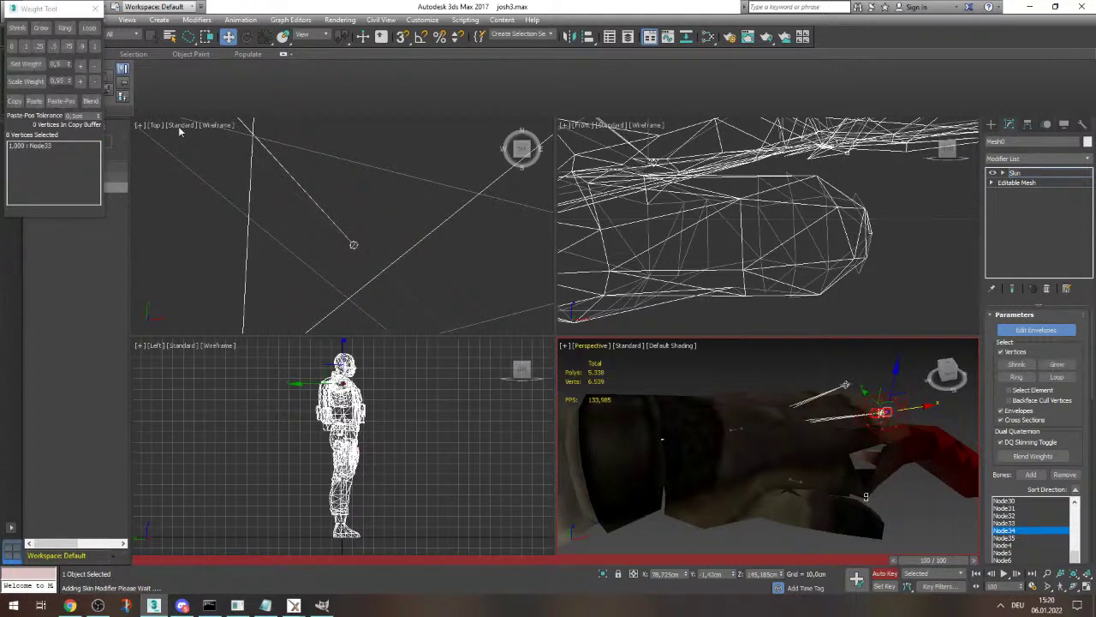
left_click(92, 49)
- Assign the remaining Node33 finger vertices near the thumb to Node34 with a weight of 1
left_click(857, 494)
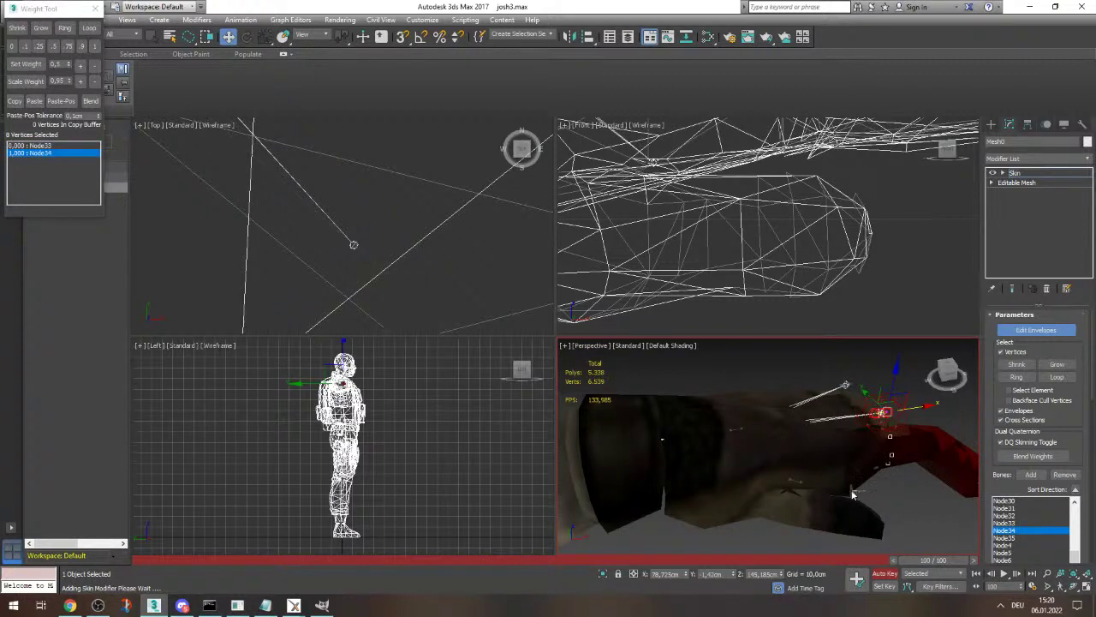
mouse_move(947, 372)
left_mouse_down()
mouse_move(857, 381)
mouse_move(773, 418)
left_mouse_up()
left_click(93, 46)
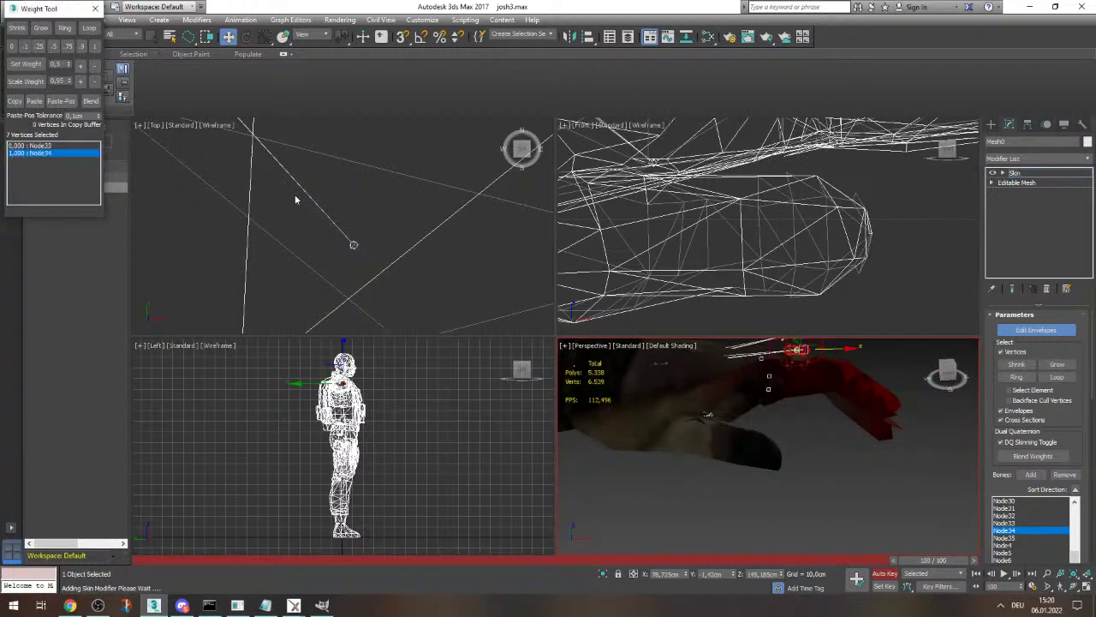
- Make Node35 the active bone for correcting the stretched fingers on Mesh0
scroll(721, 417, "down", 4)
mouse_move(944, 562)
left_mouse_down()
mouse_move(612, 534)
mouse_move(1001, 568)
mouse_move(685, 556)
mouse_move(946, 554)
mouse_move(214, 496)
mouse_move(937, 548)
left_mouse_up()
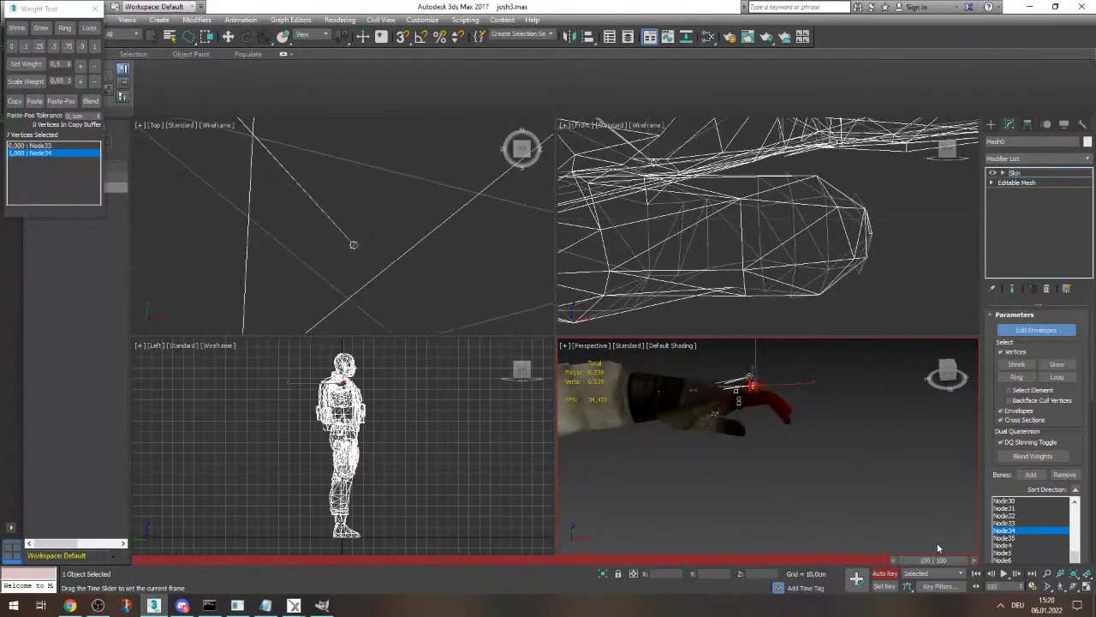
left_click_drag(948, 373, 894, 391)
scroll(861, 406, "down", 3)
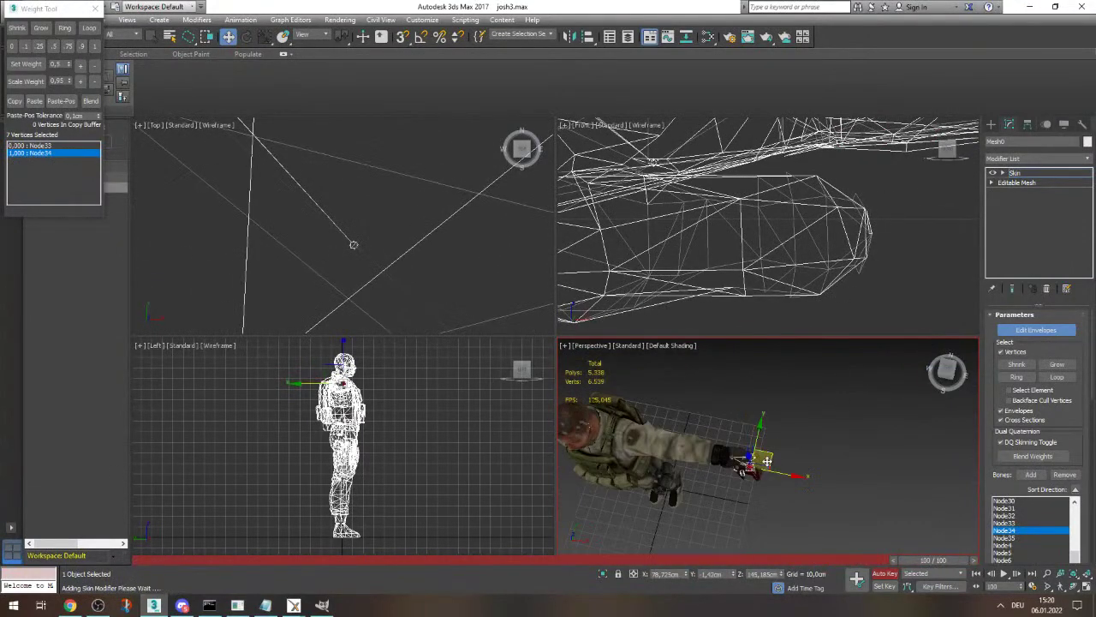
scroll(766, 474, "up", 6)
left_click(848, 472)
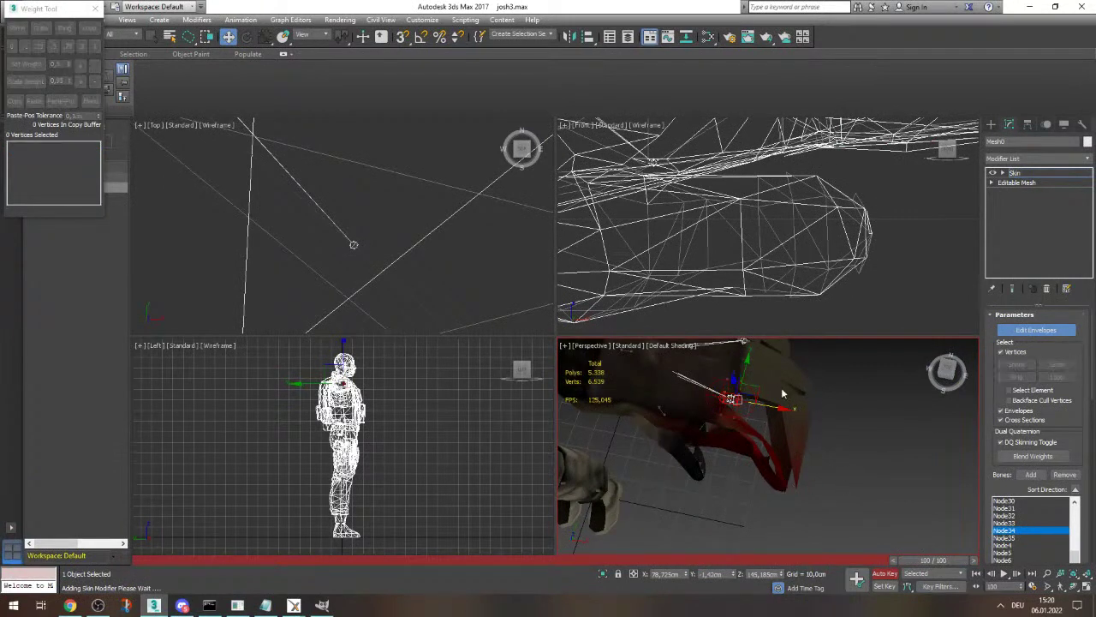
left_click(722, 340)
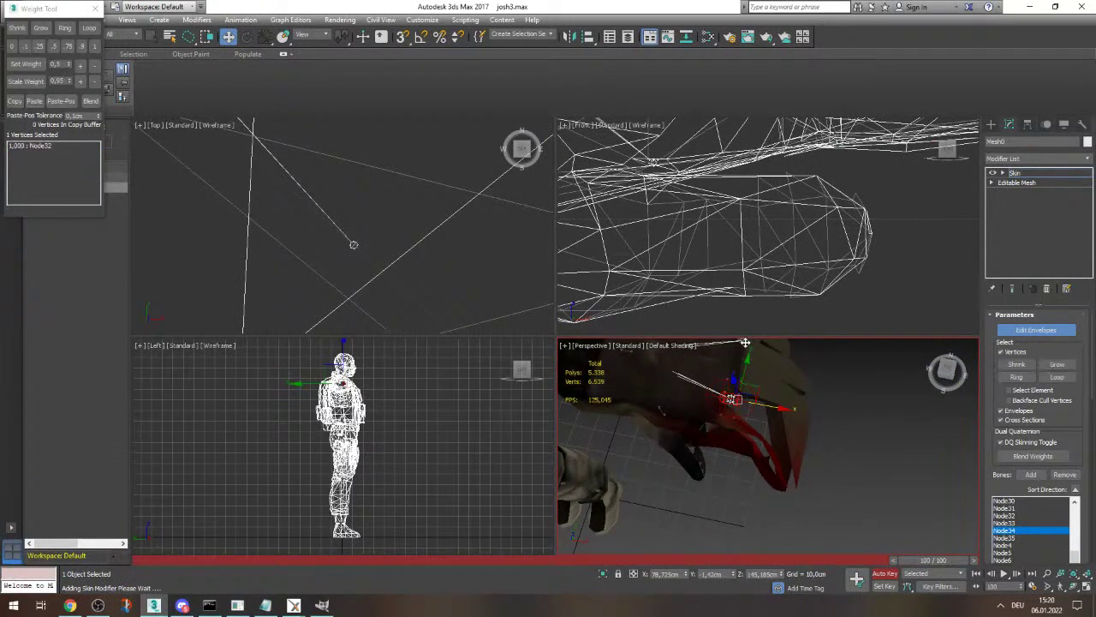
scroll(787, 402, "down", 2)
scroll(759, 360, "up", 2)
left_click(758, 359)
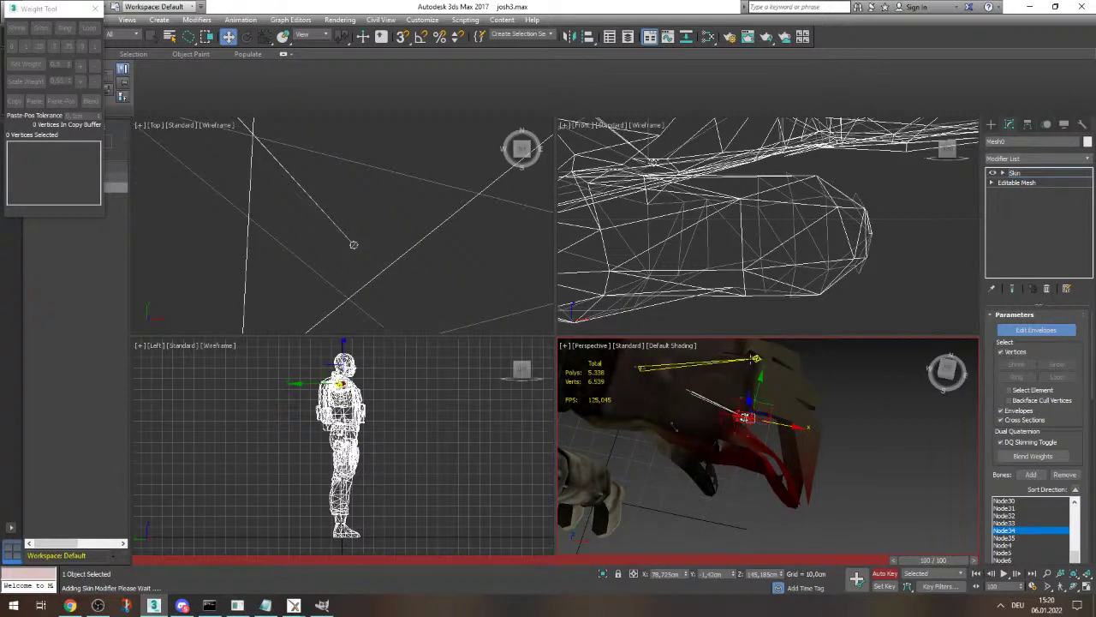
left_click(754, 358)
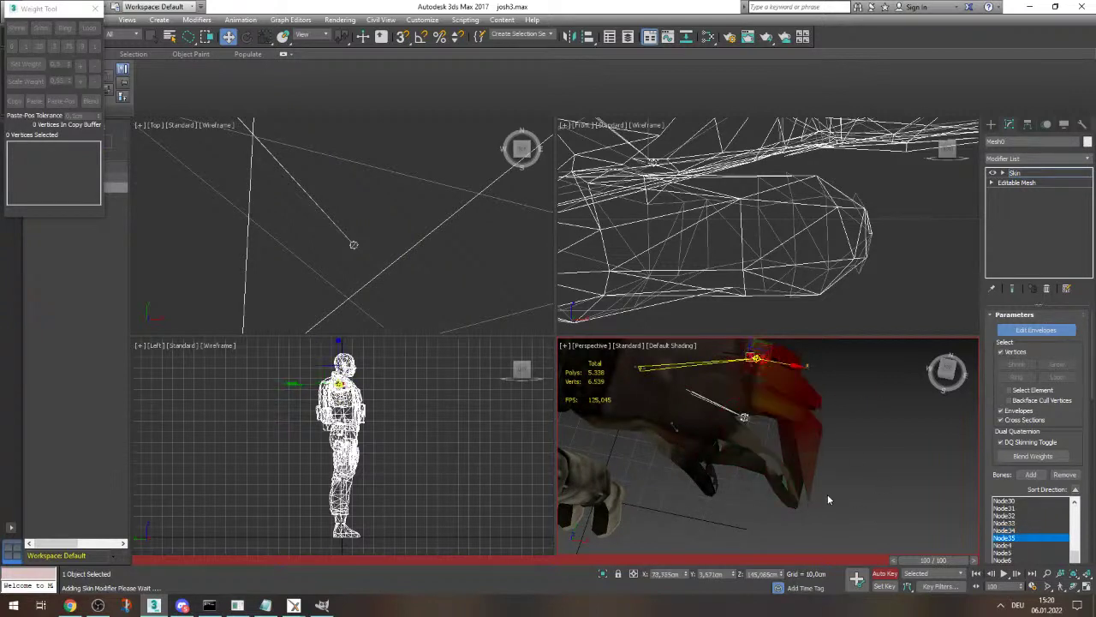
- Select the stray fingertip vertices bound to Node34 one by one and set their weight to 1 for Node35
left_click_drag(810, 500, 820, 499)
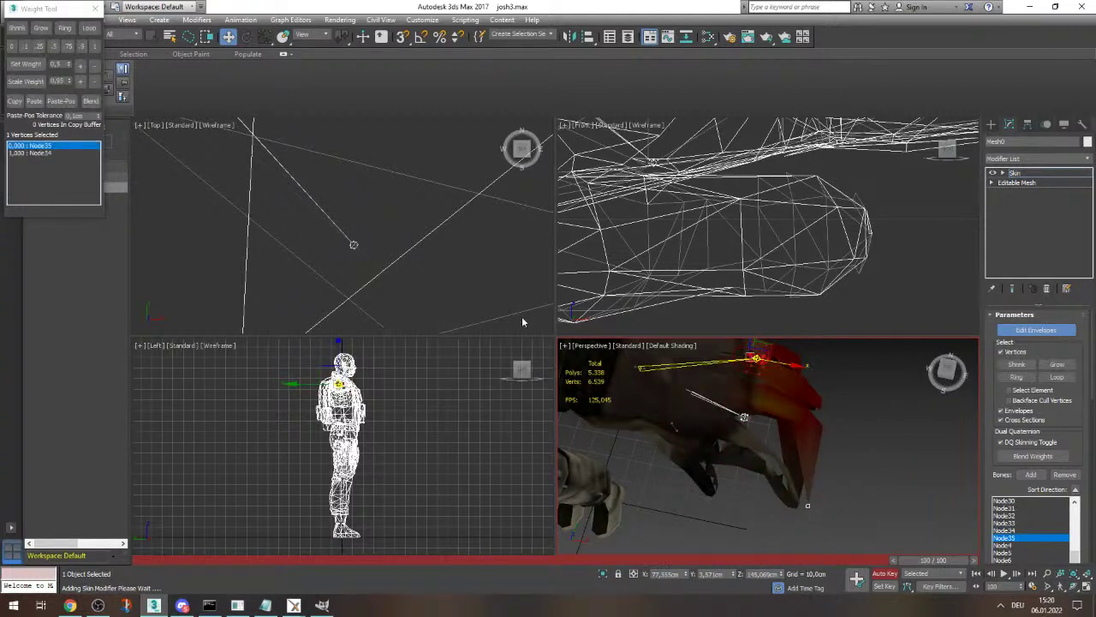
left_click(95, 47)
left_click_drag(946, 370, 491, 408)
scroll(647, 436, "up", 7)
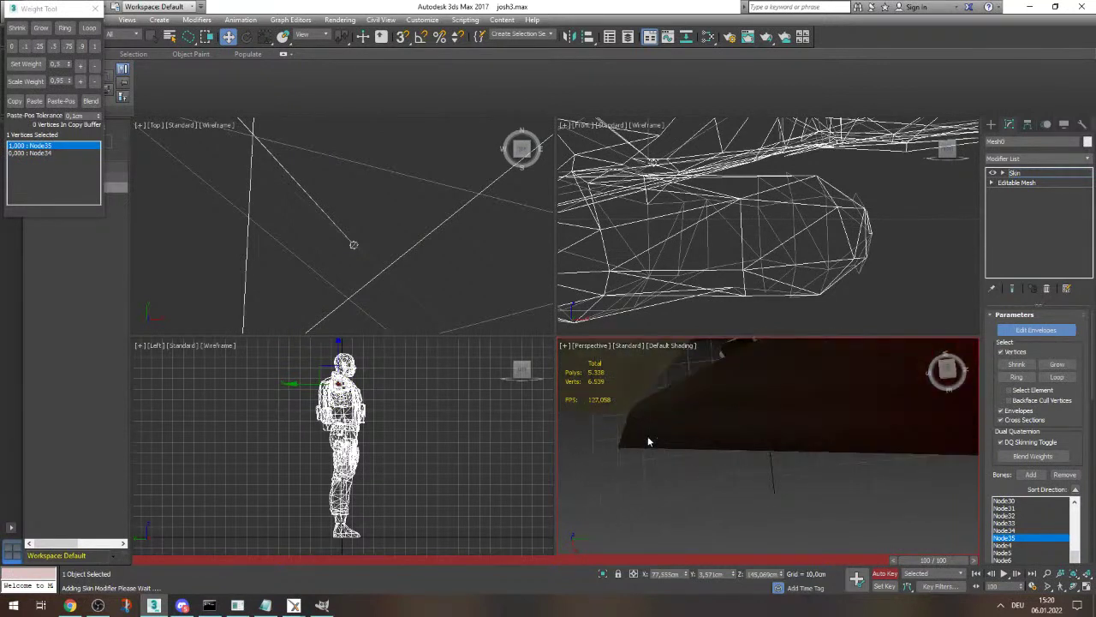
mouse_move(632, 459)
left_mouse_down()
mouse_move(611, 448)
mouse_move(635, 440)
left_mouse_up()
left_click(95, 47)
left_click(628, 430)
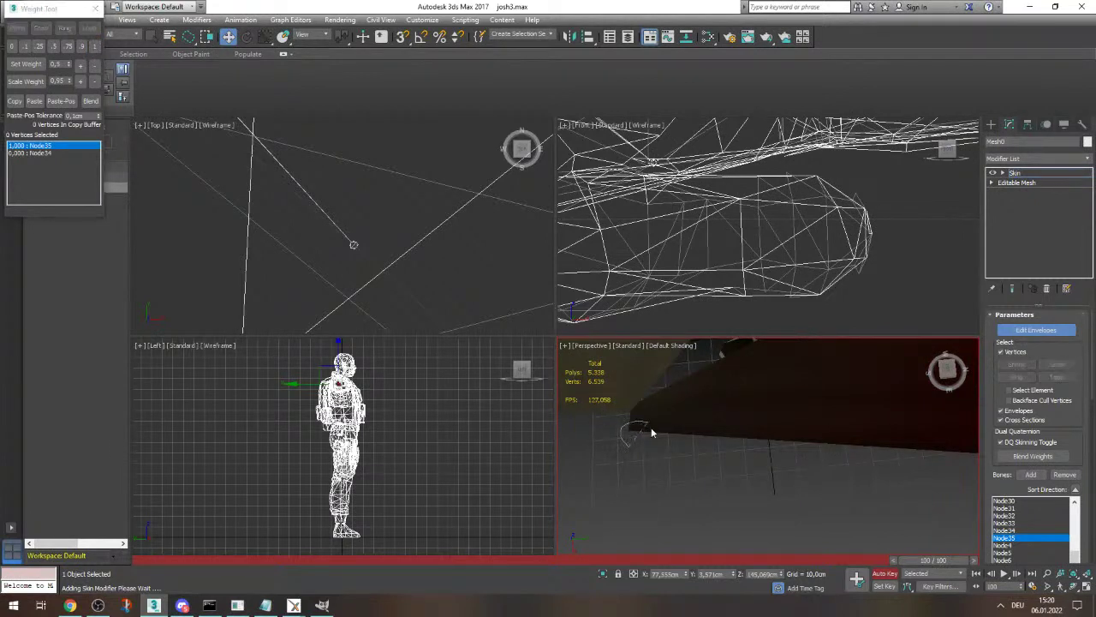
left_click(94, 47)
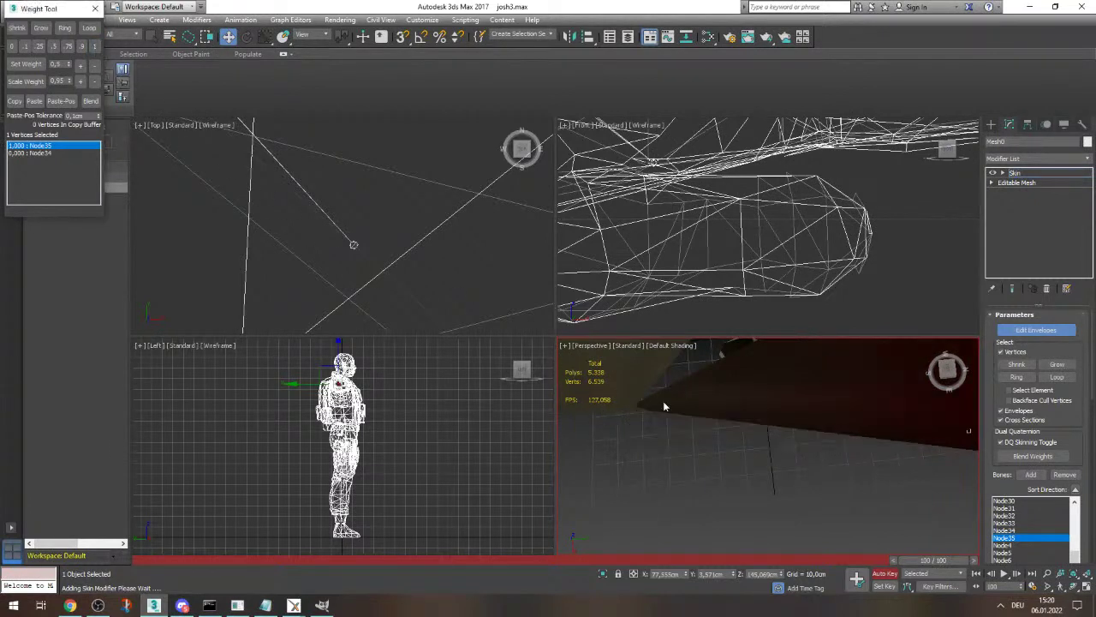
- Select the finger vertex still pulled over to the thumb tip and set its weight to 1 for Node35
left_click_drag(945, 368, 952, 366)
scroll(697, 442, "down", 5)
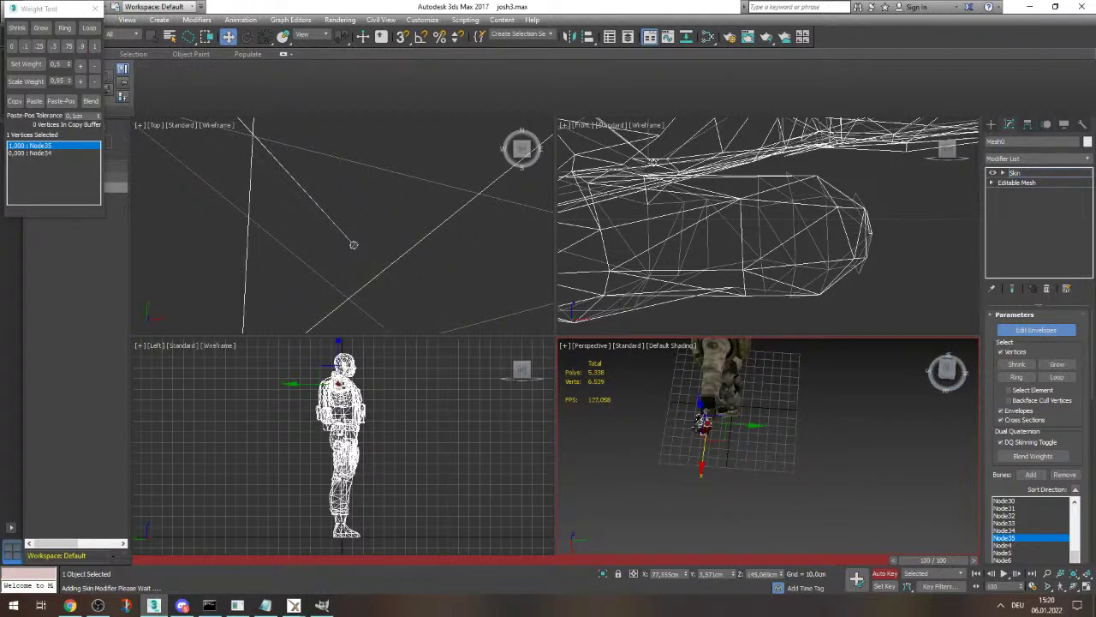
scroll(698, 440, "up", 6)
scroll(699, 440, "down", 1)
scroll(746, 446, "down", 1)
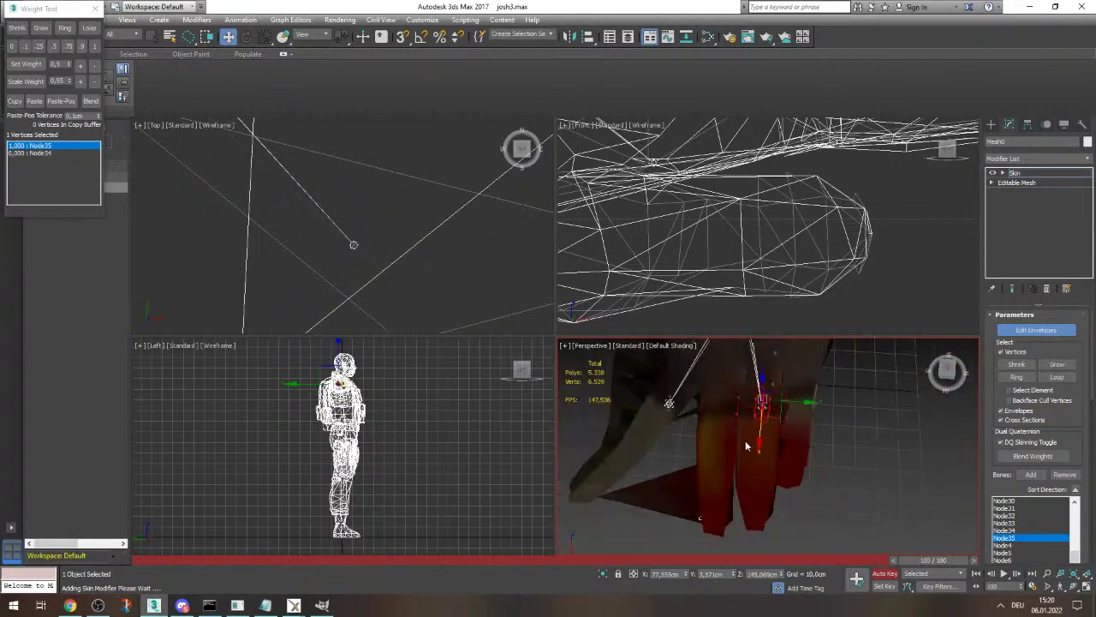
scroll(616, 480, "up", 3)
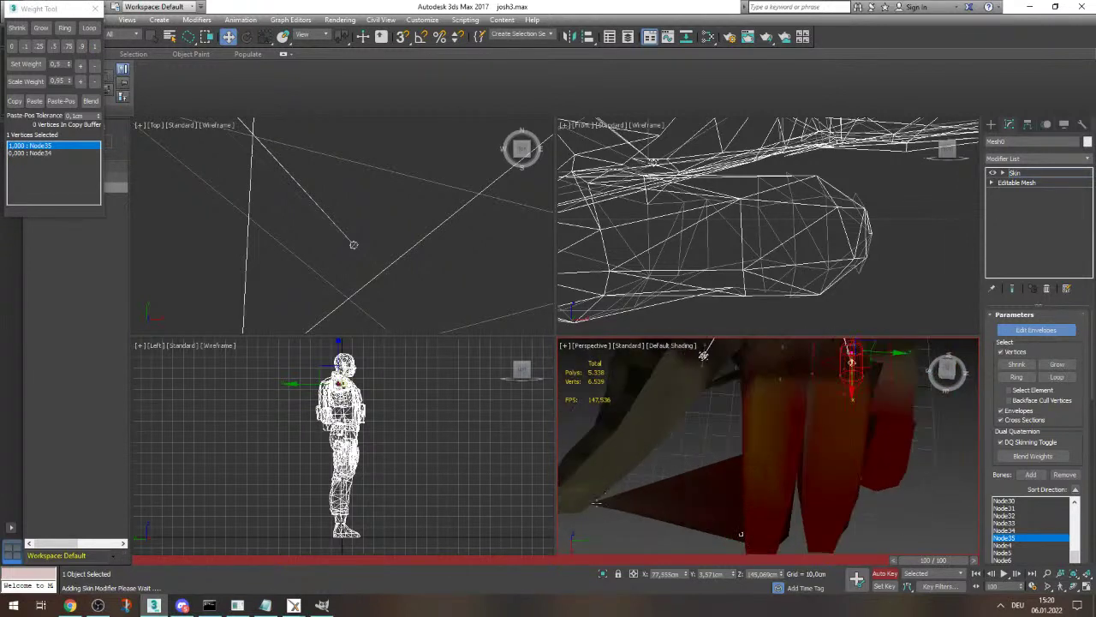
left_click(597, 503)
left_click(95, 46)
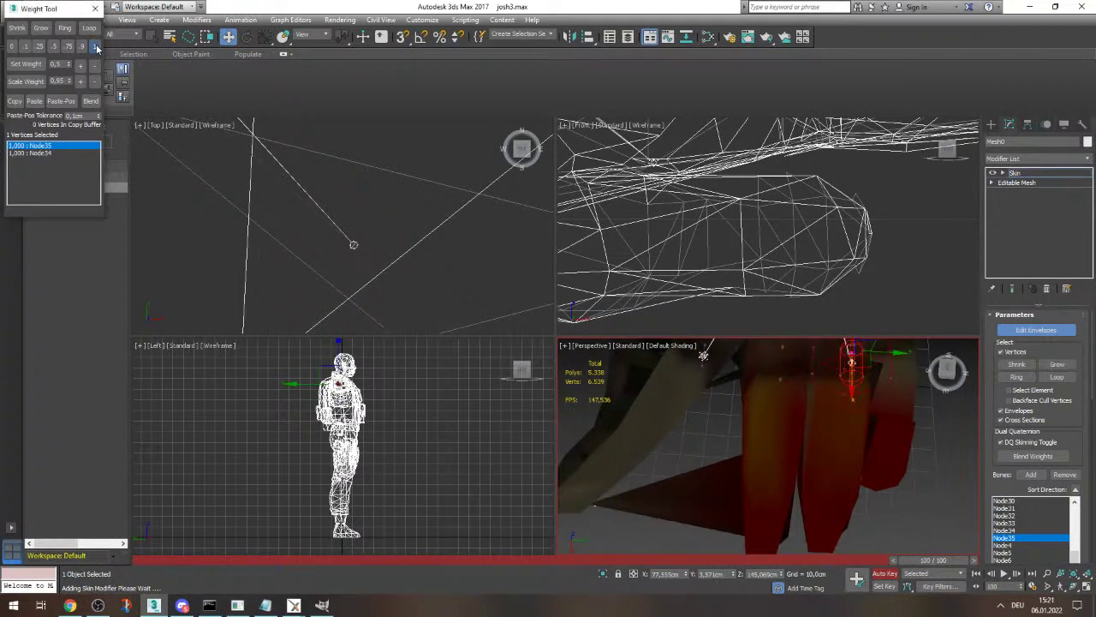
- Switch to OBS, hide the Bildschirmaufnahme source, show it again and return to 3ds Max
left_click(98, 605)
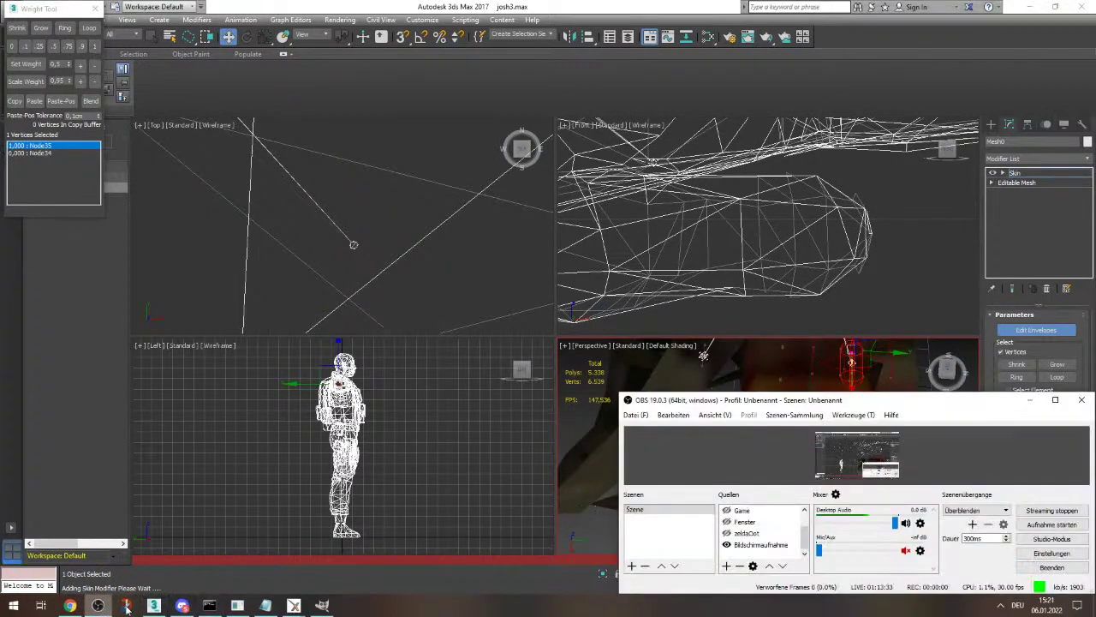
left_click(728, 545)
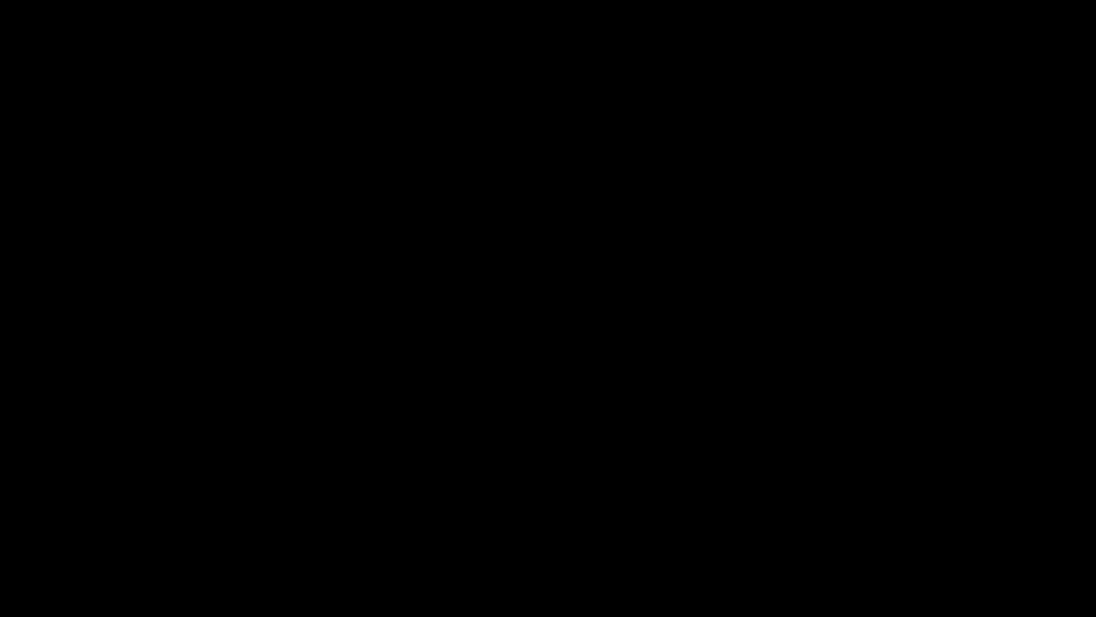
left_click(727, 546)
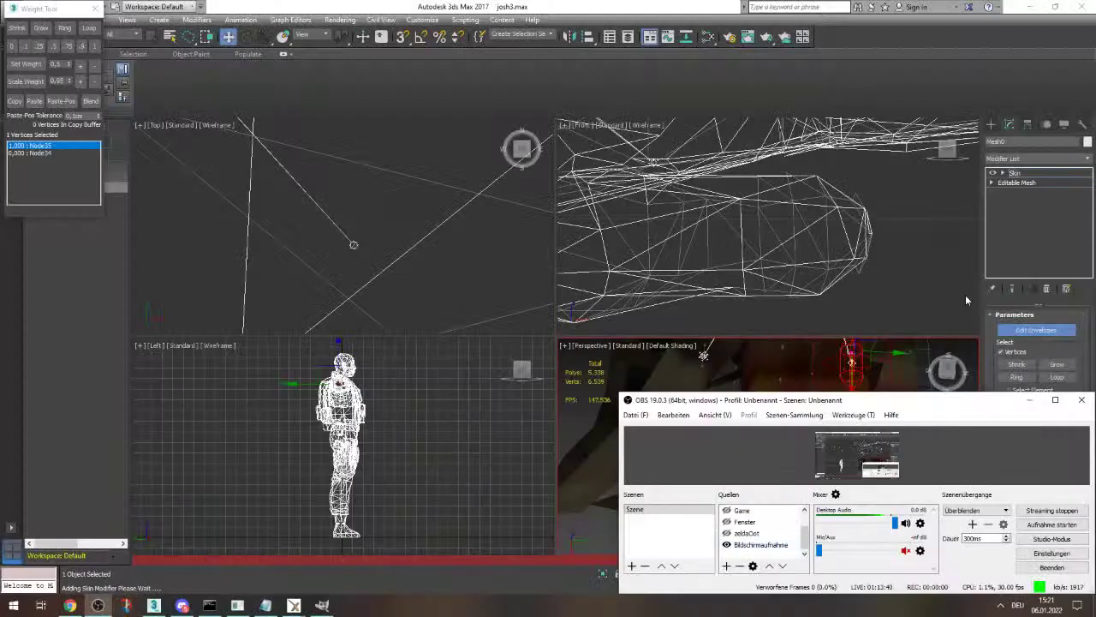
left_click(626, 4)
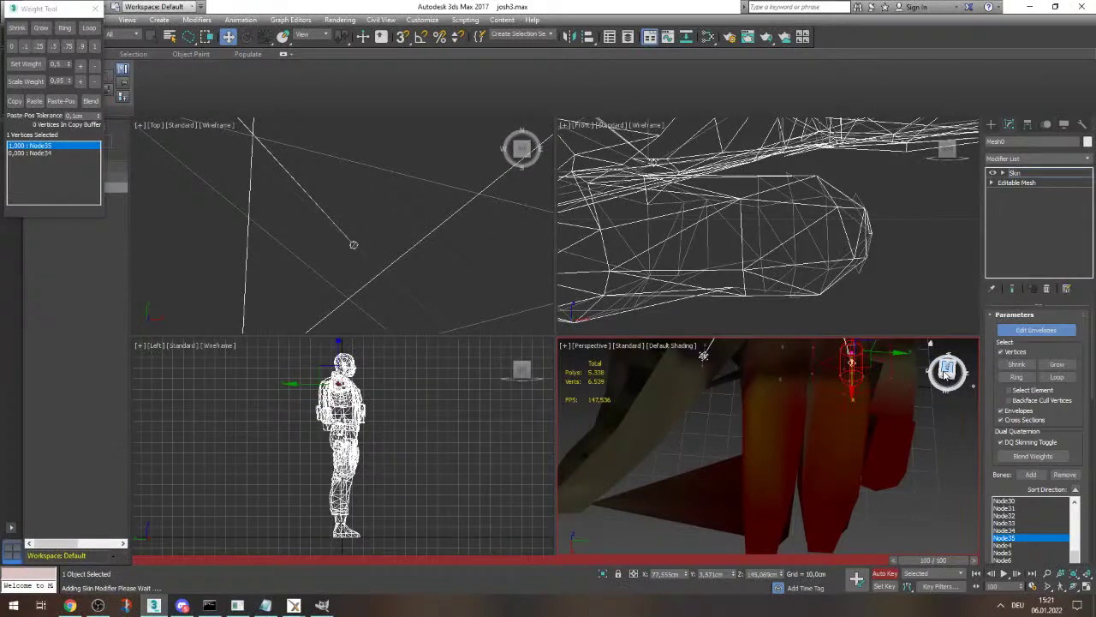
- Select the last vertex stretching the finger towards the thumb and set its weight to 1 for Node35
left_click_drag(946, 373, 945, 376)
scroll(786, 430, "down", 5)
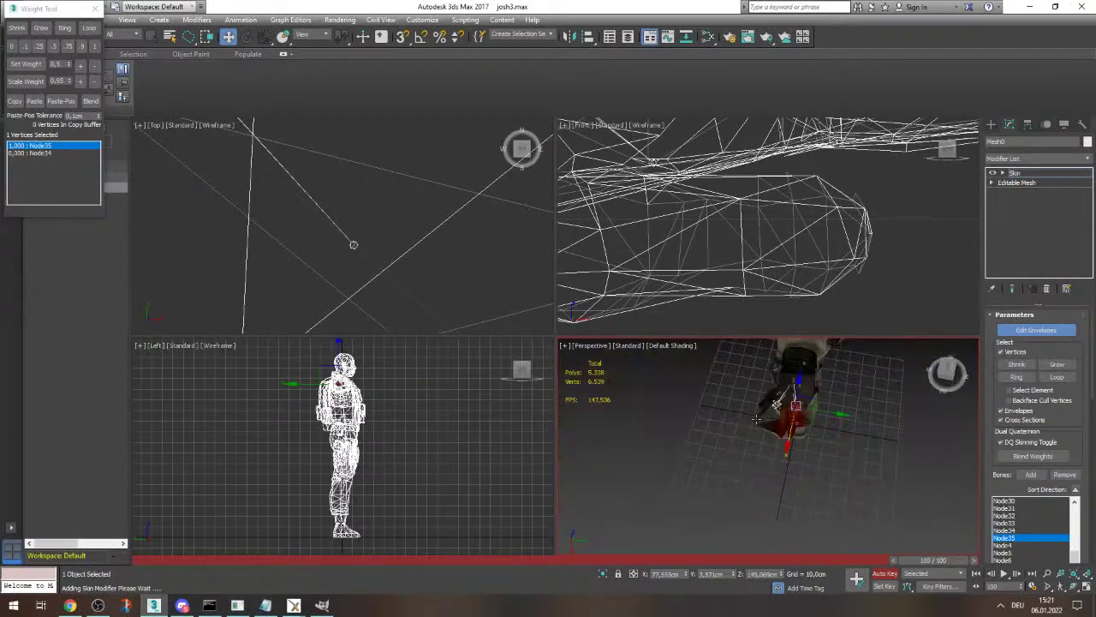
scroll(757, 419, "up", 7)
left_click_drag(945, 375, 947, 367)
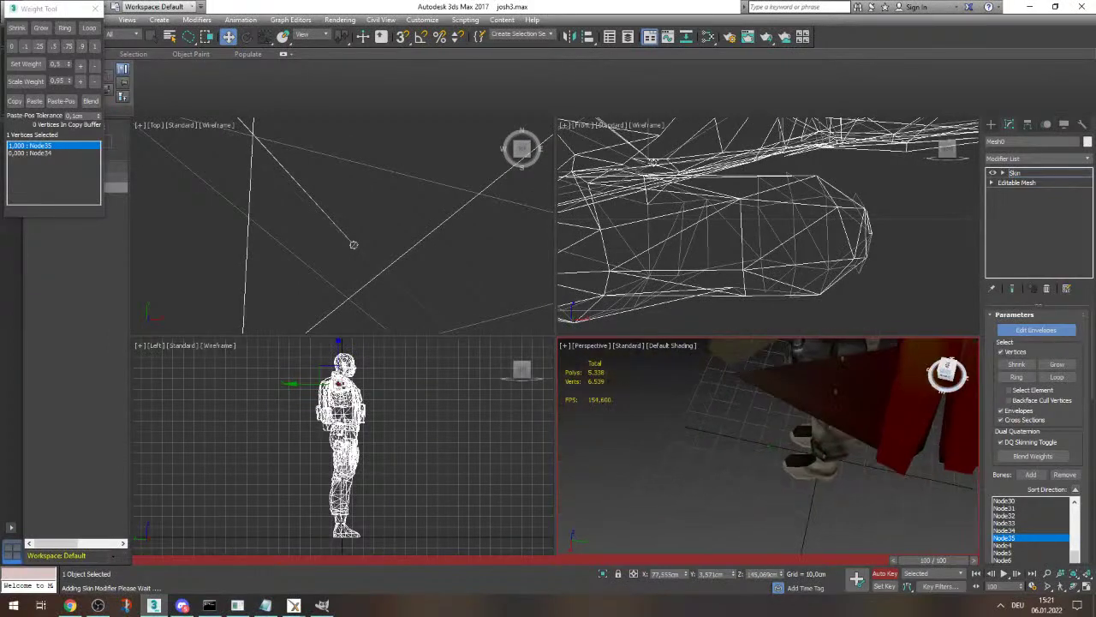
left_click(742, 386)
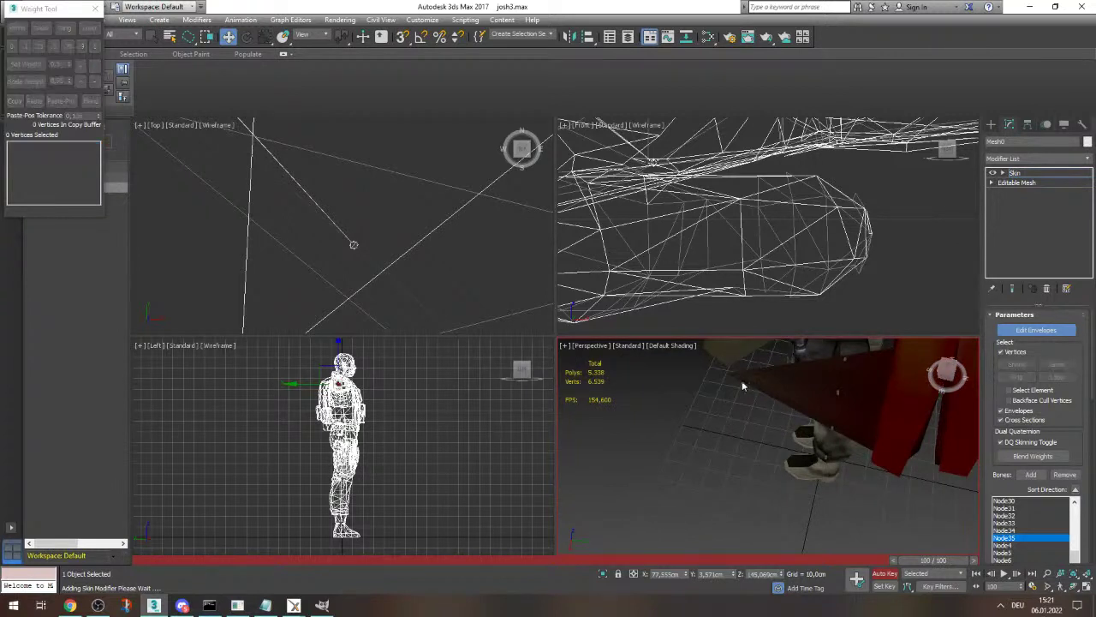
left_click(726, 373)
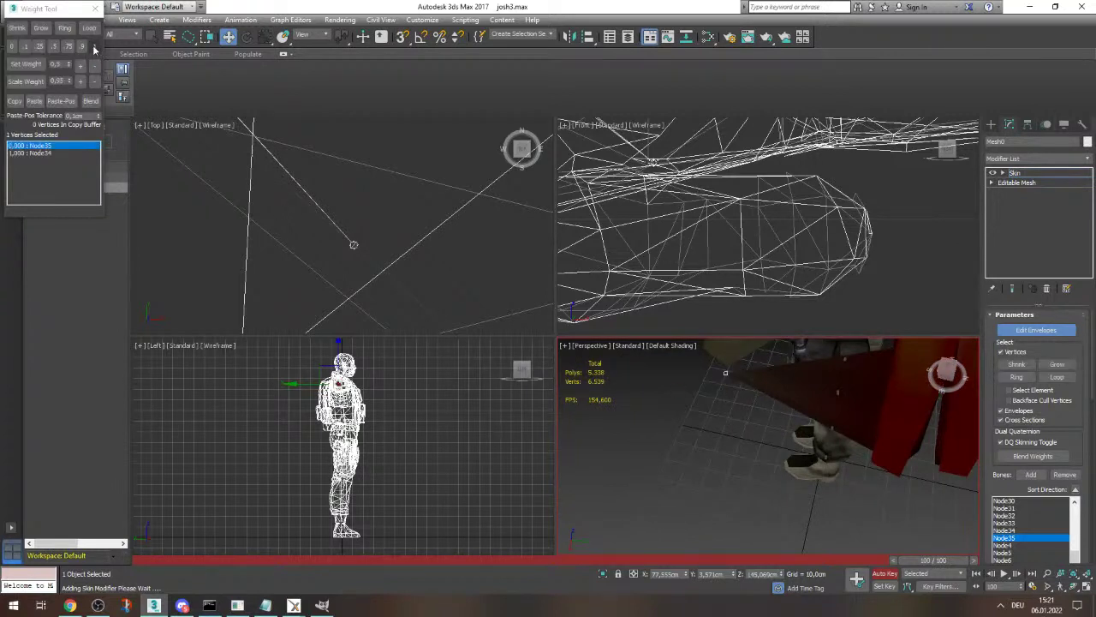
left_click(95, 47)
- Scrub through the animation and examine from several angles how the reweighted hand deforms
scroll(762, 444, "down", 5)
scroll(763, 446, "up", 6)
middle_click_drag(764, 447, 709, 534, "alt")
left_click_drag(938, 563, 785, 497)
scroll(782, 492, "down", 5)
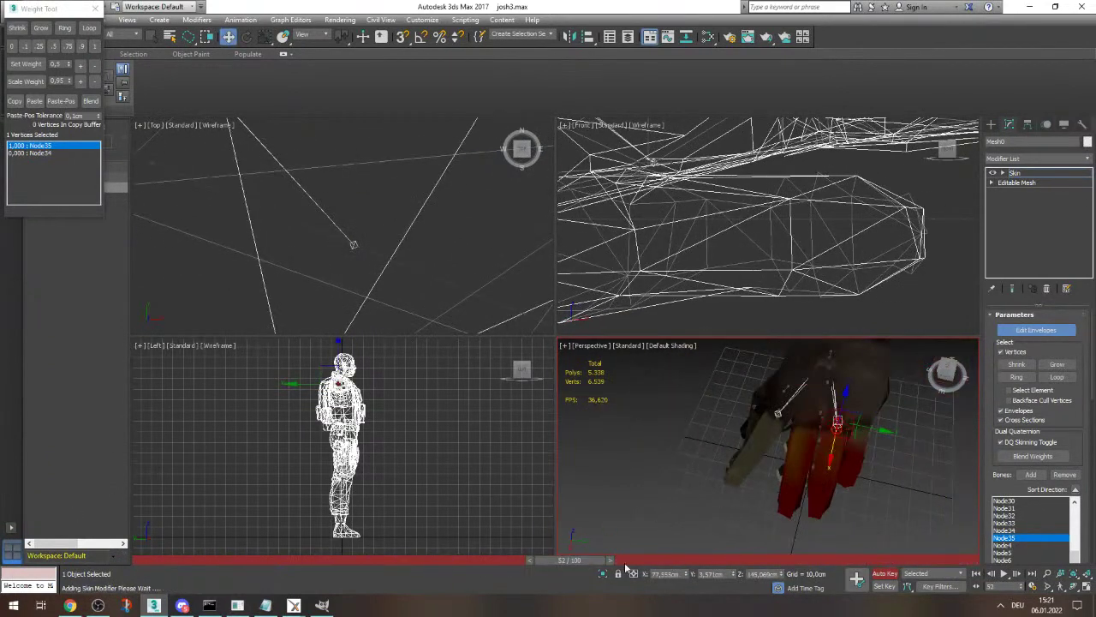
left_click_drag(602, 561, 531, 541)
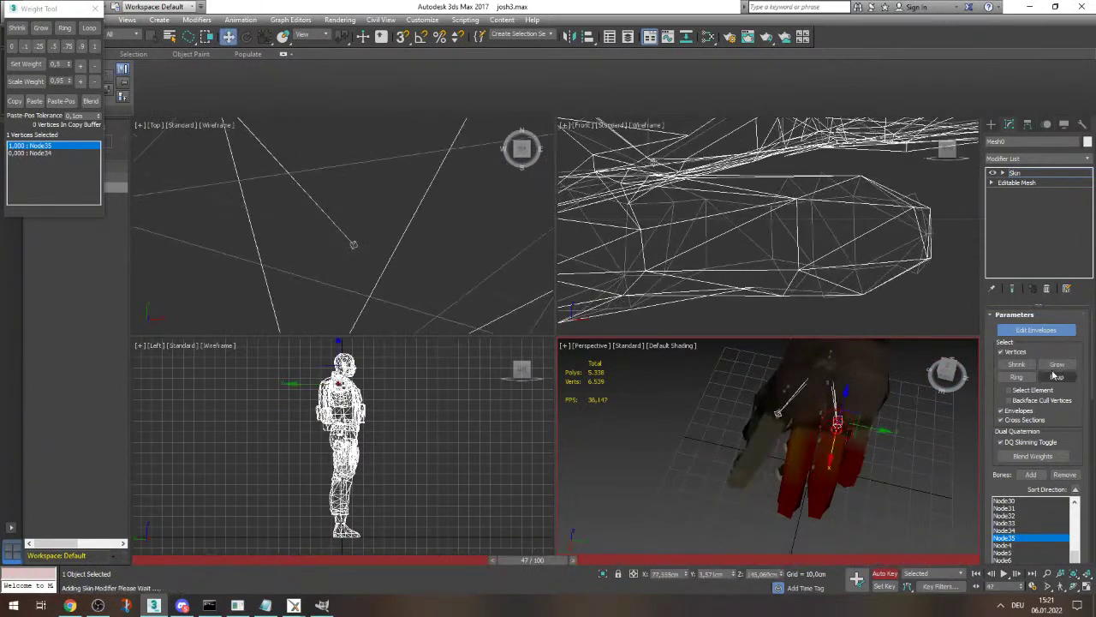
left_click_drag(949, 372, 903, 410)
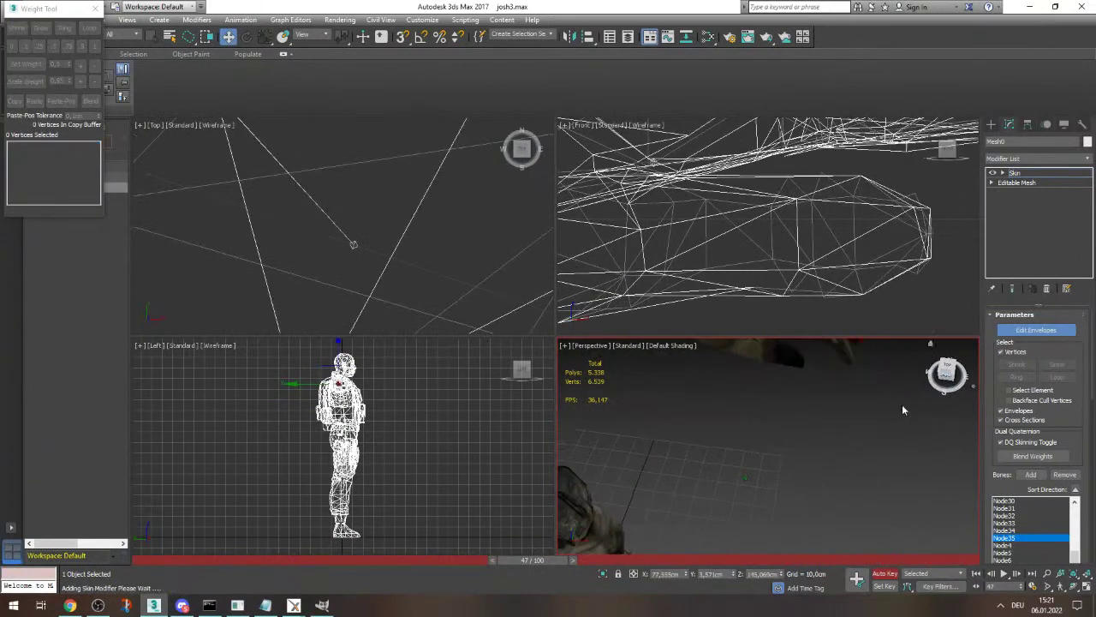
scroll(883, 407, "down", 4)
scroll(843, 387, "up", 3)
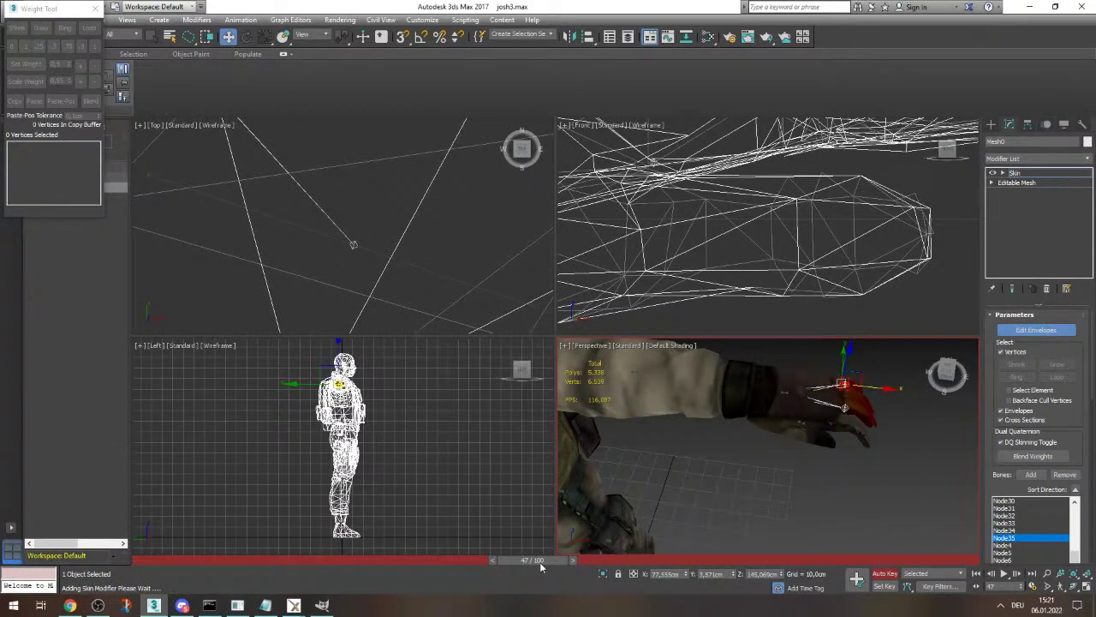
left_click_drag(540, 562, 1077, 517)
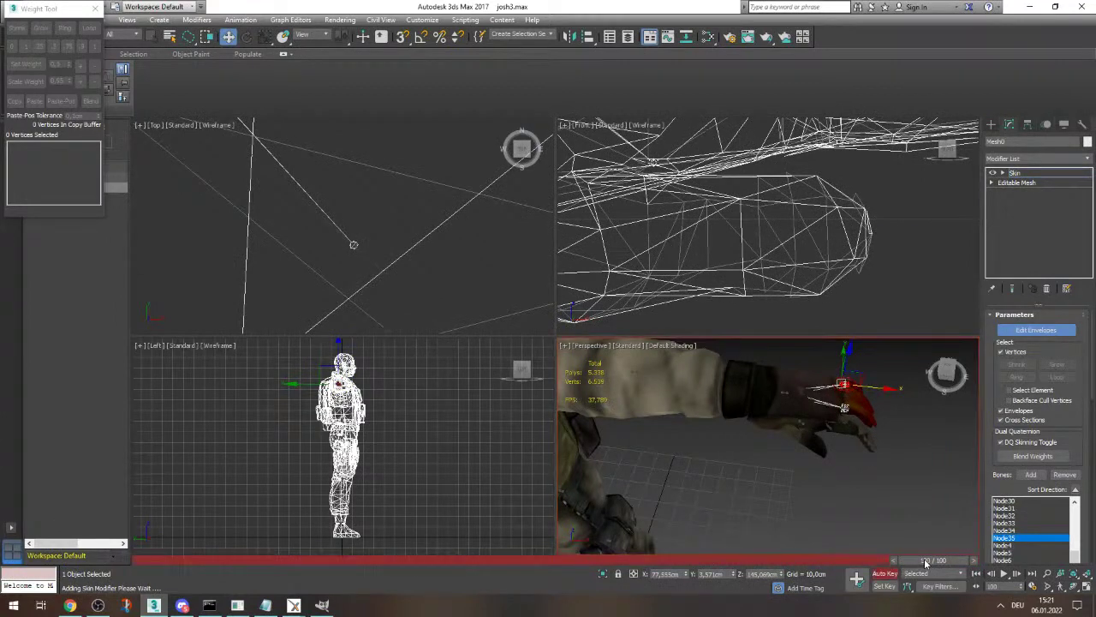
- Return the animation to frame 0, turn off Auto Key and deselect Mesh0
left_click_drag(925, 562, 71, 544)
left_click(881, 574)
scroll(871, 458, "down", 7)
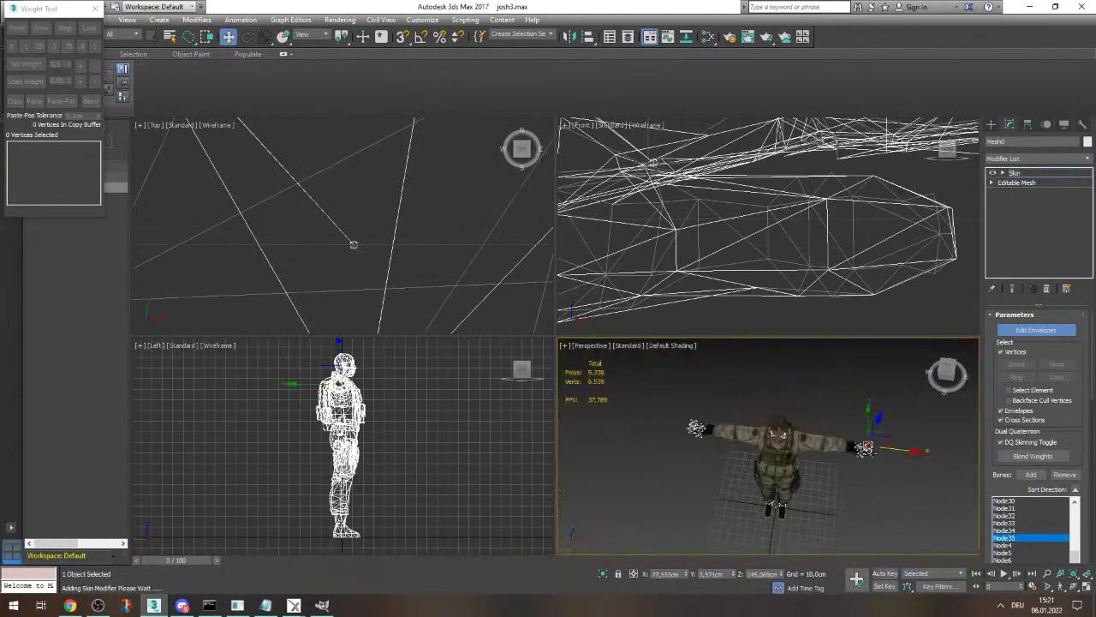
left_click(66, 329)
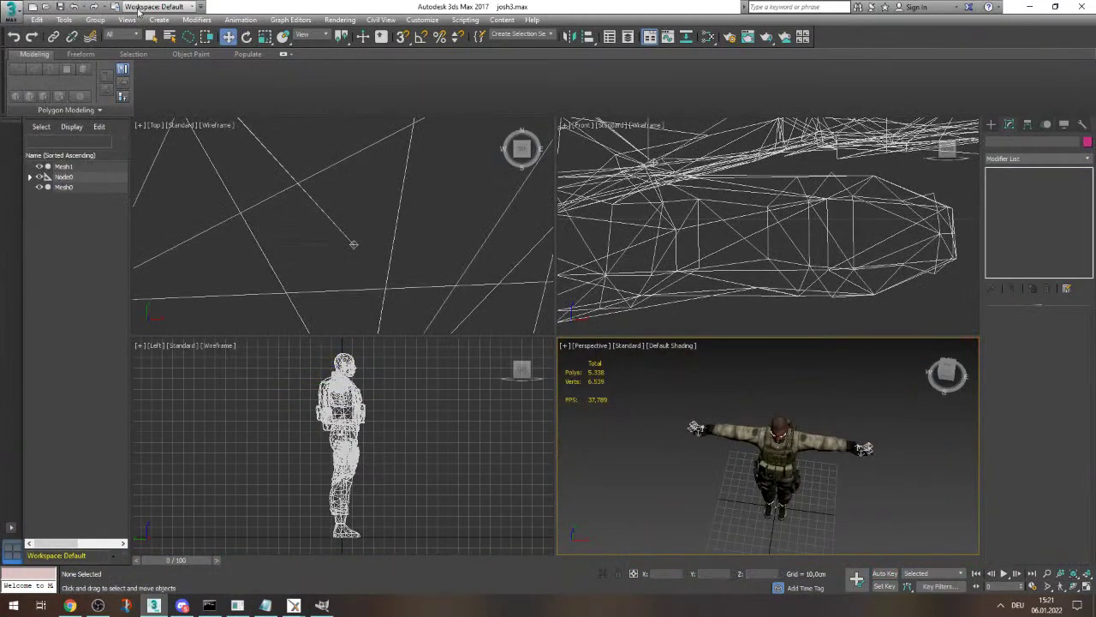
left_click(947, 374)
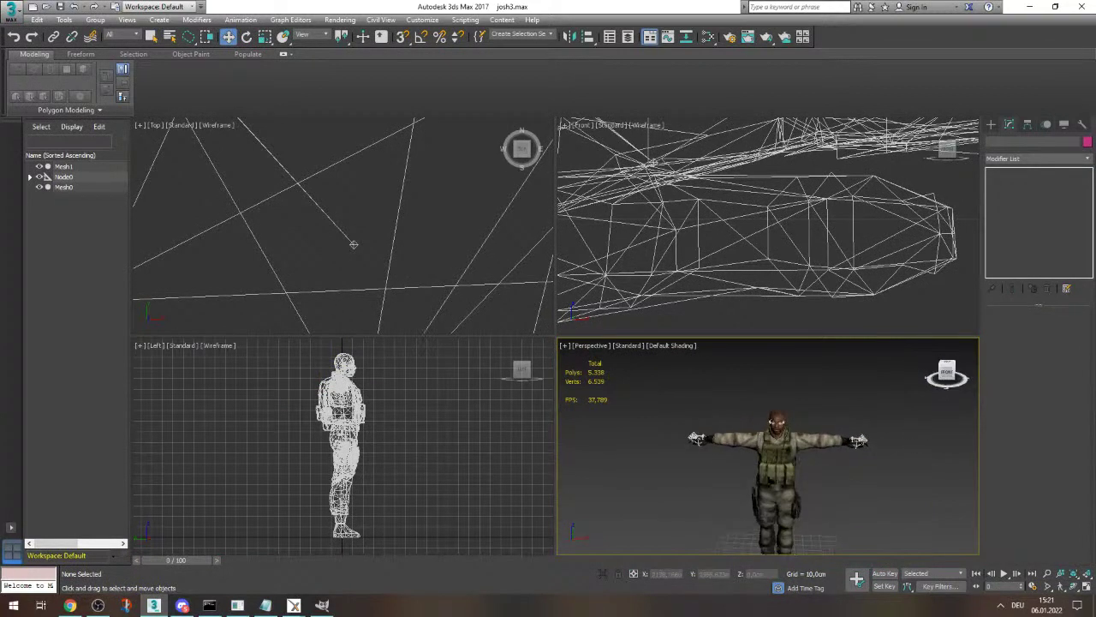
- Export the scene as an FBX file to the Obtool folder with the Autodesk Media & Entertainment preset
left_click(12, 12)
left_click(12, 12)
left_click(12, 12)
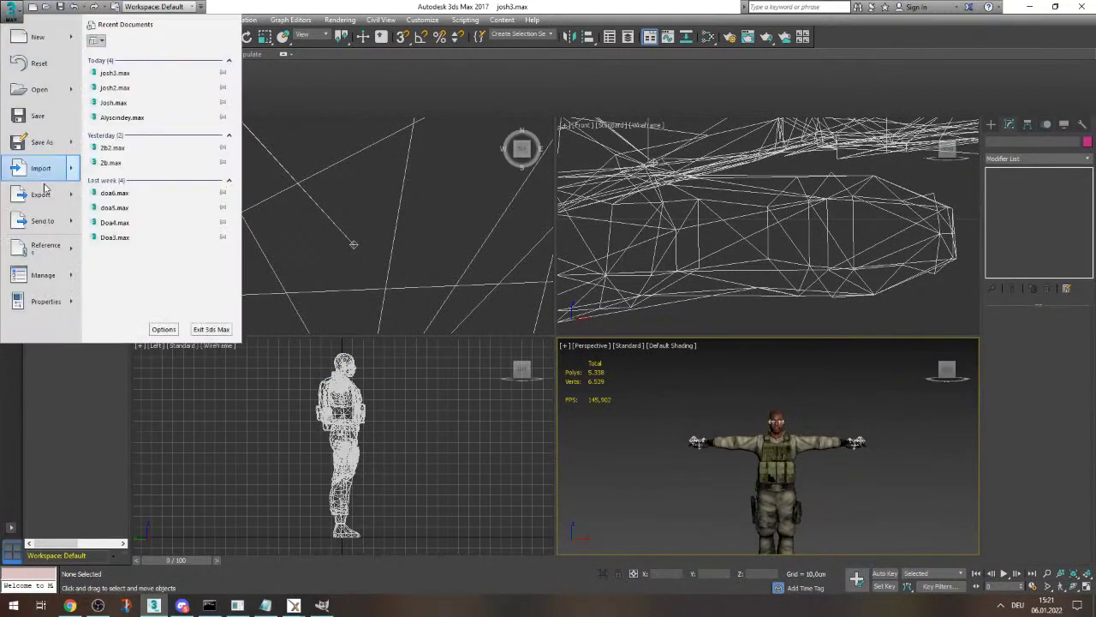
left_click(44, 192)
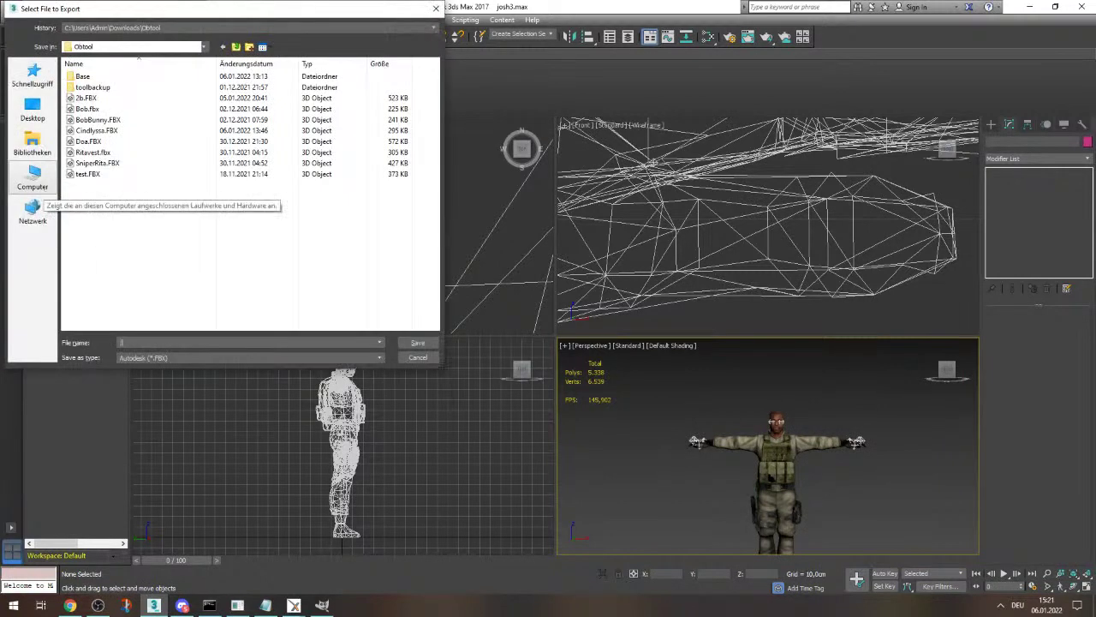
key("Return")
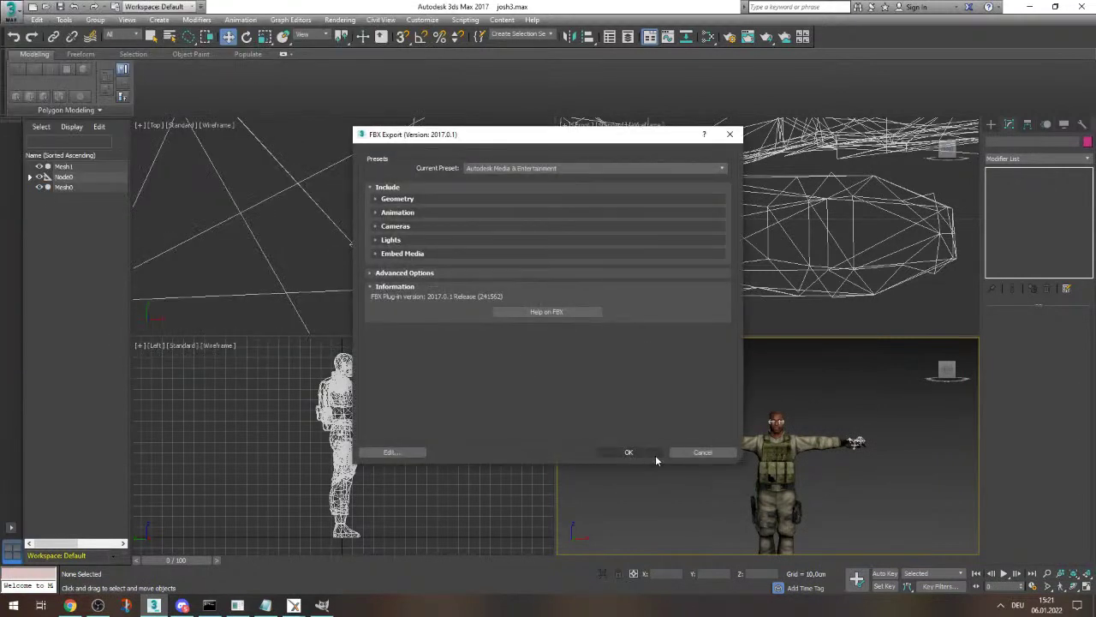
left_click(628, 456)
- Minimize 3ds Max and maximize the XNA Posing Studio window
left_click(1032, 7)
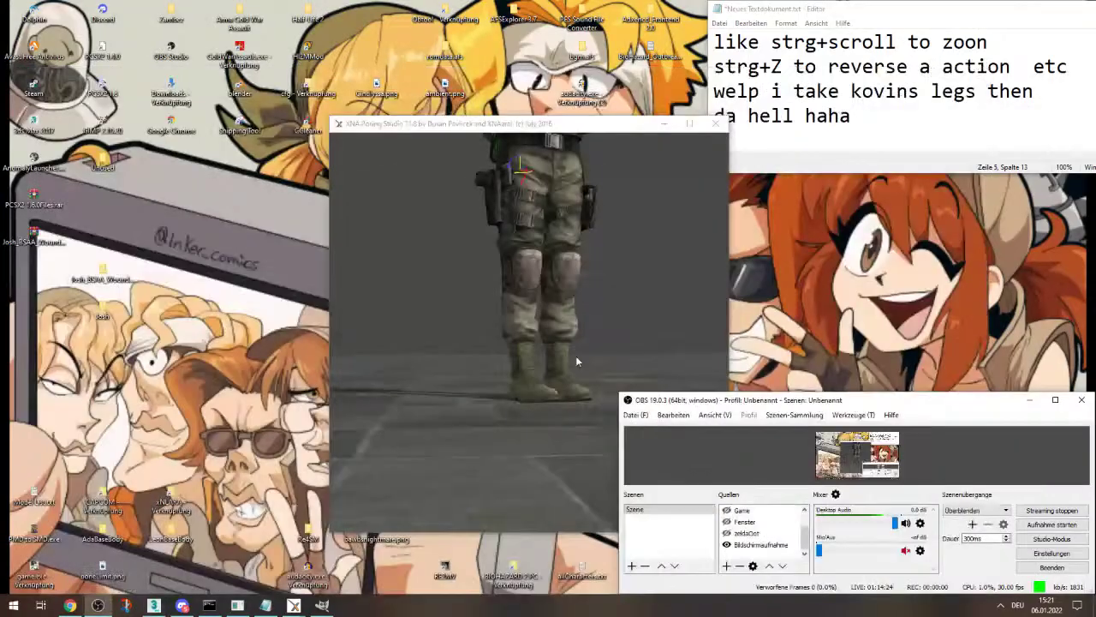
left_click(690, 123)
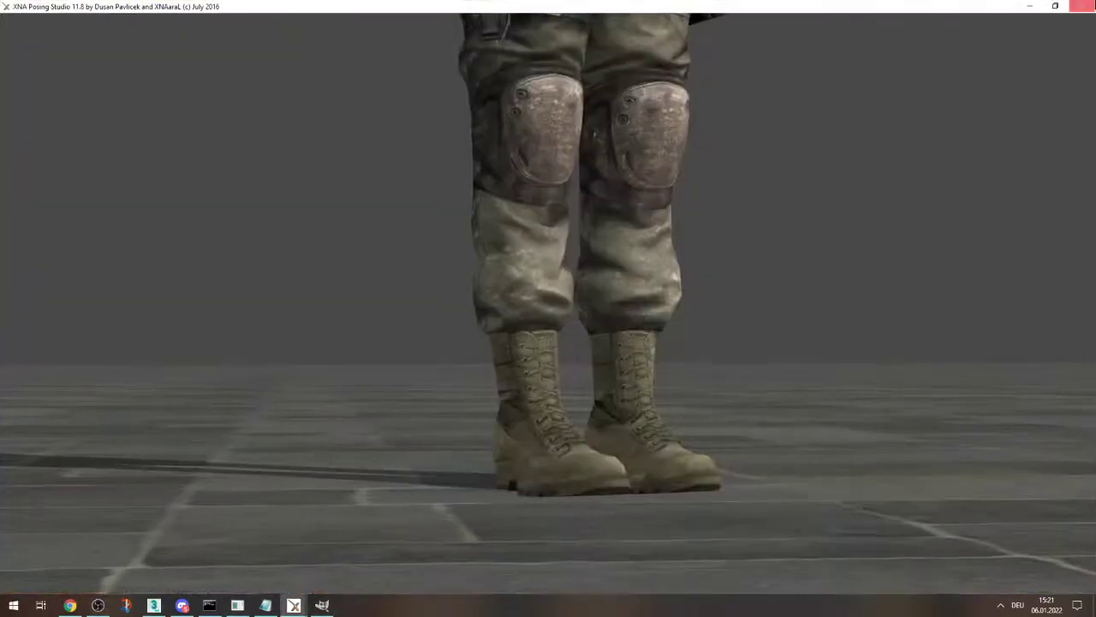
- Close XNA Posing Studio and run "obtool.exe ConvertToNBD Josh.FBX Josh" in the open command prompt
left_click(1082, 6)
left_click(545, 340)
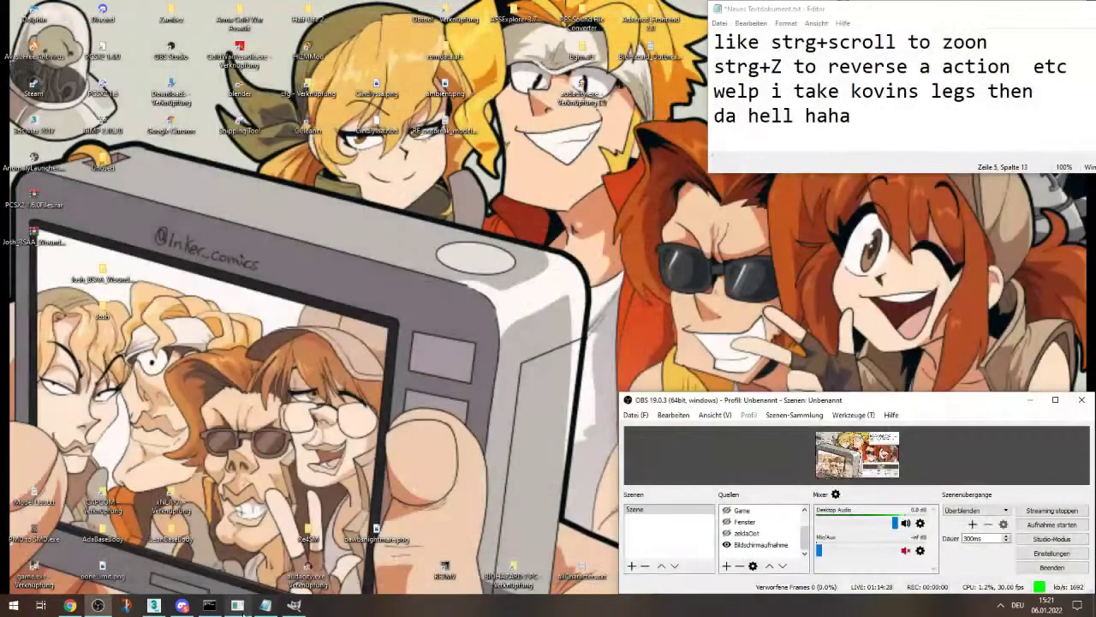
left_click(214, 604)
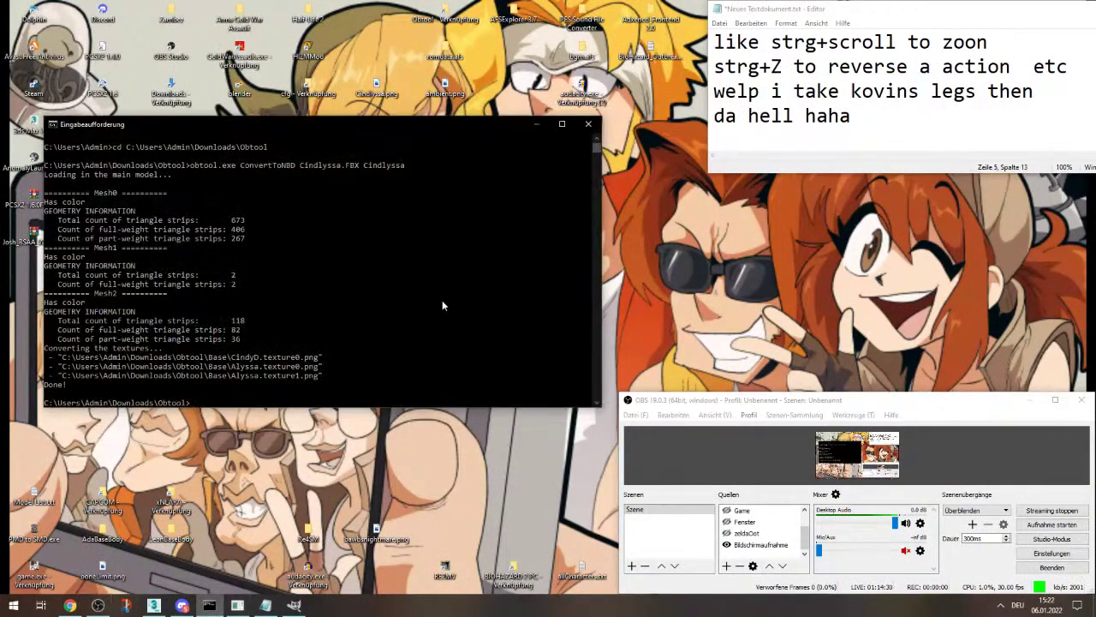
type("obtool.exe ConvertToNBD")
type("Josh")
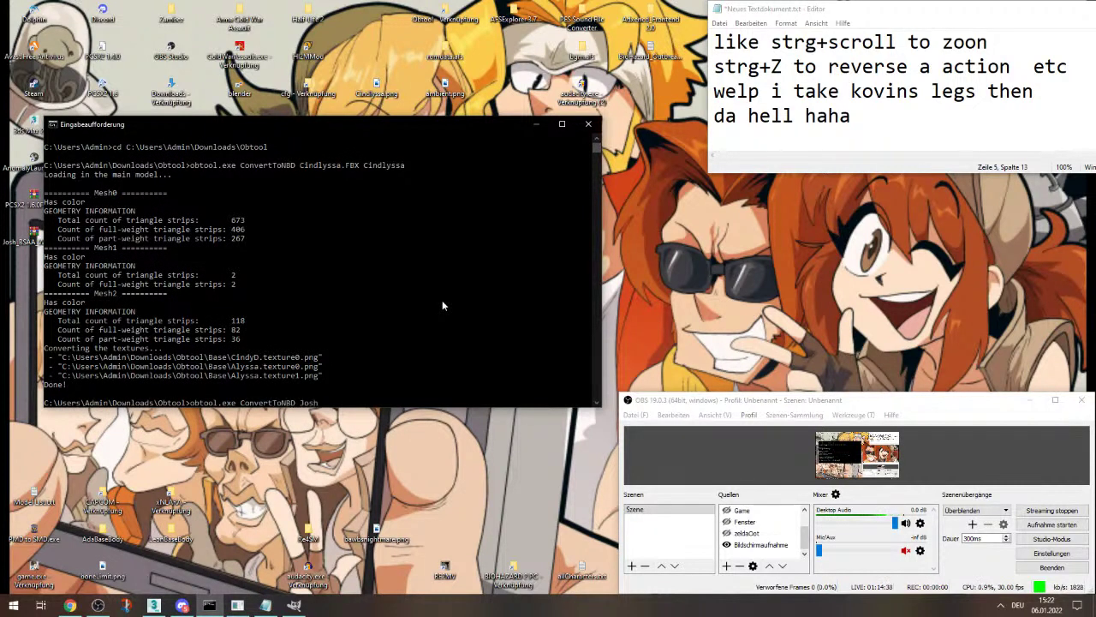
type(".FBX Josh")
key("Return")
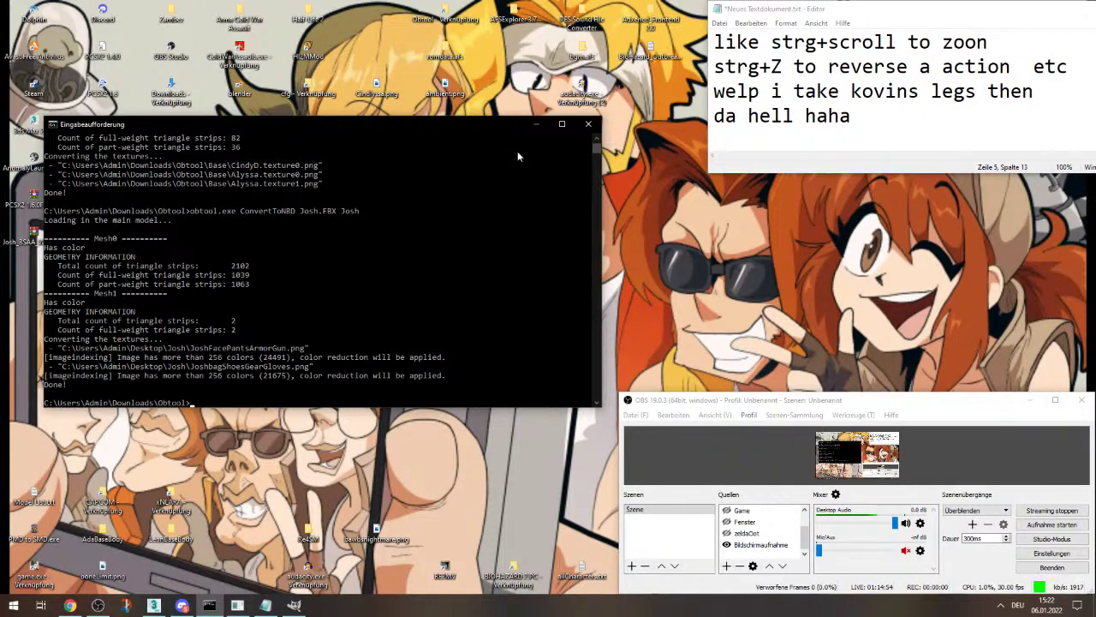
left_click(534, 126)
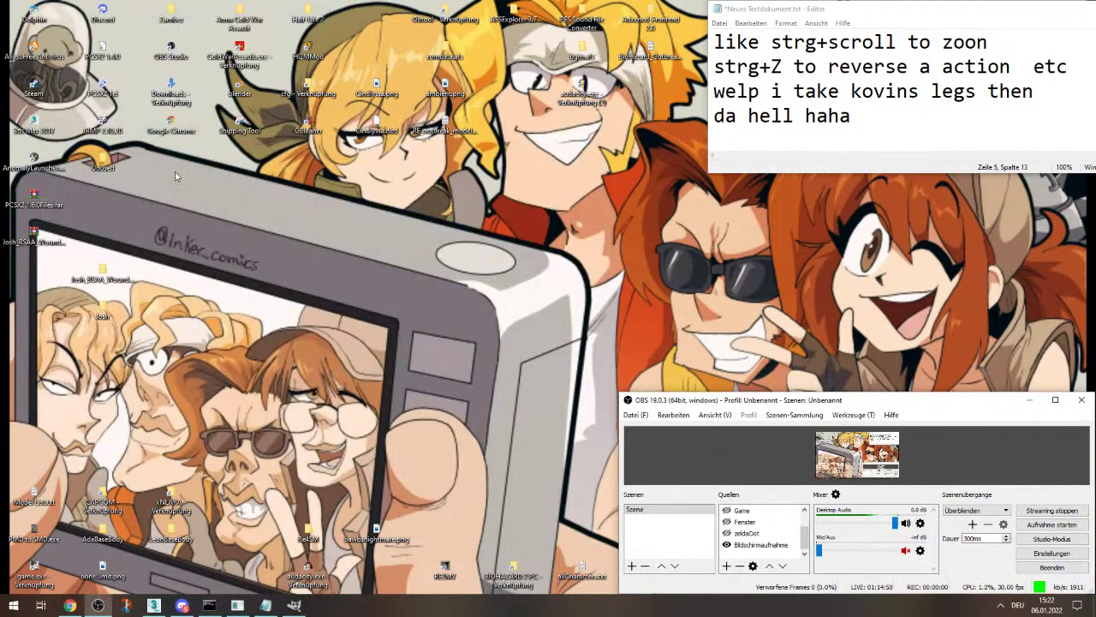
double_click(107, 284)
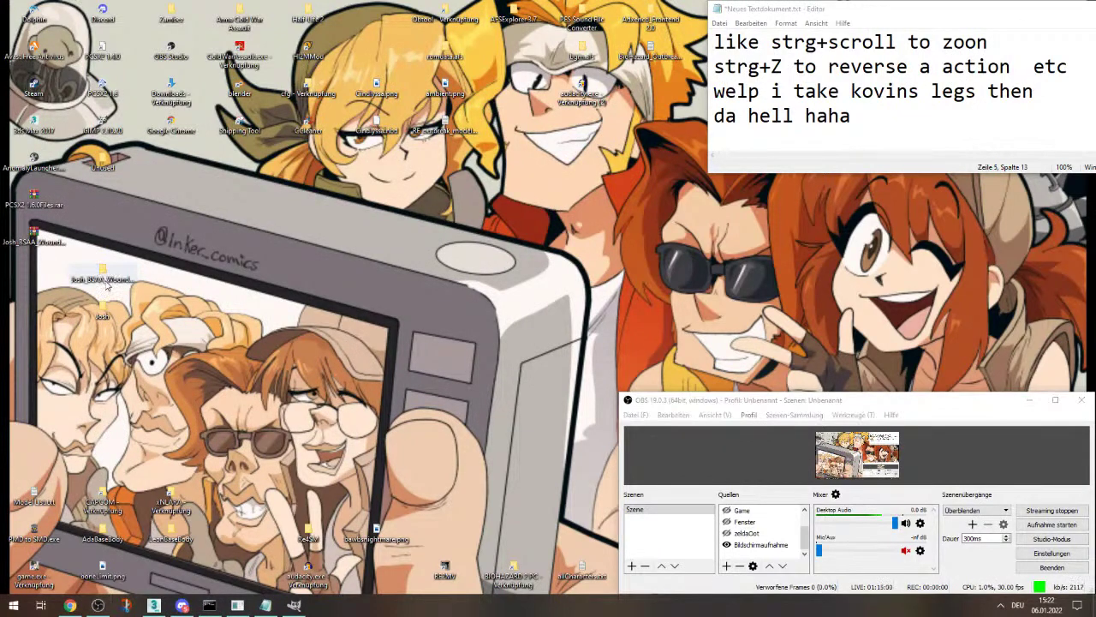
double_click(107, 283)
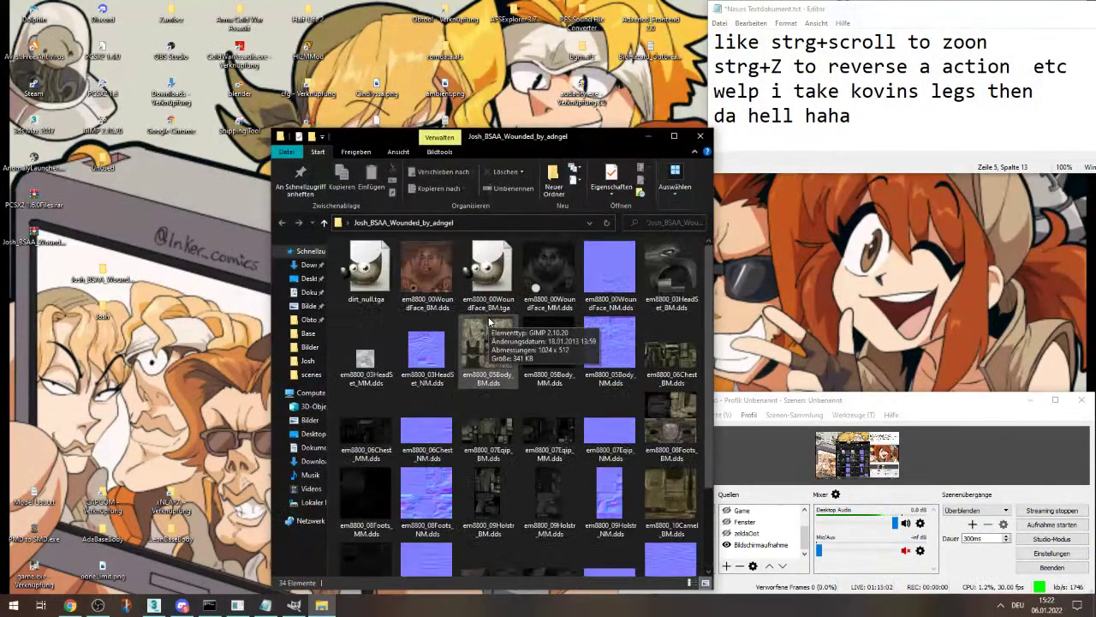
left_click(700, 136)
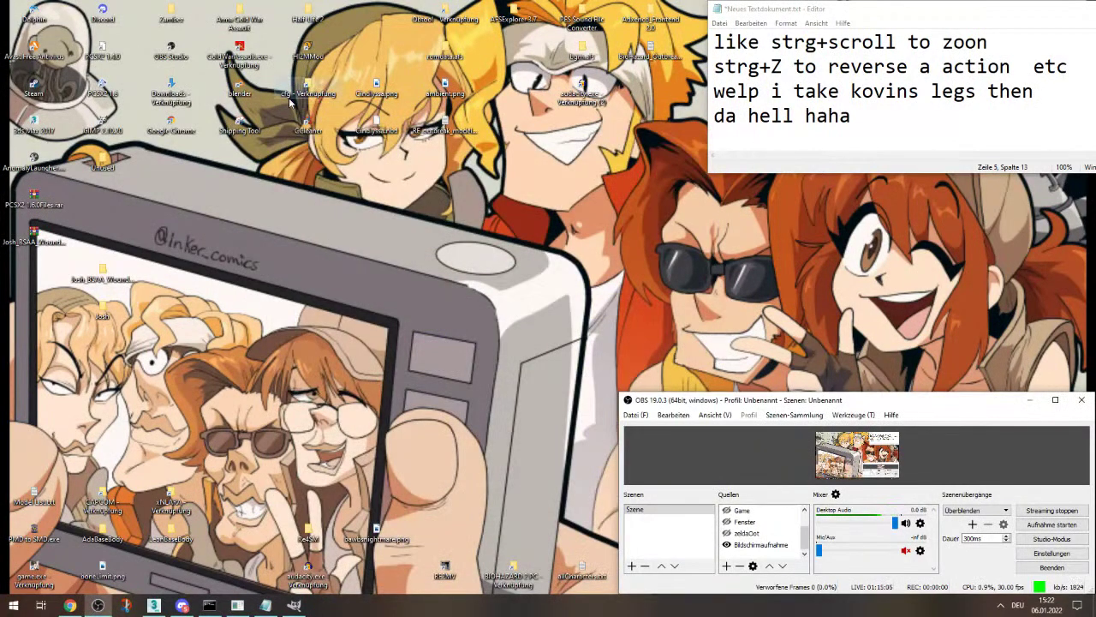
- Copy Josh.nbd from the Obtool folder to the desktop and close the folder
double_click(445, 16)
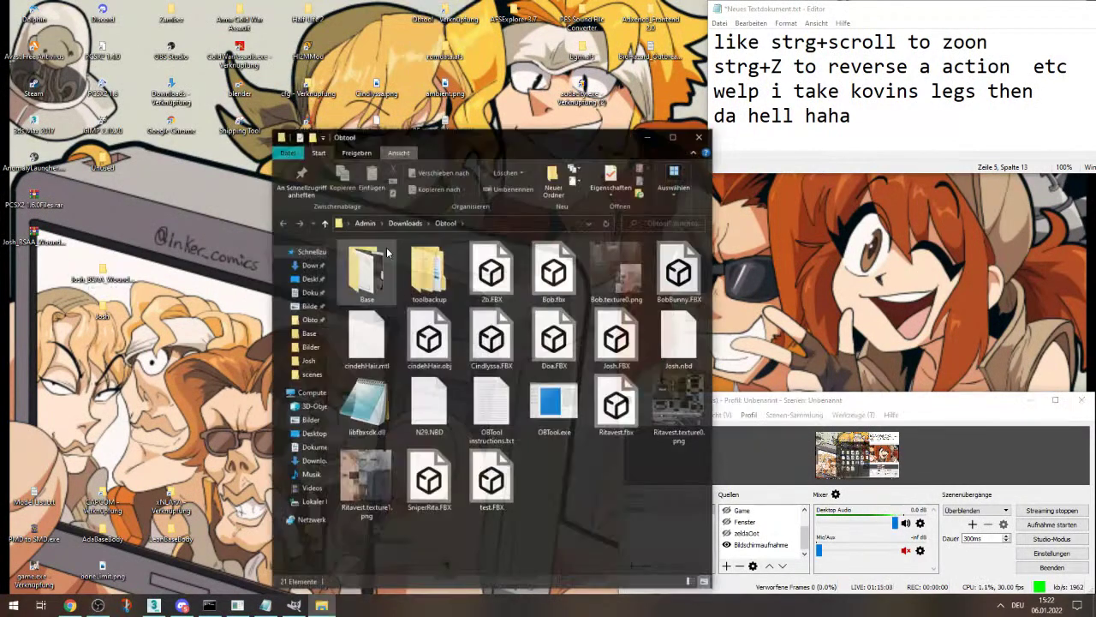
left_click(677, 360)
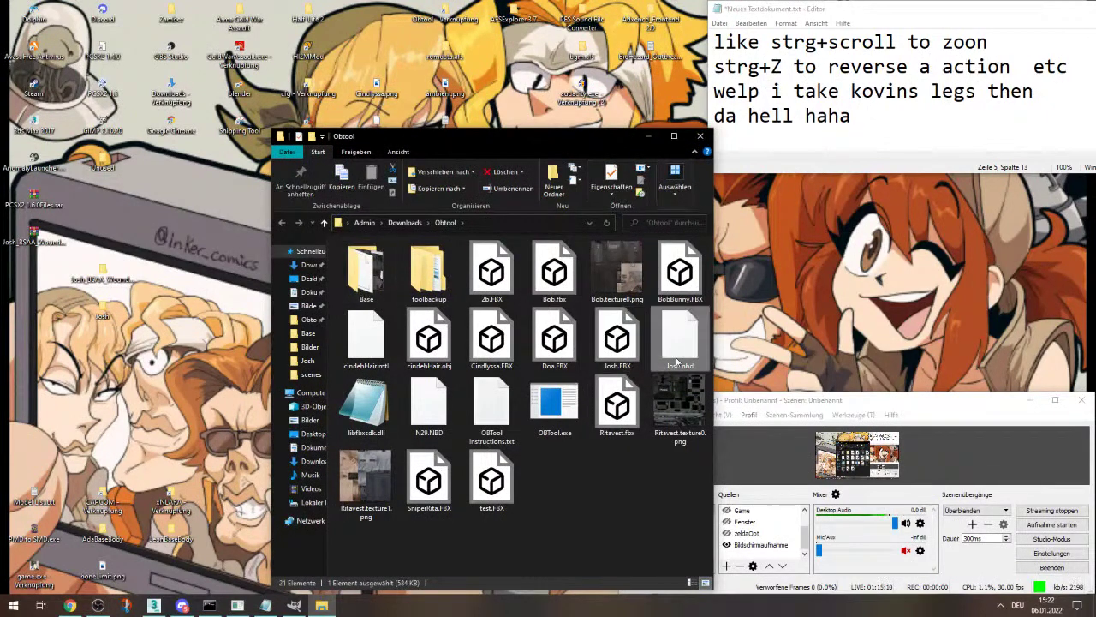
left_click_drag(677, 360, 218, 308)
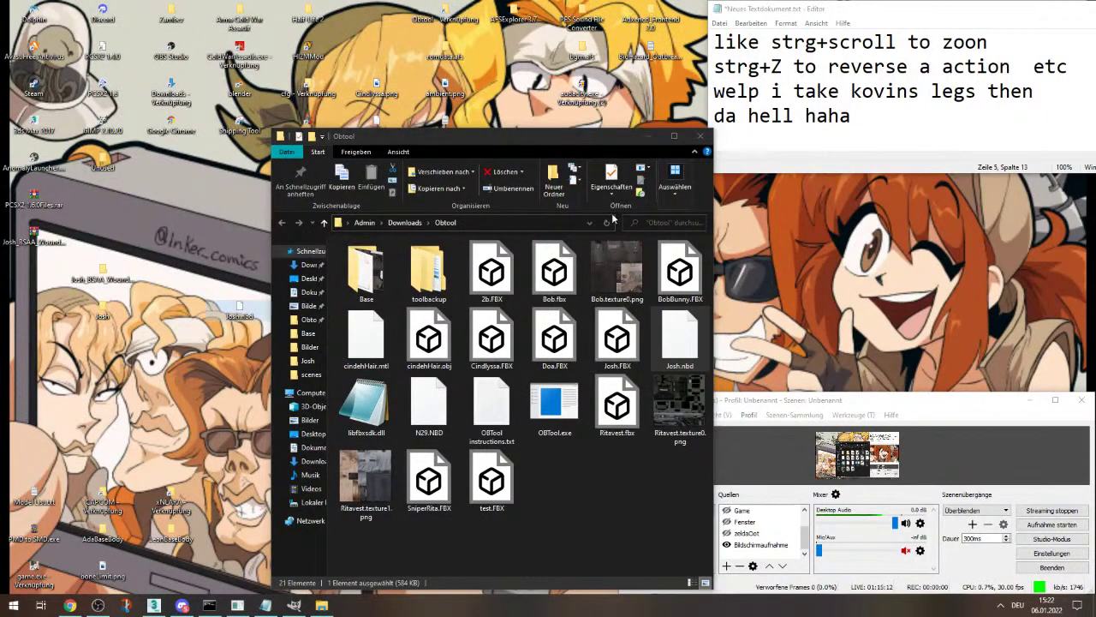
left_click(702, 138)
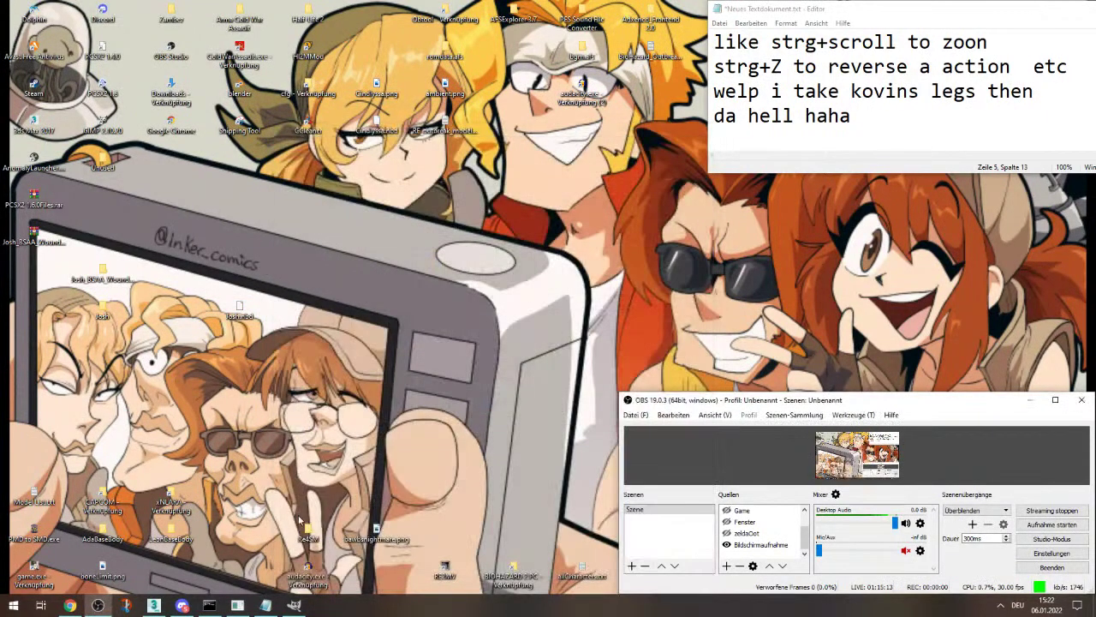
- Switch to AFSExplorer and select P00_00.nbd in the archive's file list
left_click(237, 605)
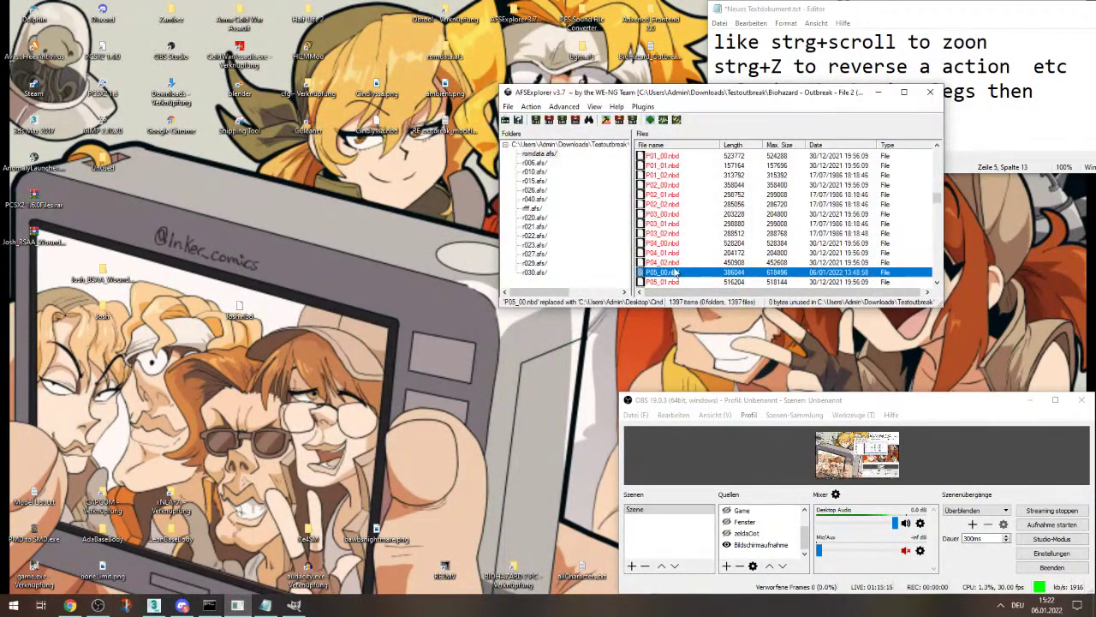
scroll(676, 267, "up", 2)
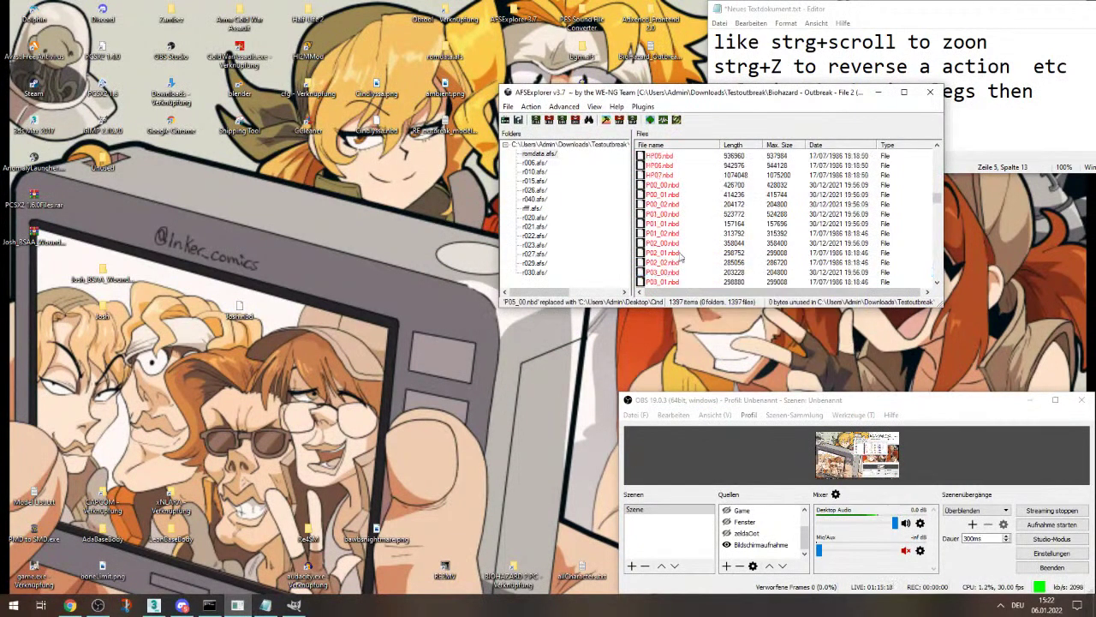
right_click(671, 188)
left_click(294, 322)
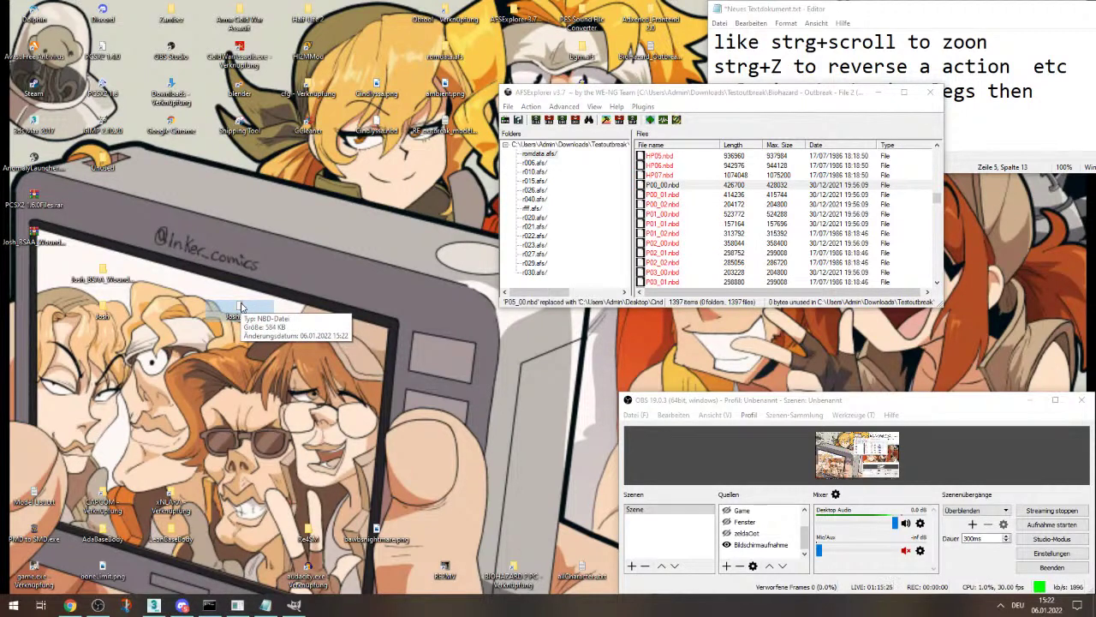
- Open the RE_outbreak_model_list text file and look up which P0x codes match each player character and outfit, then minimize it
double_click(444, 127)
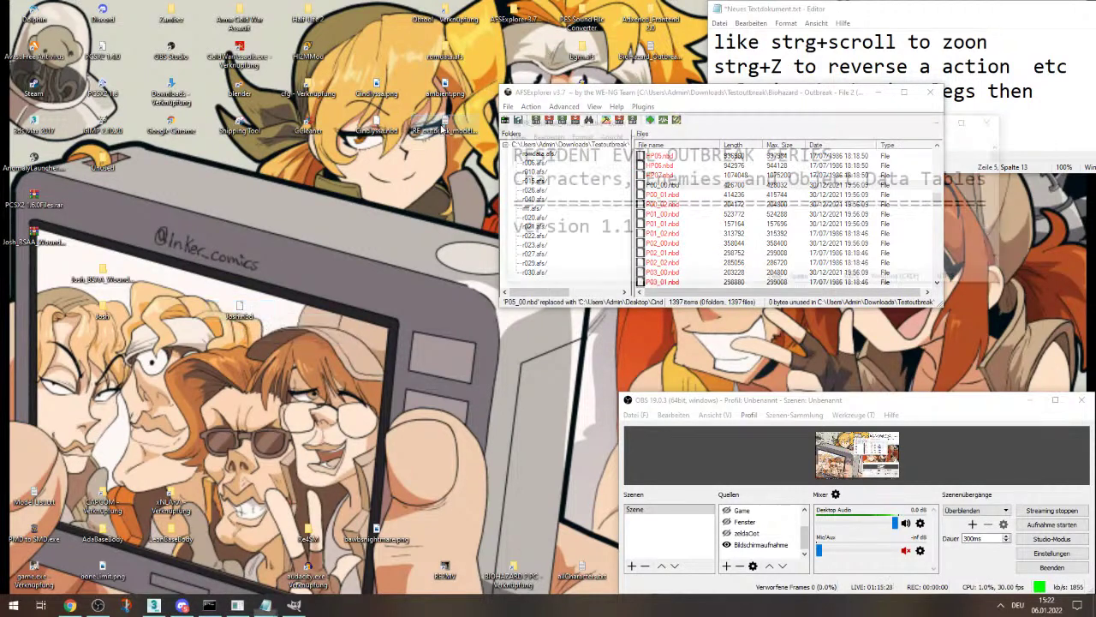
scroll(638, 240, "down", 10)
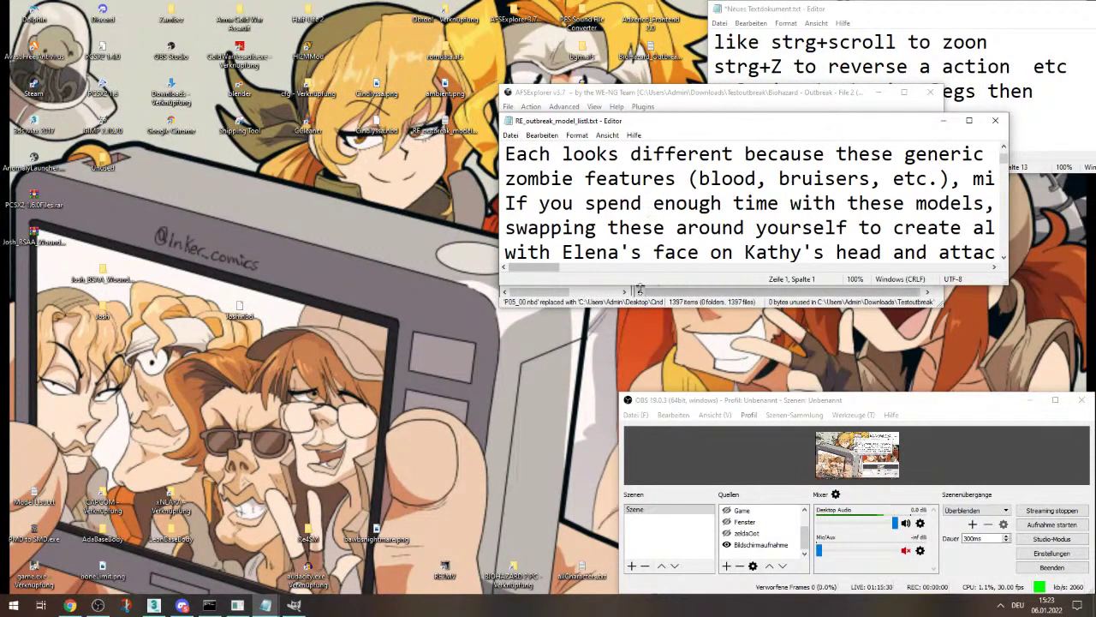
left_click_drag(638, 290, 638, 485)
scroll(637, 334, "down", 5)
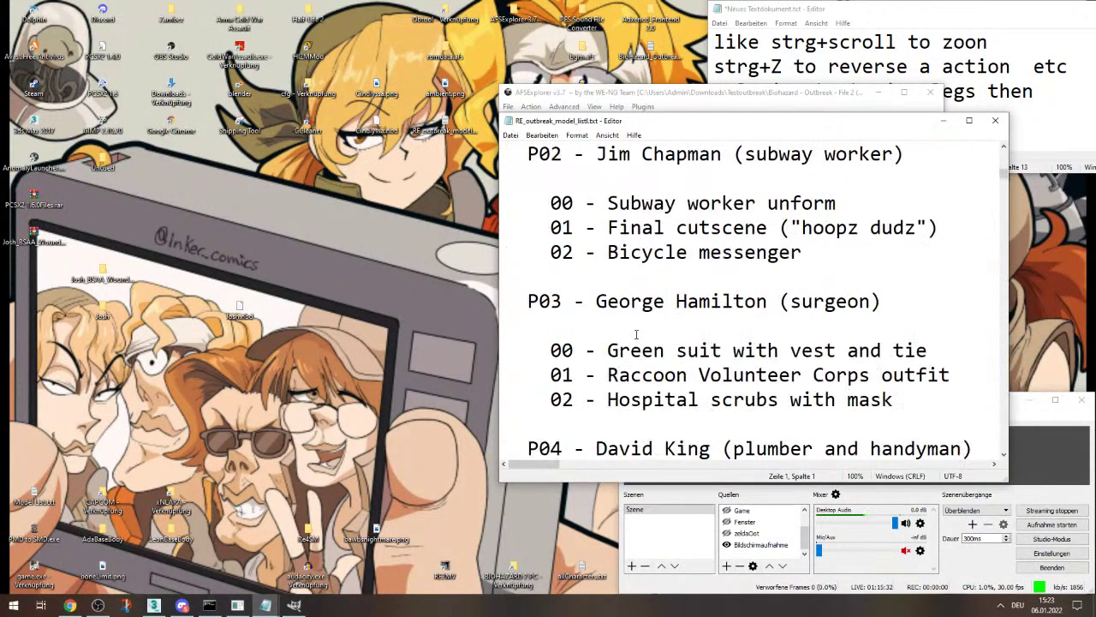
scroll(636, 334, "up", 7)
scroll(636, 334, "down", 1)
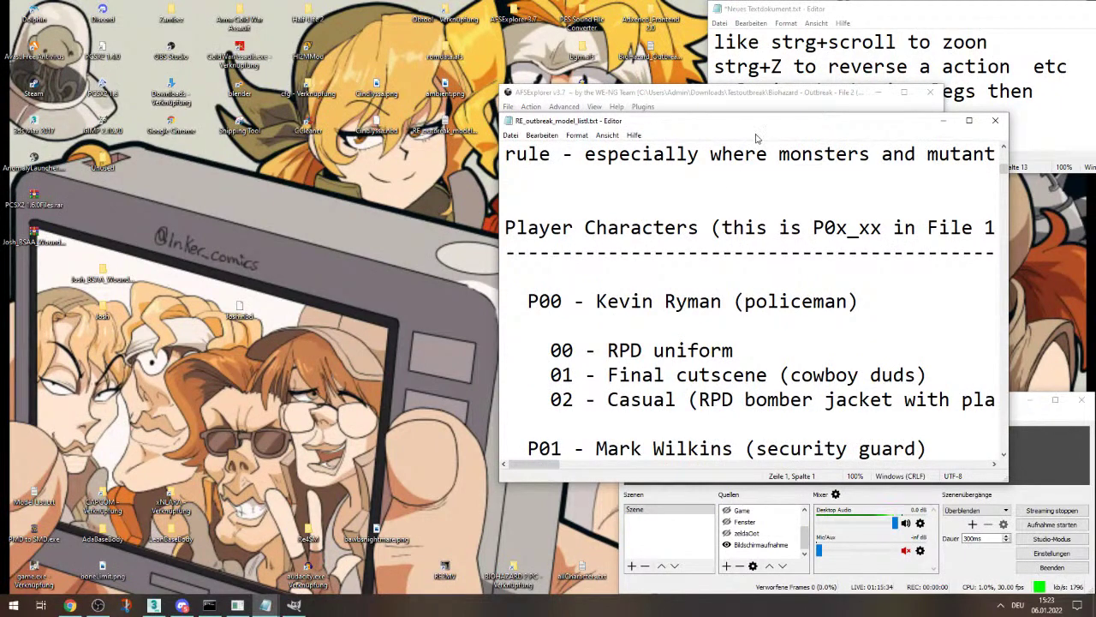
left_click_drag(757, 122, 289, 129)
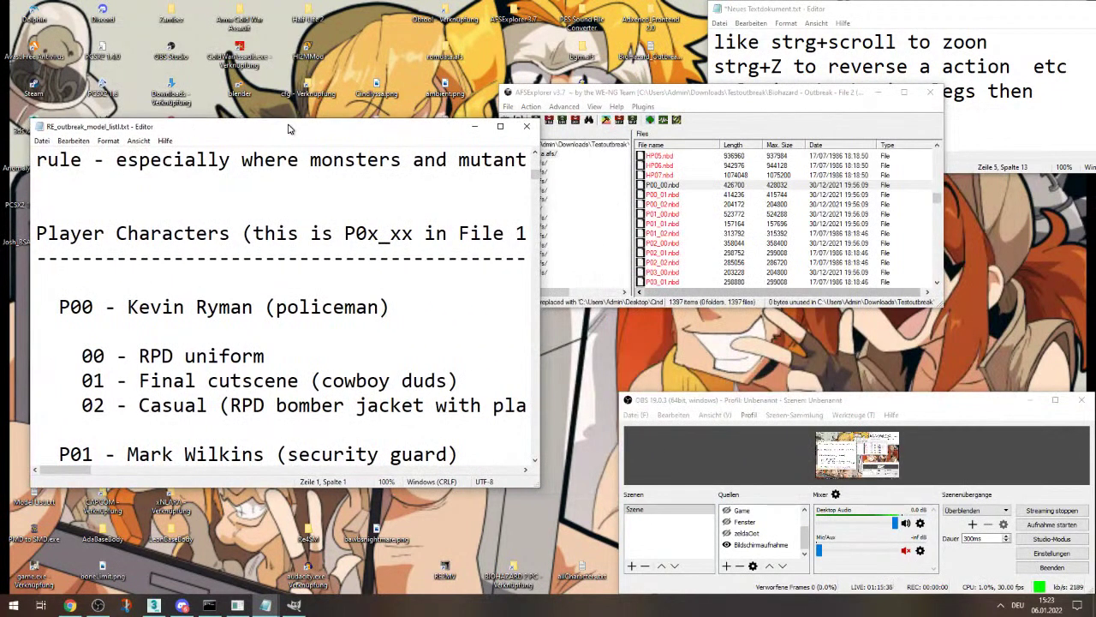
left_click(474, 126)
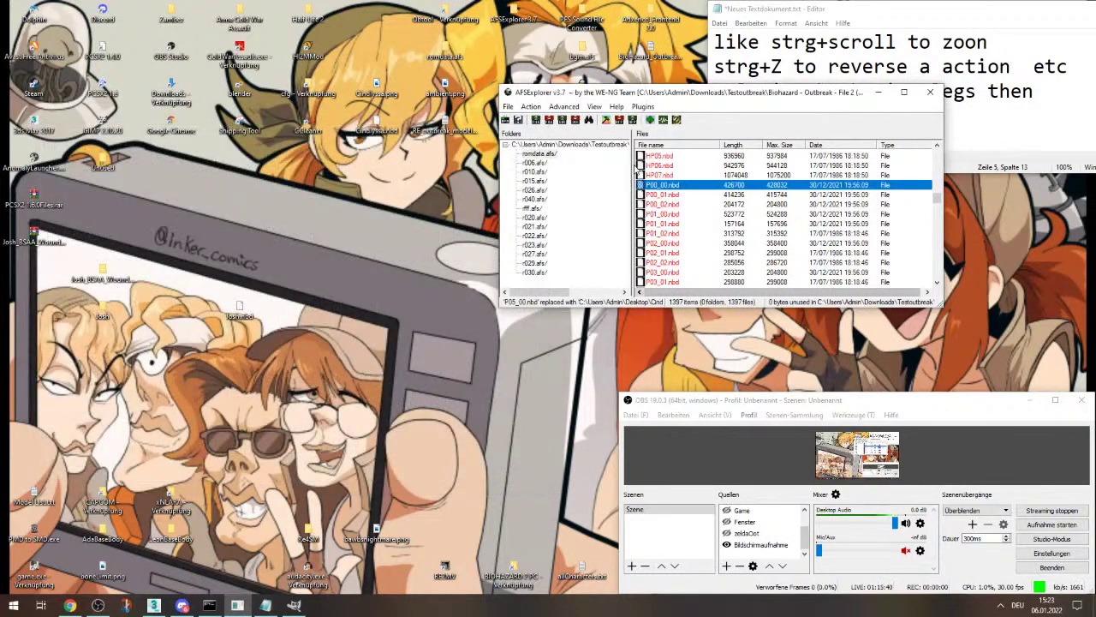